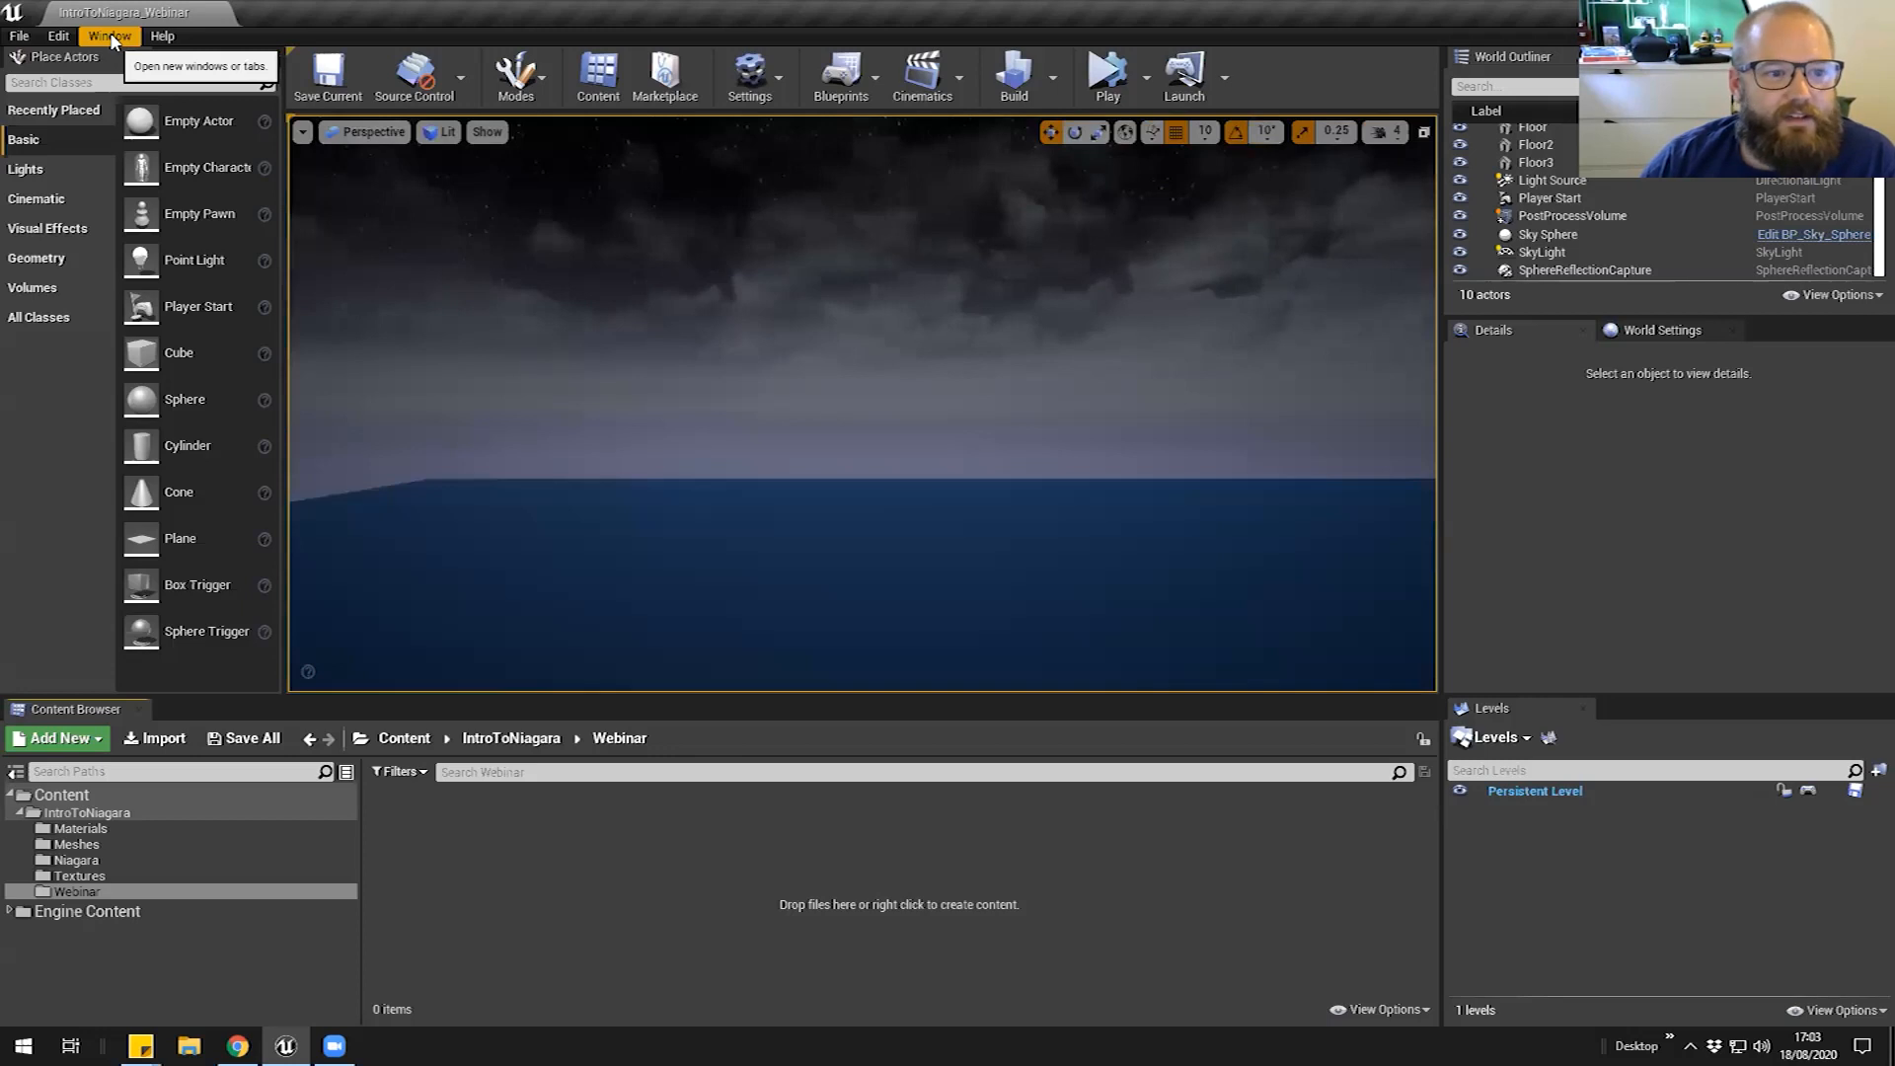
right_click(630, 861)
mouse_move(703, 703)
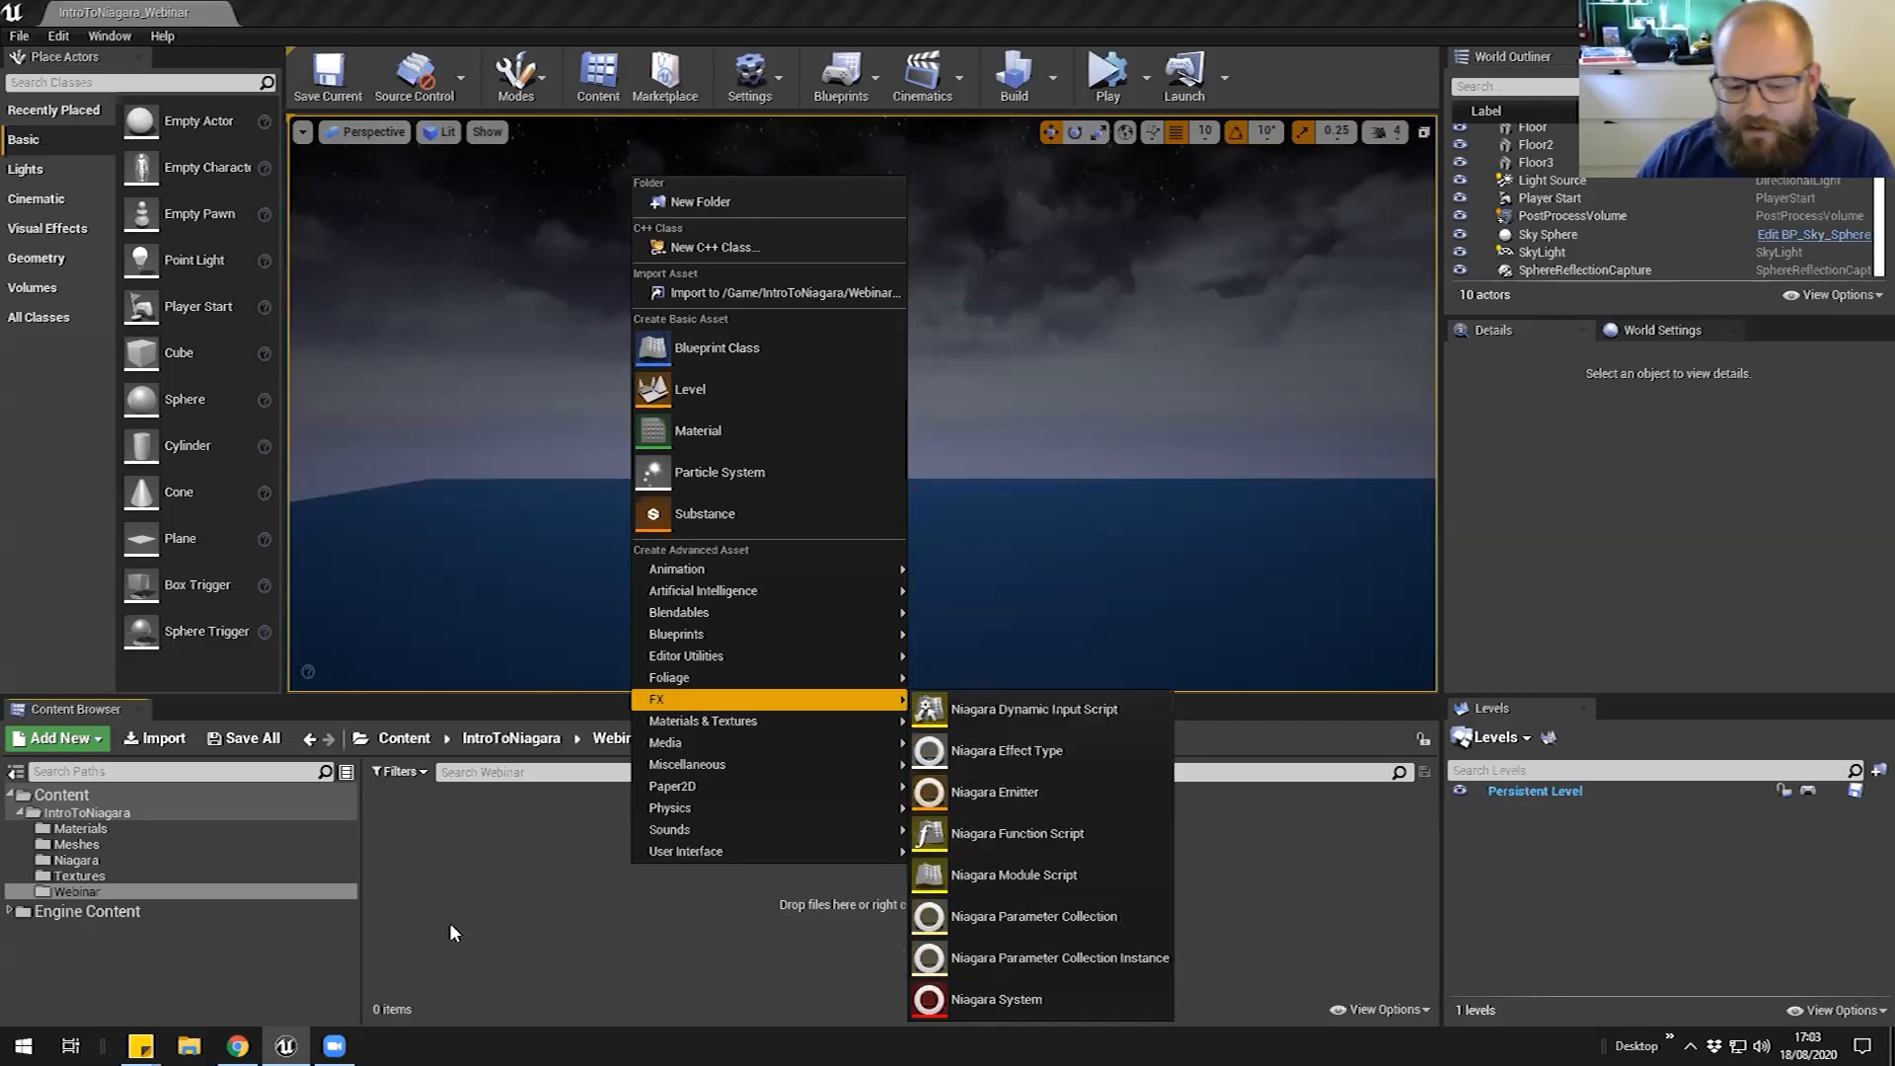
click(531, 908)
Search the project's plugins for "niaga" to check which Niagara plugins are enabled, and close the plugin browser
click(110, 35)
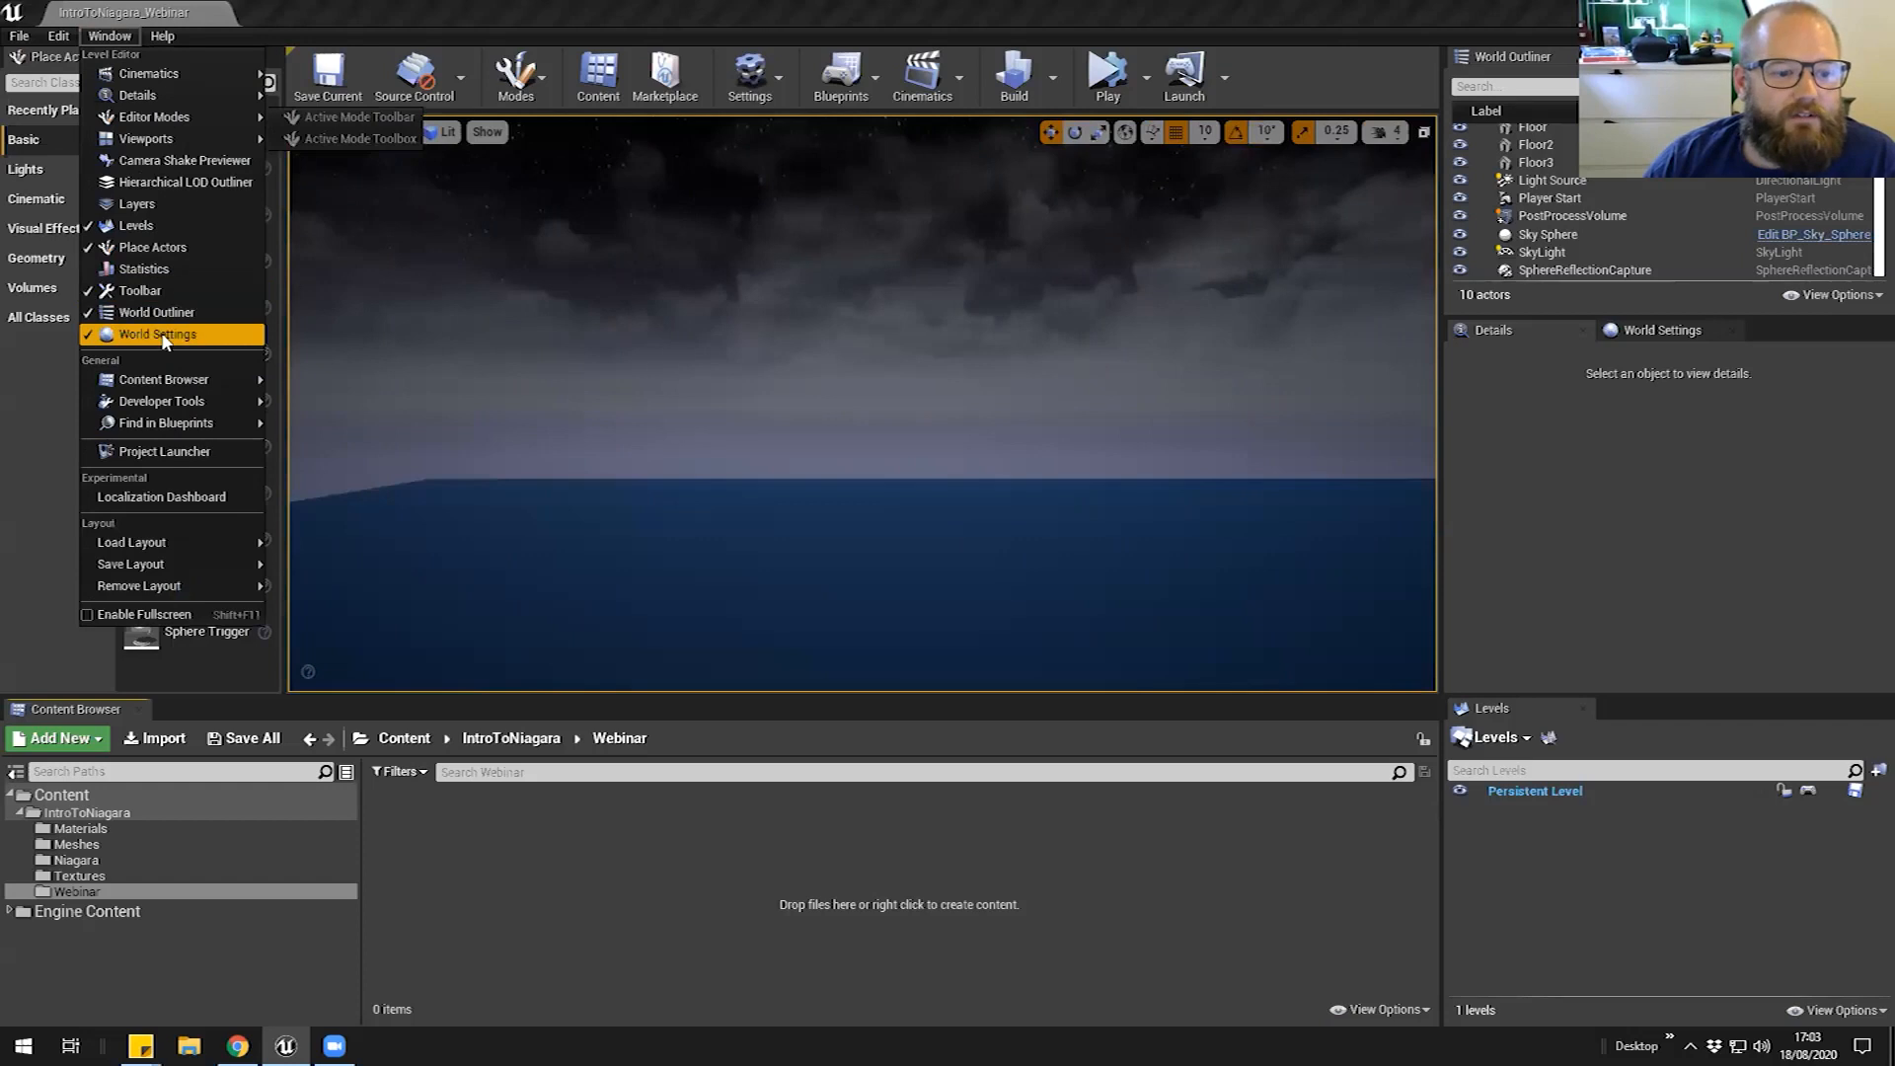
mouse_move(58, 35)
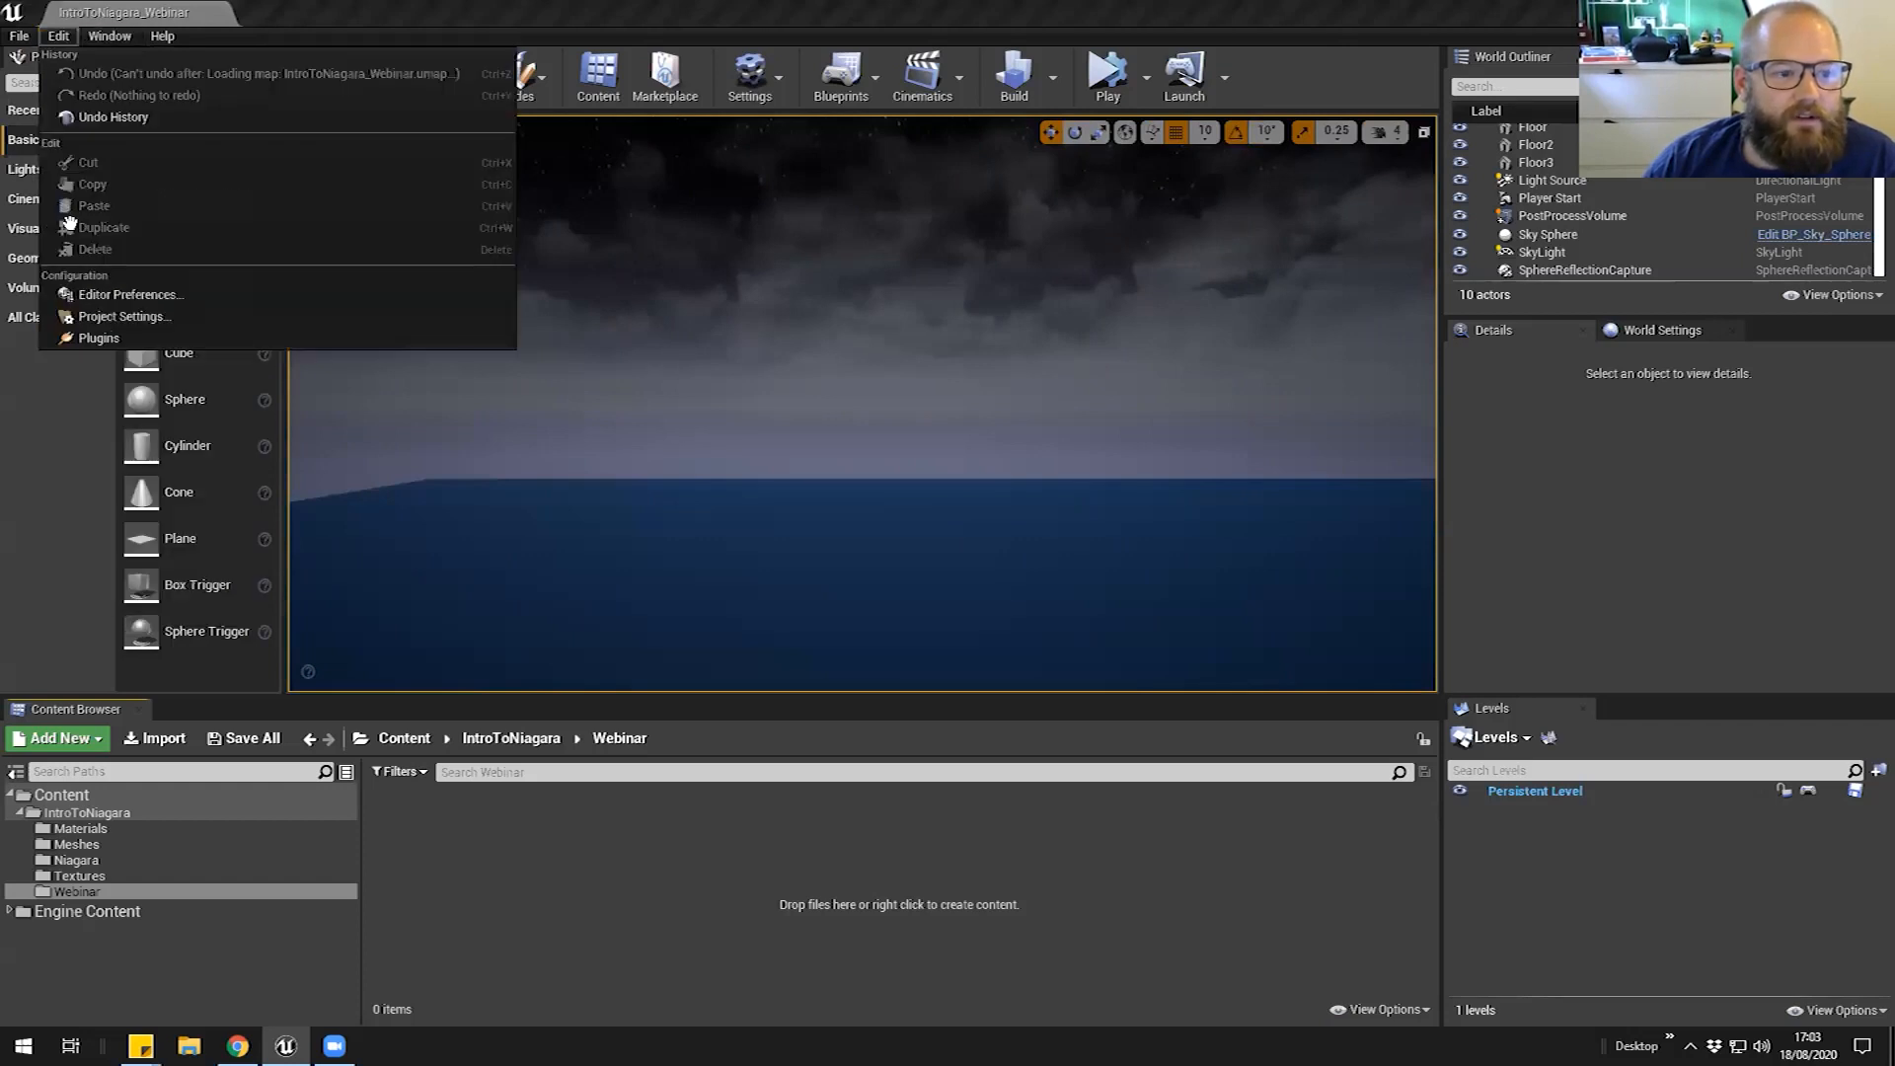
click(98, 337)
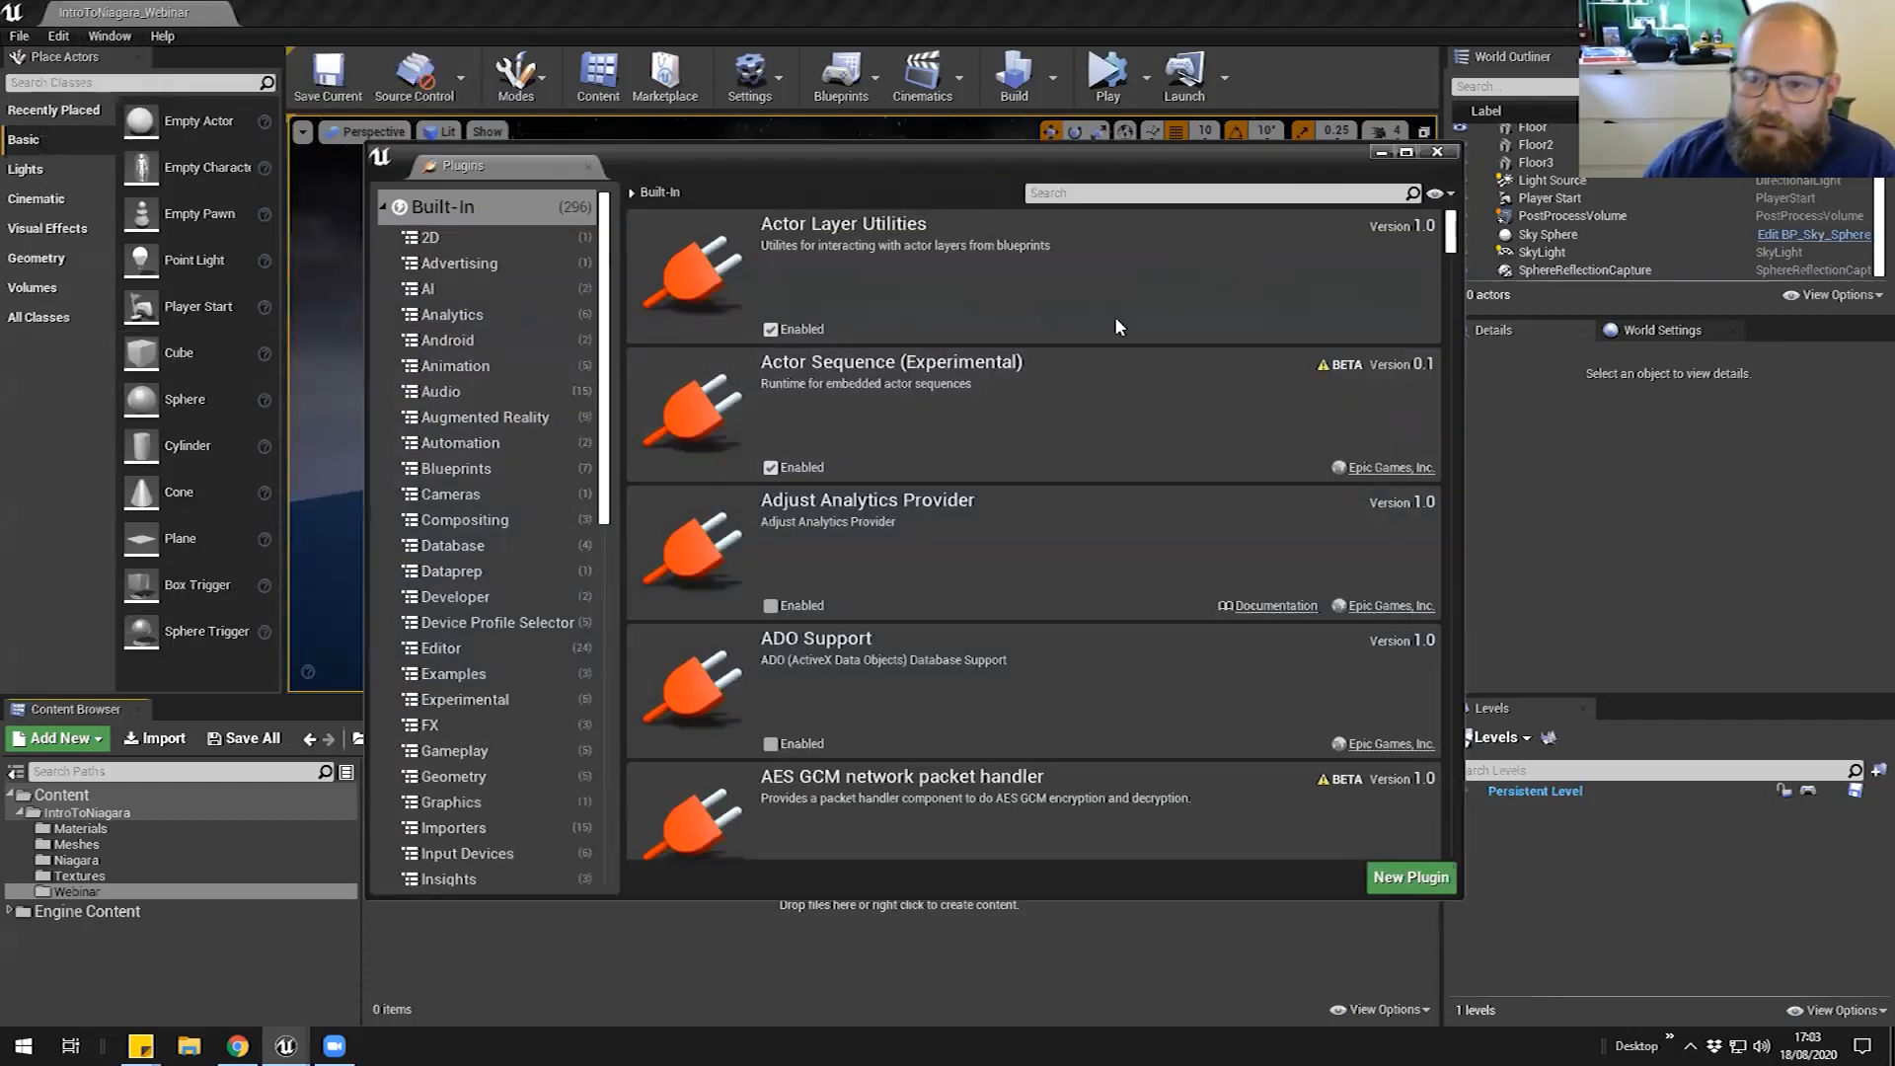
click(1184, 191)
text(4)
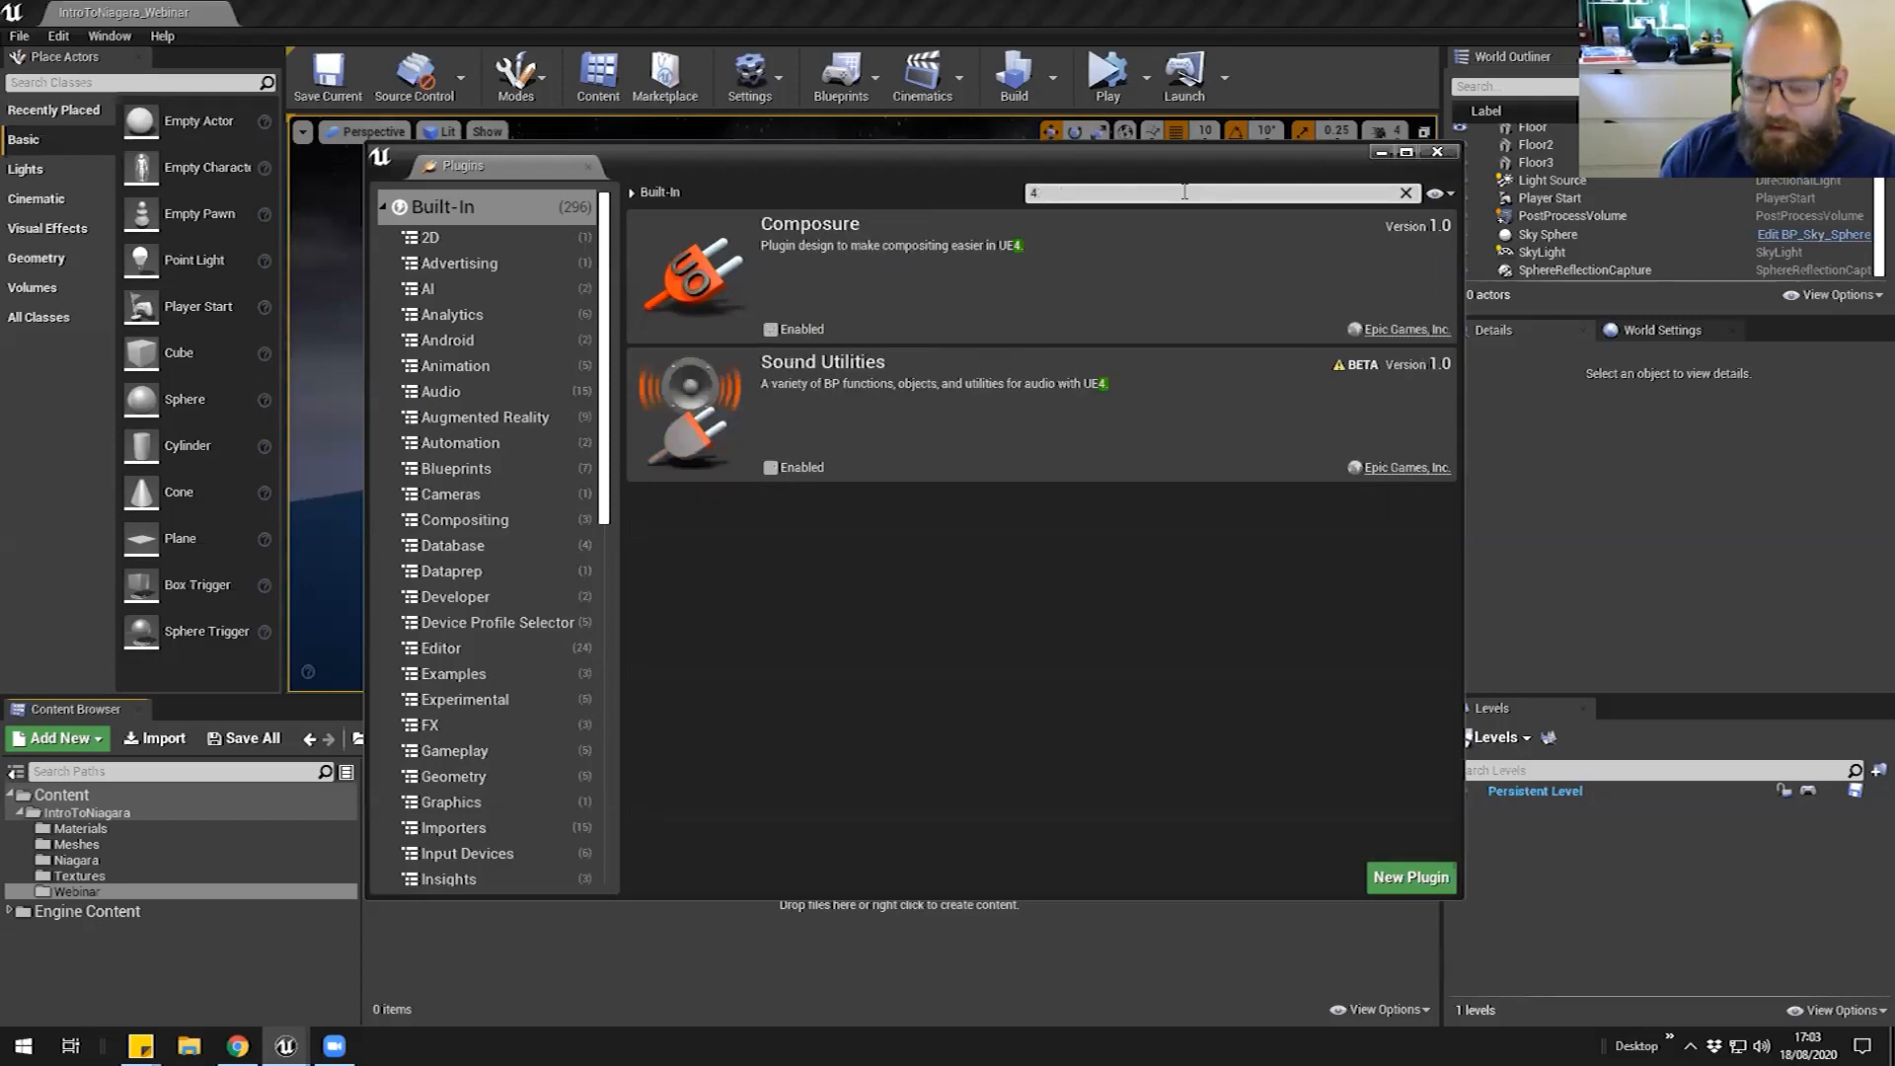
key(BackSpace)
text(niaga)
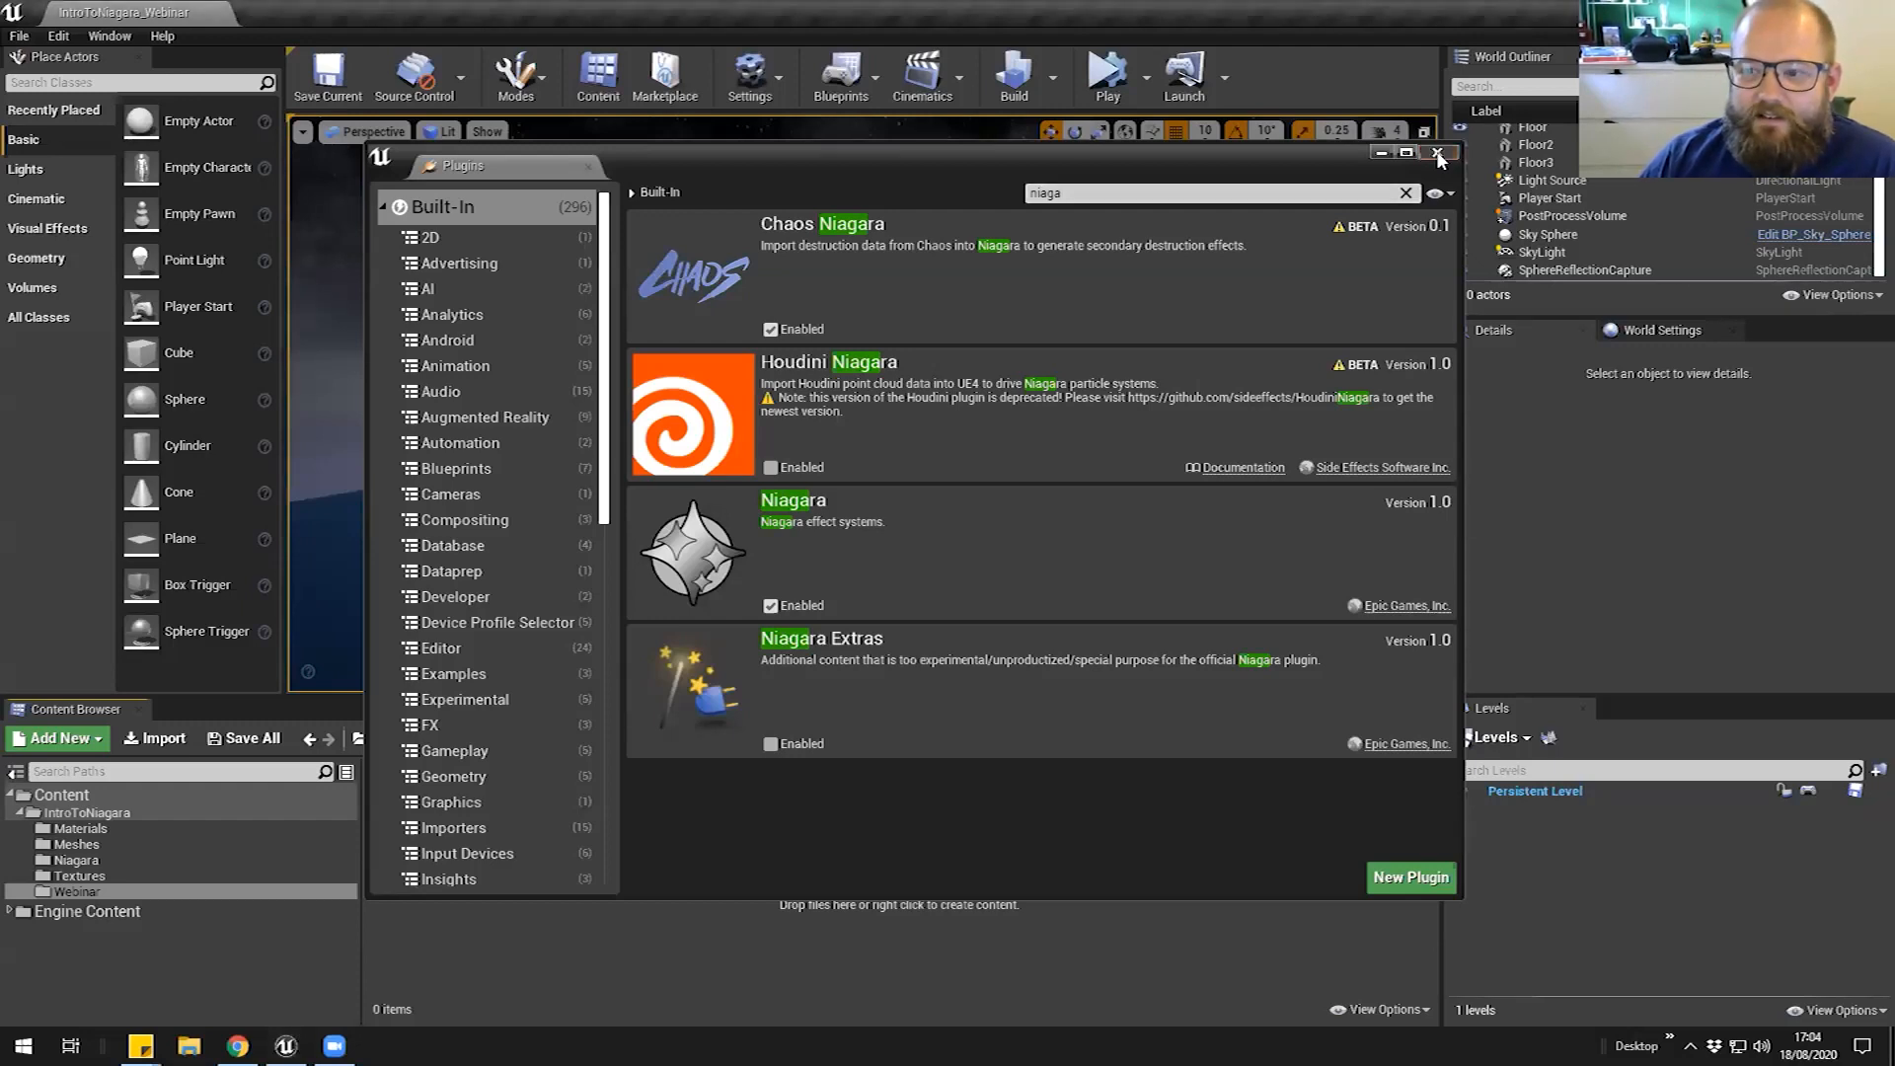
click(1437, 153)
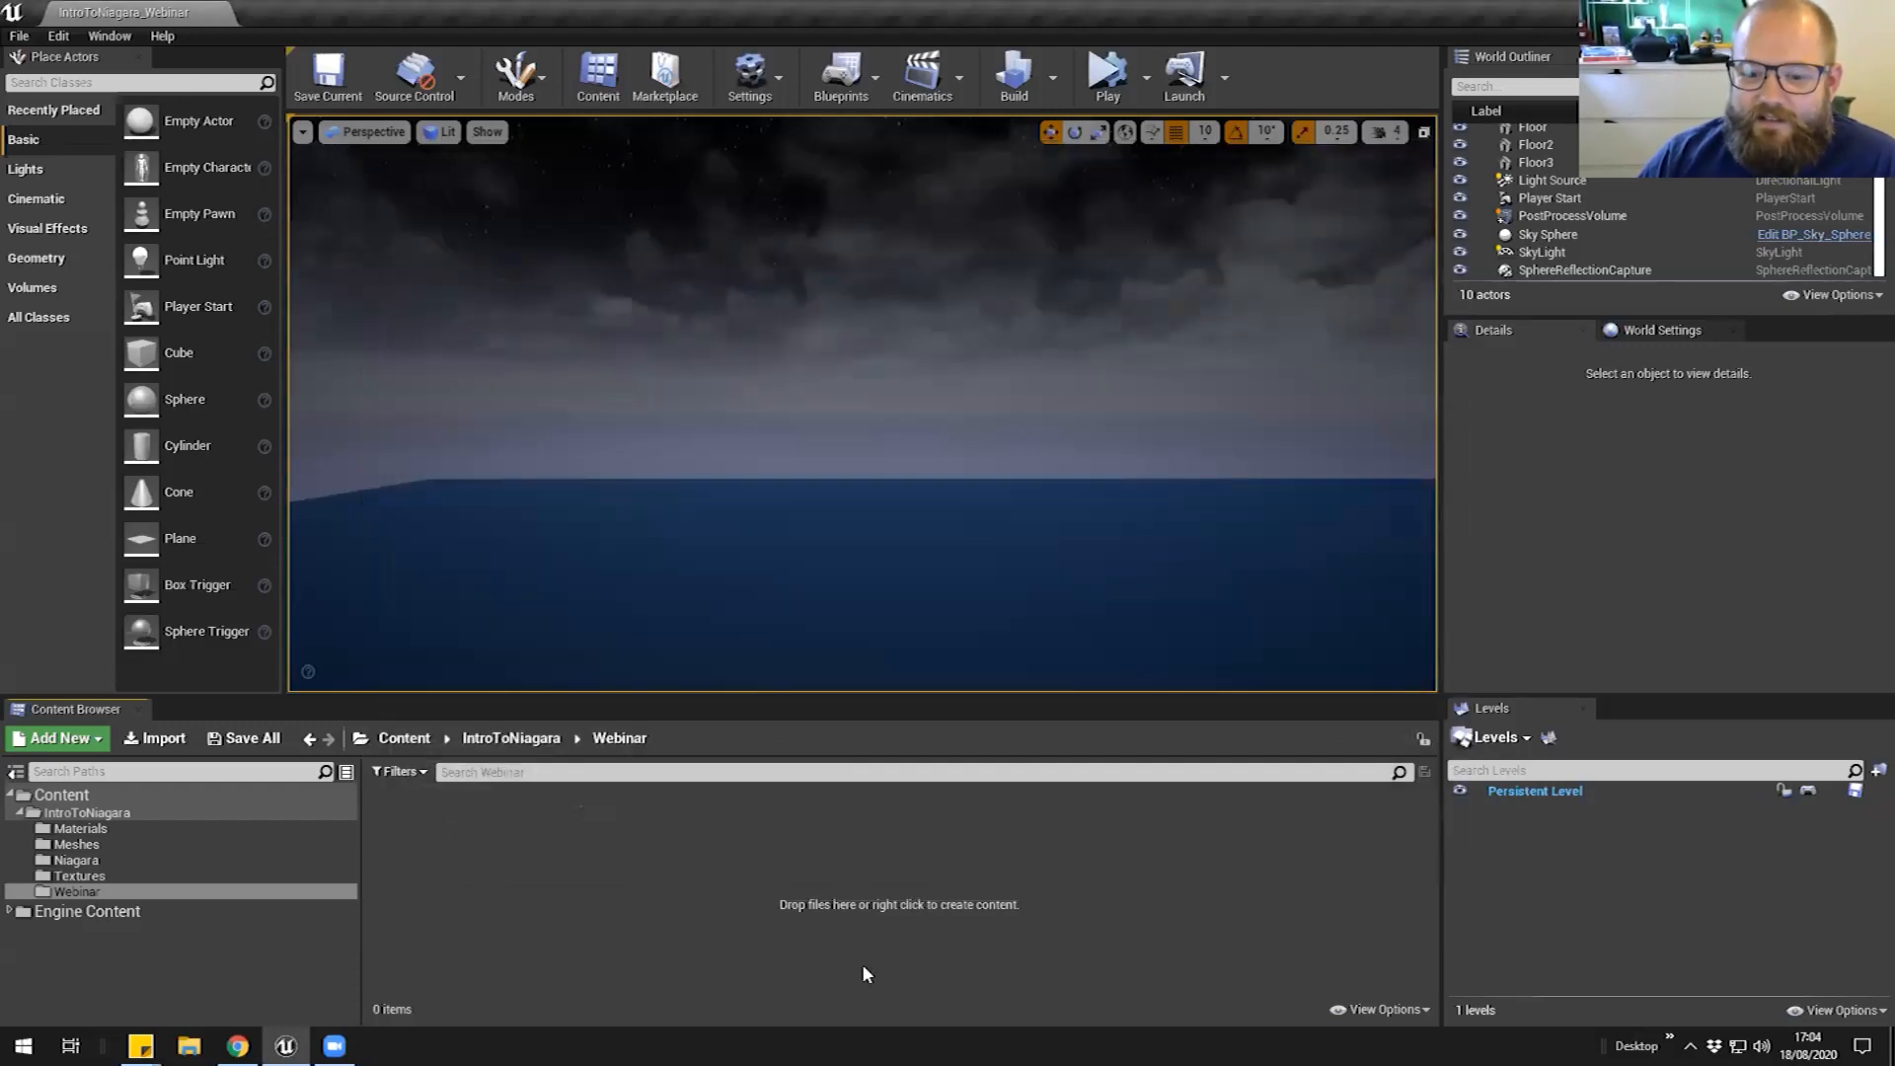
Create a particle system named Cascade in the Webinar folder and open it for editing
right_click(596, 841)
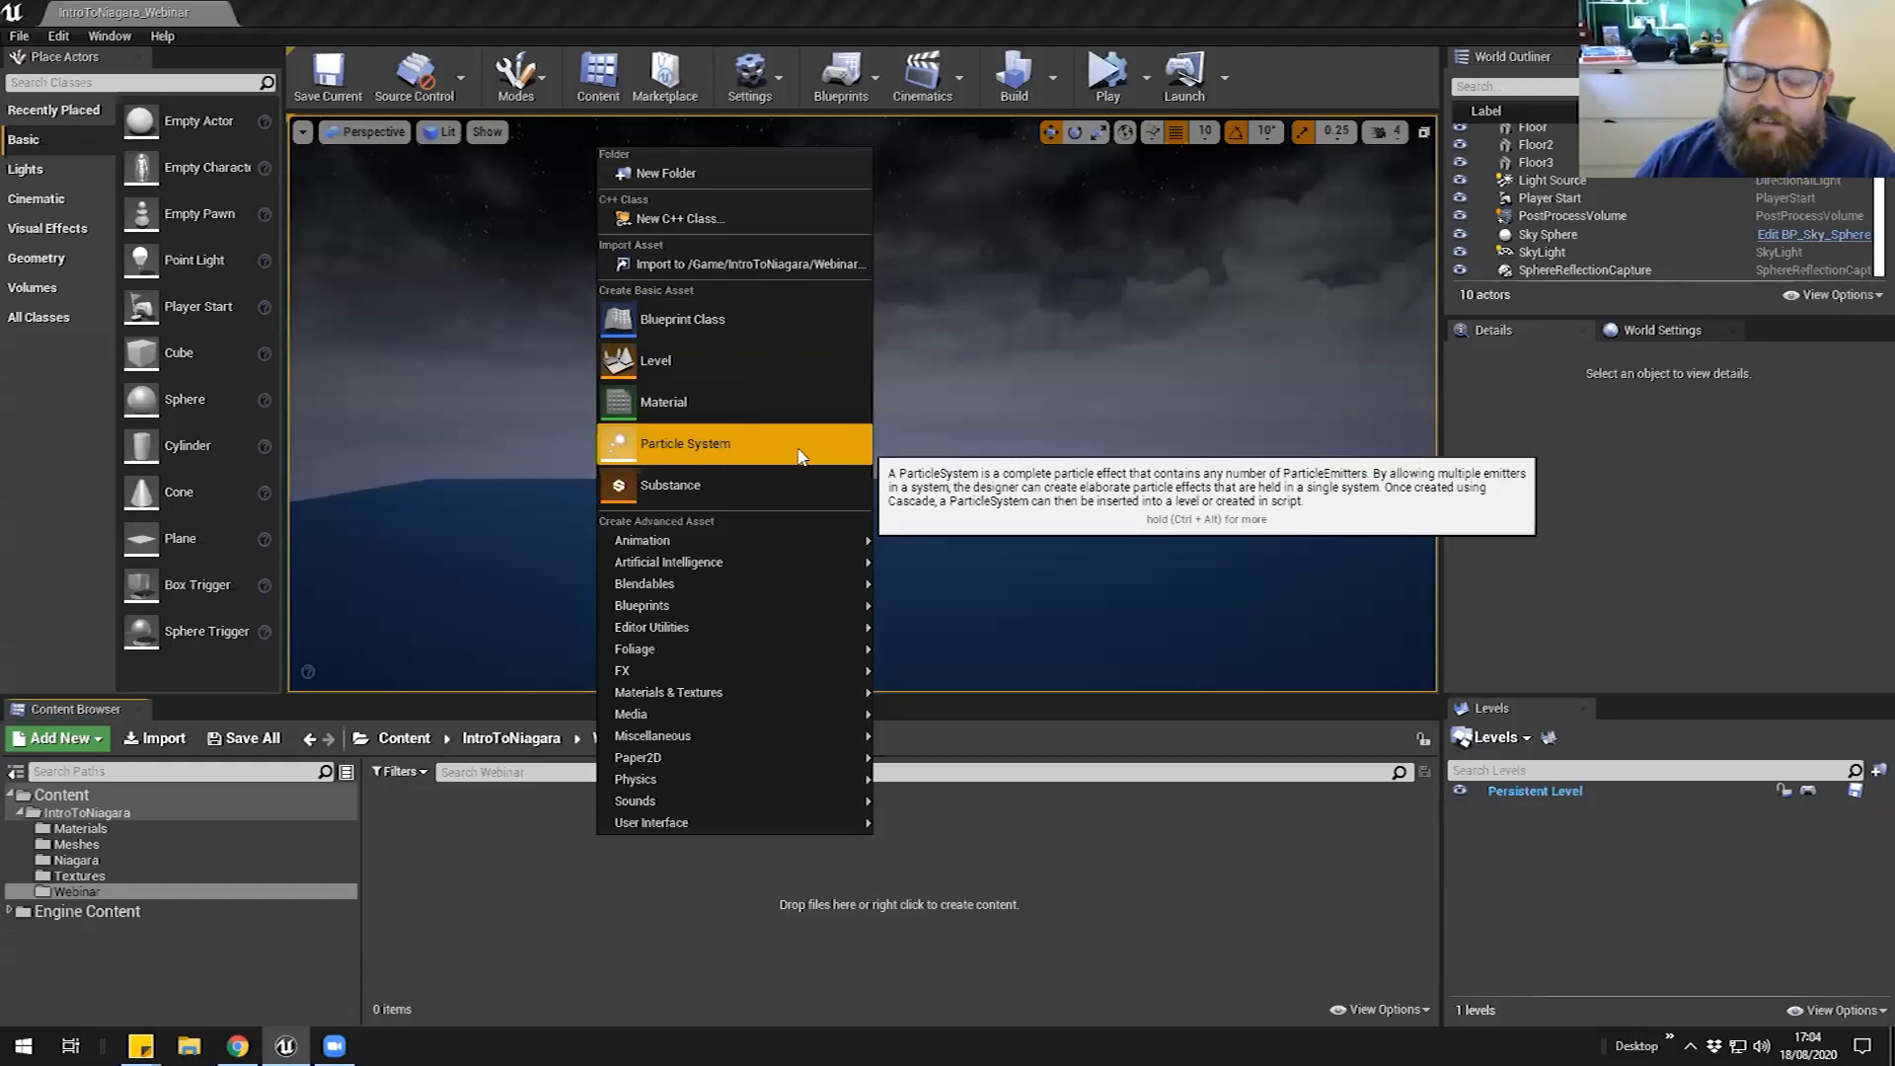
click(733, 444)
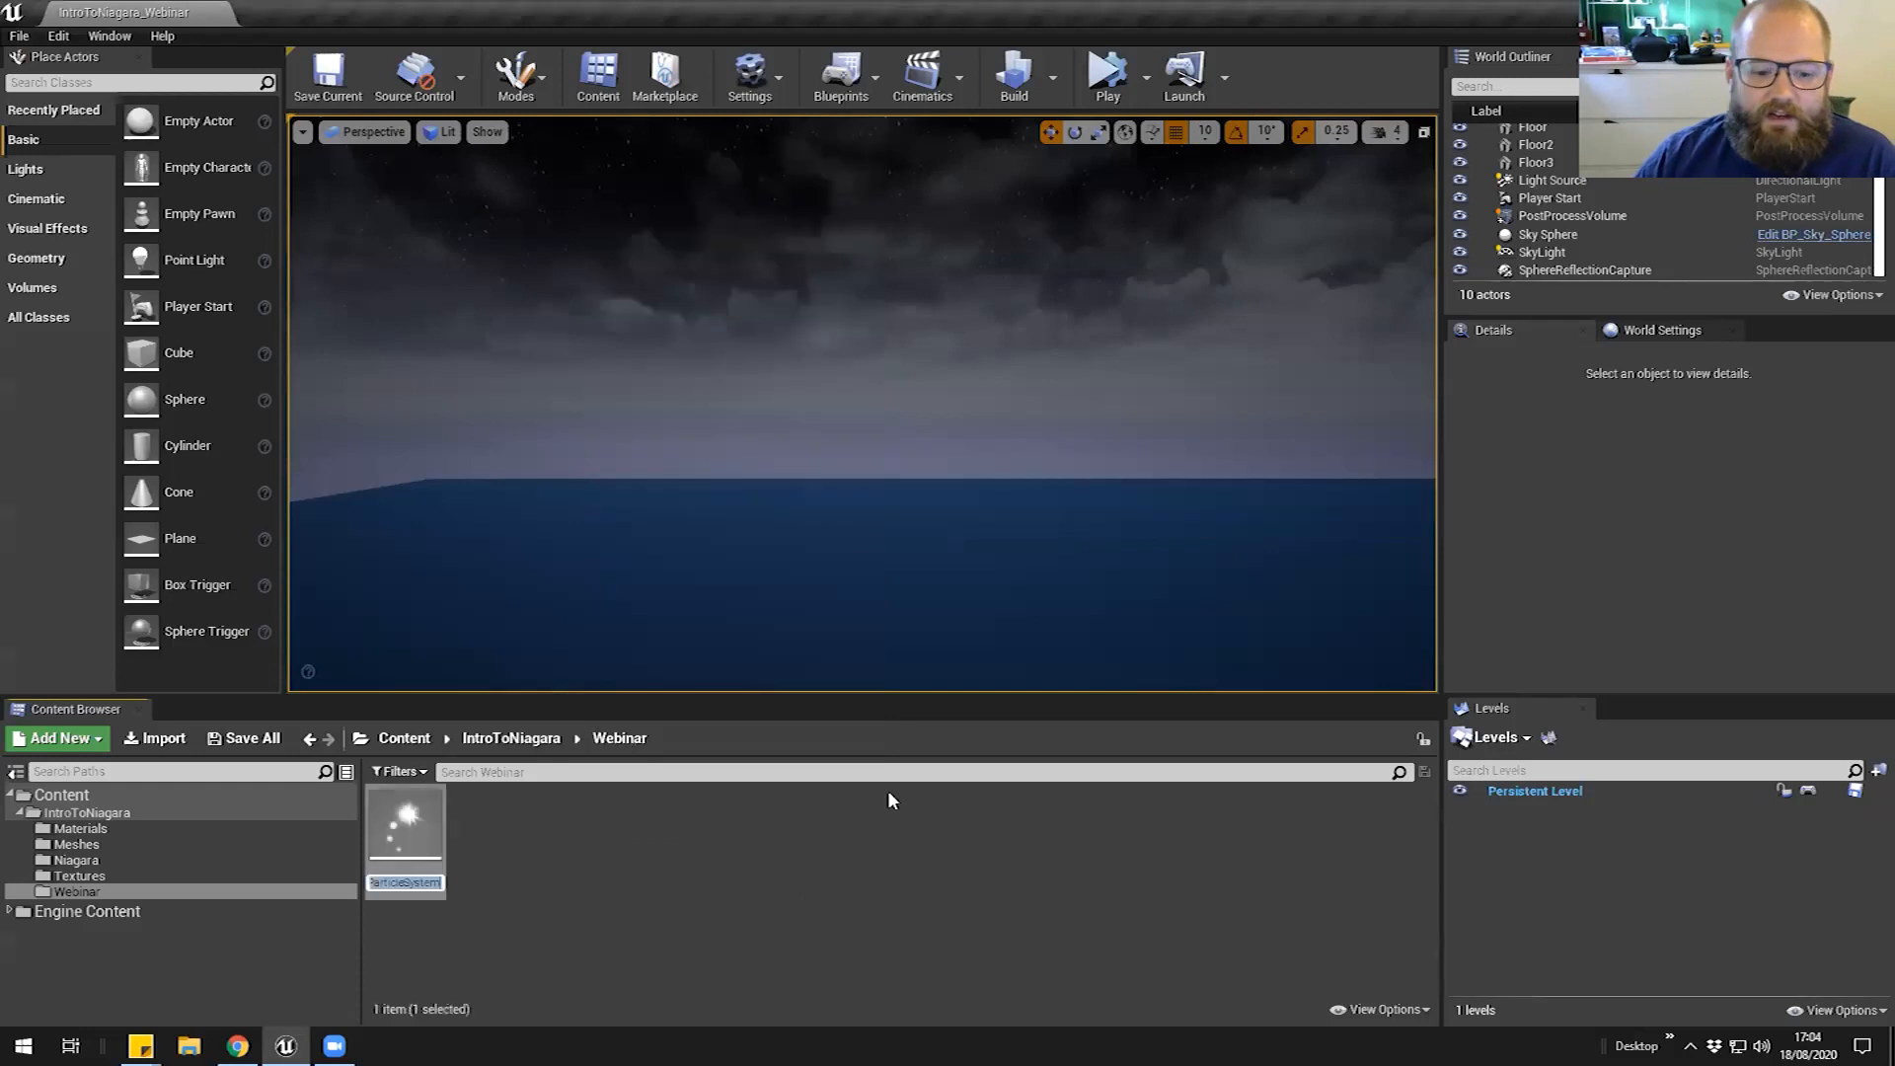
text(Cascade)
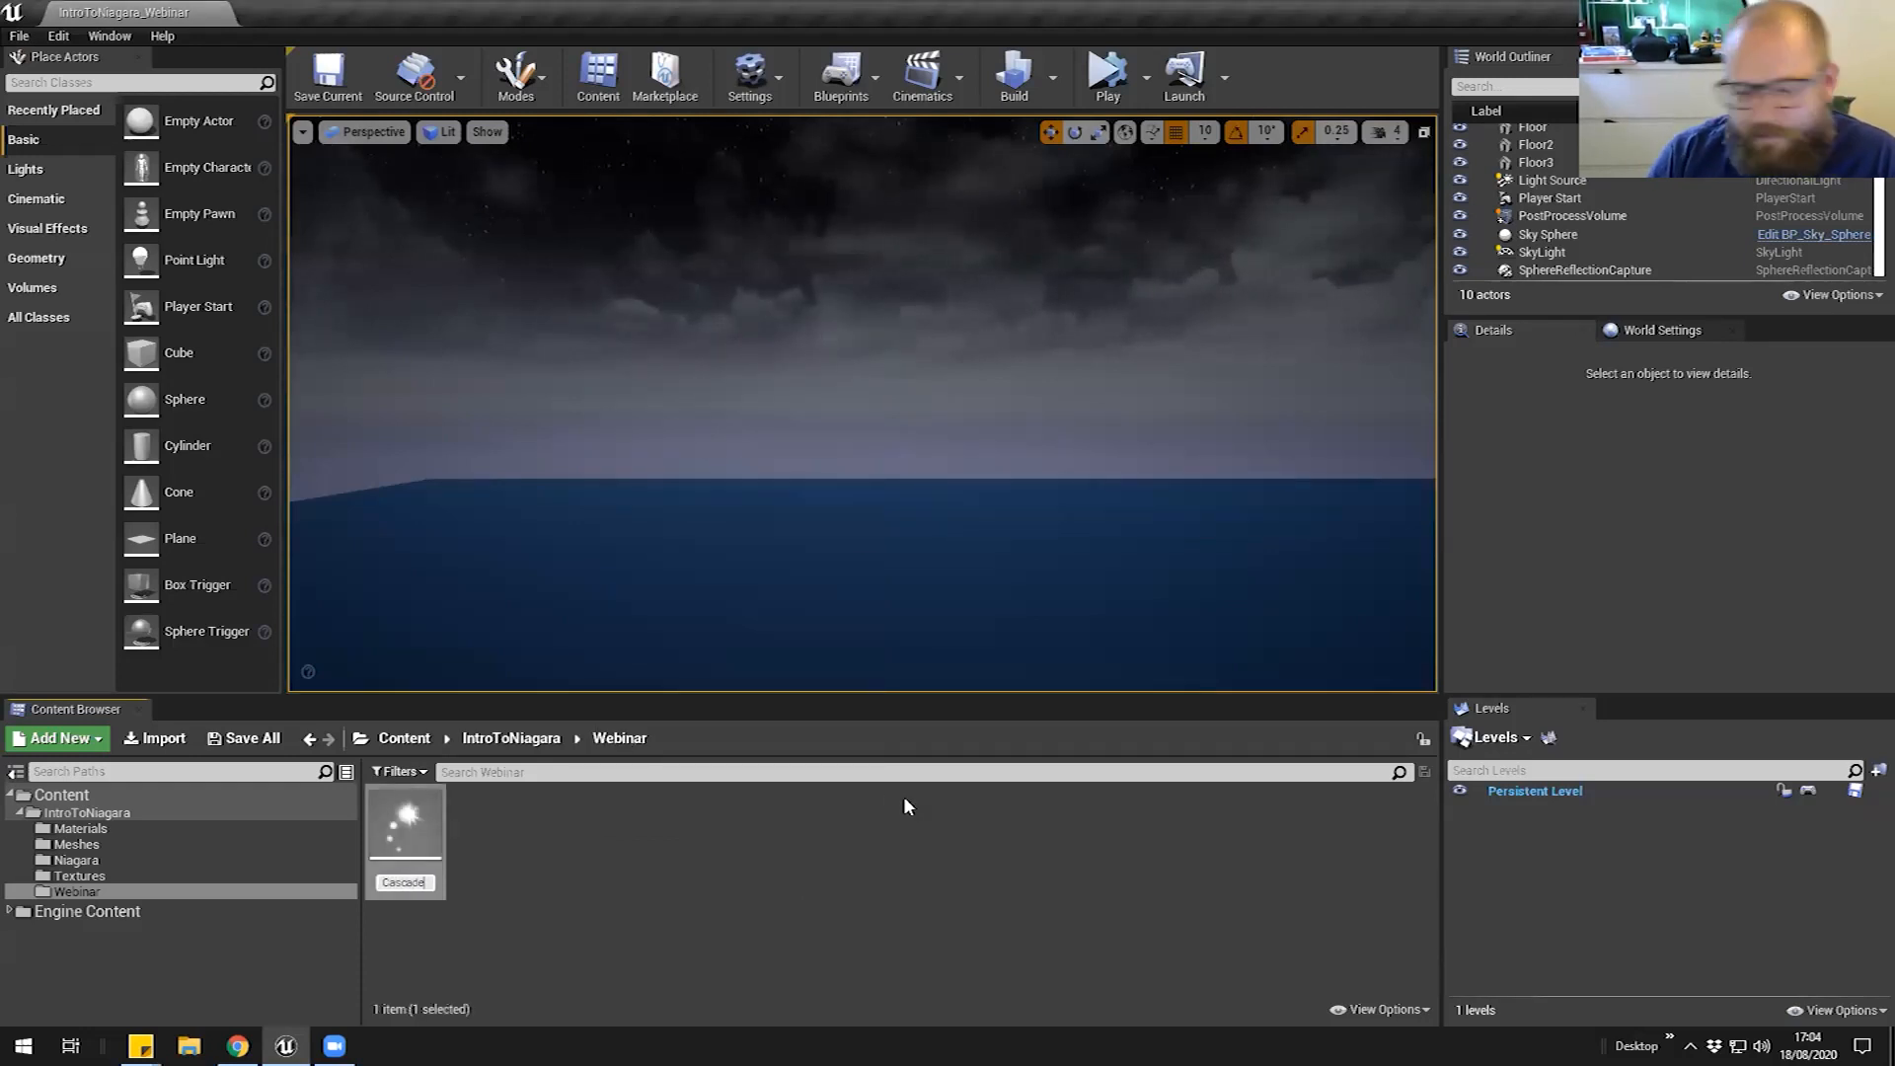
key(Return)
key(Return)
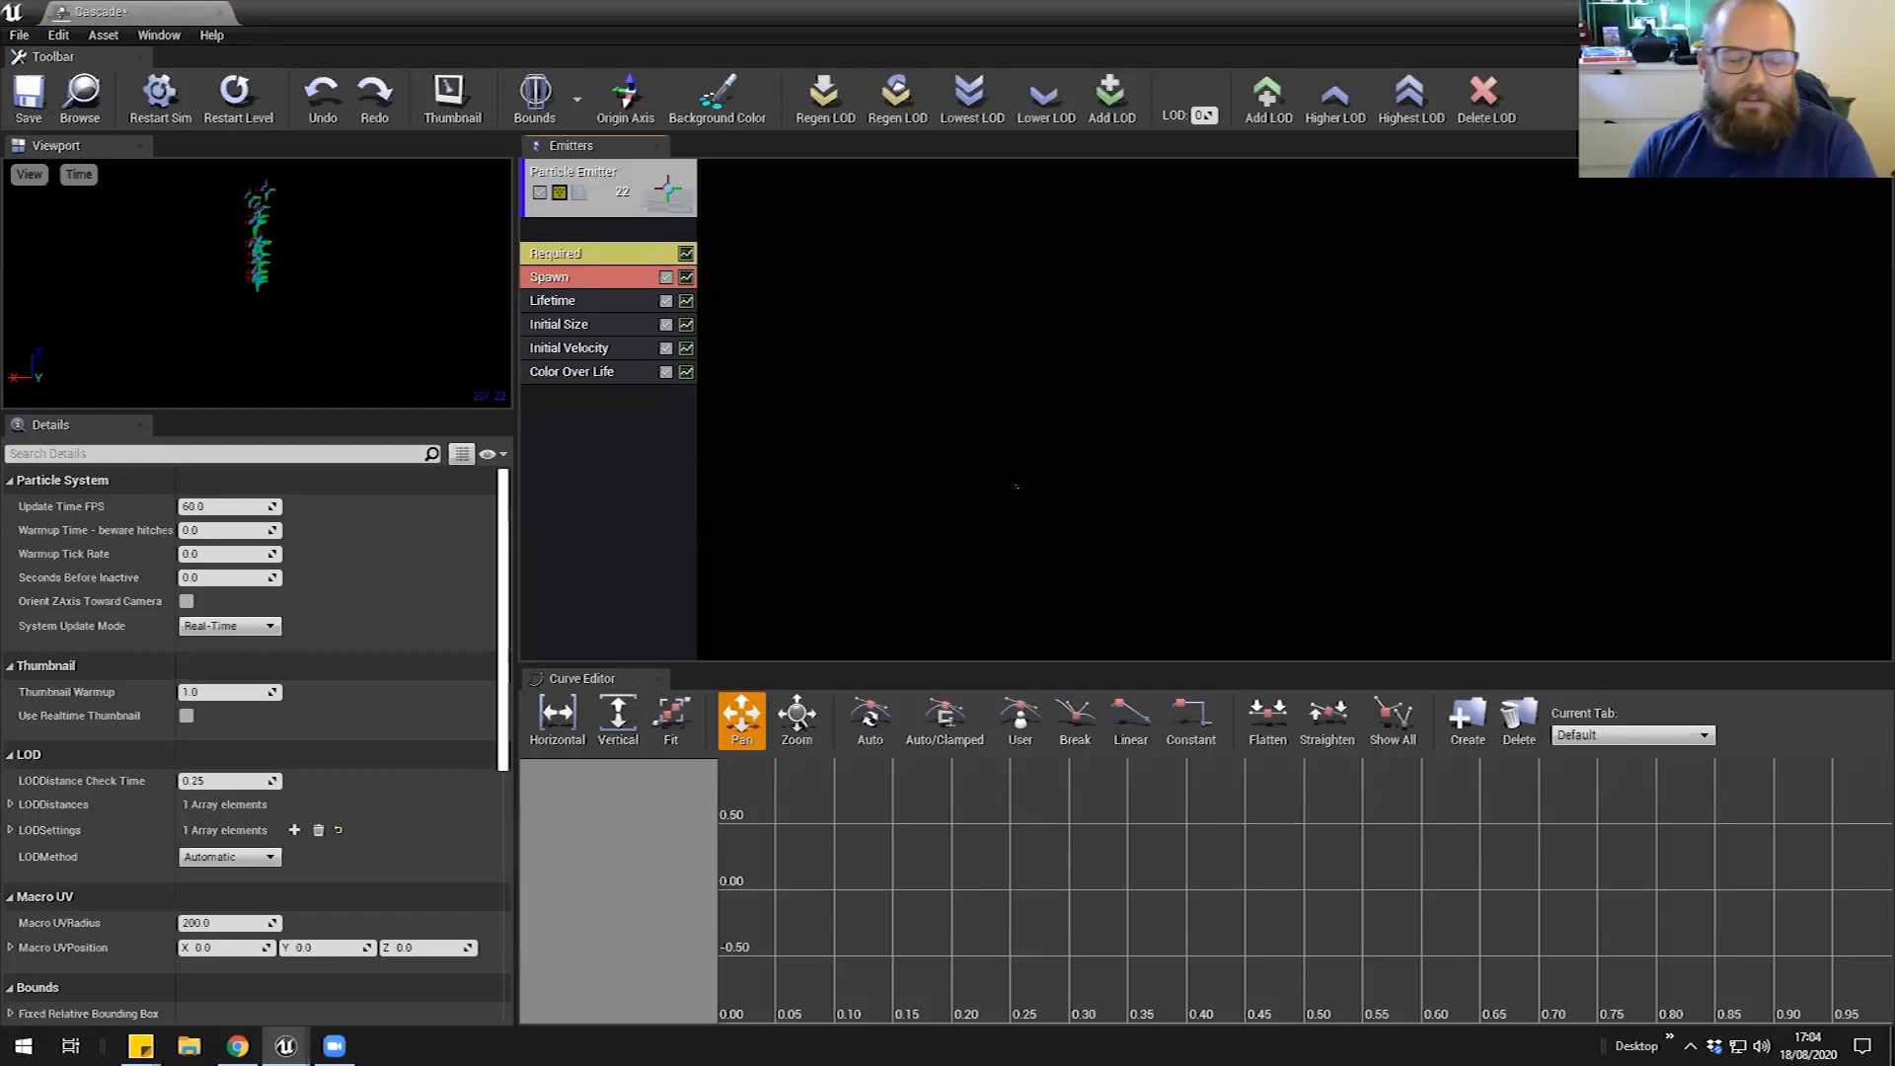
Enlarge the particle preview, add two more particle emitters beside the existing one, and leave the particle editor
drag(322, 415, 313, 519)
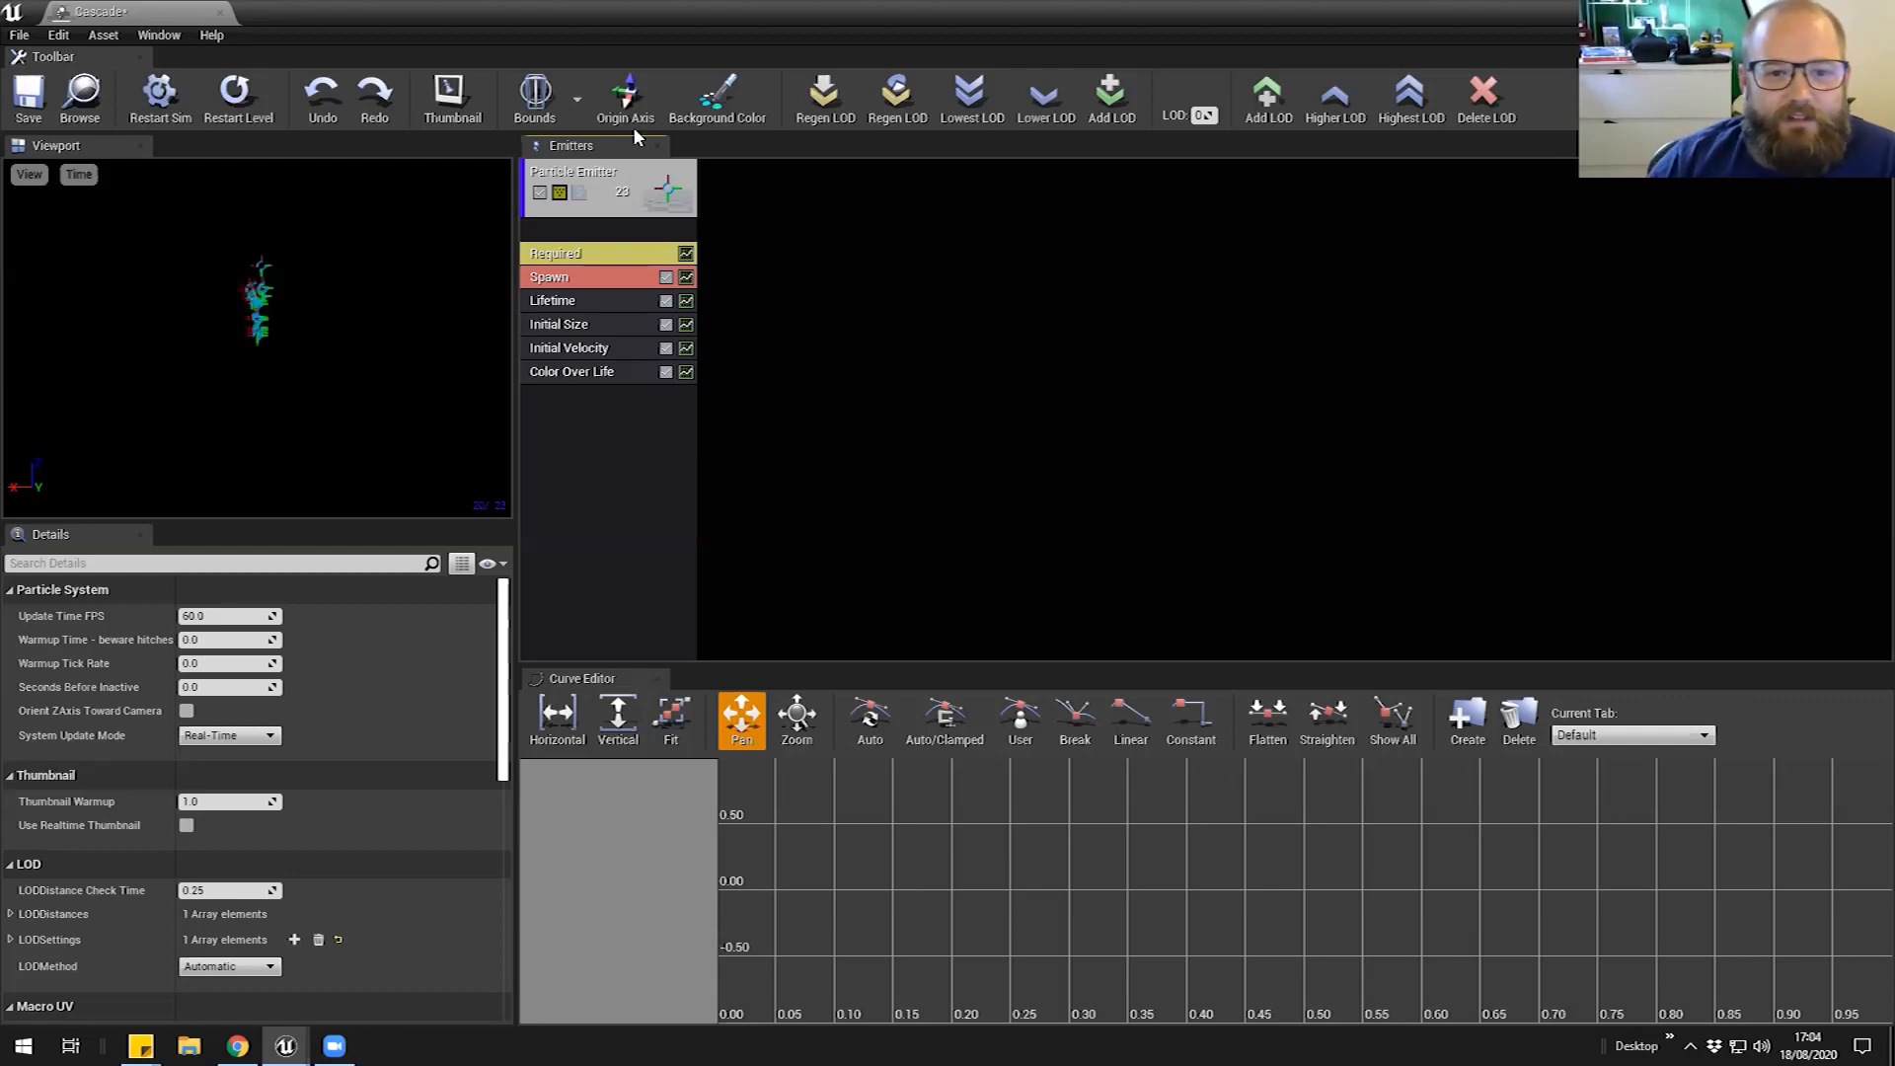
click(617, 430)
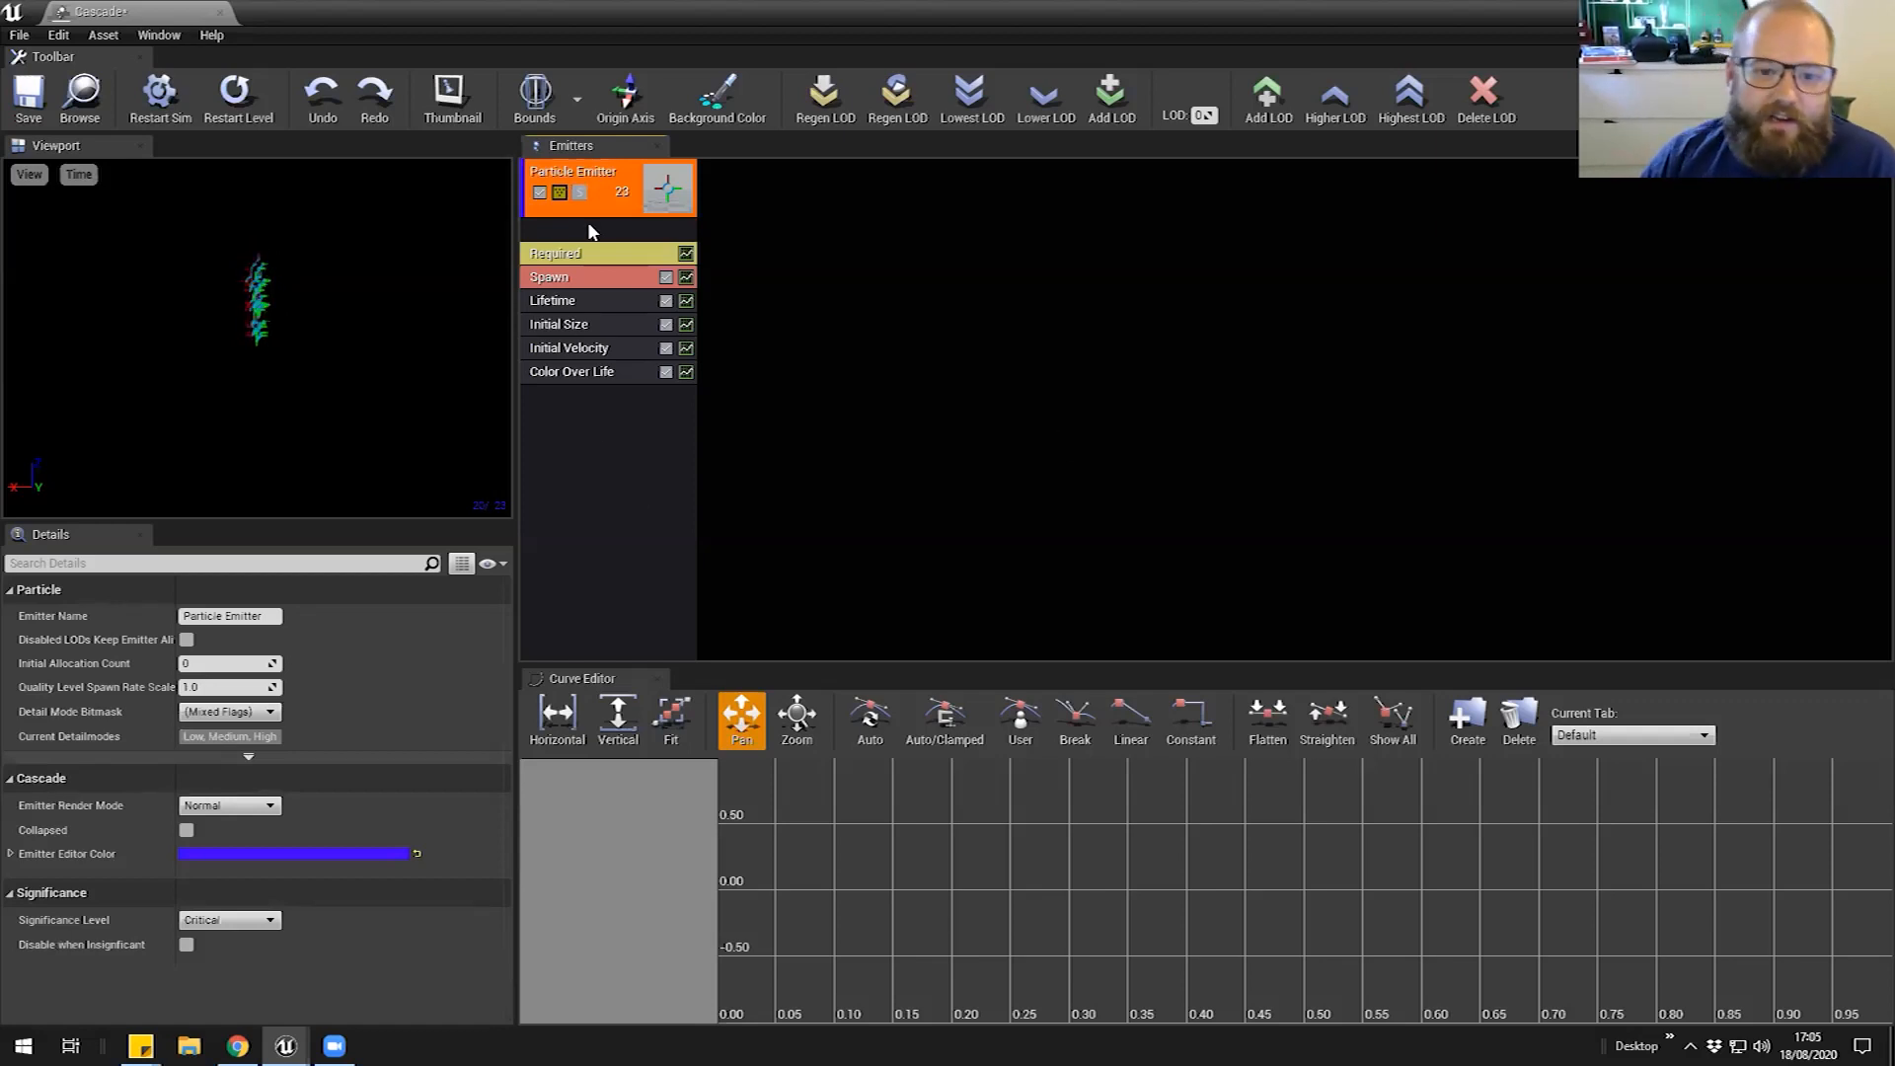
right_click(801, 381)
click(824, 387)
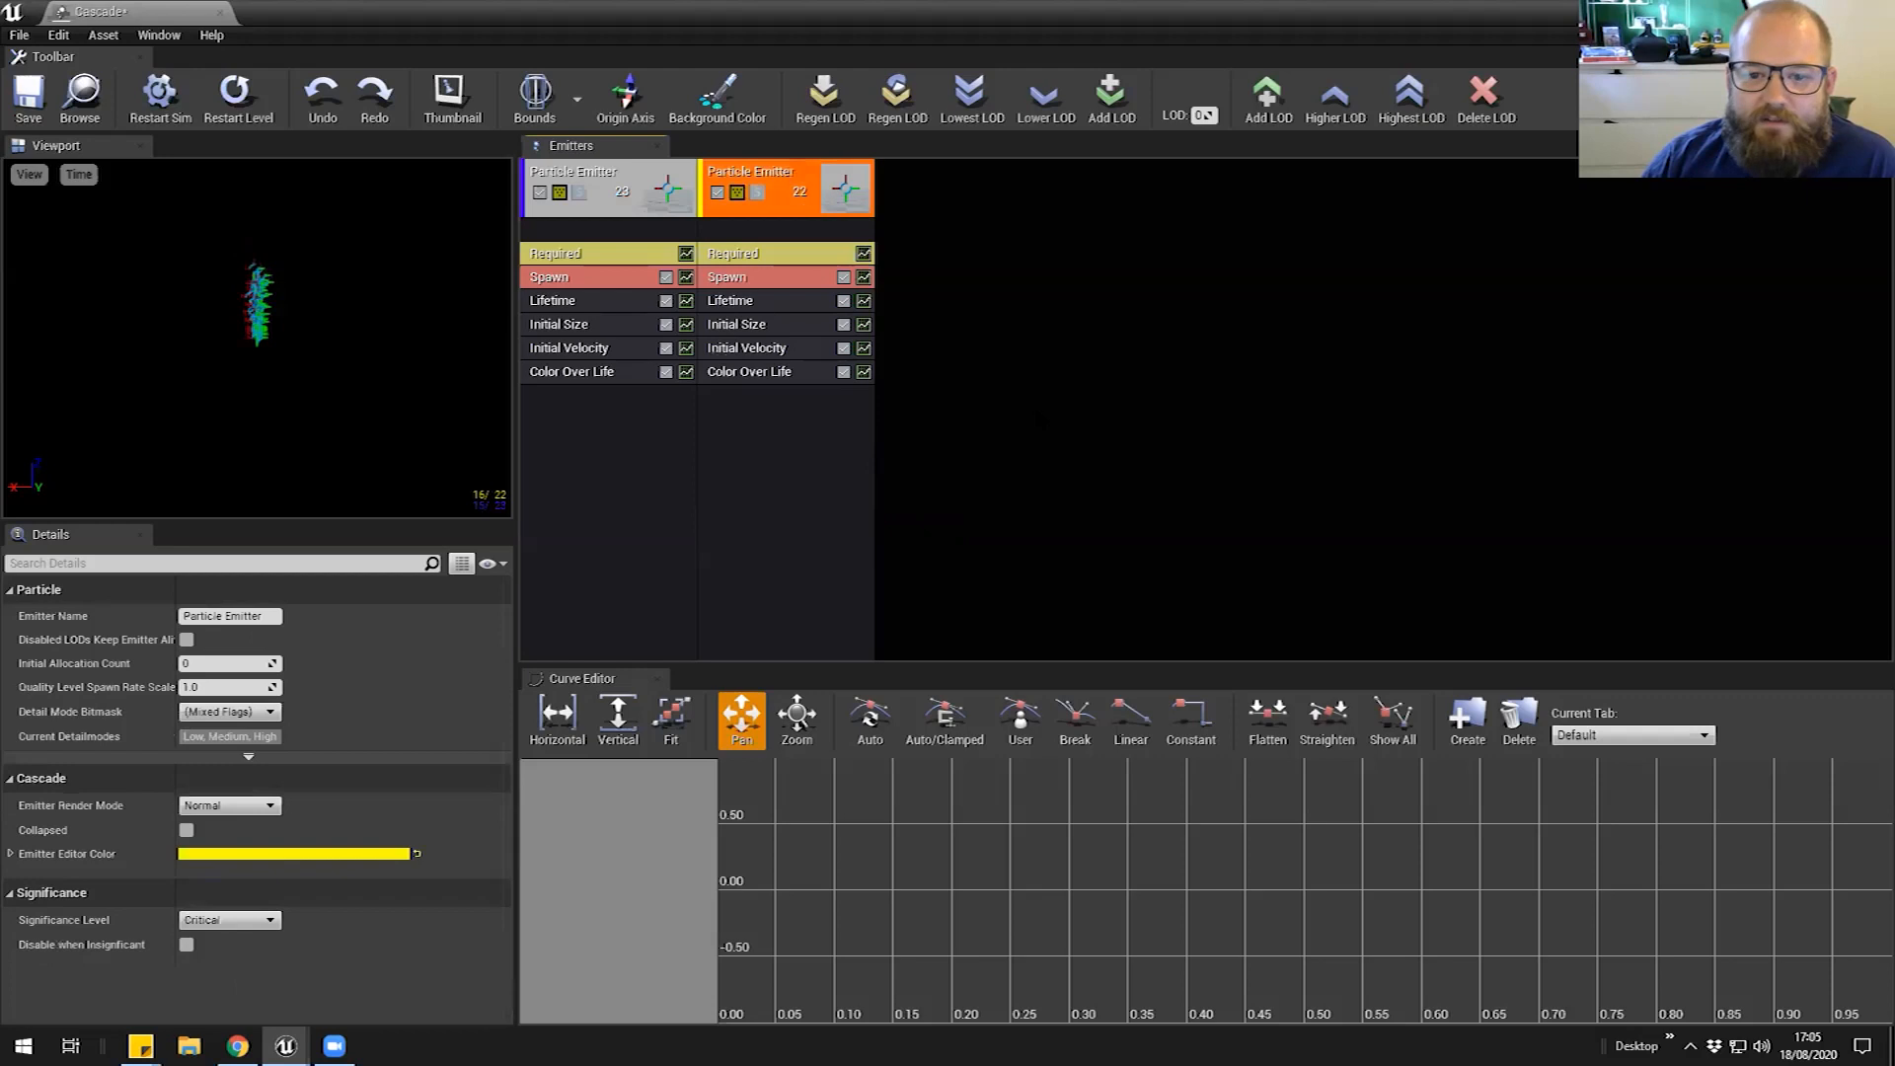
click(1046, 288)
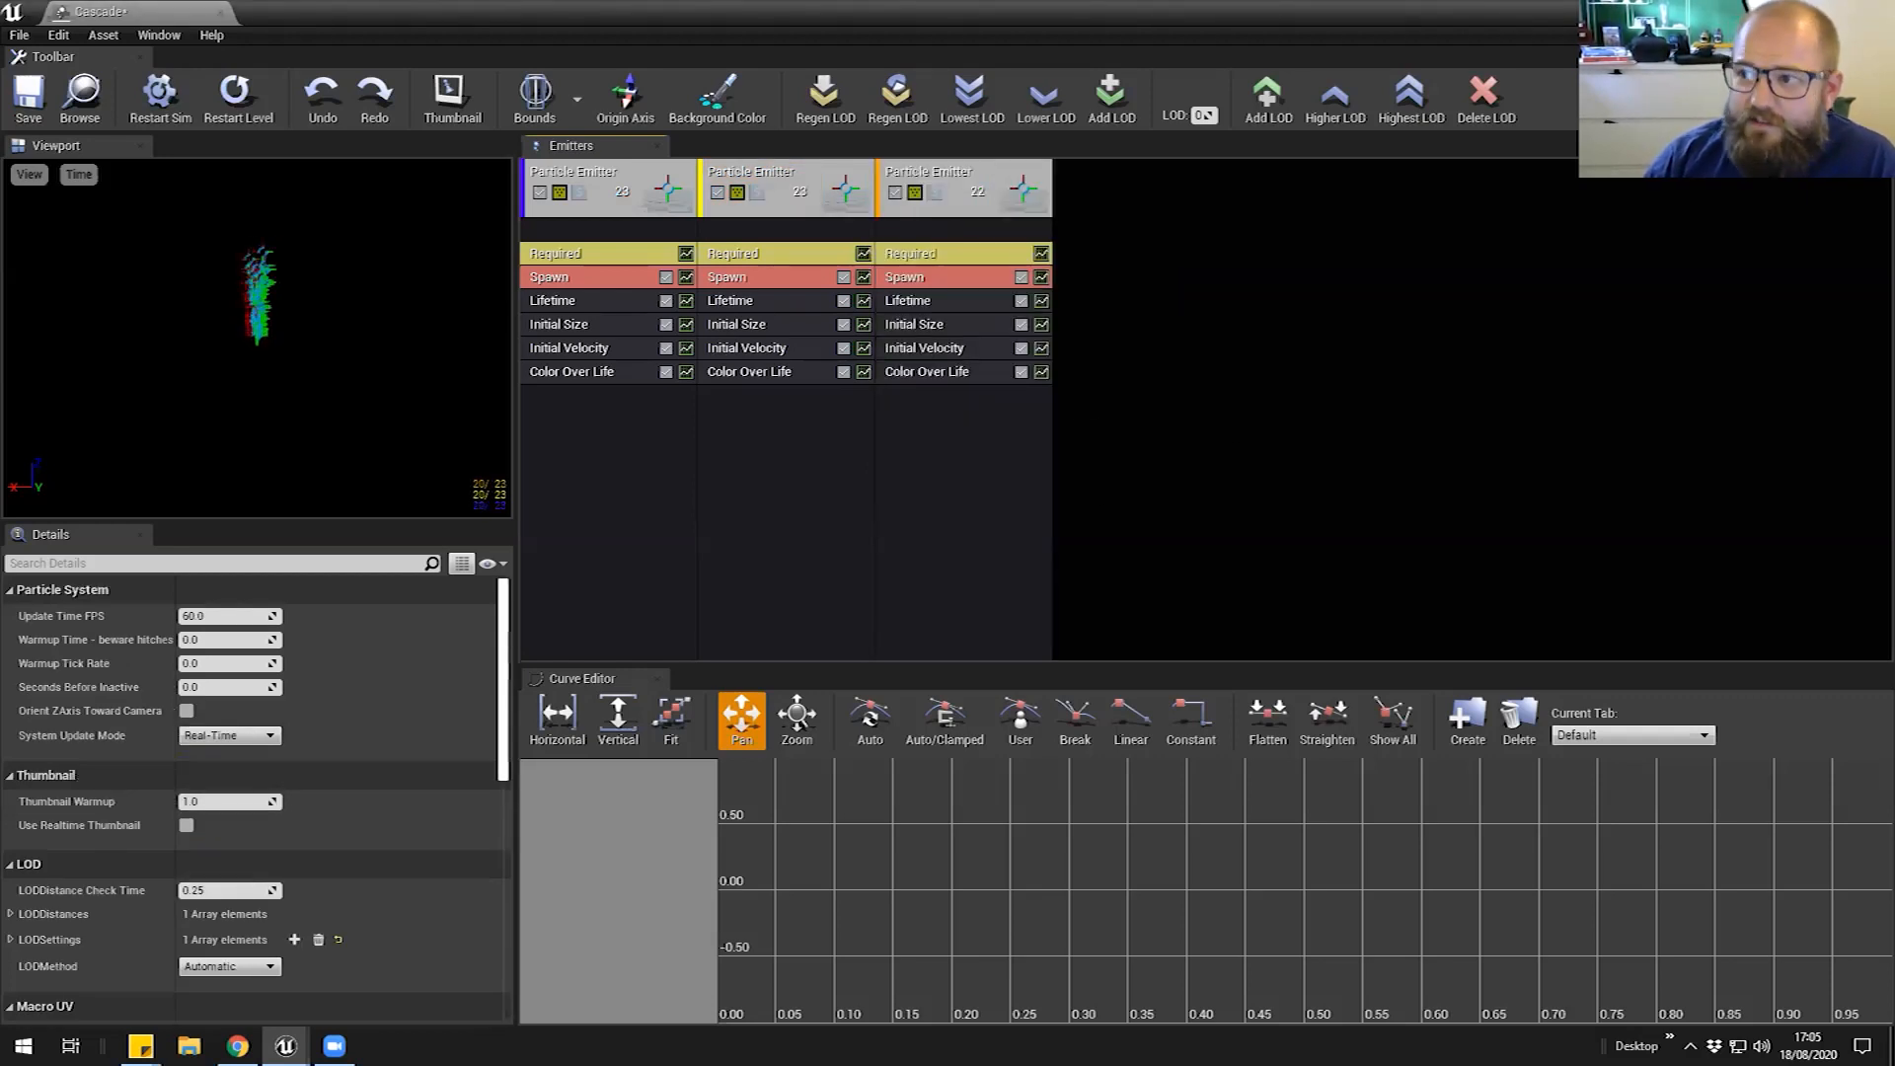
click(1873, 12)
Place the Cascade particle system in the level at about X -200, Y -100, Z 100 and deselect it
click(758, 866)
drag(406, 827, 502, 563)
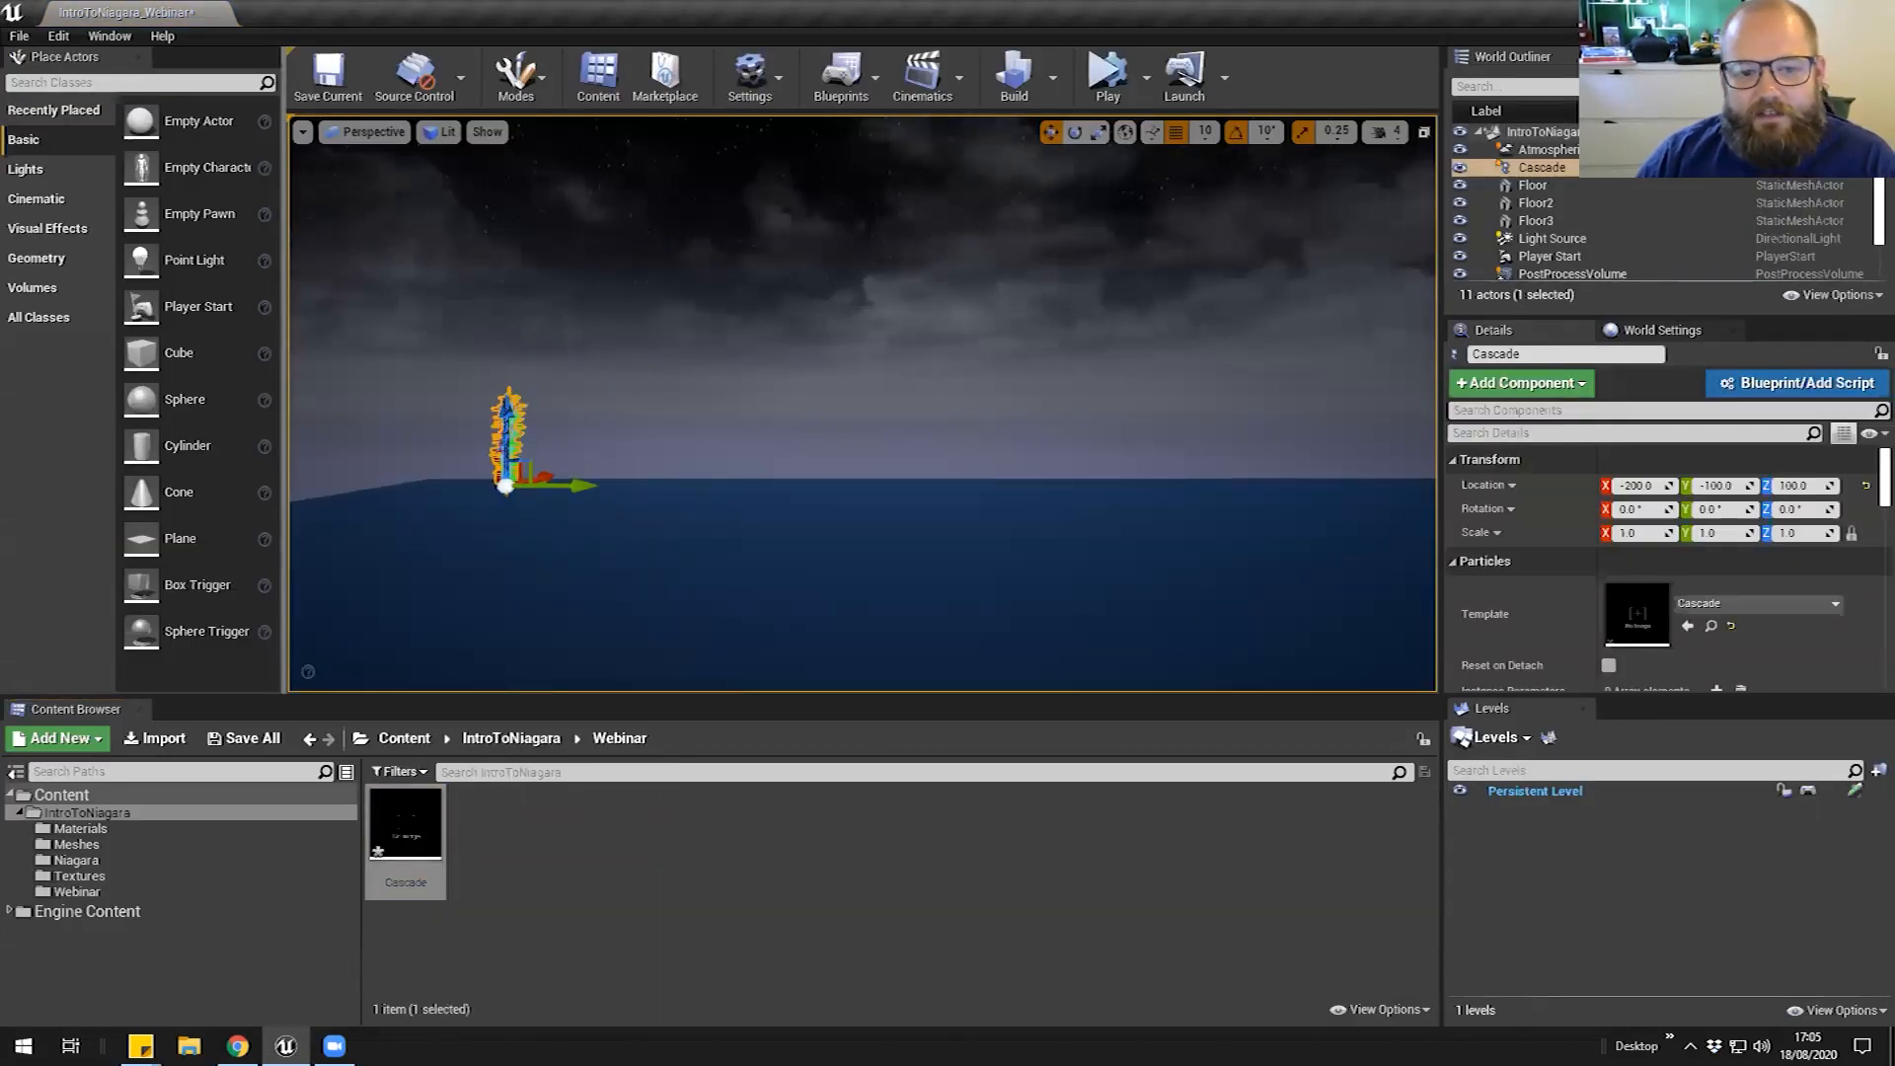
key(Escape)
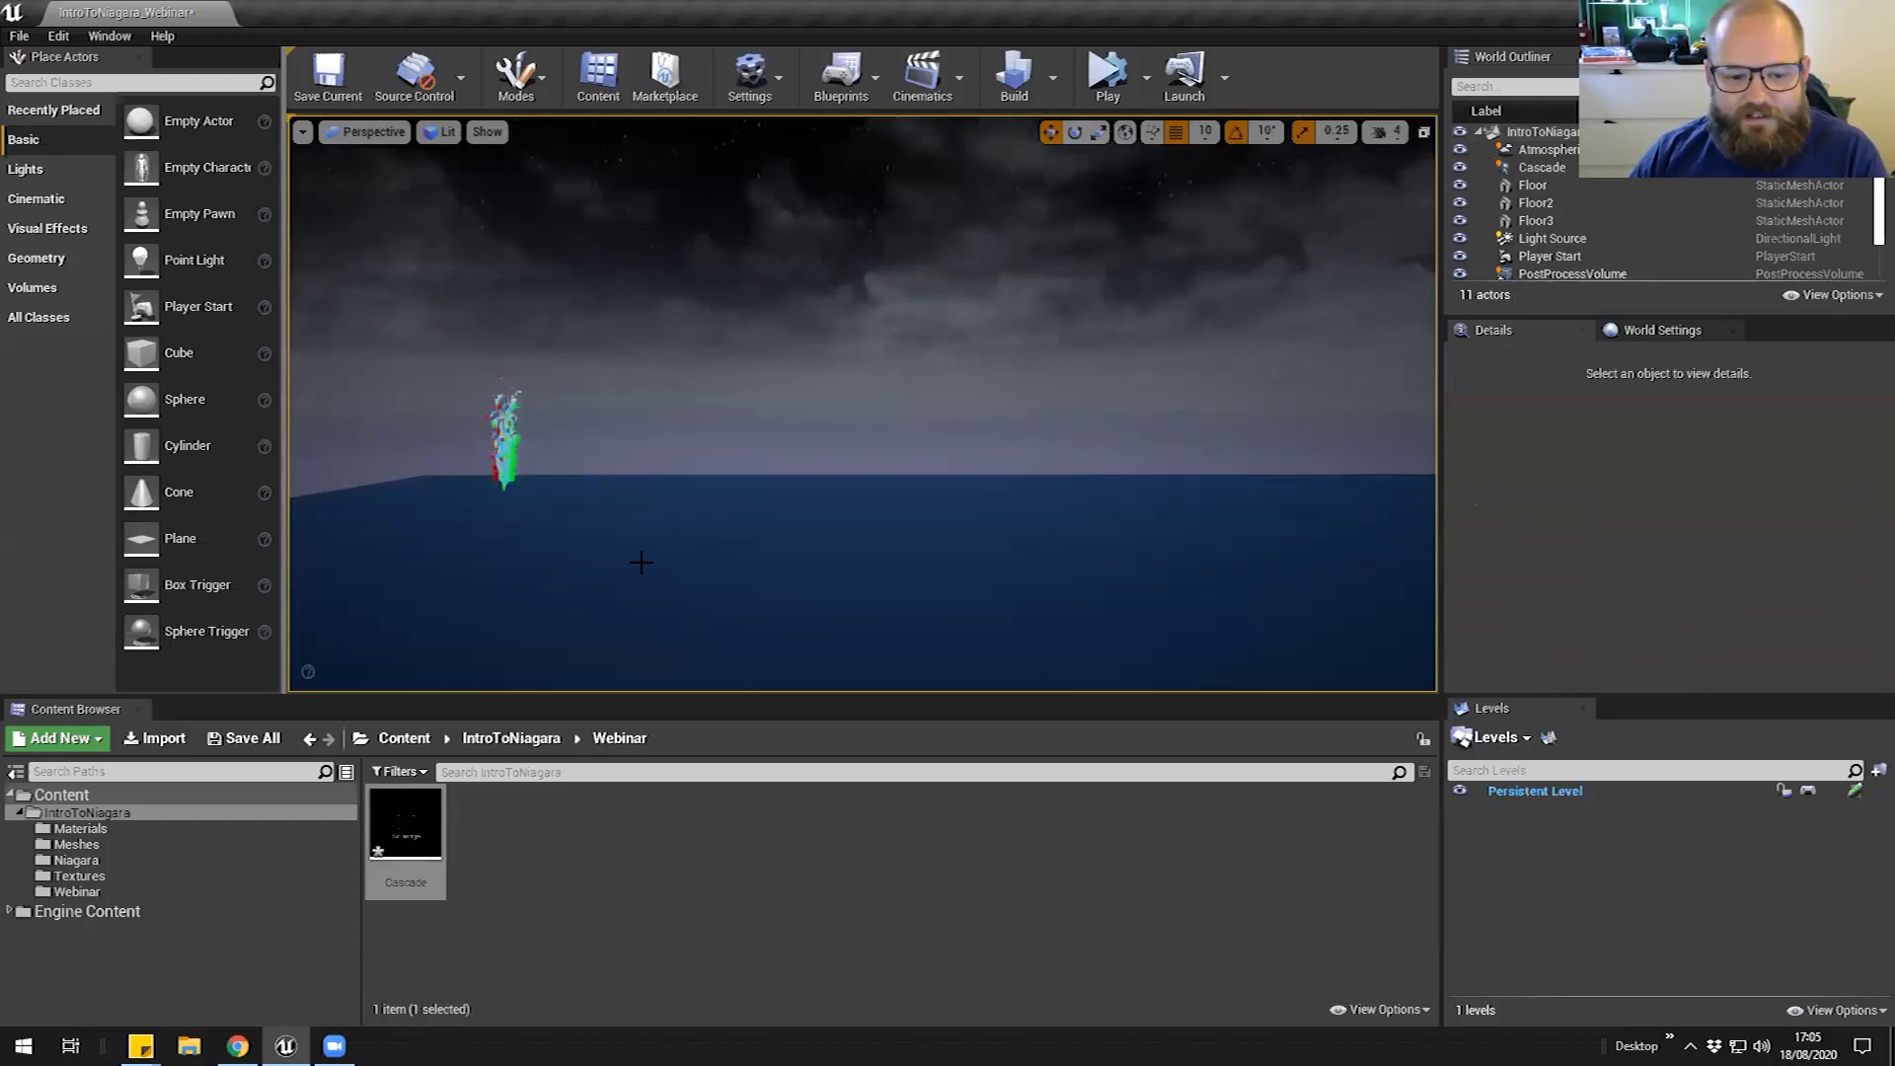
click(644, 884)
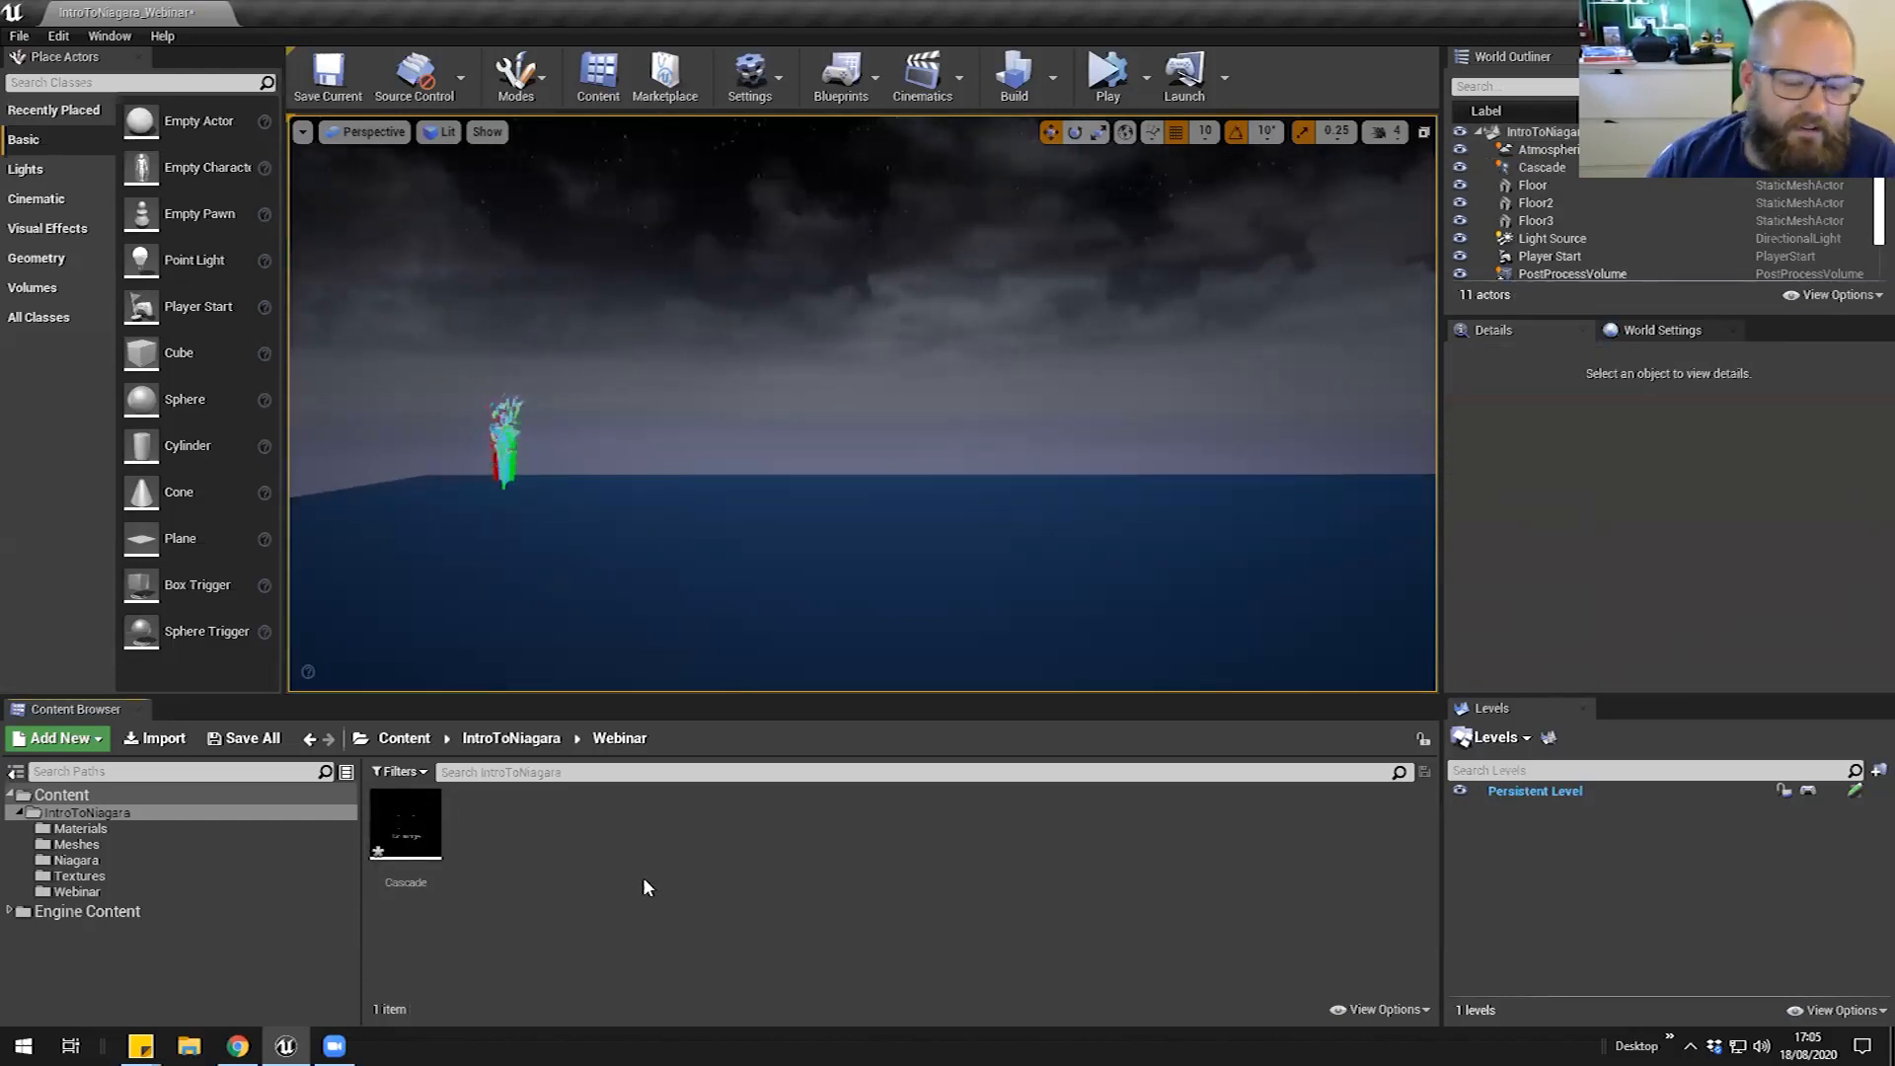
right_click(637, 857)
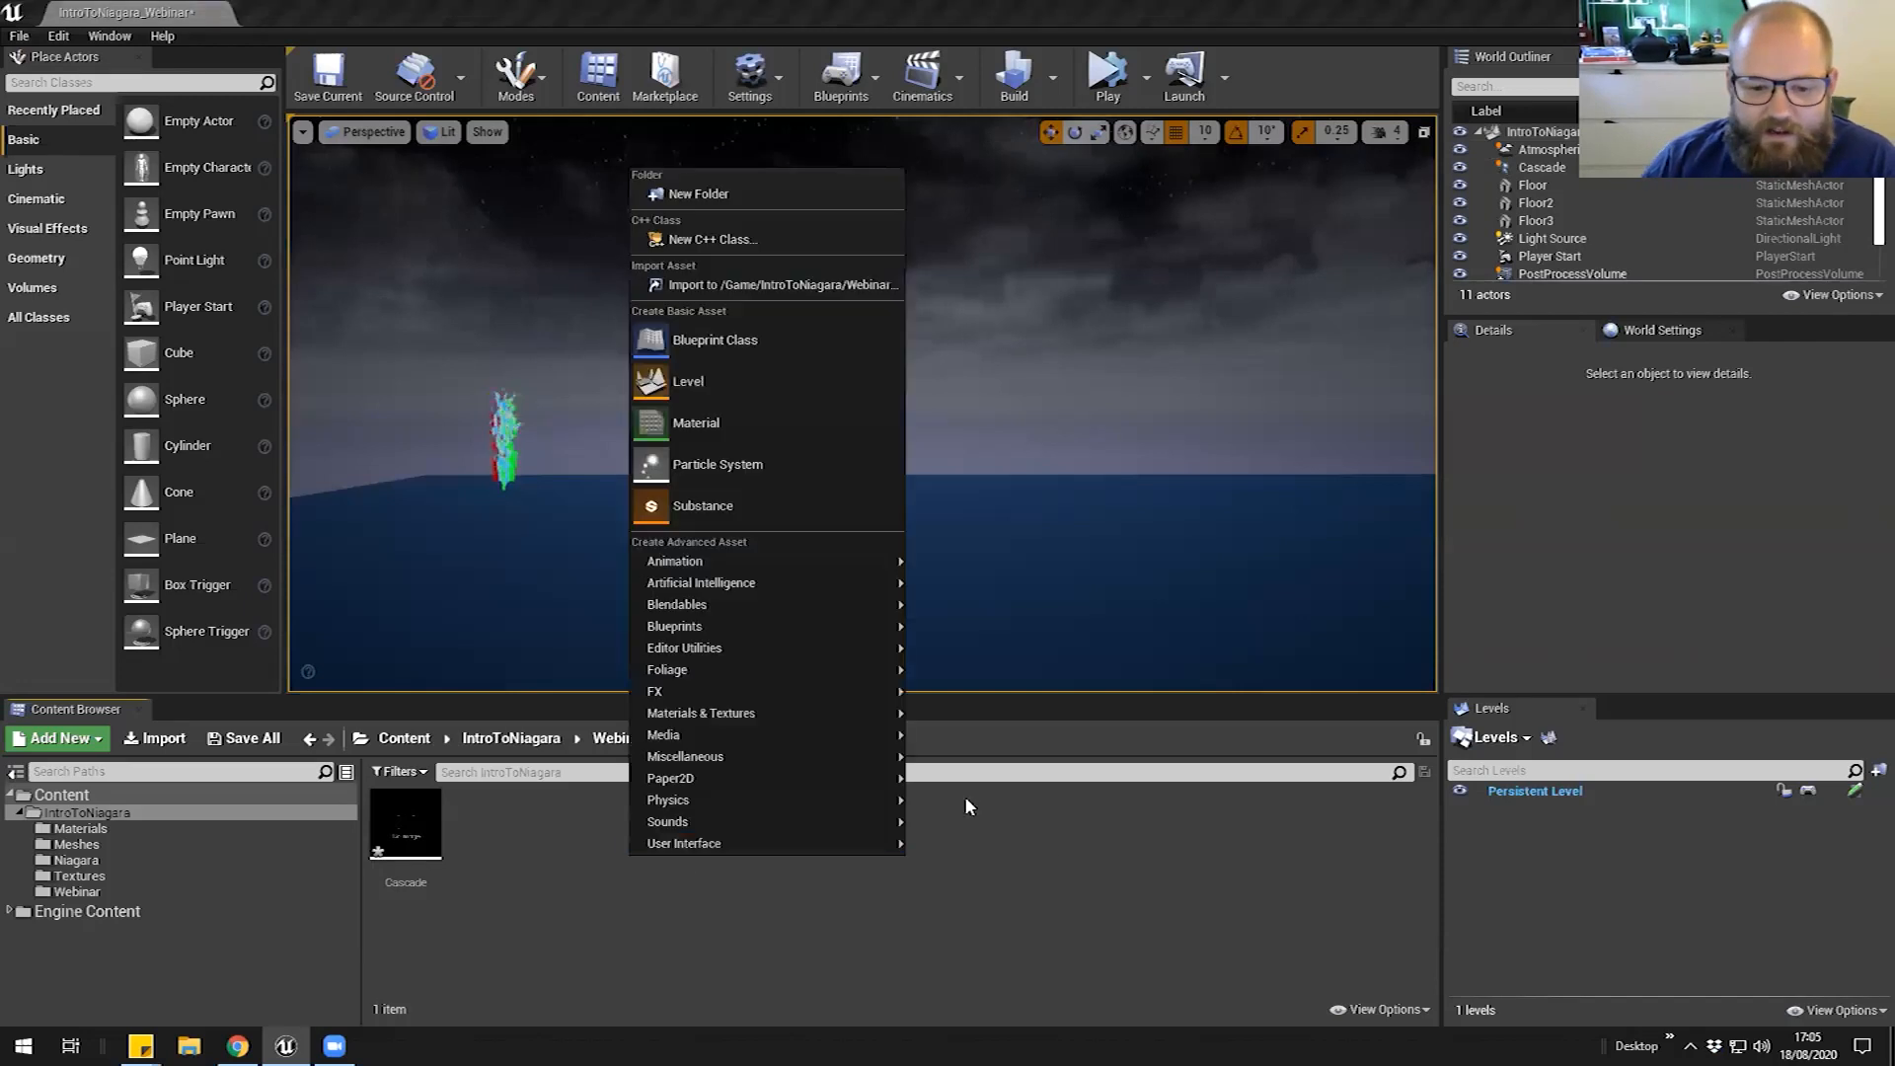
mouse_move(889, 691)
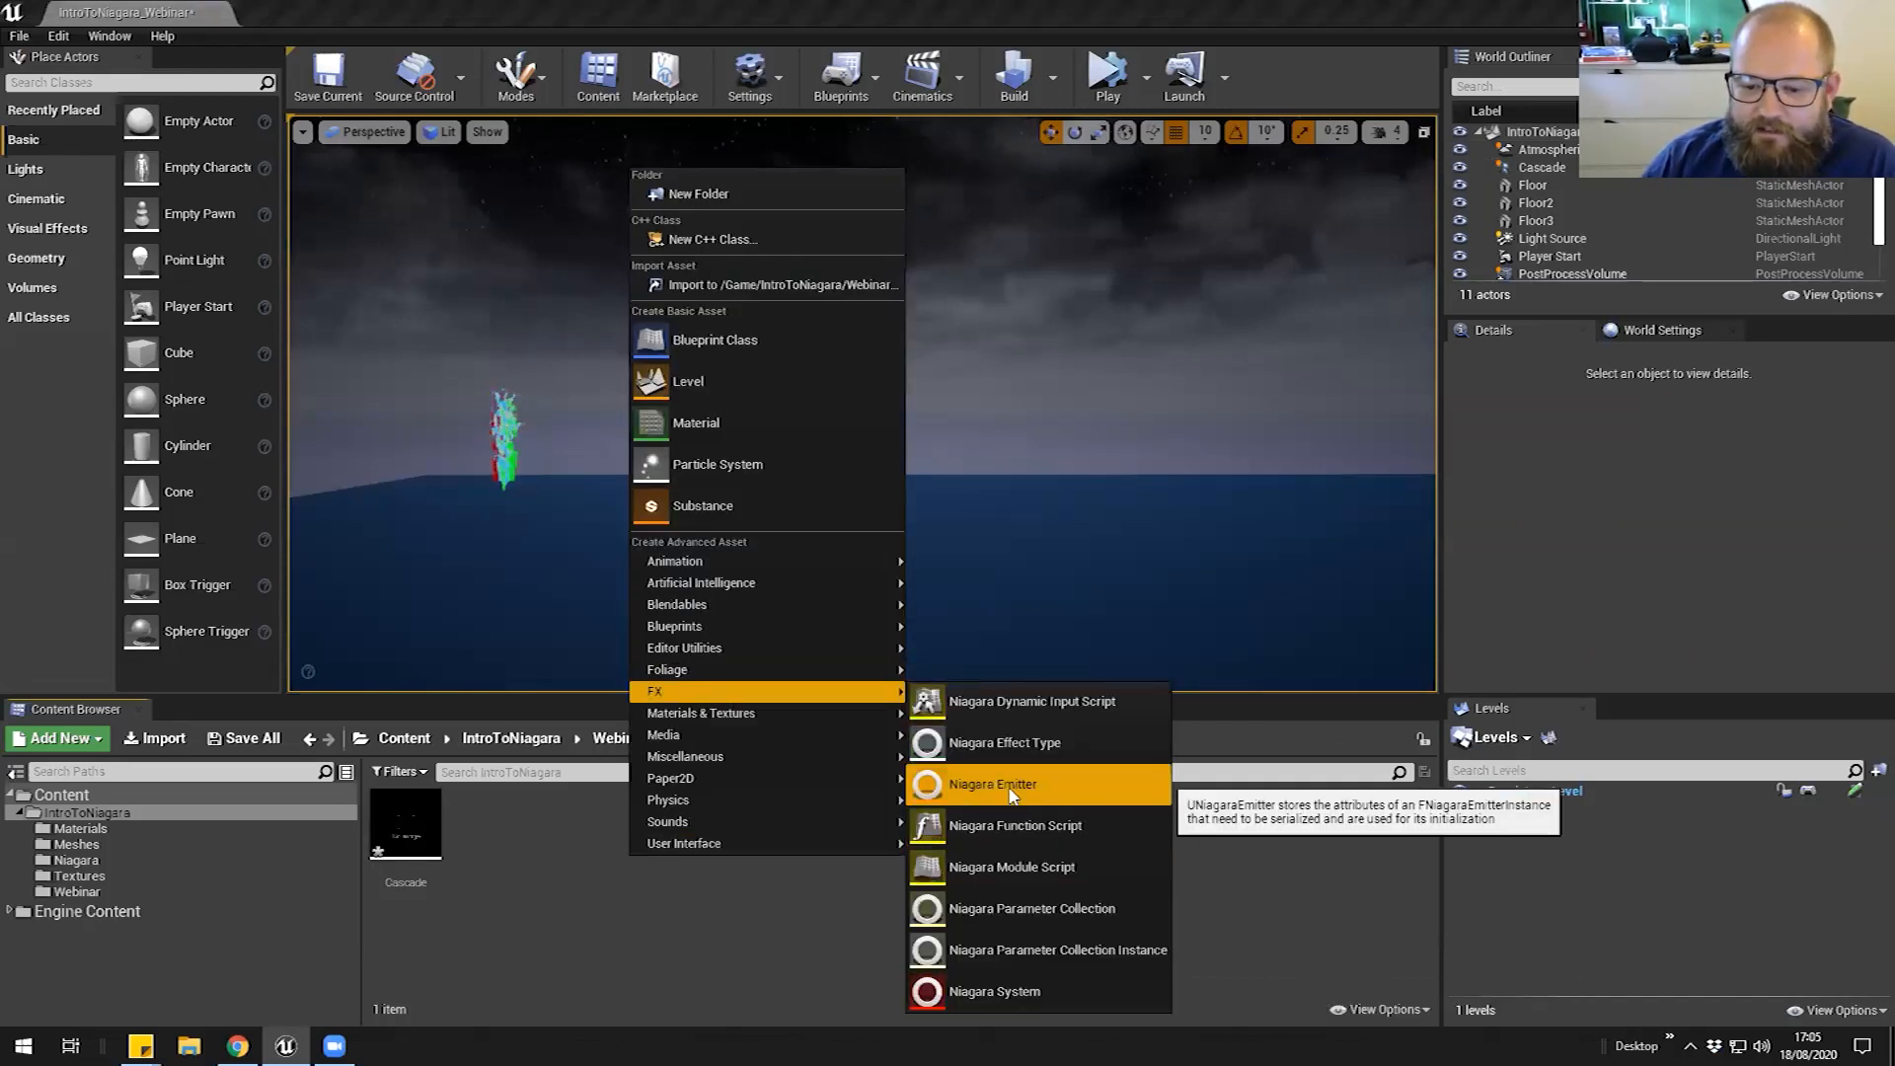
click(513, 938)
Reopen the Cascade particle system, examine its three emitters one after another, and close it
click(407, 827)
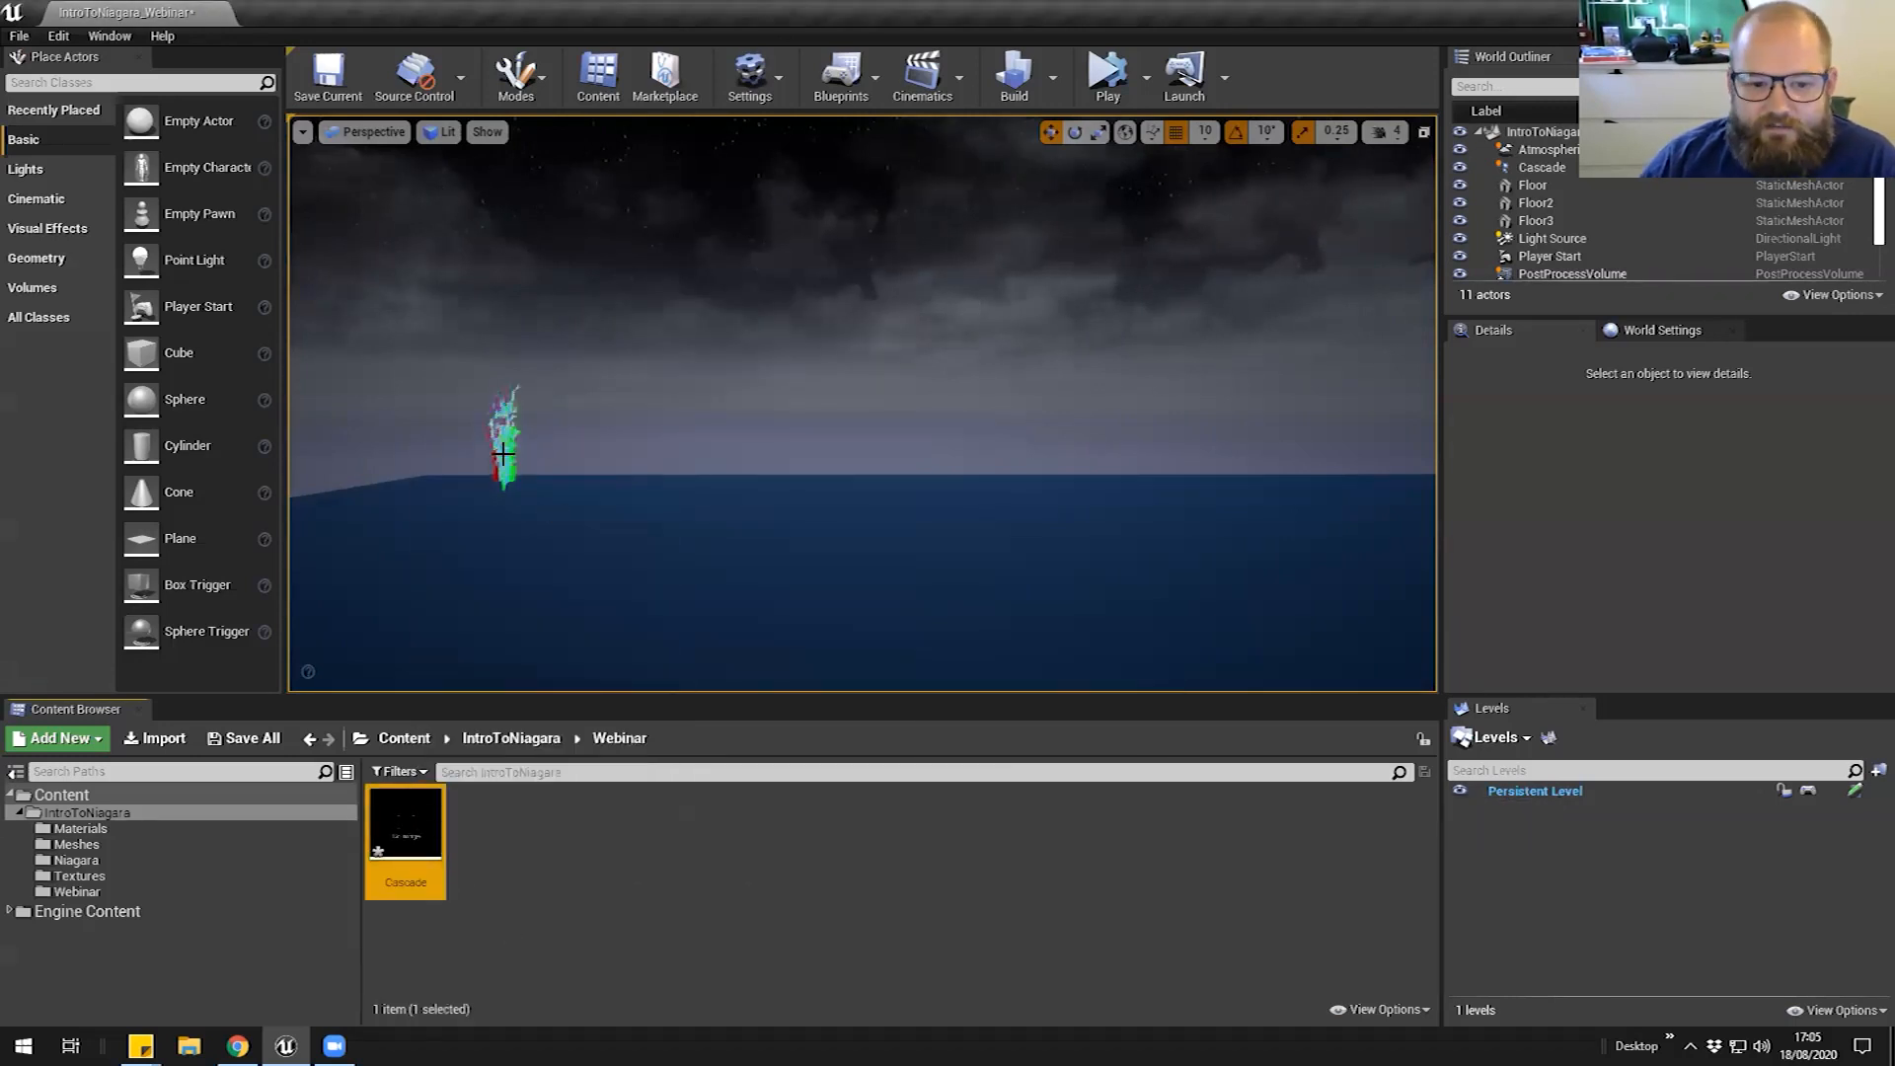
double_click(400, 820)
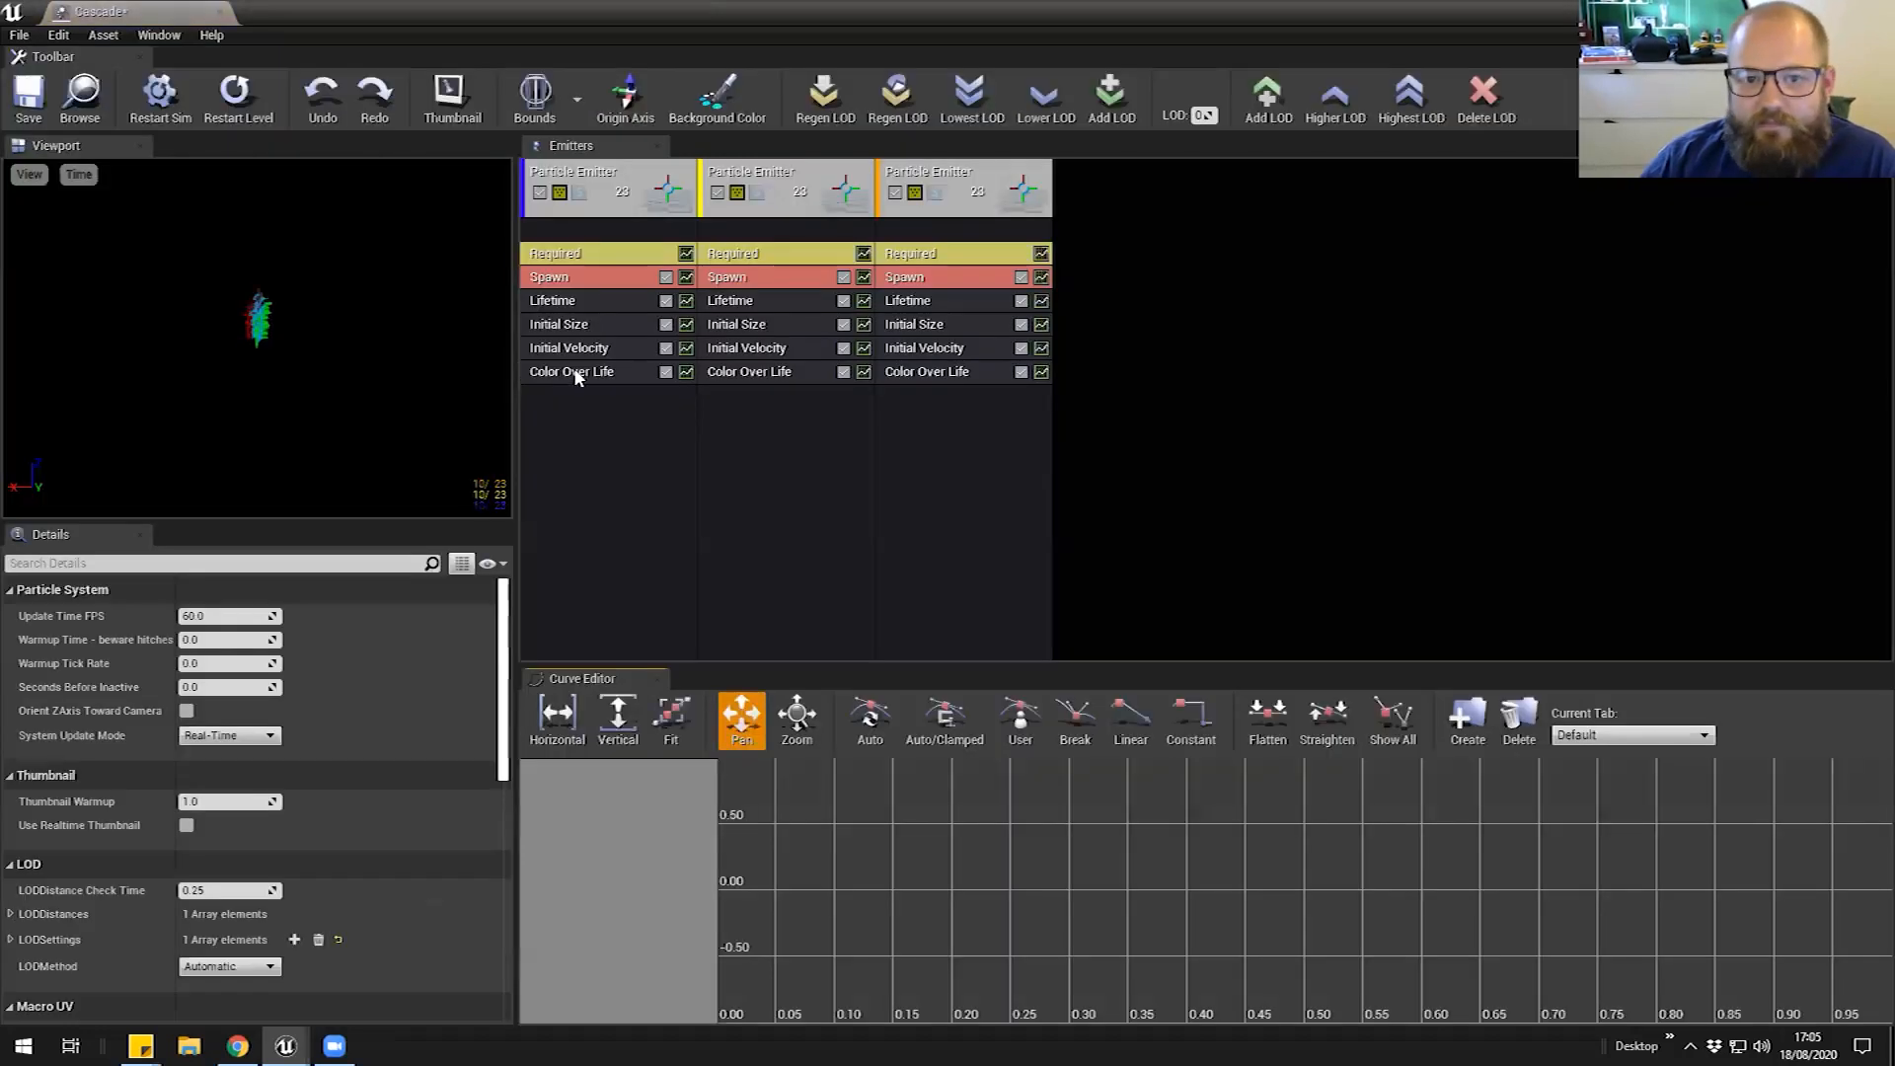
click(612, 434)
click(816, 469)
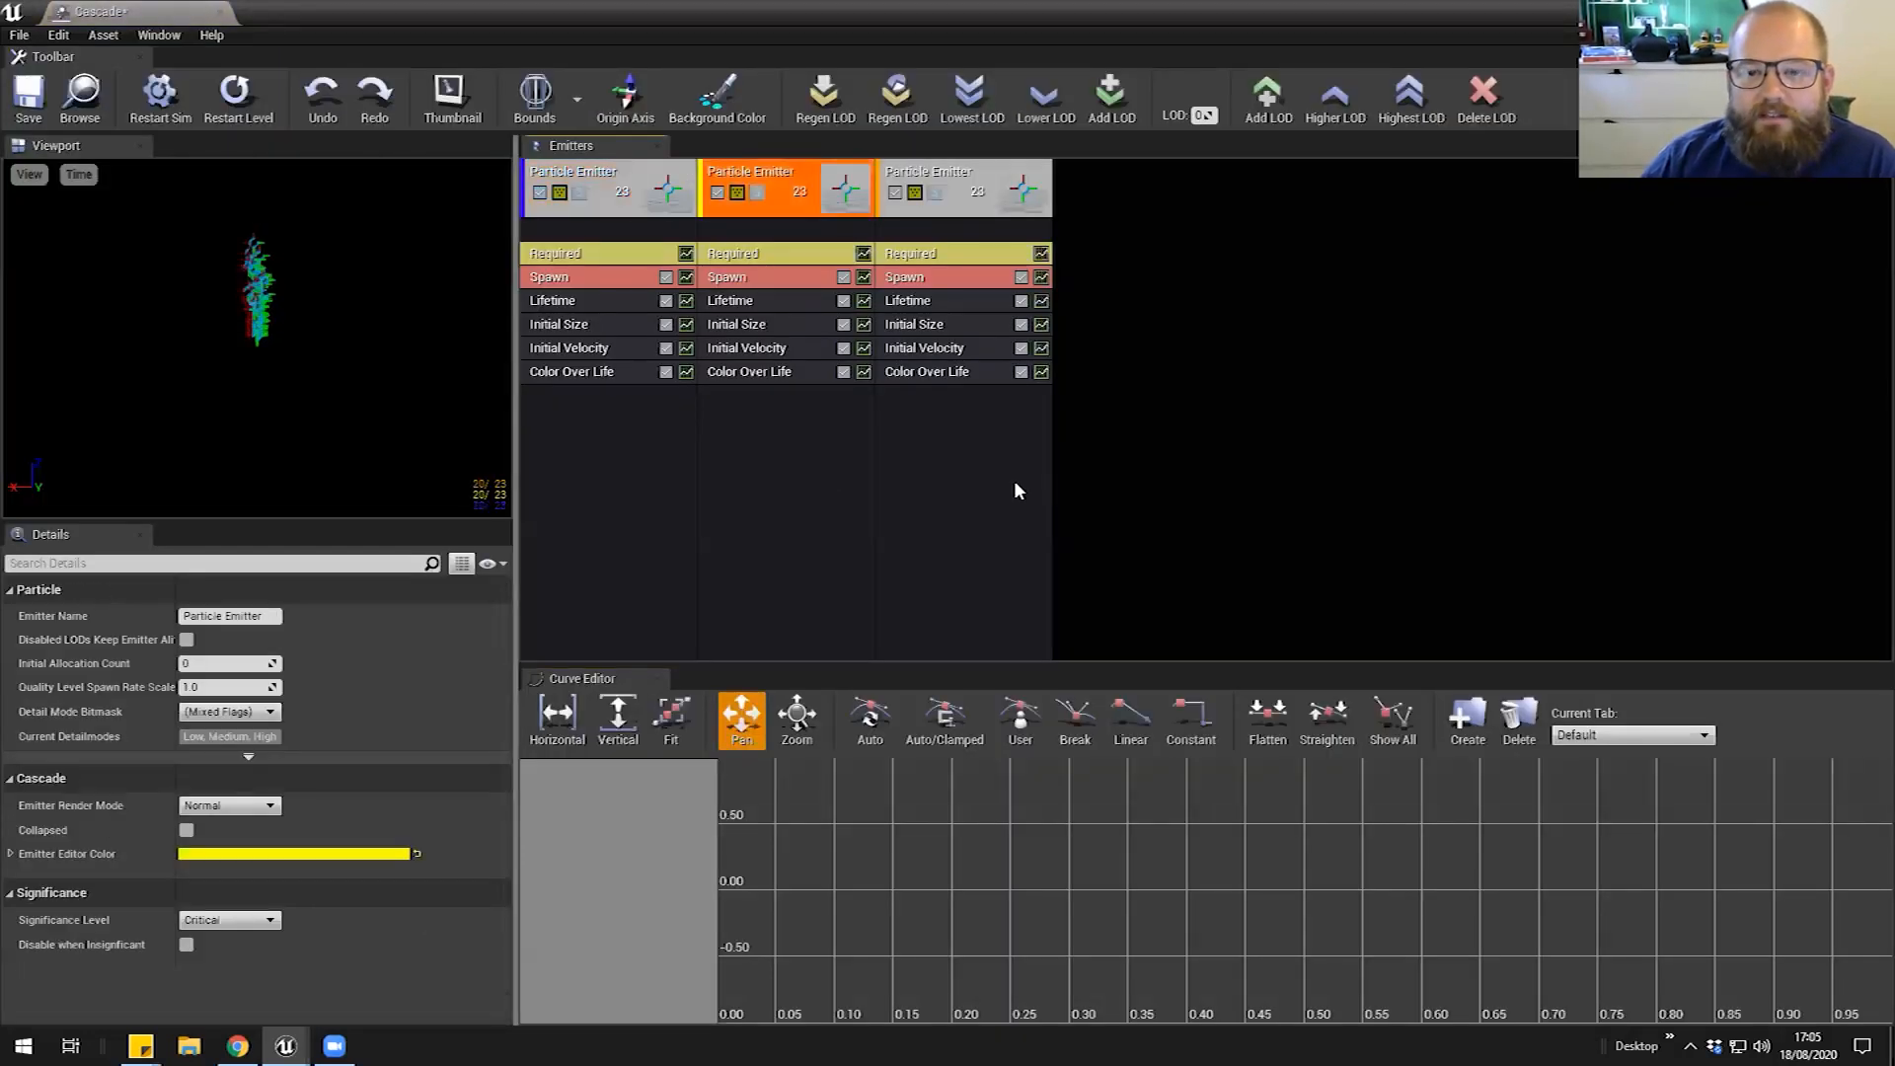
click(991, 478)
click(633, 467)
click(800, 467)
click(956, 467)
click(800, 452)
click(635, 440)
click(812, 448)
click(1003, 452)
click(622, 445)
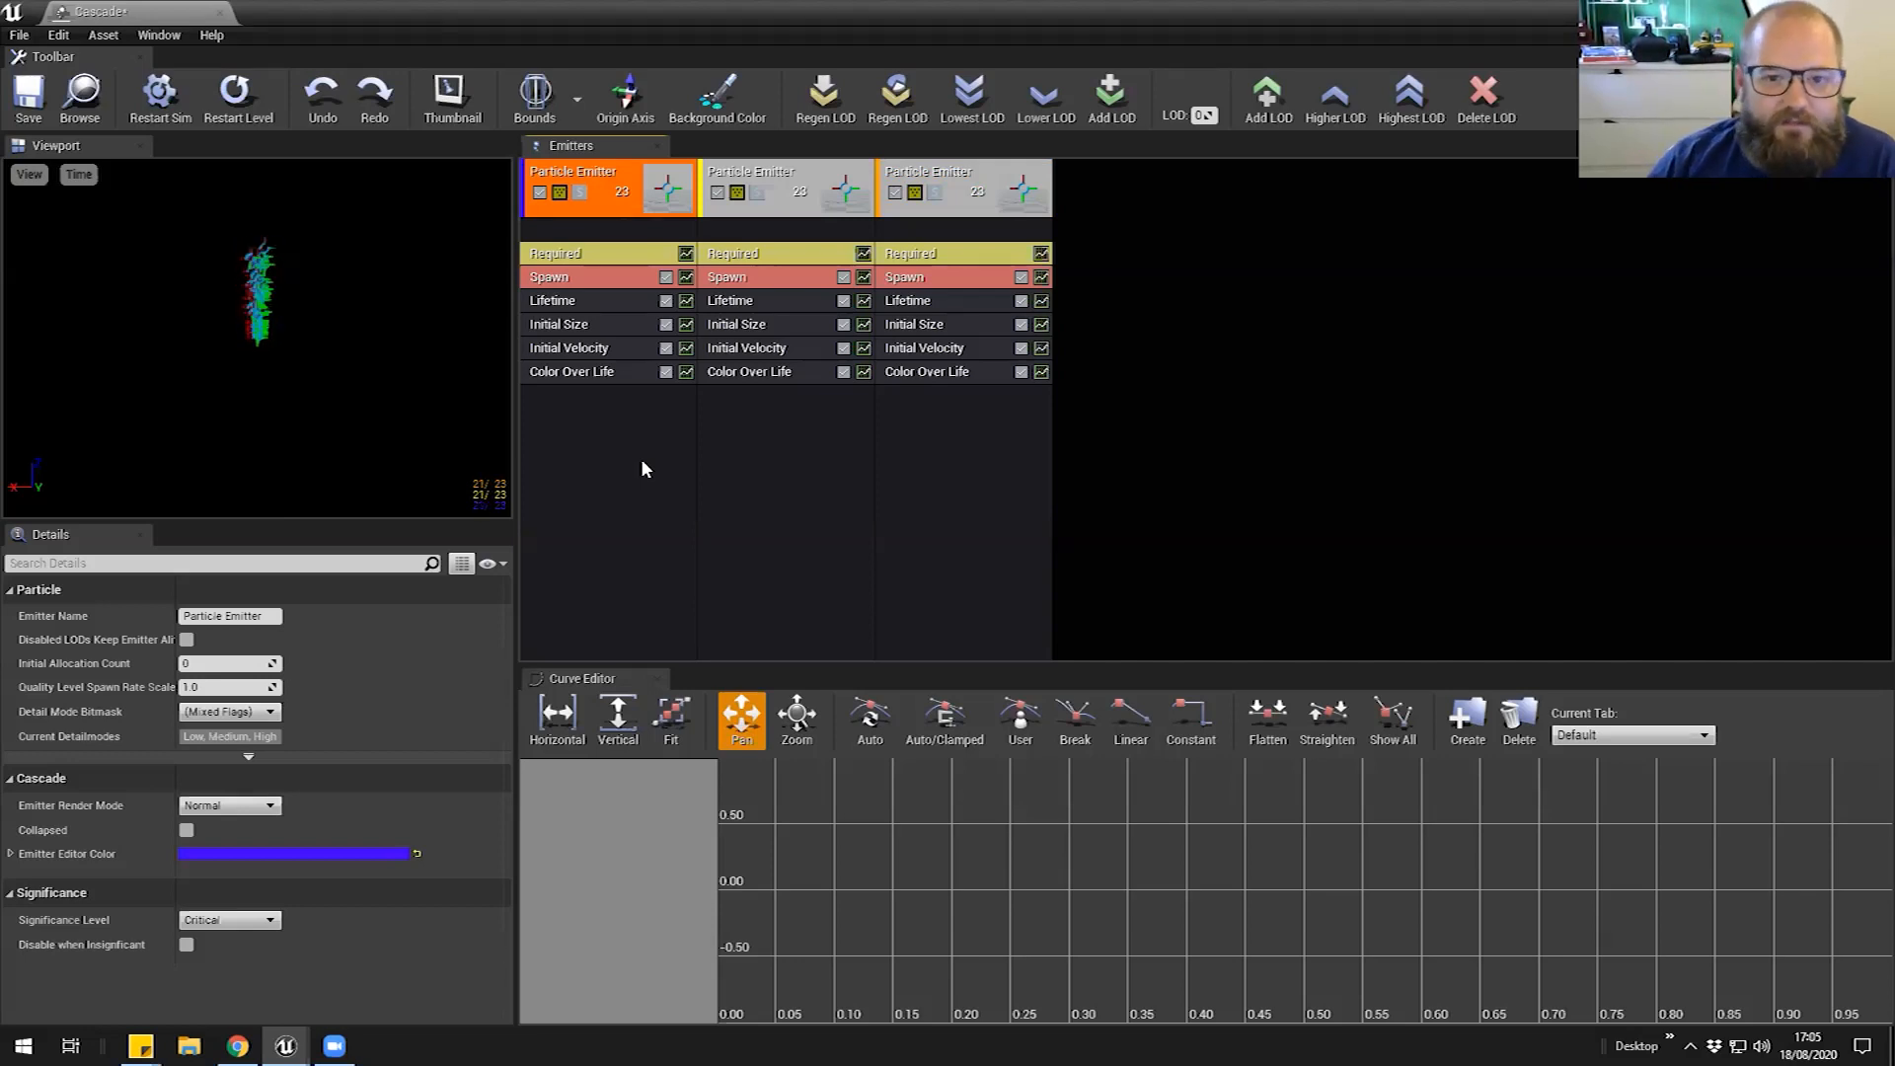
middle_click(156, 13)
Look through the Materials folder, checking the actions available for M_03_Sunburst_Gradient and inspecting the MI_Sunburst_Centre material instance
click(801, 894)
click(79, 828)
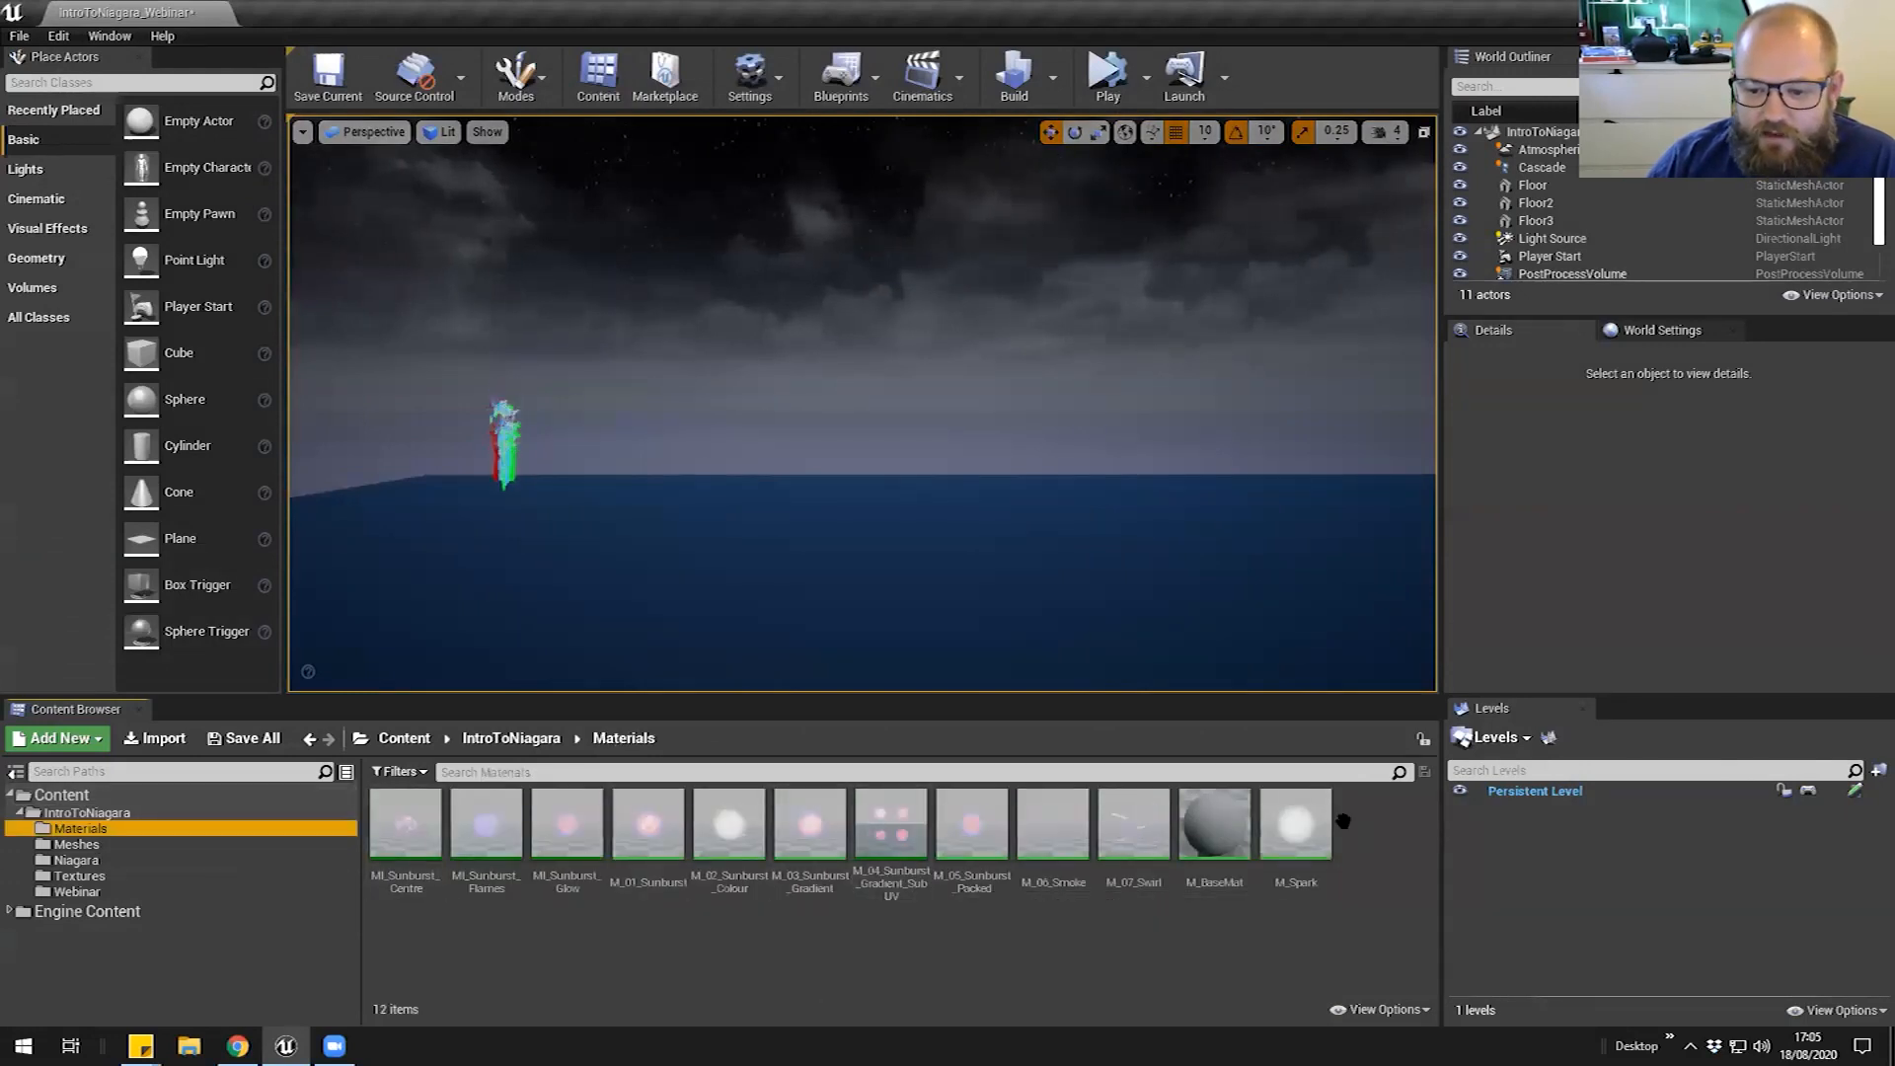
click(820, 831)
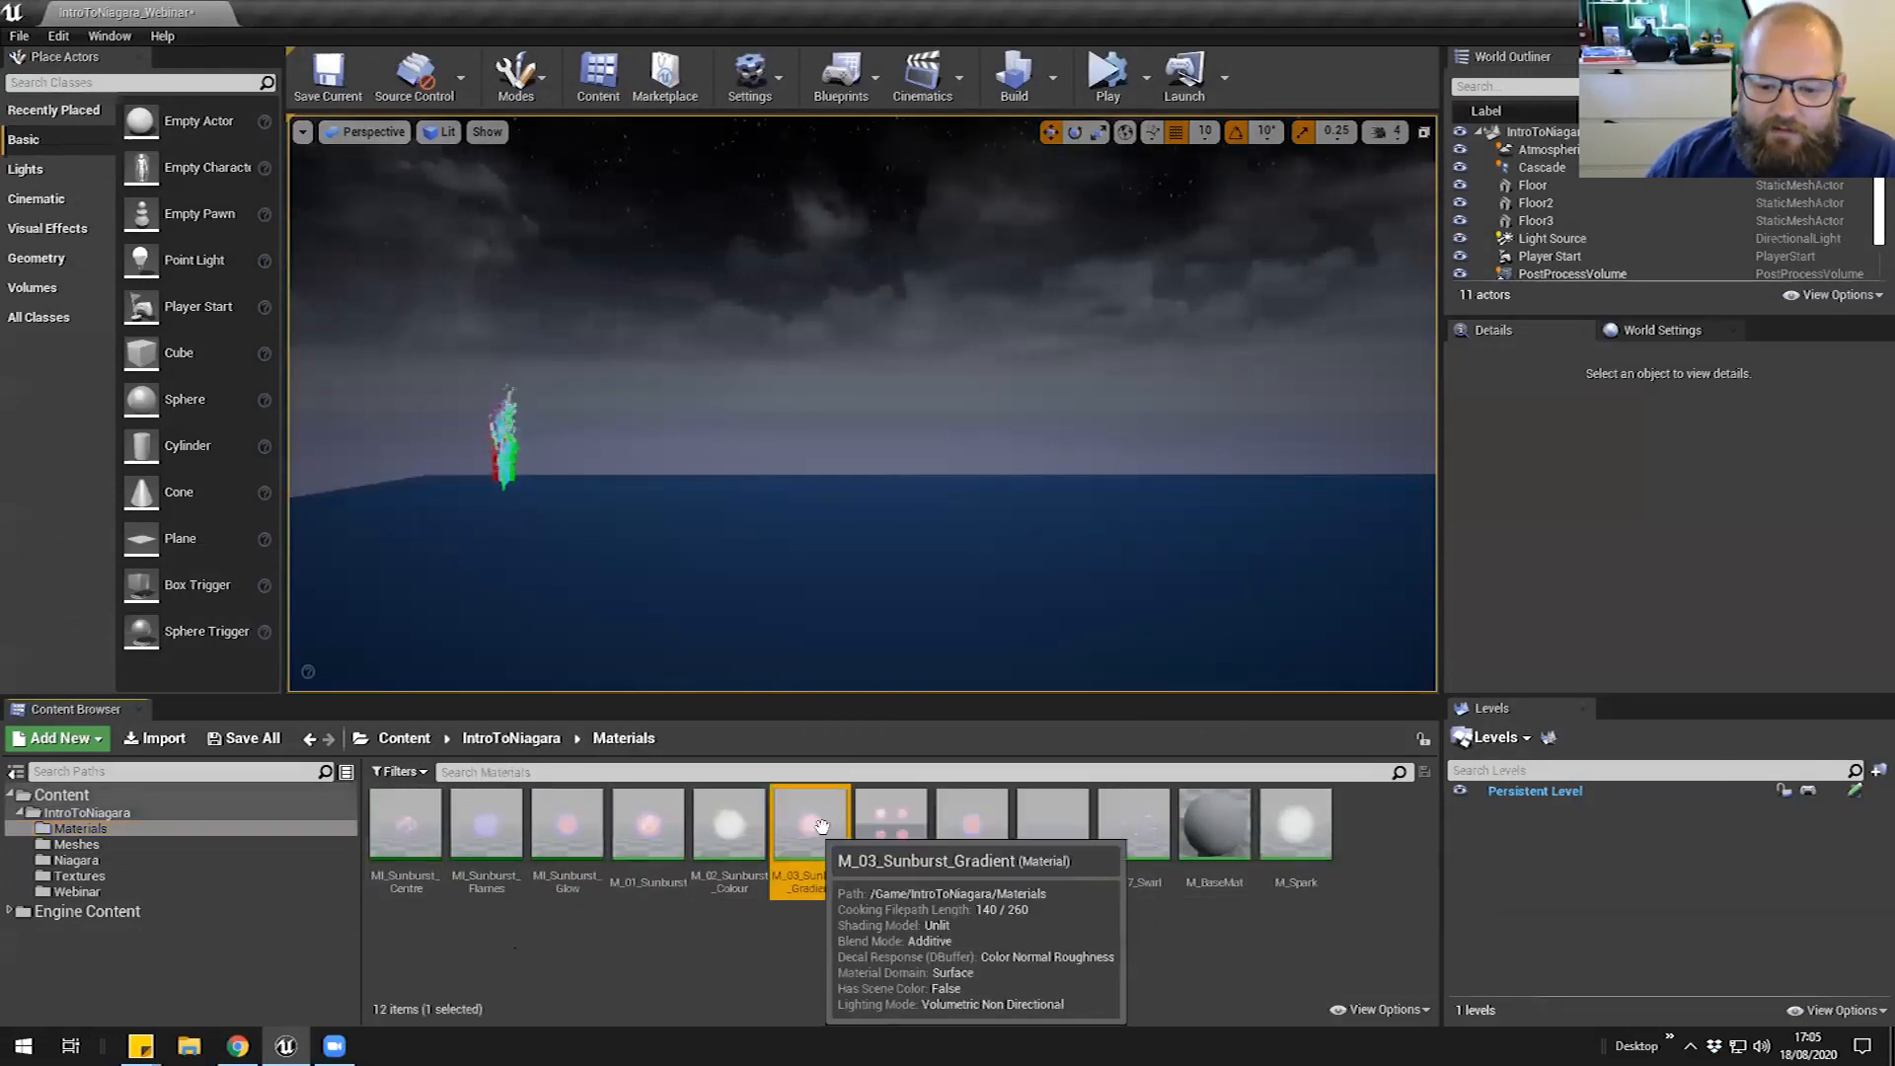
right_click(820, 831)
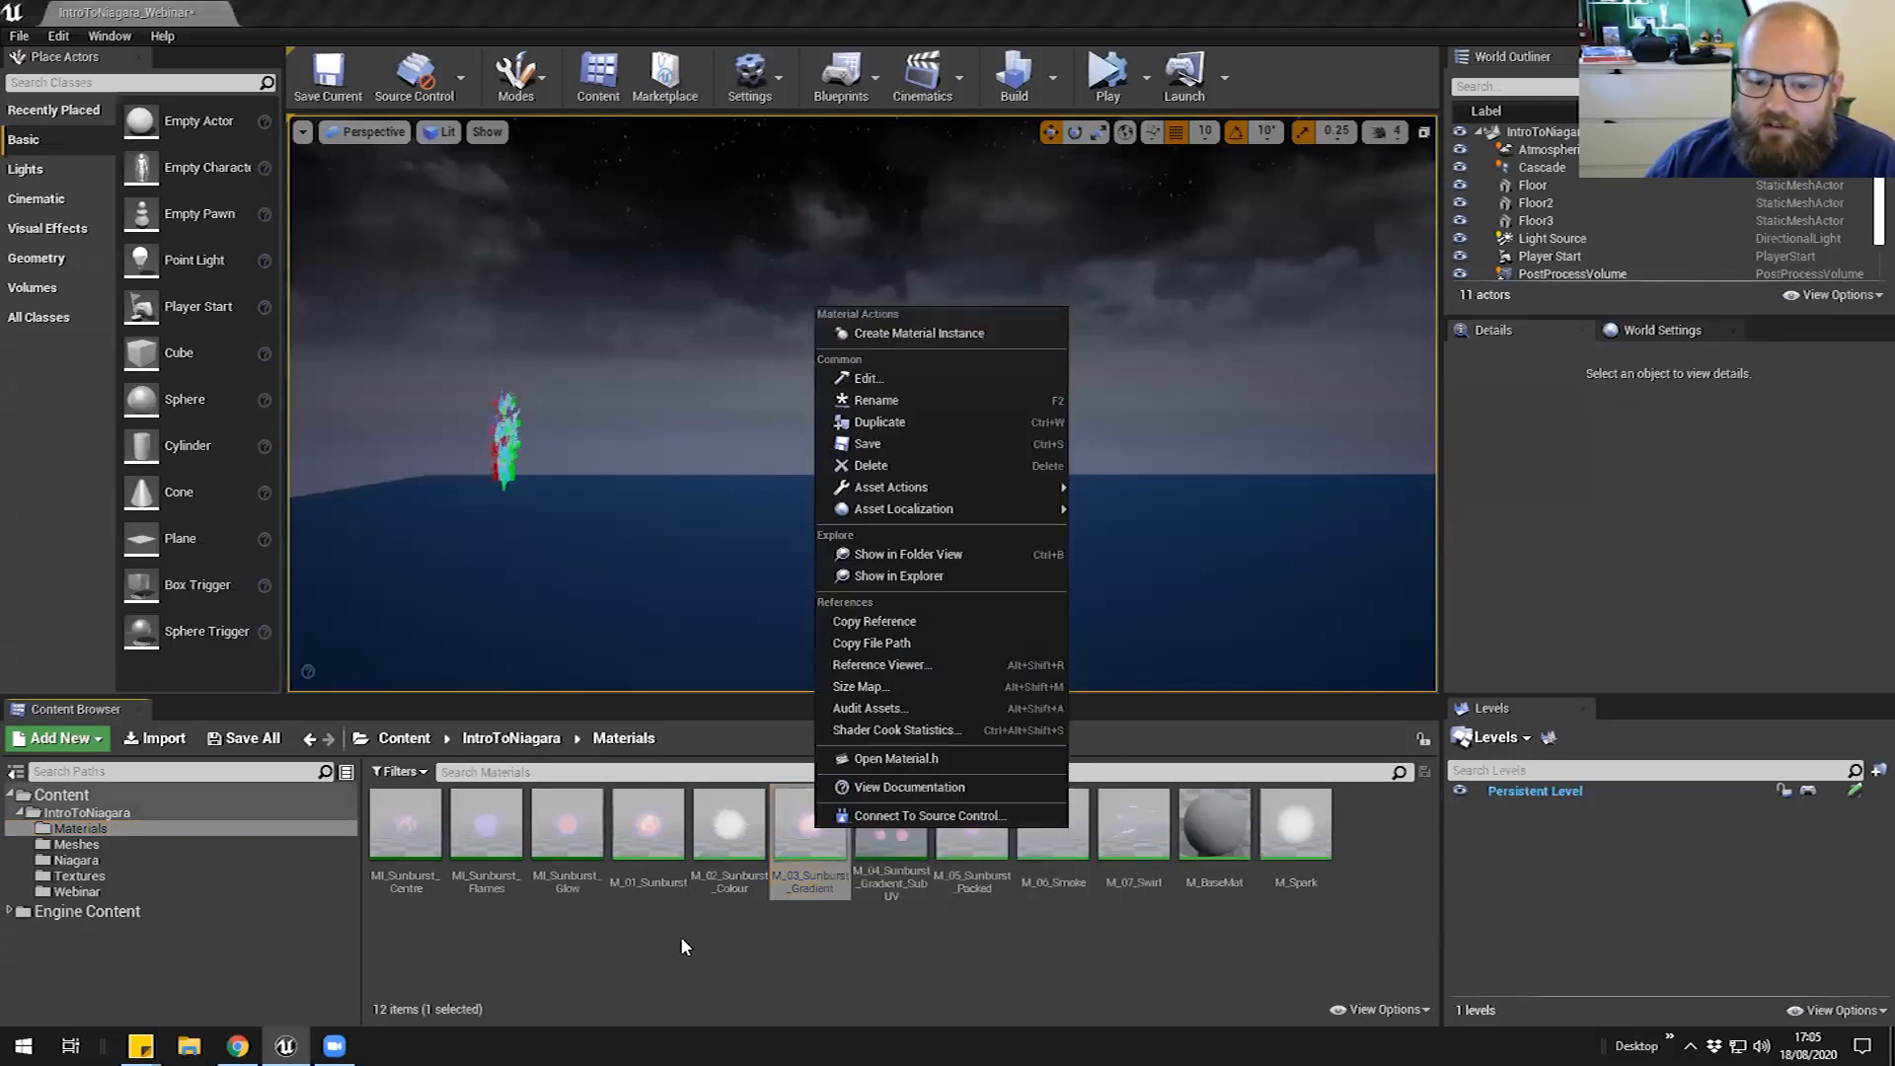
click(592, 923)
double_click(395, 818)
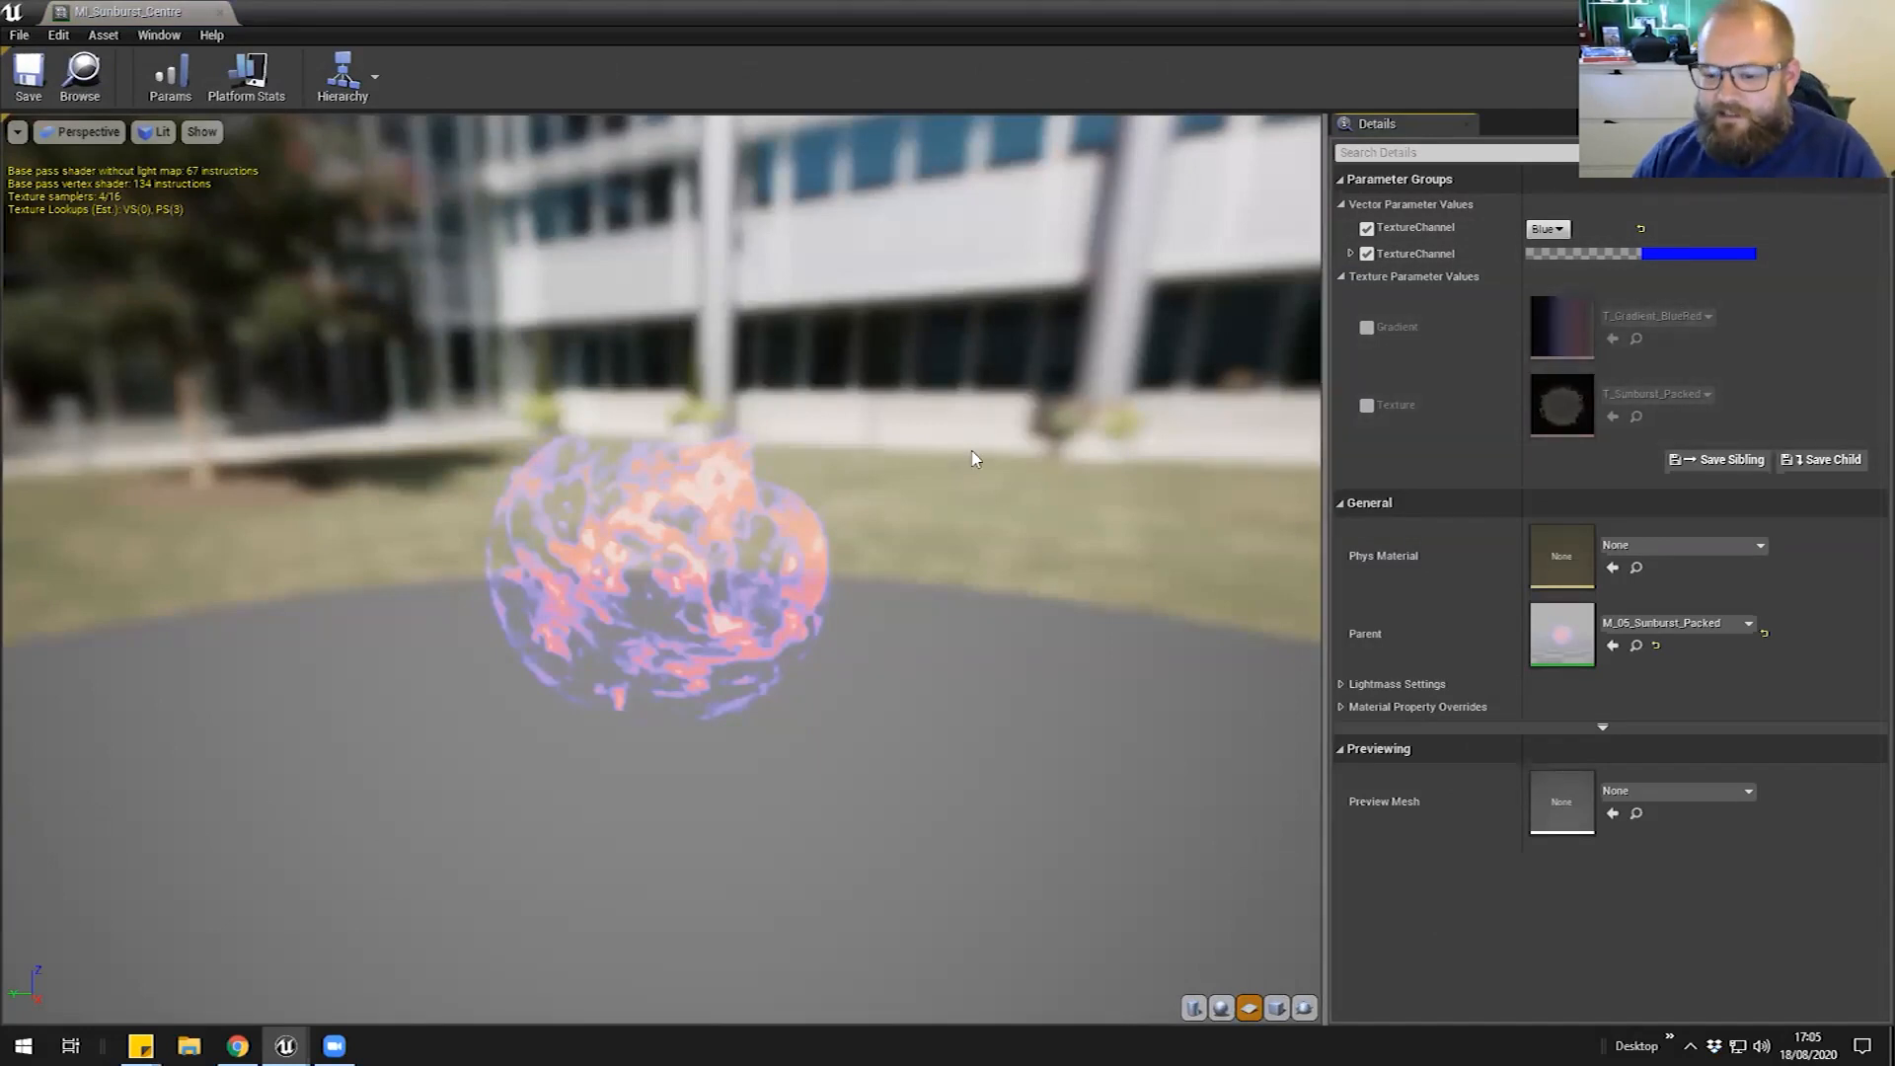
click(219, 13)
click(732, 960)
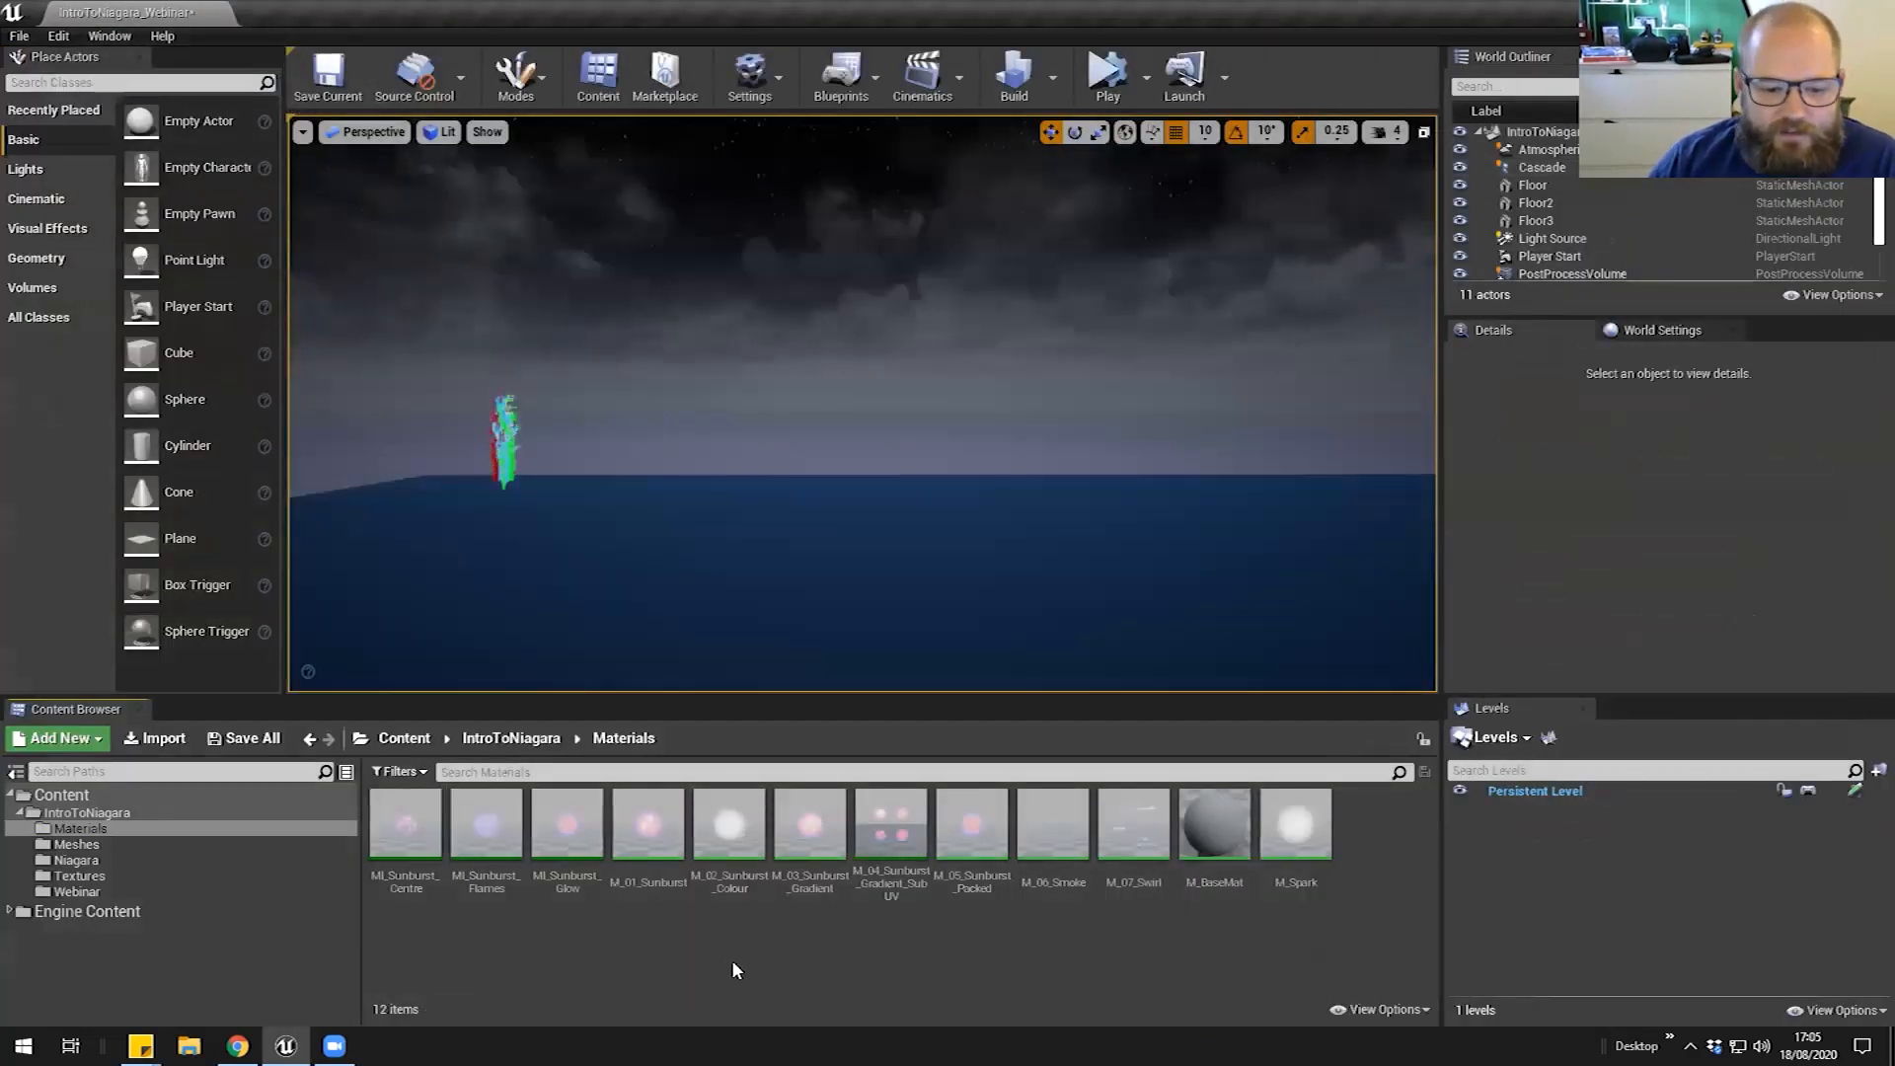
Start a new Niagara Emitter in the Webinar folder, based on a template
click(75, 860)
click(75, 891)
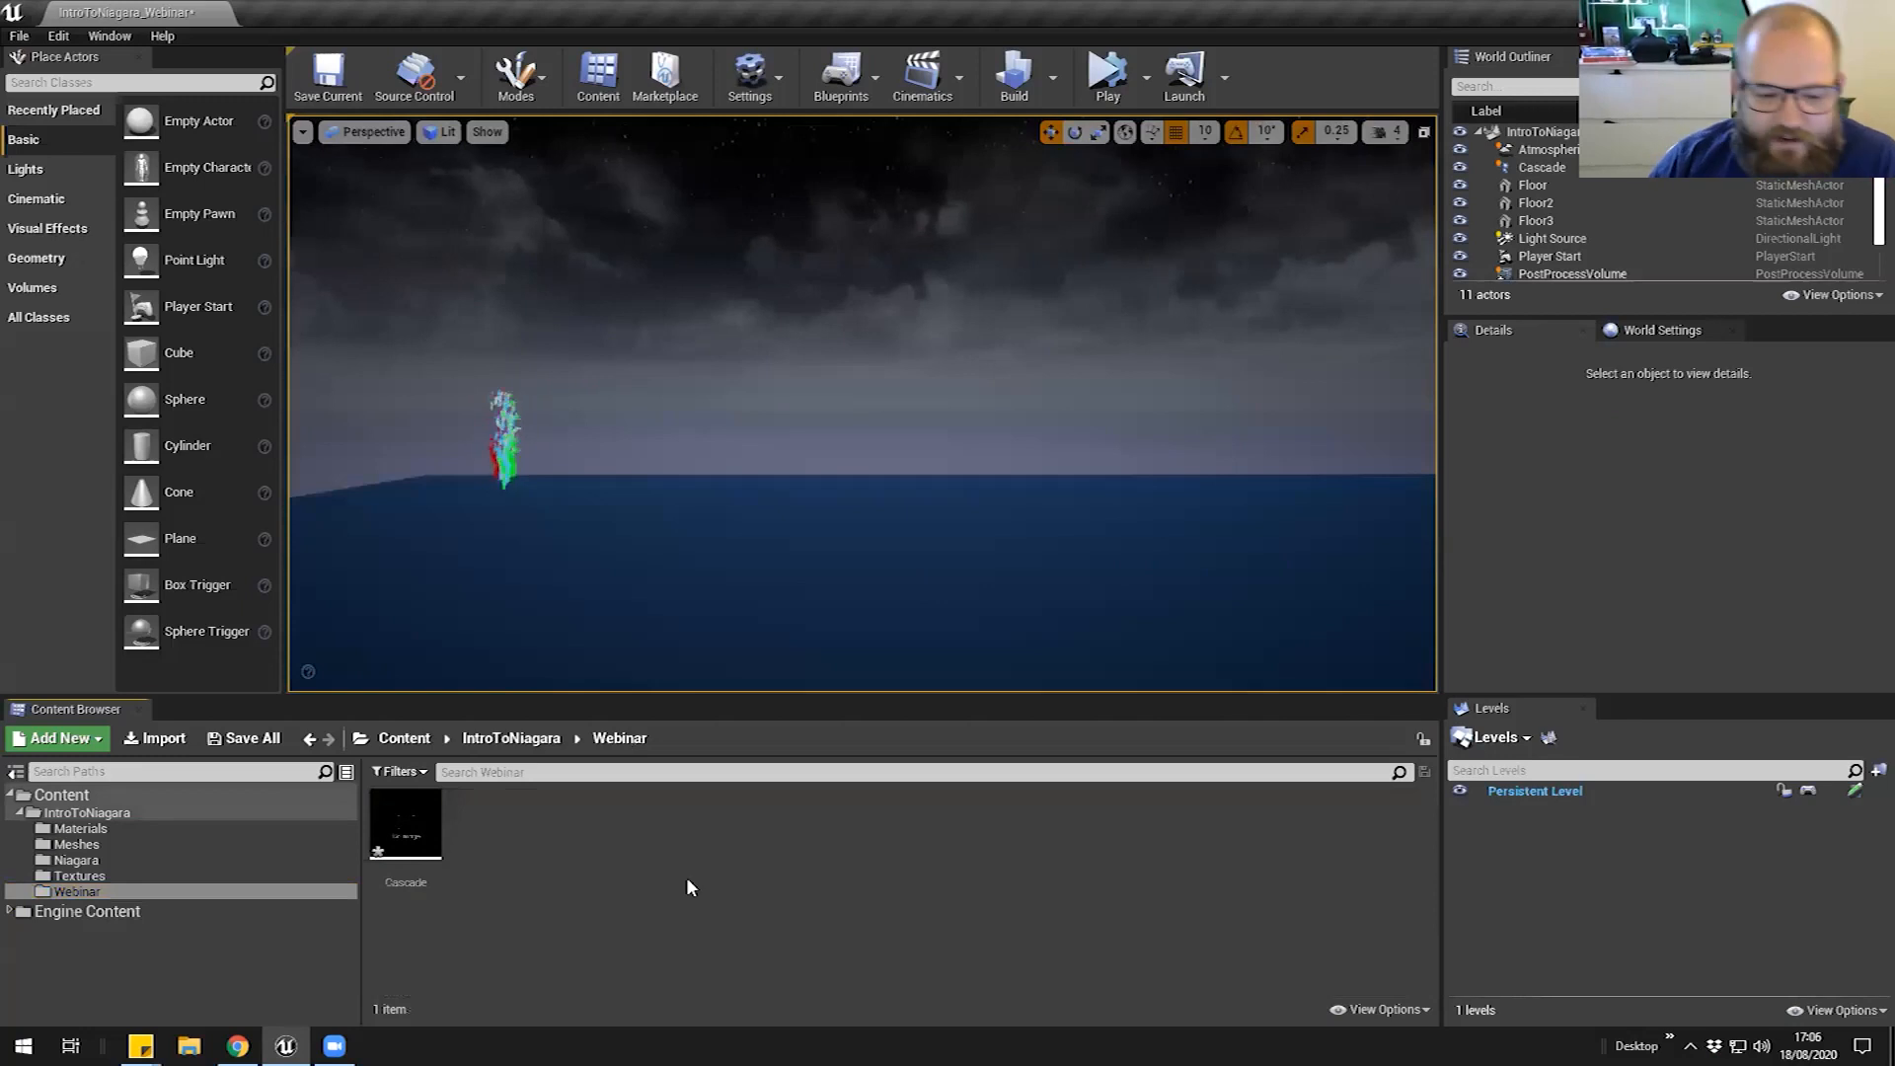
right_click(604, 867)
mouse_move(702, 701)
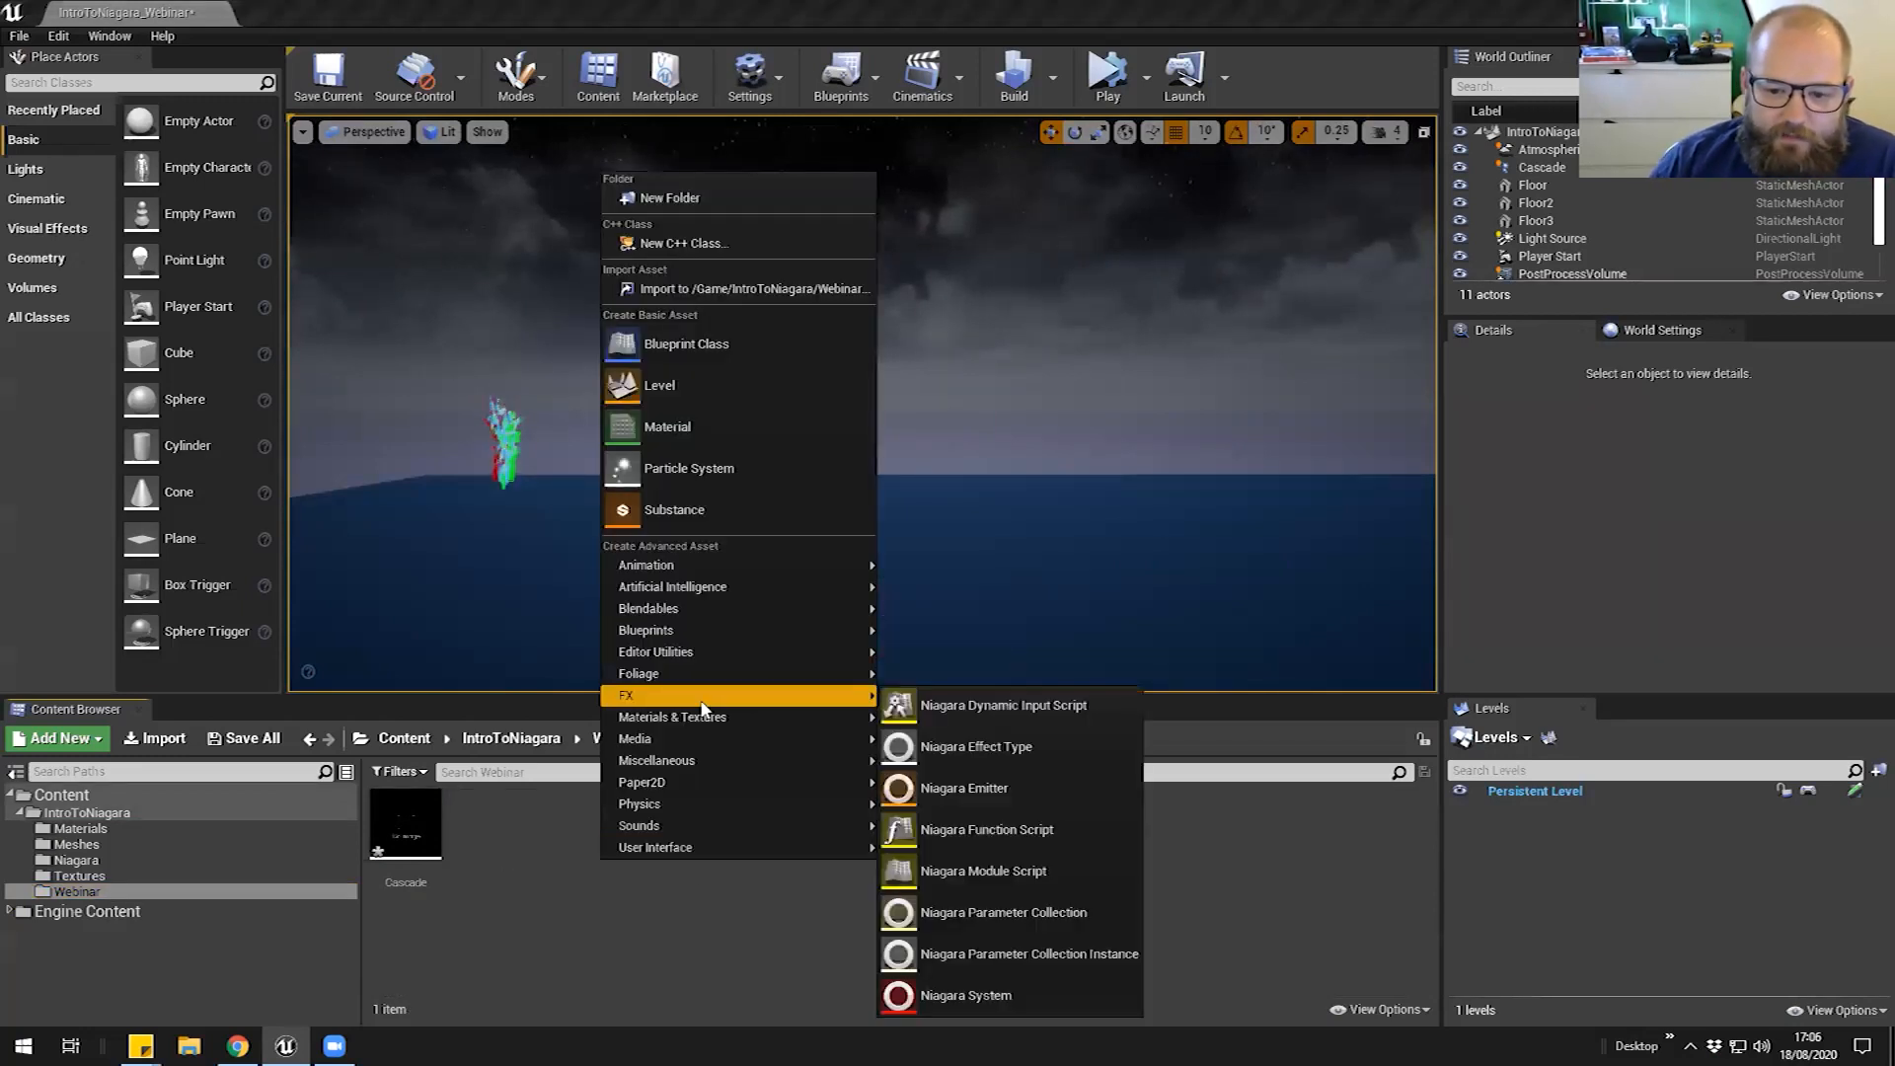
click(1025, 796)
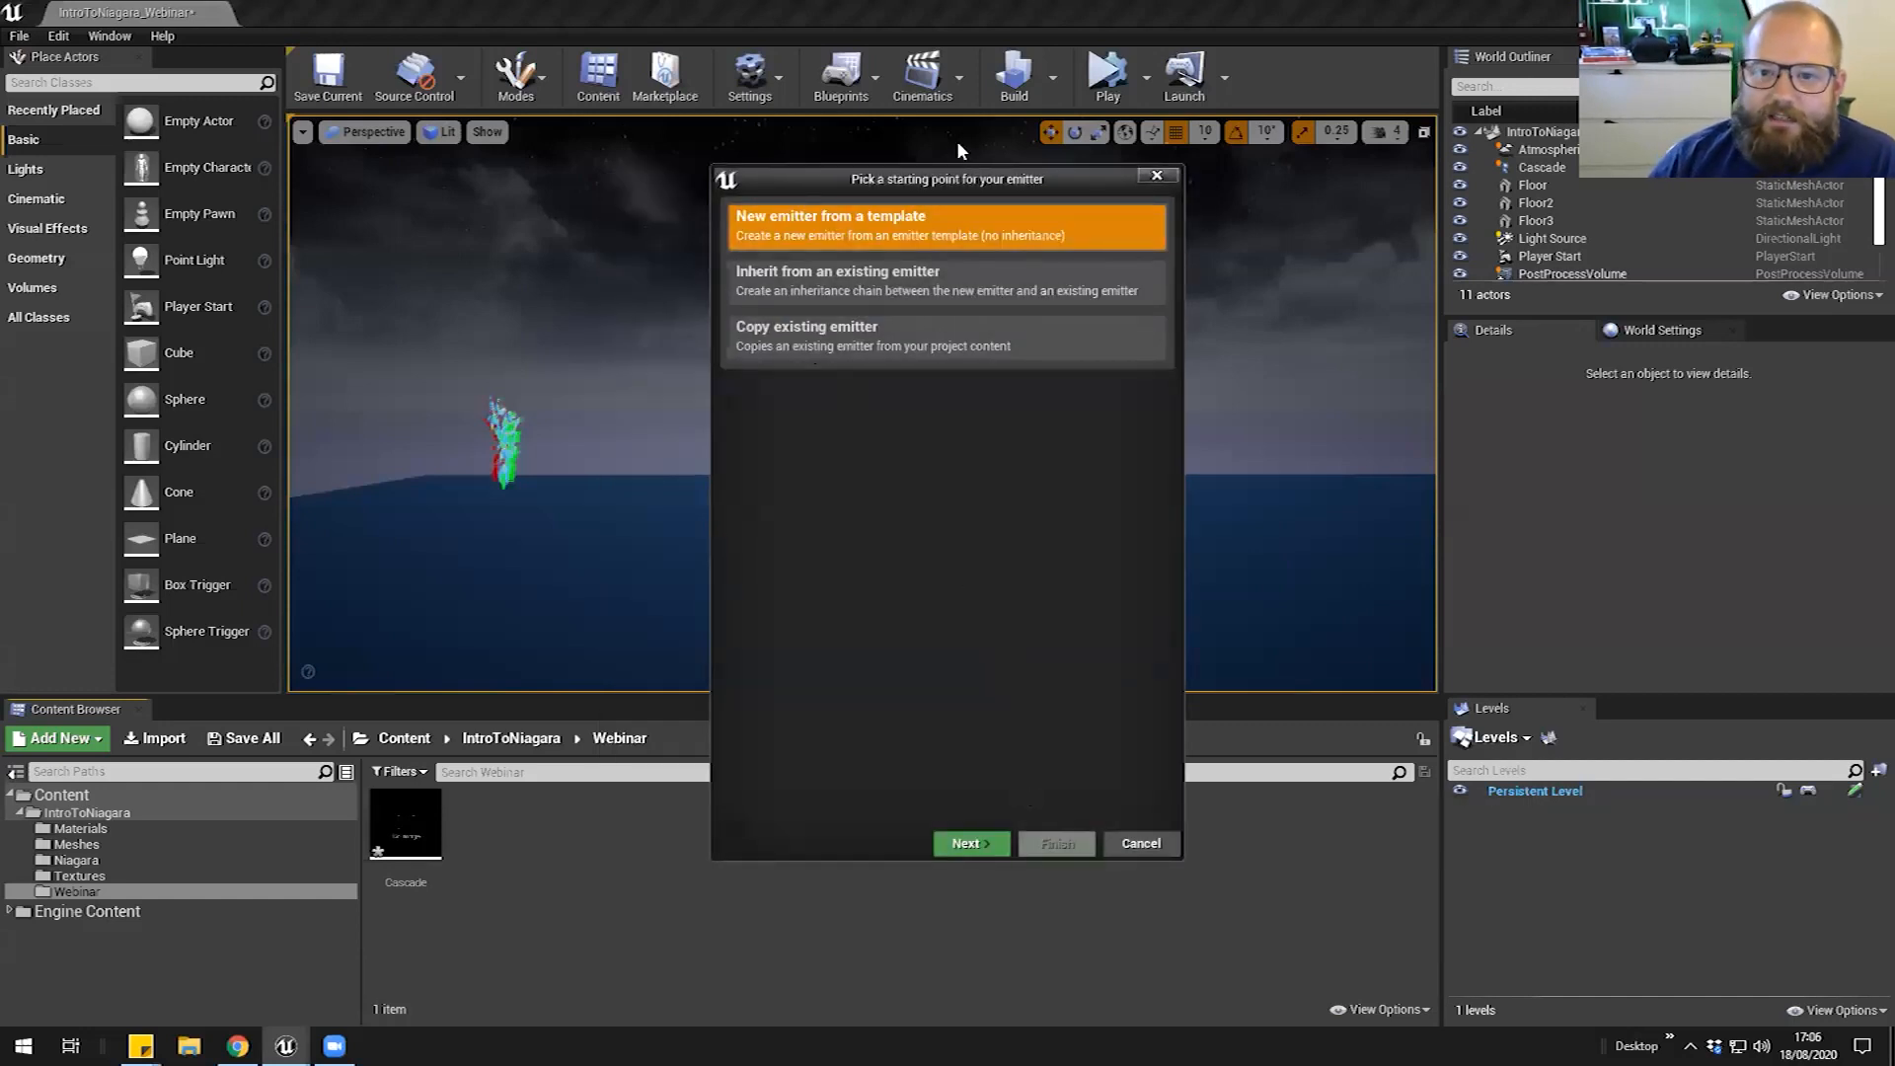
drag(1041, 182, 951, 207)
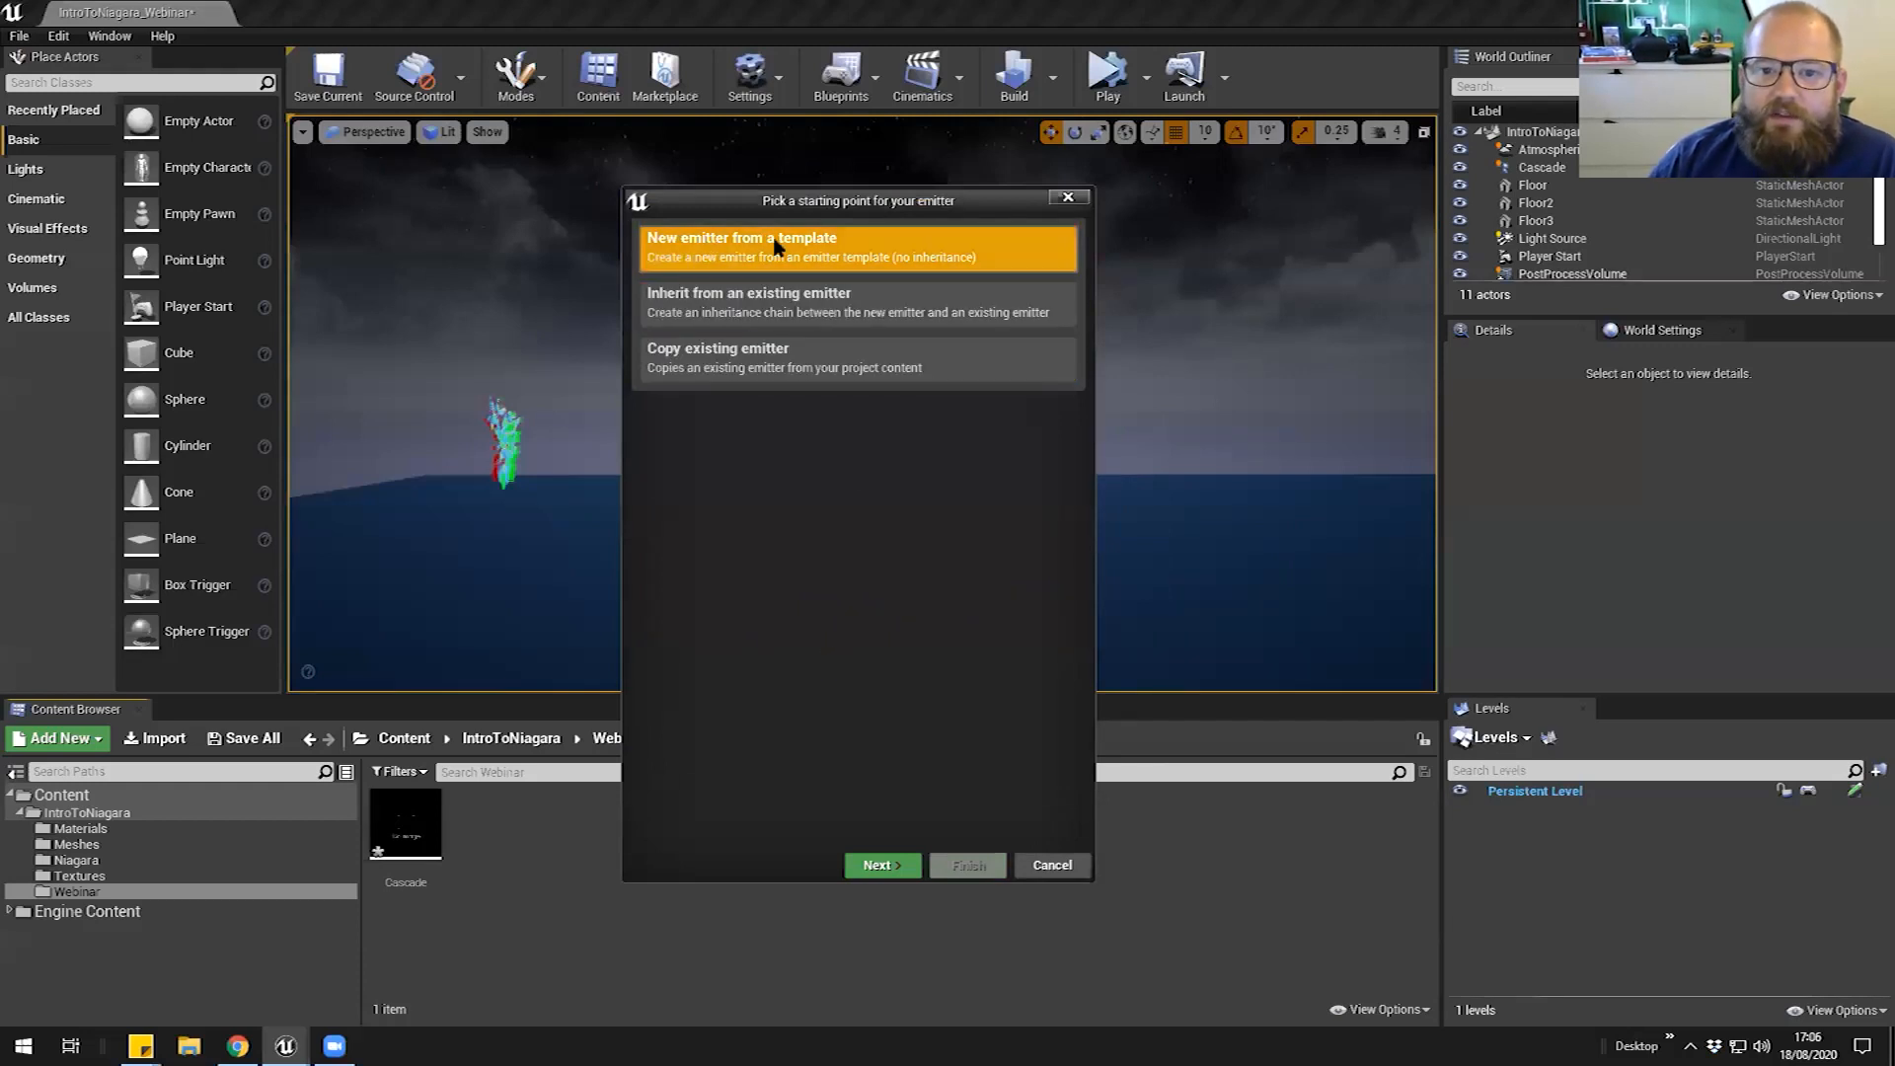
click(878, 865)
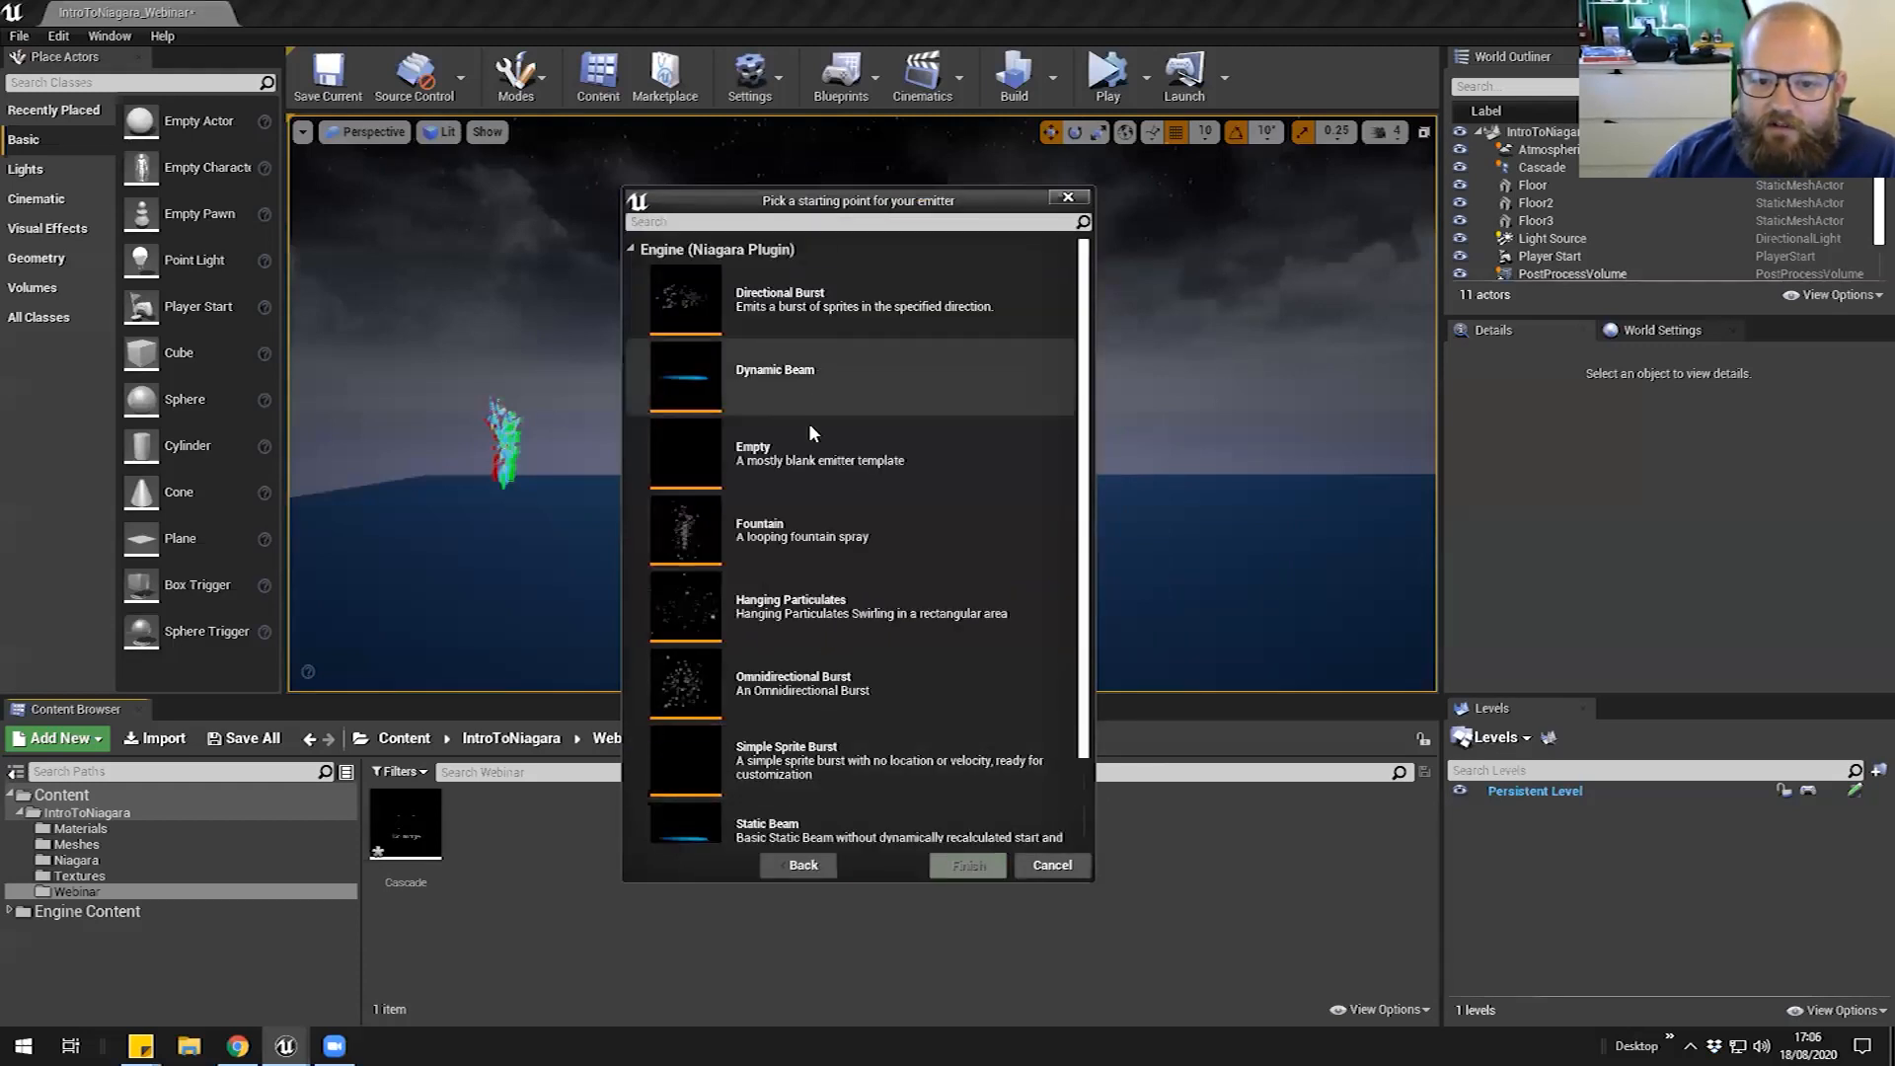
Browse the emitter templates, create the emitter from Hanging Particulates, and name it NE_HangingParticles
scroll(785, 751, down, 2)
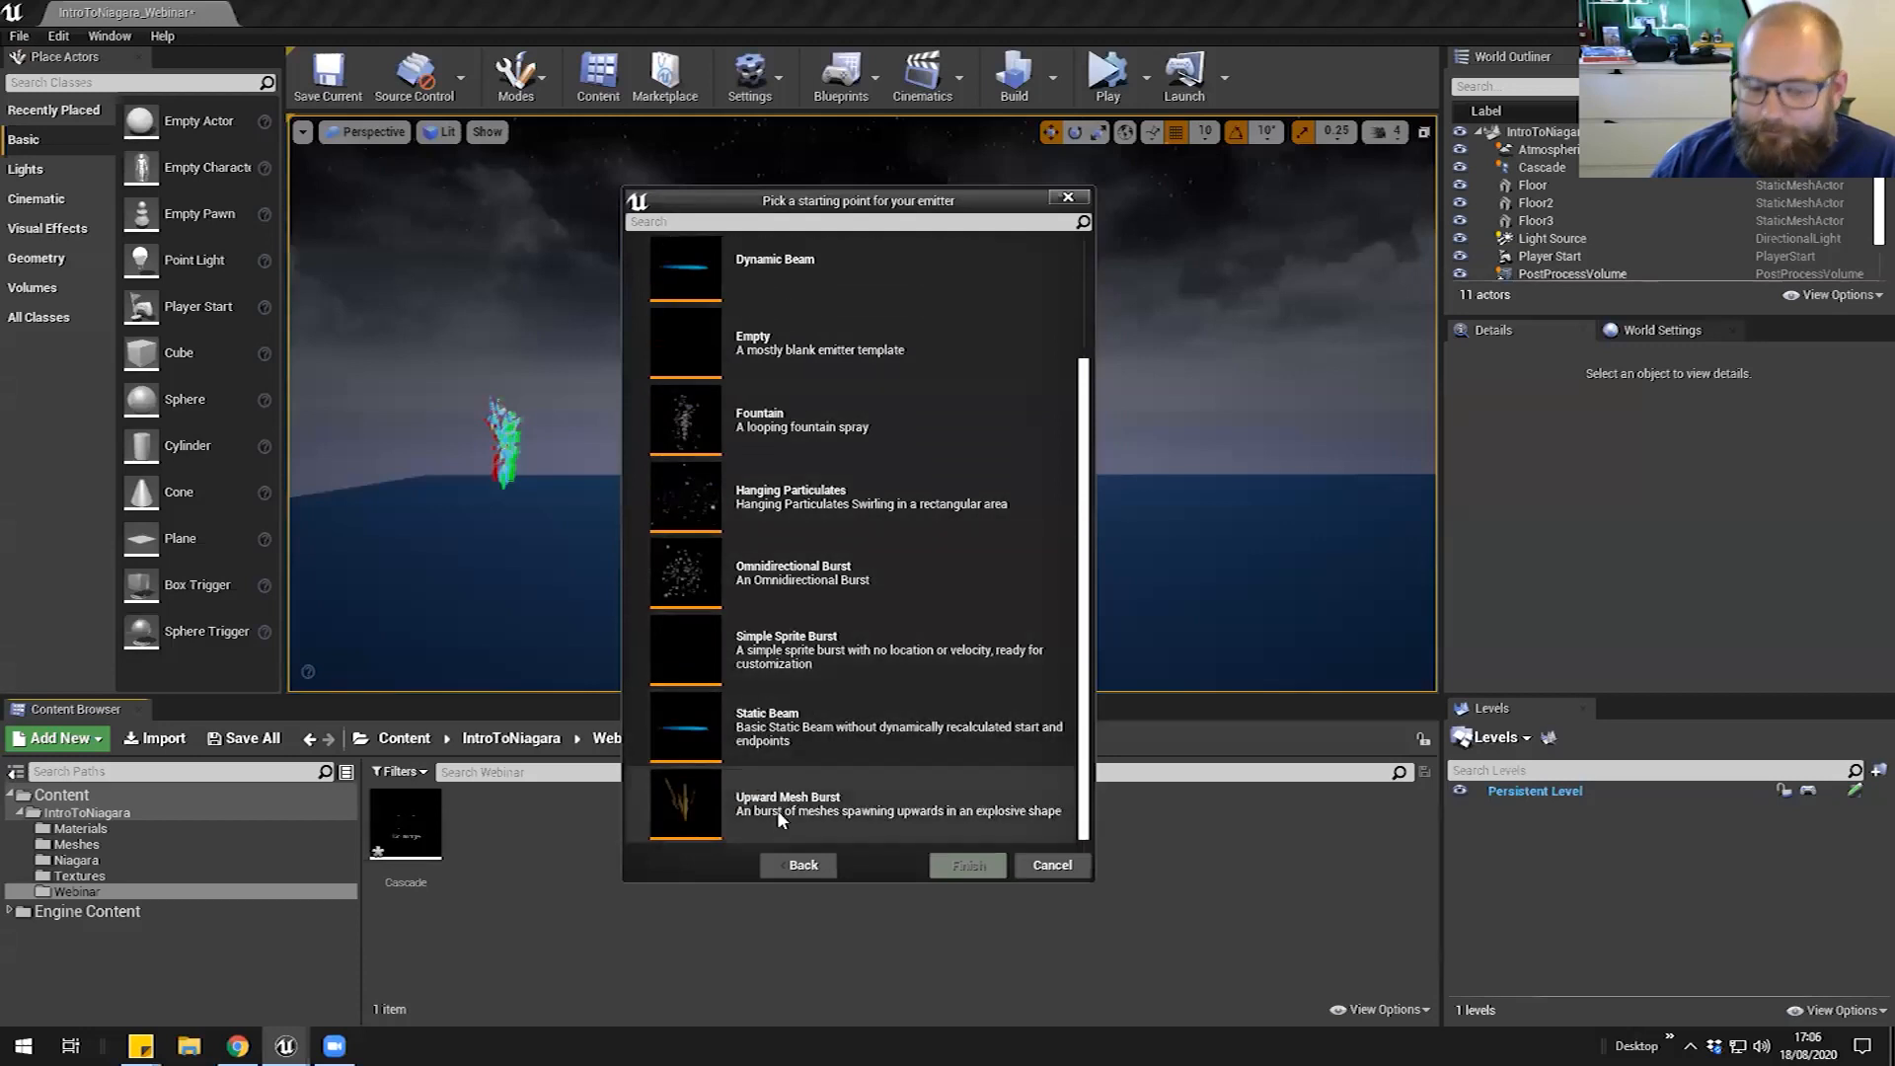
scroll(790, 691, up, 2)
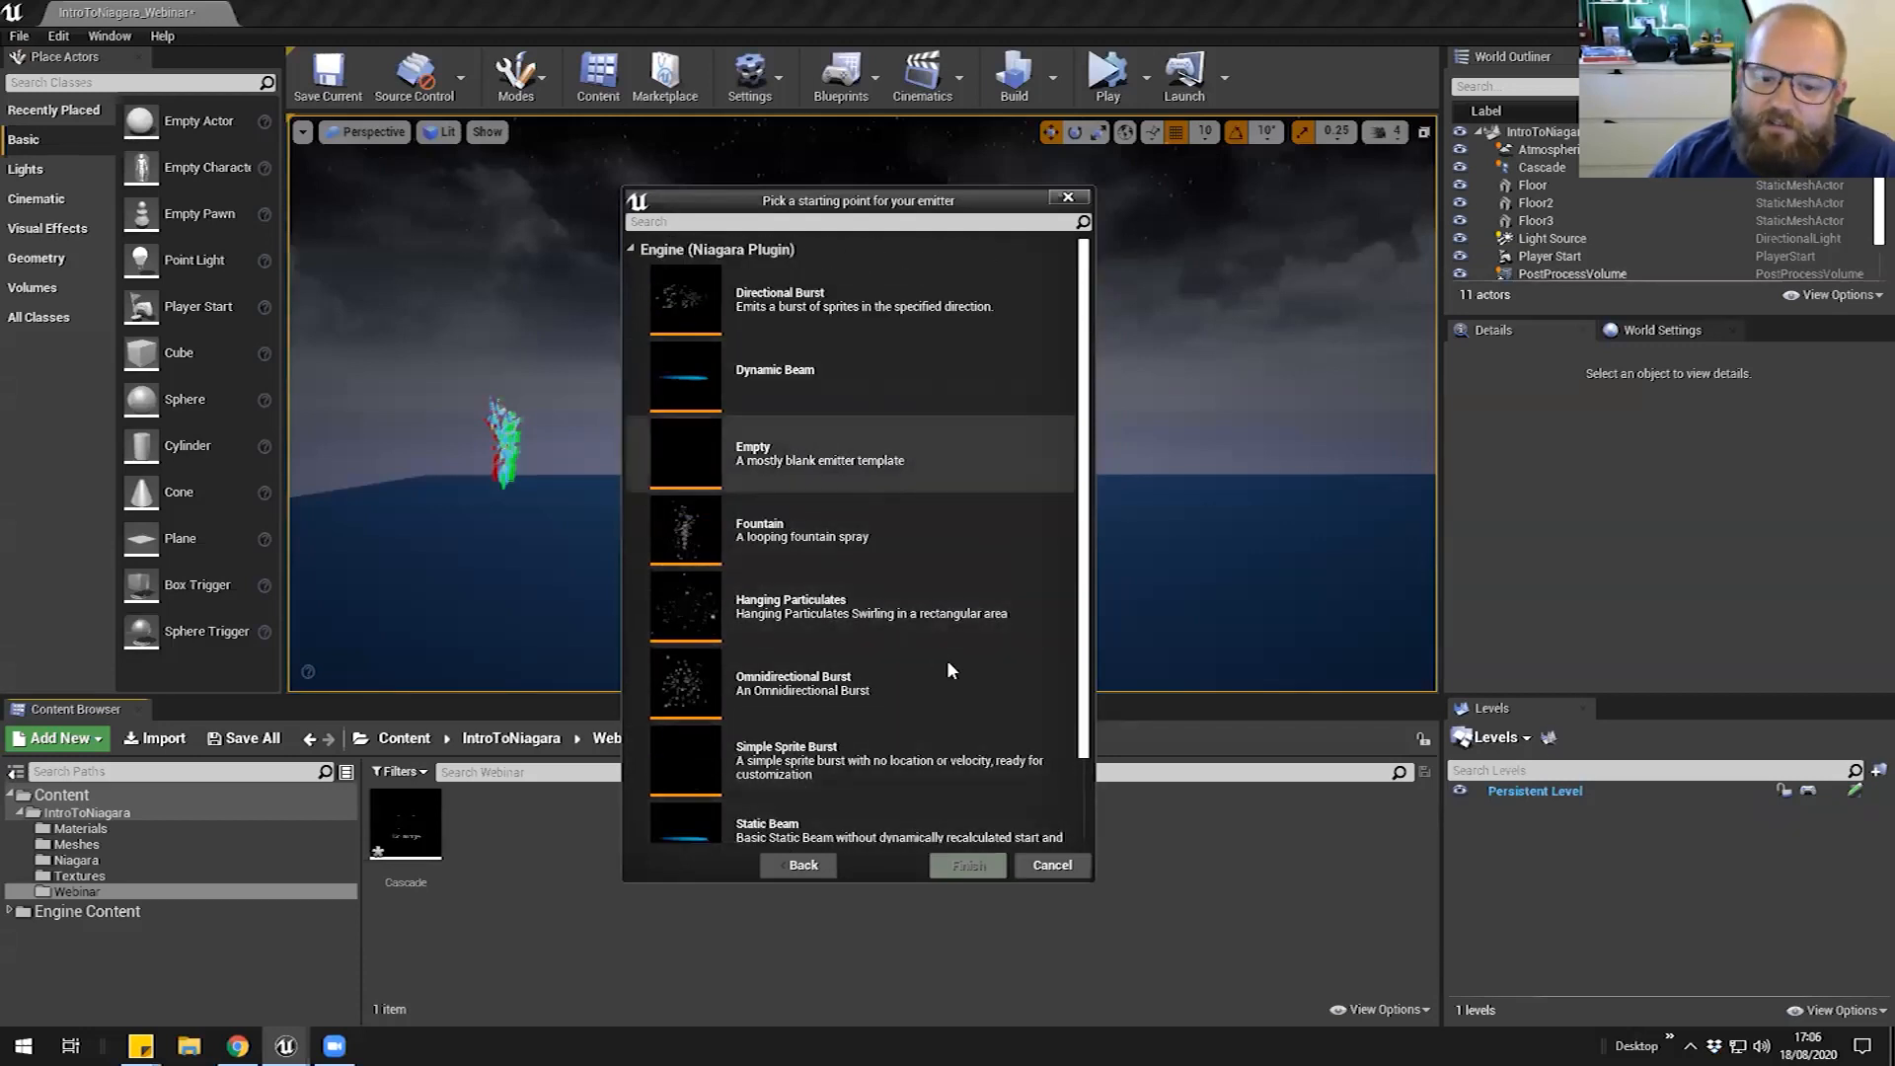
scroll(918, 612, down, 1)
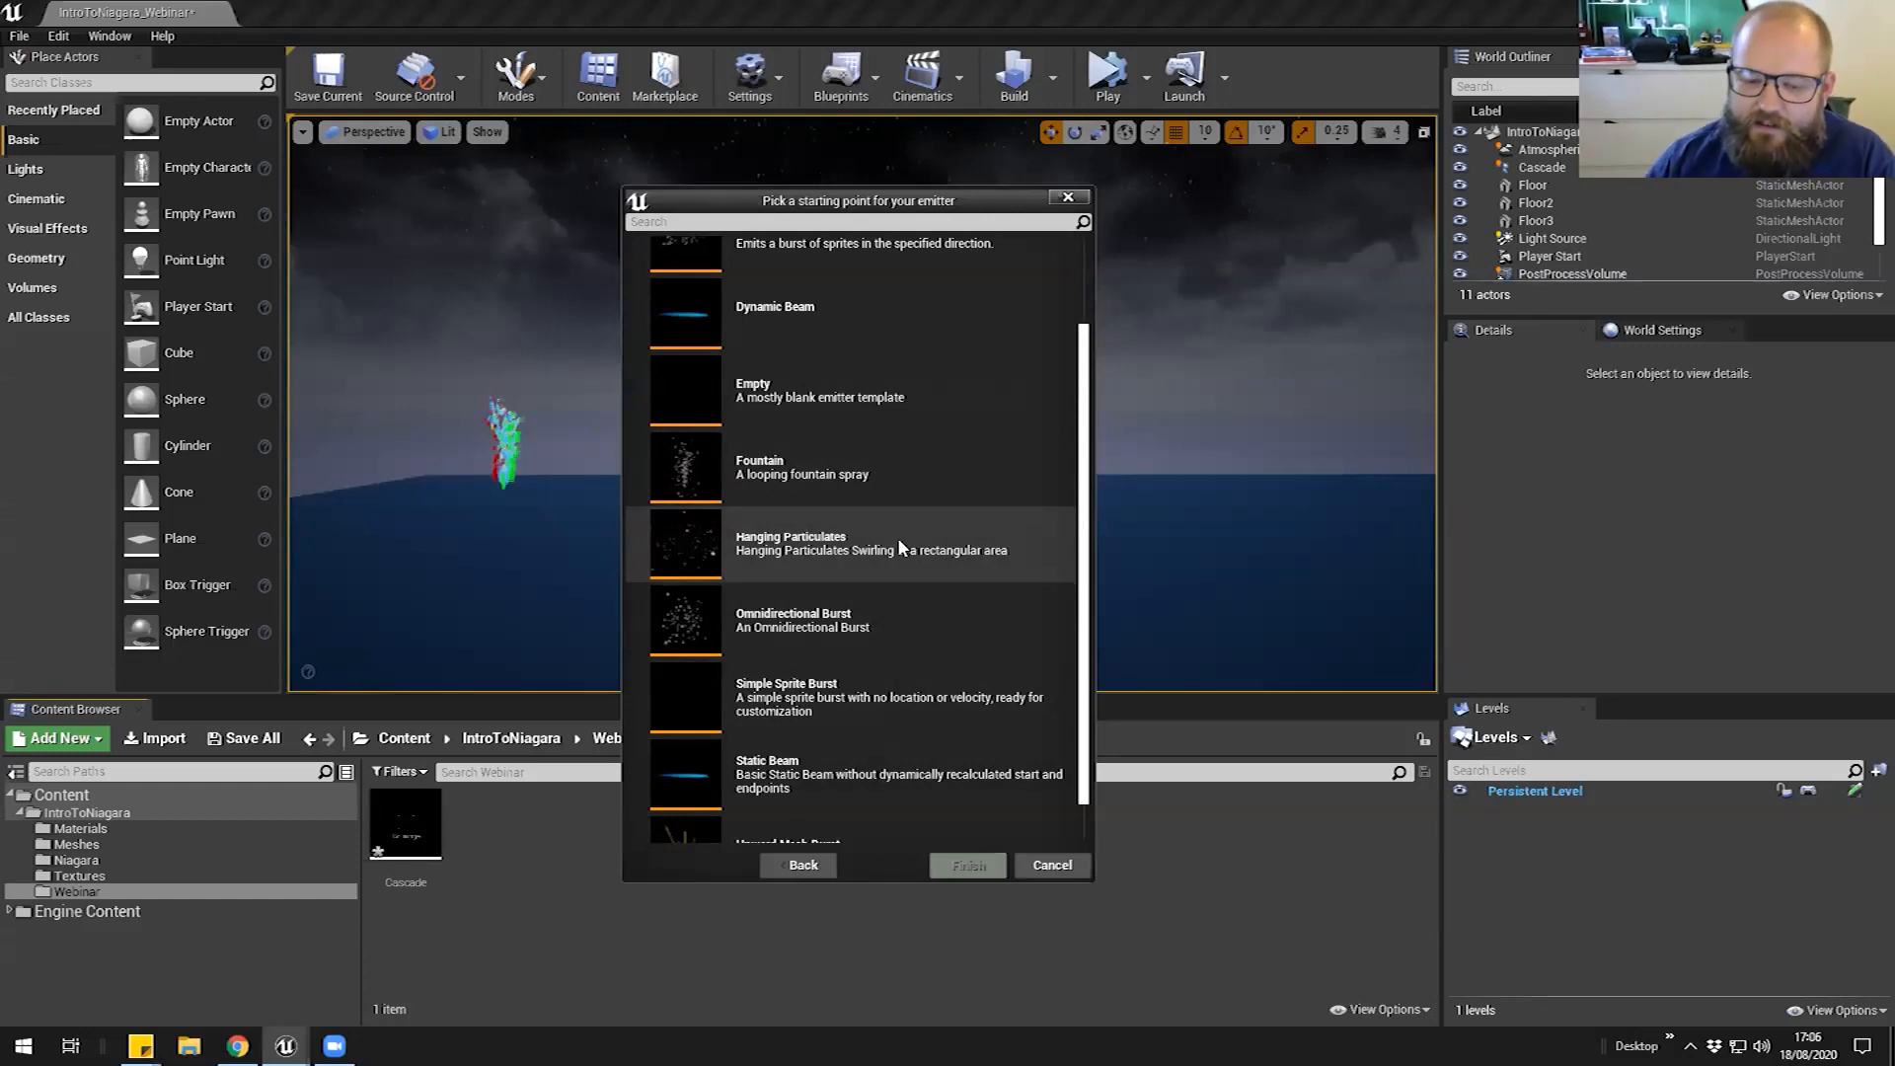
click(861, 553)
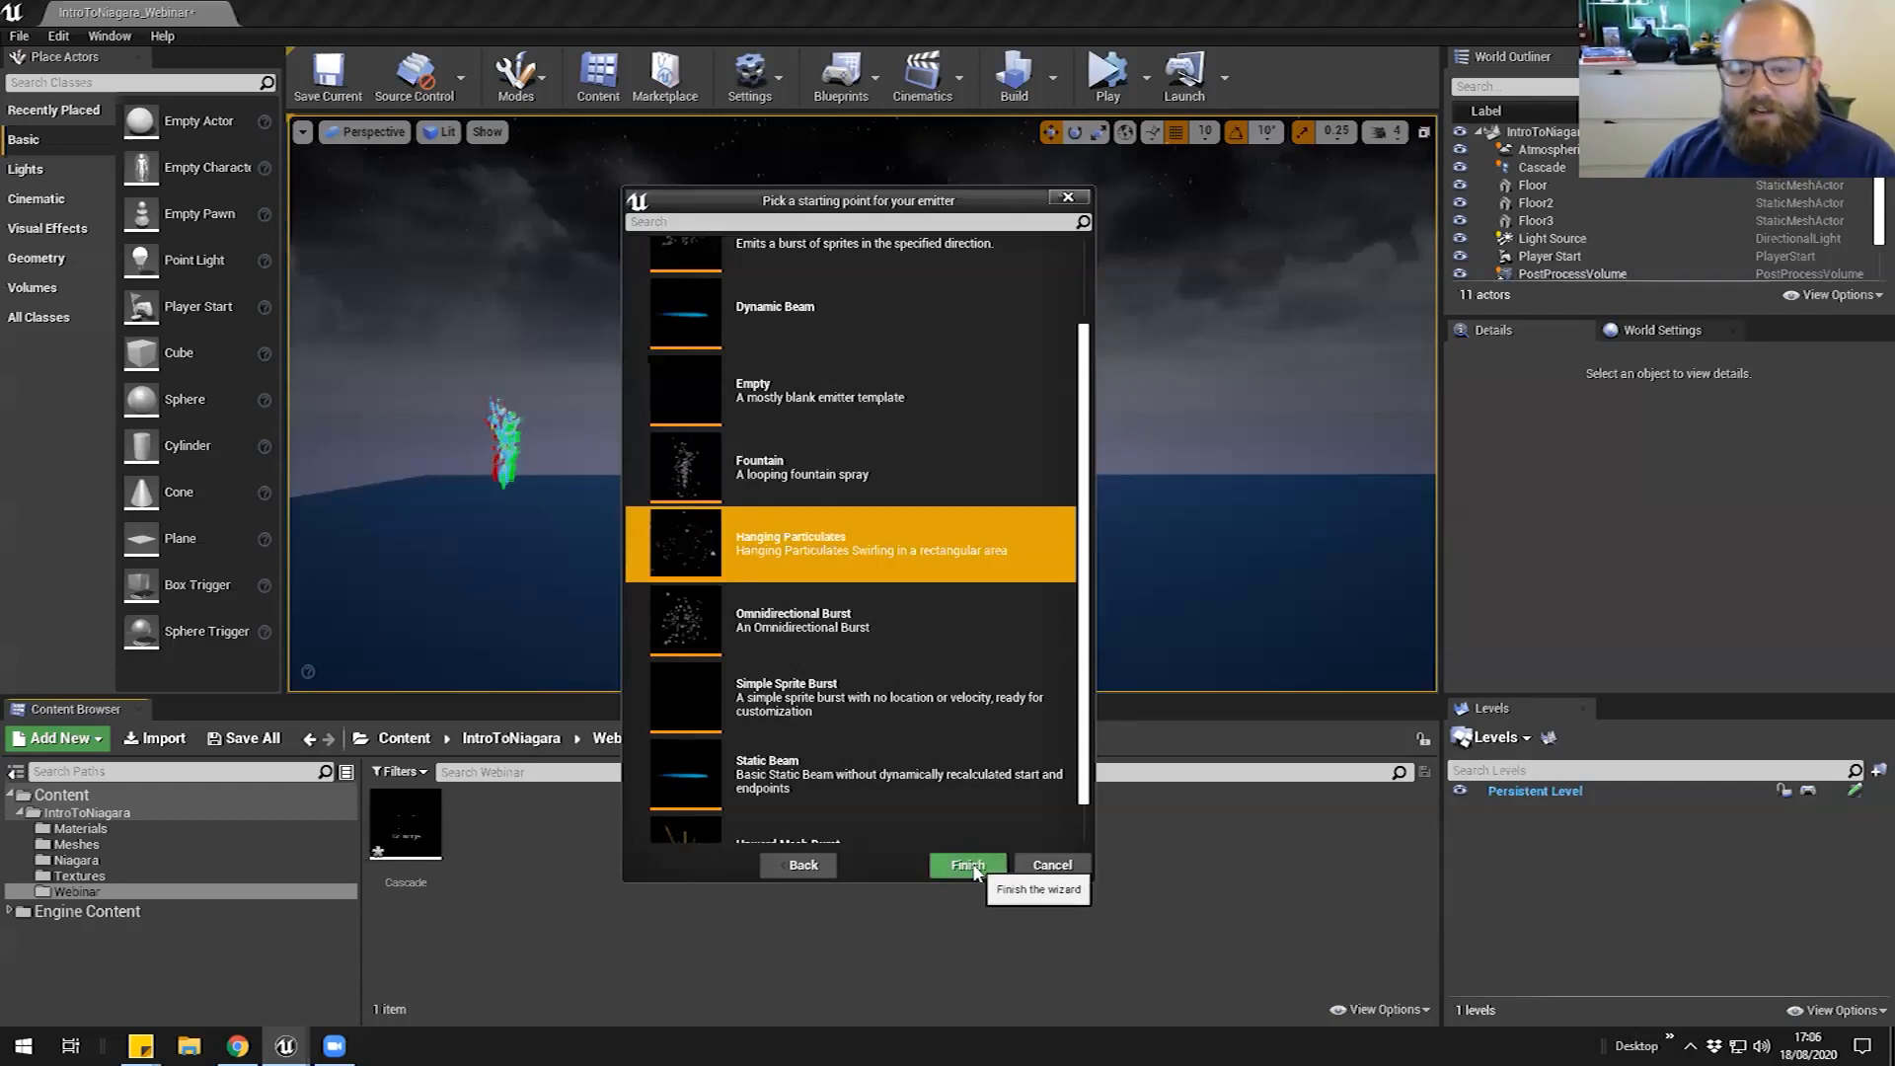
click(762, 399)
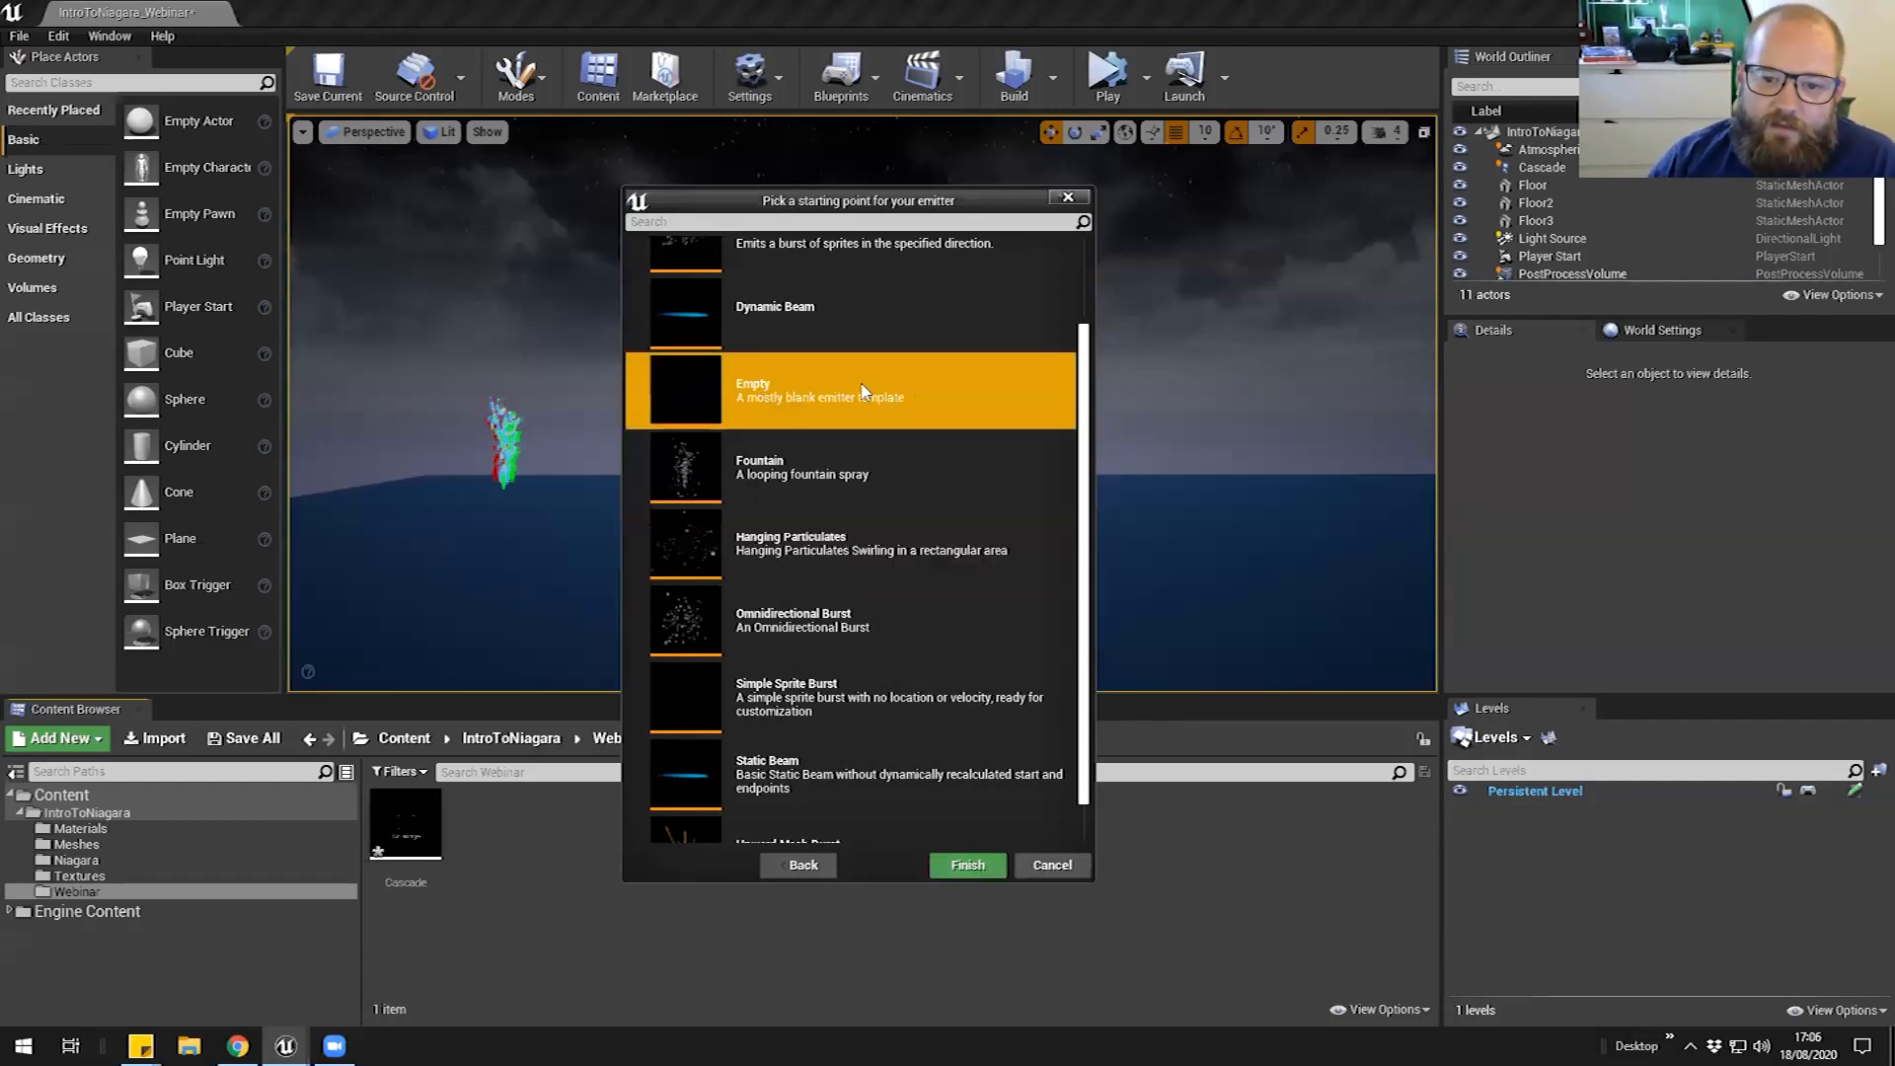
click(874, 545)
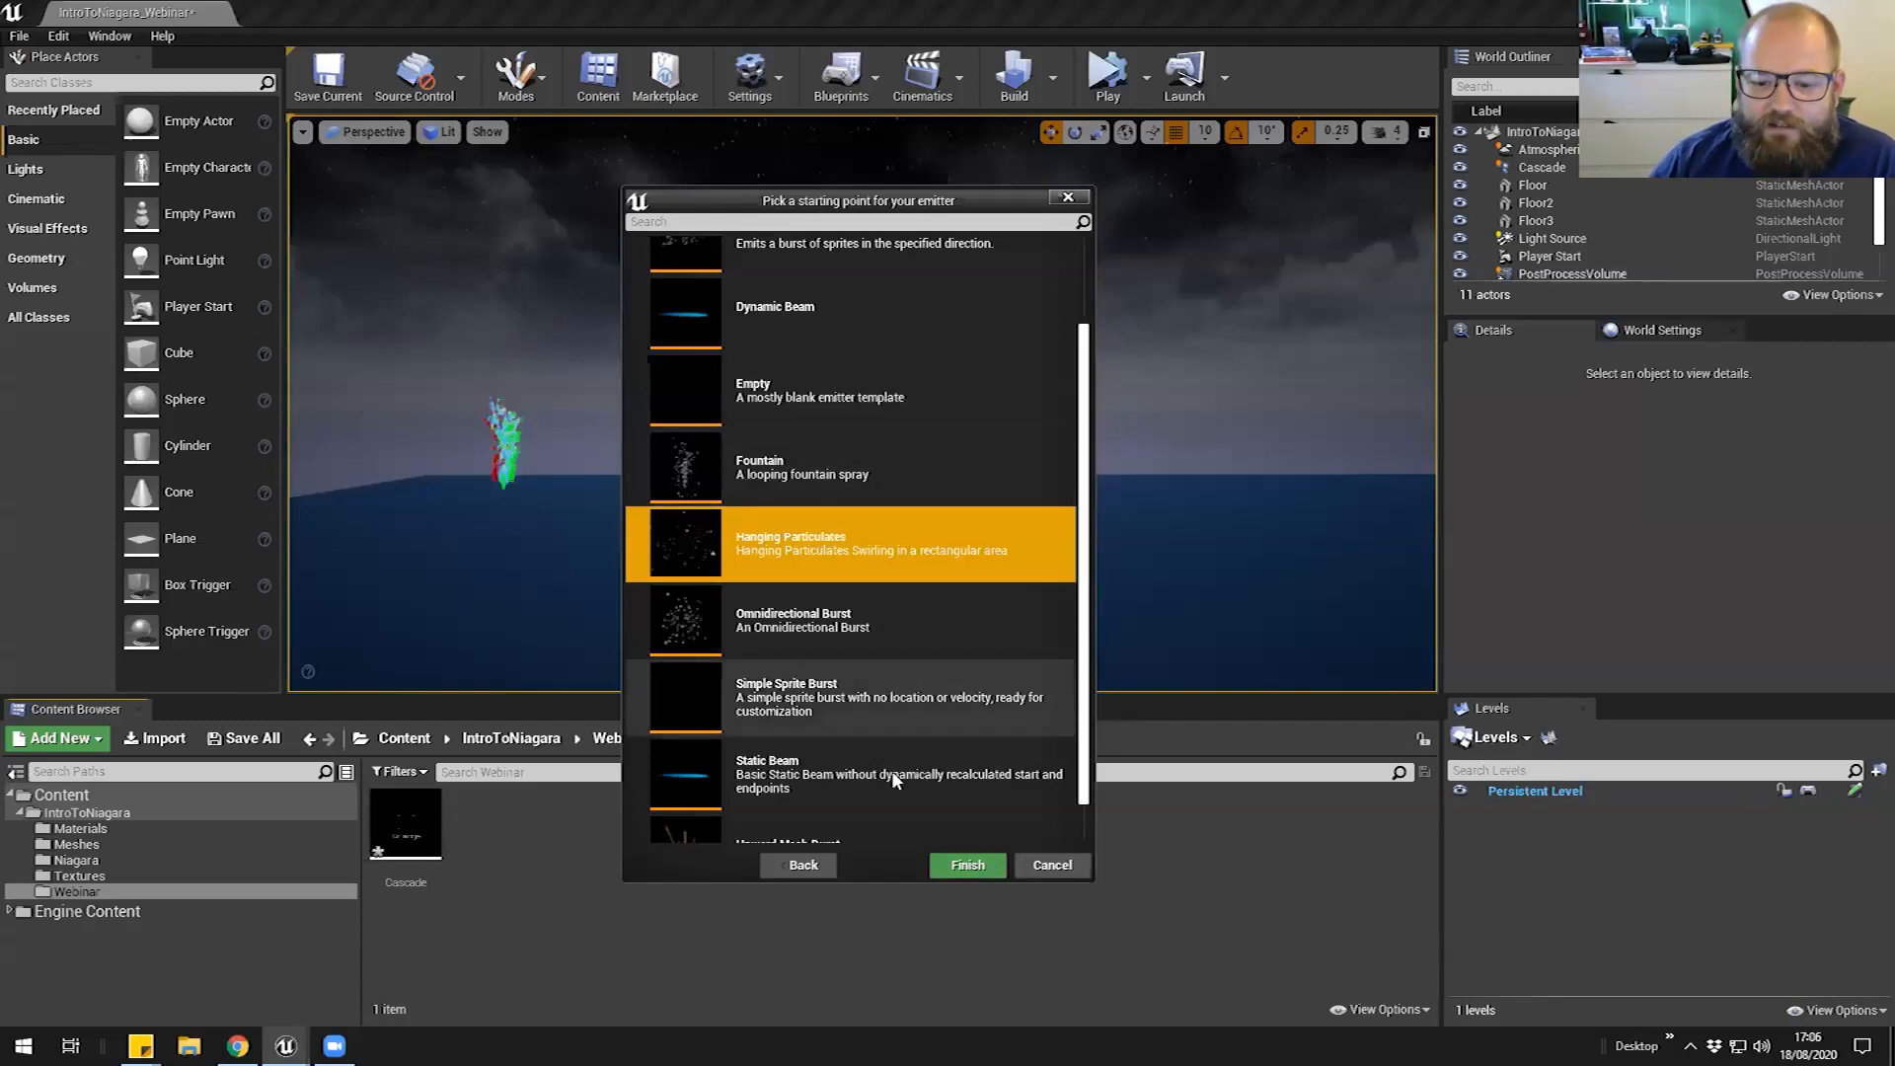
click(980, 864)
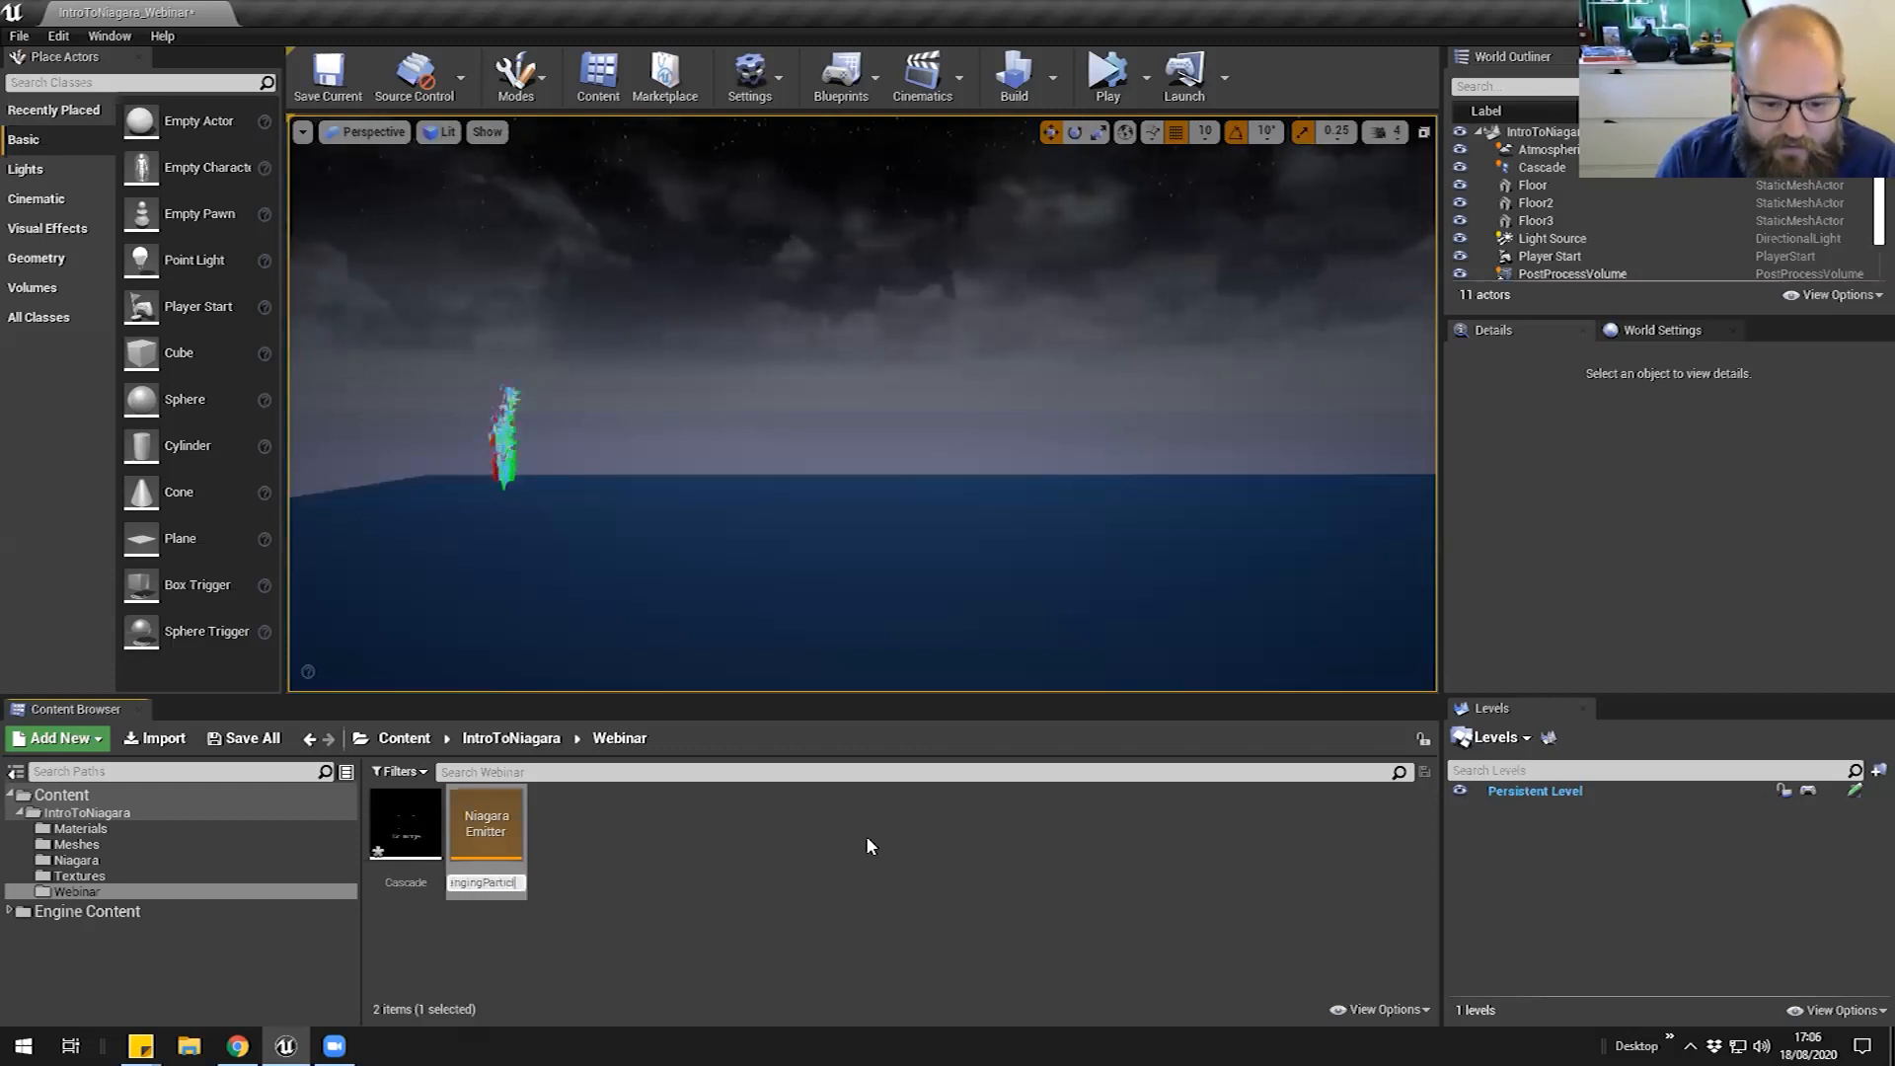
key(Return)
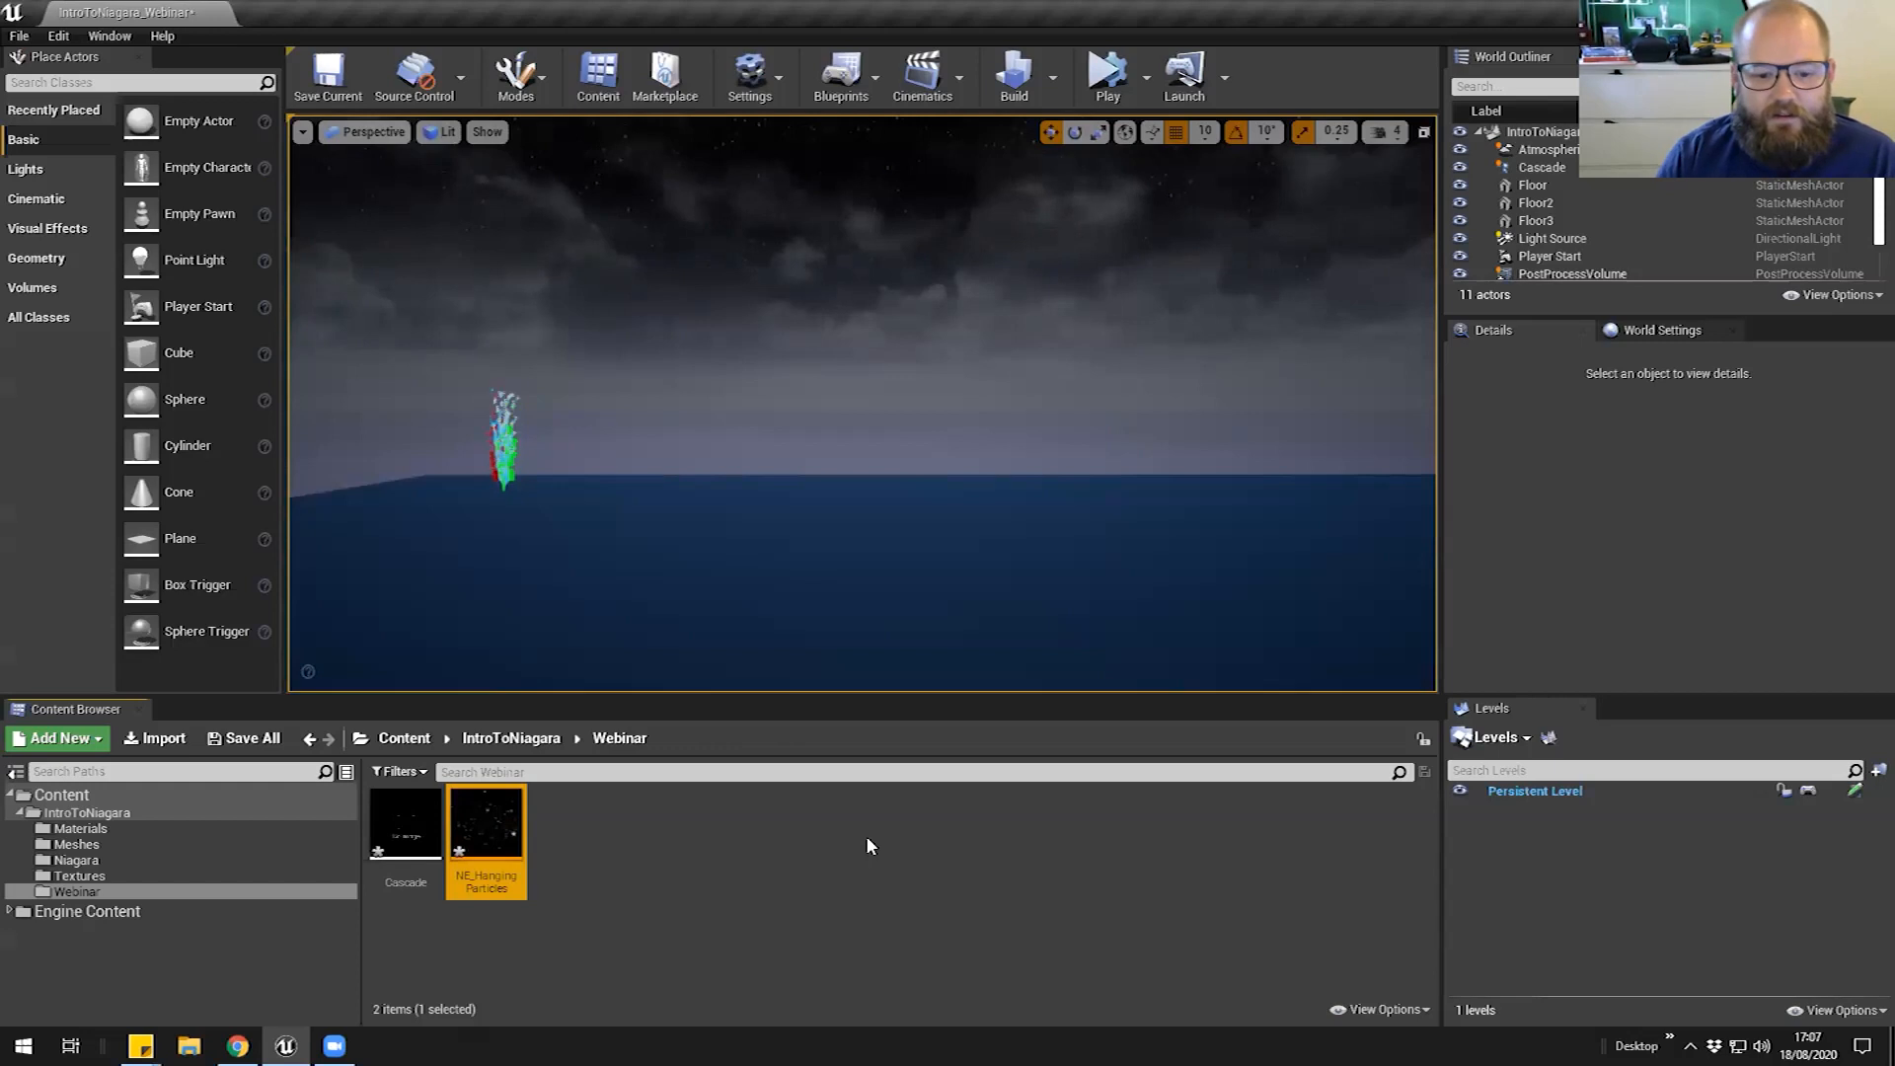
click(772, 902)
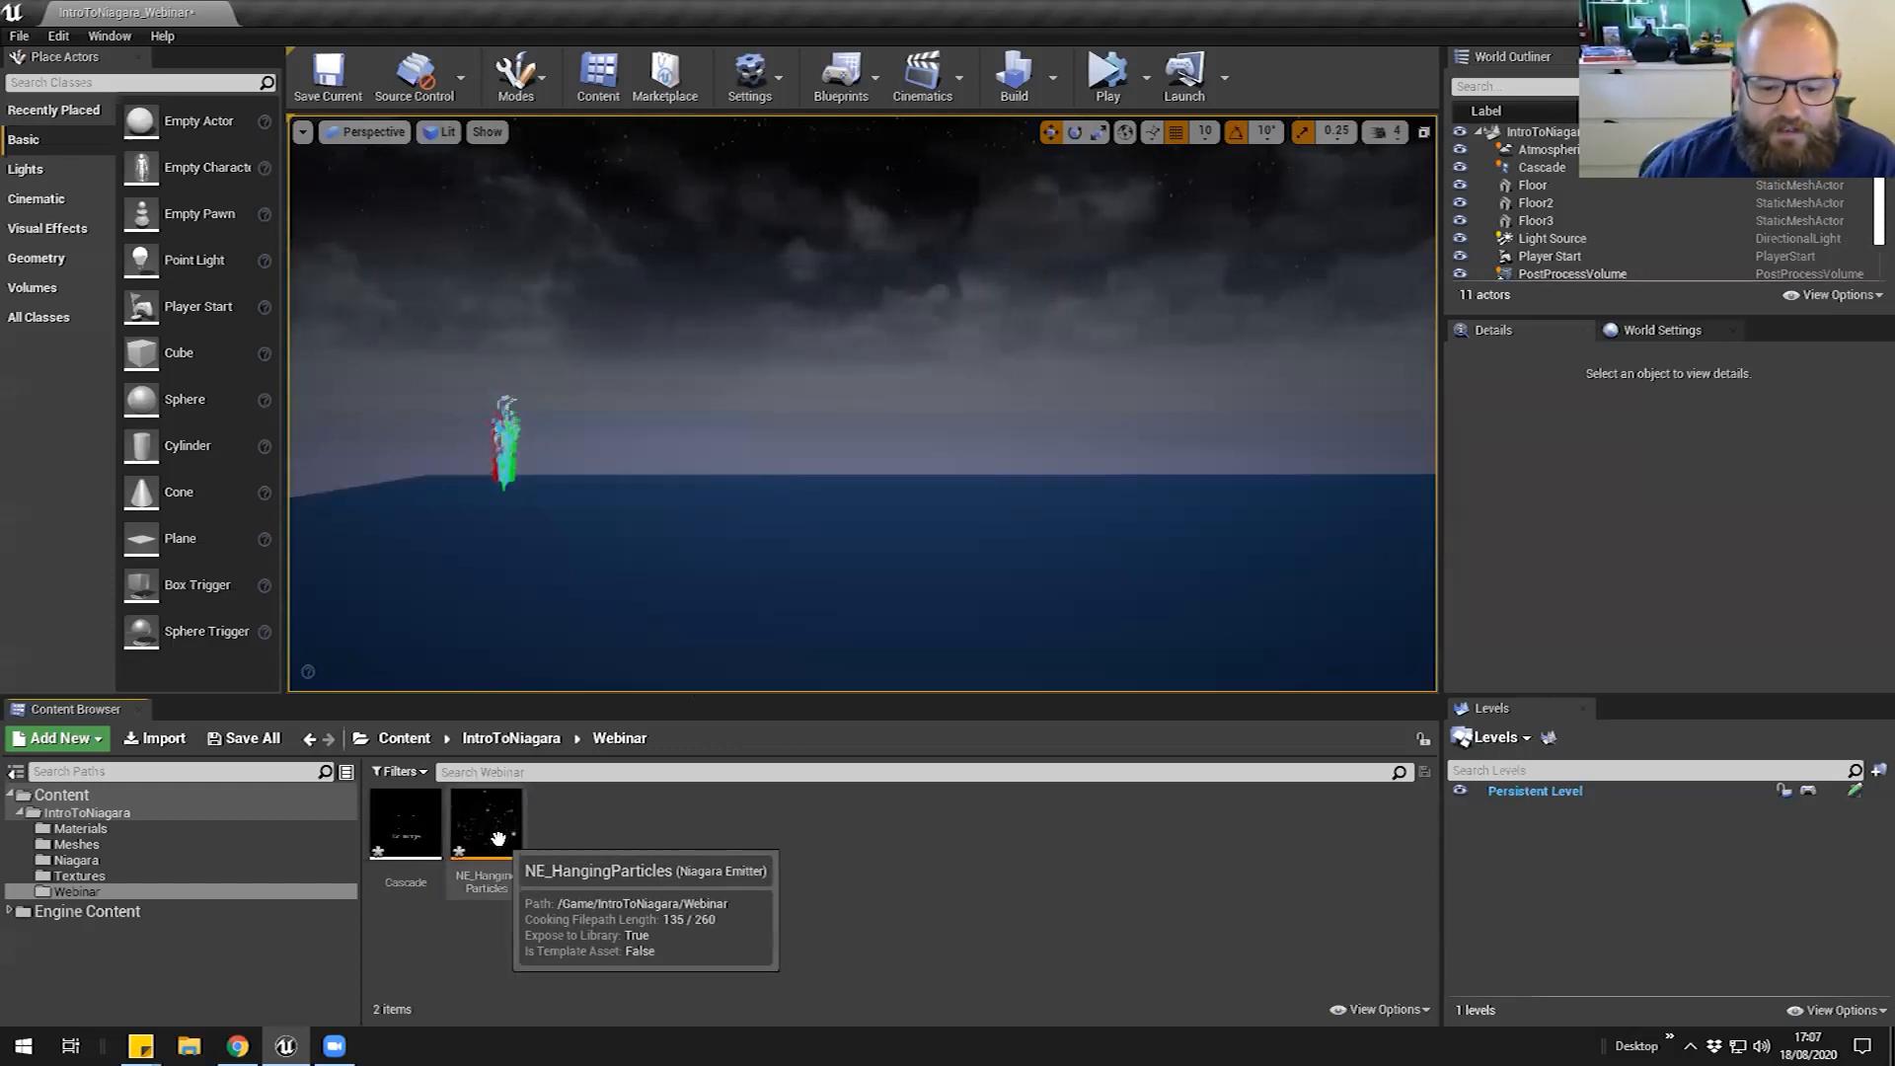
Try to place NE_HangingParticles in the level, and open the emitter for editing
drag(471, 817, 549, 463)
click(632, 845)
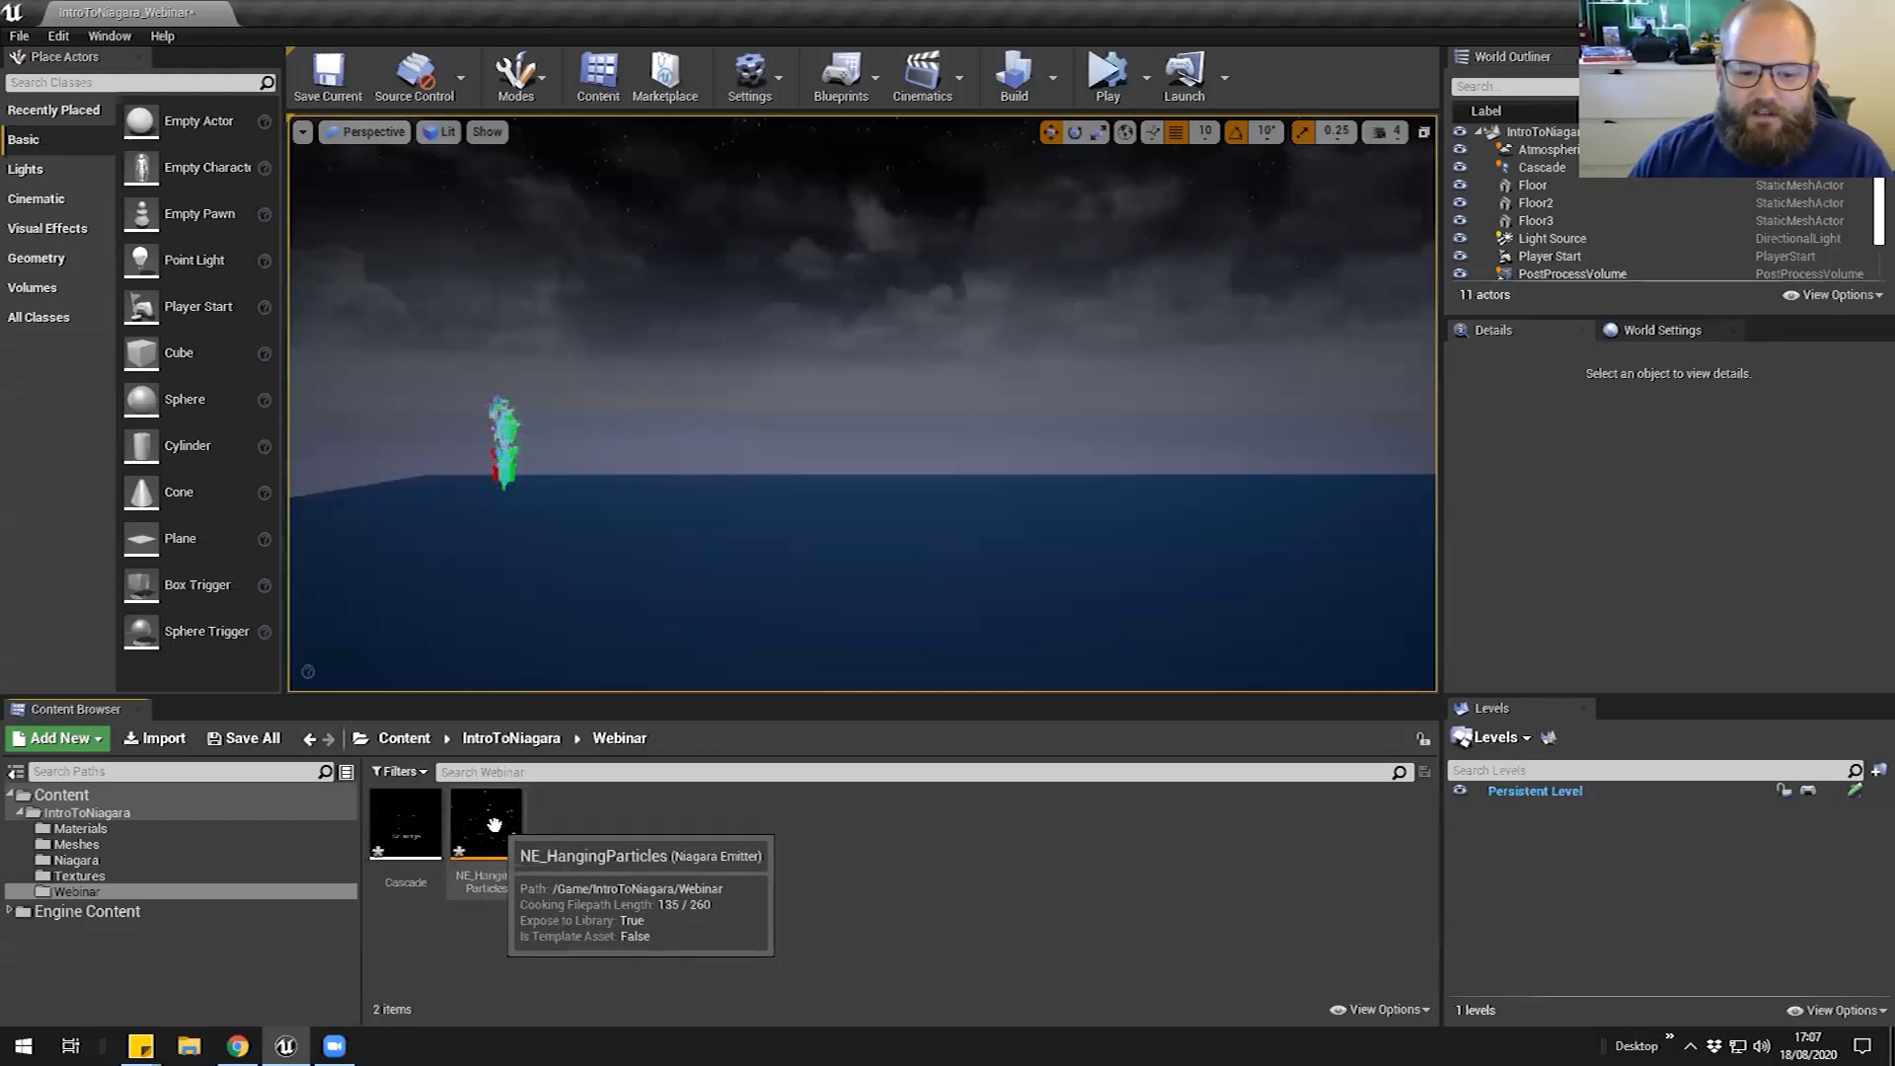
click(487, 822)
double_click(487, 829)
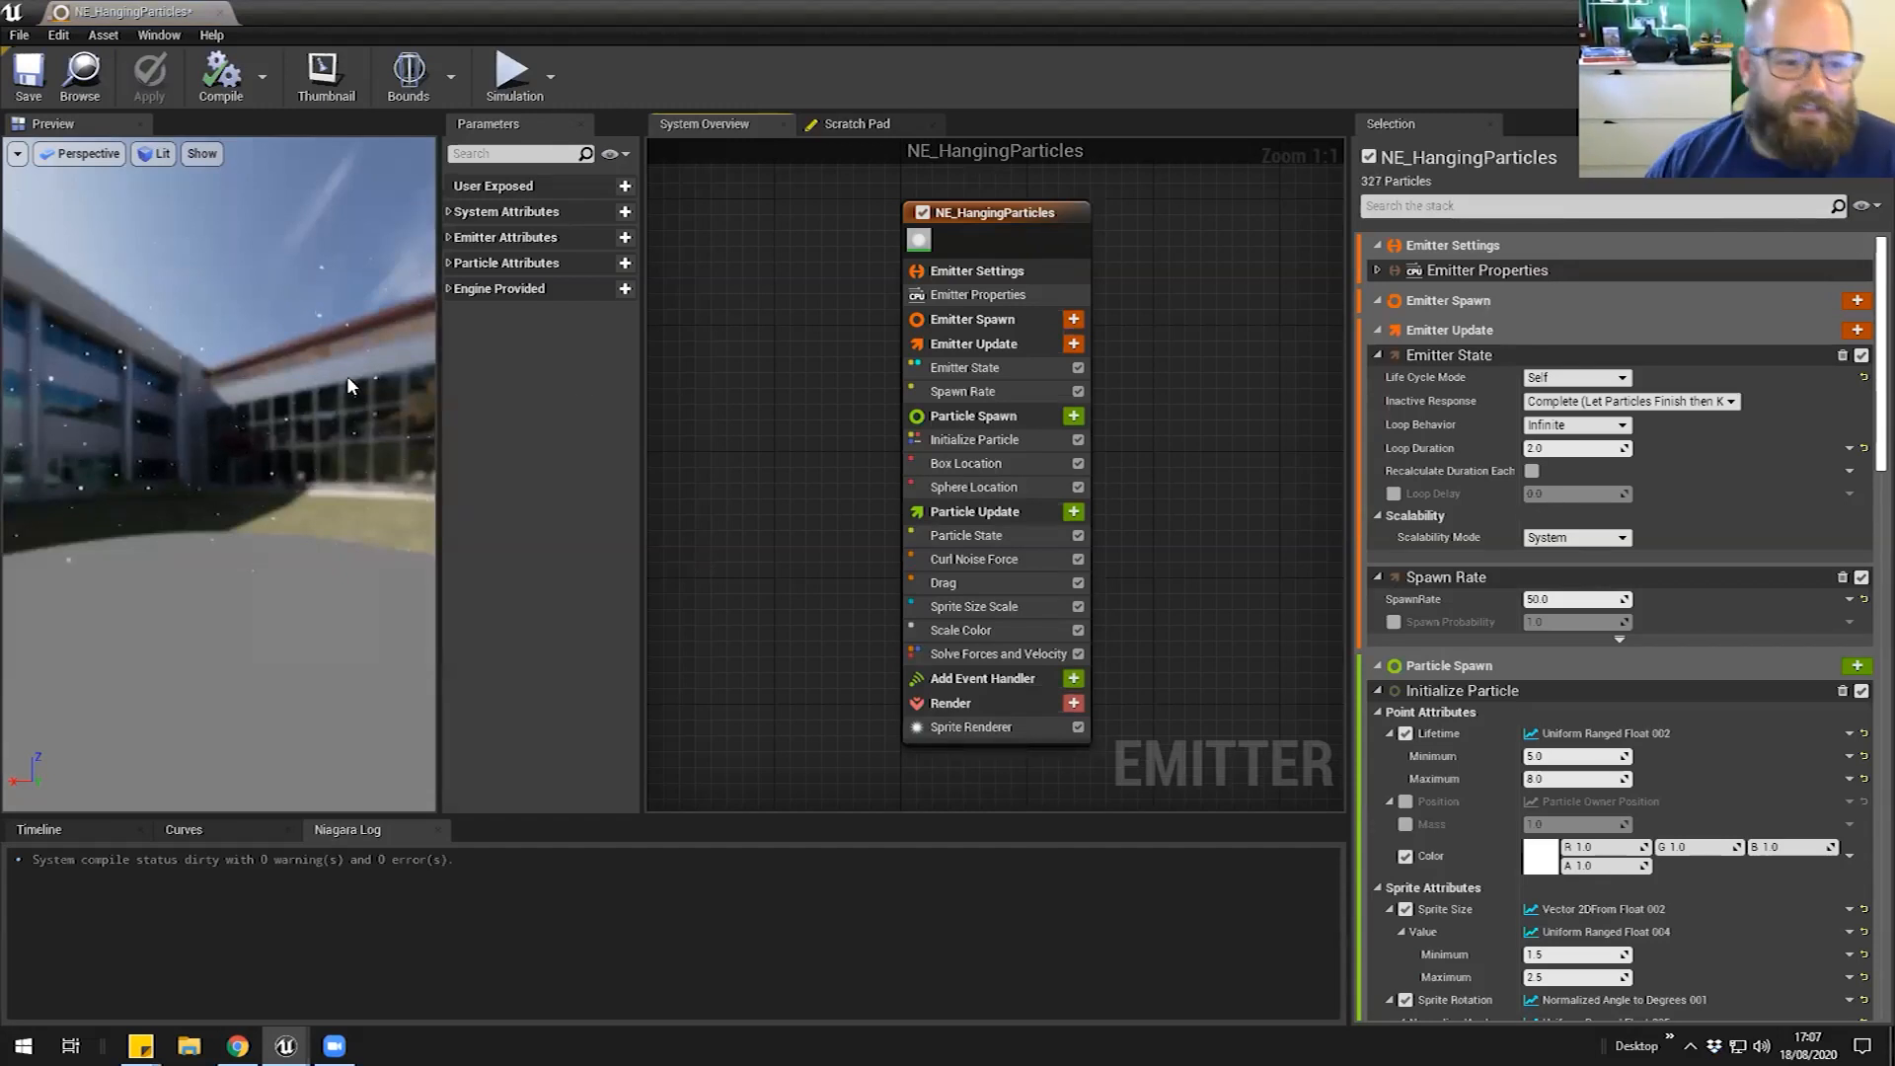
Widen the preview and parameters areas of the emitter editor and view the particles from another angle
drag(440, 434, 471, 440)
drag(643, 448, 696, 449)
drag(301, 456, 318, 337)
drag(280, 592, 320, 222)
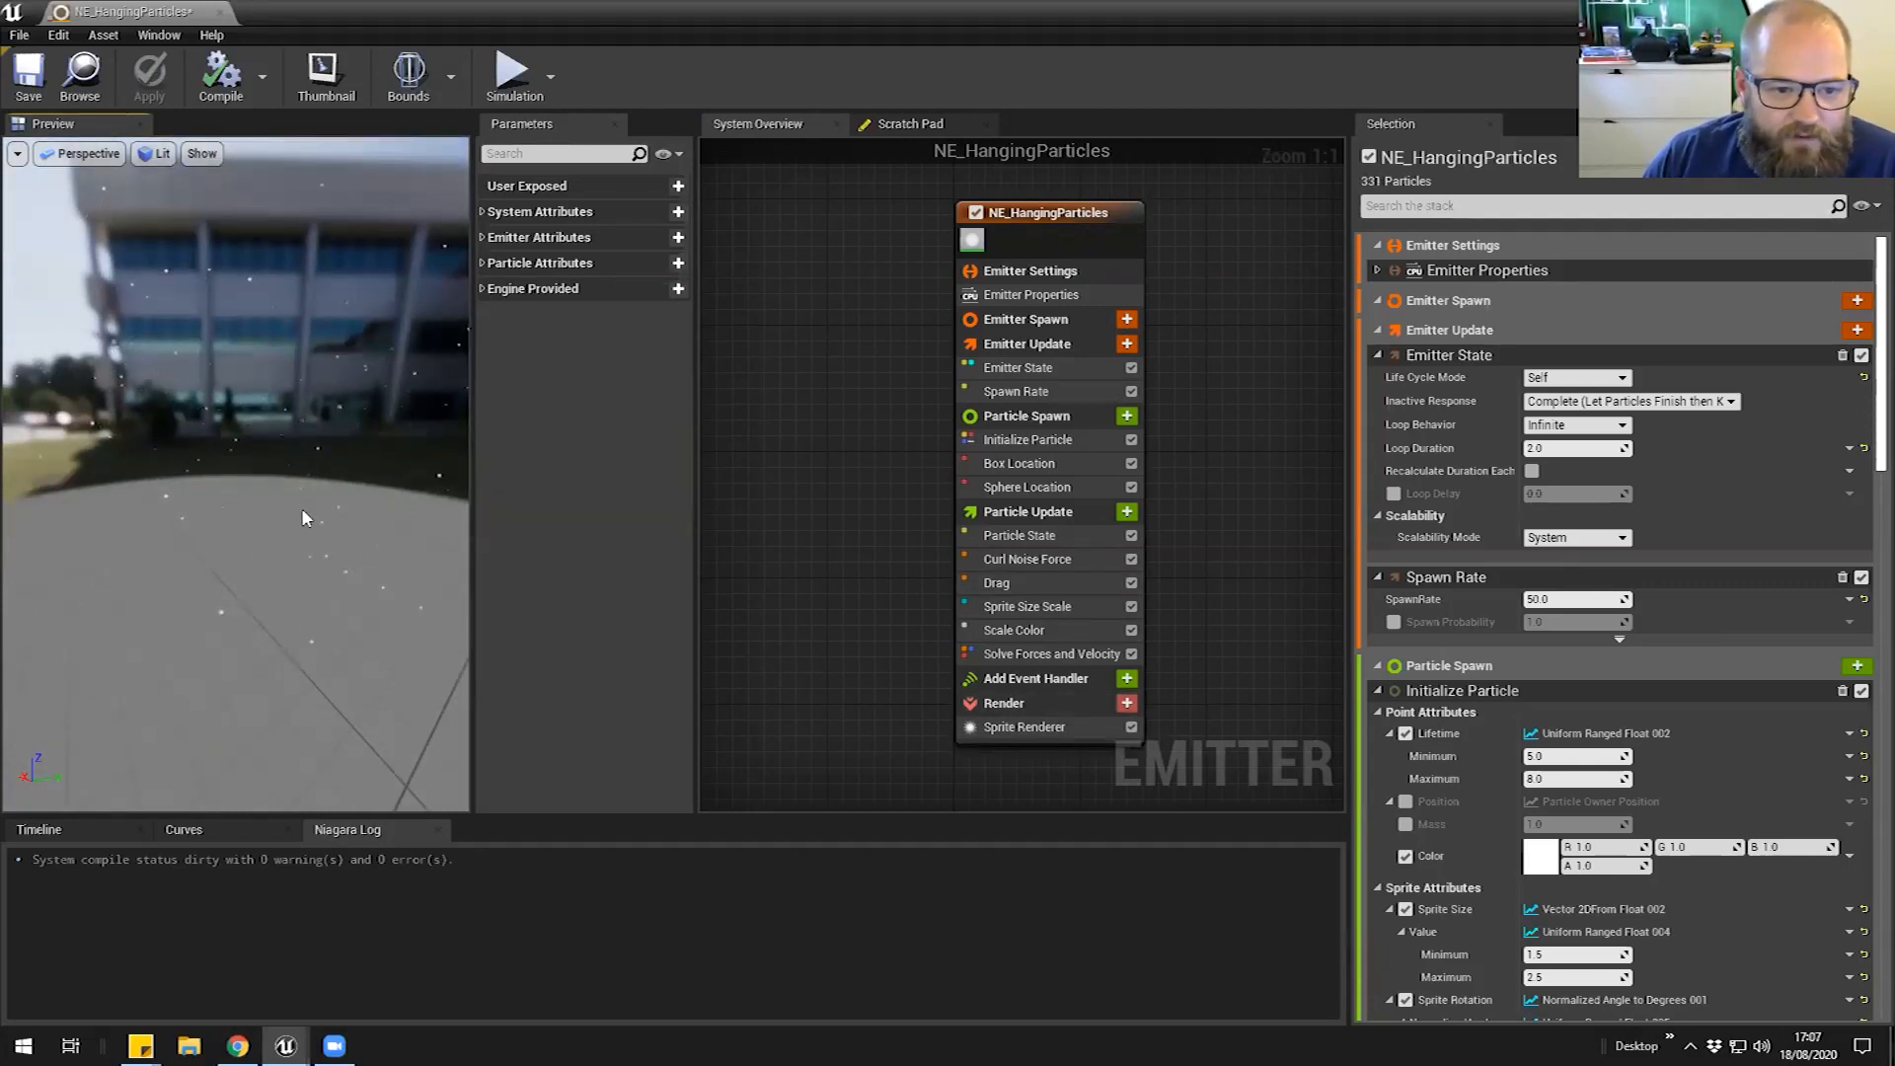
Show the emitter's timeline, make it taller, and watch the particles play from different angles
click(77, 827)
drag(670, 1008, 696, 1005)
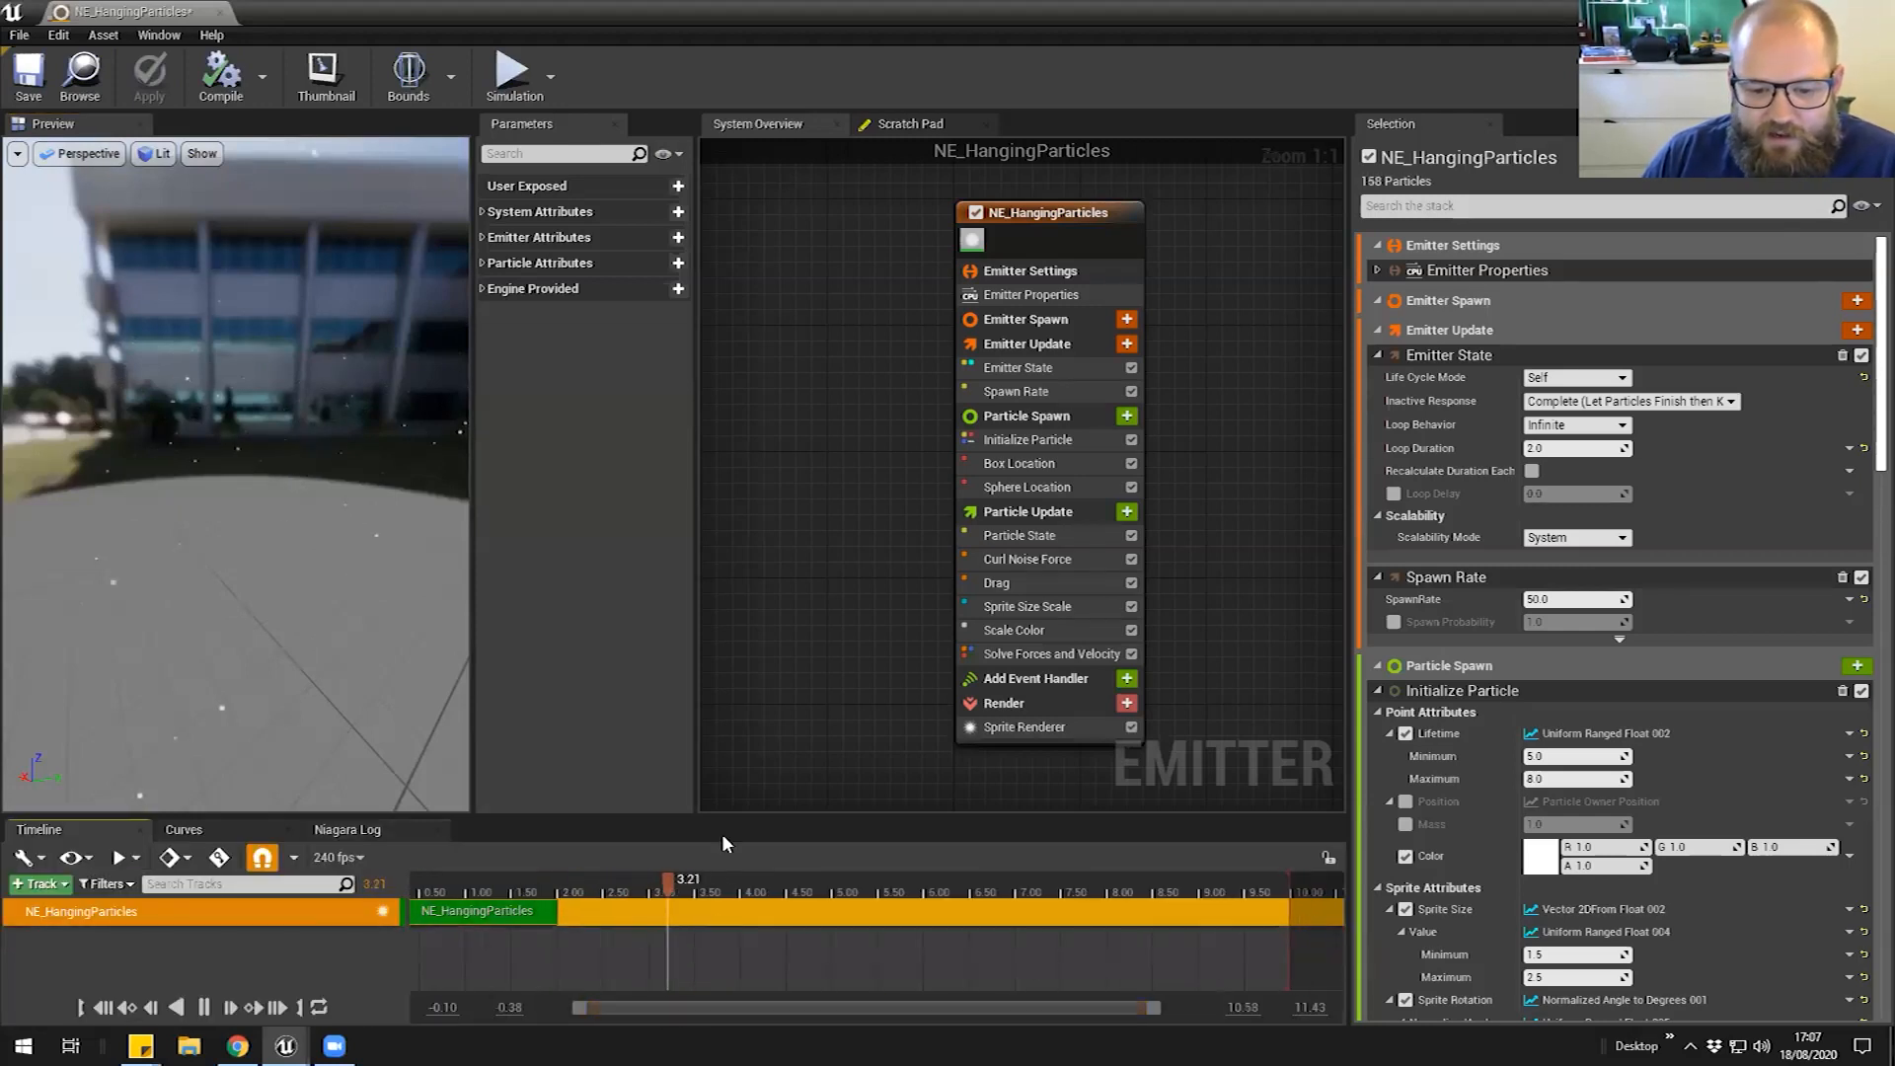
drag(713, 814, 705, 787)
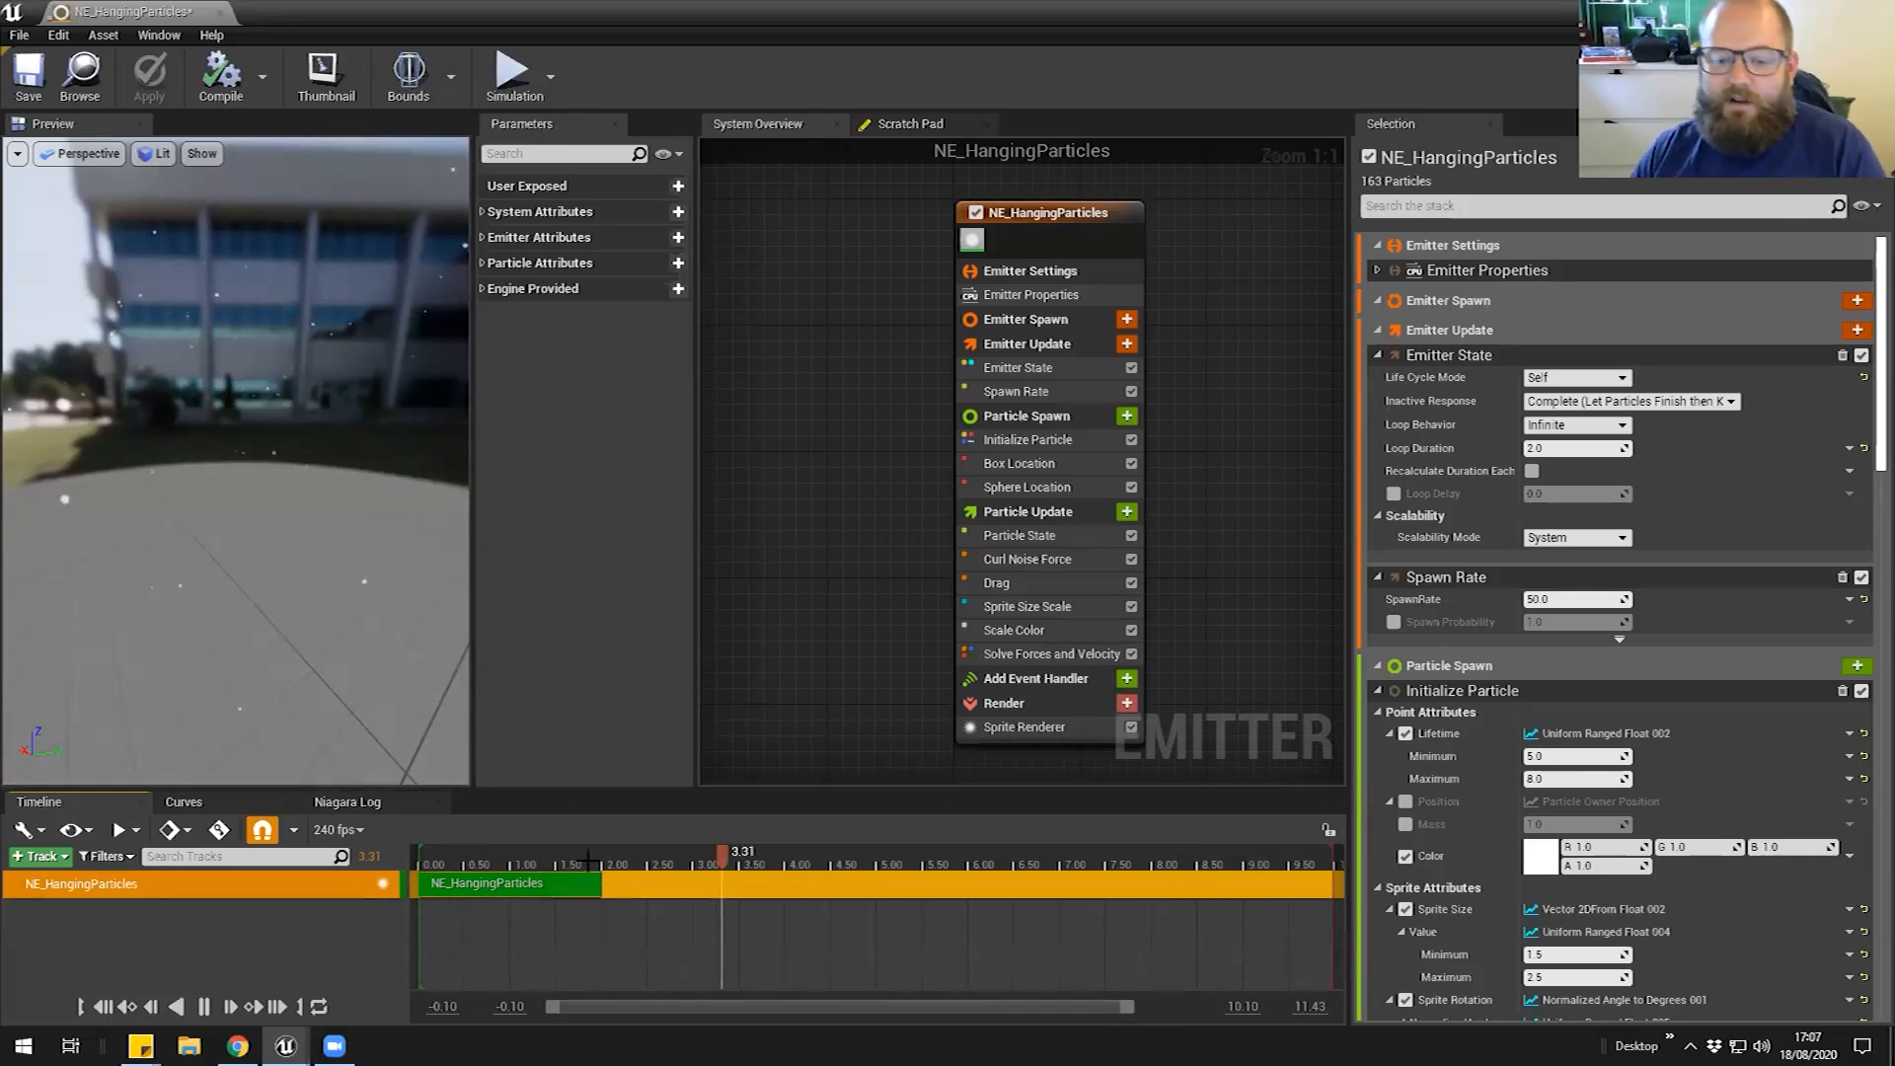
mouse_move(257, 392)
mouse_down()
mouse_move(237, 394)
mouse_move(256, 392)
mouse_up()
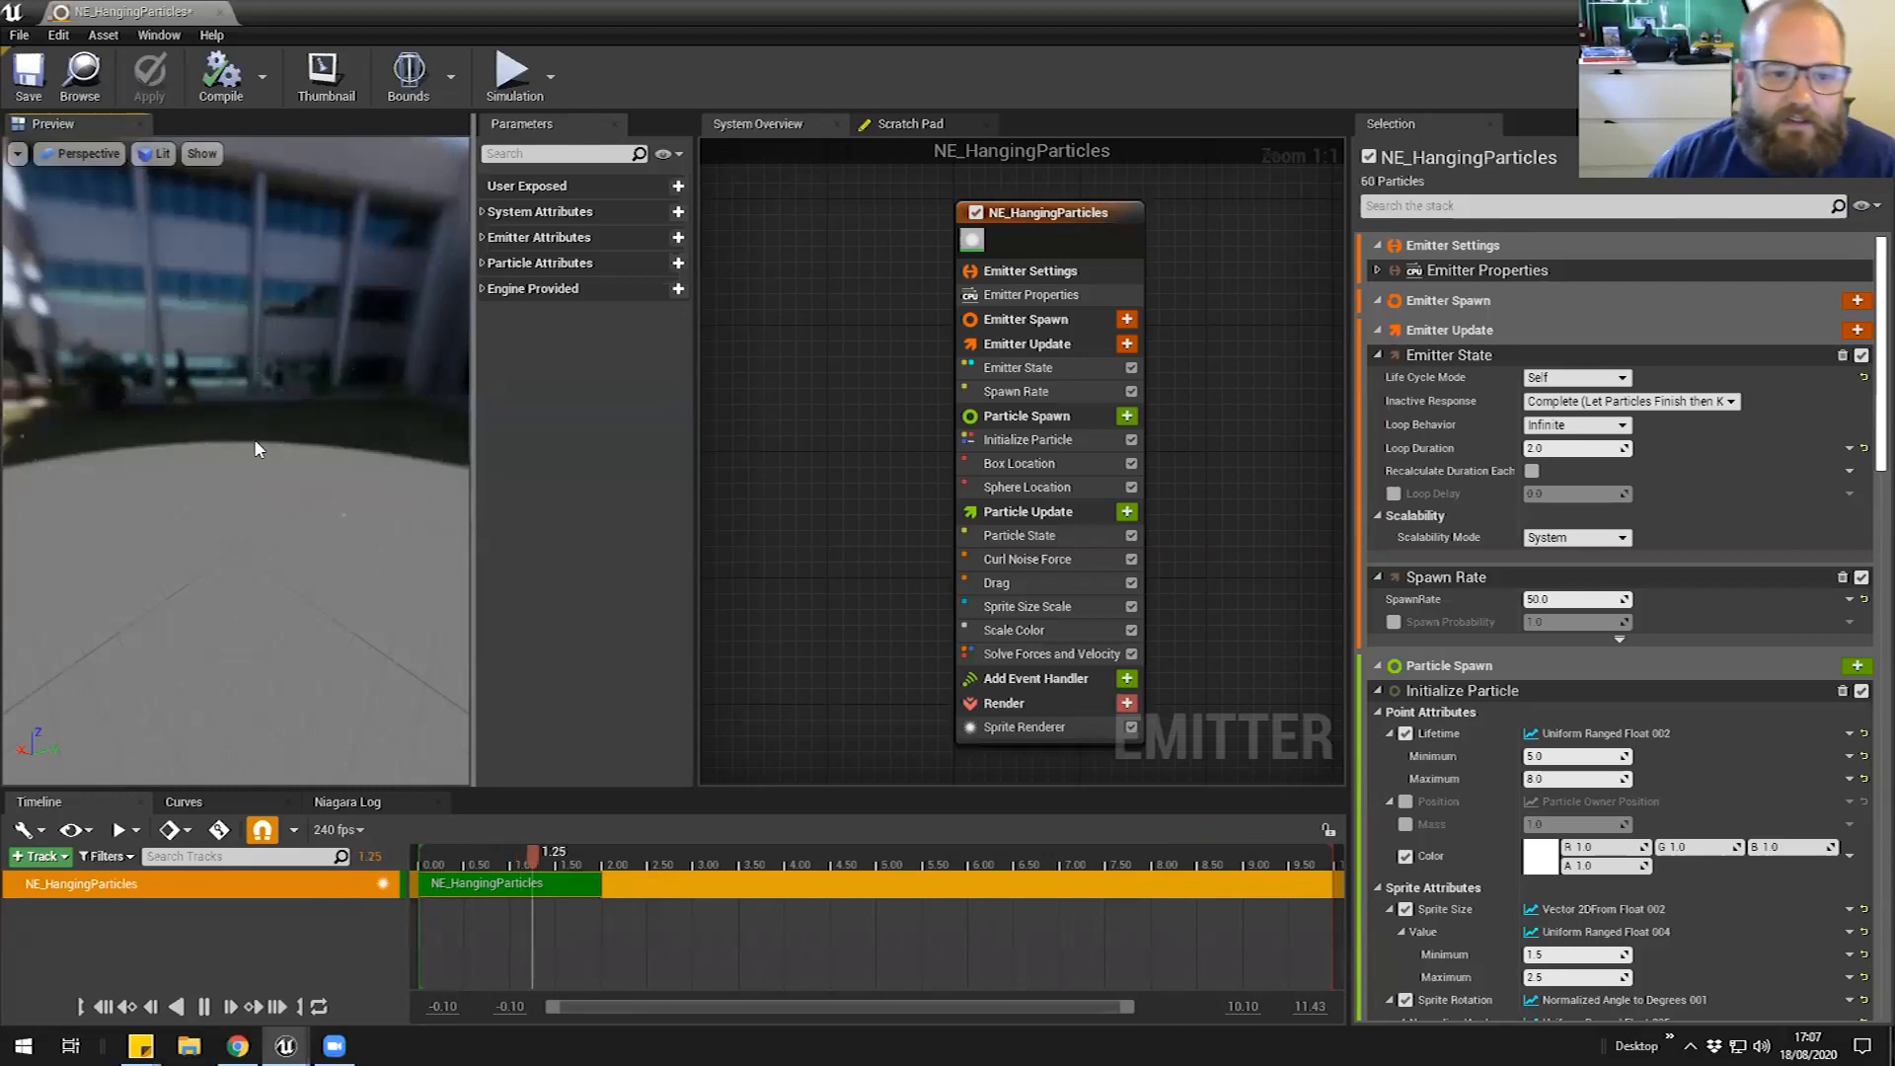
drag(298, 484, 158, 530)
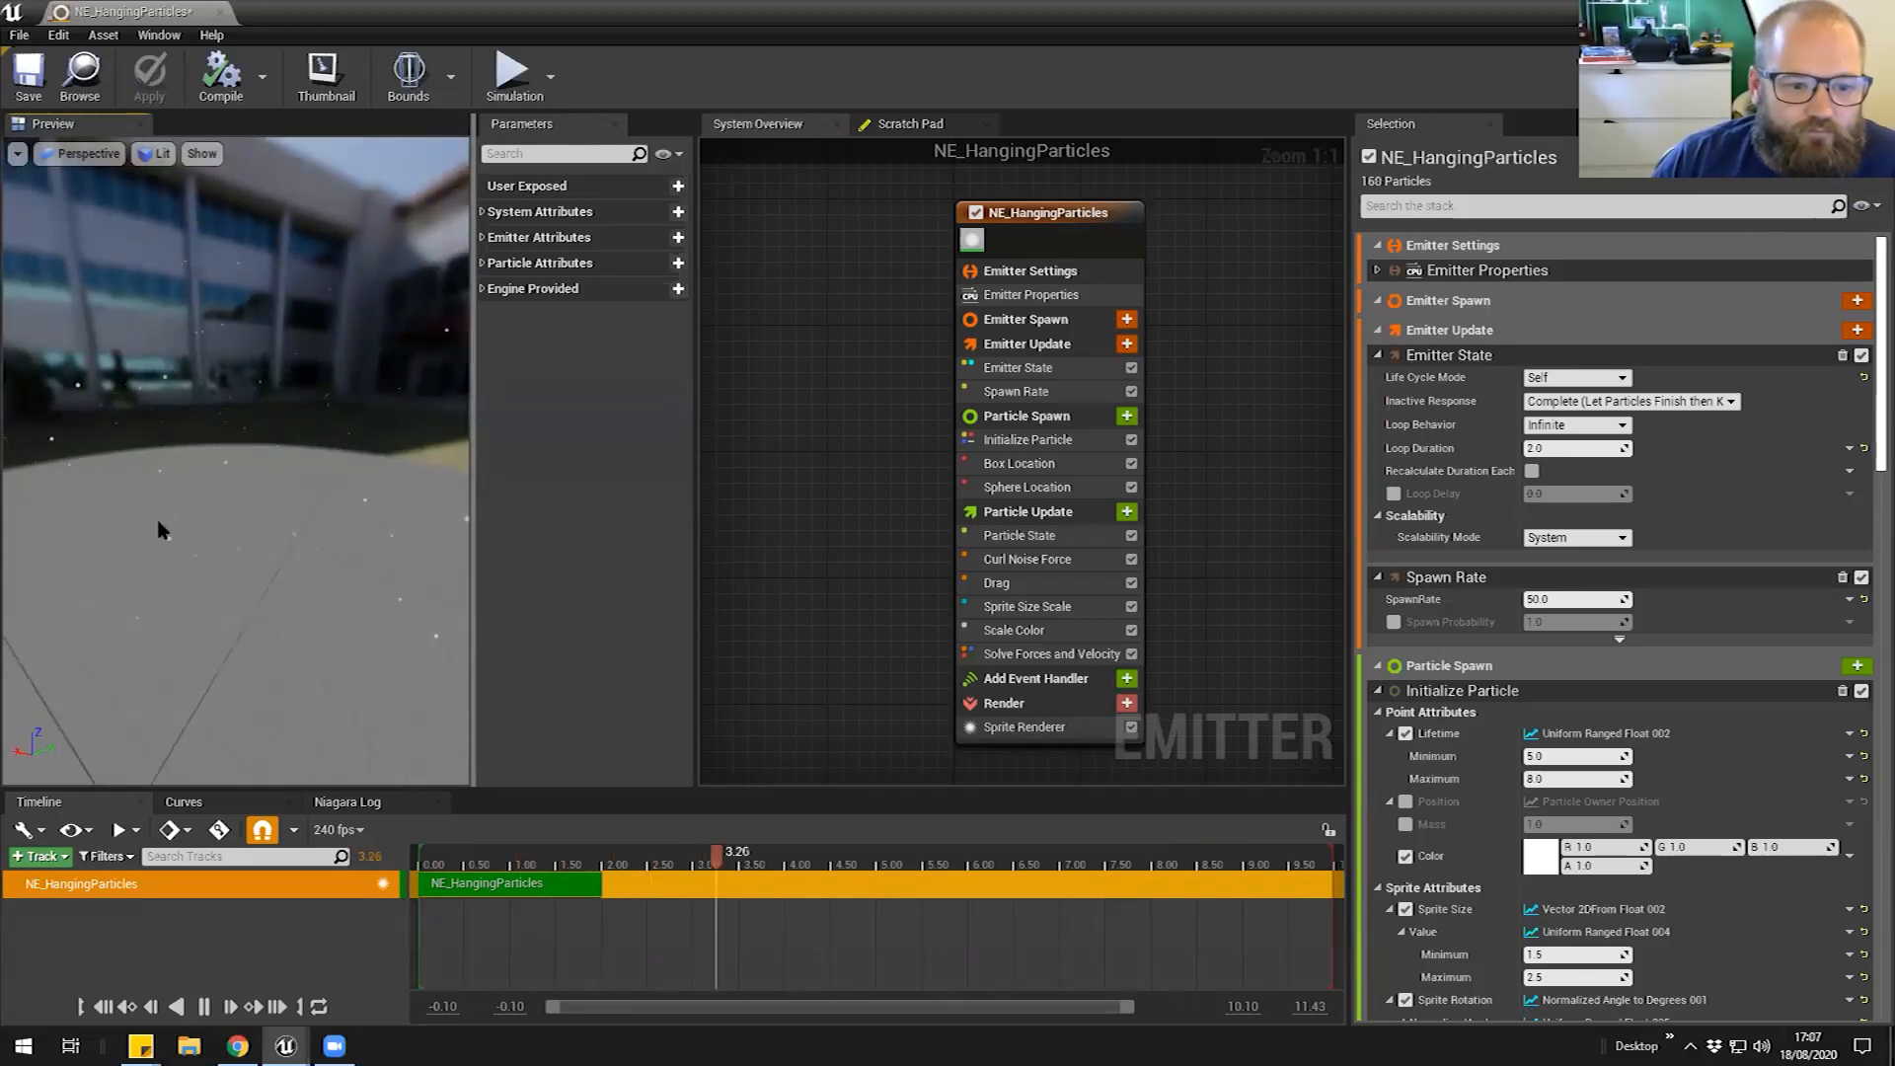
drag(204, 462, 286, 444)
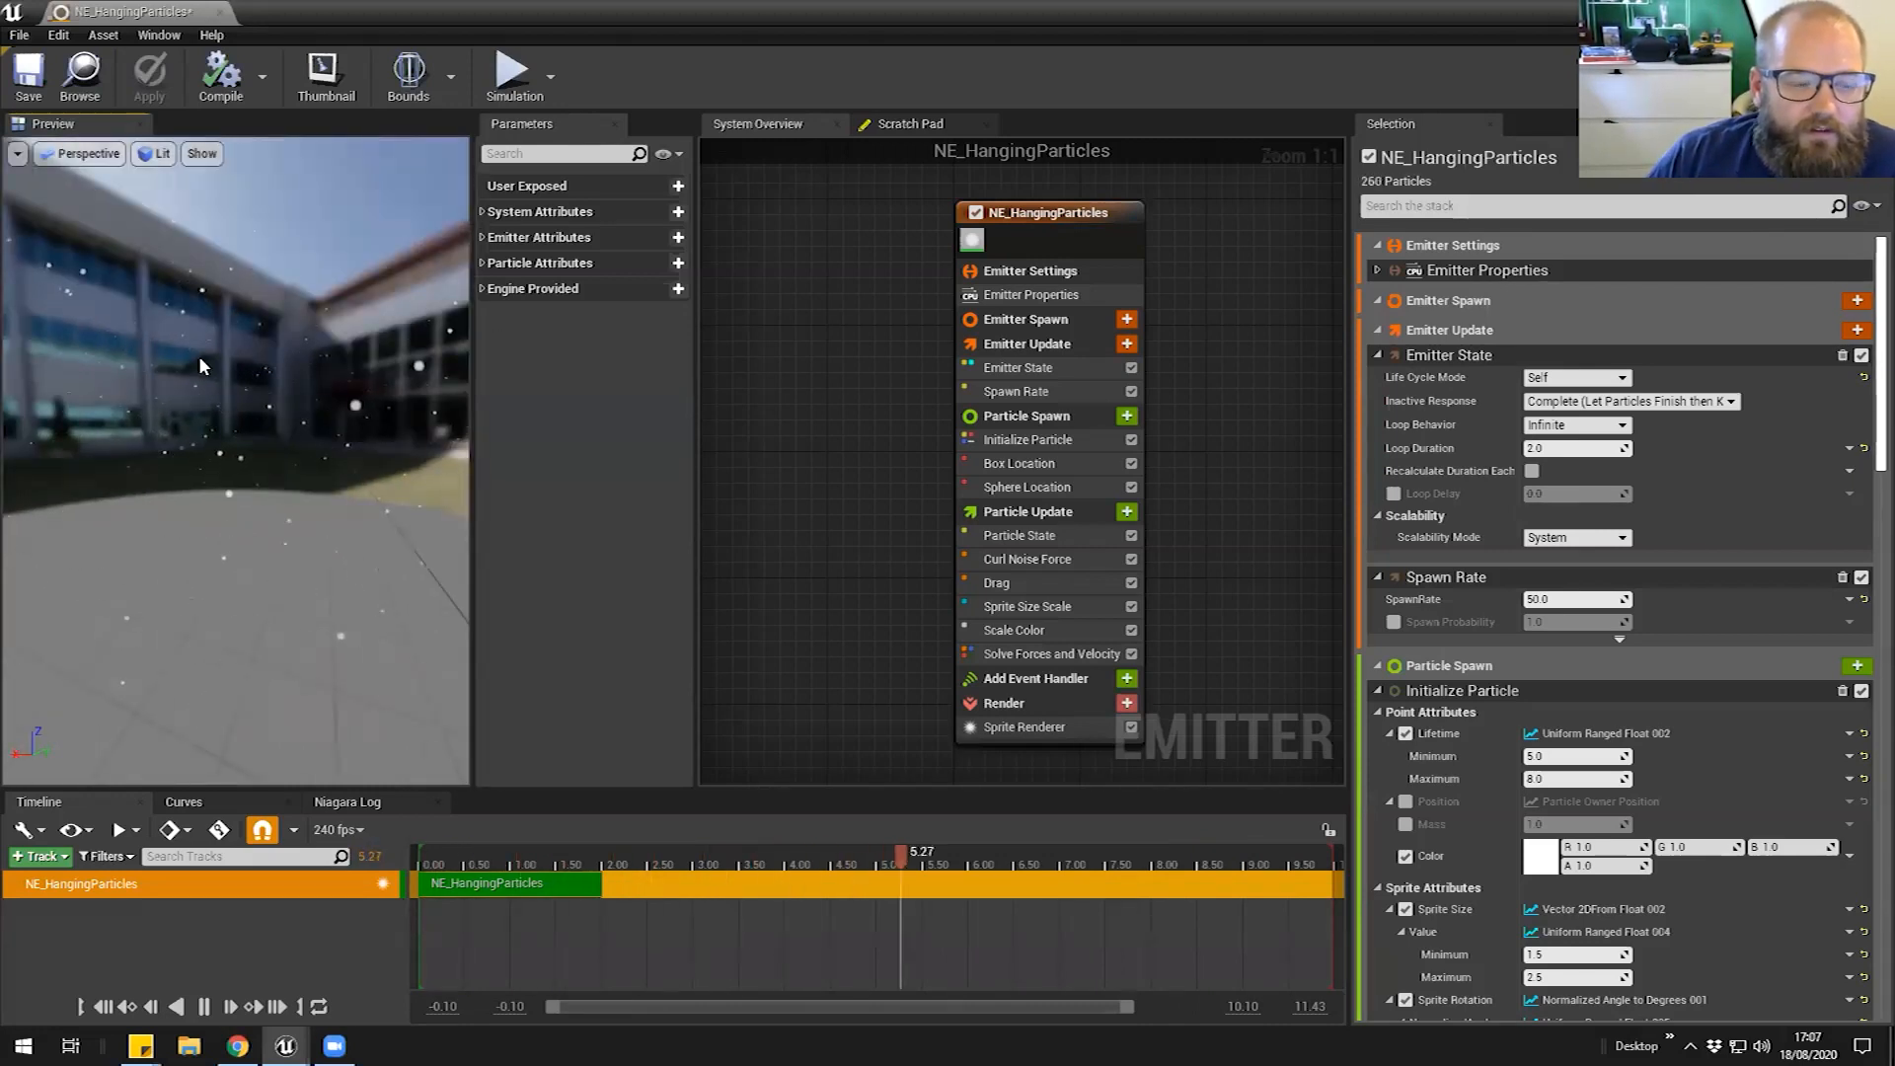
Display the particle counts in the preview and inspect the particles from several angles
click(202, 153)
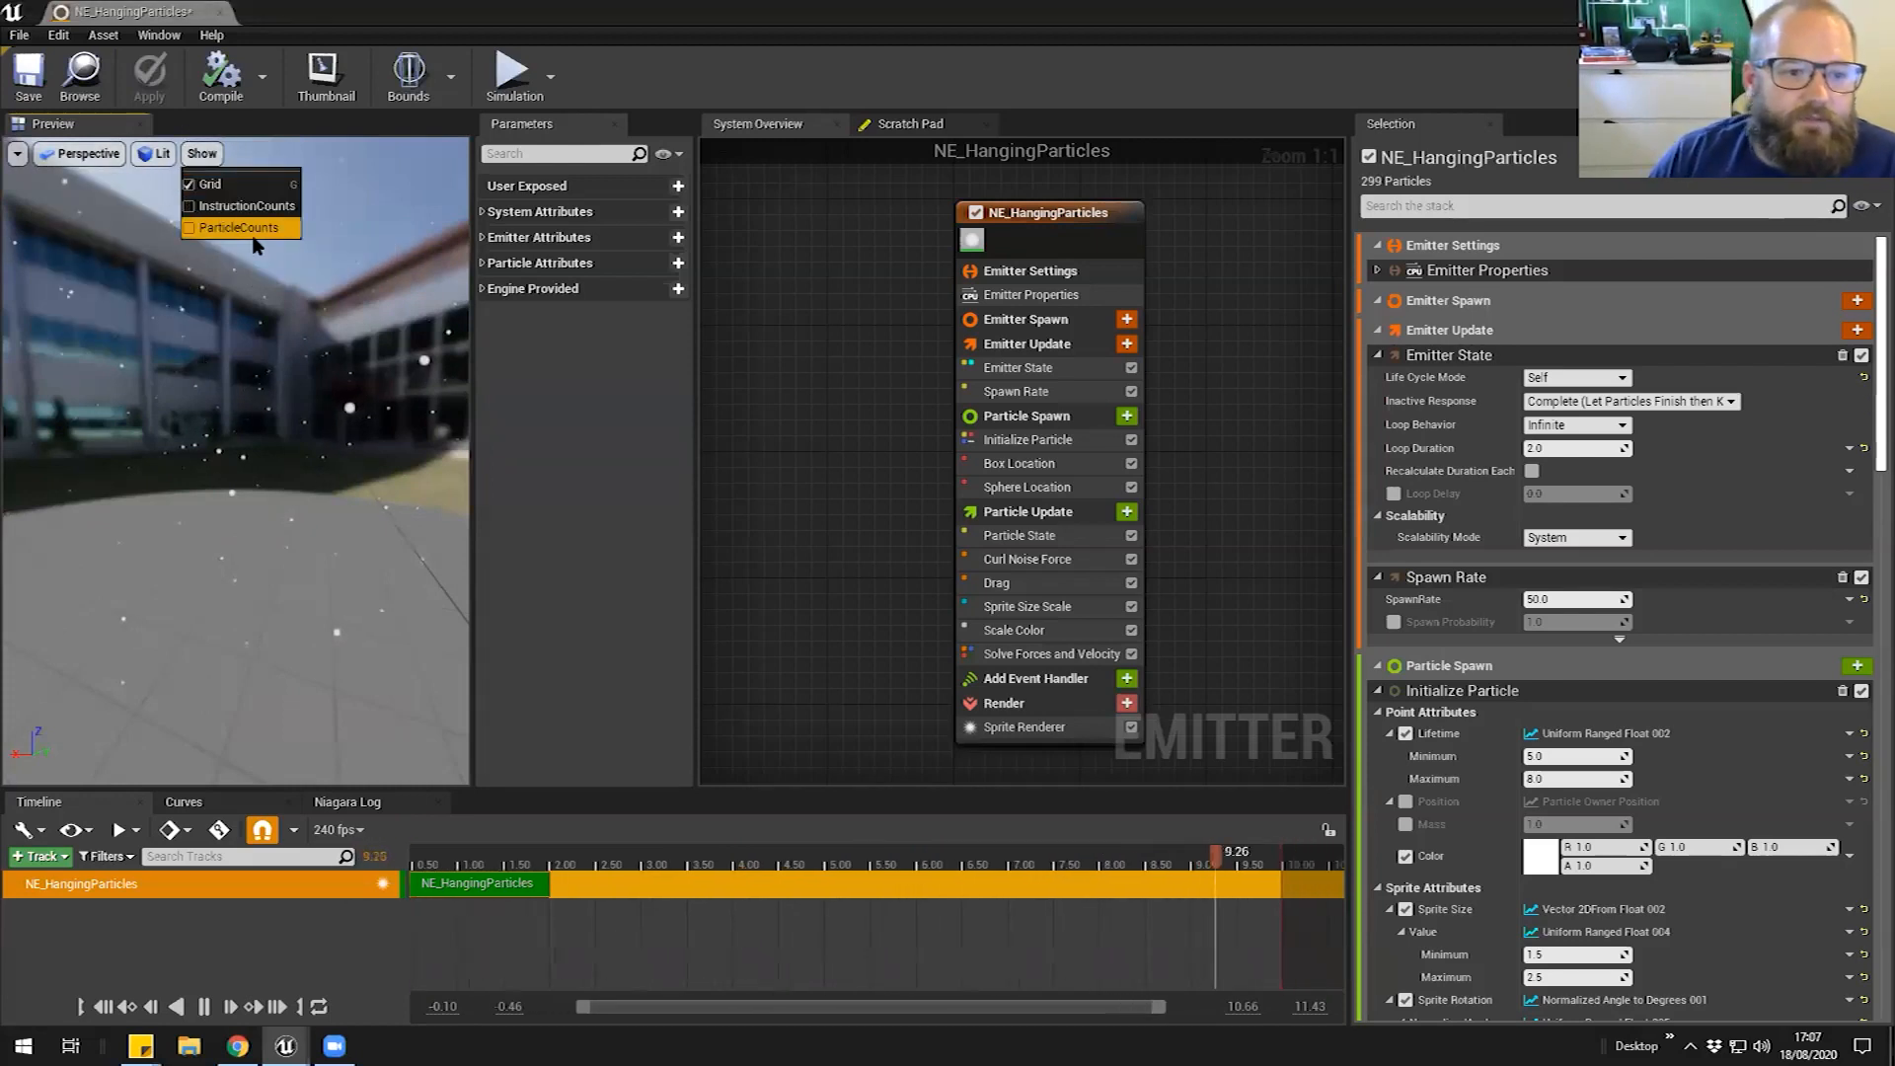
click(237, 227)
drag(39, 222, 59, 218)
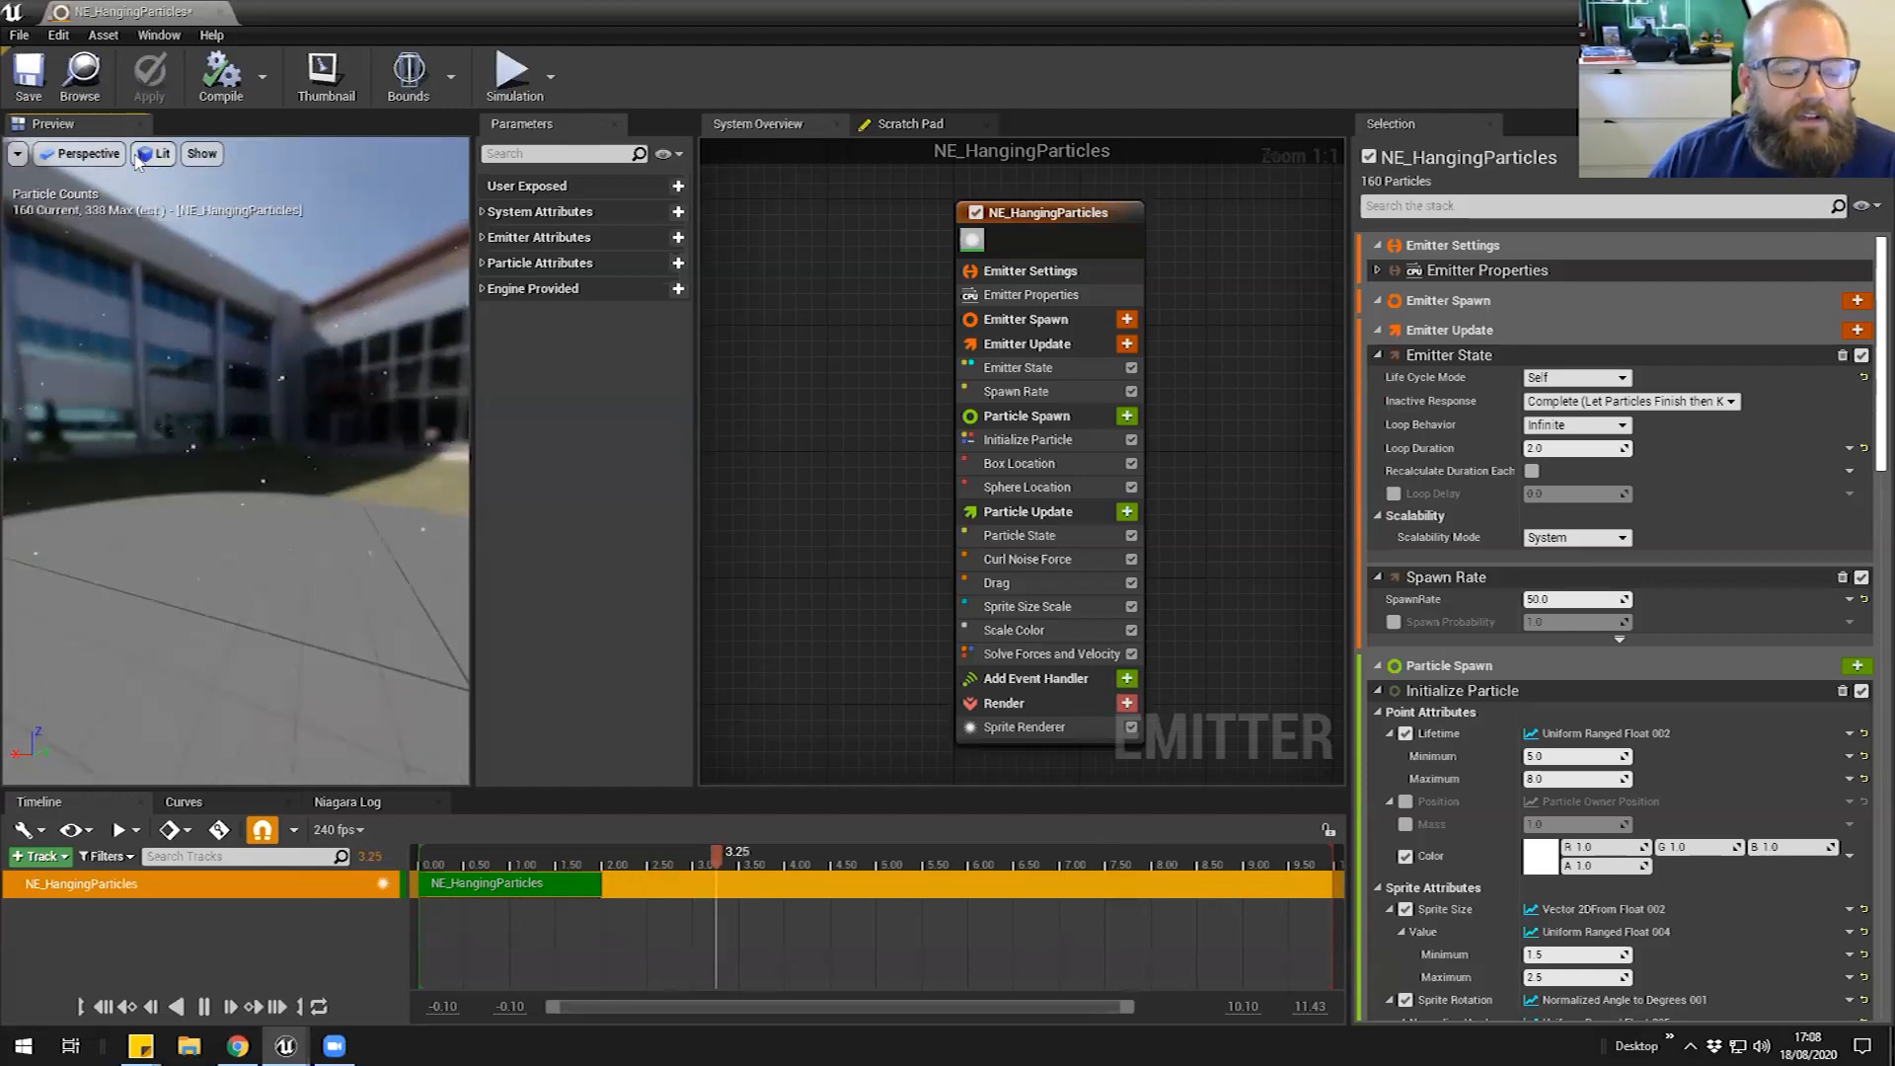
drag(261, 372, 314, 390)
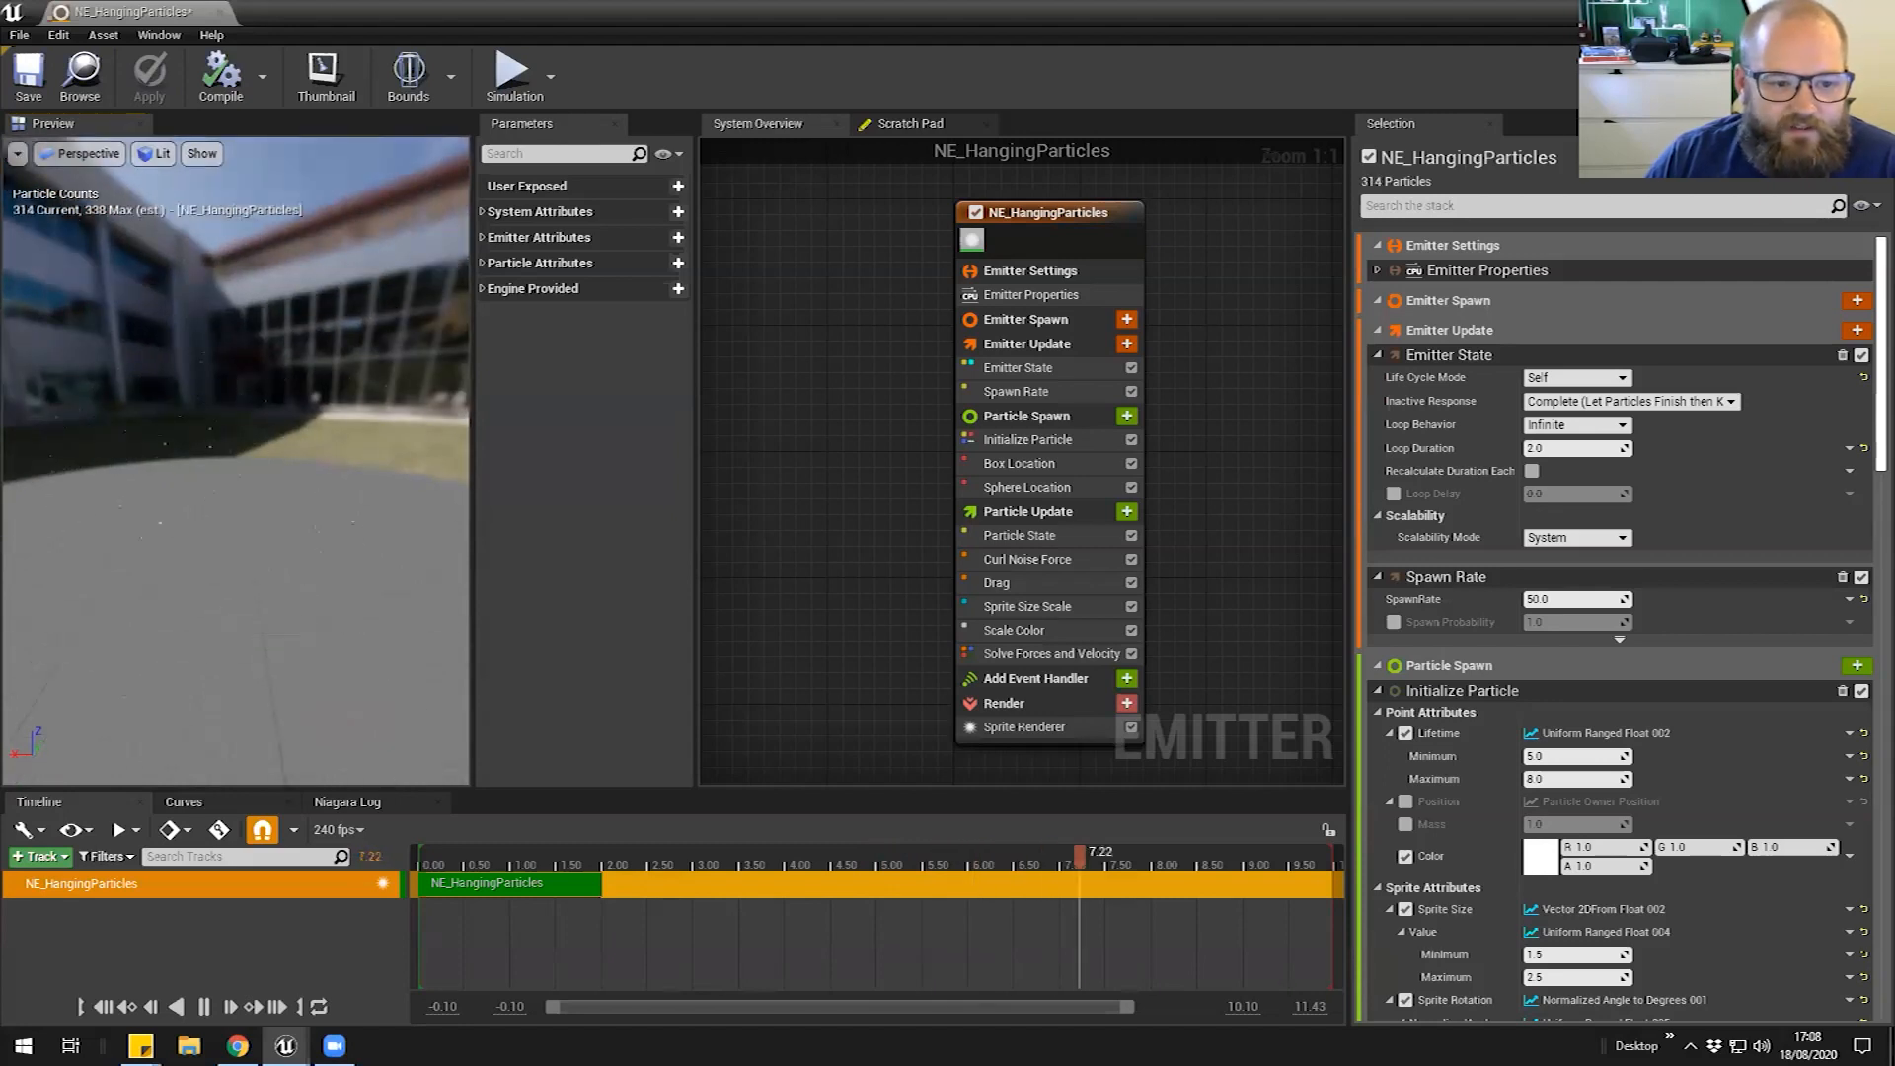
drag(308, 294, 265, 246)
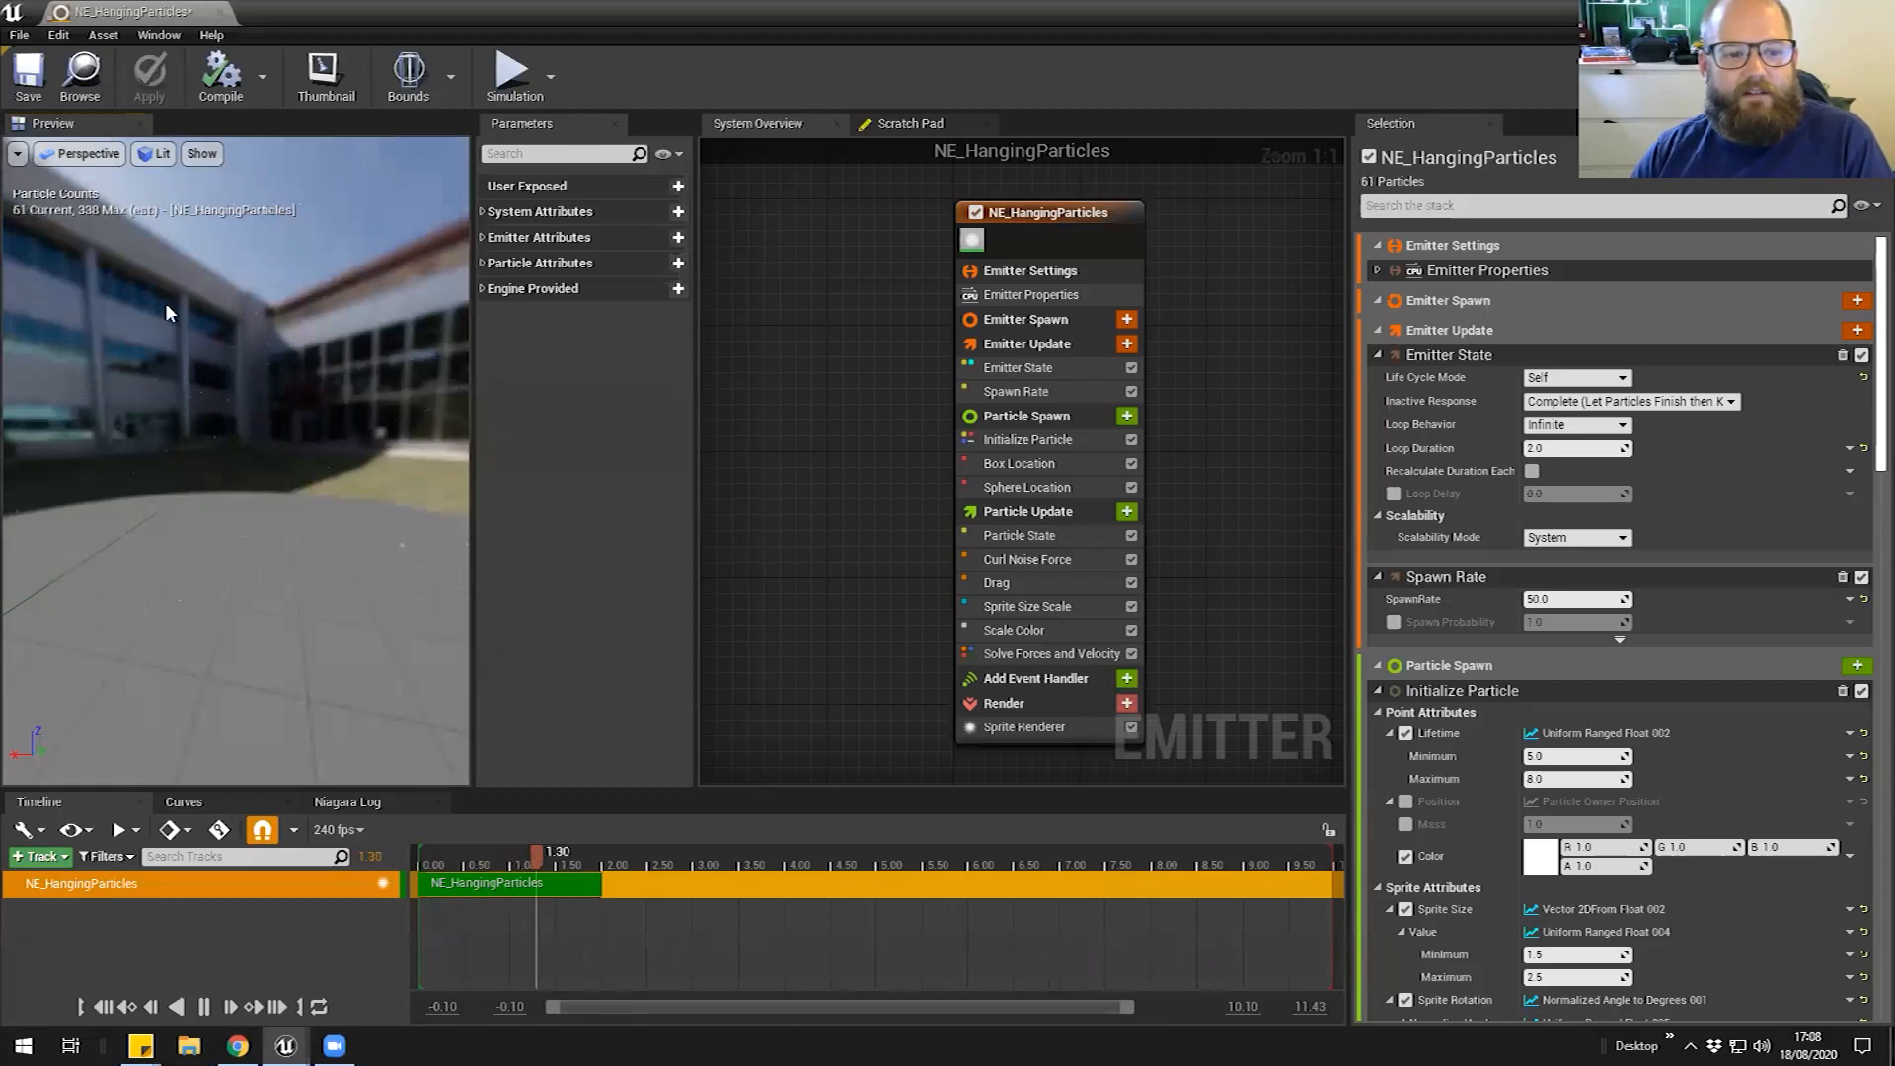
mouse_move(279, 361)
mouse_down()
mouse_move(405, 345)
mouse_move(245, 357)
mouse_up()
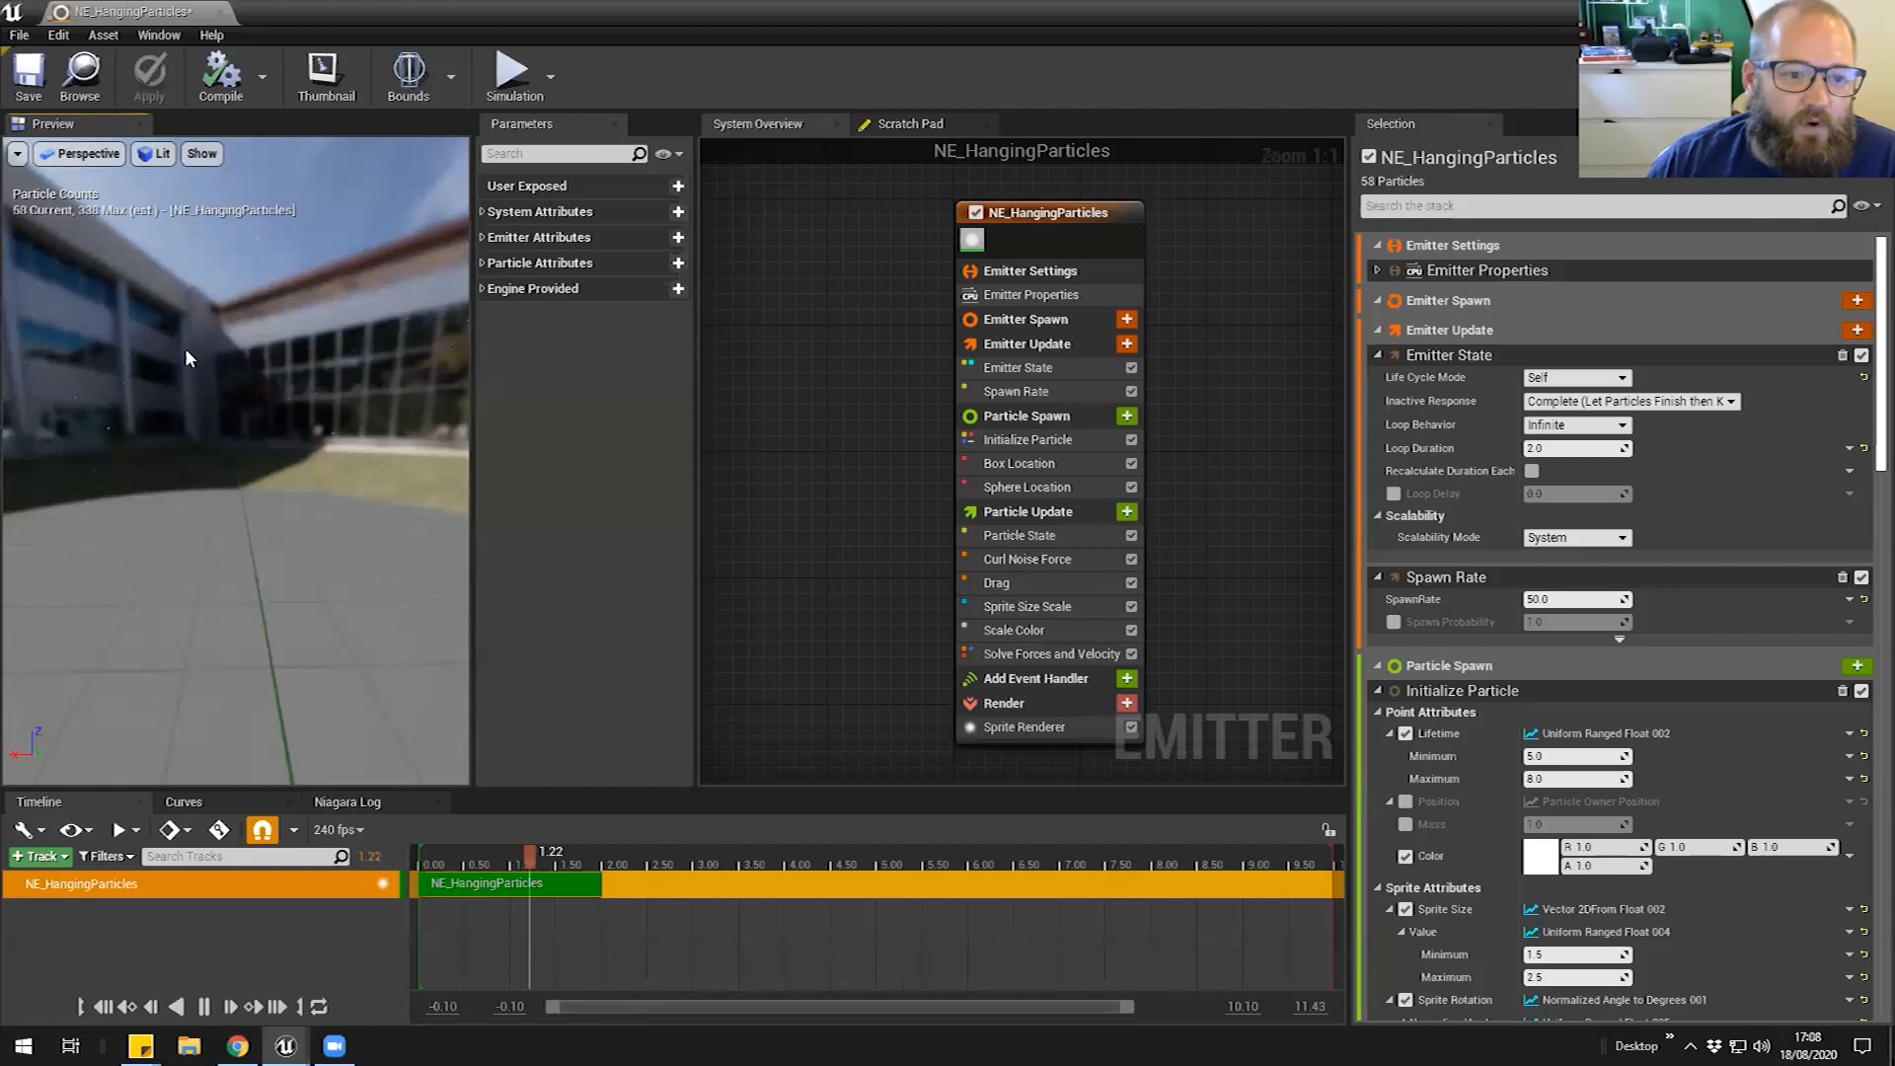
mouse_move(246, 457)
mouse_down()
mouse_move(202, 457)
mouse_move(266, 462)
mouse_up()
Open the preview scene settings and try Desert_Outer_HDR and DefaultTextureCube as the environment cube map
click(175, 37)
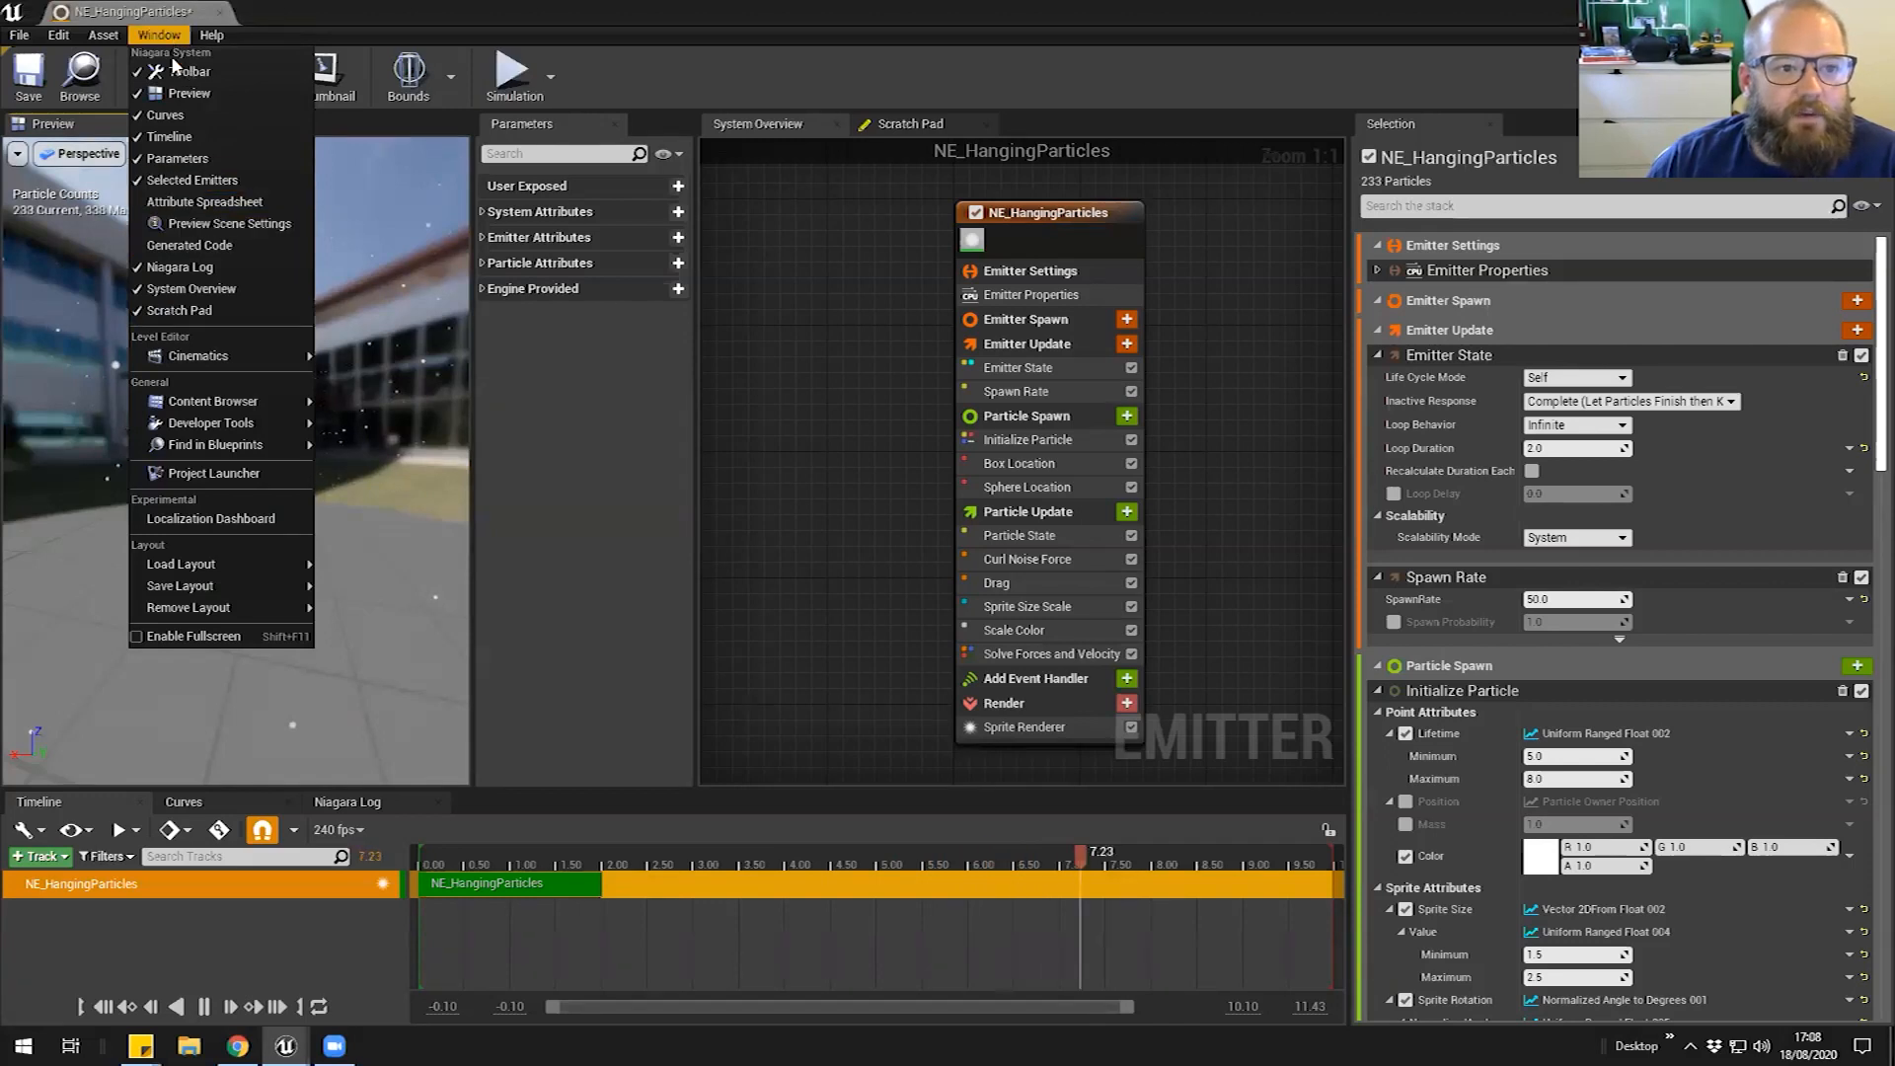
click(222, 223)
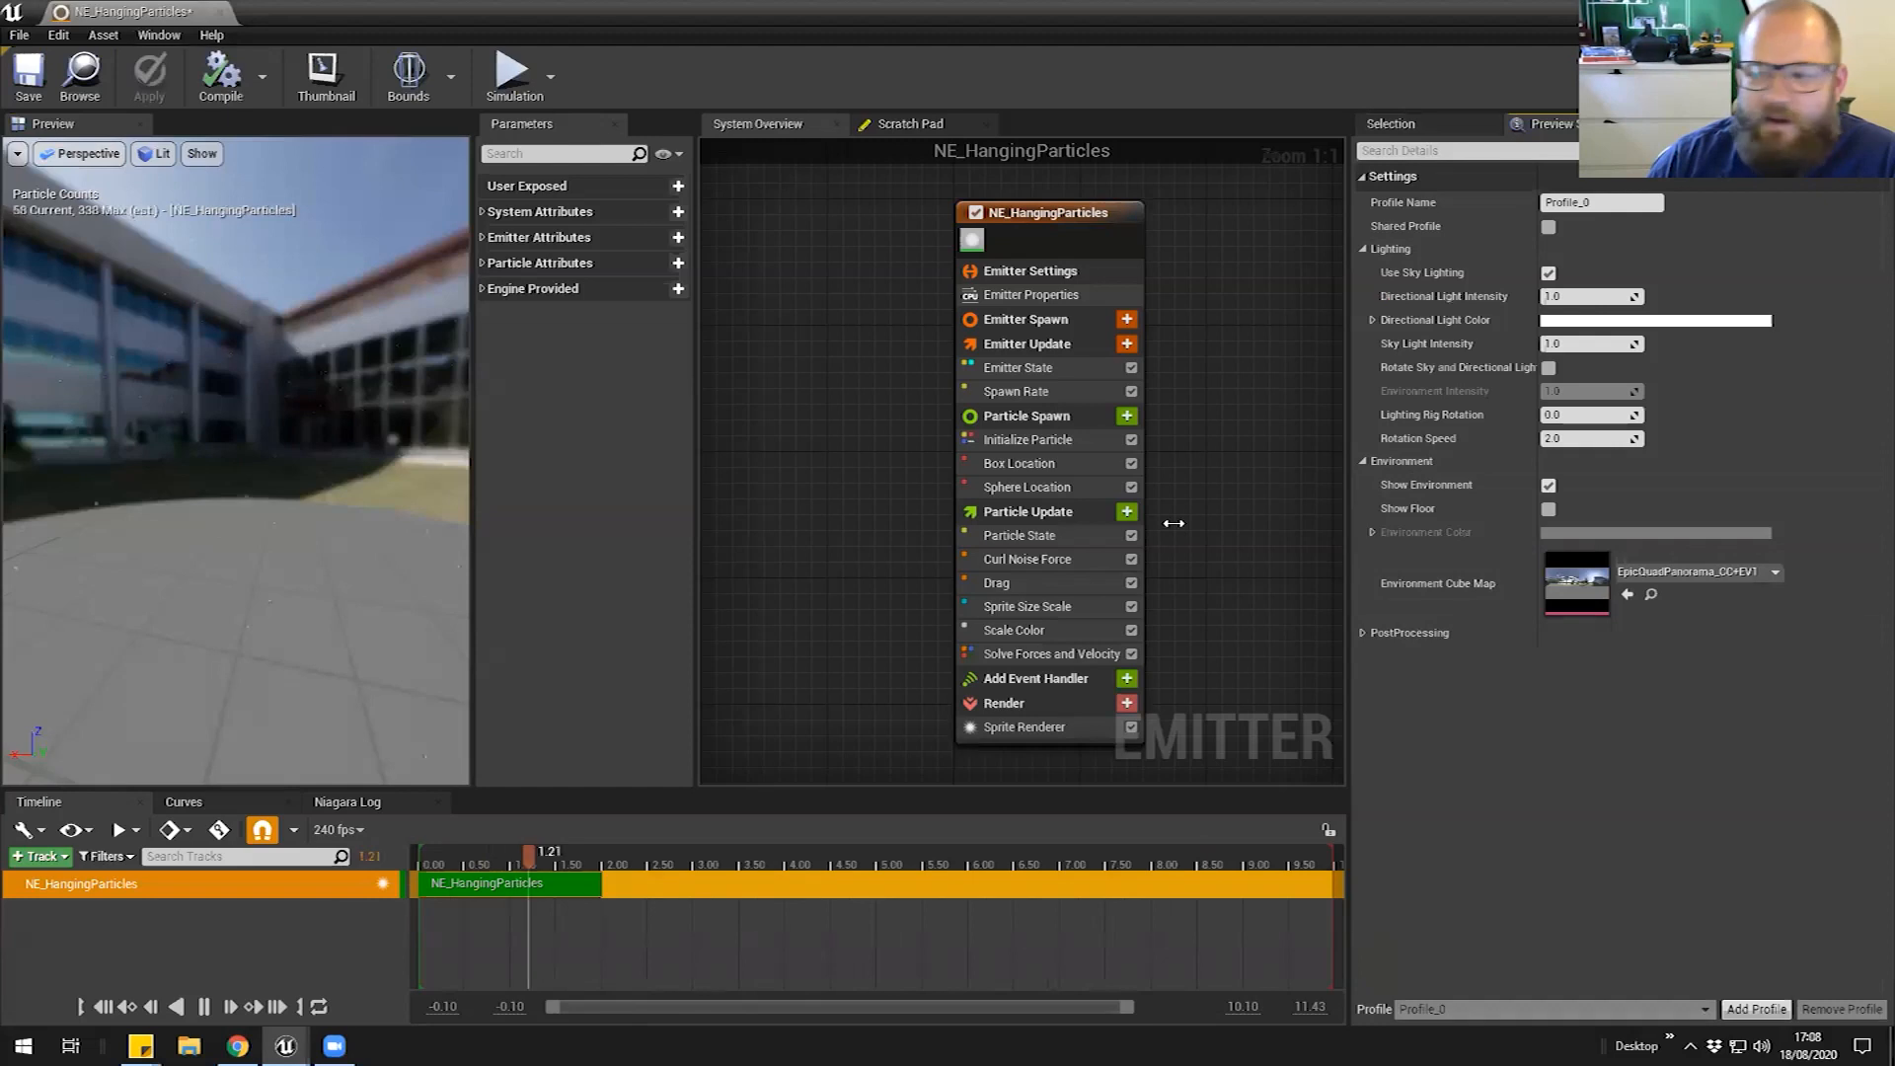
click(1738, 572)
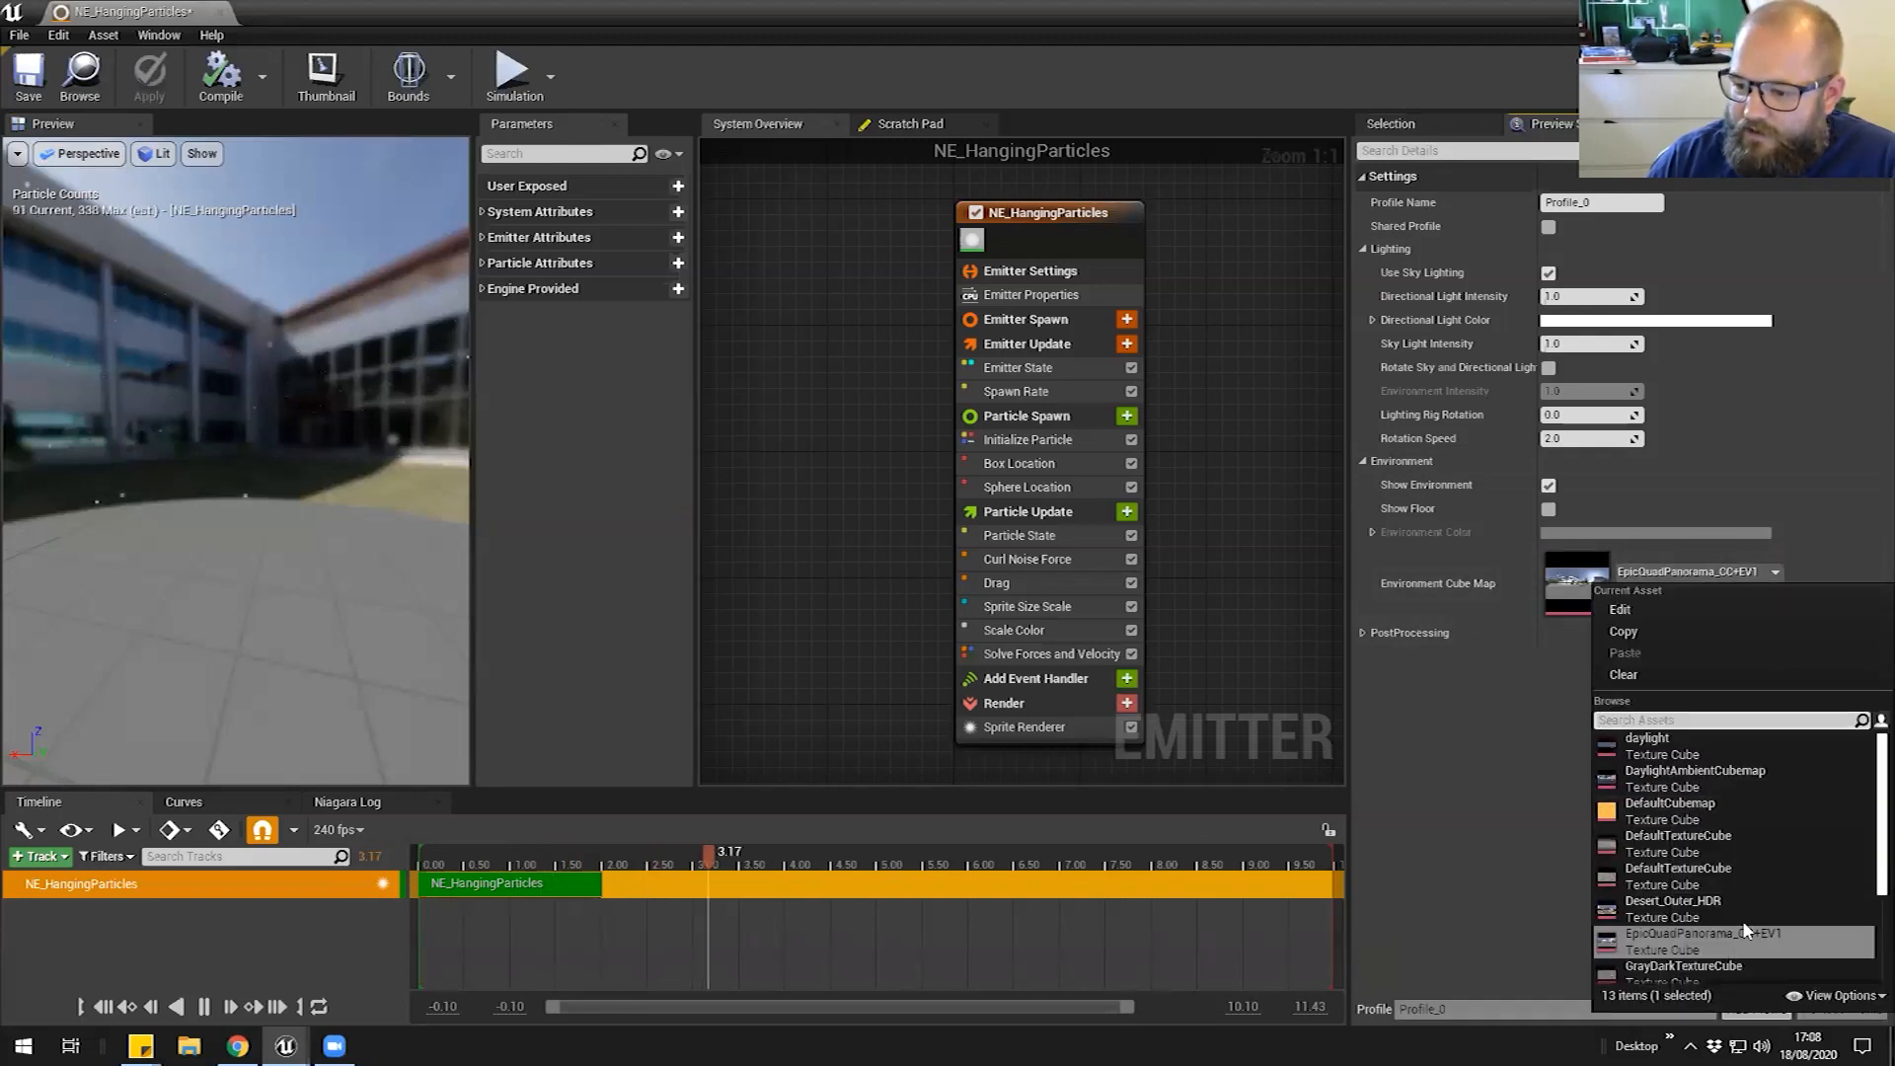
click(1688, 908)
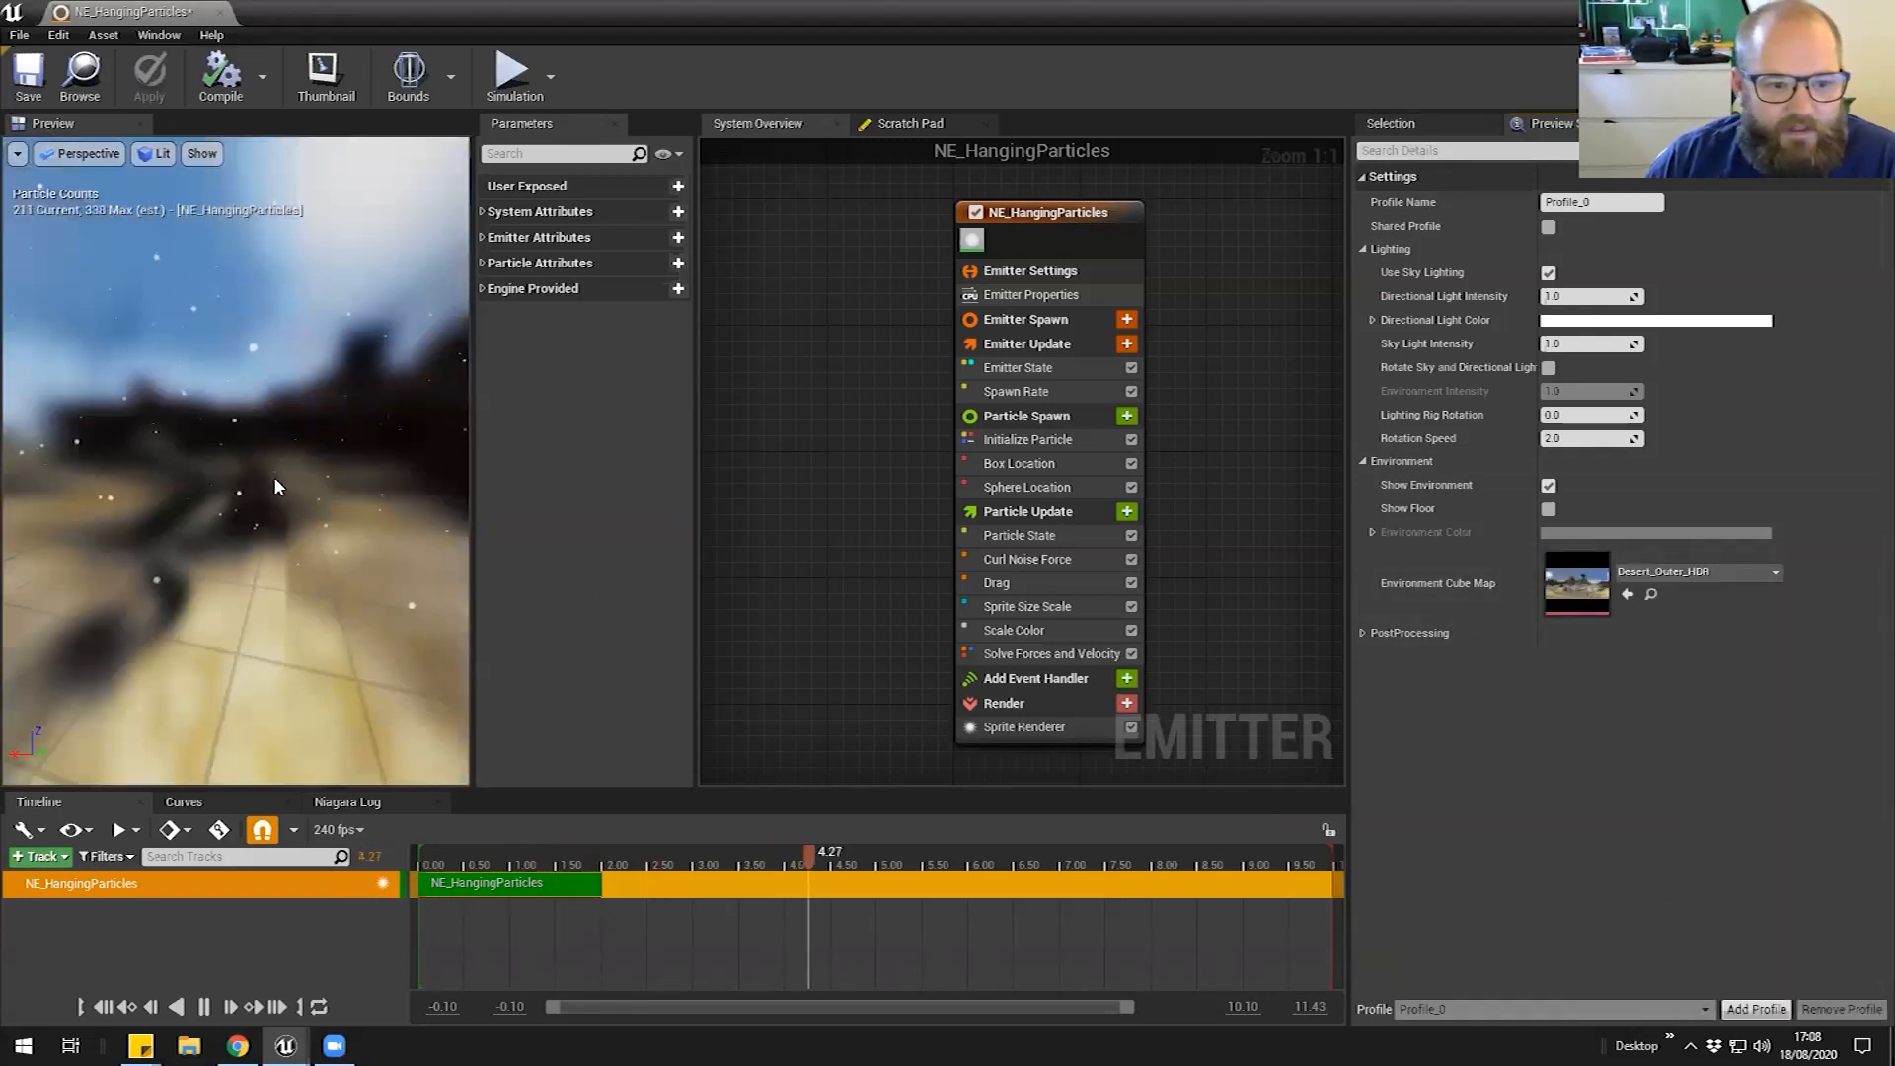
click(1688, 574)
click(1697, 841)
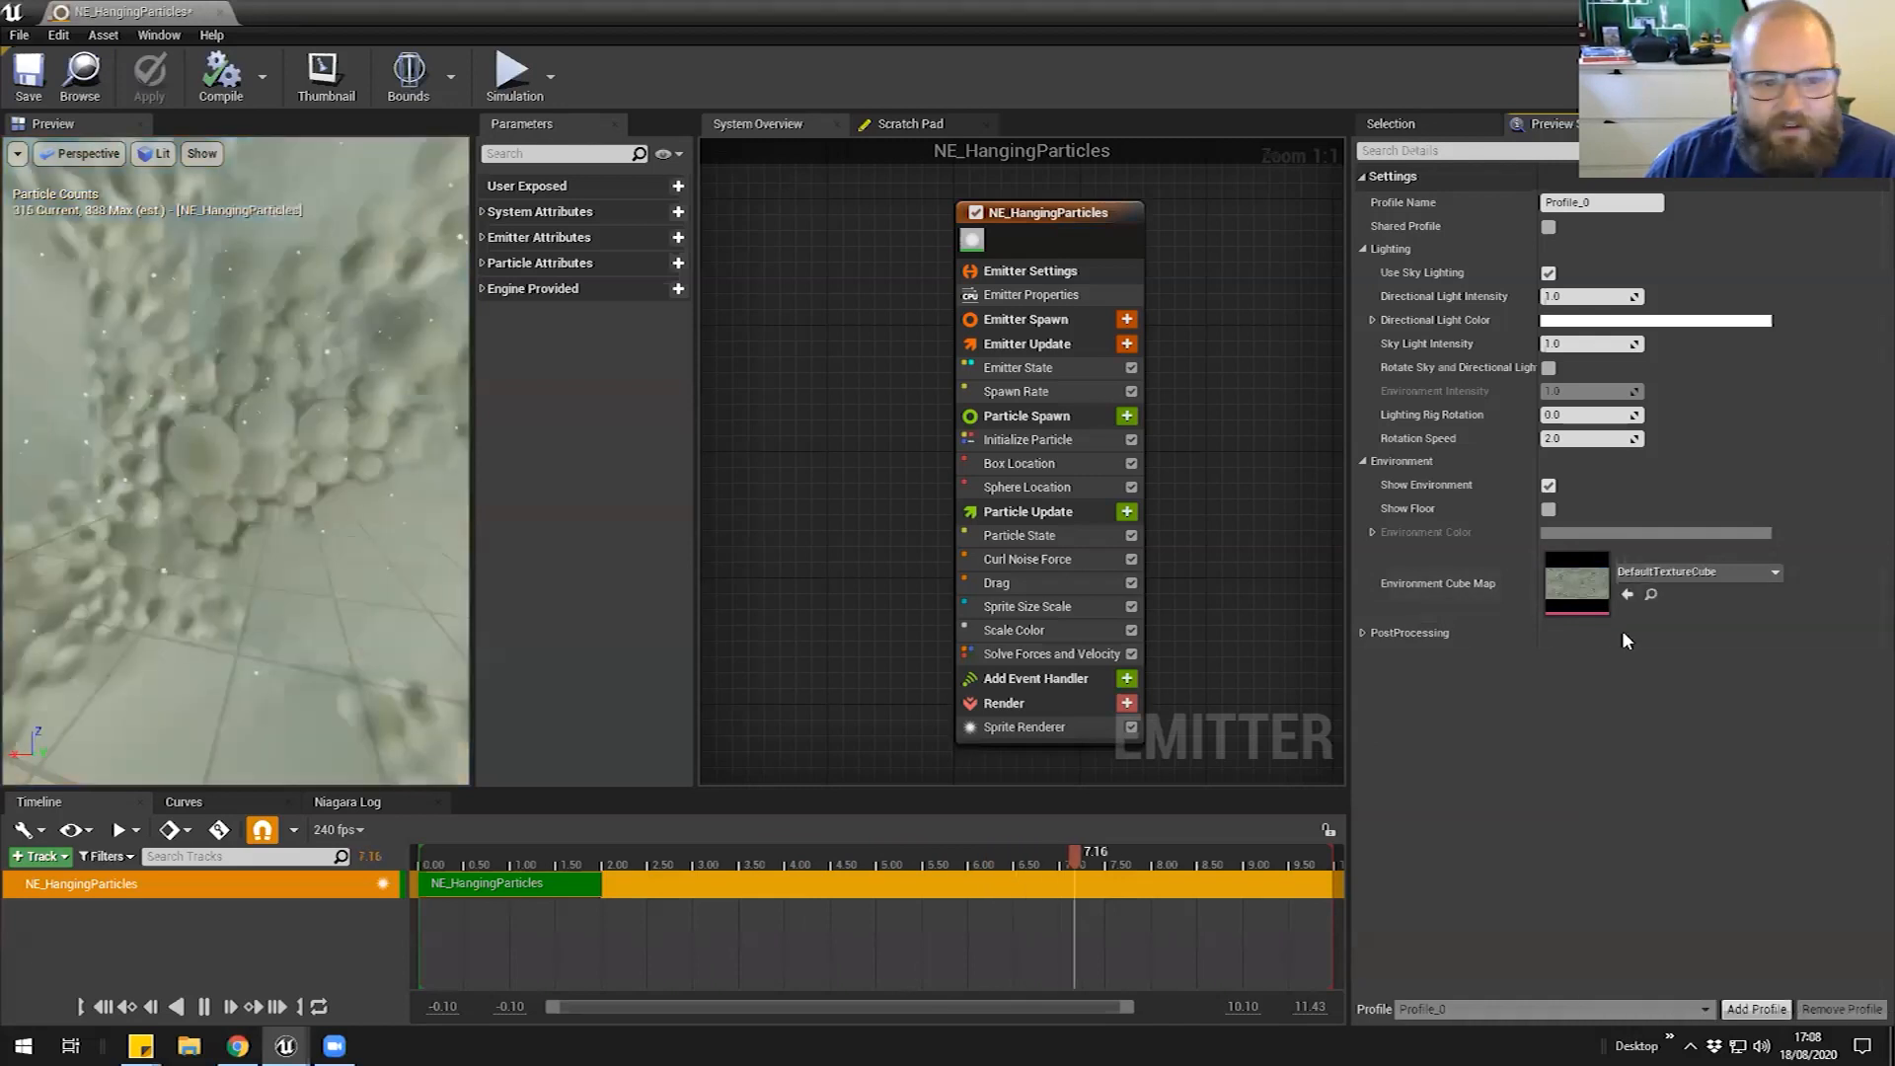
Set the preview's environment cube map to SunsetAmbientCubemap and turn off Show Environment
click(1678, 572)
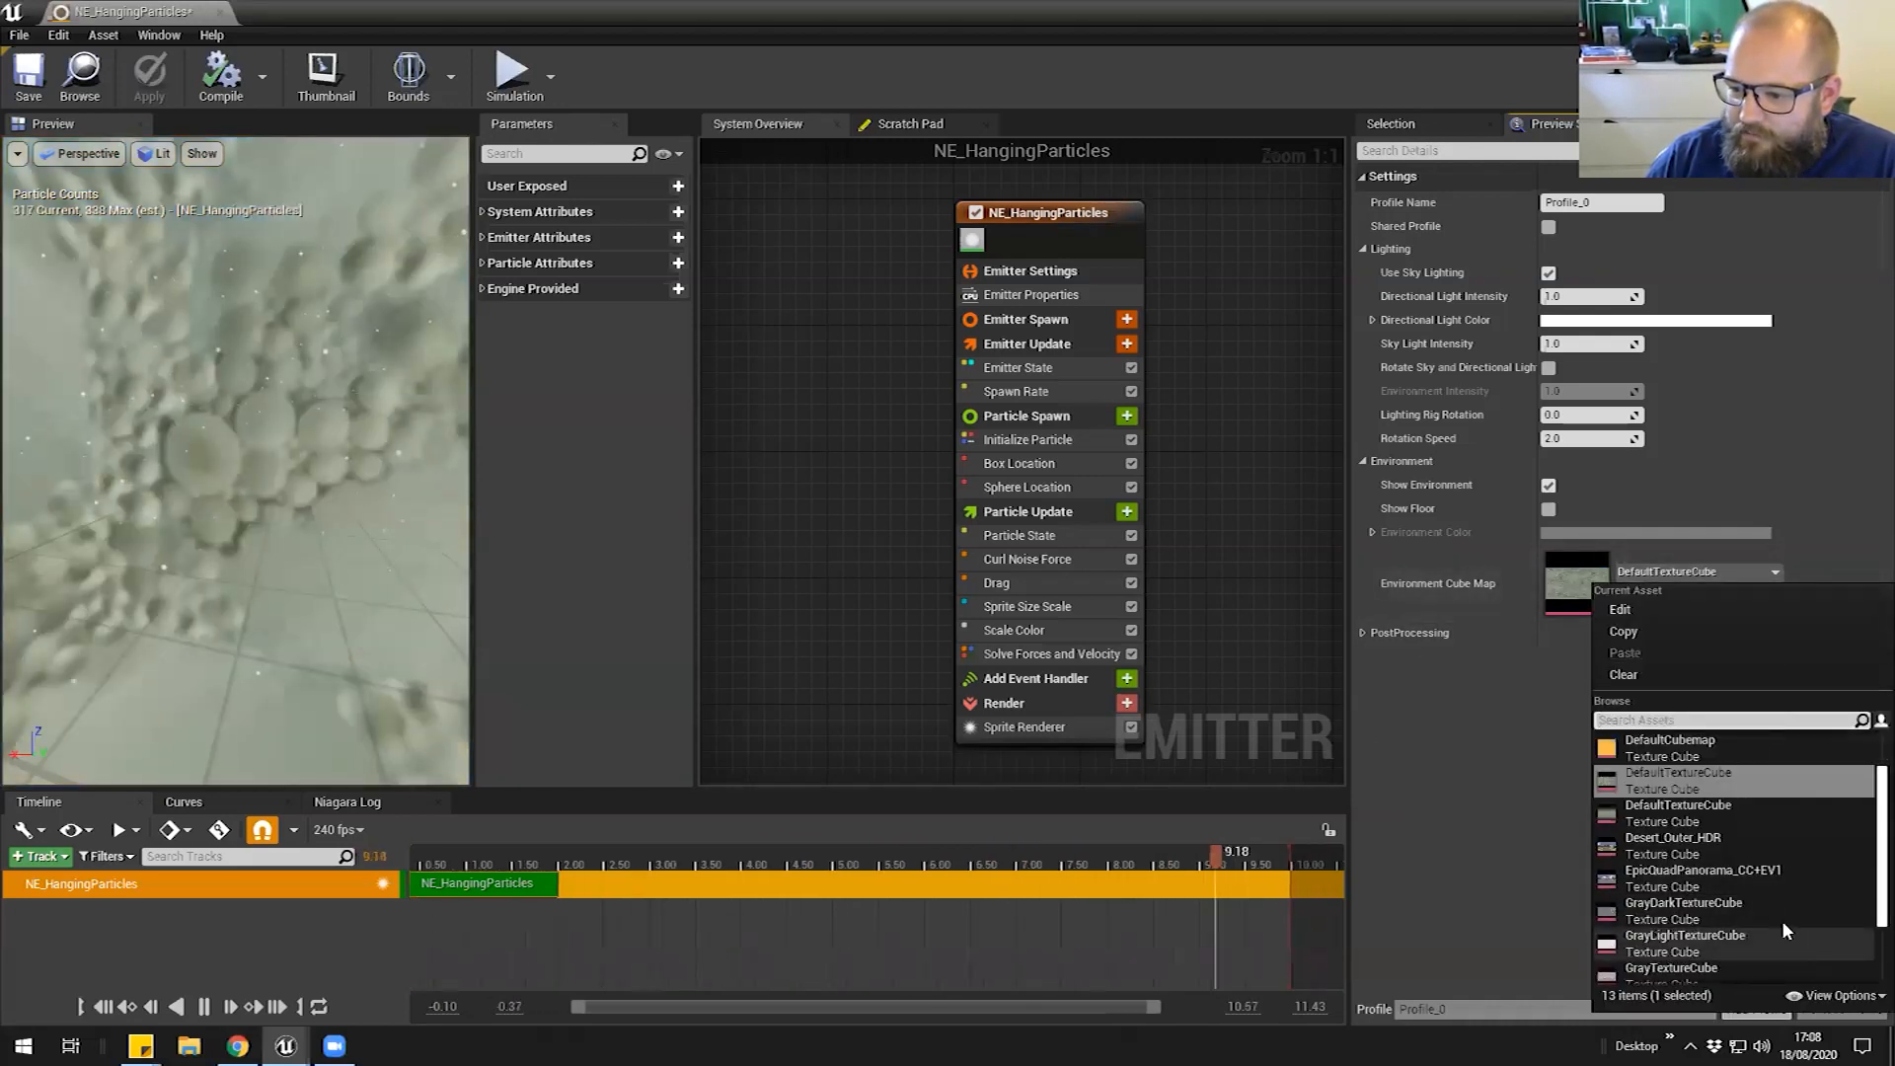
scroll(1780, 920, down, 3)
click(1666, 920)
drag(260, 496, 301, 513)
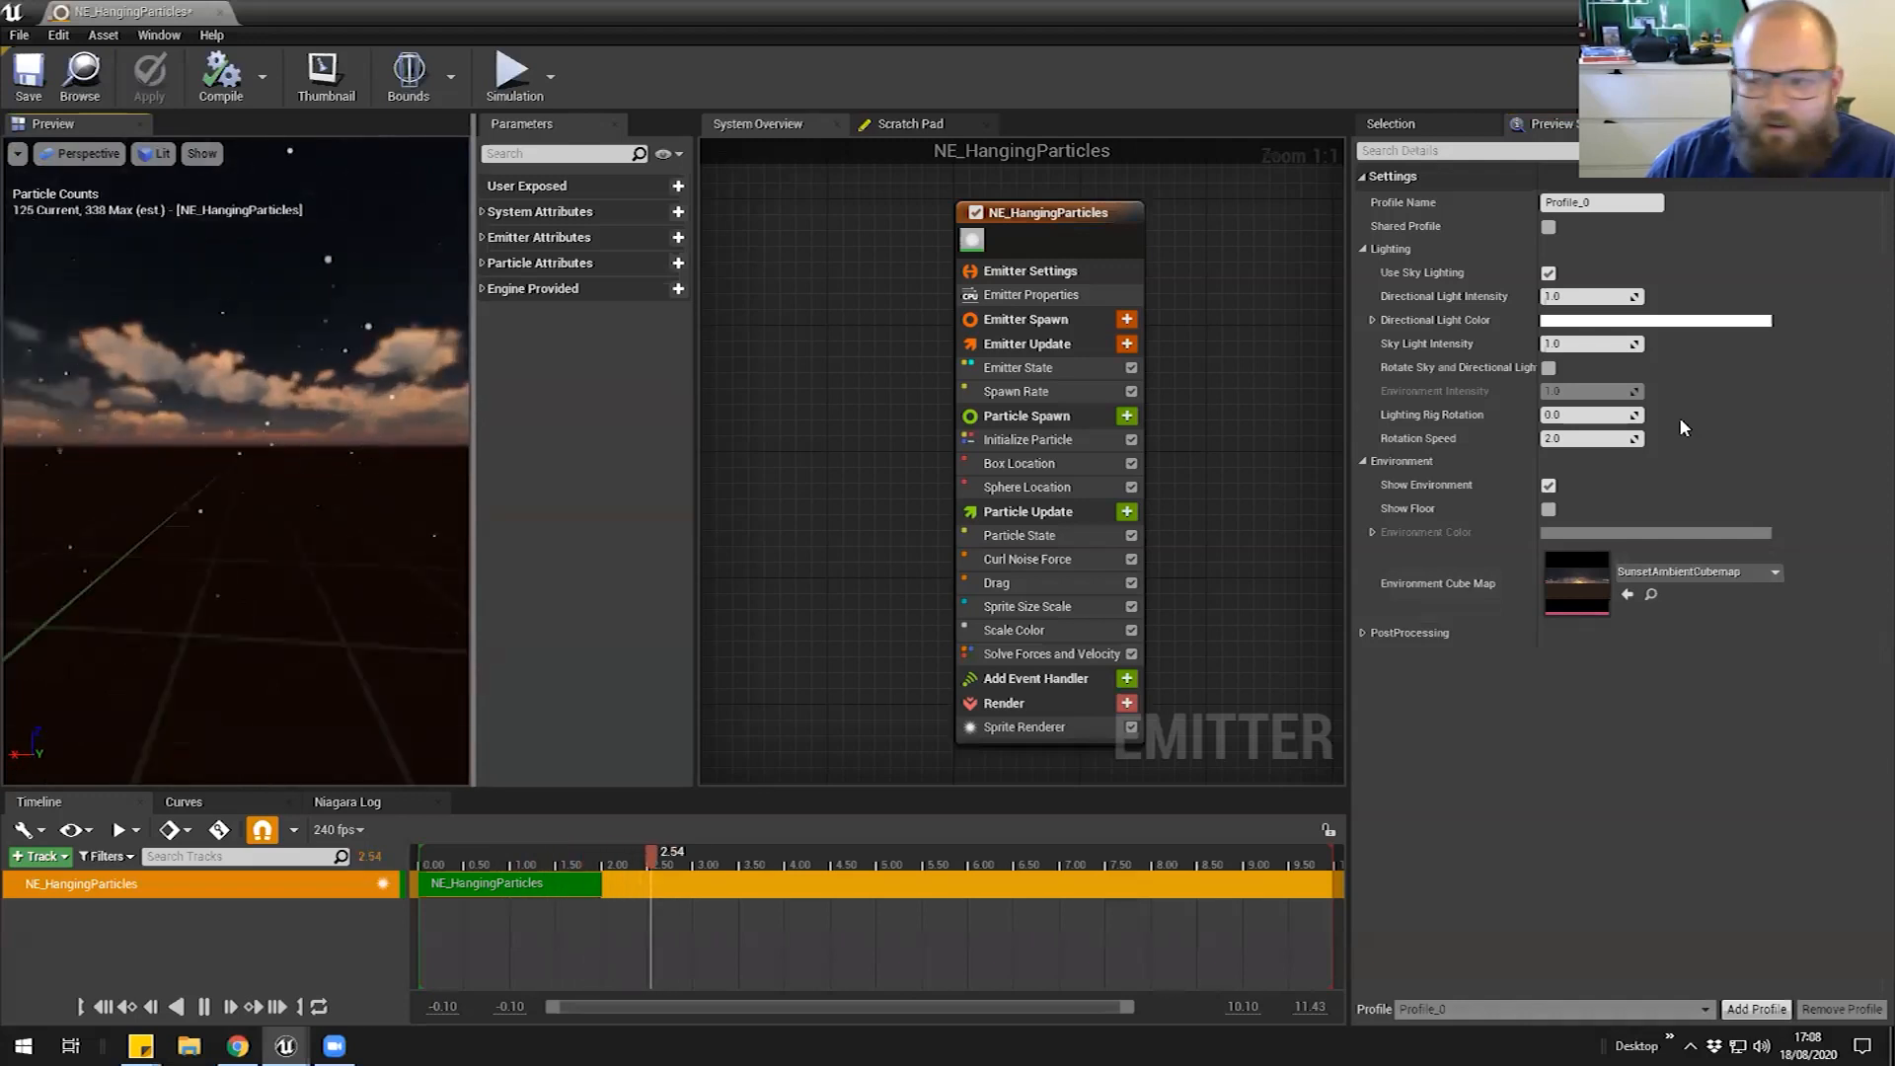
click(1547, 487)
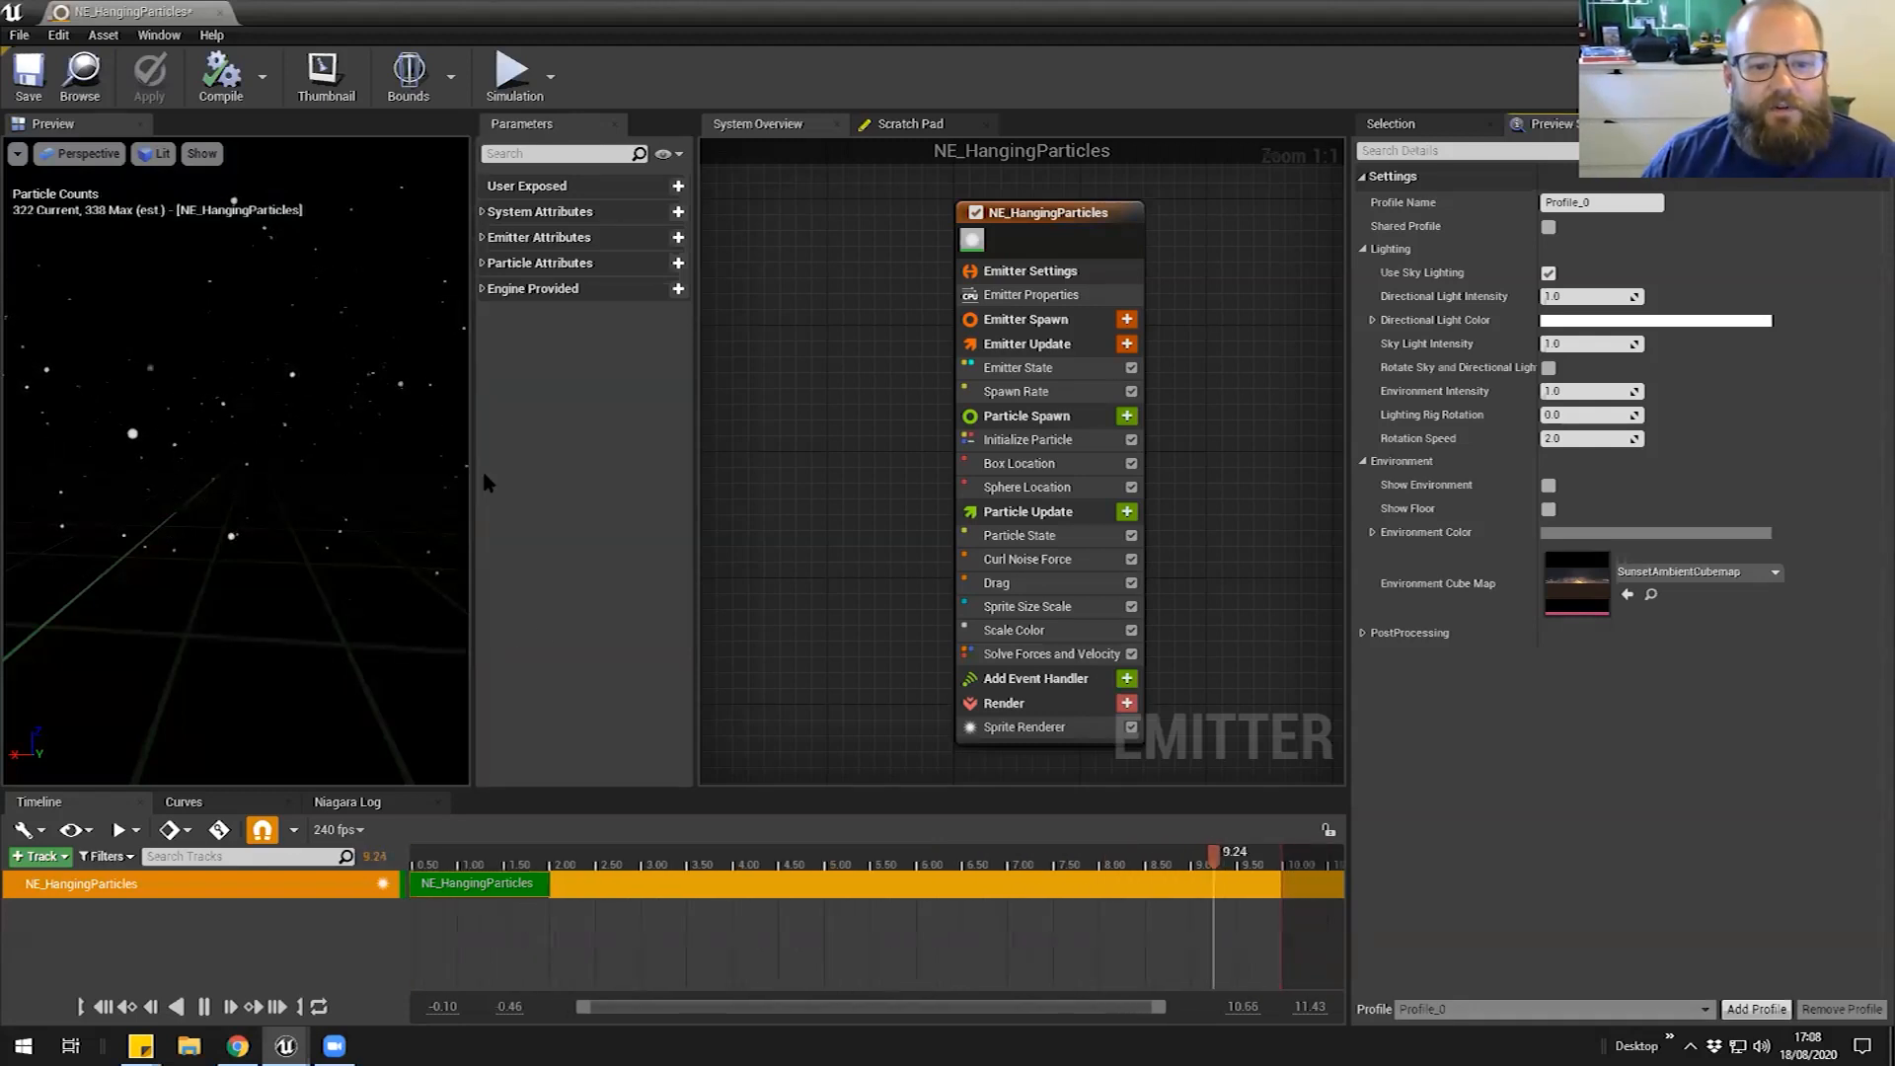
Widen the preview area and switch from the preview scene settings back to the emitter's selection details
drag(475, 466, 499, 466)
mouse_move(68, 520)
mouse_down()
mouse_move(98, 454)
mouse_move(68, 520)
mouse_up()
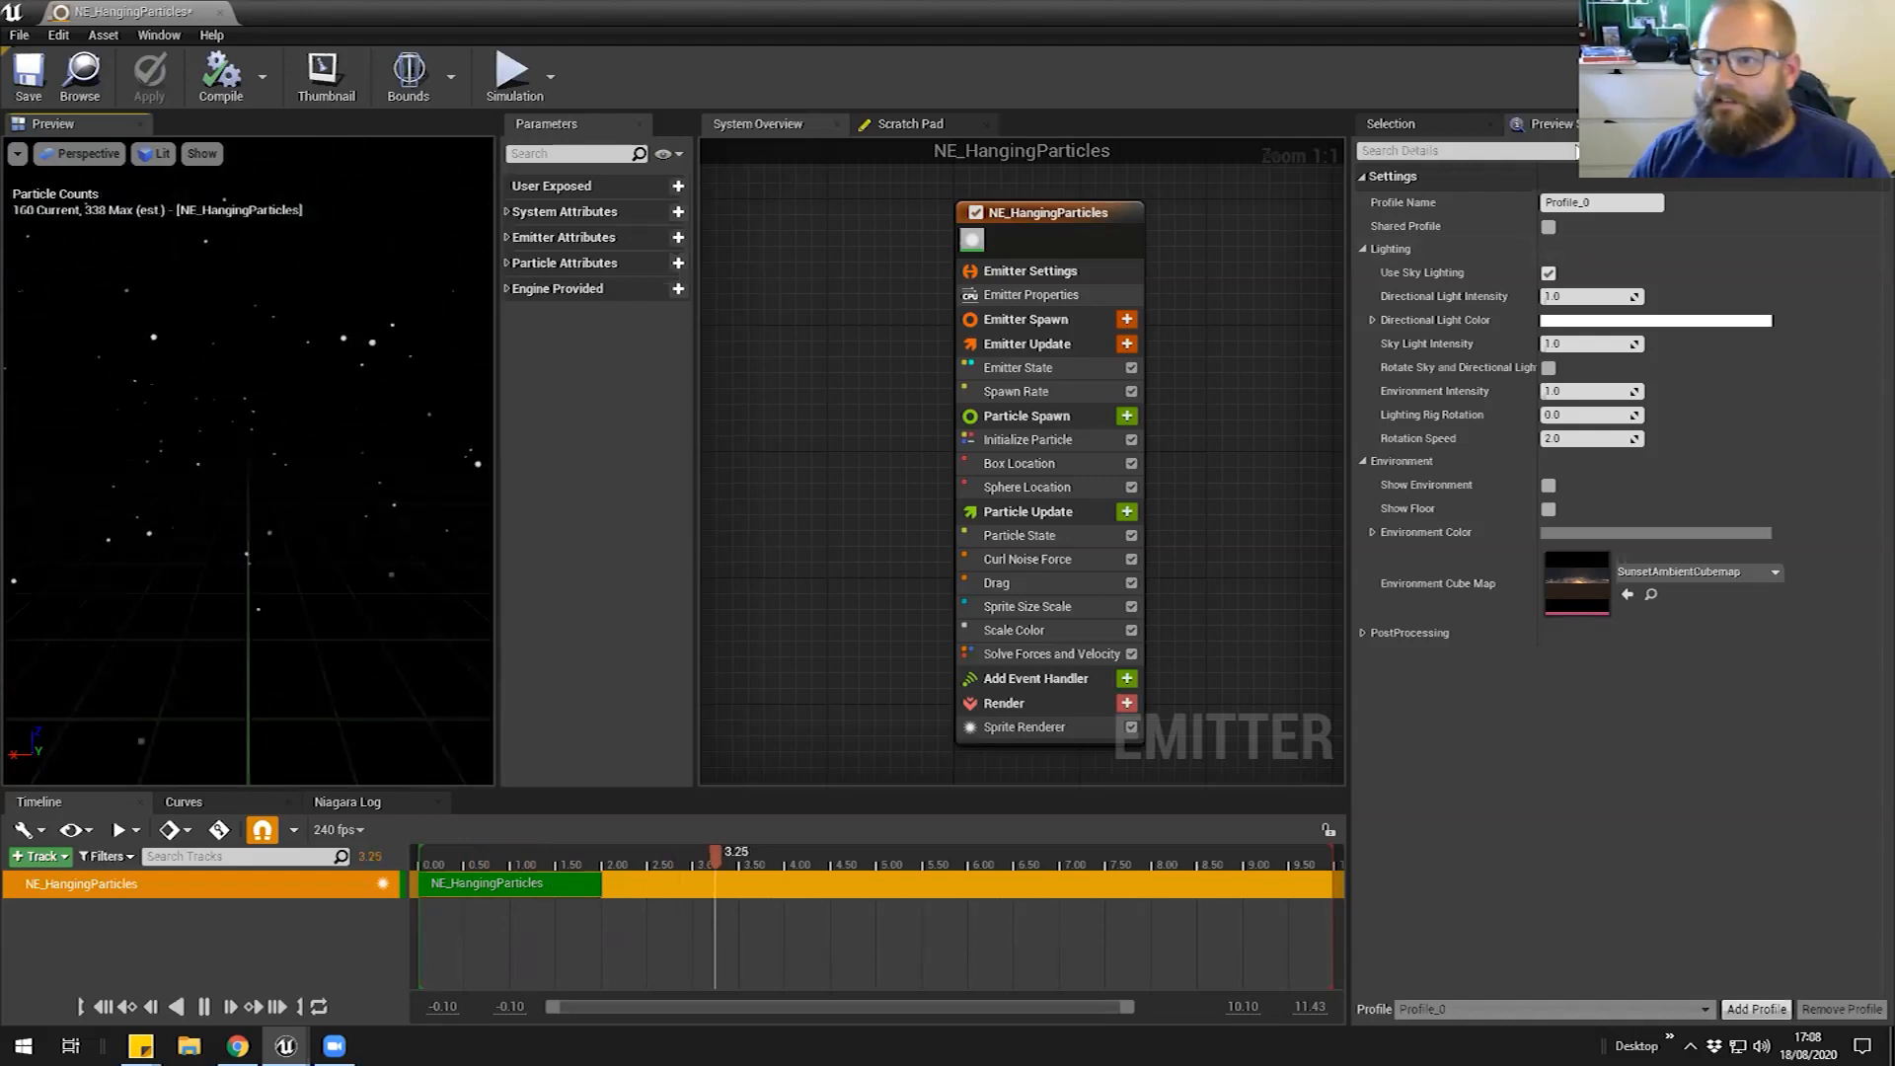
click(1394, 124)
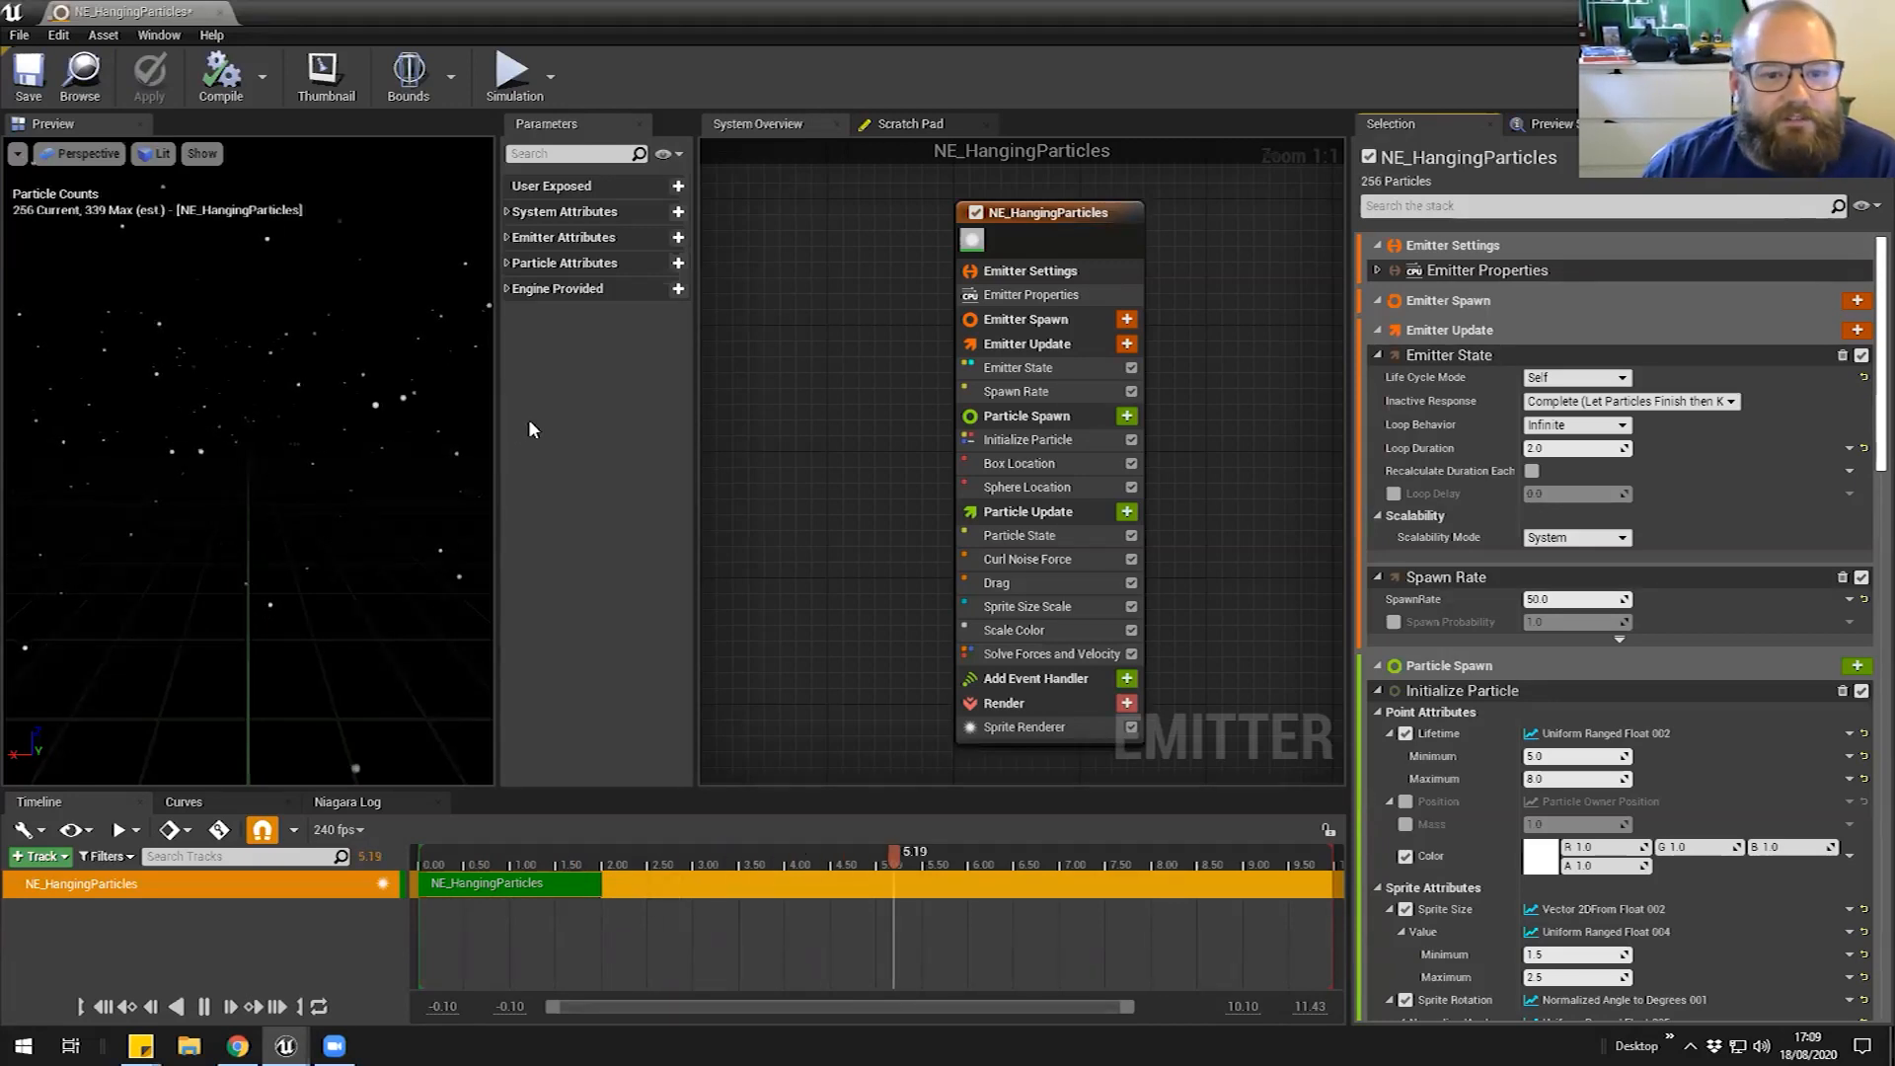
Narrow the preview area, then expand the Particle Attributes parameters to view them and collapse them again
drag(498, 415, 469, 415)
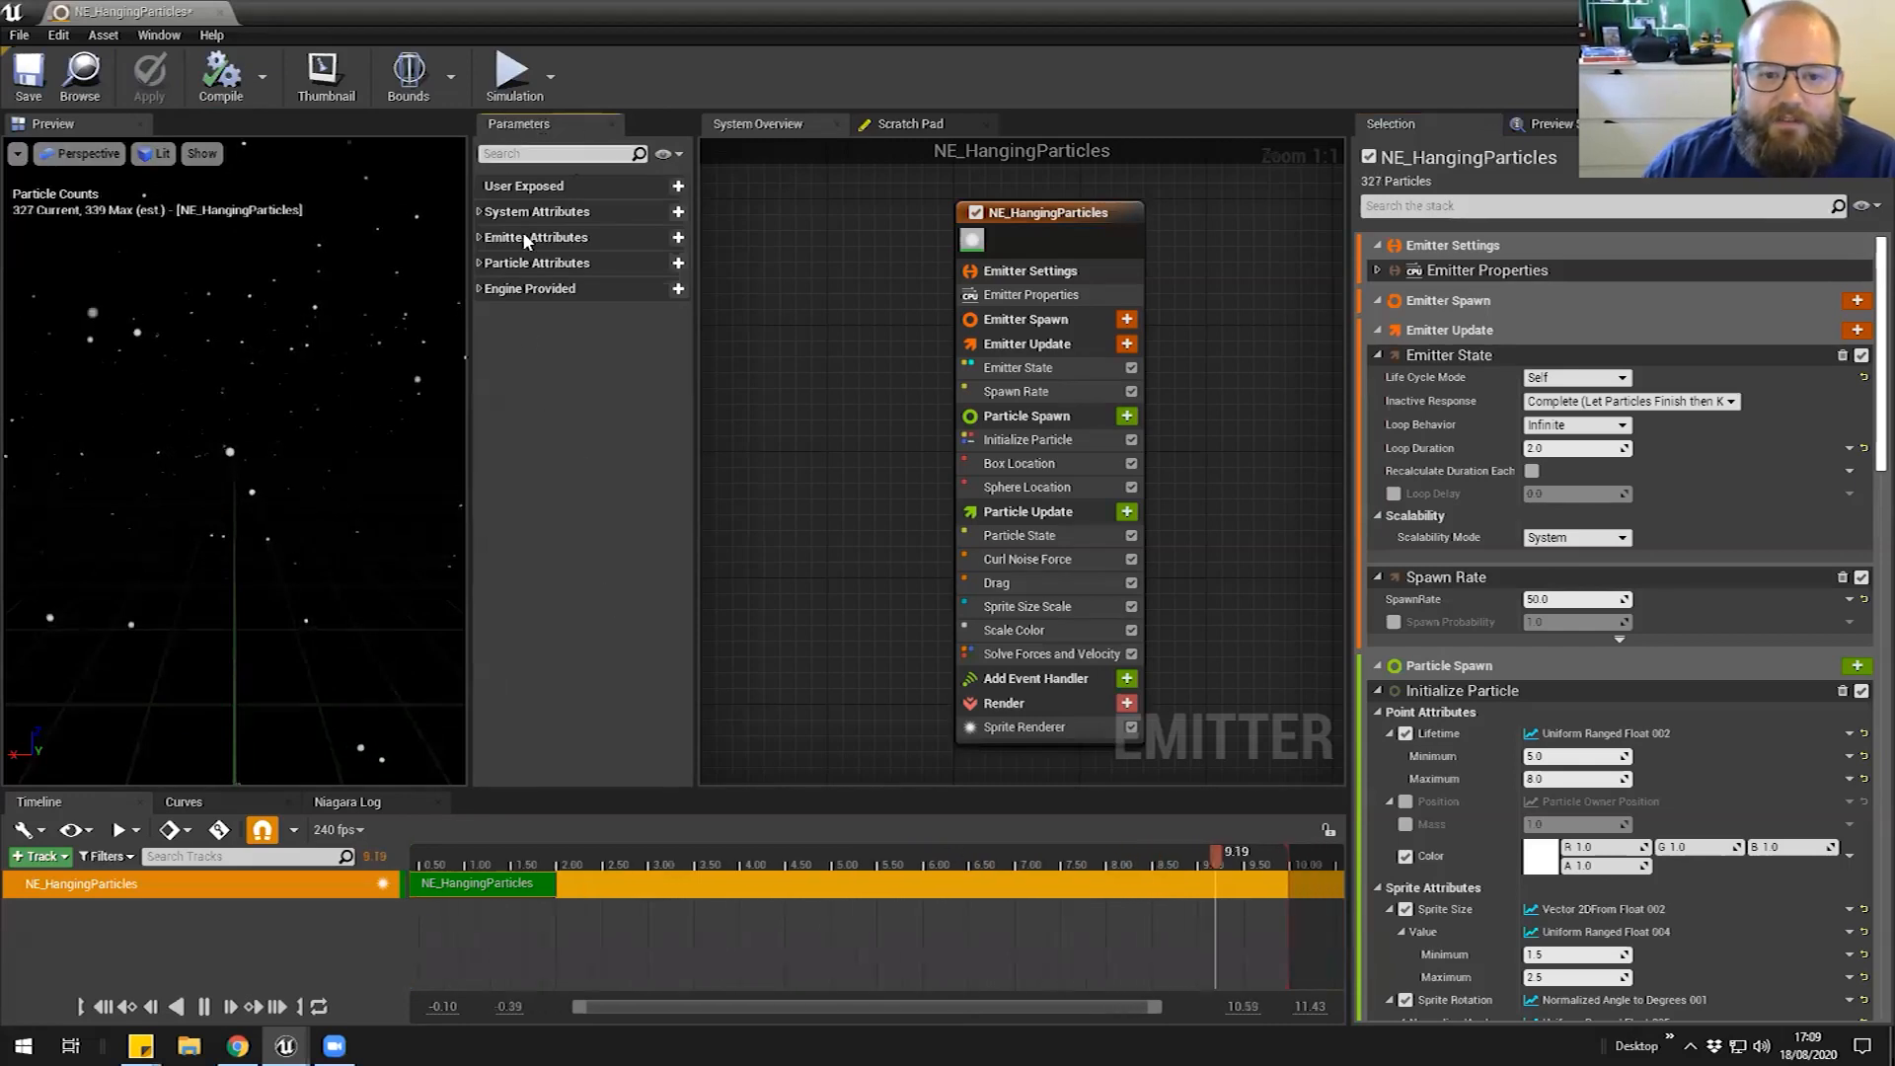
click(479, 264)
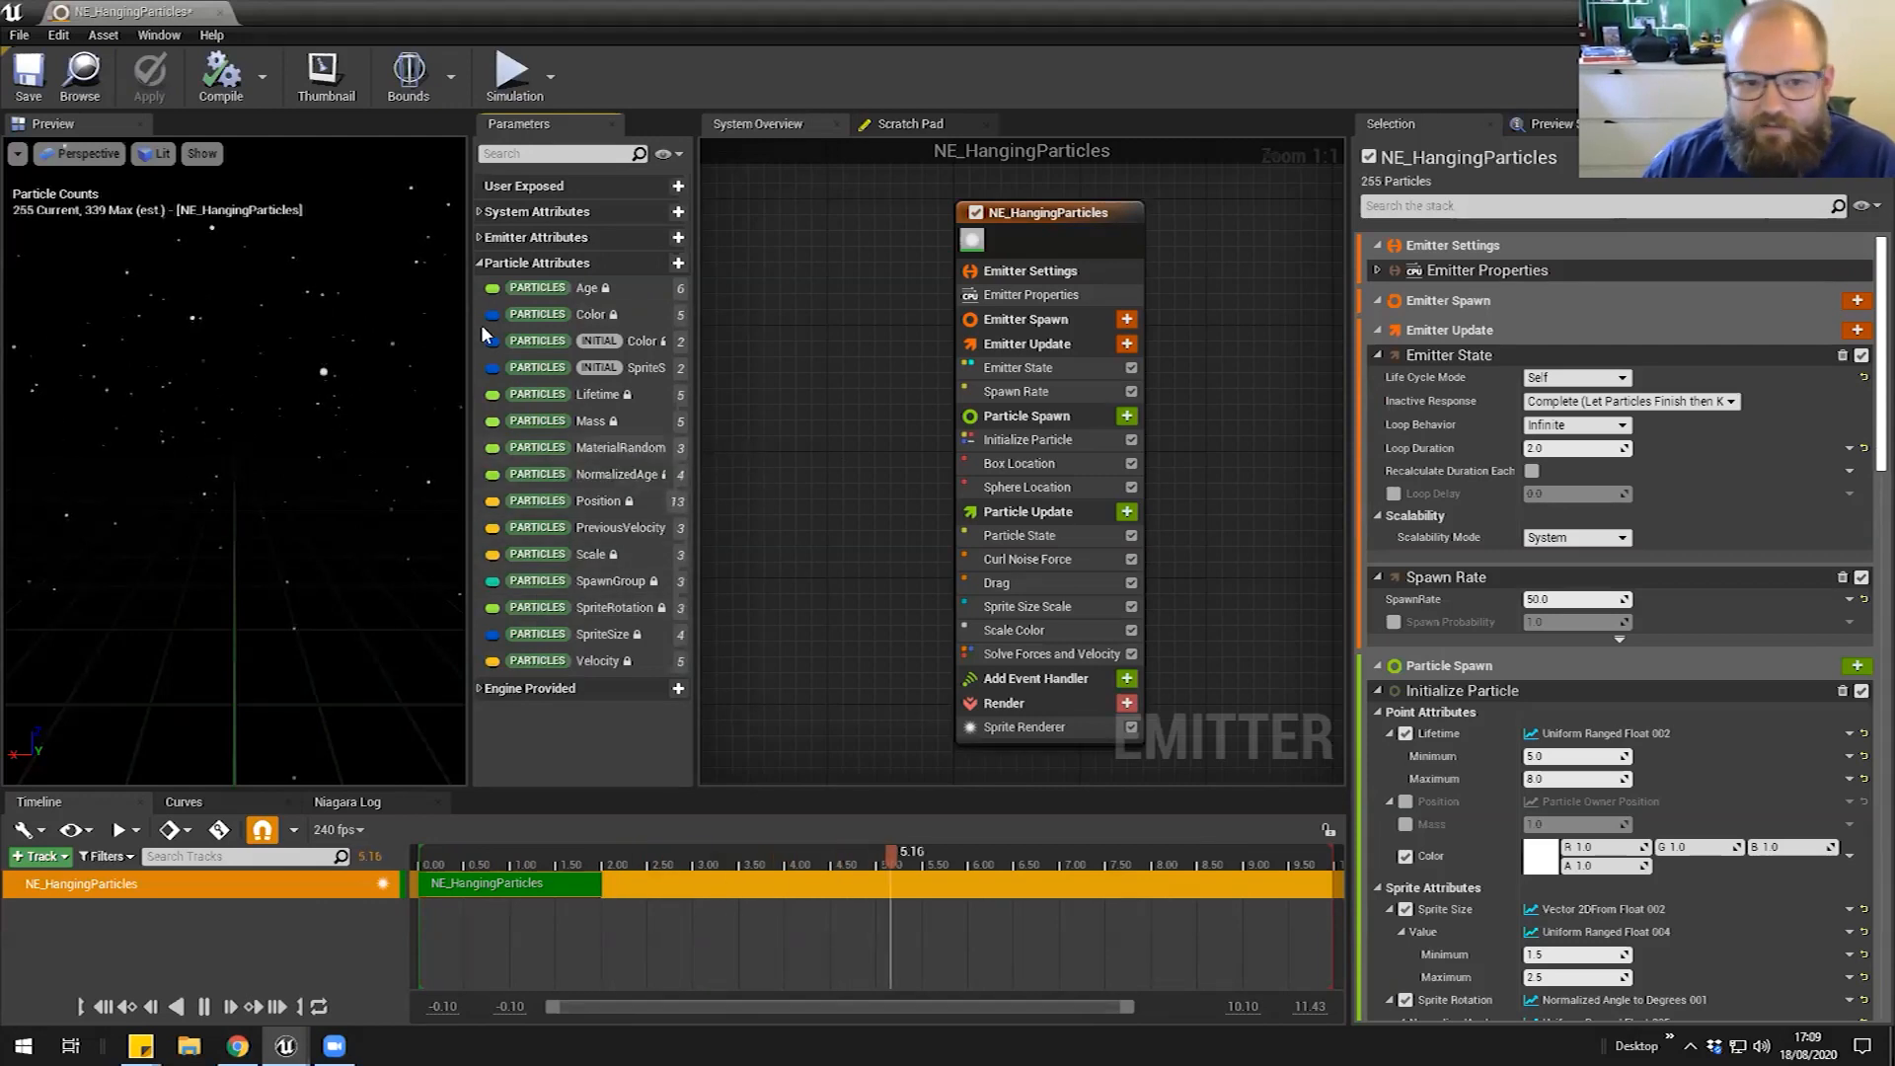
click(480, 264)
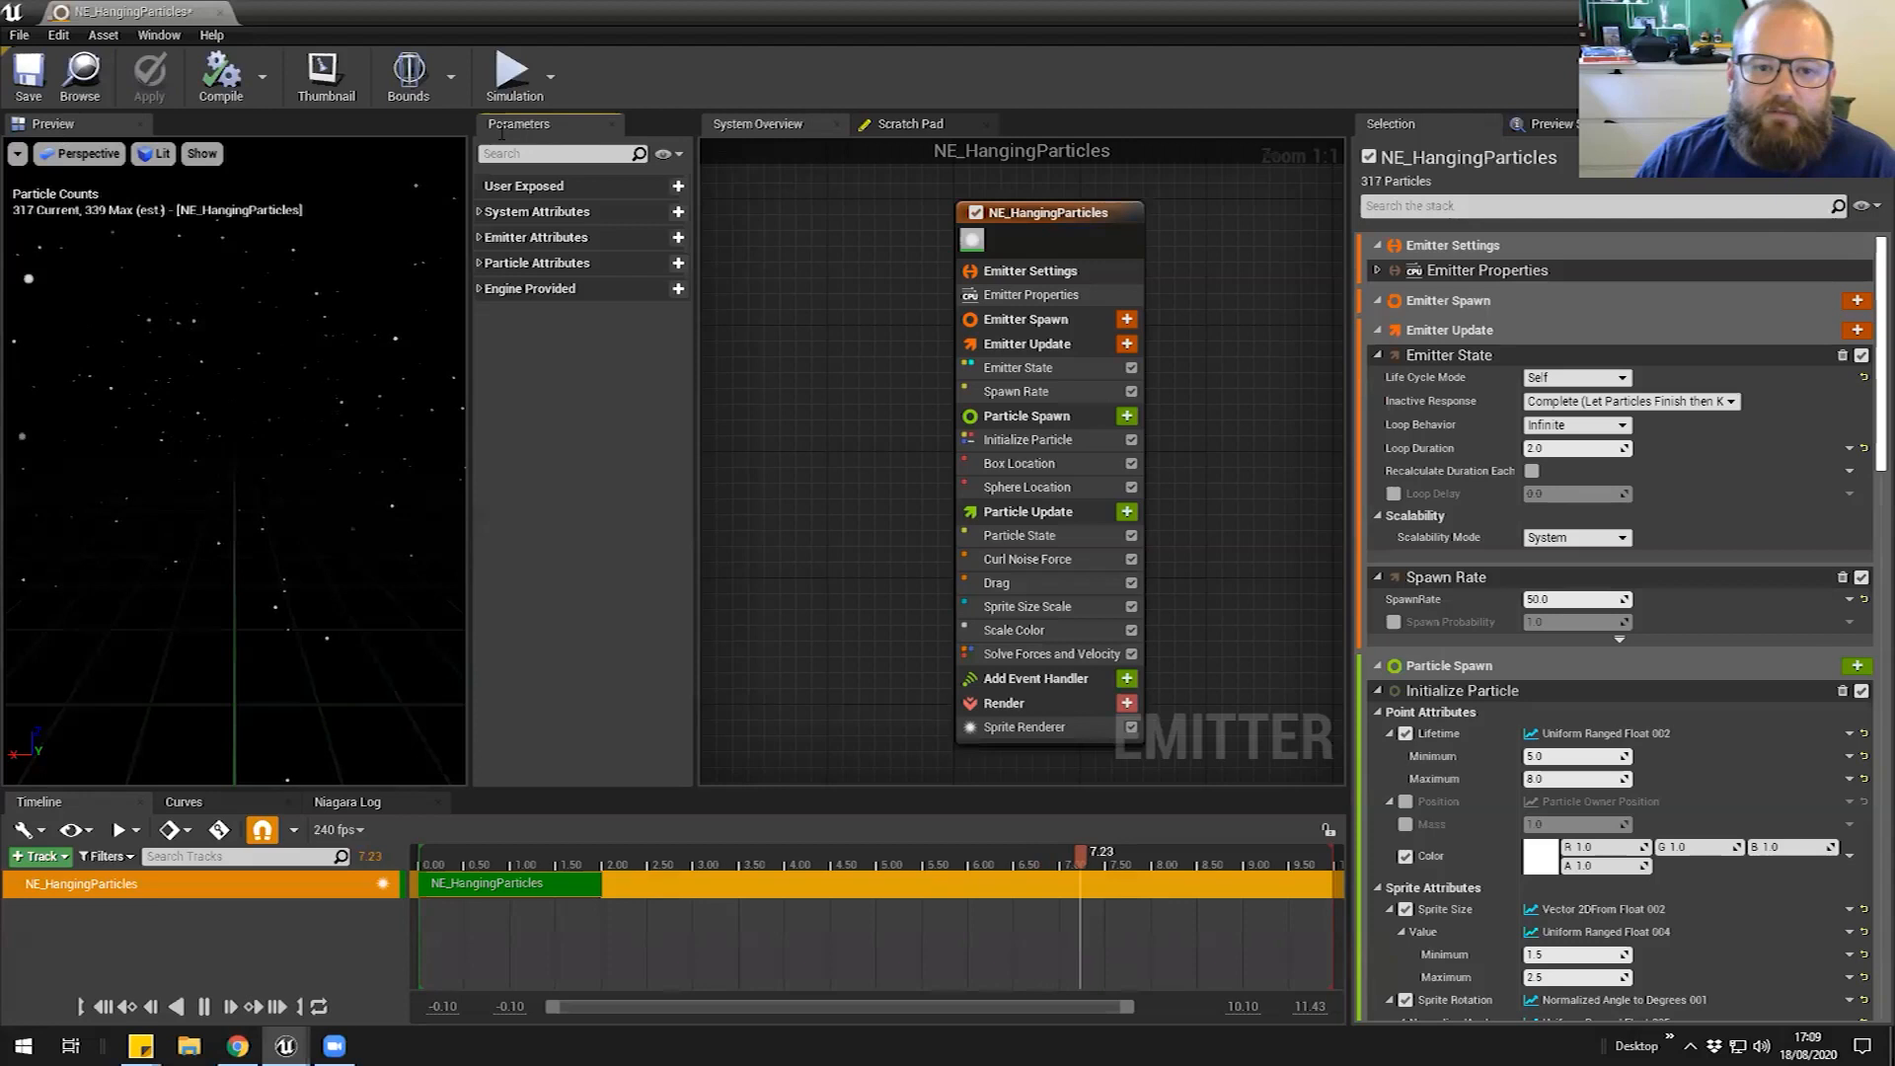
Deselect the NE_HangingParticles emitter node and select it again to show its full stack of settings
click(1113, 221)
click(821, 278)
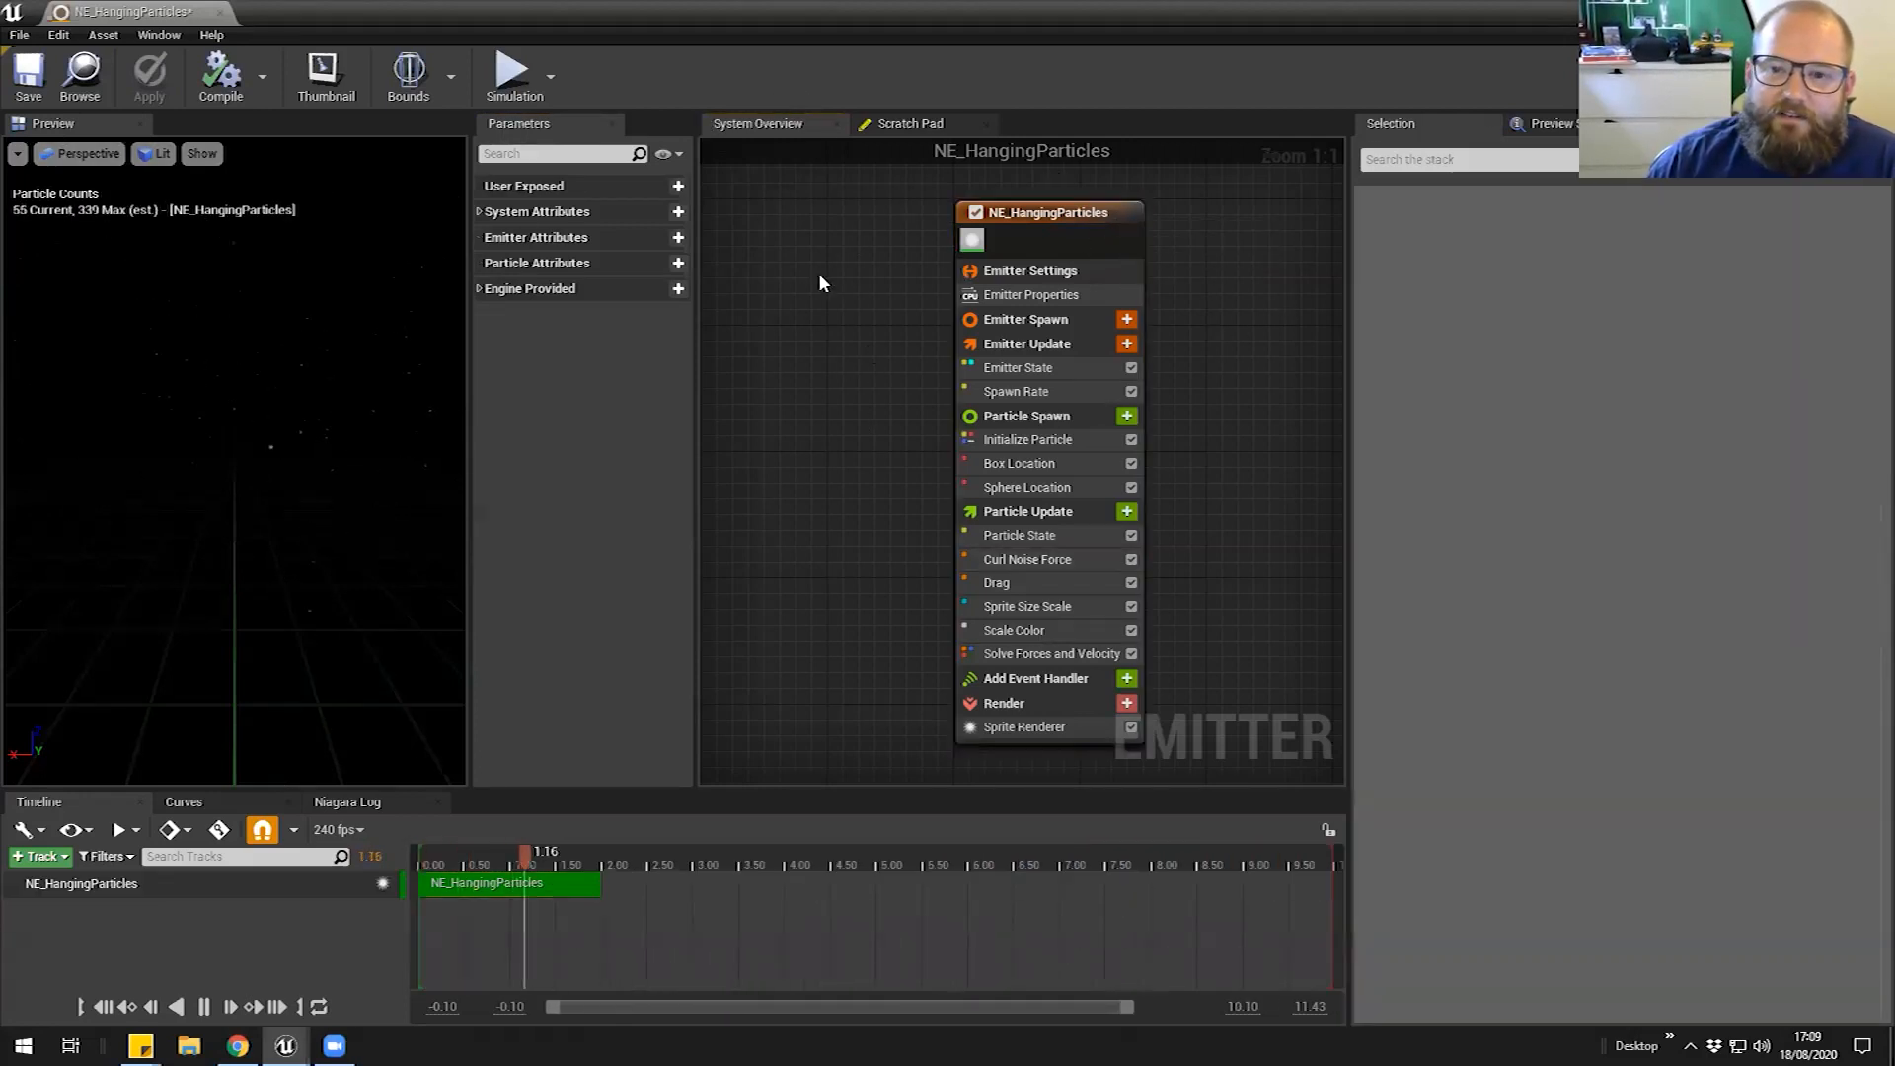
click(1093, 231)
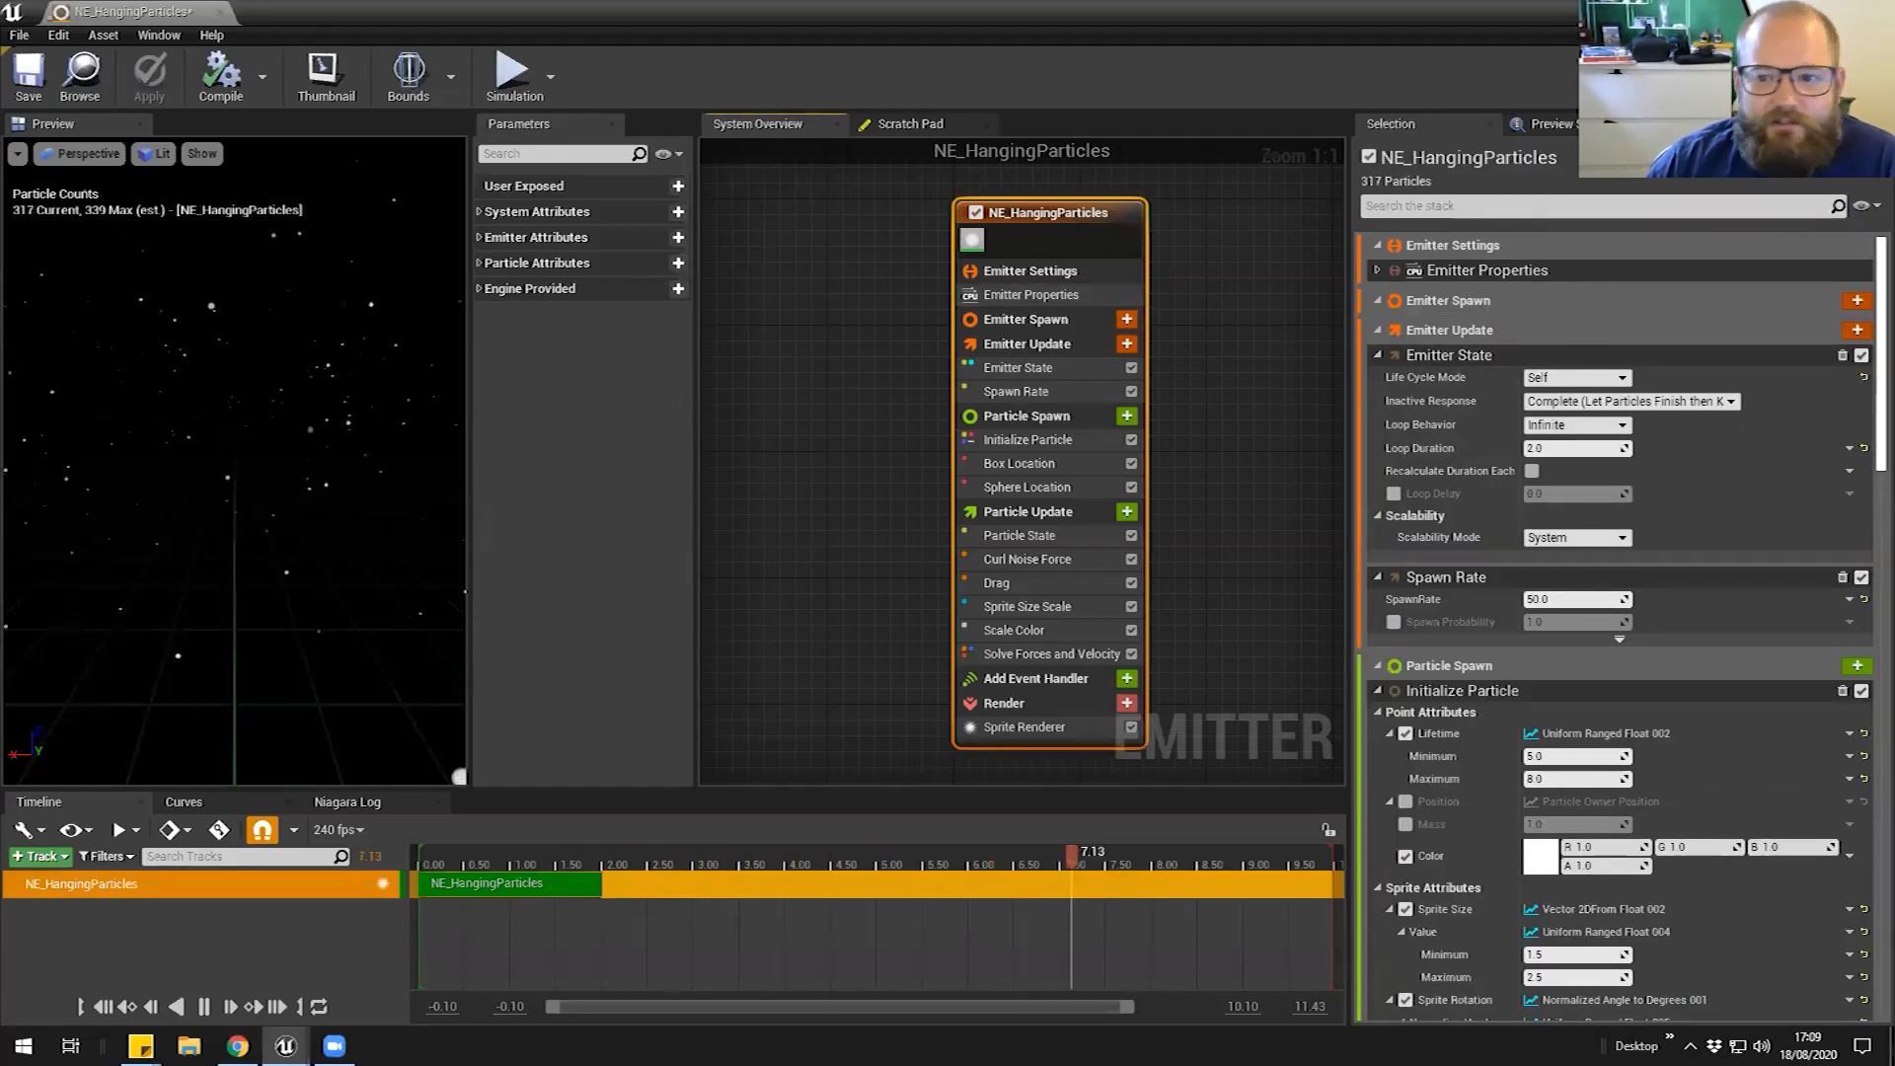
View the settings of Emitter Properties, Emitter State and Spawn Rate one after another
click(1120, 298)
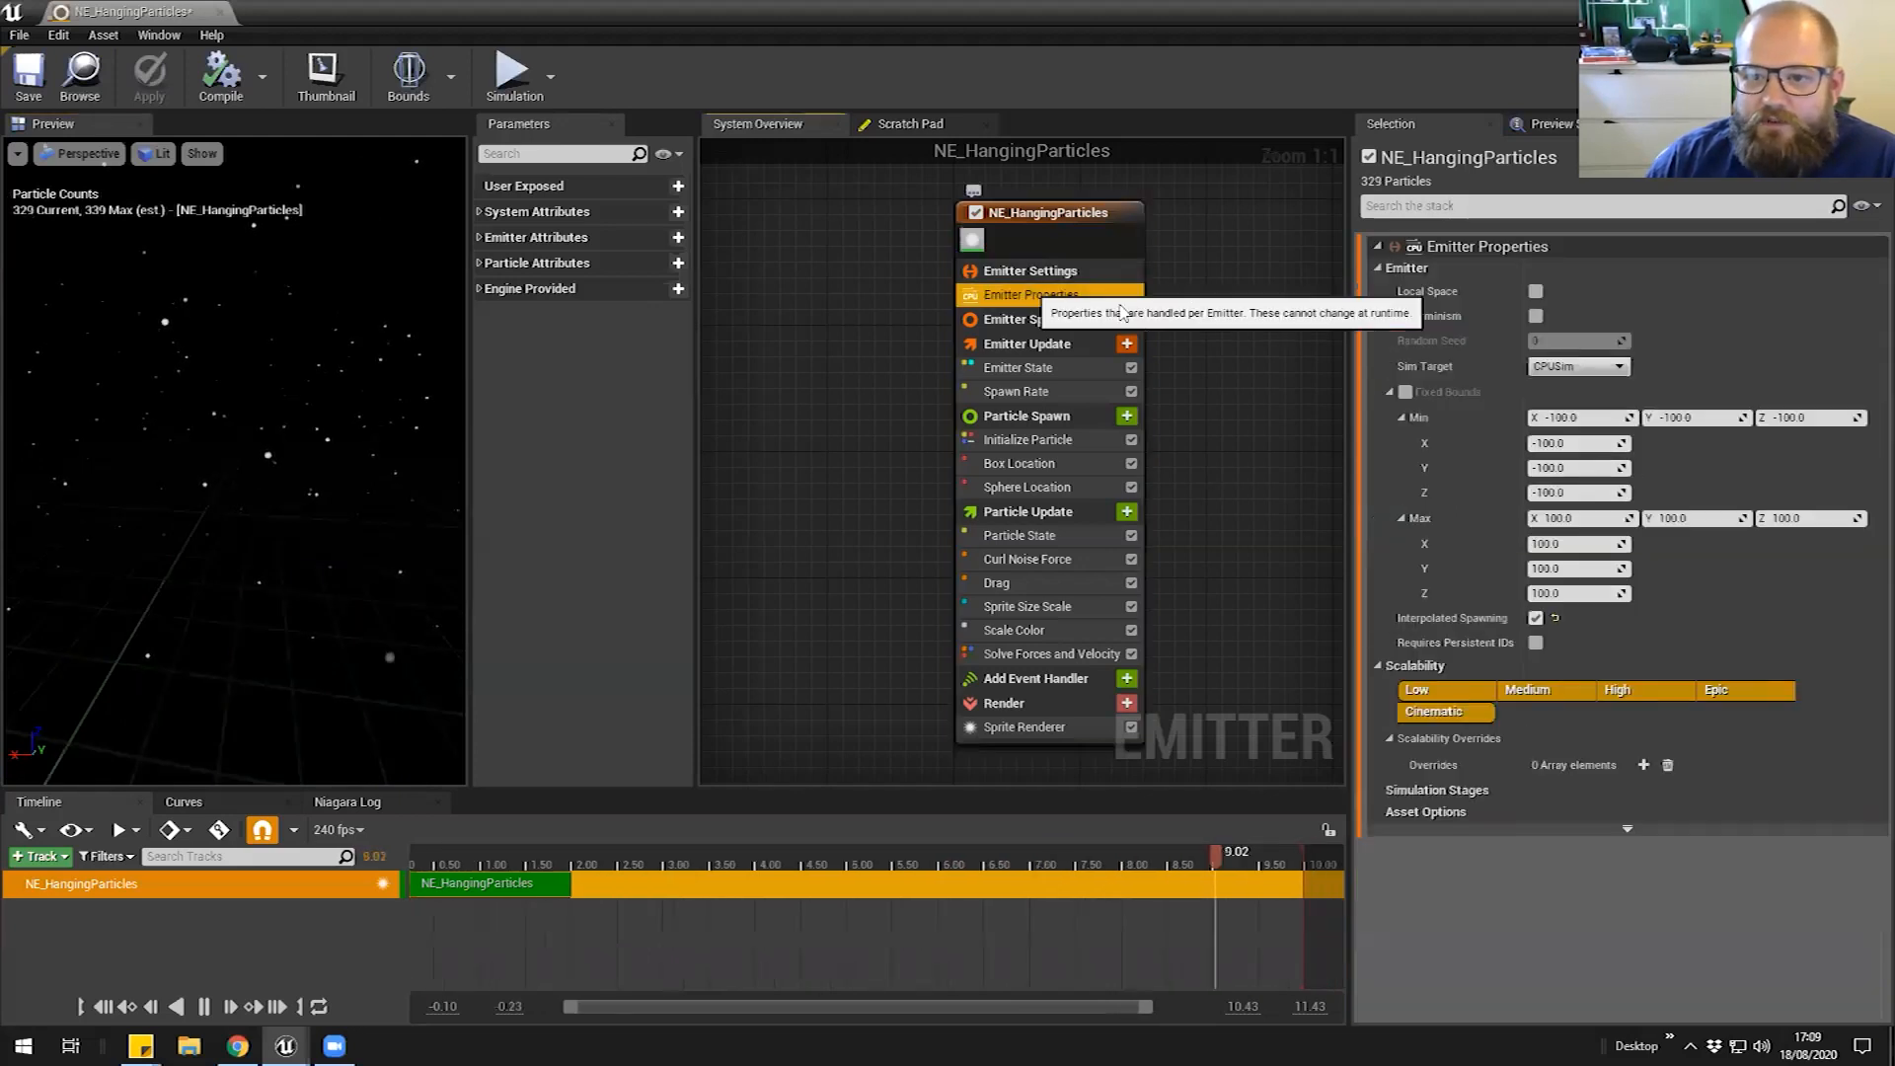
click(1048, 369)
click(1051, 391)
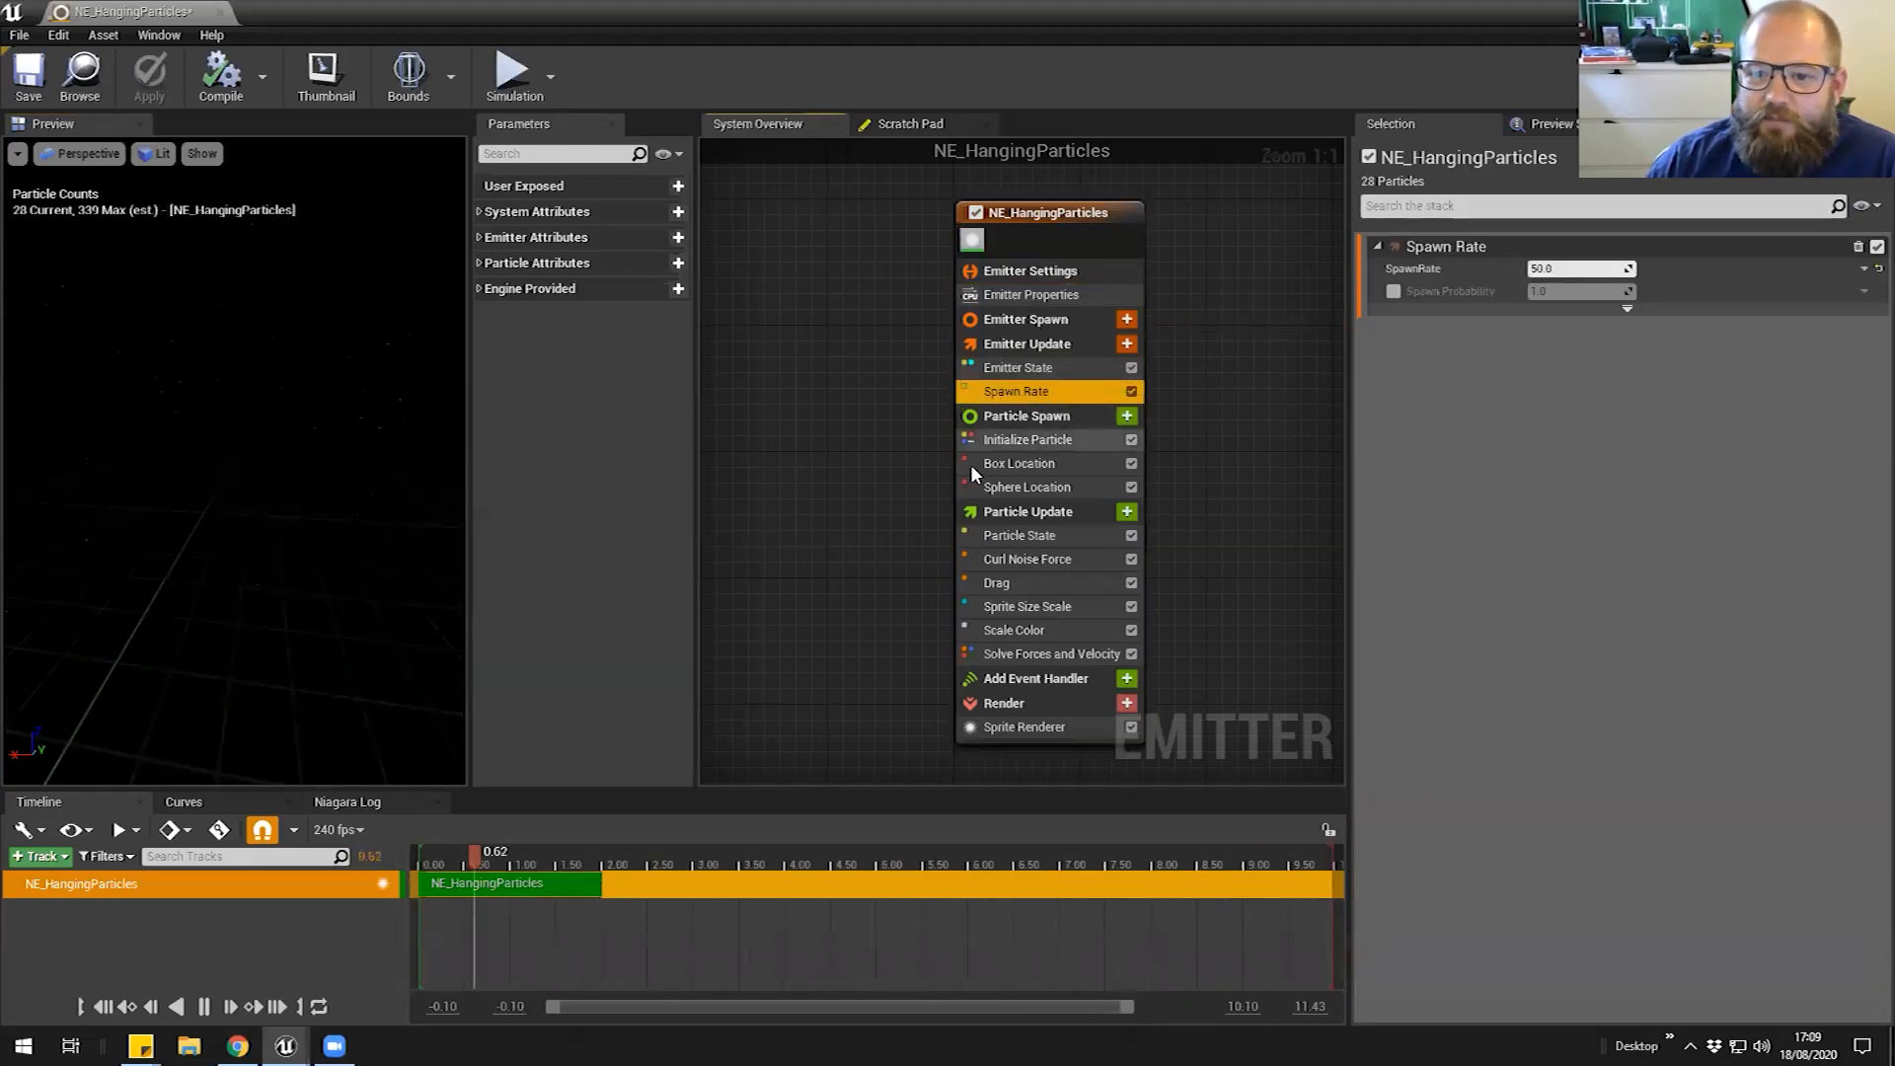
Set the Initialize Particle module's sprite size to a minimum of 5.0 and a maximum of 10.0
click(1046, 462)
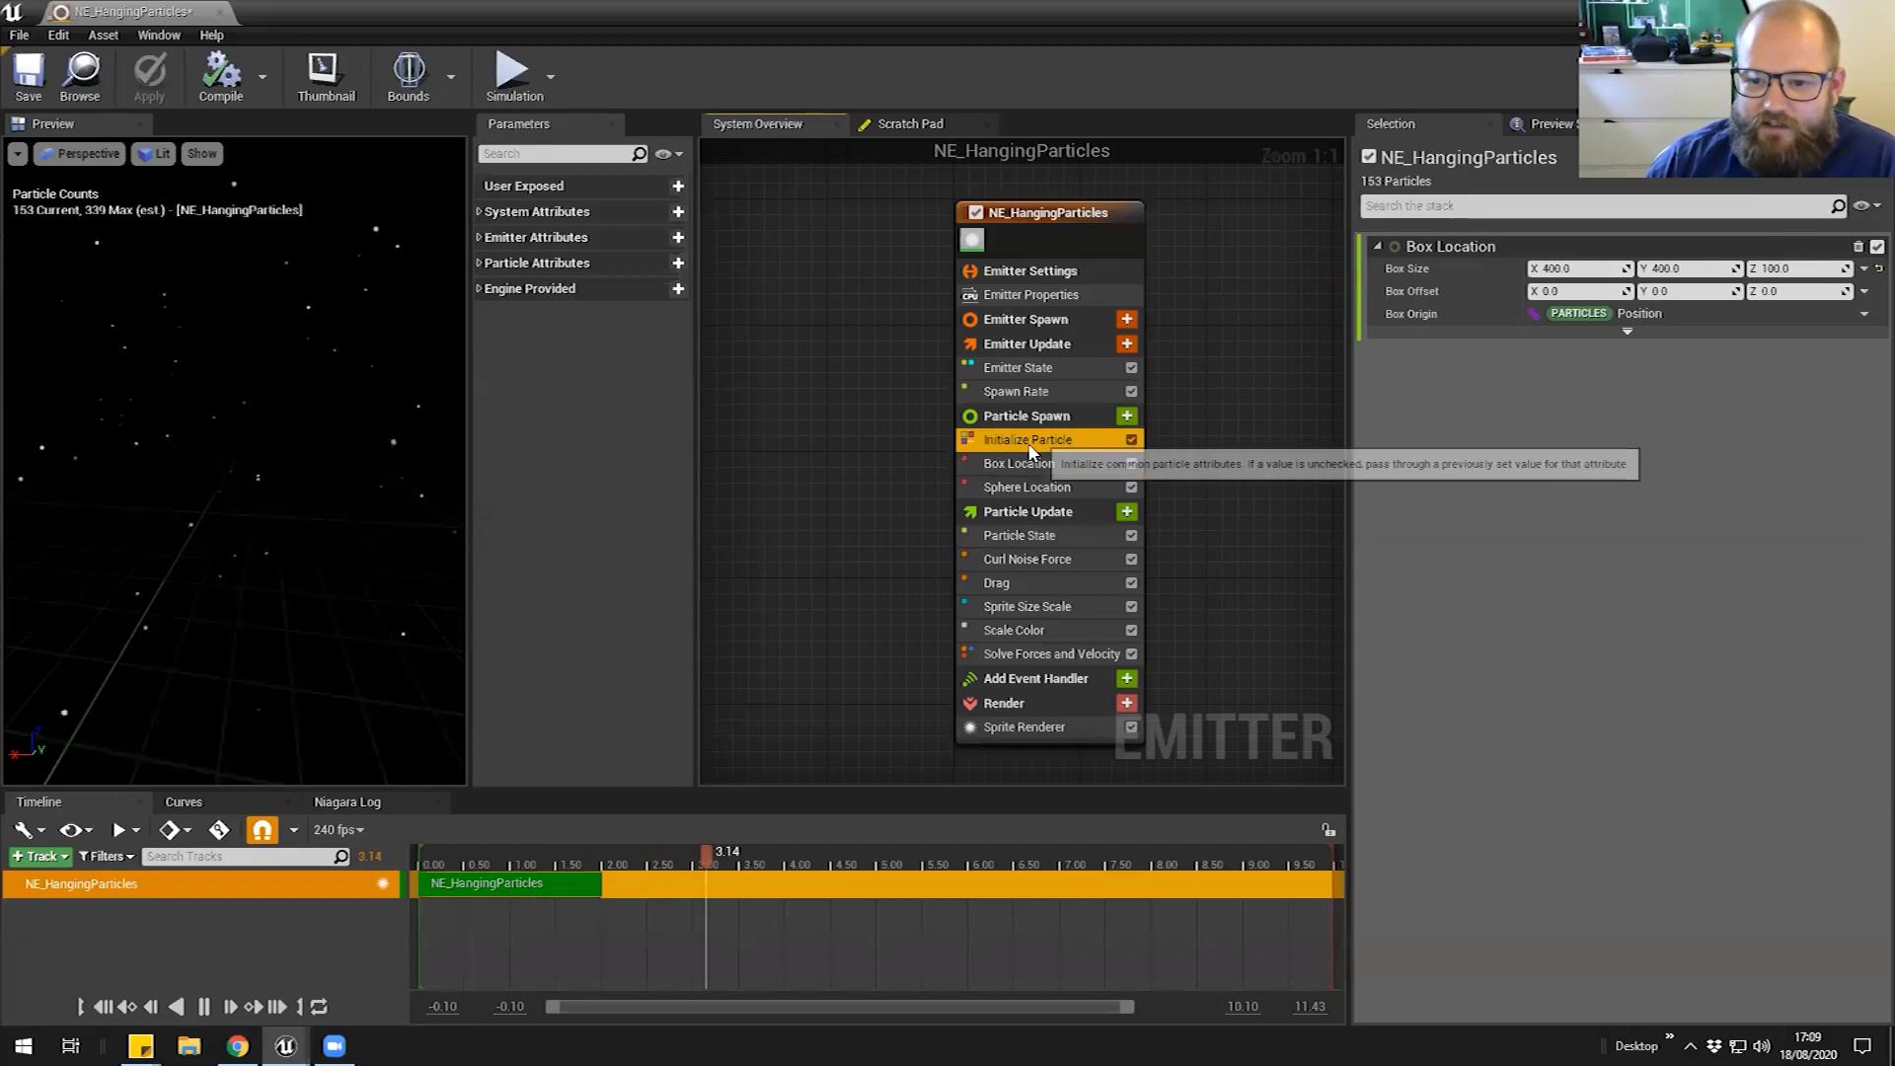
click(1081, 439)
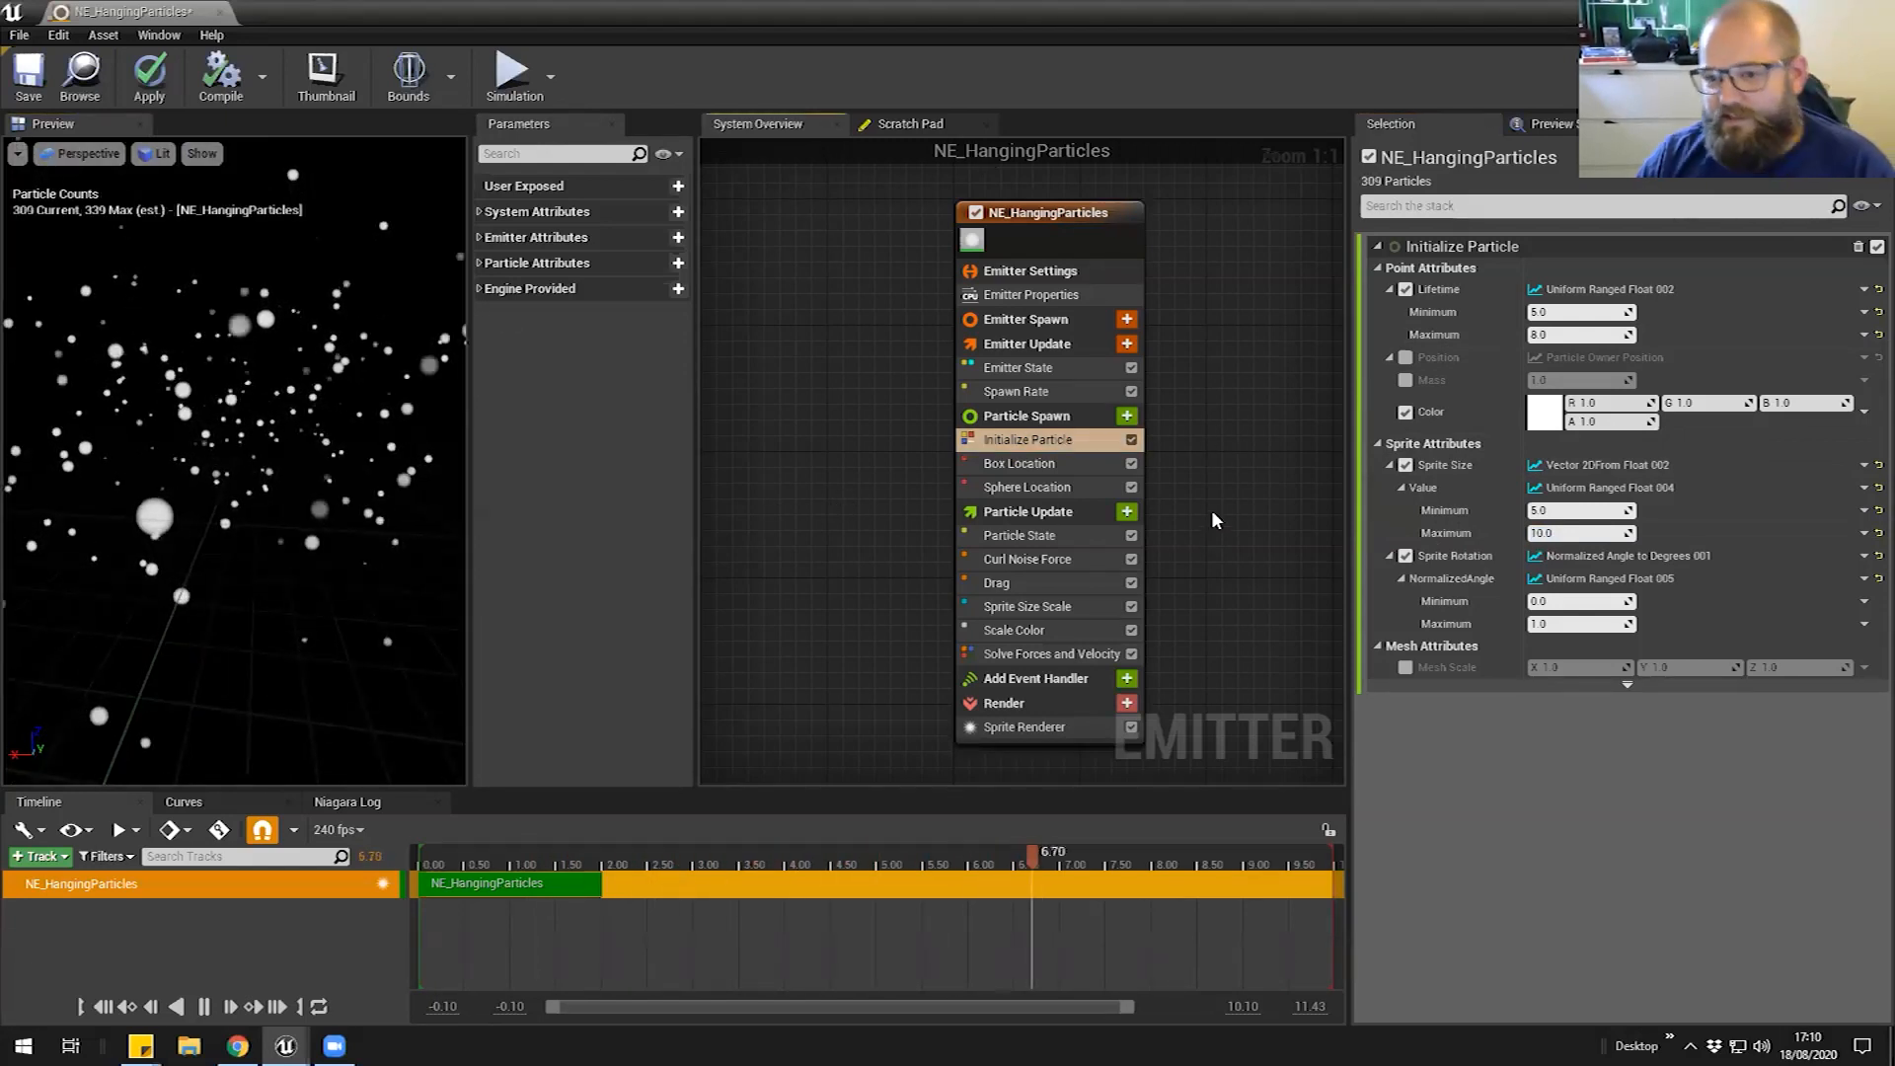
View the Box Location and Sphere Location settings, then return to Initialize Particle
click(1056, 462)
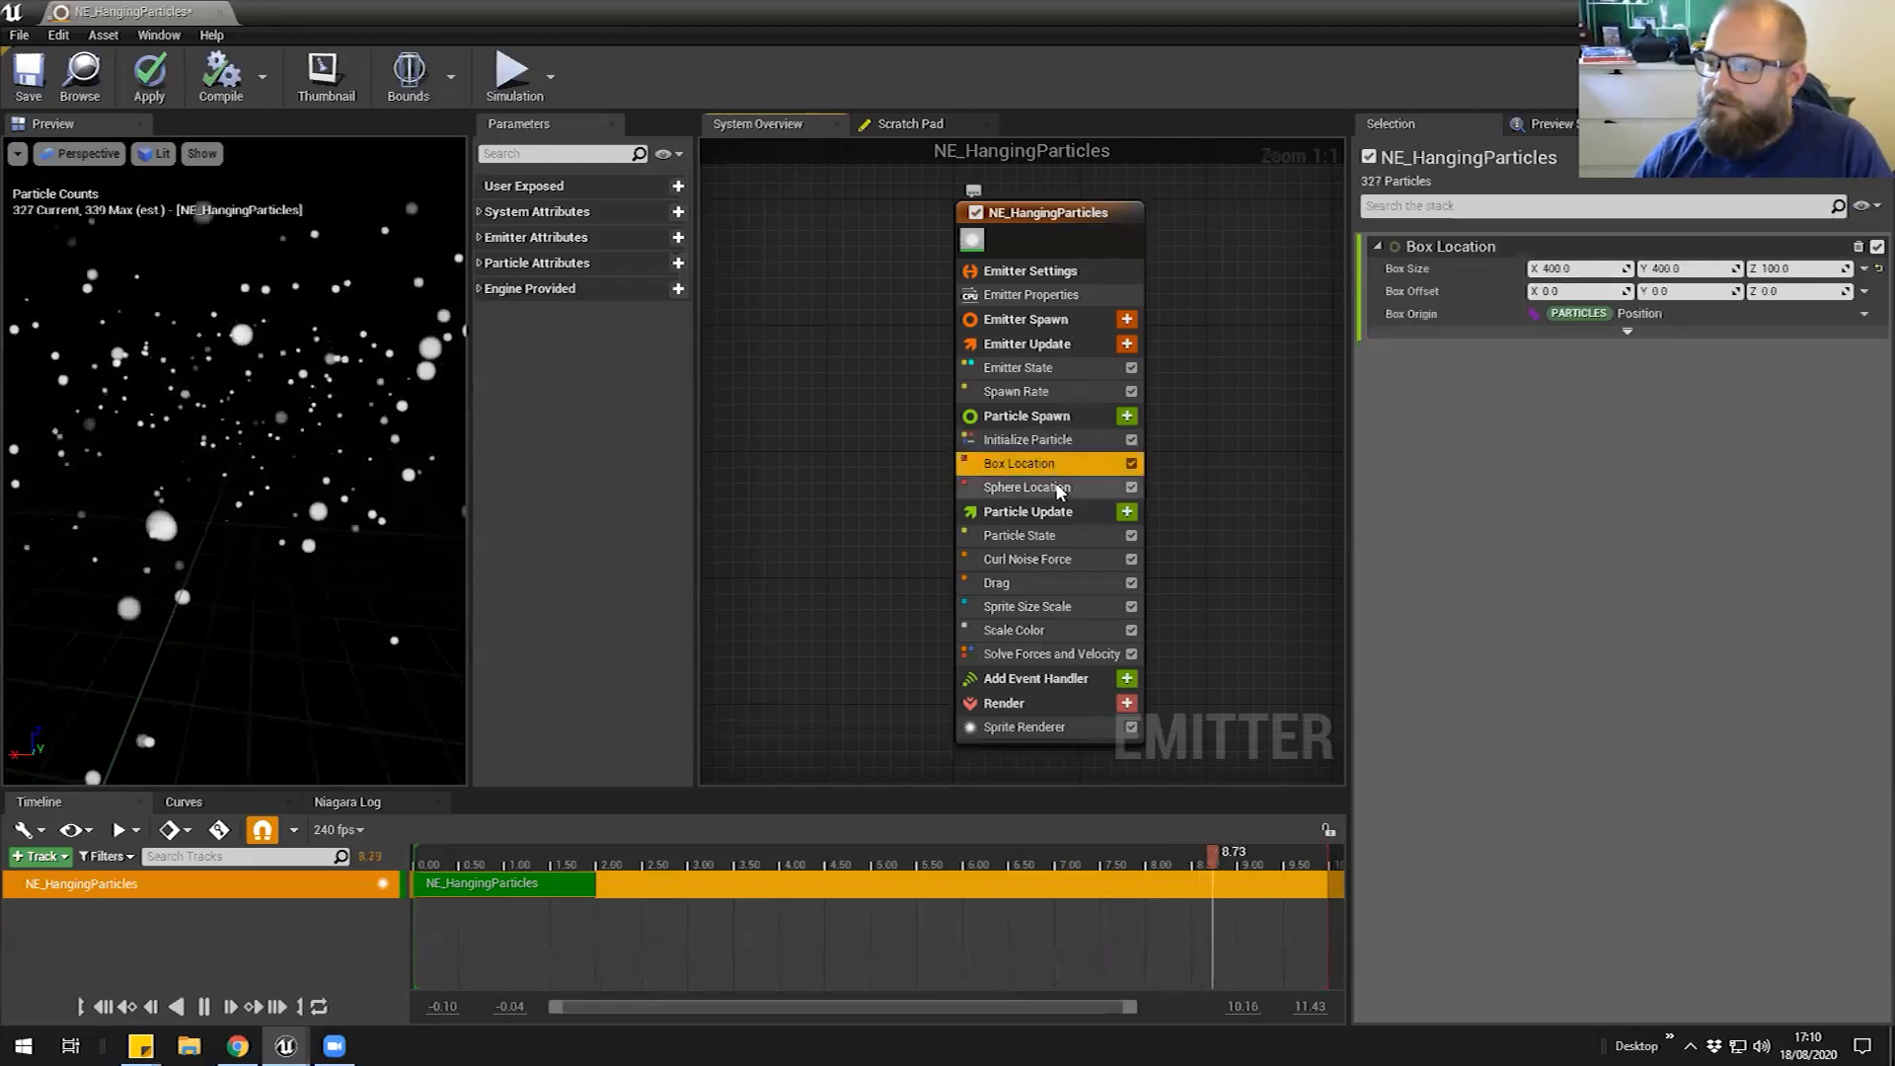
click(1032, 486)
click(1027, 440)
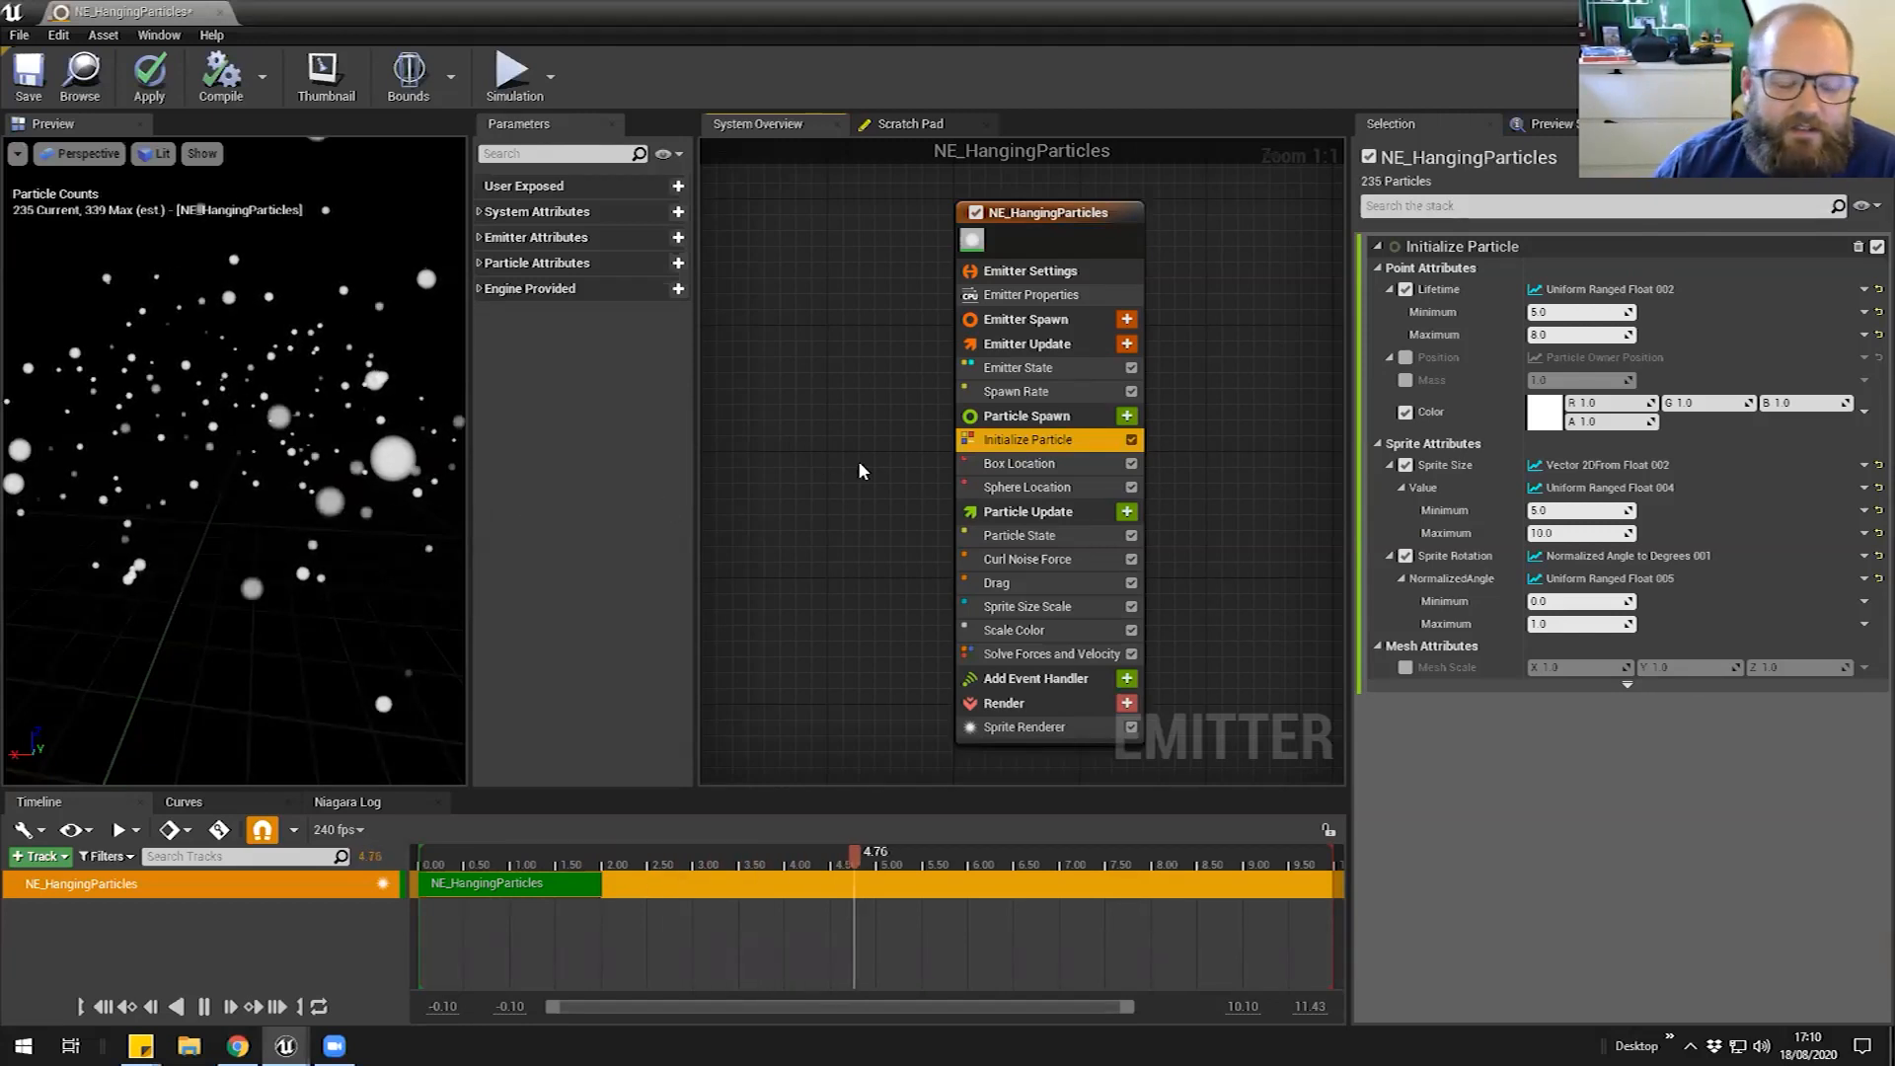
Show the Particle Spawn stage and browse the categories of modules that can be added to it, without adding any
click(997, 416)
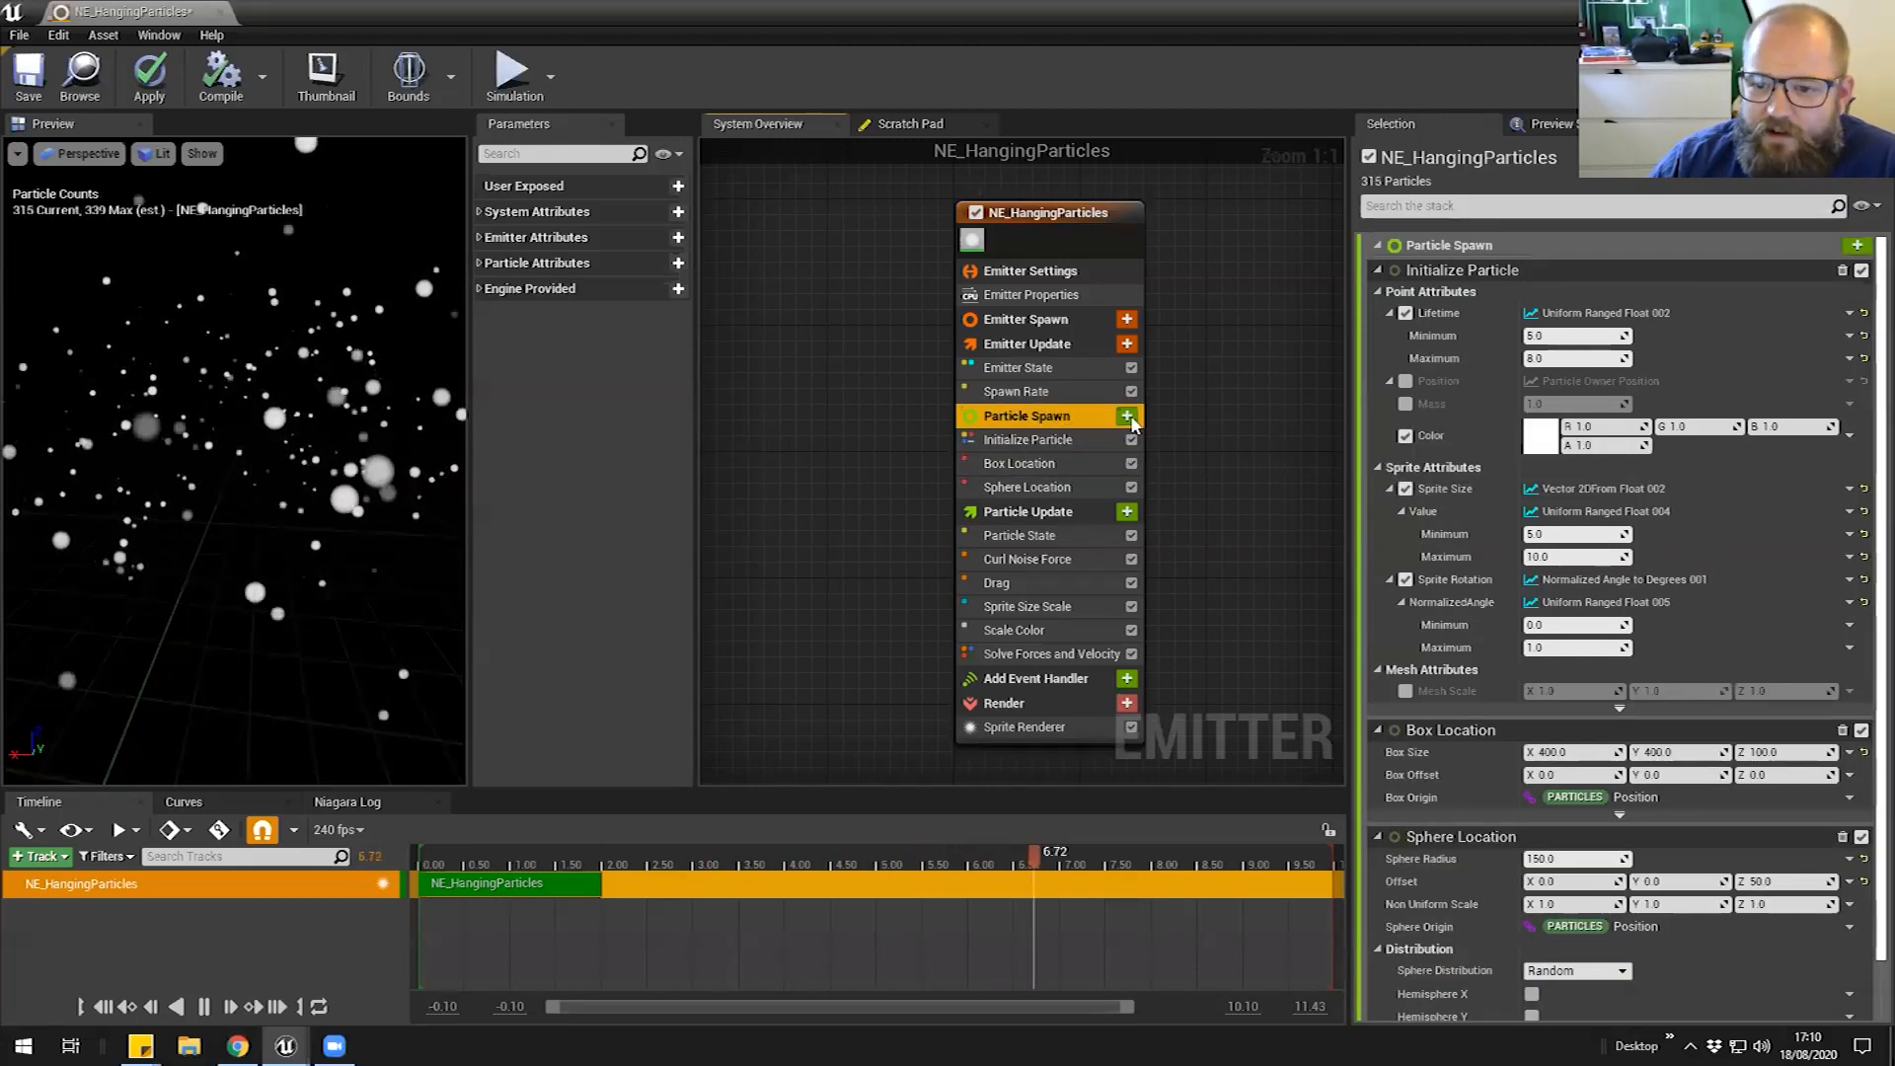
click(1126, 416)
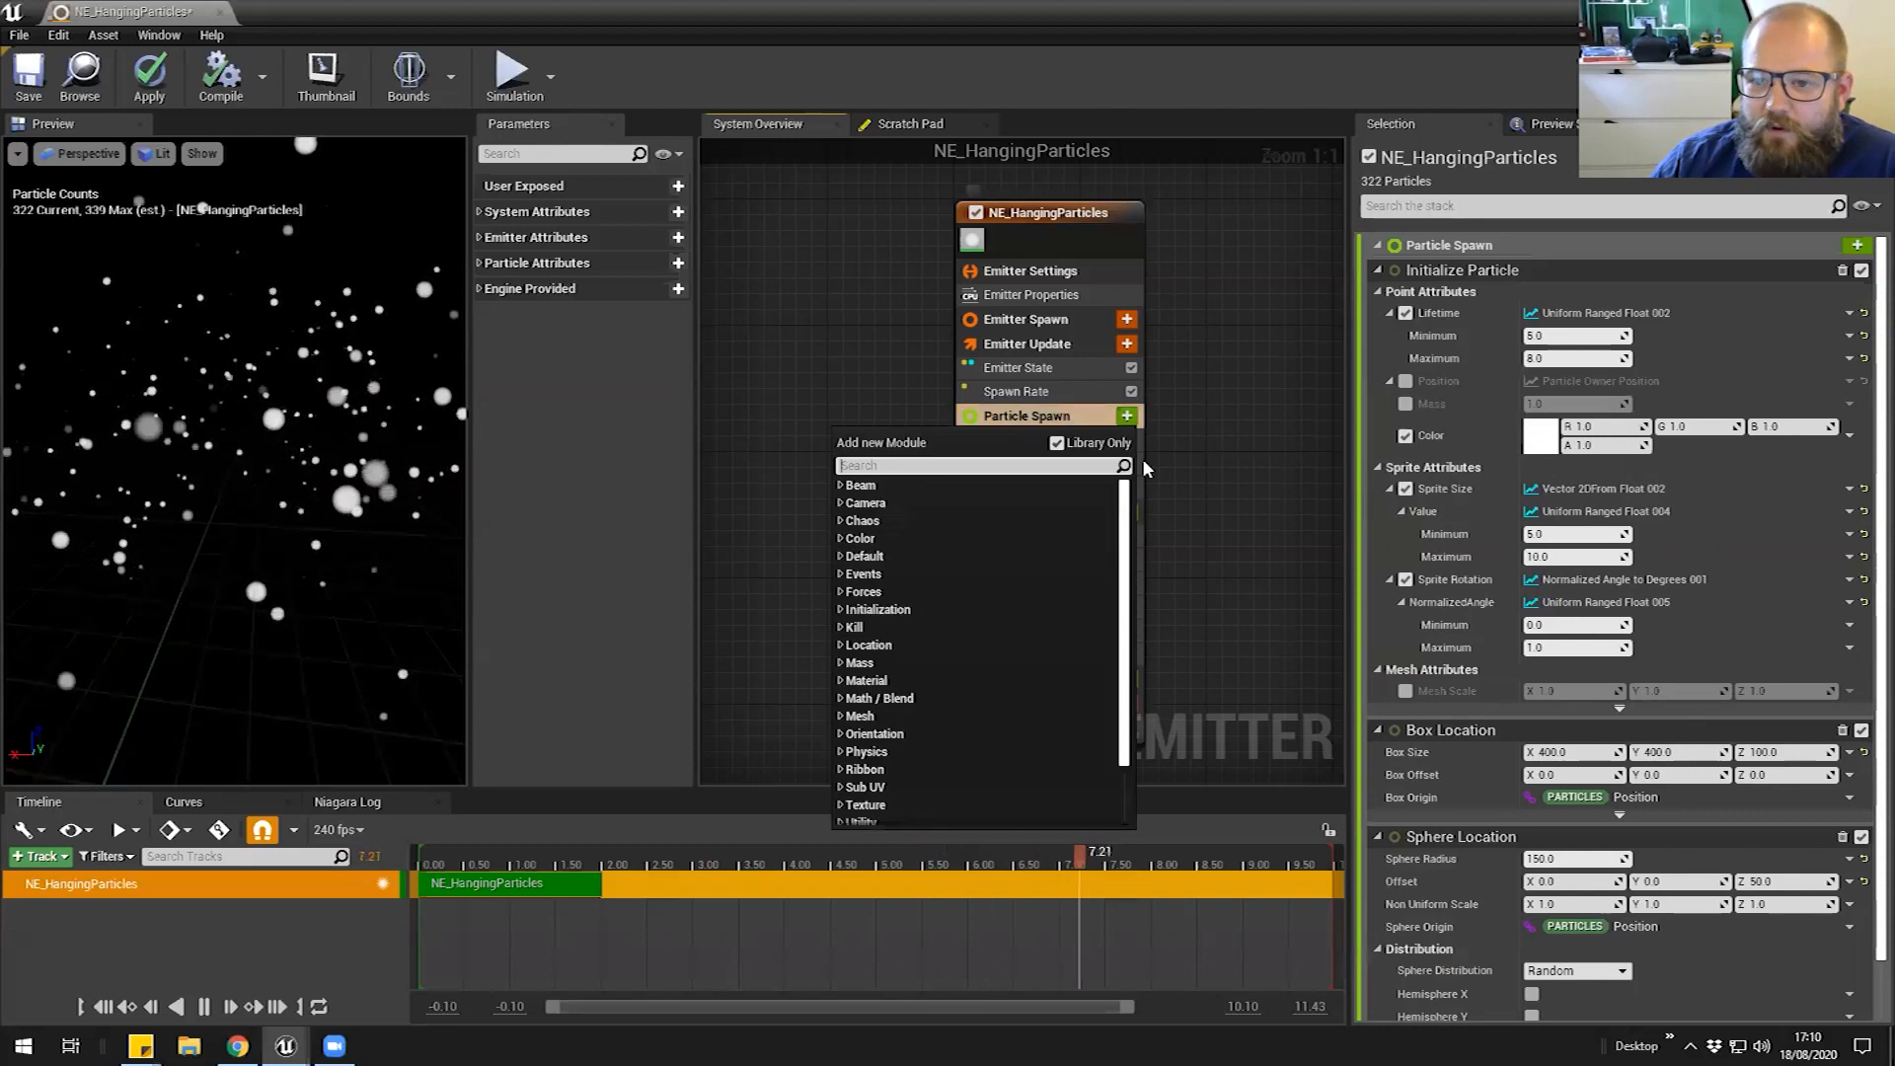
click(1214, 415)
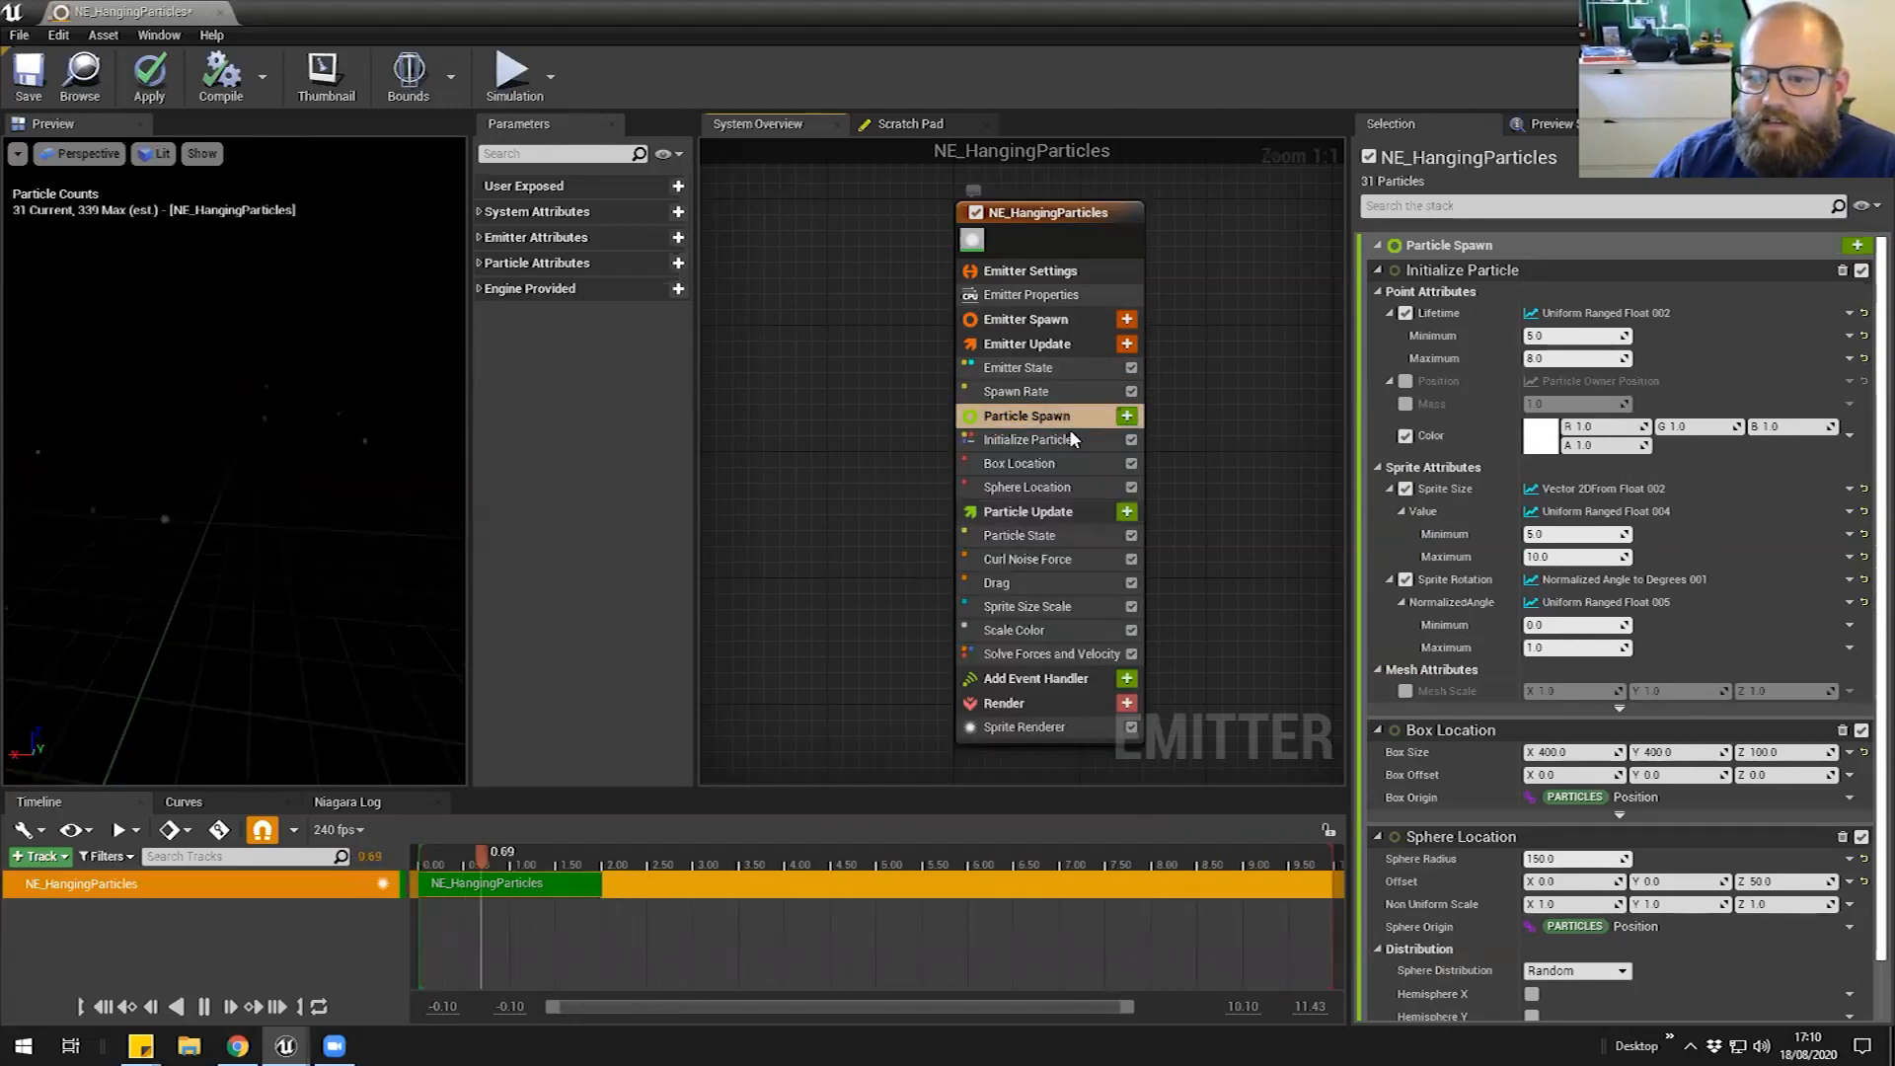
click(1126, 416)
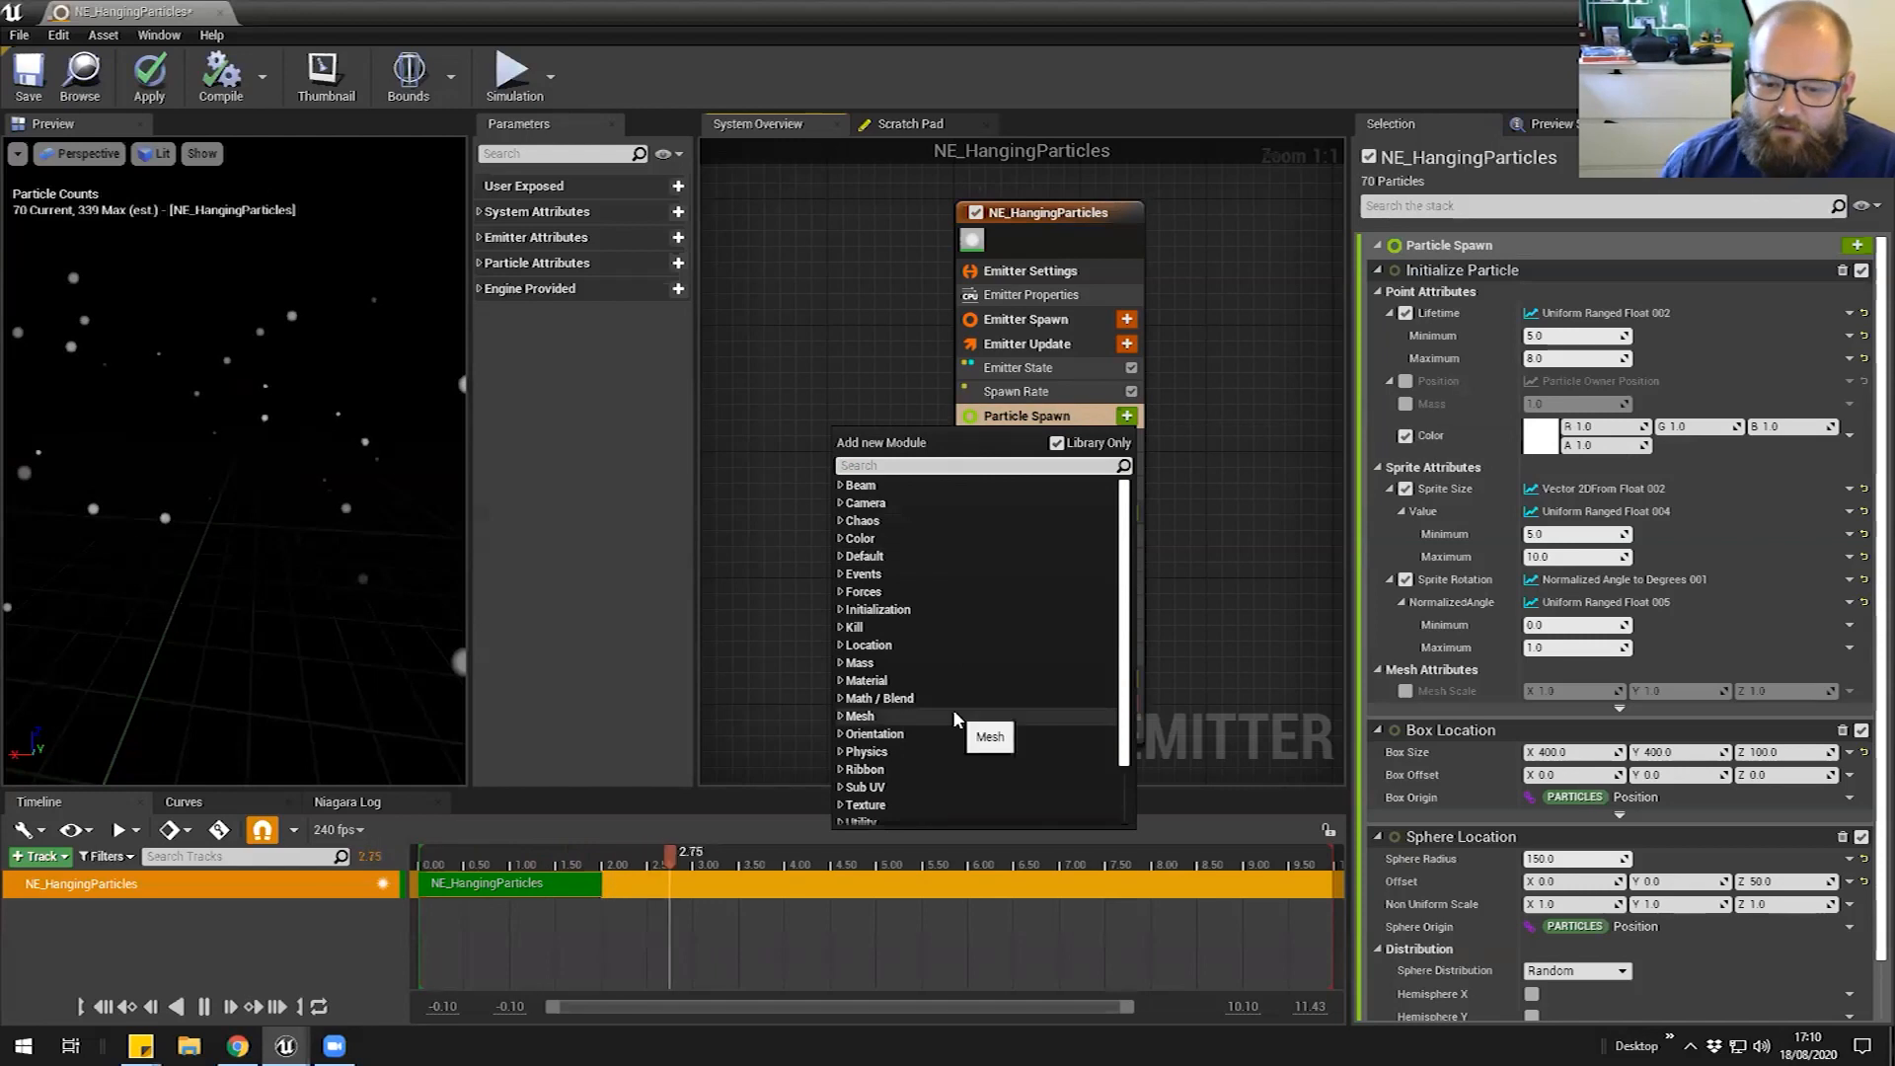
scroll(951, 709, down, 3)
scroll(972, 726, up, 3)
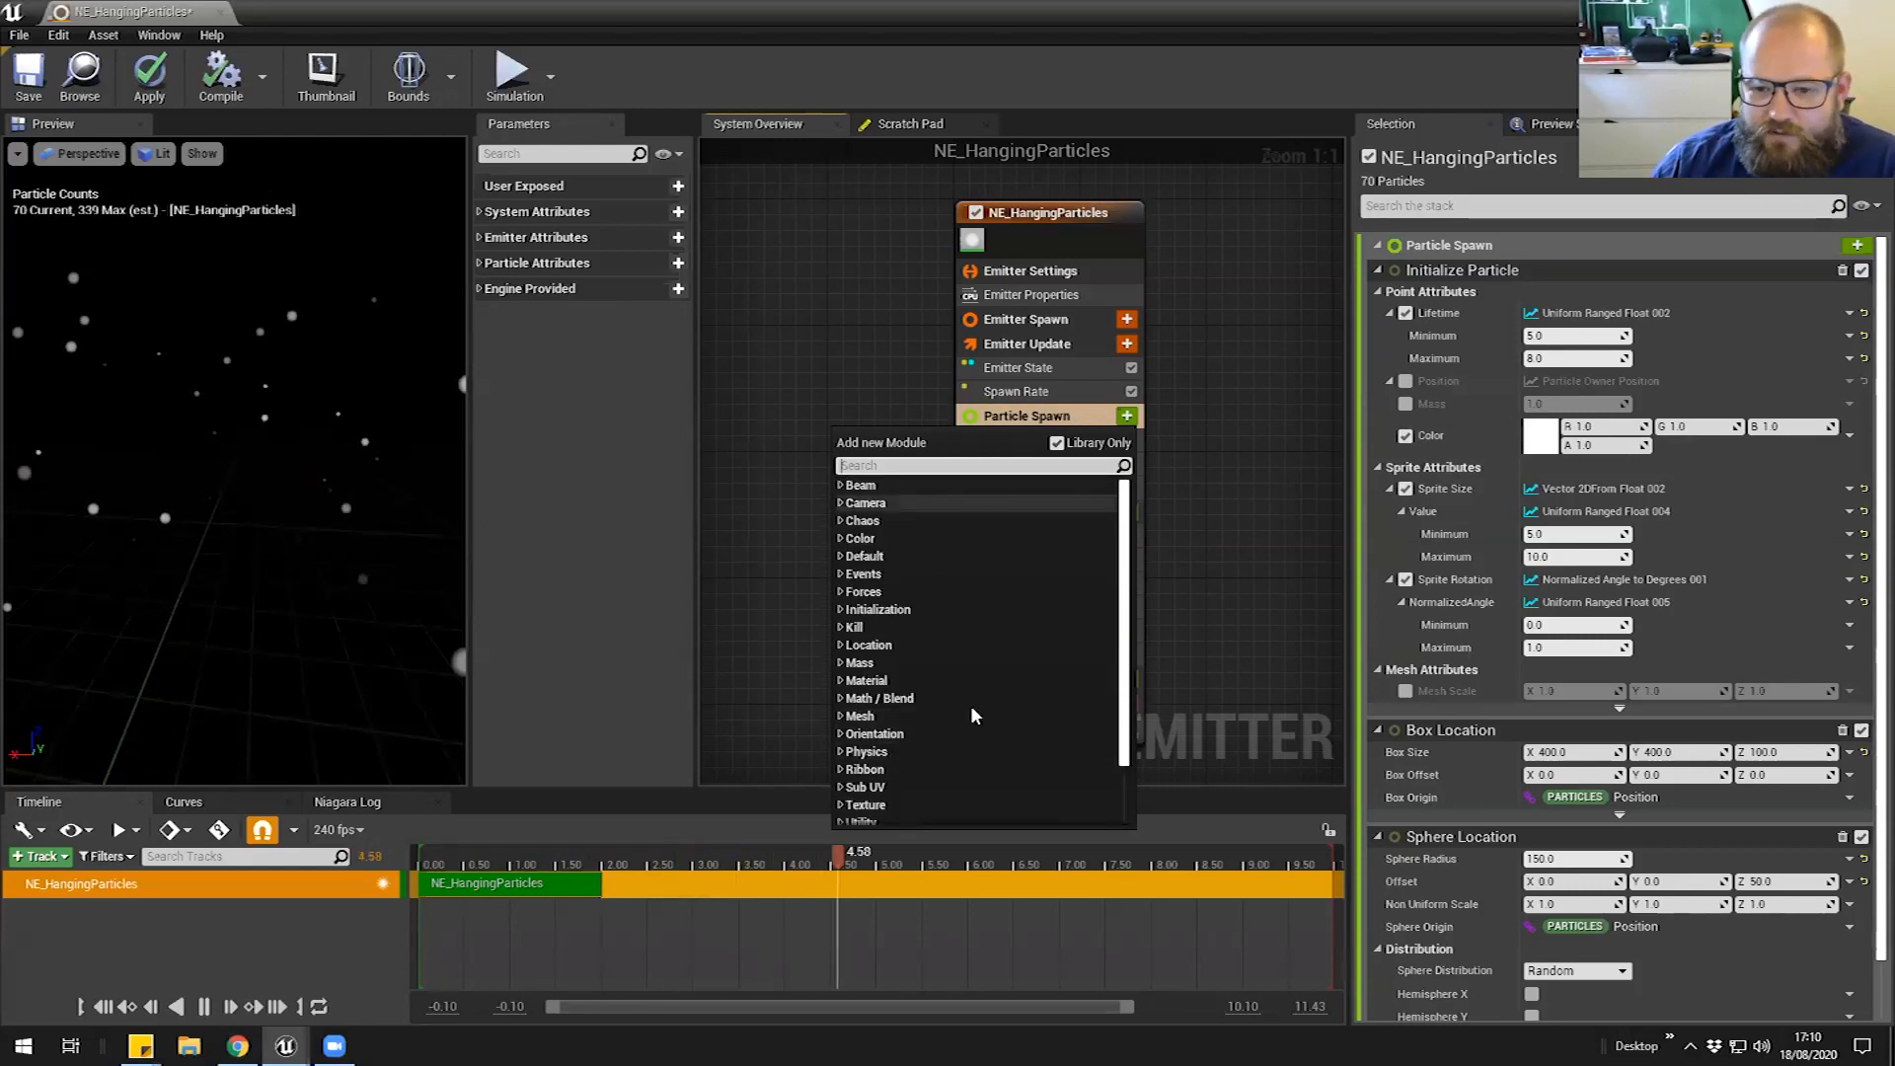
click(1259, 440)
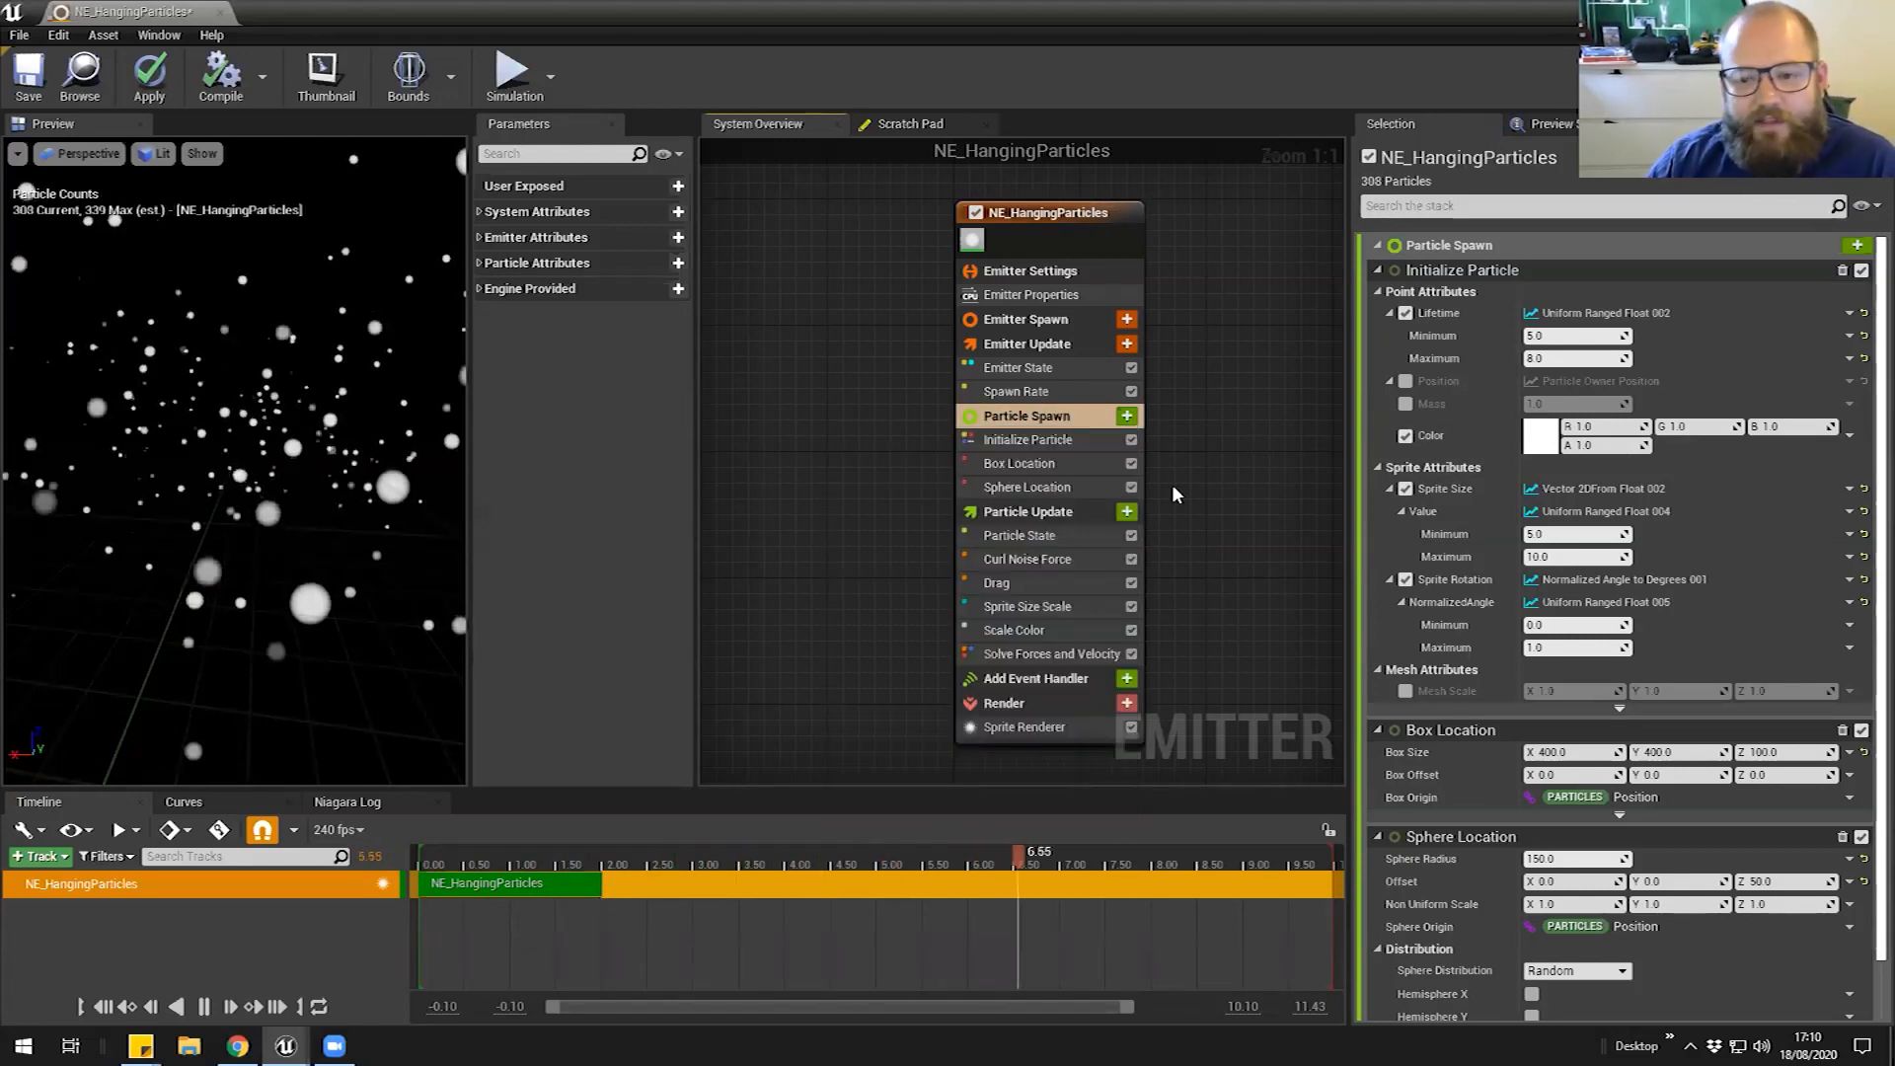
Open the Initialize Particle module's script graph, look over its nodes, and close it again
click(1050, 438)
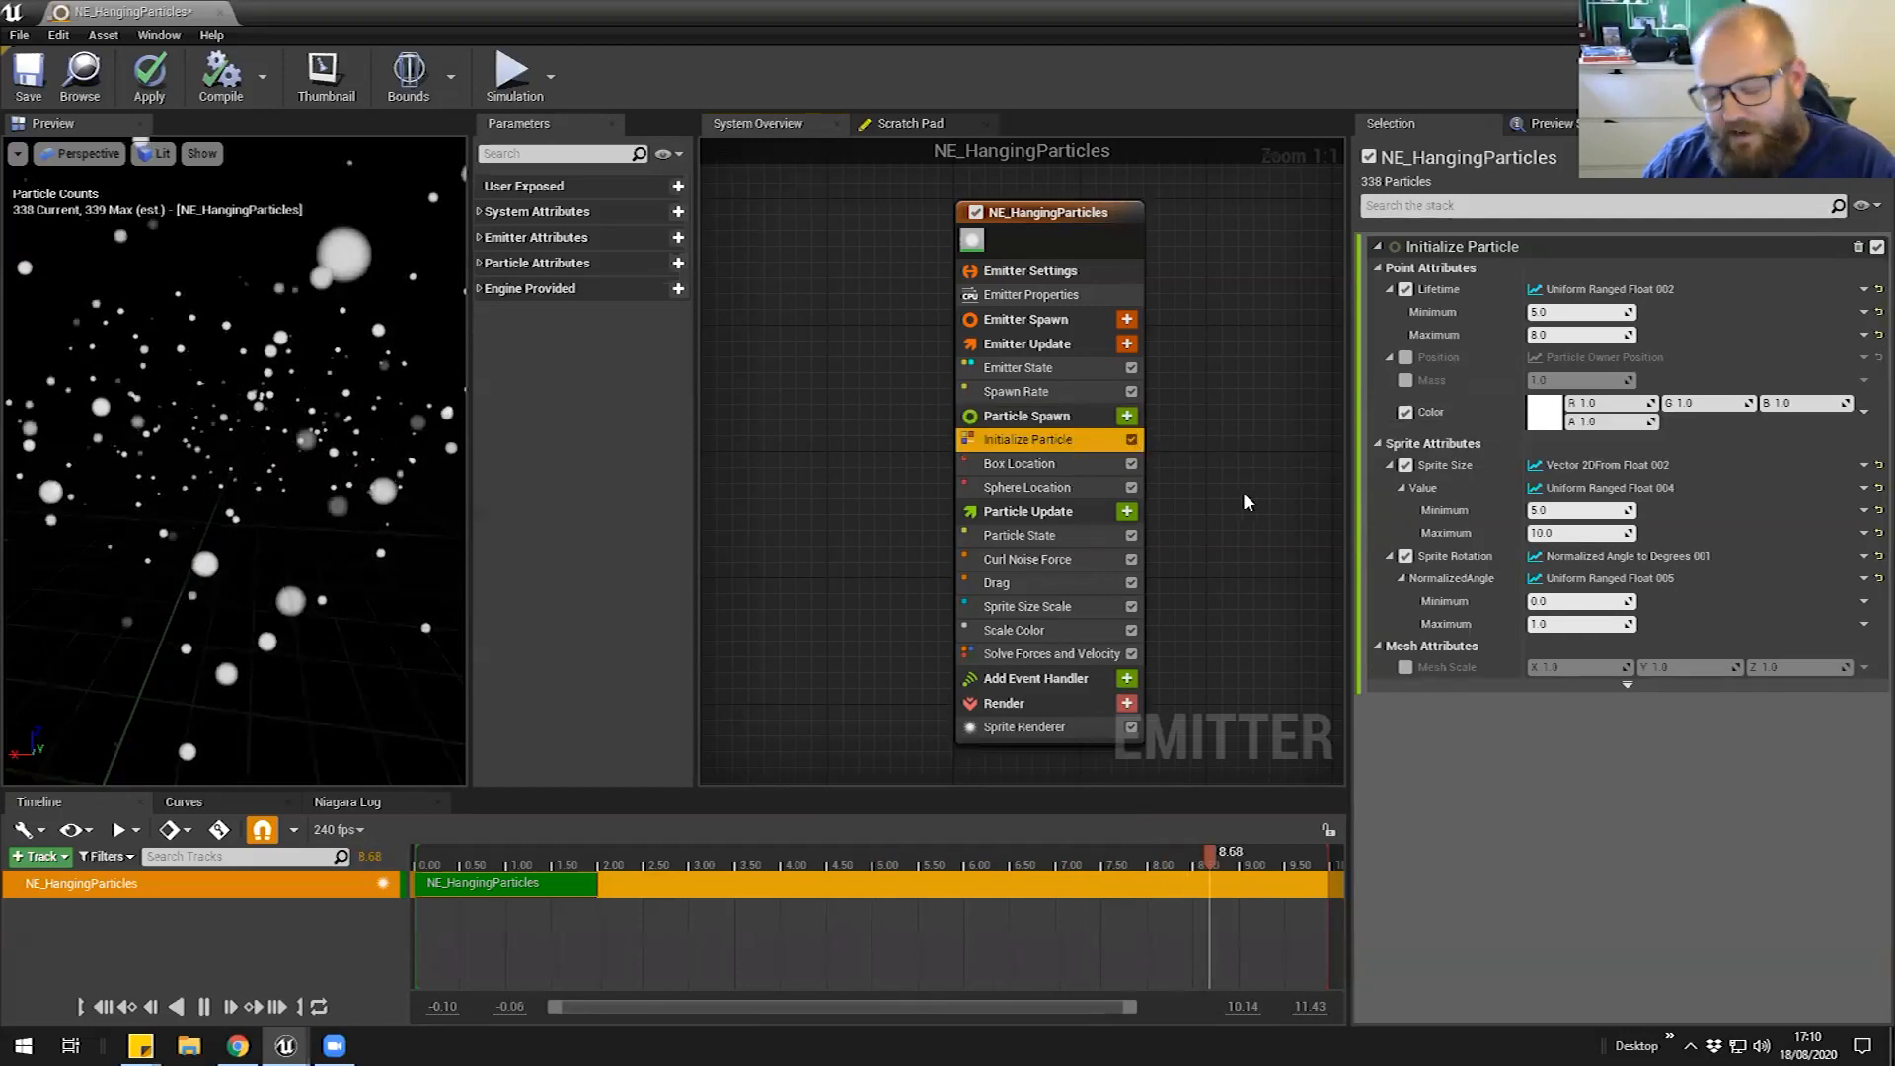
double_click(1029, 447)
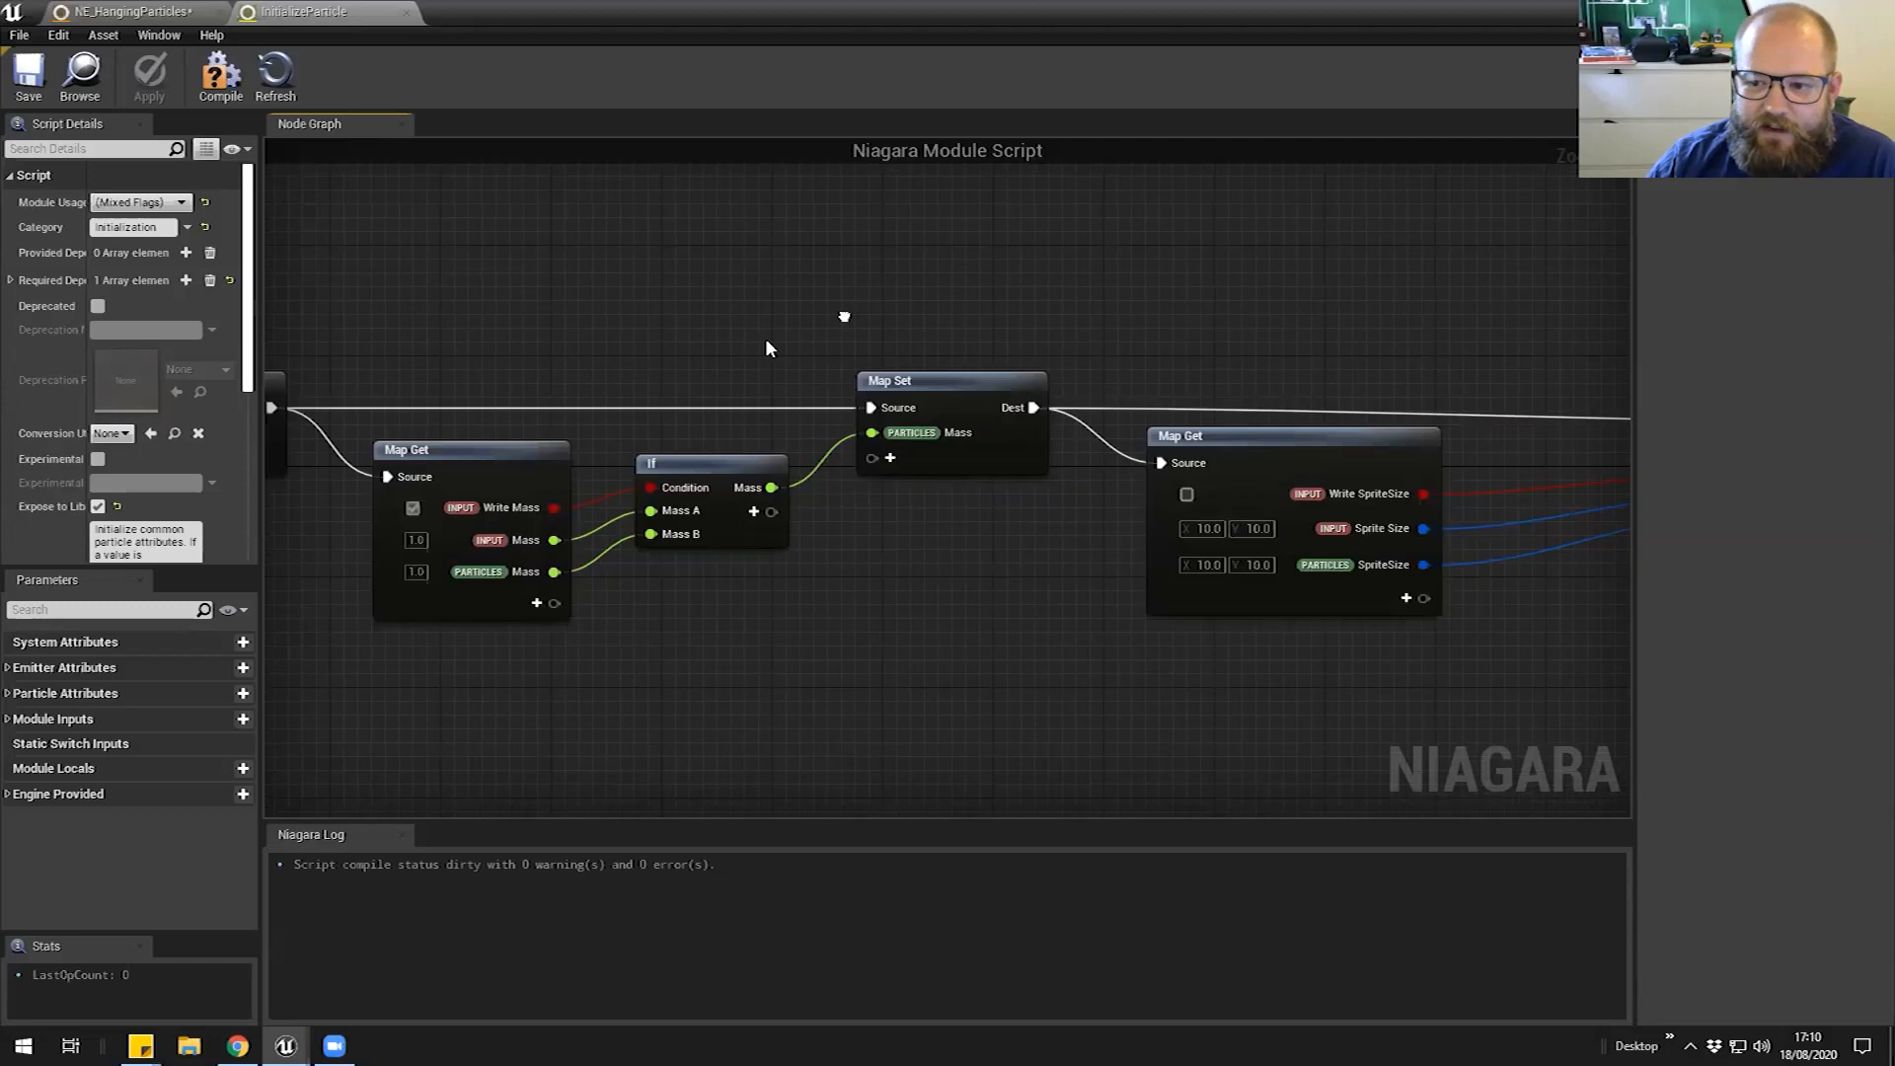
click(404, 13)
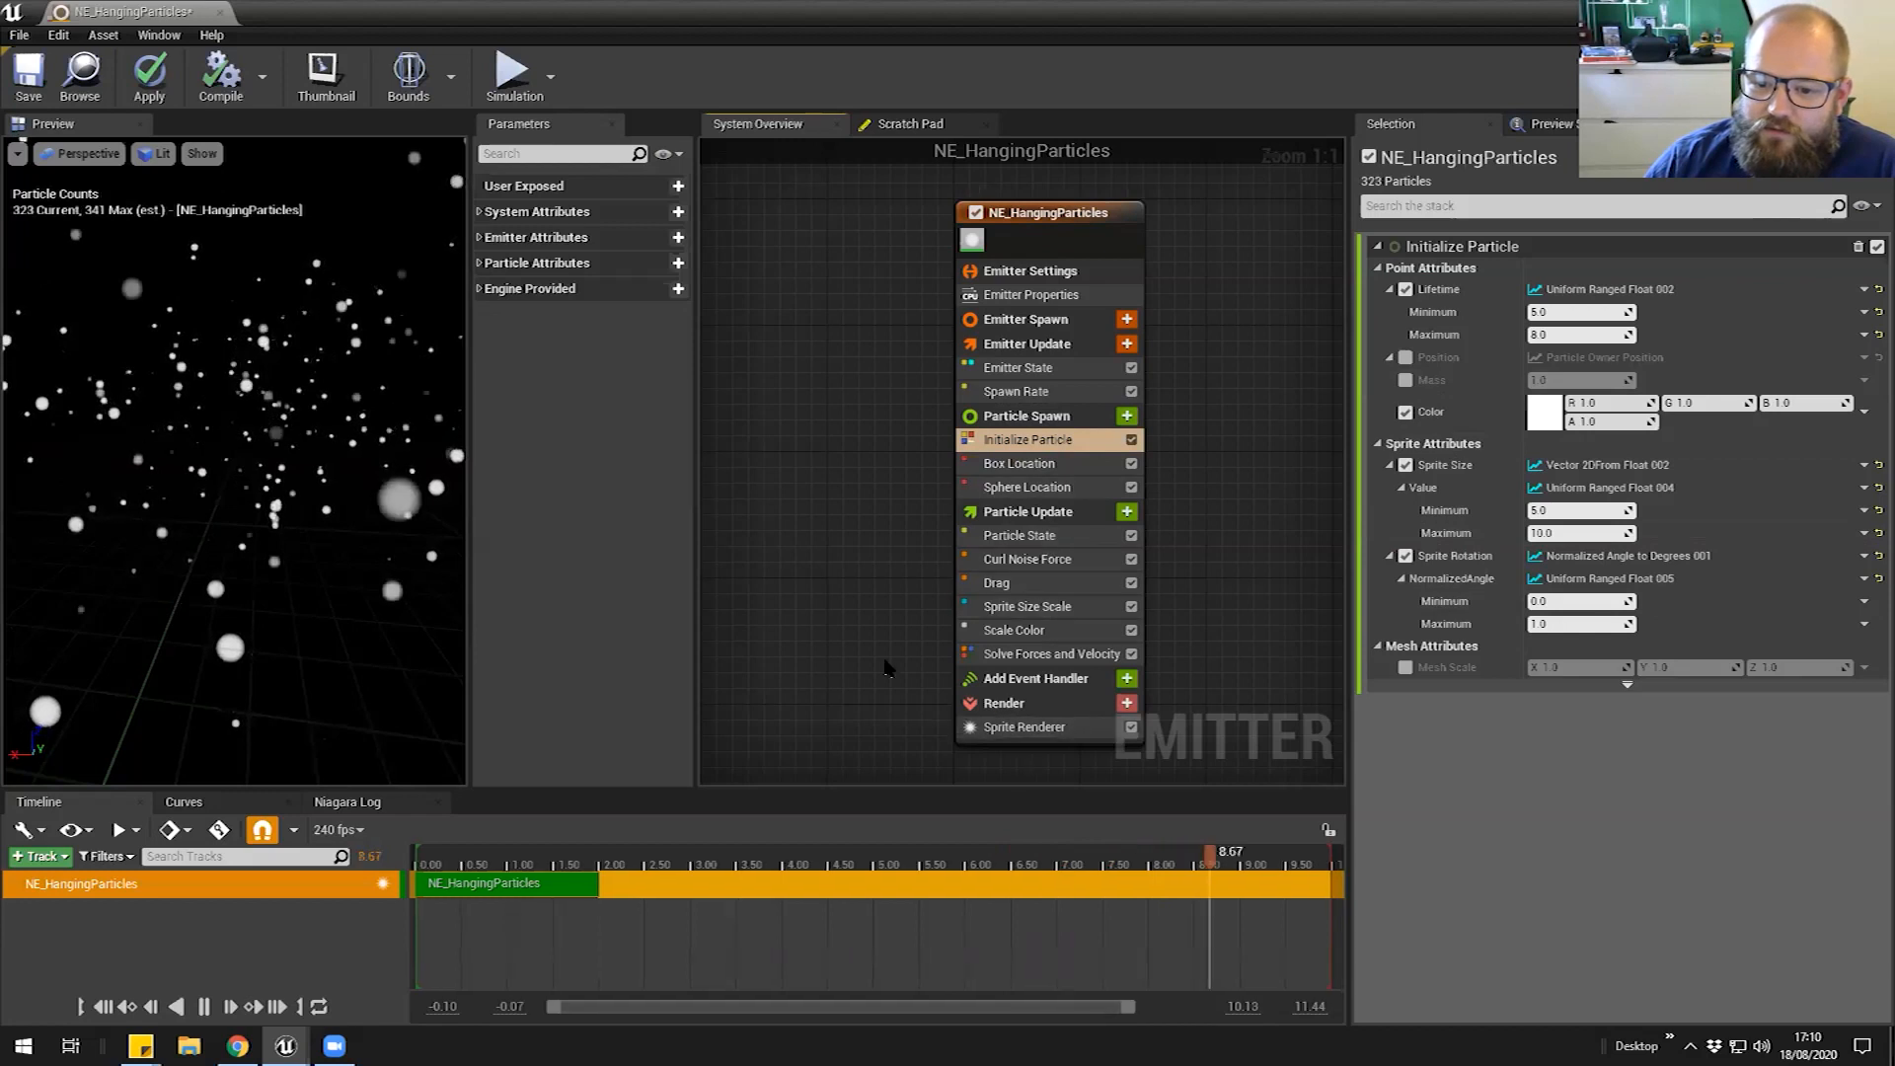
Go through the emitter and particle spawn and update stages and the event handler section to examine which modules each contains
click(1034, 469)
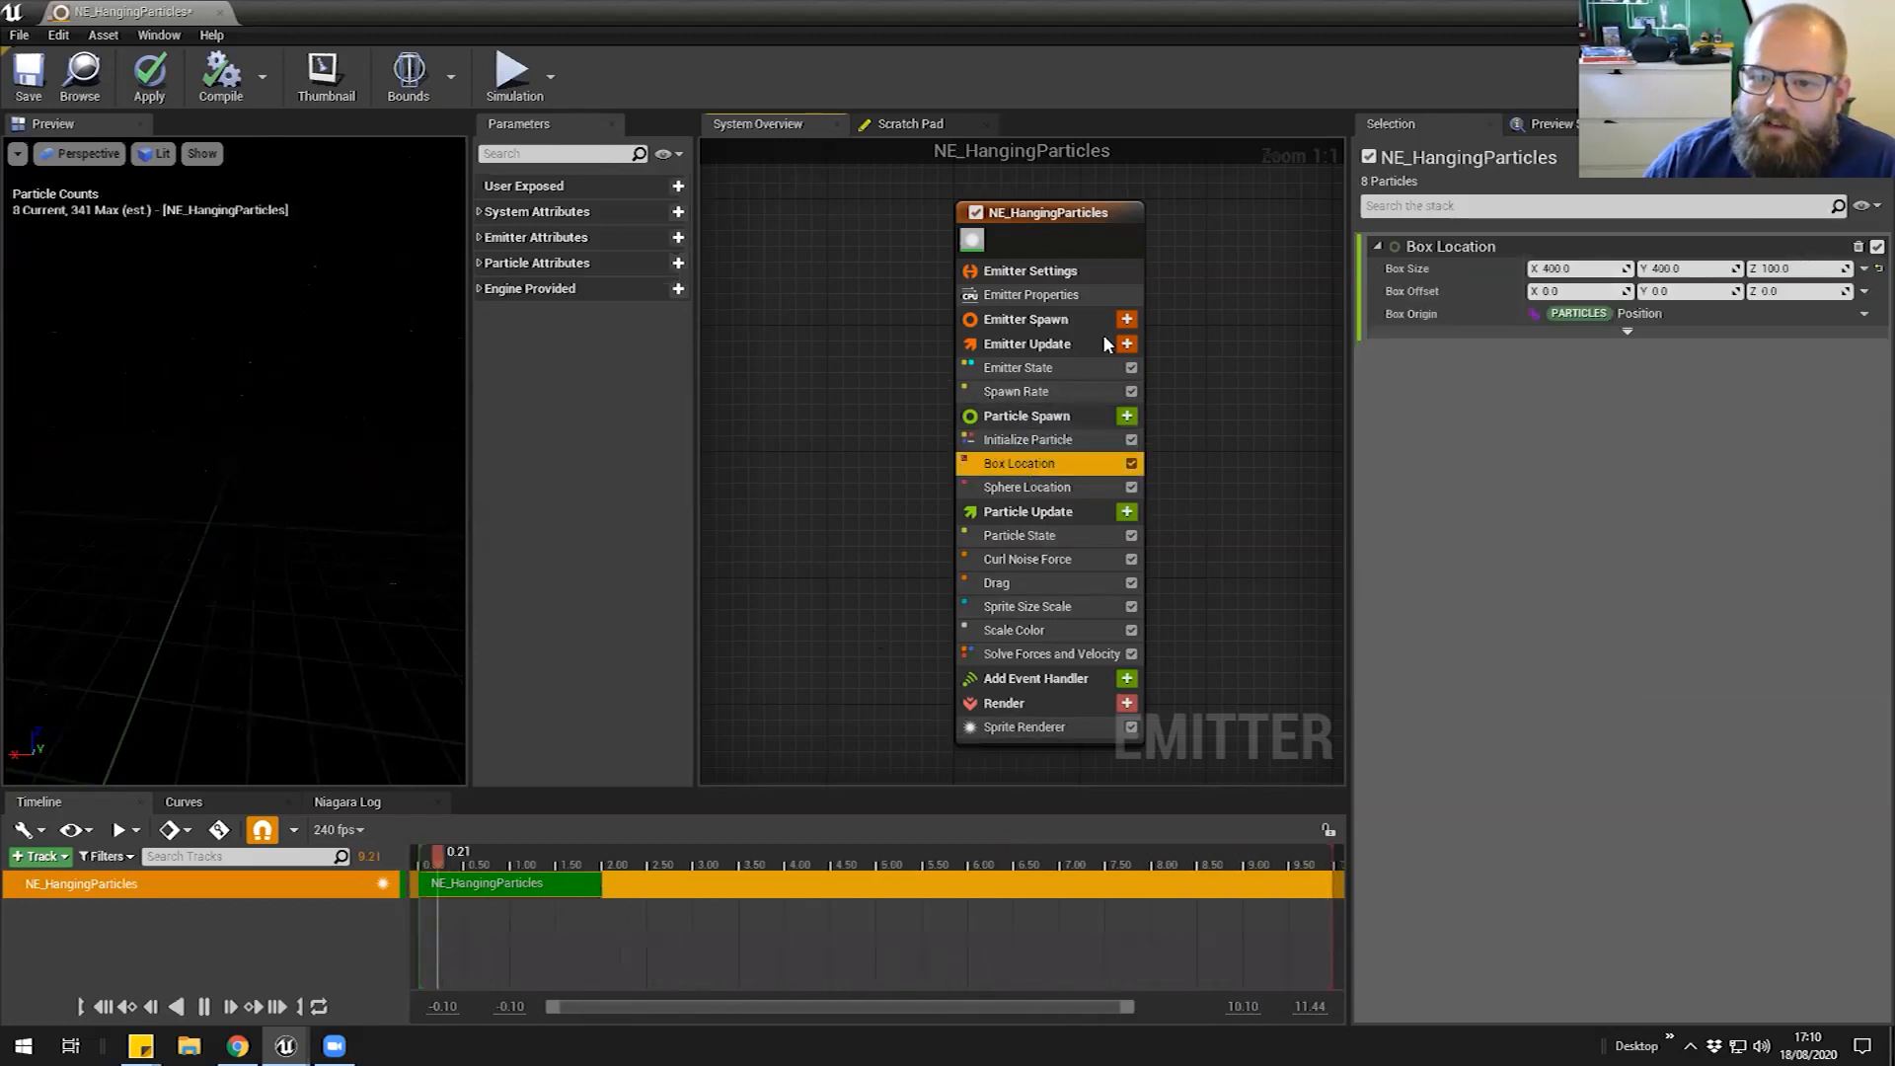
click(1037, 343)
click(1039, 321)
click(1032, 344)
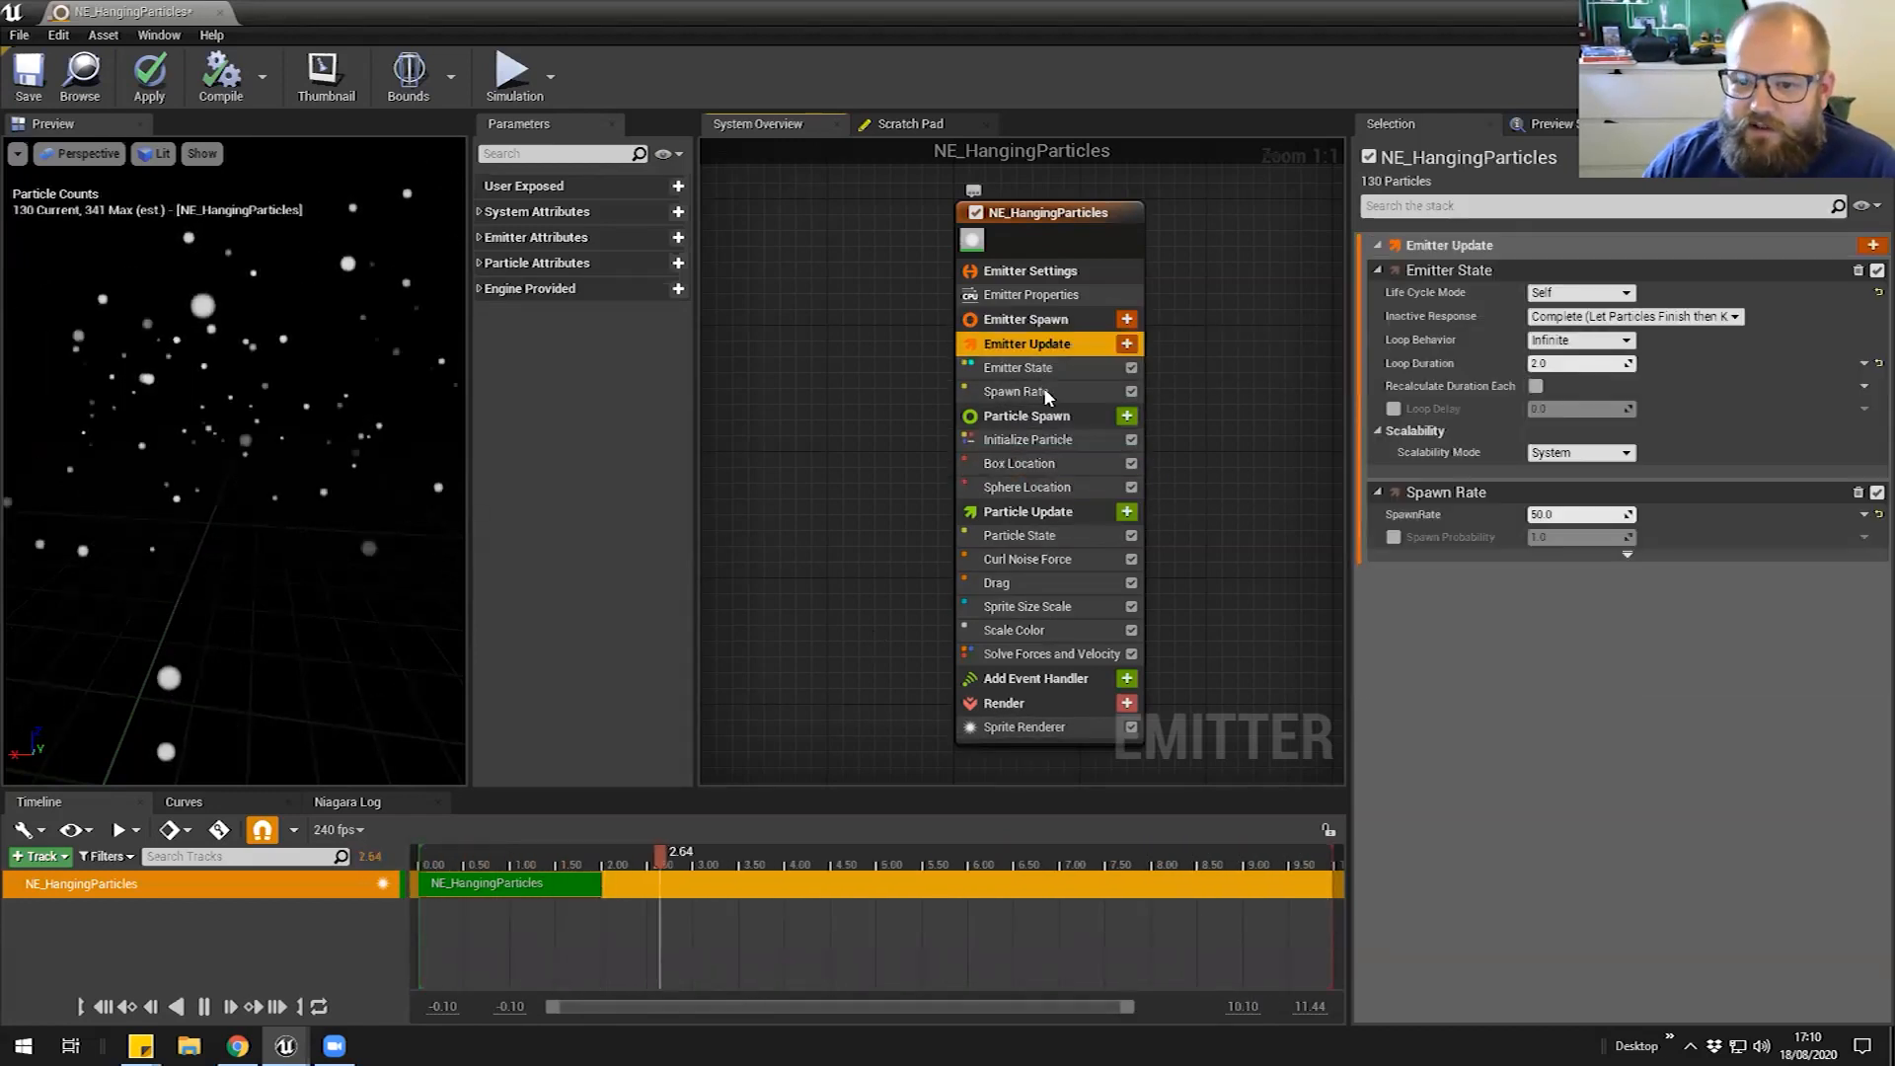
click(1026, 415)
click(1029, 512)
click(1036, 678)
click(1032, 511)
click(1027, 416)
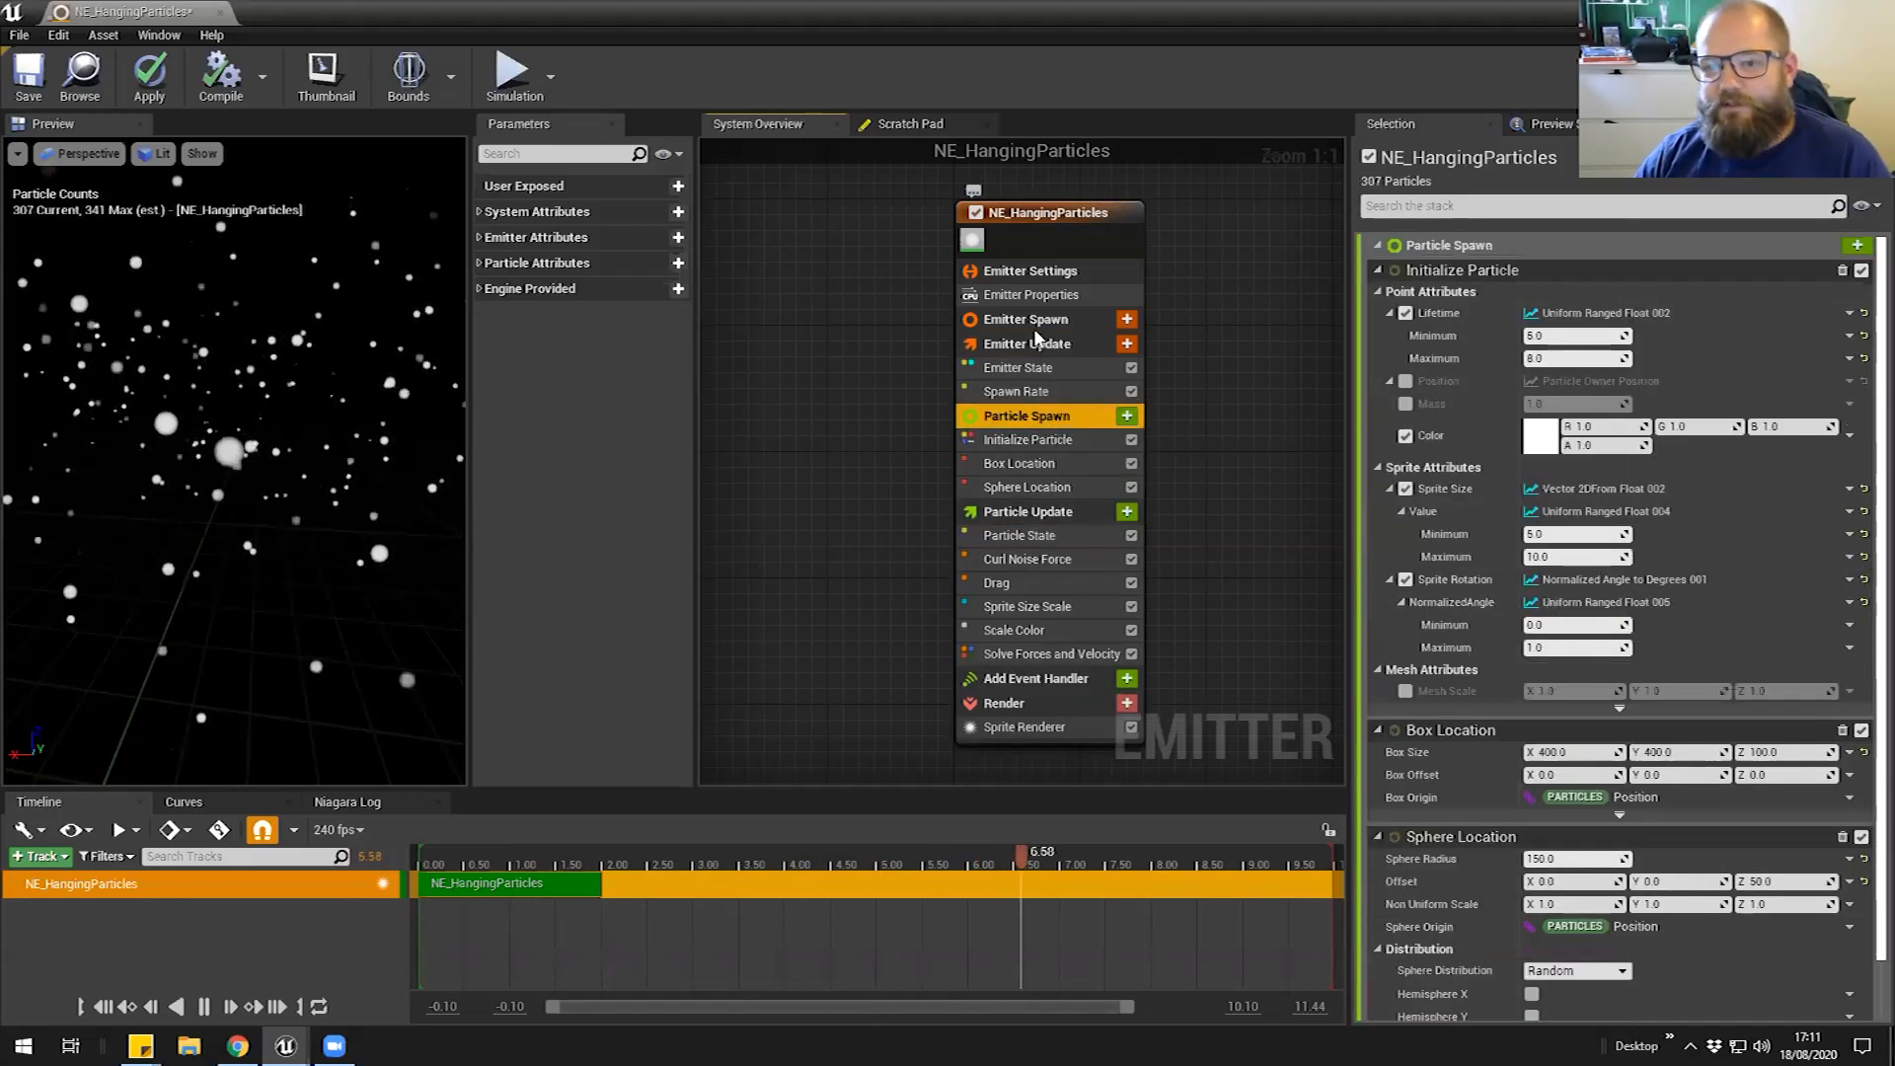
Examine Emitter Spawn, Emitter Update, Particle Spawn and Particle Update in stack order, reading their descriptions
click(1026, 319)
click(1026, 344)
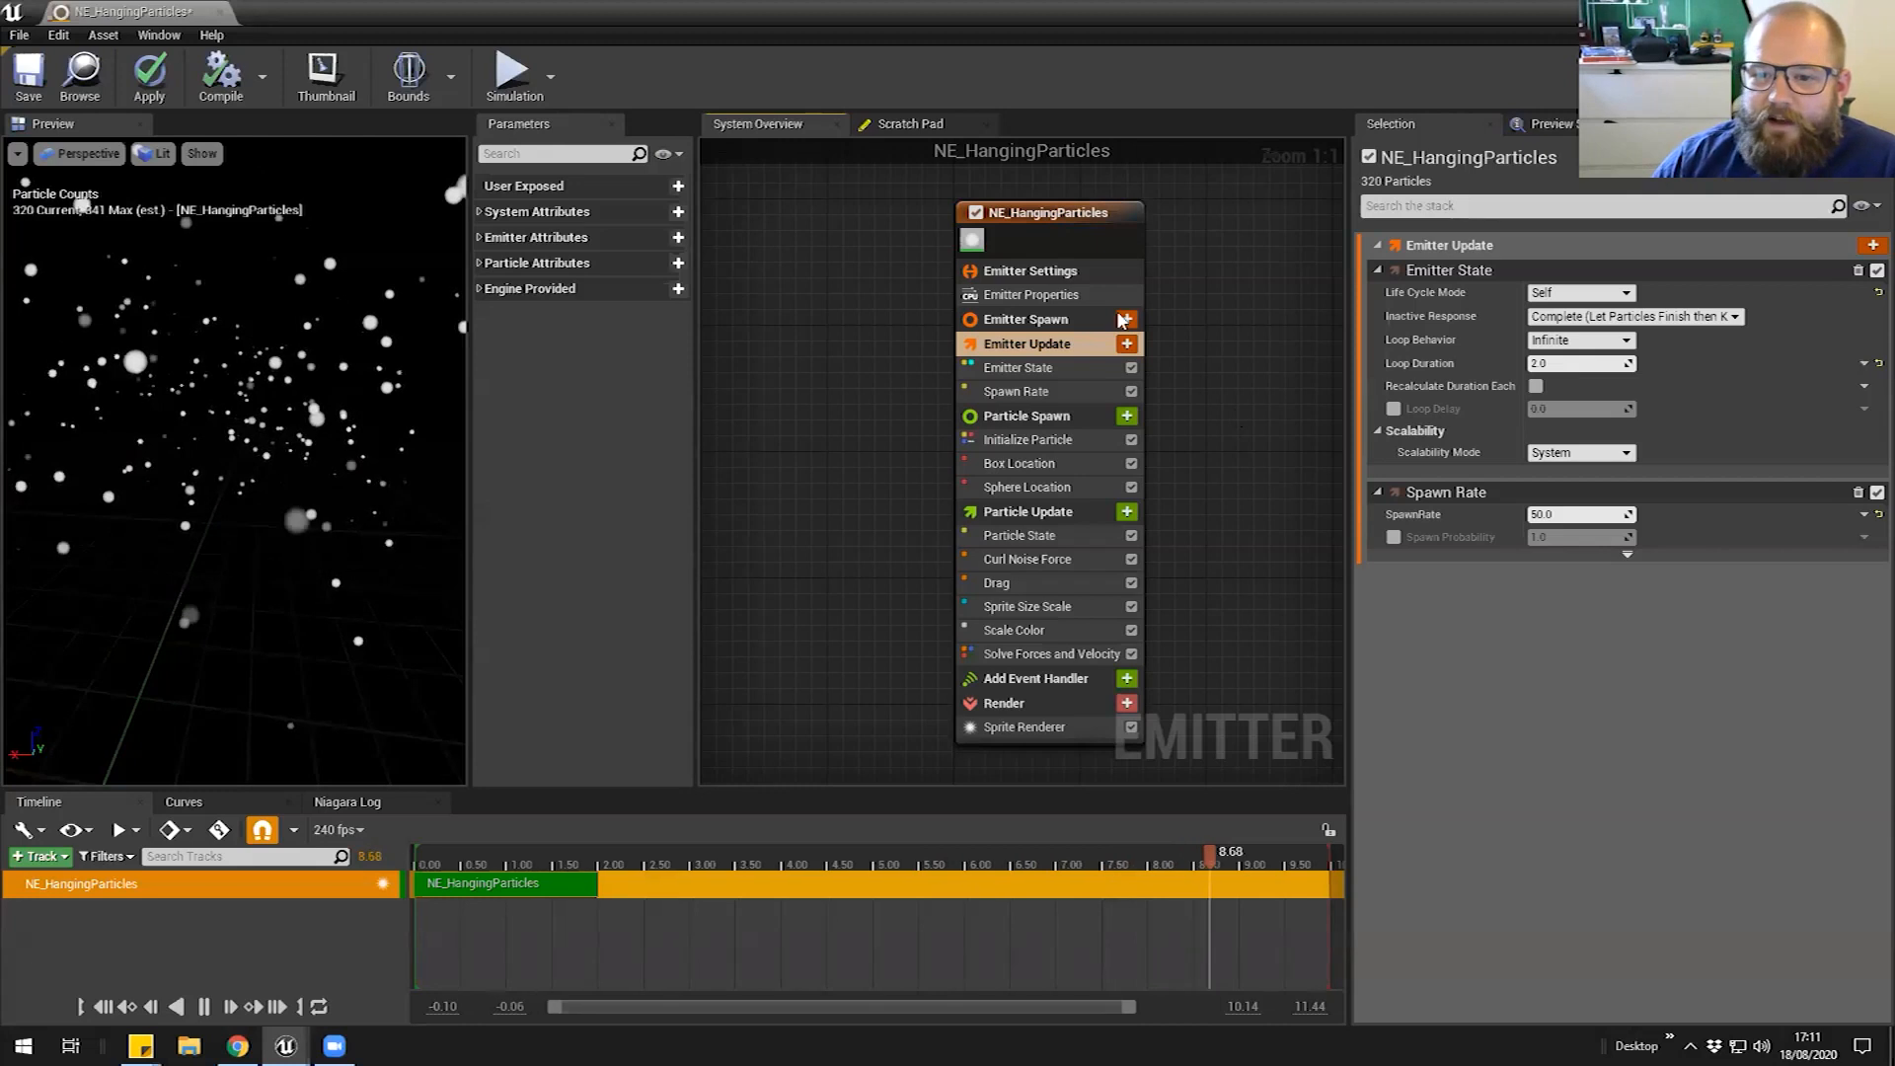
click(1037, 319)
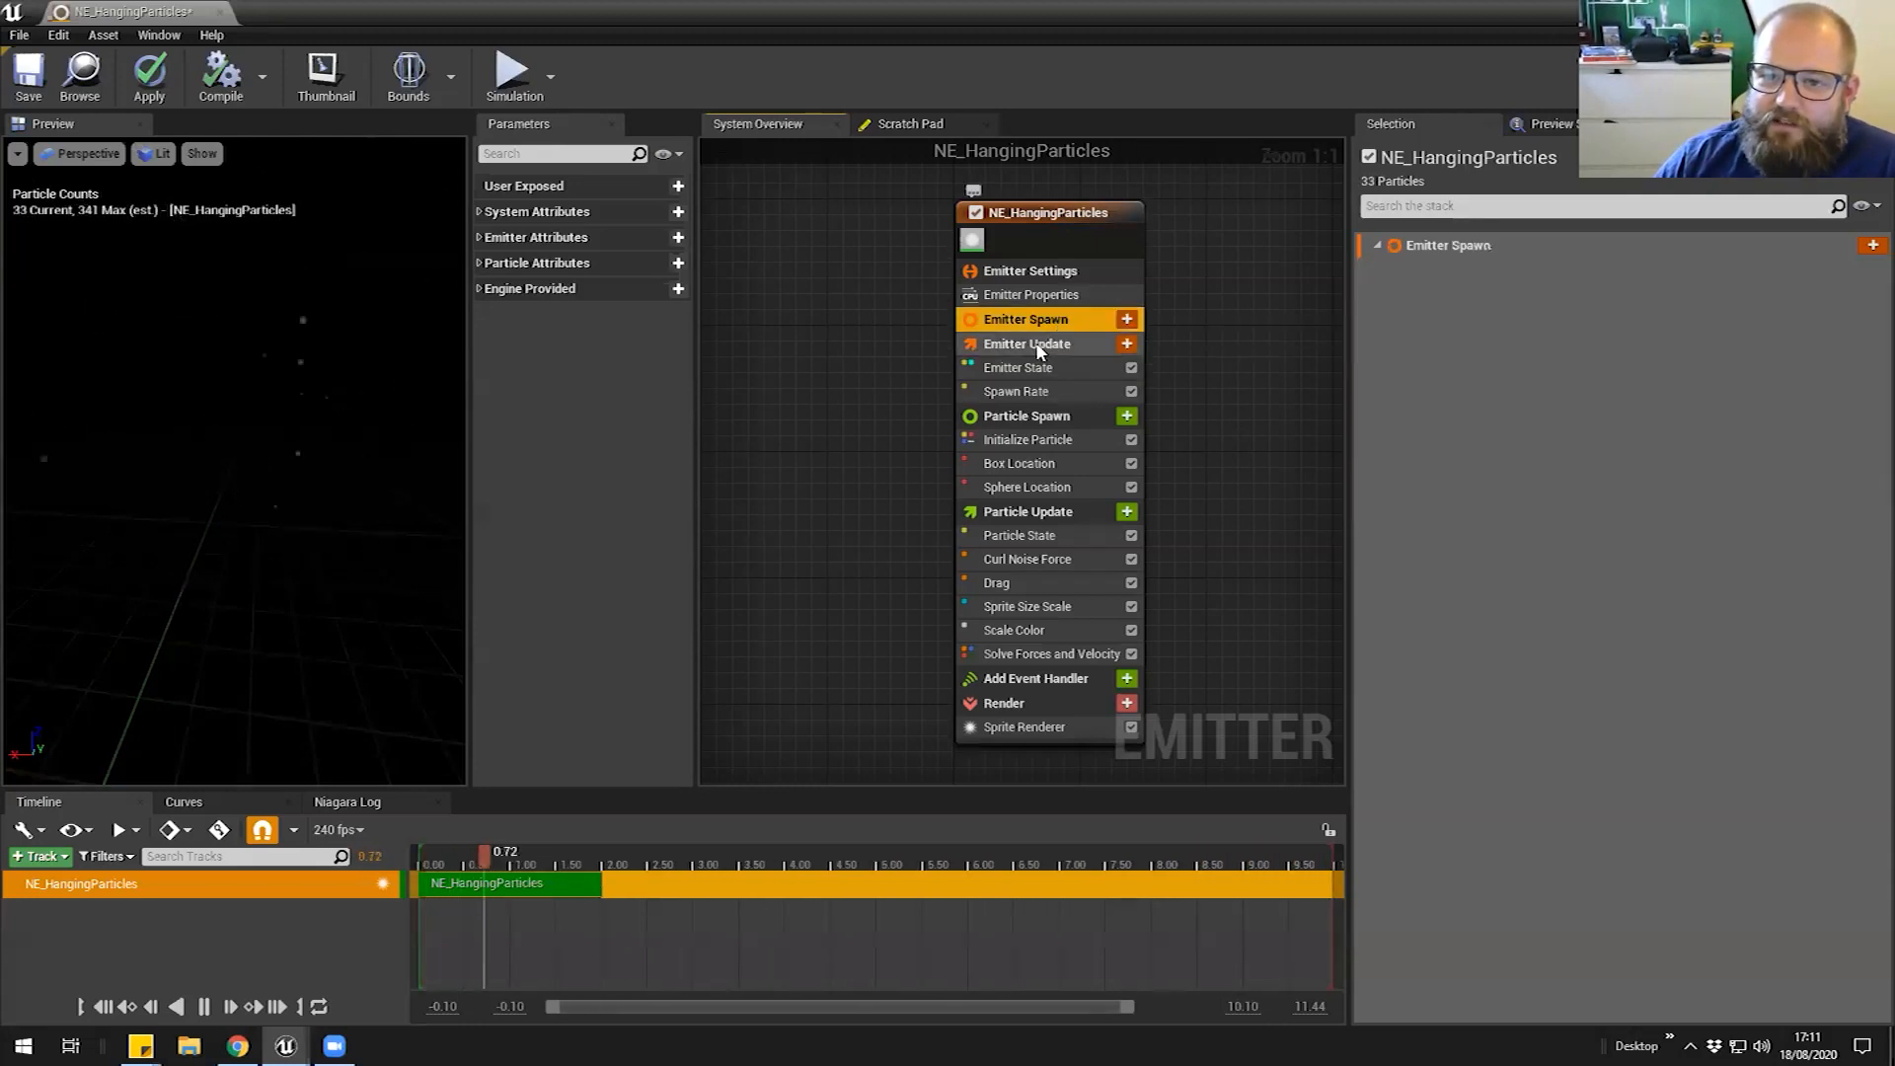
click(1031, 343)
click(1031, 416)
click(1046, 344)
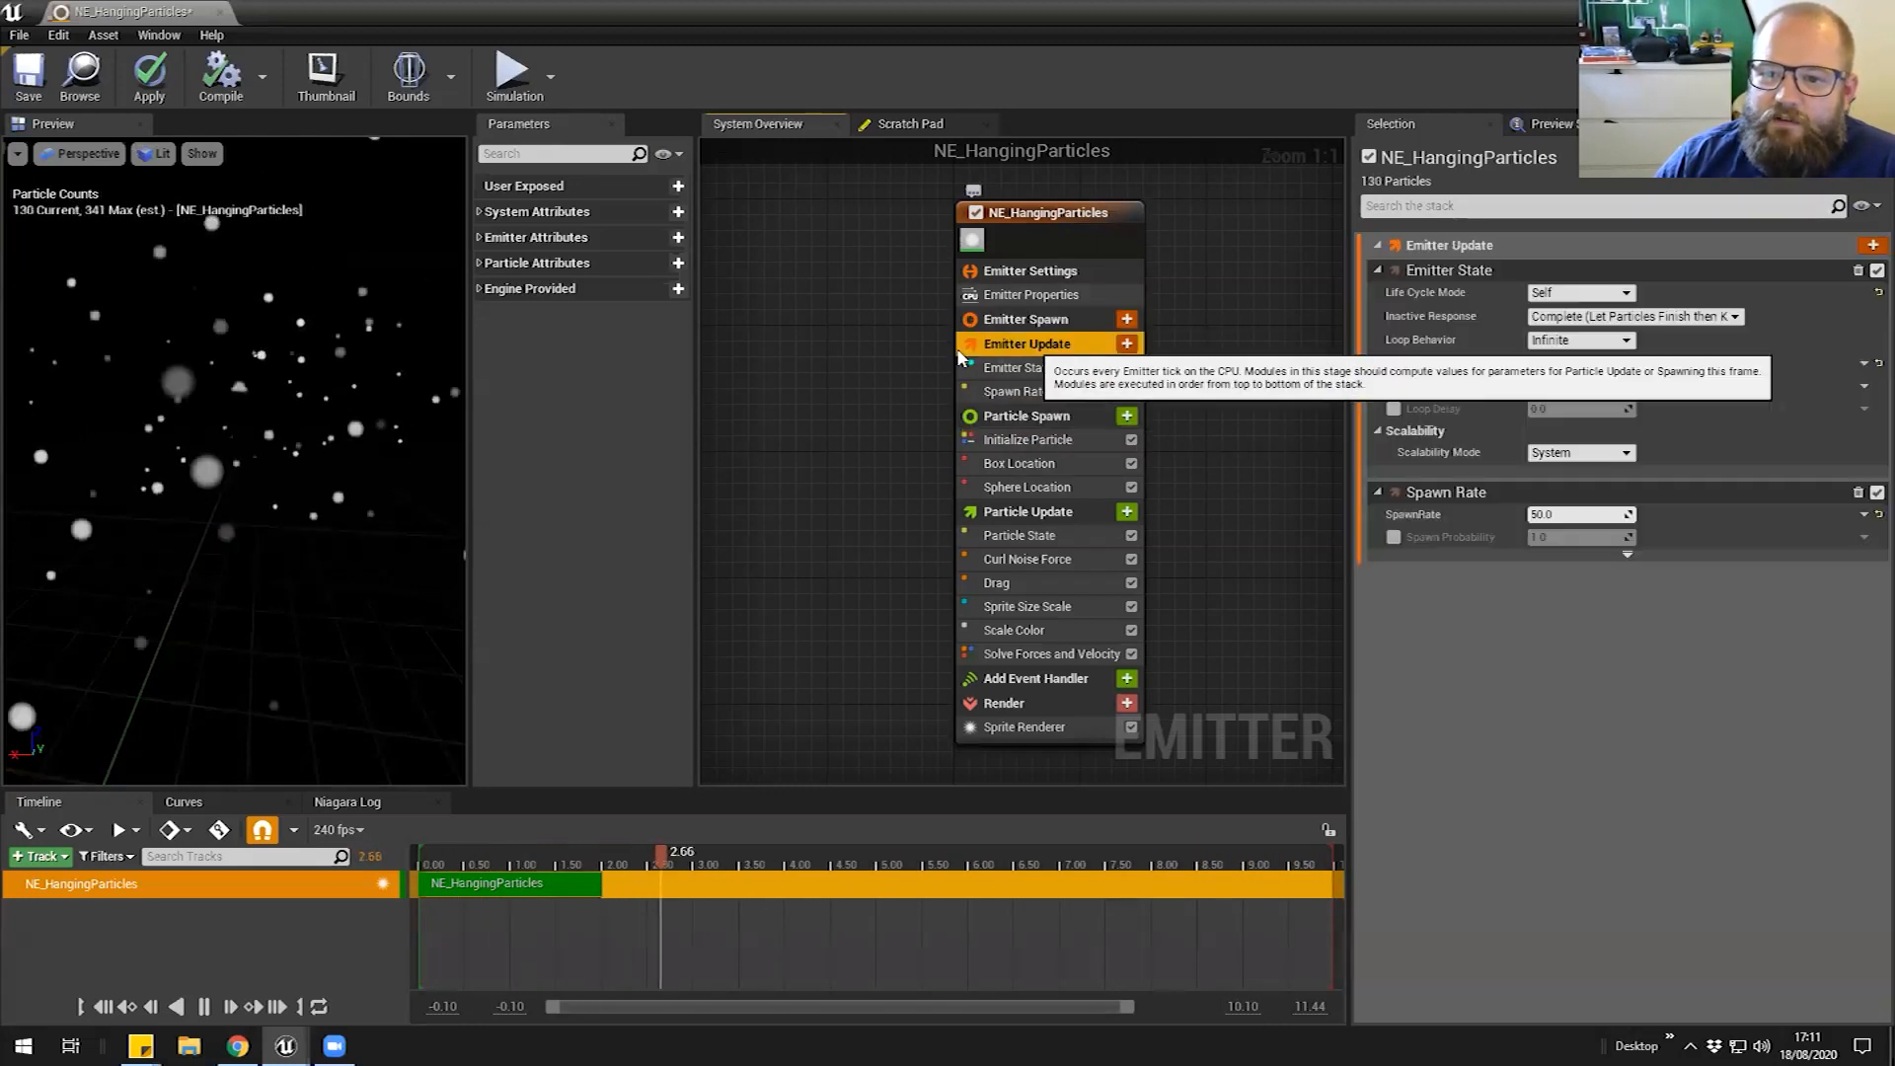
click(1046, 415)
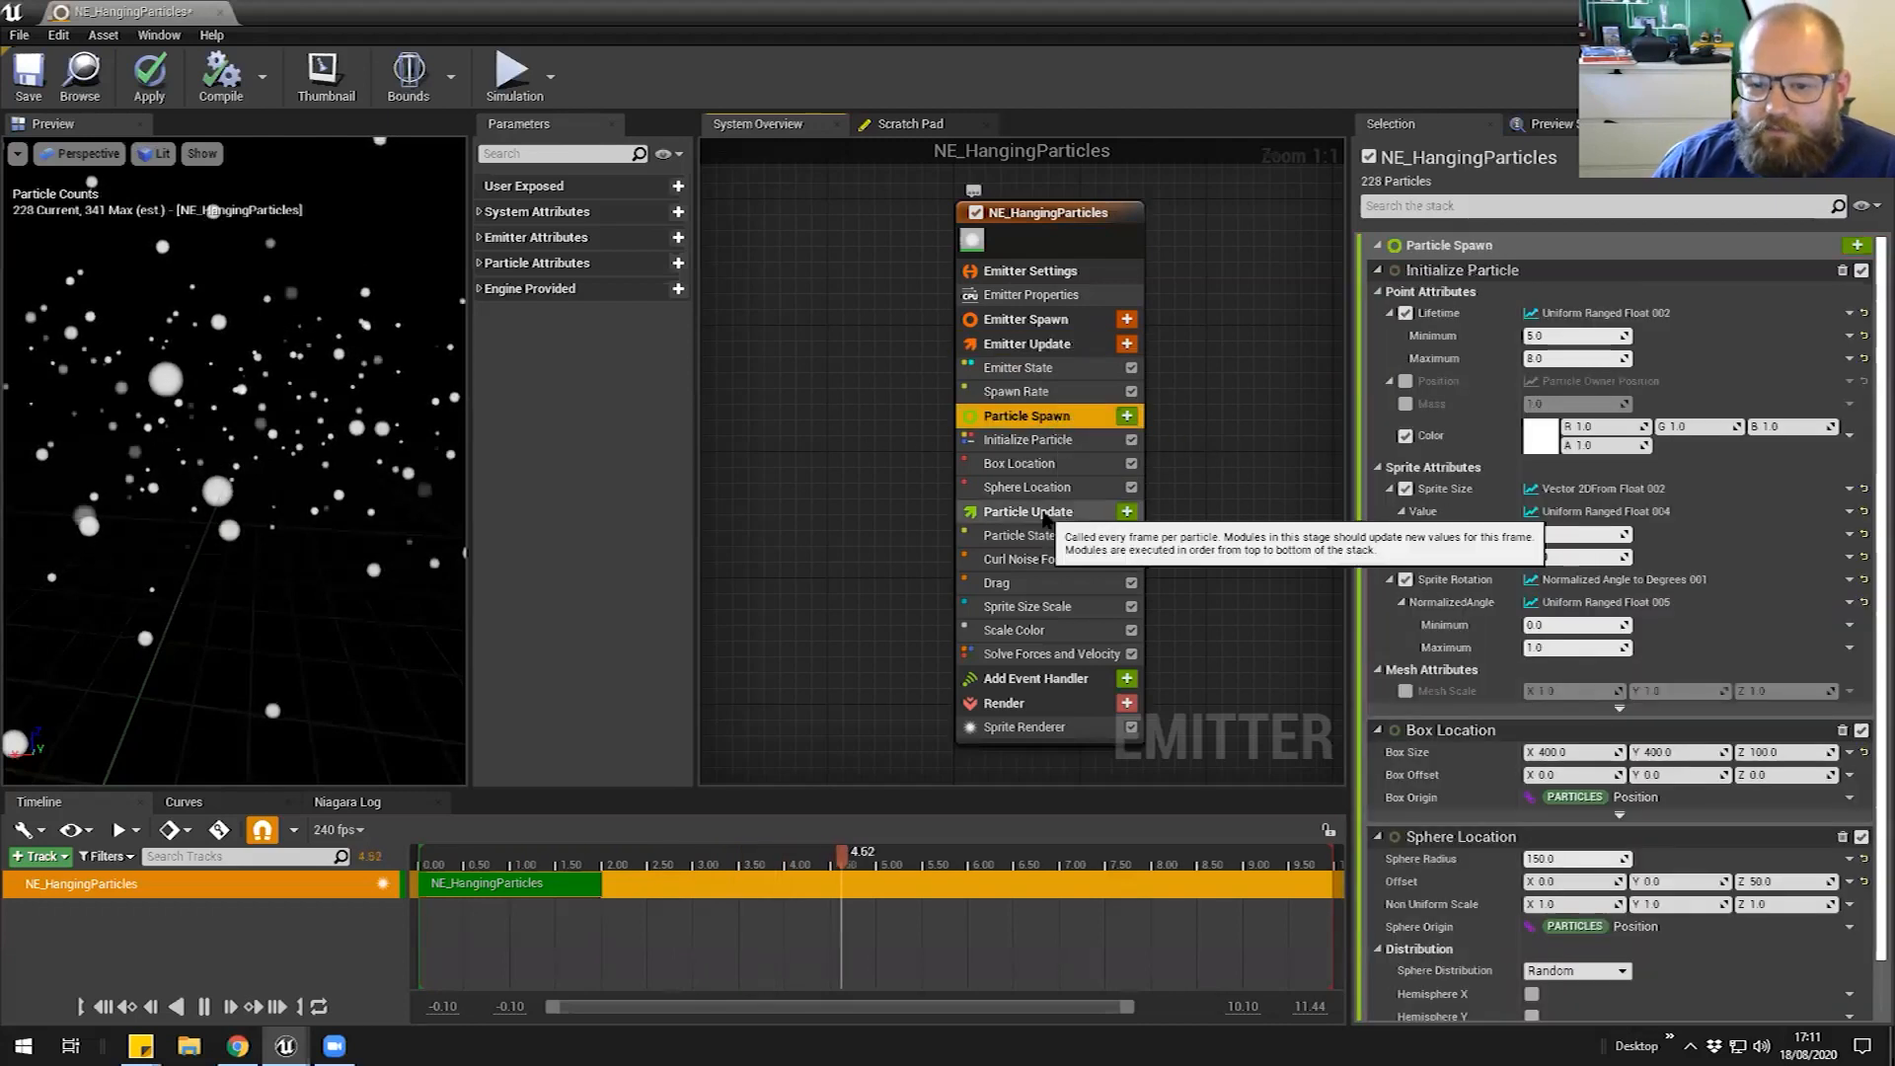
click(1074, 511)
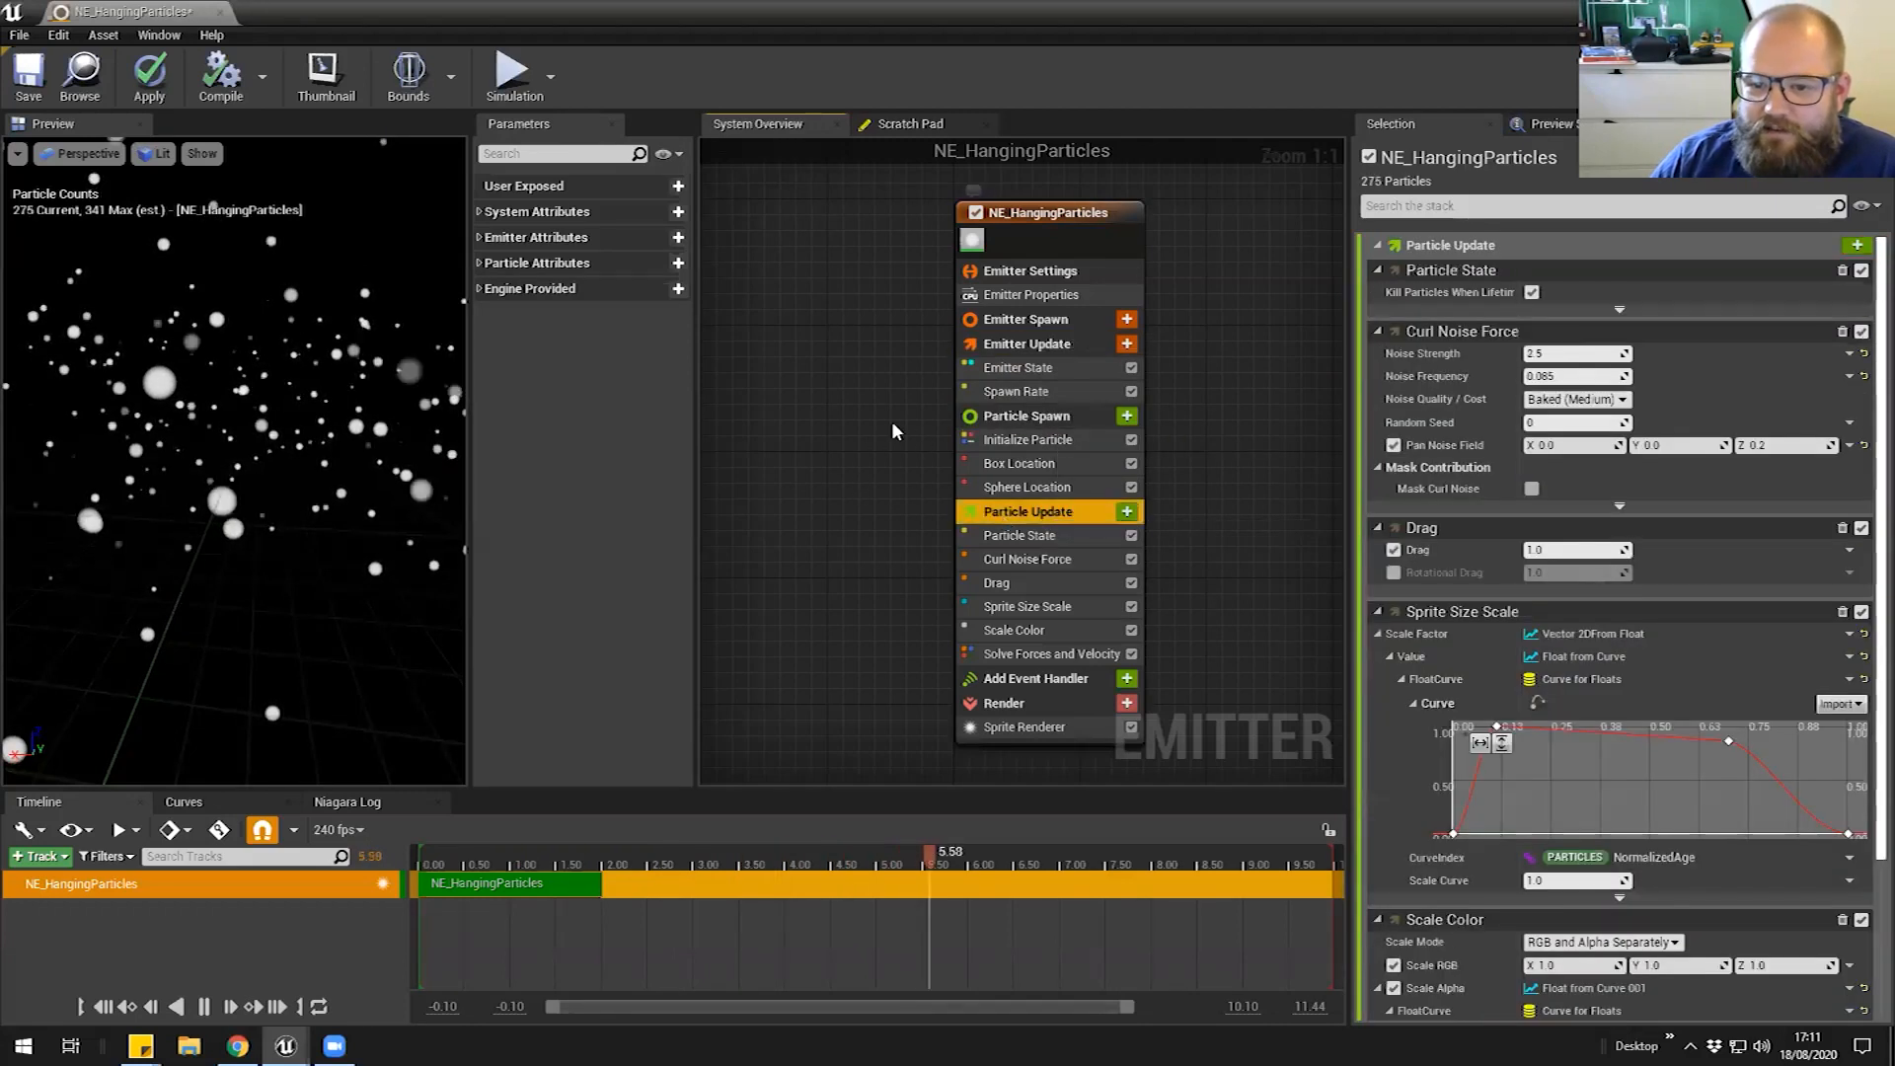
Compare the contents of the Emitter Spawn stage with those of the Particle Spawn stage
click(1027, 319)
click(1031, 415)
click(1042, 321)
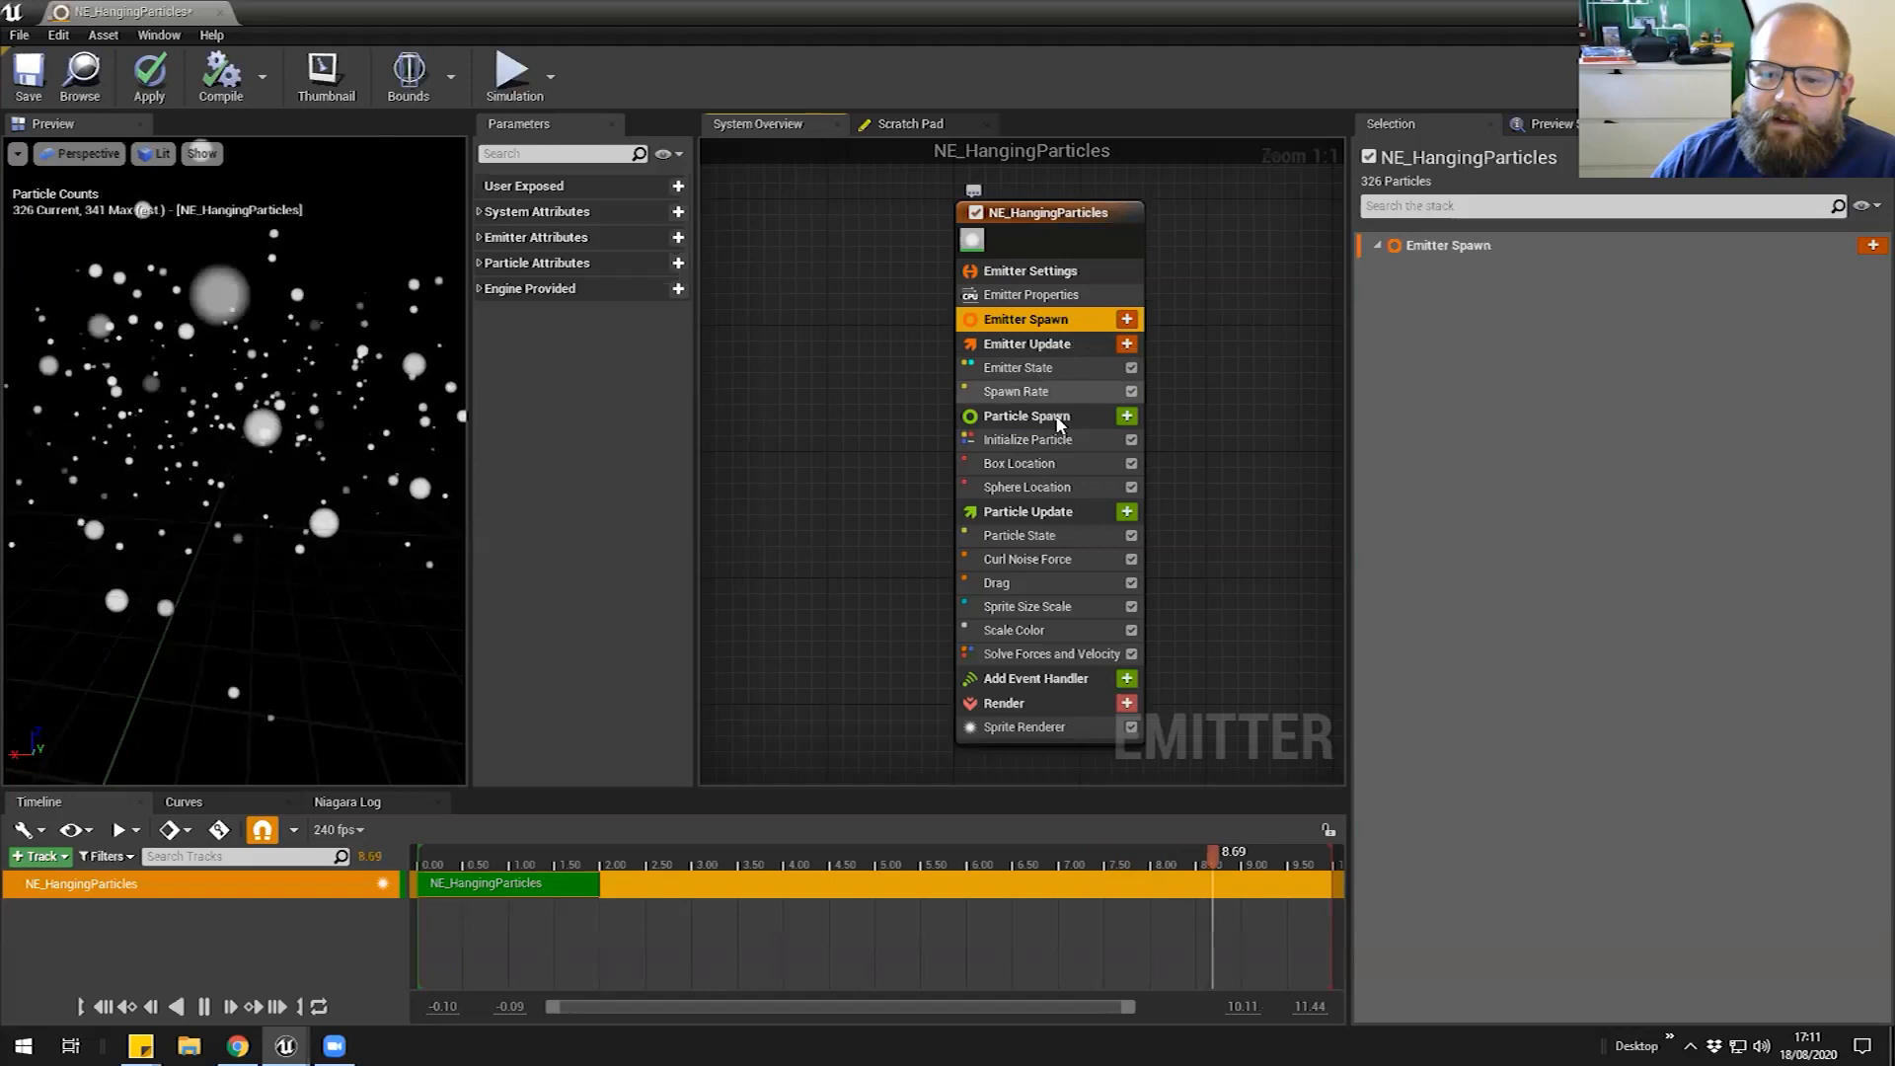
click(1036, 416)
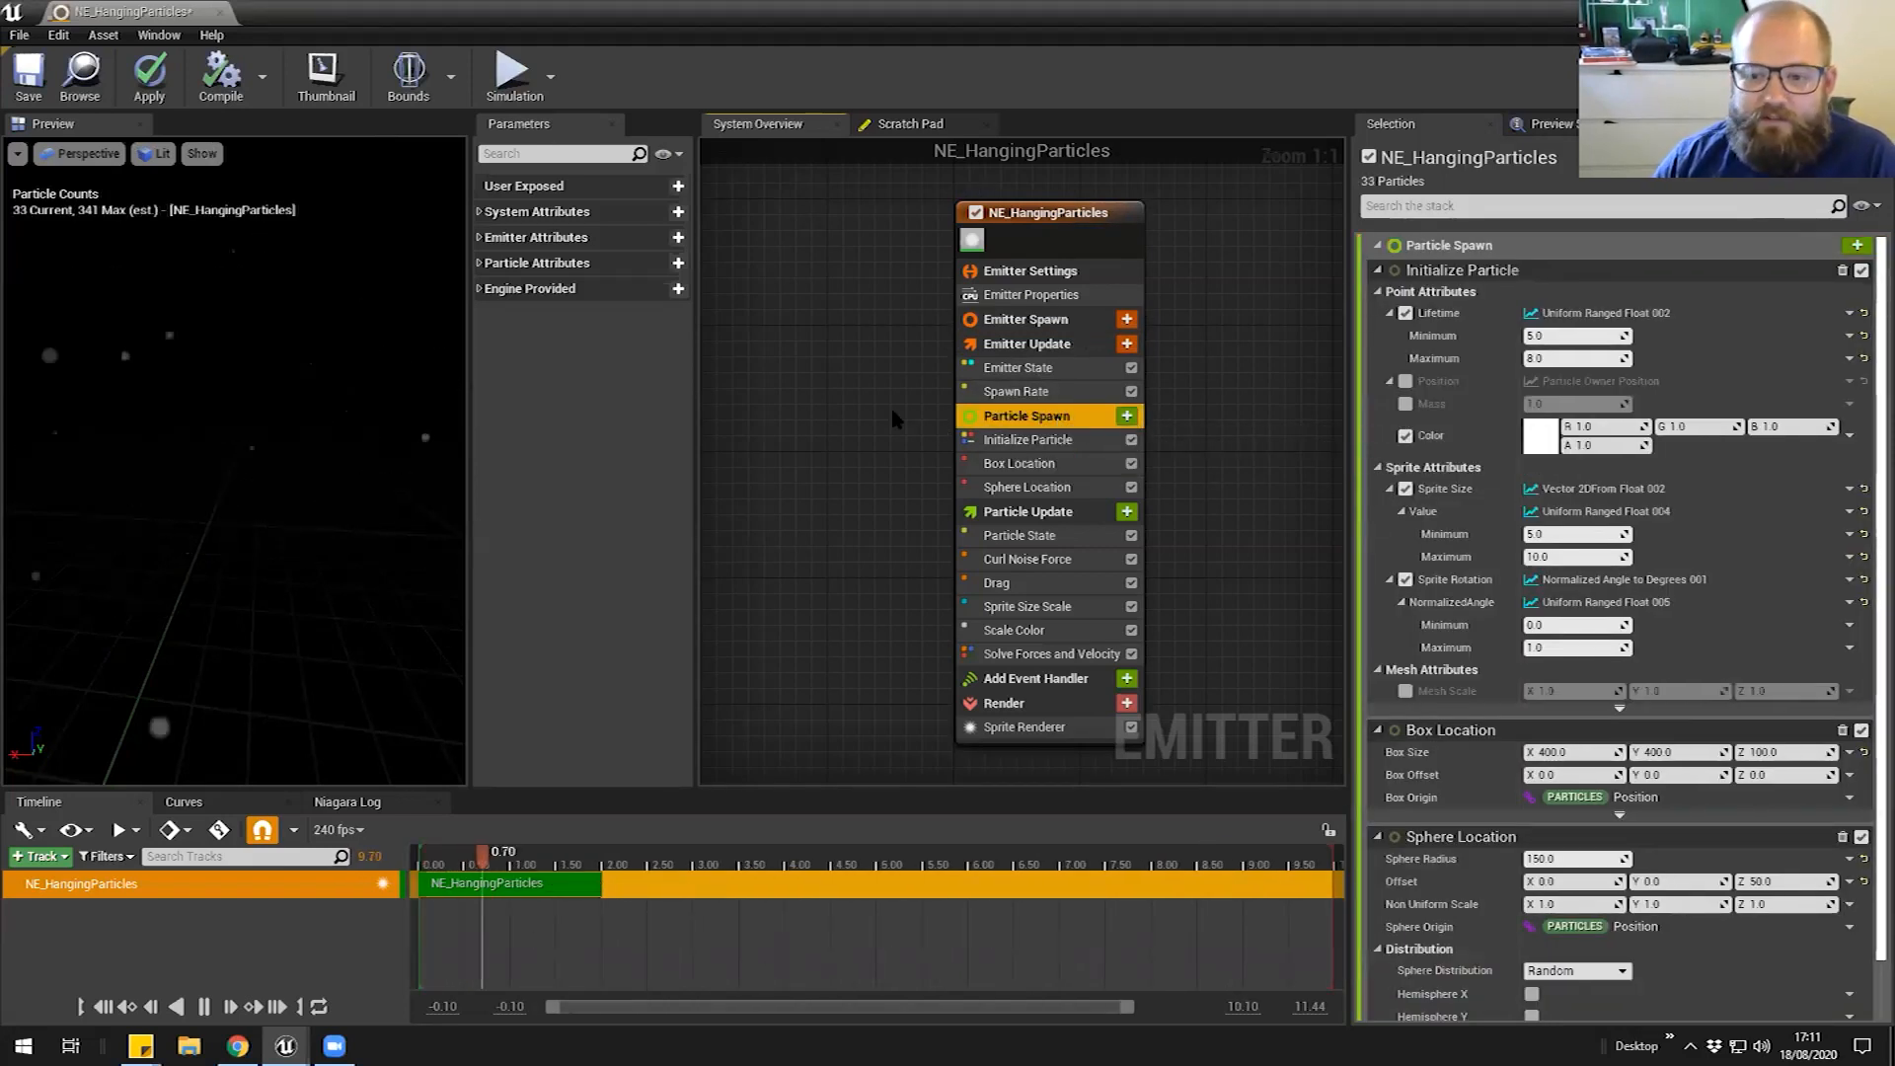
click(1026, 318)
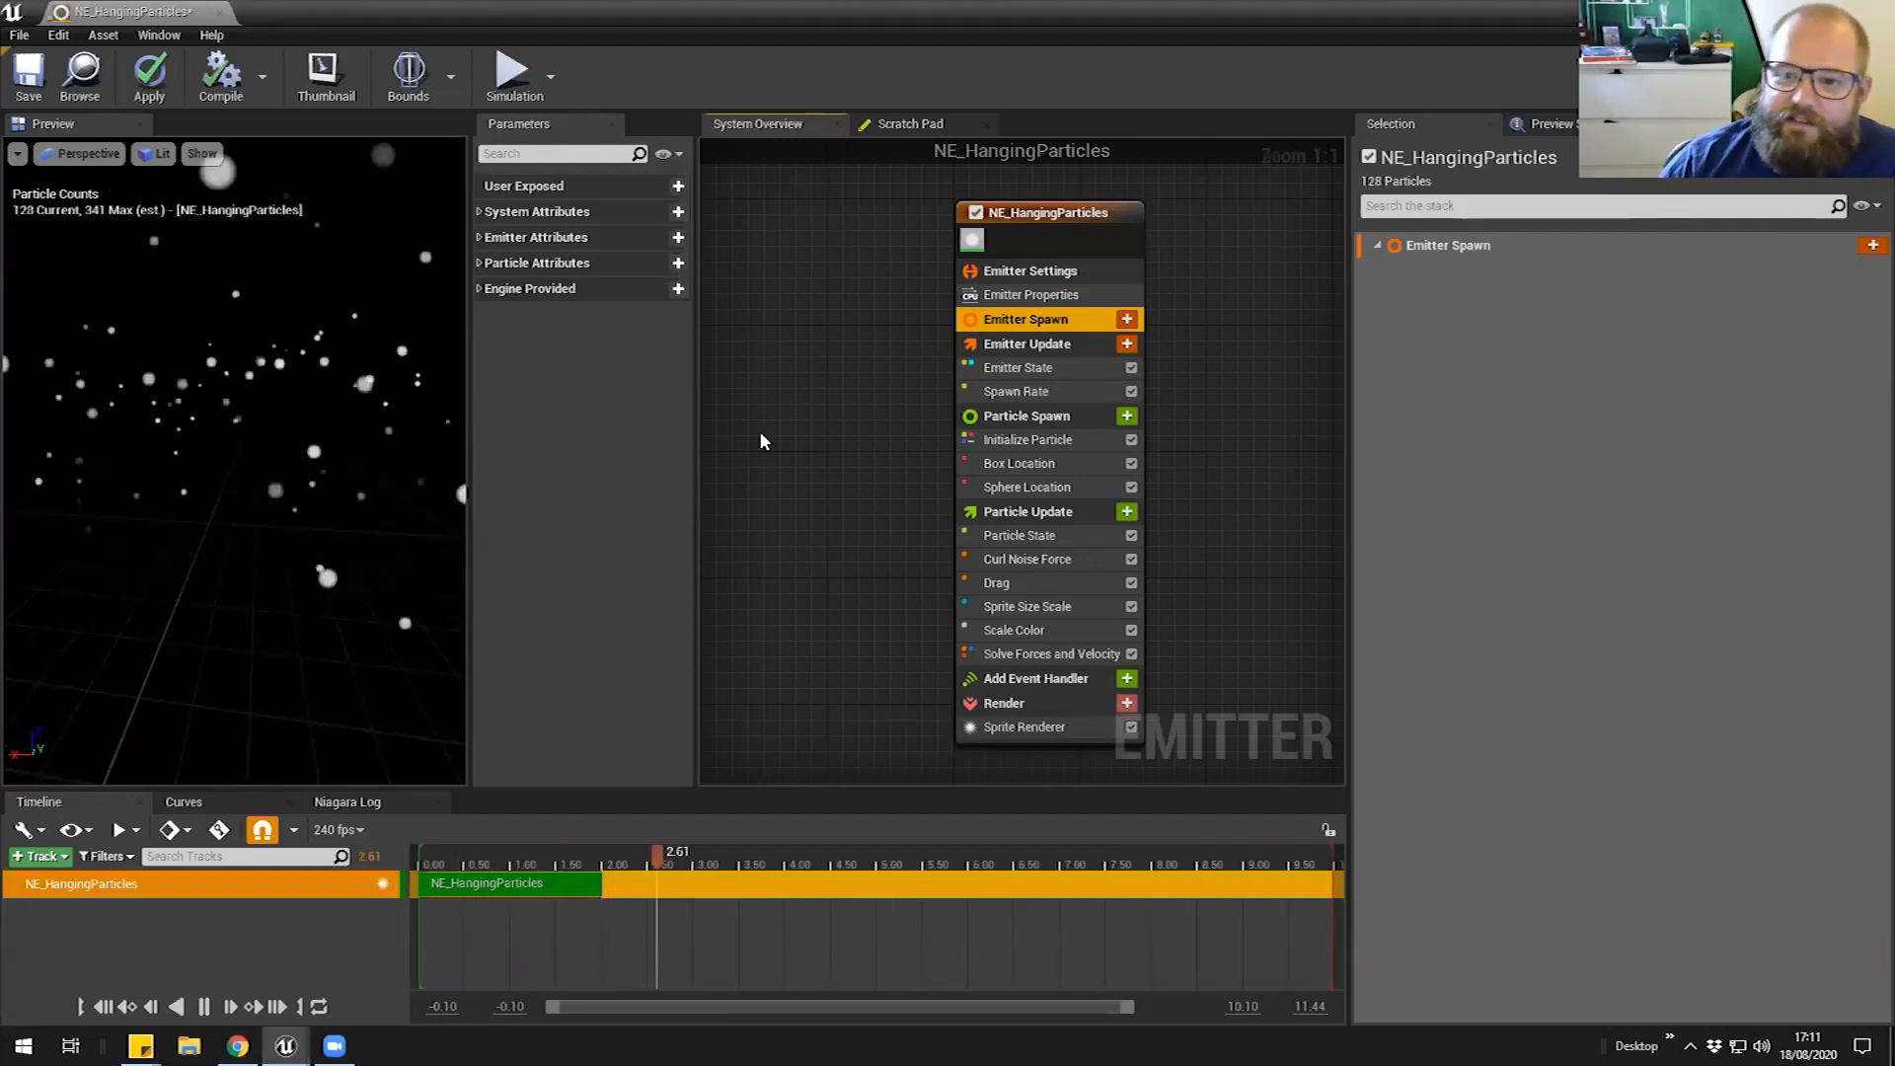
Set the SpawnRate of the emitter's Spawn Rate module to 20
click(1046, 391)
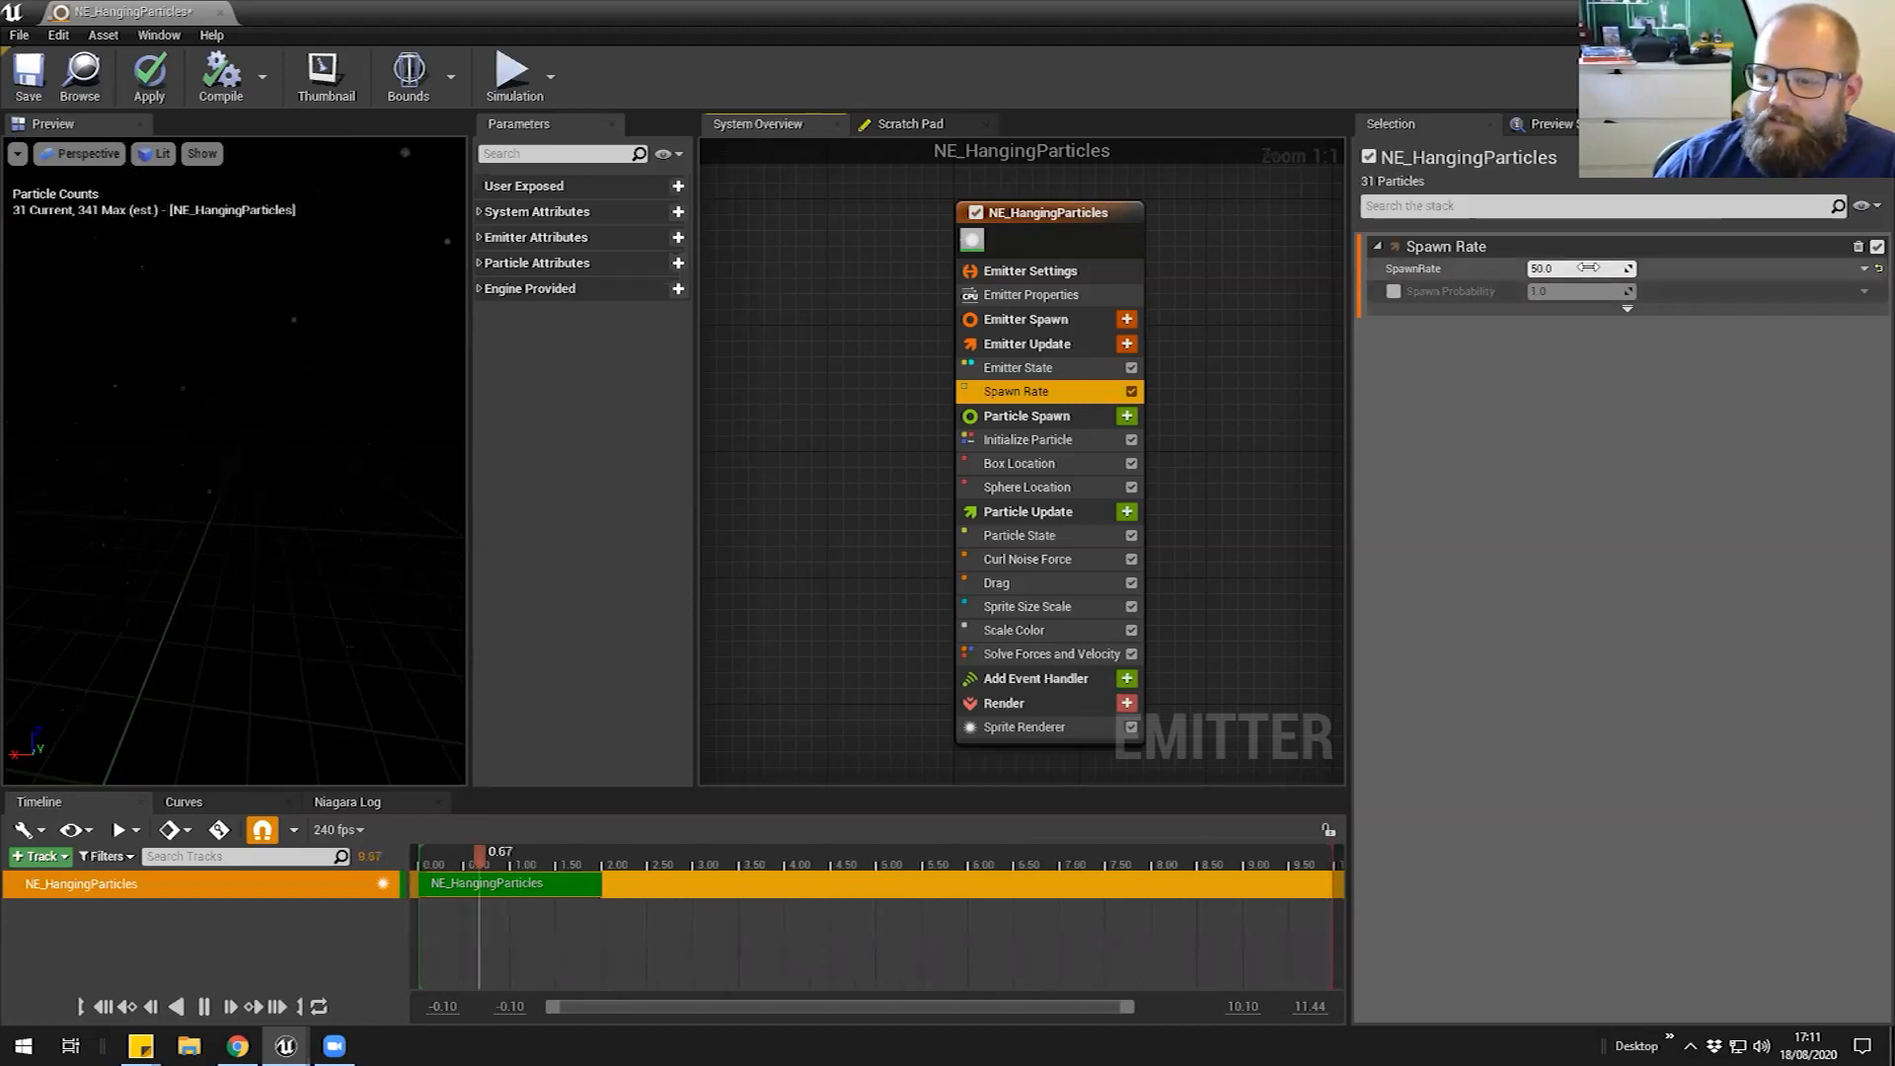
text(20)
key(Return)
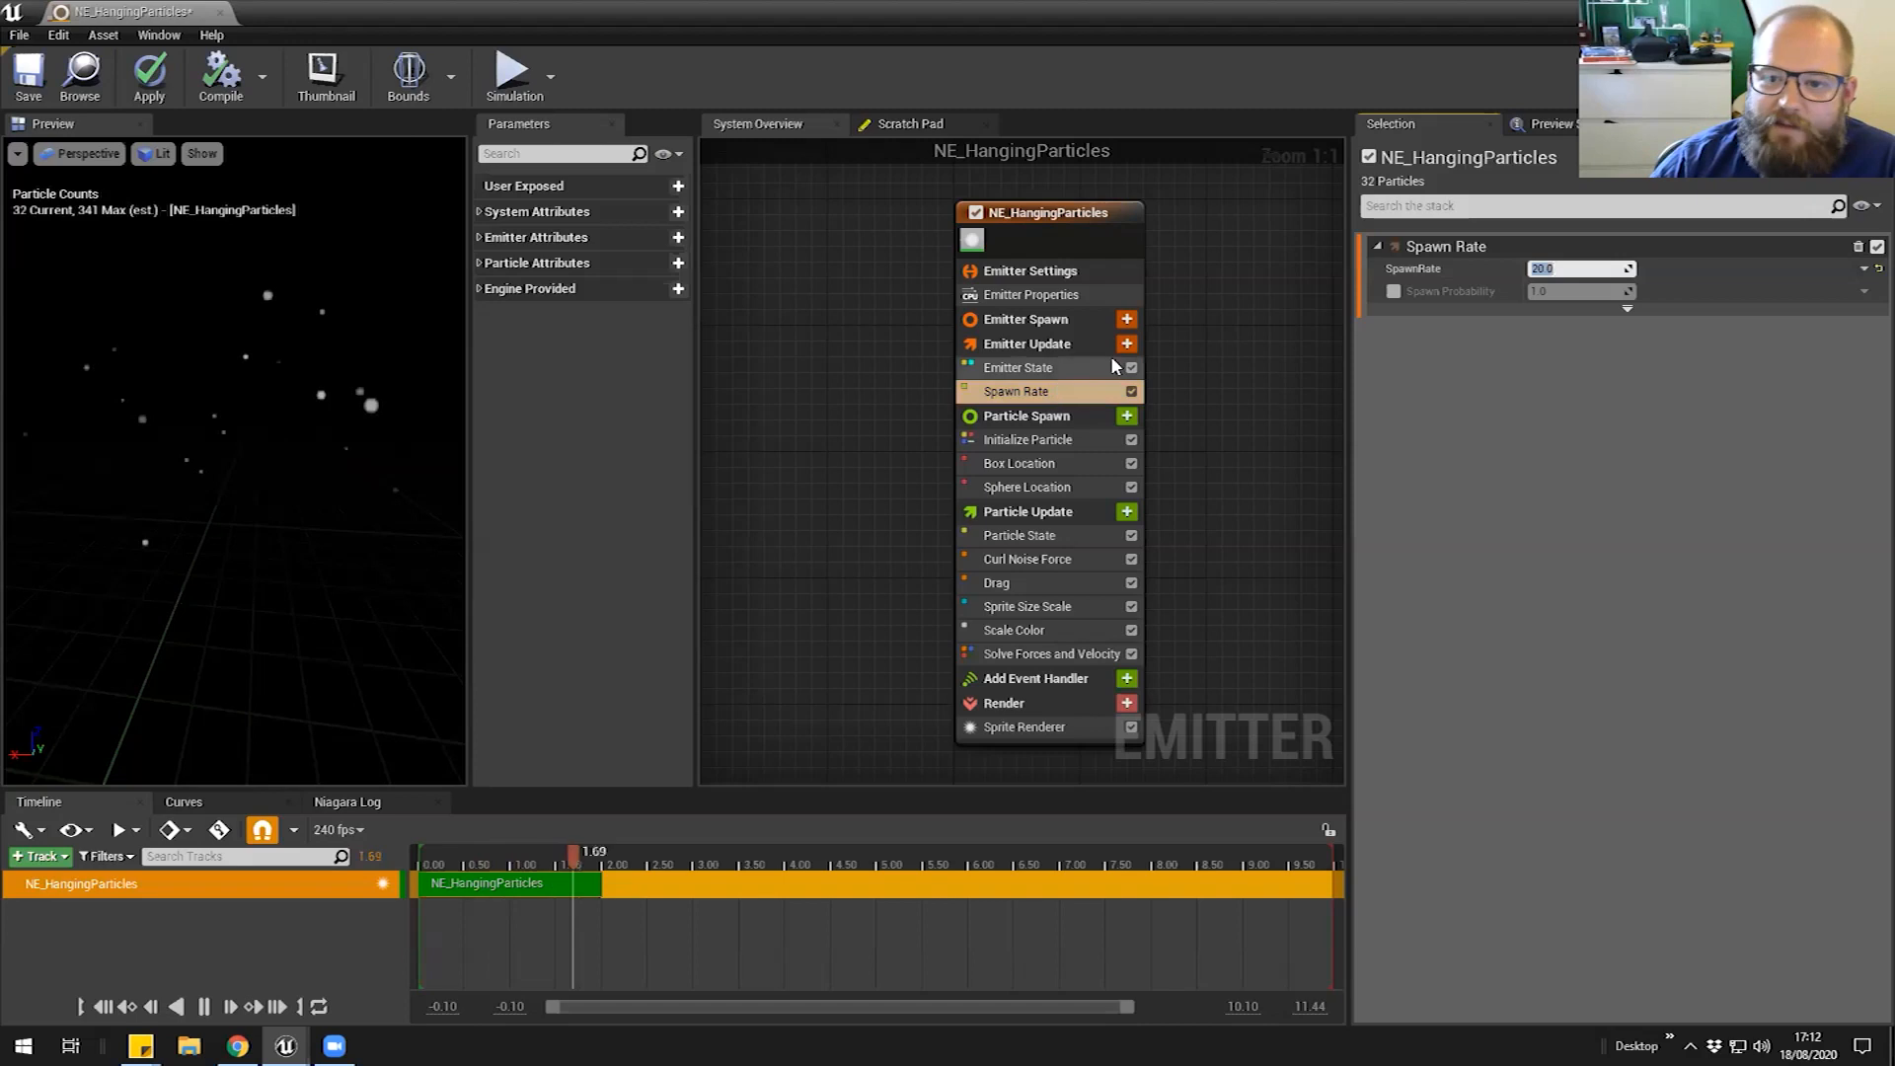
Try a SpawnRate of 500 in the emitter's Spawn Rate module, and restore it to 20
click(1044, 348)
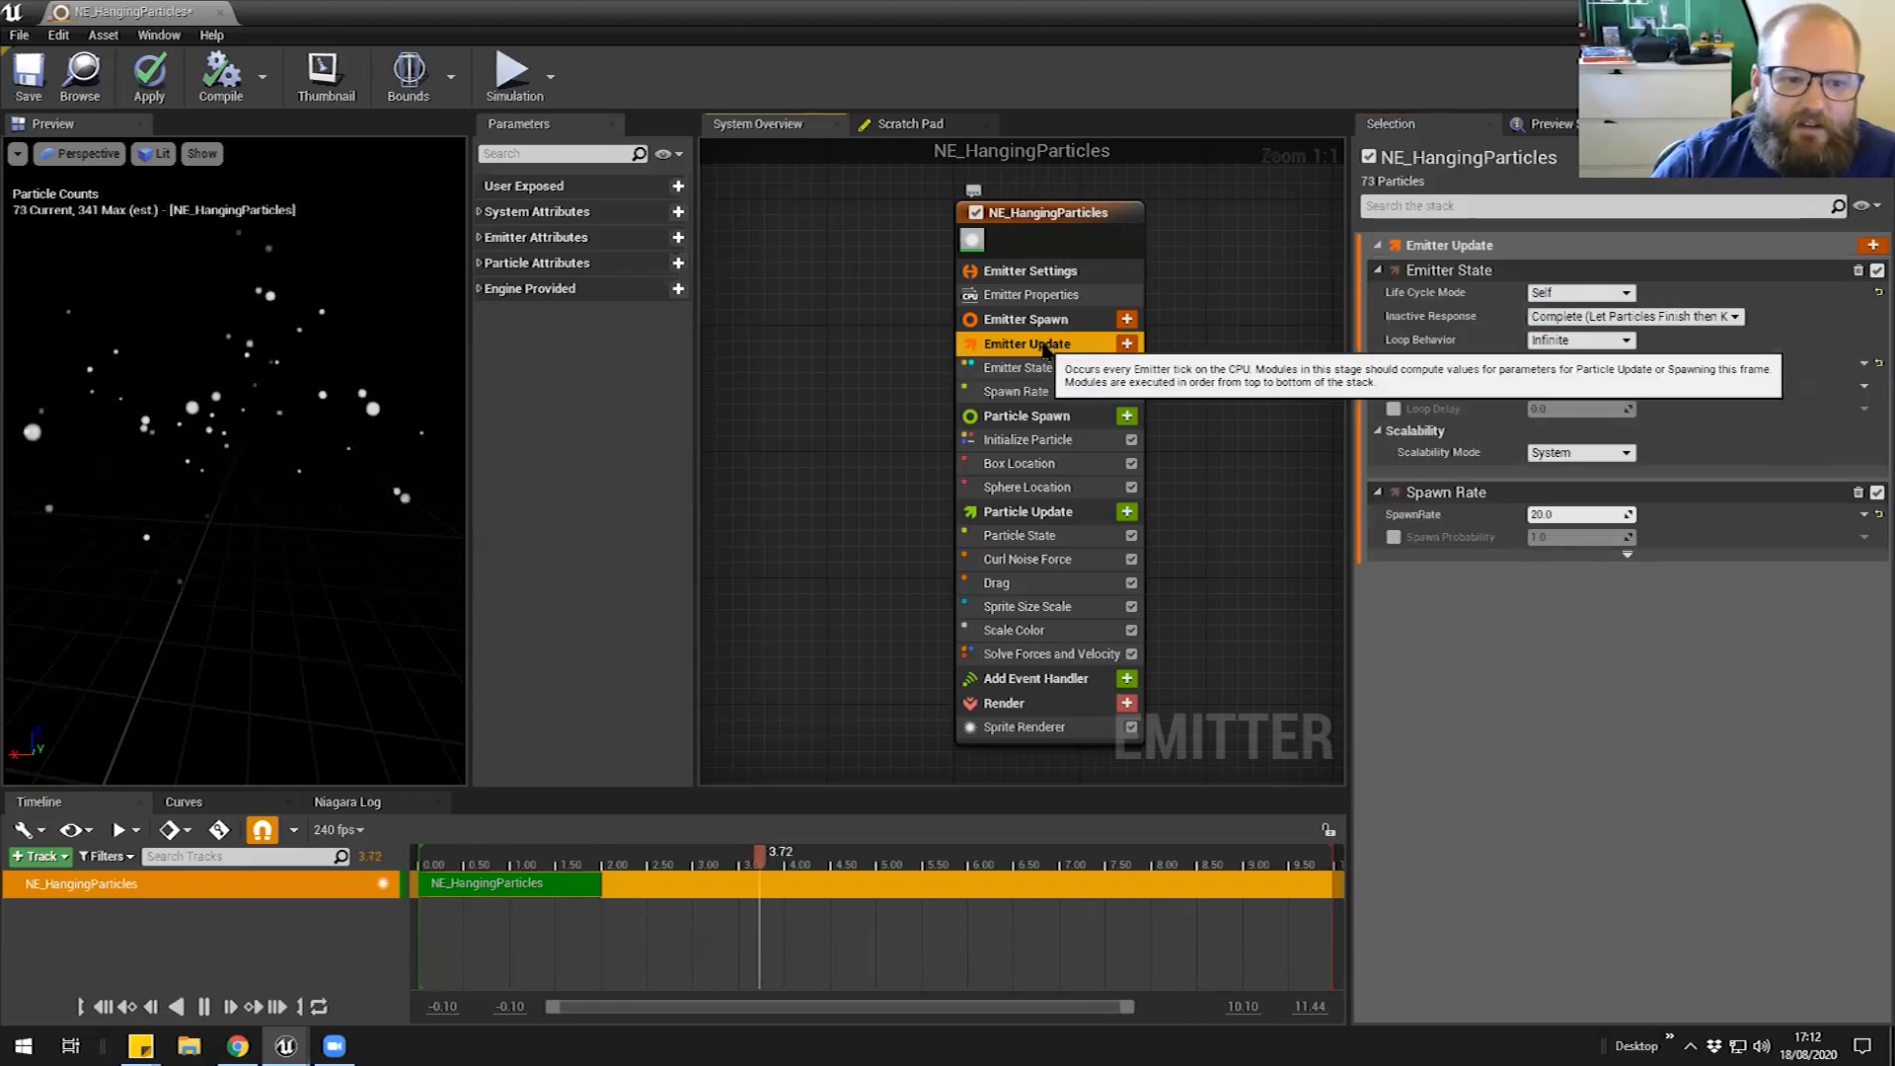
click(1017, 390)
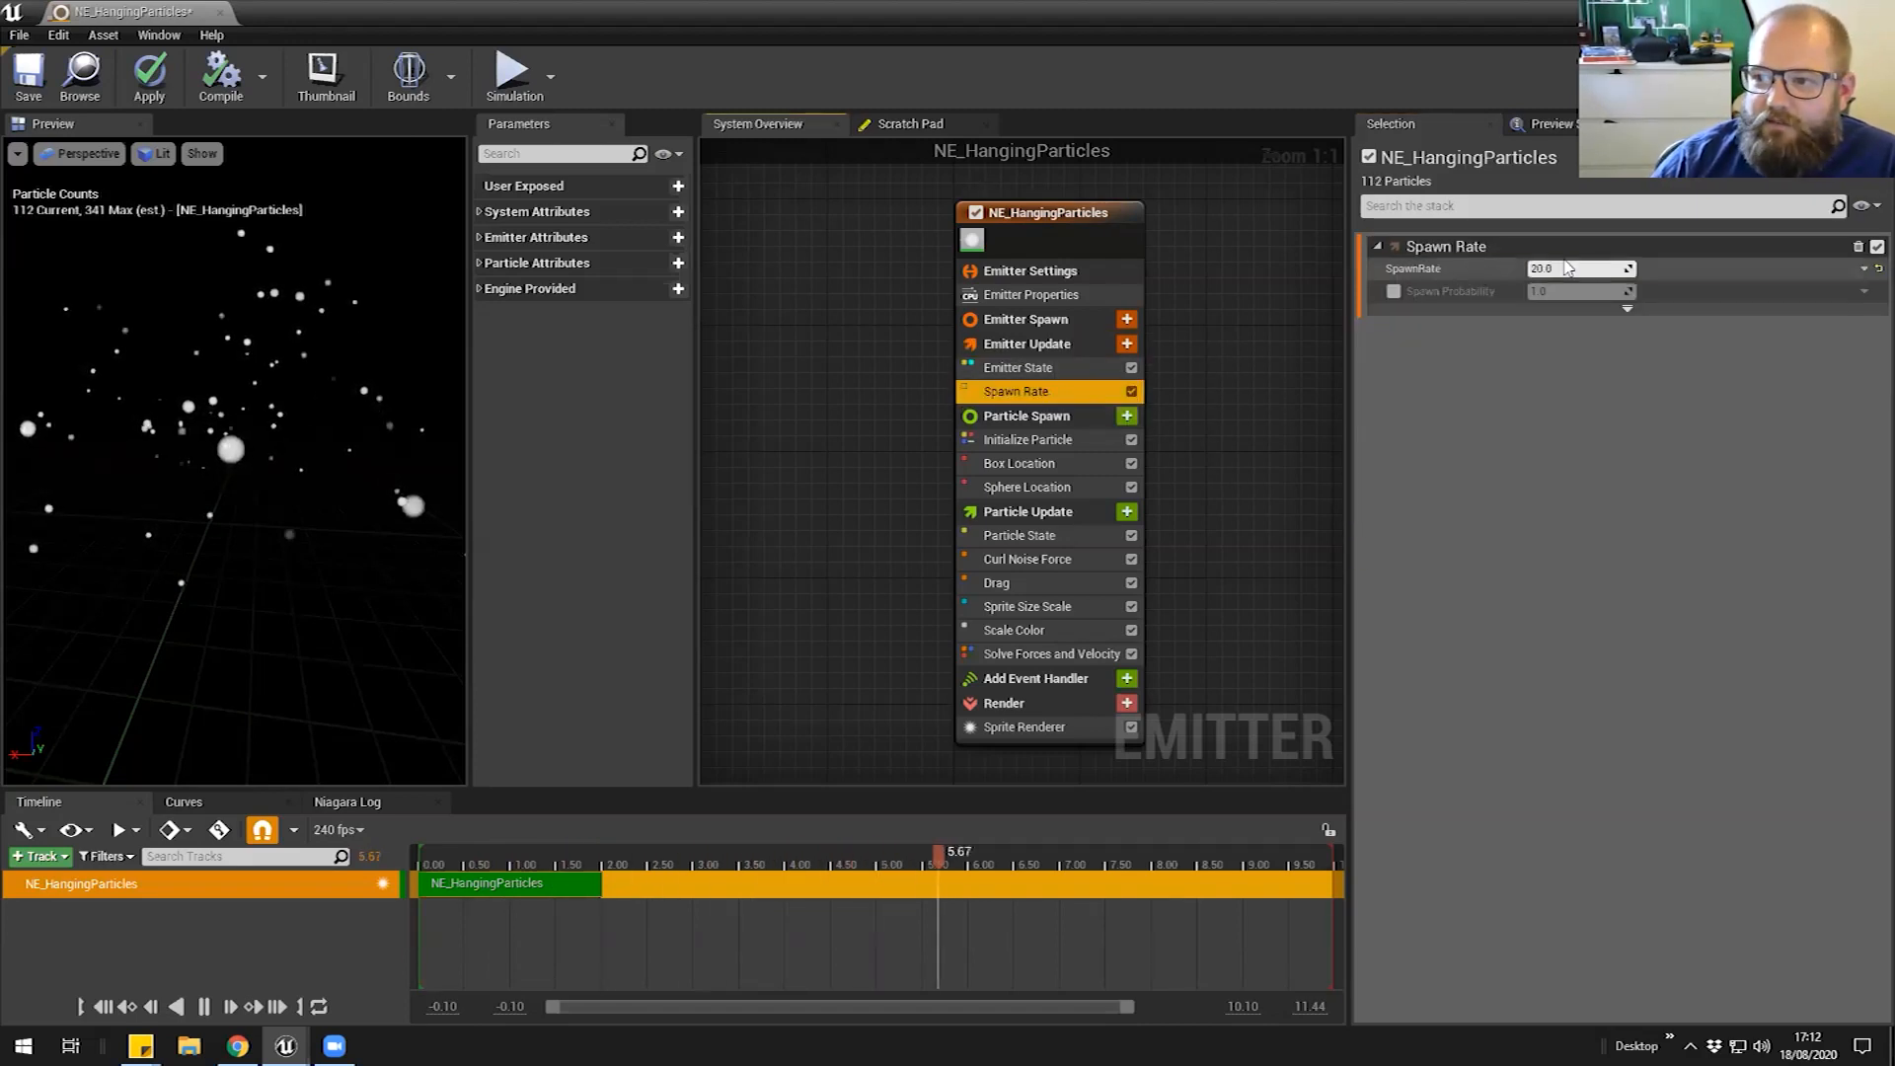
click(1581, 268)
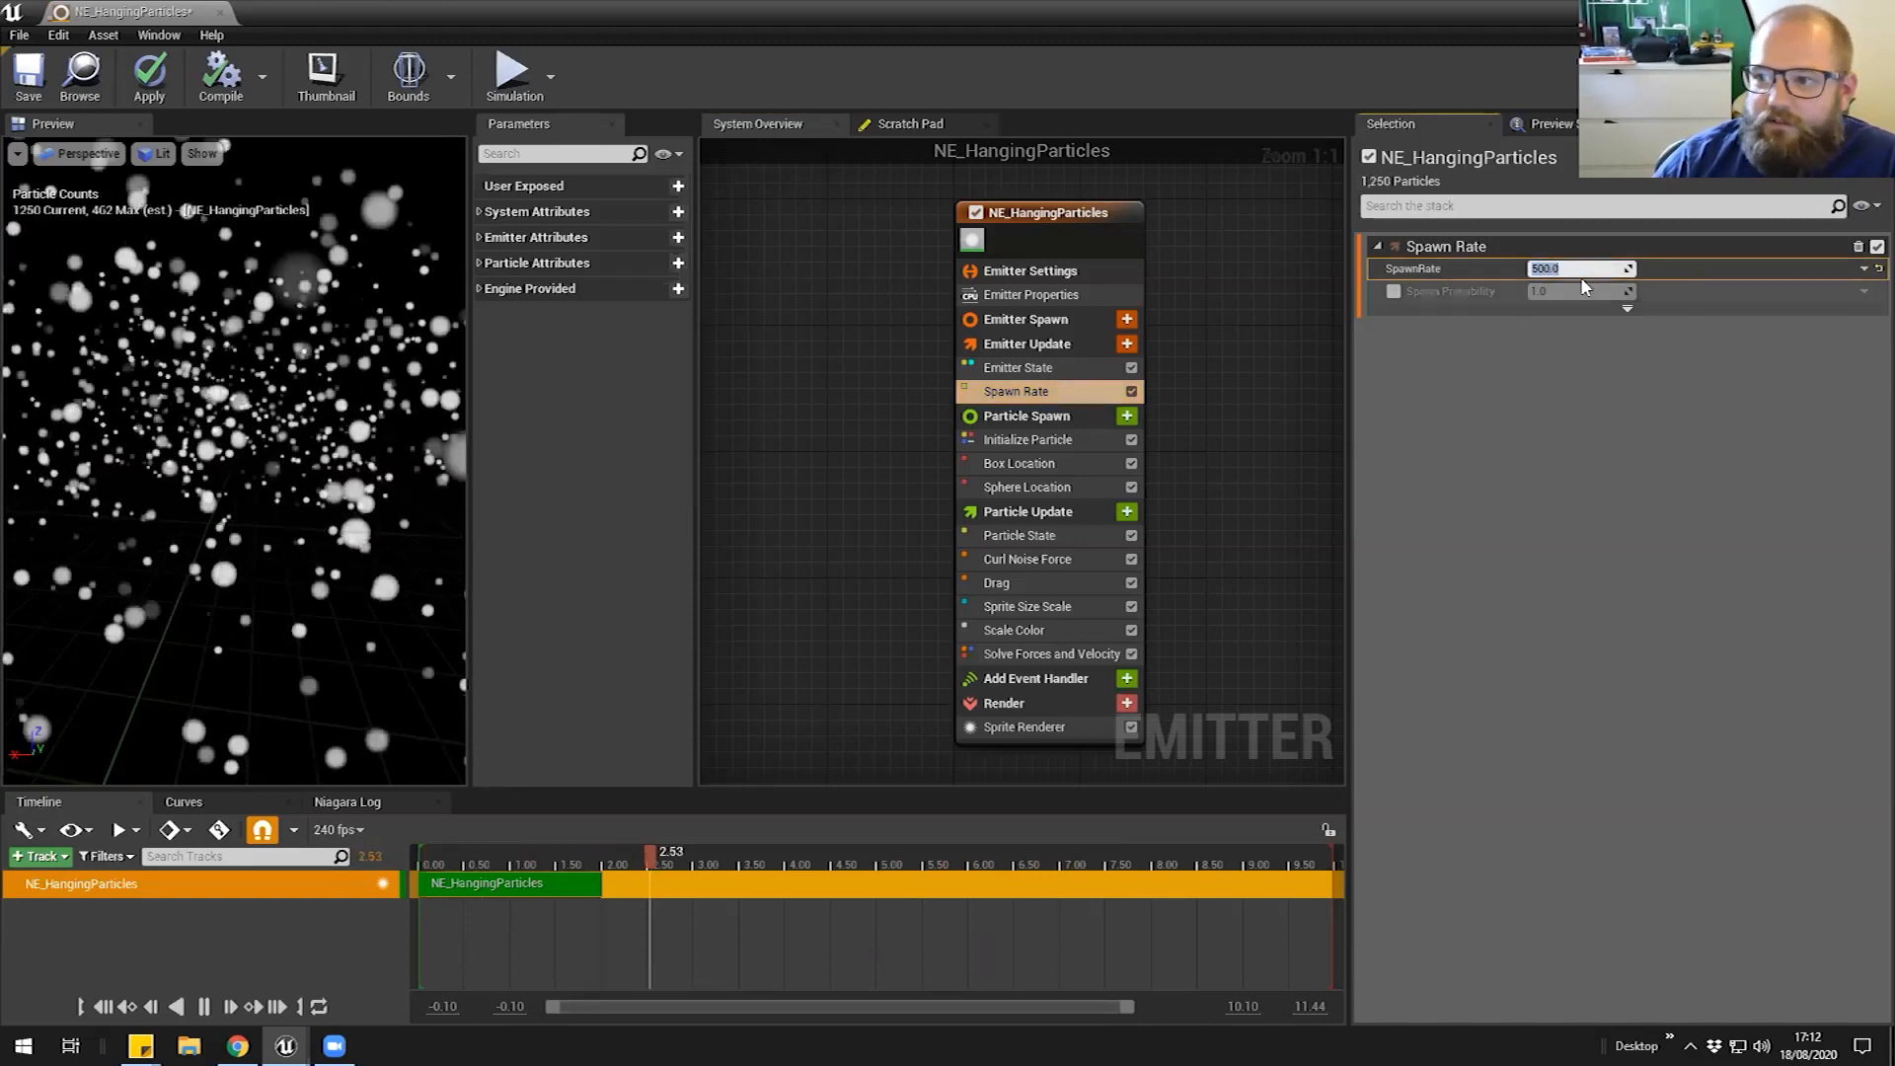
text(10)
key(Return)
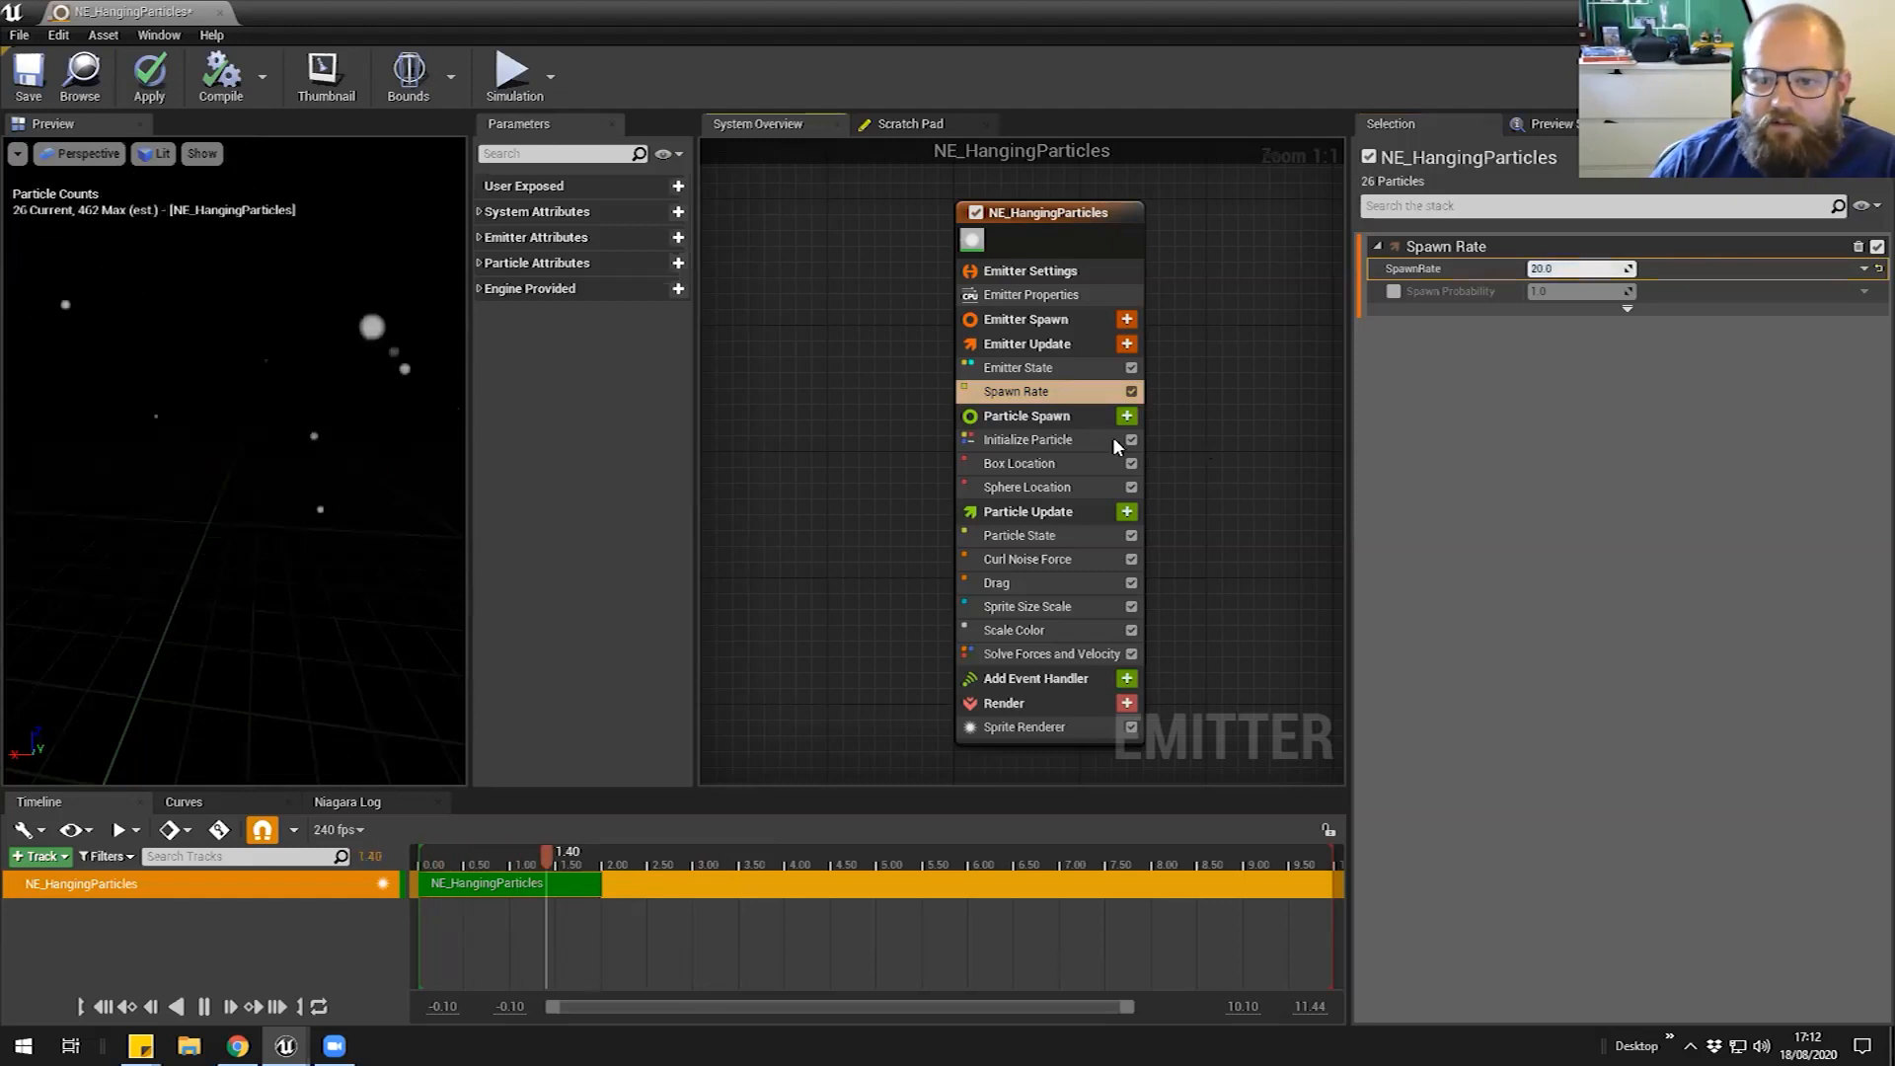
Examine the Initialize Particle and Sprite Size Scale modules and compare the Particle Spawn and Particle Update stages
click(1027, 439)
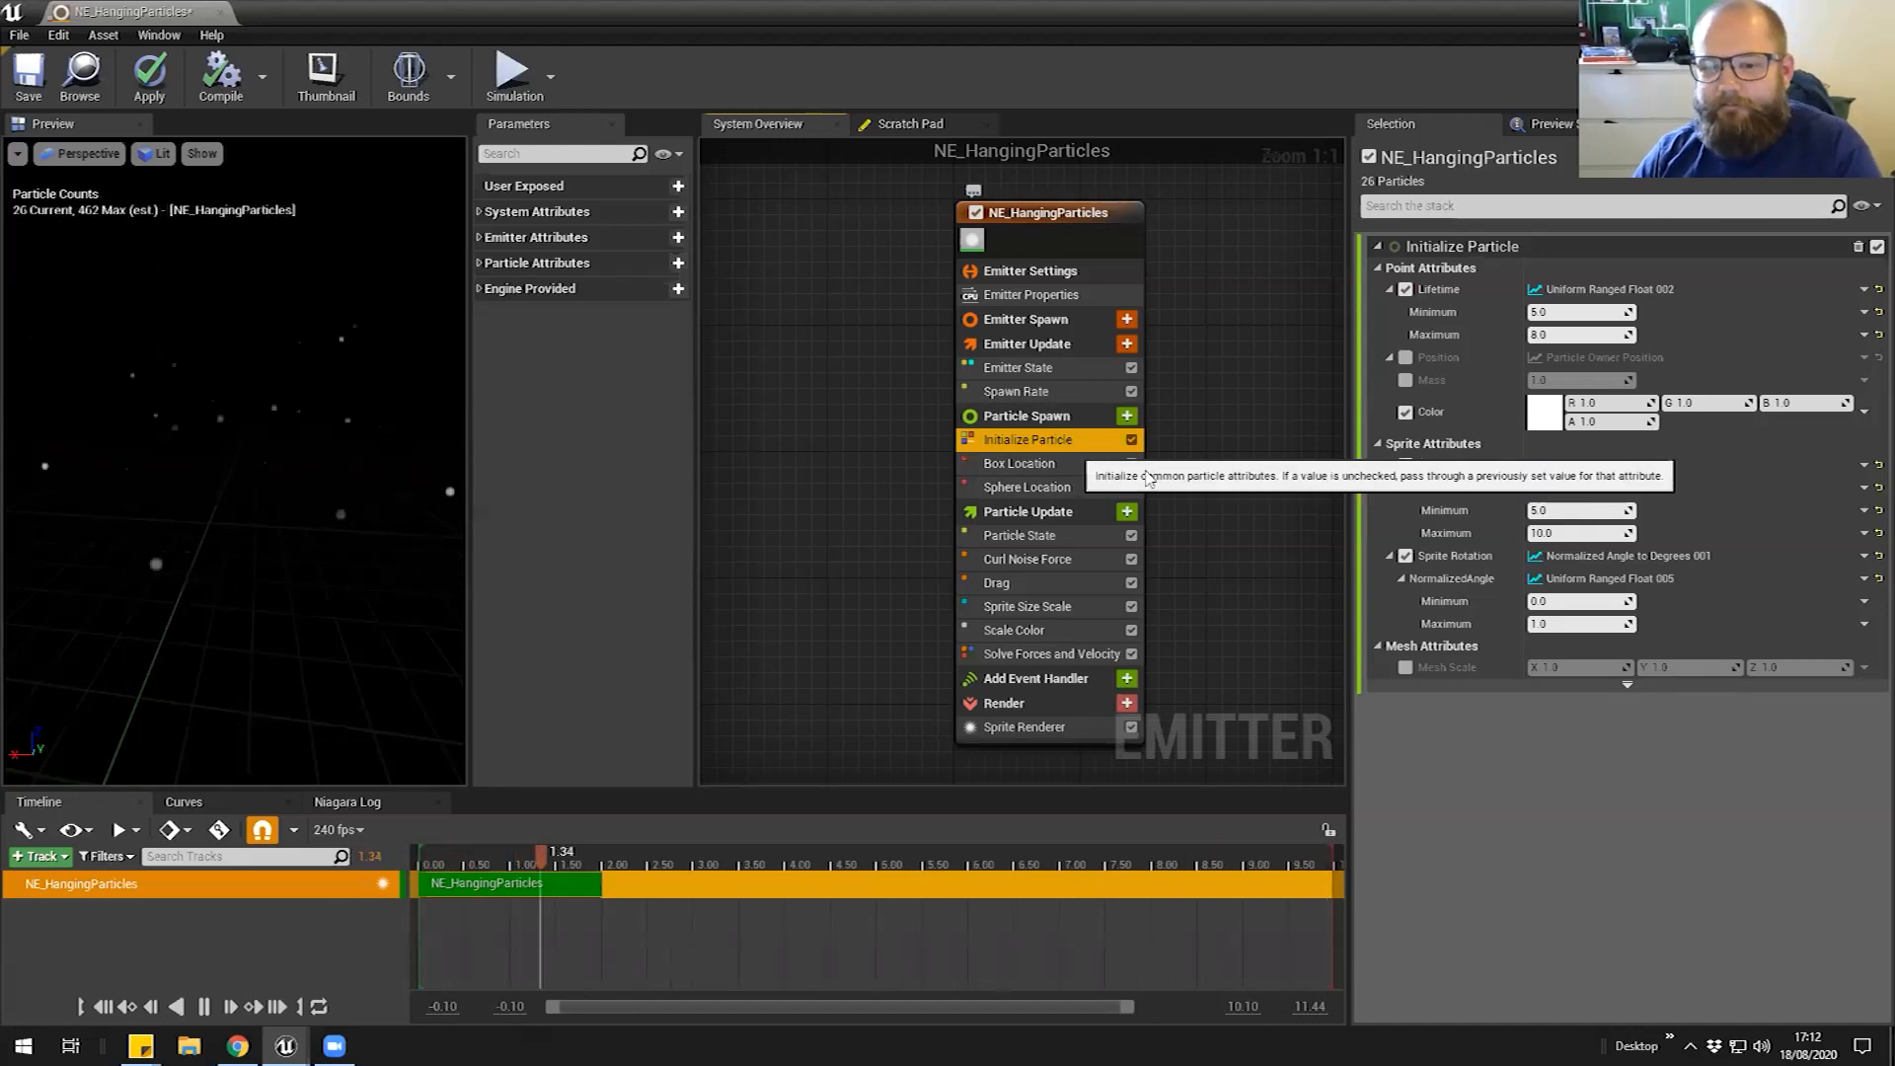
click(1036, 606)
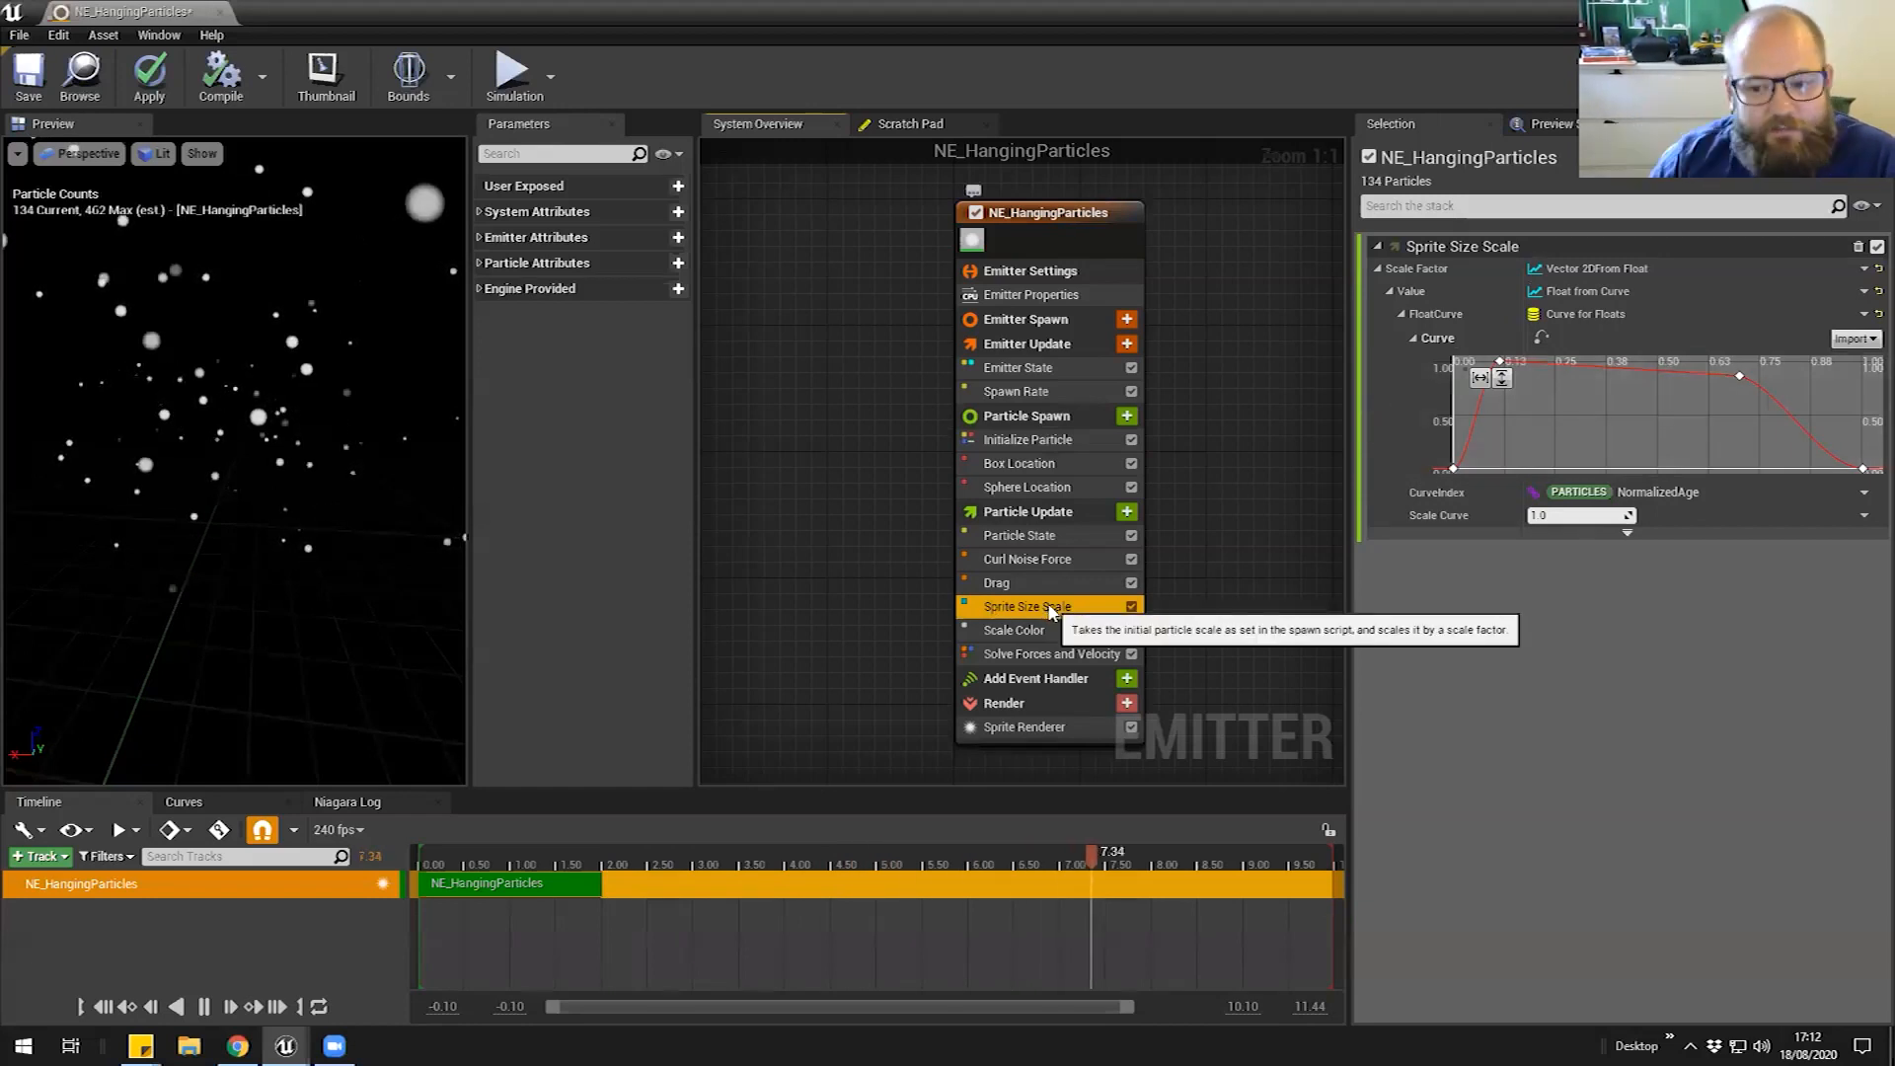
click(1046, 511)
click(1027, 415)
click(1050, 512)
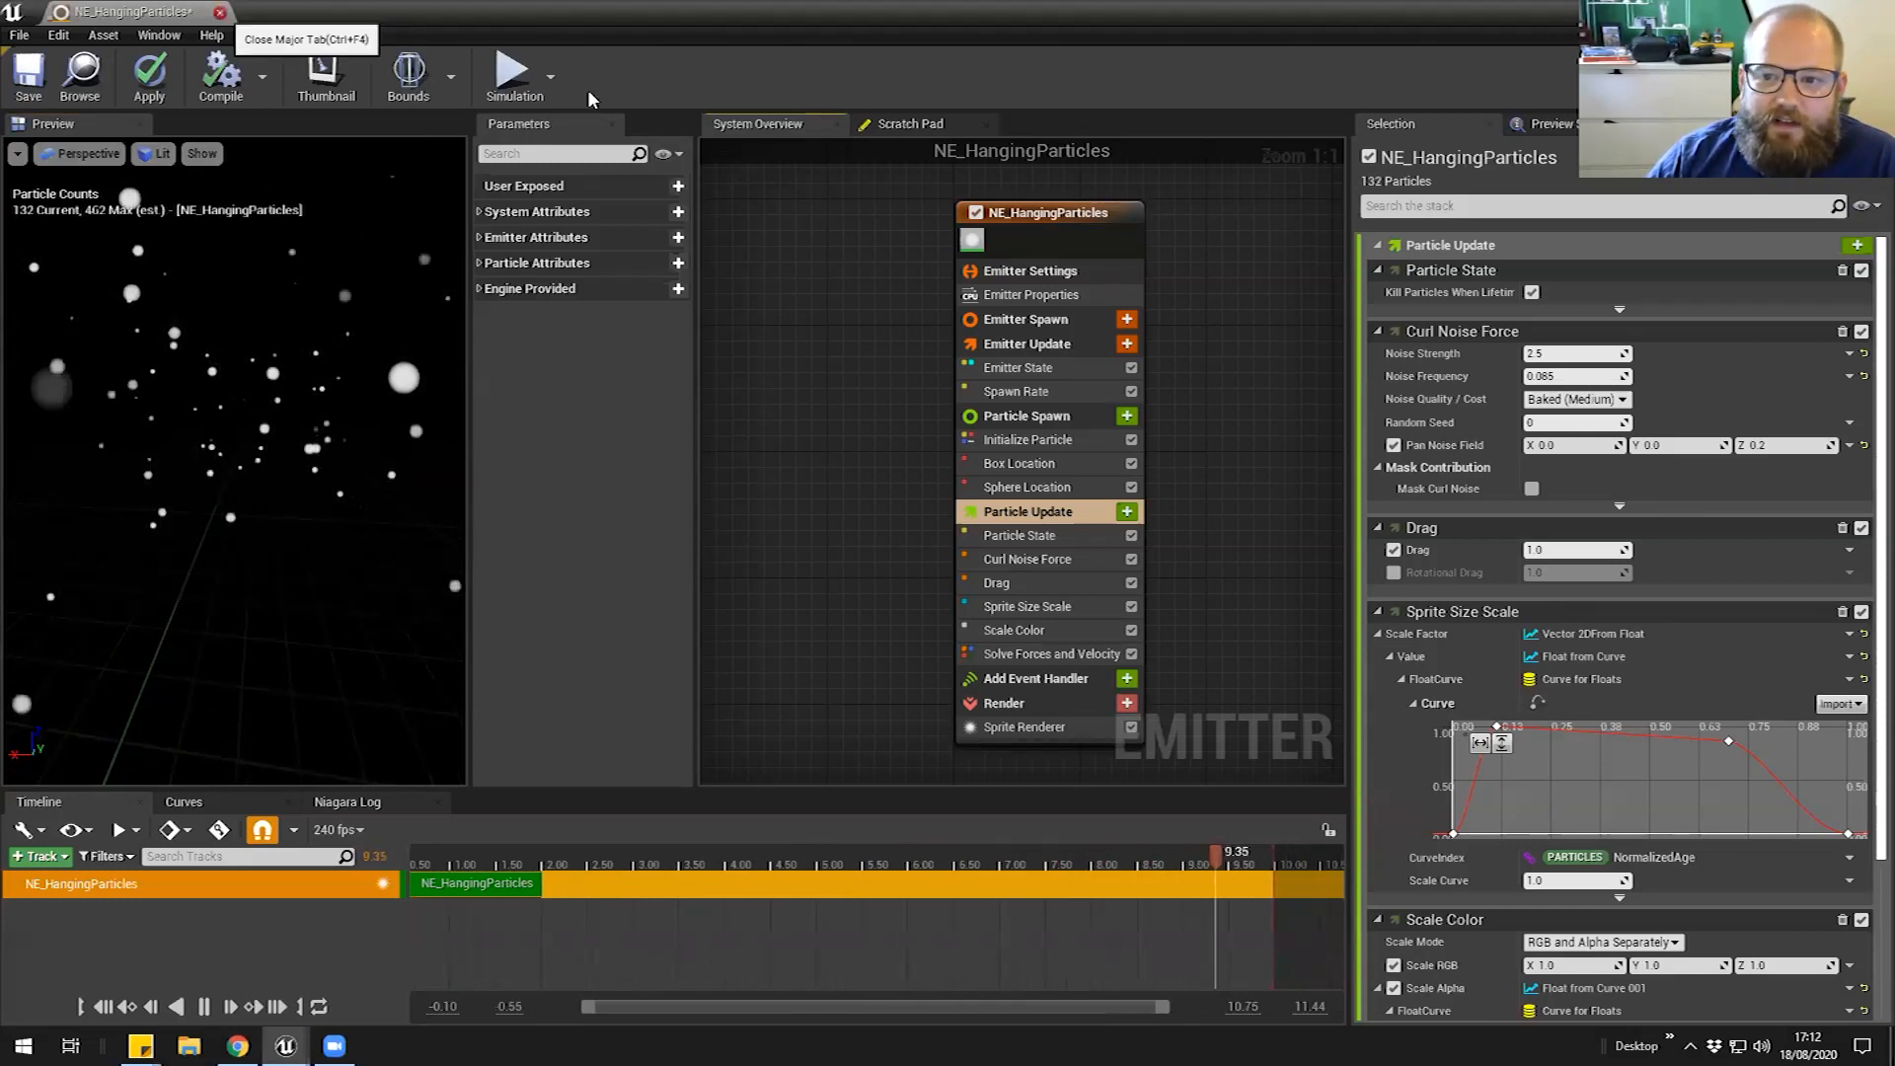
Close the NE_HangingParticles emitter and apply its changes to the original emitter
click(220, 12)
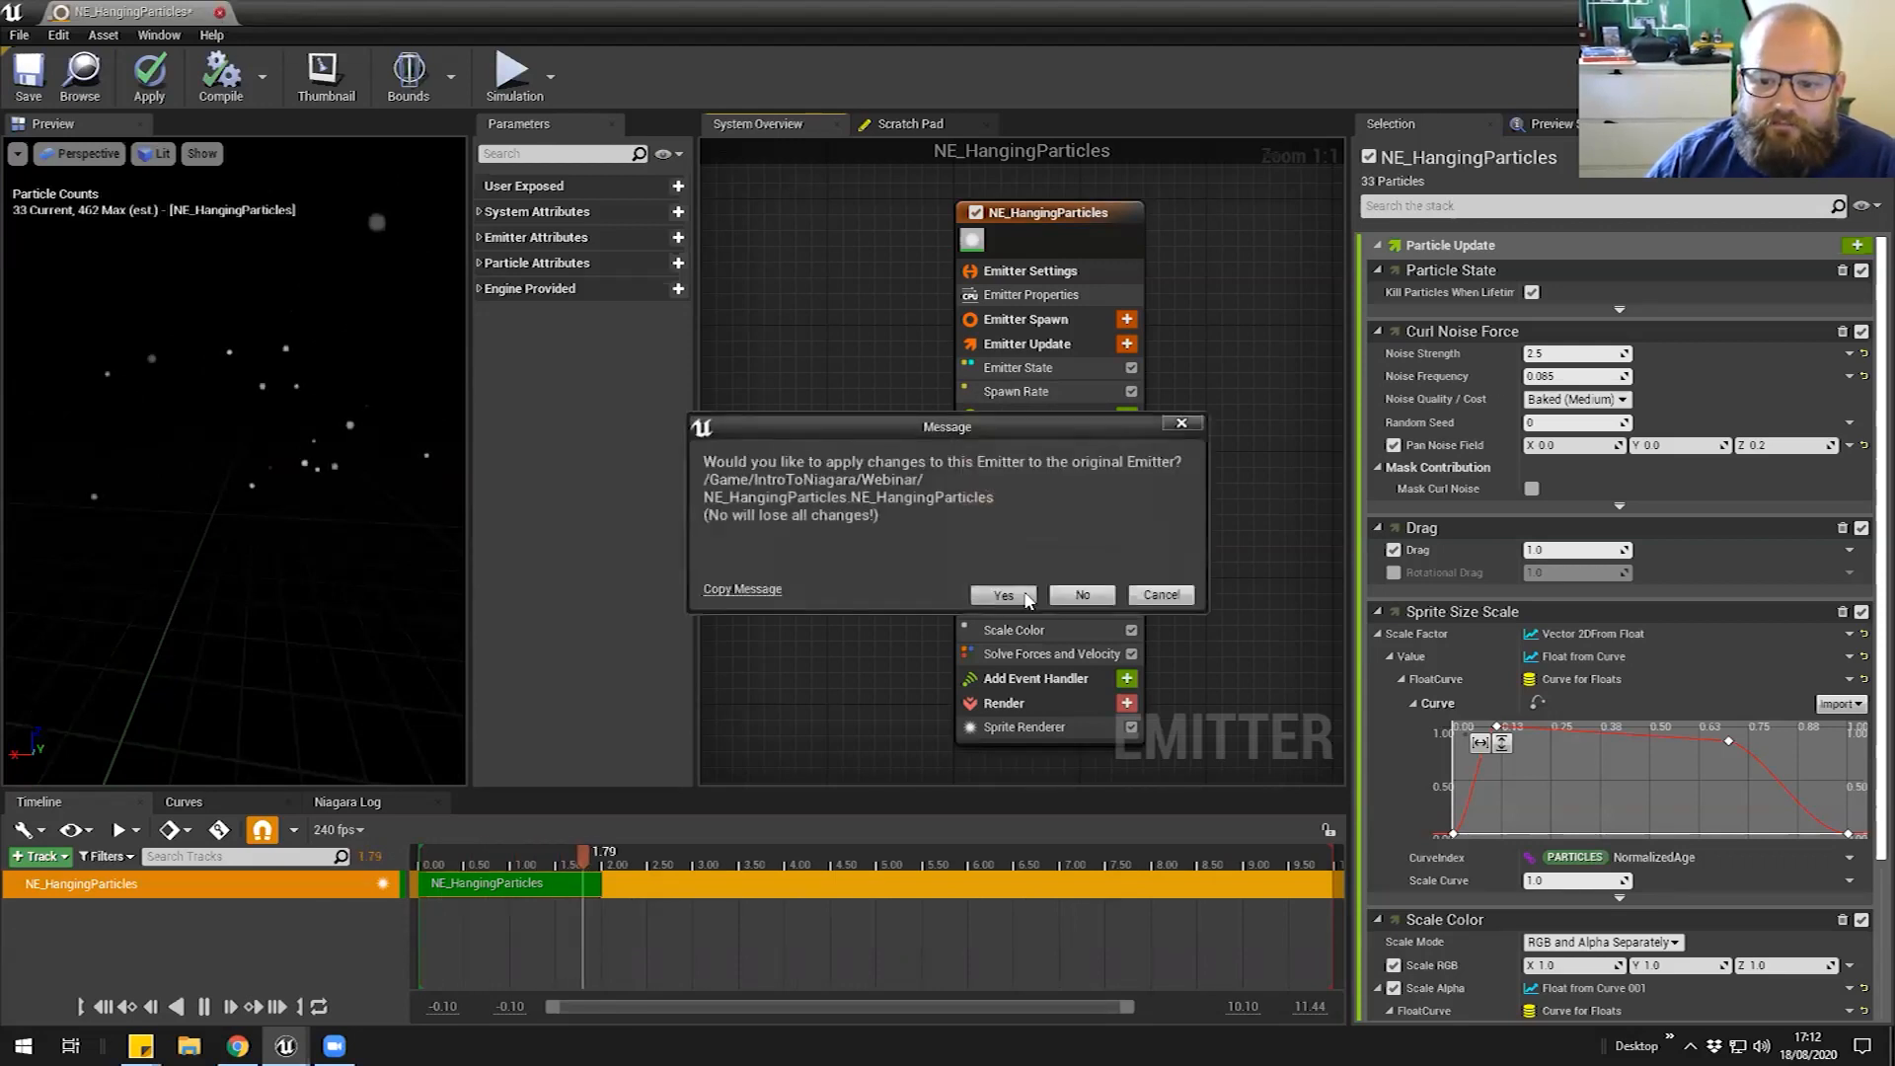
click(1025, 596)
Create a Niagara emitter from the Empty template in the Webinar folder, name it NE_MyParticles and open it
right_click(620, 841)
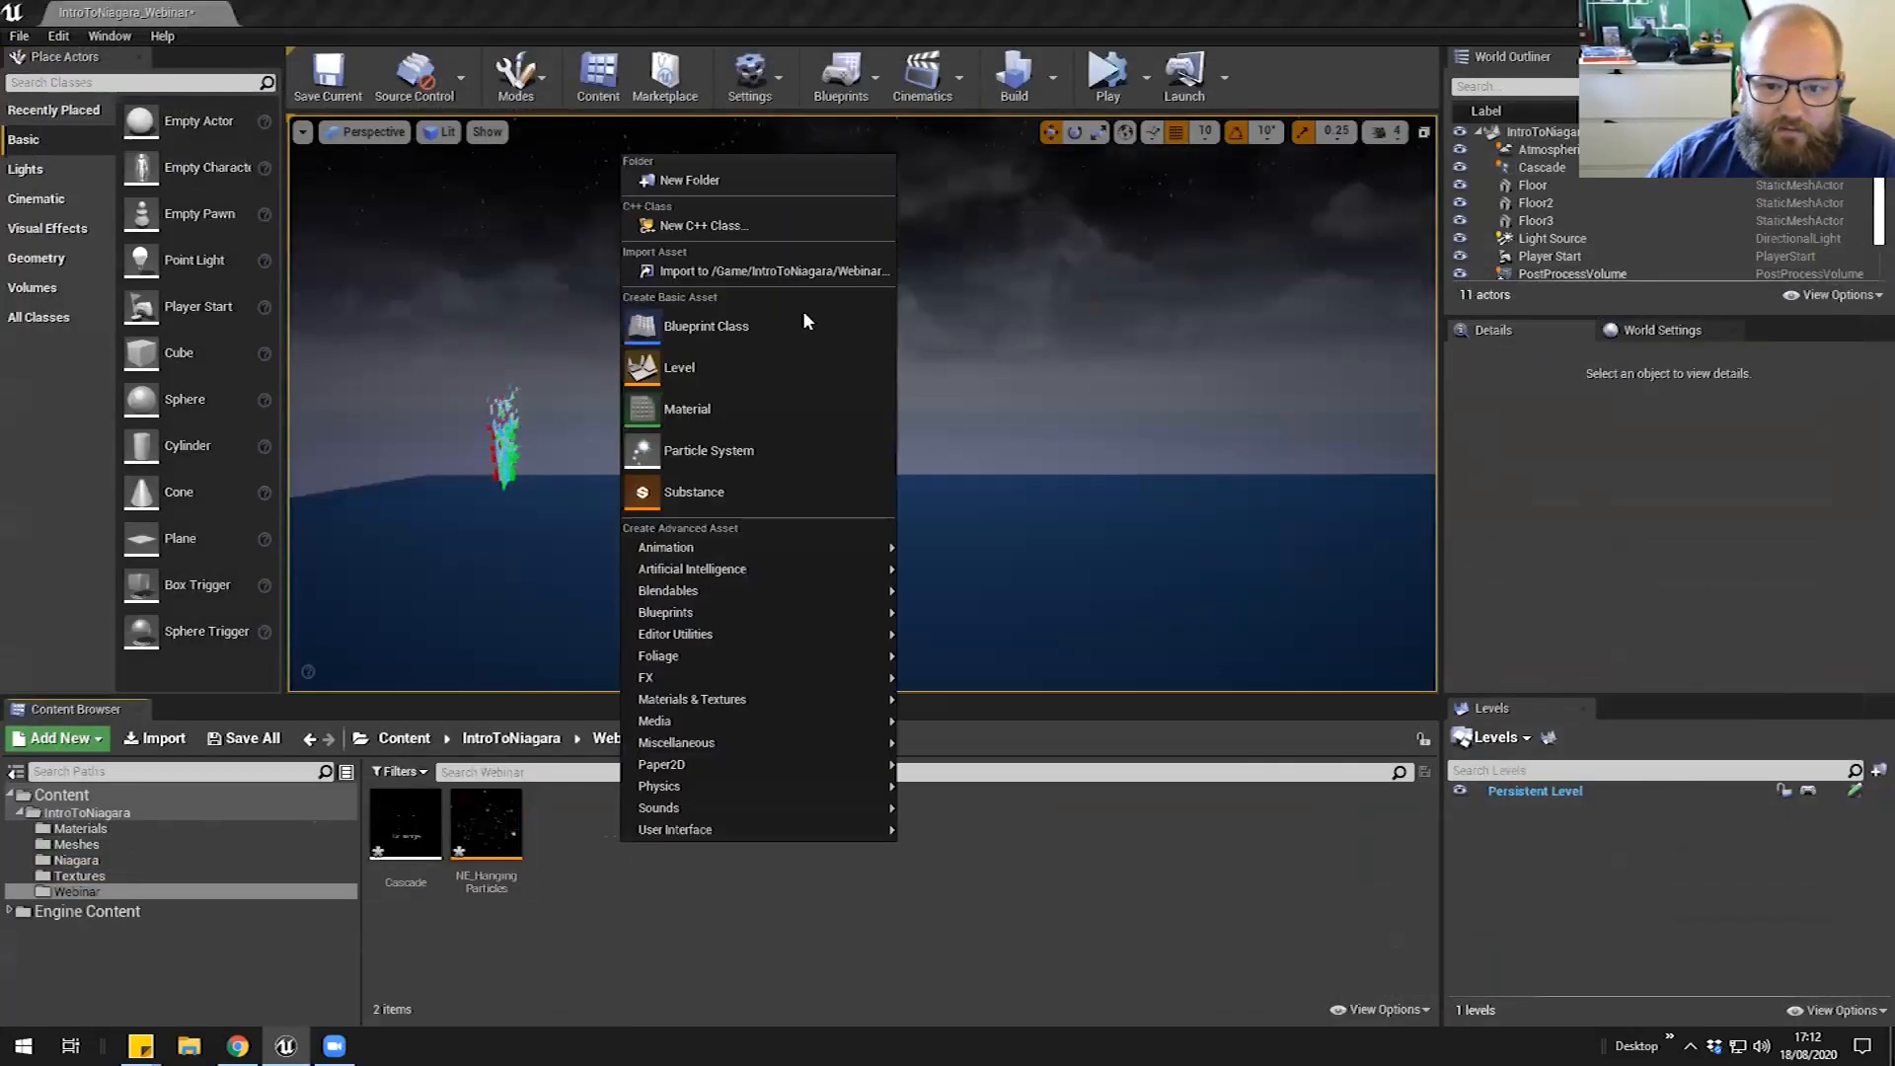
mouse_move(666, 681)
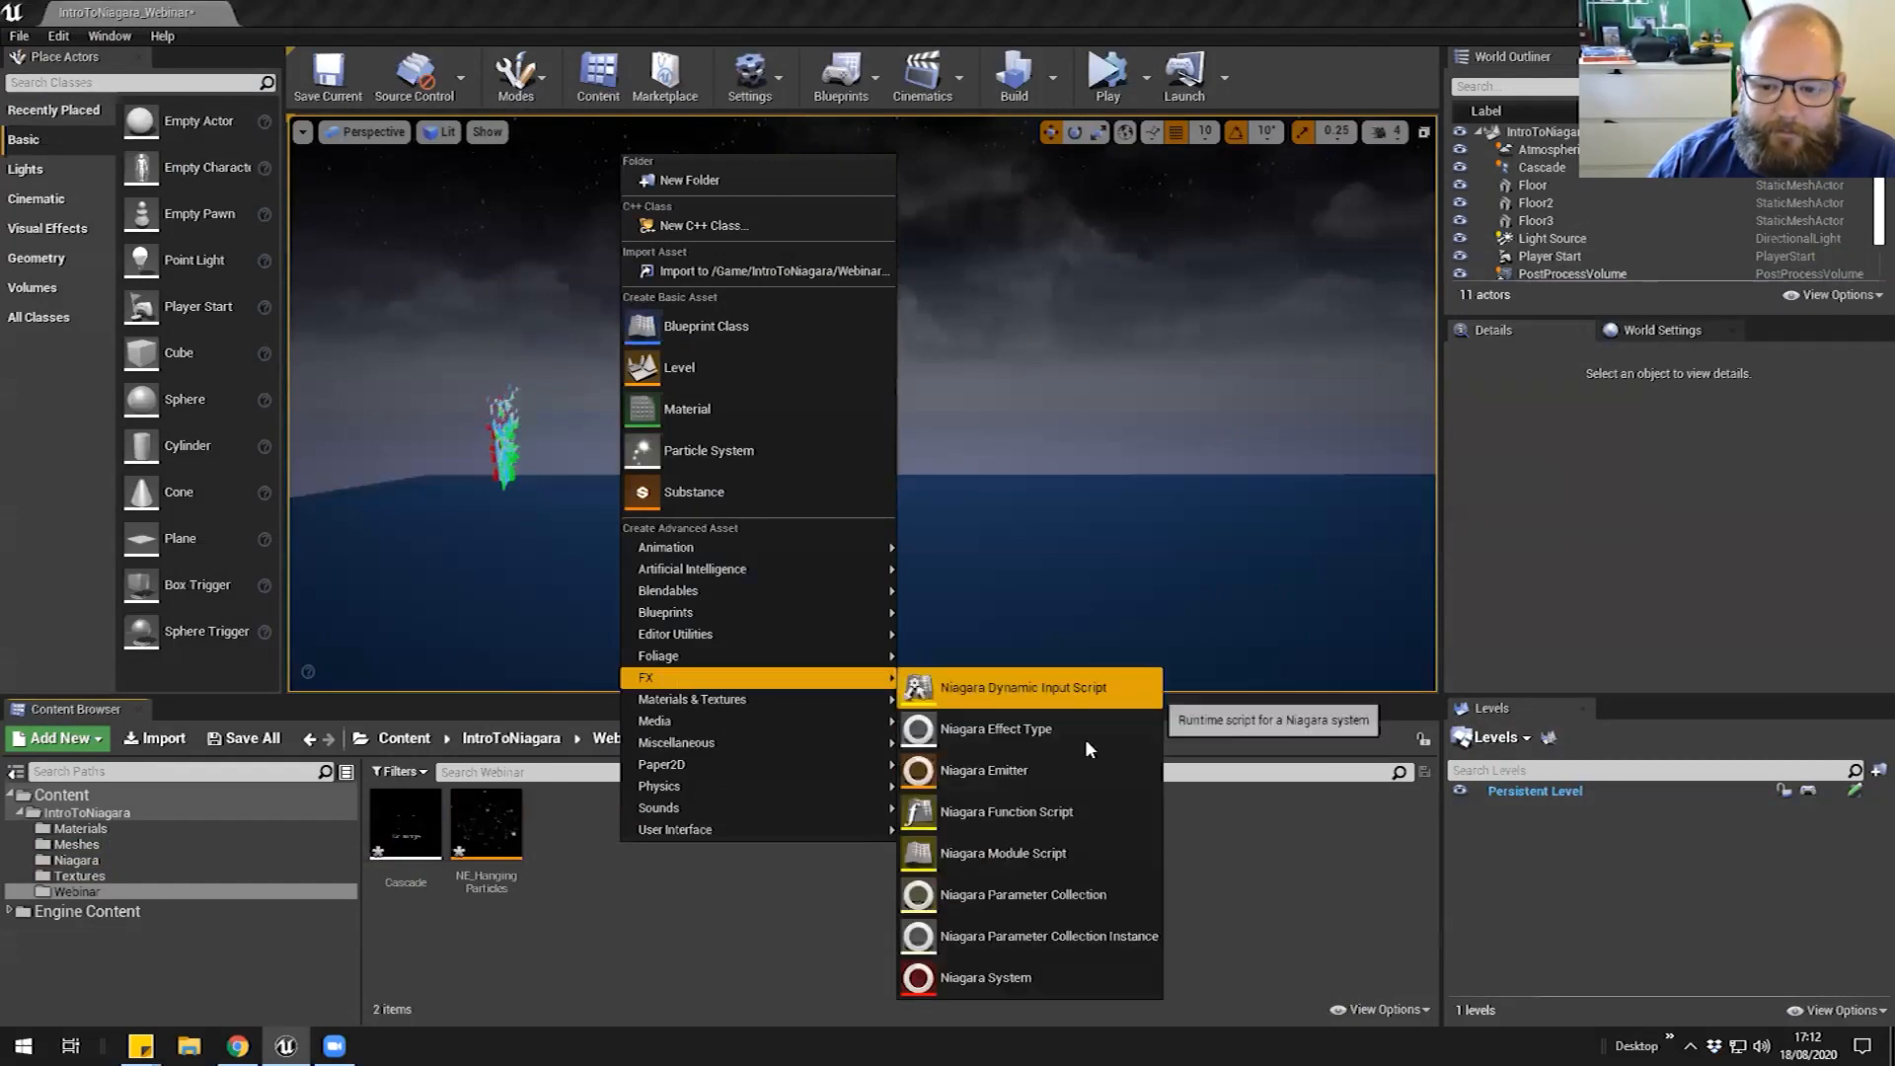
click(962, 771)
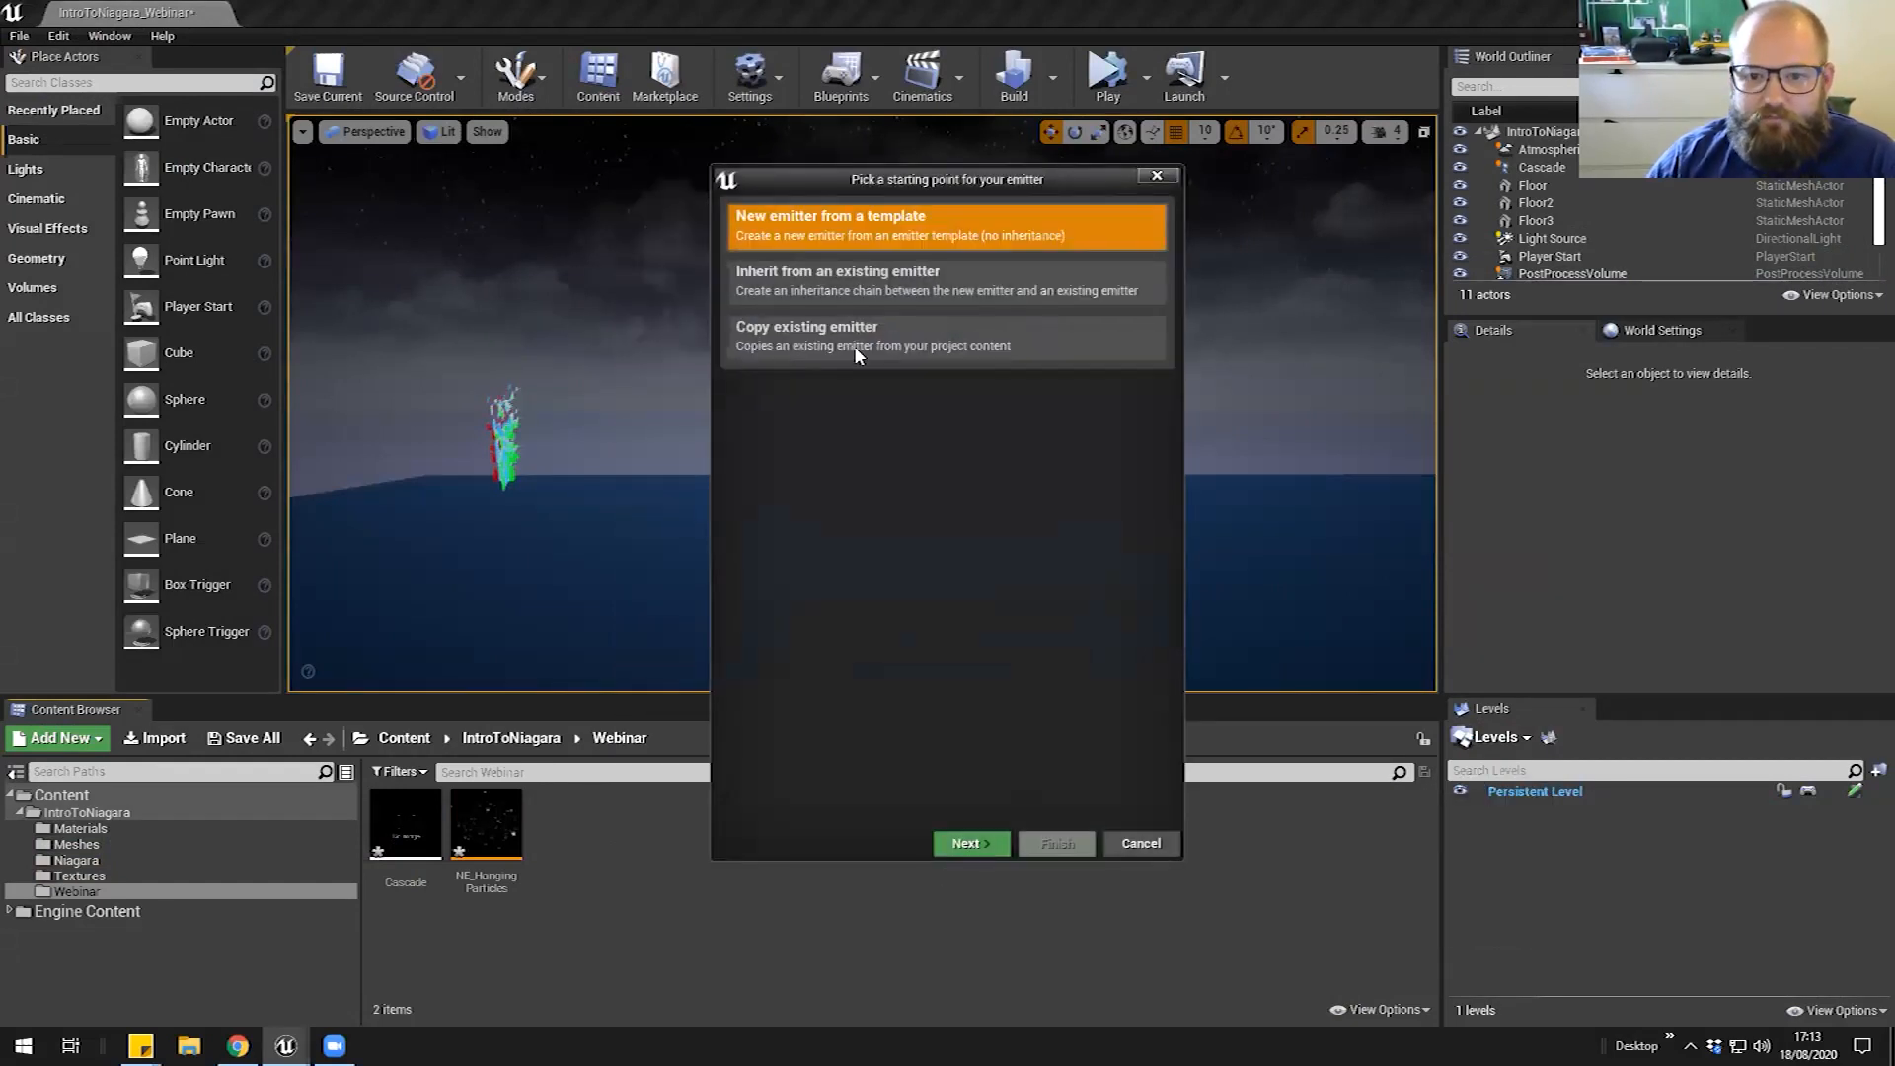
click(966, 840)
click(942, 449)
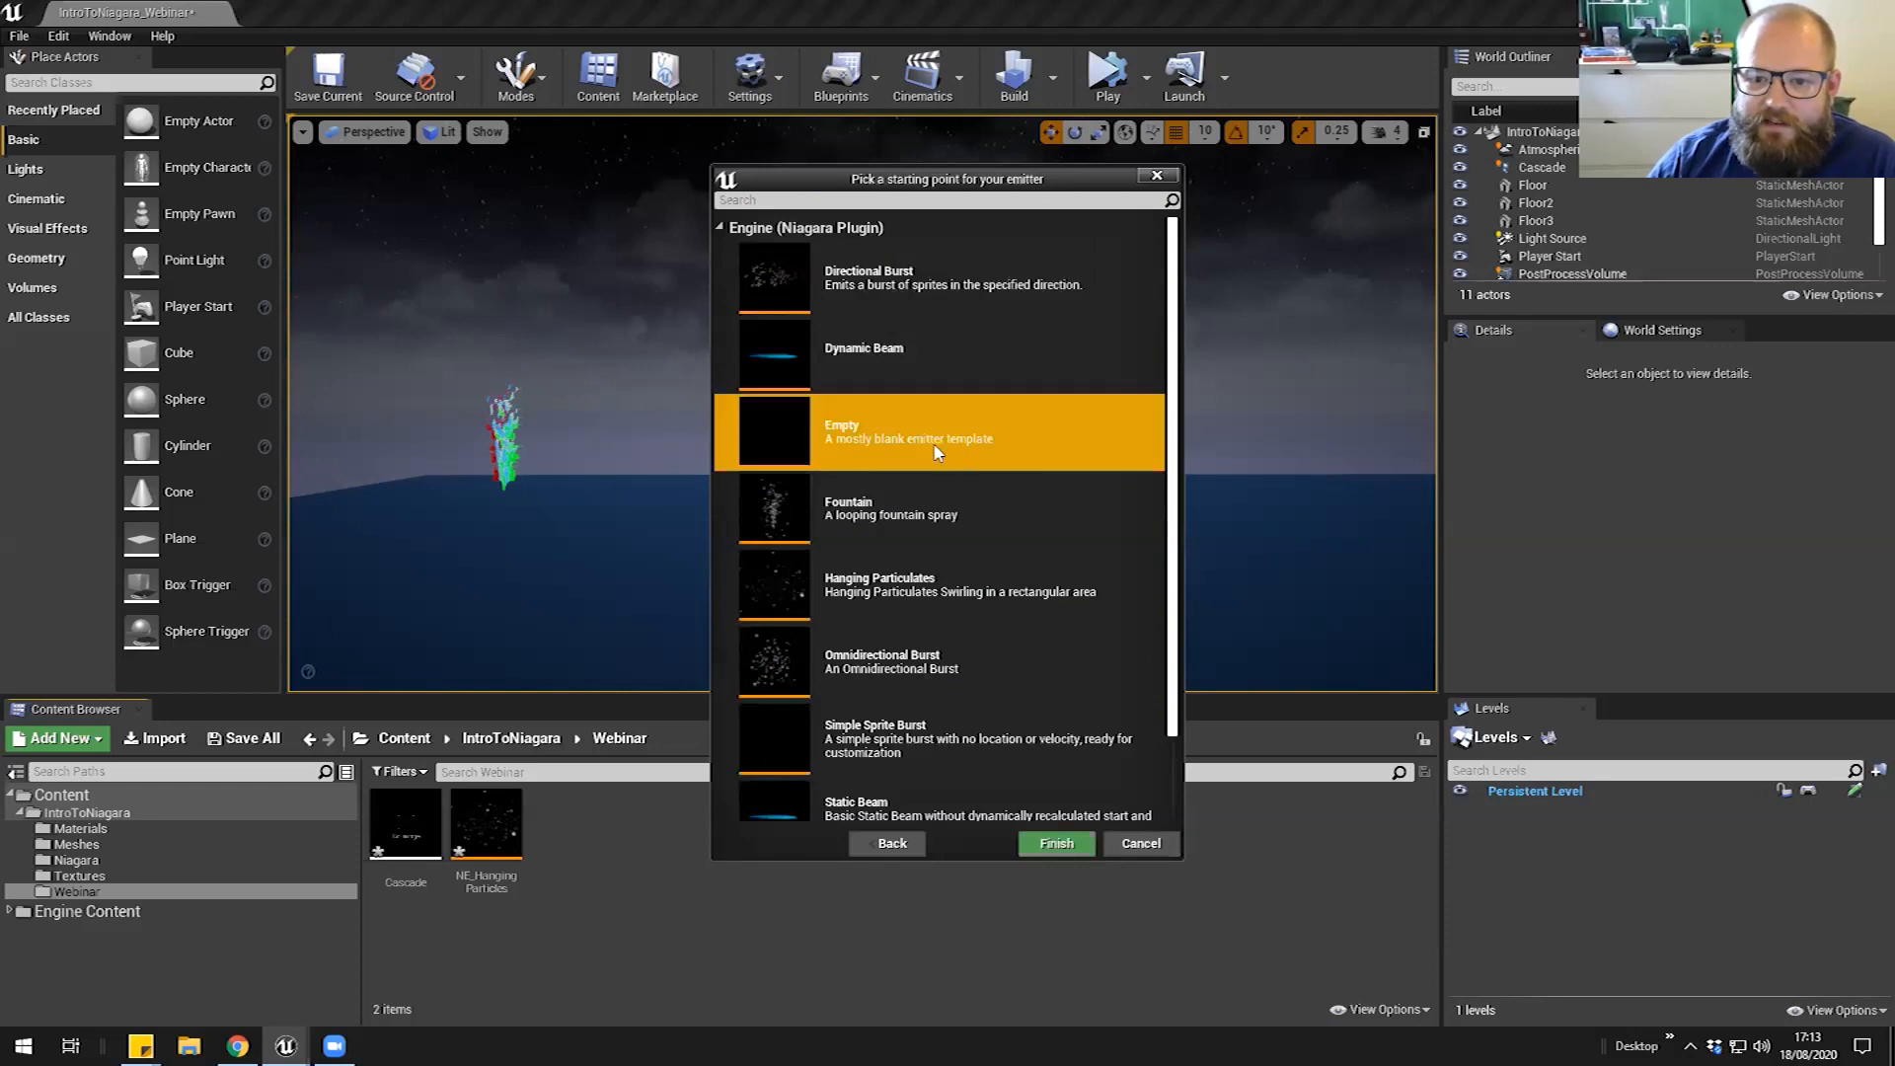
click(1056, 844)
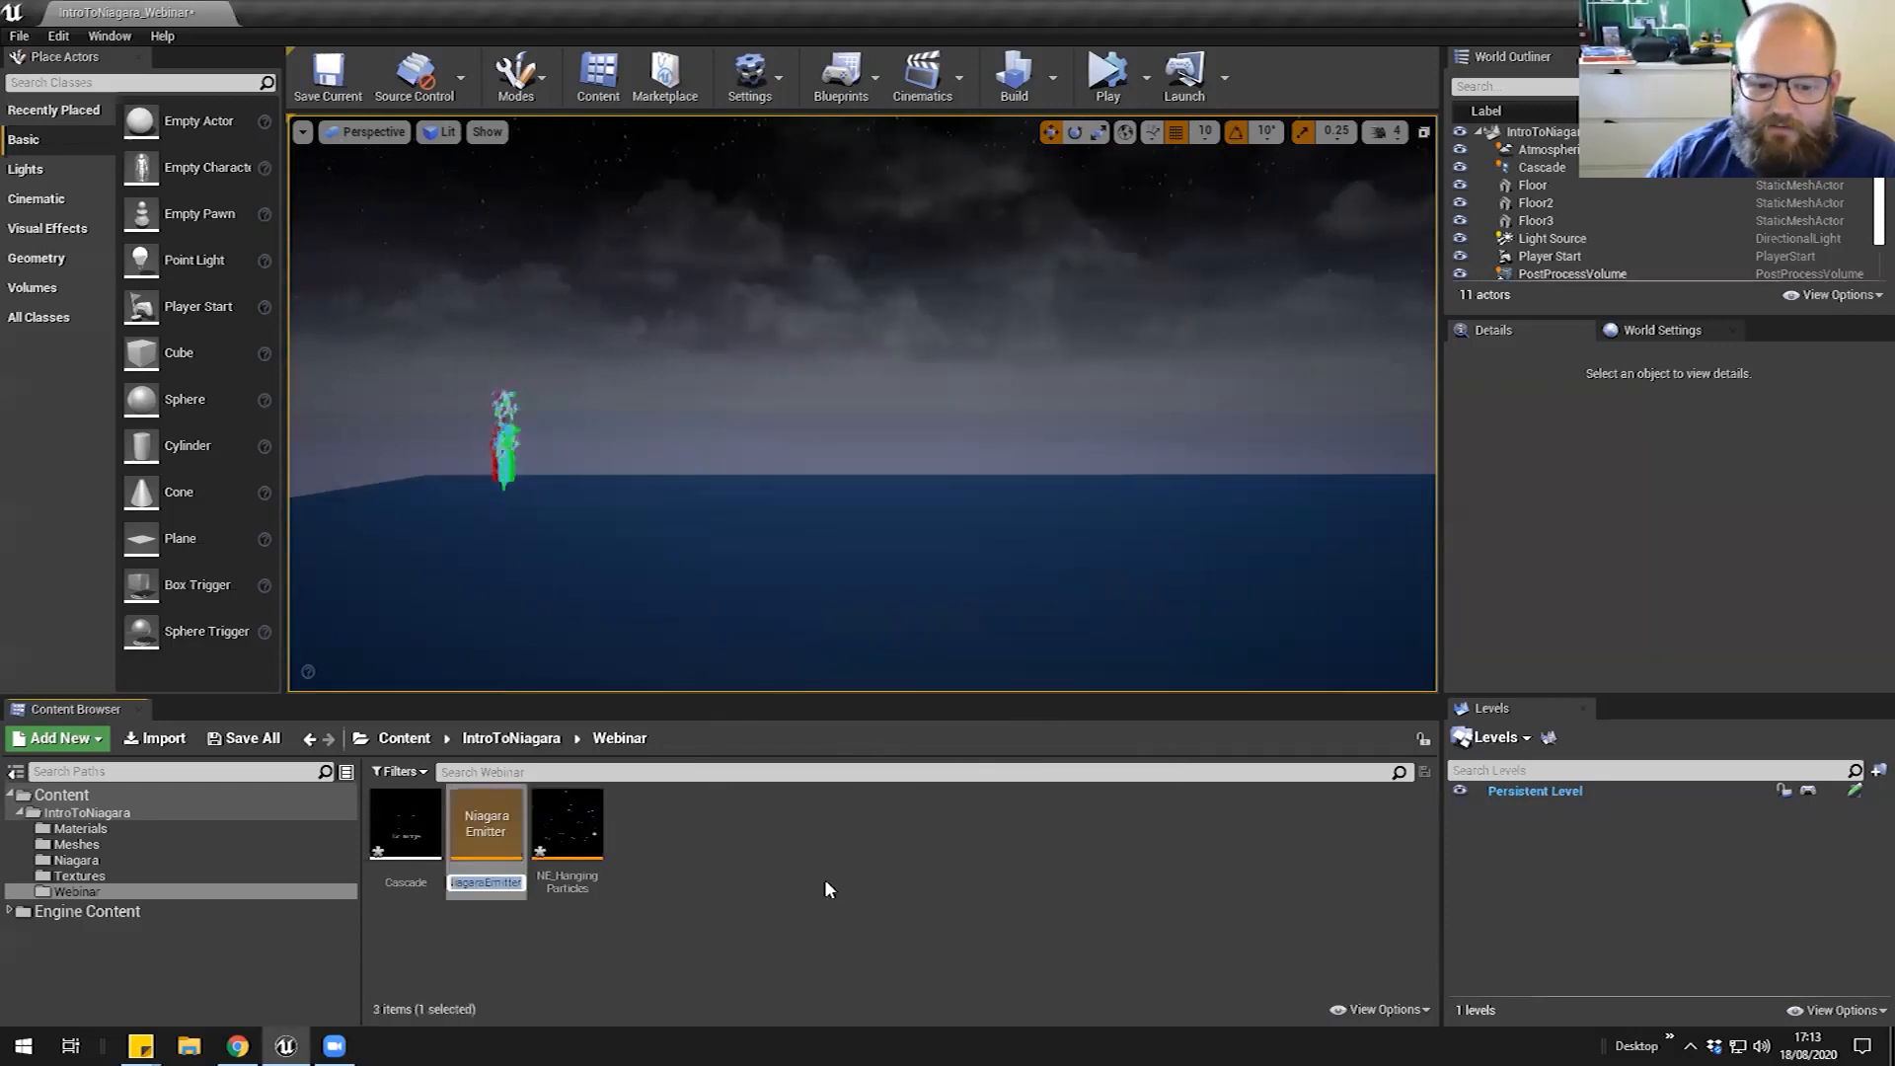
text(NE_M)
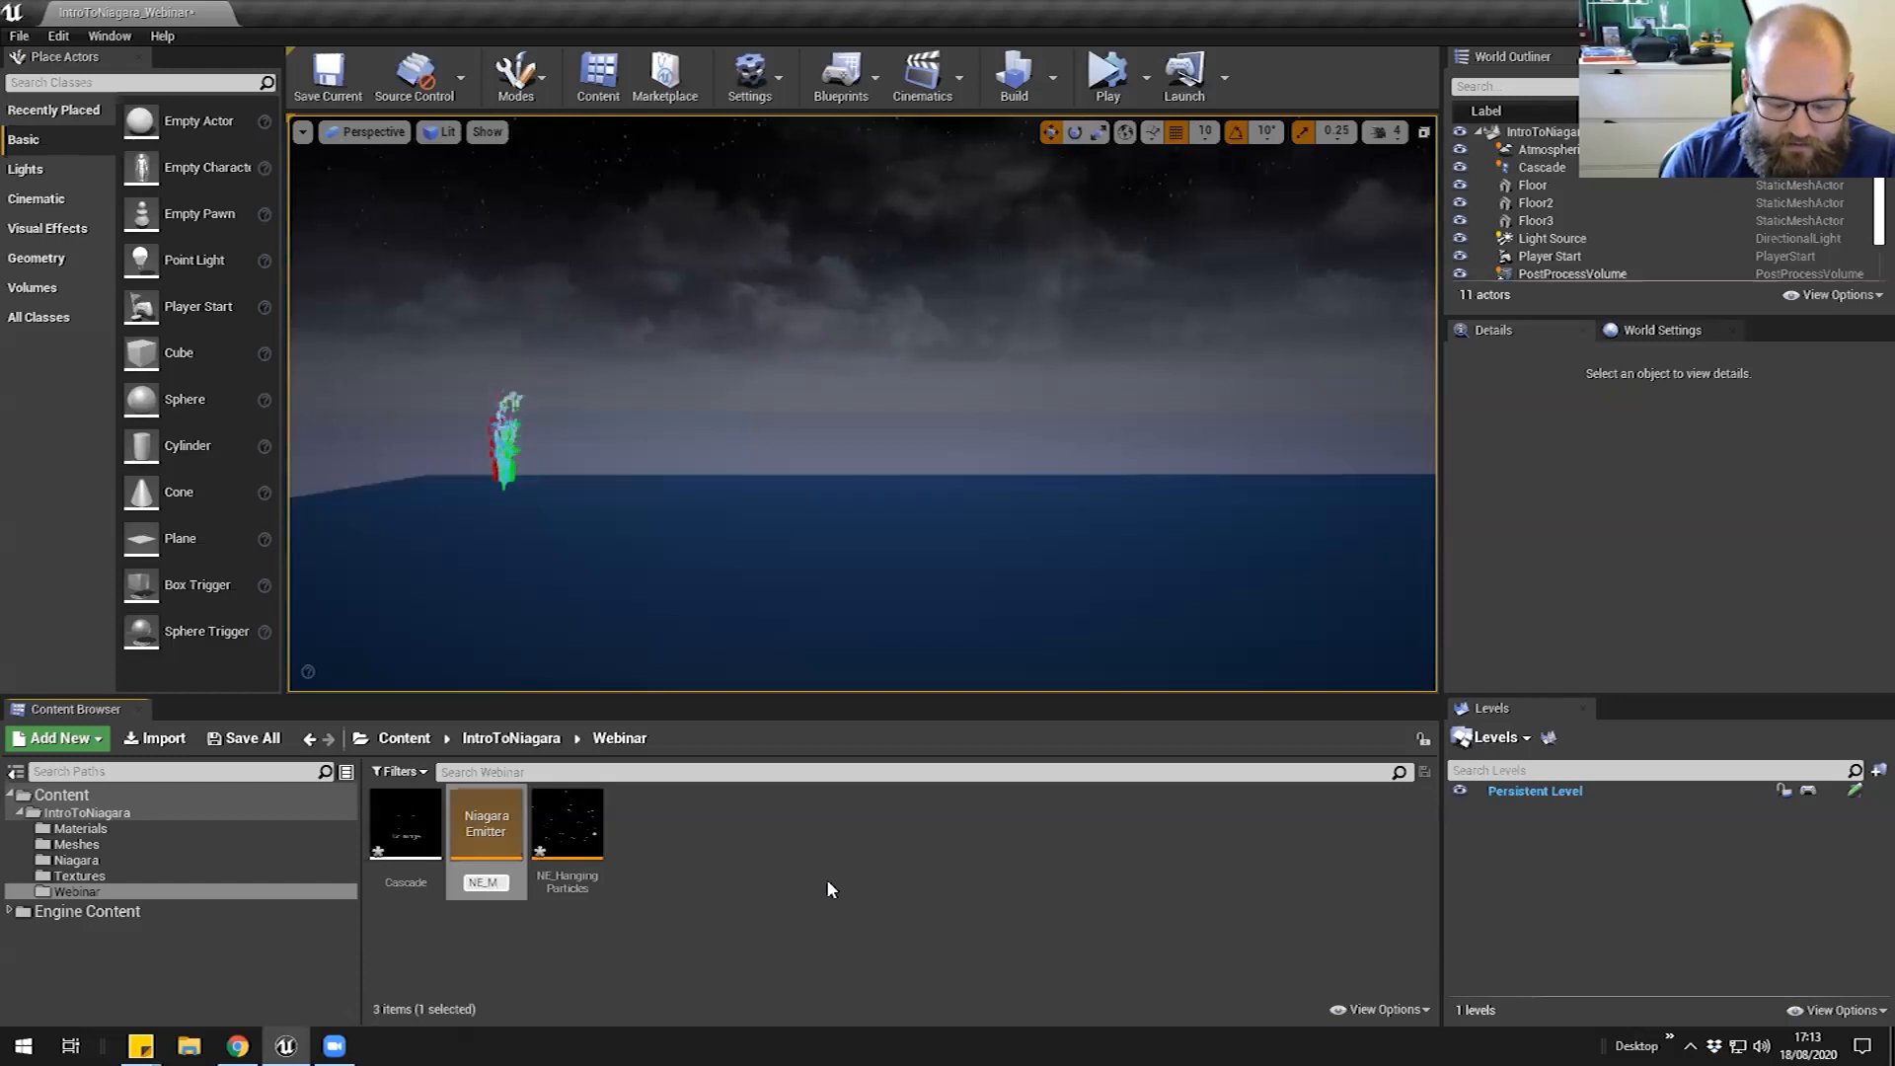
text(yParticles)
key(Return)
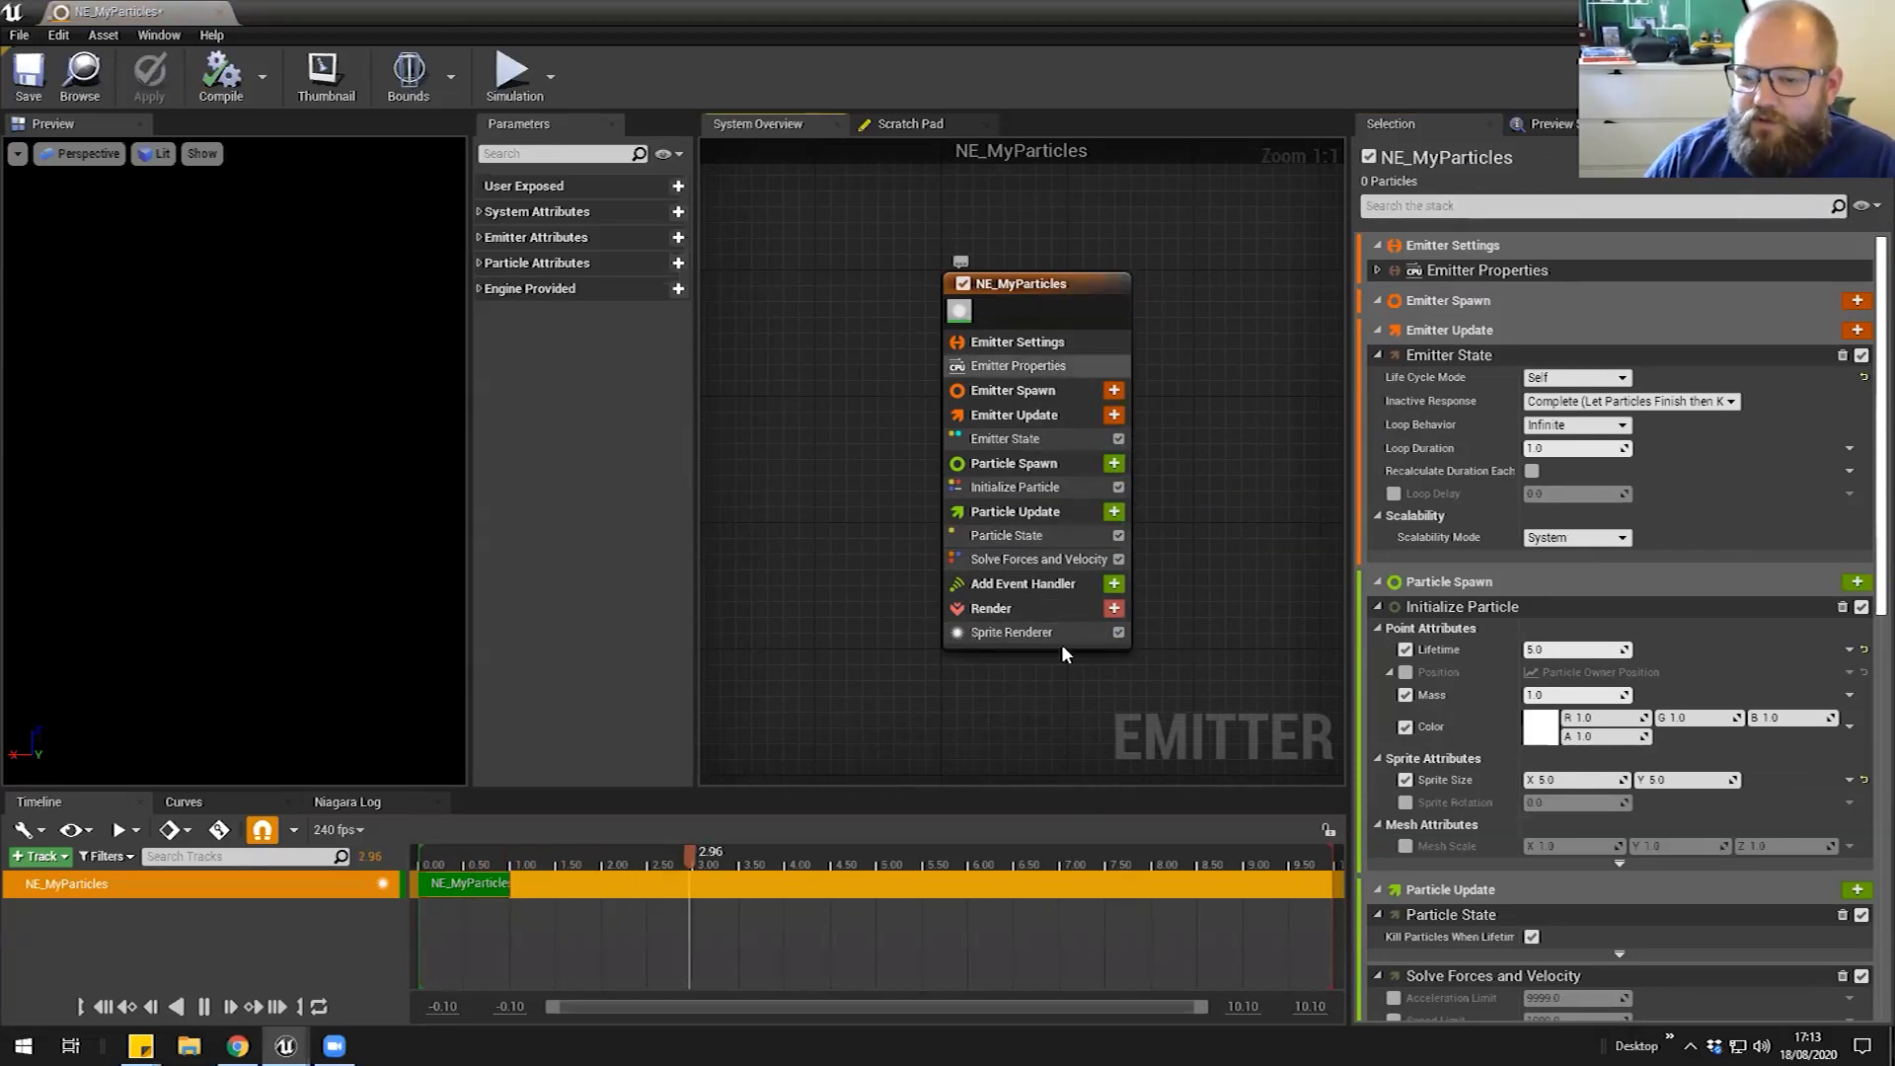
Display the particle counts and the grid in the NE_MyParticles preview
click(201, 153)
click(205, 229)
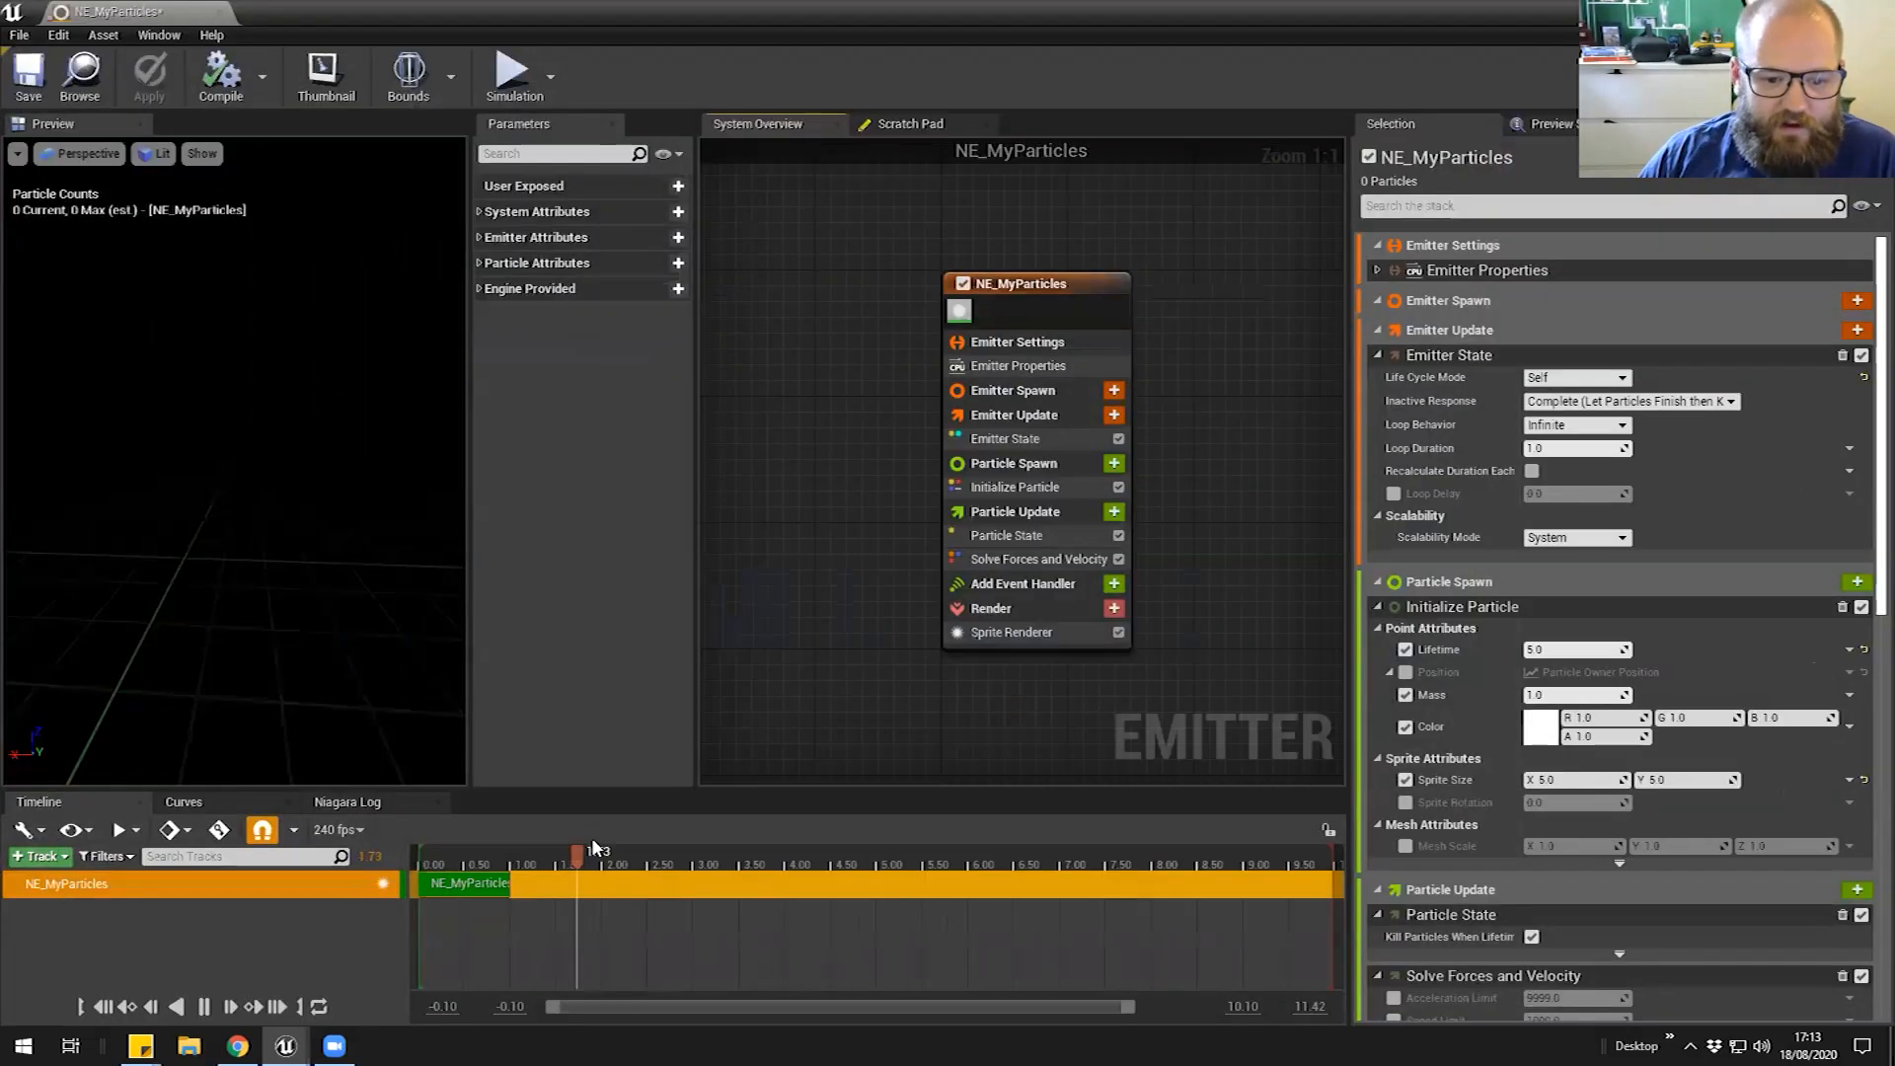
Compare the NE_HangingParticles emitter with the empty NE_MyParticles emitter, ending on NE_MyParticles
click(296, 11)
click(138, 10)
click(303, 12)
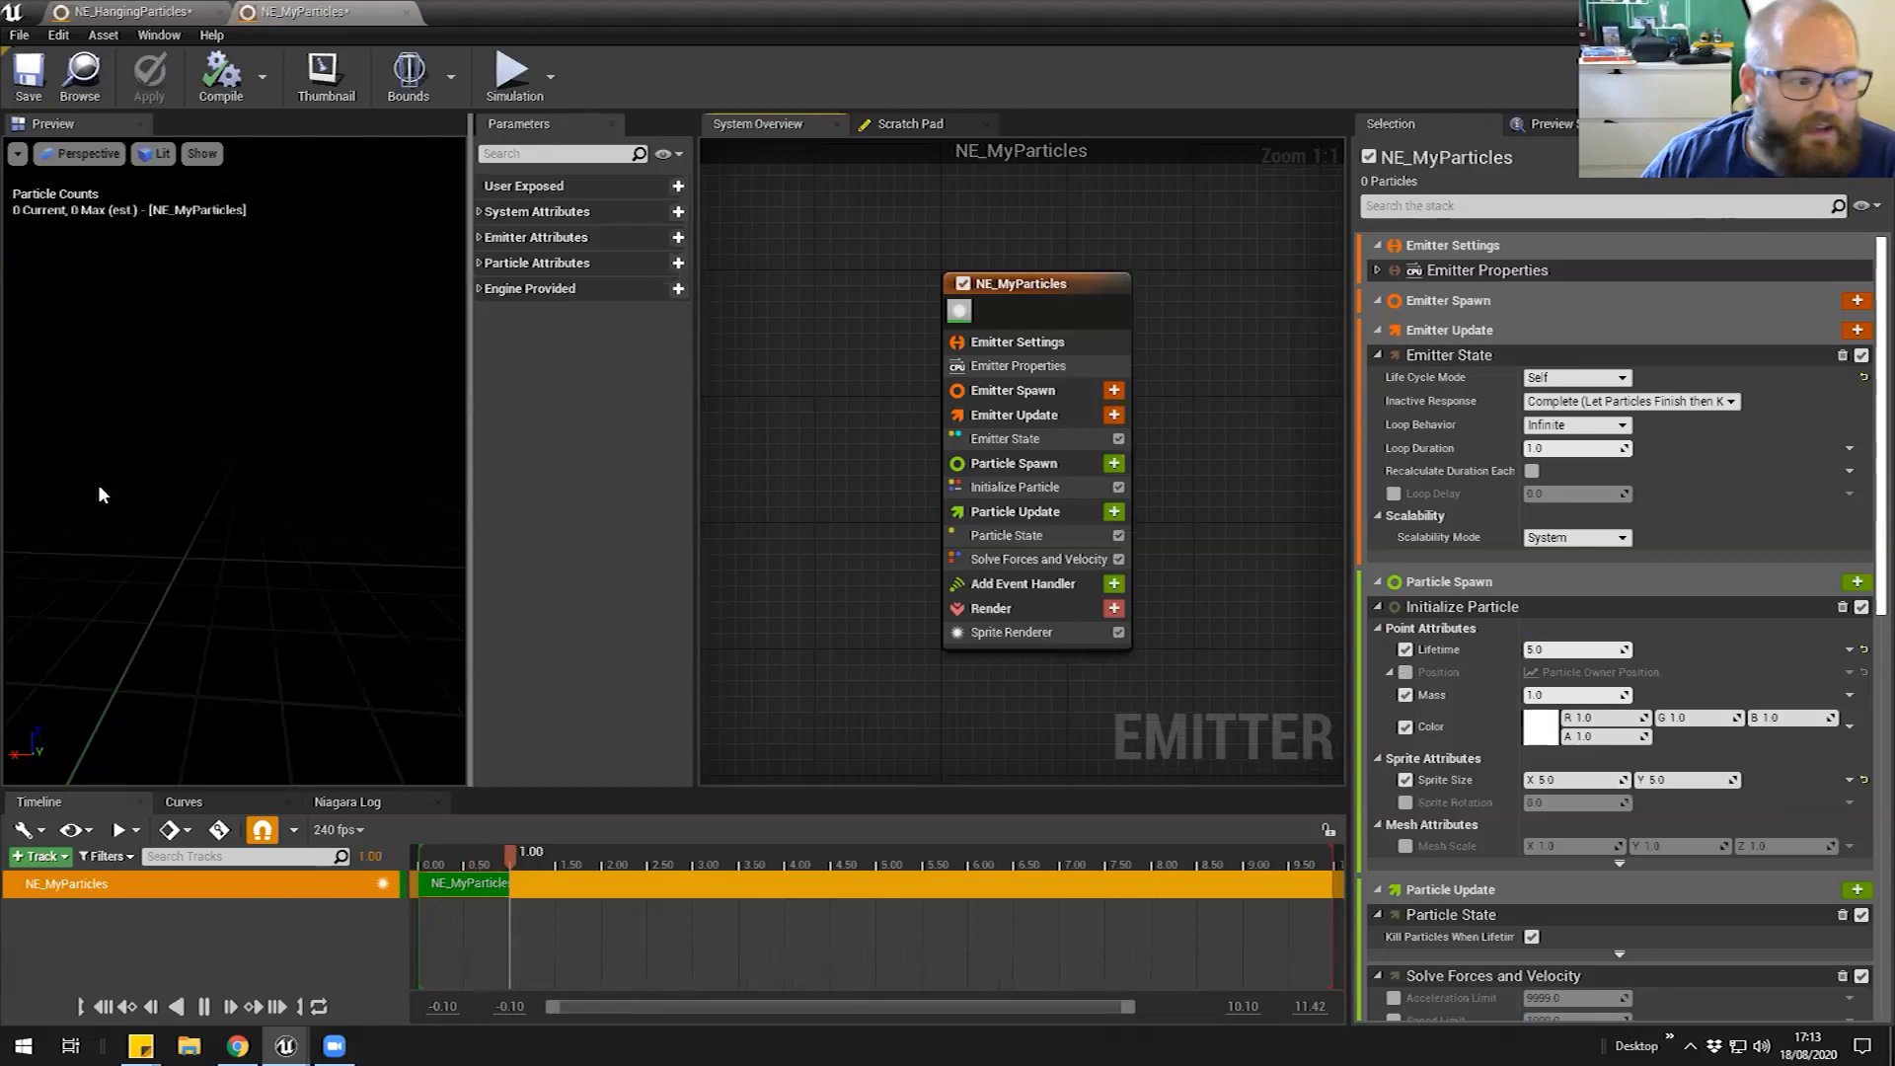
Add a Spawn Rate module to the Emitter Update stage, set its SpawnRate to 50 and inspect the particles in the preview
click(1026, 392)
click(1022, 416)
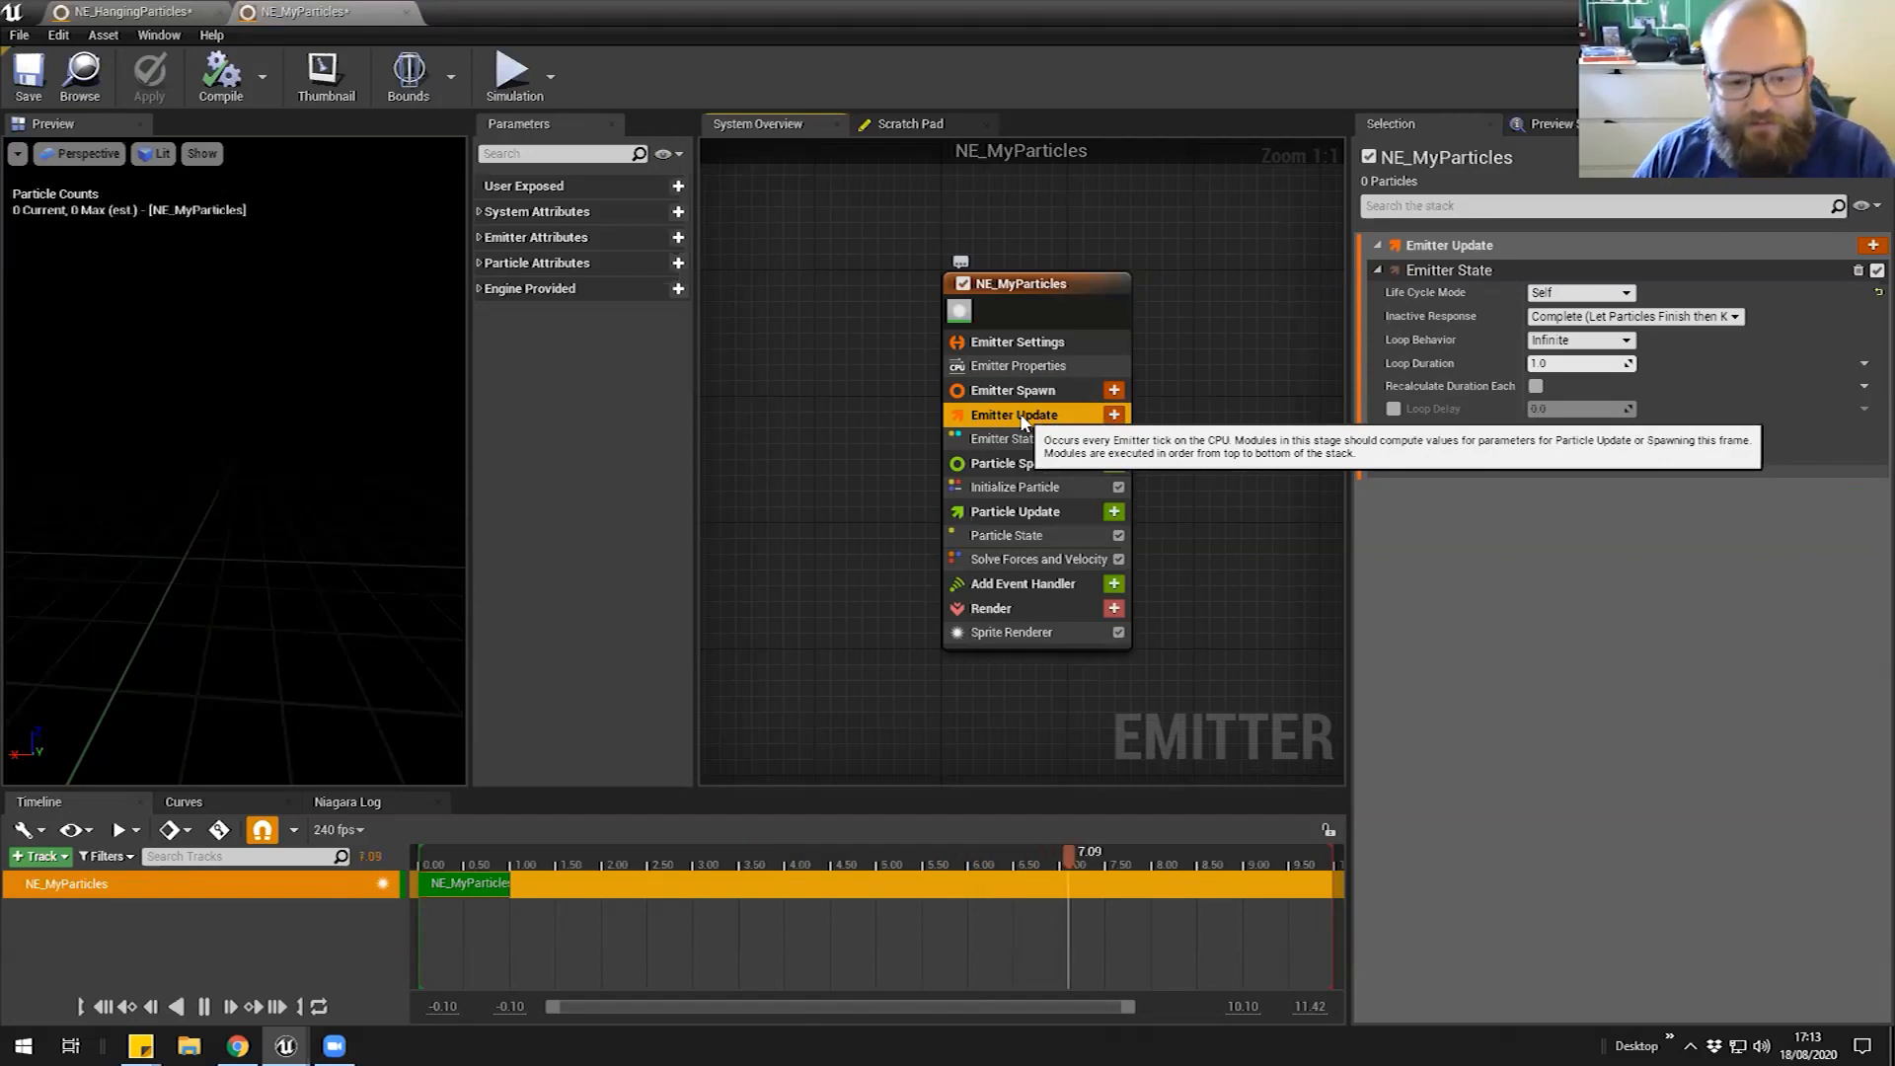
click(1114, 415)
text(spawn)
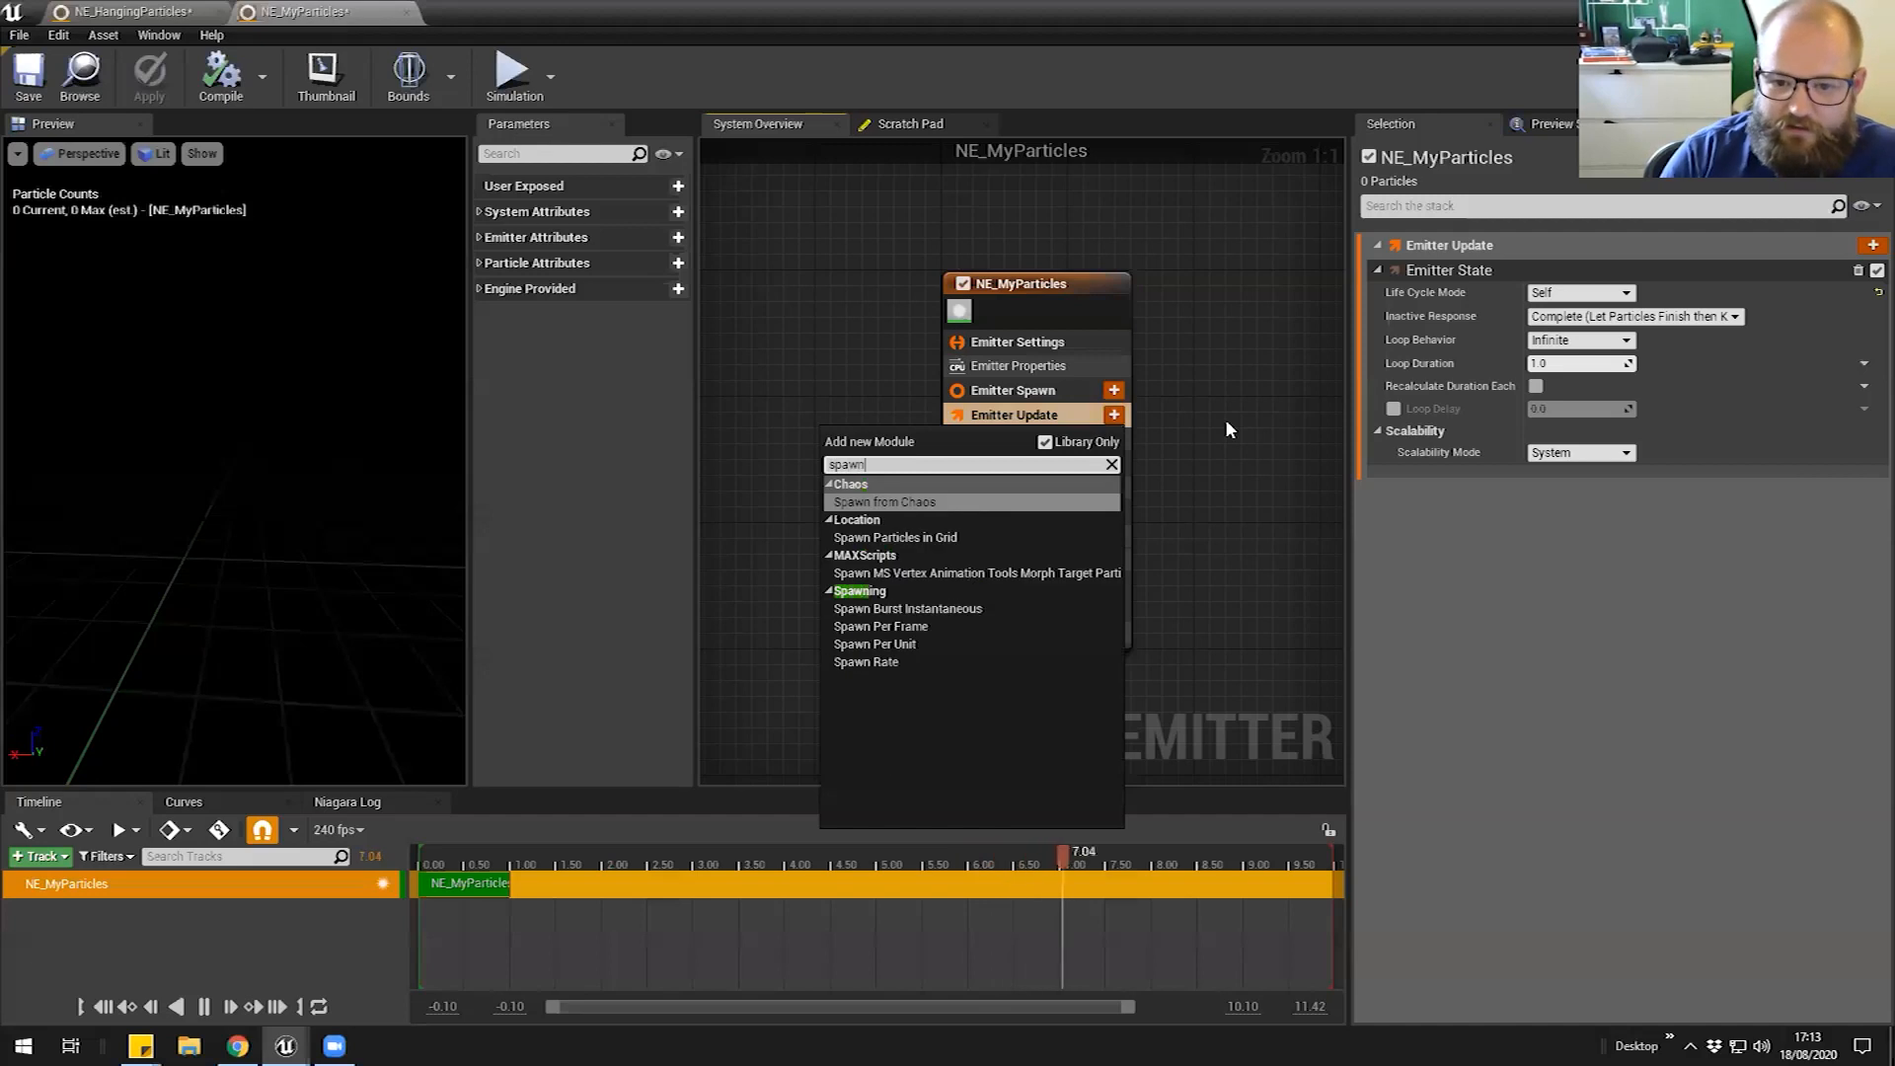
click(896, 660)
click(1587, 267)
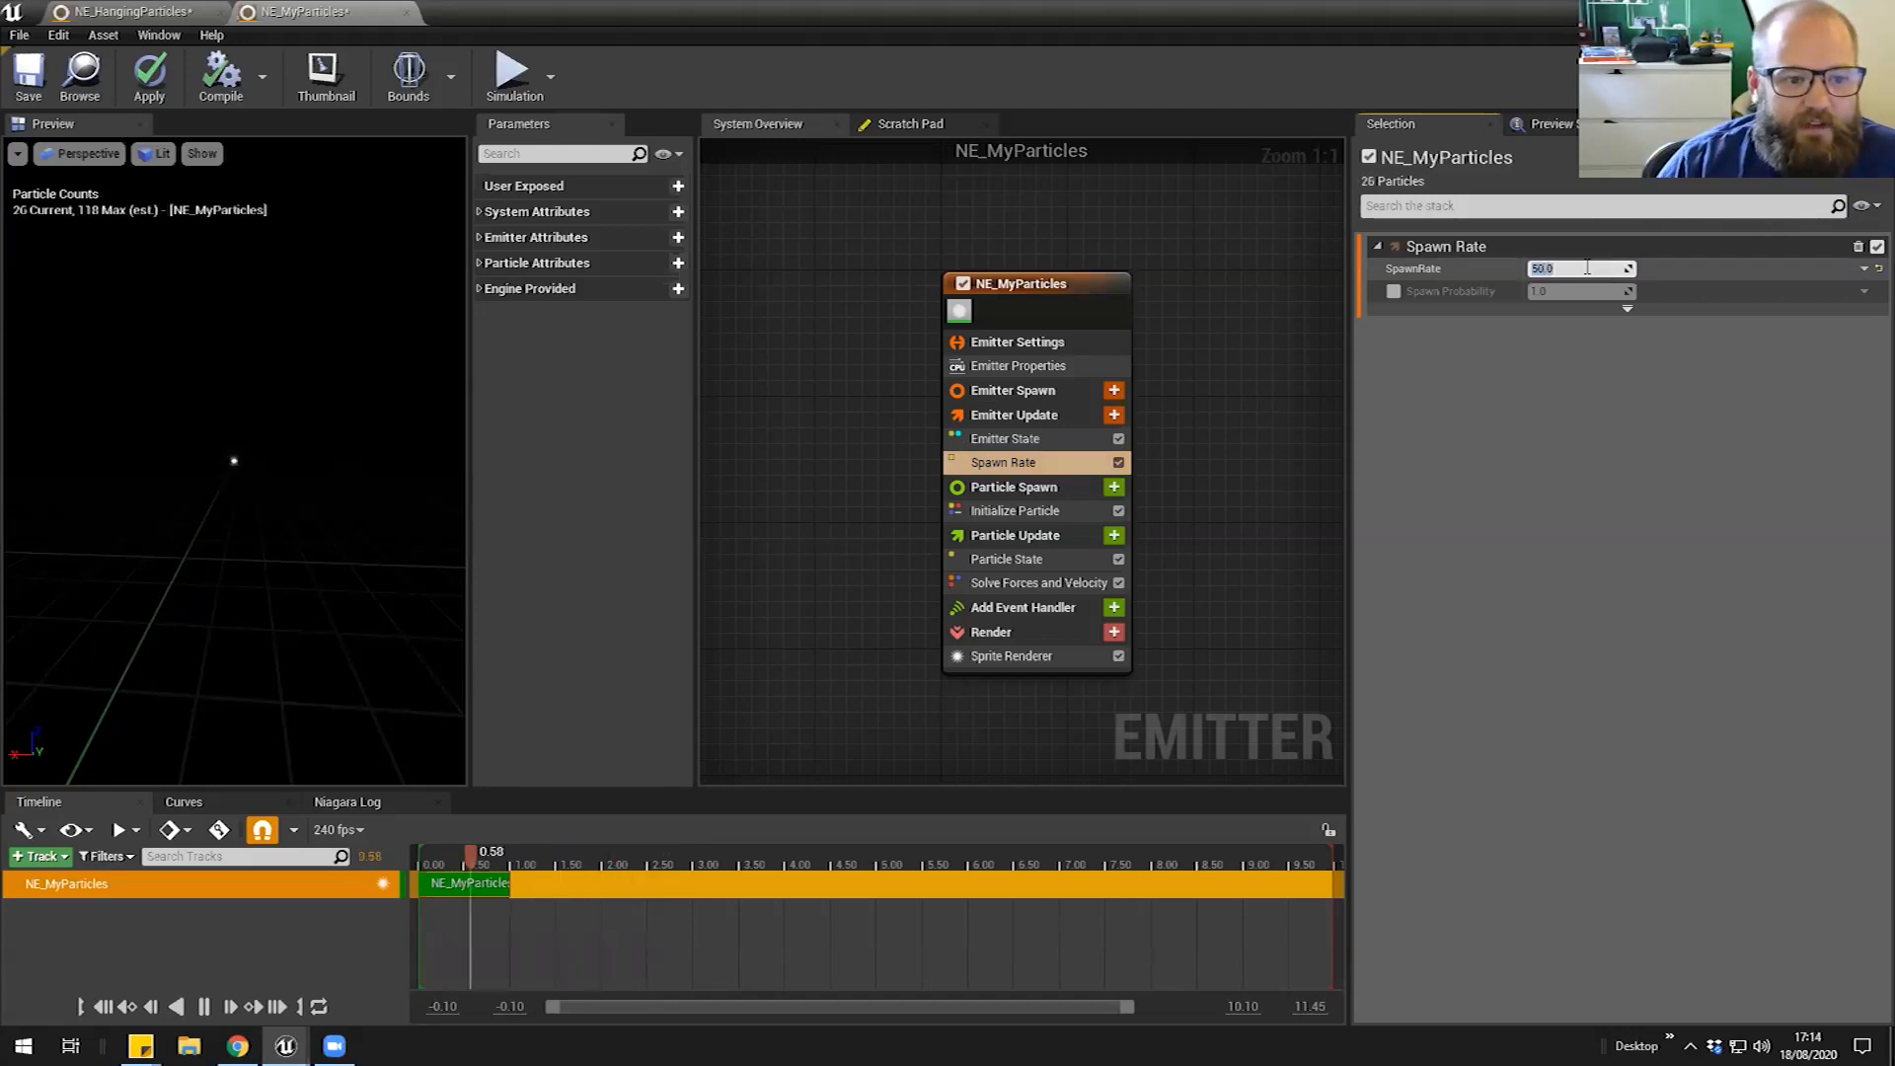
drag(170, 503, 180, 503)
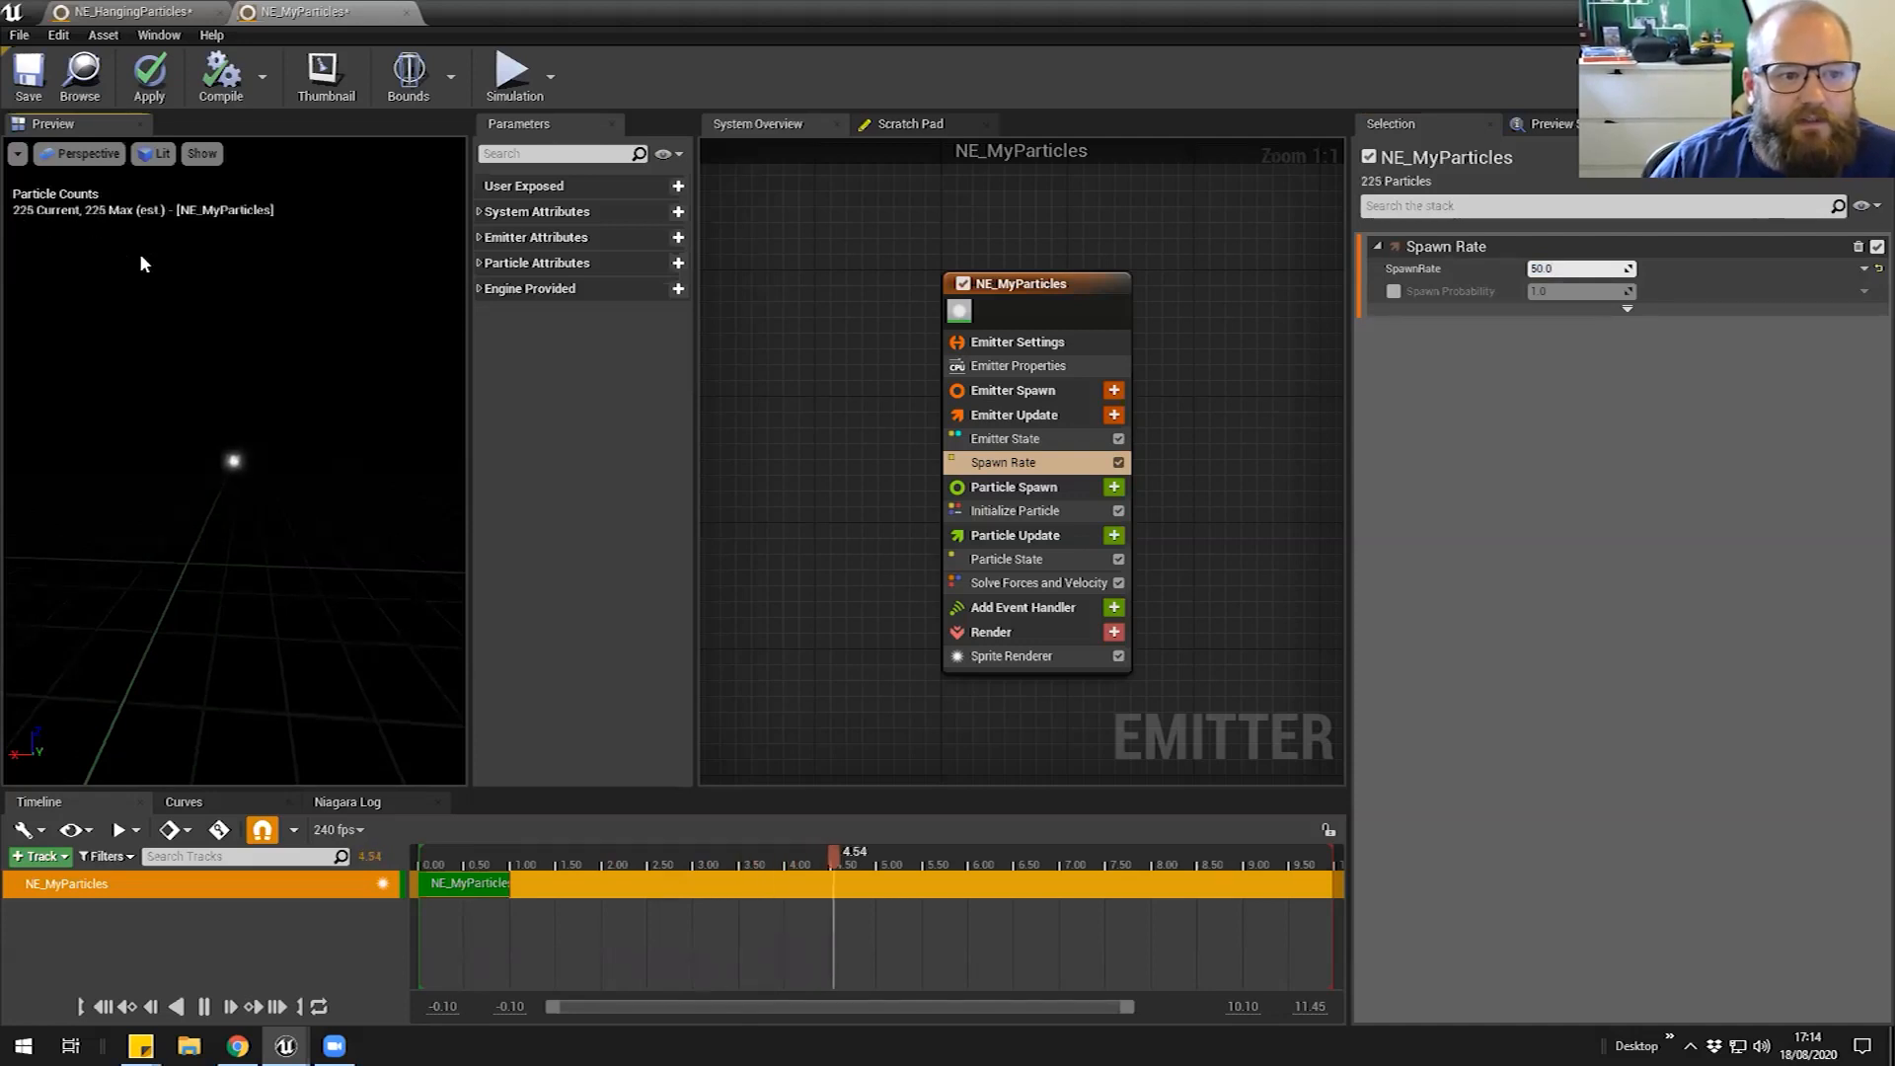
drag(295, 581, 320, 581)
scroll(295, 580, up, 6)
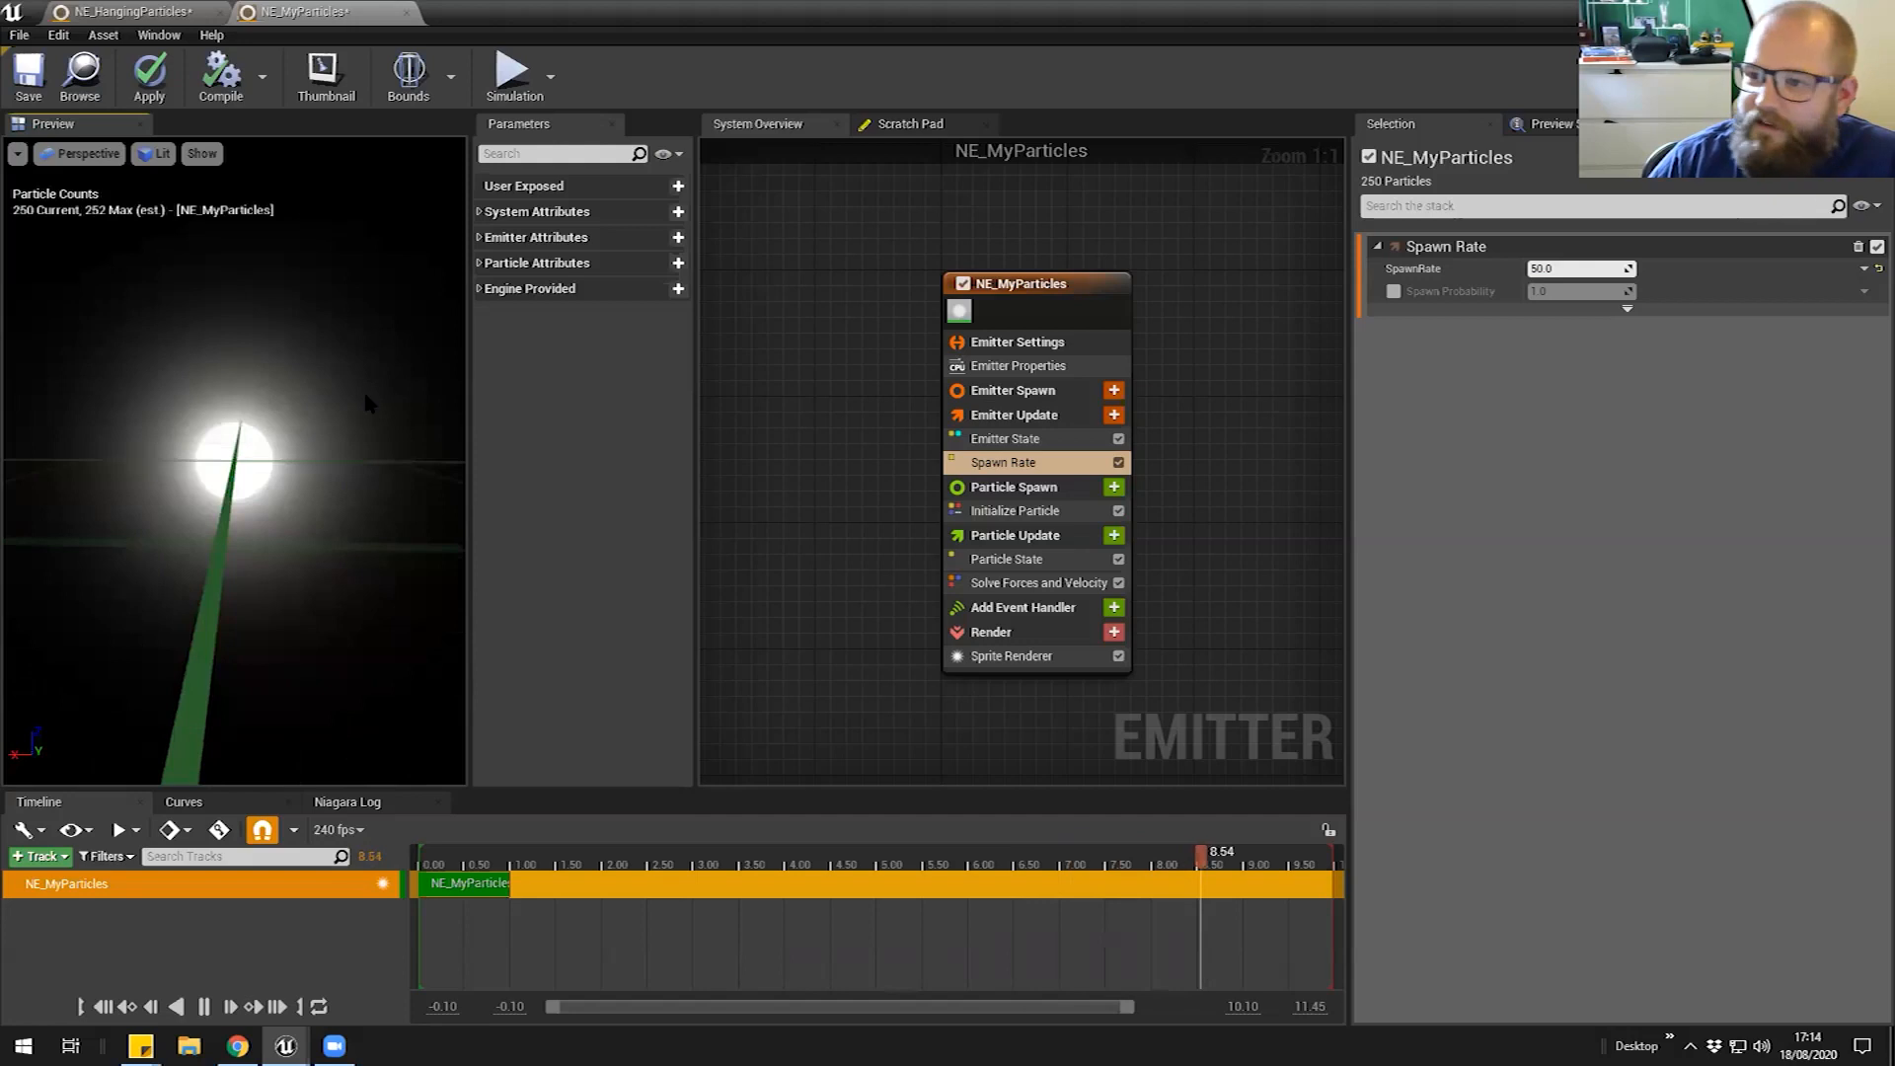
scroll(382, 589, down, 5)
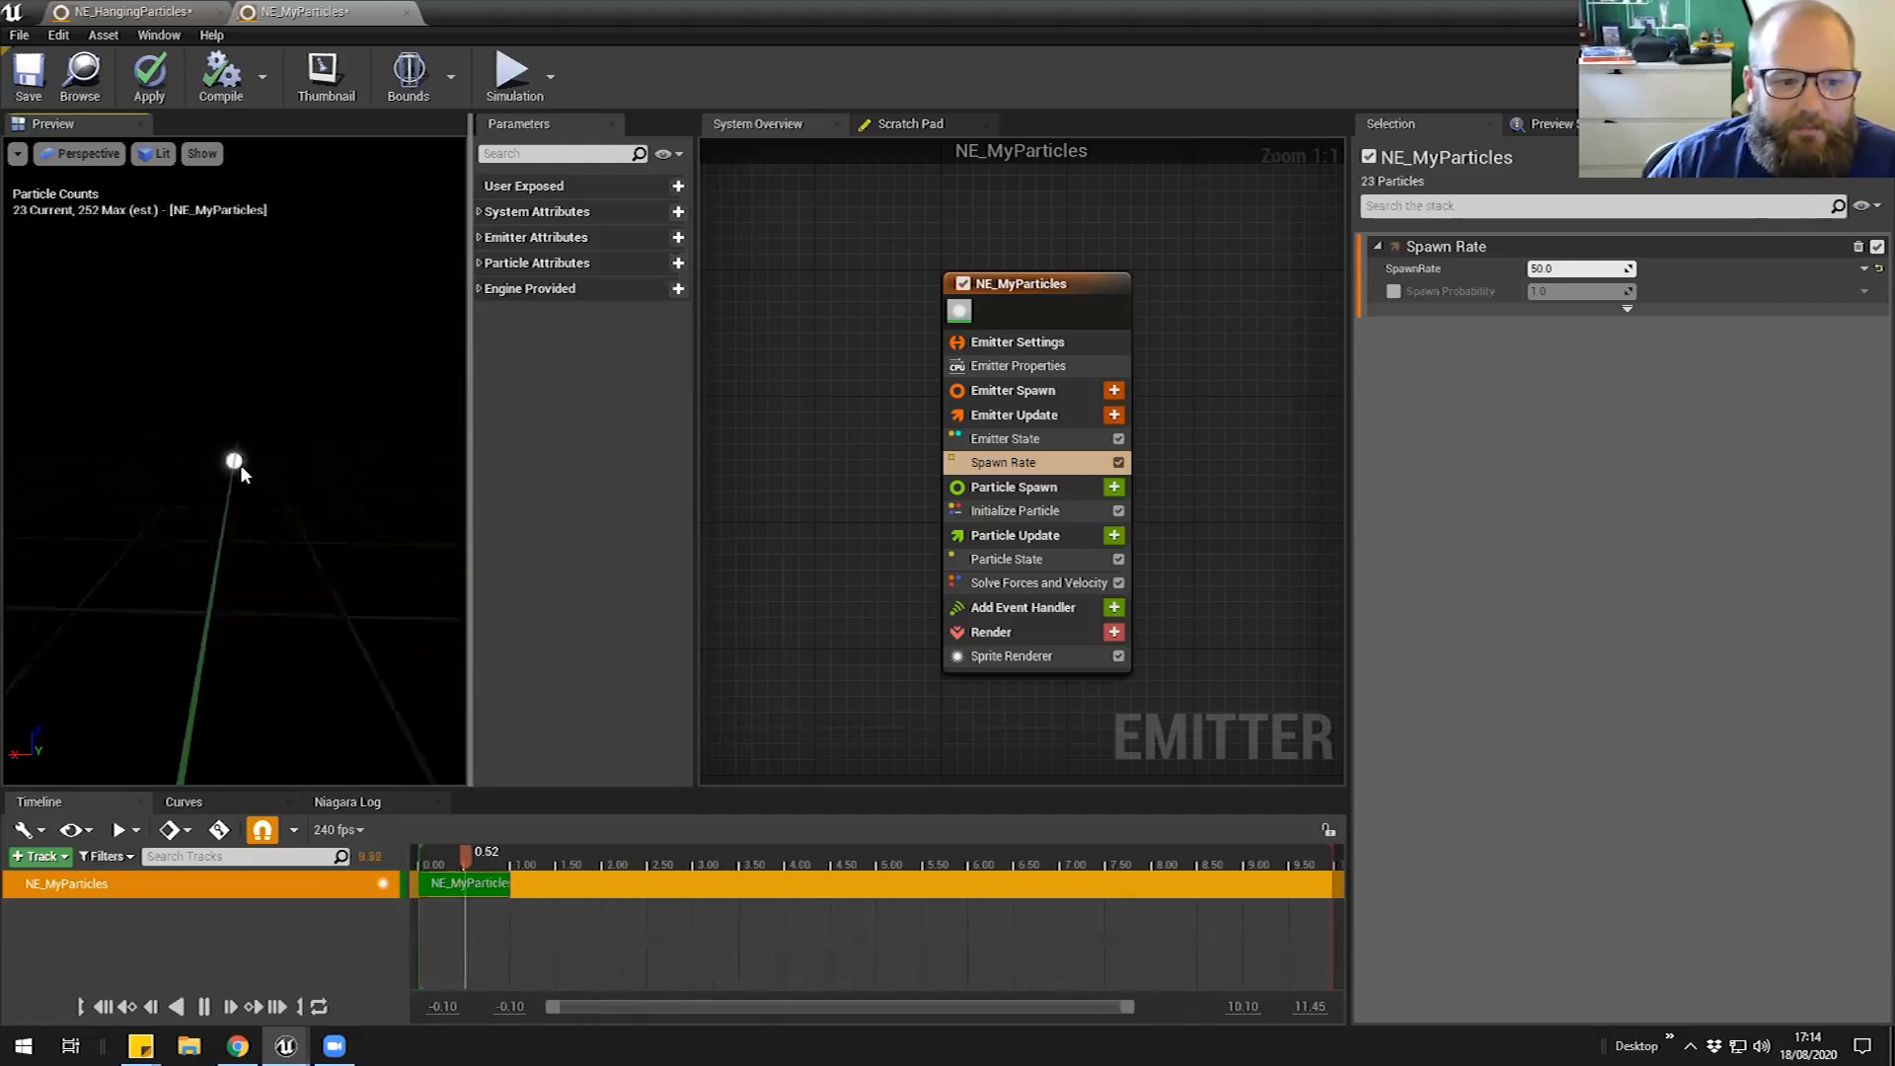
scroll(322, 652, down, 3)
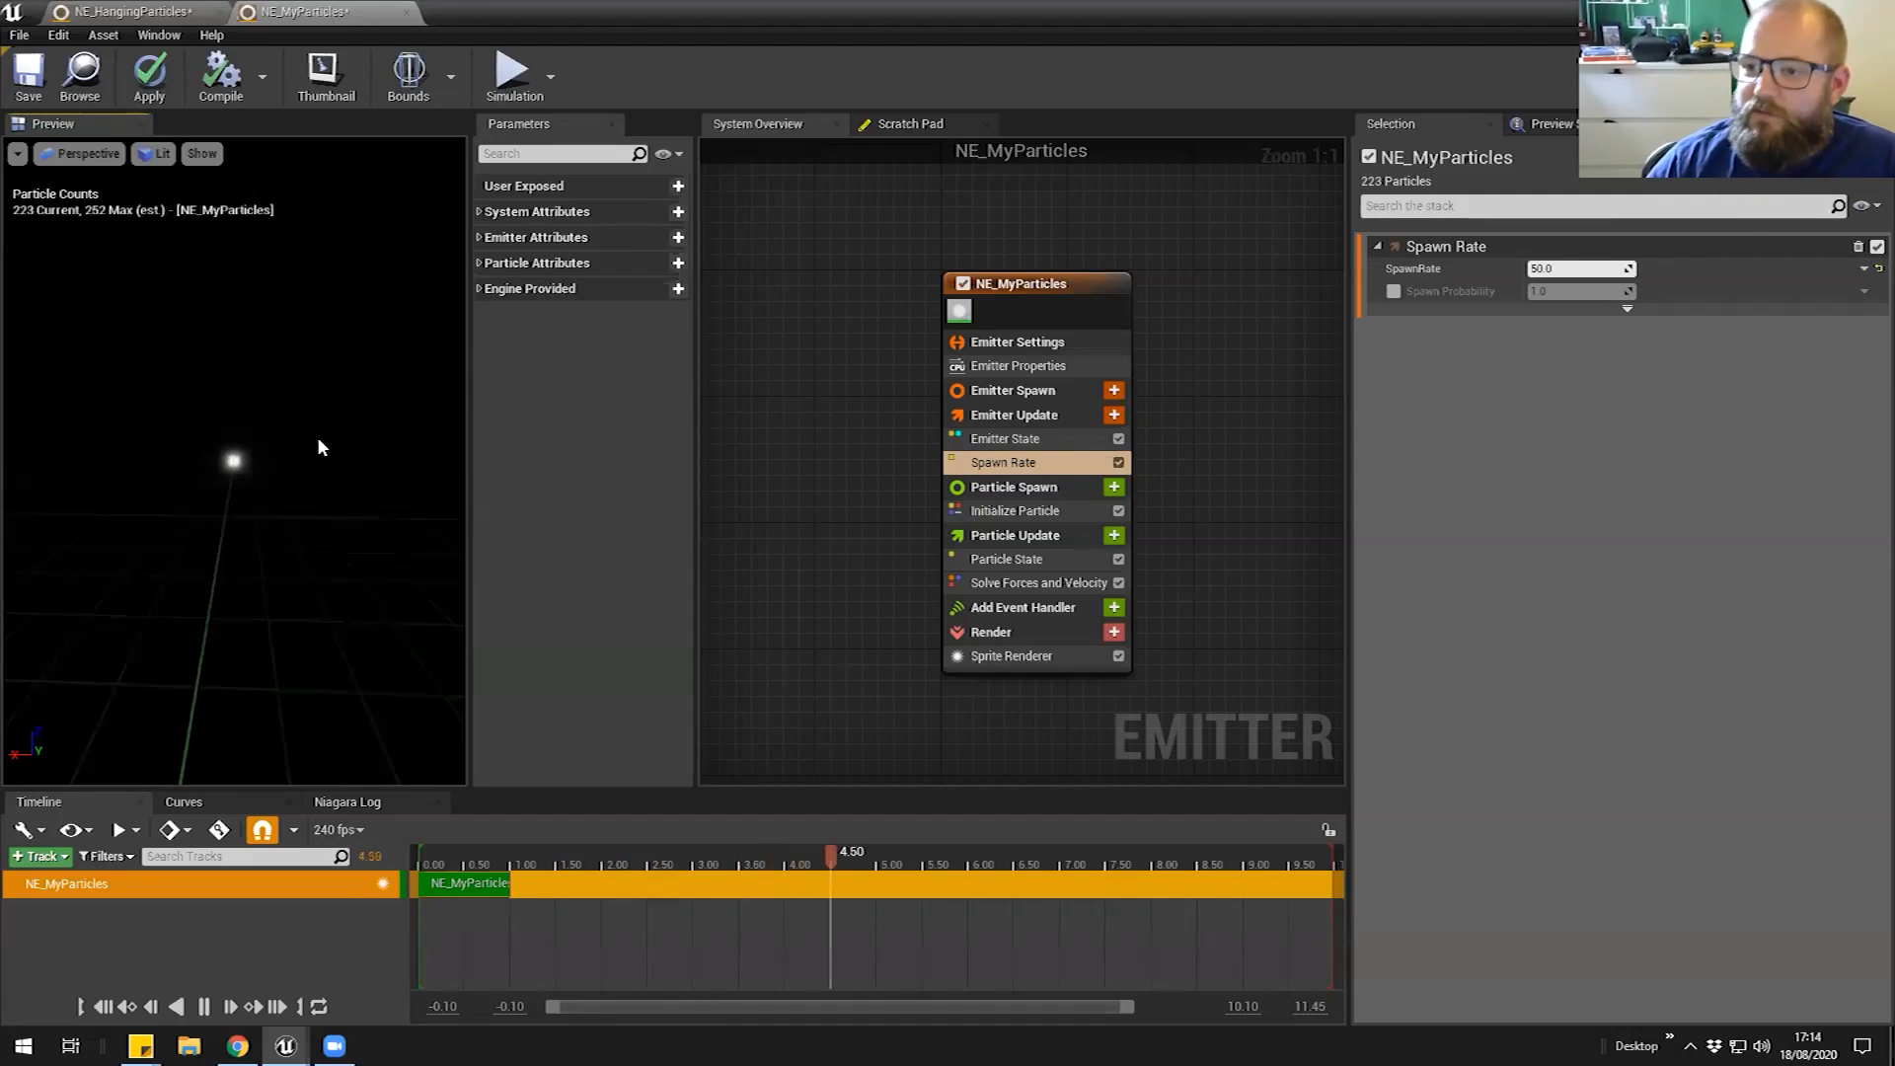
click(1086, 419)
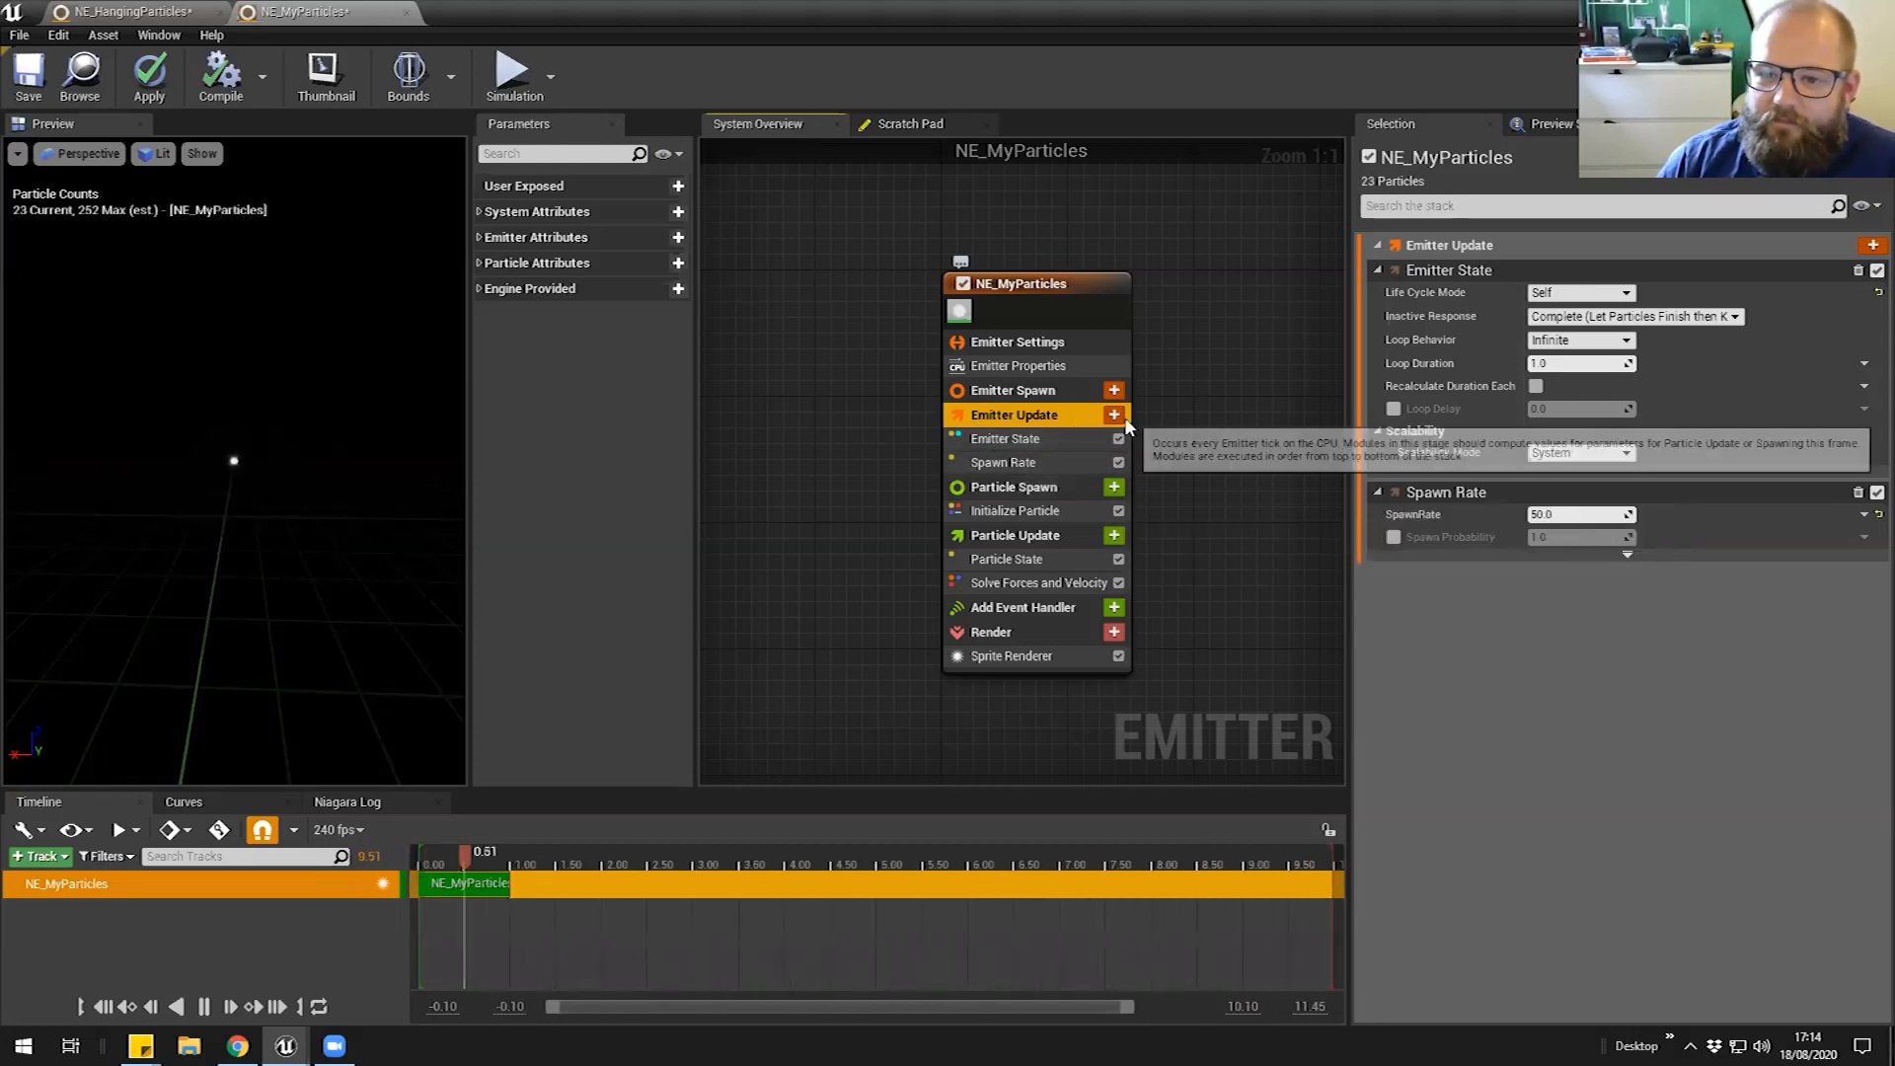
click(1114, 415)
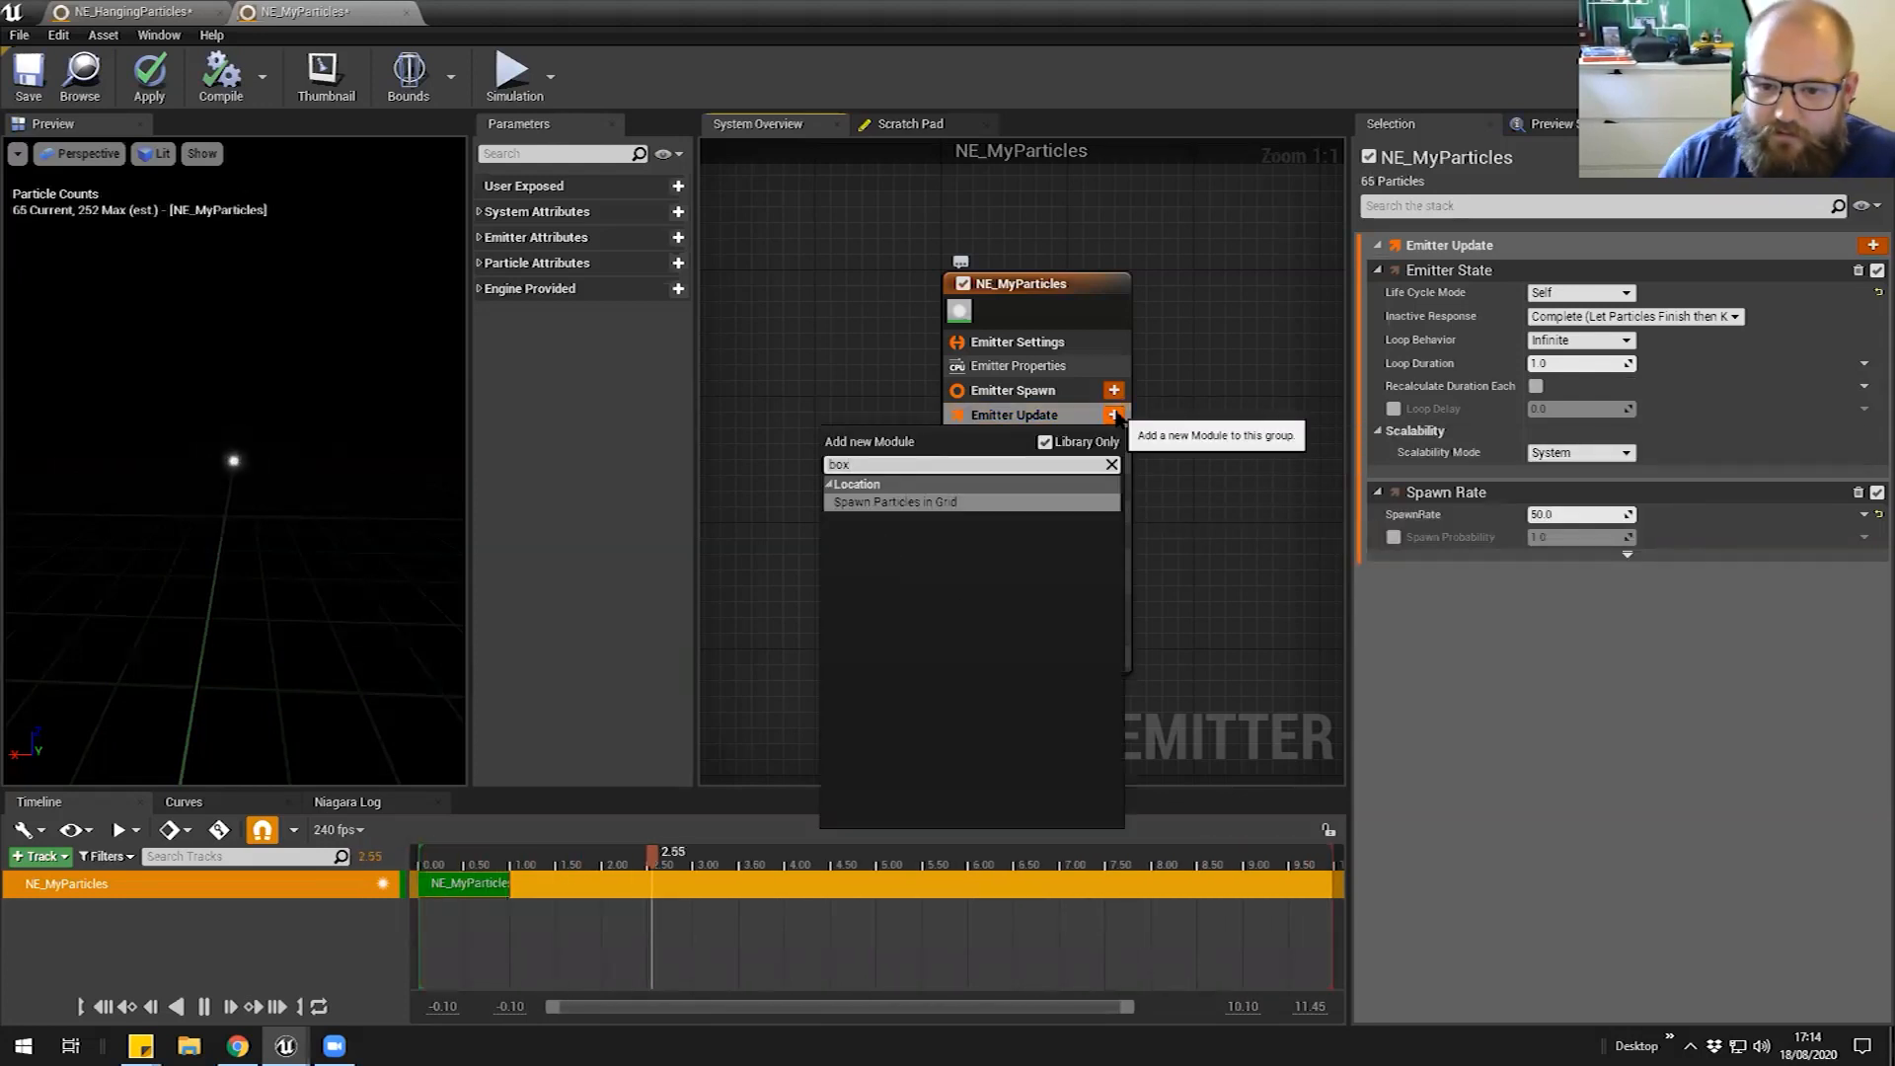
click(1187, 507)
Add a Box Location module to the Particle Spawn stage of NE_MyParticles
click(972, 488)
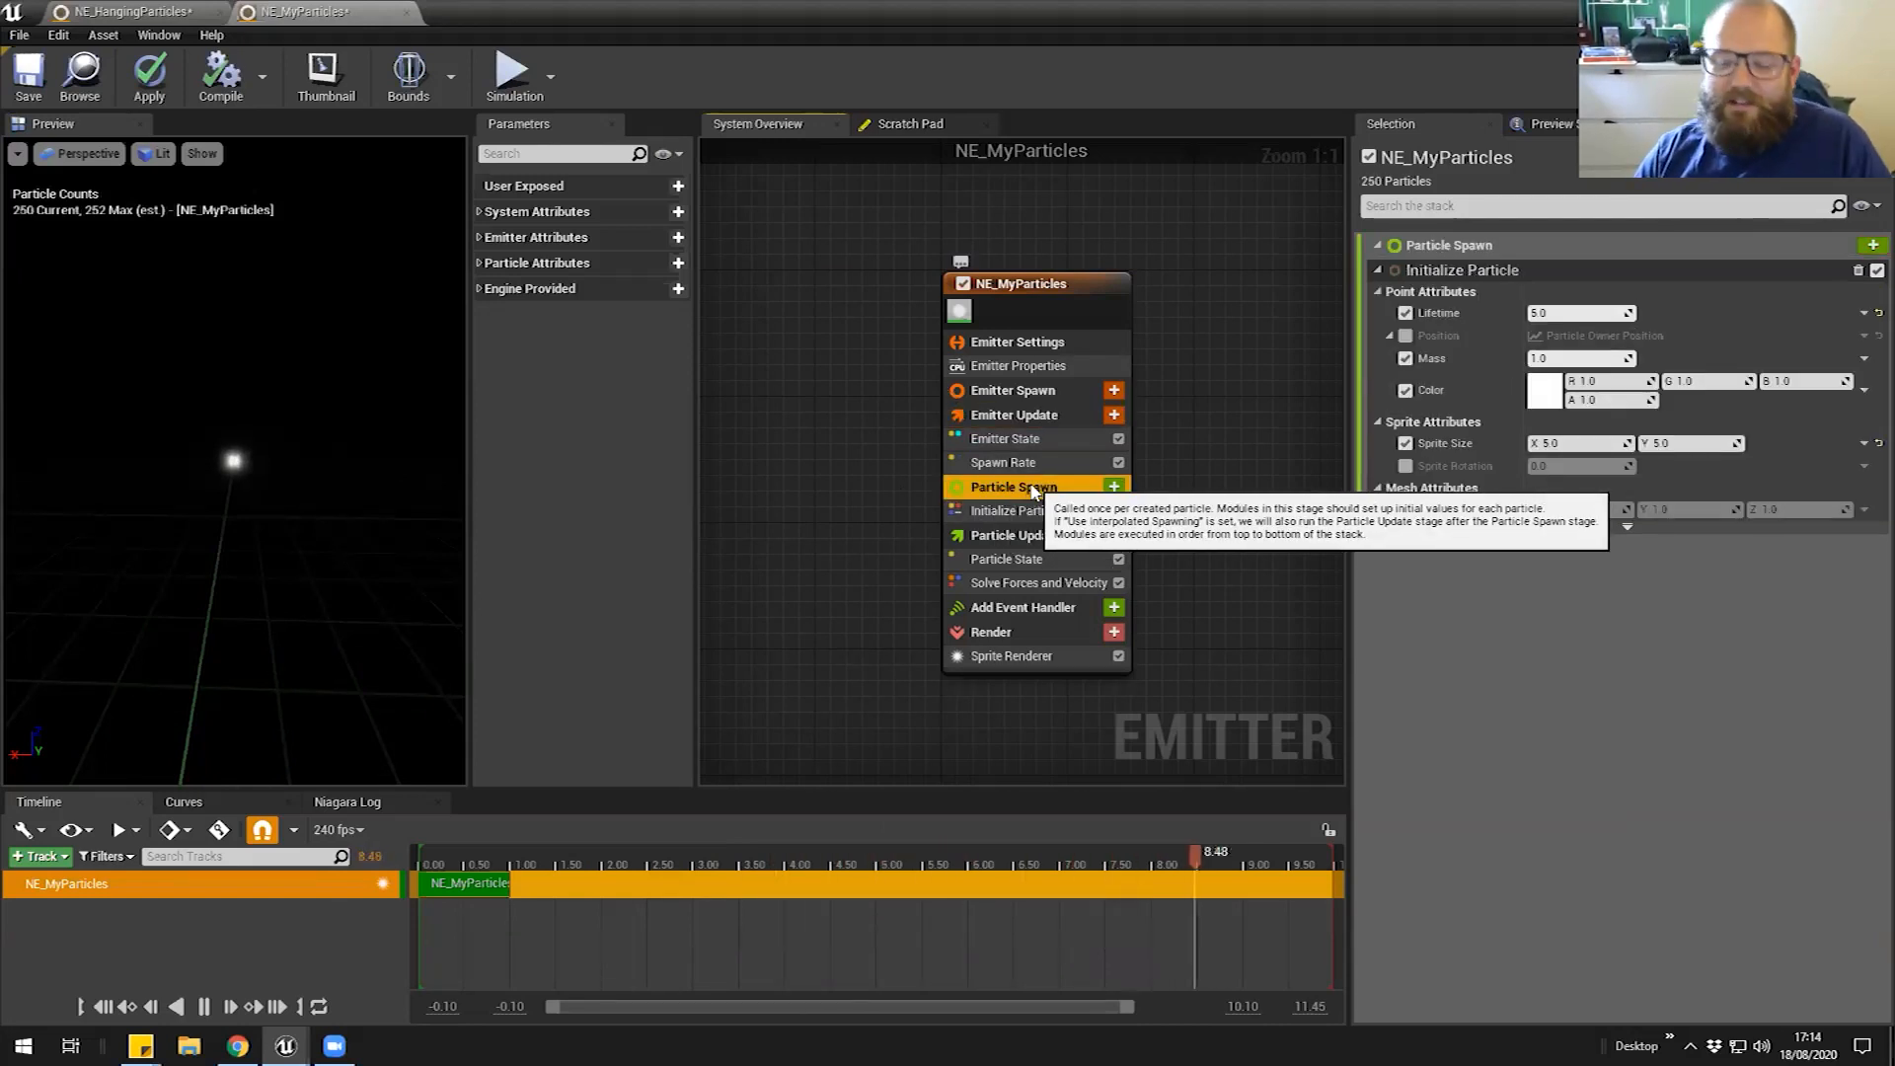
click(1114, 487)
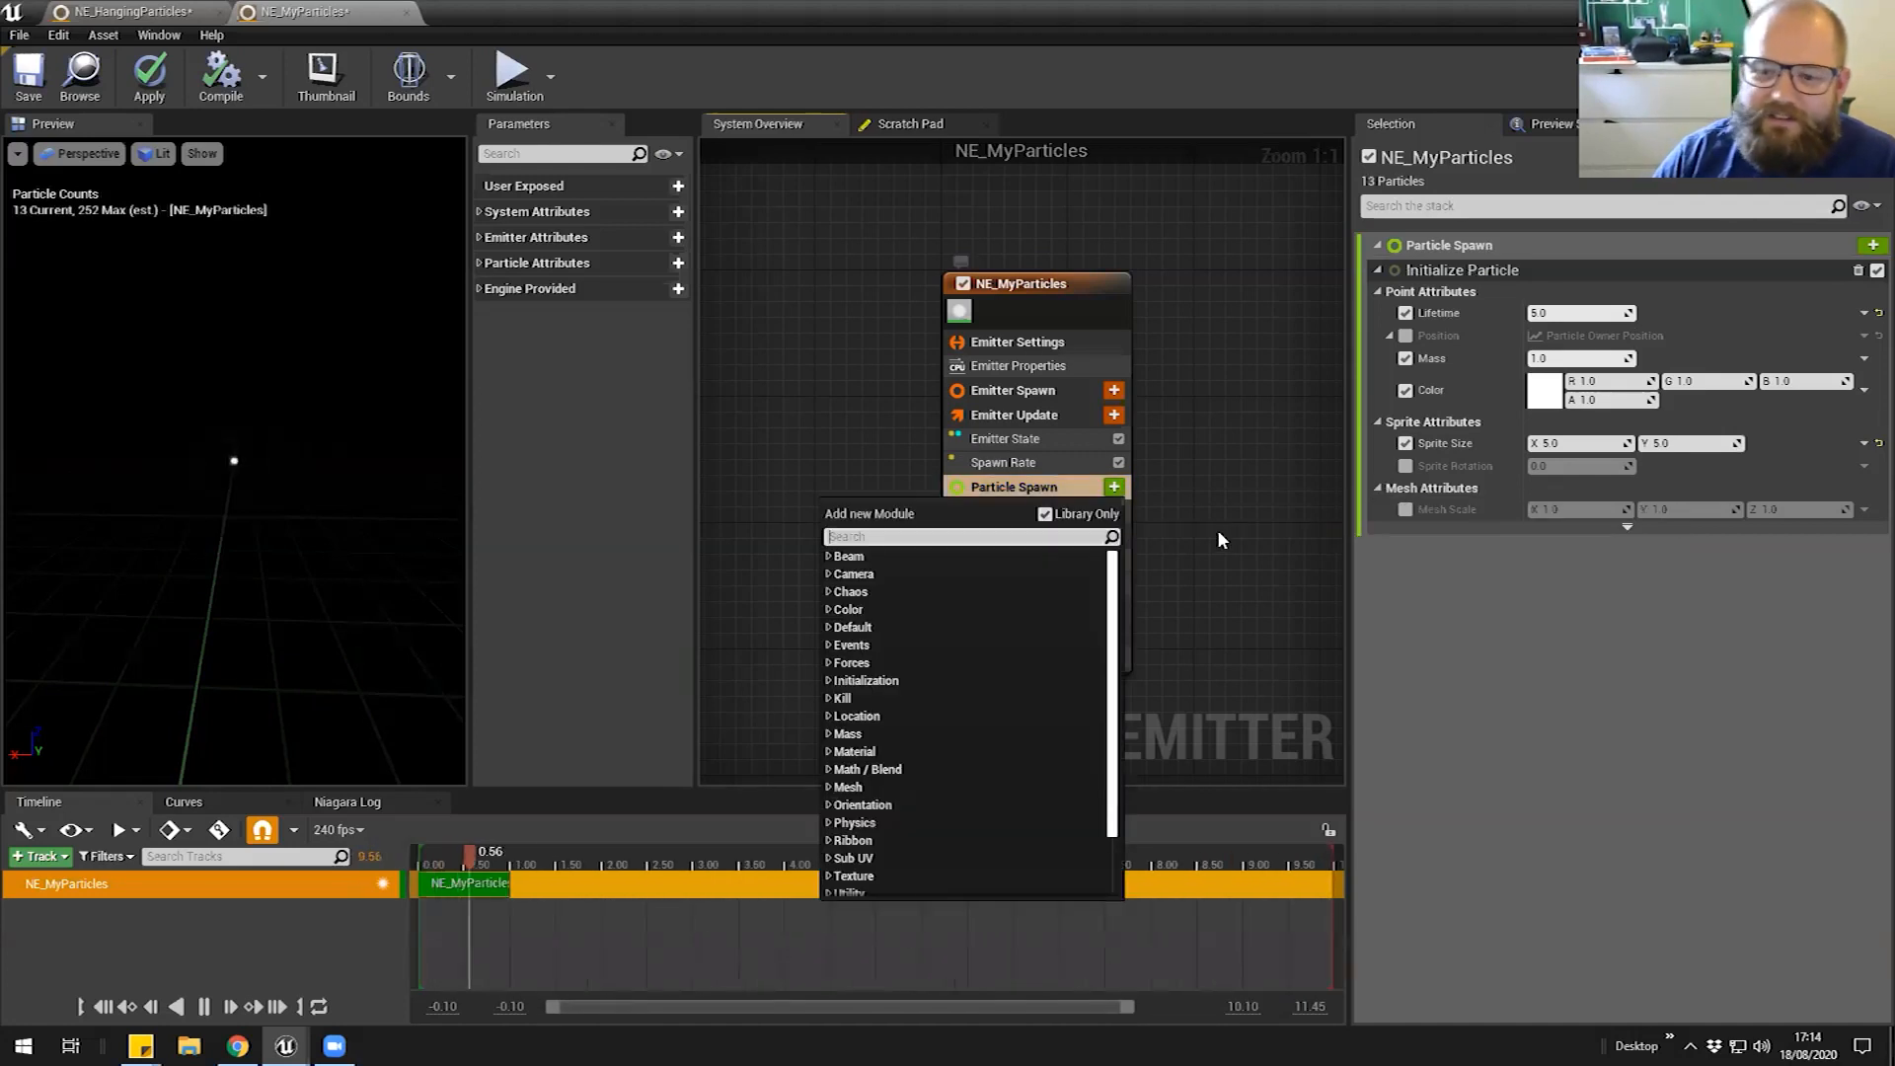
text(box)
key(Down)
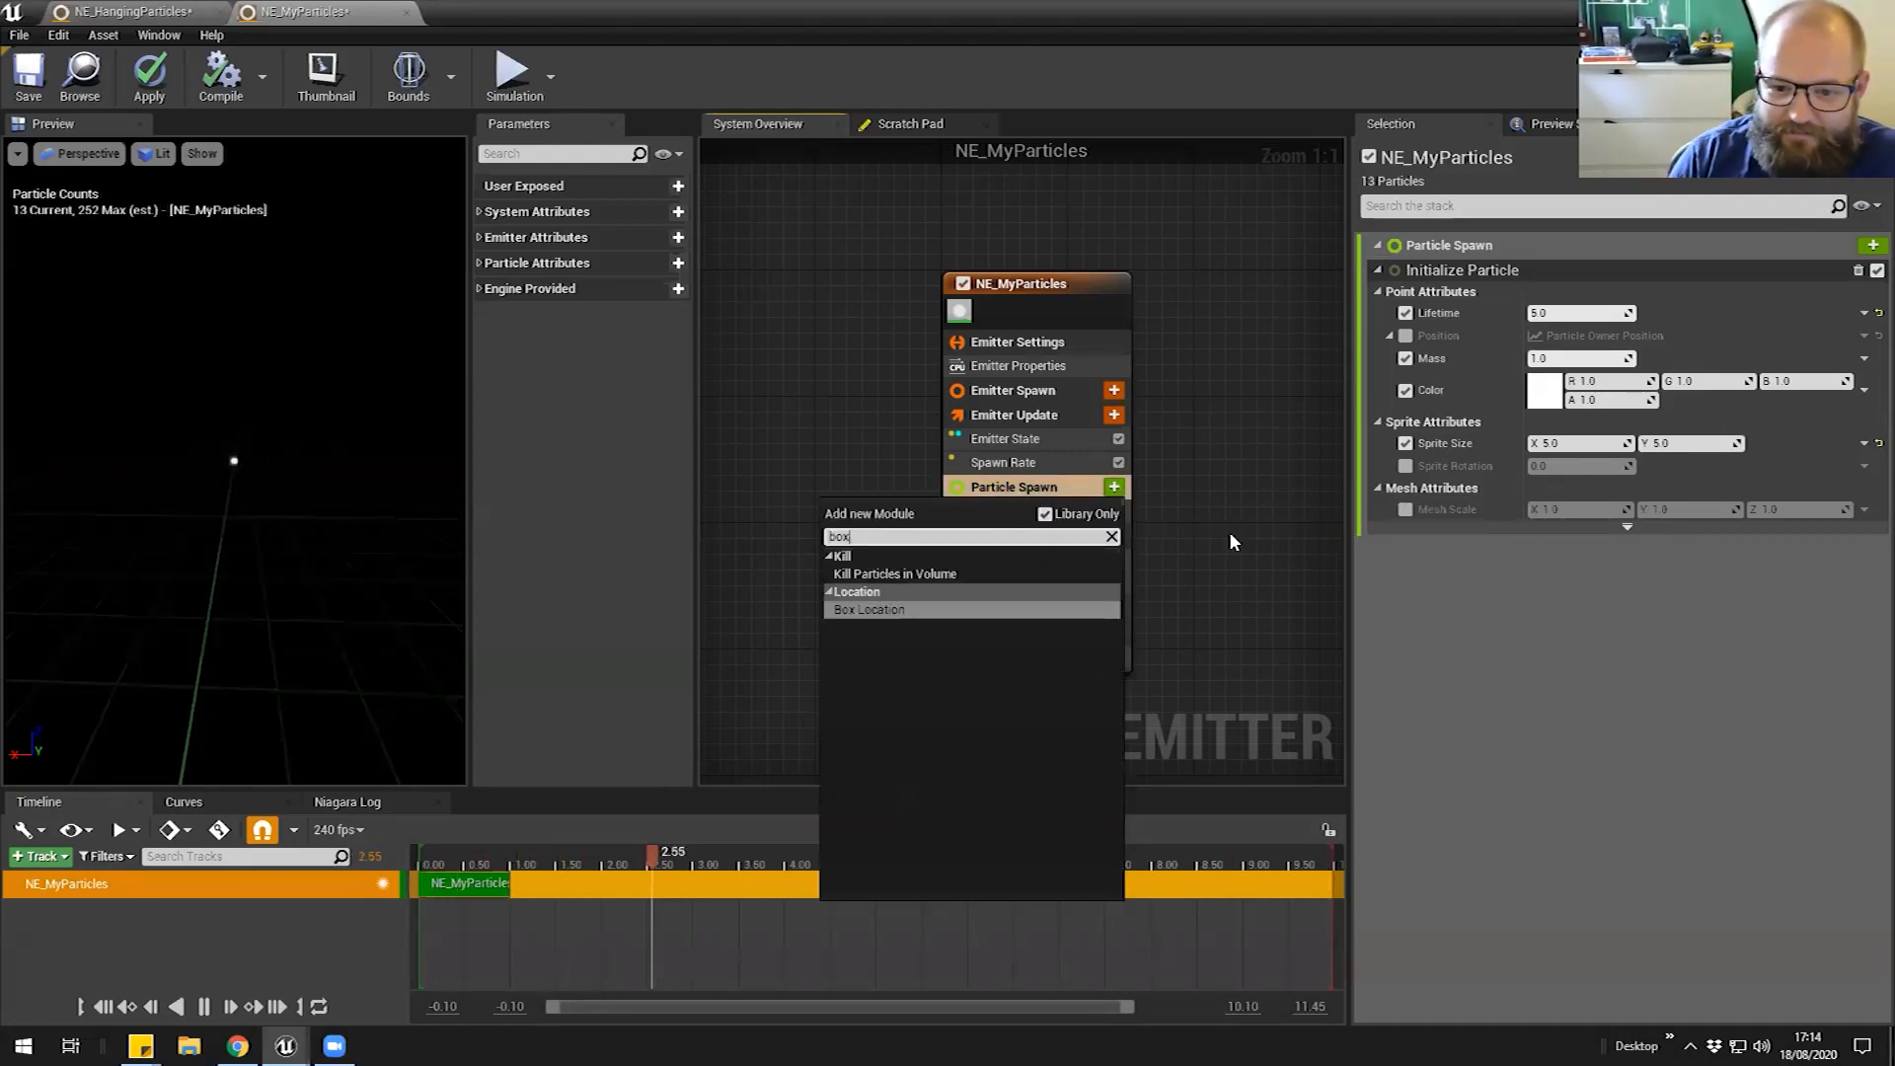
key(Return)
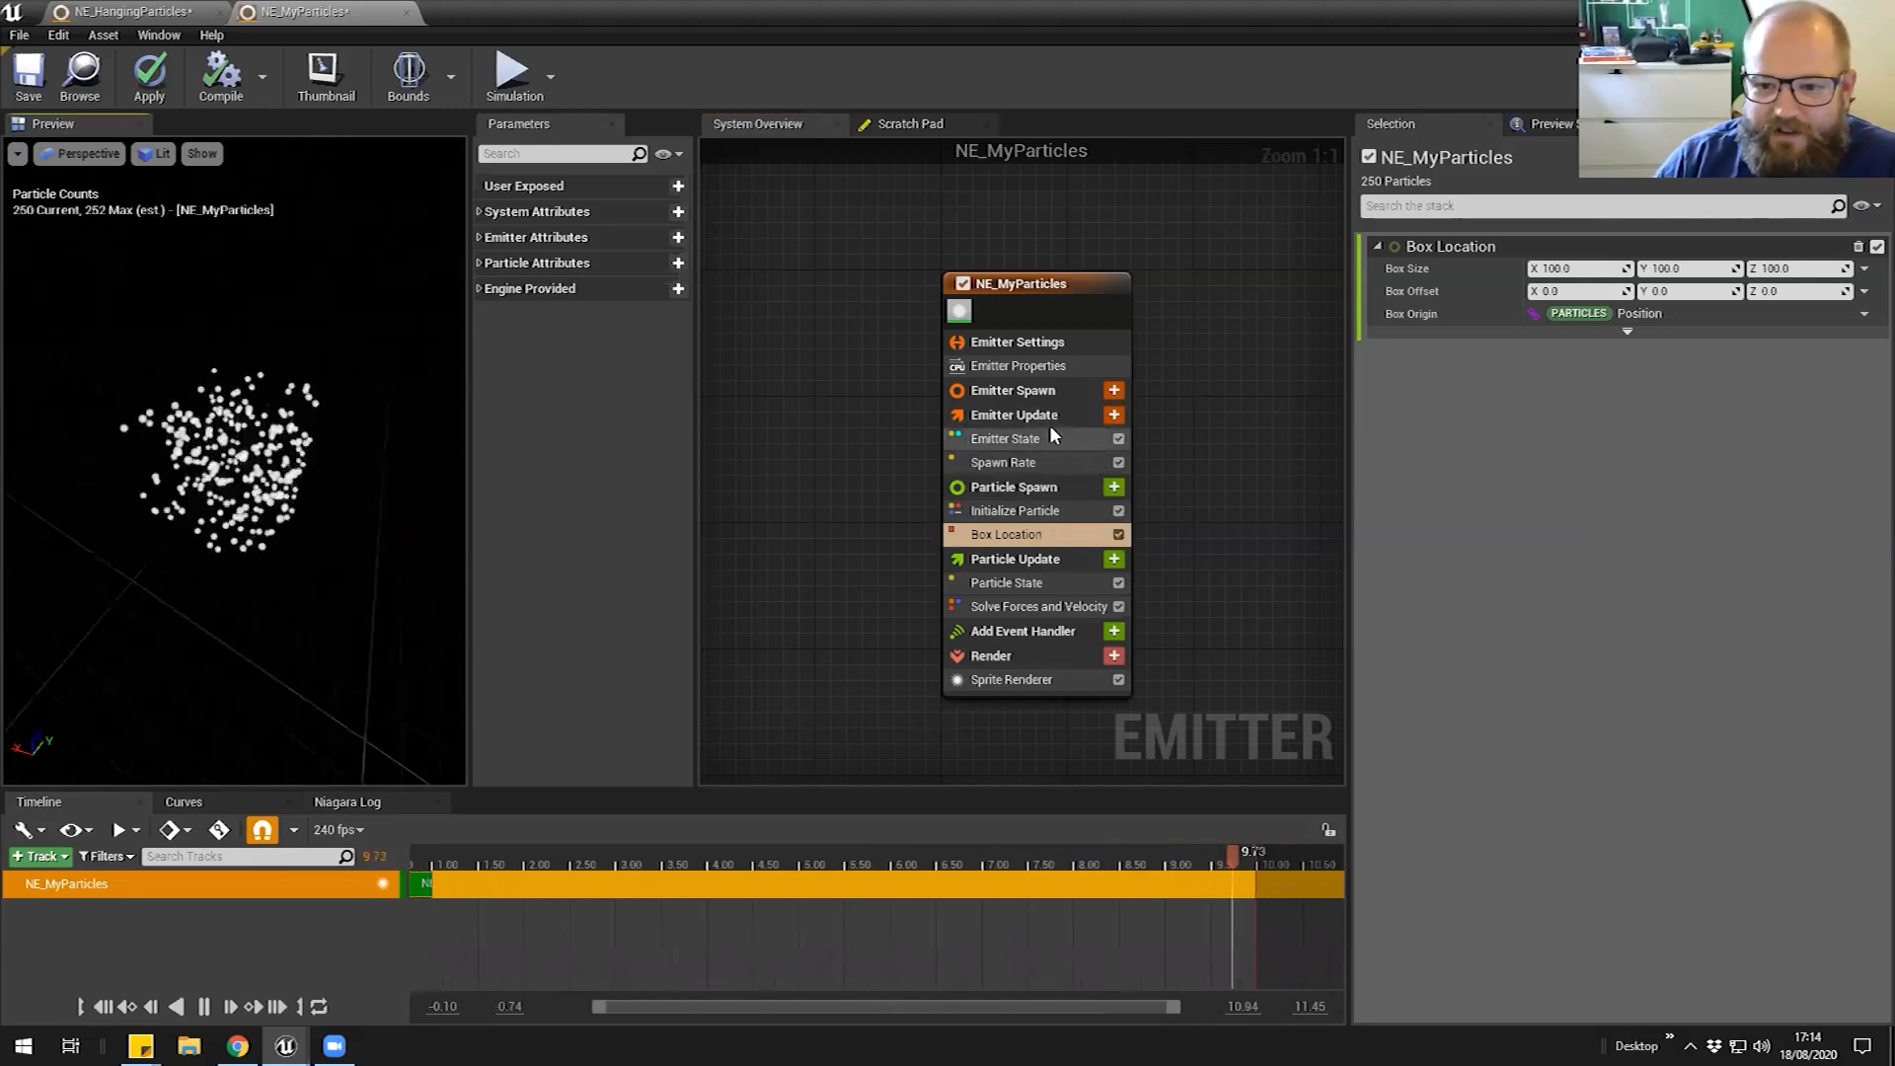
Compare the modules that can be added to the Emitter Update stage with those for Particle Spawn
click(1115, 415)
click(1208, 384)
click(1116, 487)
click(1209, 365)
scroll(262, 454, up, 3)
scroll(255, 444, down, 3)
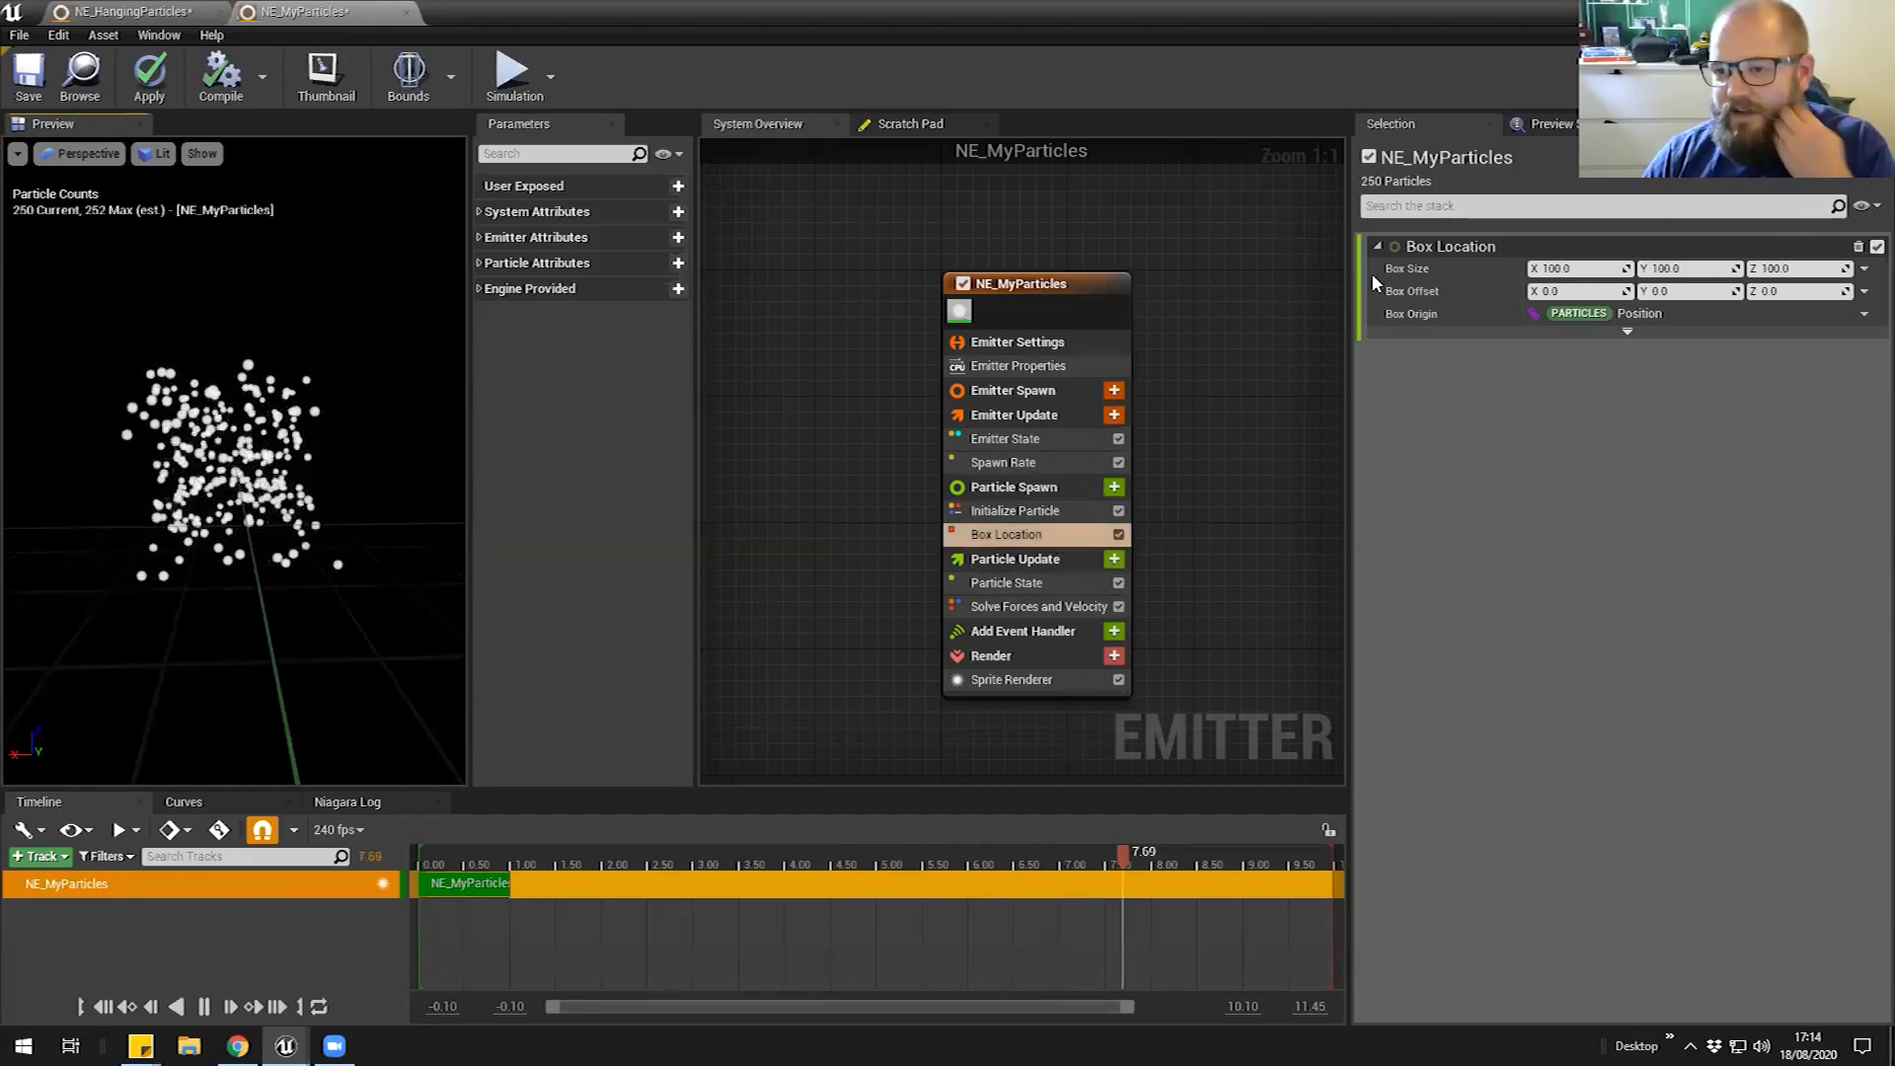
Set the Box Location module's Box Size X to 200 and inspect the particle distribution in the preview
drag(222, 415, 458, 468)
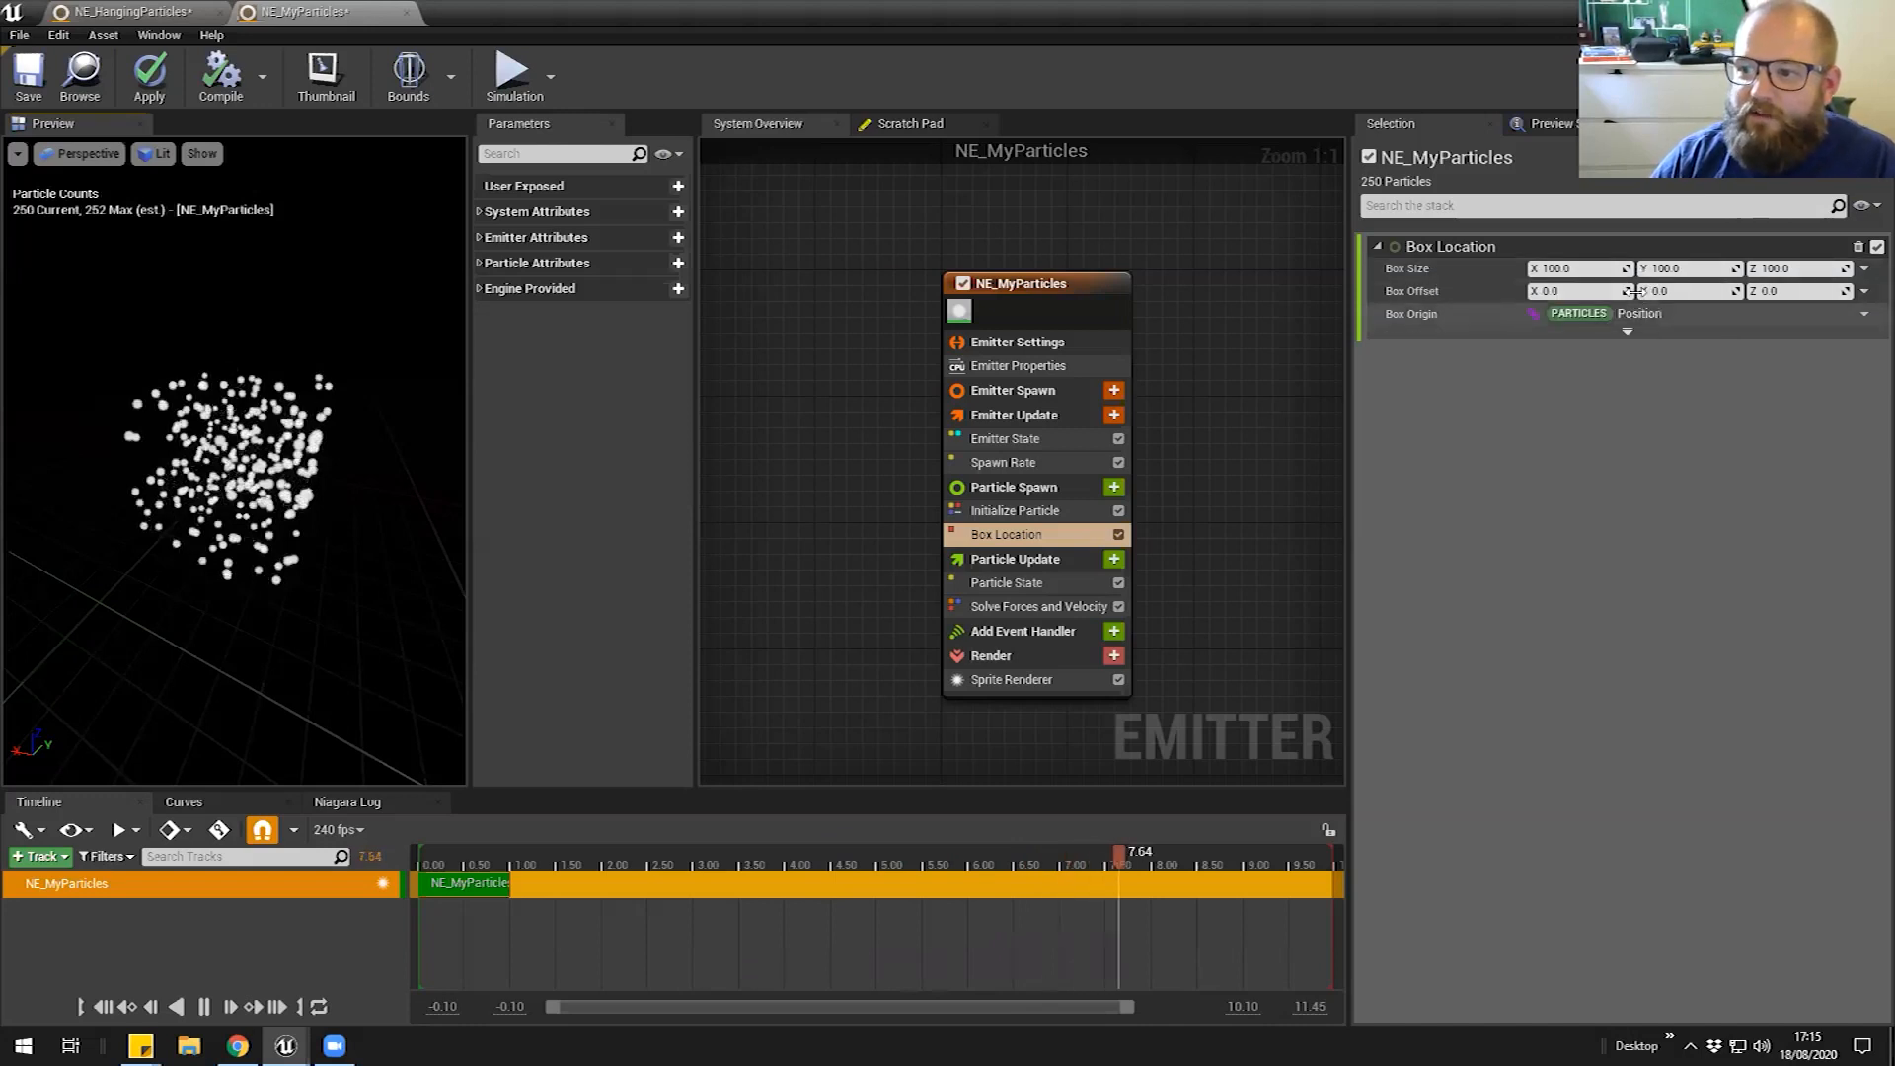
click(1576, 269)
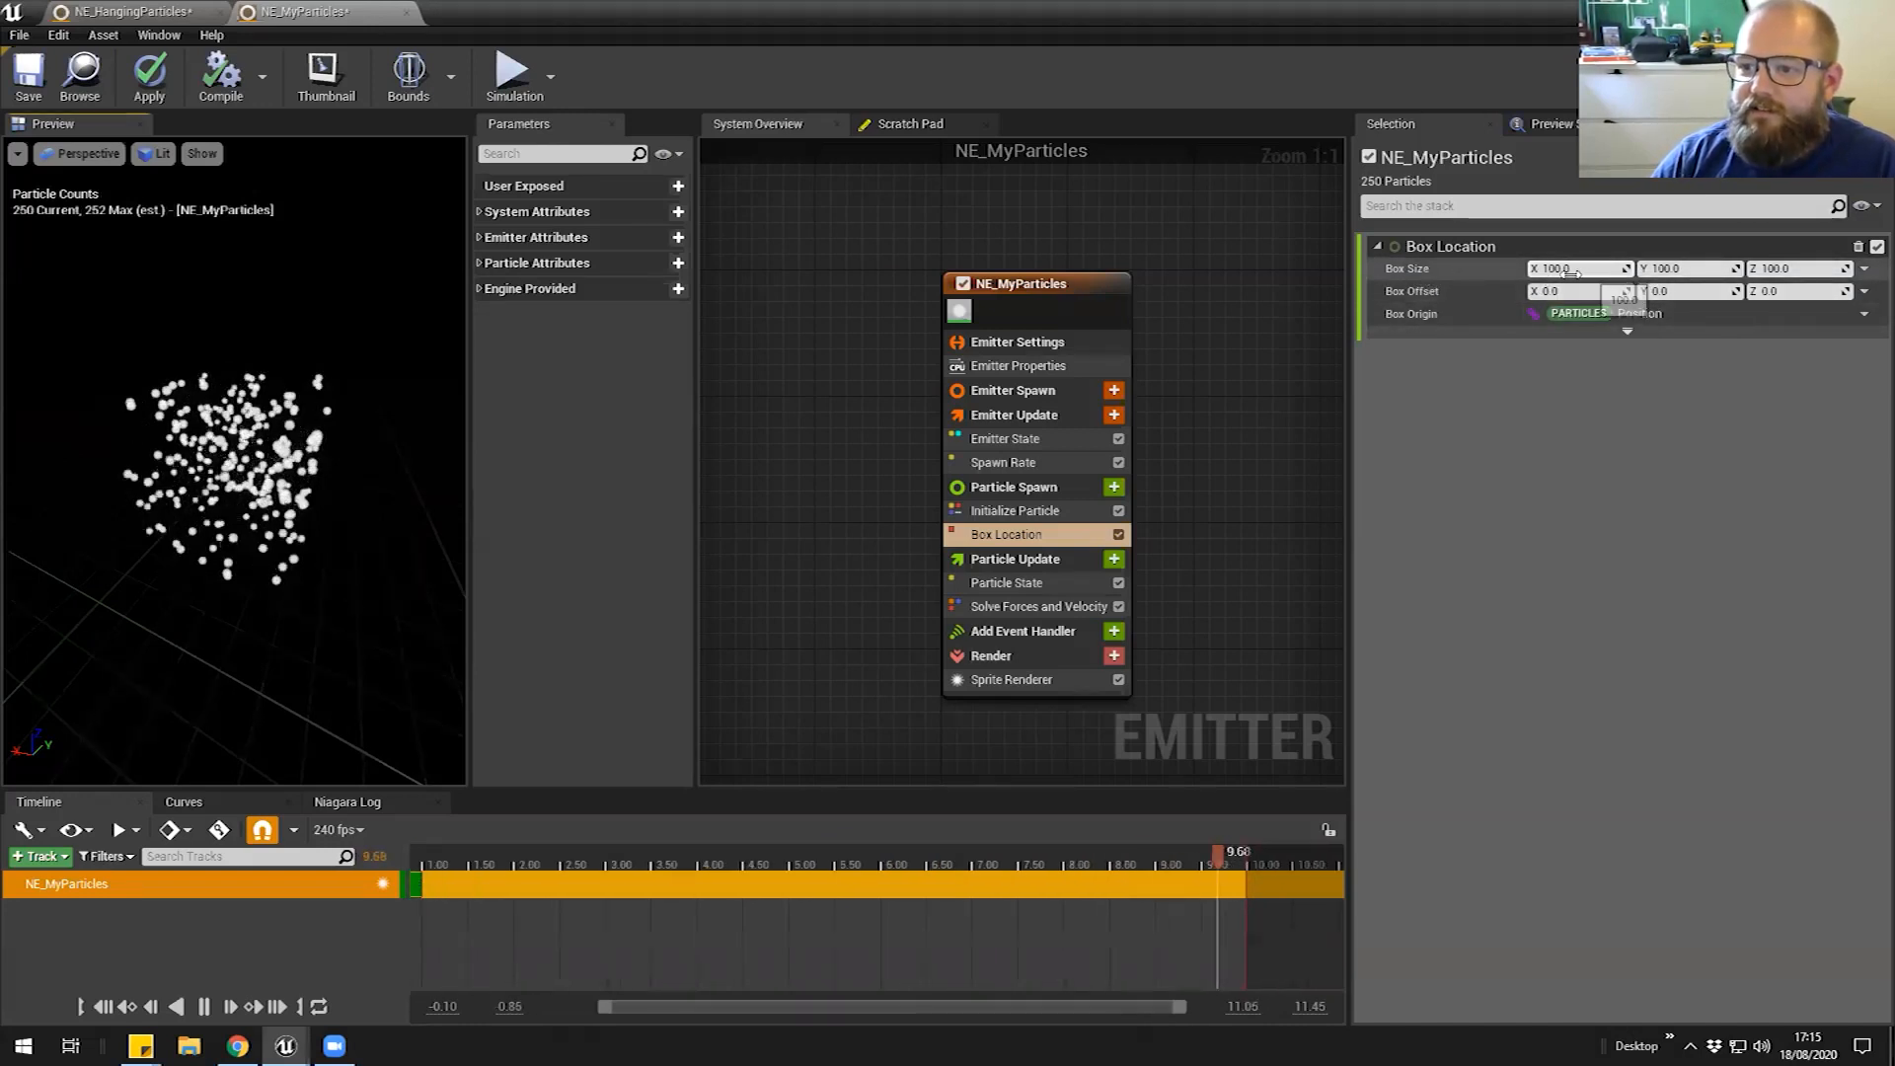
text(200)
key(Return)
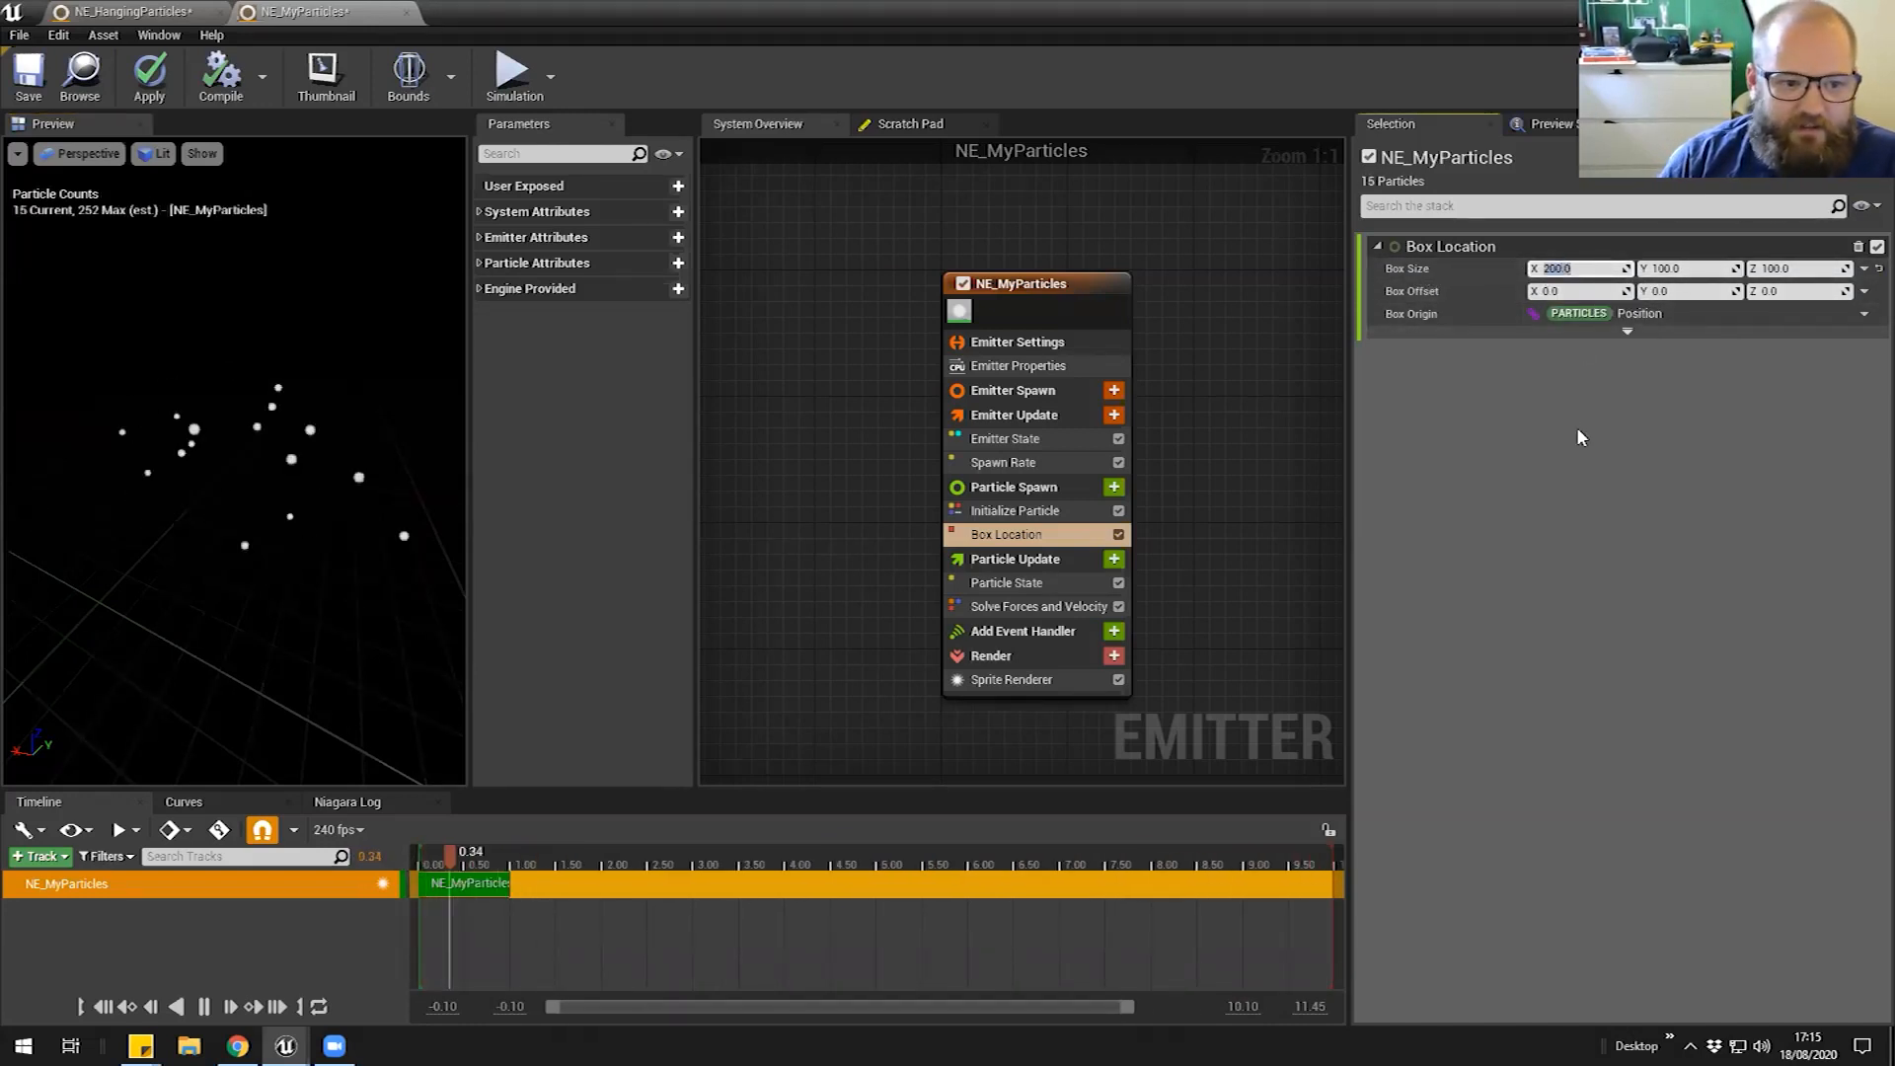
mouse_move(365, 464)
mouse_down()
mouse_move(434, 459)
mouse_move(370, 460)
mouse_move(410, 454)
mouse_move(365, 395)
mouse_move(360, 459)
mouse_up()
scroll(395, 462, down, 4)
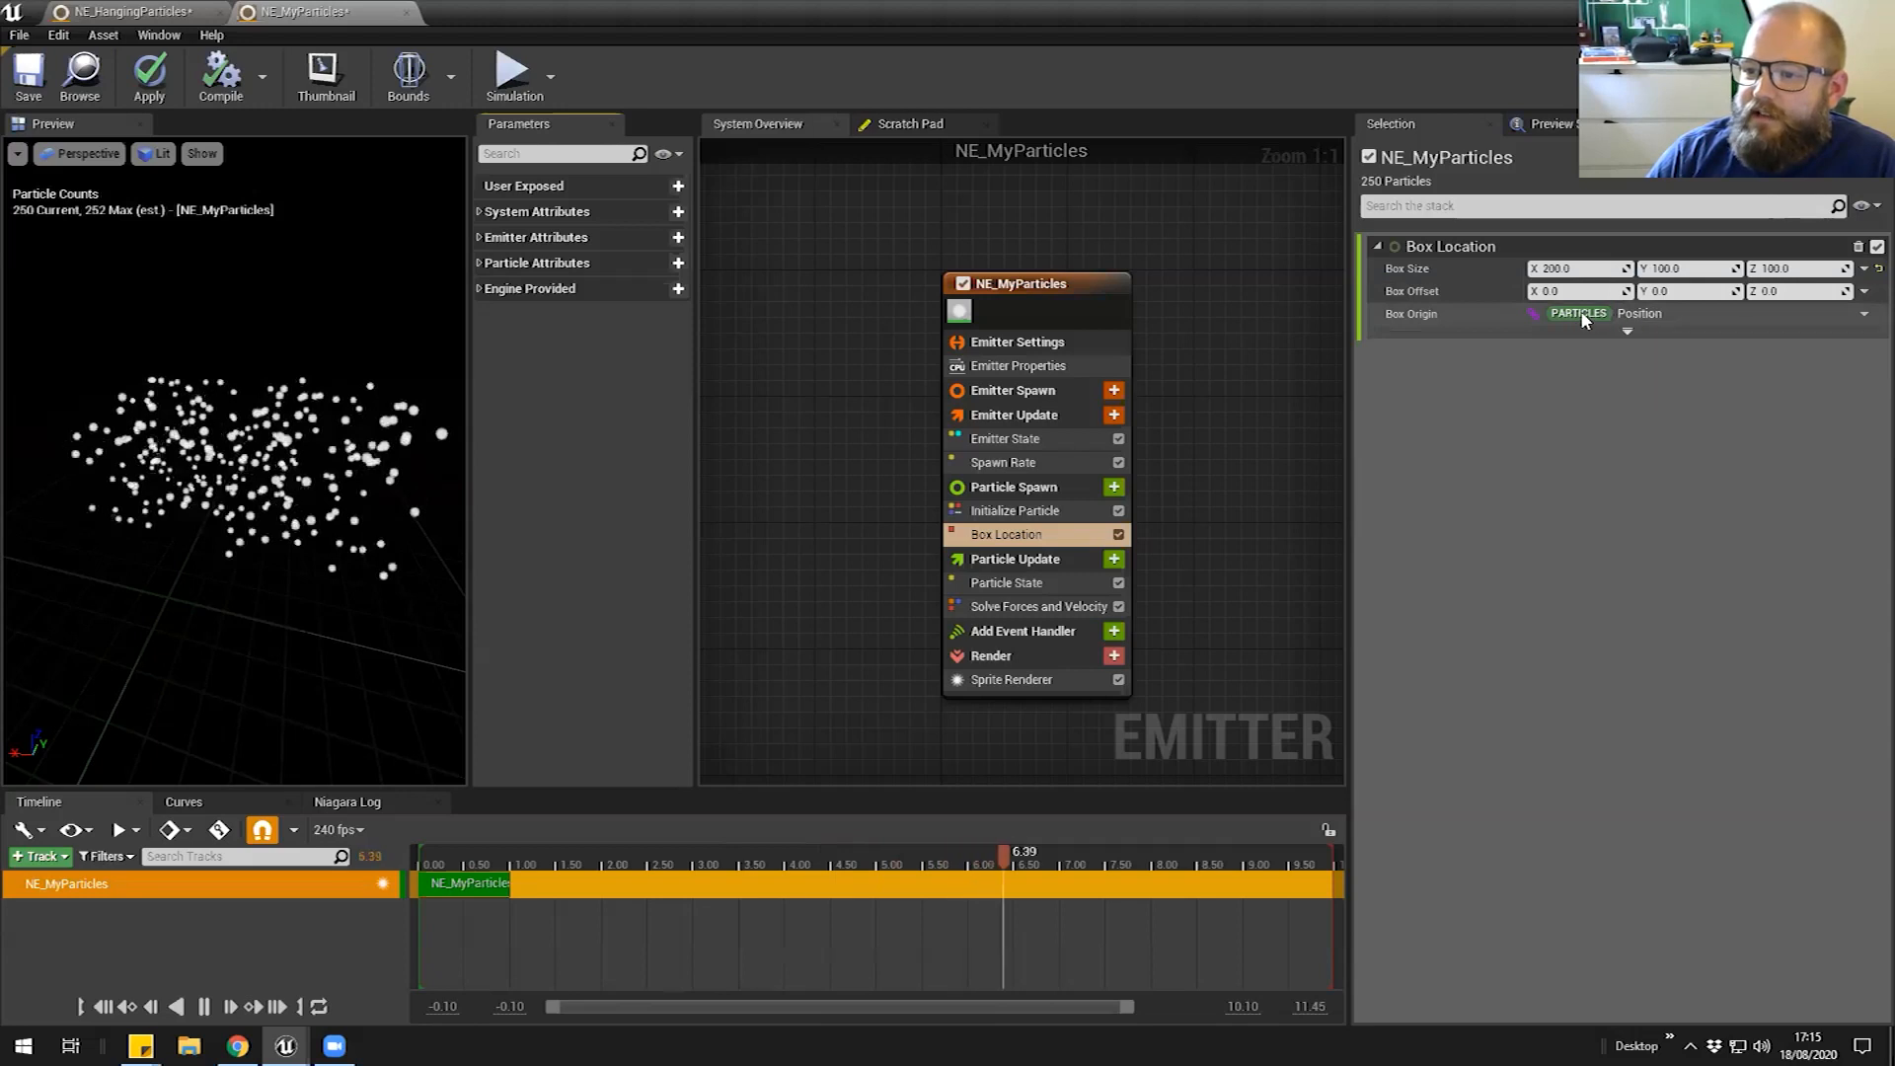
Save the NE_MyParticles emitter and create a Niagara System from the NE_HangingParticles emitter, keeping the suggested name
right_drag(849, 284, 826, 270)
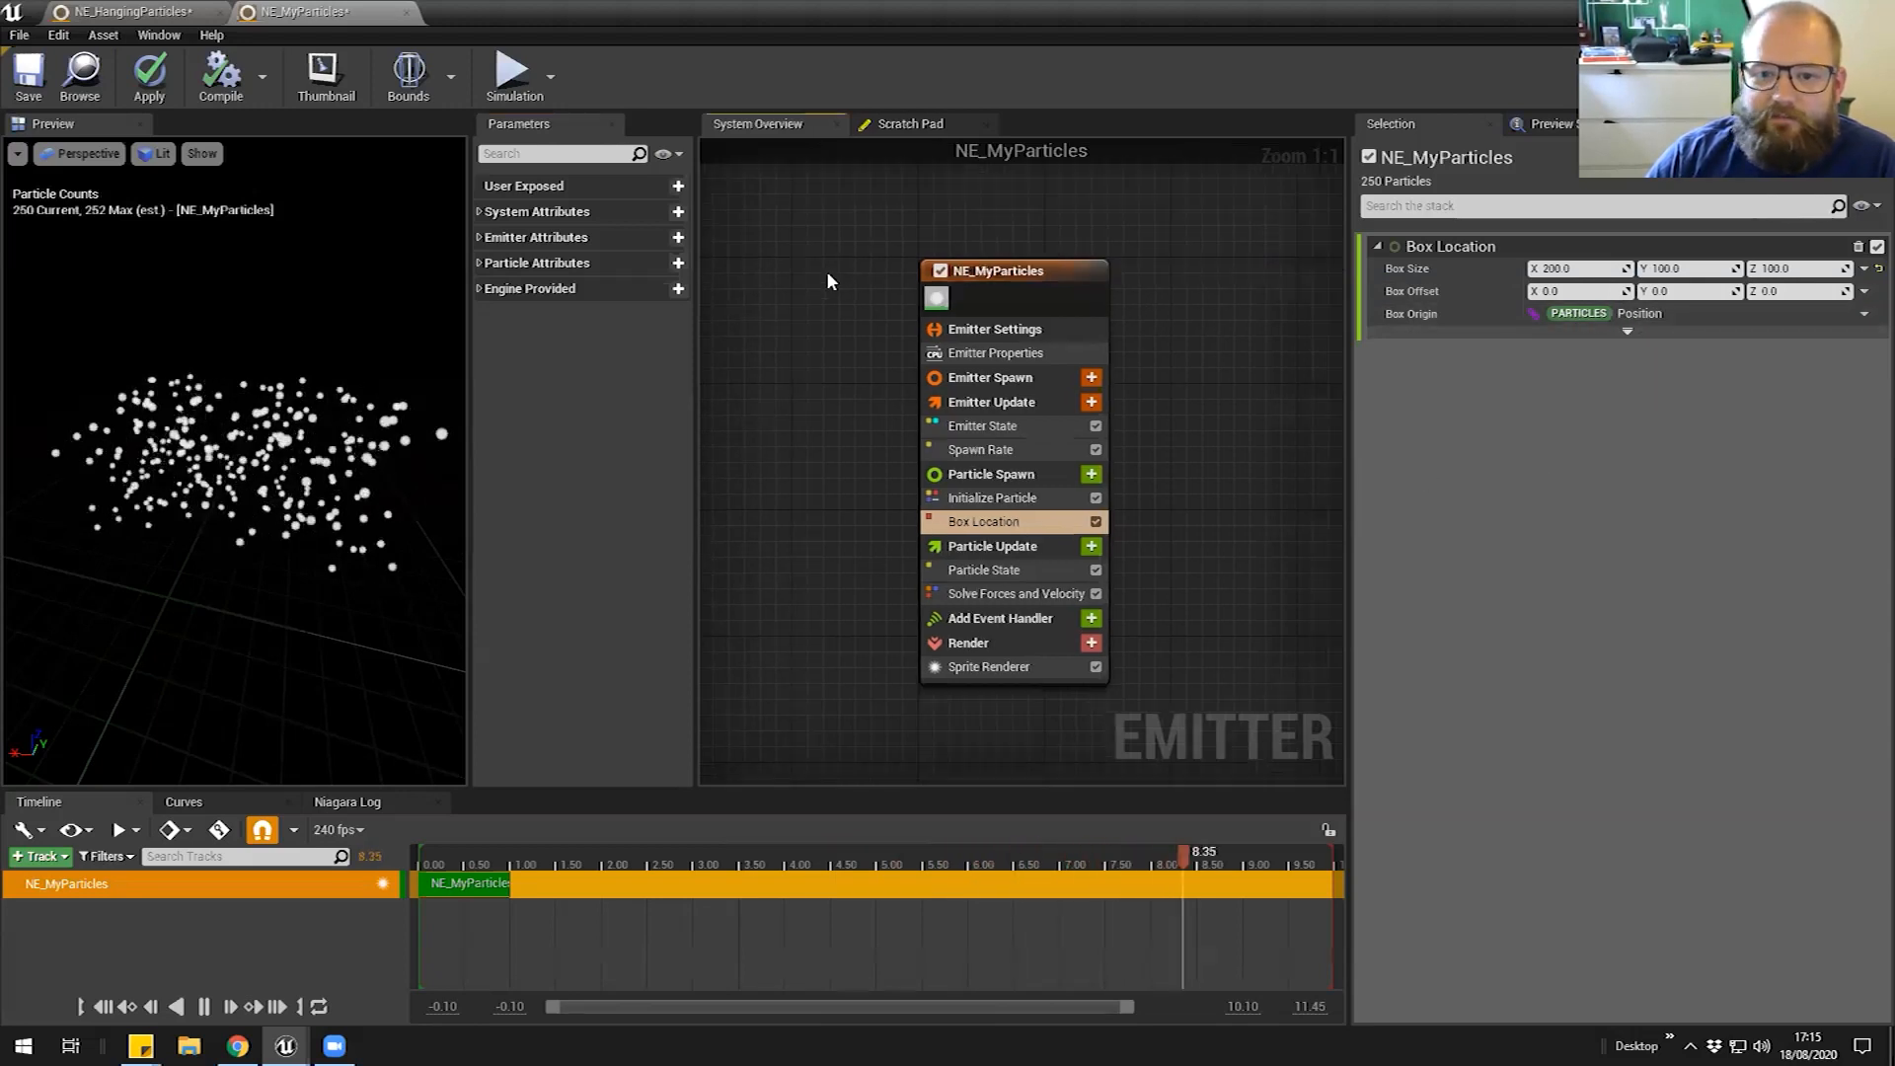
key(ctrl+s)
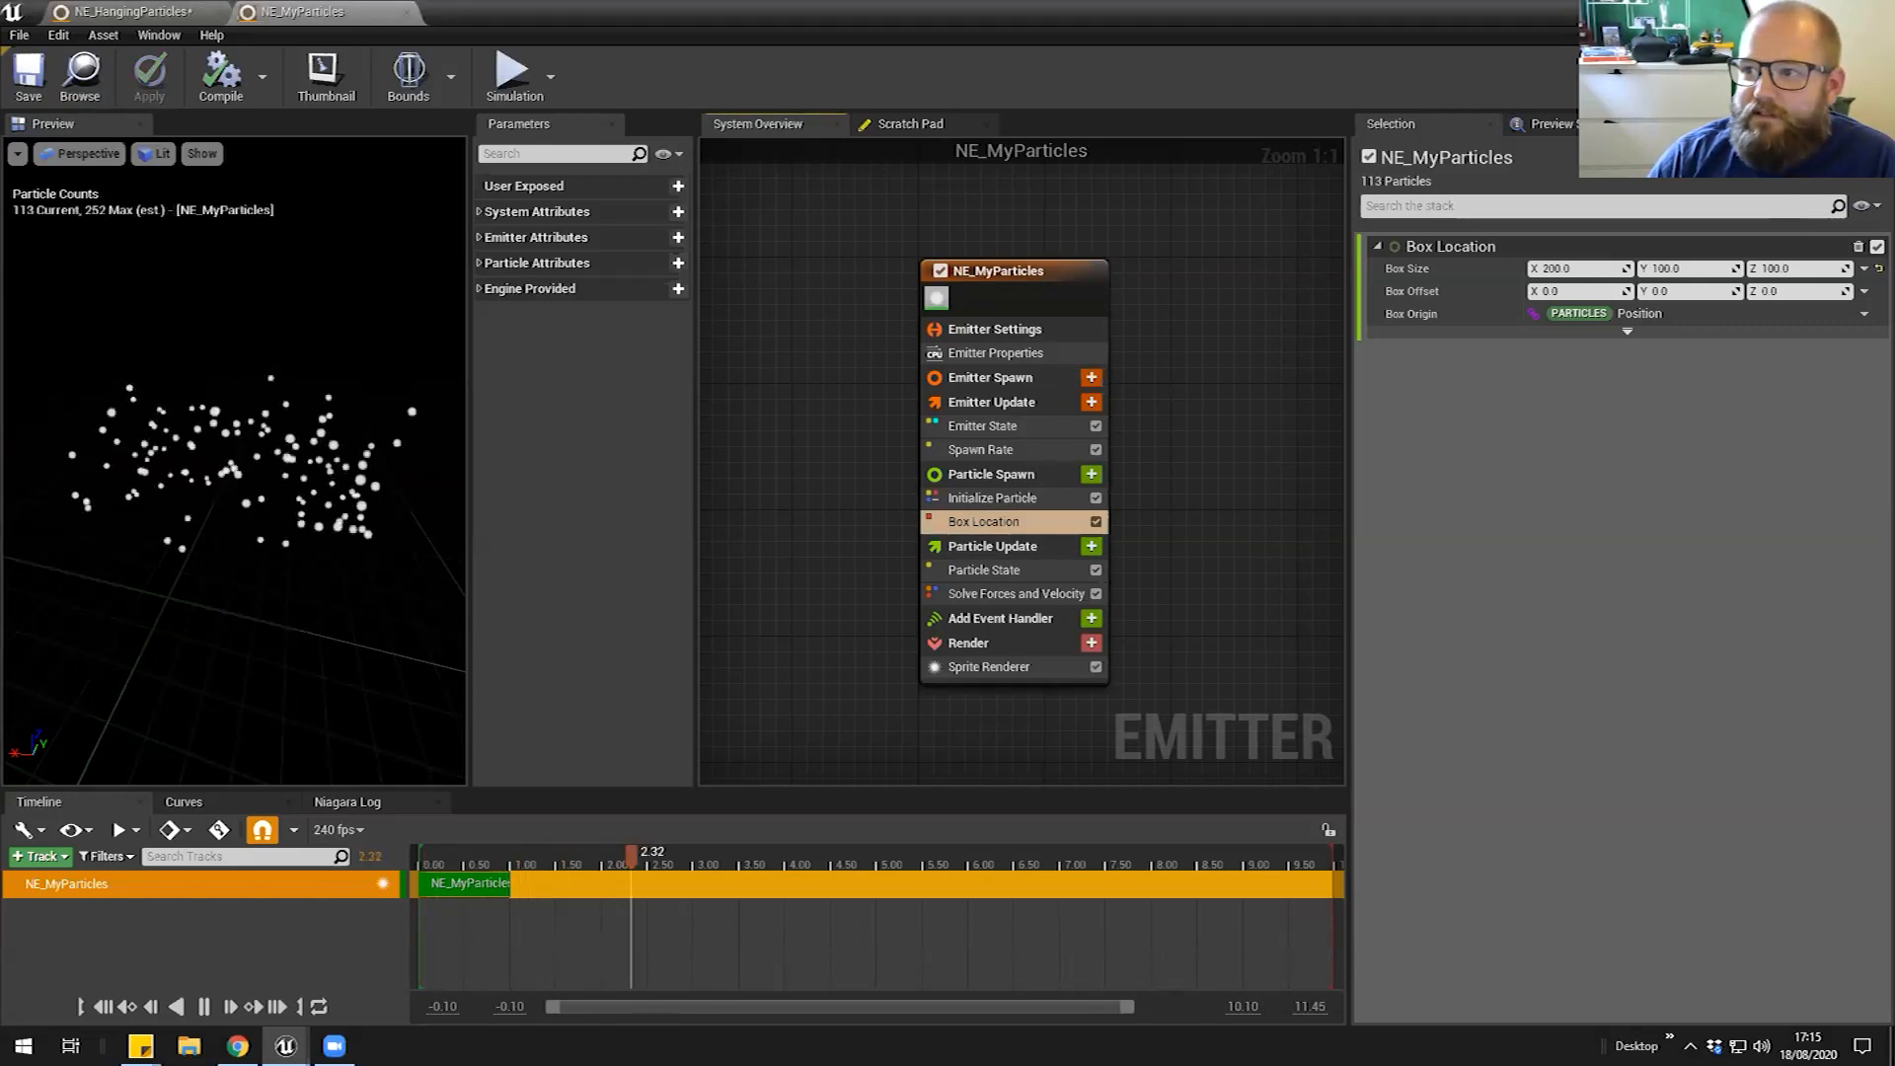
key(alt+Tab)
click(938, 869)
drag(486, 824, 870, 607)
right_click(490, 831)
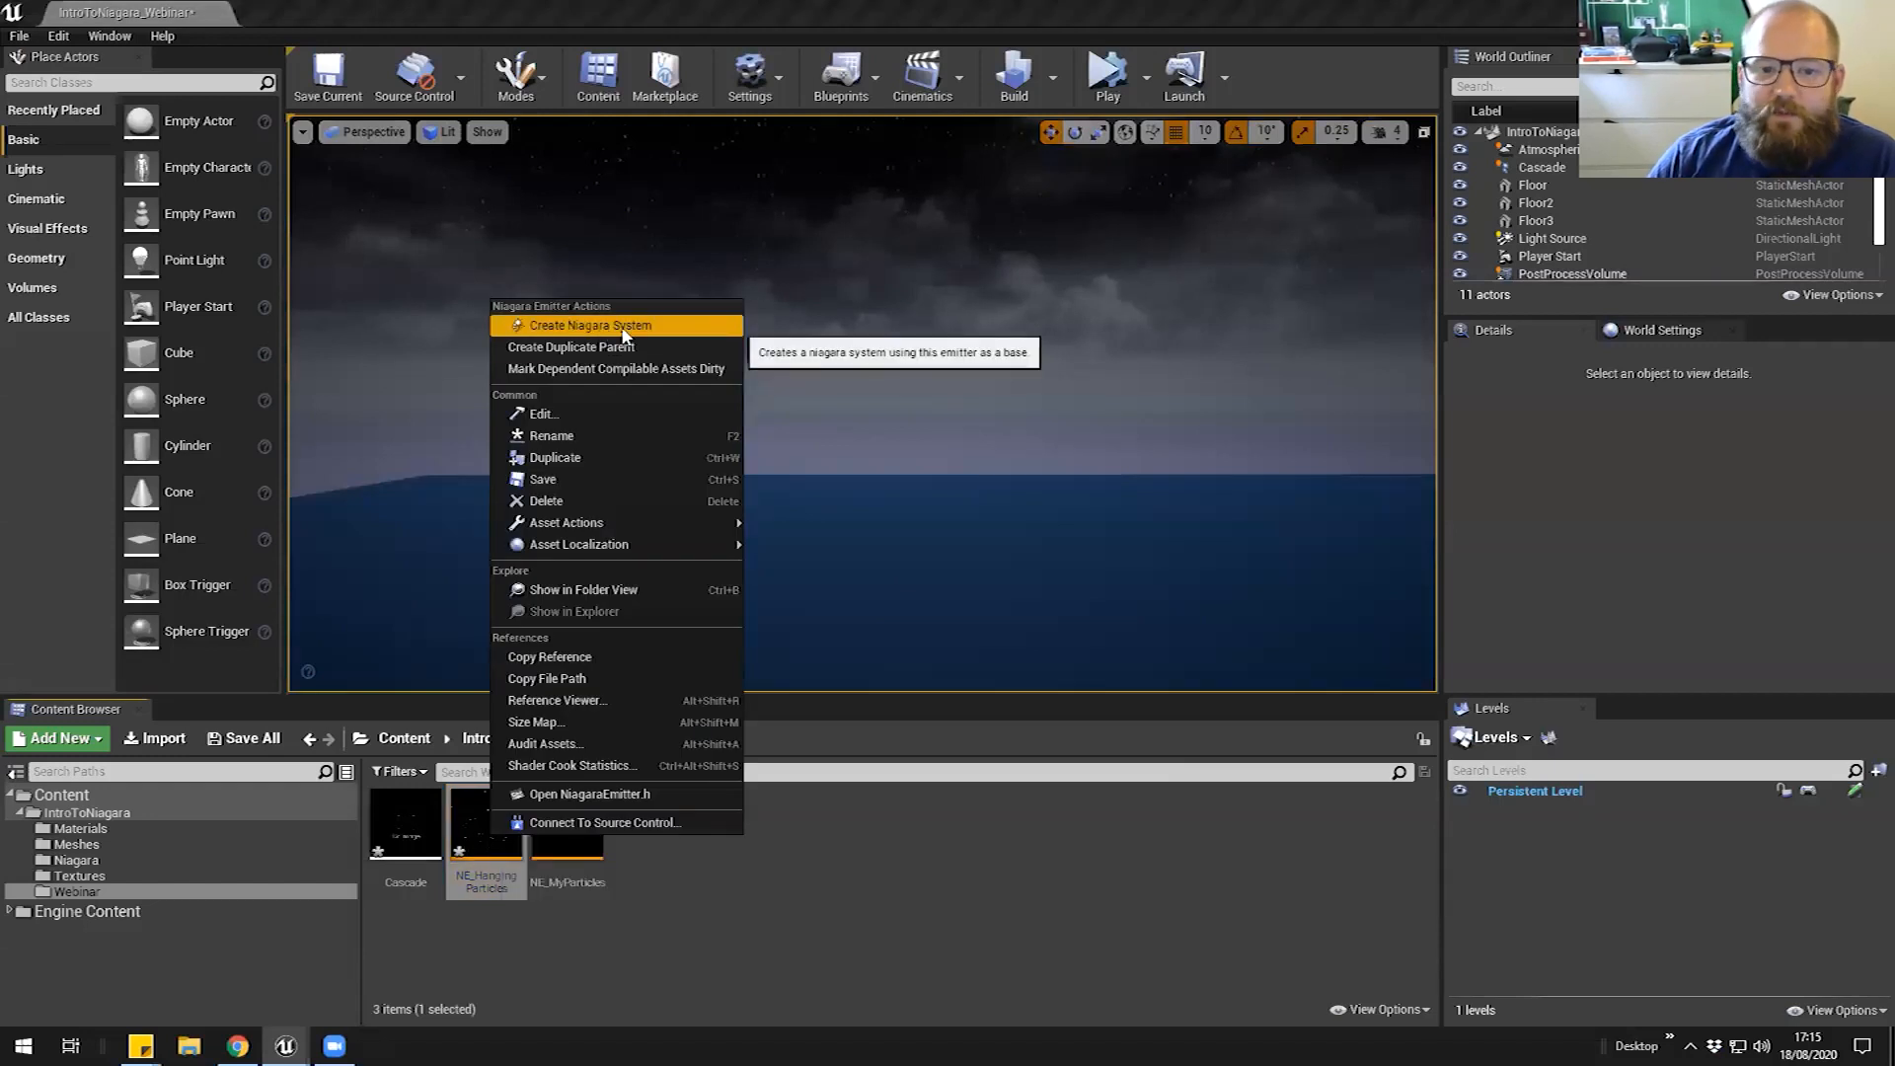
click(589, 327)
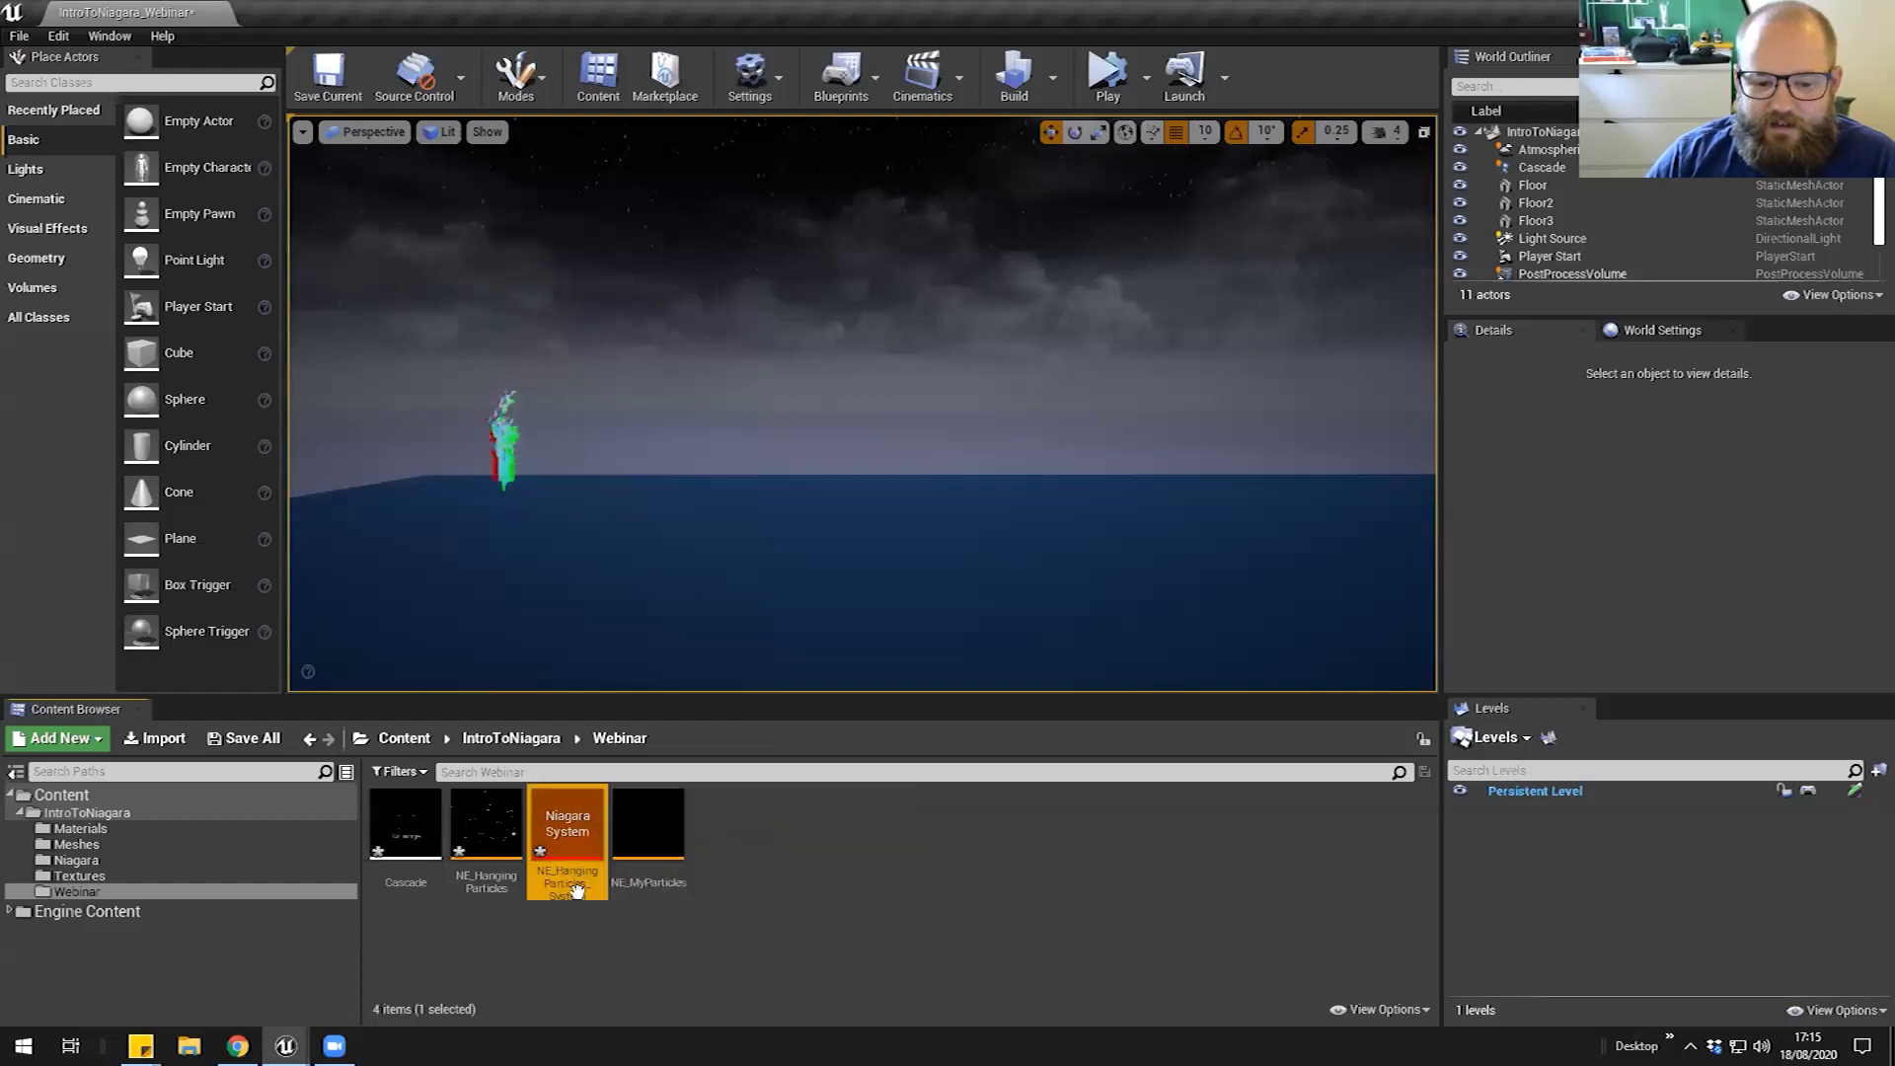
click(630, 964)
Open NE_HangingParticles_System, place it in the level and raise it to about X -210, Y 150, Z 170
double_click(569, 894)
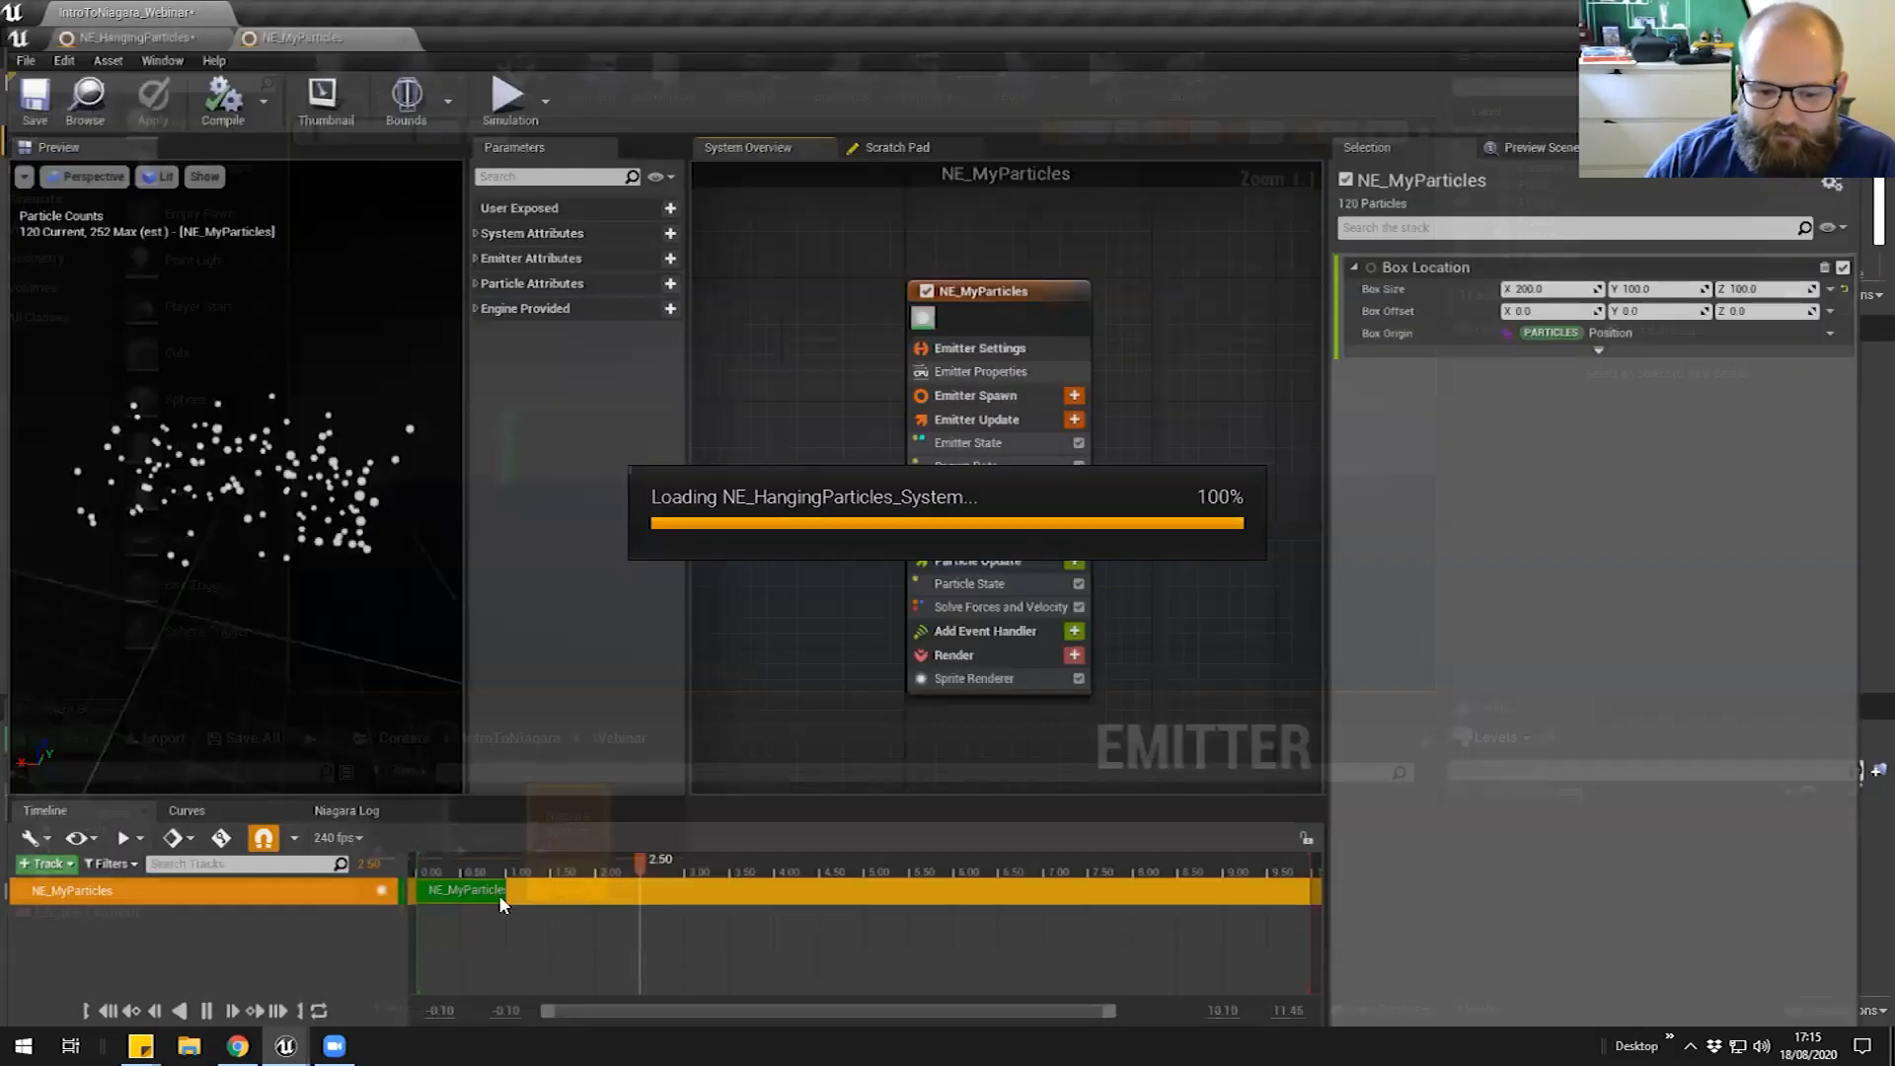
drag(536, 815, 751, 562)
drag(752, 495, 753, 341)
right_drag(874, 410, 823, 442)
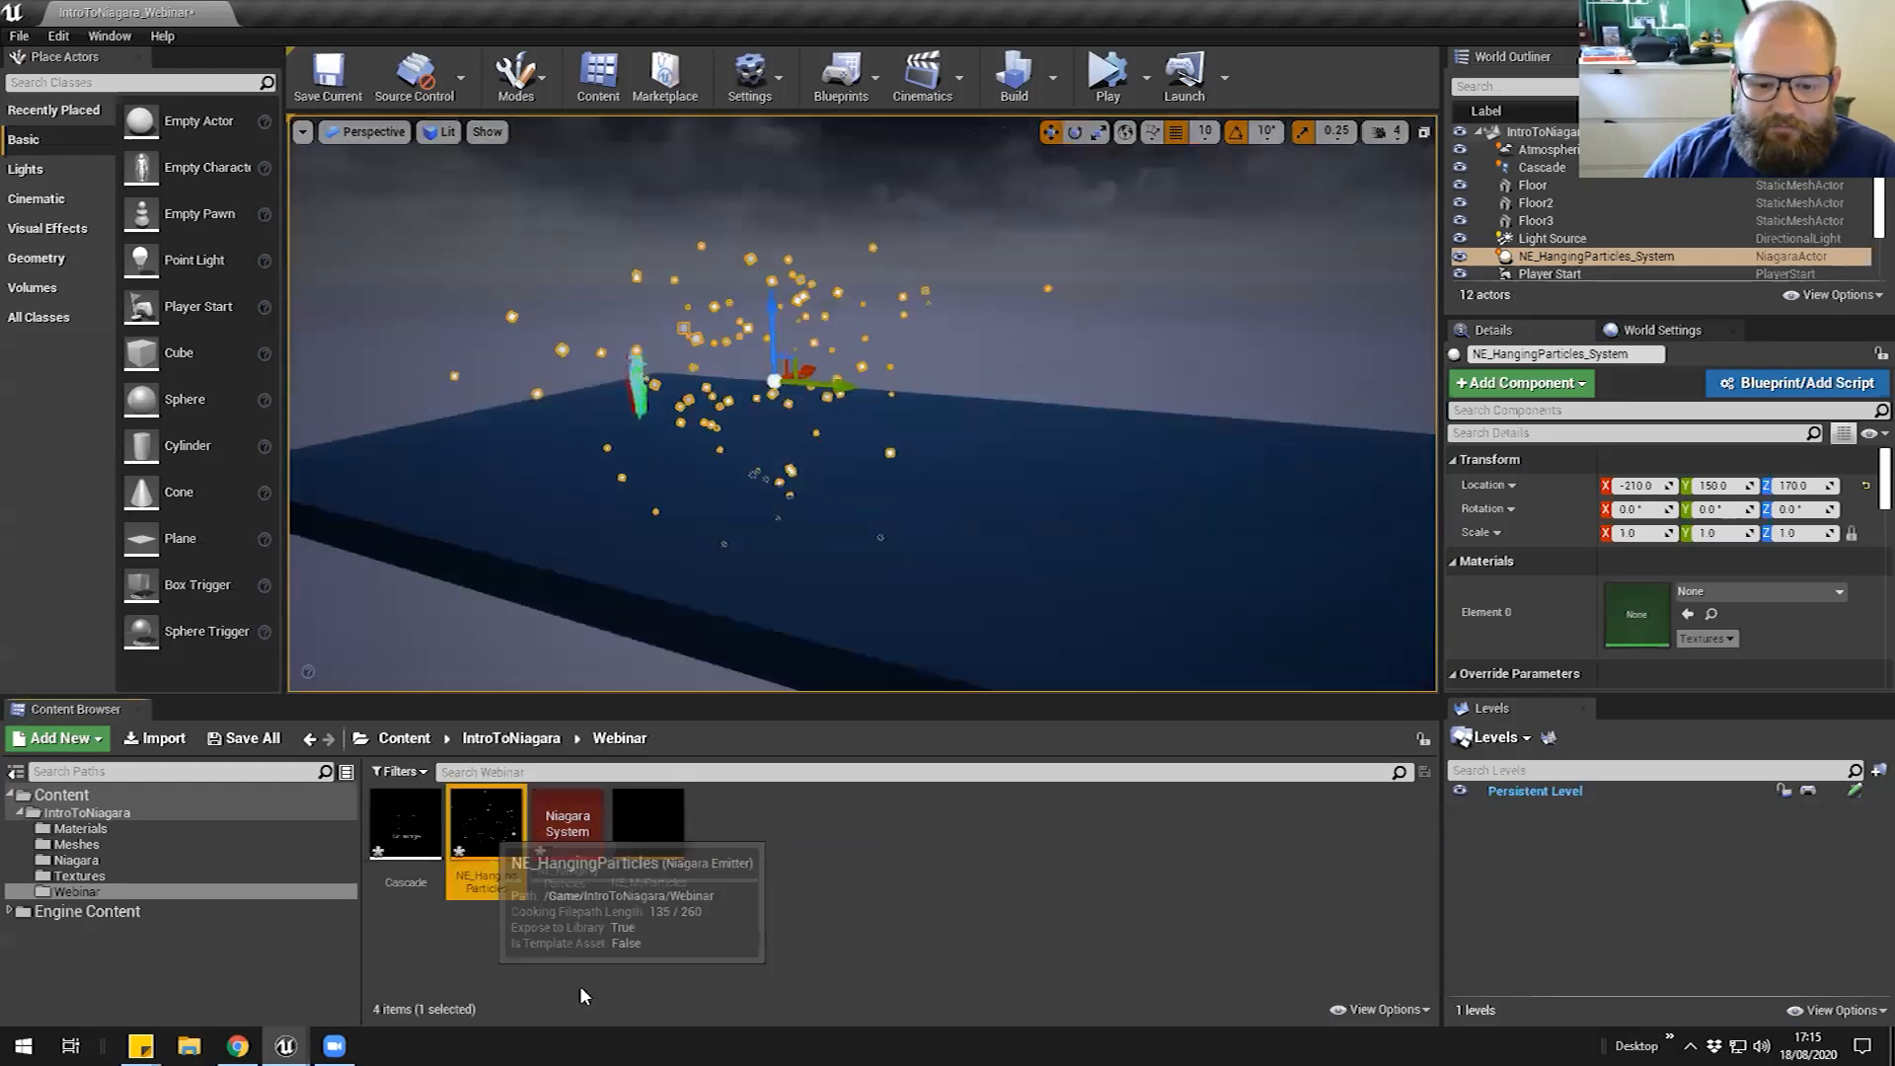
Replace the Box Origin link in NE_MyParticles' Box Location module with a local value of 0, 0, 0, and apply the change
double_click(486, 823)
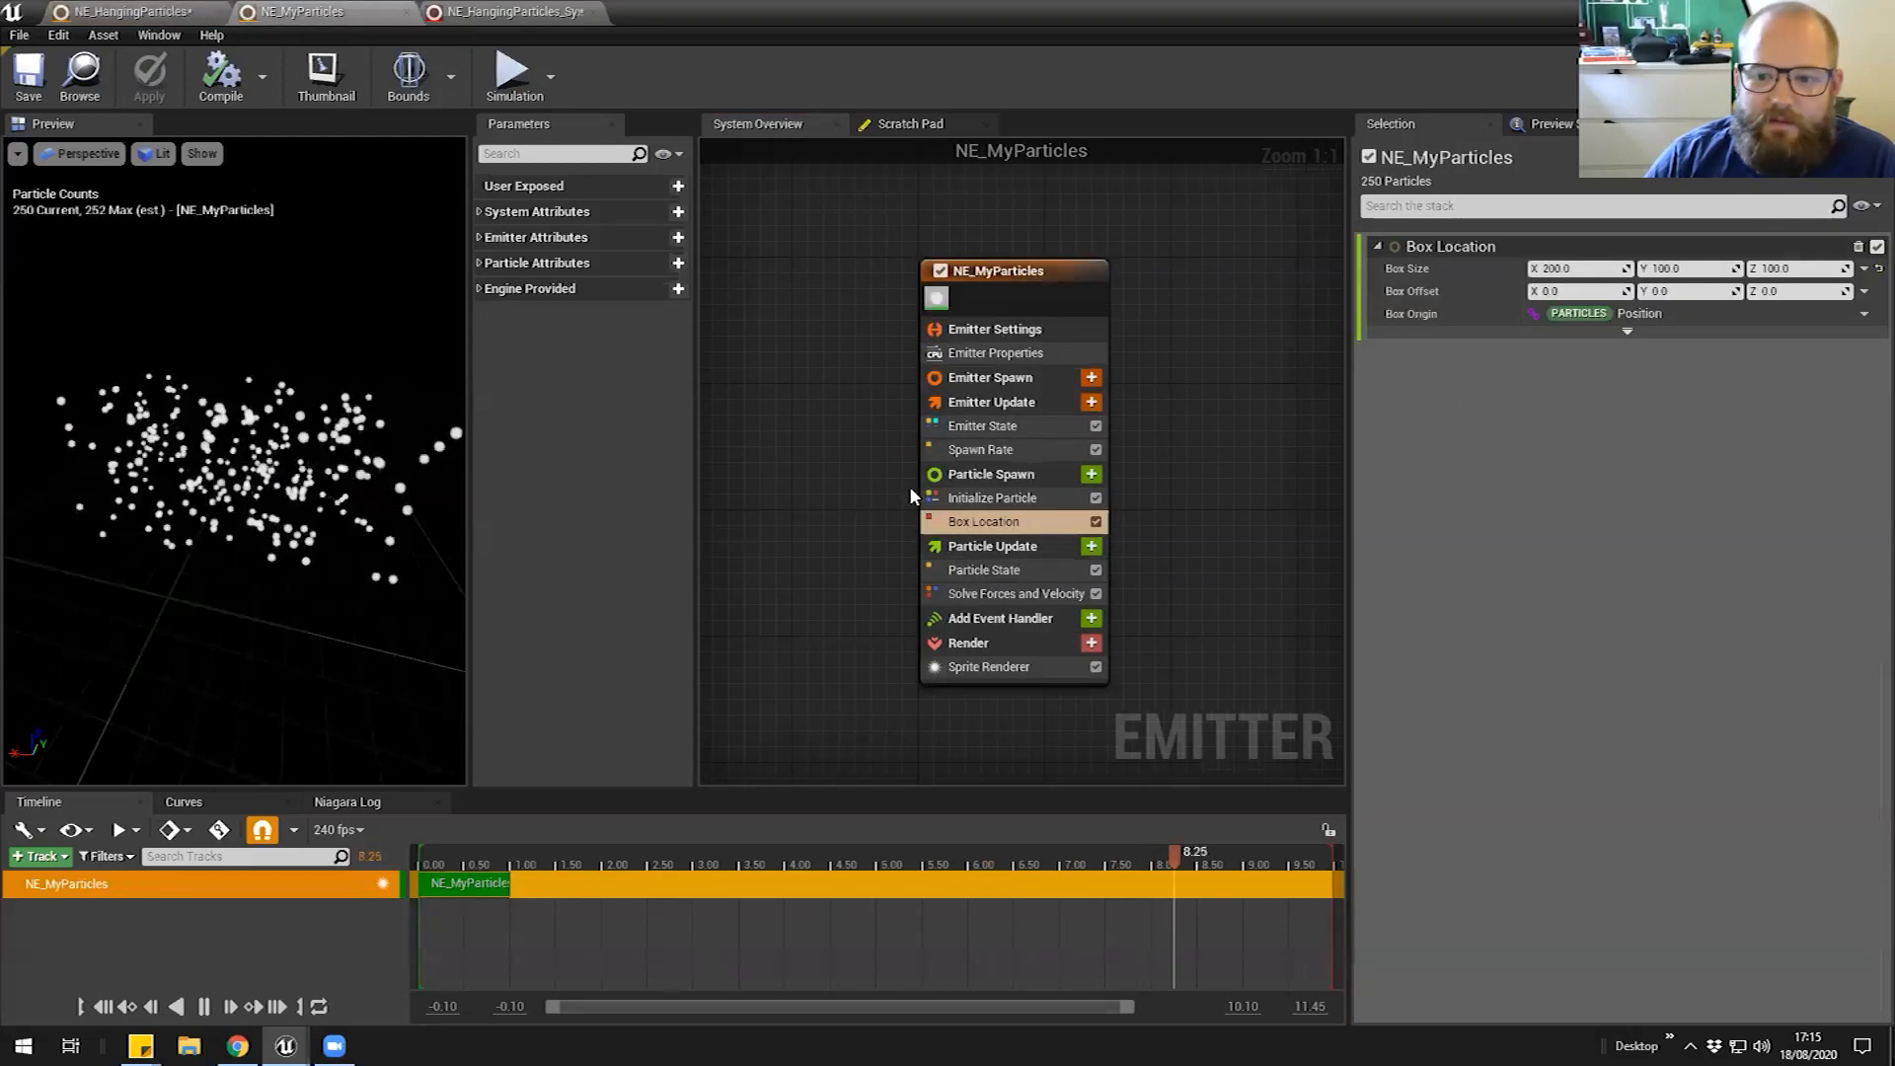
click(987, 521)
click(1490, 313)
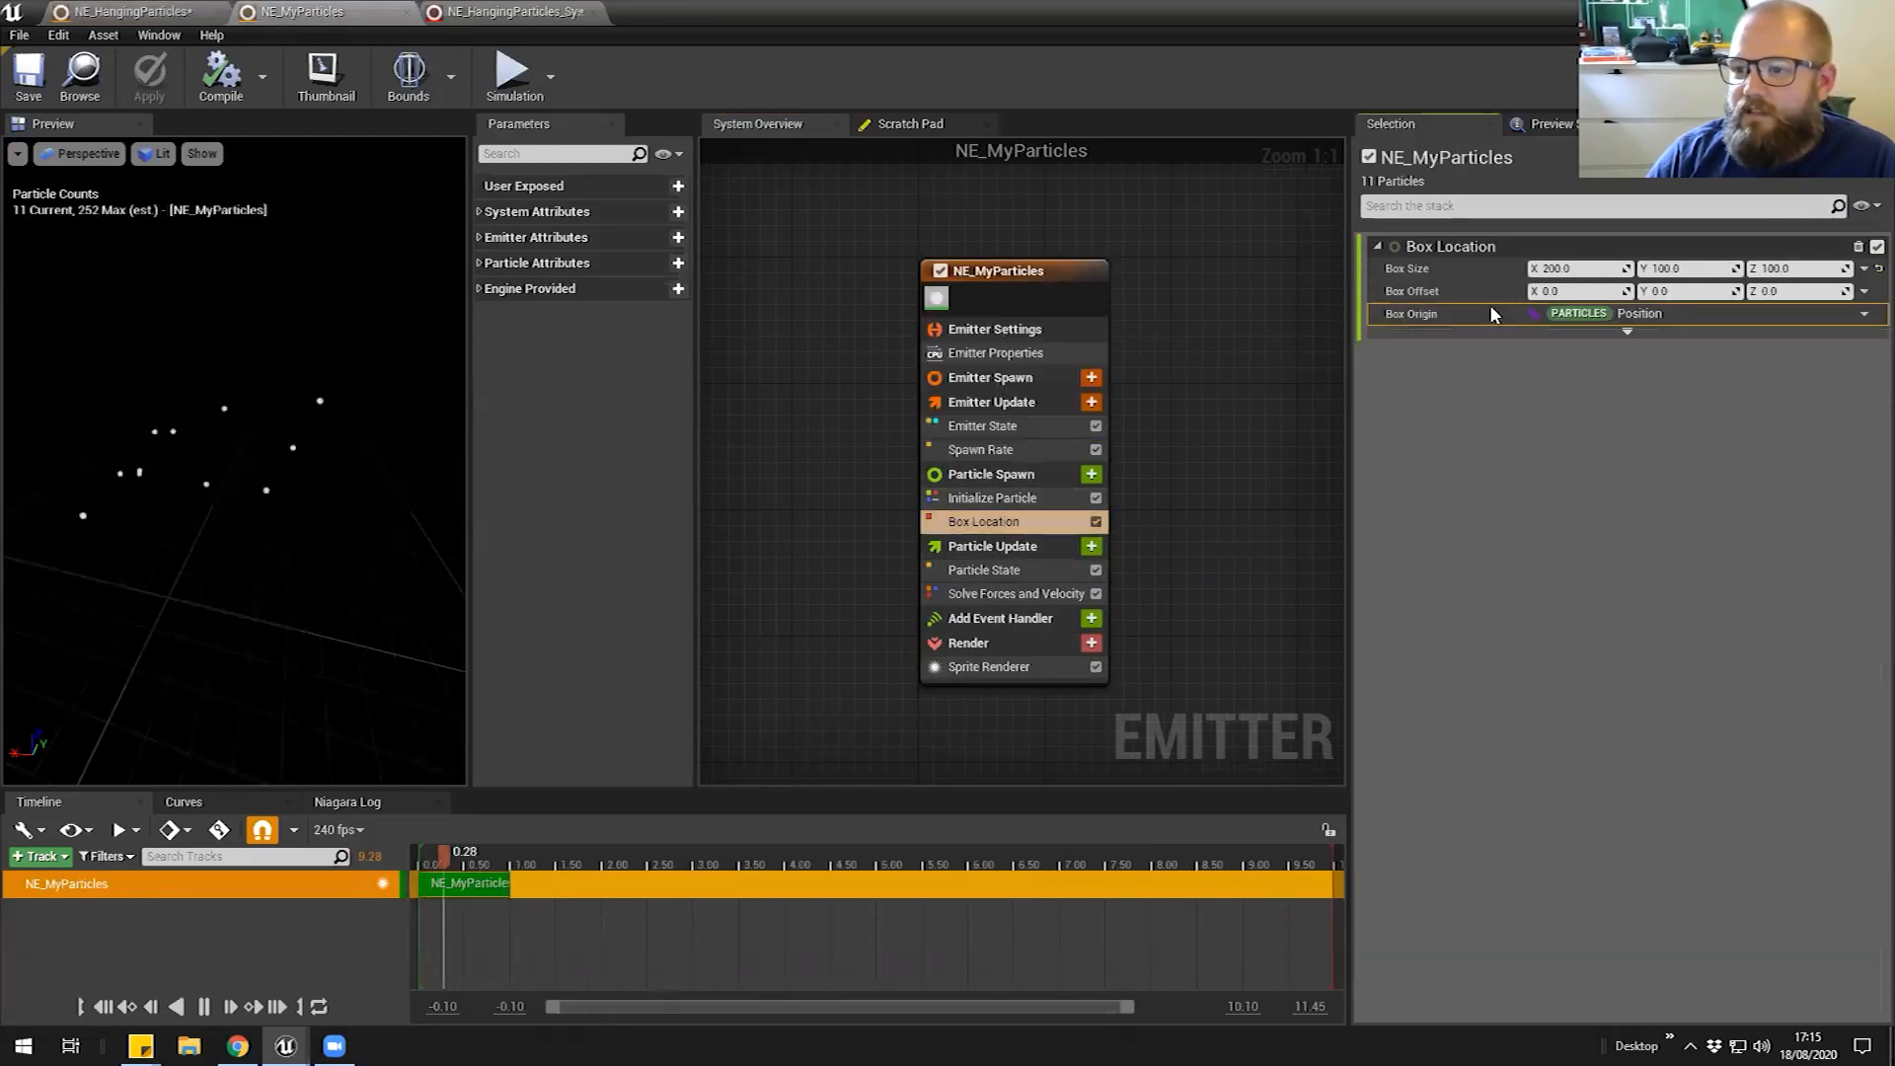
click(1864, 314)
click(1650, 450)
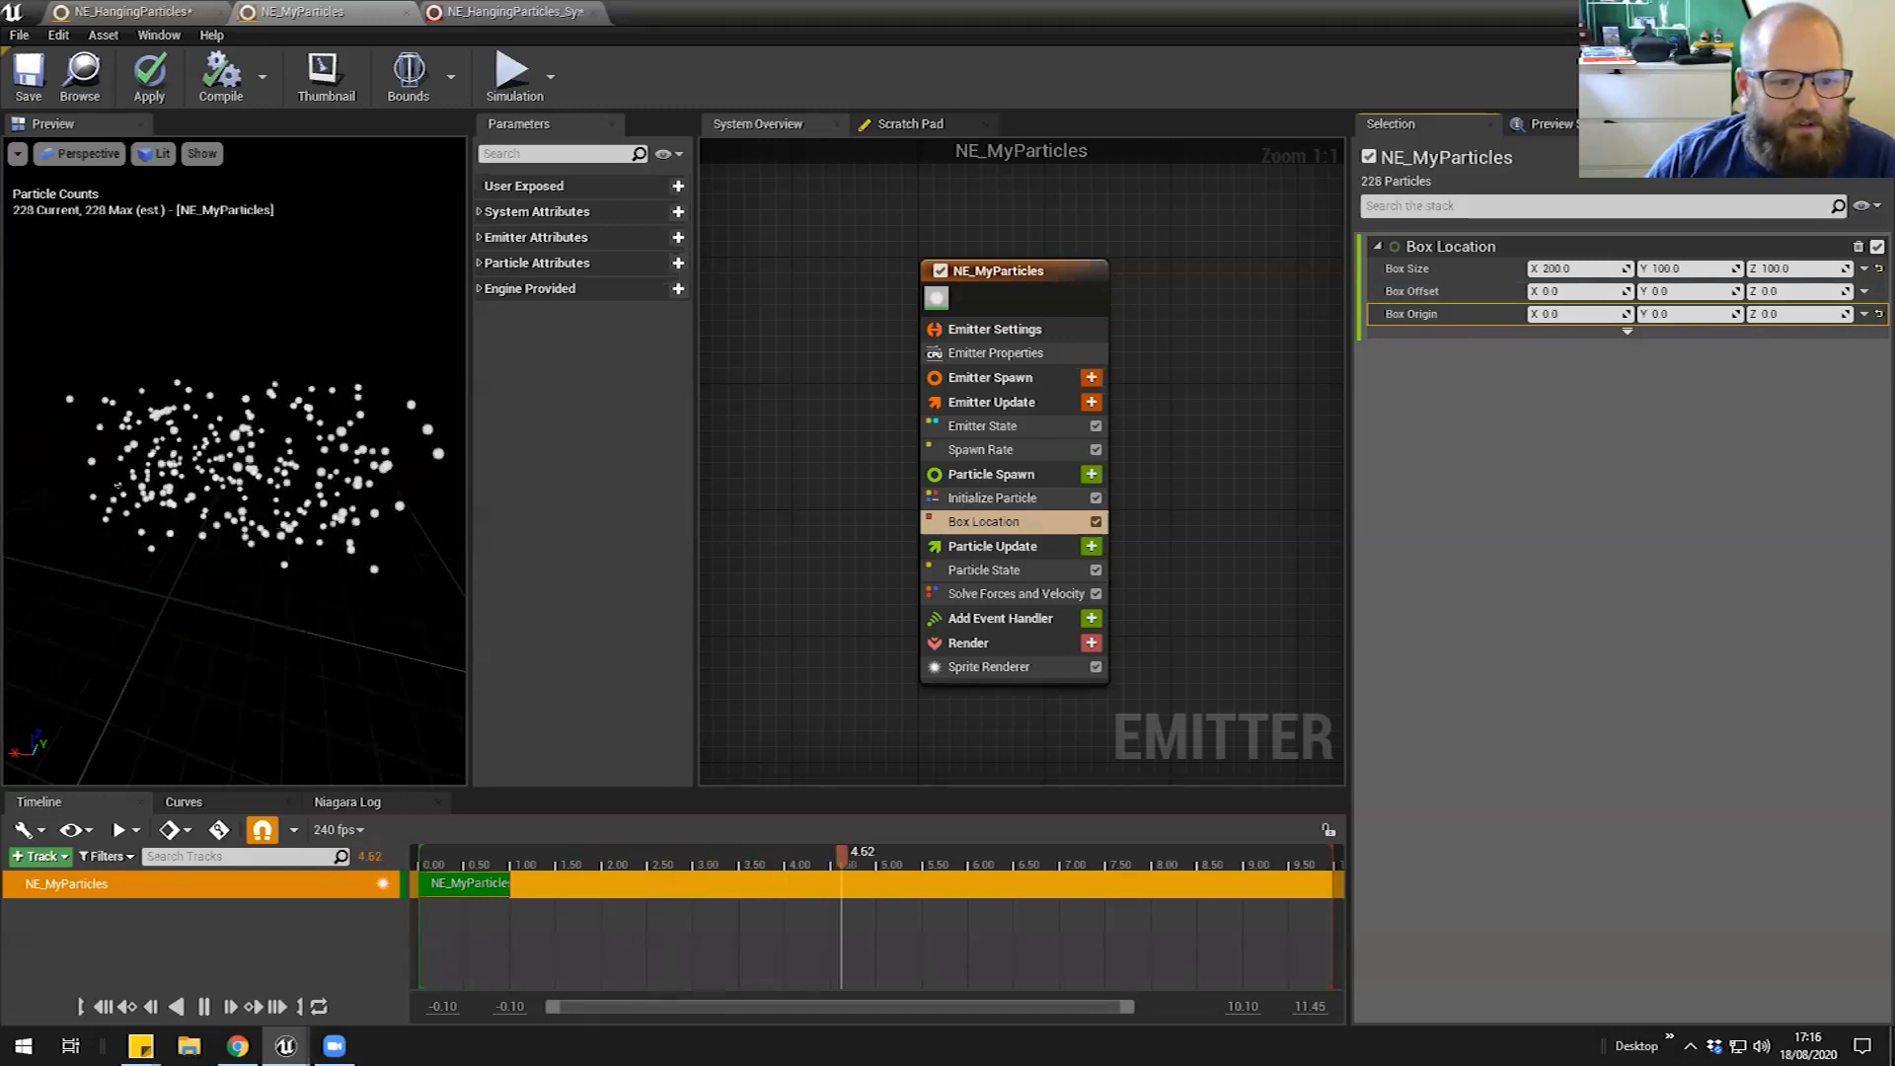
click(149, 77)
drag(242, 486, 237, 472)
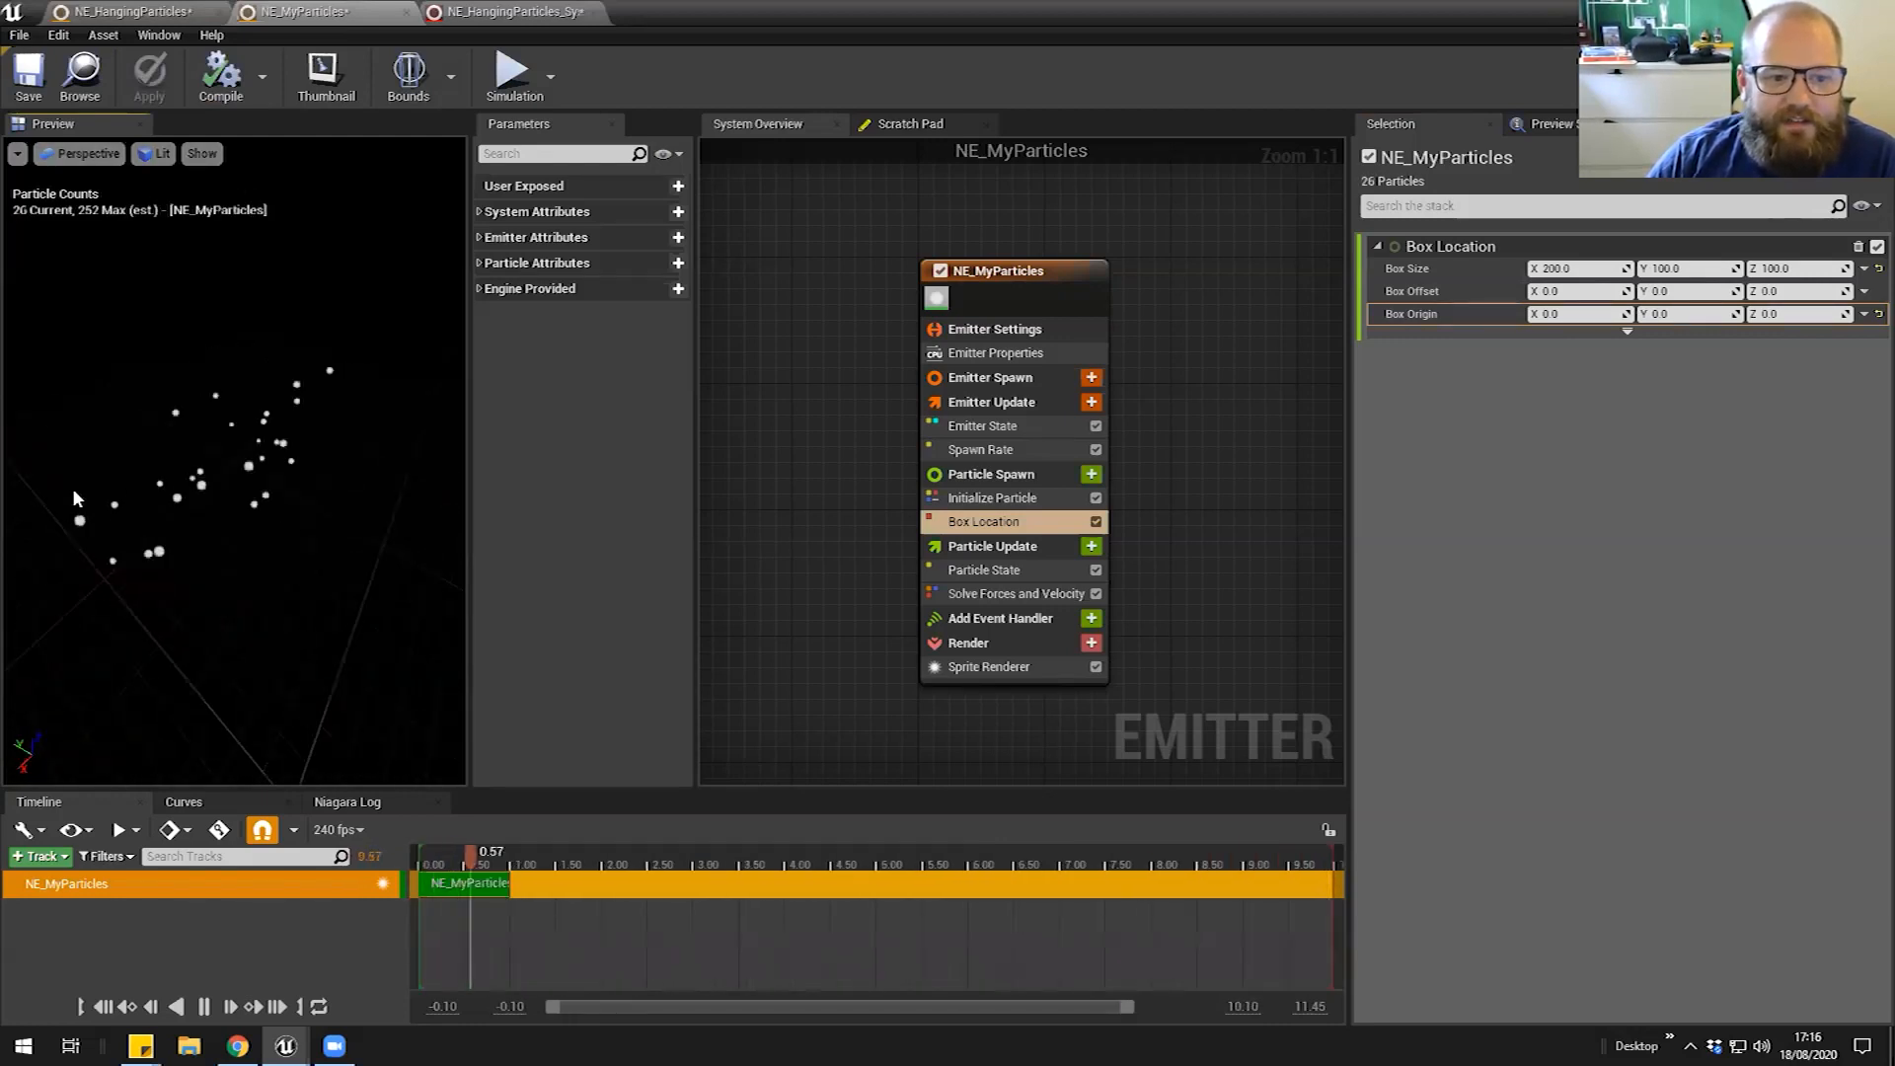
drag(342, 389, 343, 389)
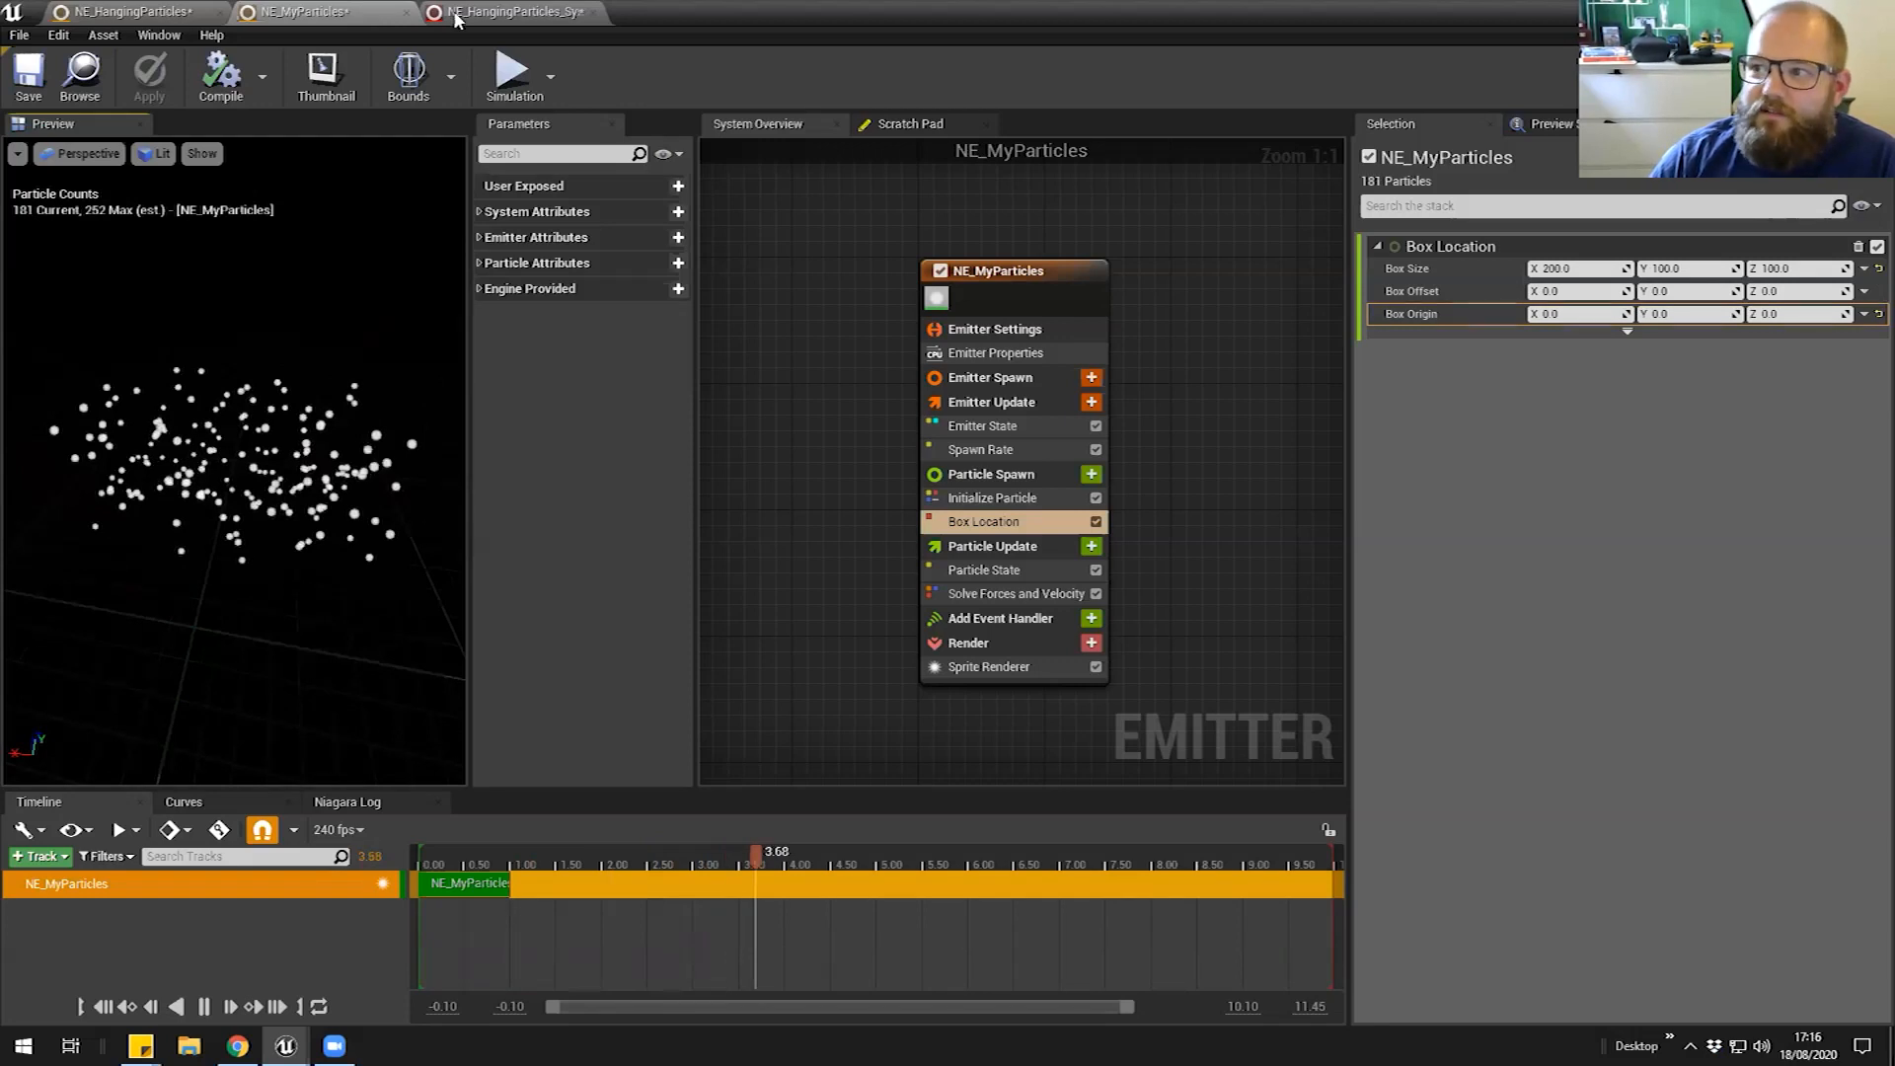
Arrange the Niagara editor beside the level view, compile NE_HangingParticles_System and return to the NE_MyParticles emitter
drag(1347, 12, 1542, 424)
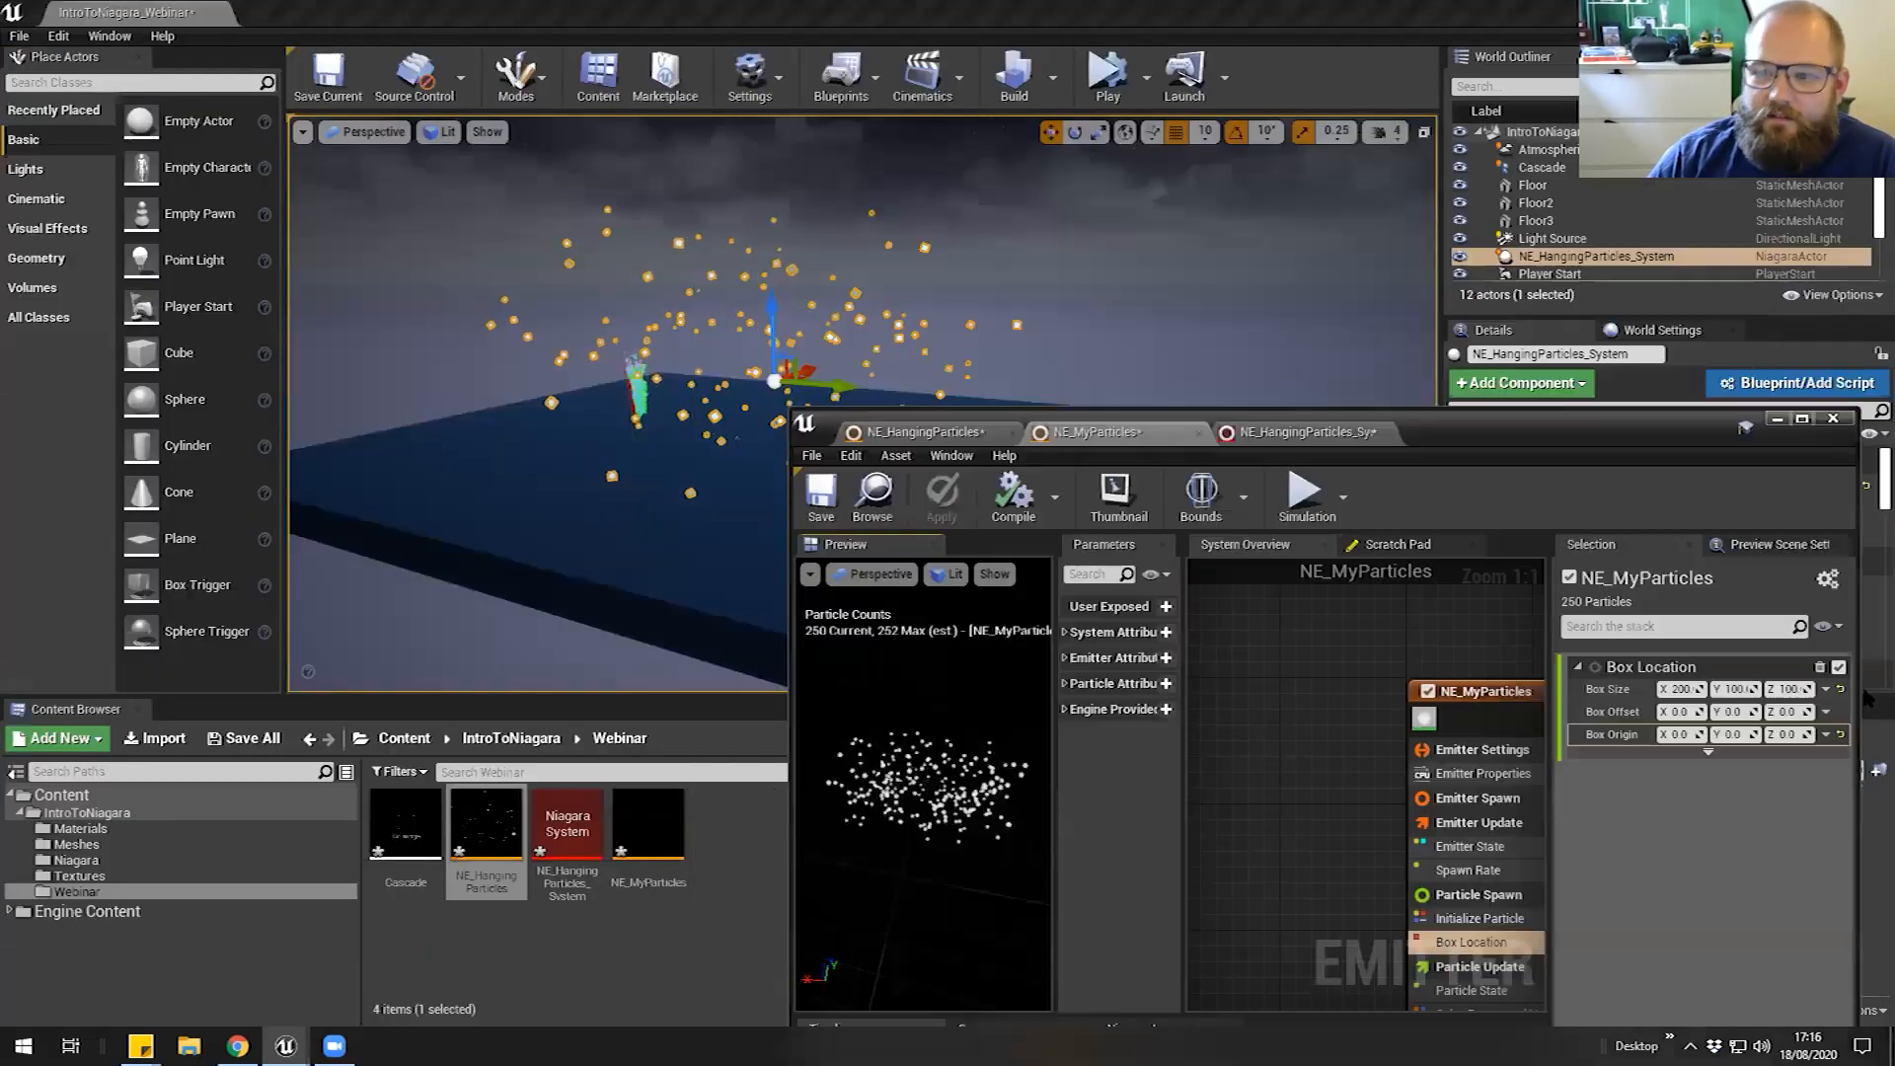
click(1313, 434)
click(946, 499)
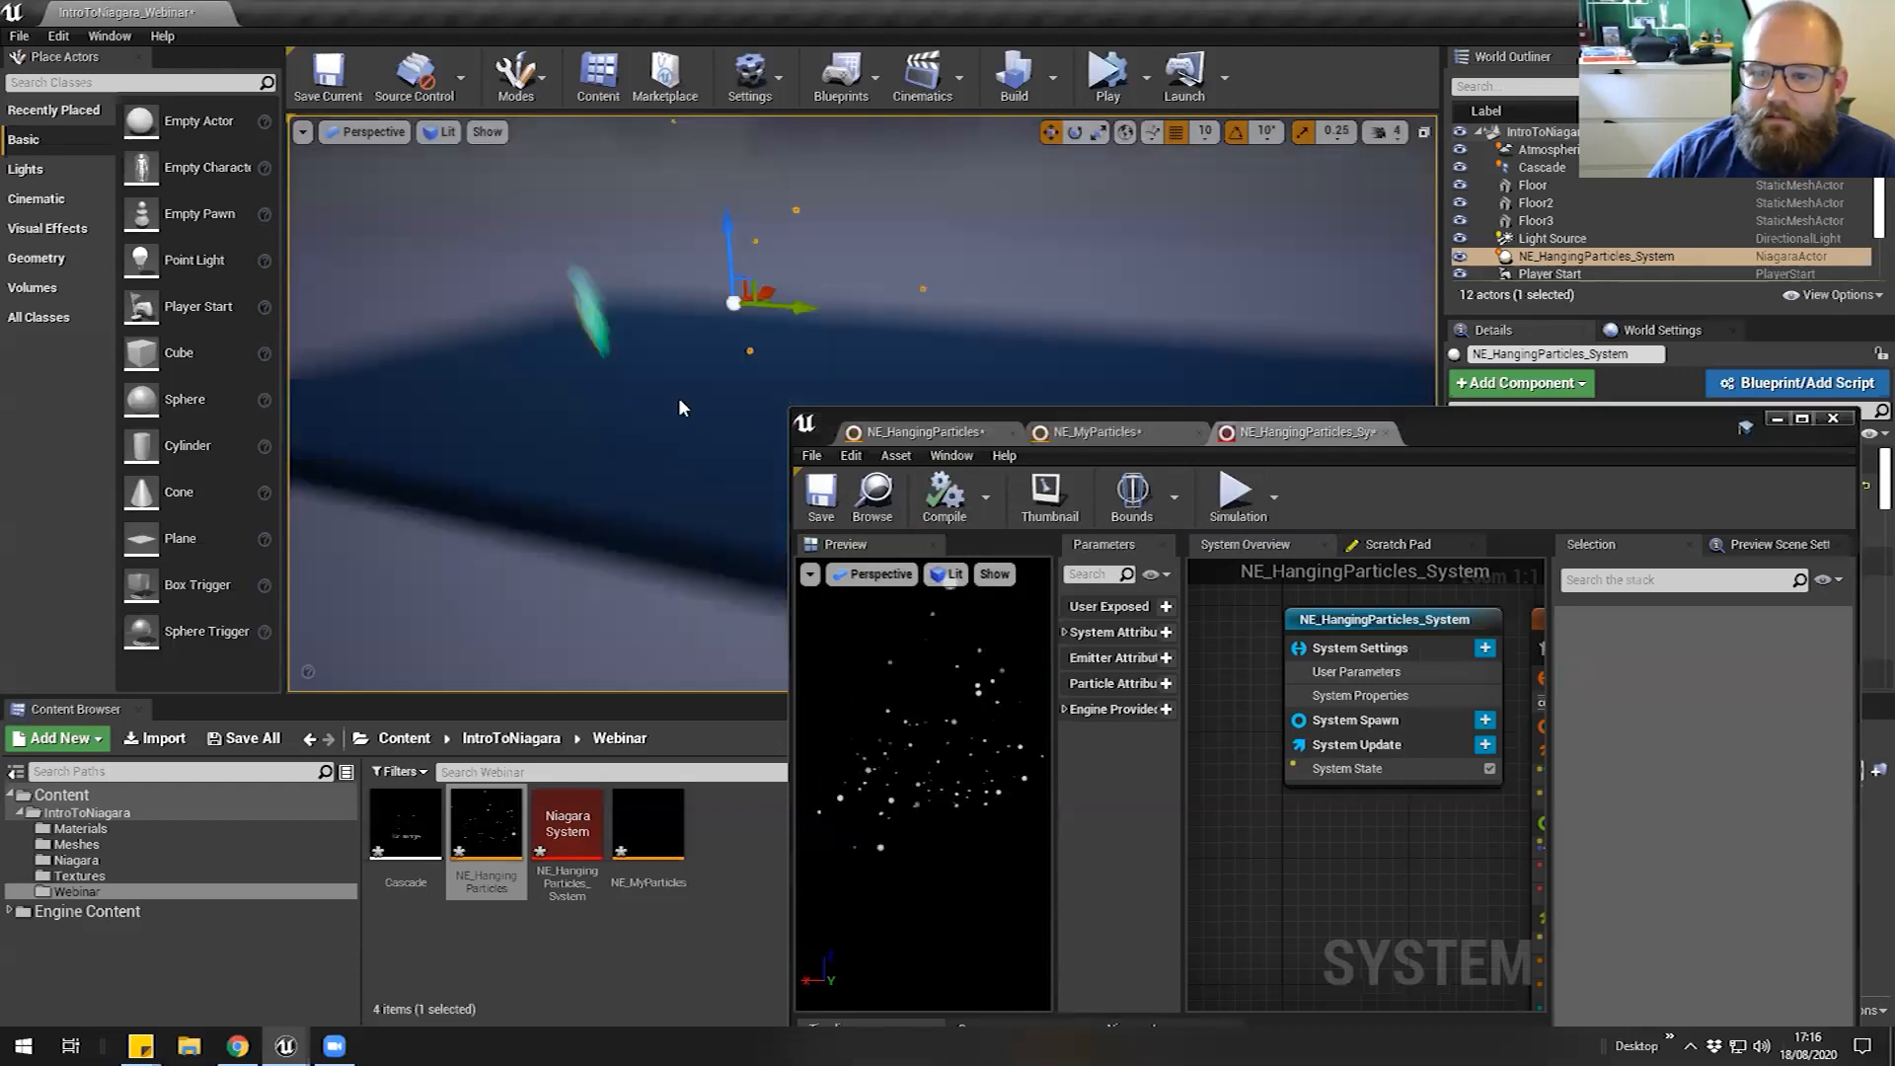
click(1091, 432)
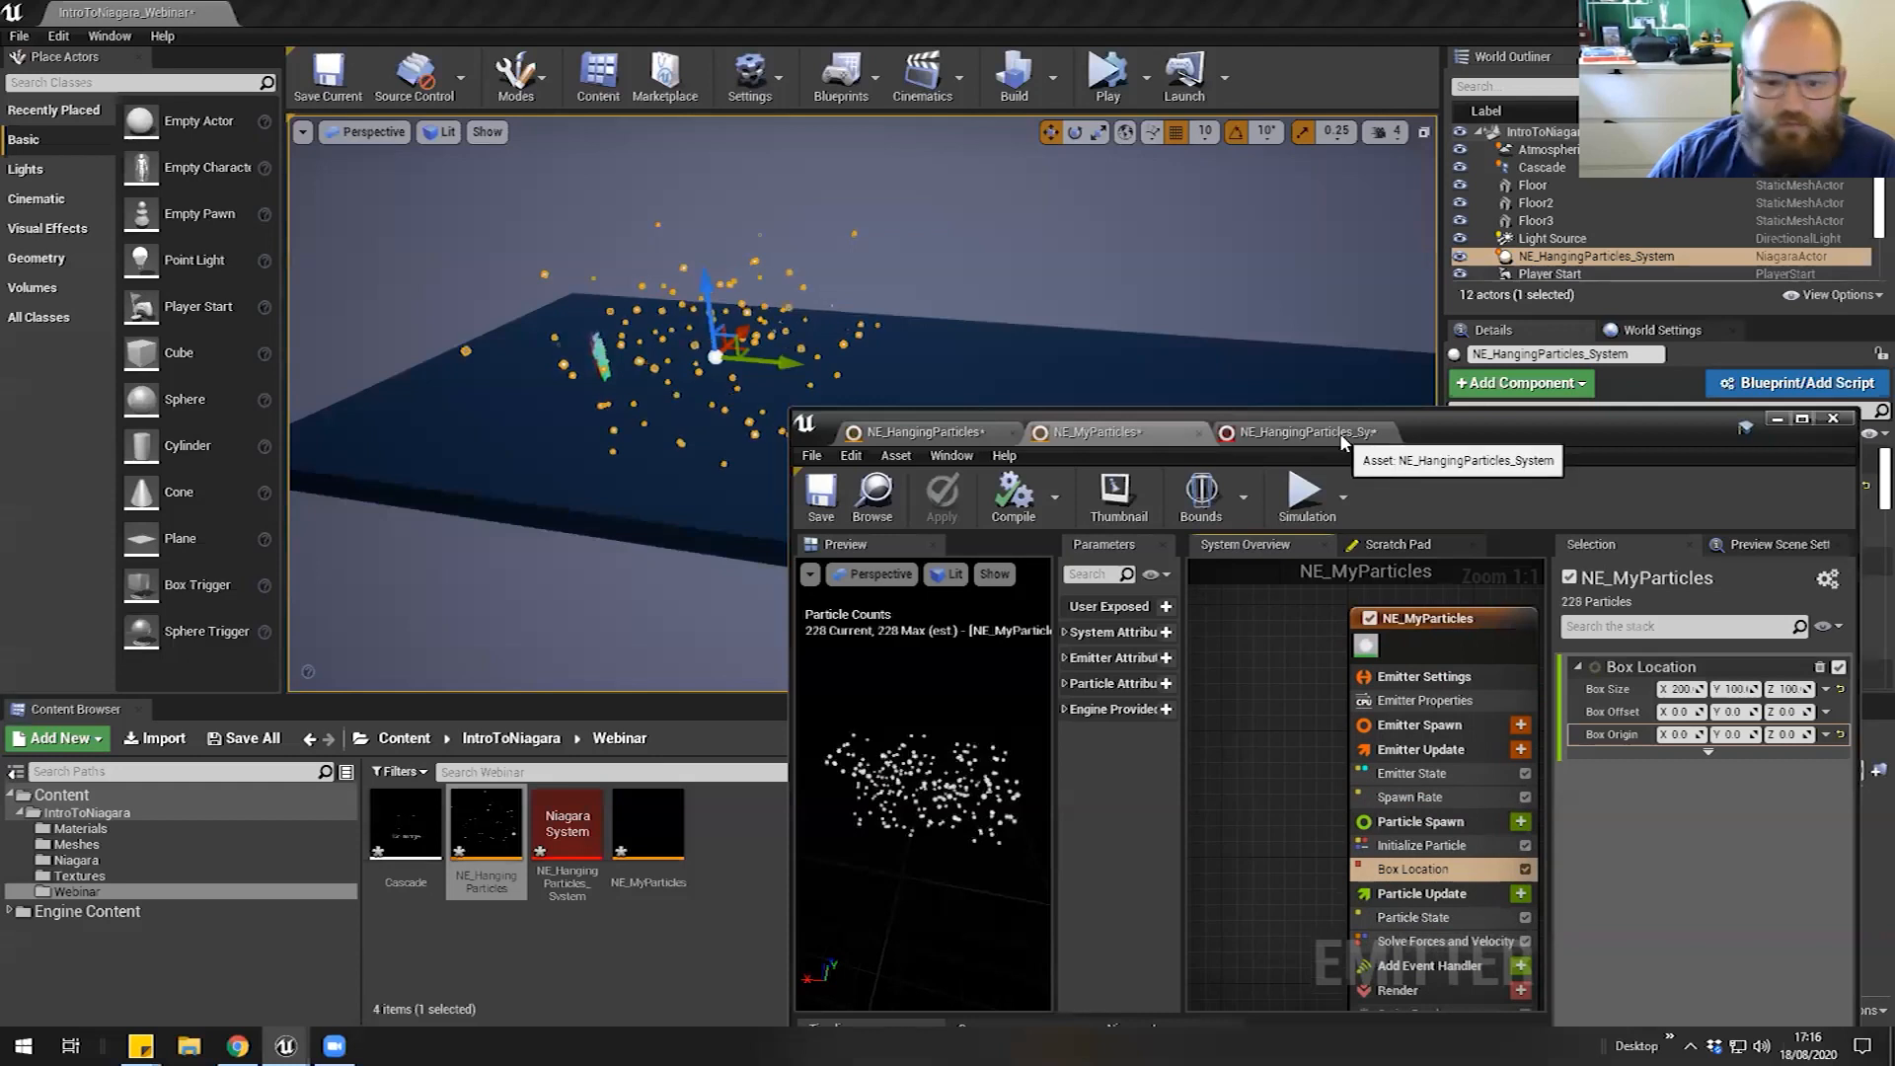
Create a Niagara System from the NE_MyParticles emitter and place it on the open floor at about X -100, Y 1070, Z 20
right_click(652, 825)
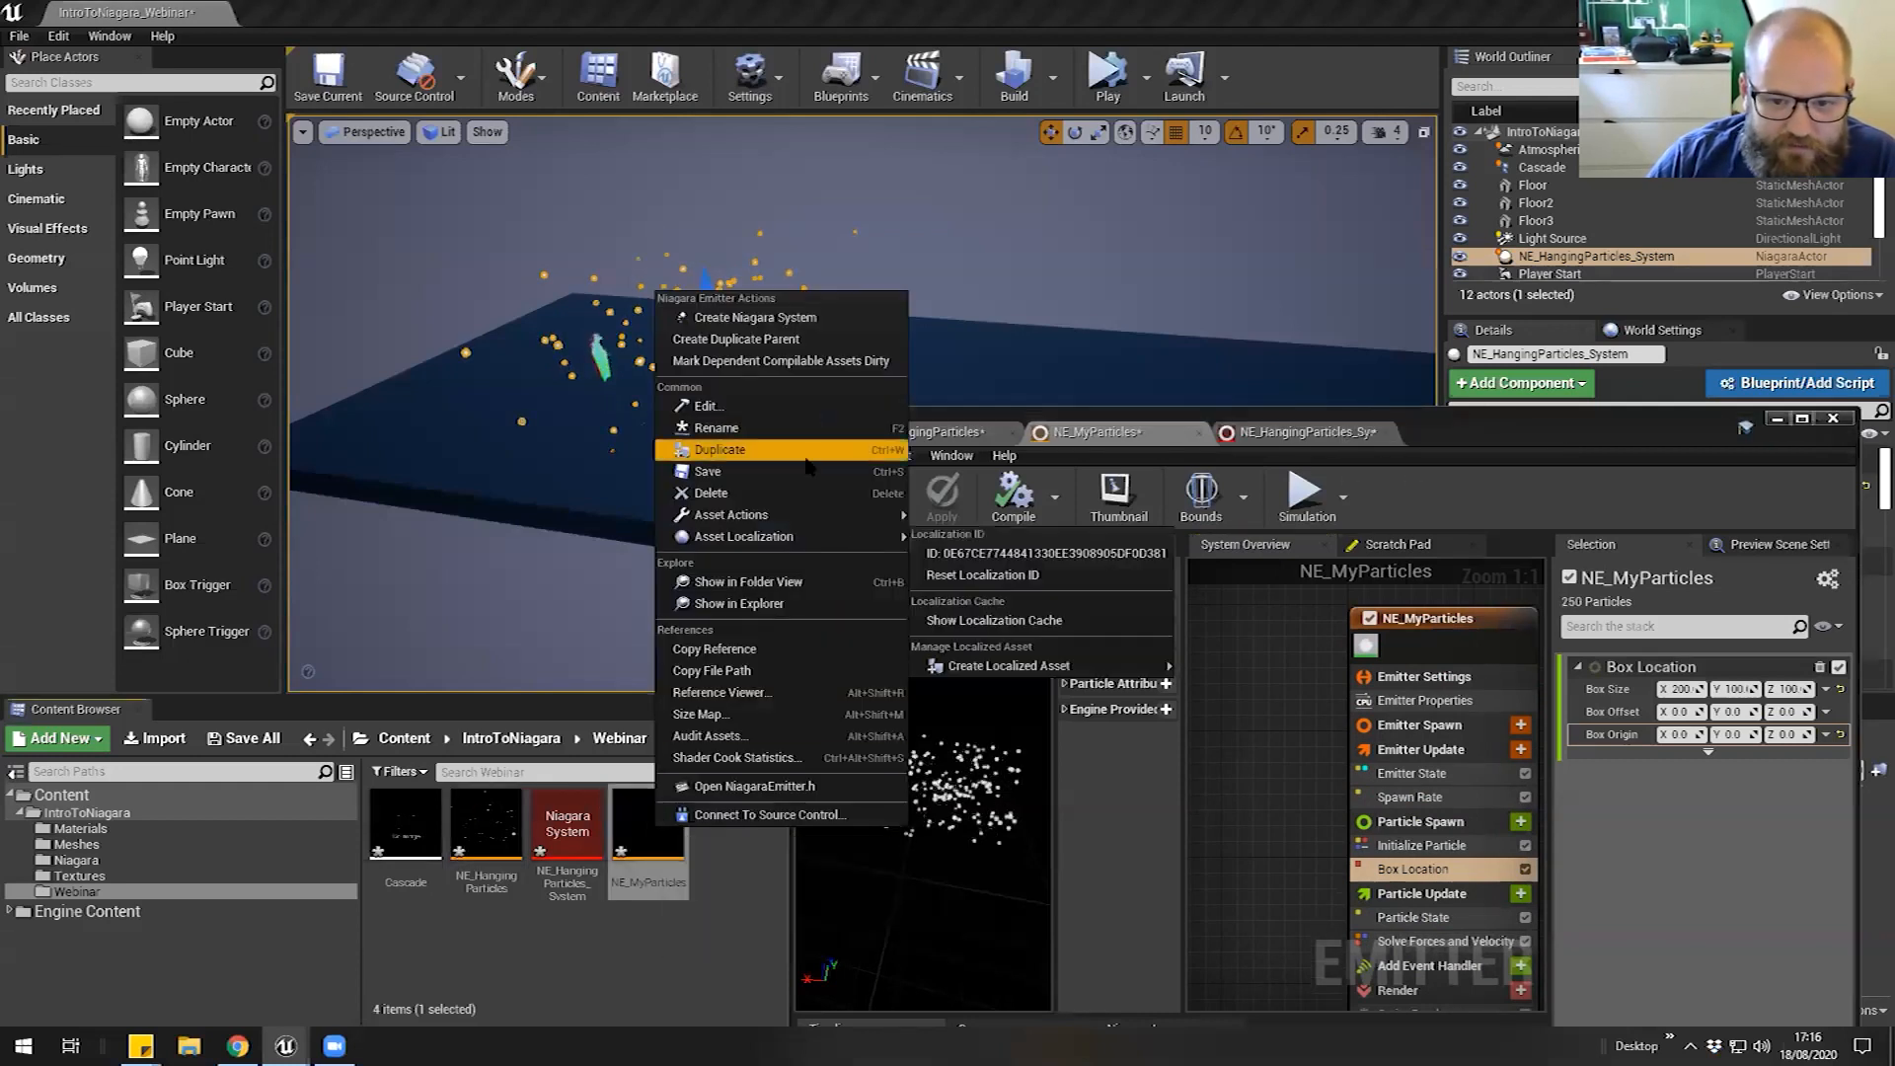
click(726, 310)
drag(1489, 429, 1433, 402)
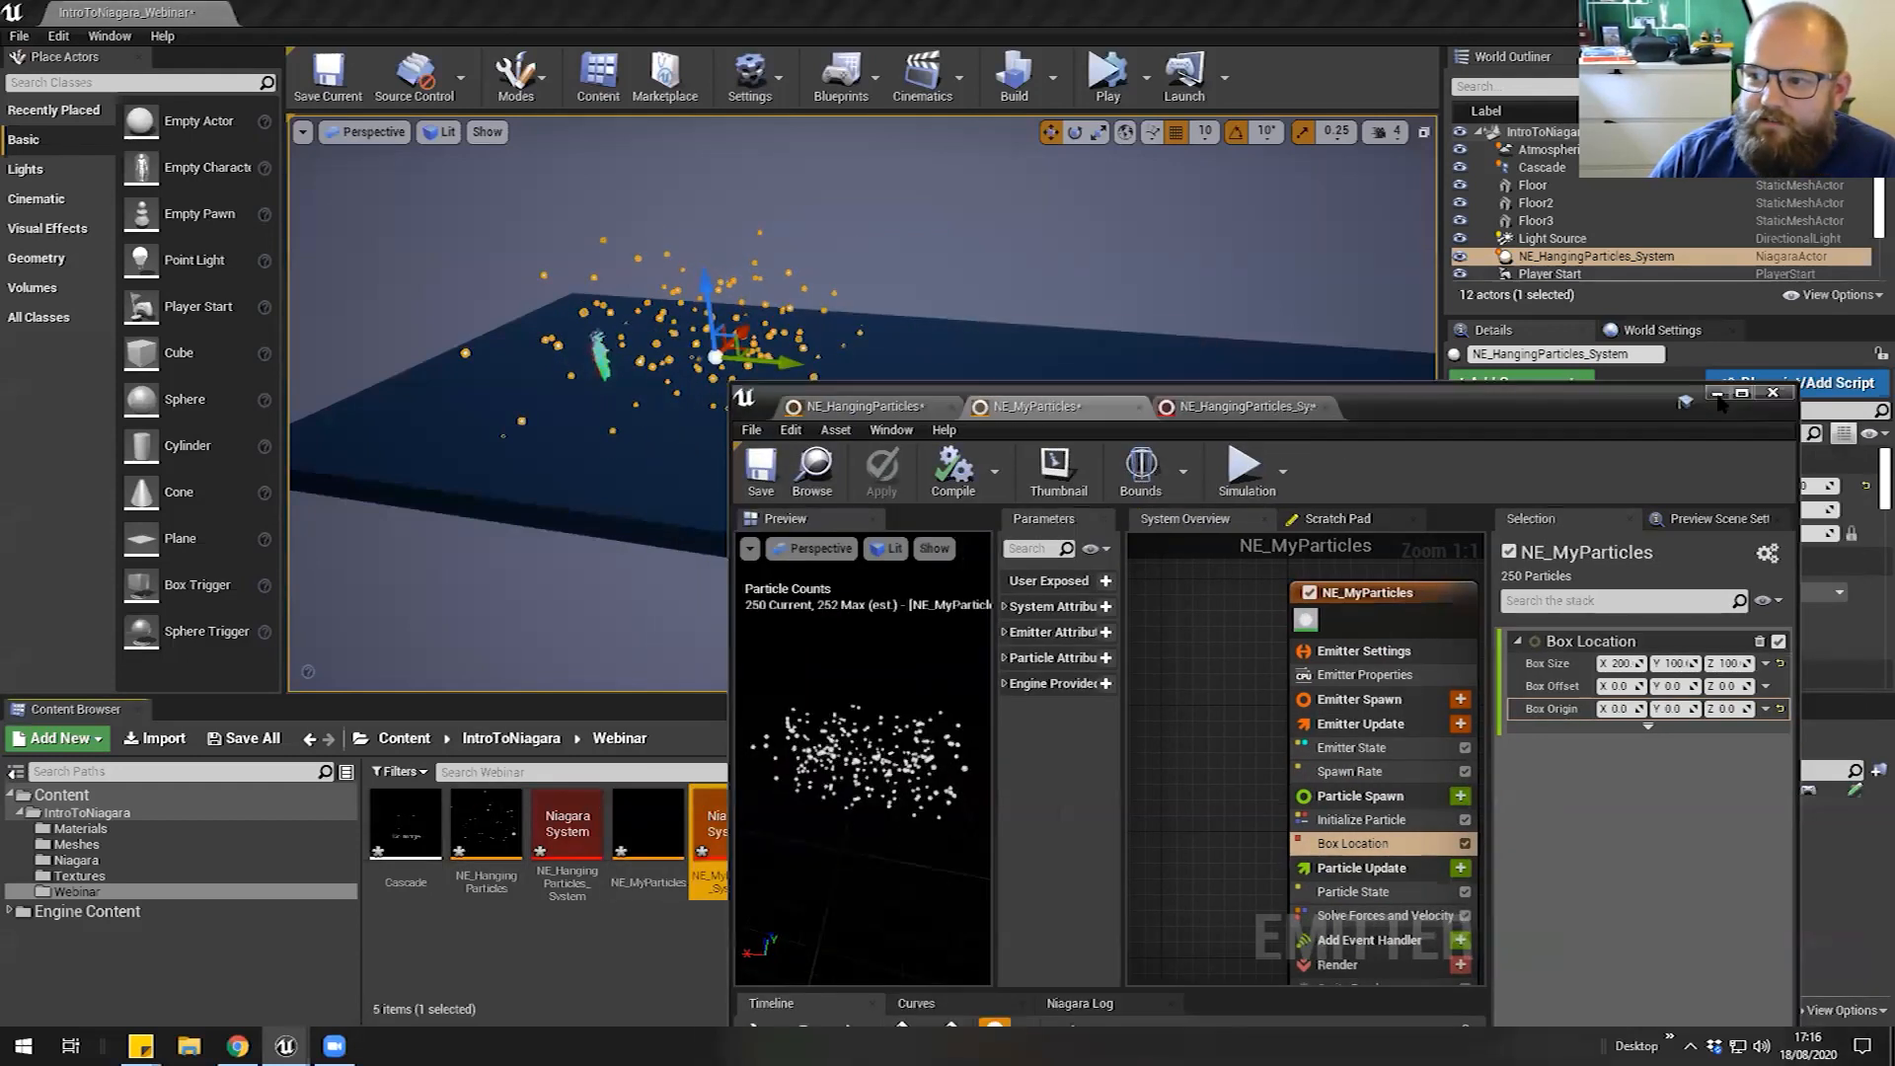
click(1720, 393)
click(808, 822)
drag(742, 824, 1239, 423)
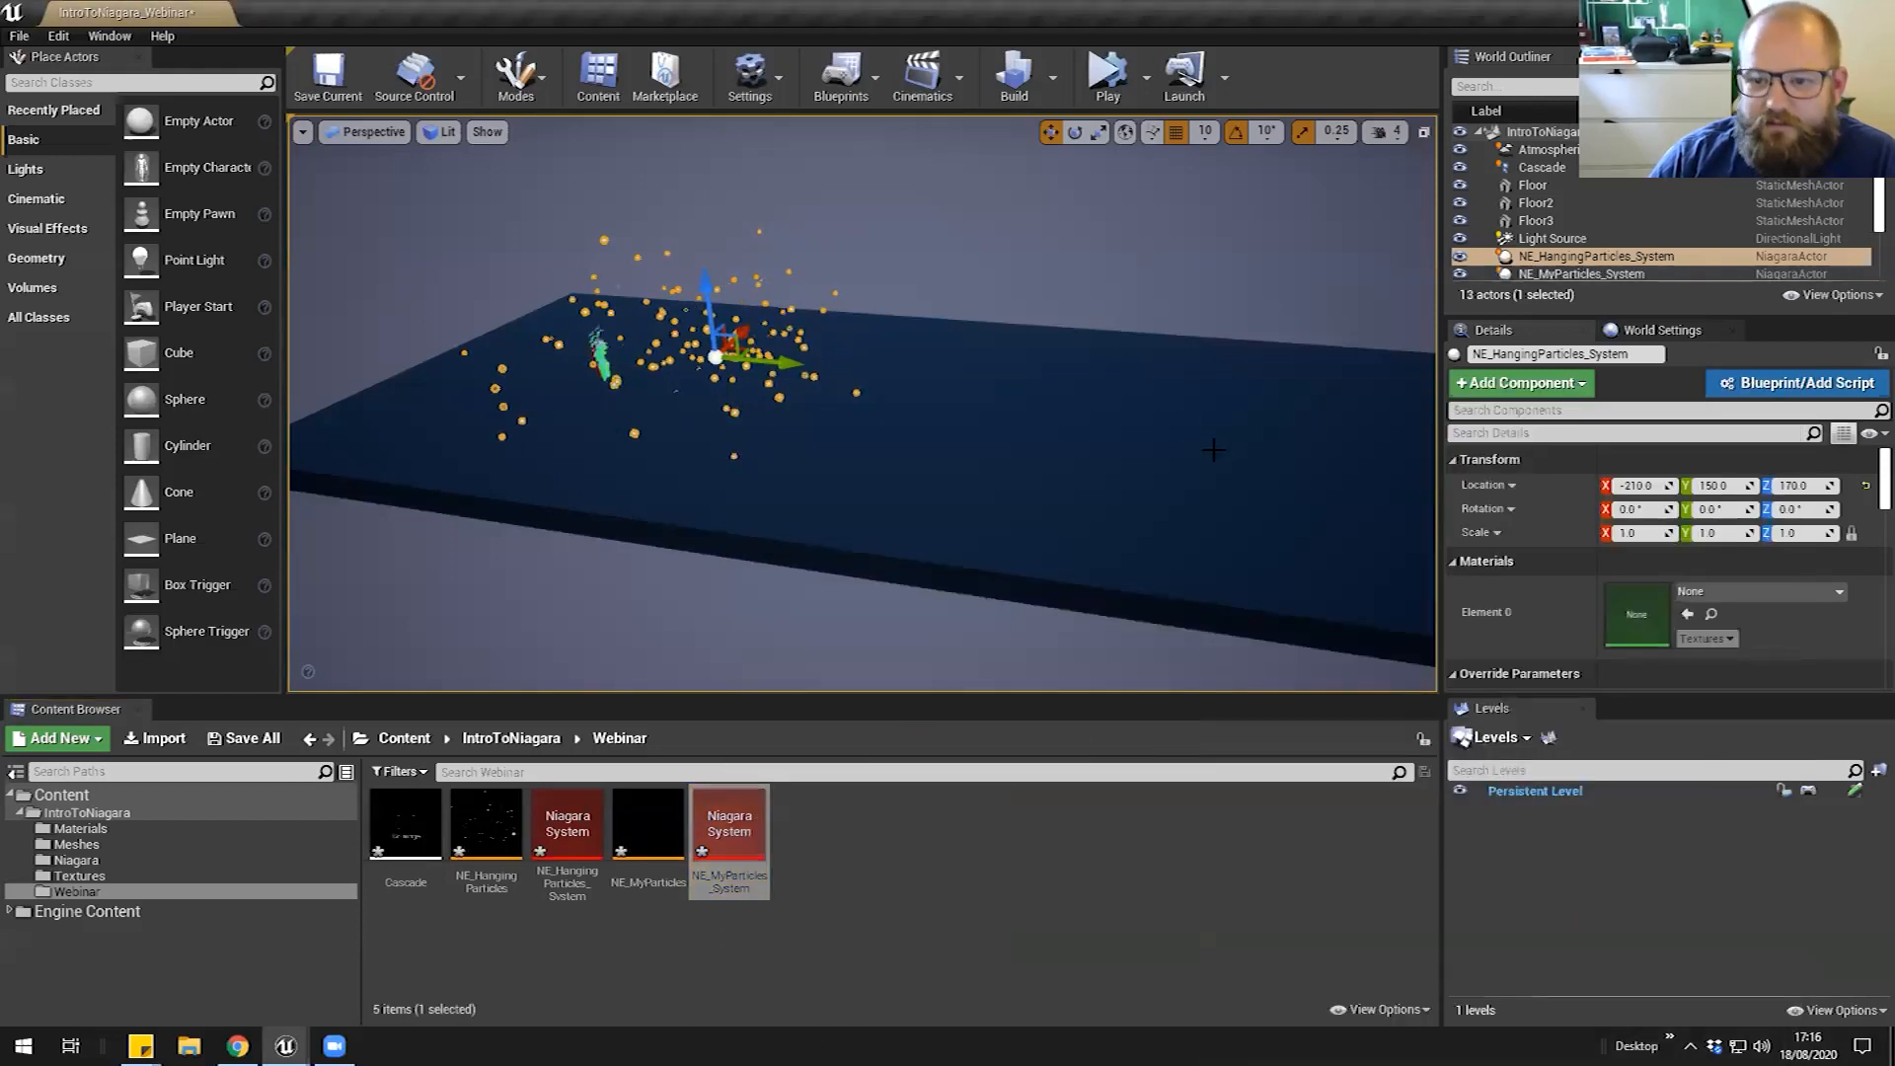
Delete the NE_HangingParticles_System actor from the level
key(f)
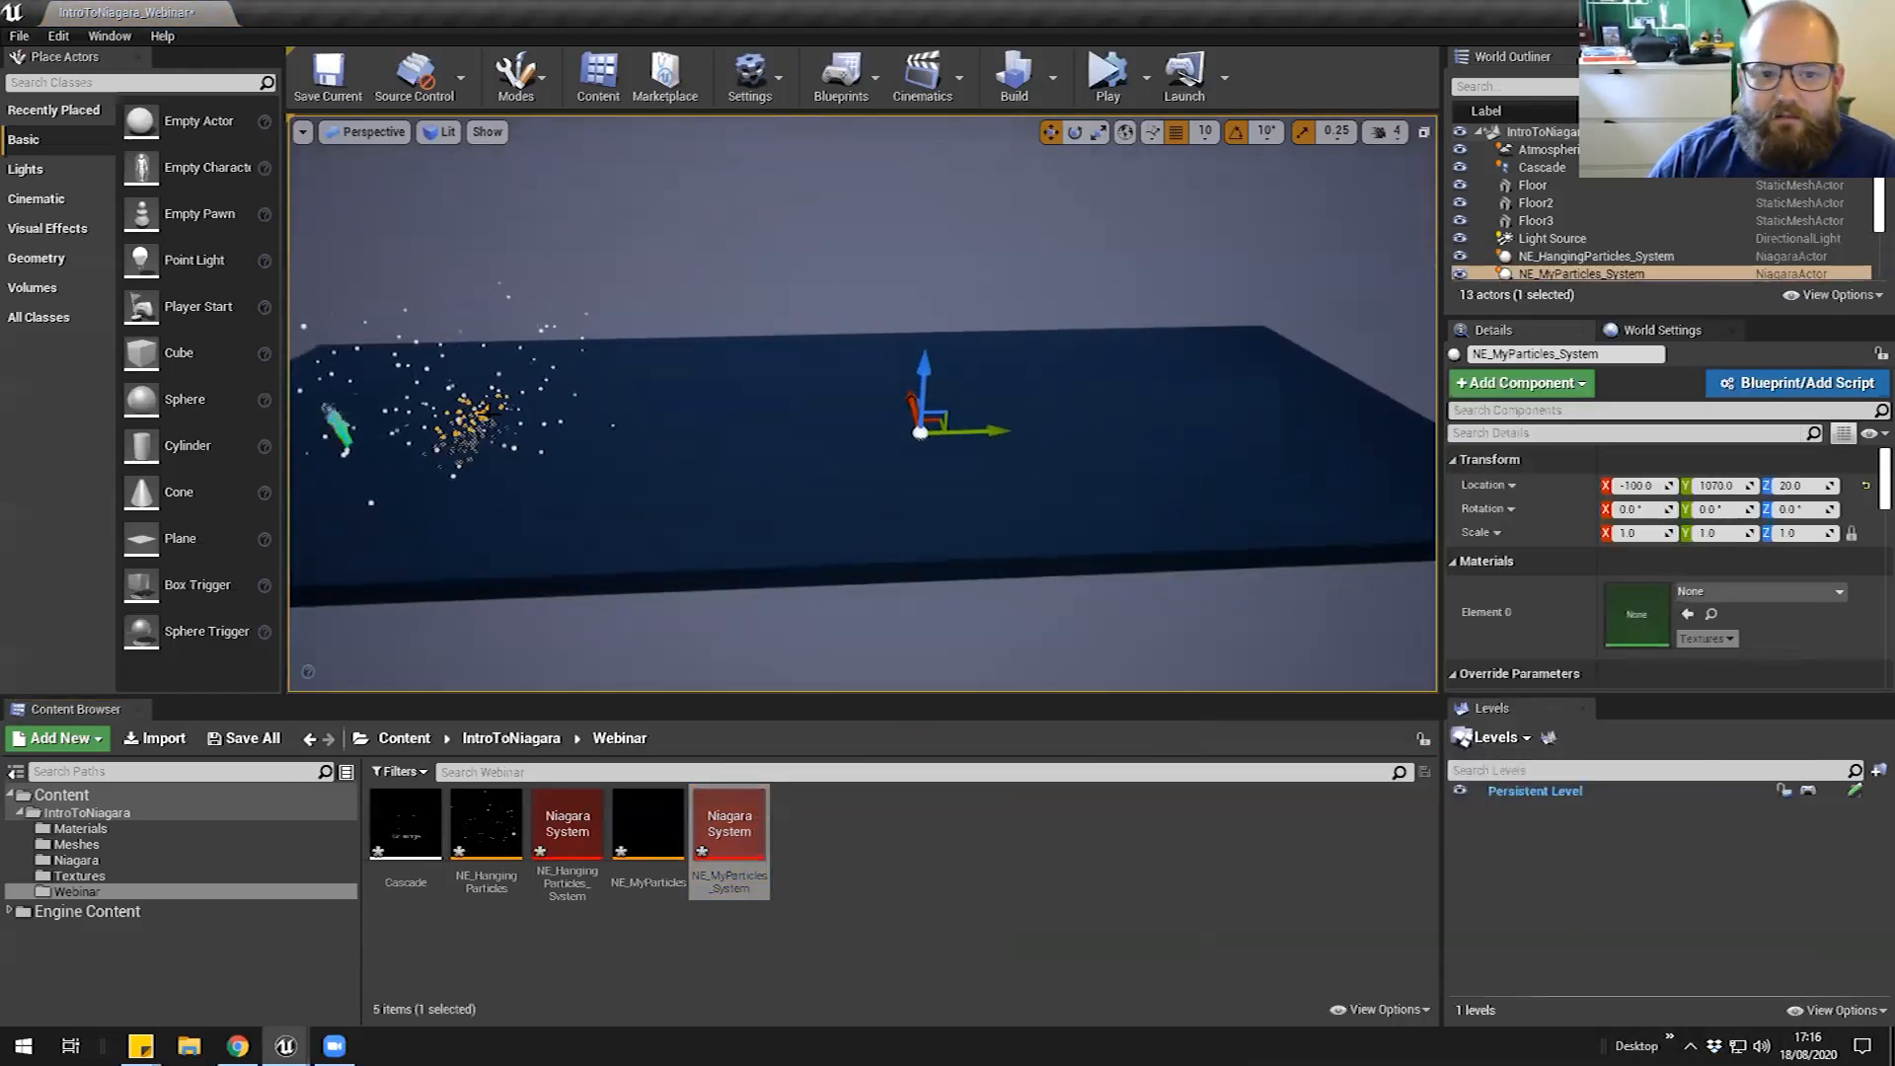
alt+drag(691, 395, 514, 370)
alt+drag(663, 404, 1036, 383)
key(Delete)
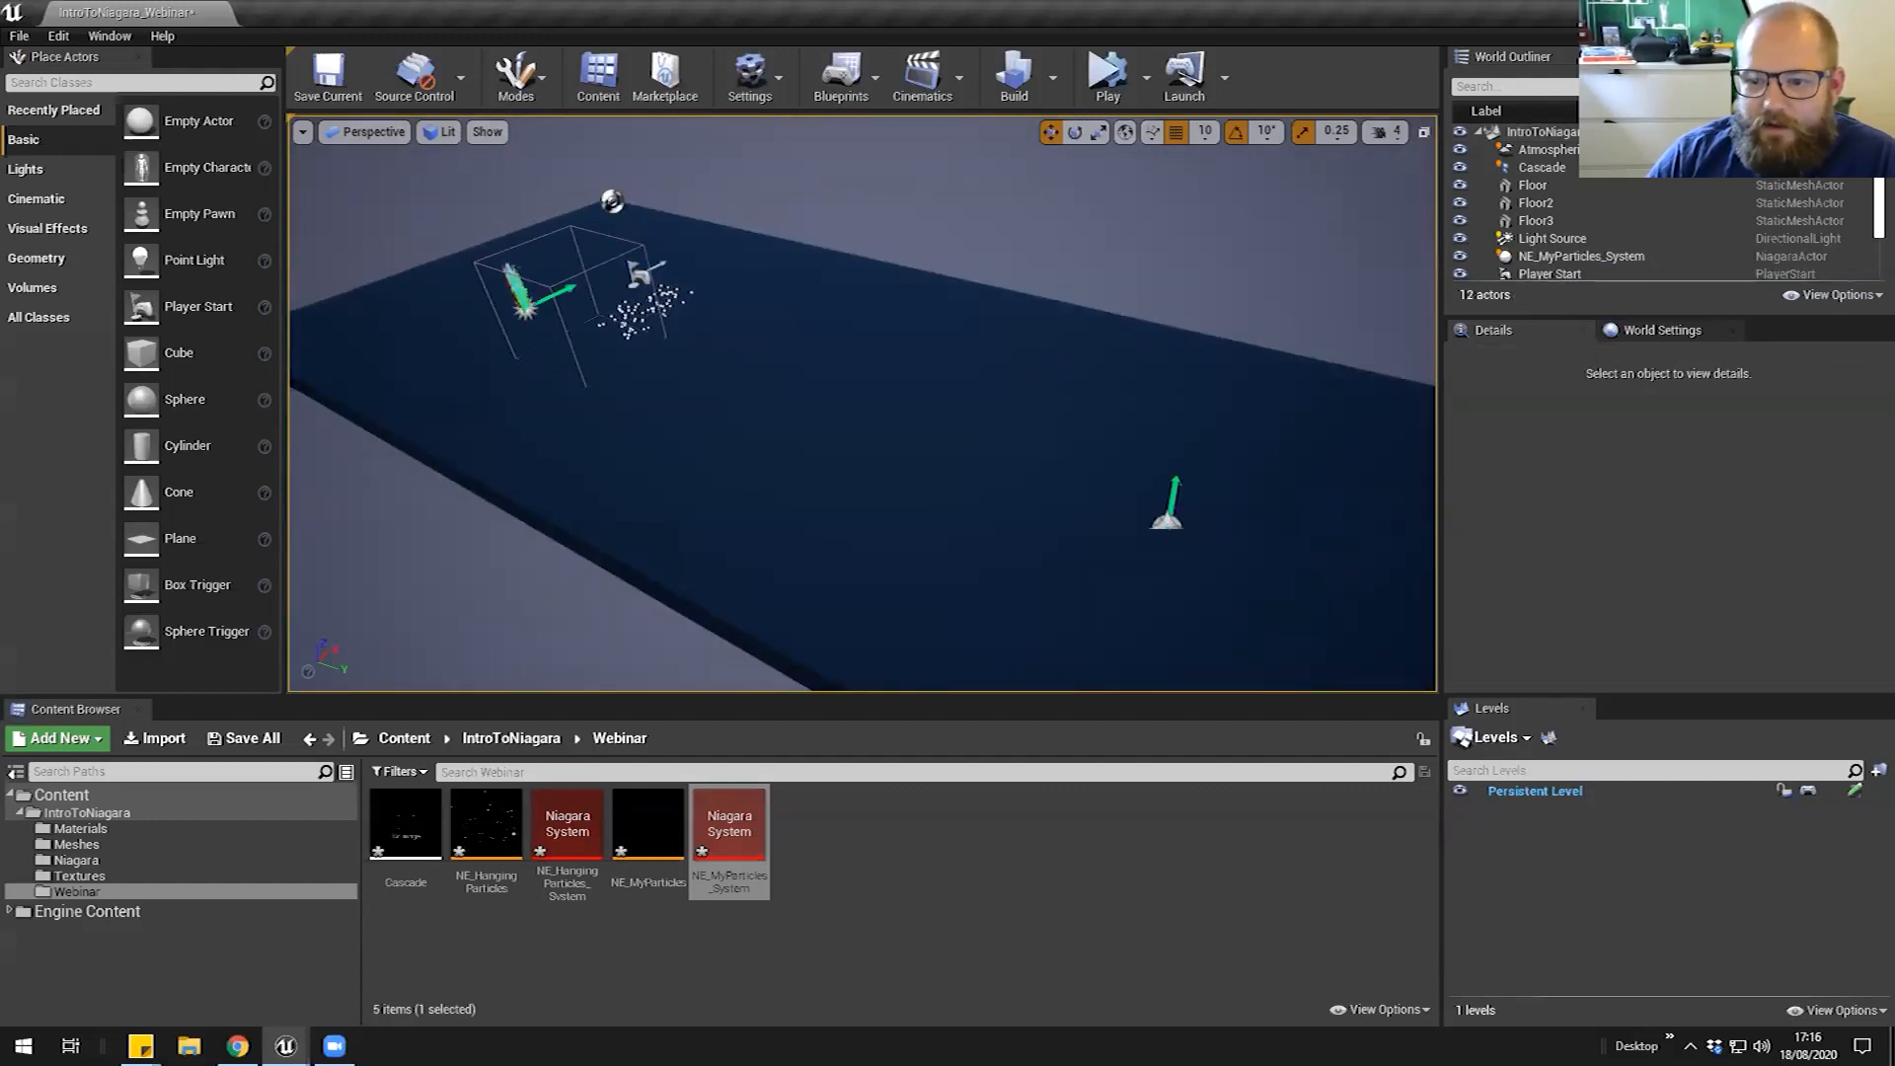
Raise the NE_MyParticles_System actor to about Z 140 and compare its position with where its particles spawn
click(1172, 502)
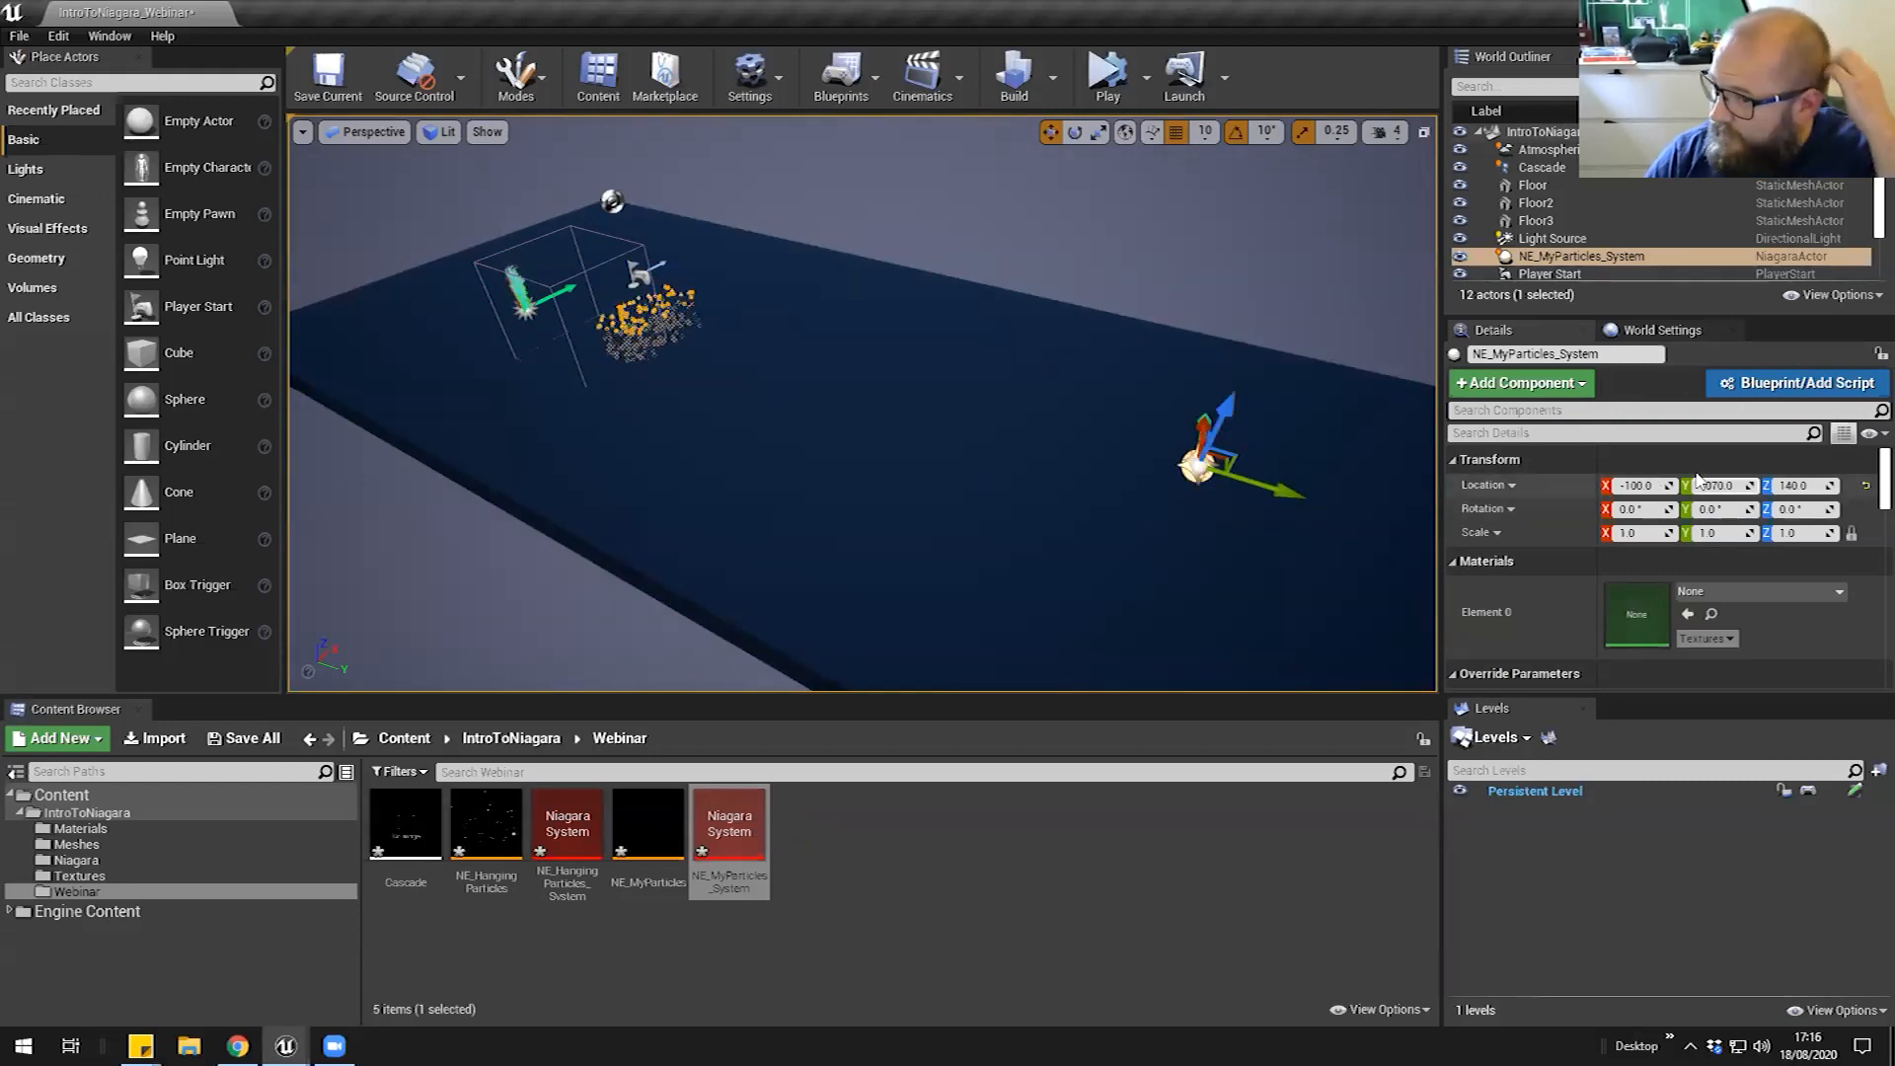
click(713, 874)
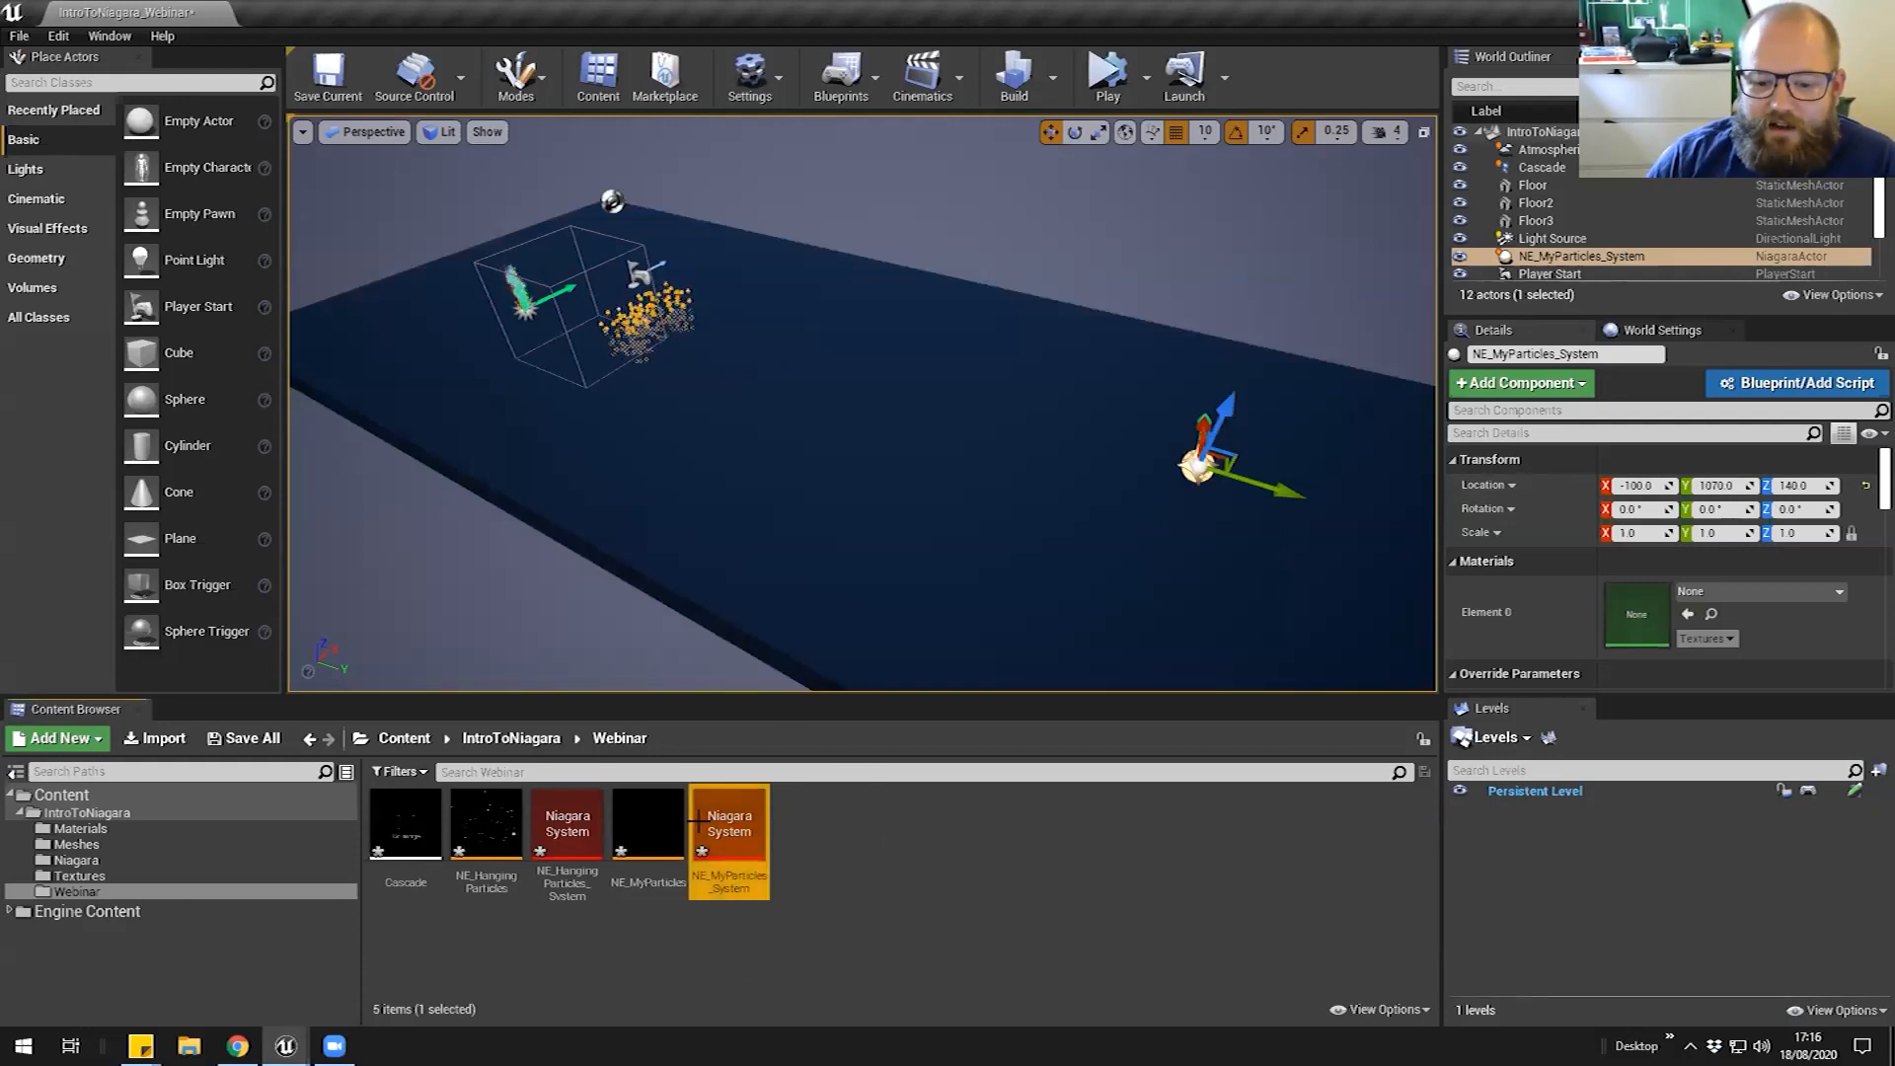
key(f)
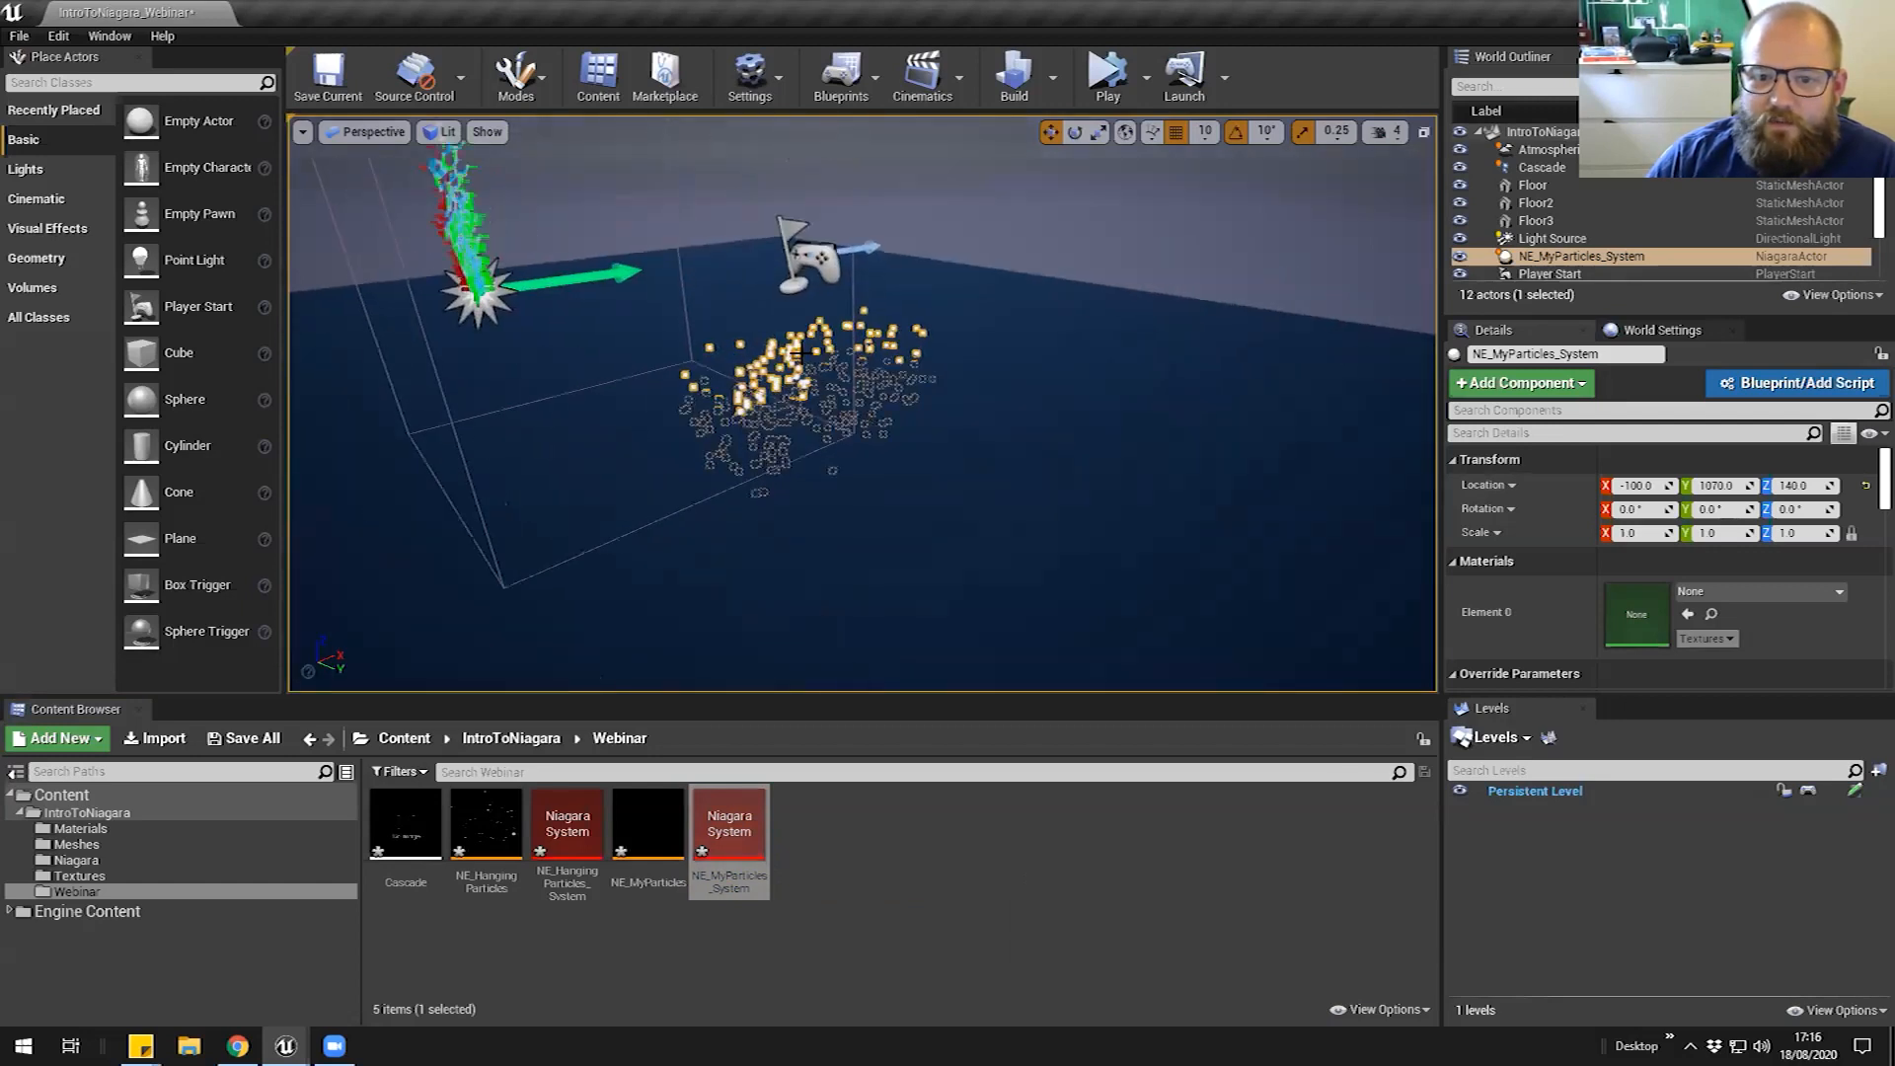
scroll(1352, 534, down, 5)
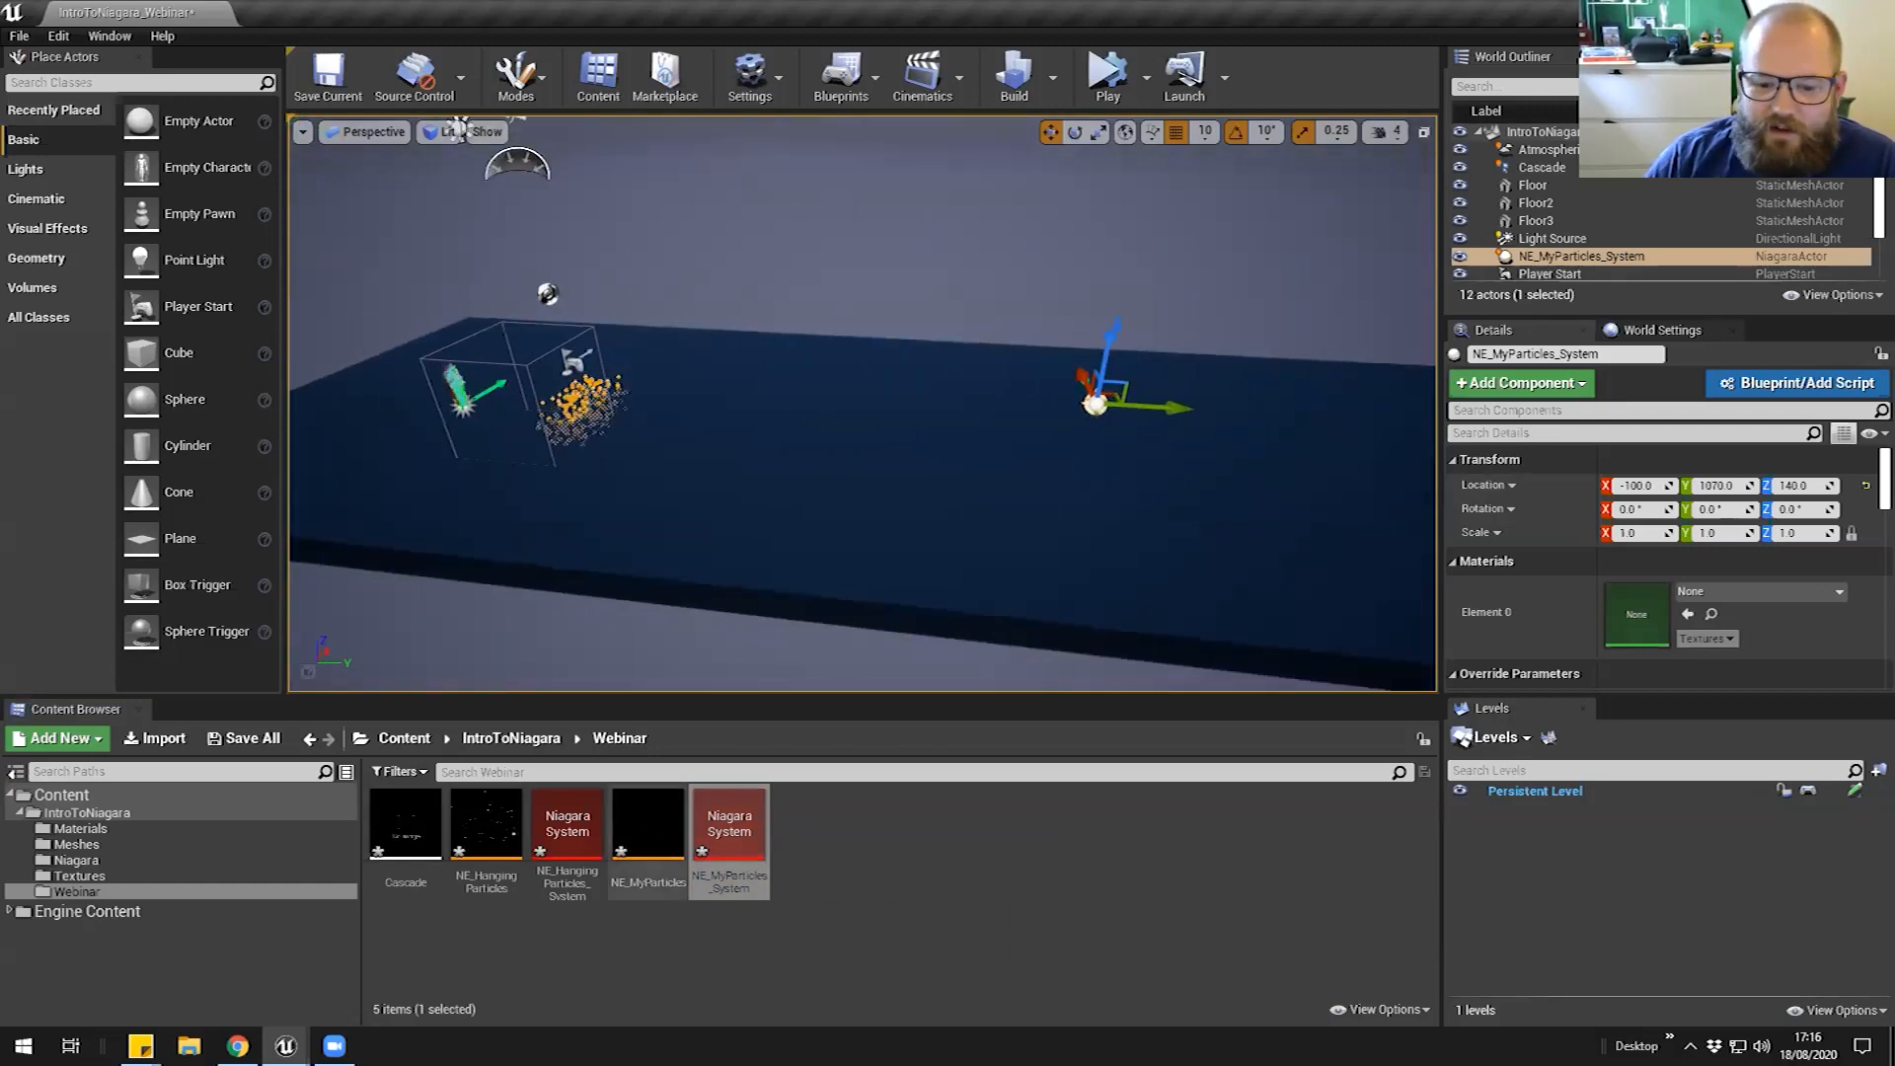
Link the Box Location module's Box Origin to PARTICLES Position in NE_MyParticles and apply the change
drag(1542, 388, 1563, 173)
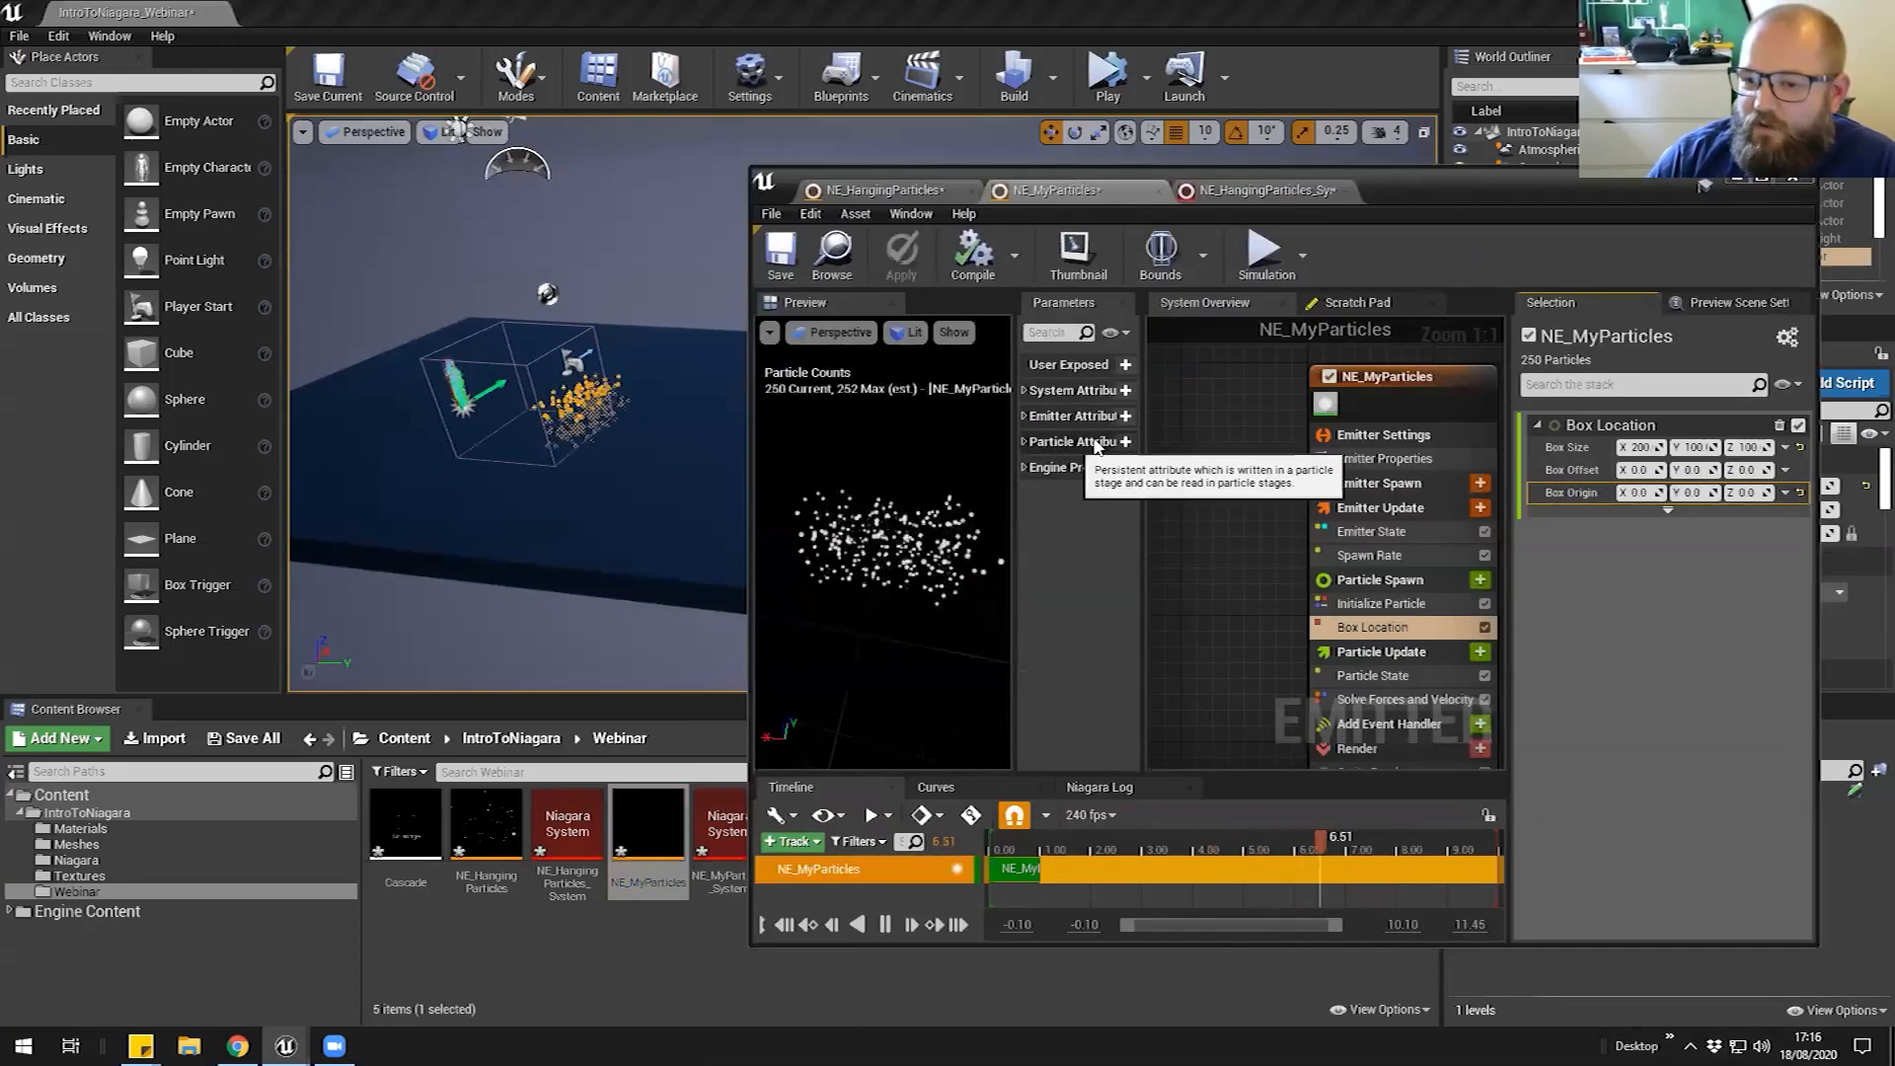
click(1786, 492)
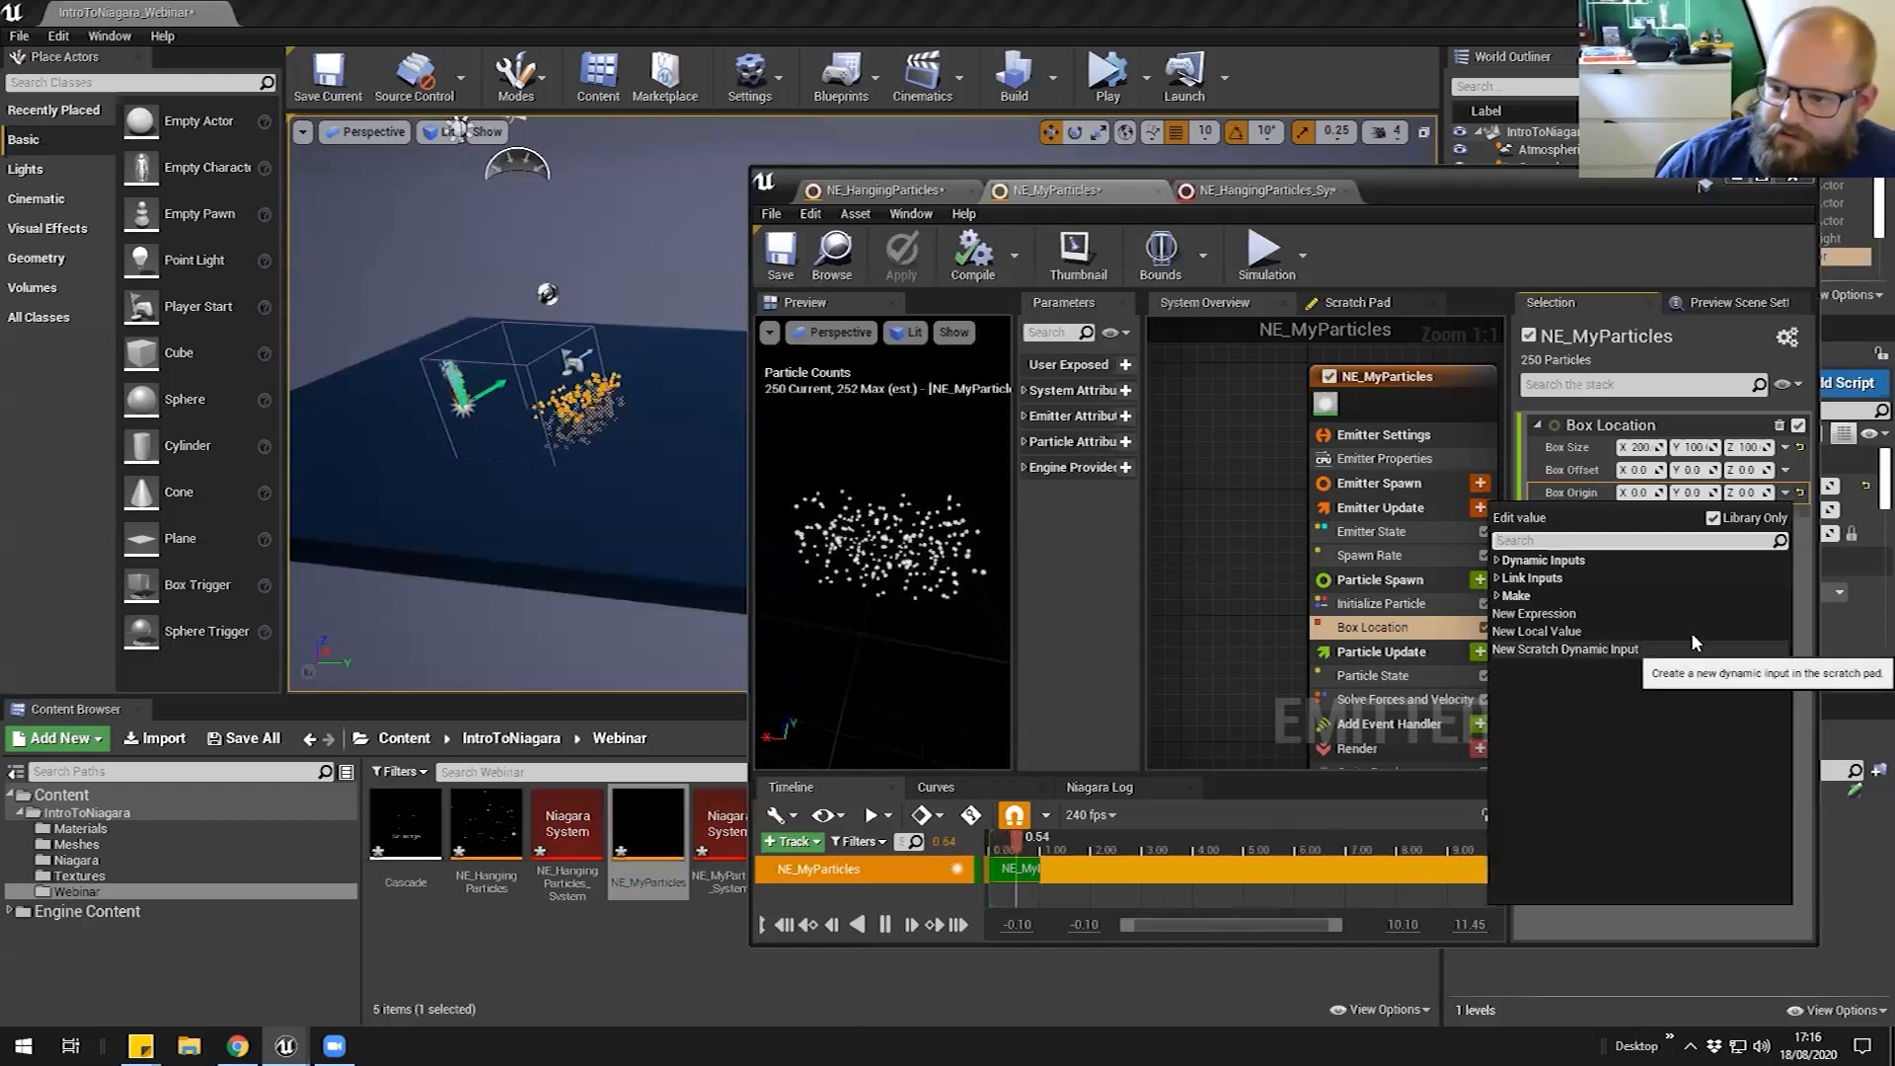
text(paric)
key(BackSpace)
key(BackSpace)
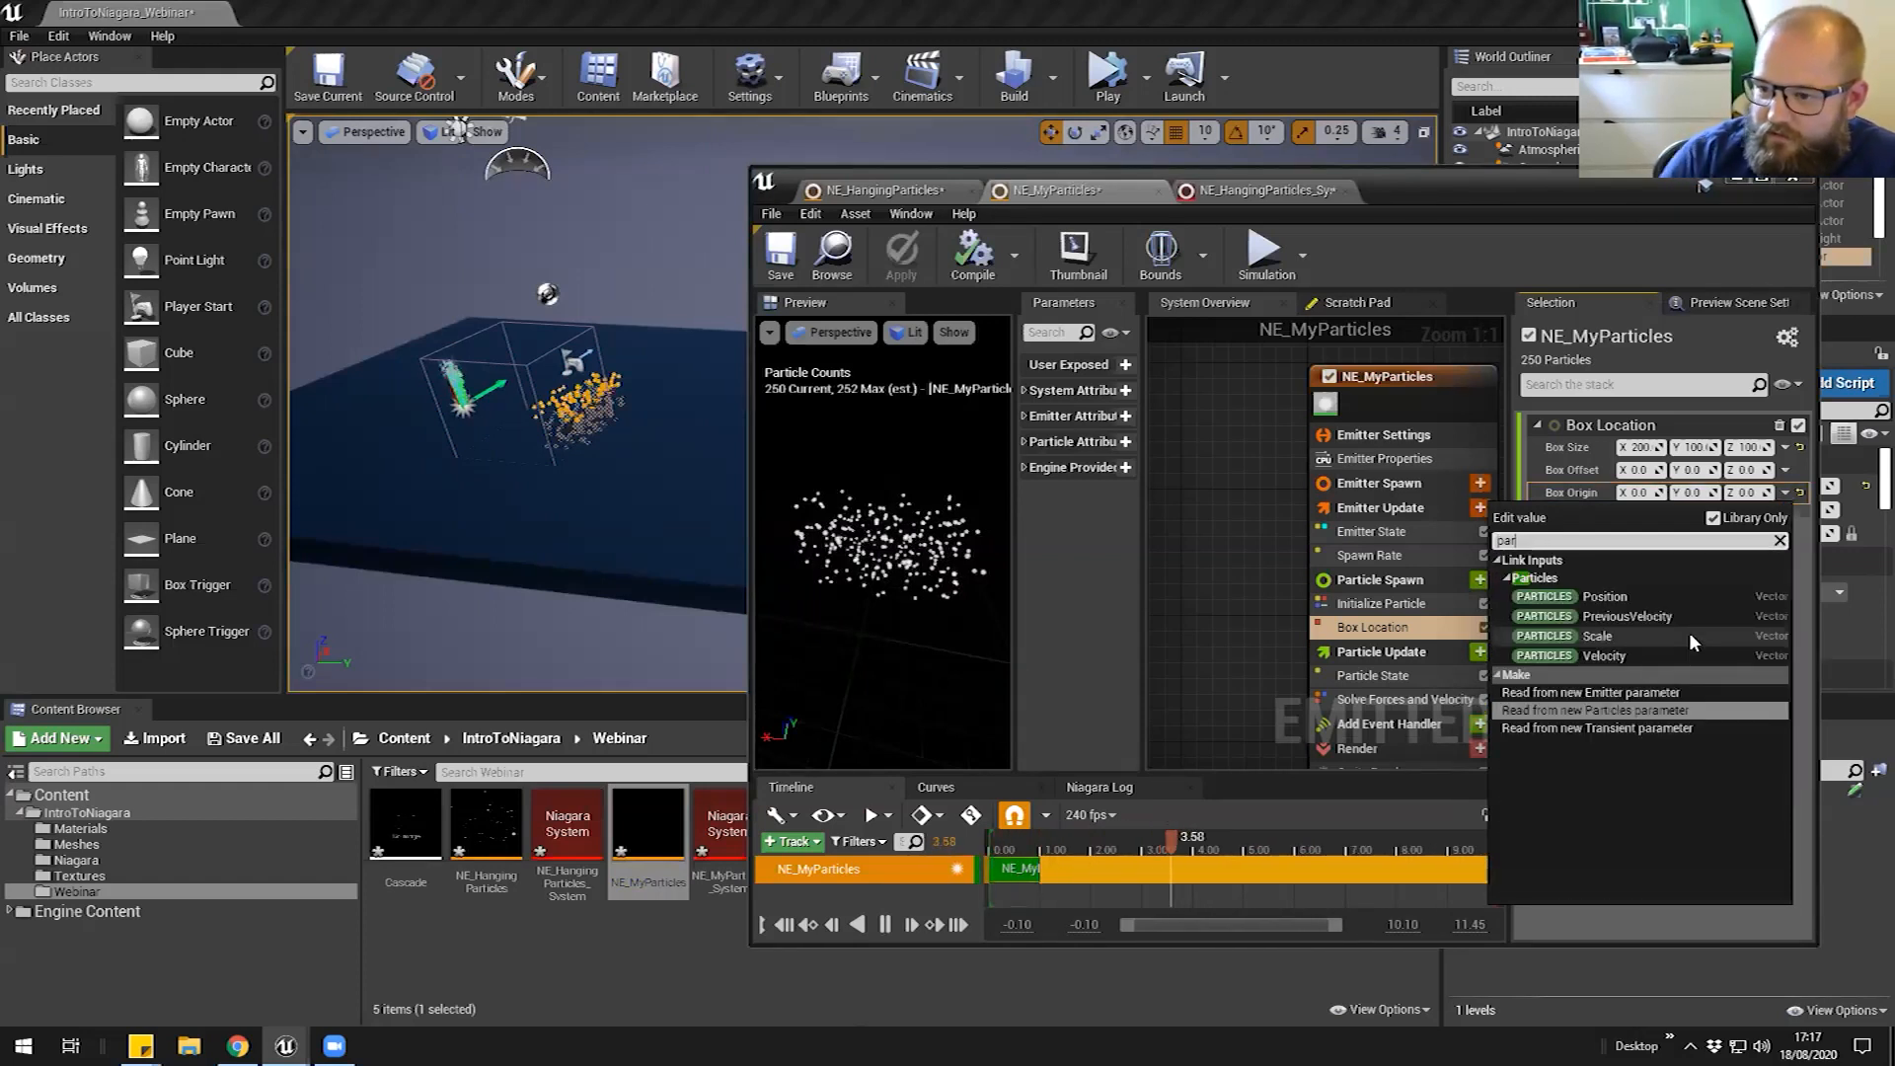
click(1604, 597)
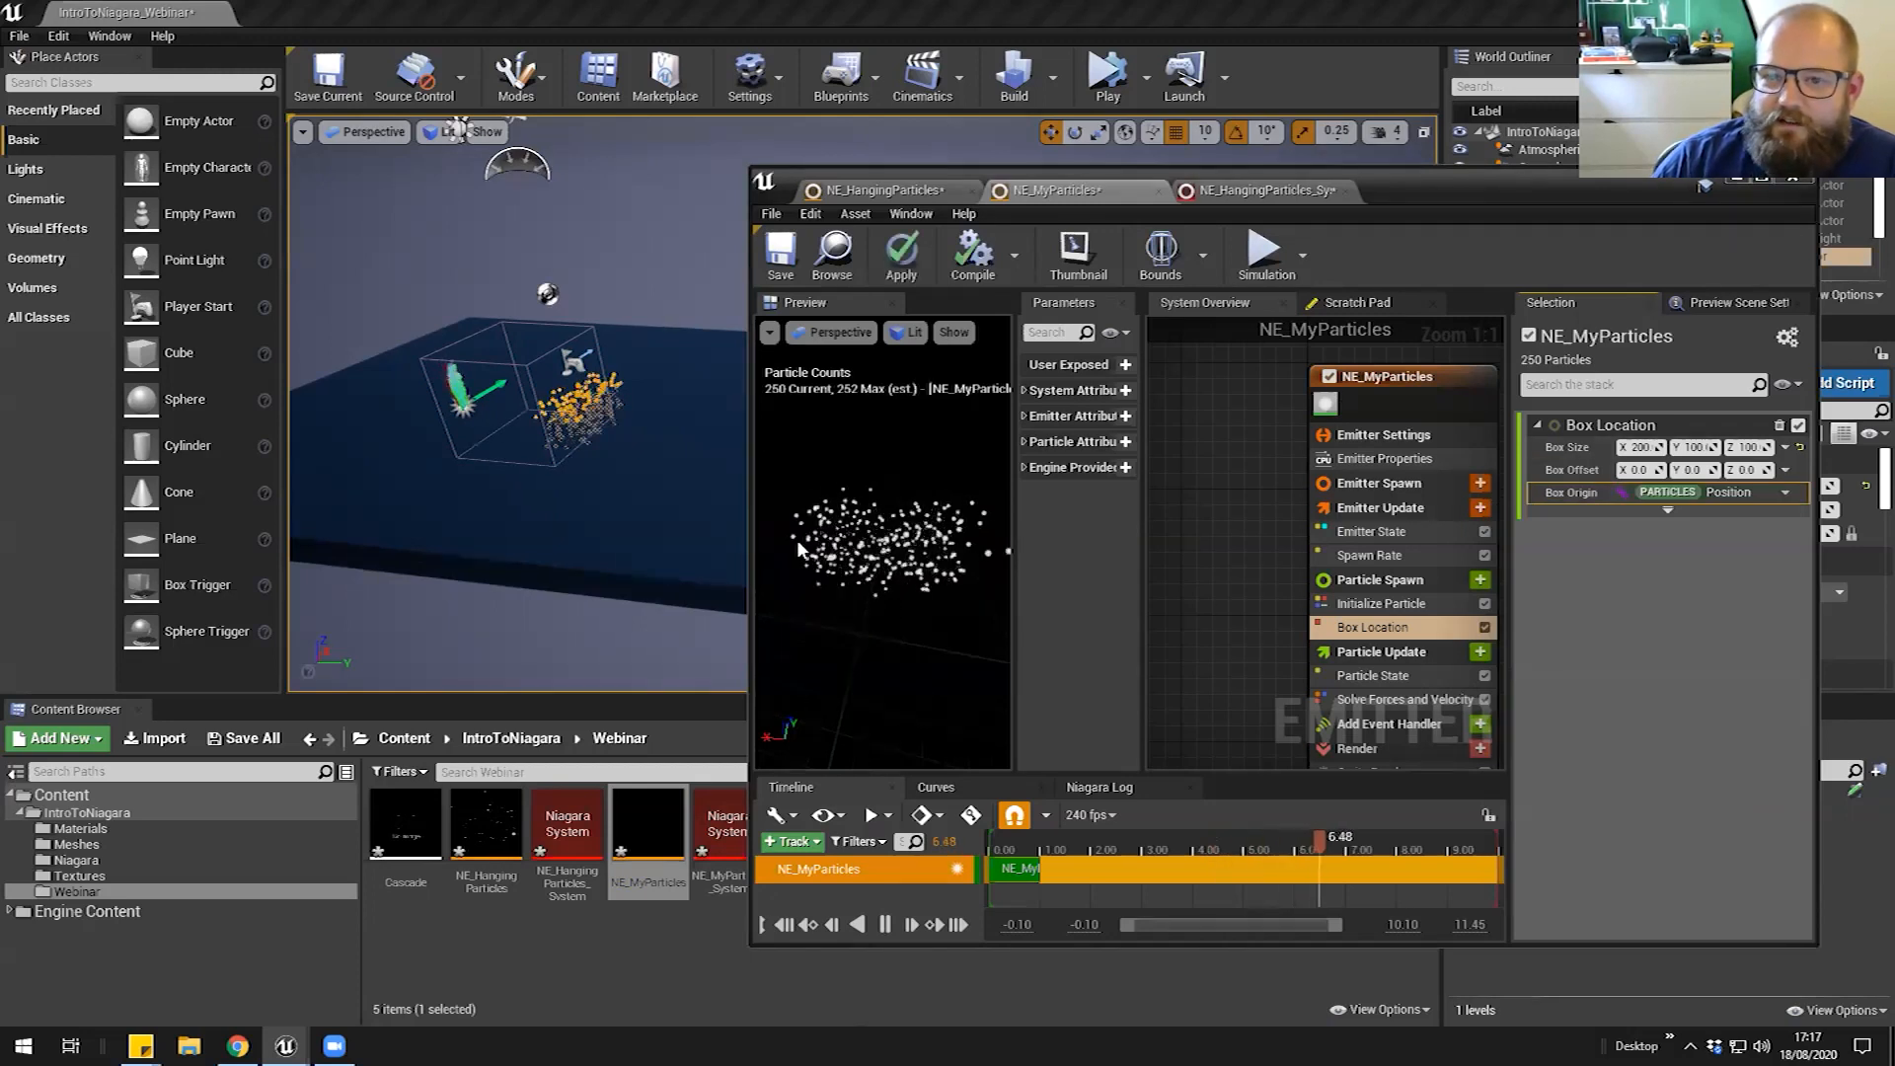
click(902, 255)
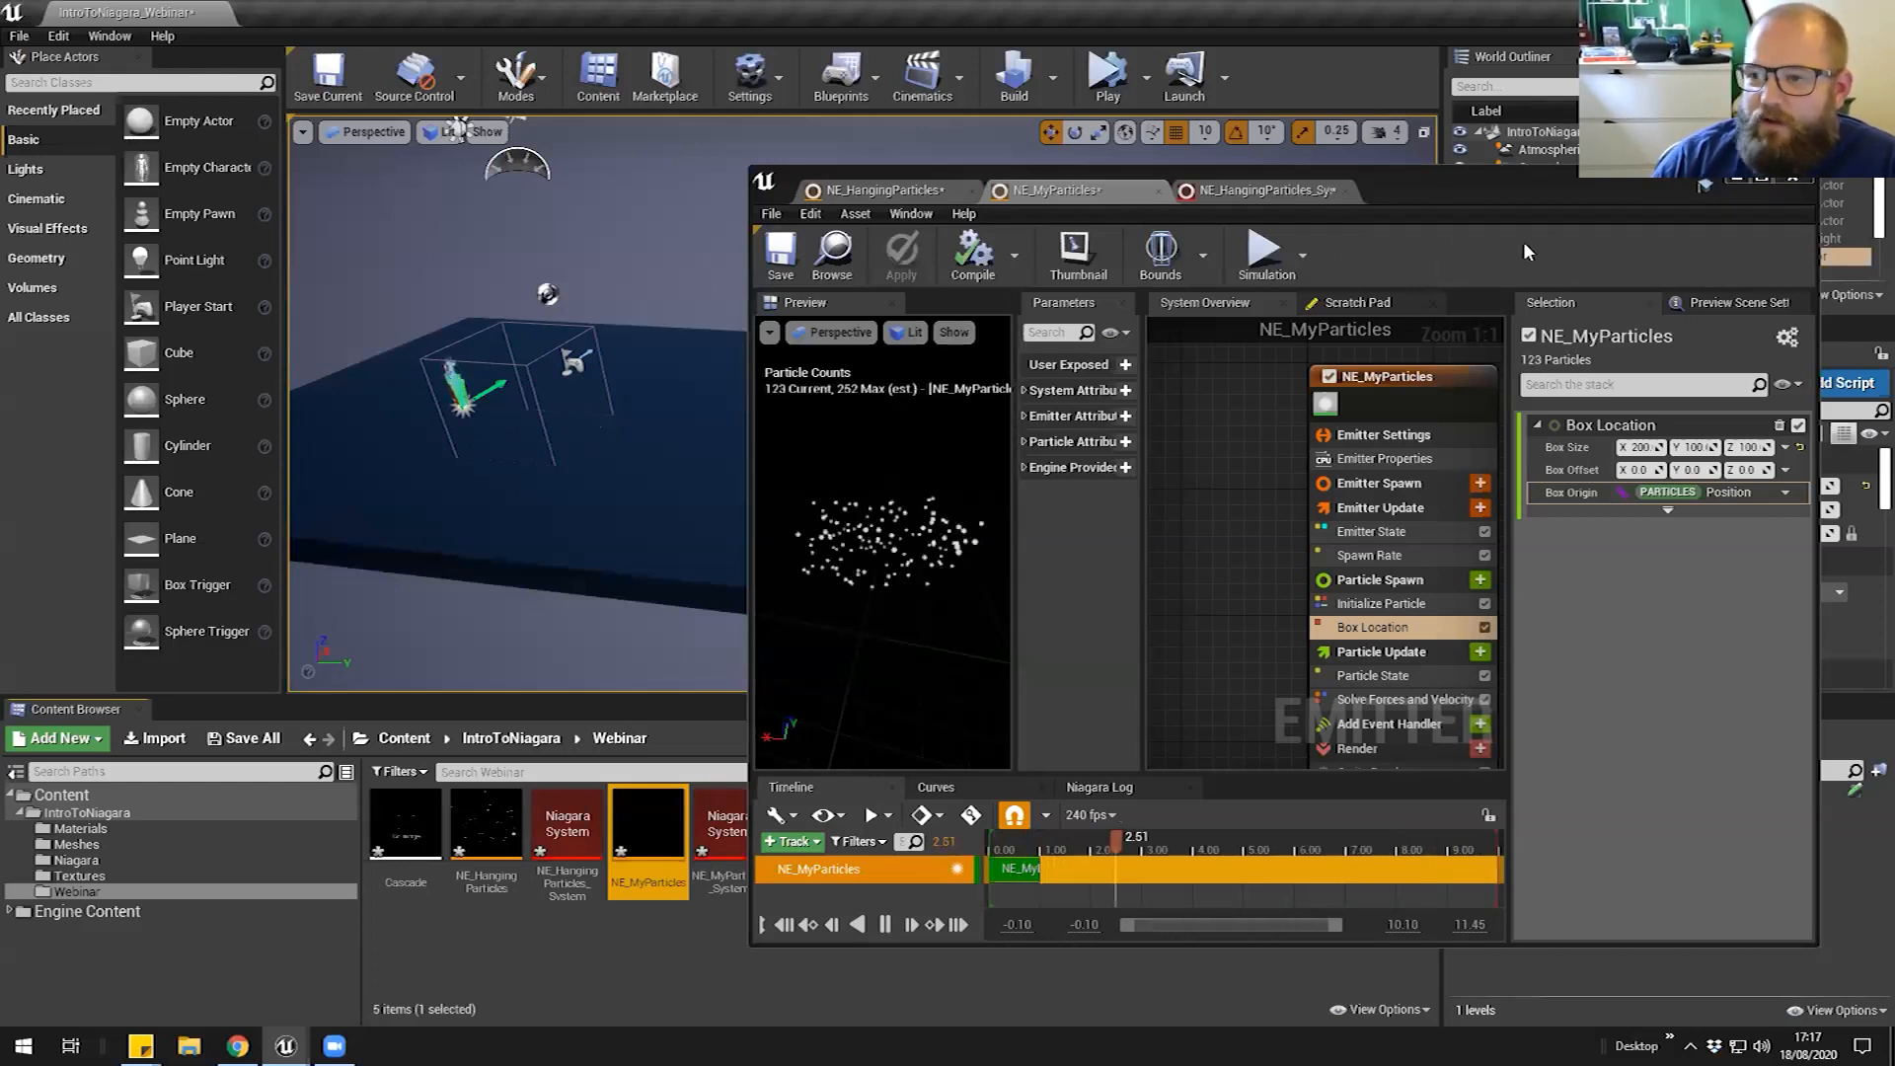
Move the NE_MyParticles_System actor back and forth along the Y axis, ending at about Y 1430, to observe its particles
drag(1451, 187, 1222, 582)
mouse_move(1157, 407)
mouse_down()
mouse_move(1295, 406)
mouse_move(1123, 419)
mouse_up()
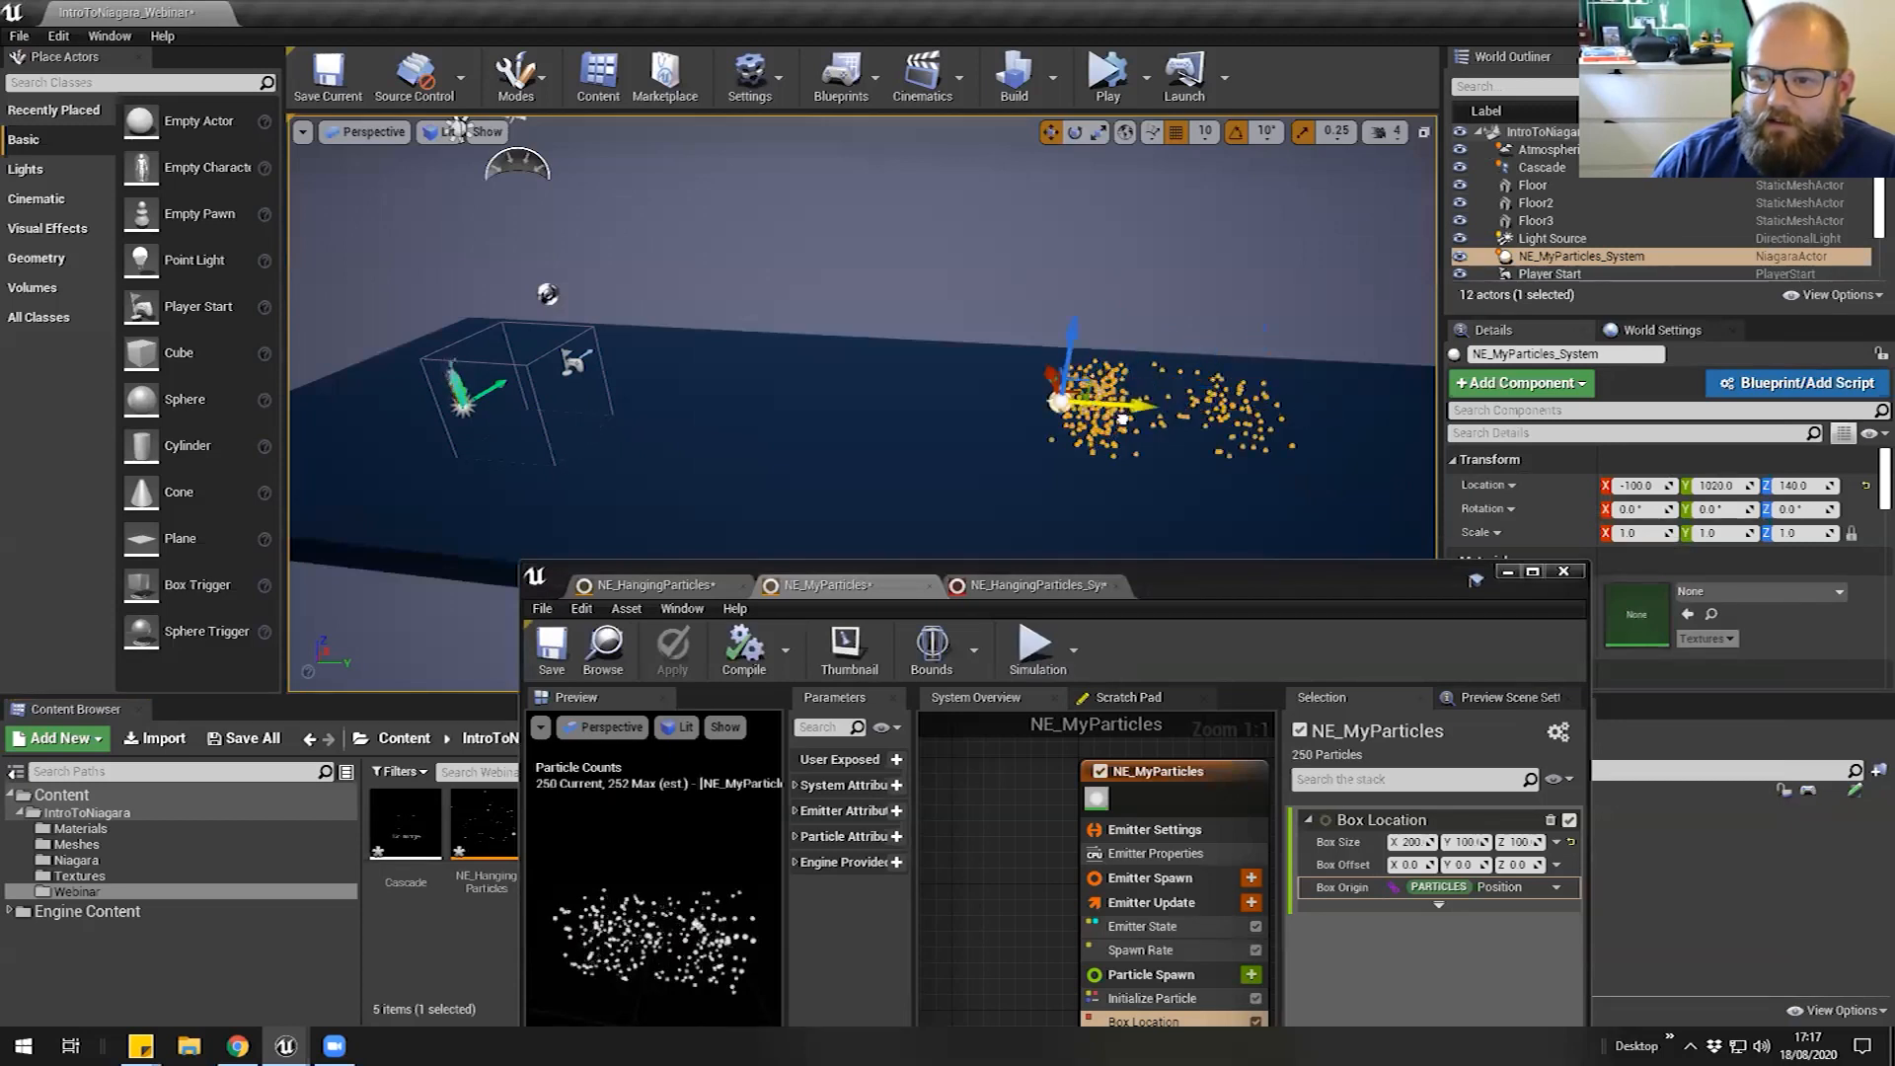
right_drag(712, 297, 666, 302)
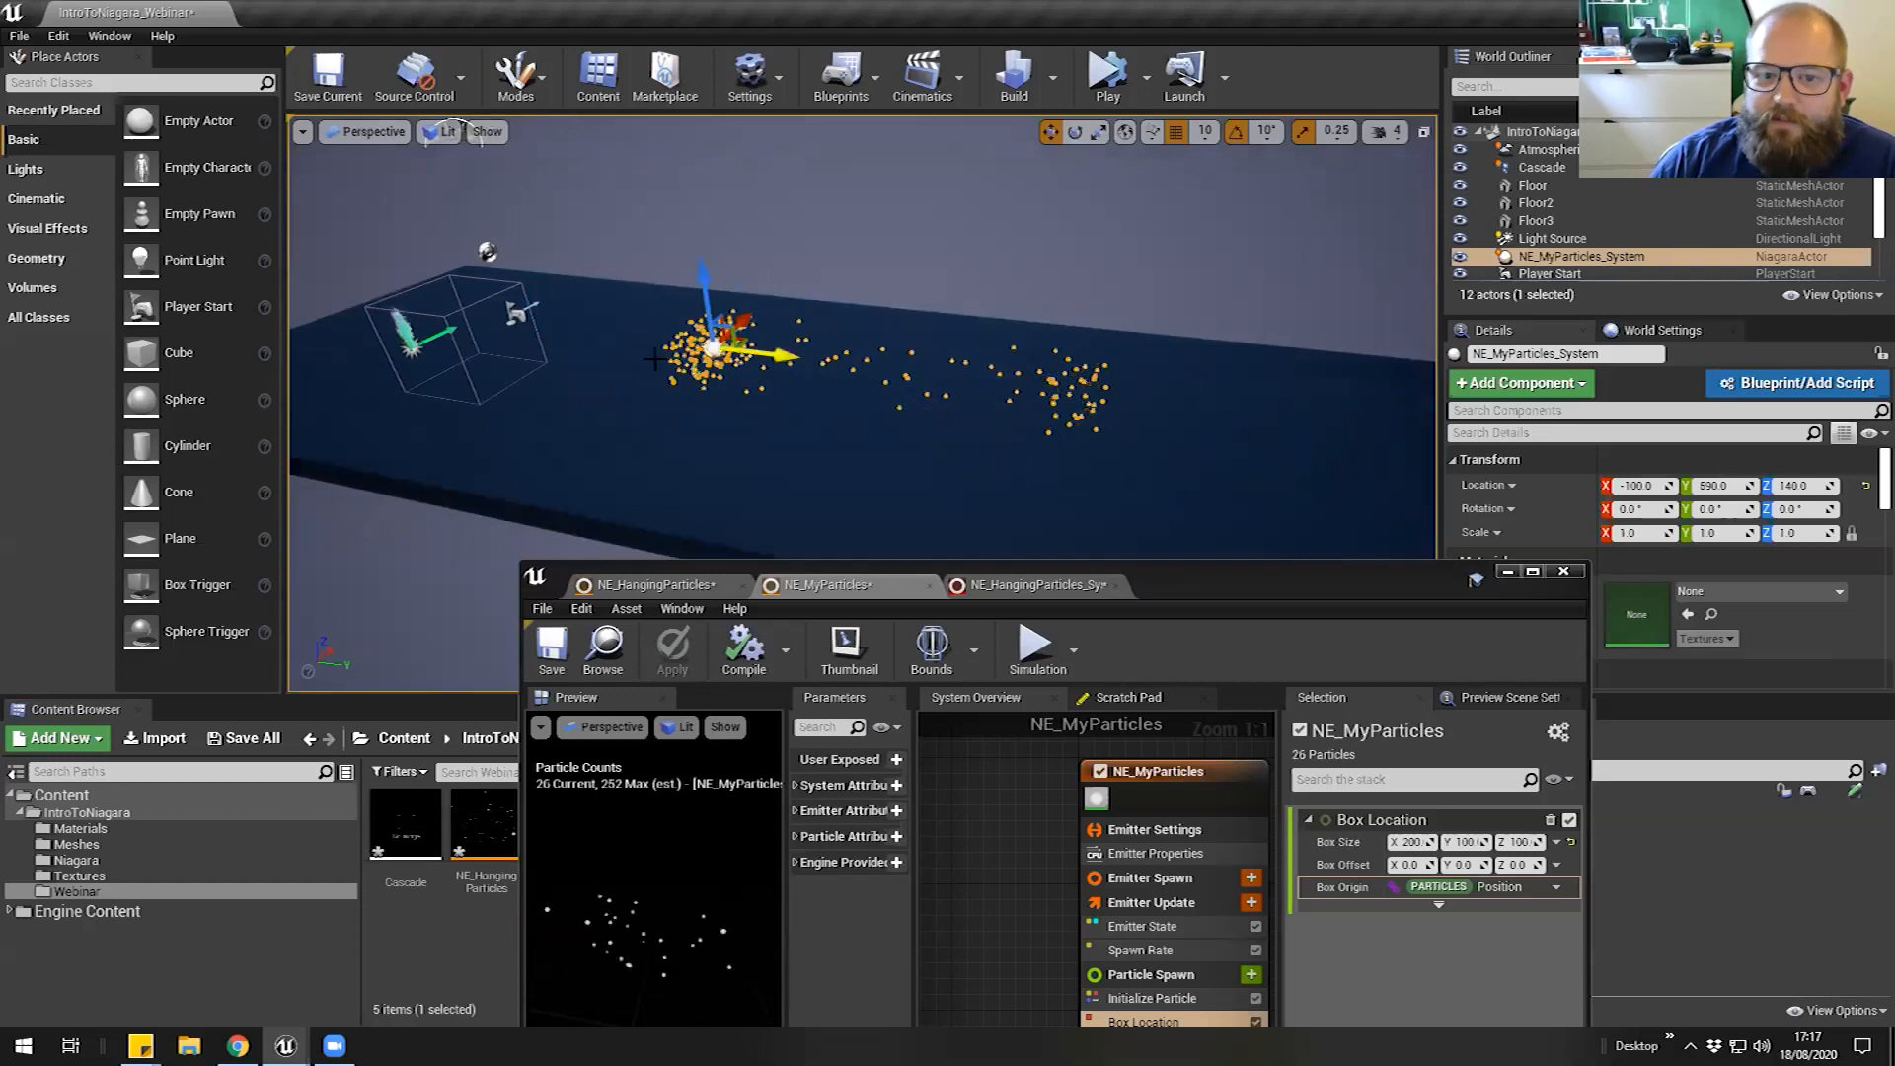
drag(1064, 387, 1208, 407)
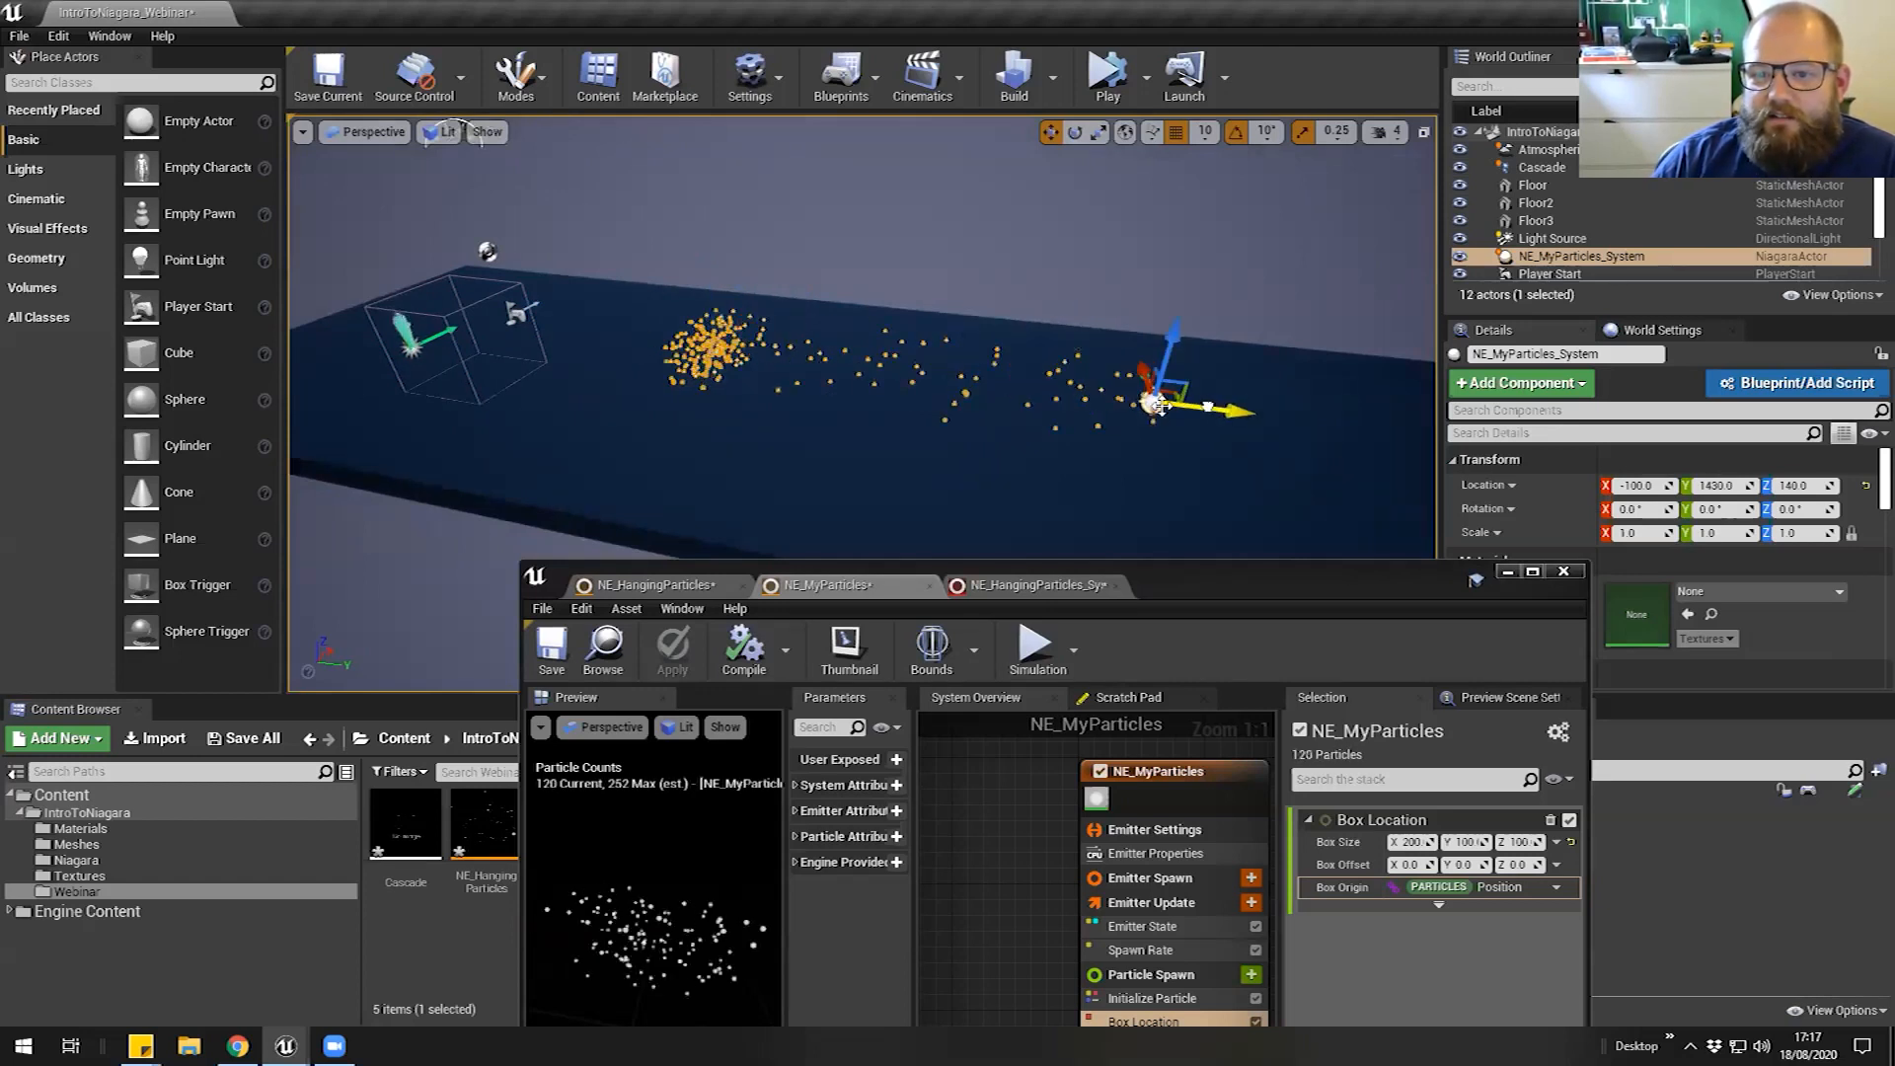
right_drag(1202, 415, 1190, 424)
Enlarge the Niagara editor and examine the NE_MyParticles particle distribution in the preview from different angles and distances
drag(1222, 588, 1390, 170)
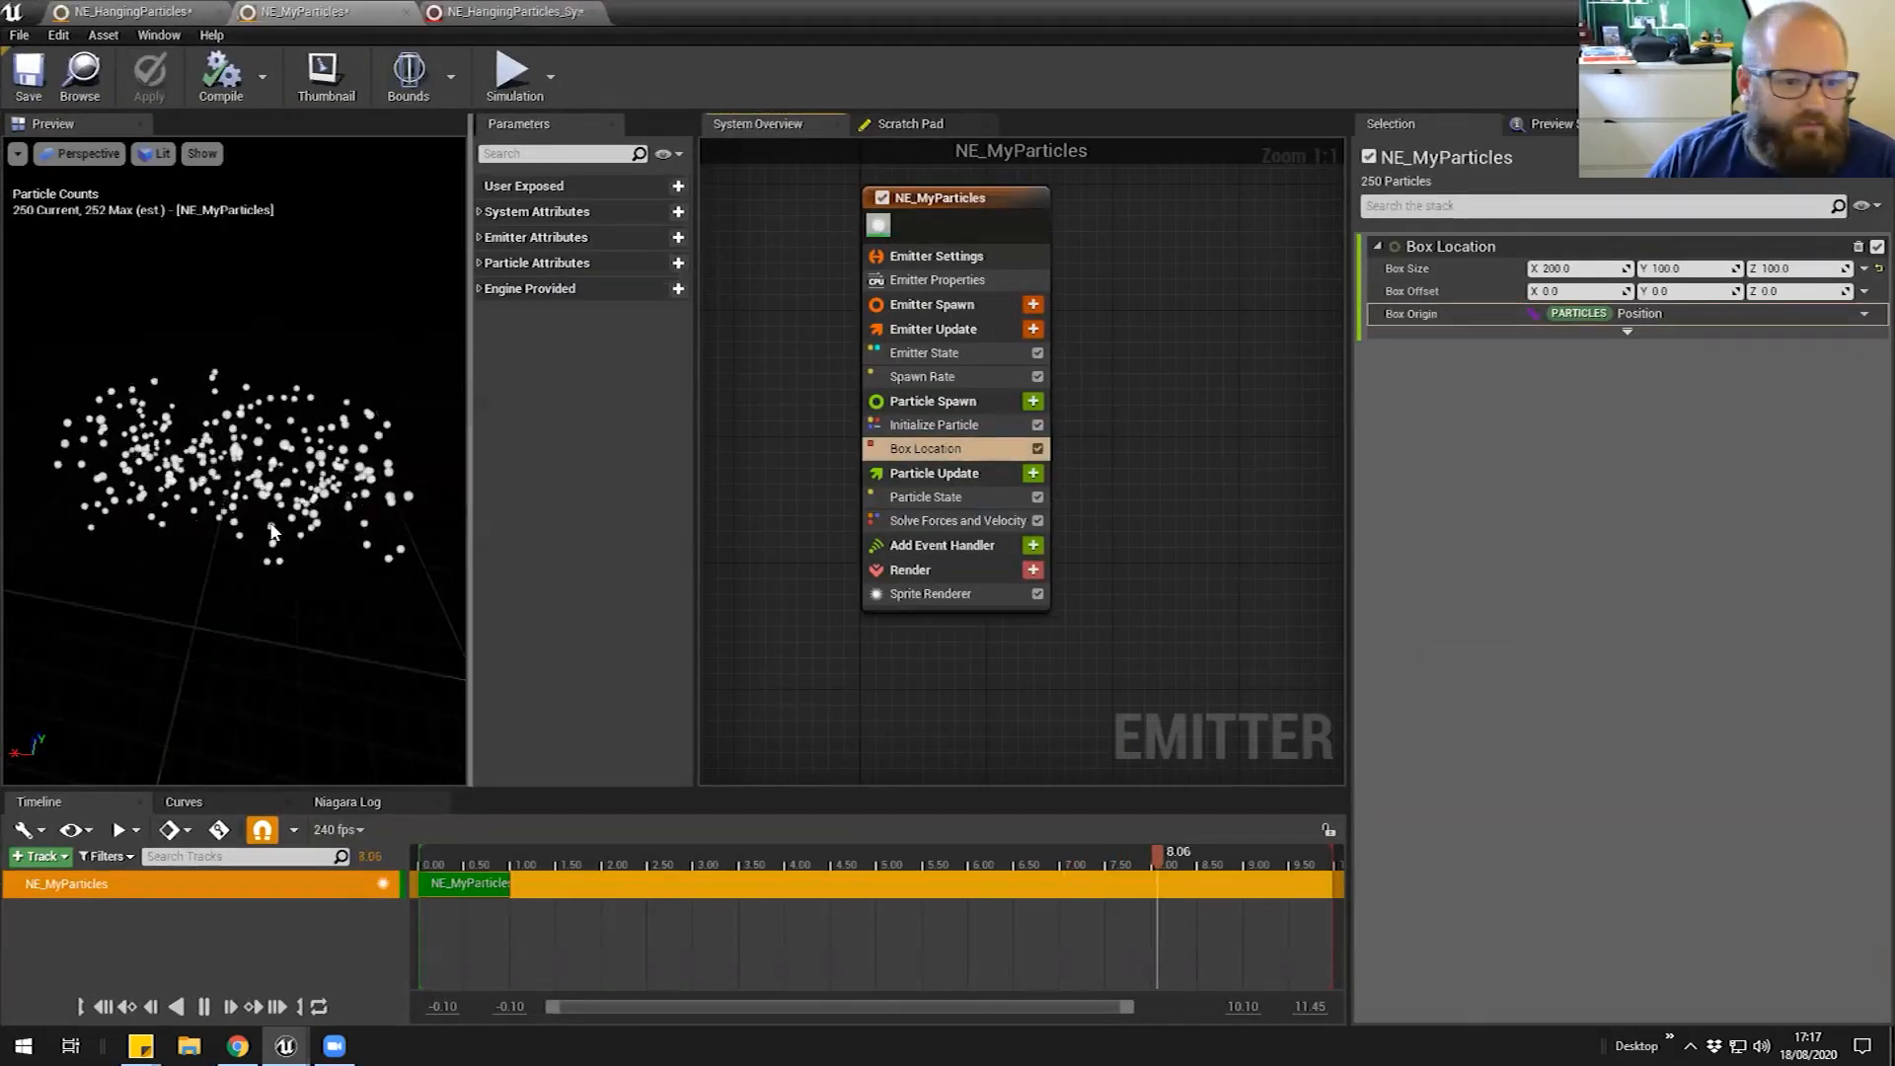
drag(297, 484, 240, 480)
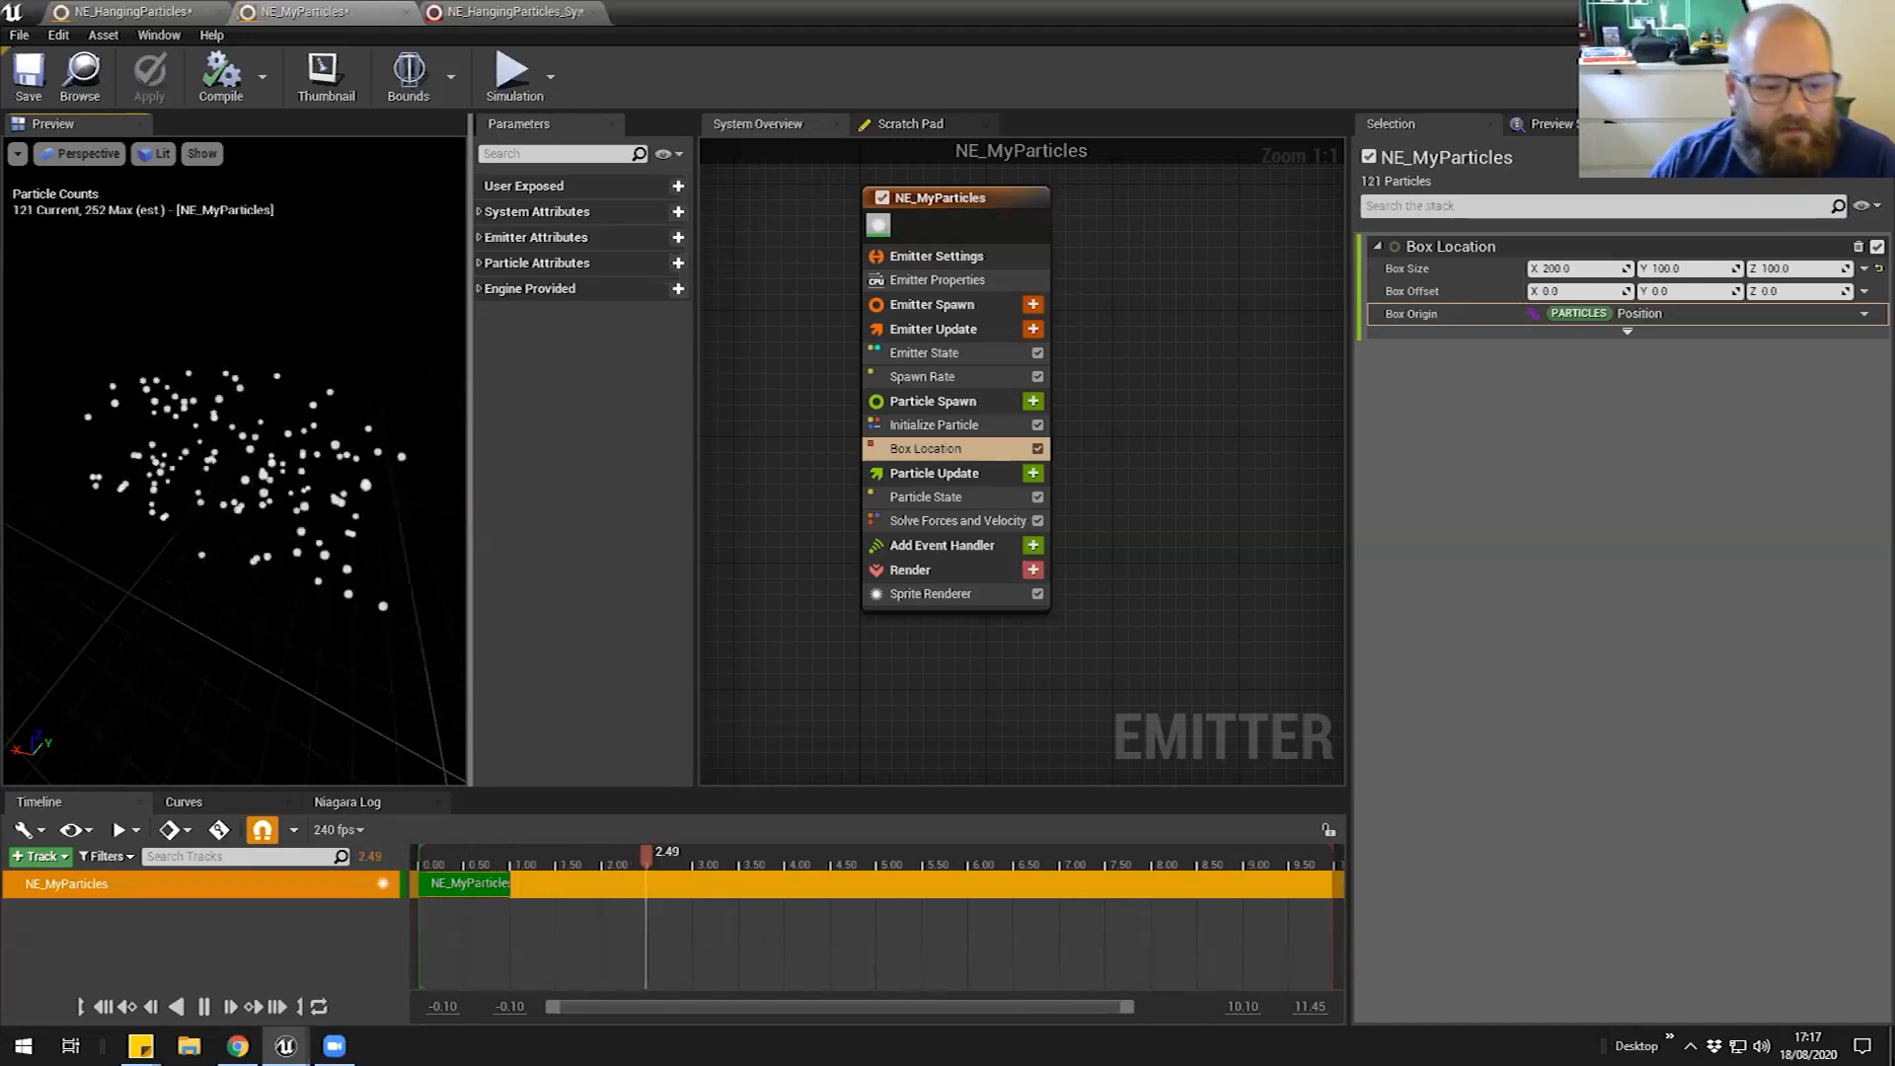
drag(270, 247, 266, 242)
mouse_move(266, 243)
right_down()
mouse_move(271, 286)
mouse_move(271, 246)
right_up()
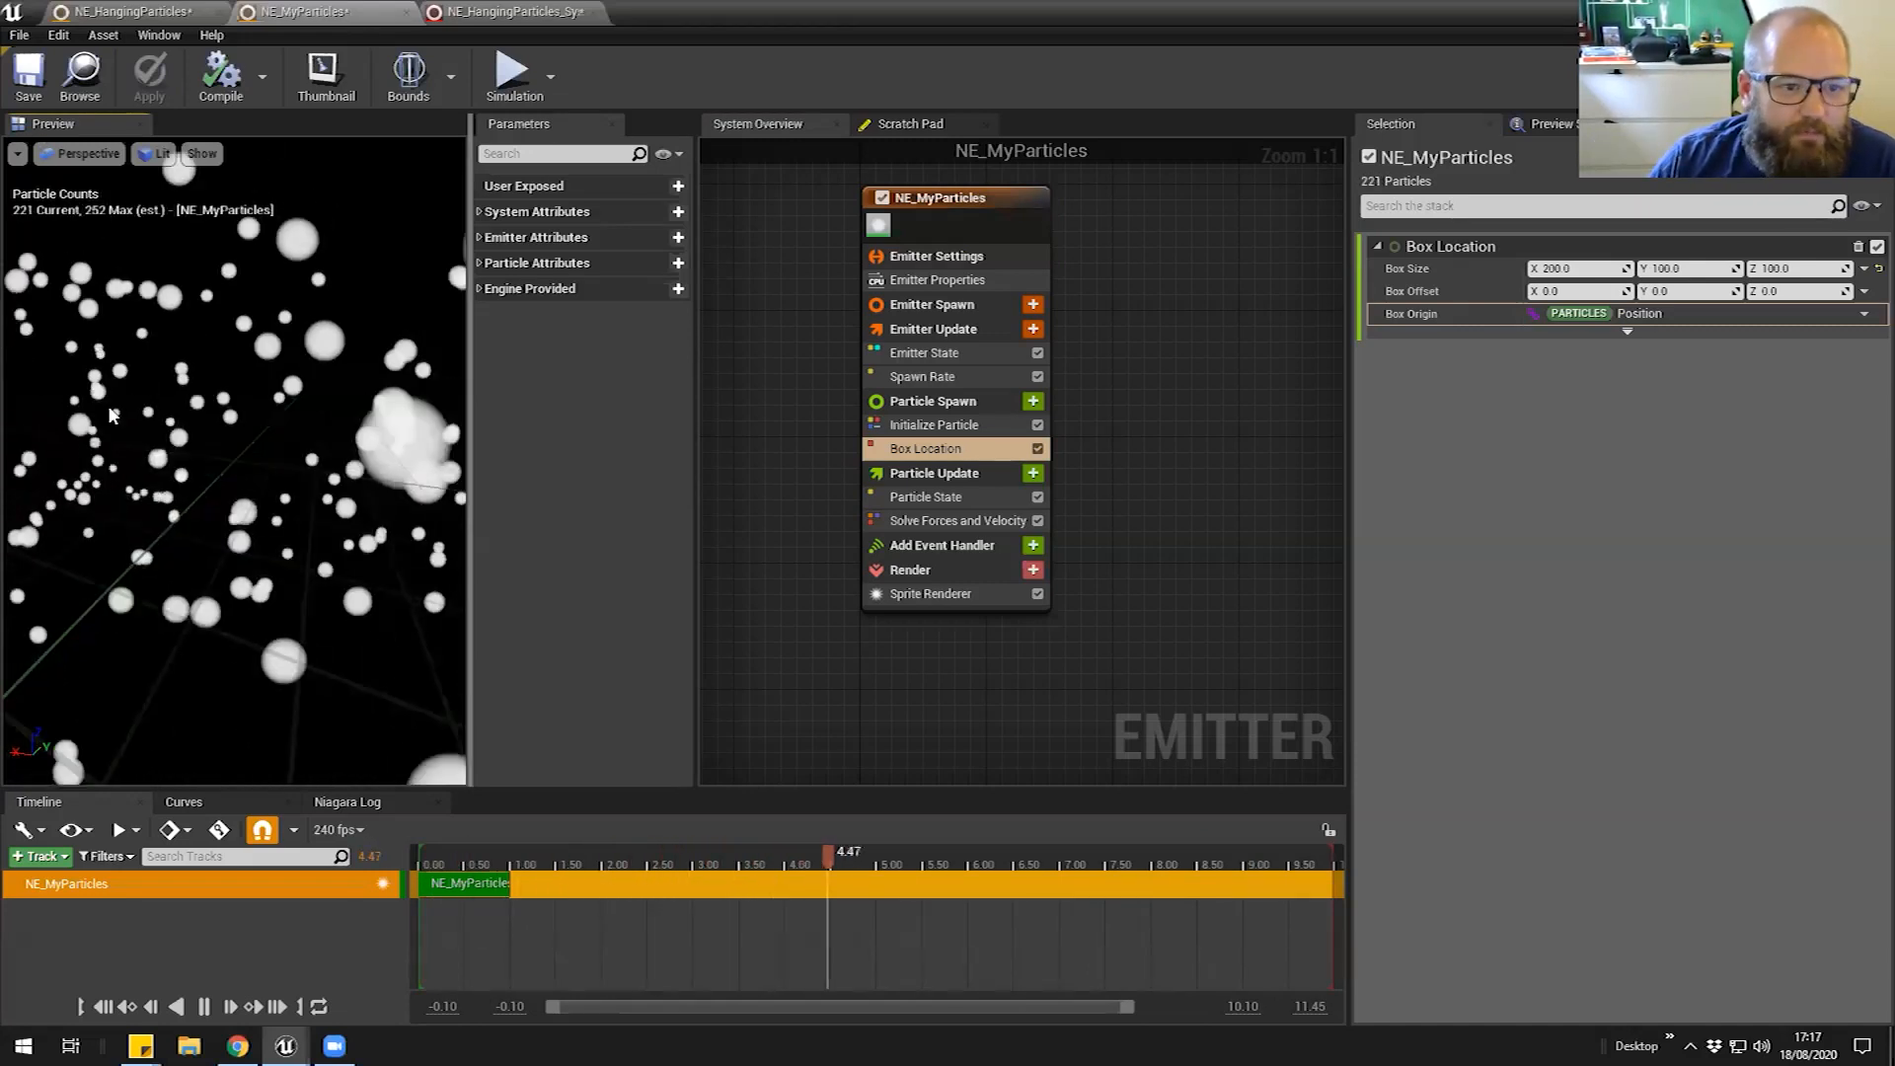
scroll(247, 398, down, 5)
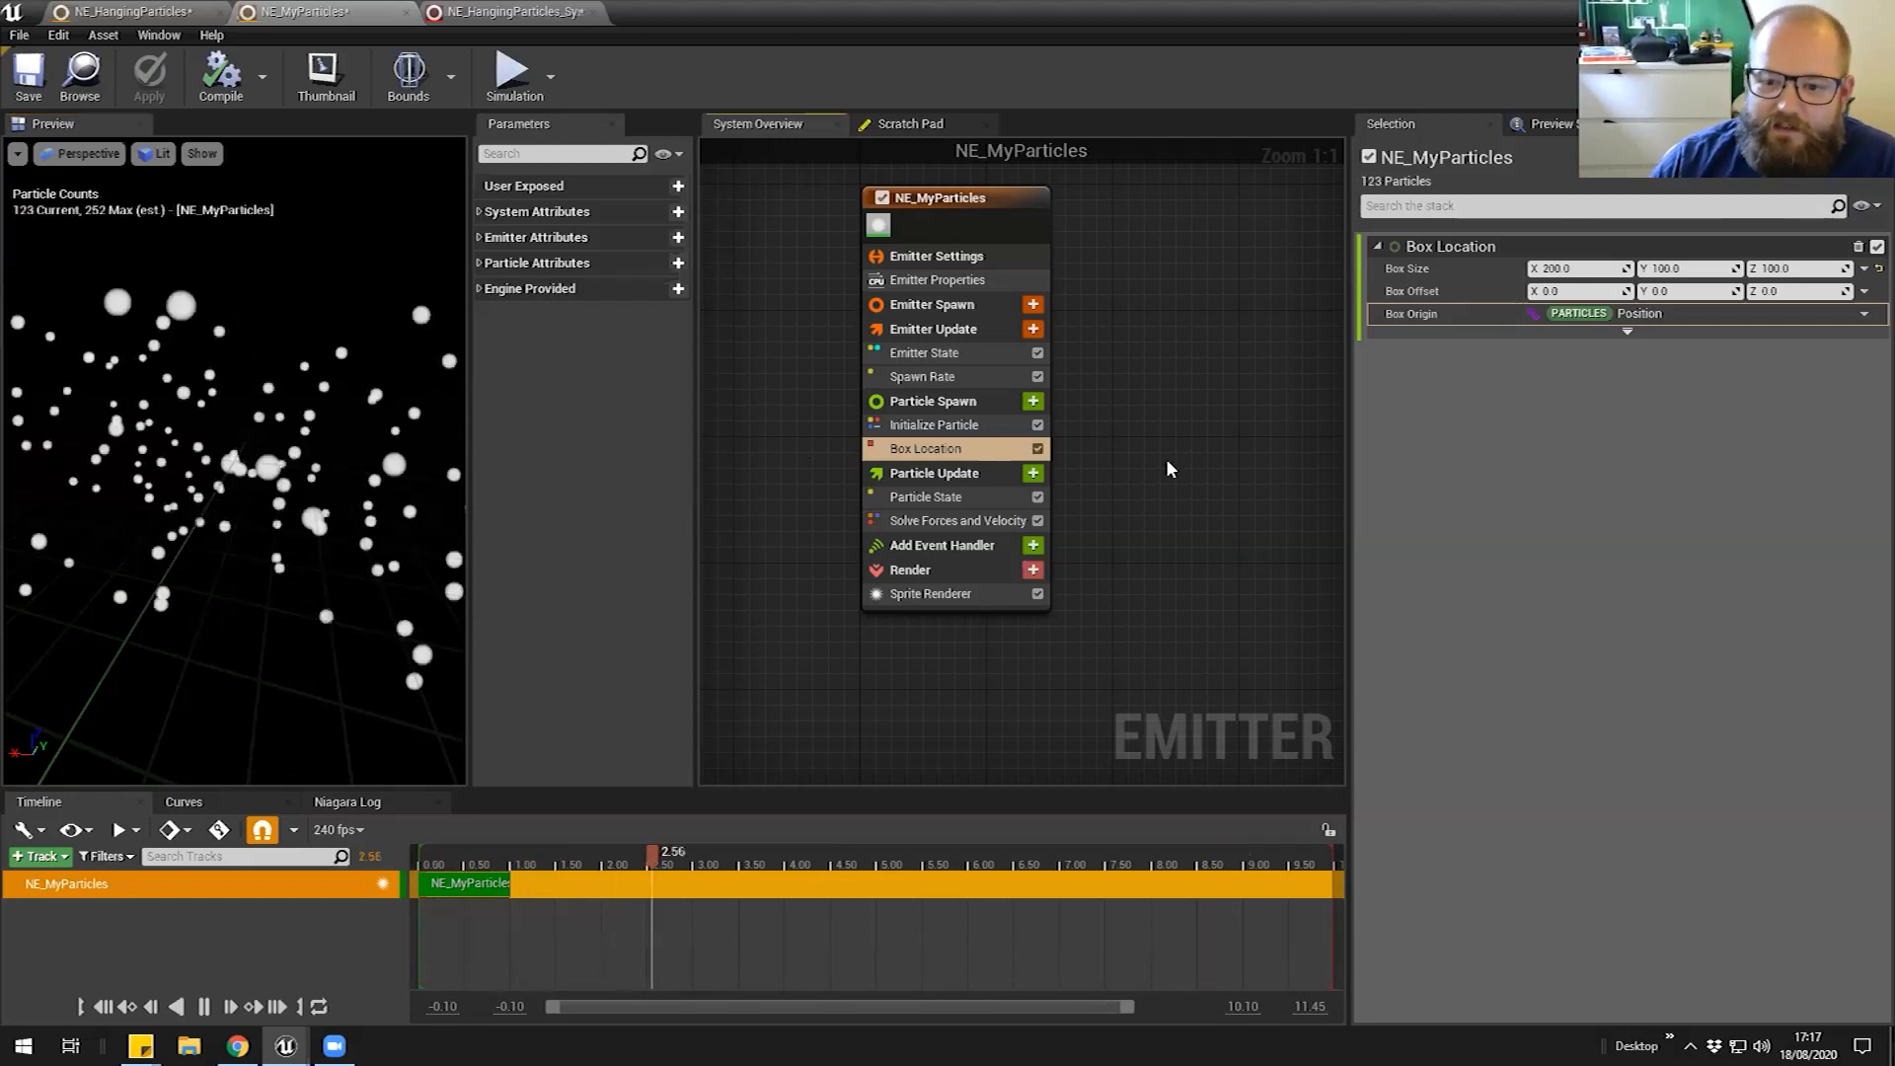
Add a Color module to the Particle Update stage of the NE_MyParticles emitter
click(943, 474)
right_drag(410, 460, 29, 396)
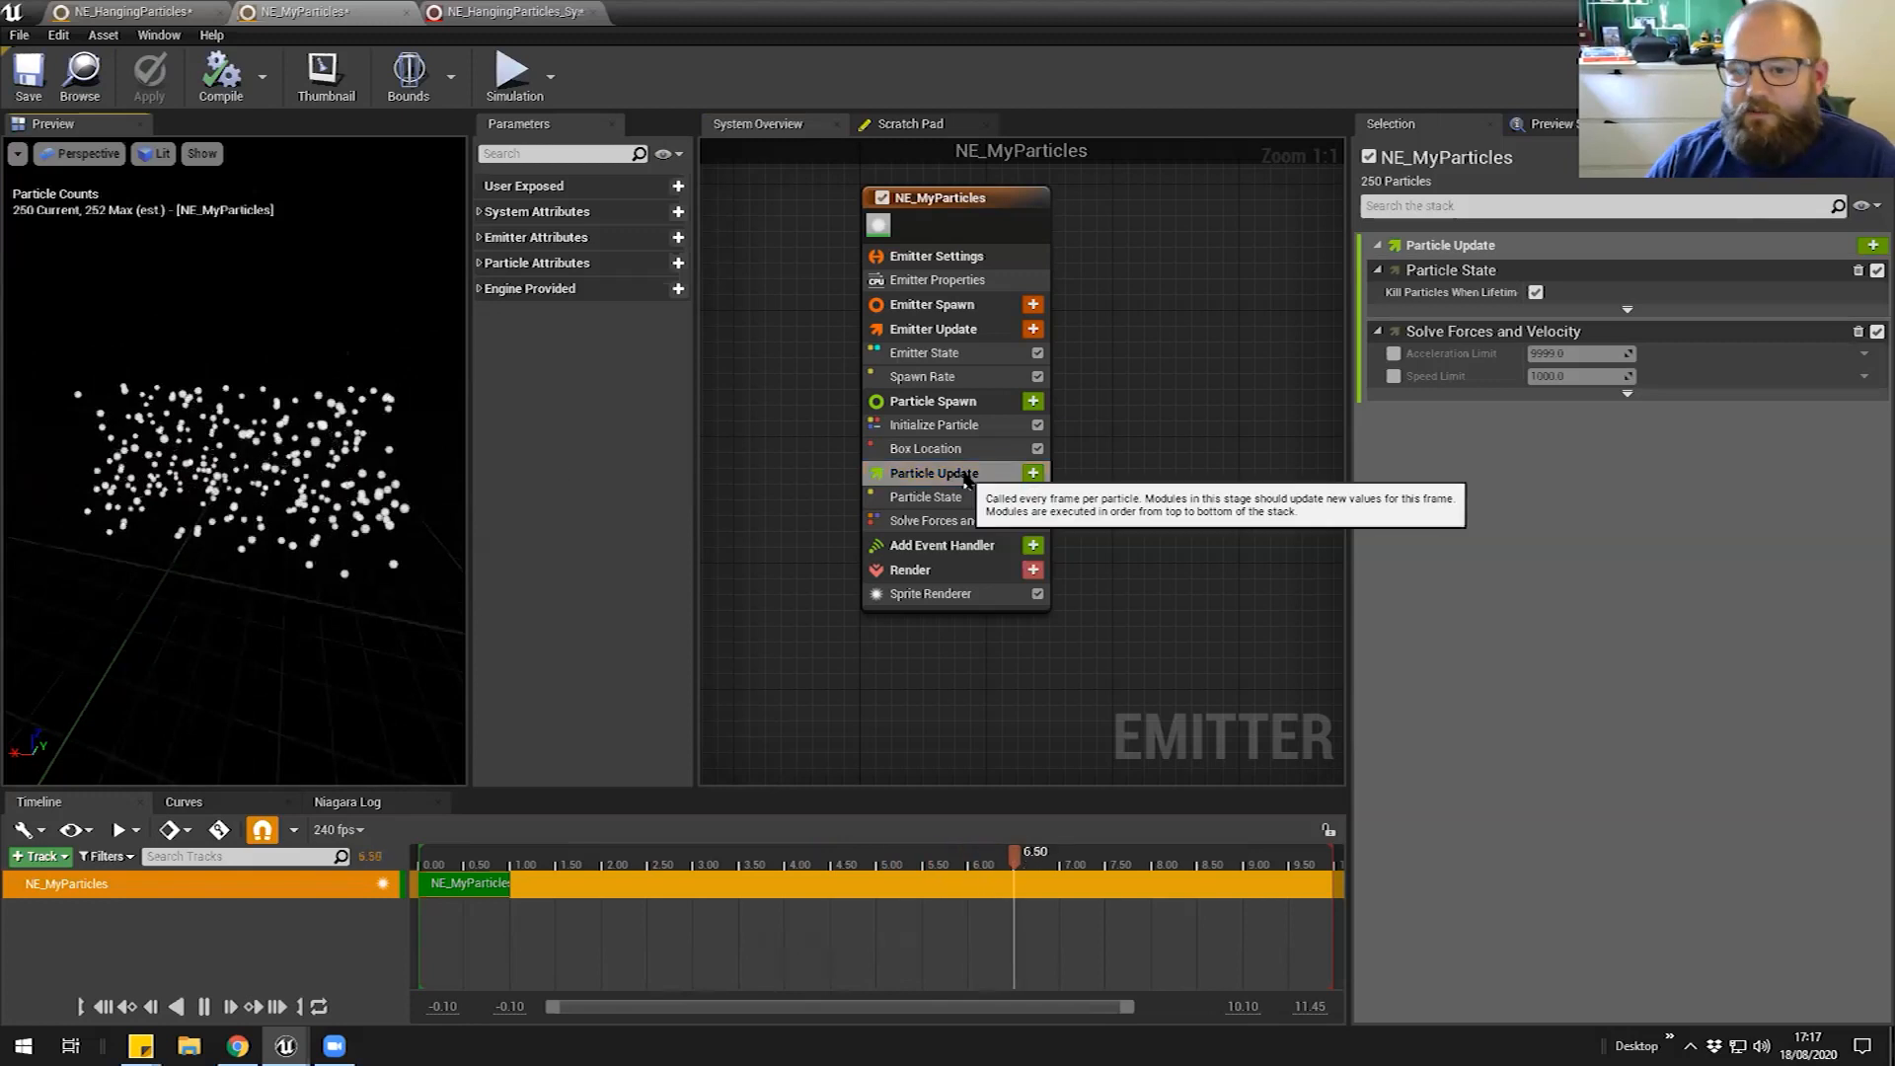
click(1033, 472)
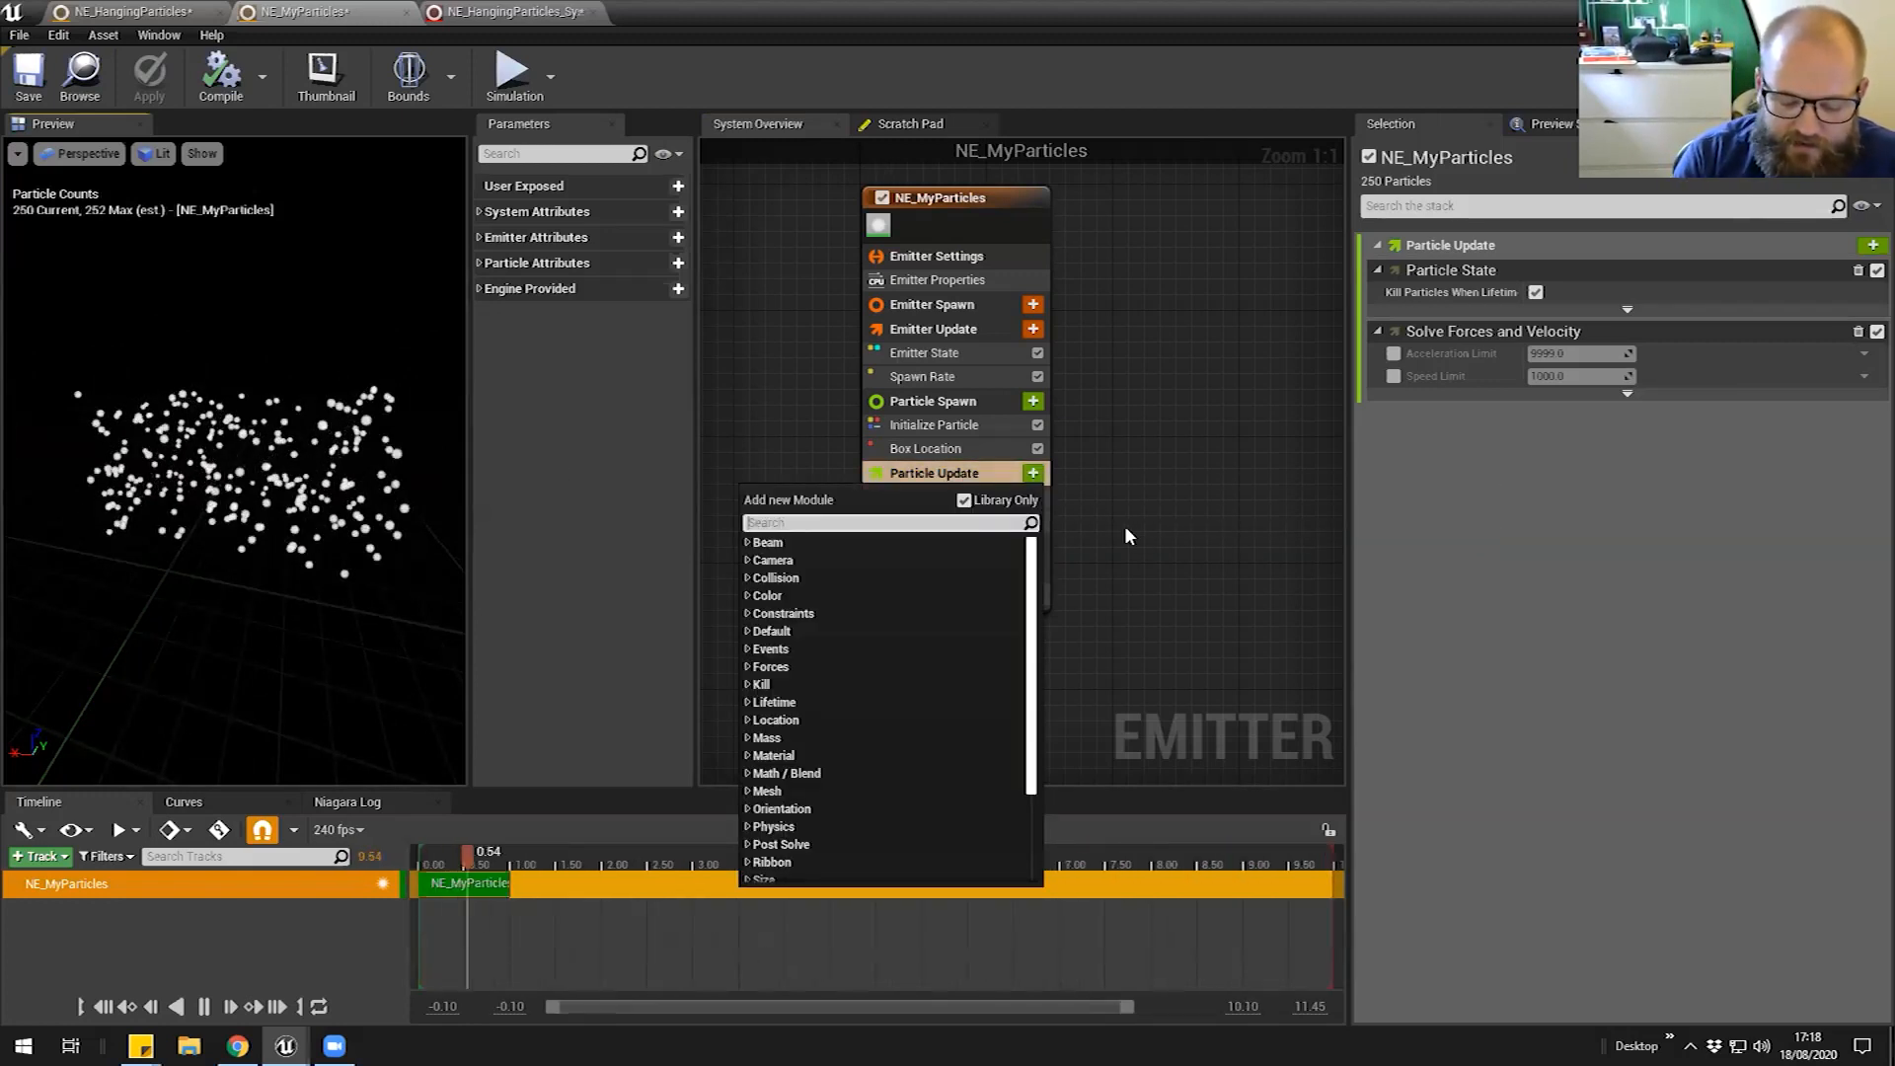
text(colo)
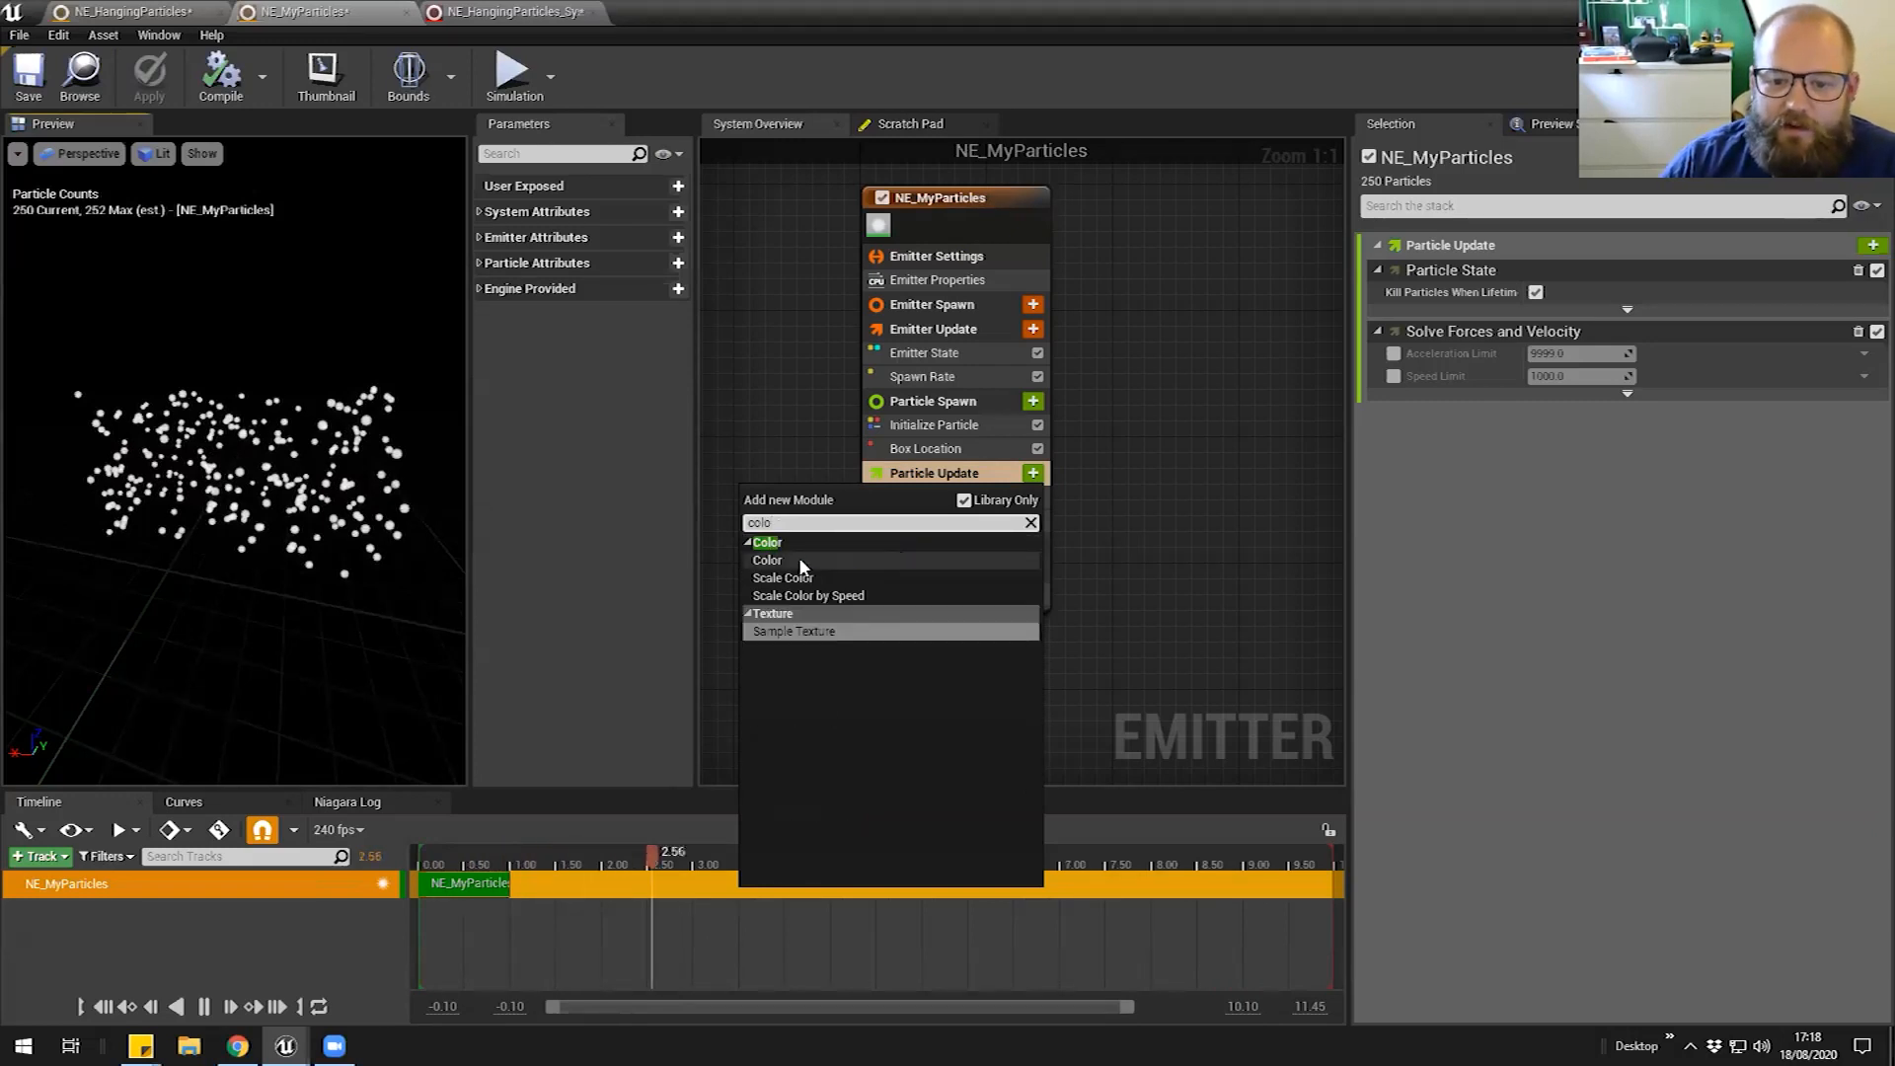
click(872, 561)
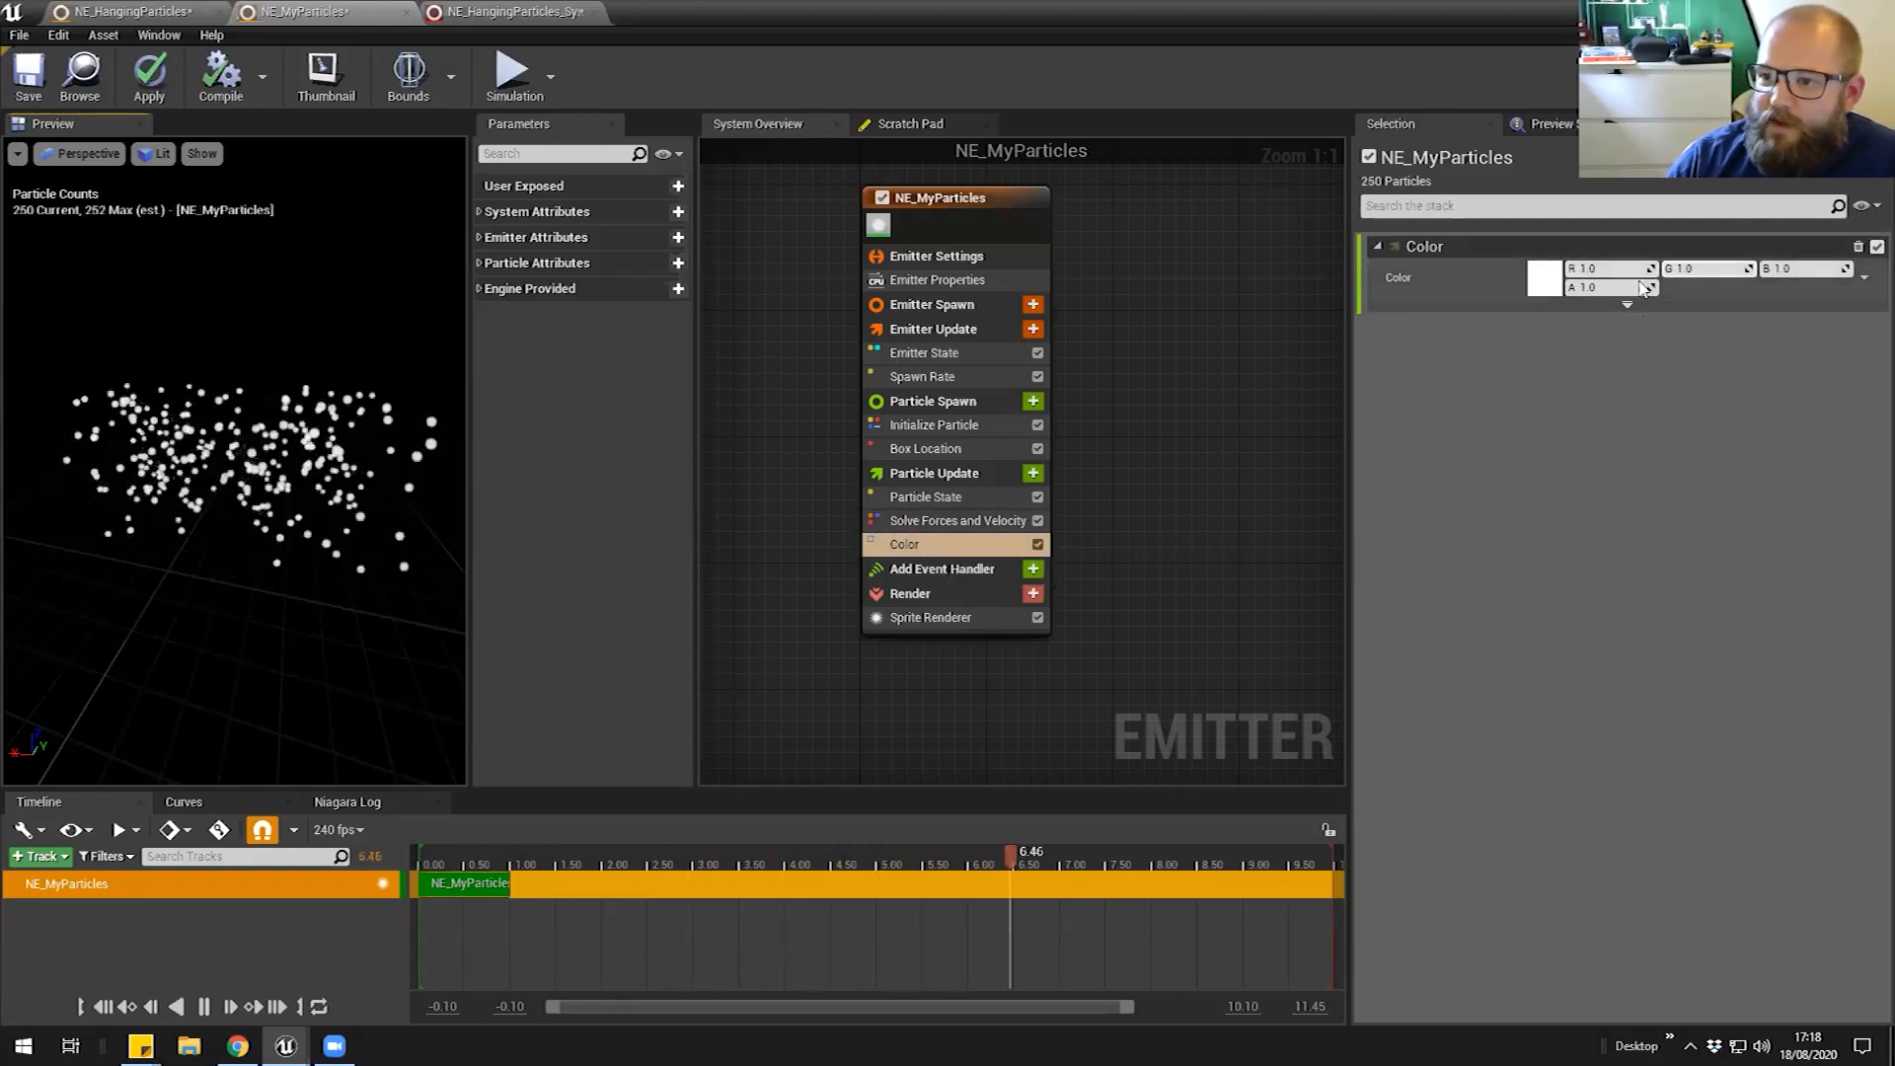
Set the Color module's green and blue values to 0 and compare it with the color in Initialize Particle
text(0)
key(Tab)
text(0)
key(Tab)
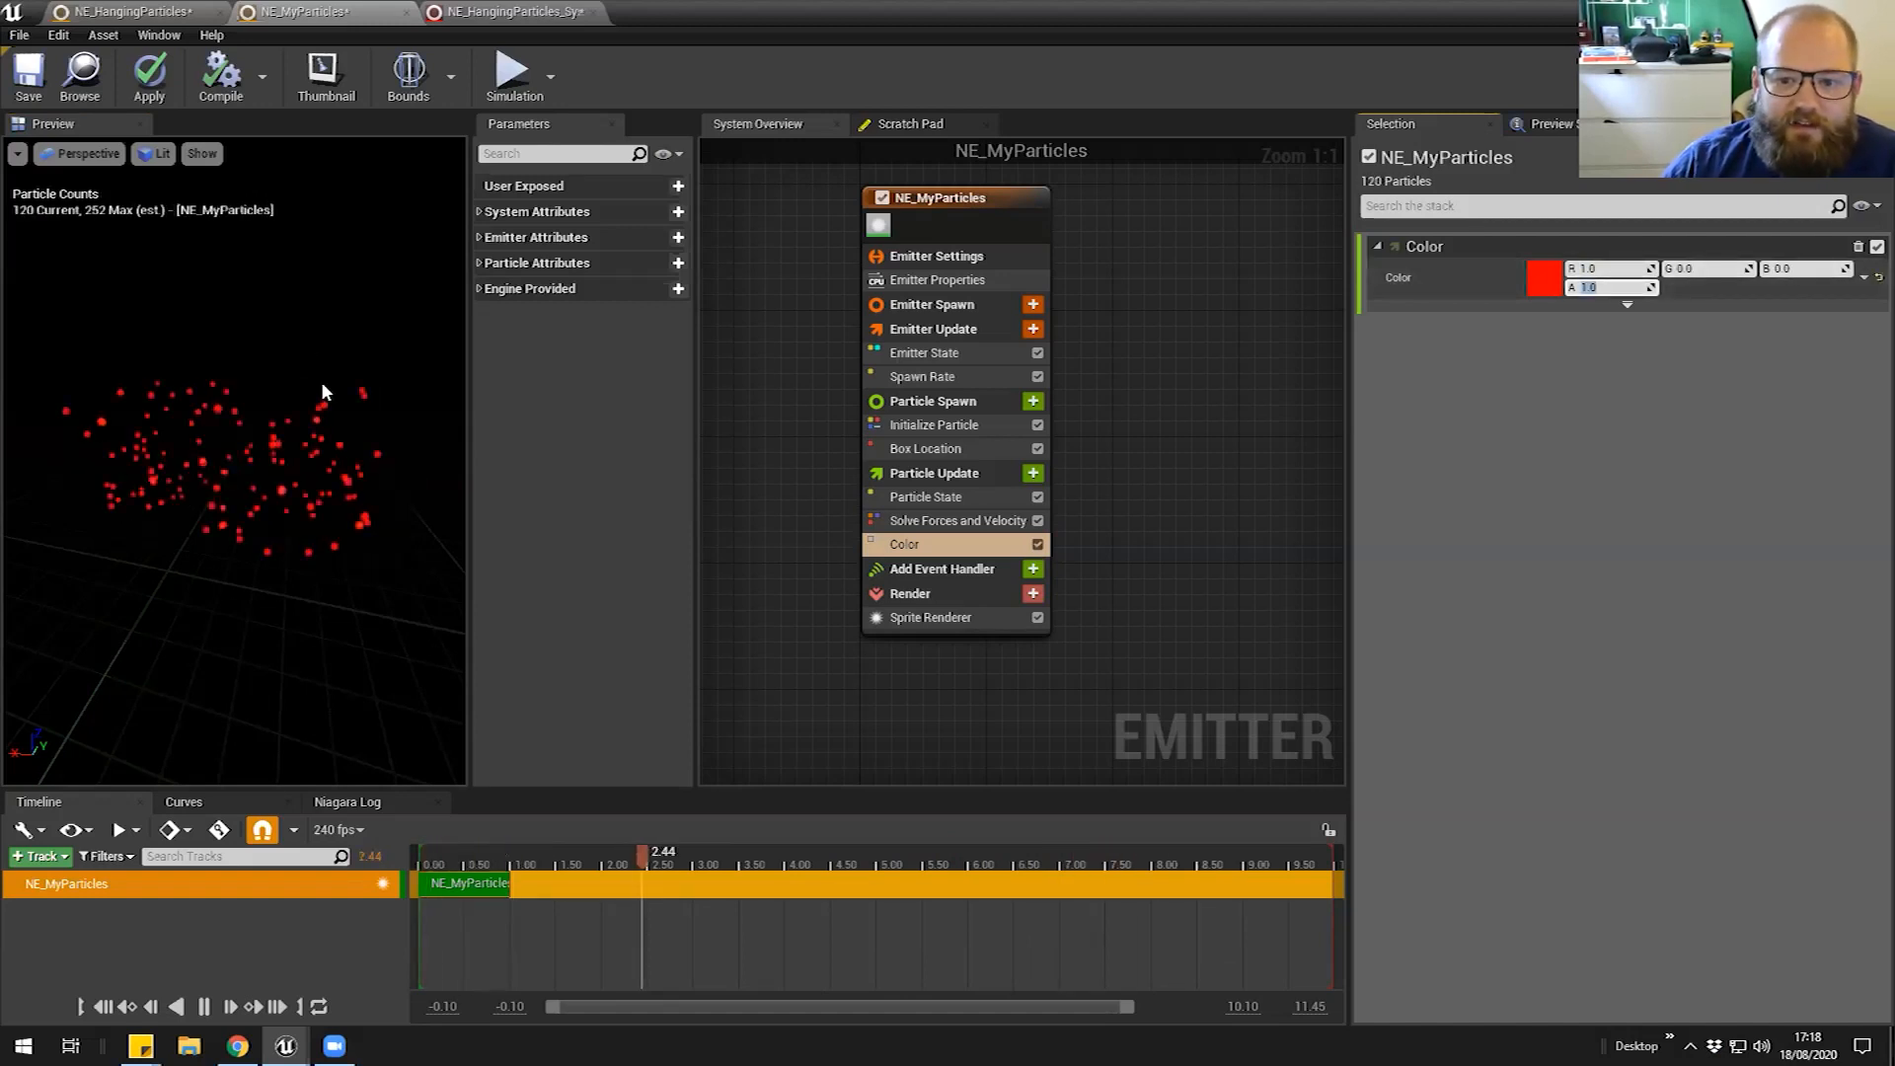
click(932, 425)
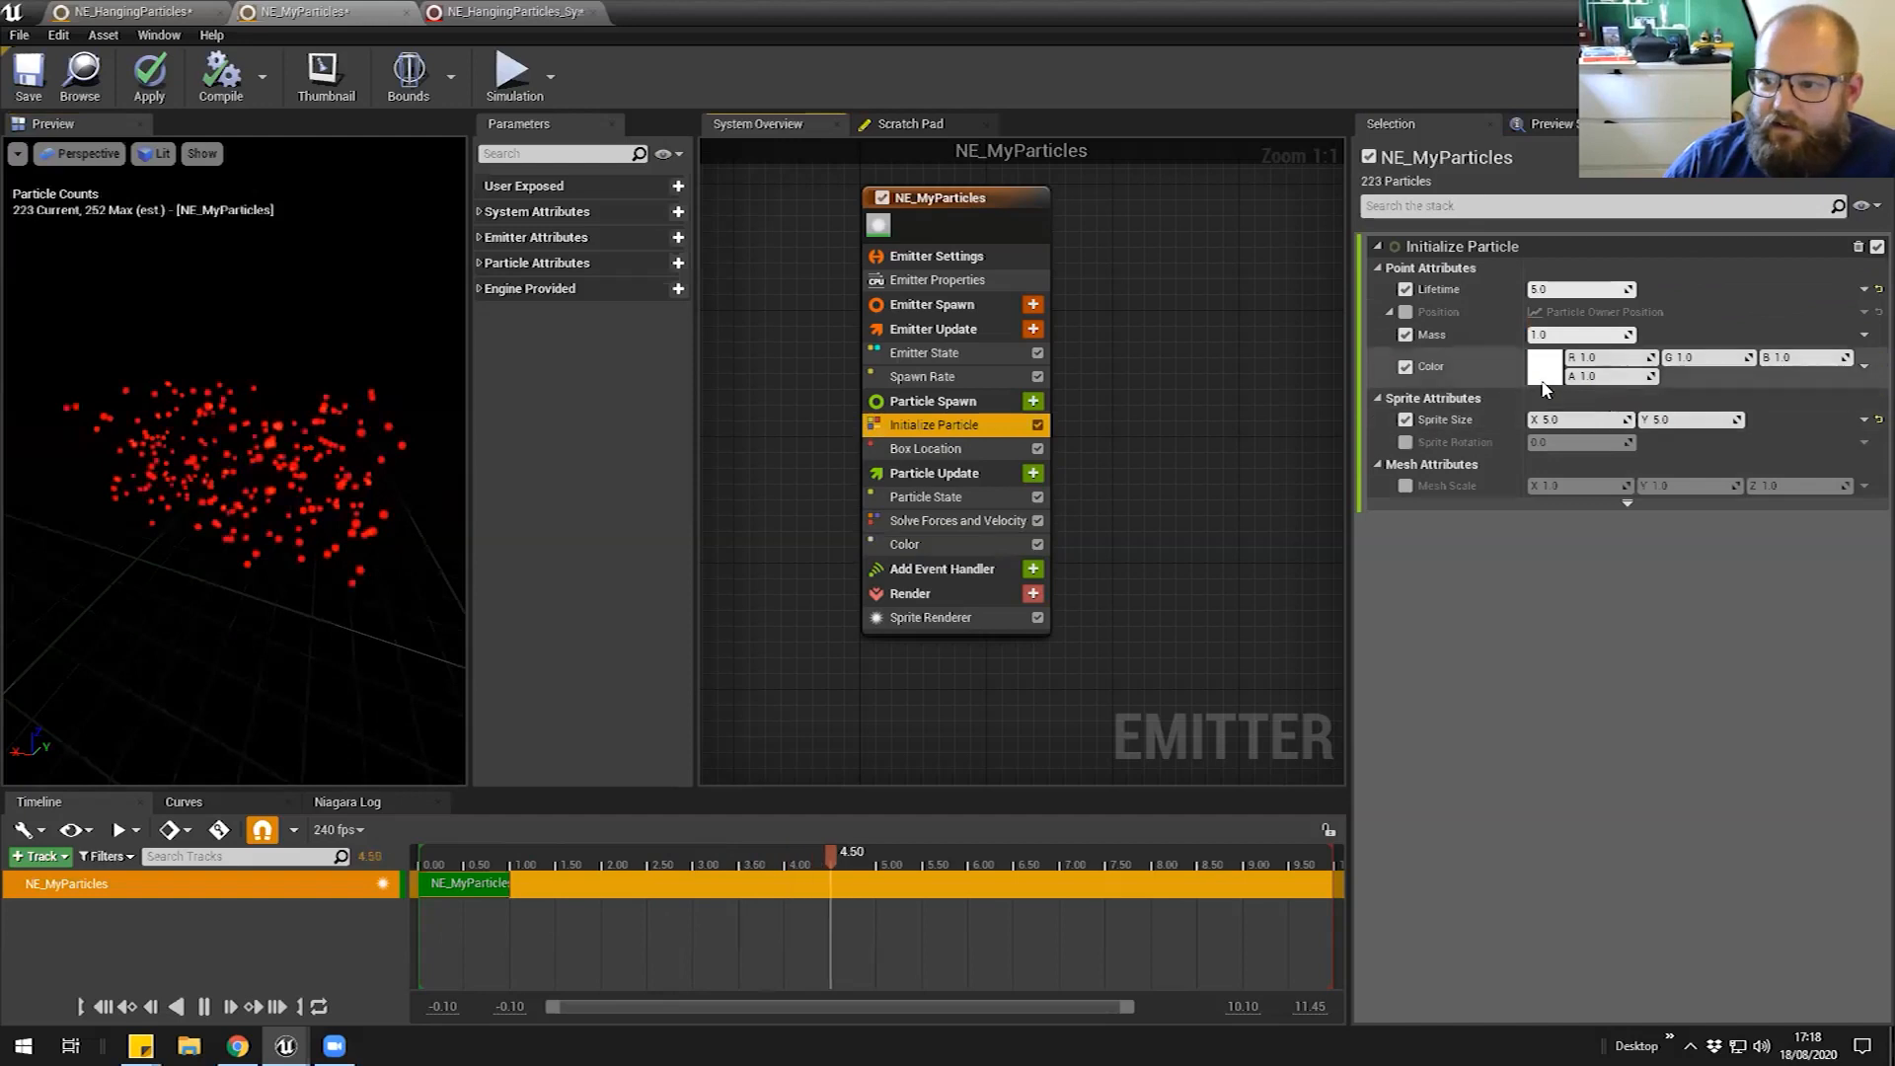
click(918, 544)
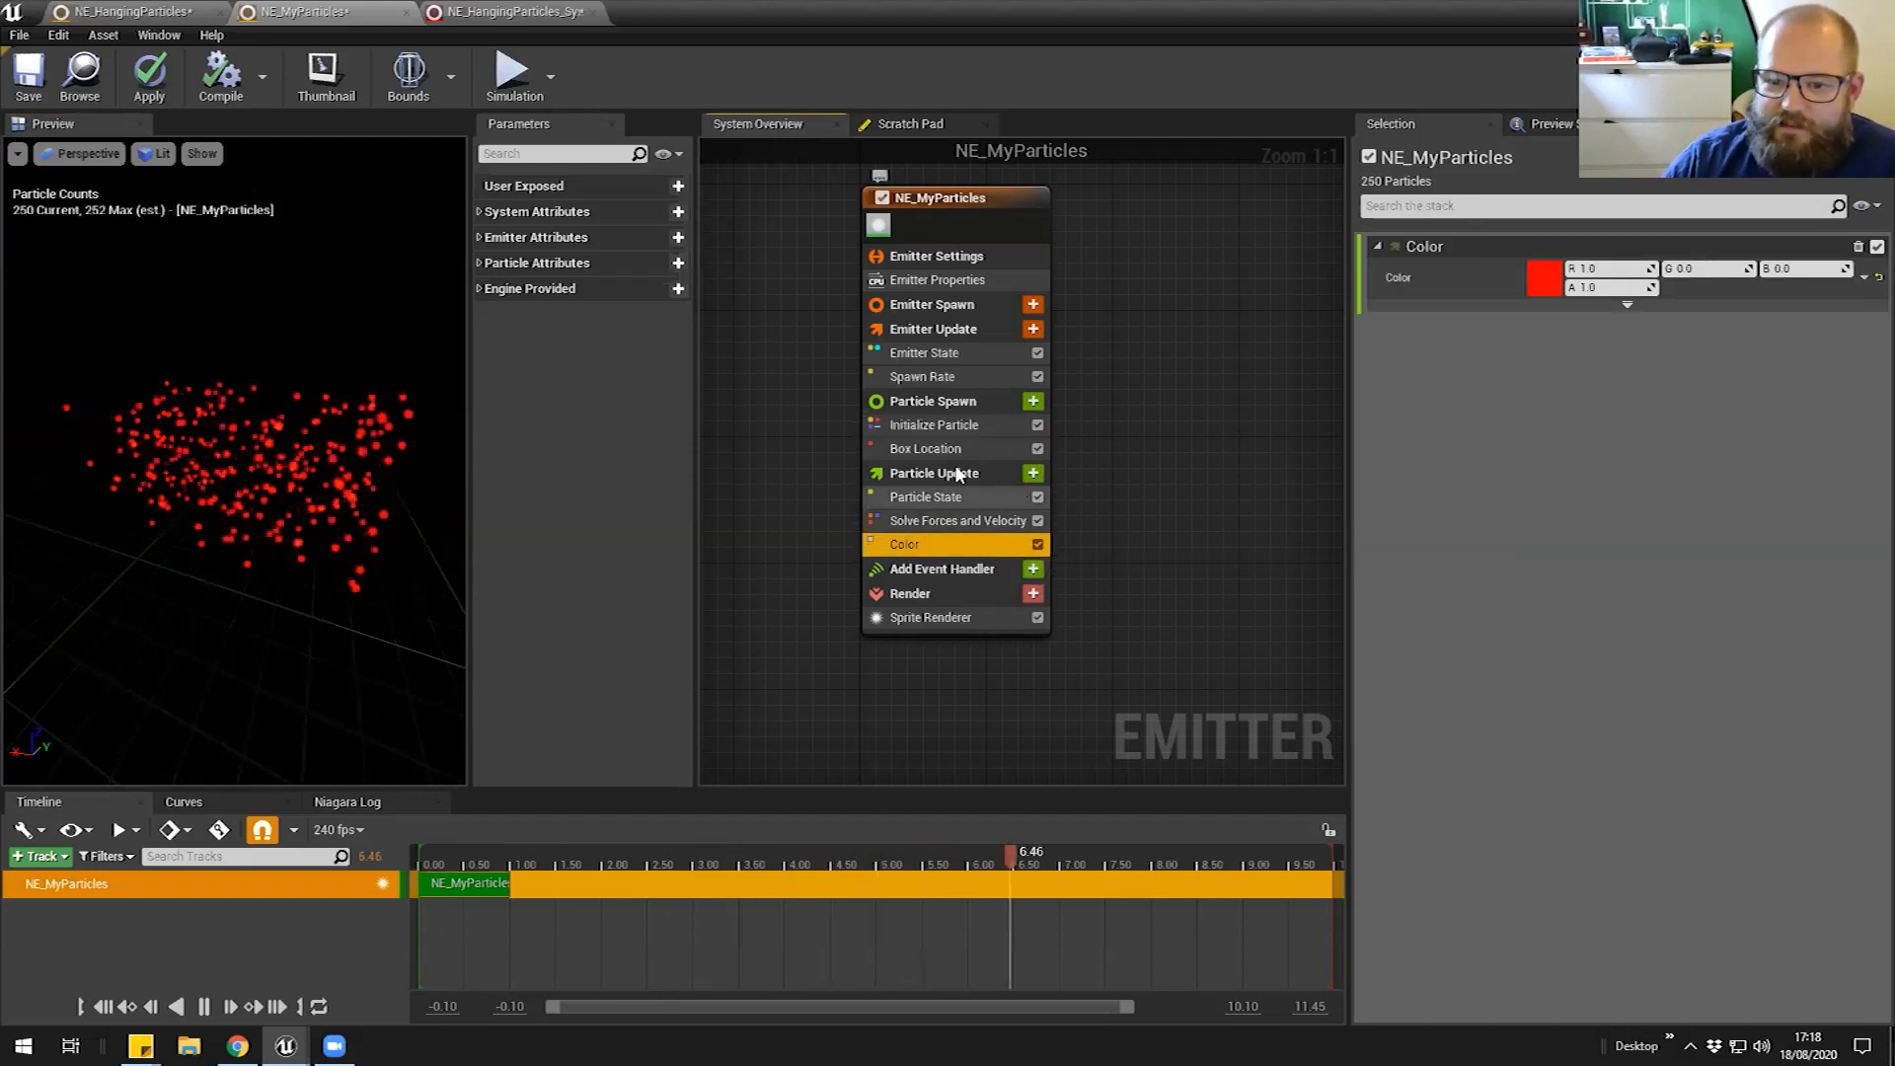
drag(261, 545, 250, 552)
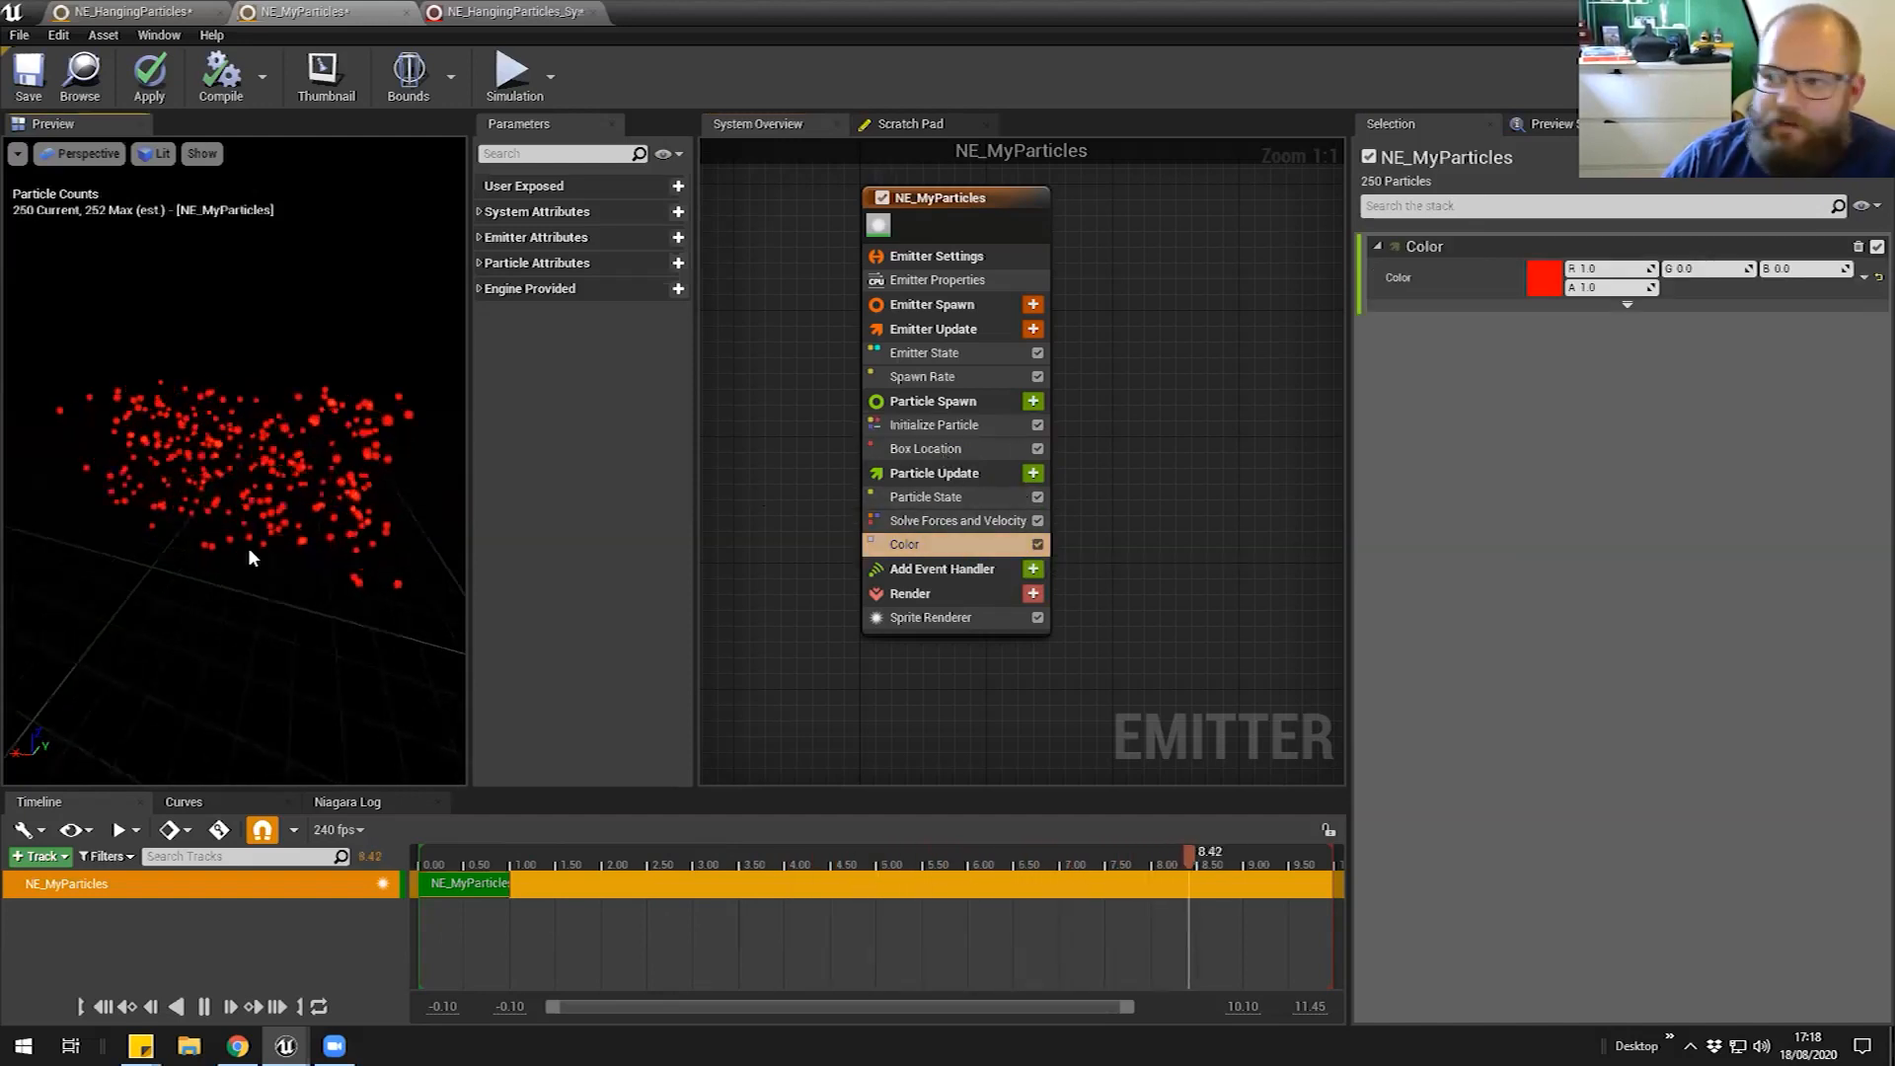
Set the Color module's green and blue values back to 1
click(1720, 269)
text(1)
key(Tab)
text(1)
key(Tab)
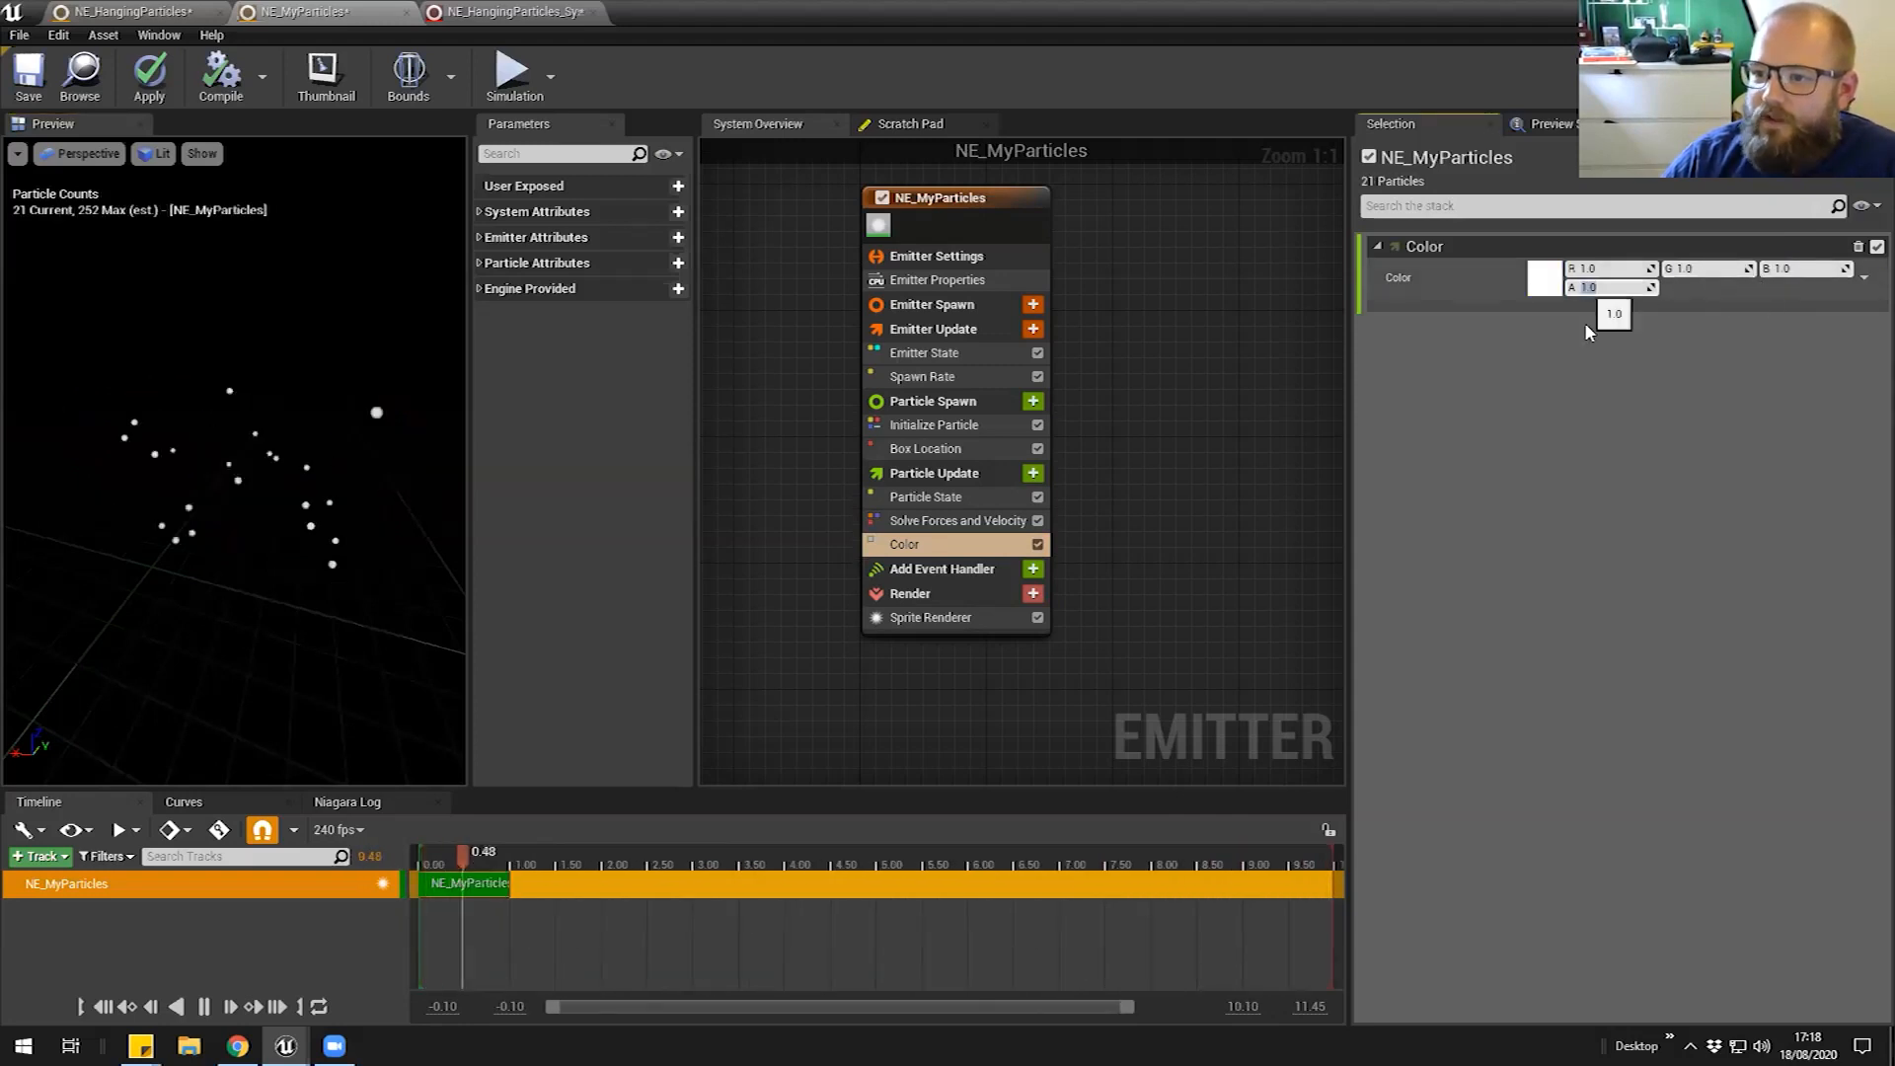
Drive the Color module's Color with the Color from Curve dynamic input and check the particles up close in the preview
click(1864, 277)
text(curve)
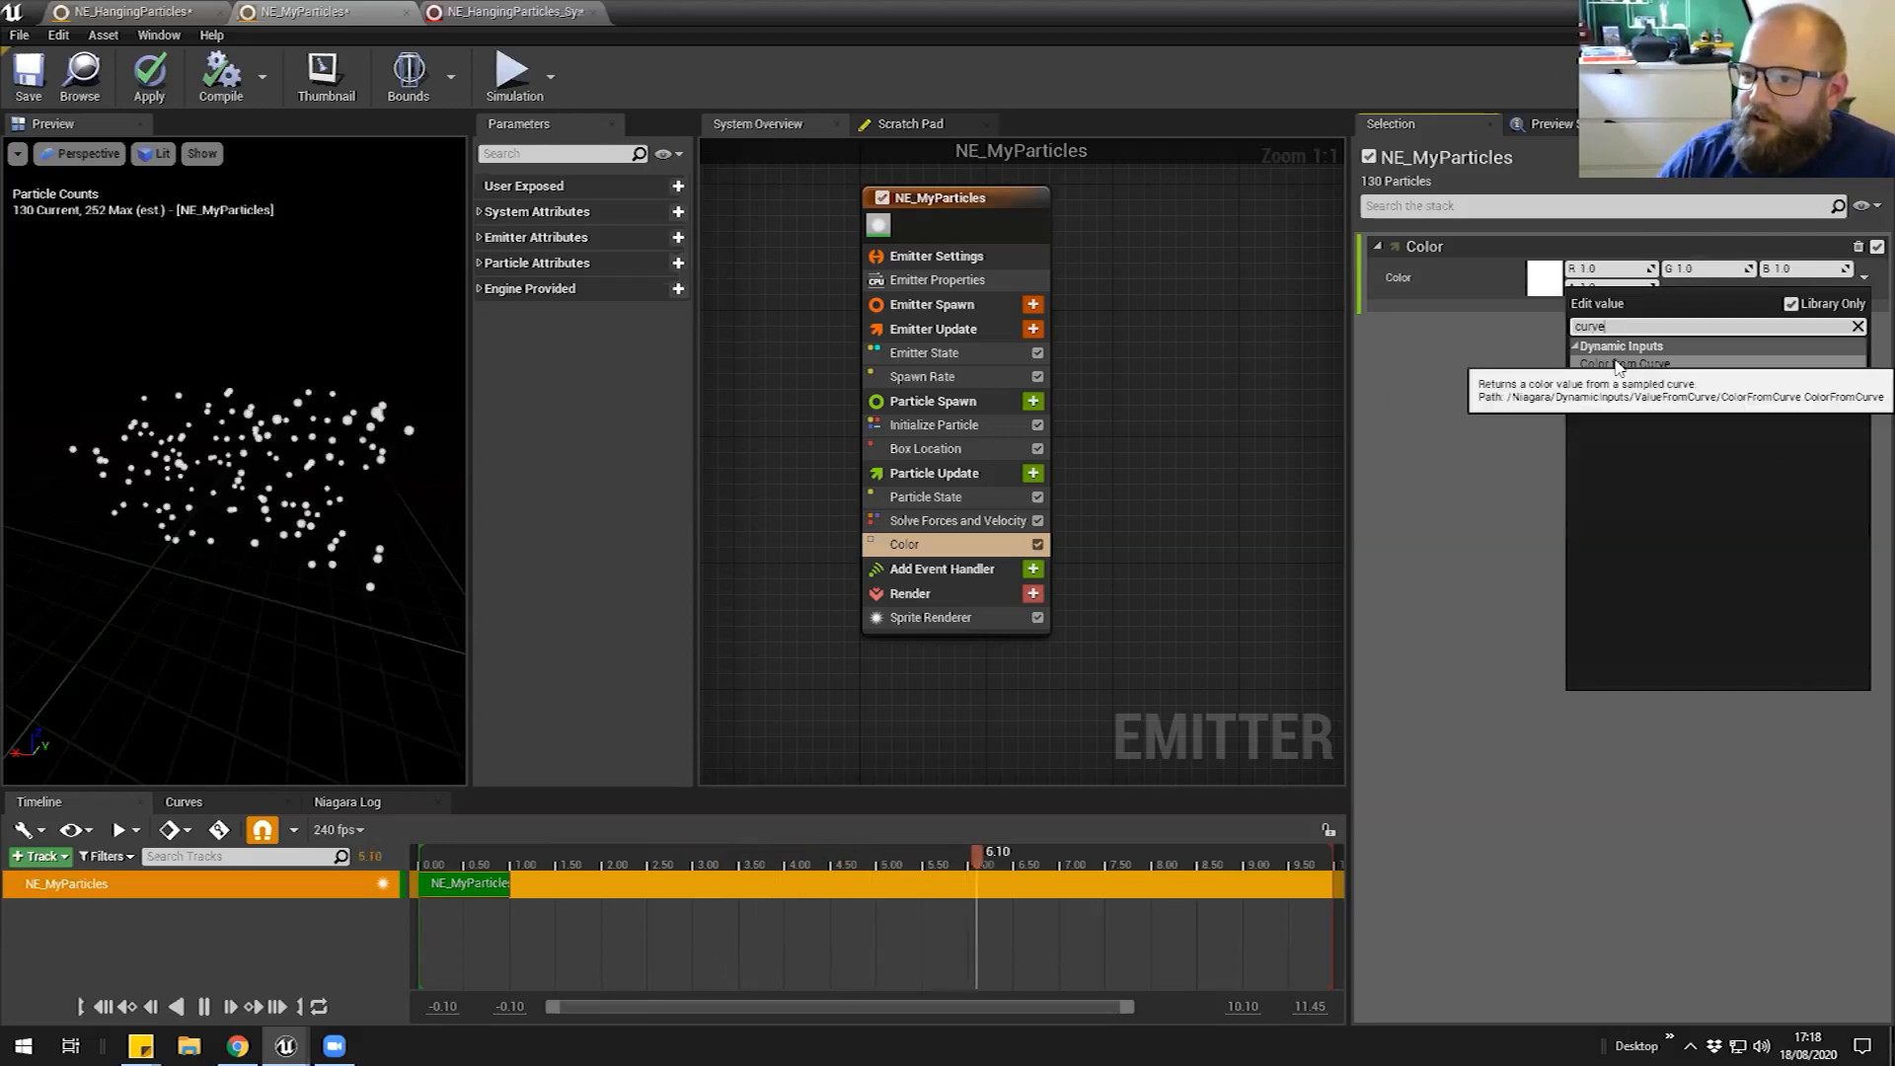
click(1495, 378)
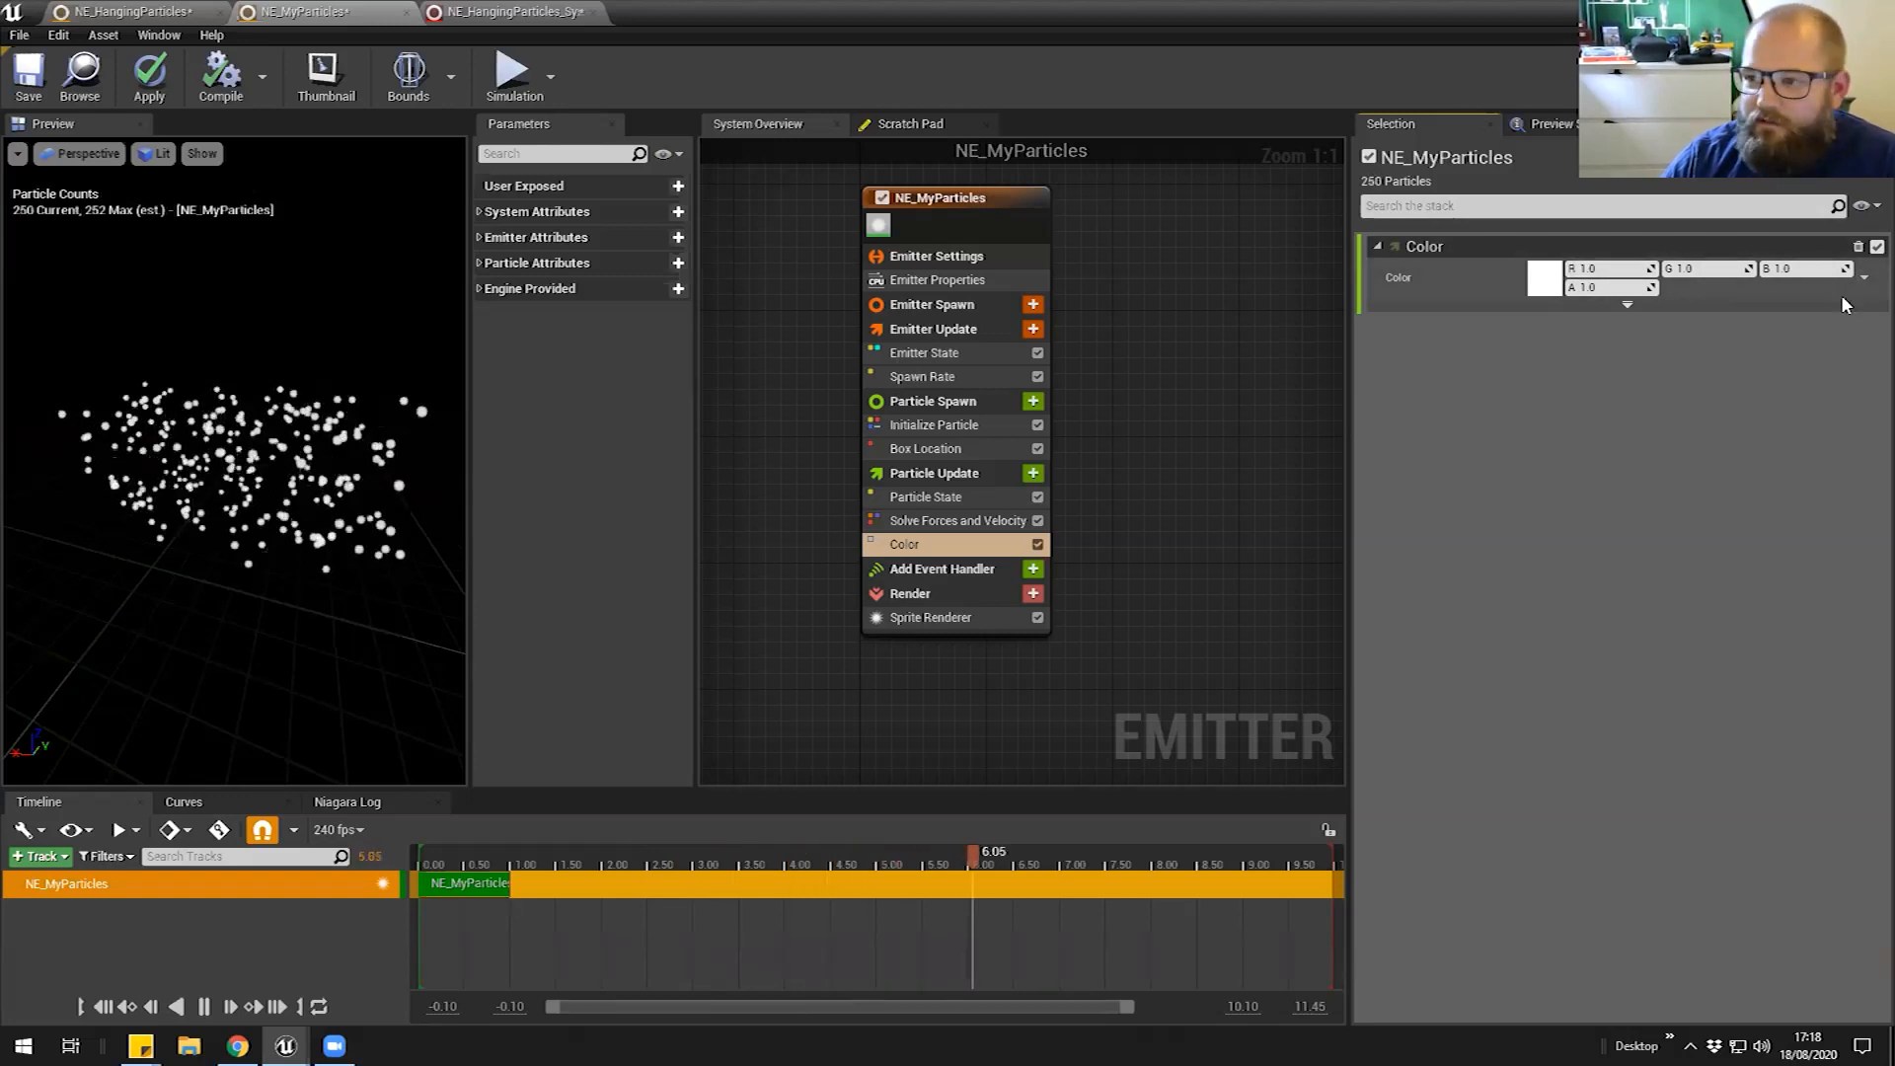
click(1864, 278)
text(cu)
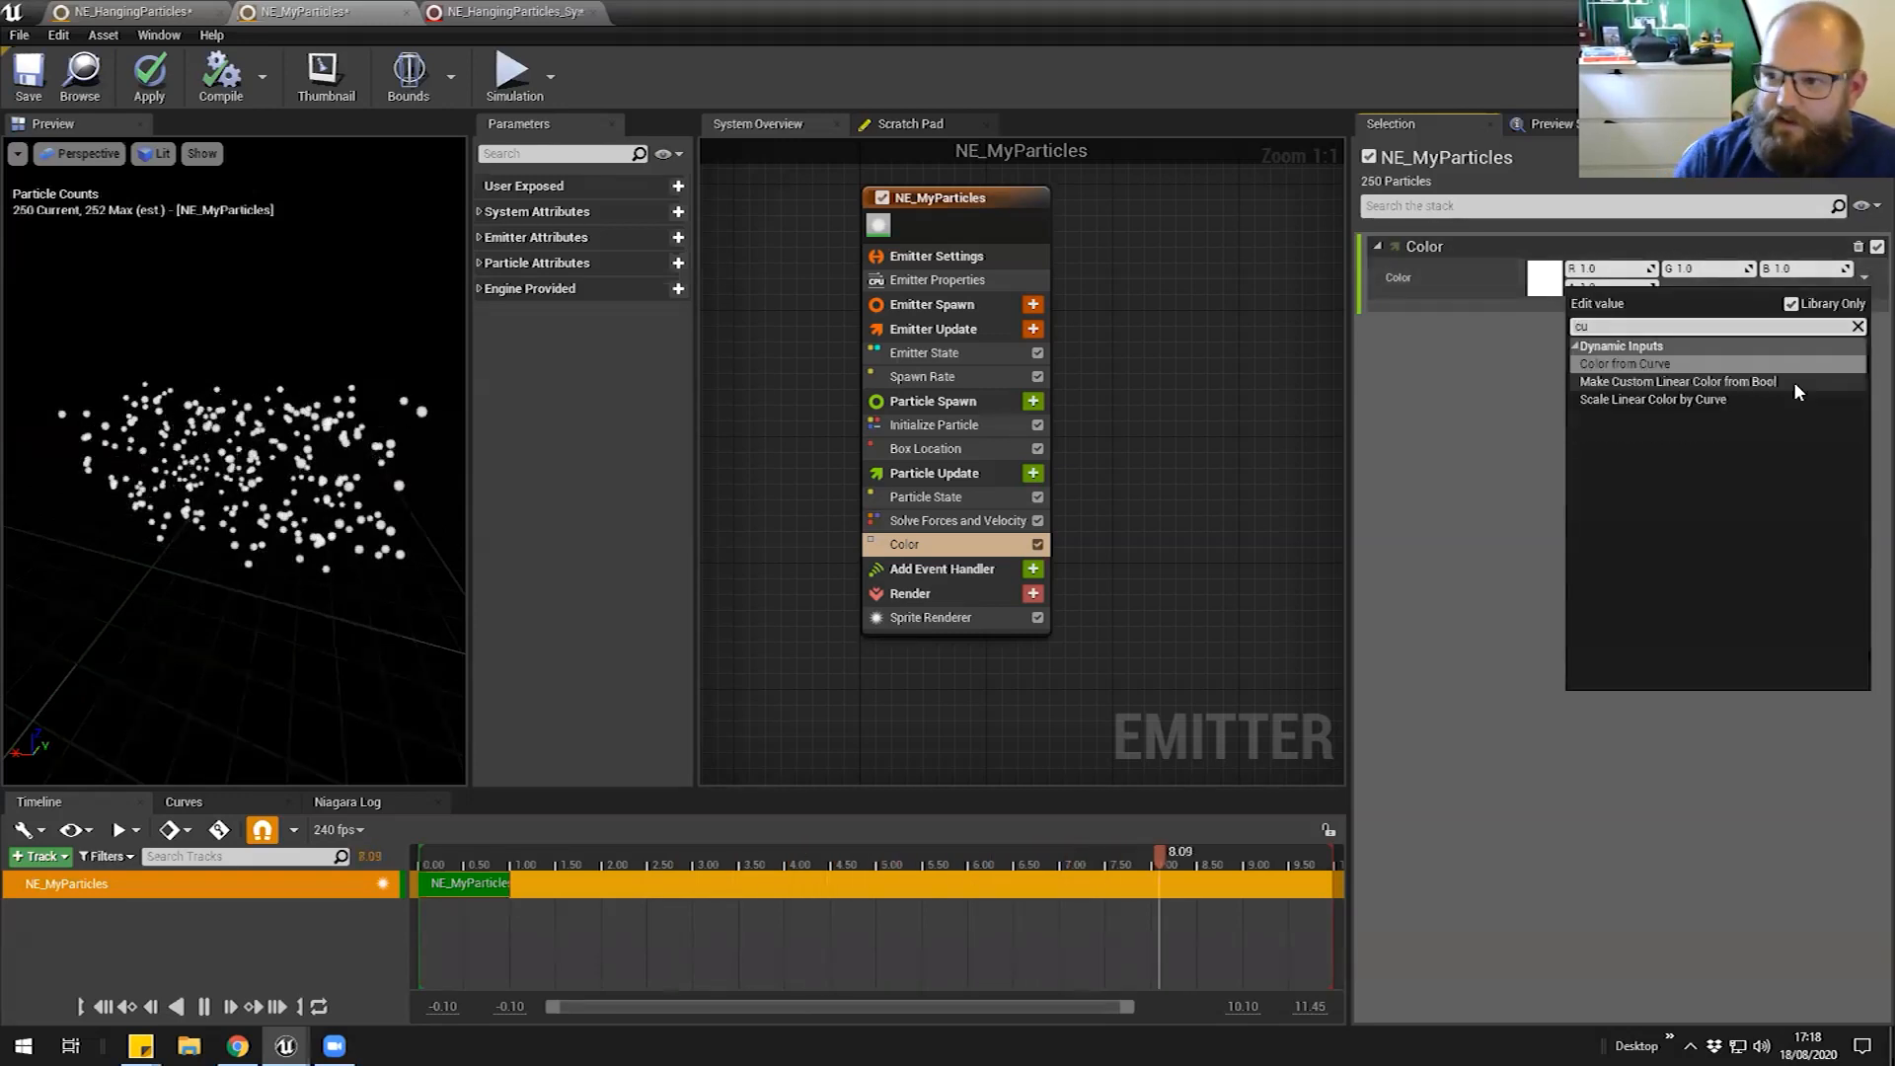
click(1646, 367)
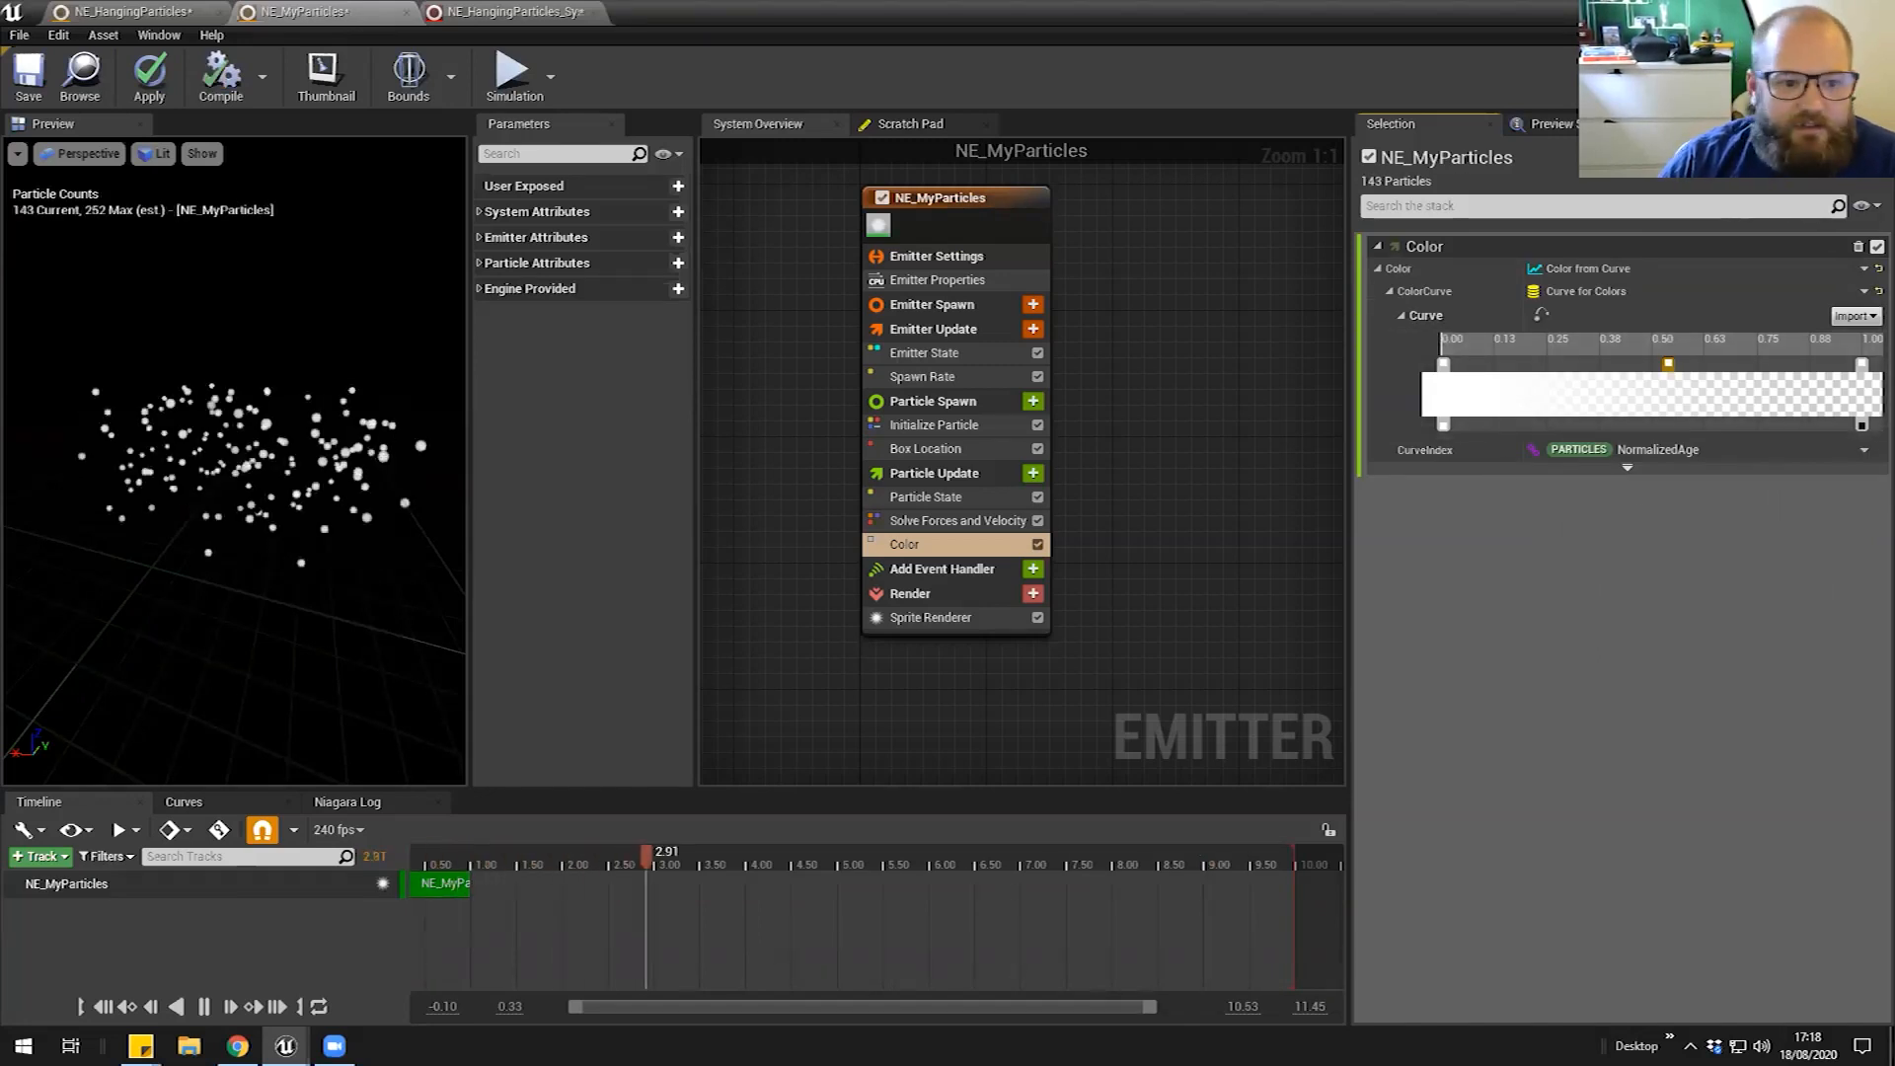
drag(302, 481, 308, 380)
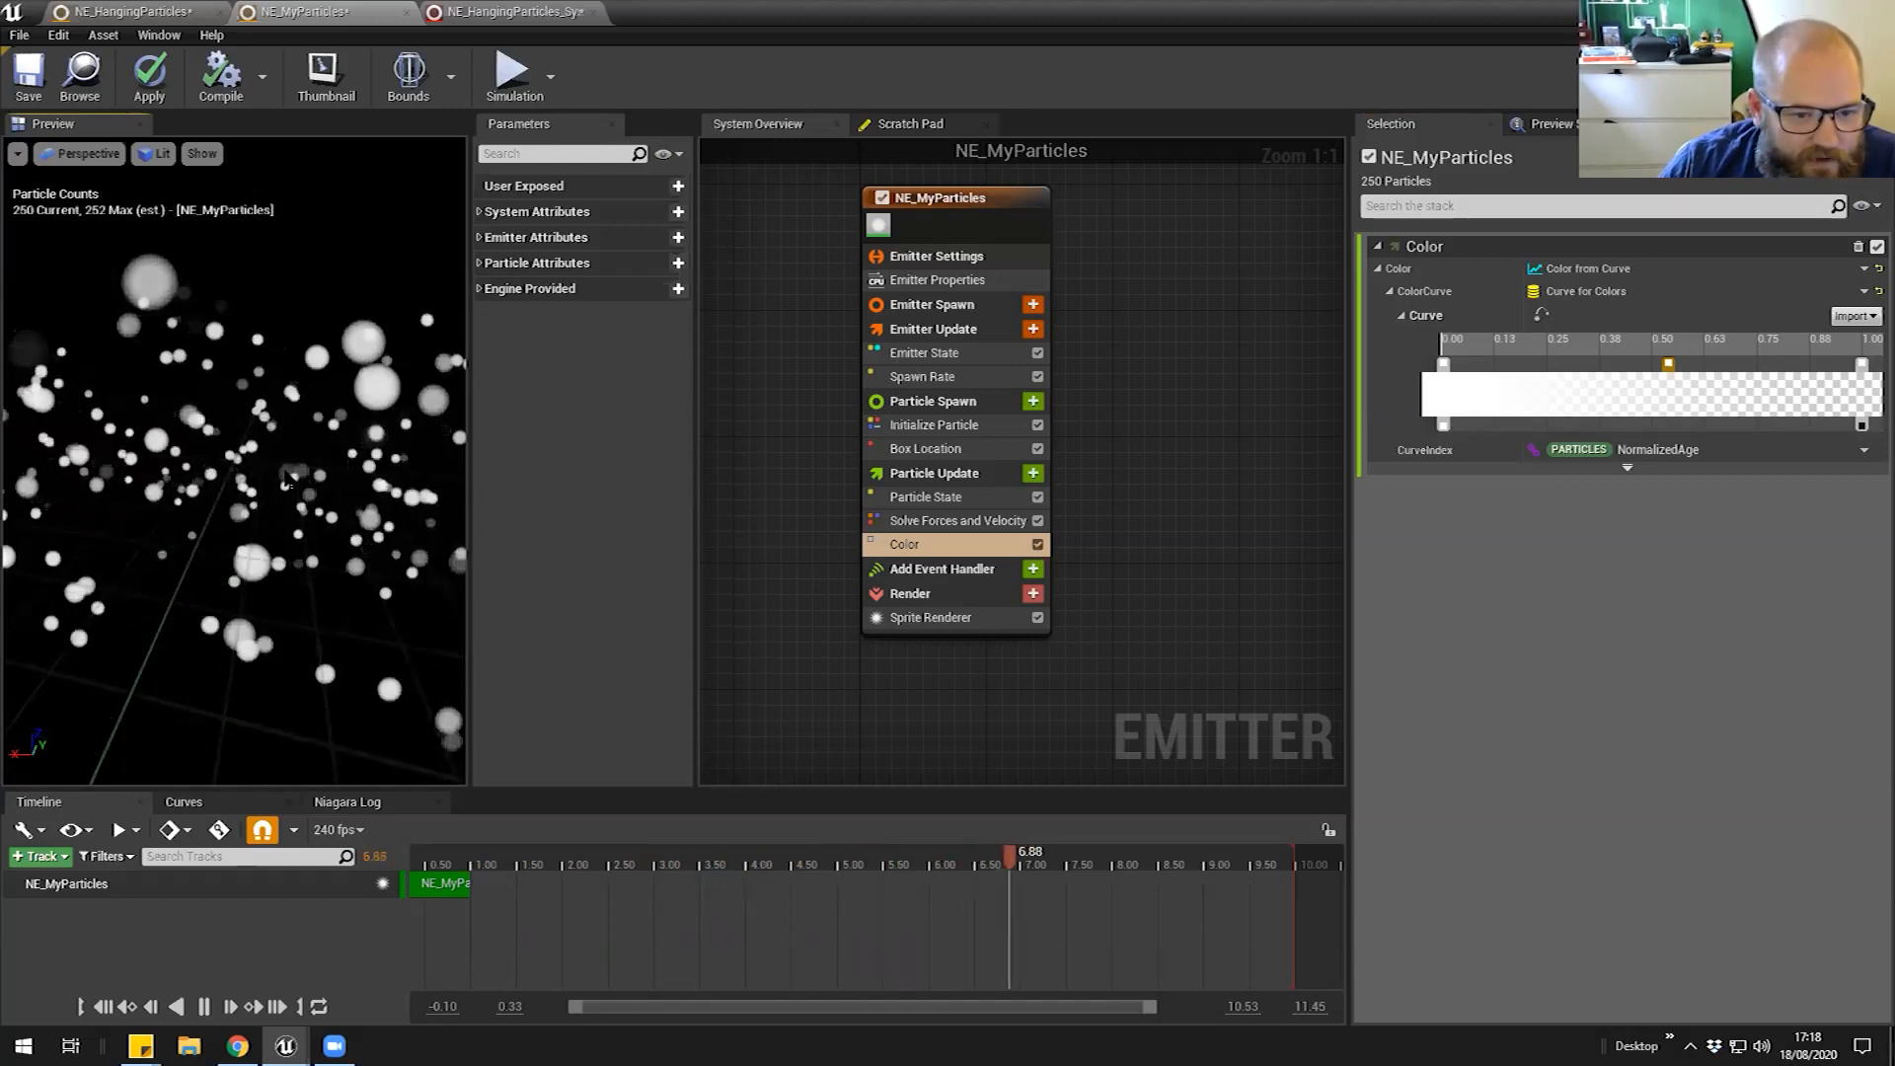
Move the opaque opacity stop from the start of the color gradient to about its middle
click(1441, 425)
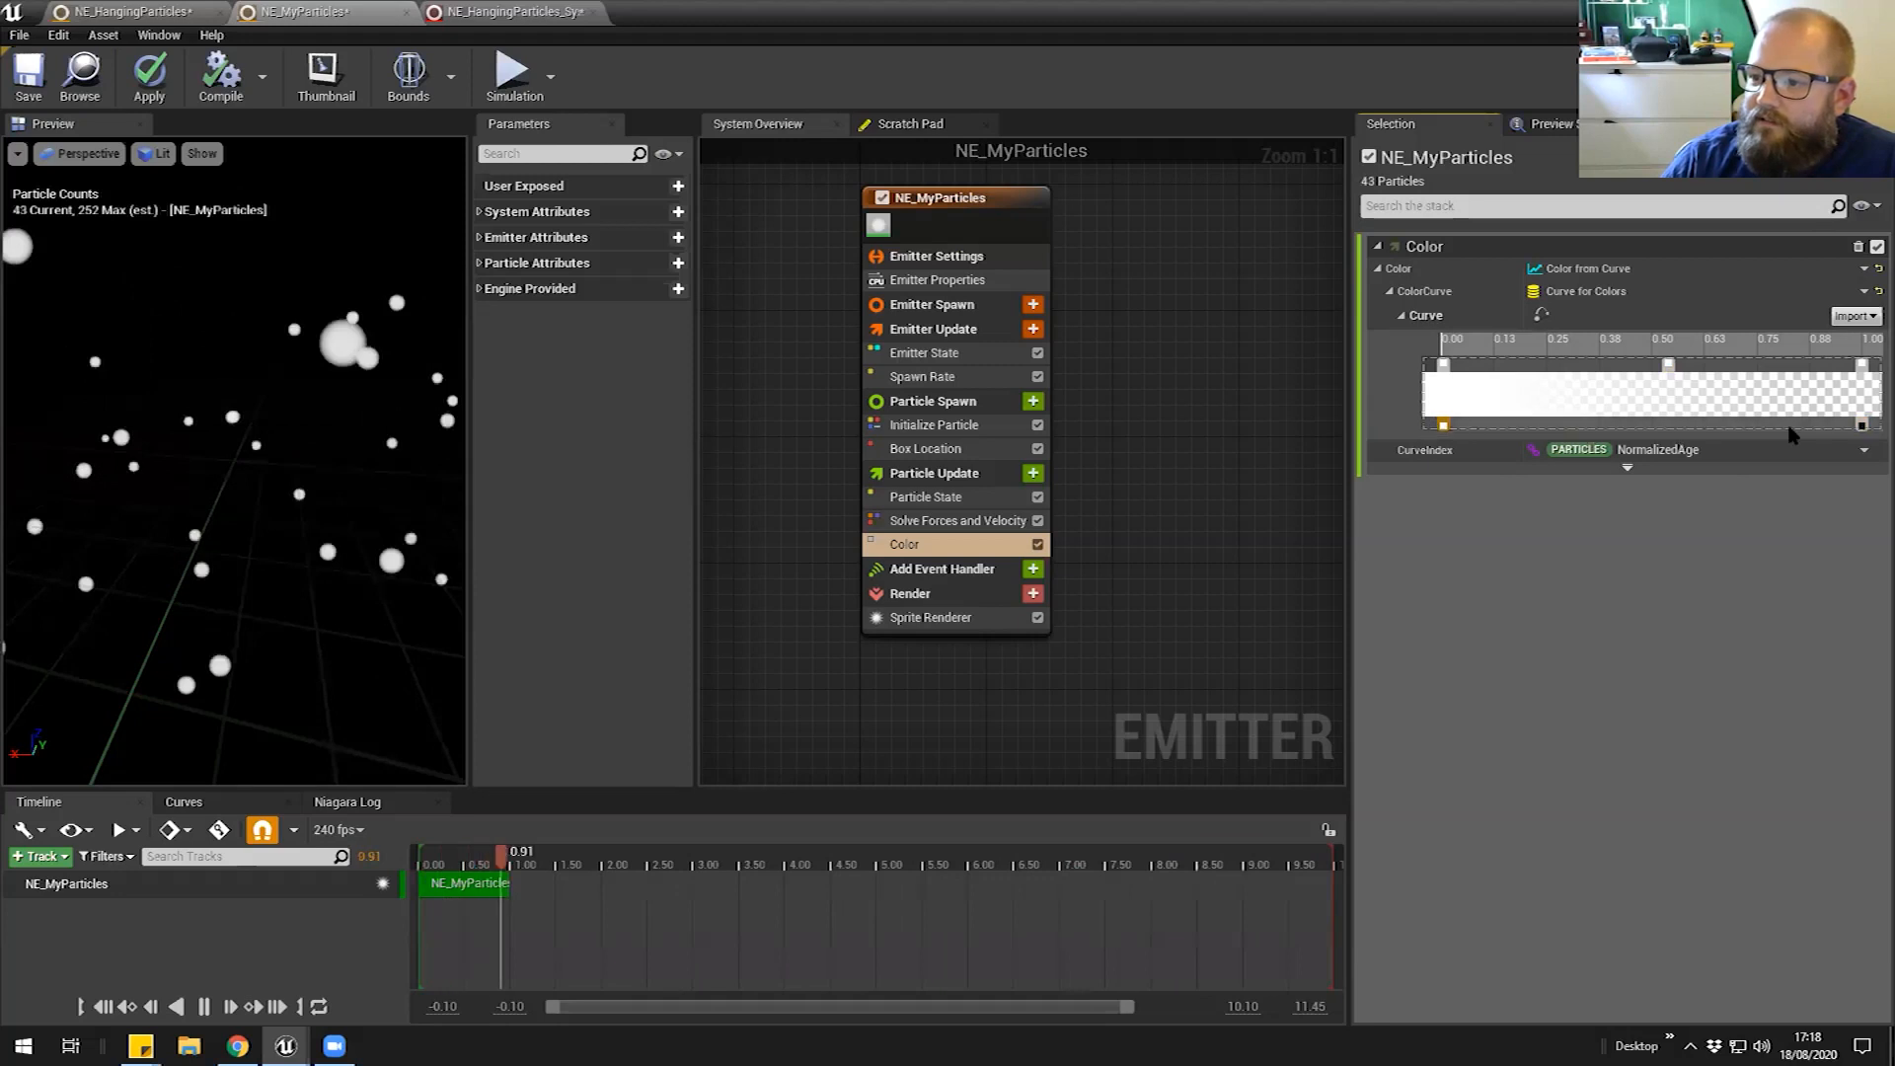
click(1862, 426)
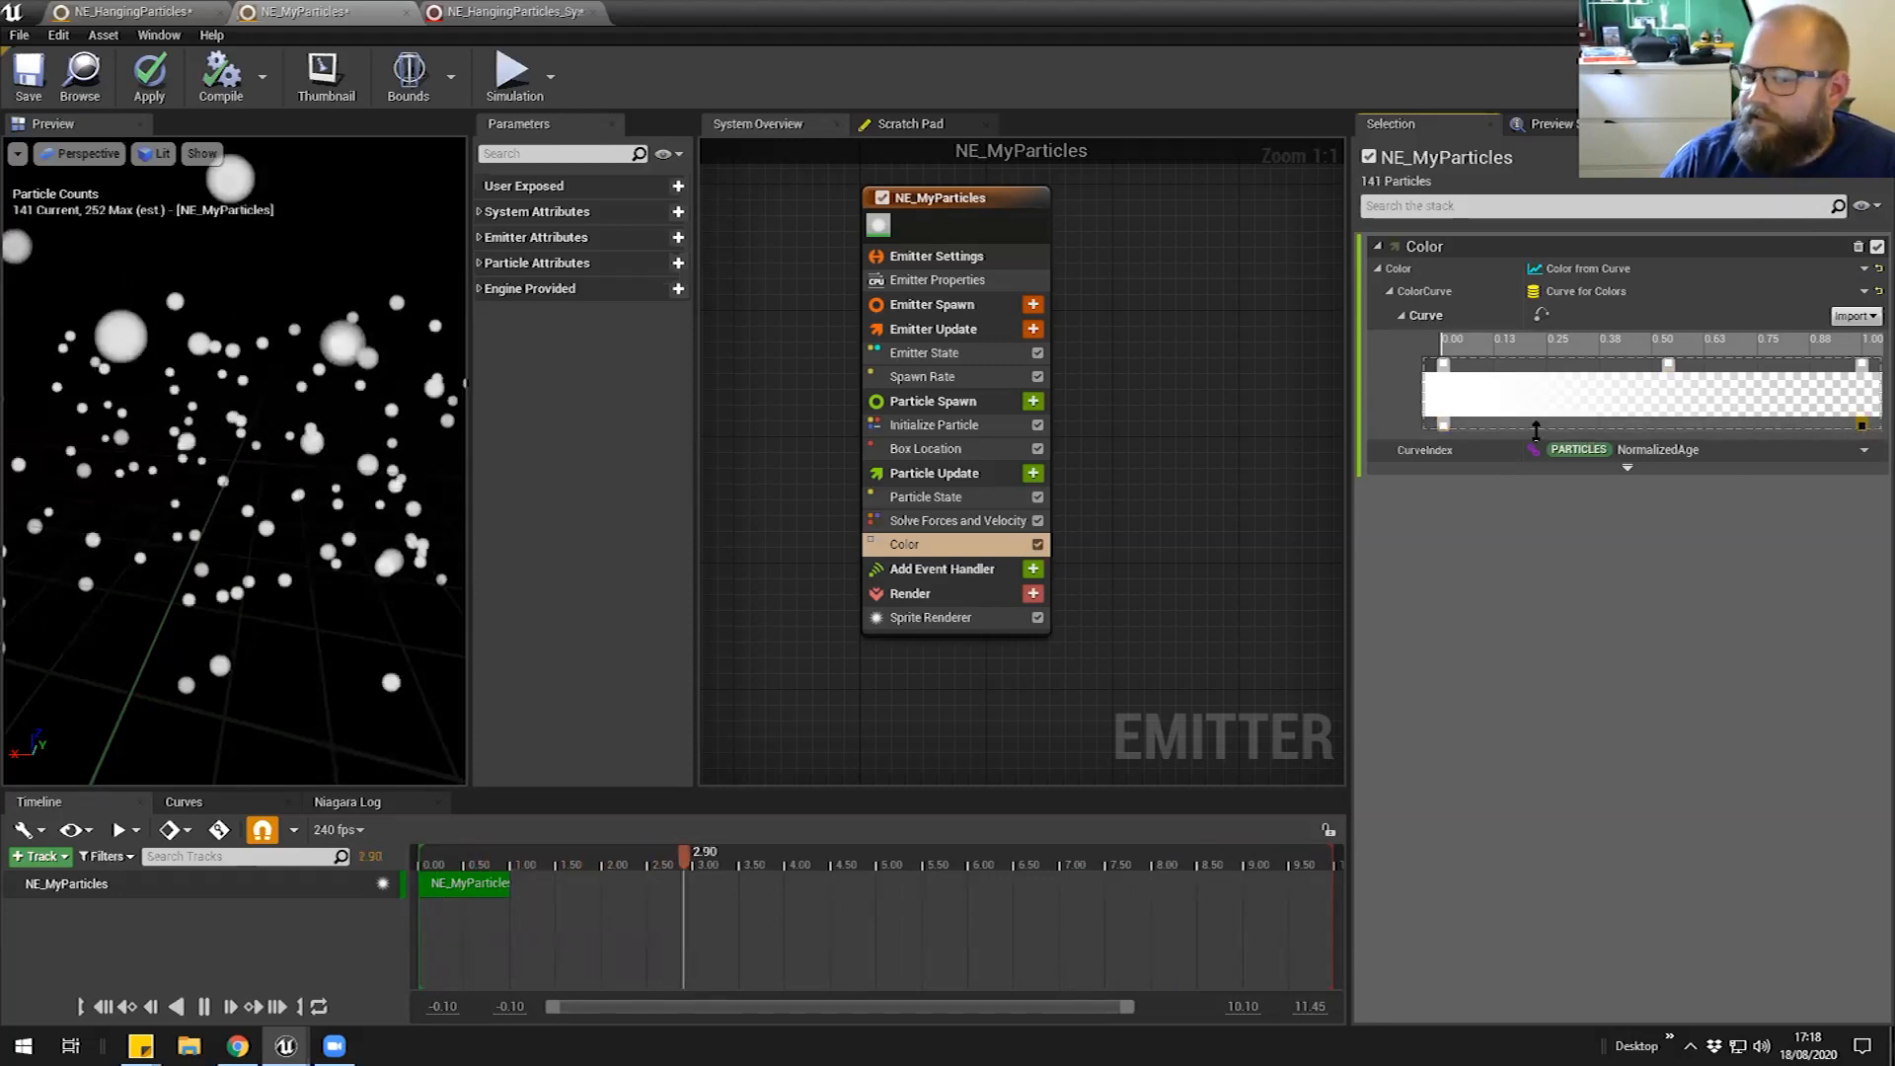
click(1443, 425)
drag(1443, 425, 1664, 425)
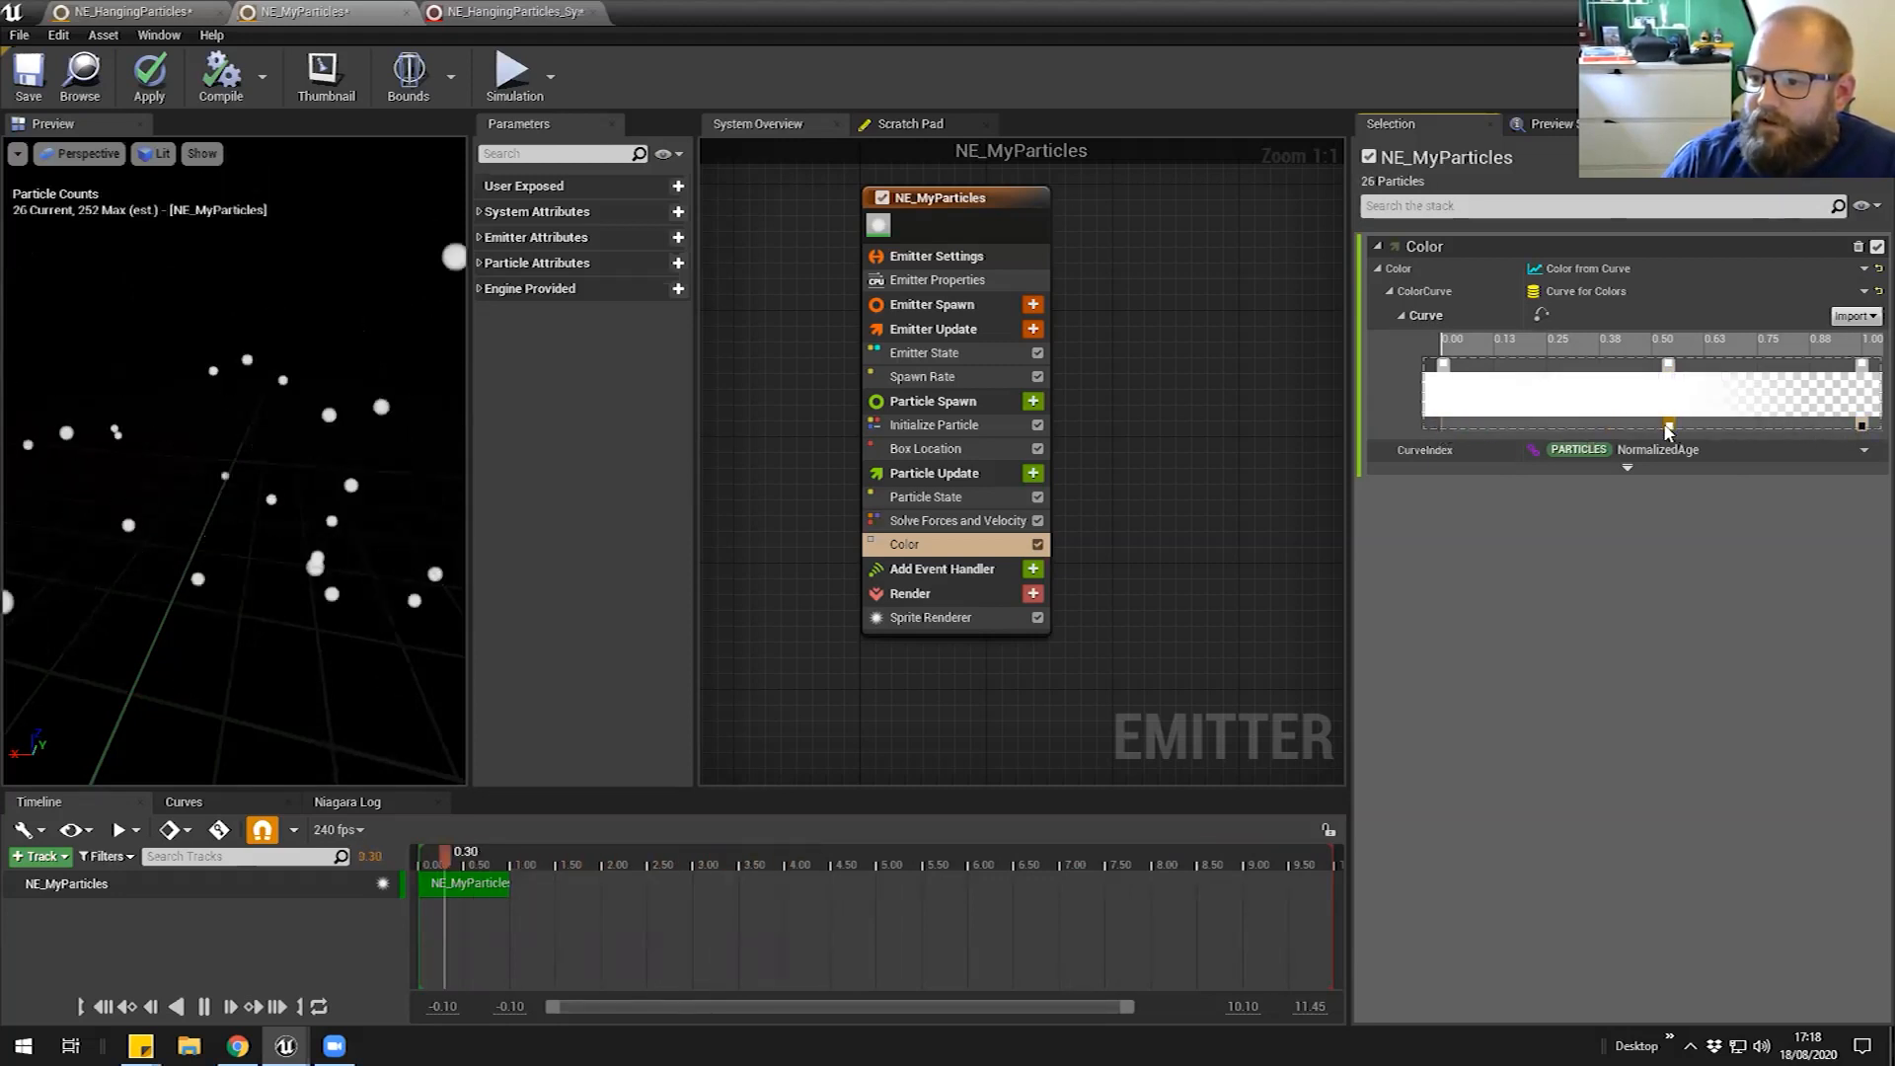
Add an opacity stop at the very start of the color gradient and set its opacity to 0
double_click(1544, 425)
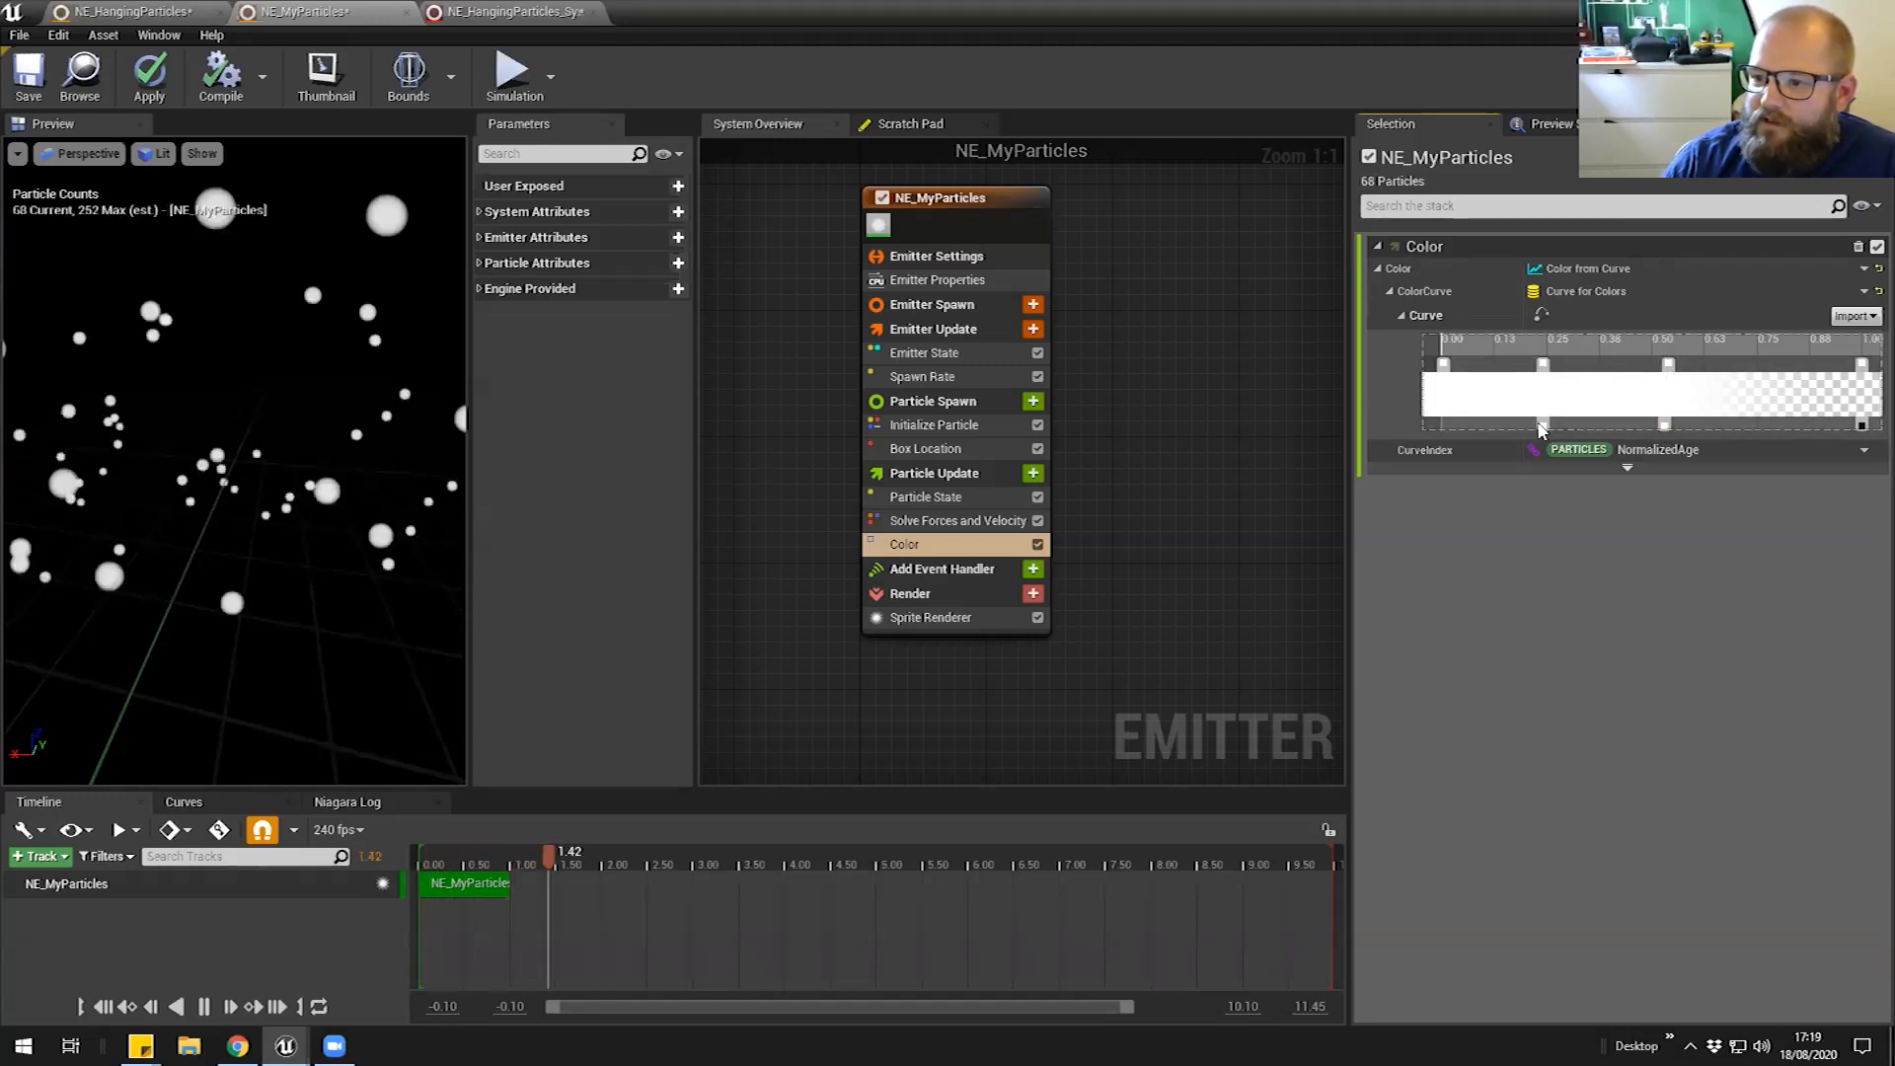
drag(1543, 425, 1511, 425)
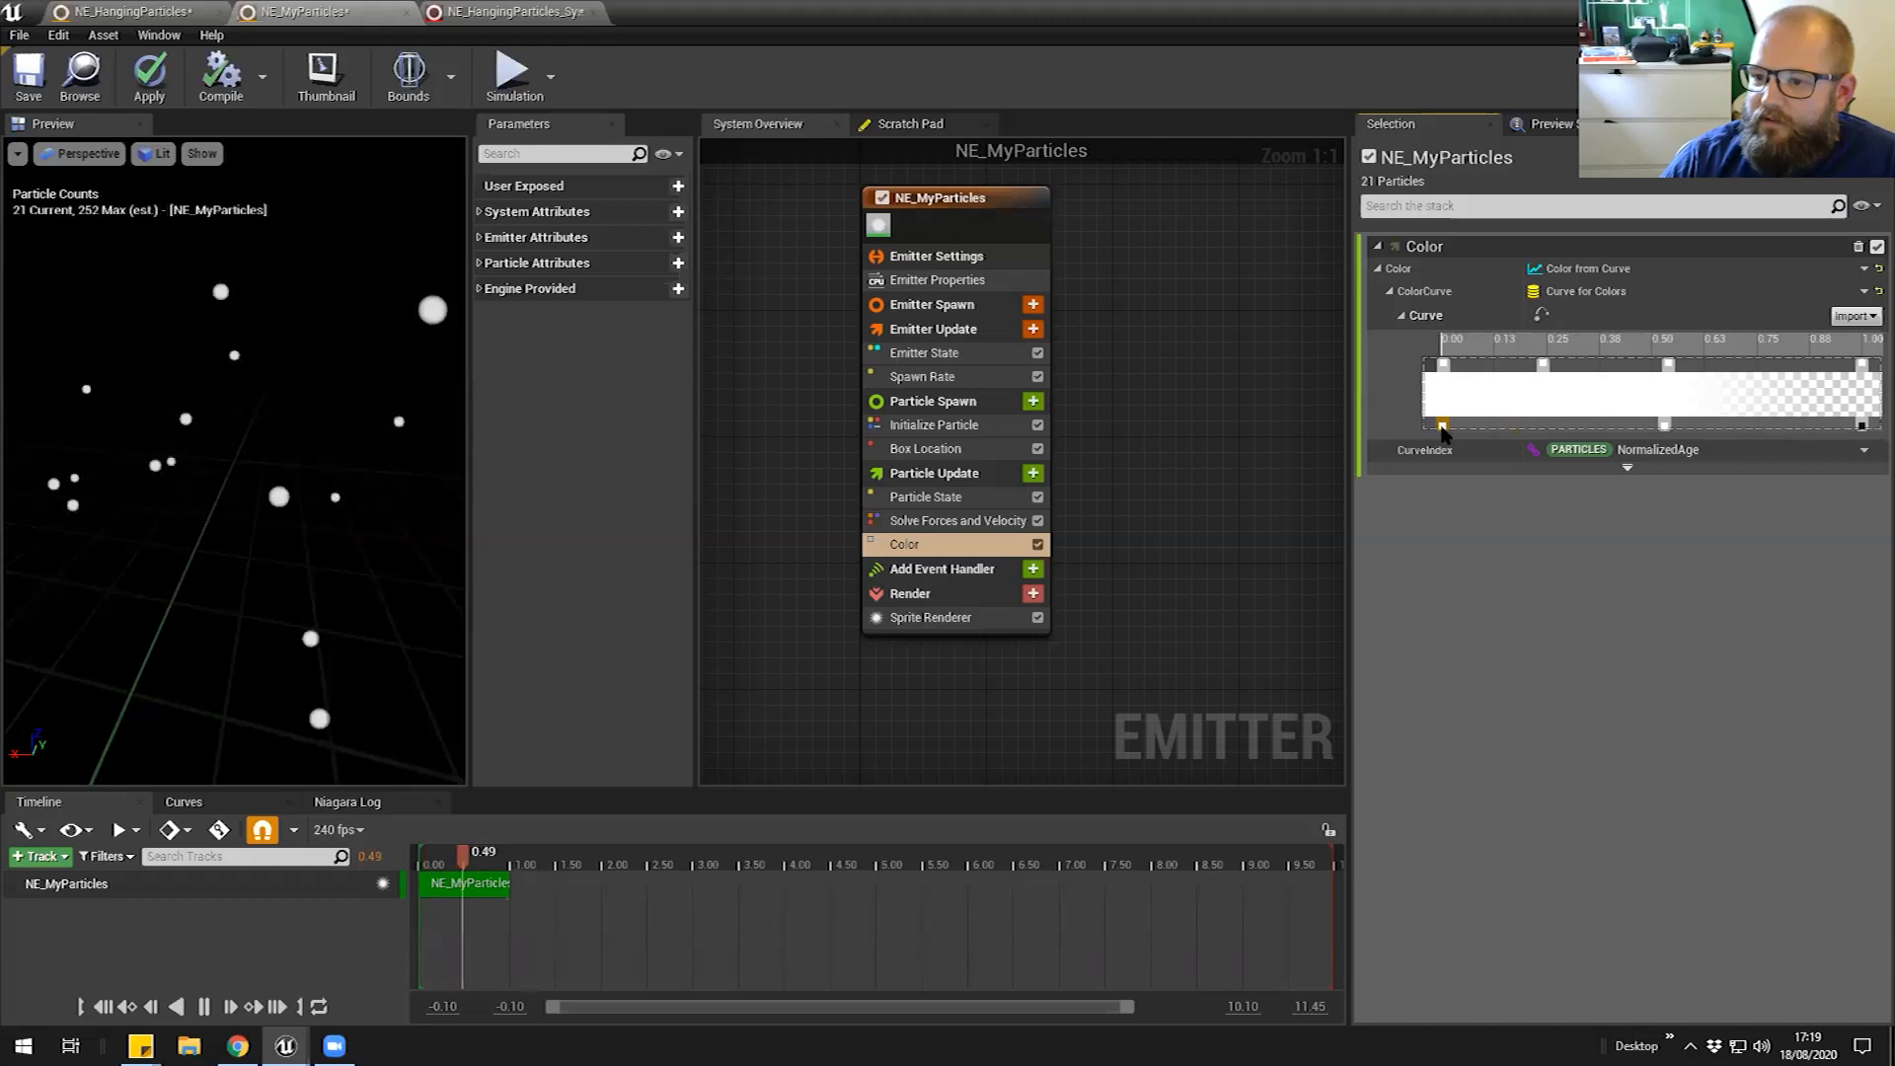
double_click(1442, 427)
text(0)
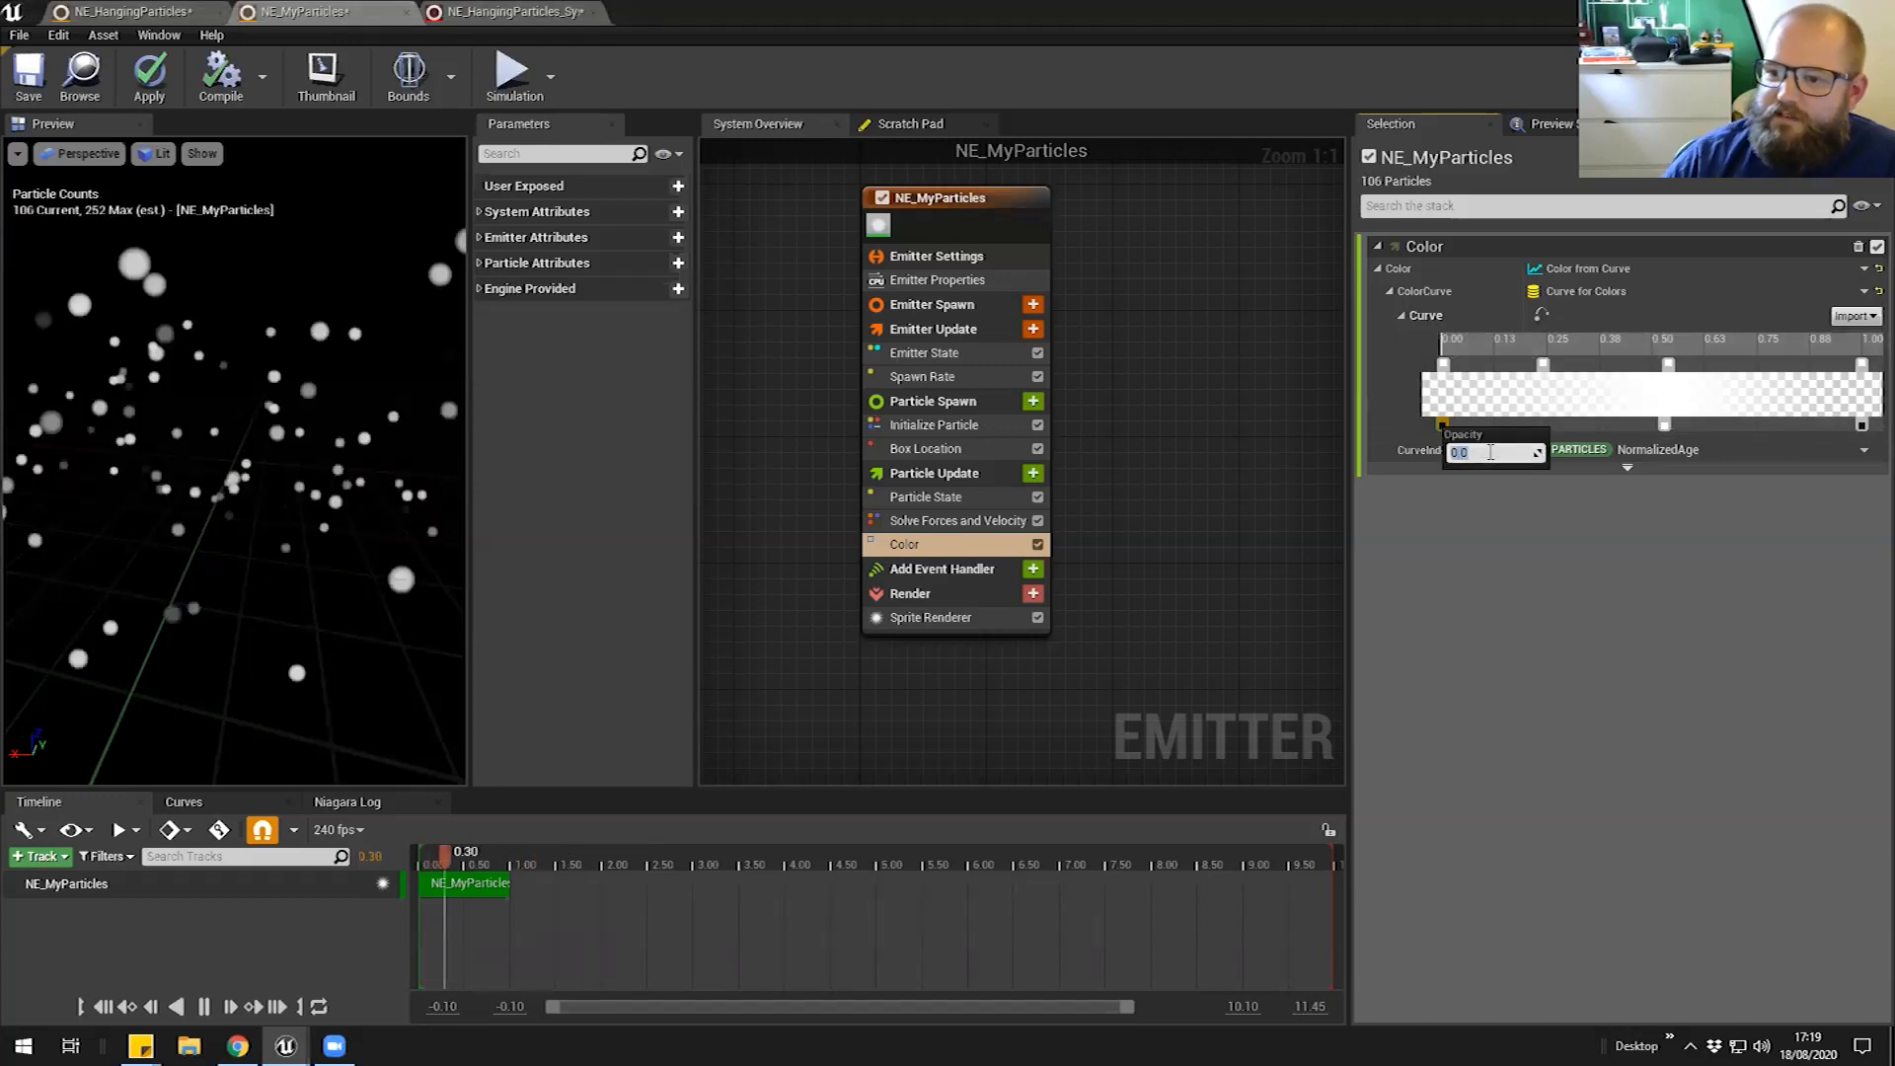
key(Return)
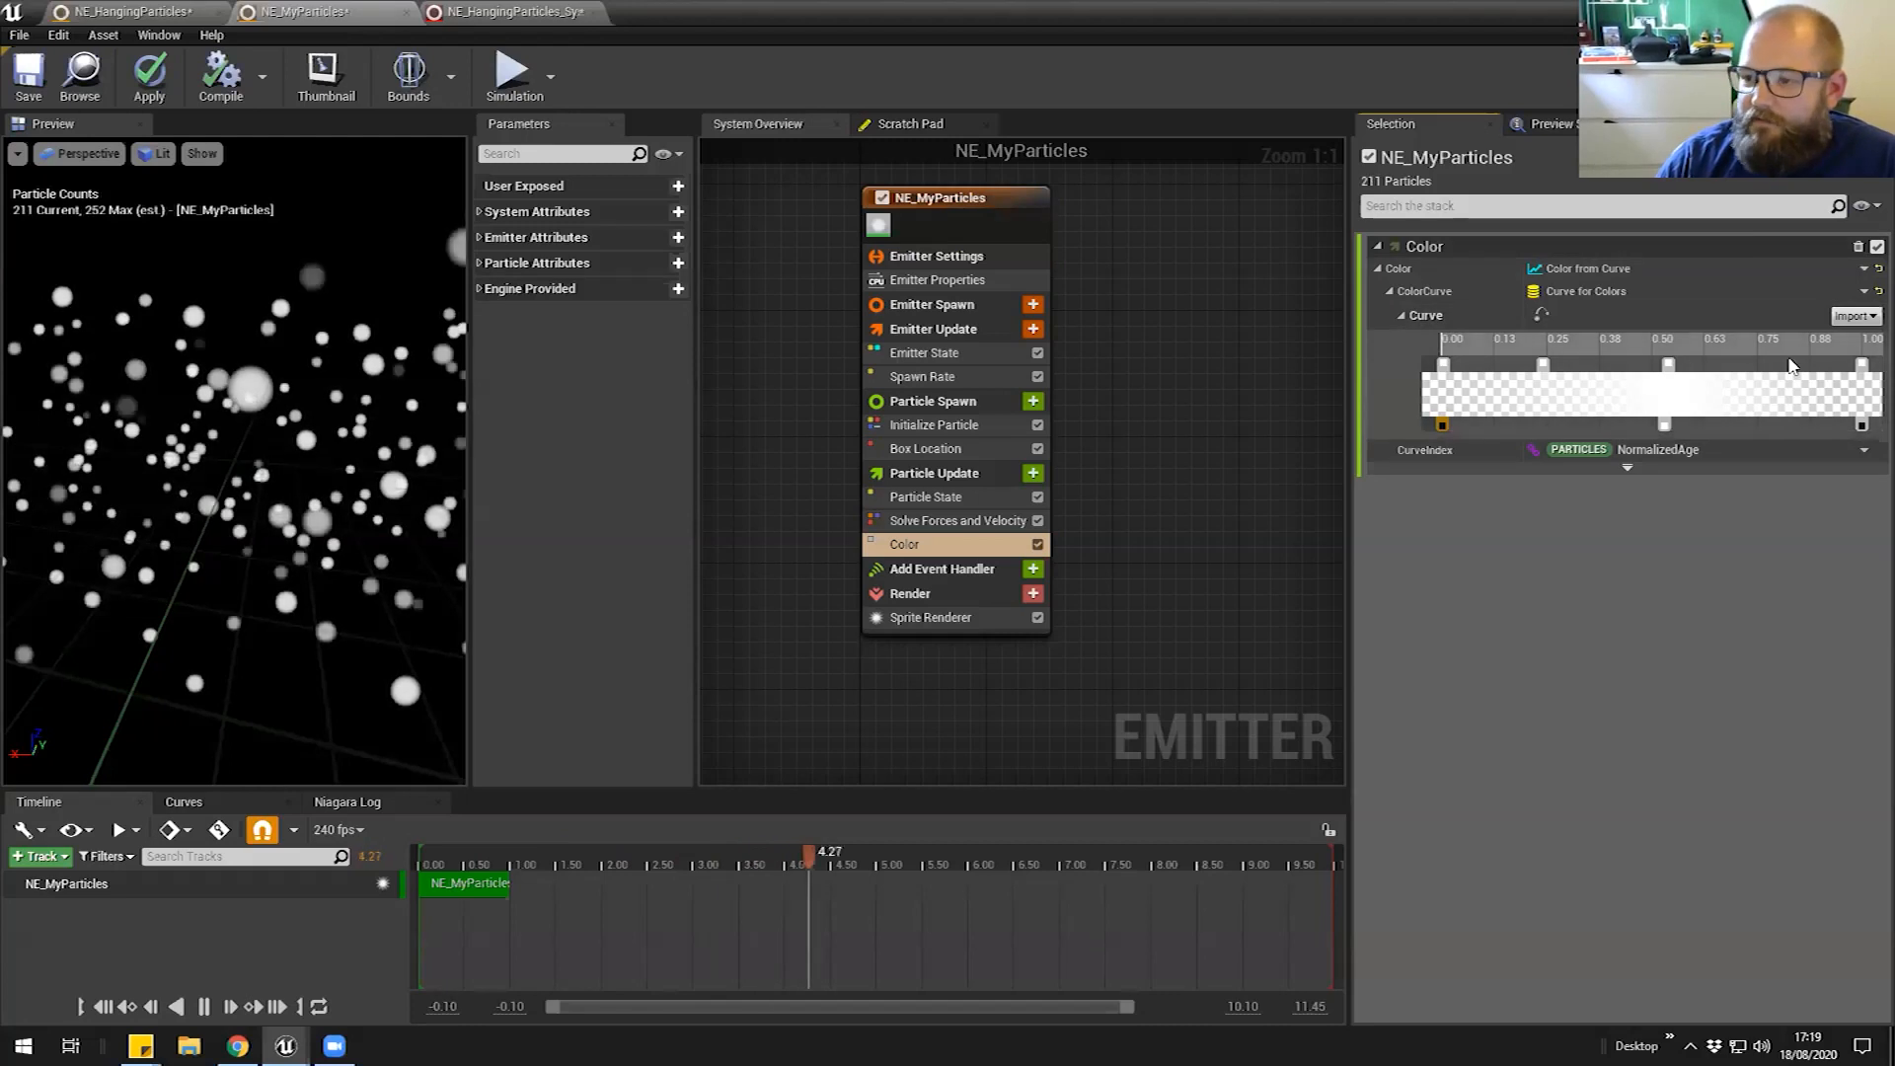
Delete the two intermediate color stops from the gradient, keeping only those at its start and end
click(1545, 369)
key(Delete)
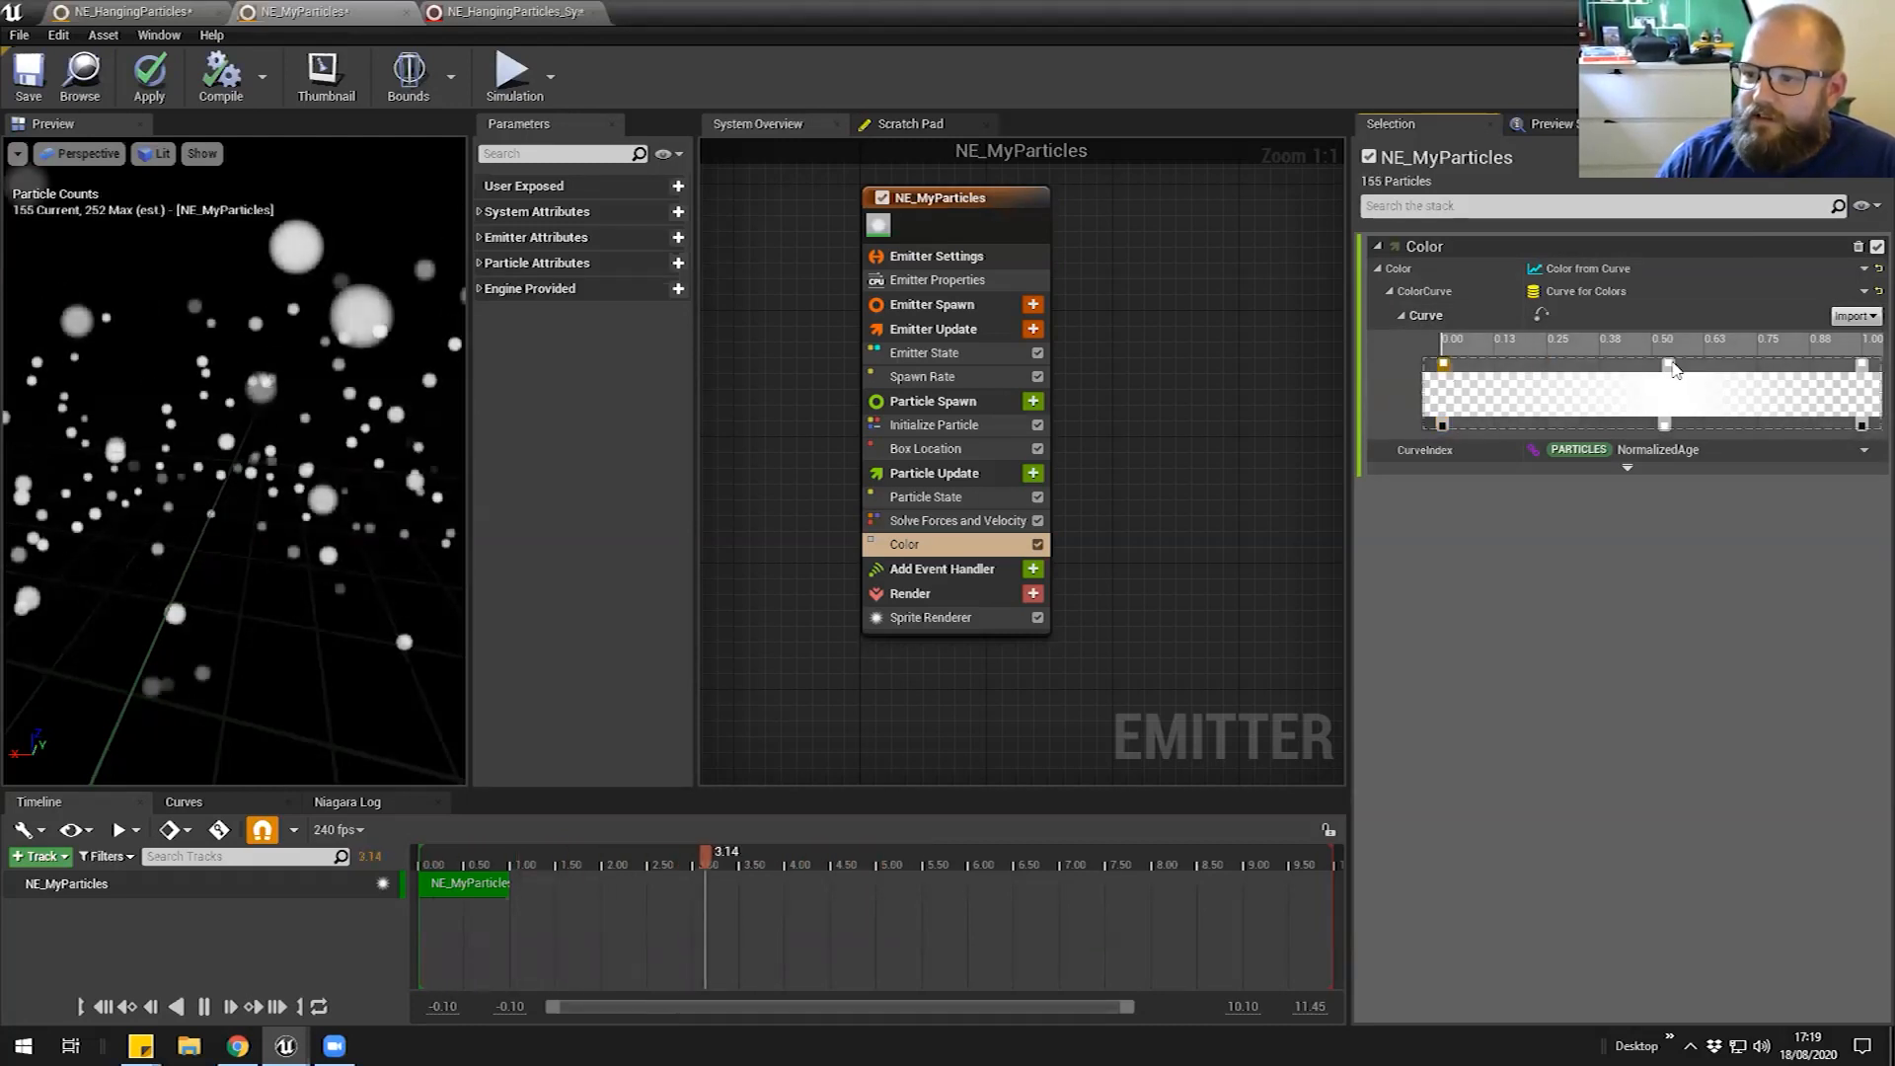
key(Delete)
Set the gradient's starting color stop to a saturated blue
double_click(1444, 367)
click(1703, 464)
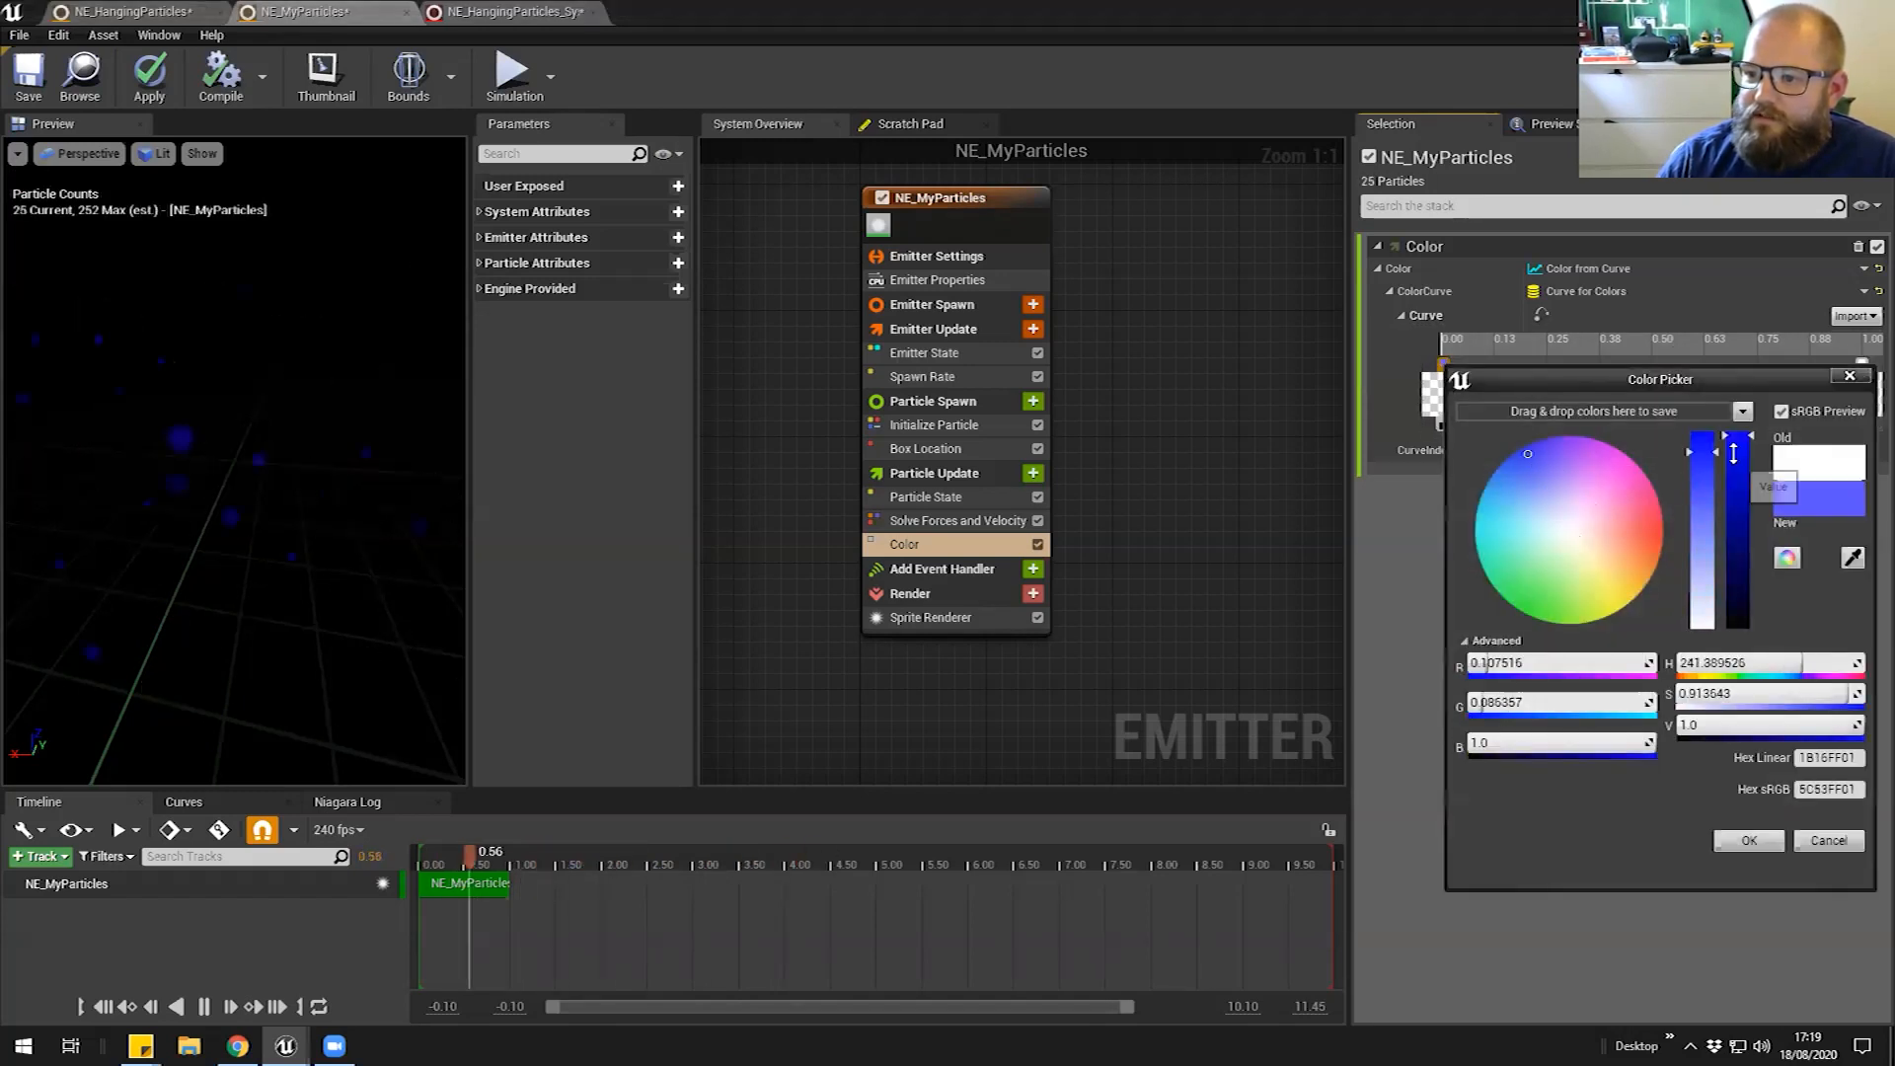
drag(1703, 695, 1728, 695)
click(1747, 842)
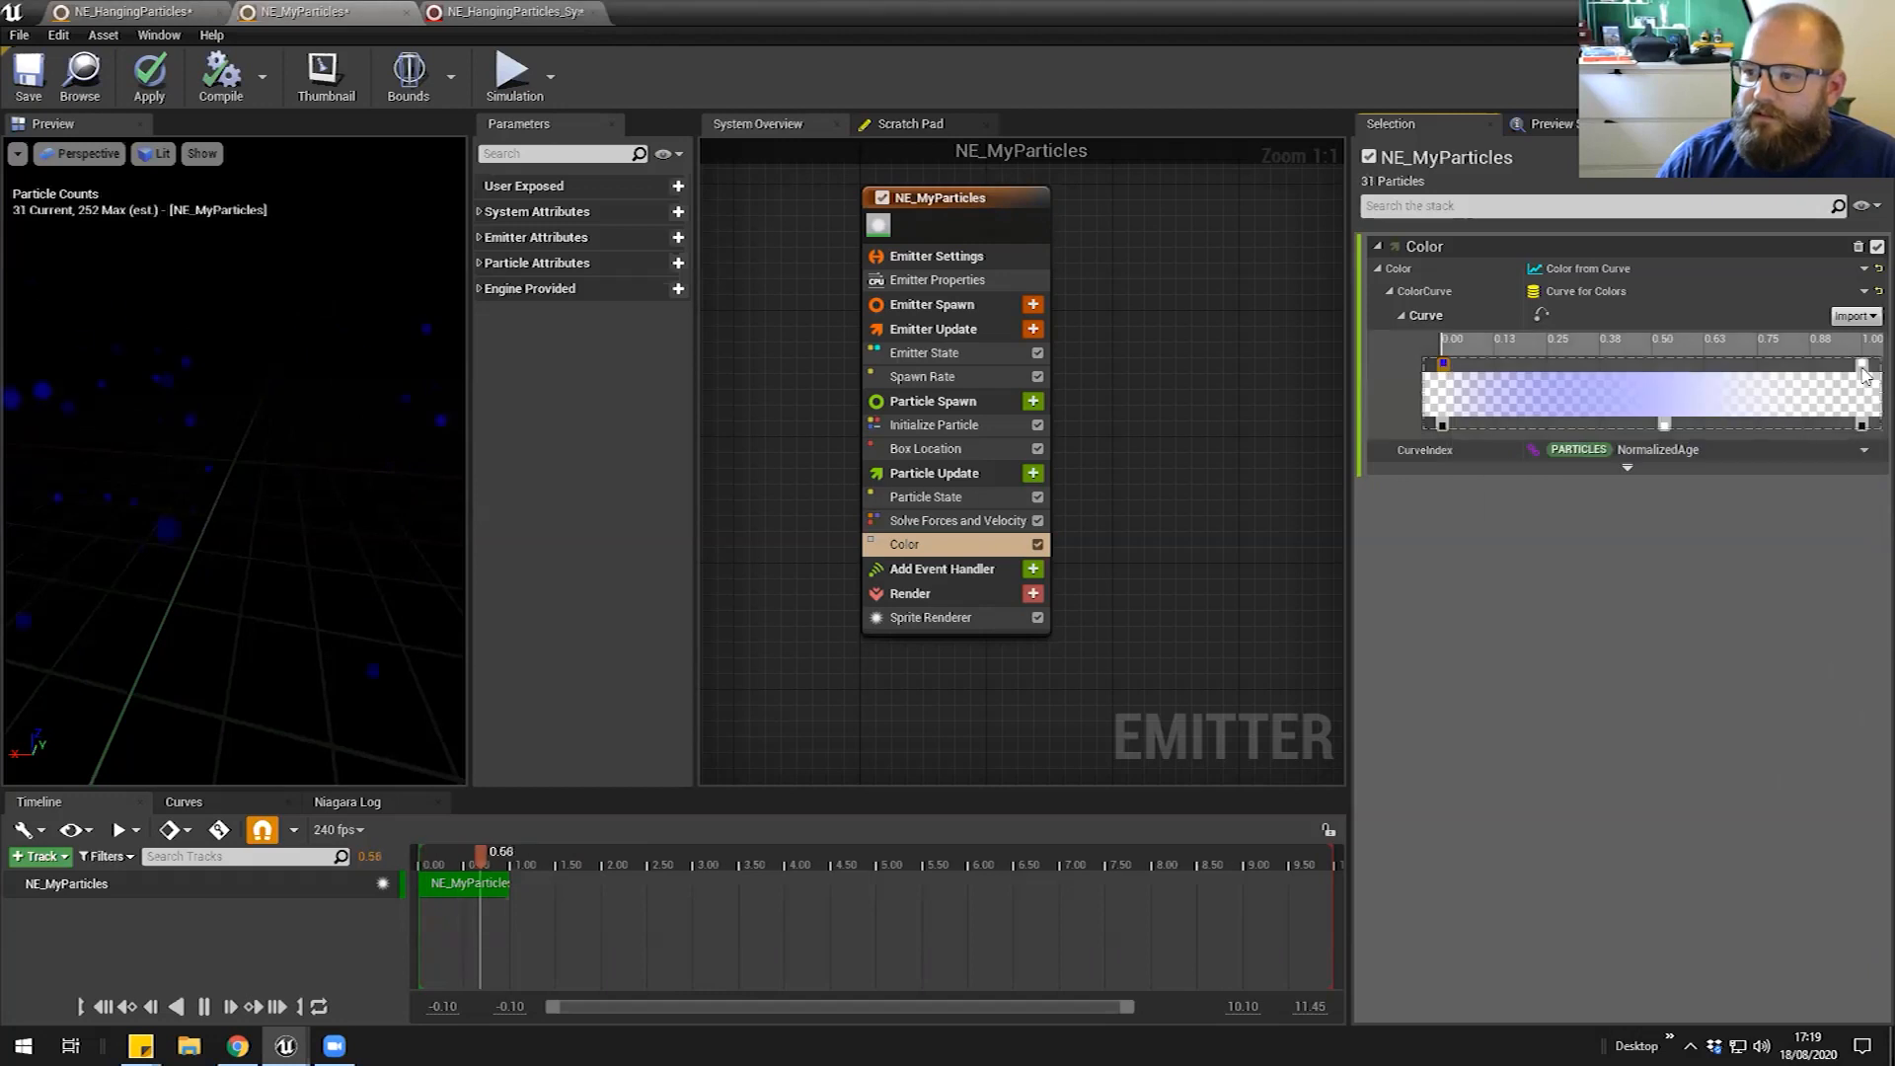
Set the gradient's ending color stop to a saturated orange-red
double_click(1862, 364)
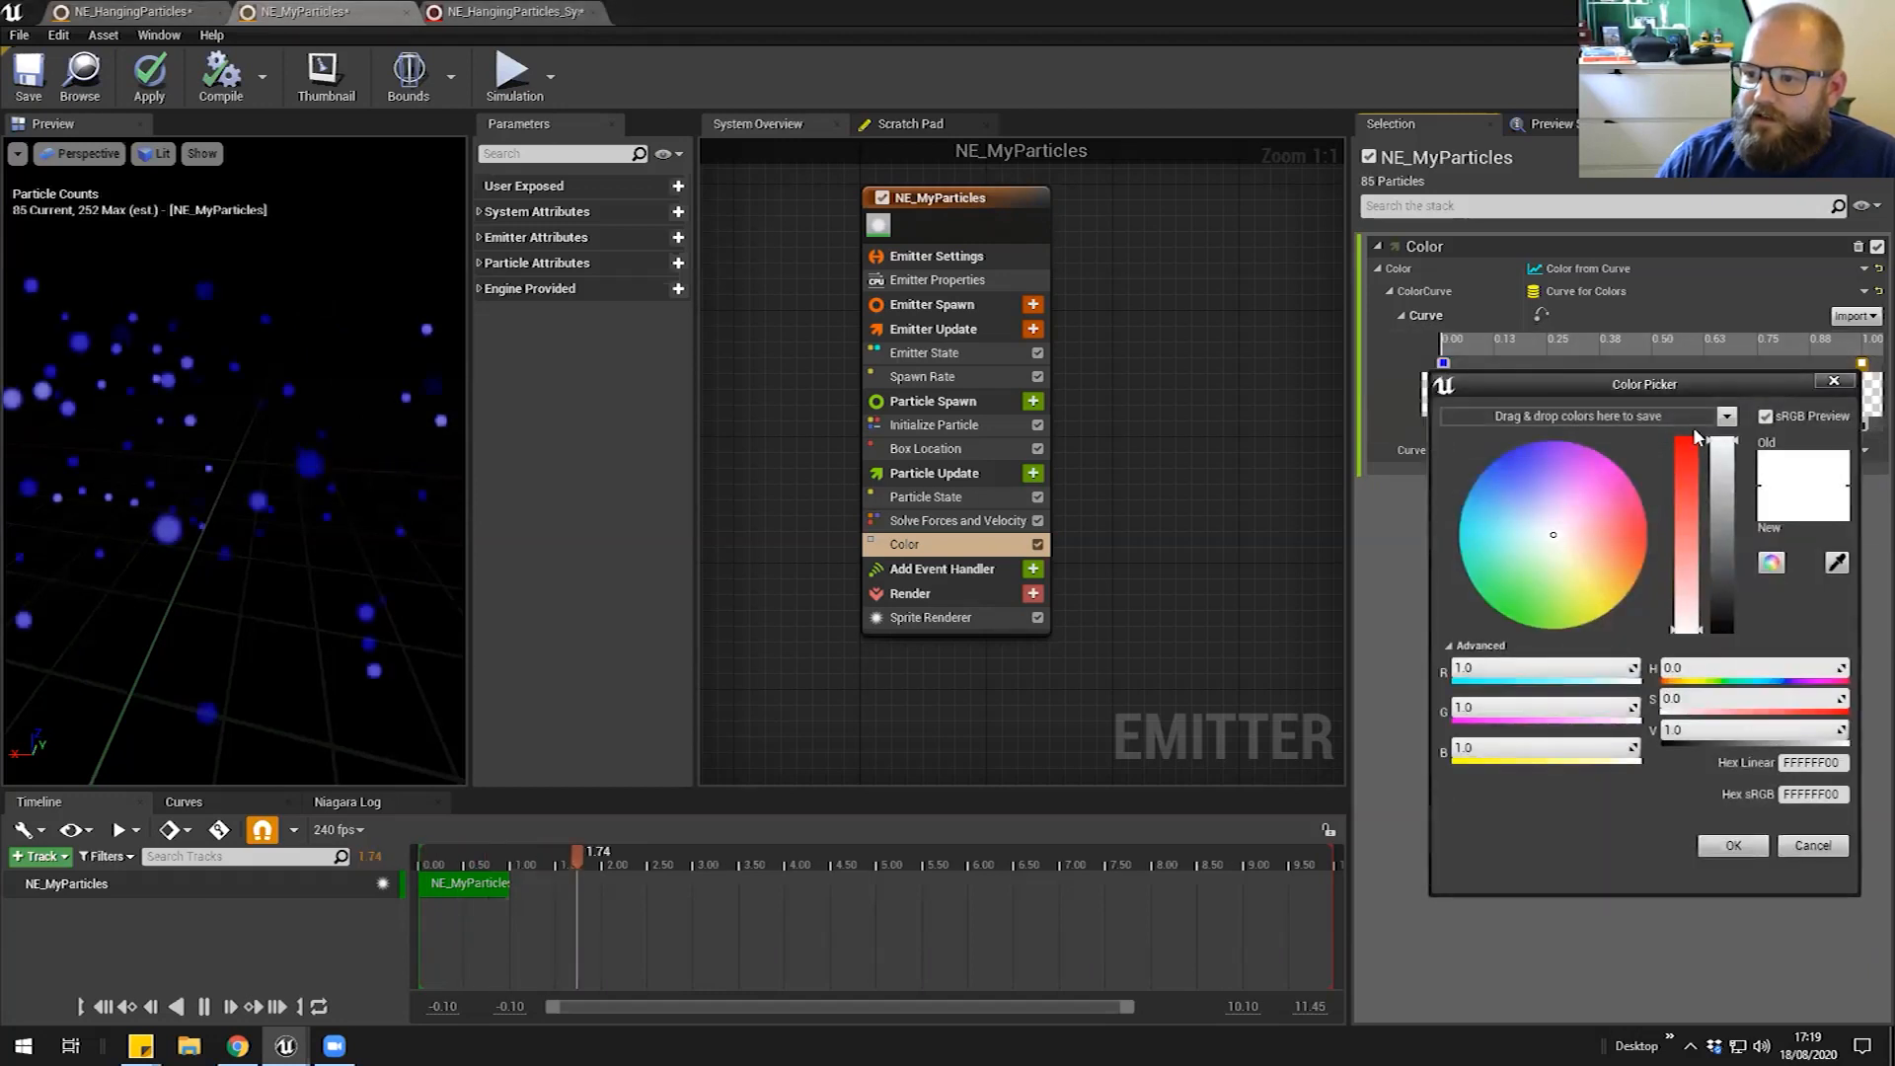
click(1695, 437)
click(1734, 846)
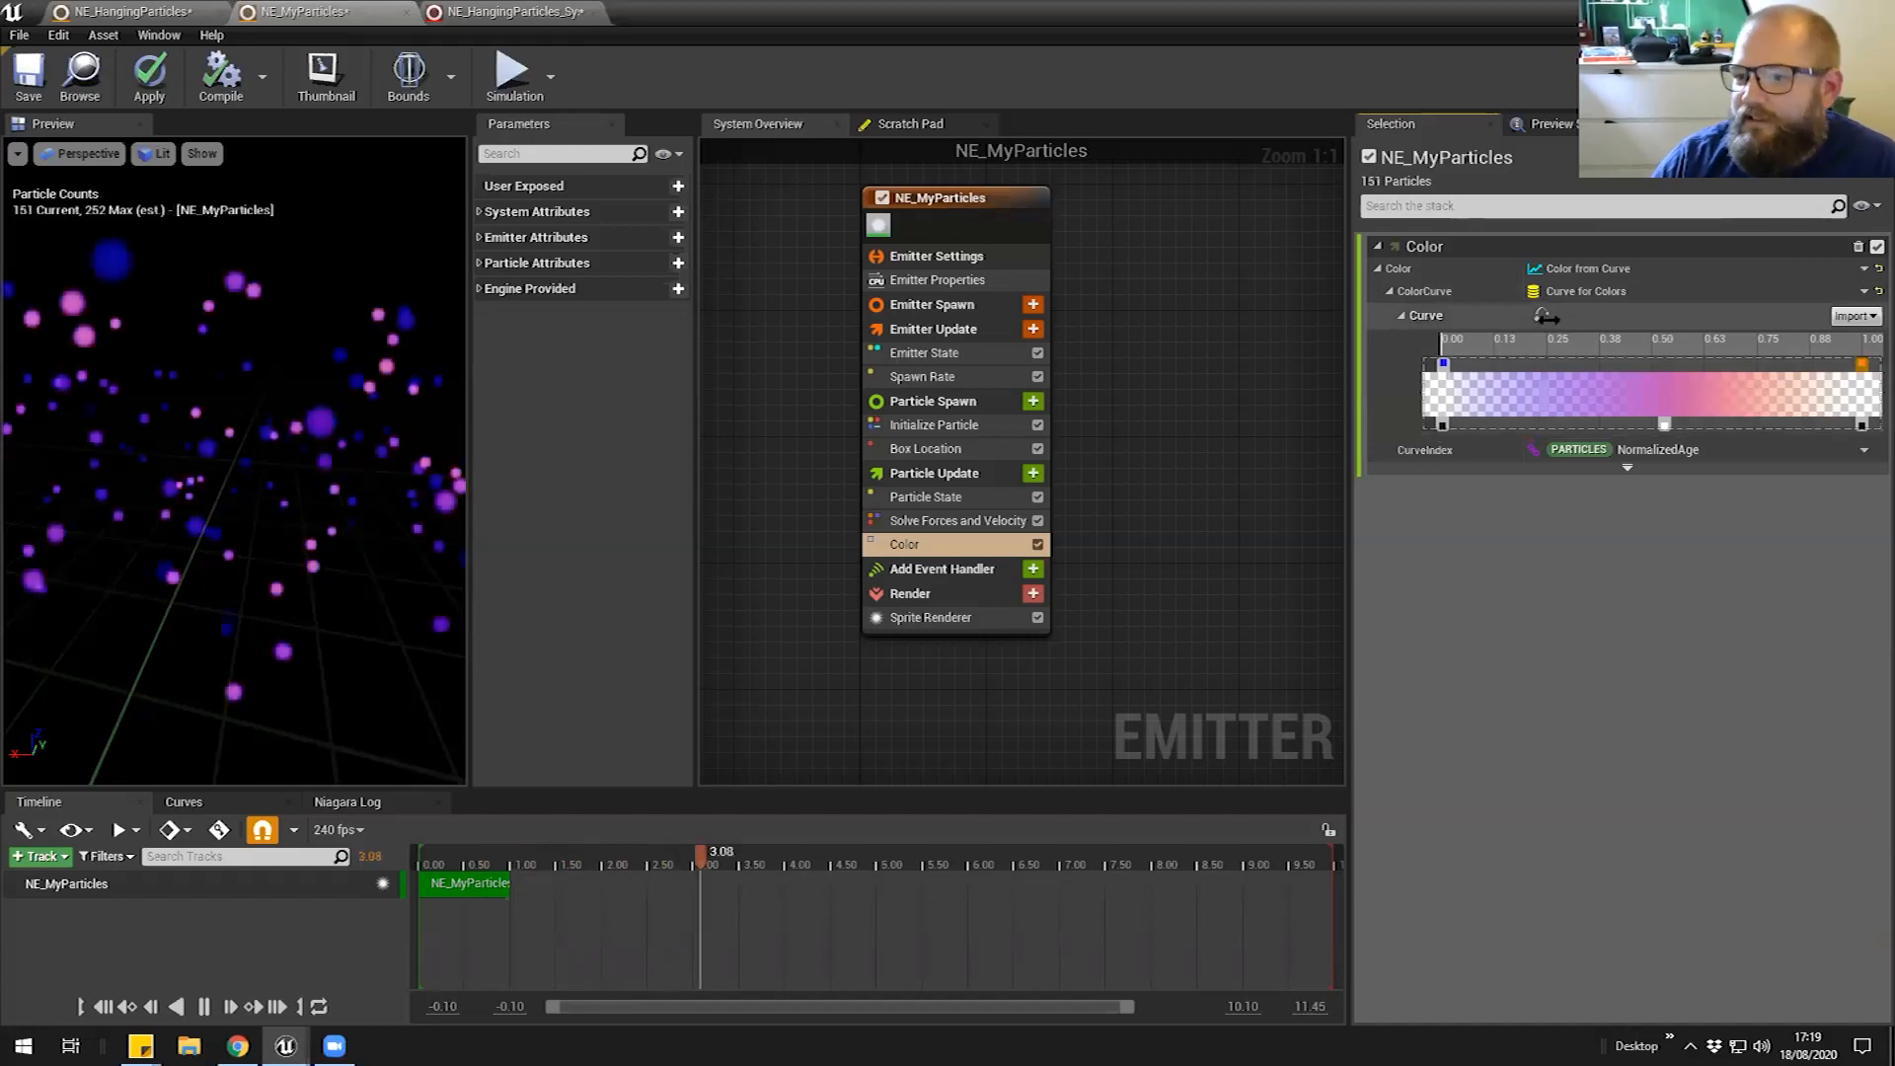
Show the Color module's gradient in the curve editor and enlarge the editor to view all channel curves
click(1542, 315)
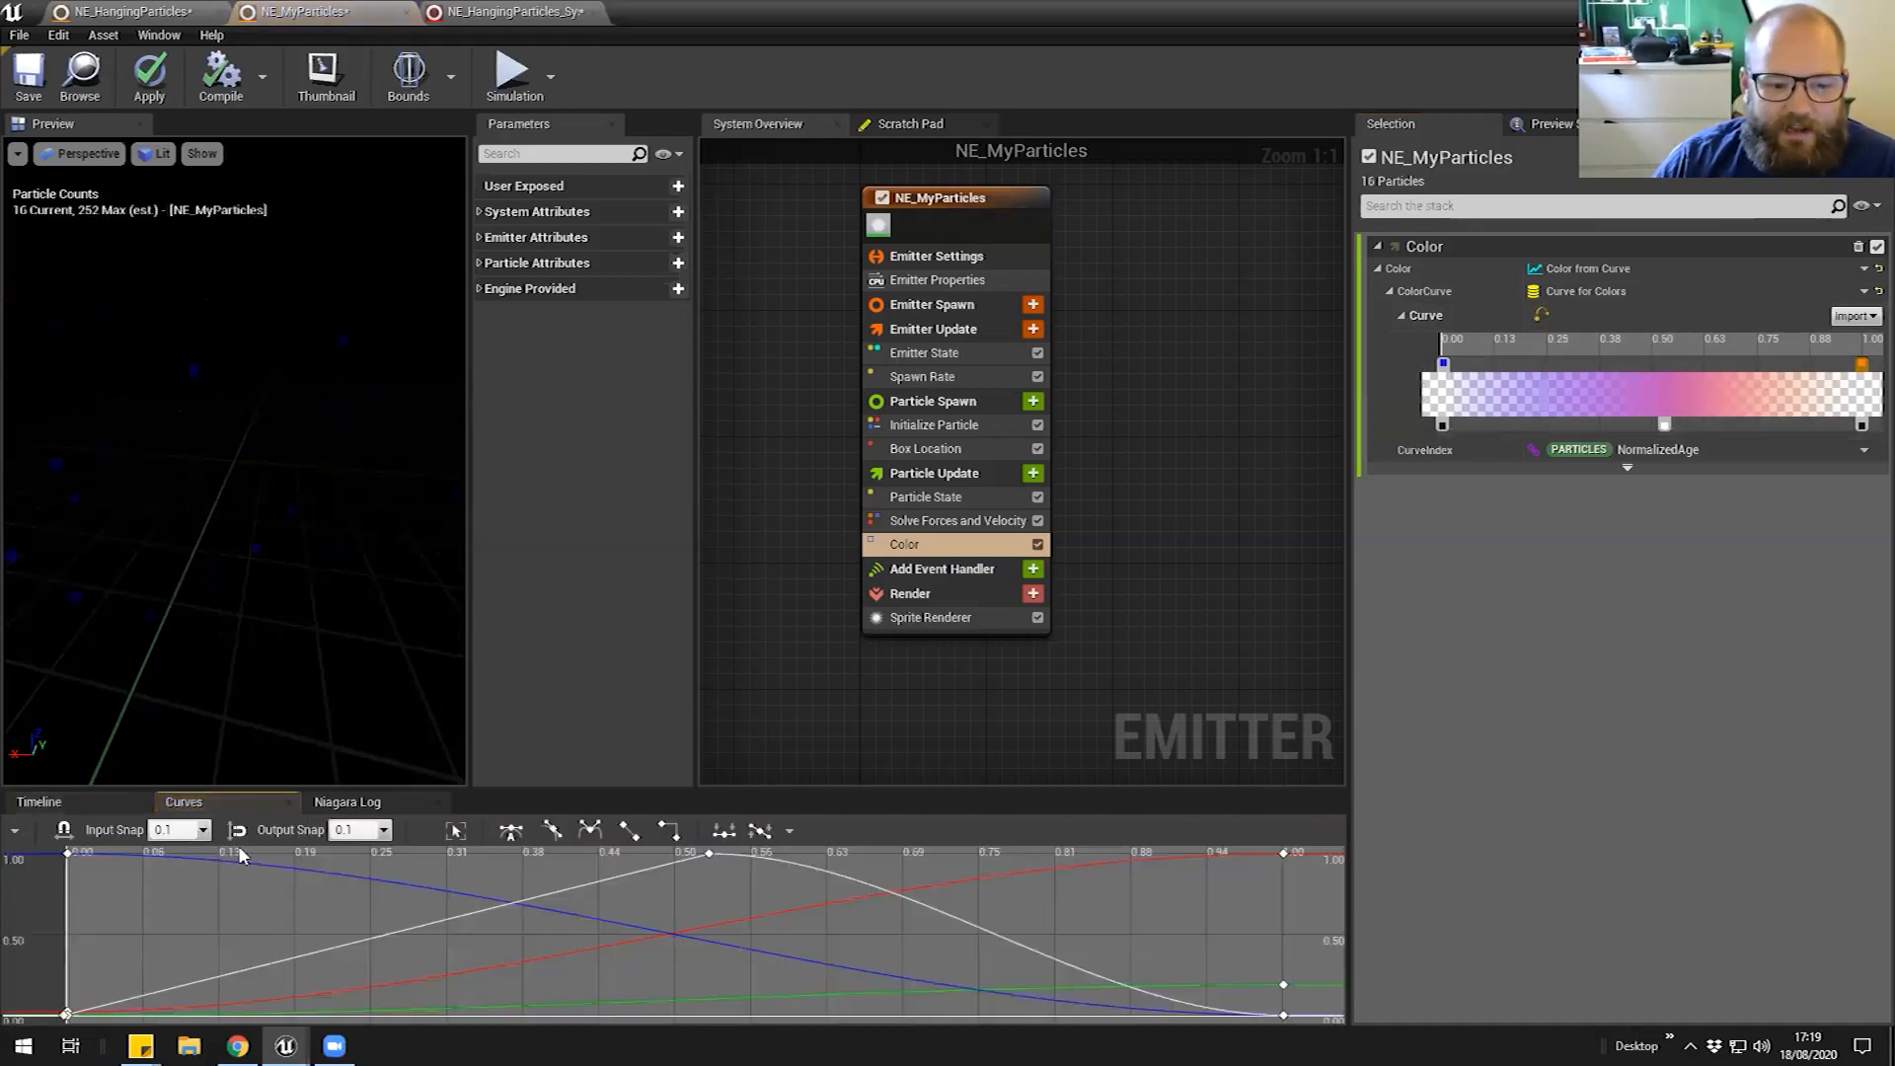
drag(568, 745, 582, 637)
scroll(701, 801, down, 3)
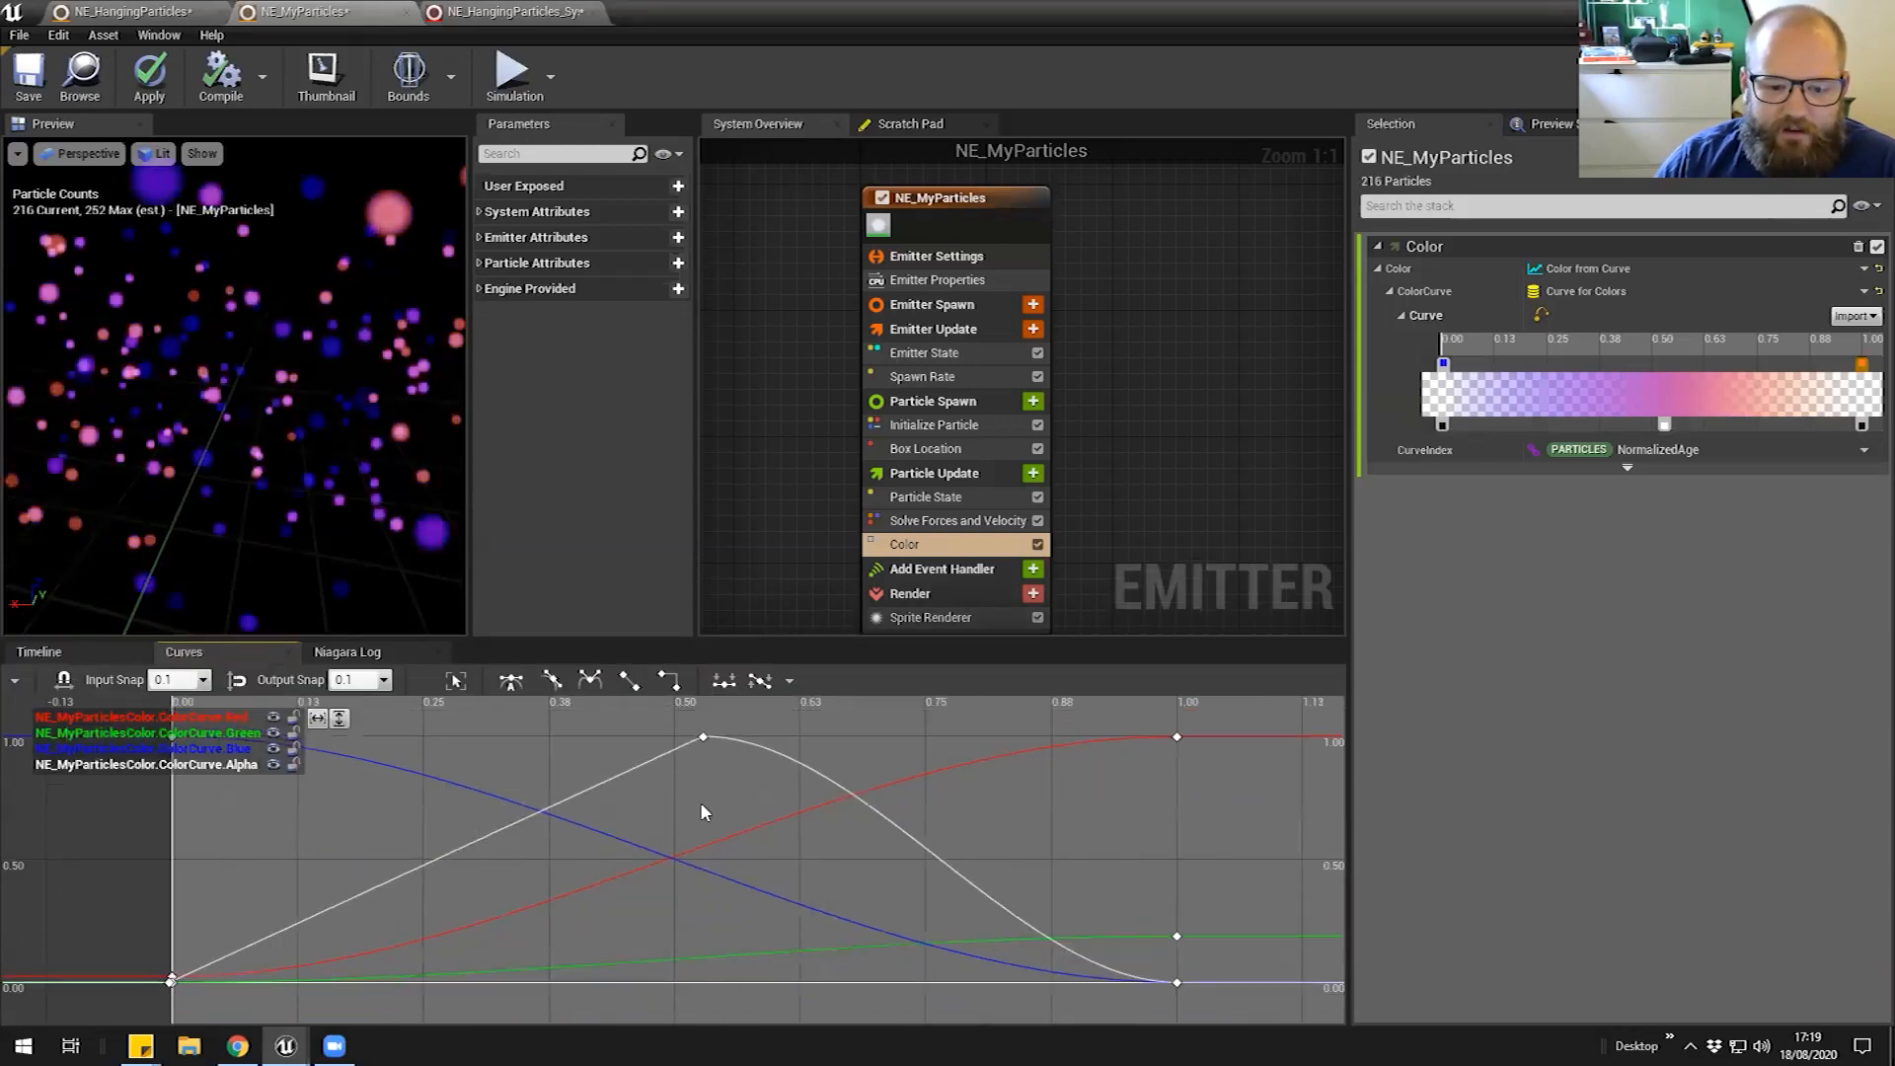
right_drag(444, 826, 532, 819)
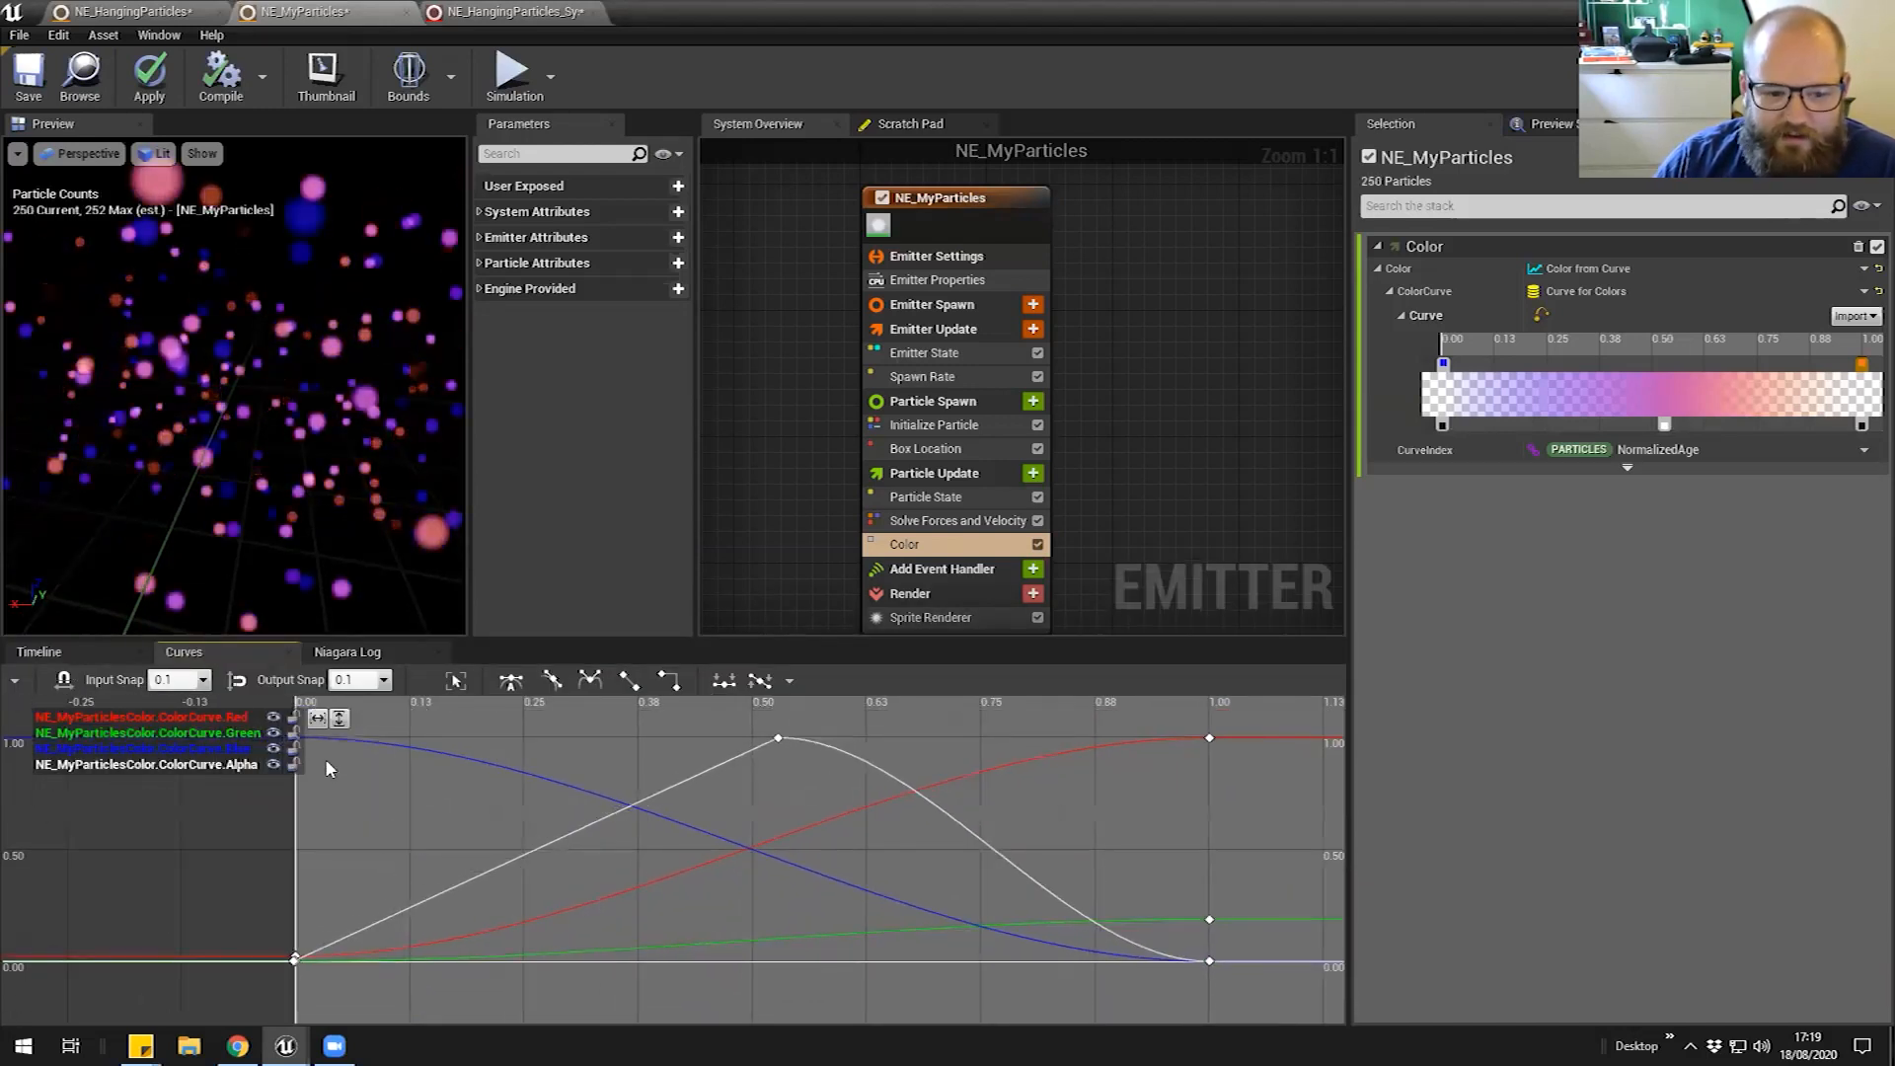
Hide the blue and red channel curves briefly and make both visible again
click(273, 749)
click(274, 718)
click(273, 718)
click(273, 749)
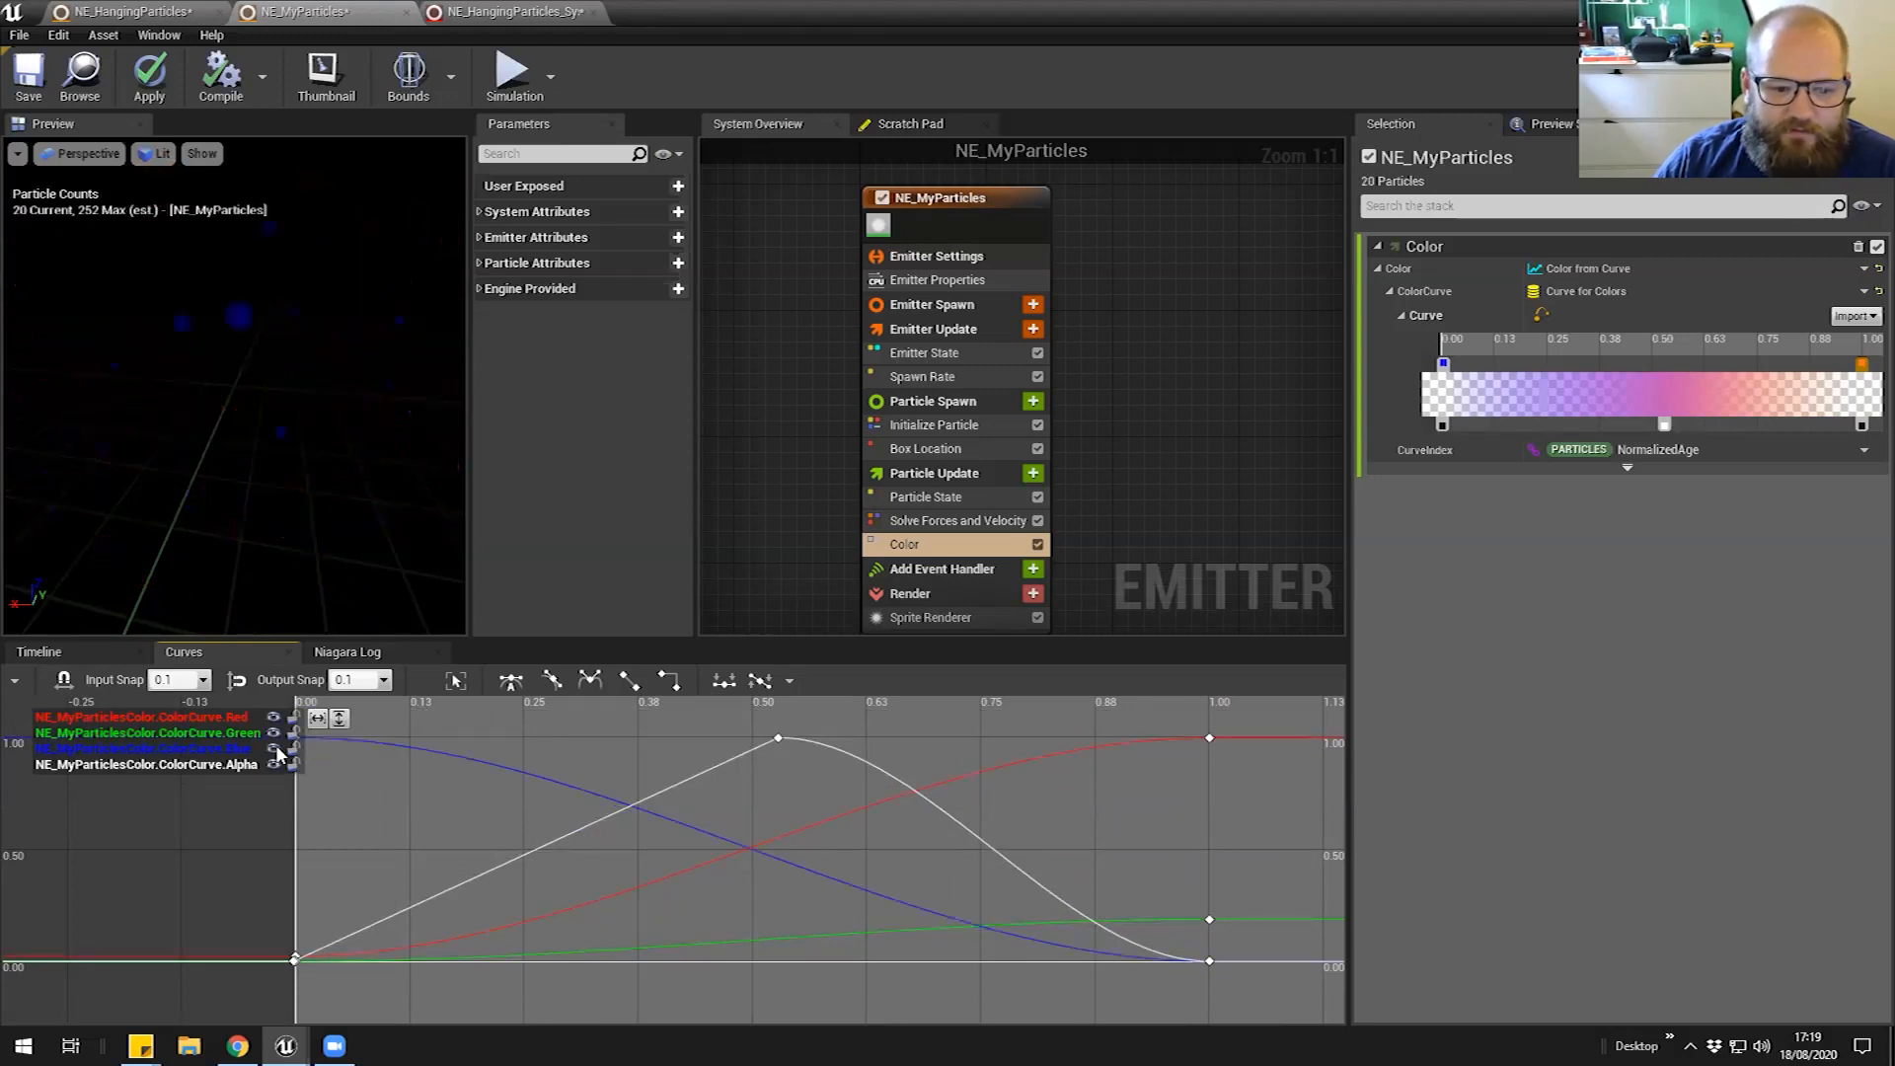
right_drag(577, 815, 604, 818)
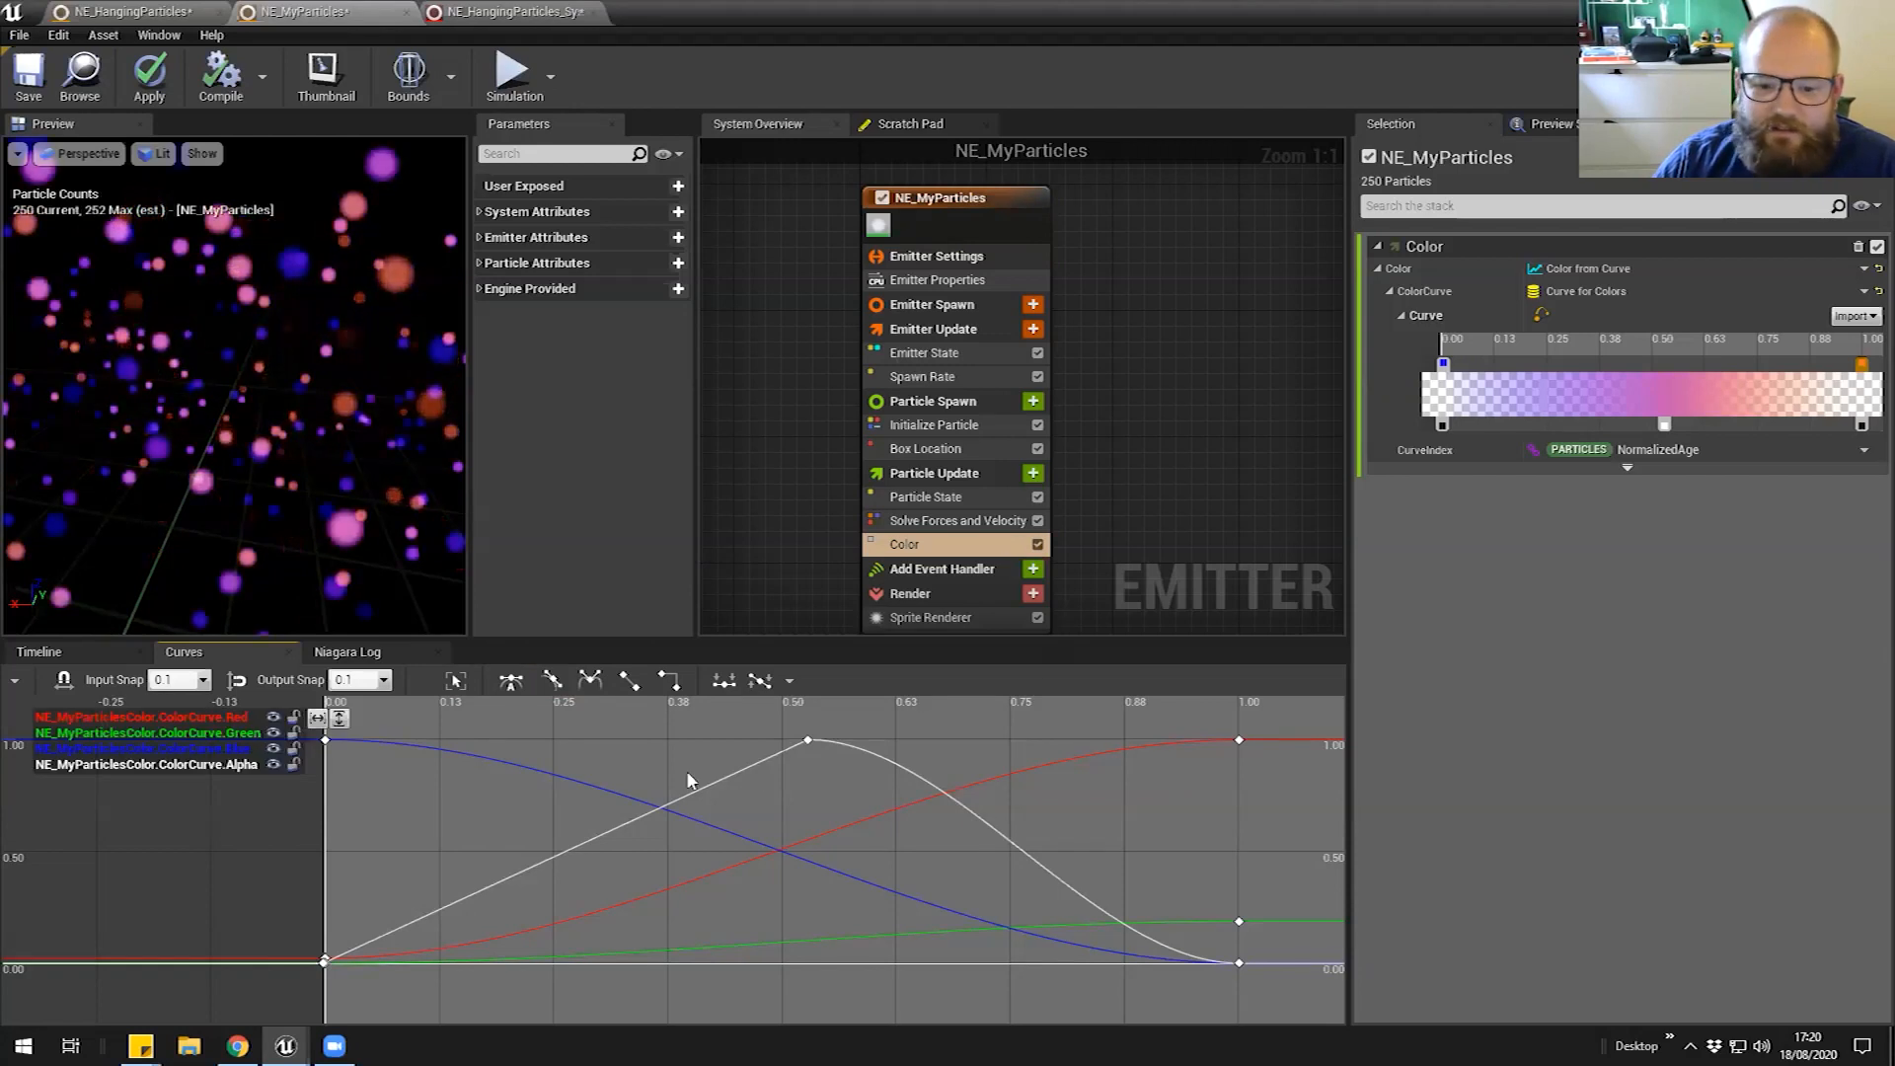
Frame the curves and hide the Blue, Green and Red channels, leaving only the Alpha curve displayed
key(f)
click(273, 749)
click(274, 732)
click(273, 717)
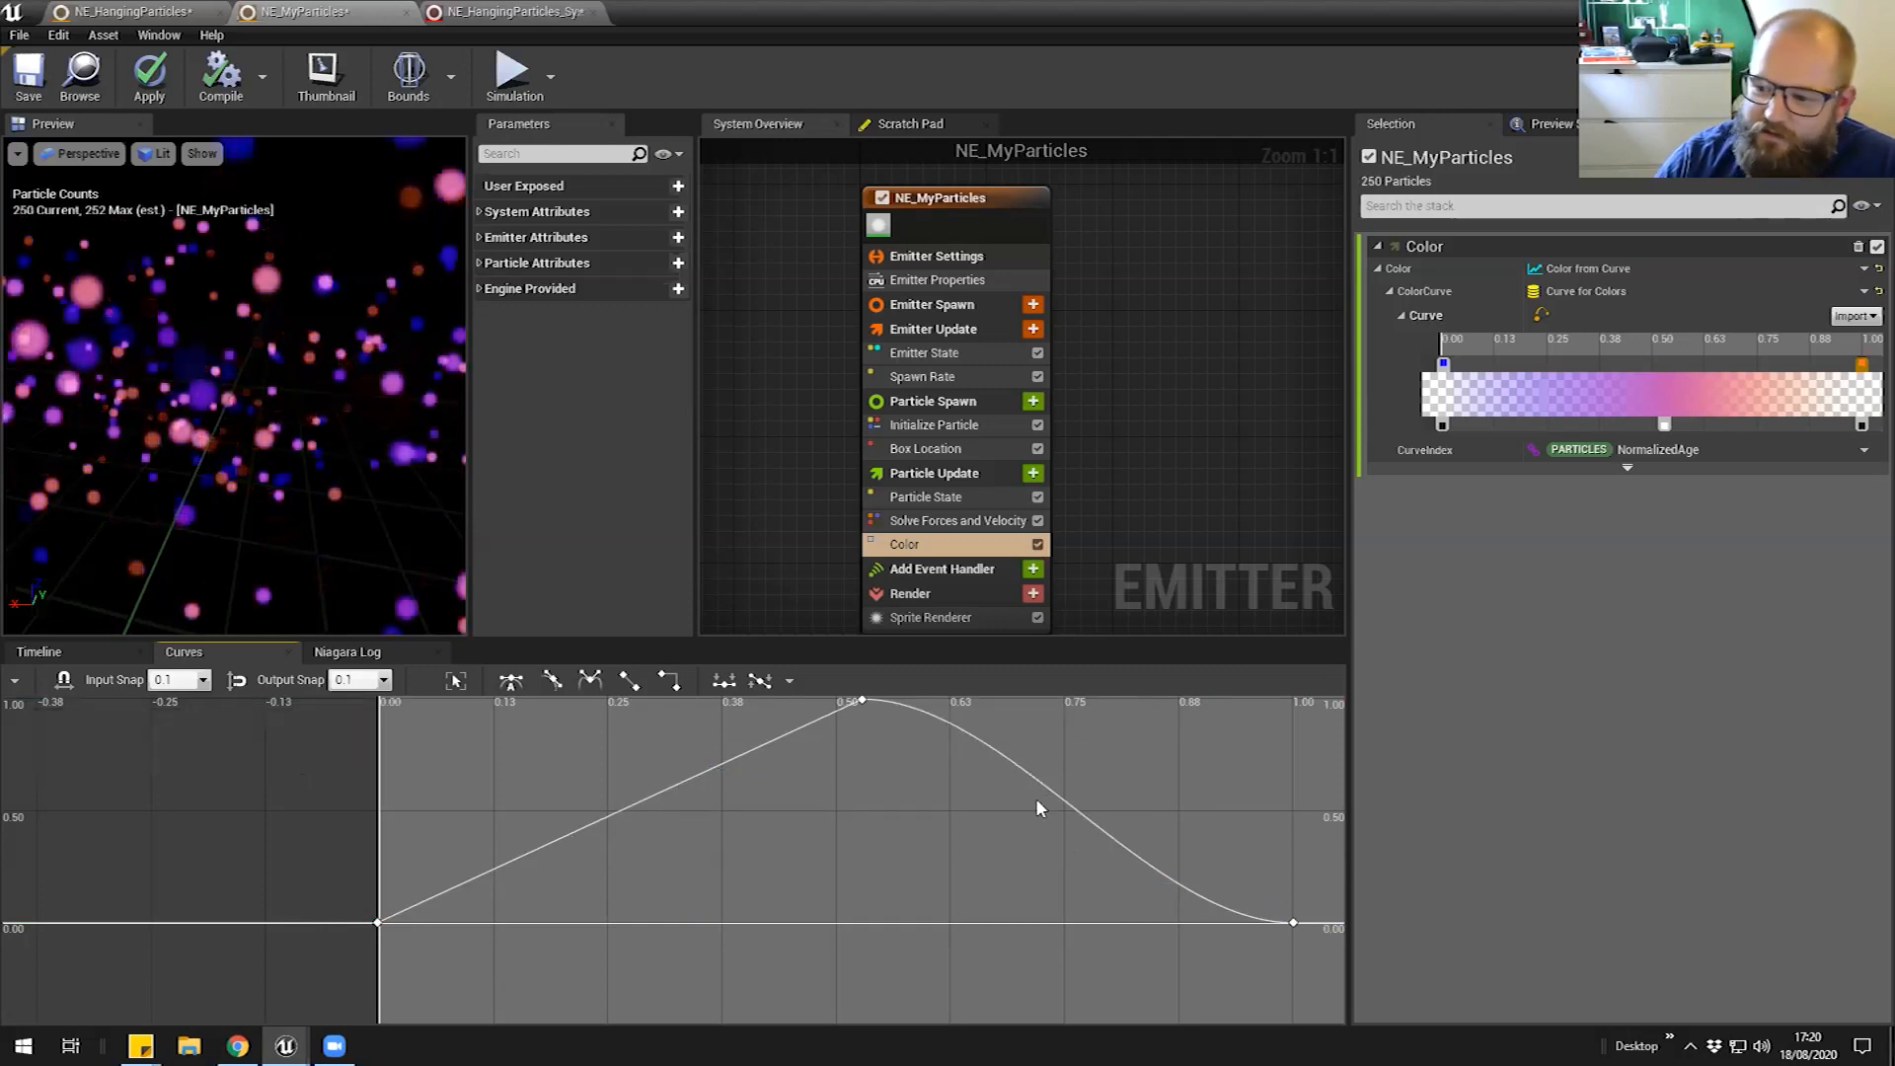
Change the Alpha curve's first key to automatic cubic interpolation for a smooth fade-in
click(378, 921)
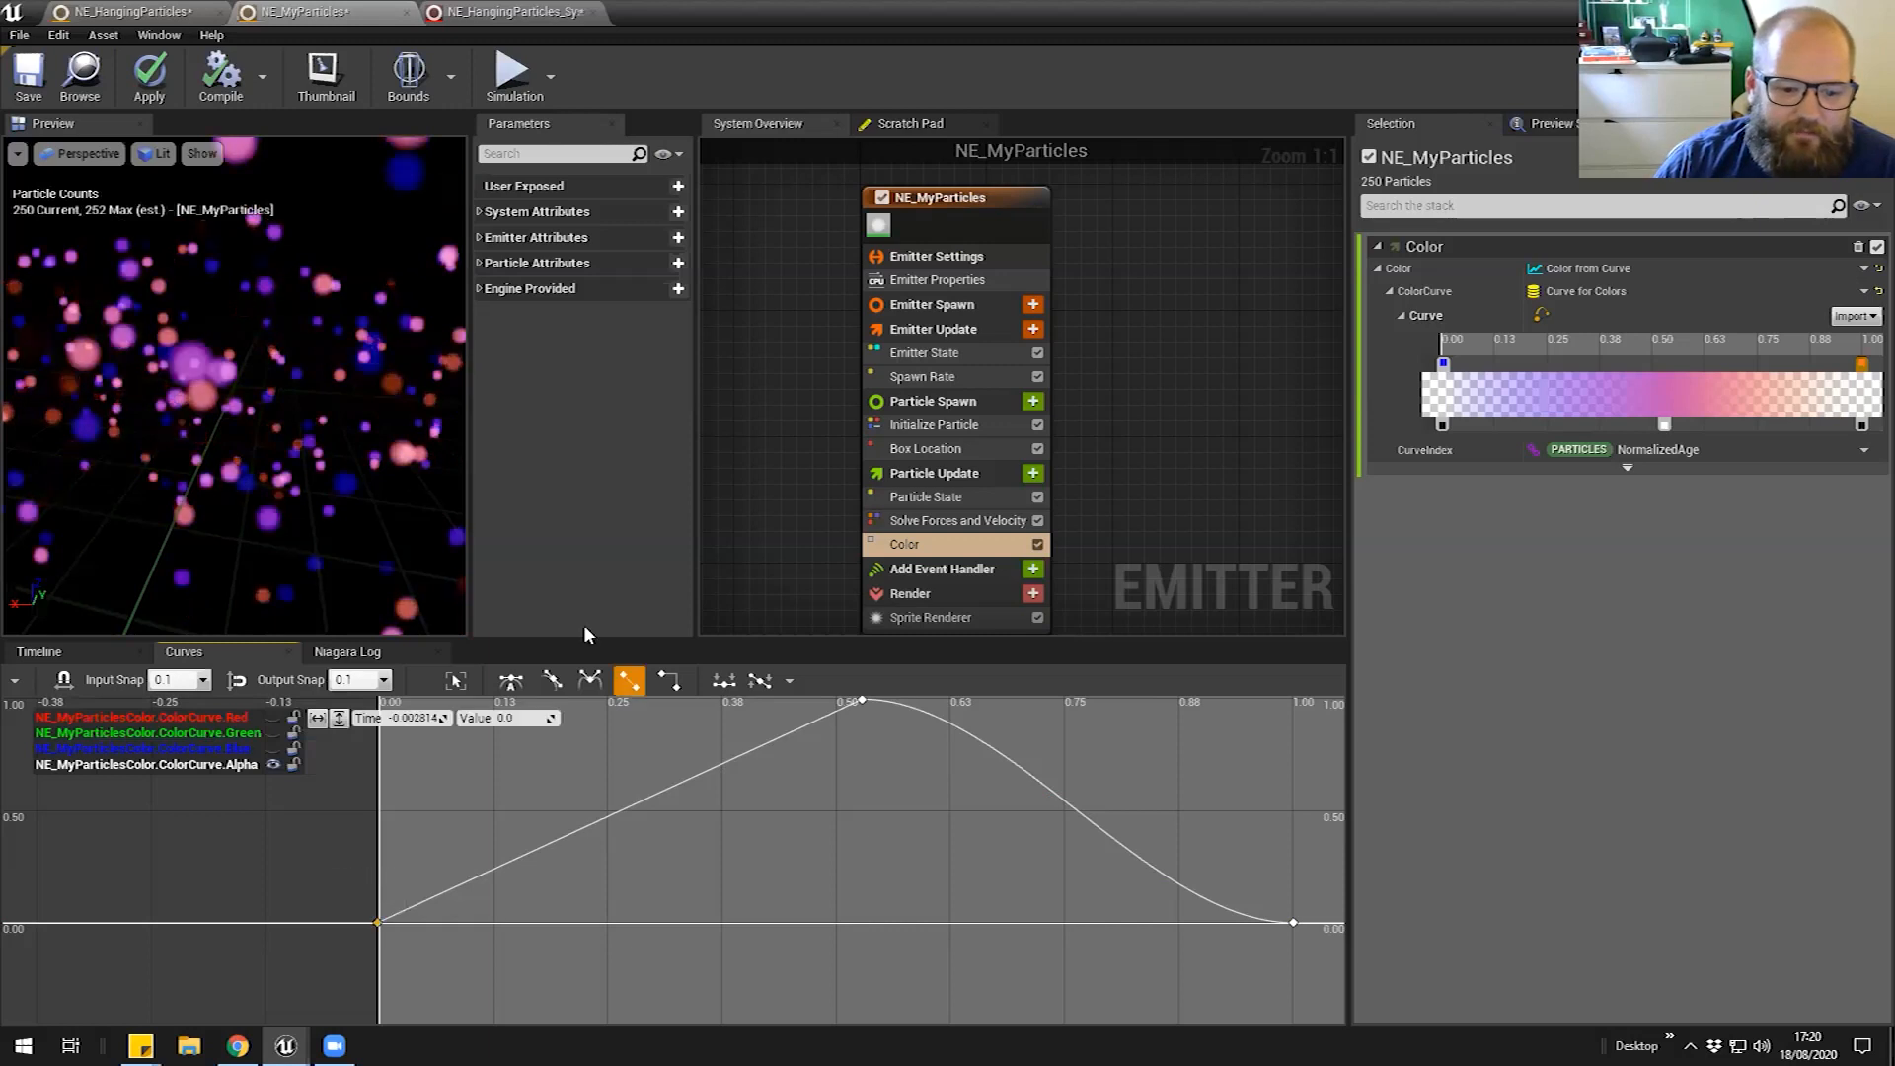
click(511, 683)
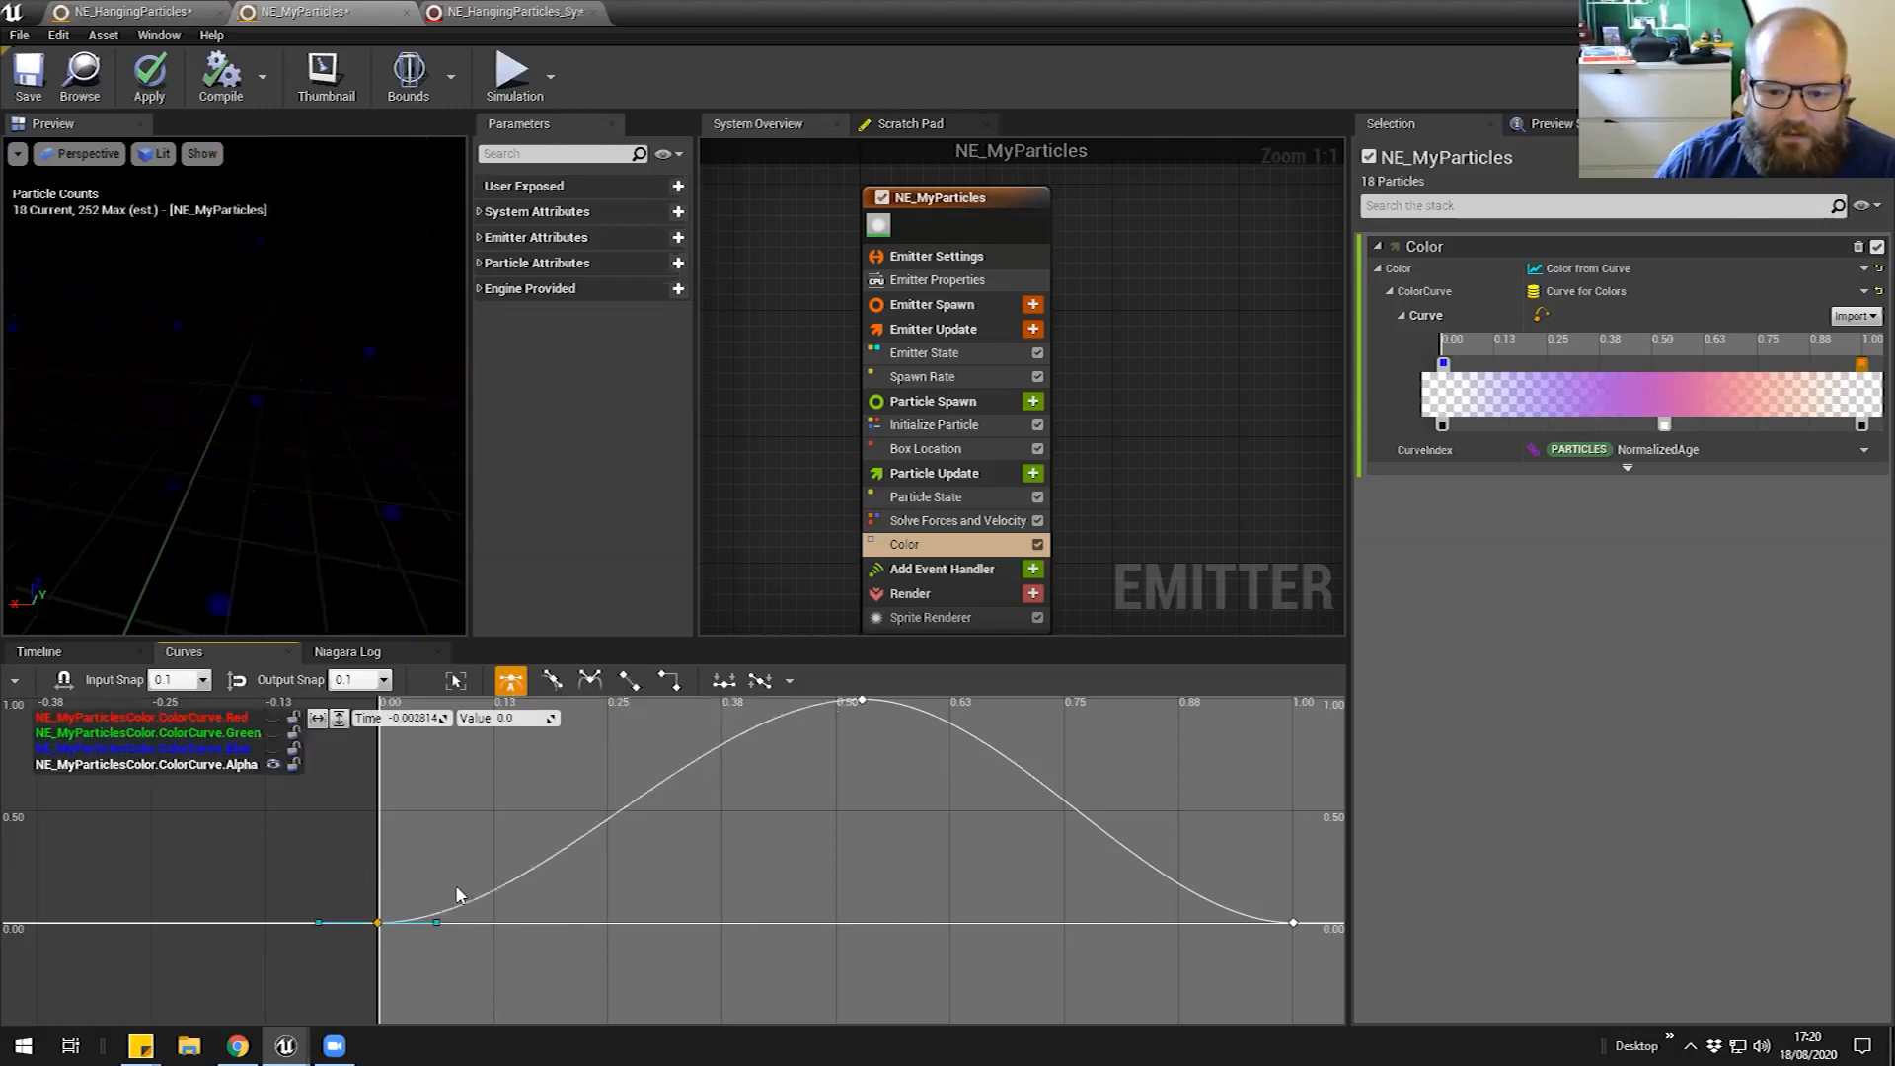
right_drag(809, 840, 797, 849)
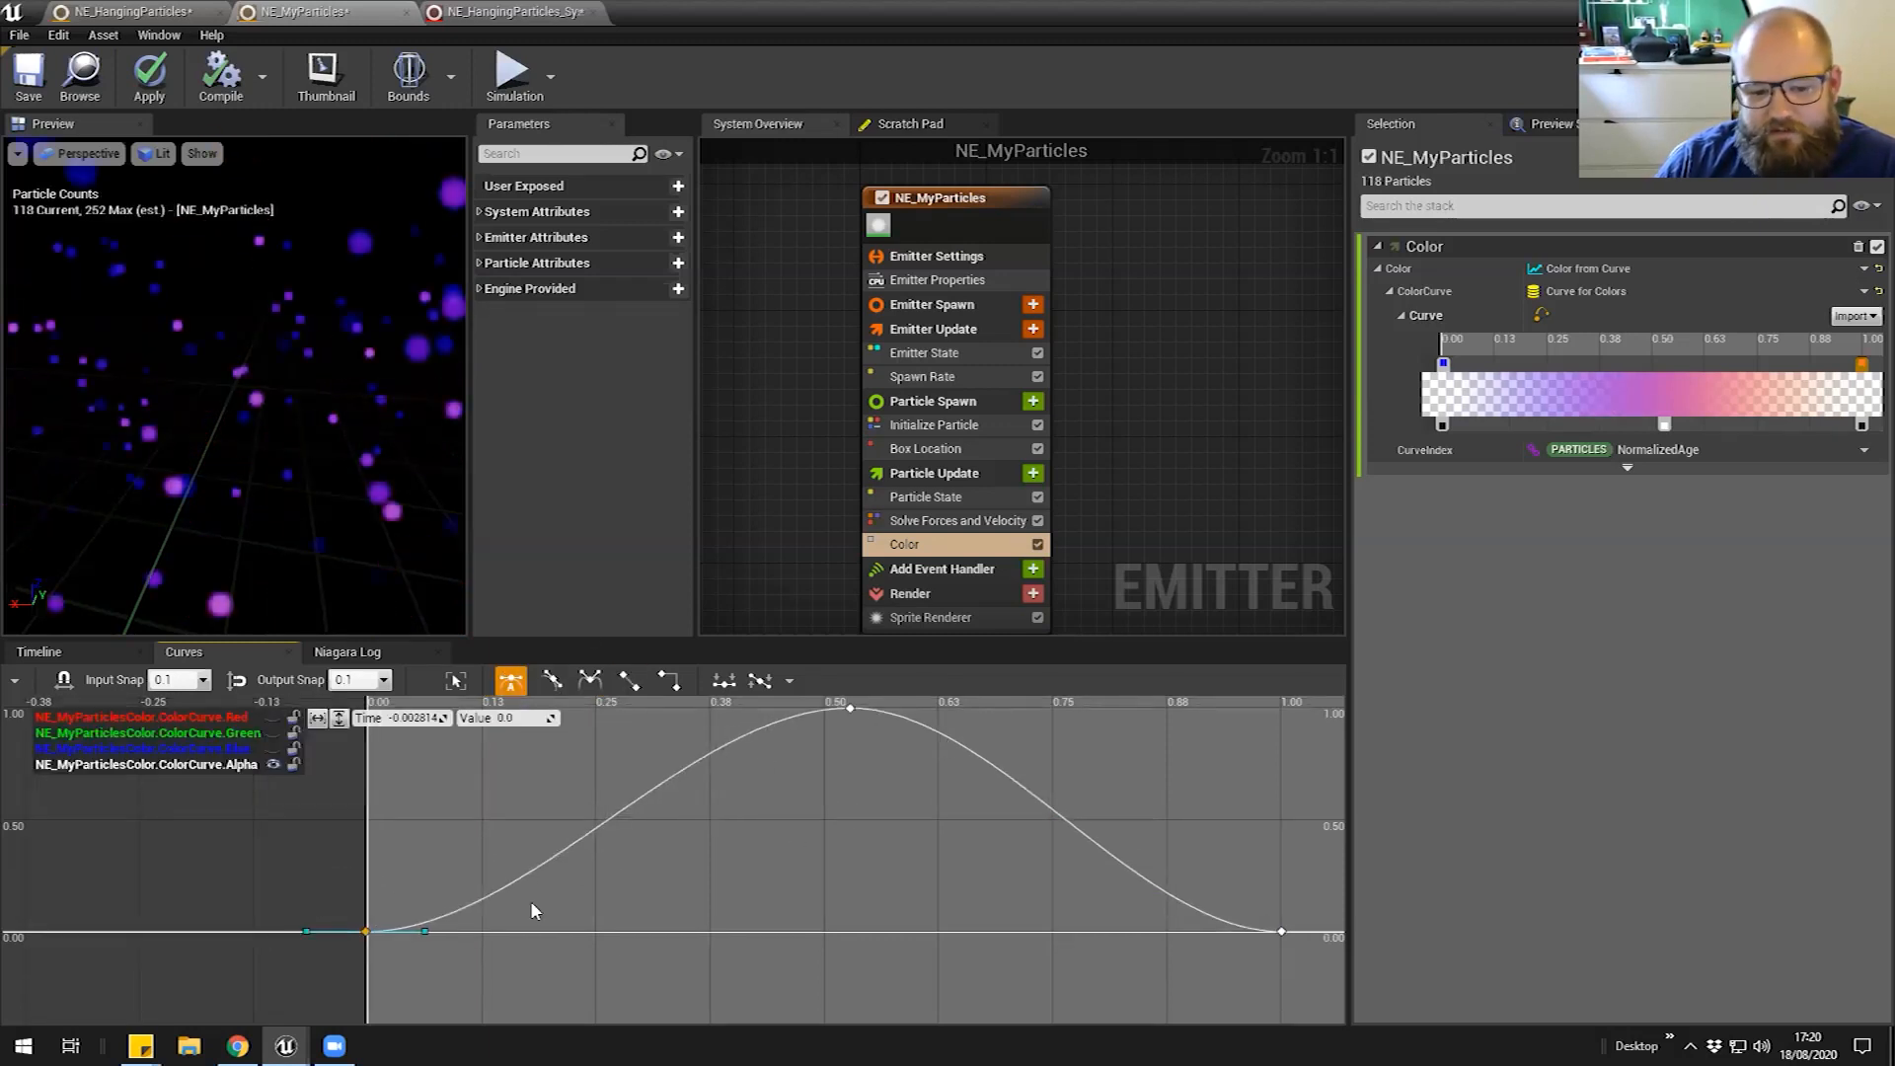
Steepen the tangents of the Alpha curve's first and last keys to form a rounded arch between them
drag(423, 932, 418, 888)
click(1282, 931)
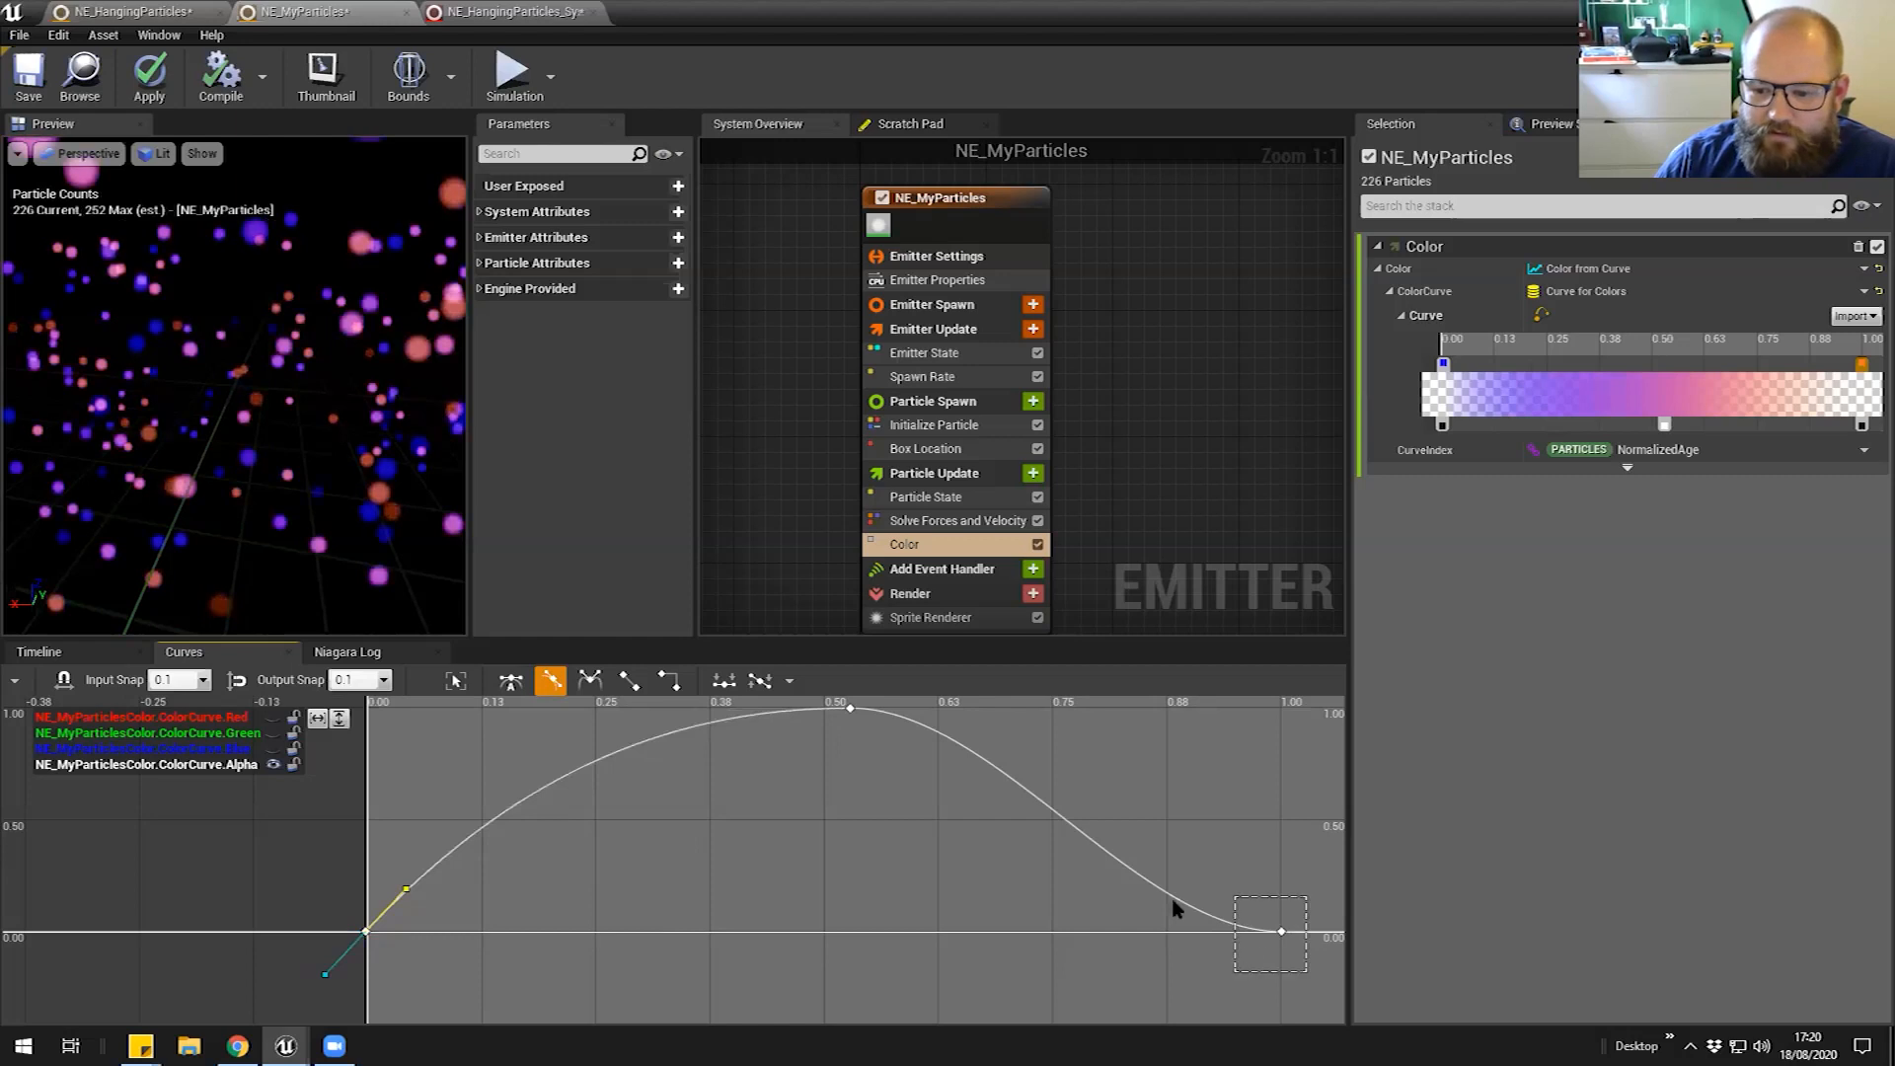
drag(1220, 930, 1242, 894)
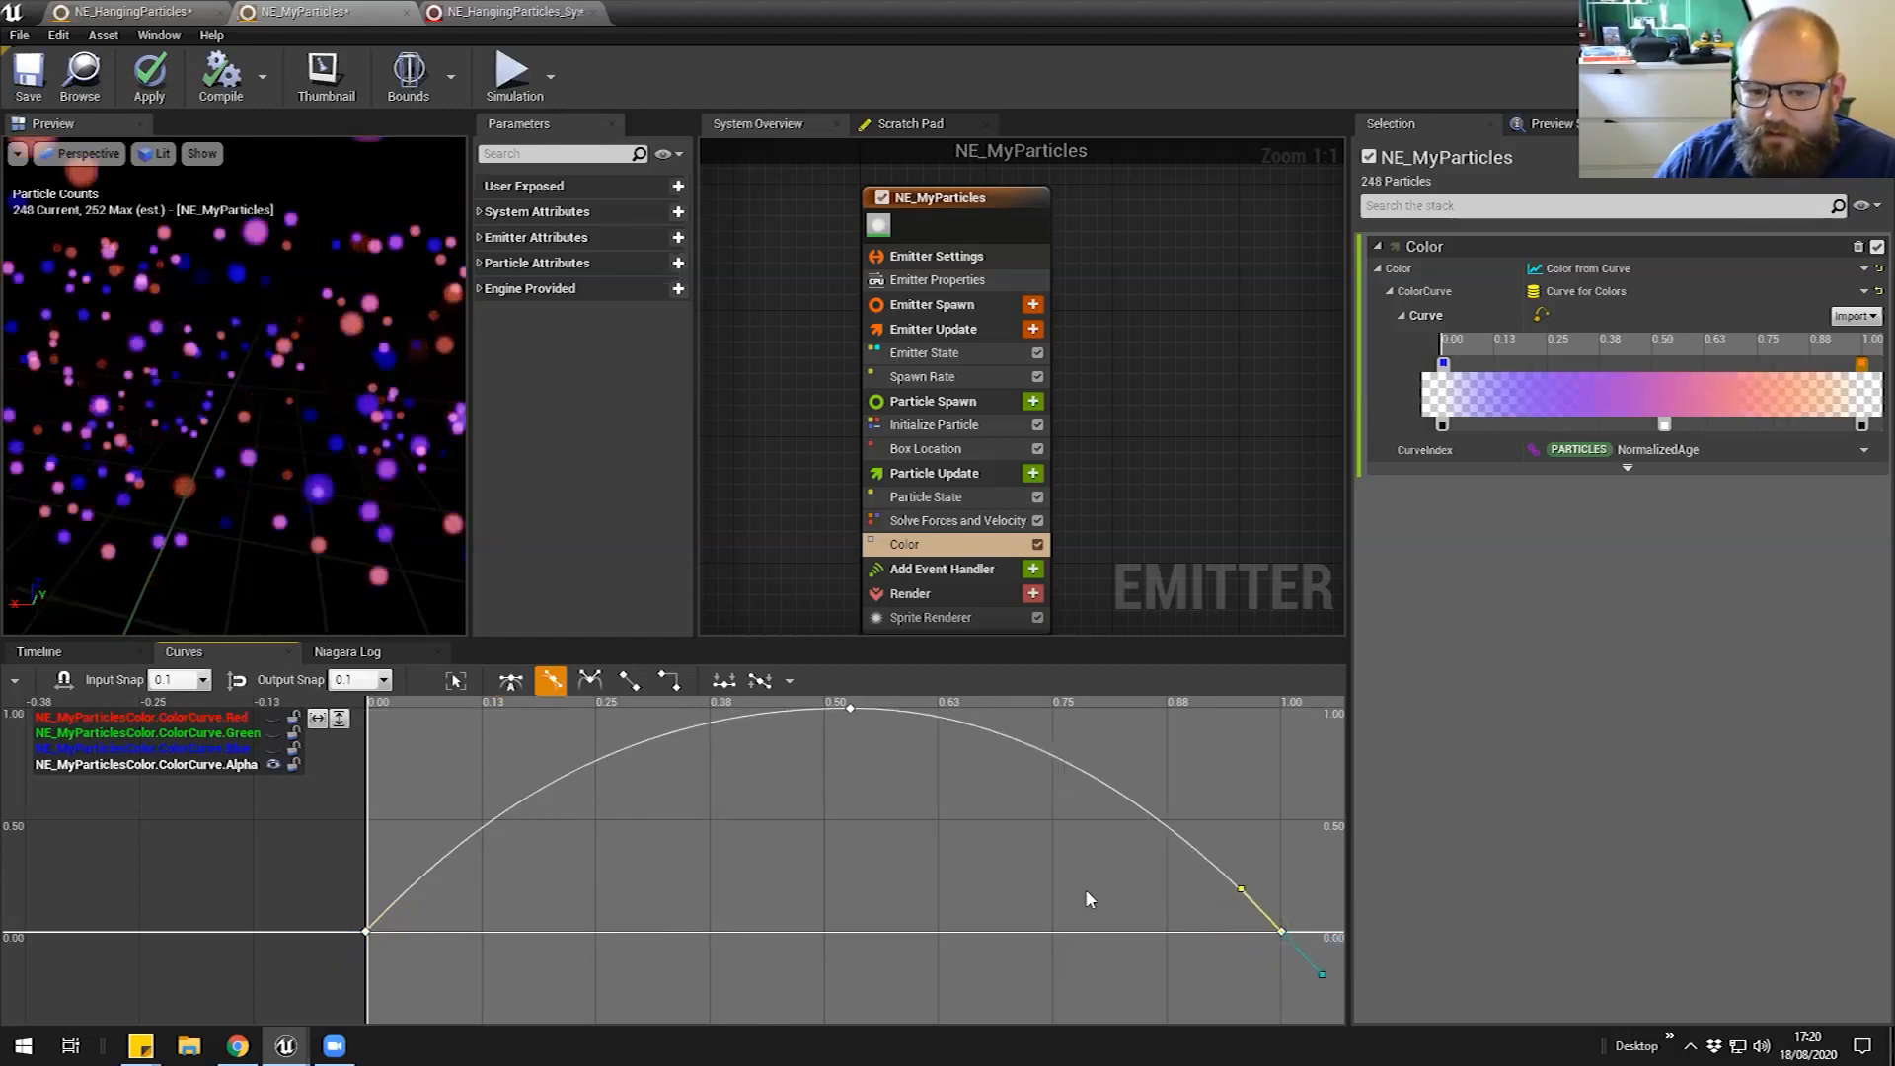
click(410, 963)
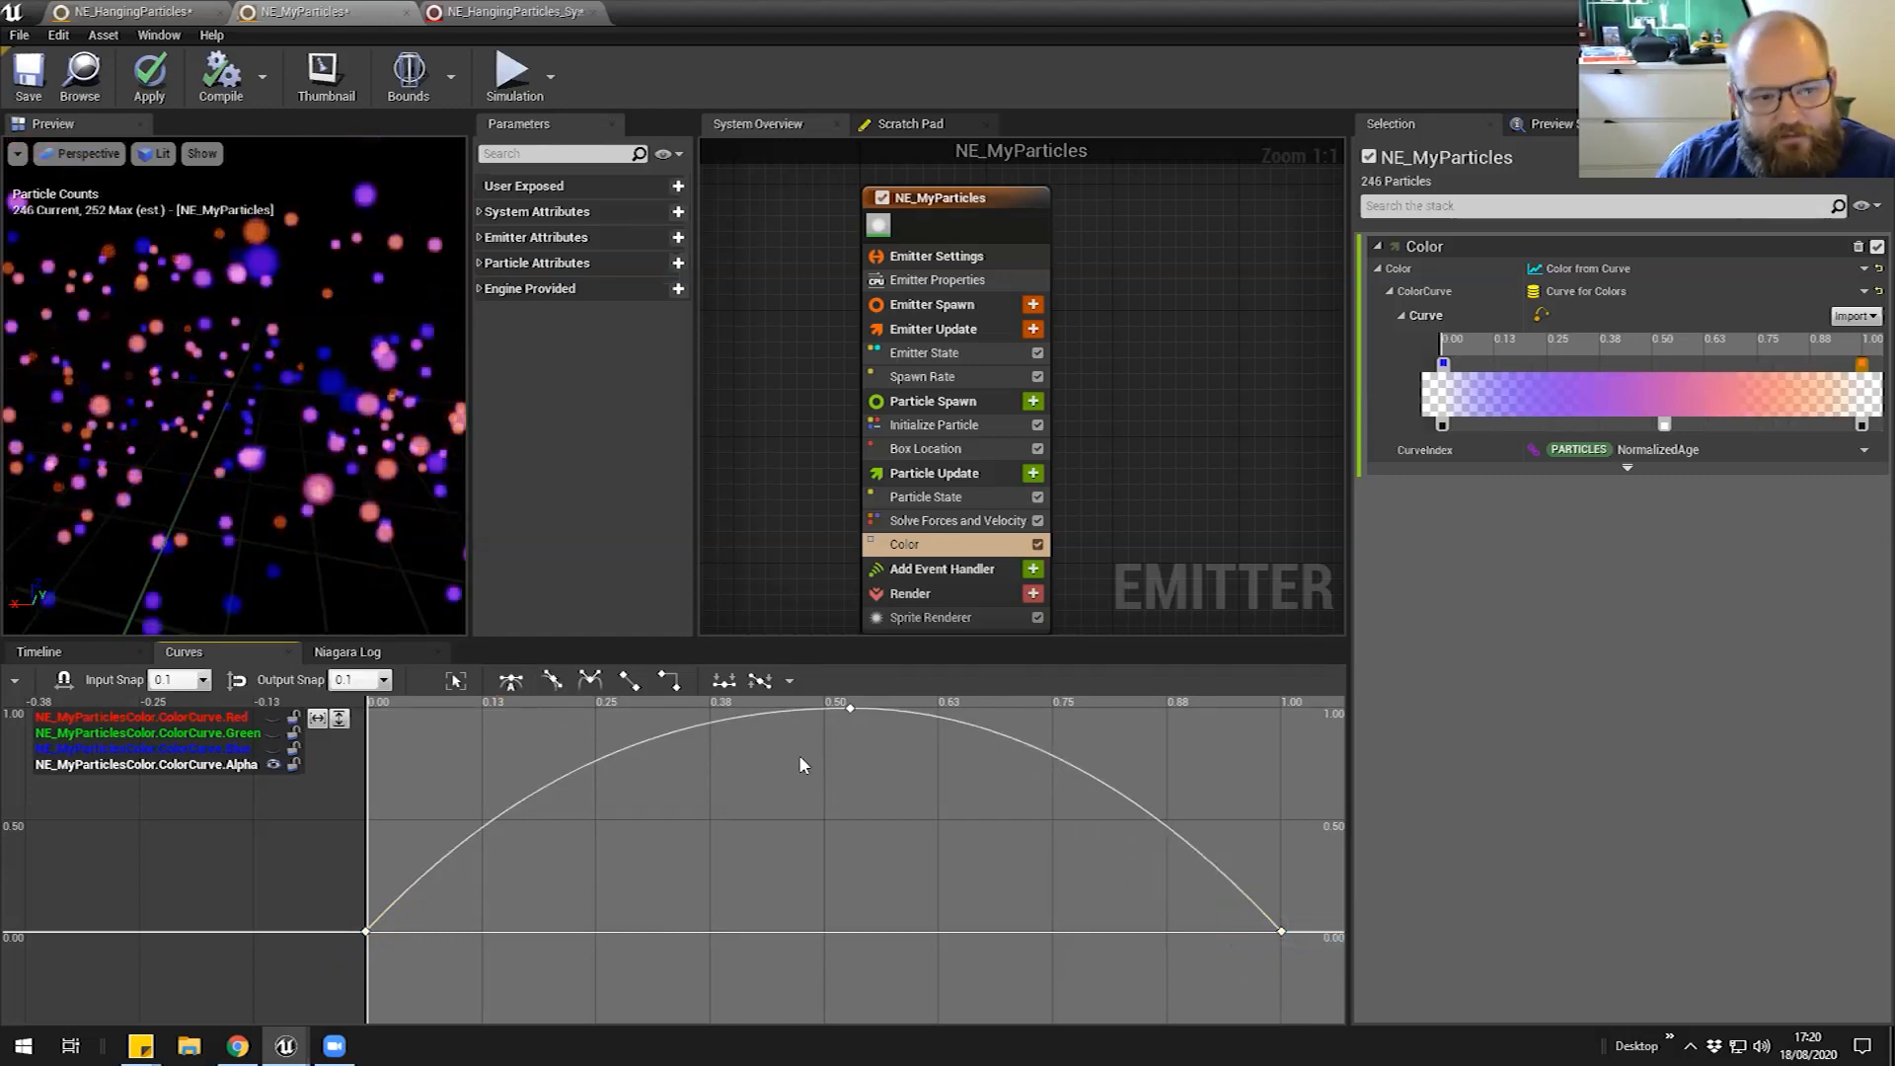
Inspect the fading particles in the preview, restore the timeline view and check the module stack of the NE_HangingParticles emitter
drag(181, 378, 232, 424)
scroll(181, 378, down, 5)
scroll(186, 427, up, 5)
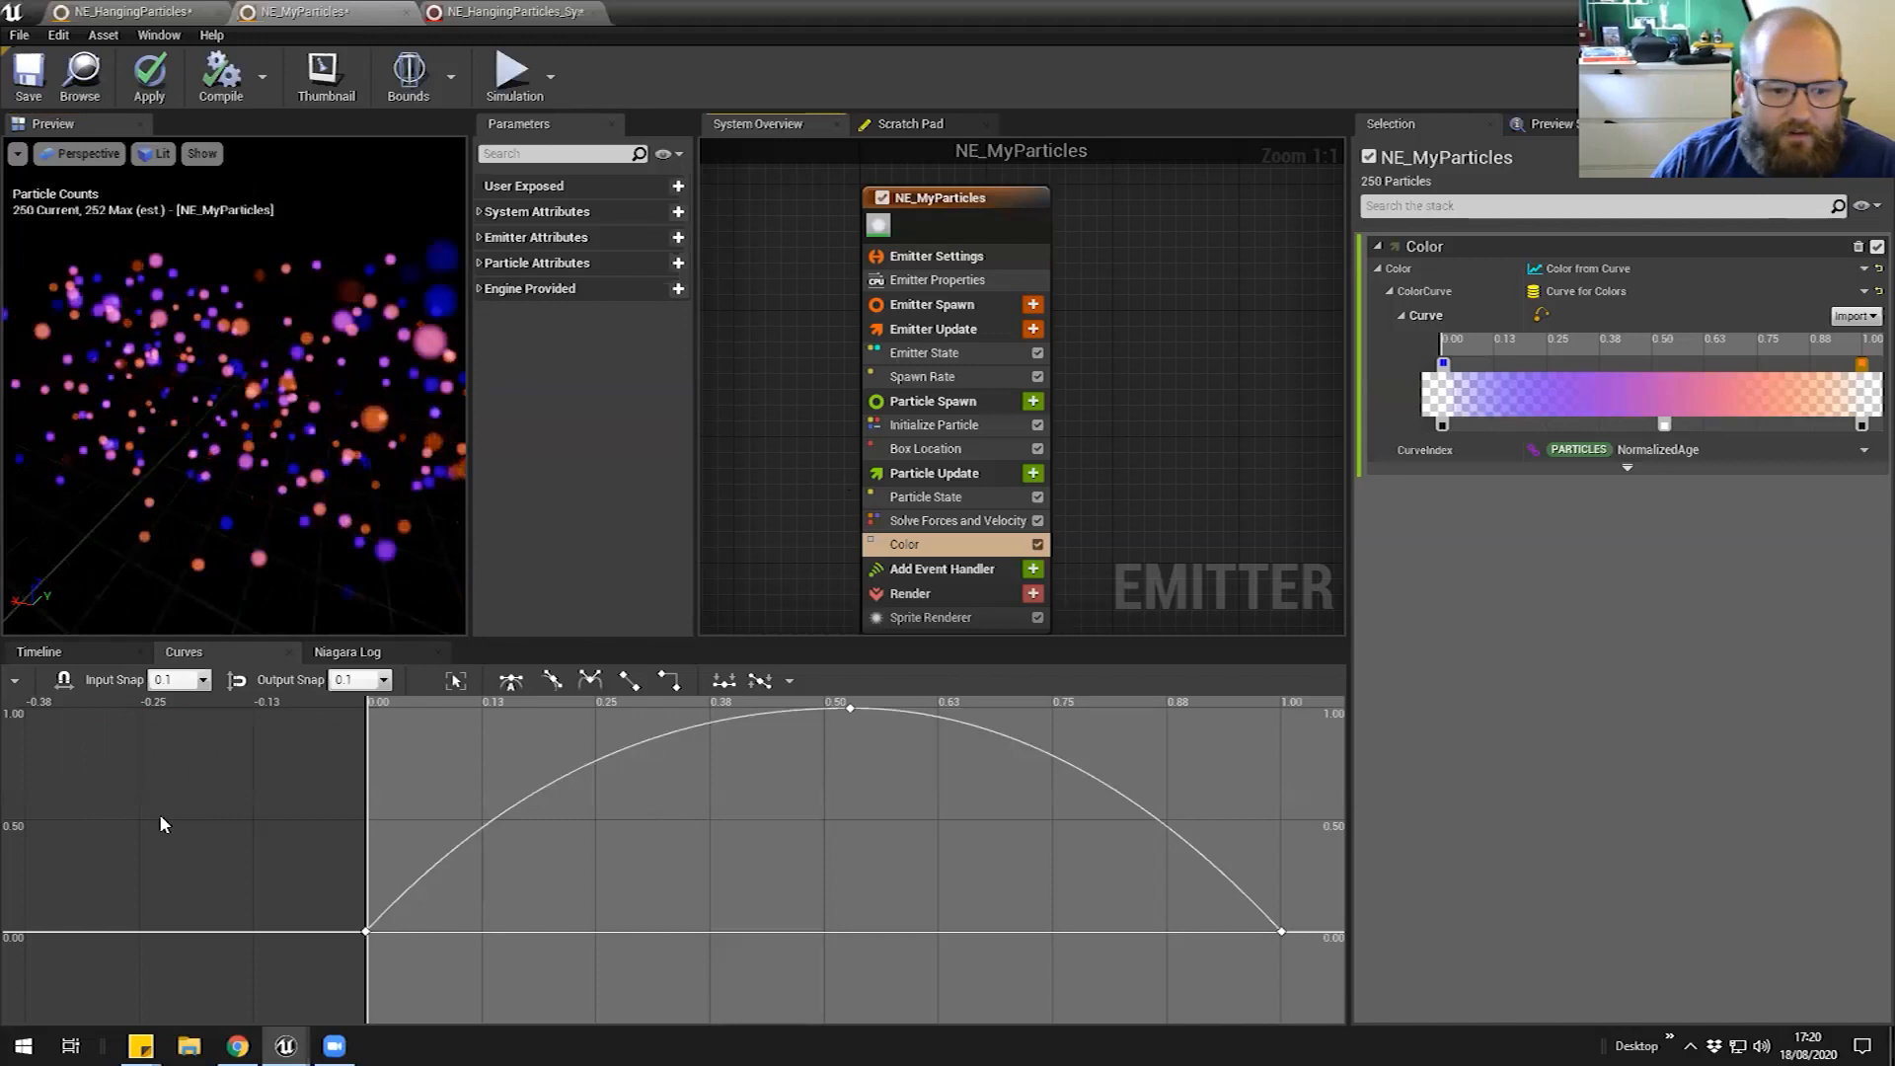
click(81, 652)
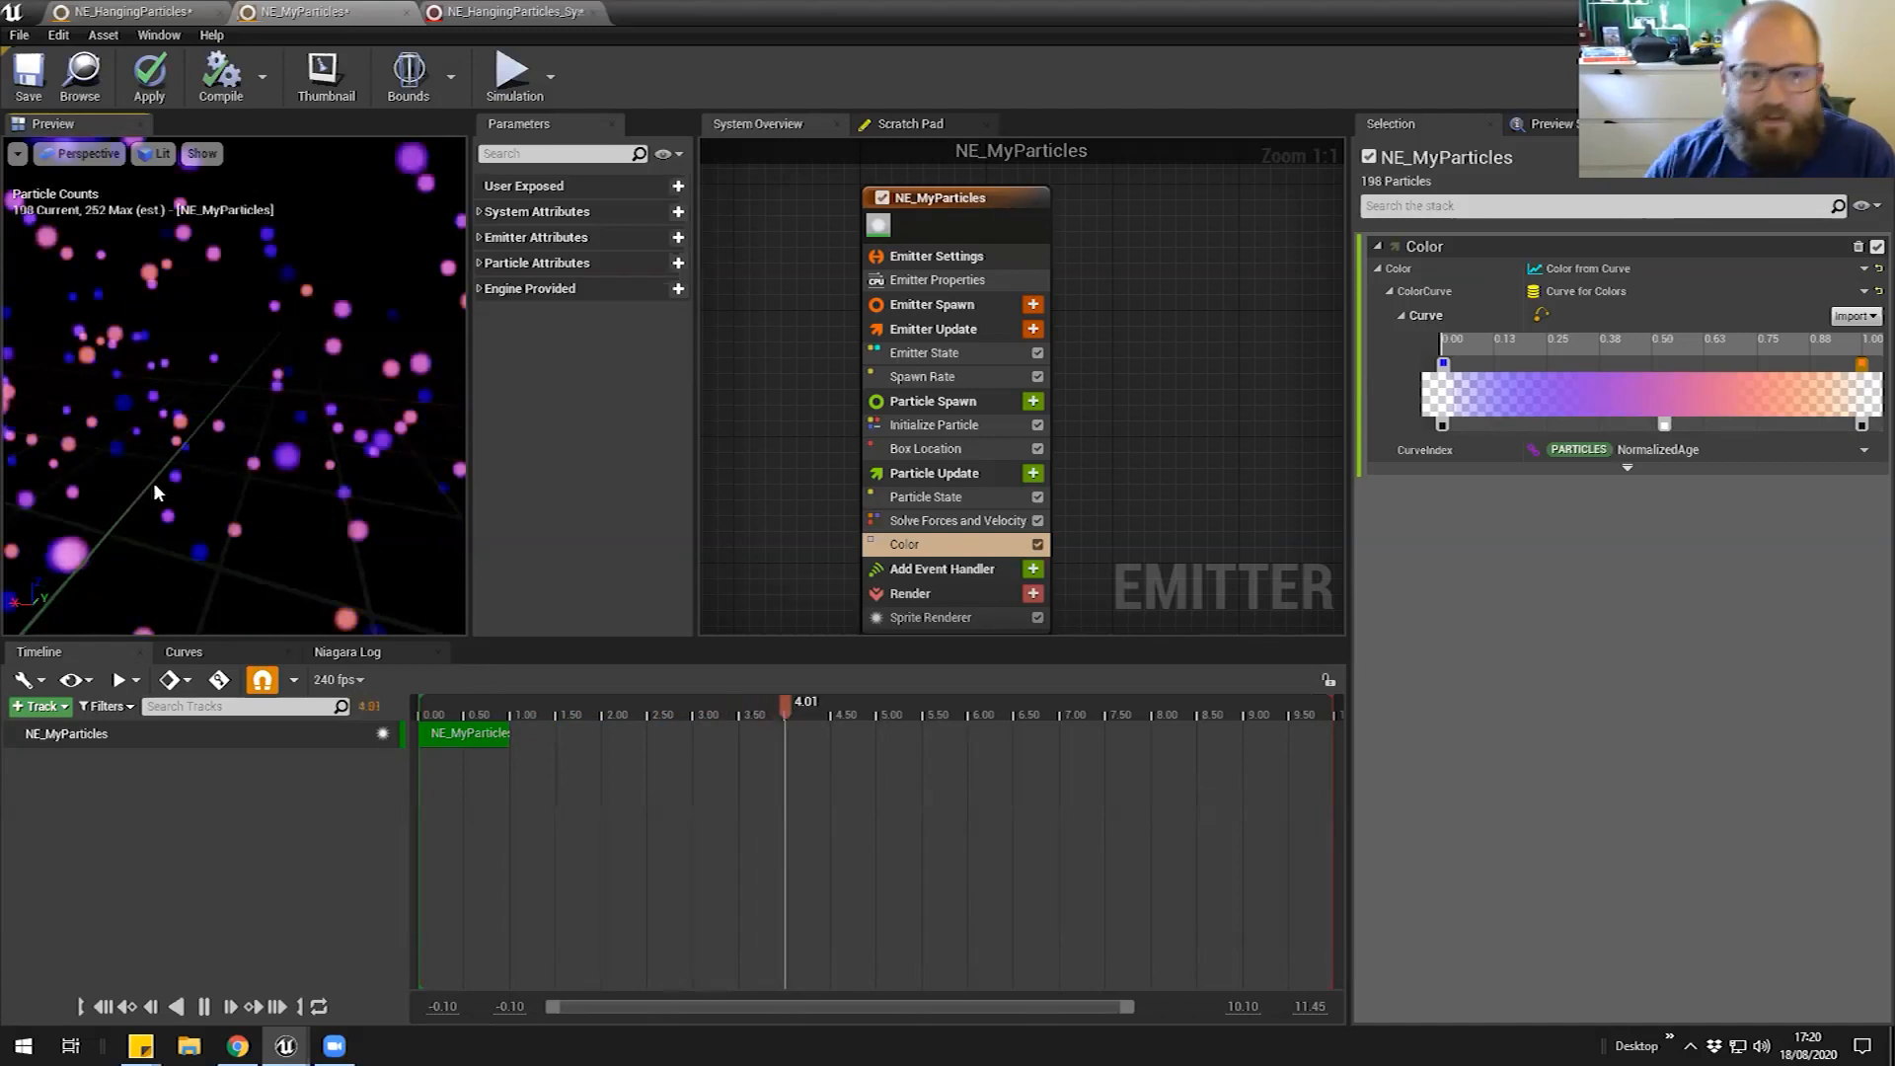
click(127, 13)
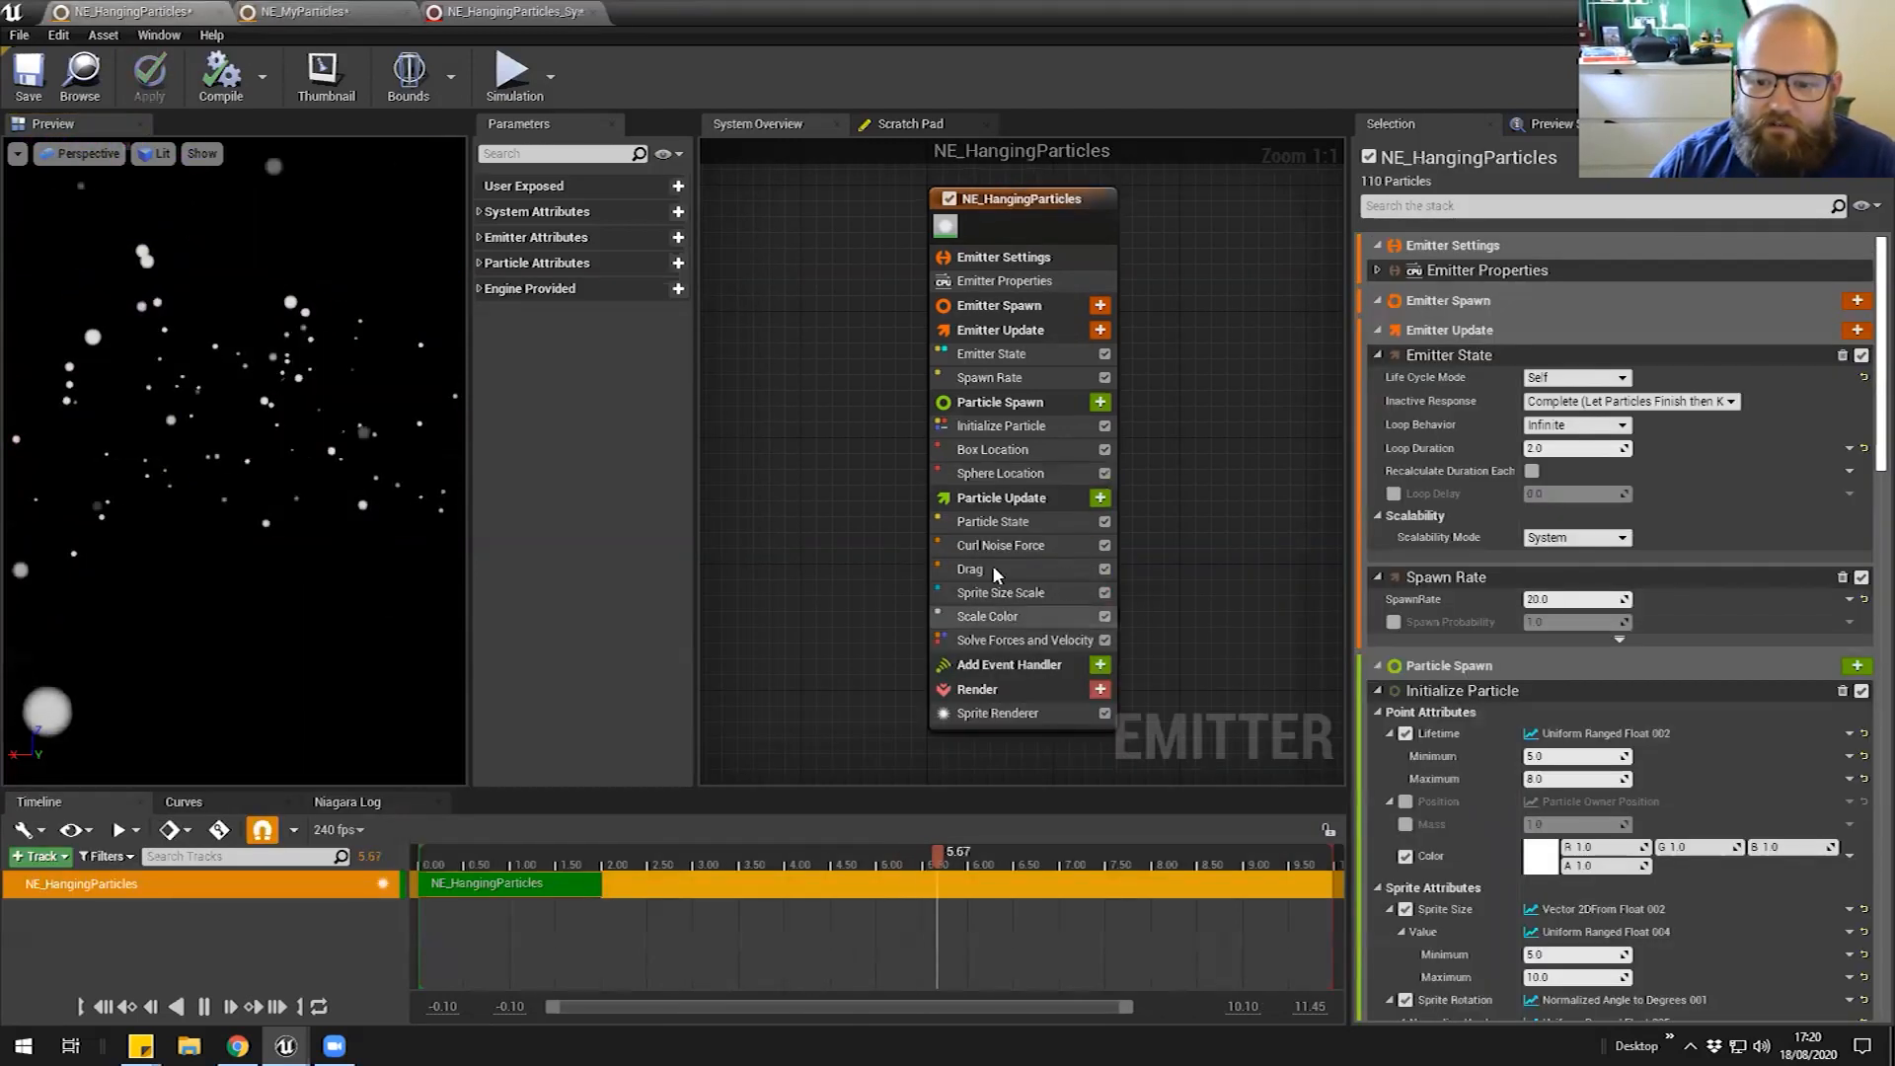
Return to the NE_MyParticles emitter and add a Scale Sprite Size module to its Particle Update stage
click(329, 18)
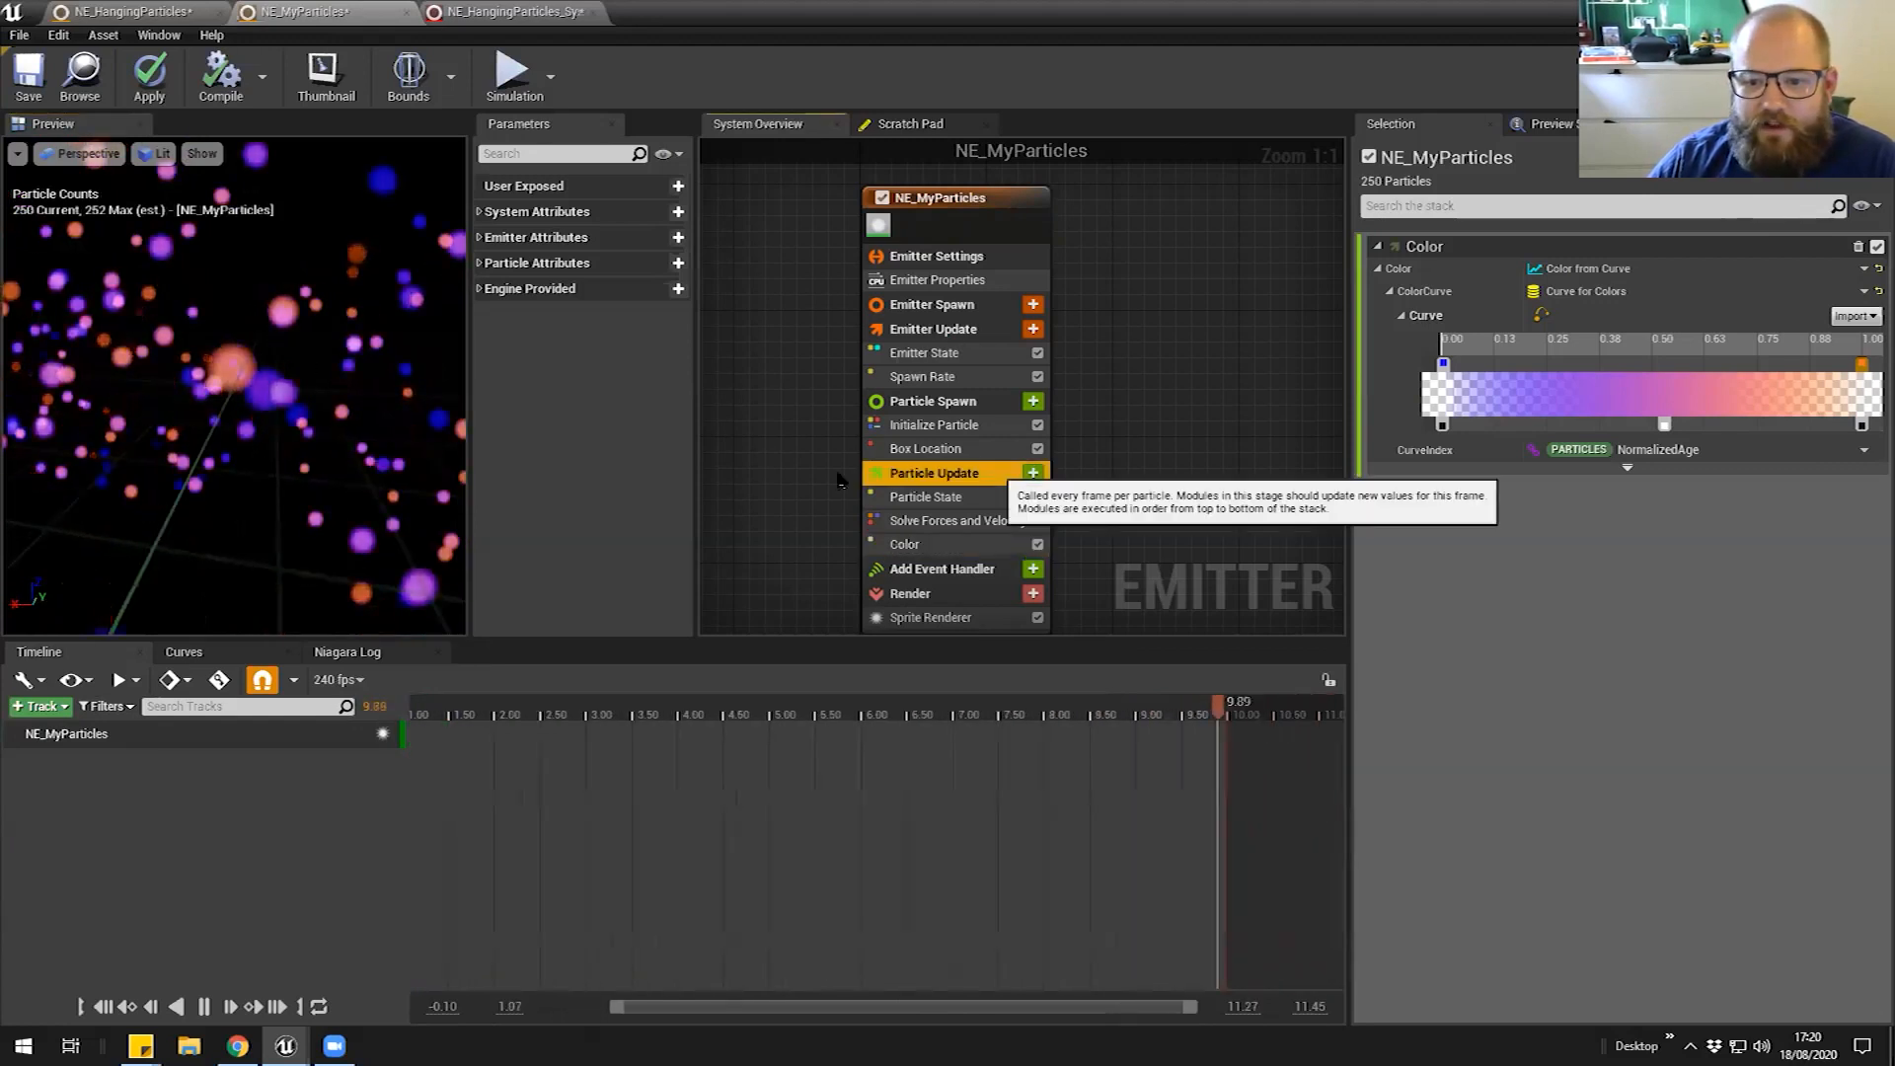
click(977, 472)
click(1032, 473)
text(size)
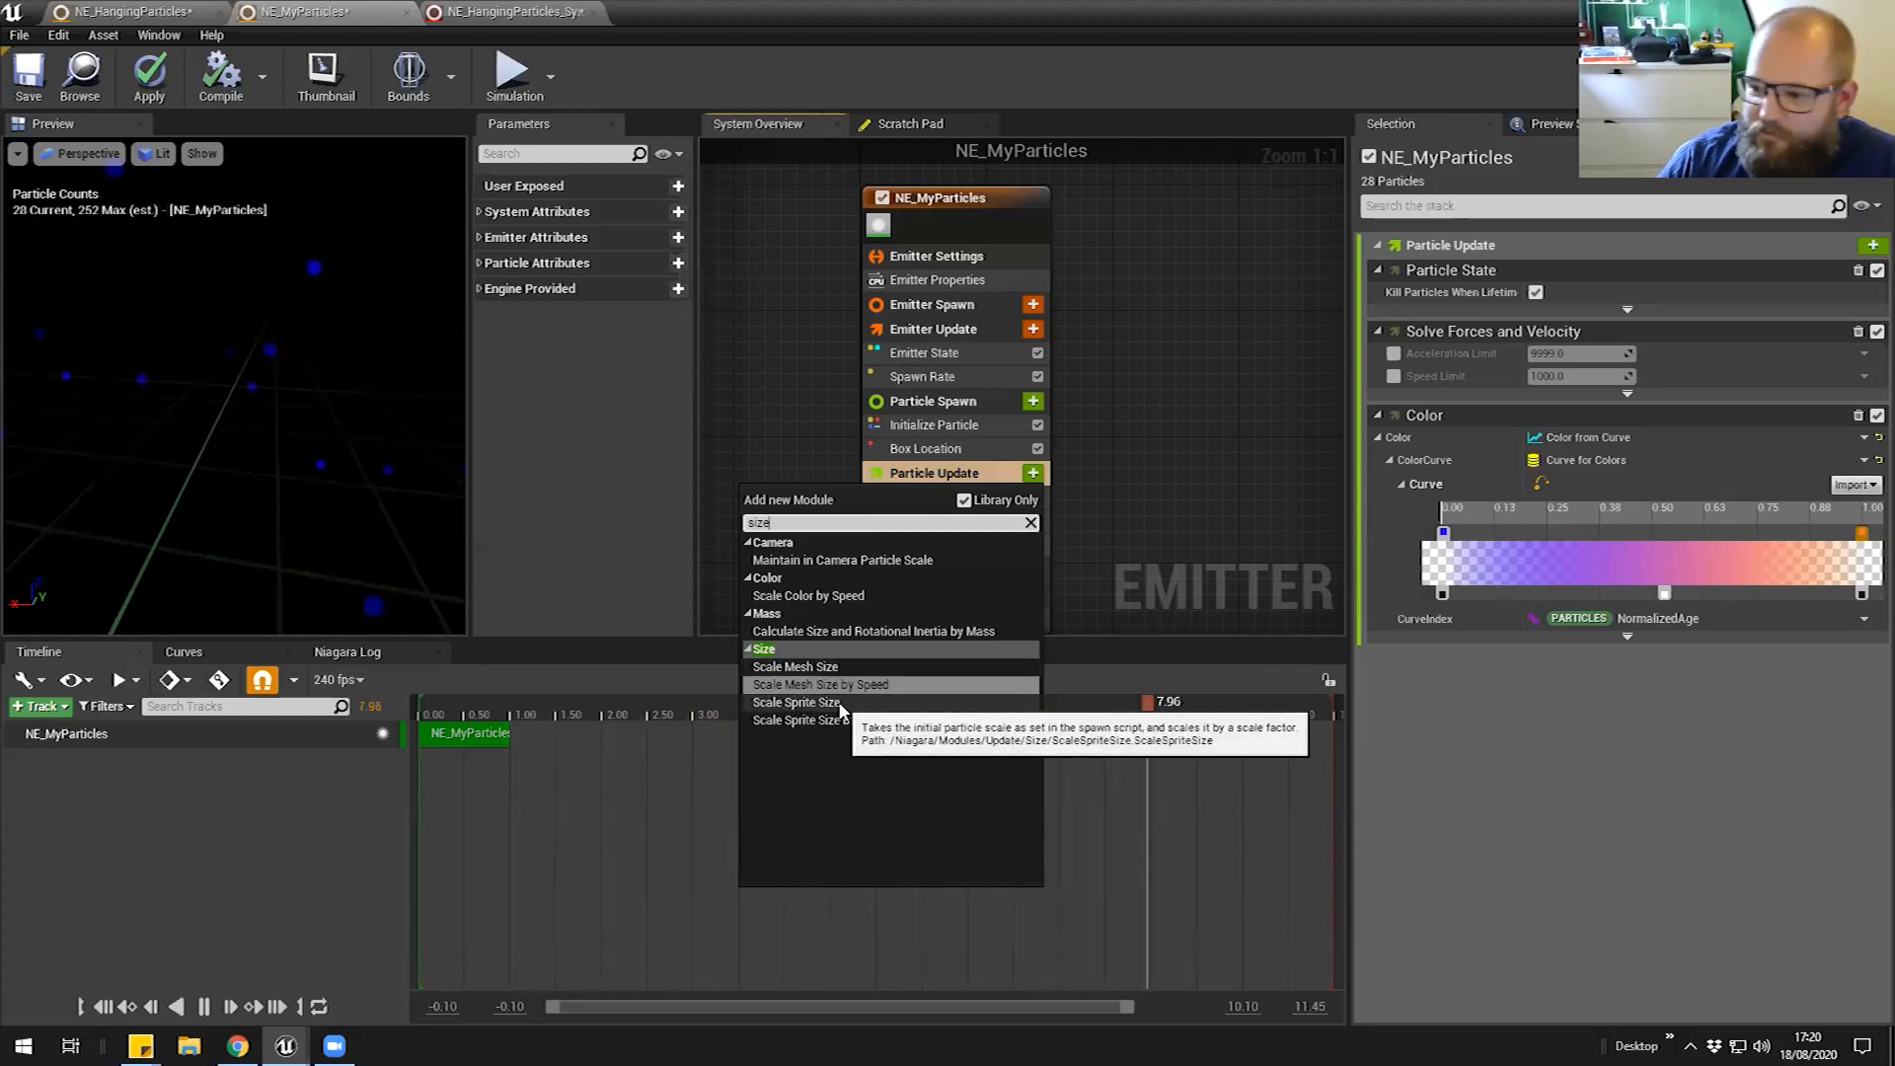
click(840, 702)
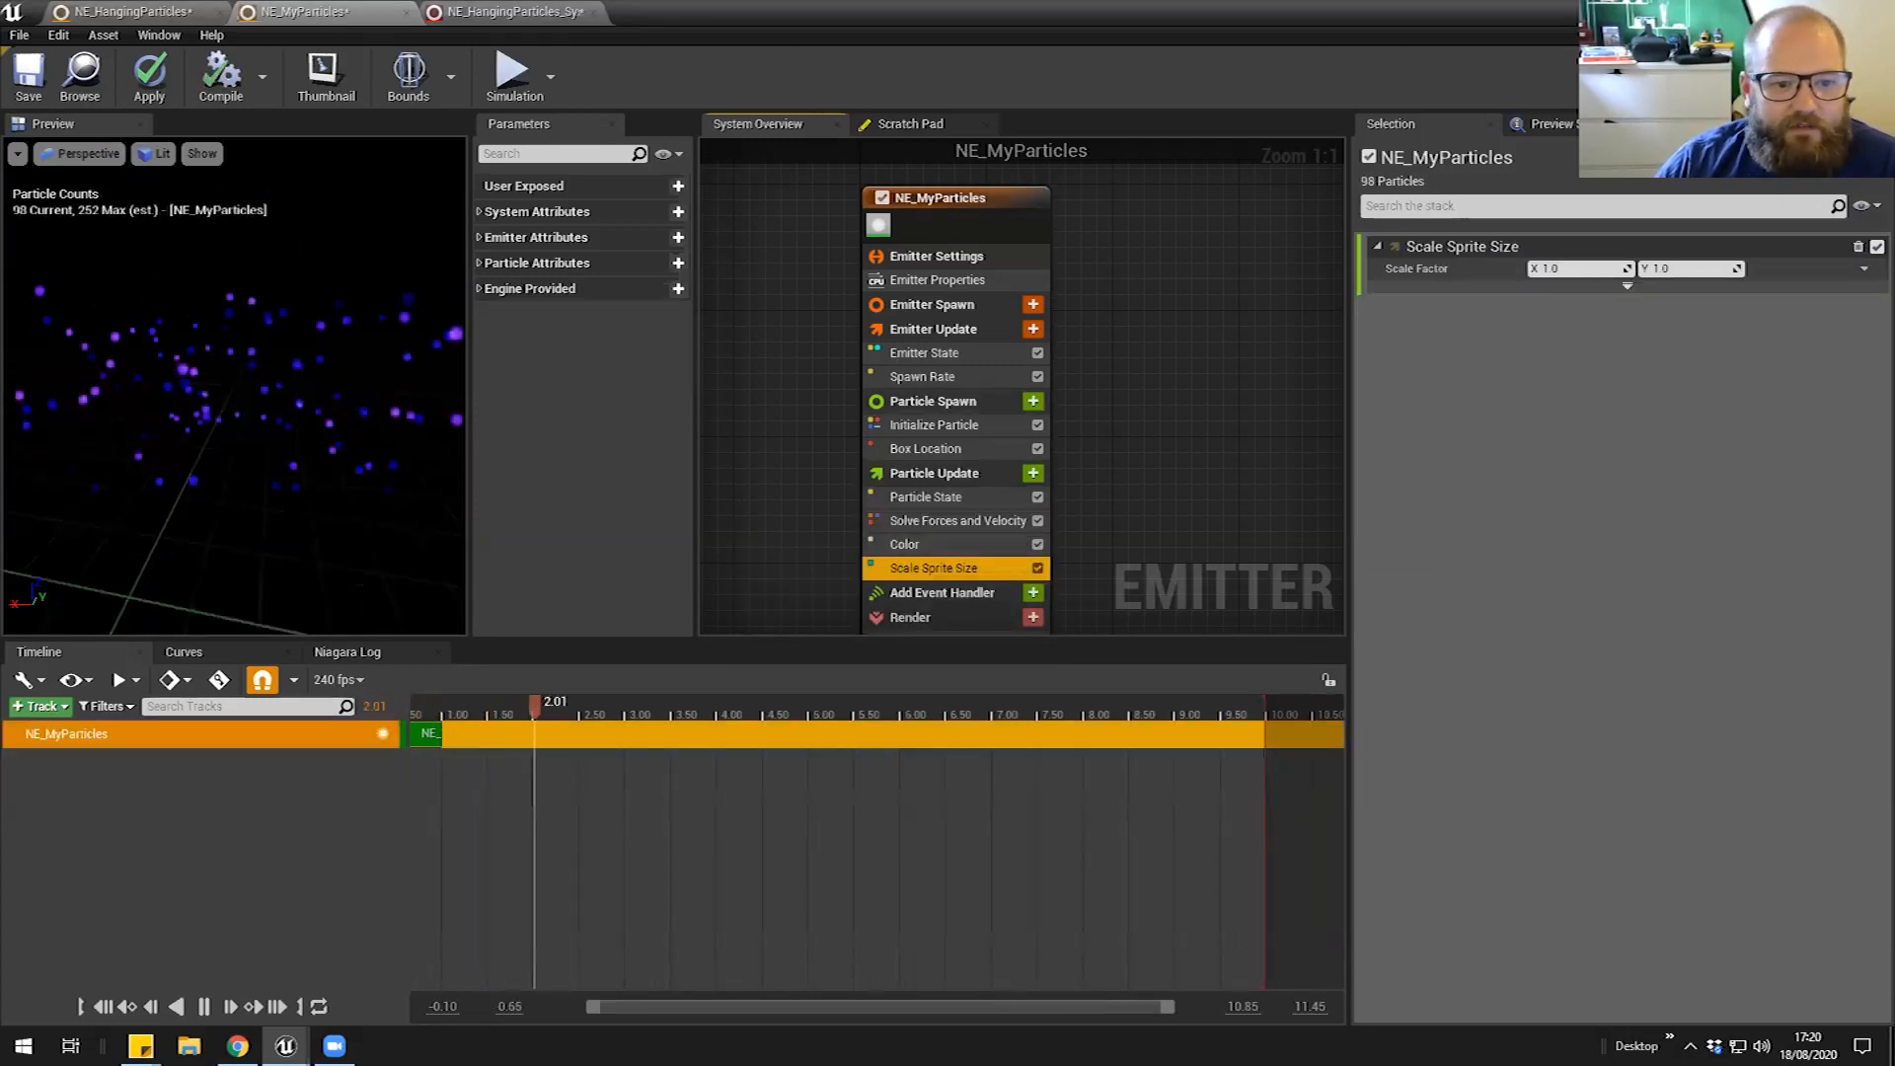
Try a non-uniform Scale Factor of X 5 and Y 80 in the Scale Sprite Size module
click(1565, 269)
text(5)
key(Return)
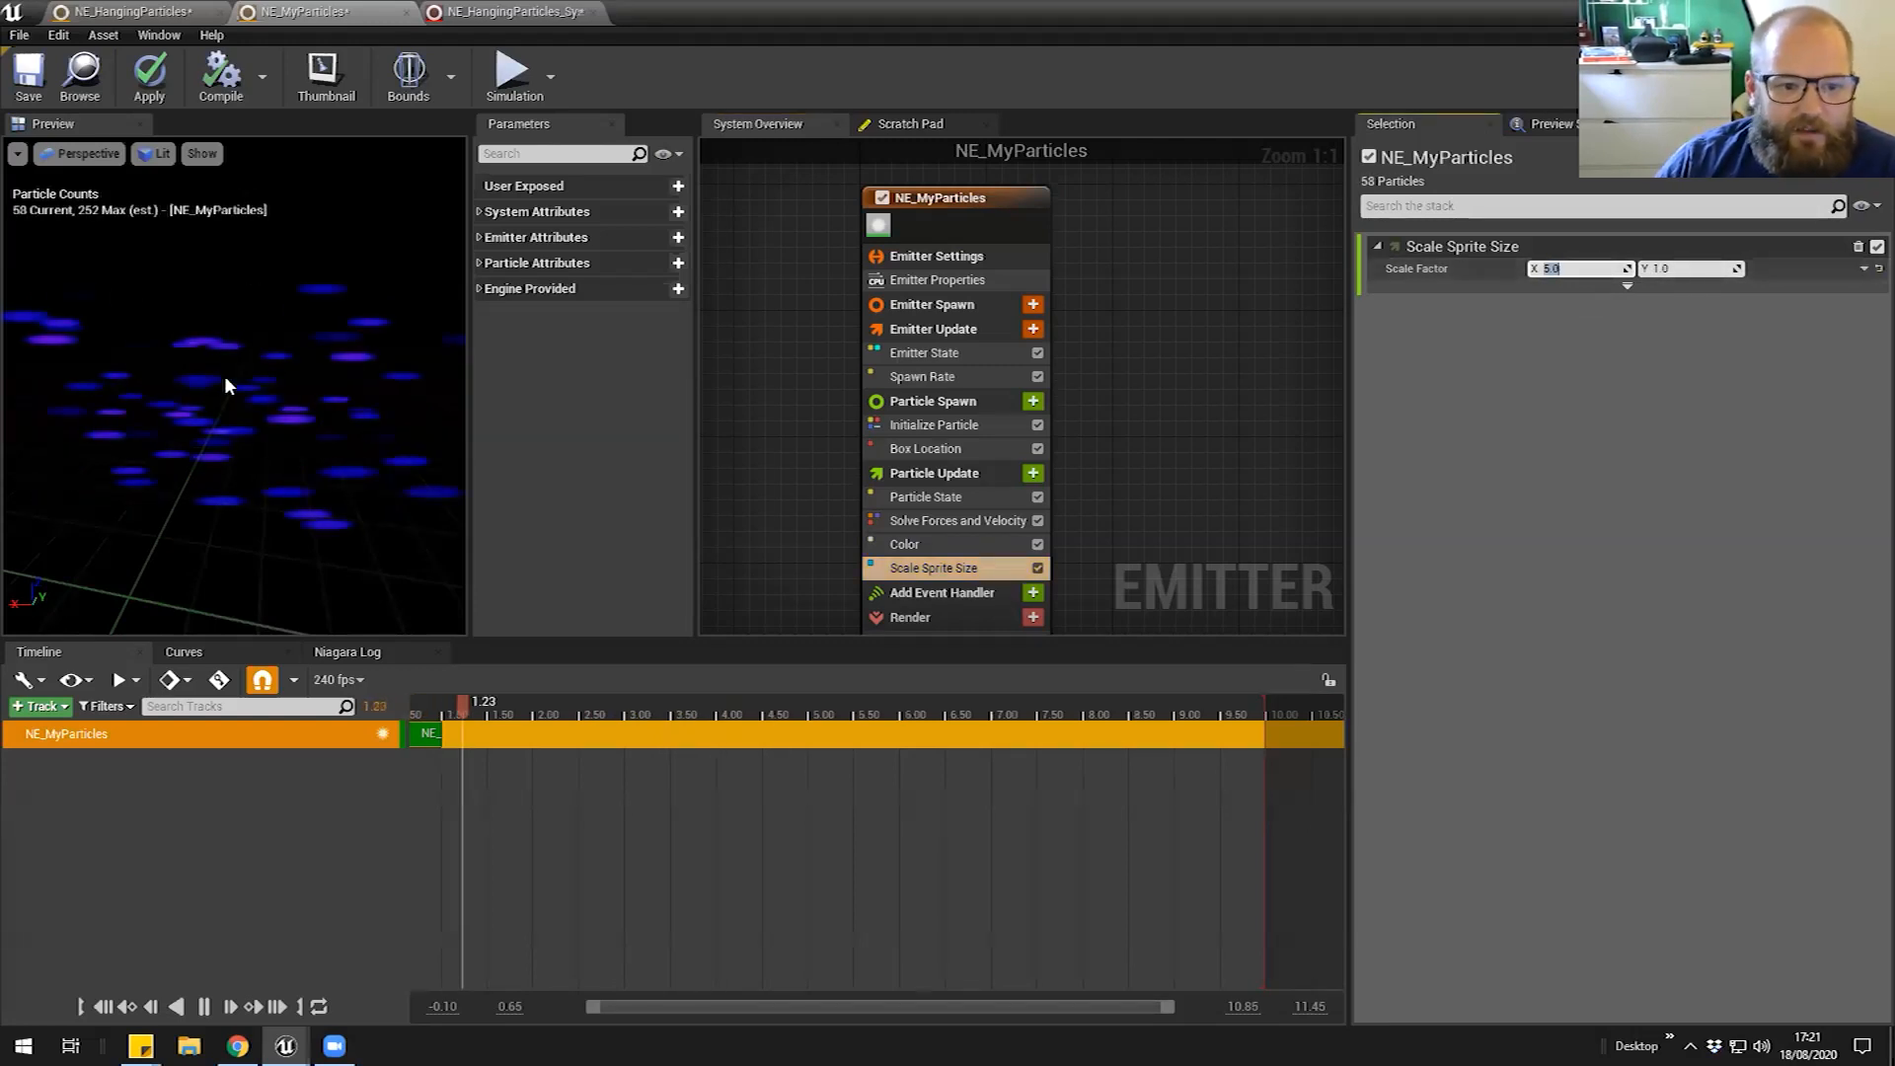
key(Tab)
text(80)
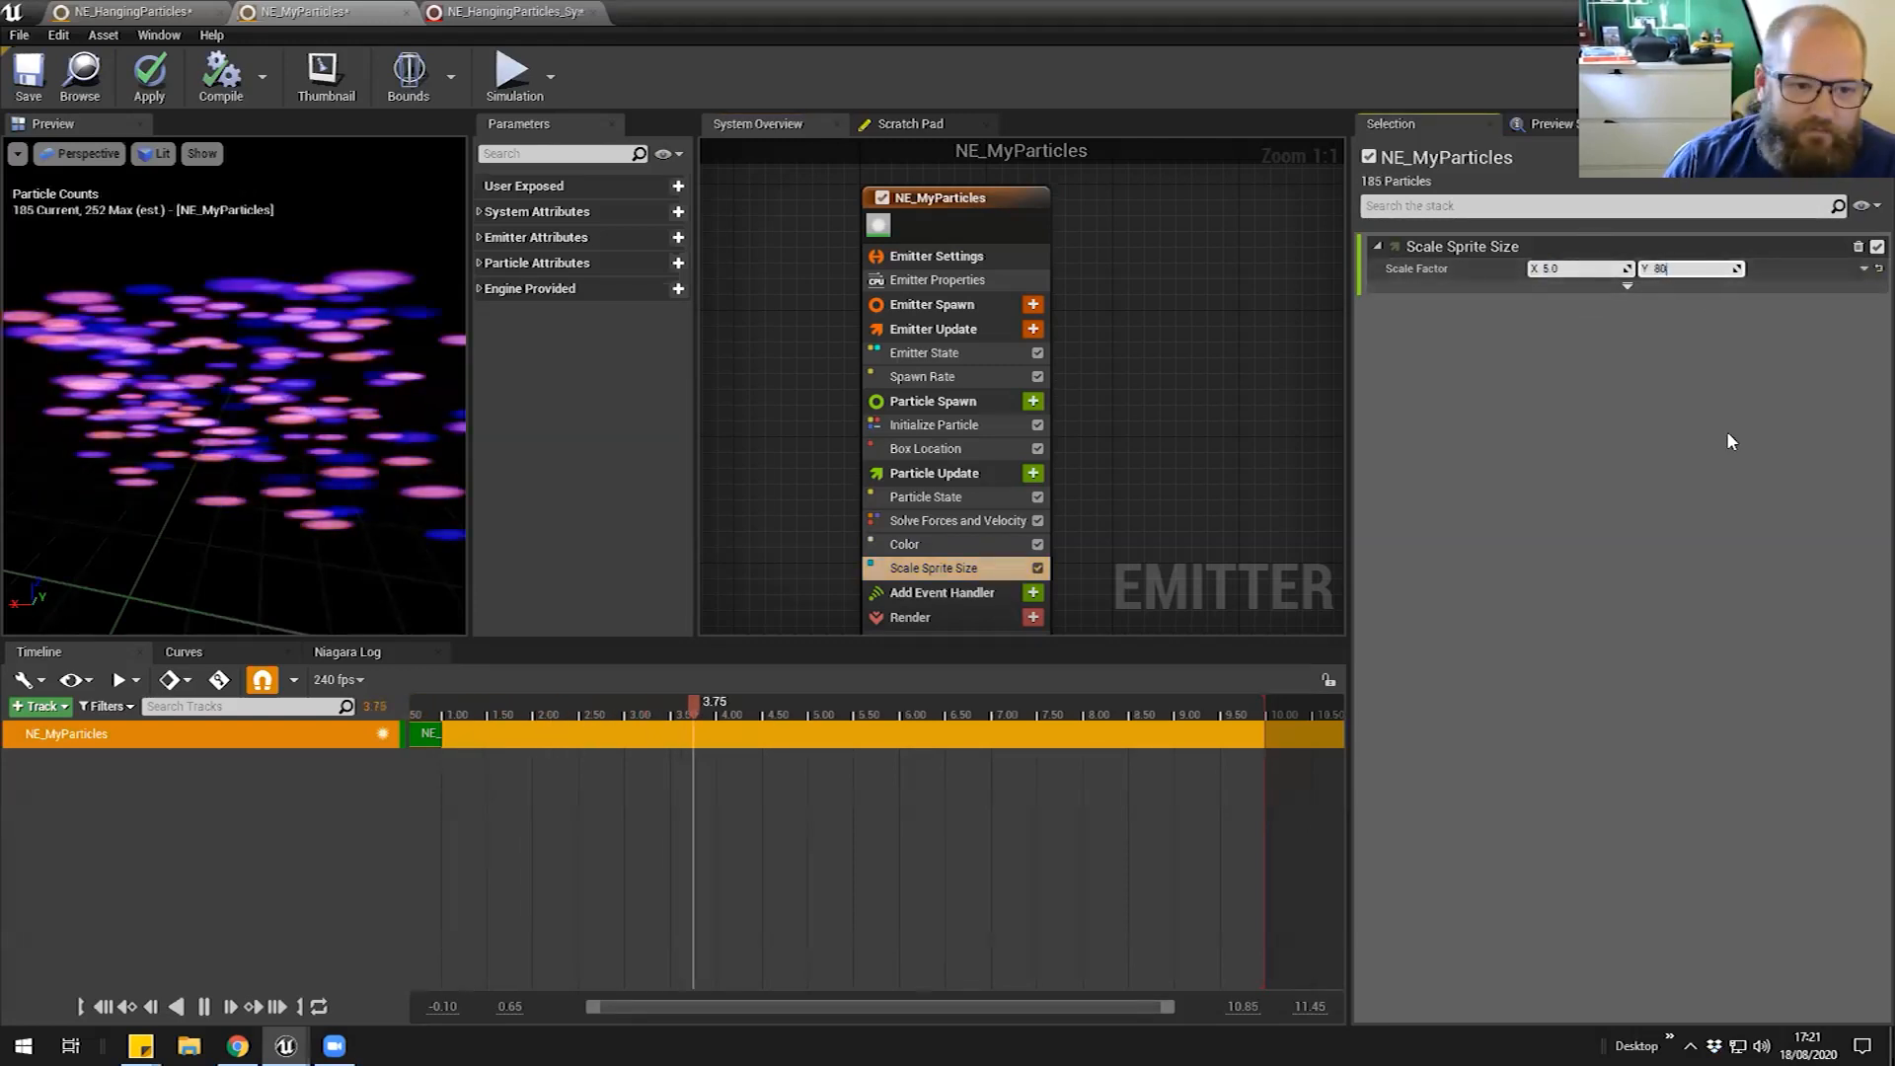
key(Return)
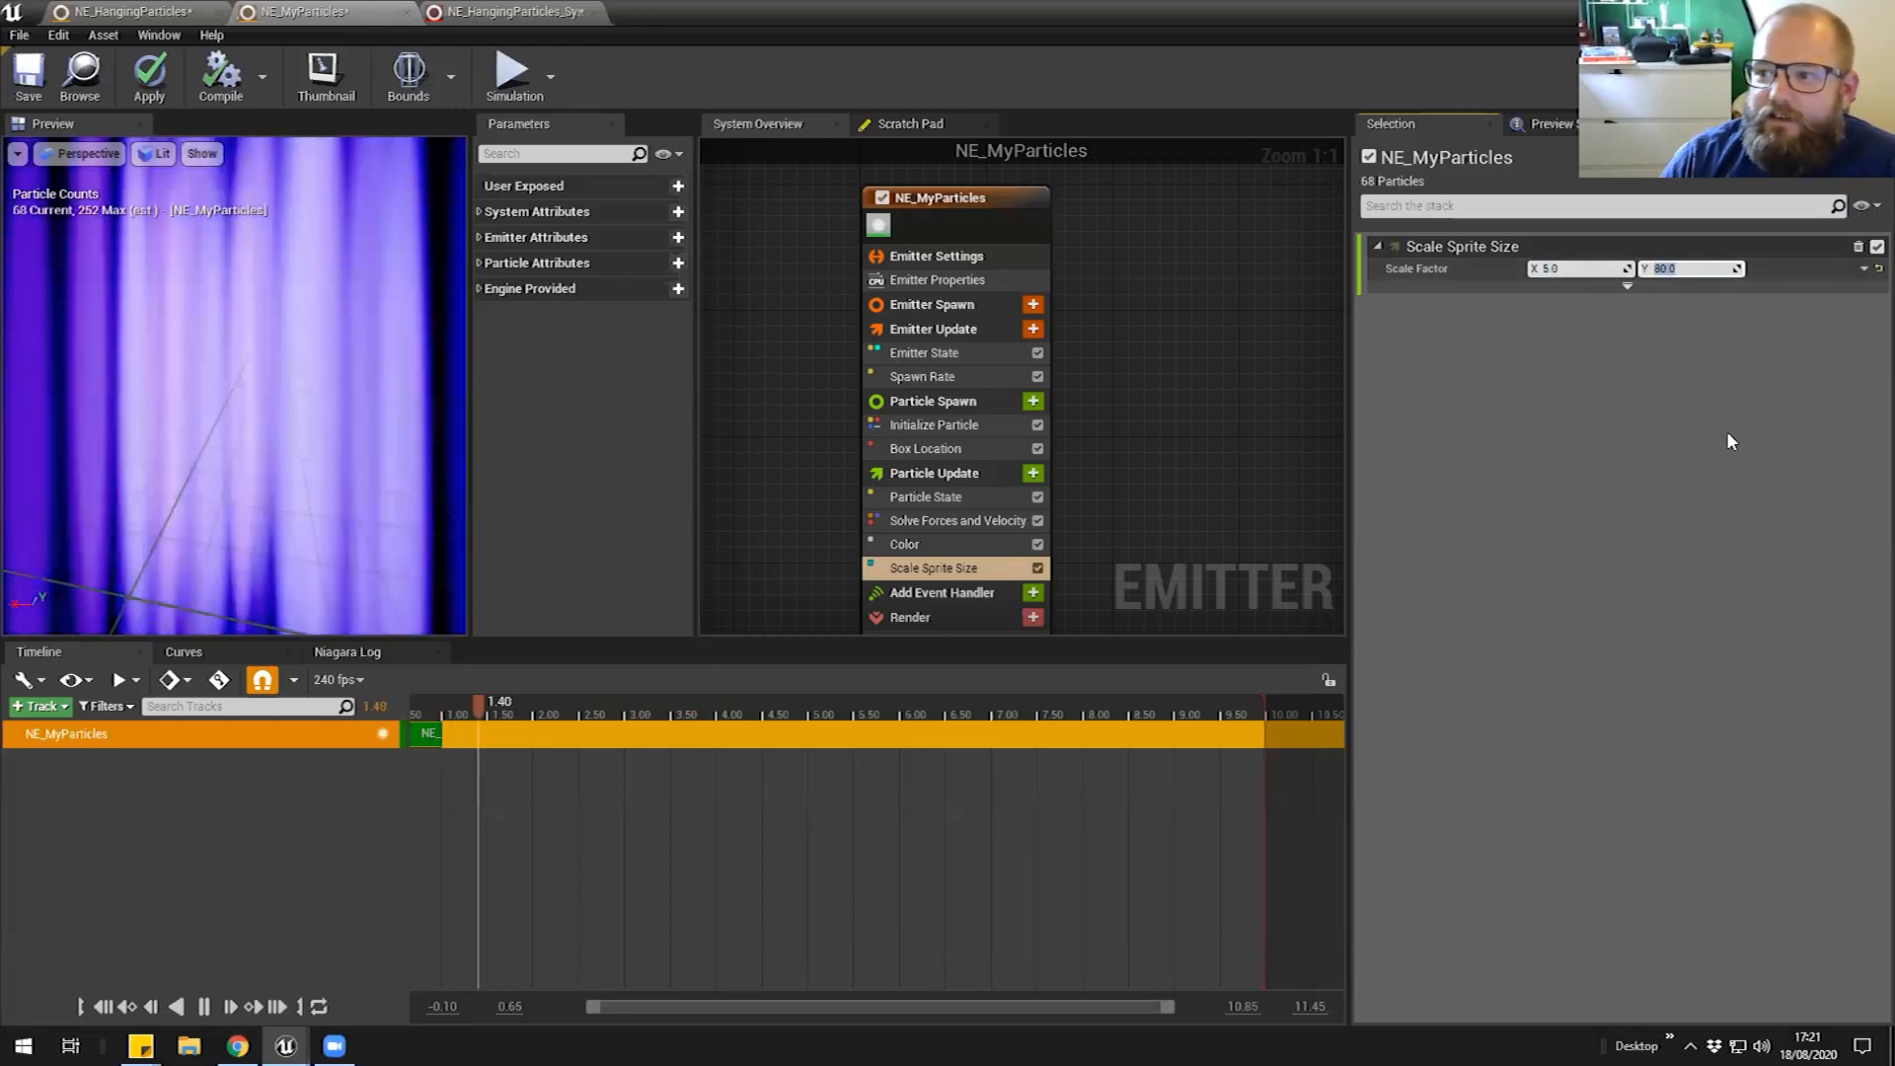
Reset the Scale Factor of the Scale Sprite Size module to 1 in both Y and X
text(1)
key(Return)
key(shift+Tab)
text(1)
key(Return)
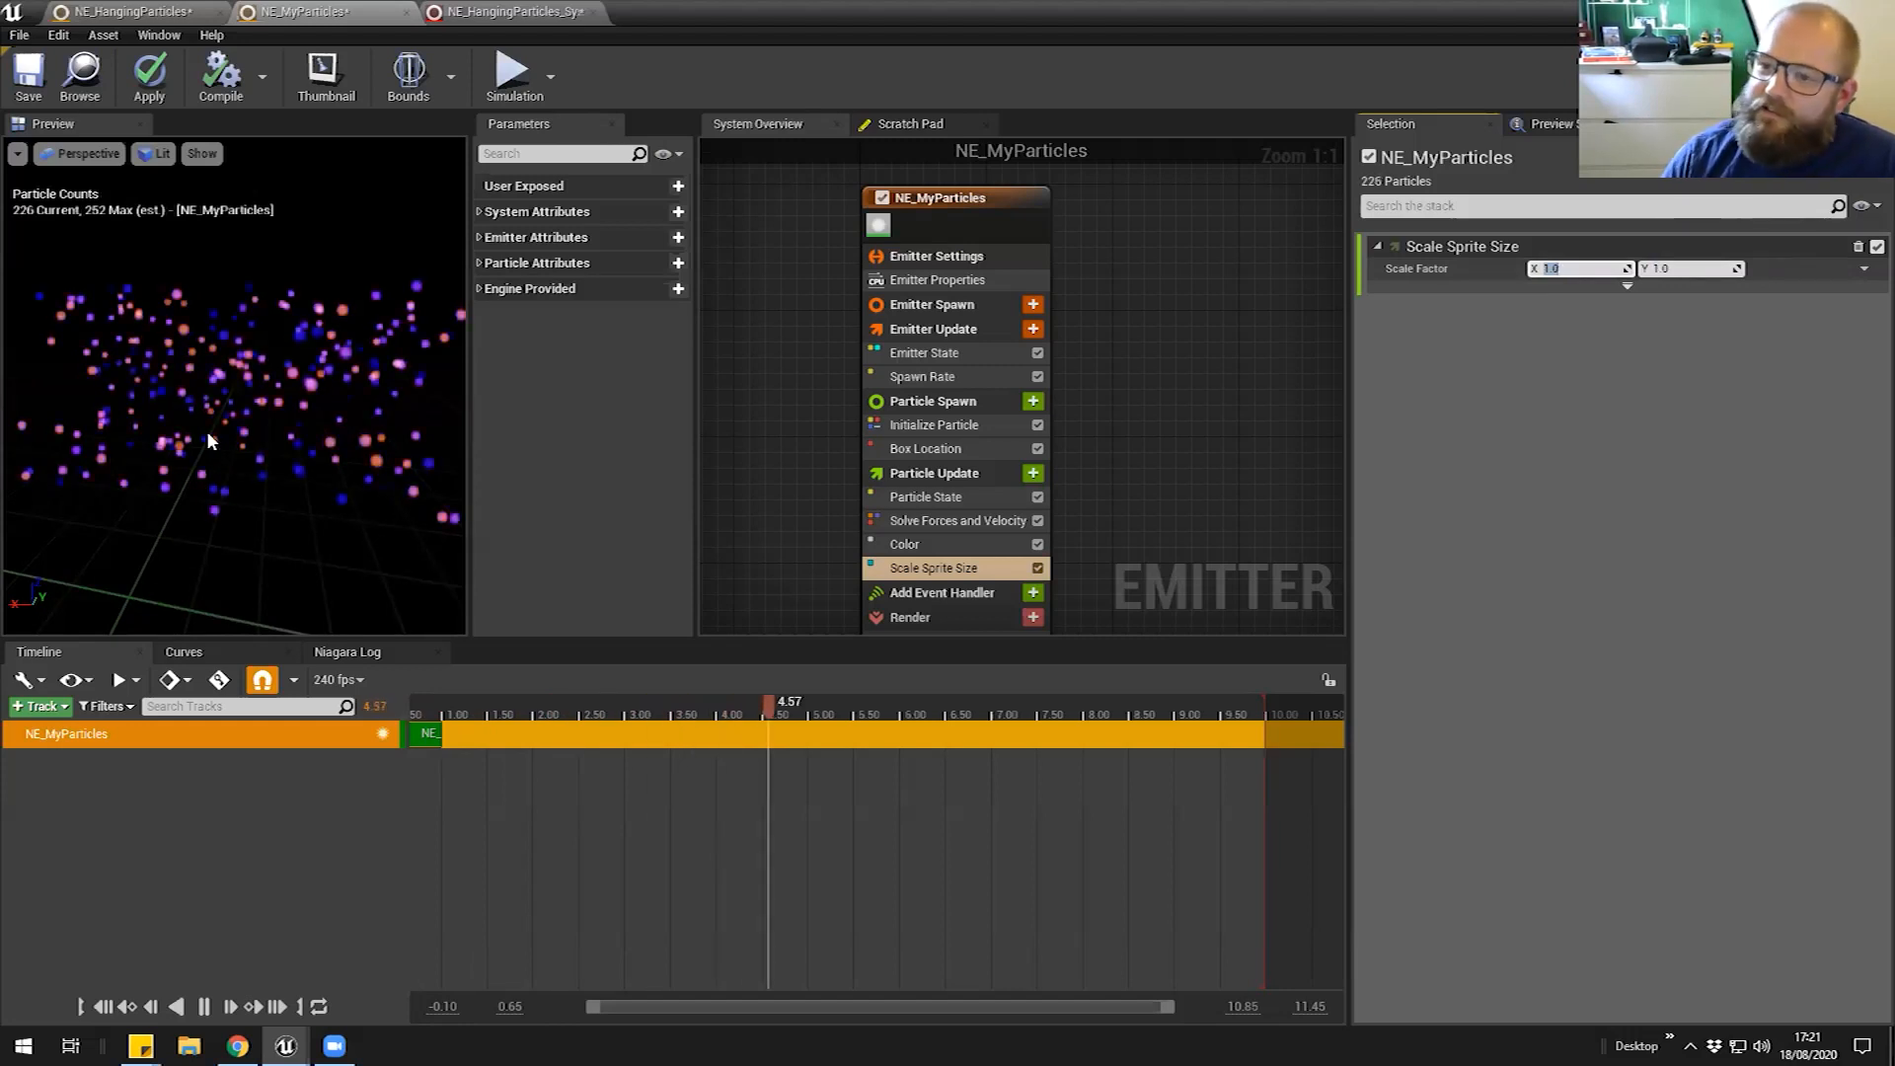
click(1713, 247)
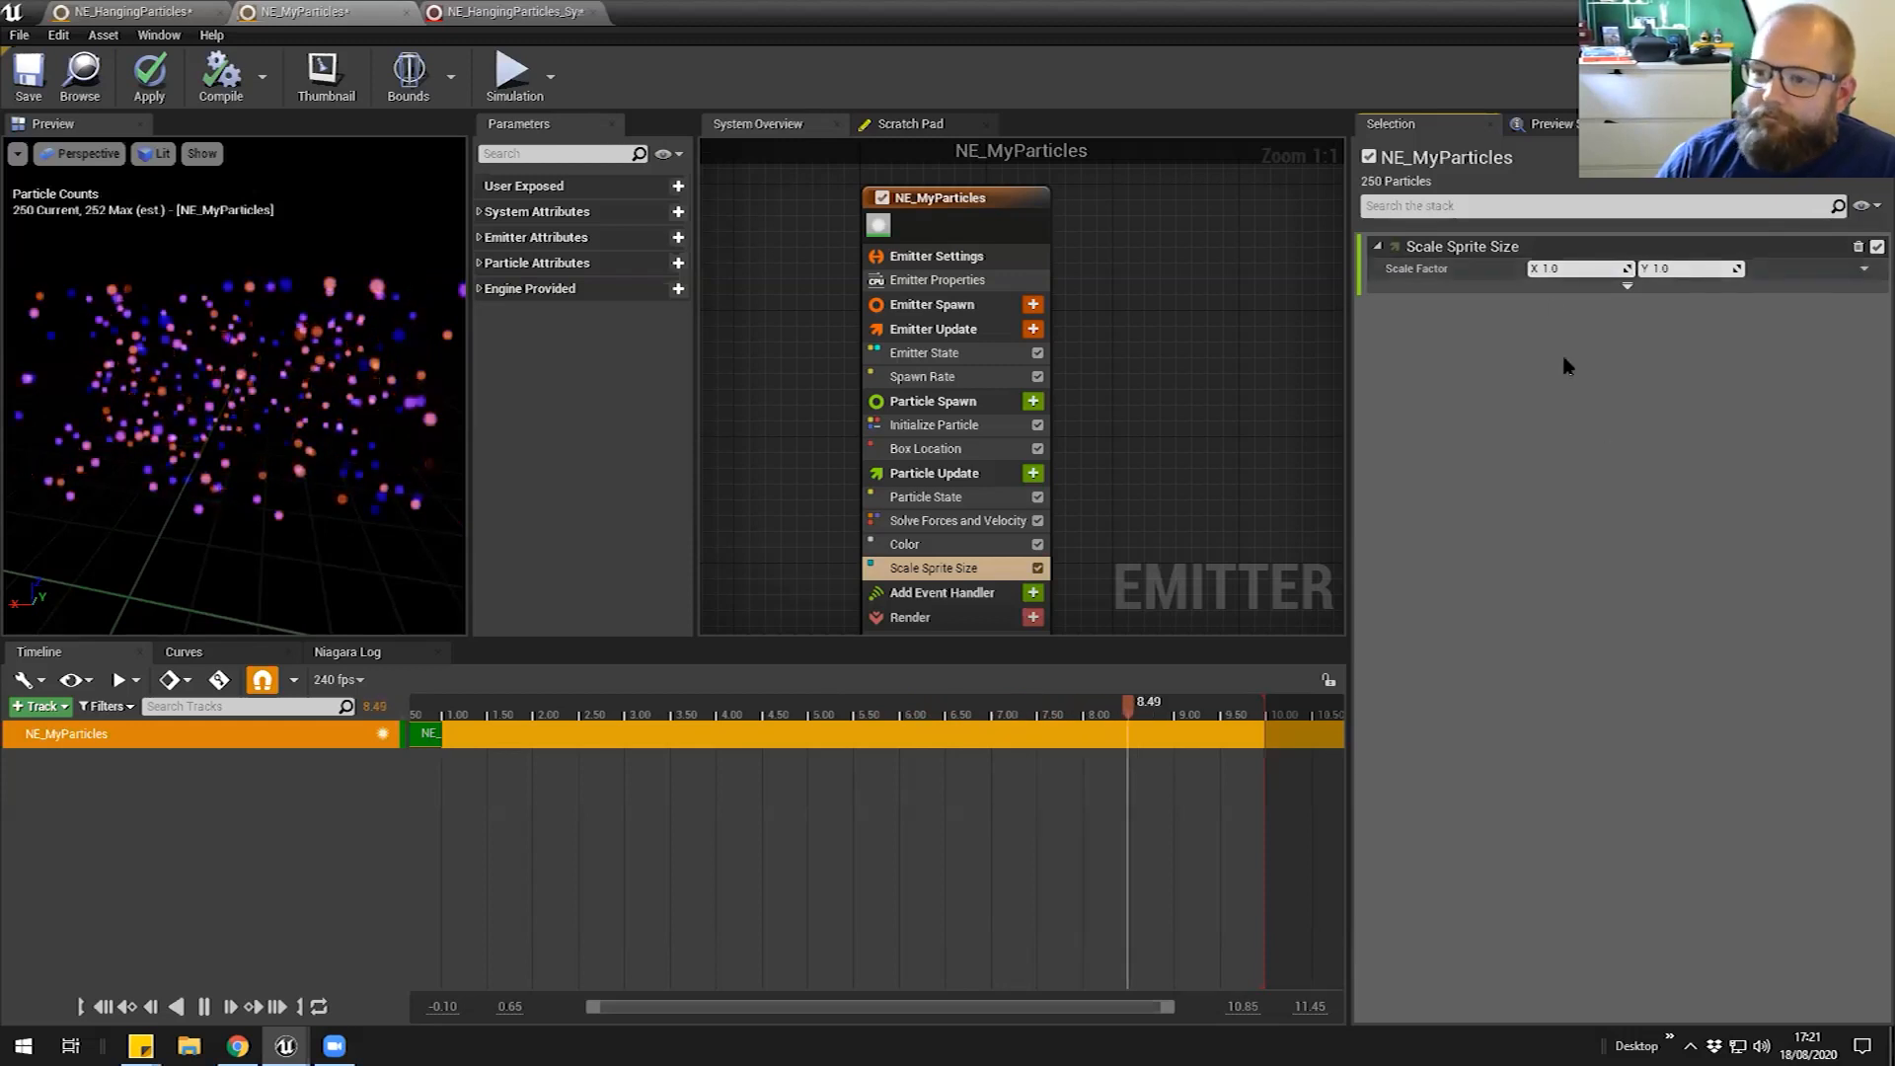
Stretch the sprites horizontally with a Scale Factor X of 5, view them from another angle, and restore X to 1
click(1572, 268)
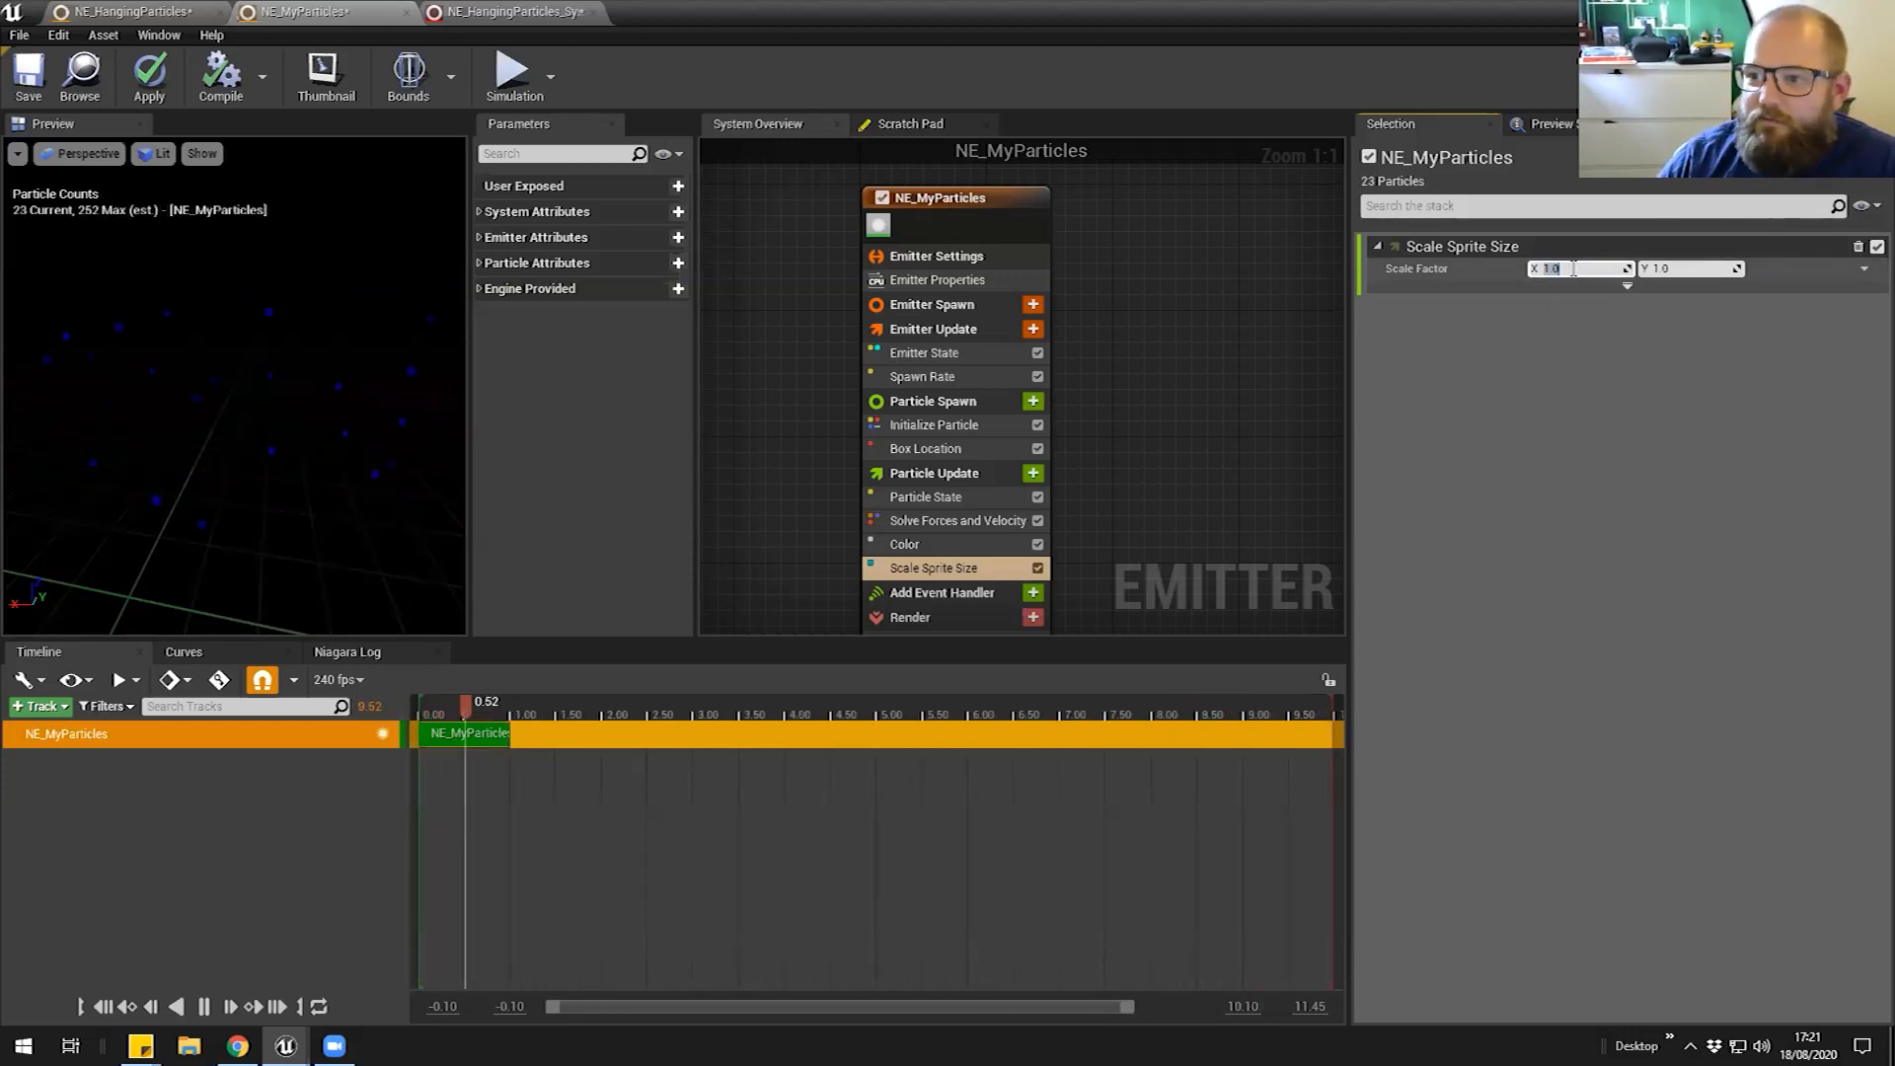
text(5)
key(Return)
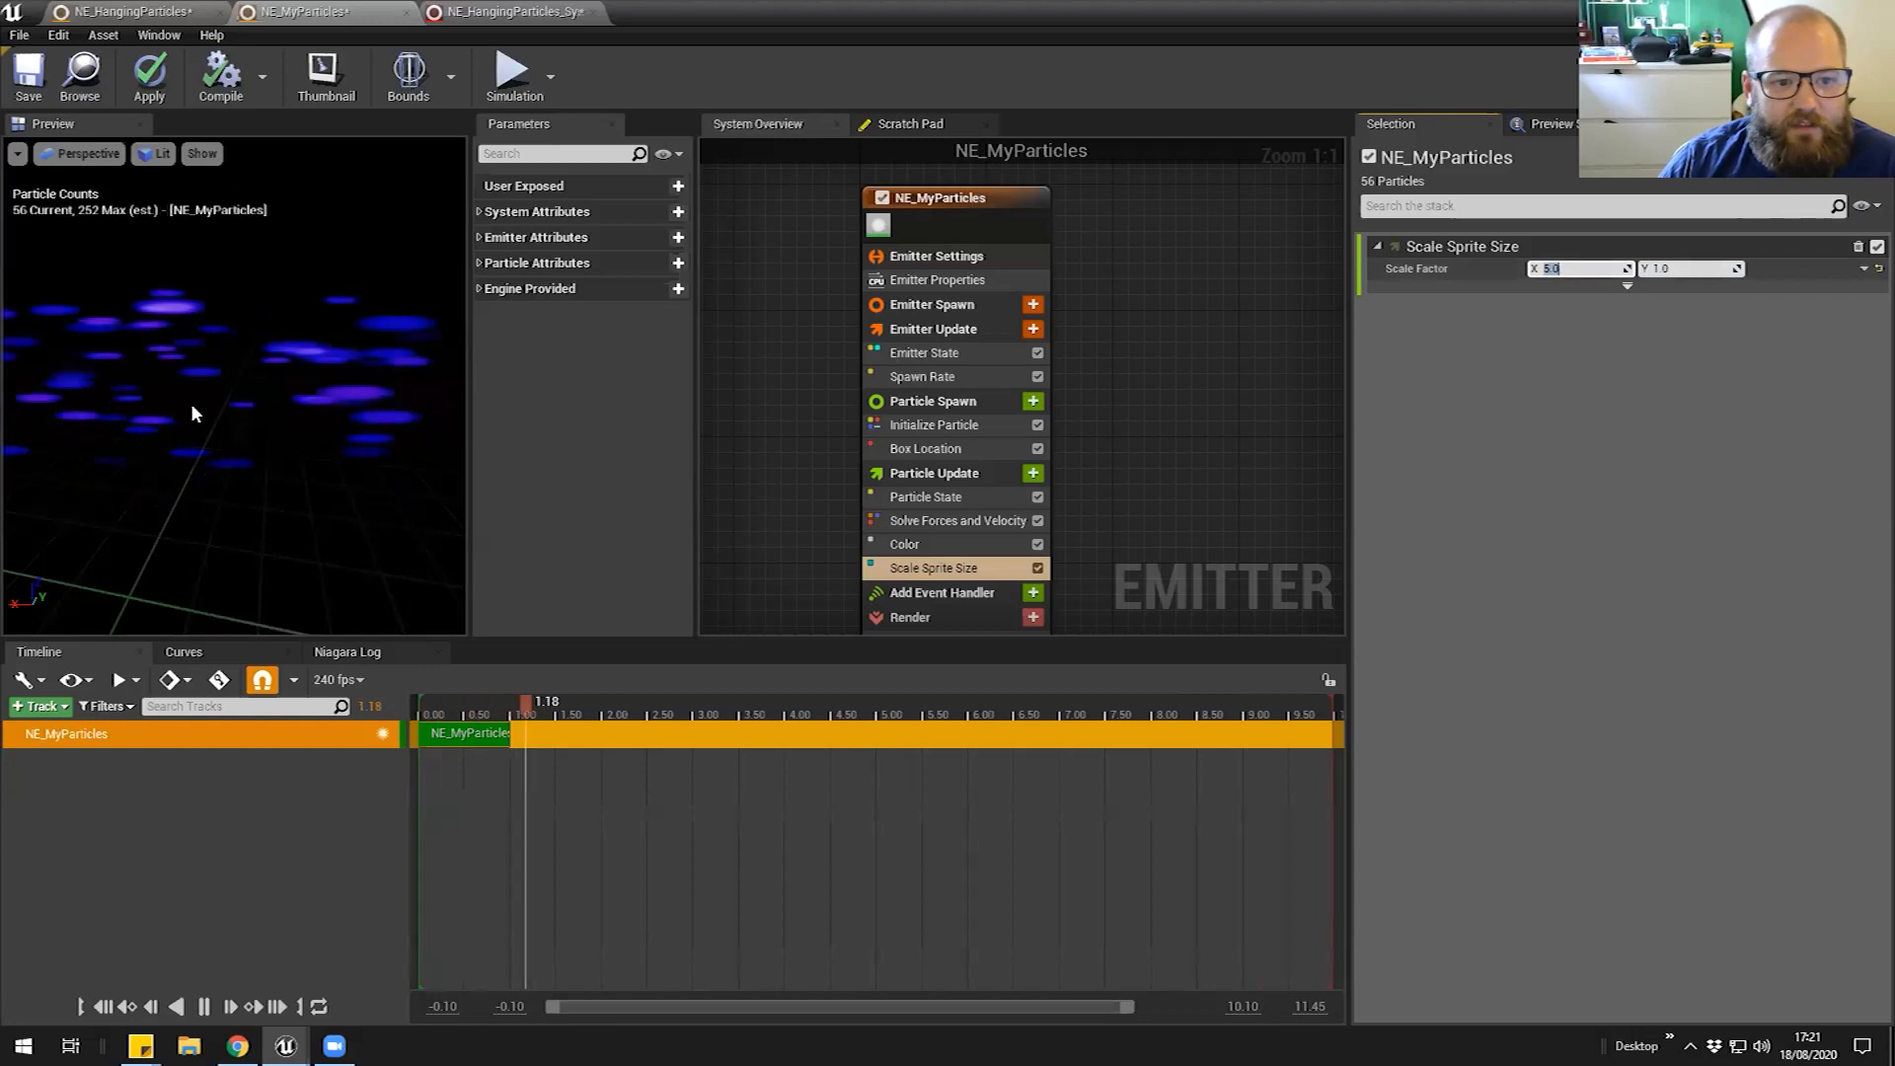
drag(237, 395, 395, 395)
click(1579, 269)
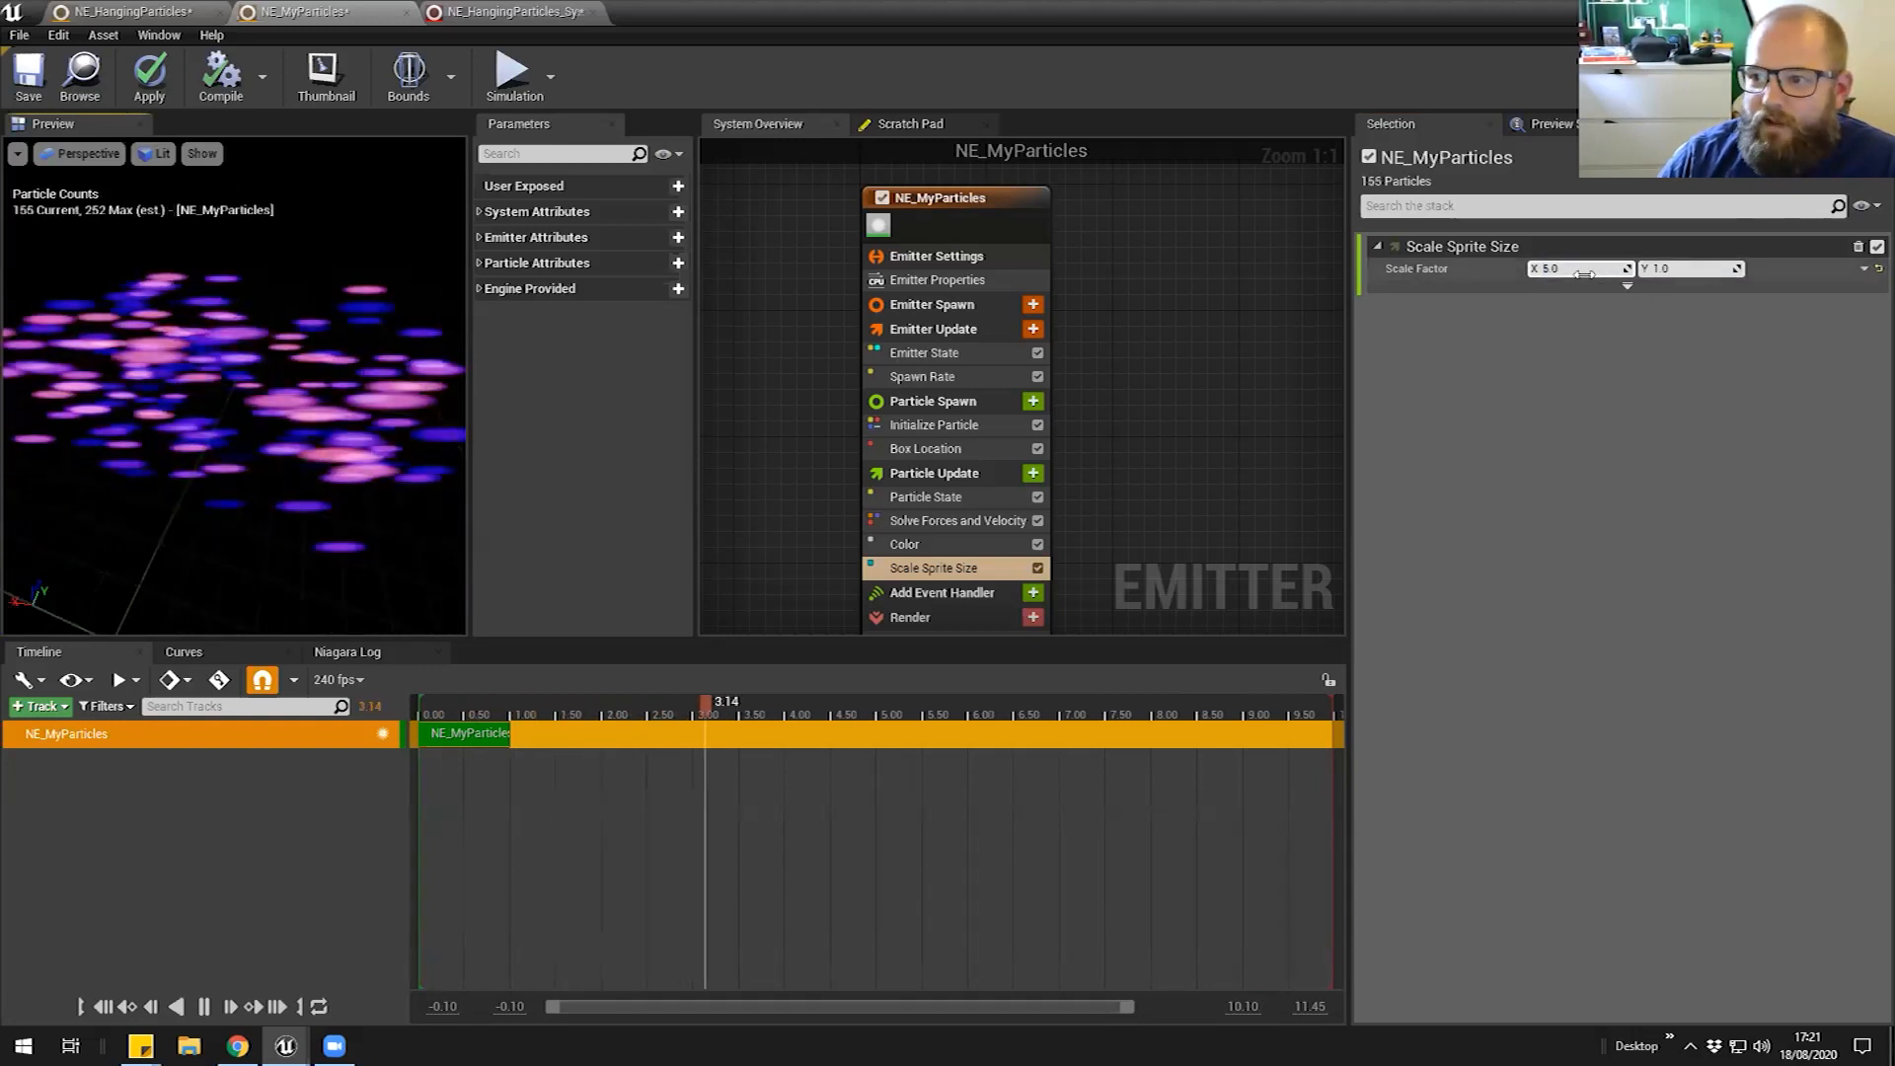
text(1)
key(Tab)
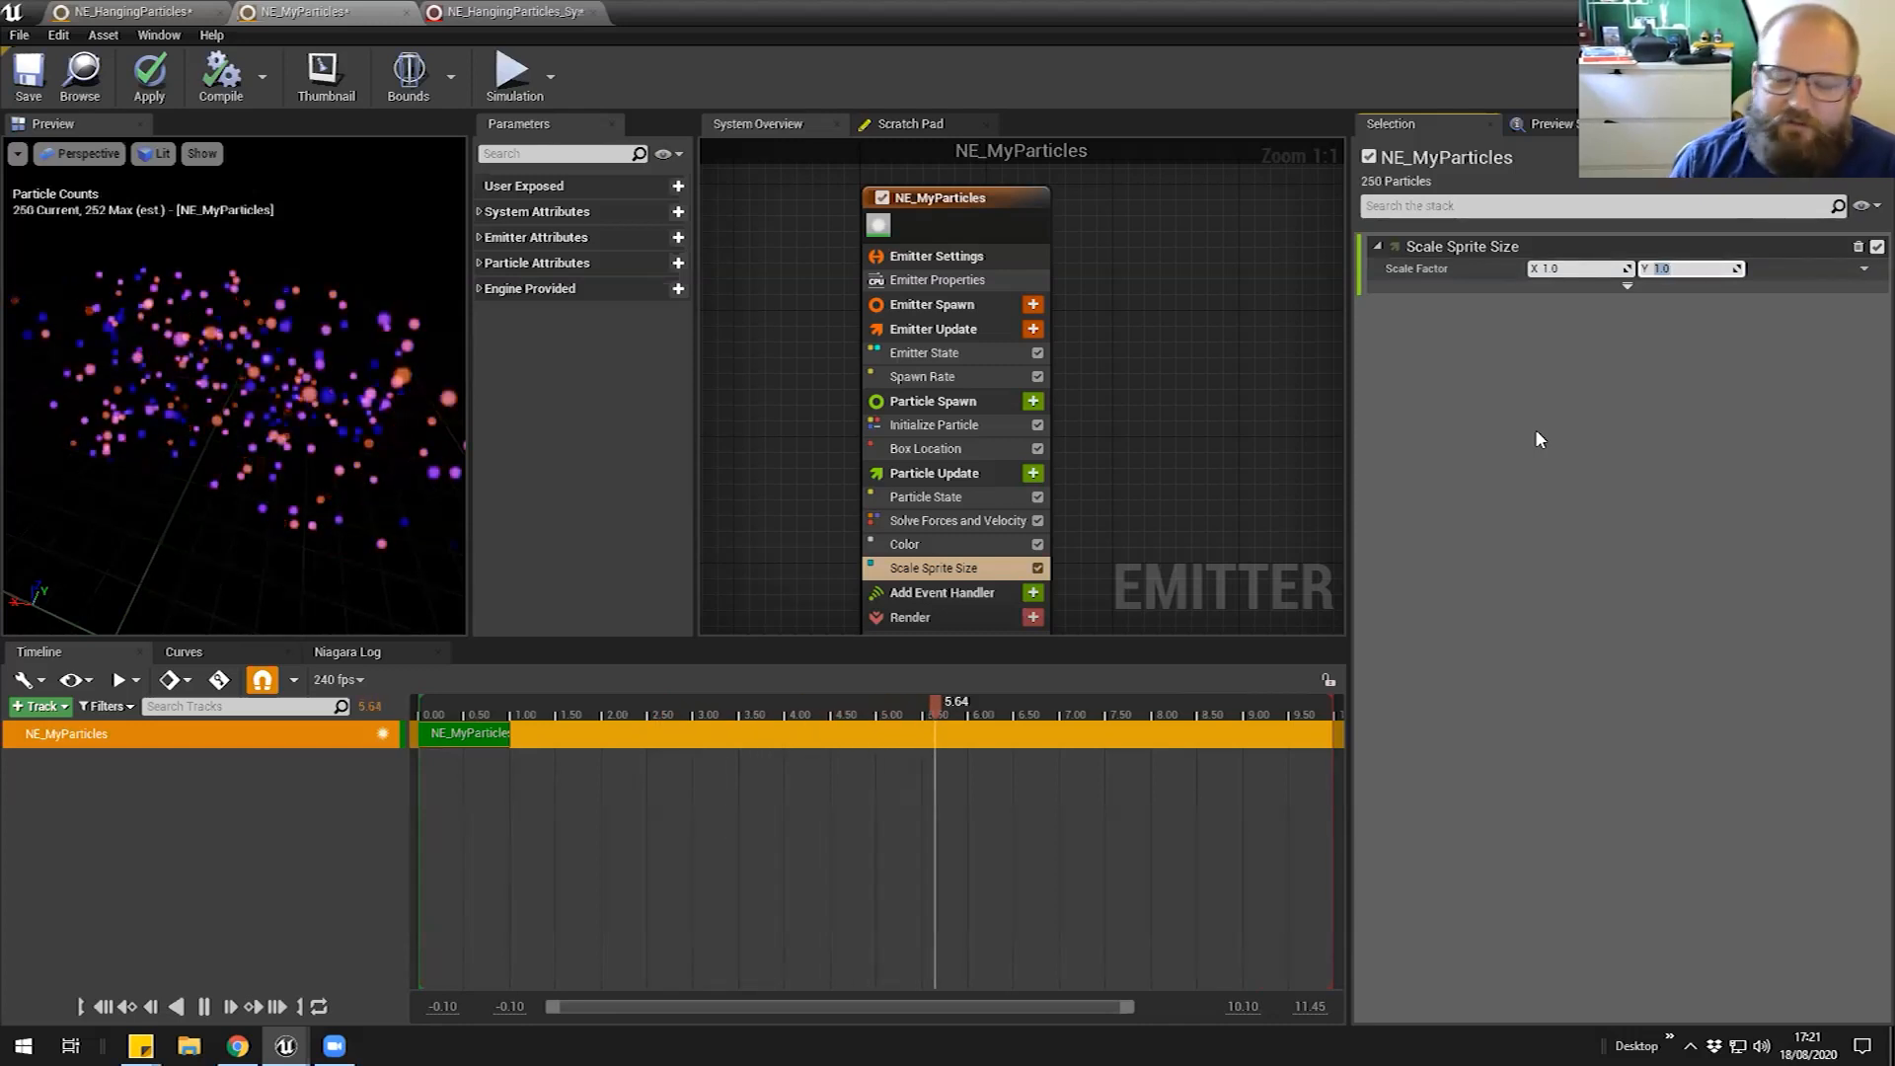
Drive the Scale Factor with the Vector 2D From Float dynamic input so that one value scales both axes
click(1861, 275)
text(float)
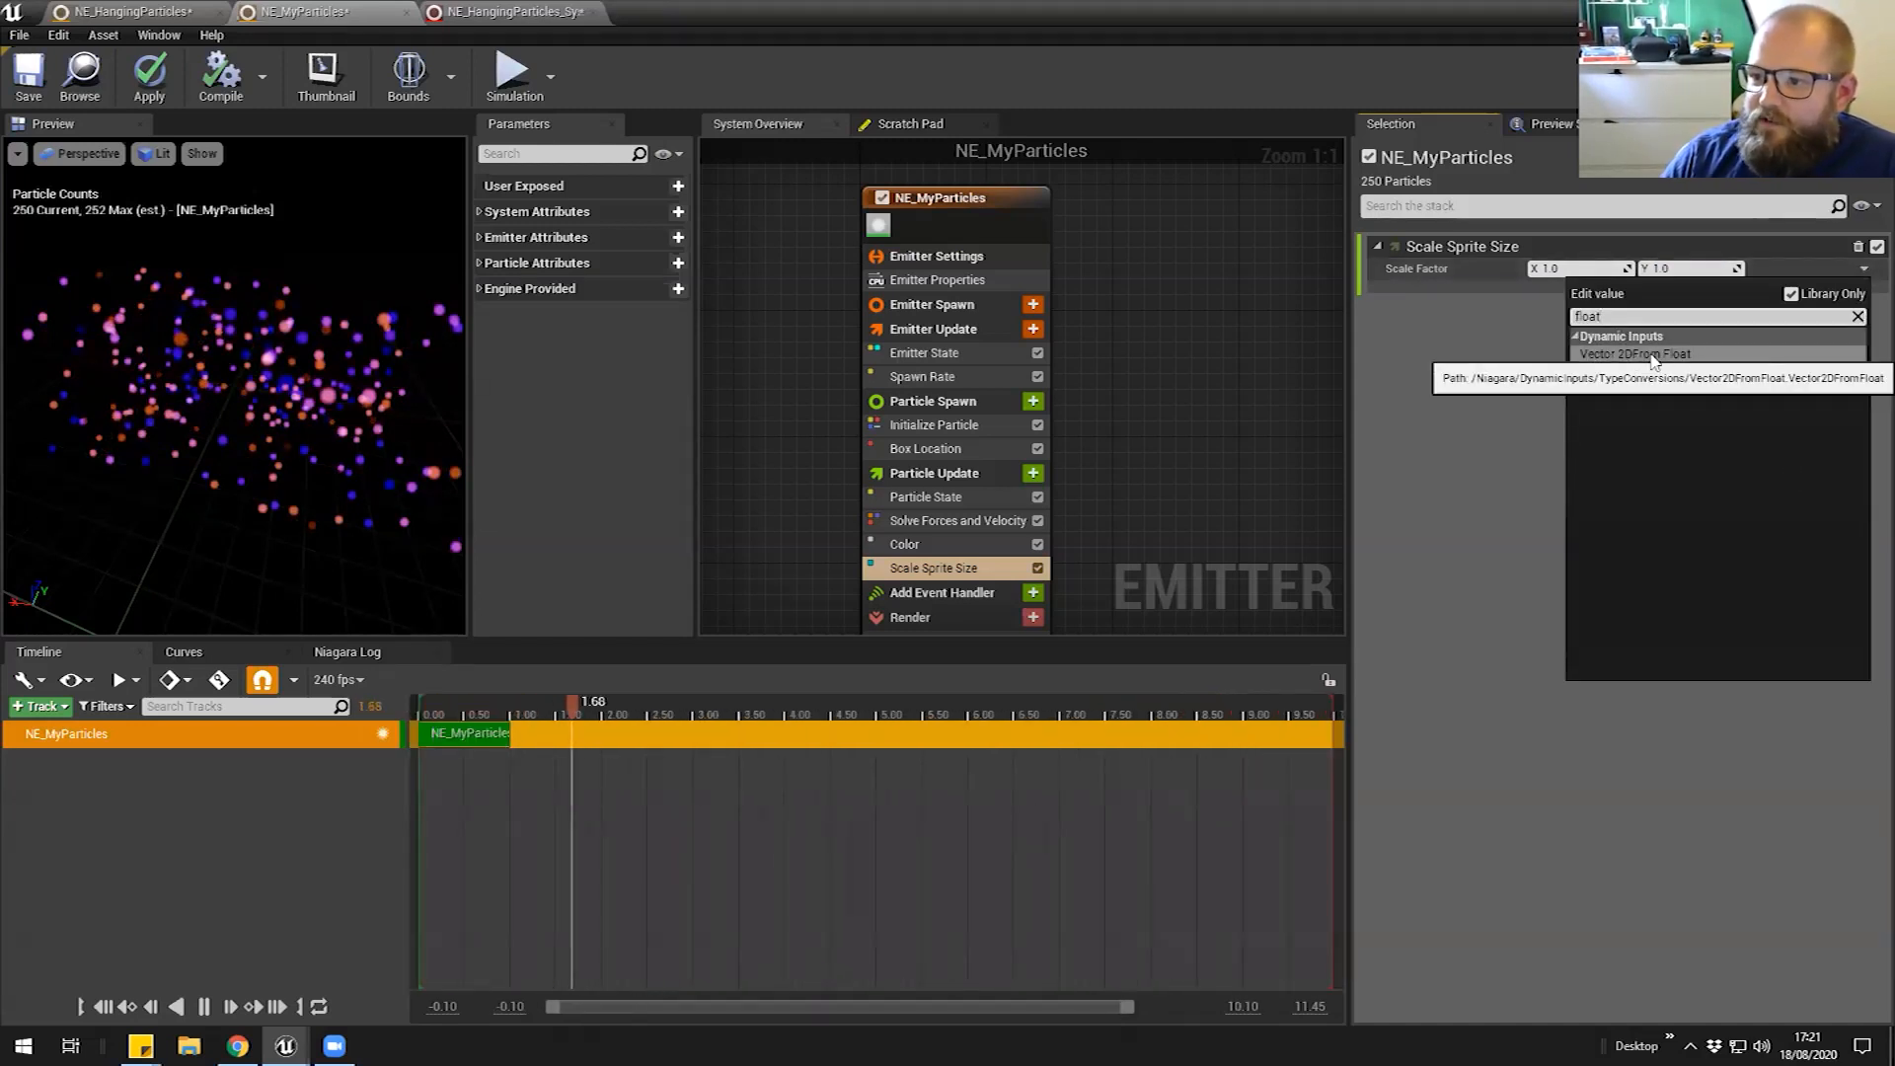
click(1700, 359)
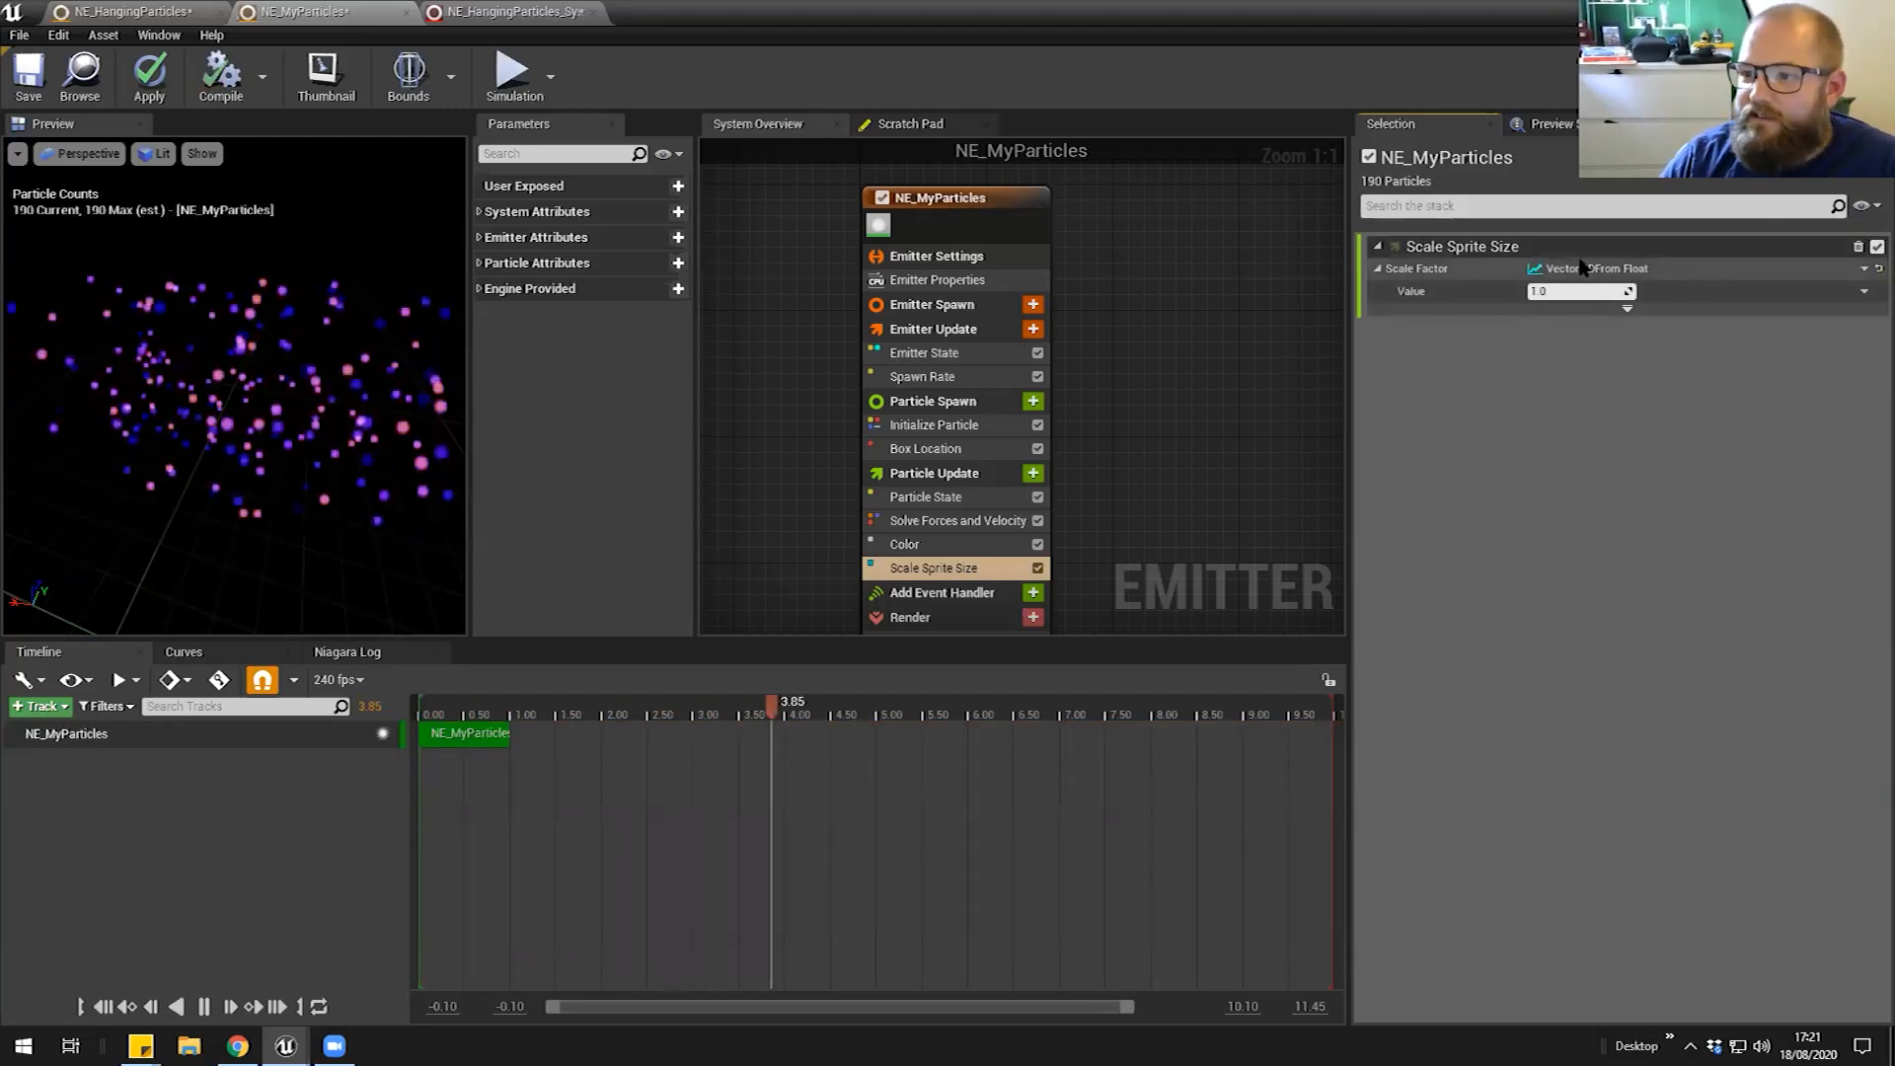
Try a uniform Scale Factor value of 2 and increase it to 5
click(1579, 291)
text(2)
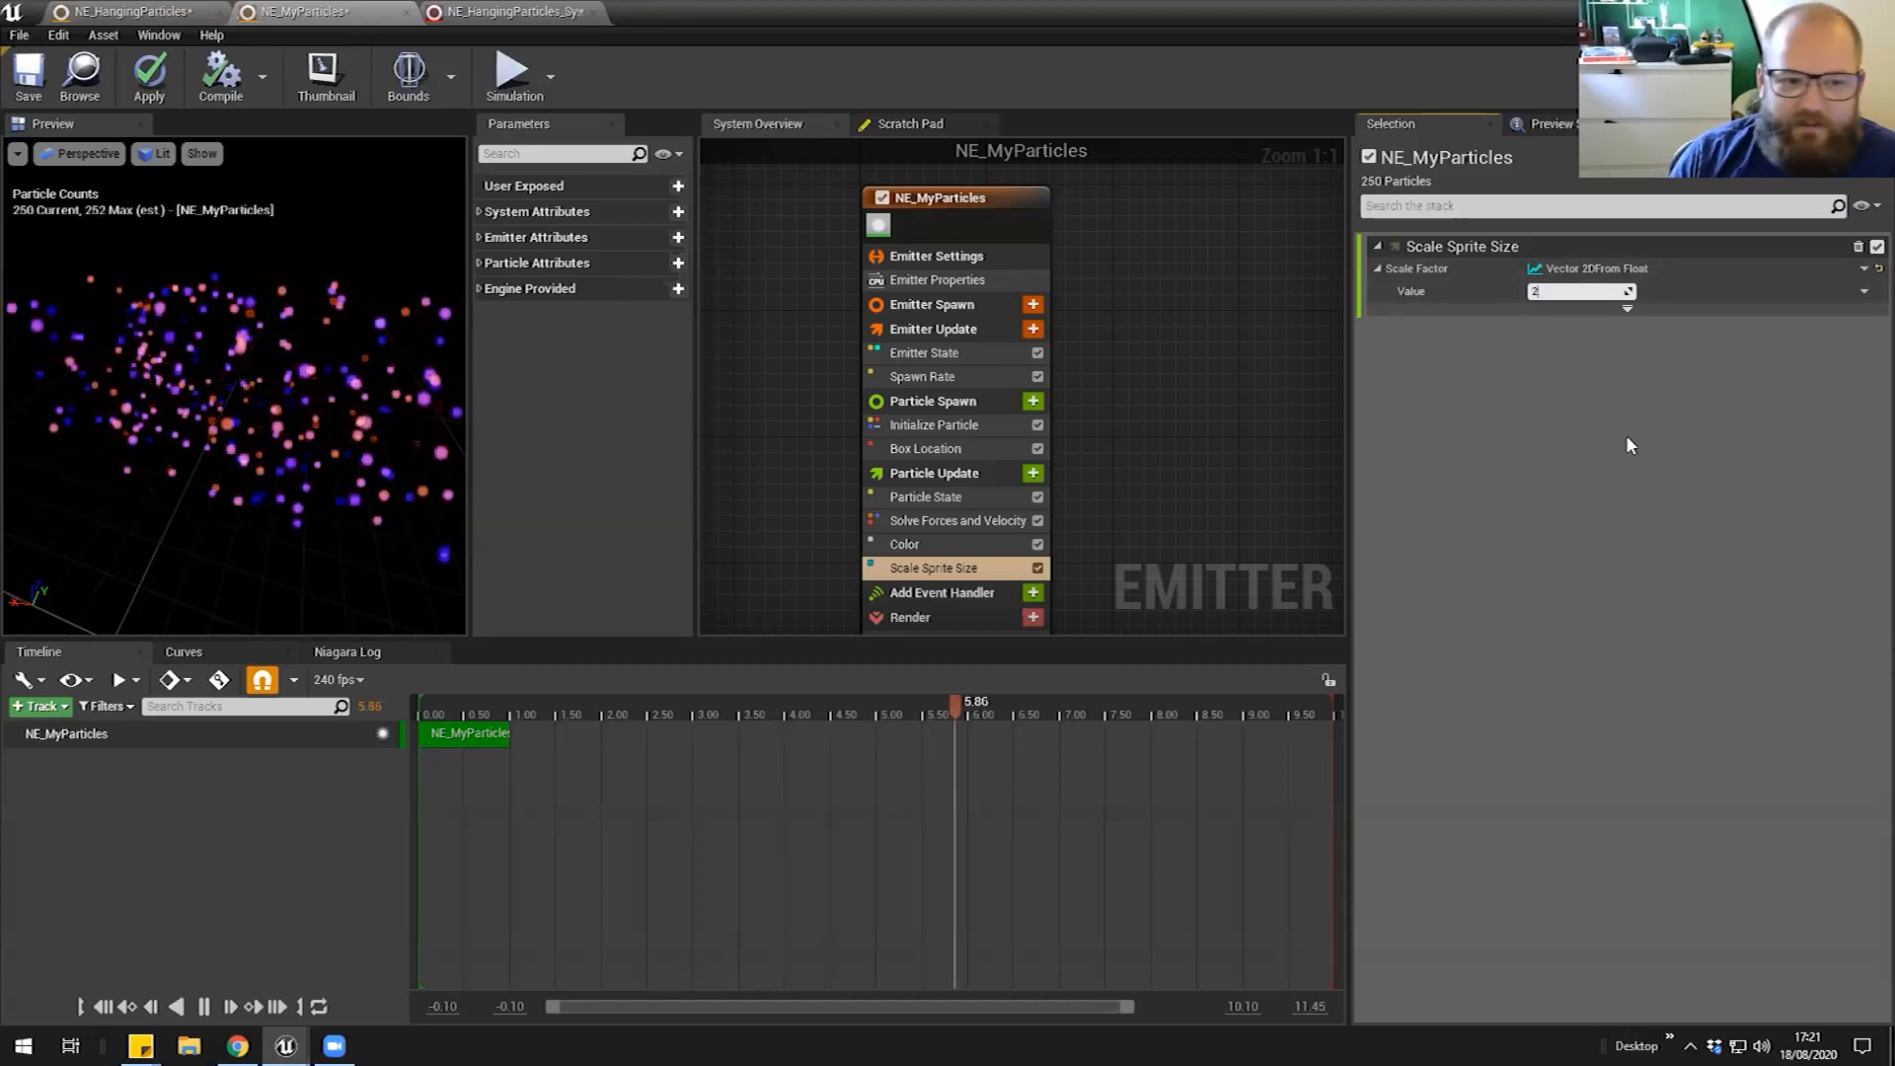
key(Return)
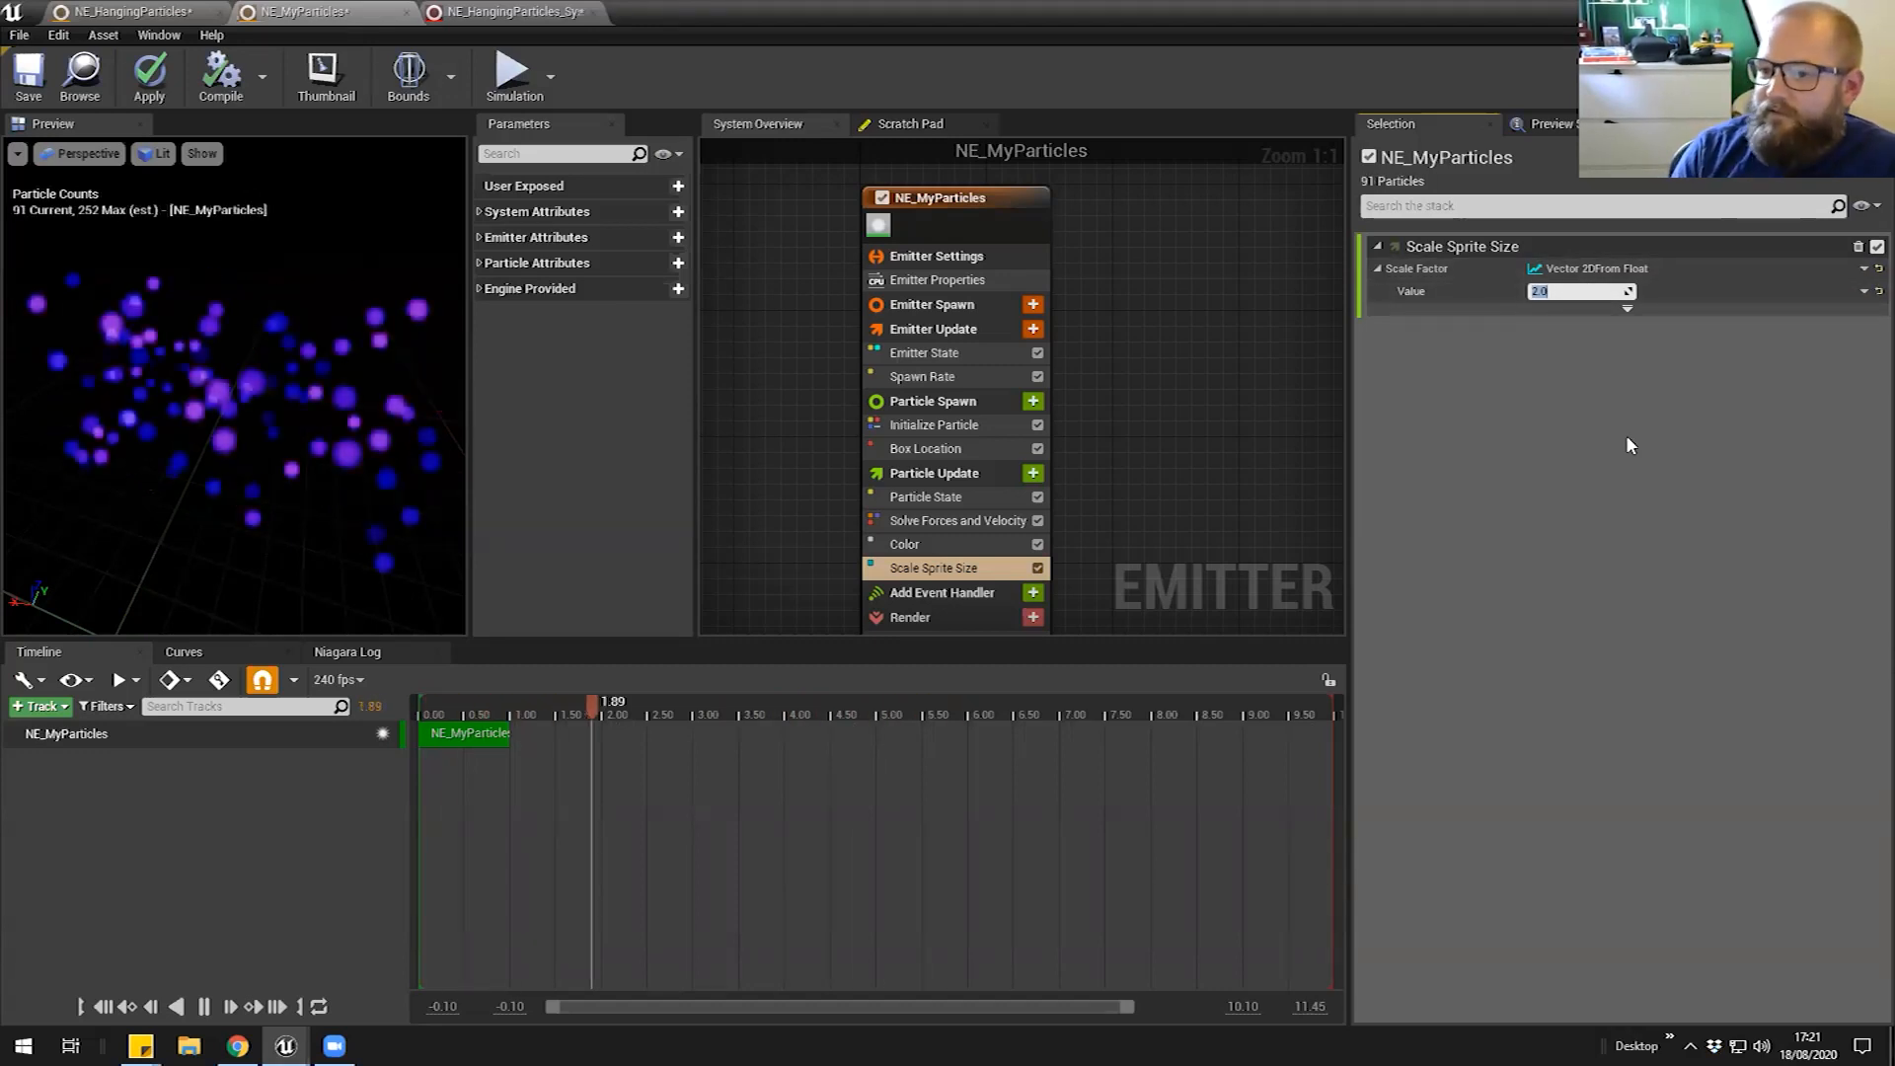
text(5)
key(Return)
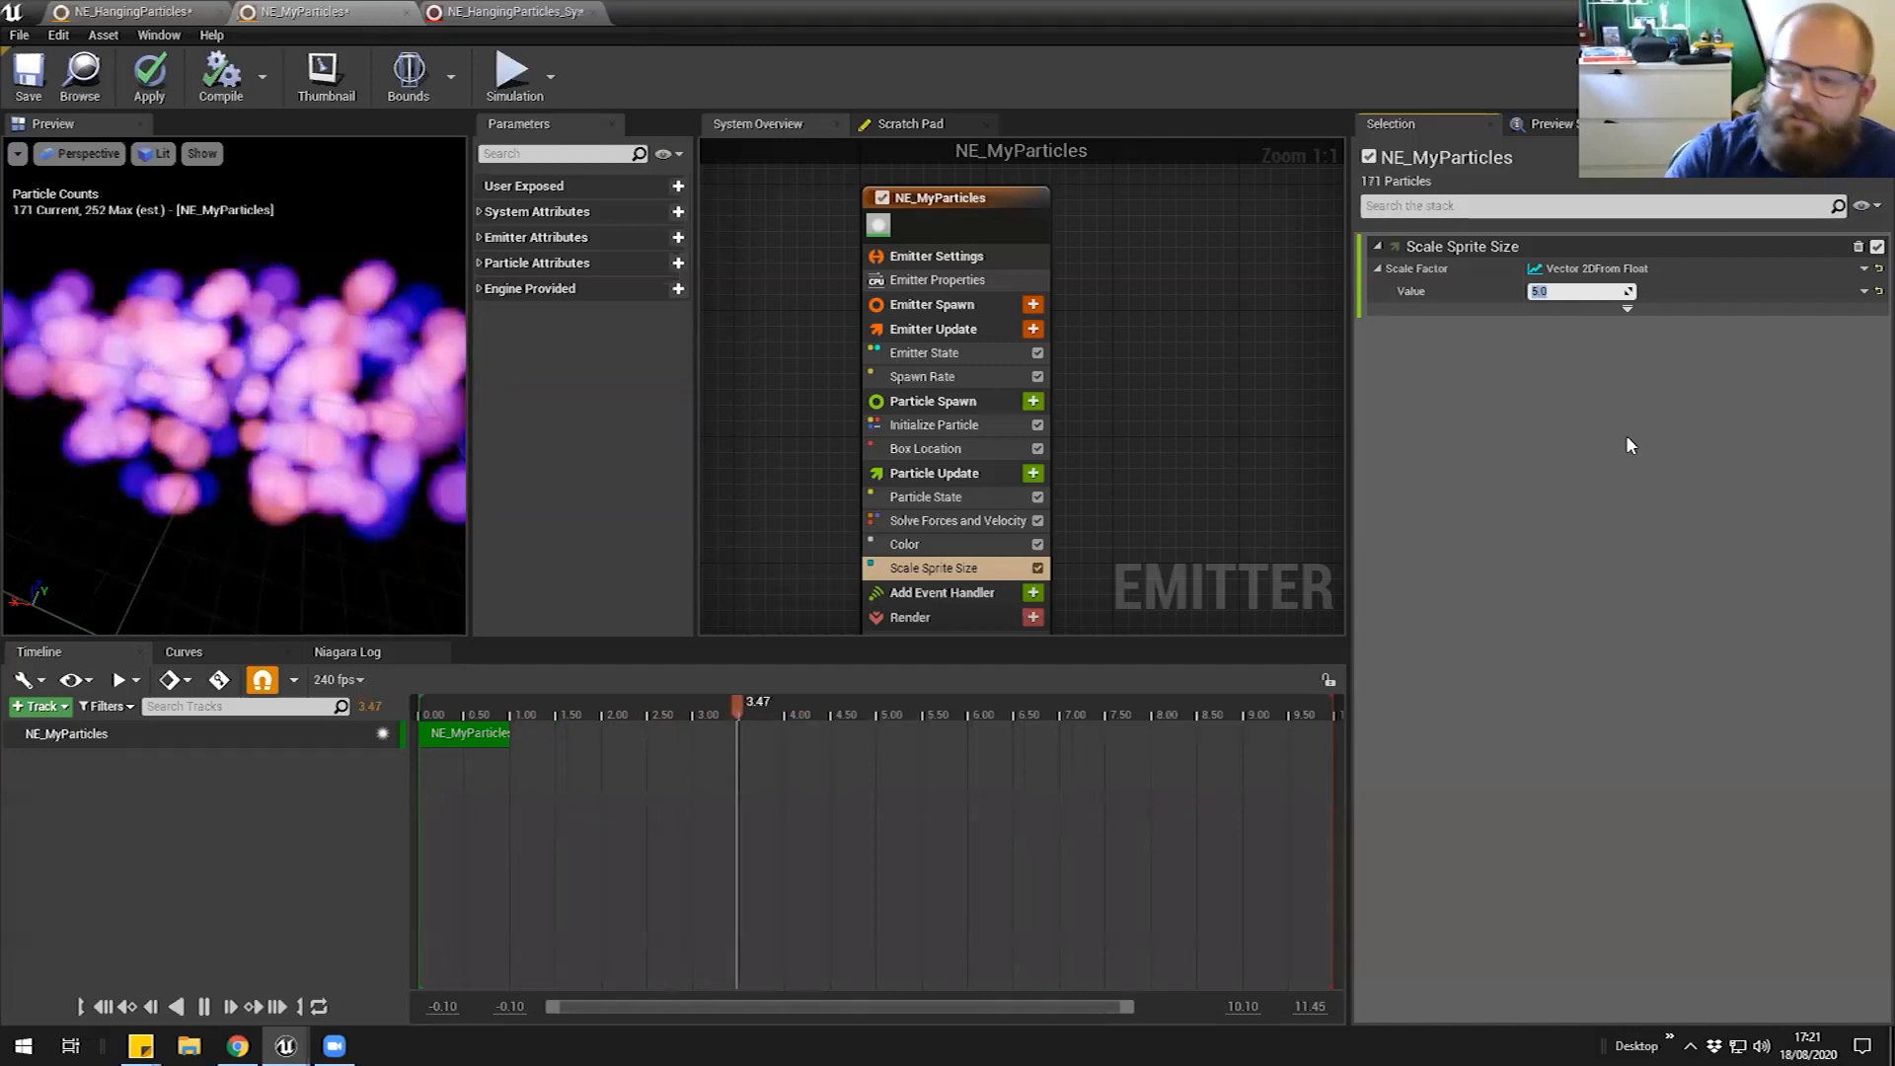
Set the Scale Factor value of the Scale Sprite Size module to 1.0
text(1)
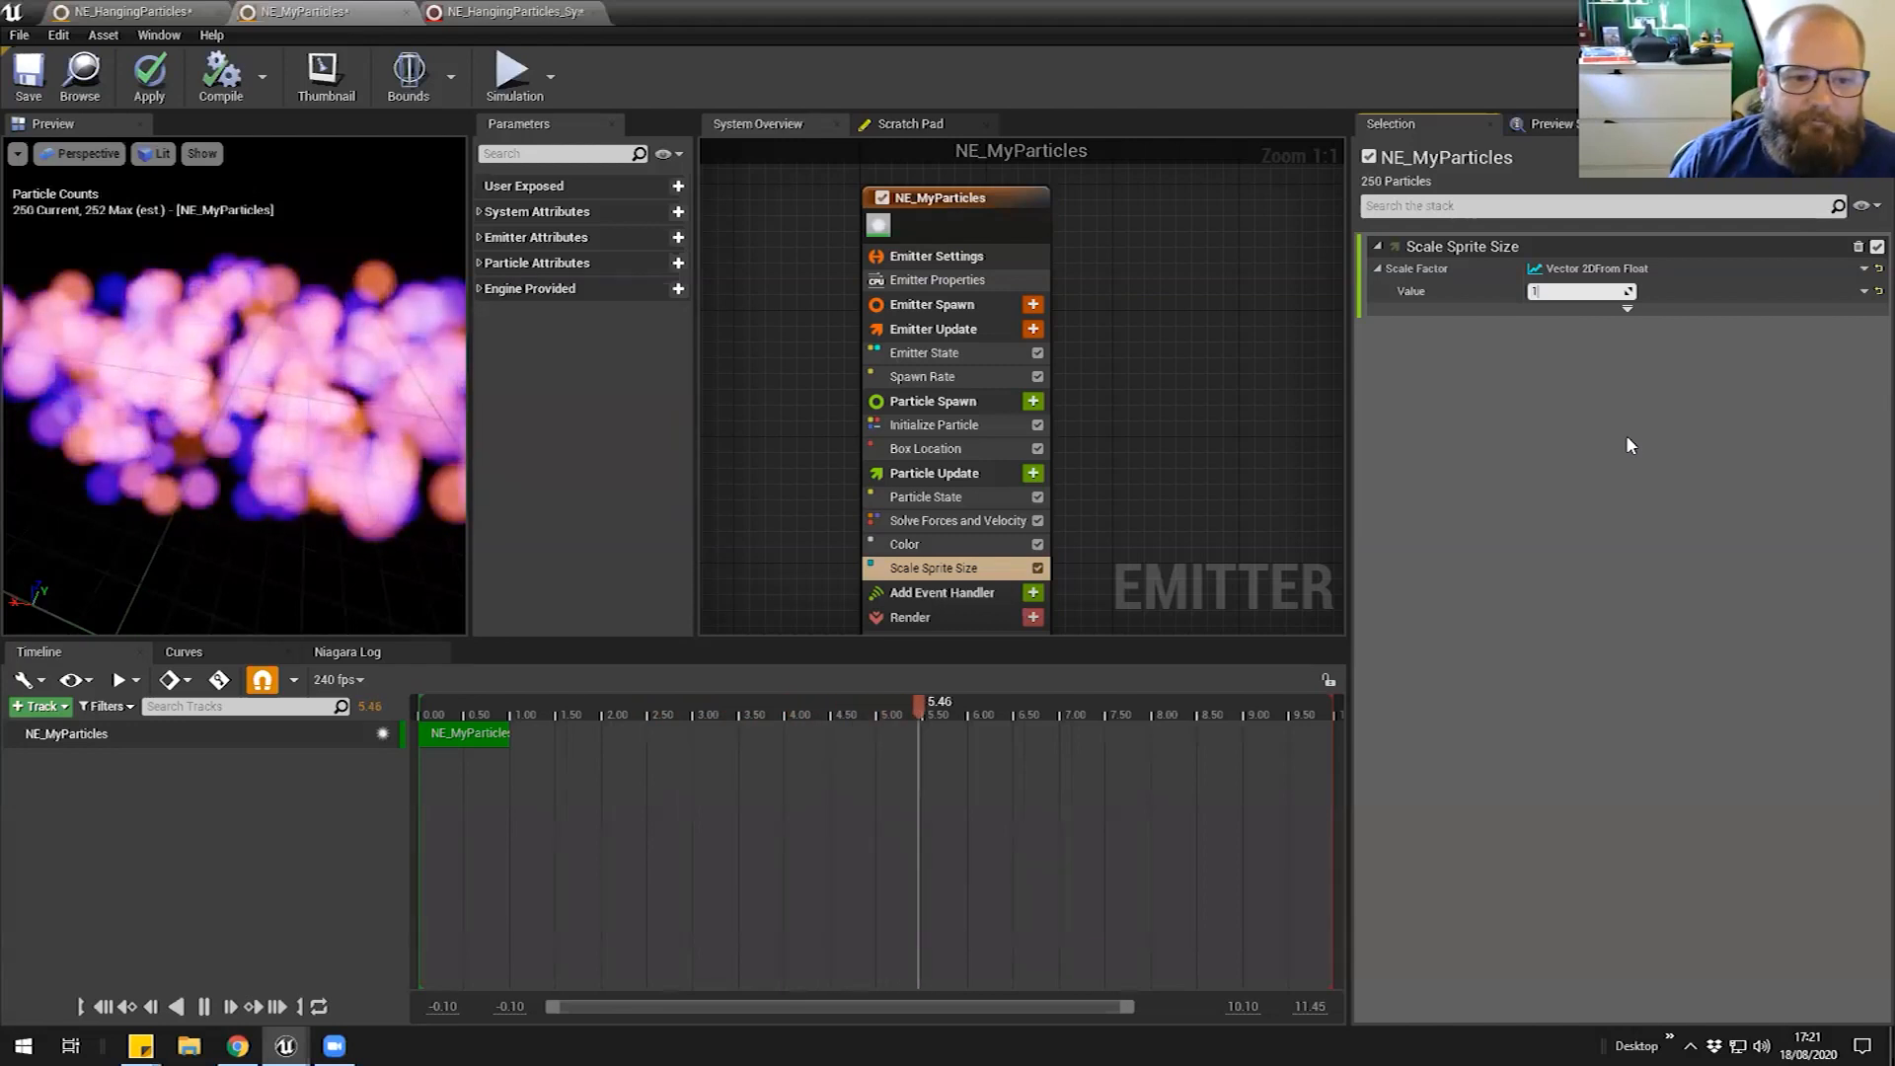
key(Return)
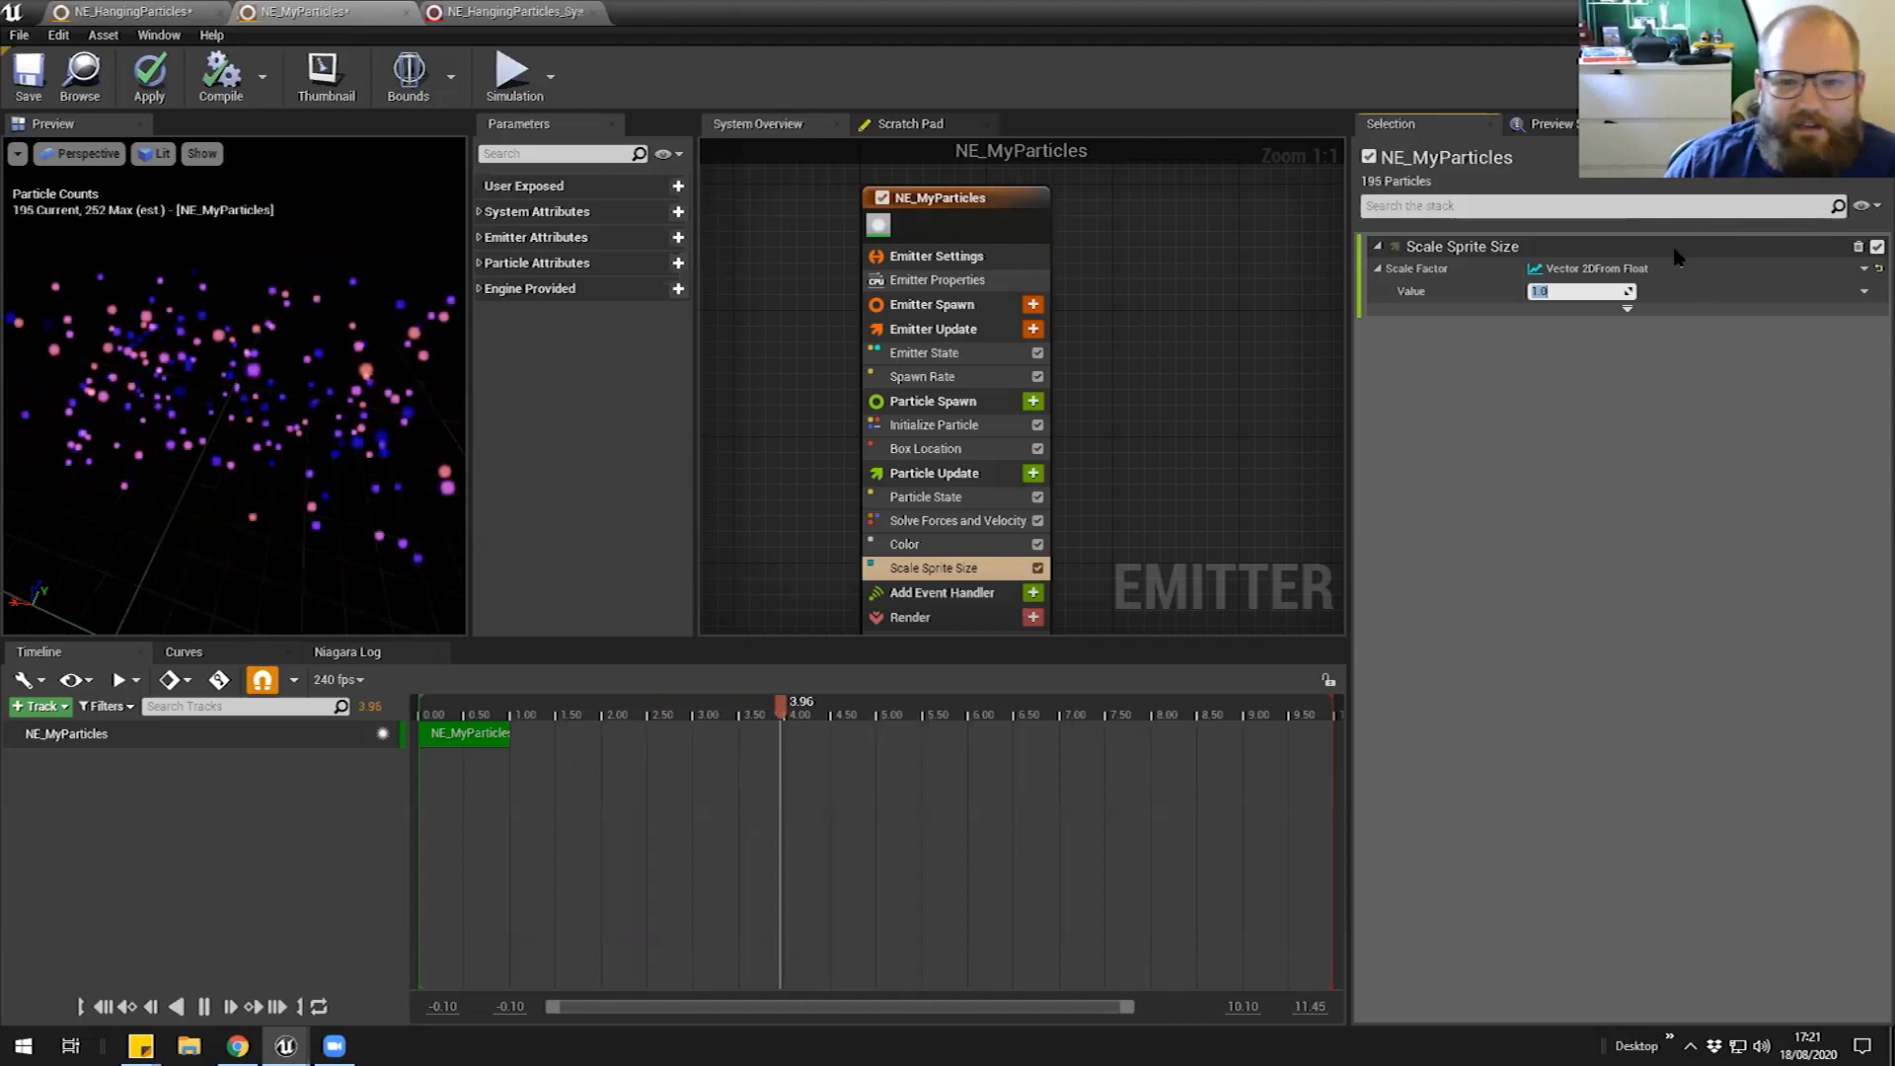
click(1583, 292)
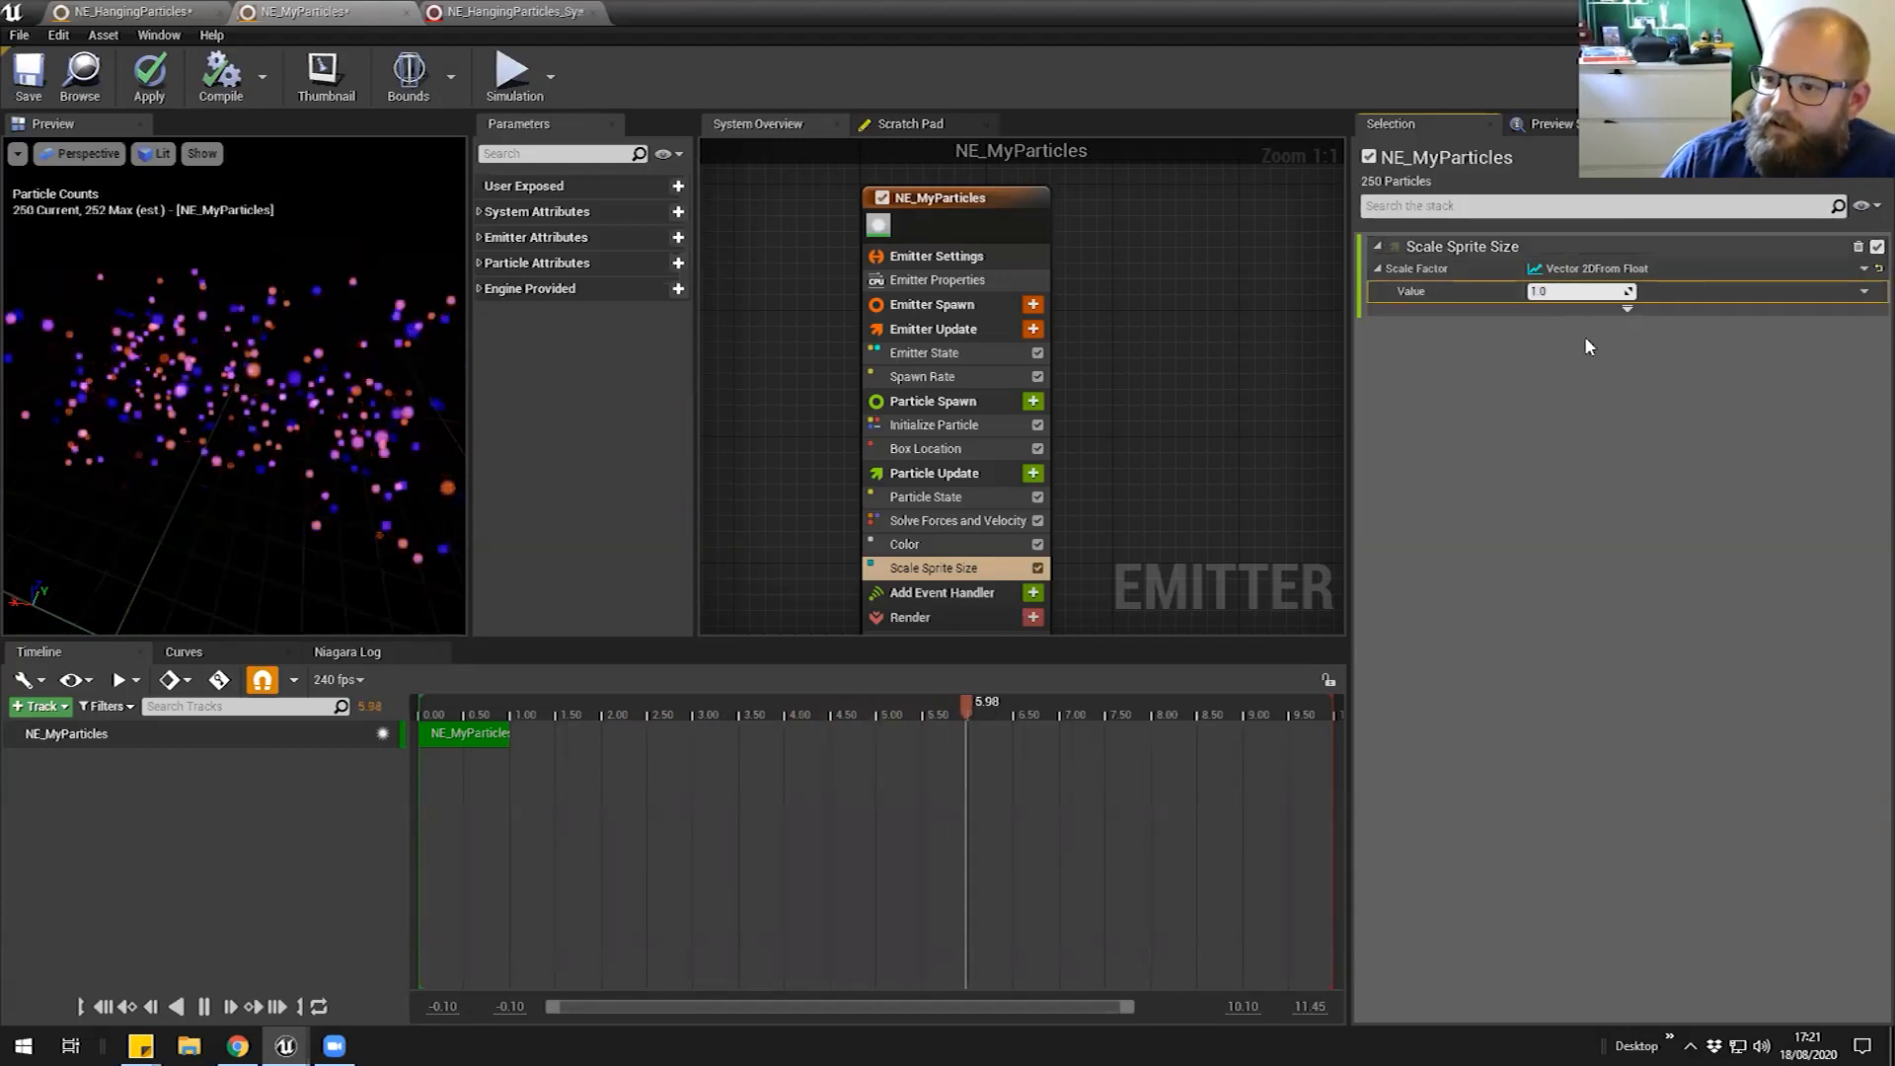
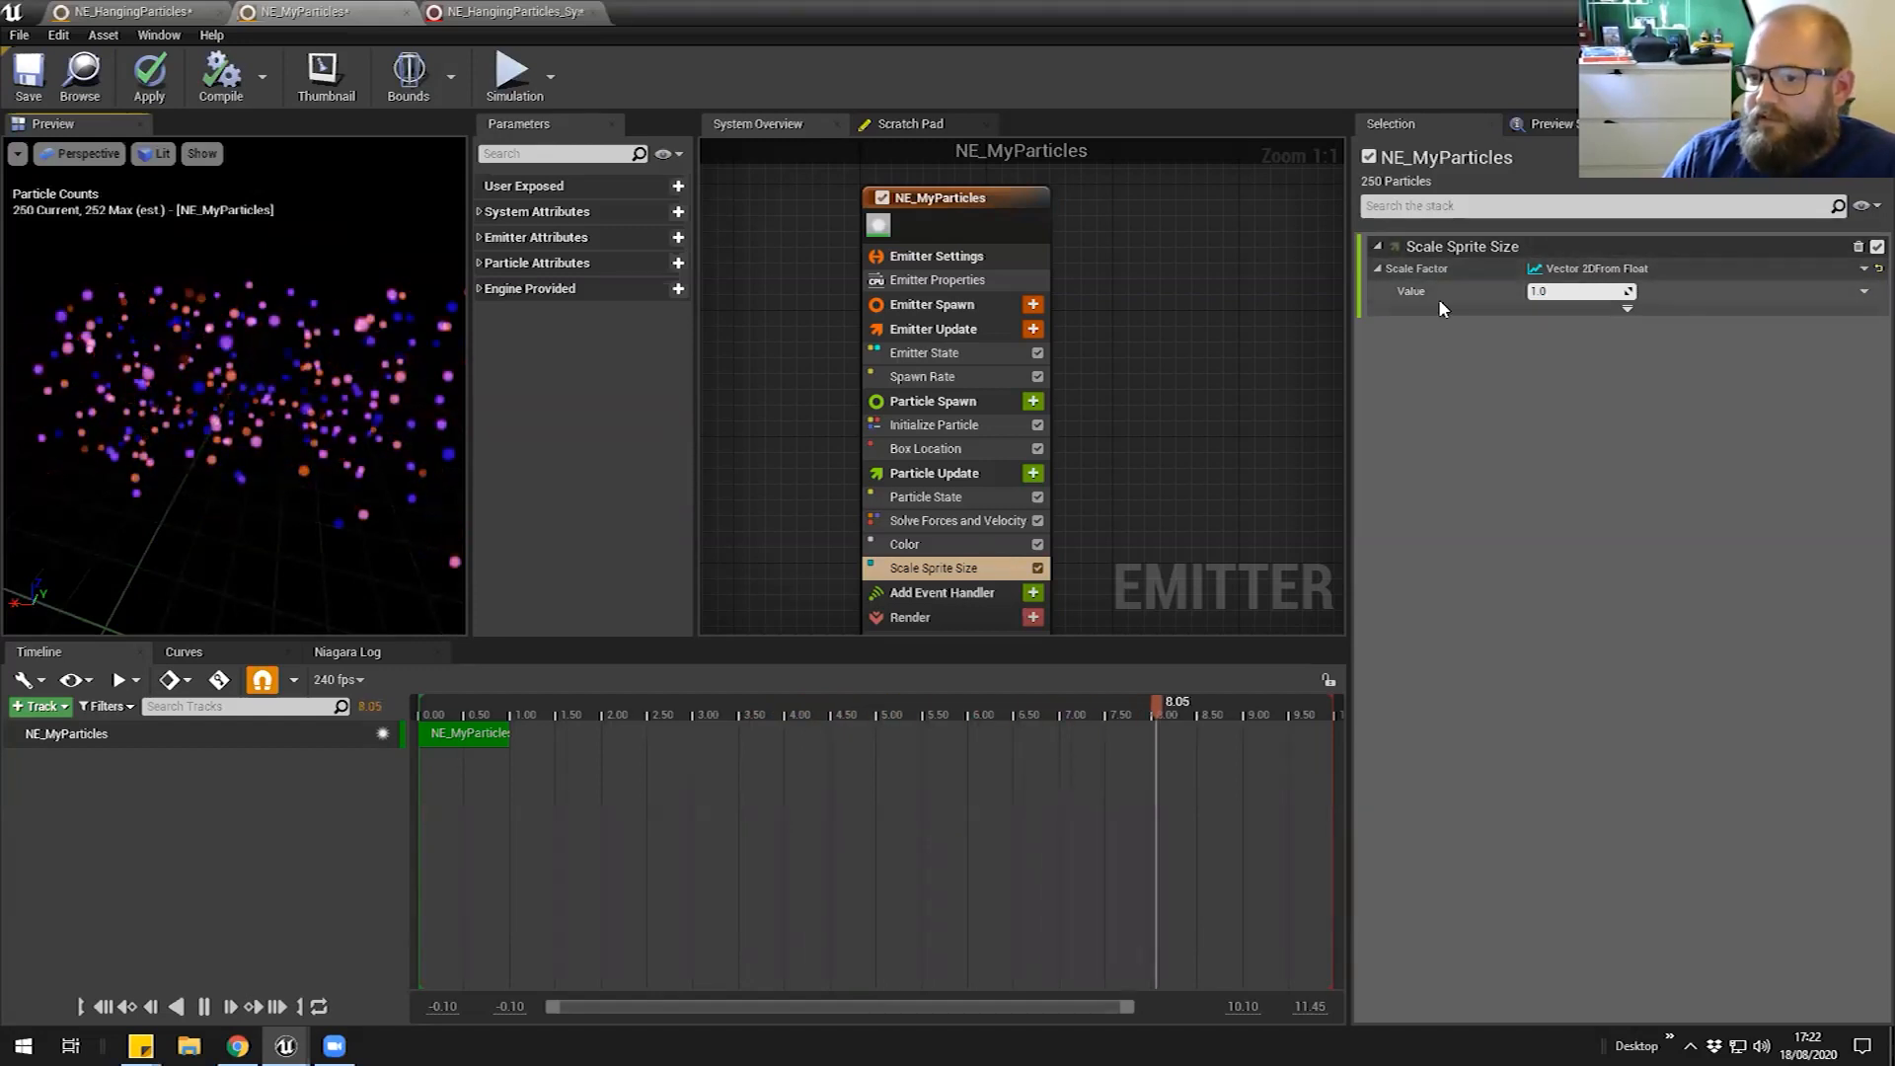
Drive the Scale Sprite Size value with a Float from Curve dynamic input and check the particles in the preview
click(1863, 291)
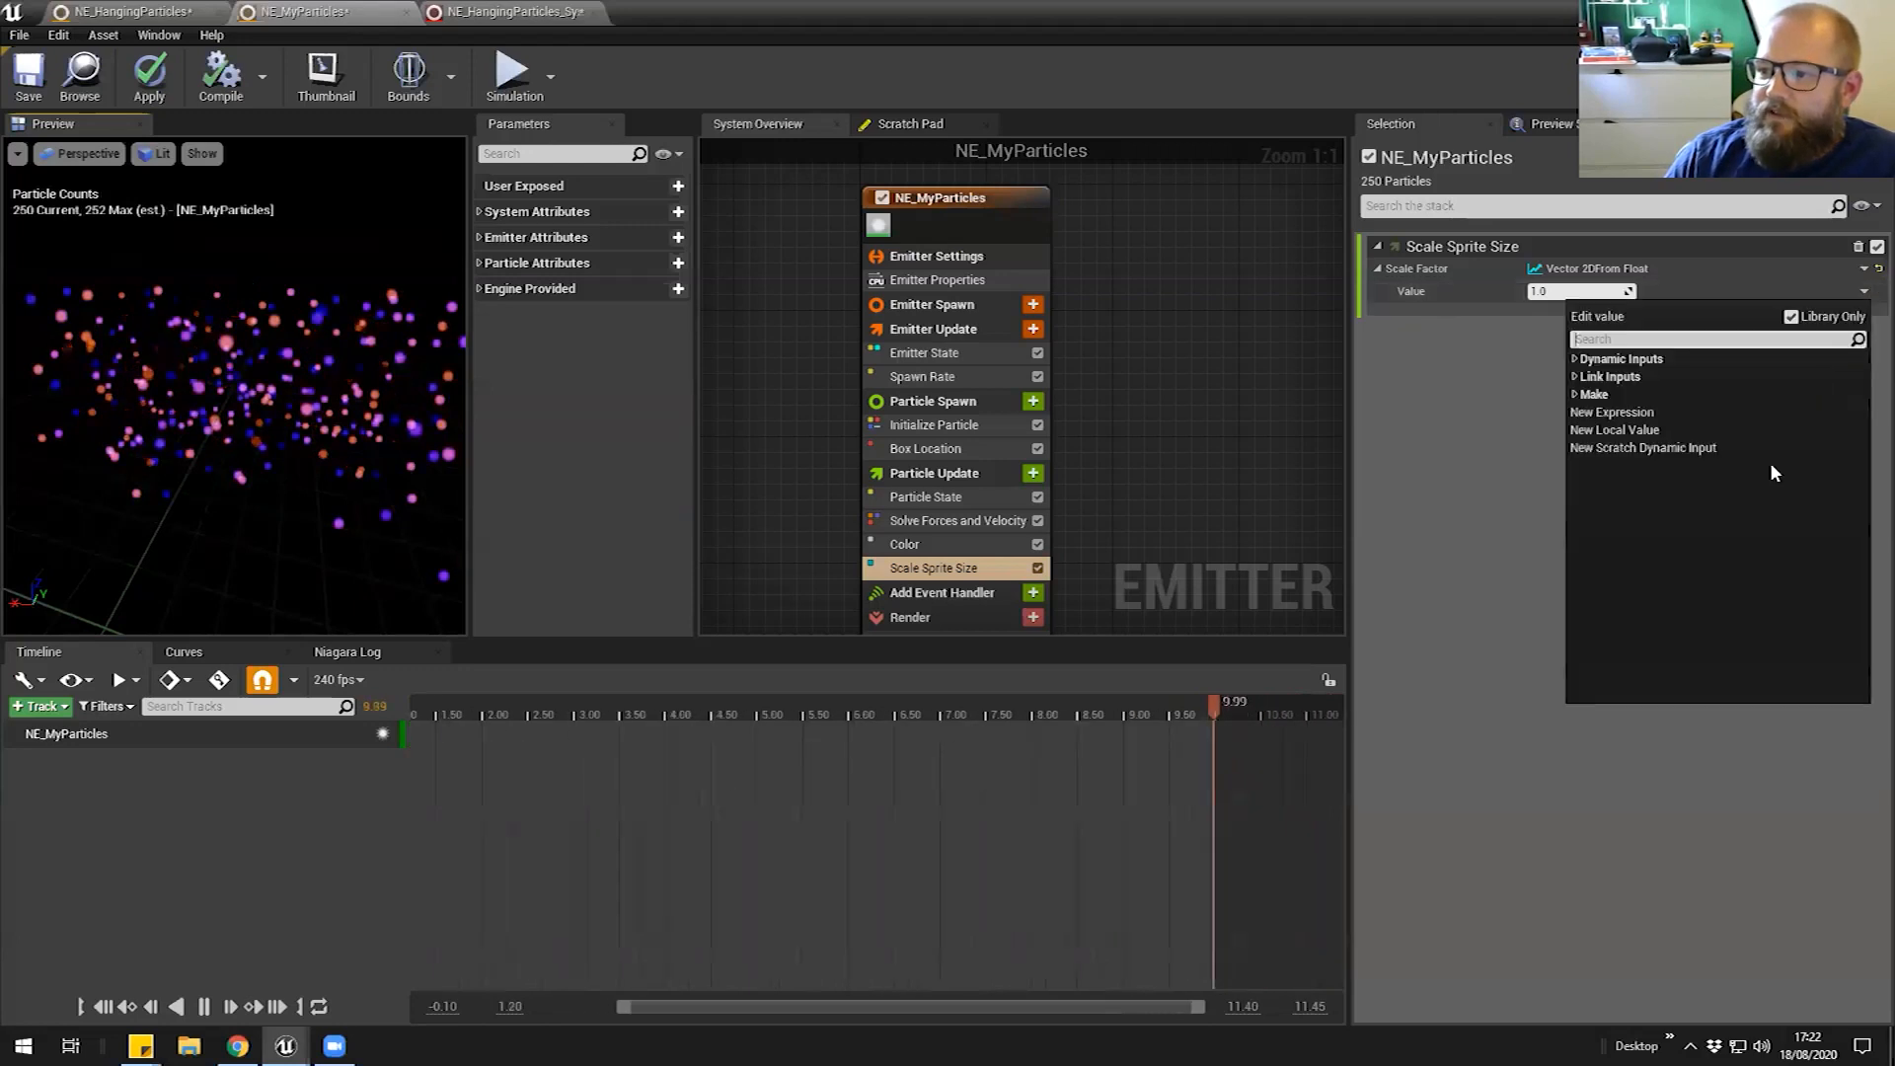
text(curve)
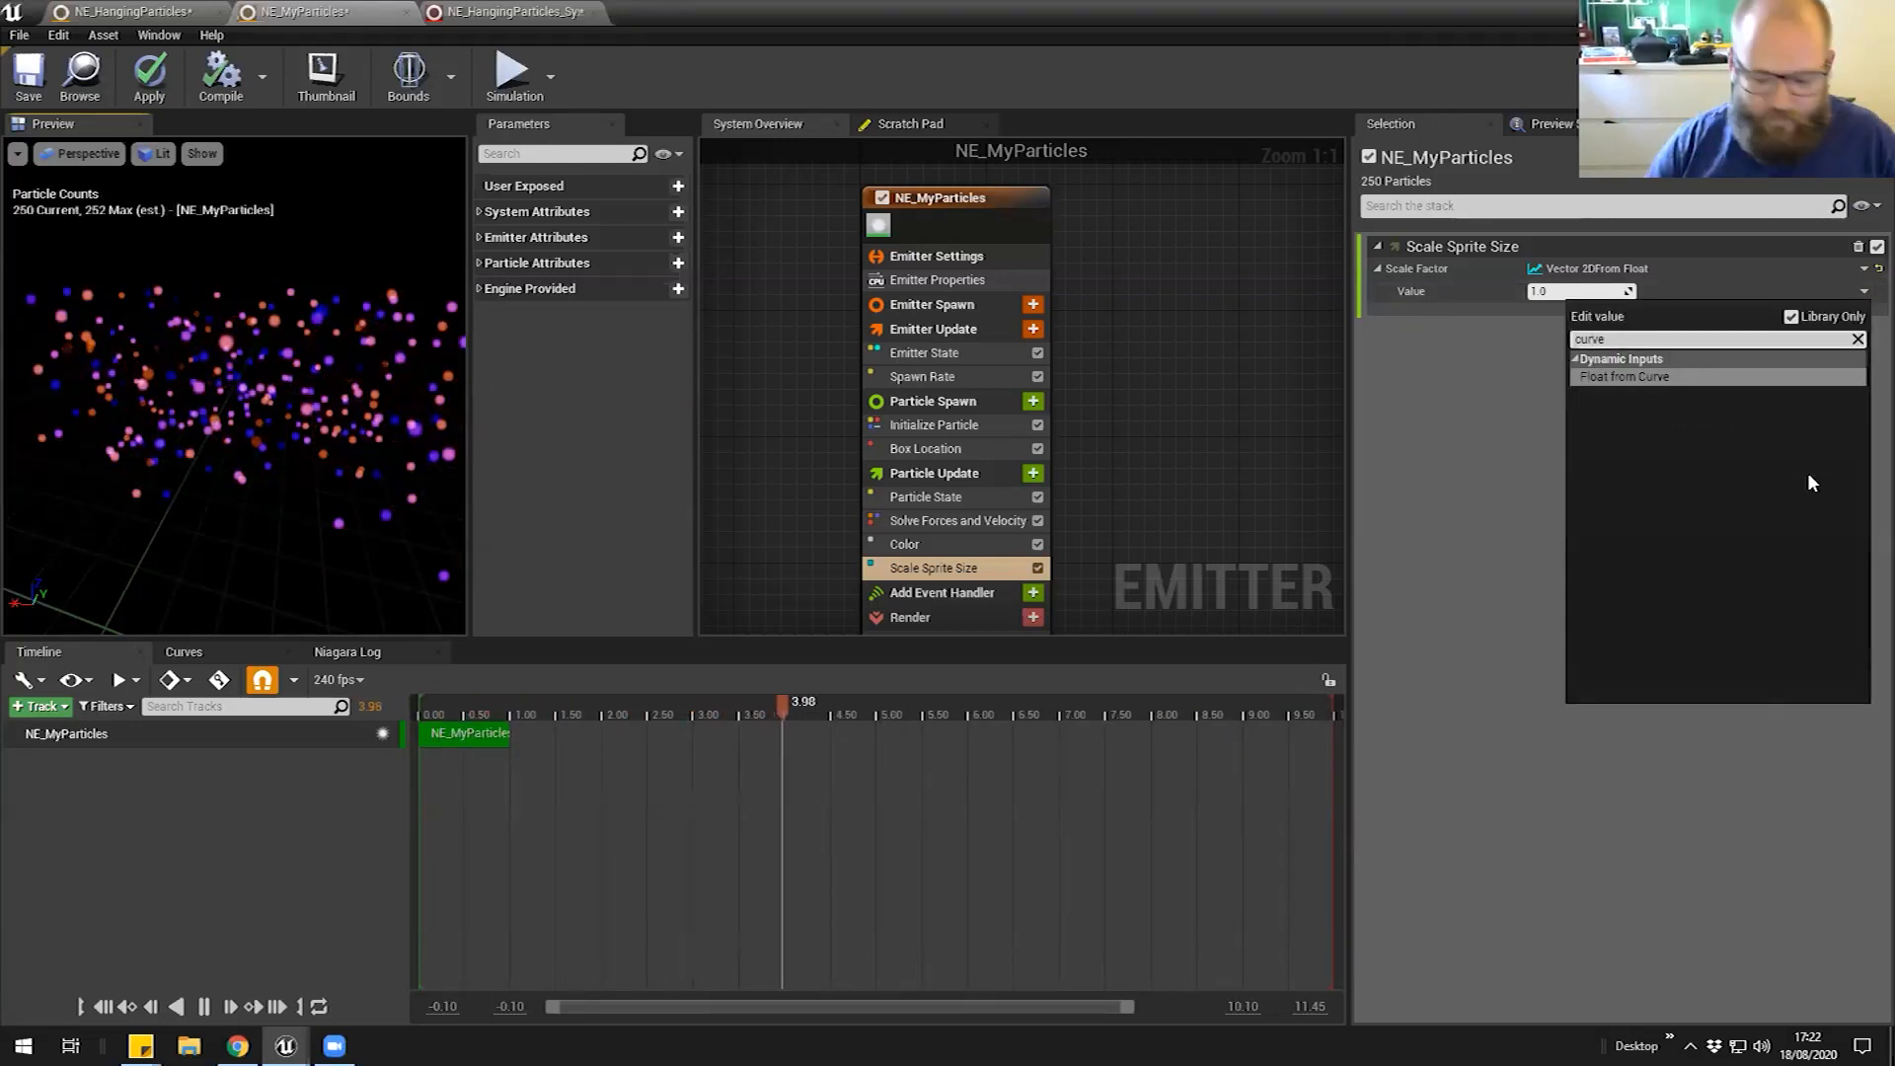
key(Return)
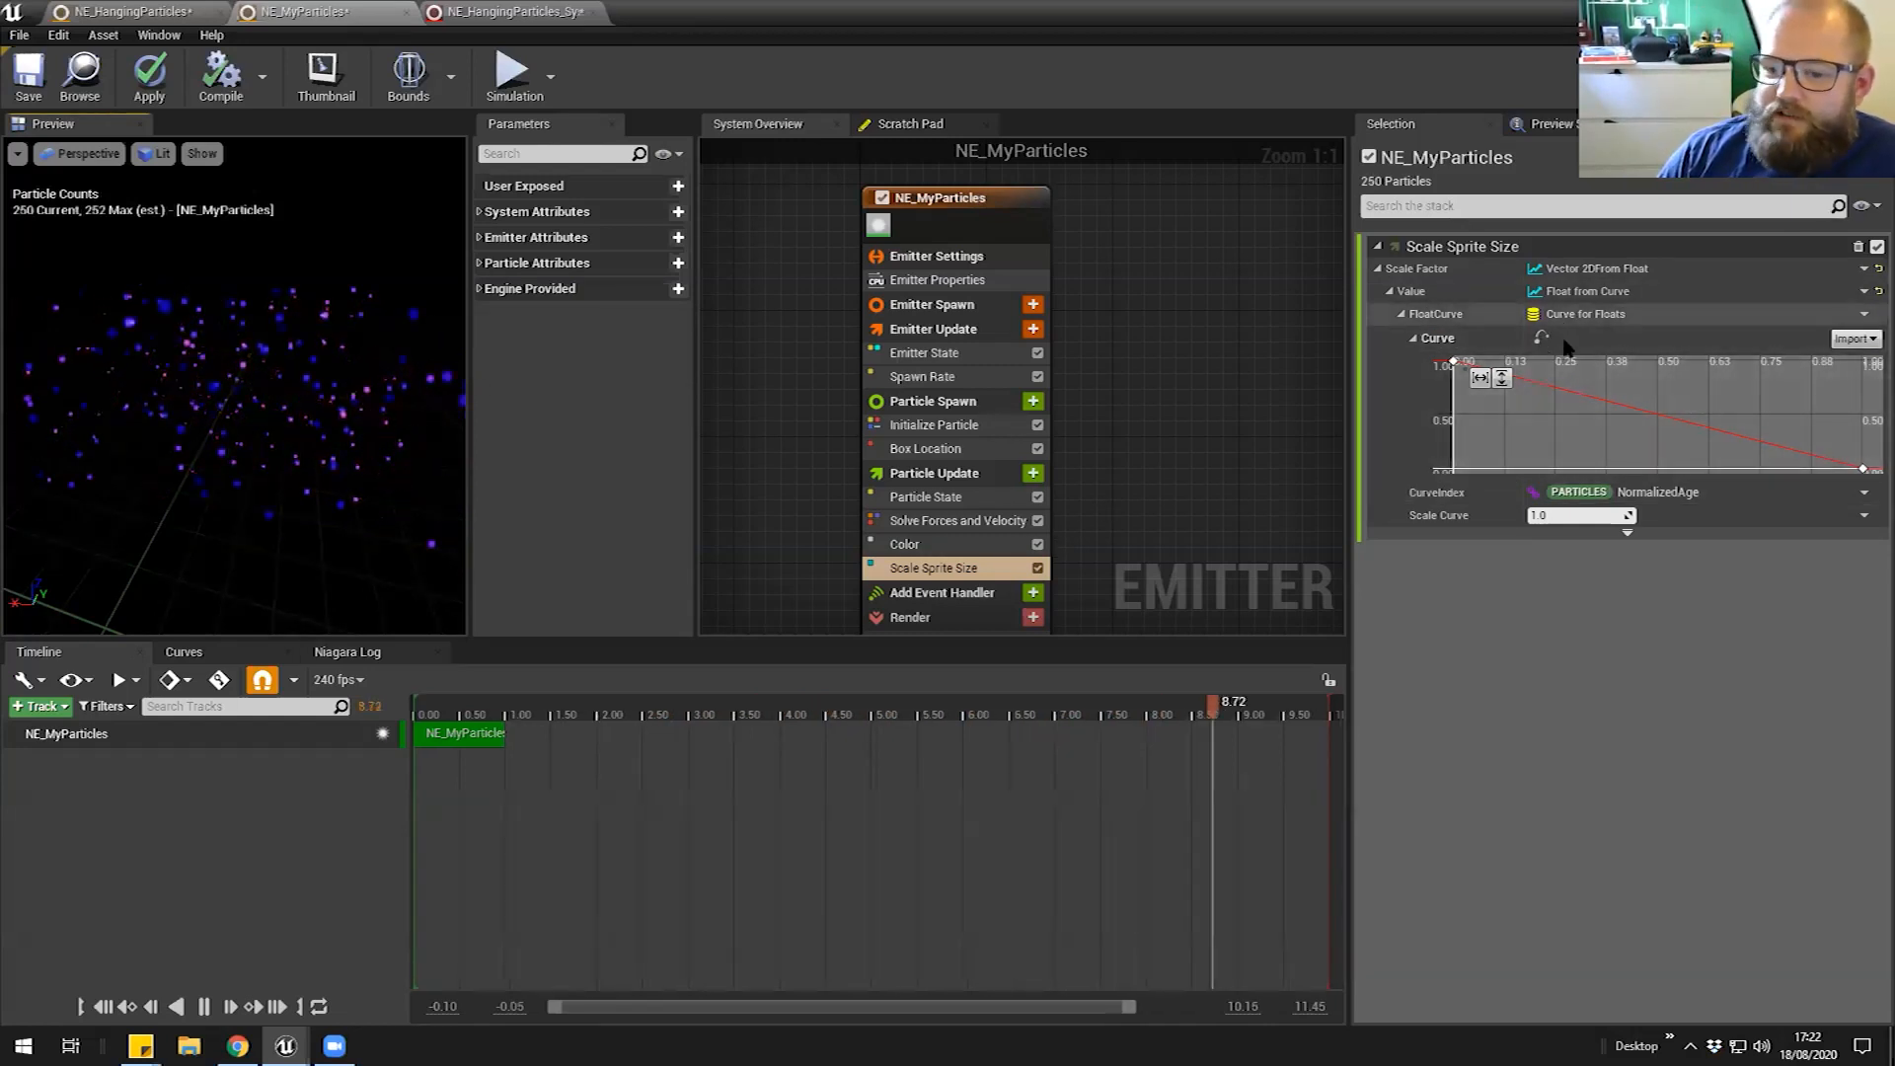
right_drag(1591, 414, 1601, 420)
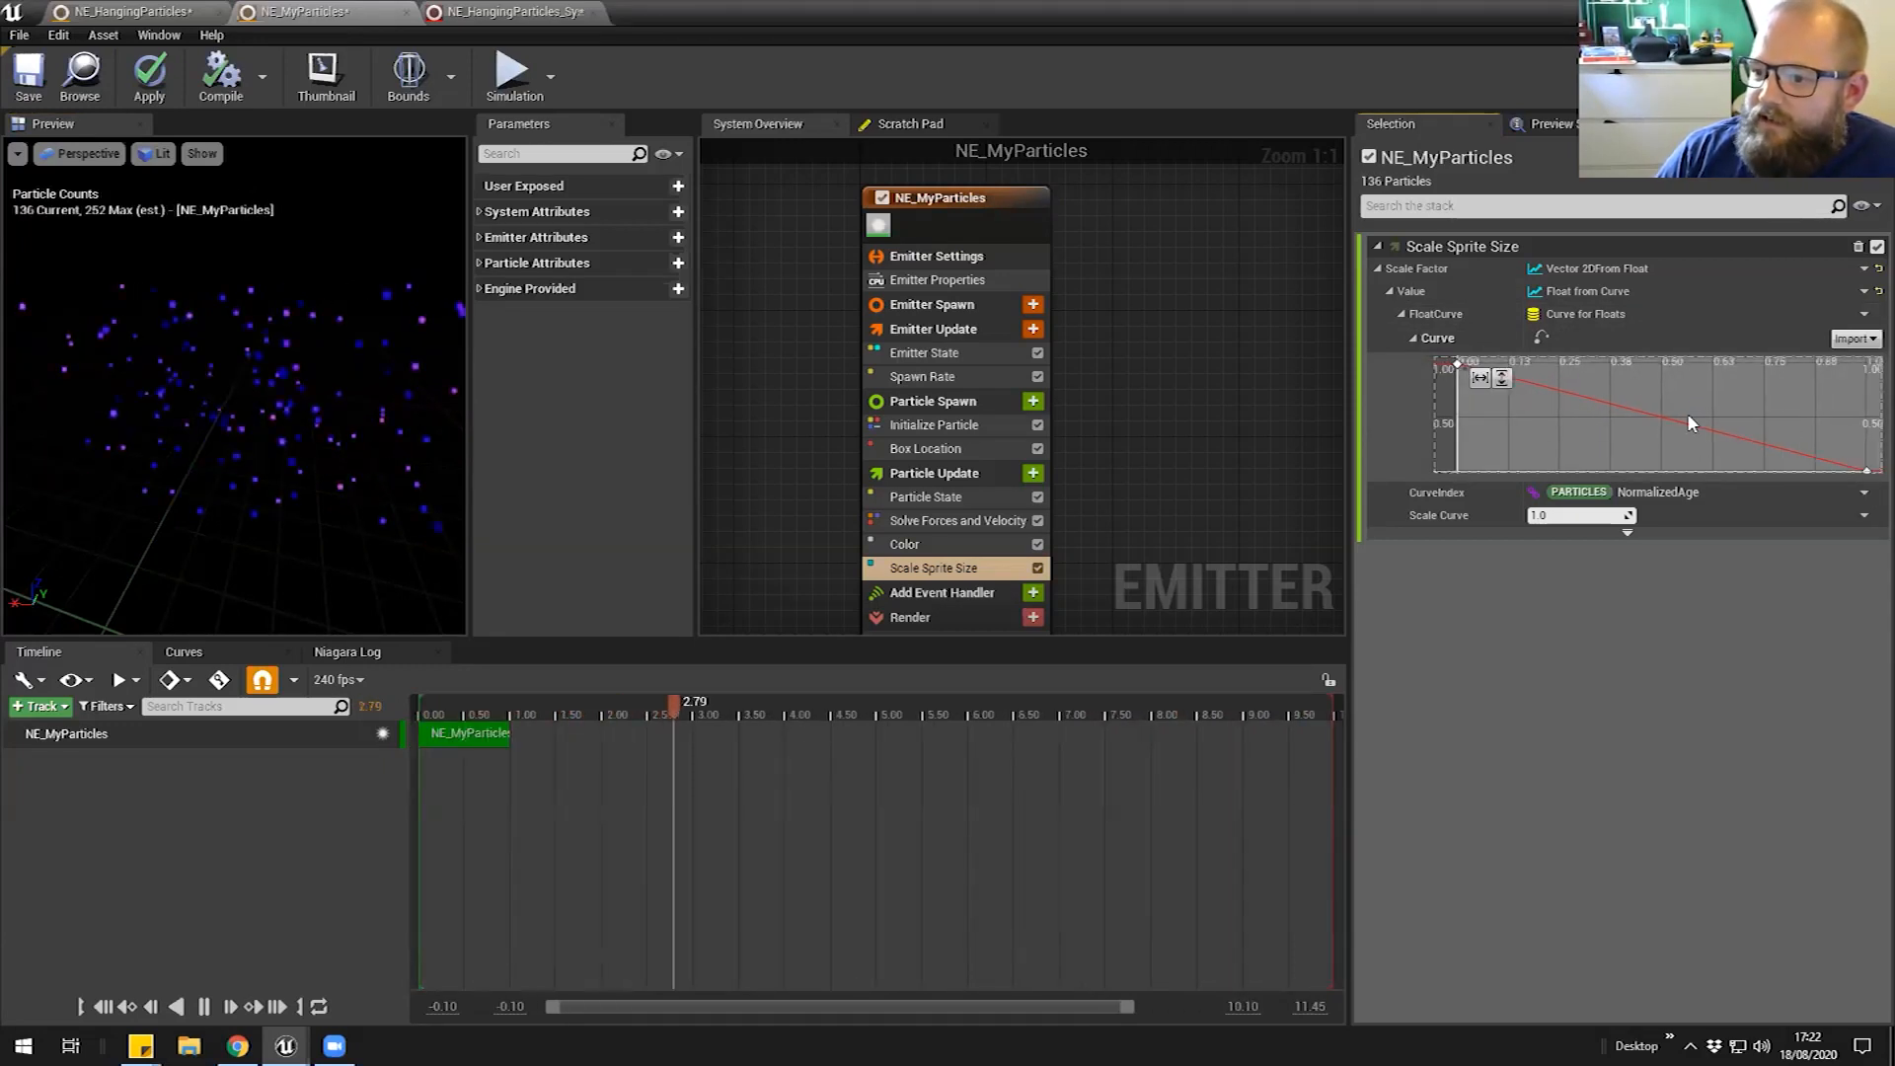
click(259, 418)
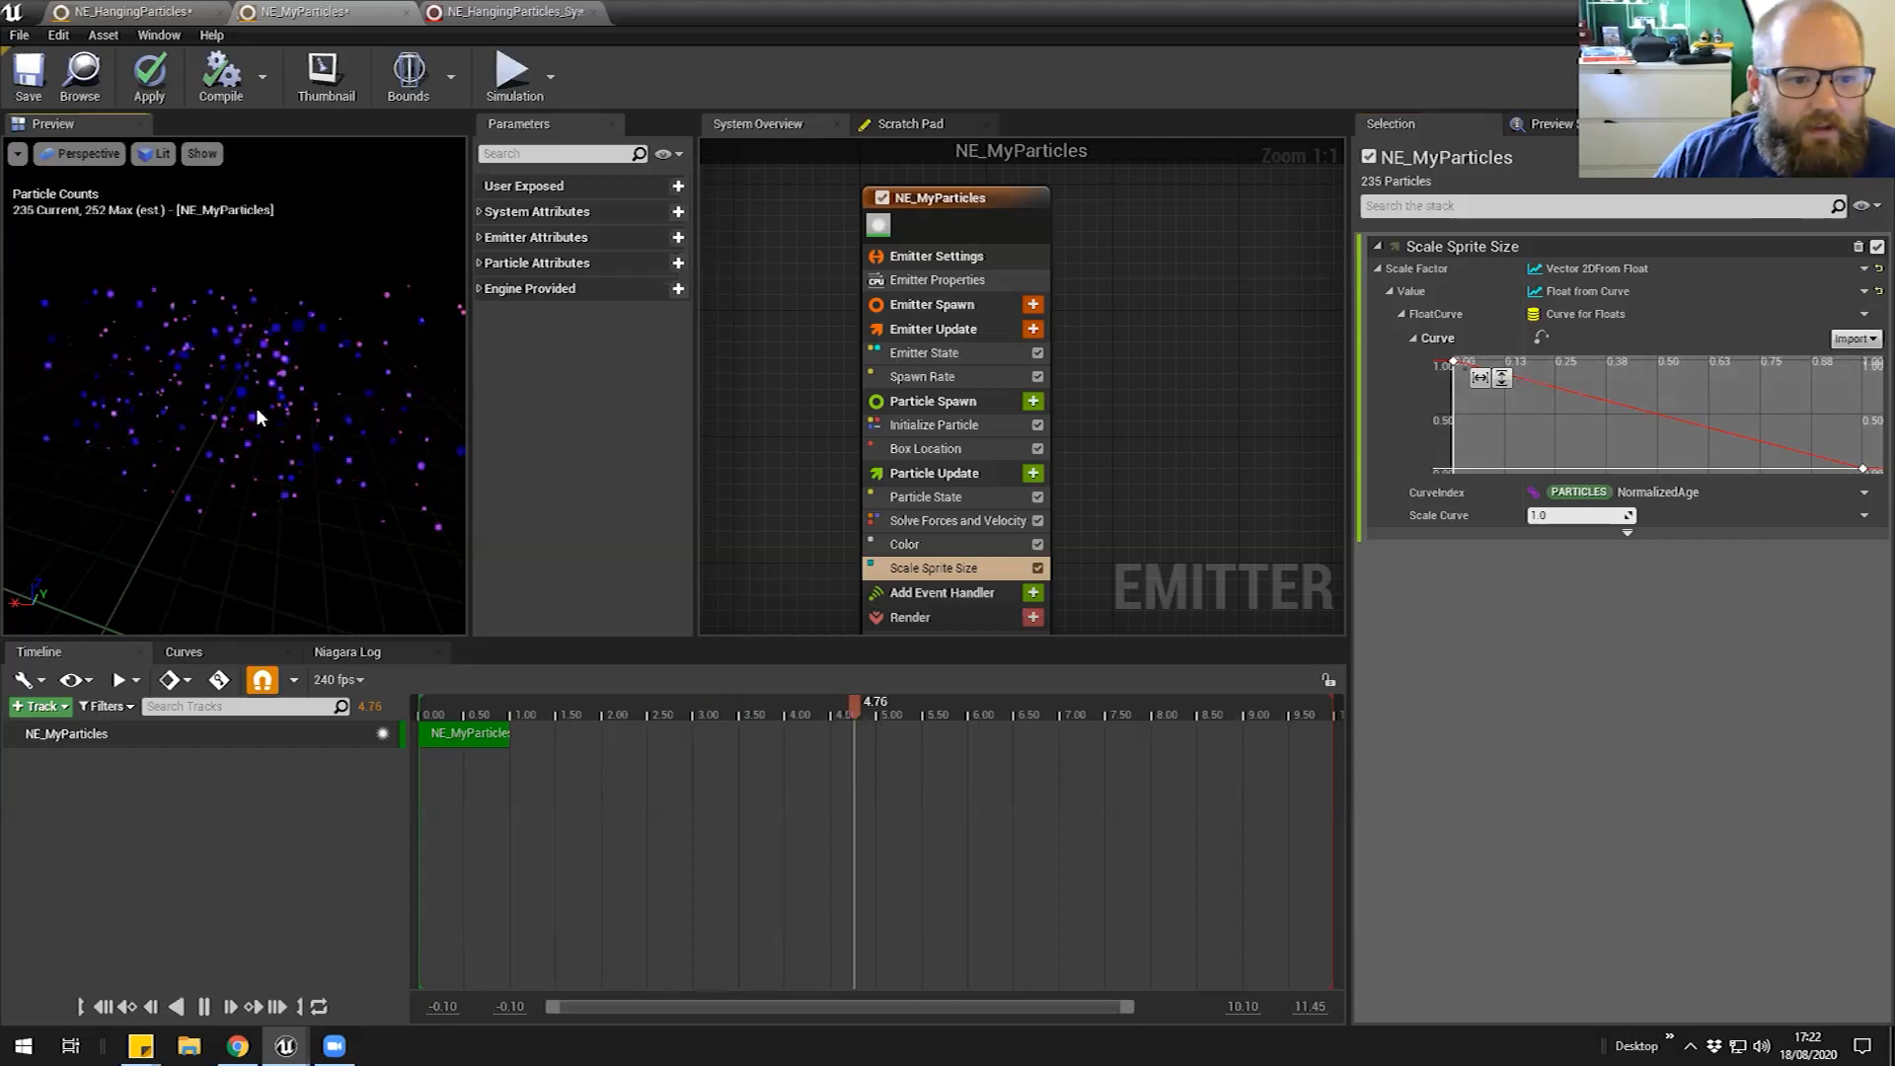
scroll(257, 419, up, 5)
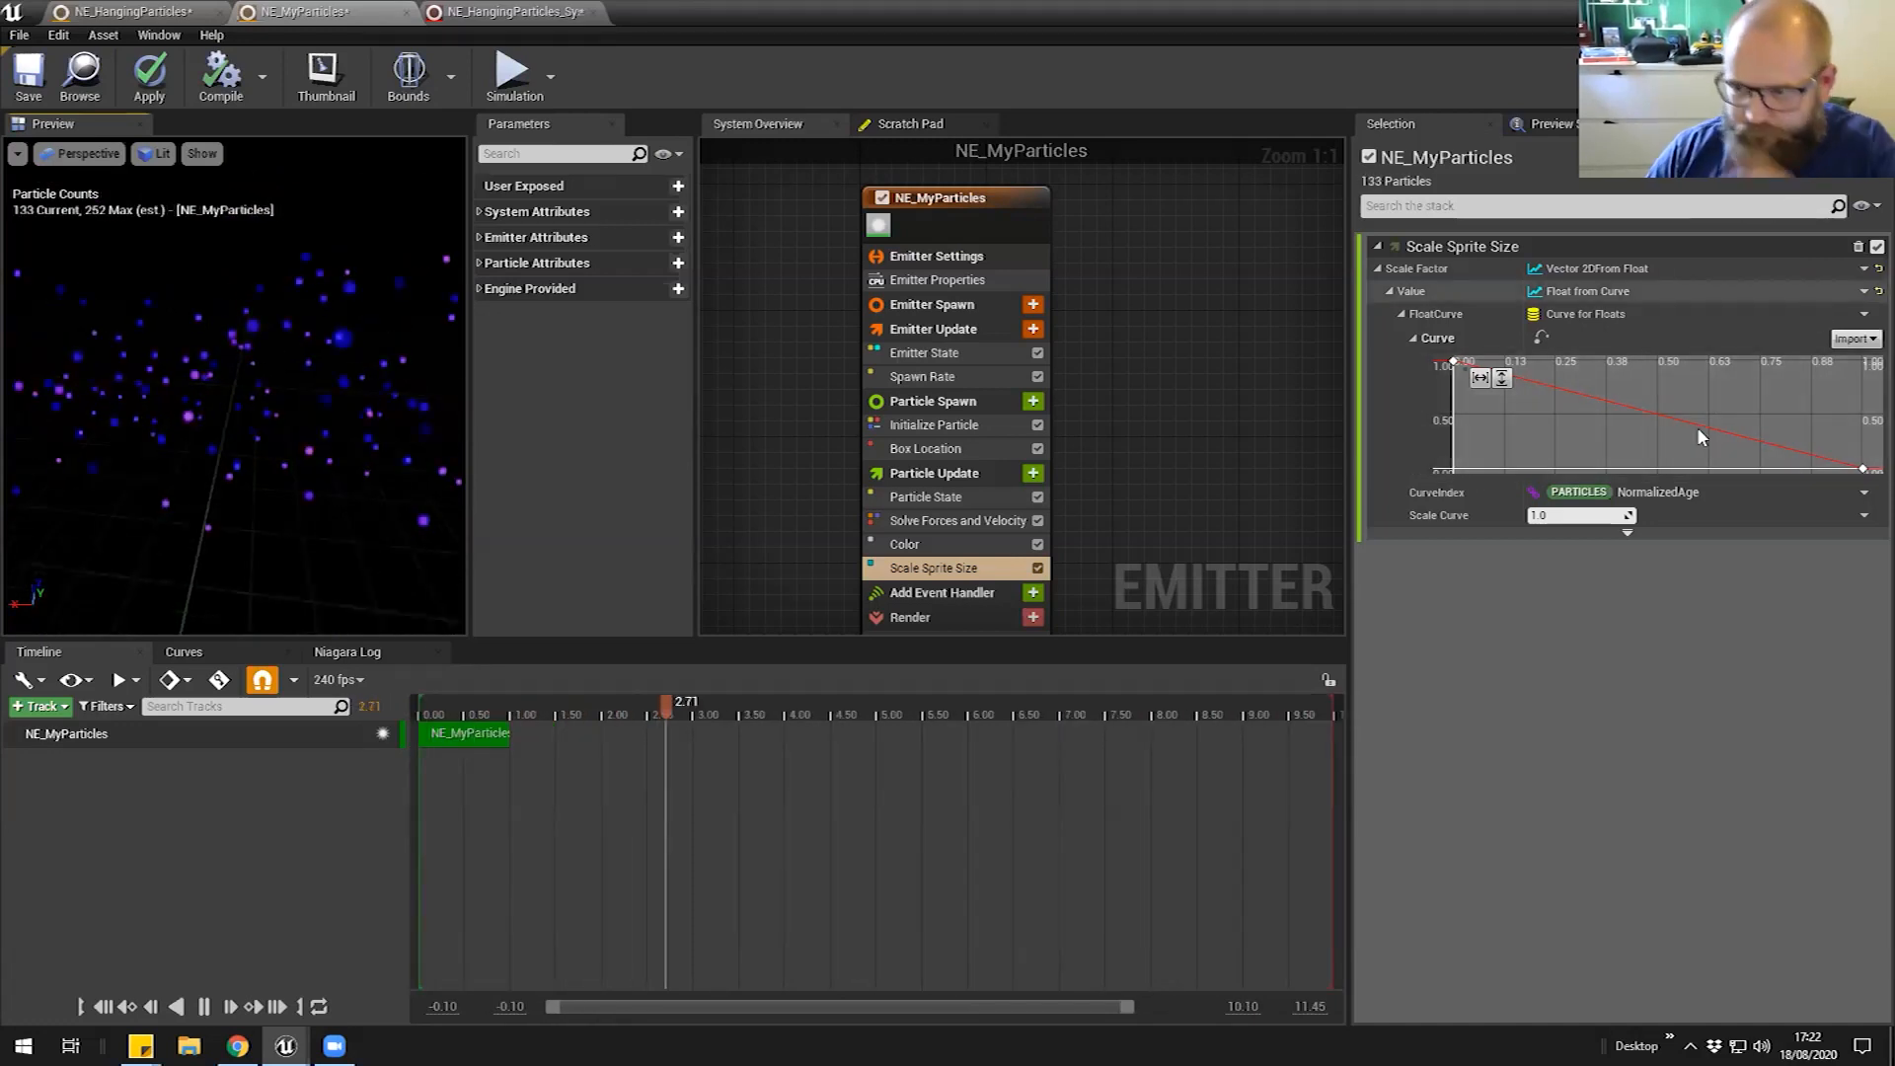
Add a key halfway along the sprite scale curve at about time 0.50 and raise it to about 0.97
mouse_move(1456, 365)
middle_click(1661, 416)
drag(1661, 415, 1661, 365)
Add another key on the first half of the sprite scale curve and set it to time 0 and value 0
middle_click(1540, 365)
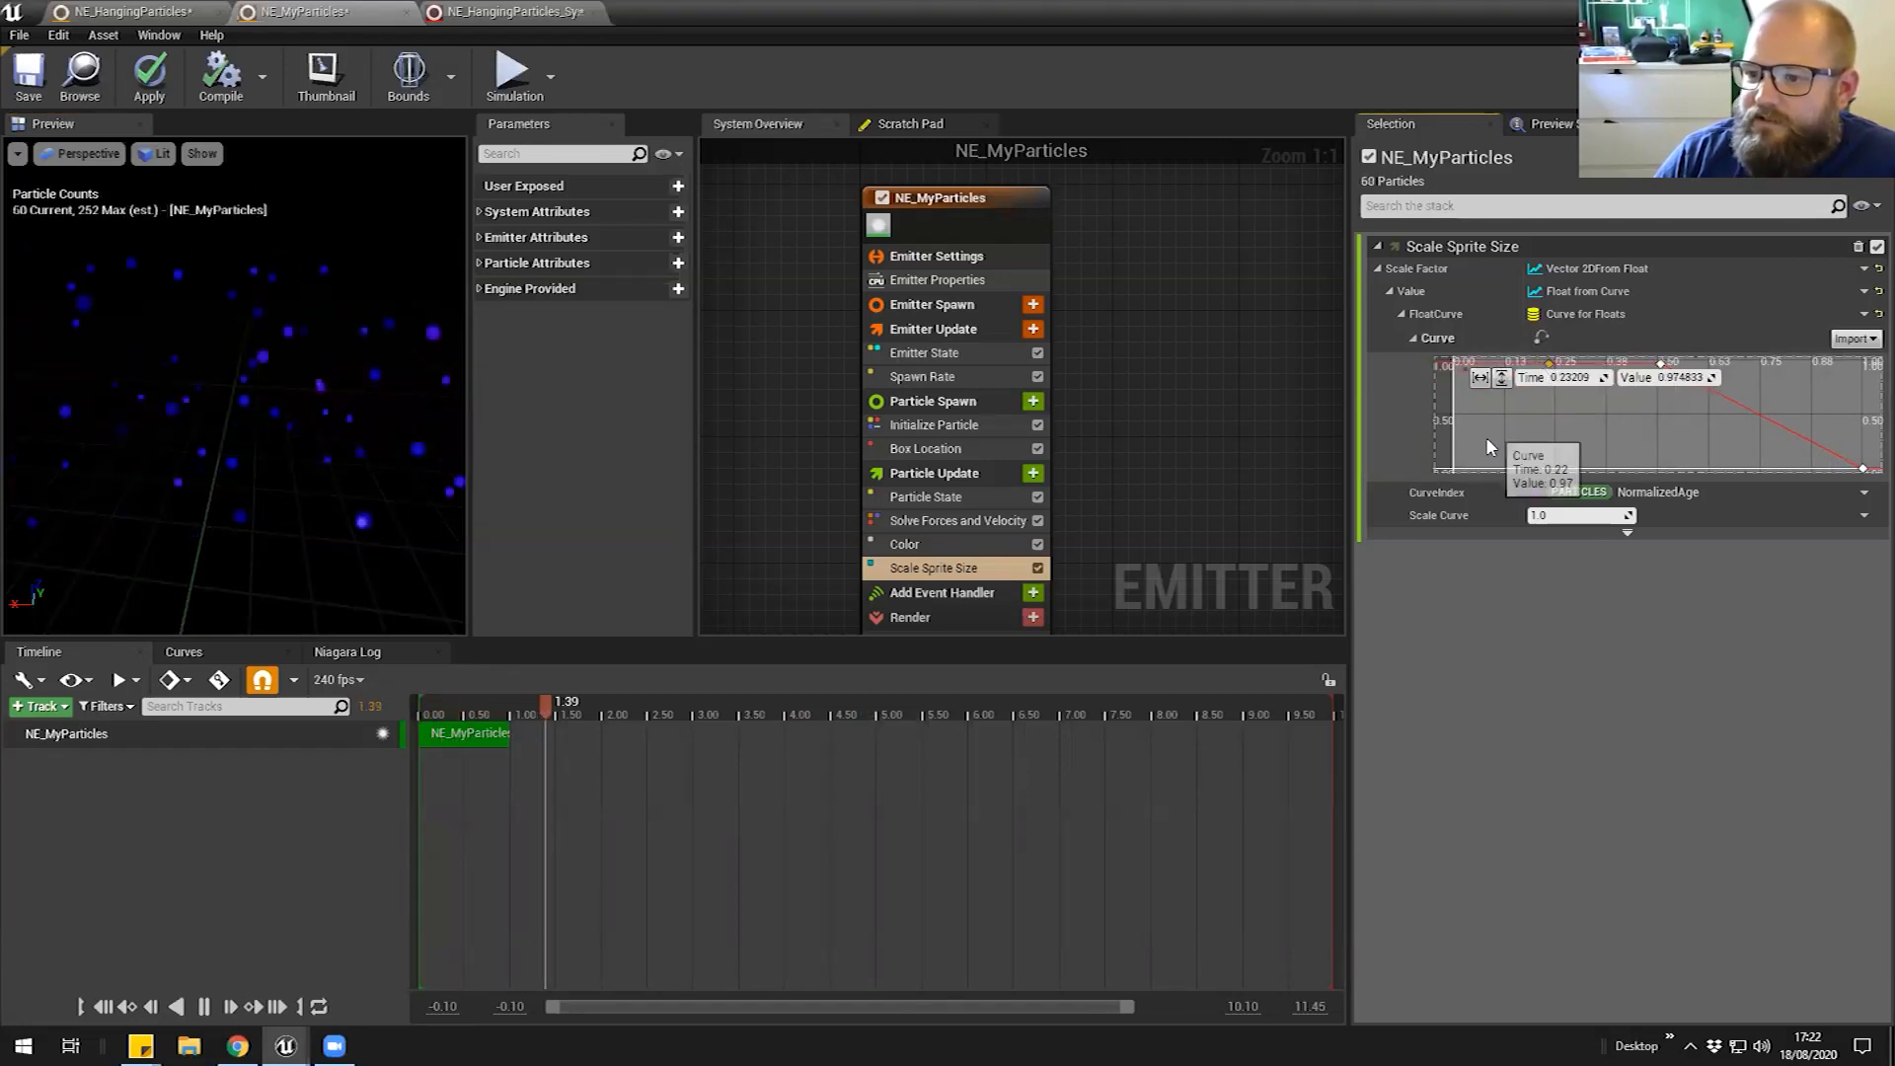
drag(1550, 363, 1460, 463)
text(0)
key(Tab)
text(0)
key(Return)
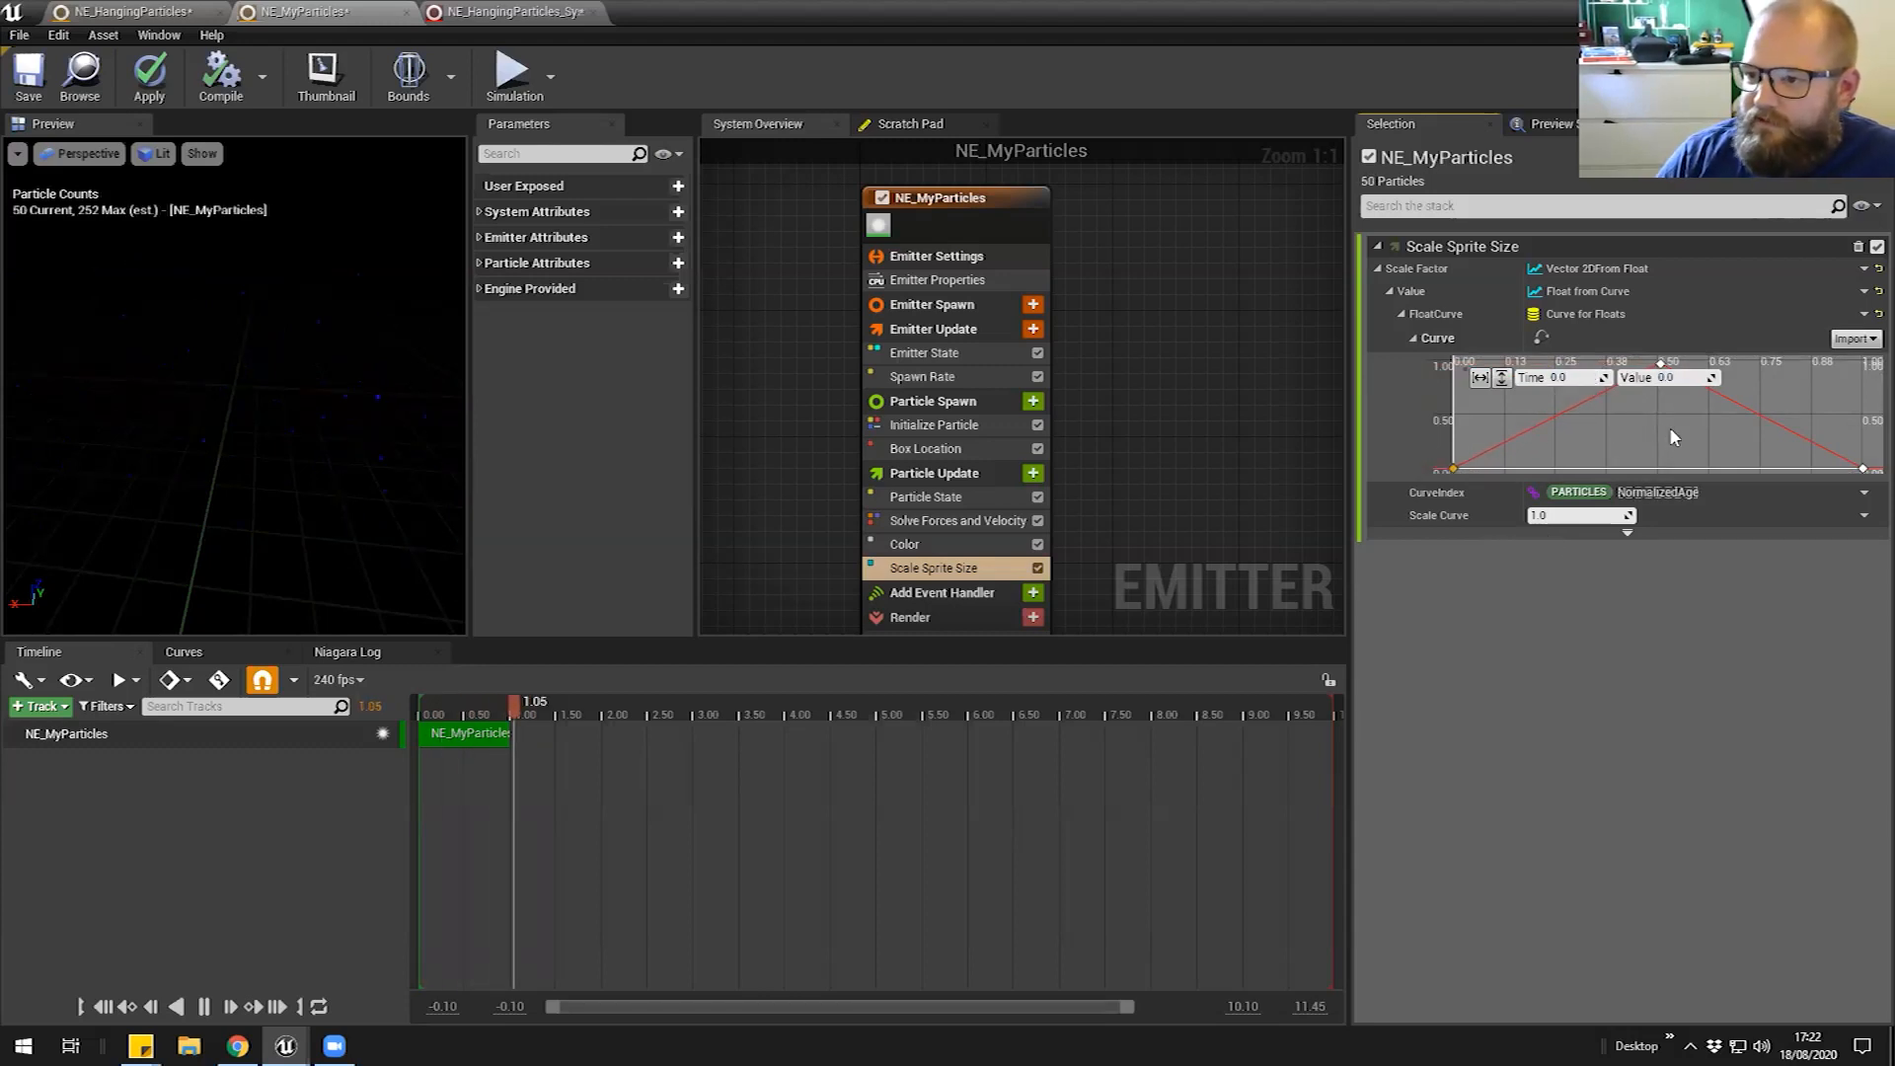
Set the middle key of the sprite scale curve to time 0.5 and value 1
click(1661, 363)
click(1599, 377)
text(0)
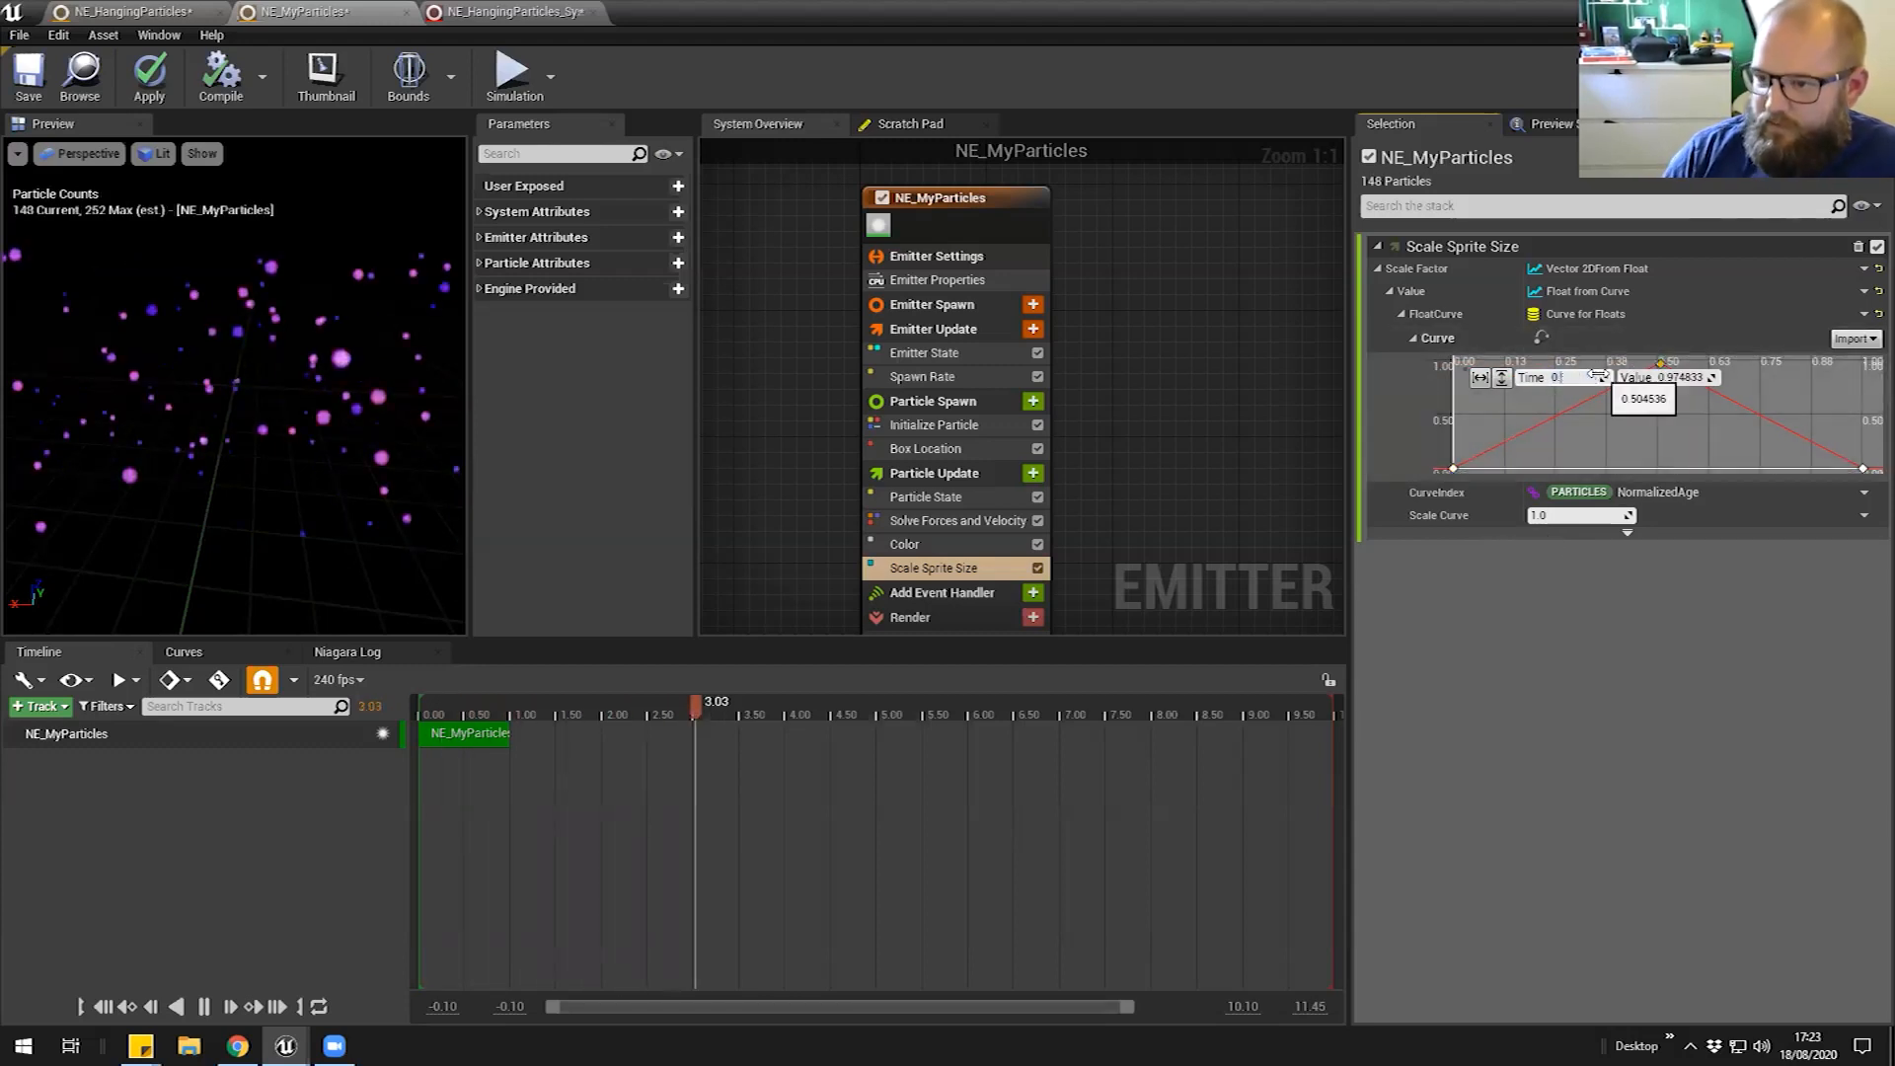
text(.5)
key(Tab)
text(1)
key(Return)
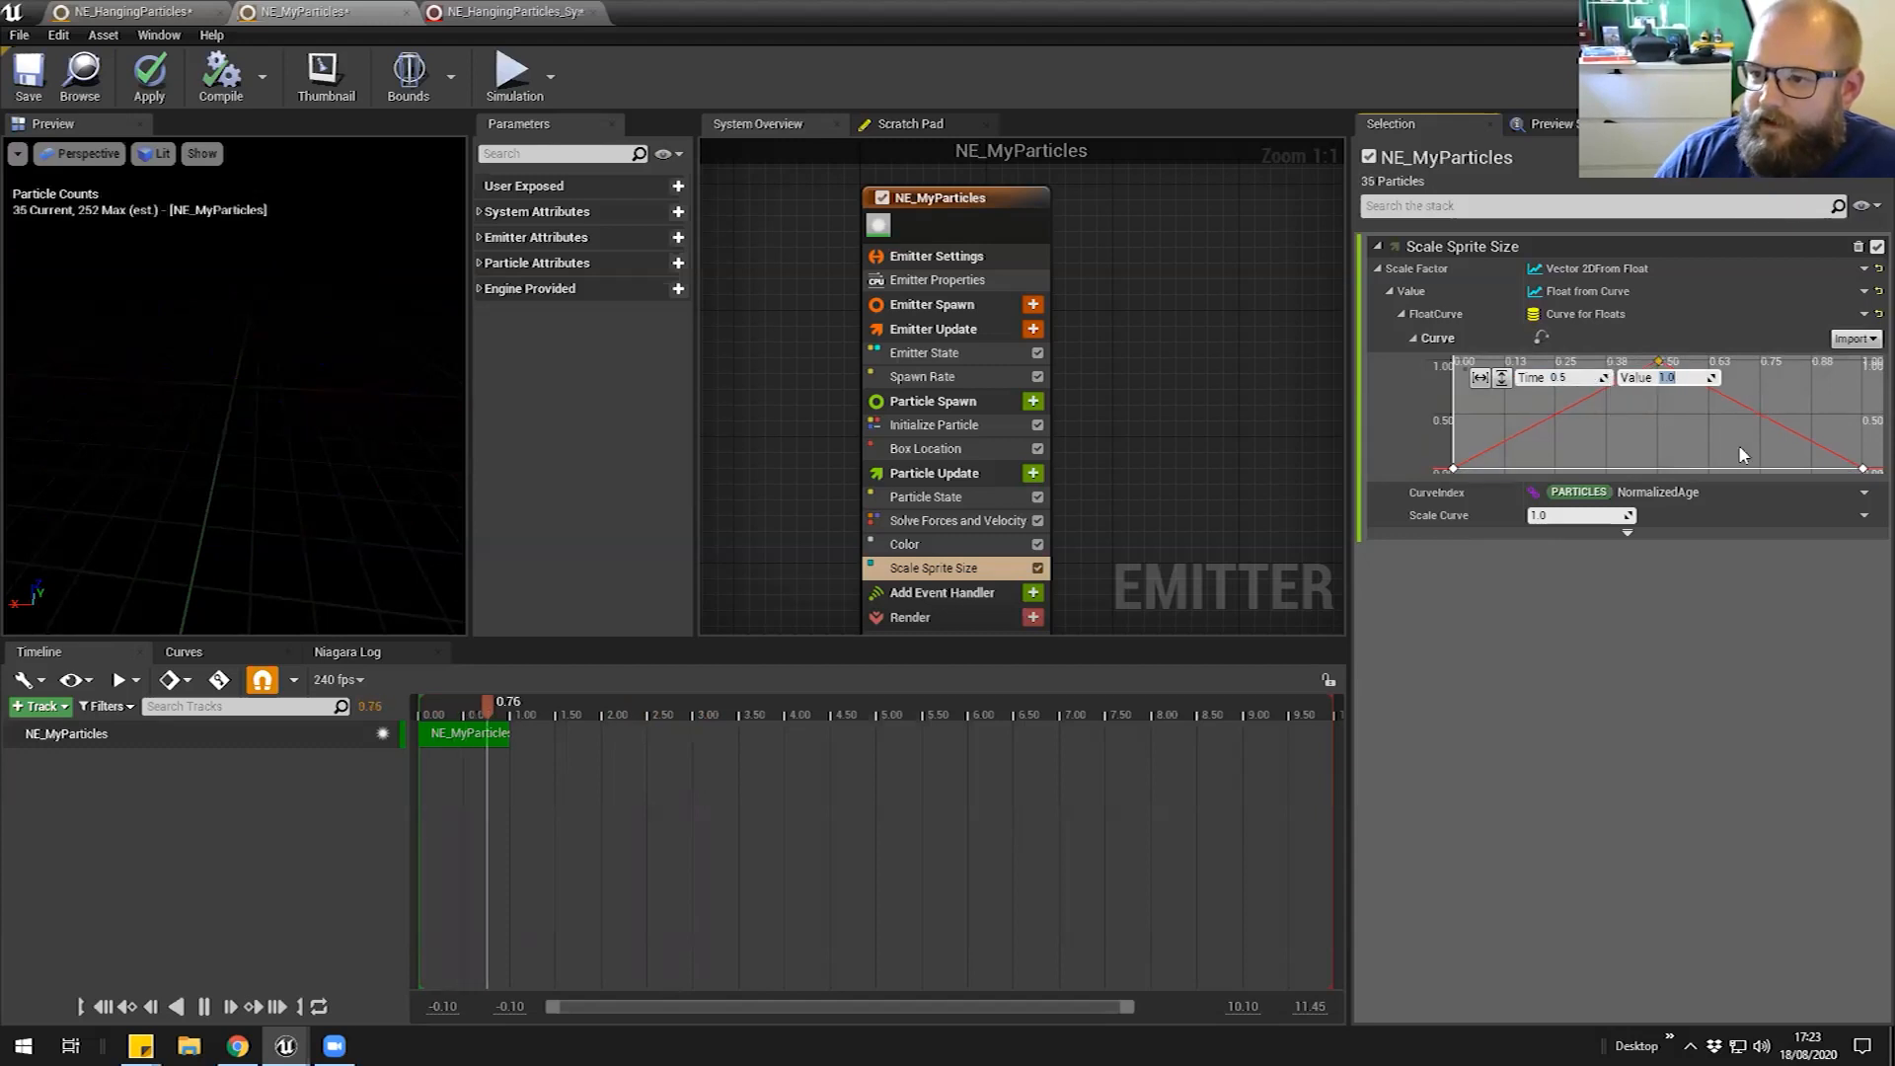
Open the sprite scale curve in the curve editor and hide the red, green, blue and alpha color curves
click(1540, 338)
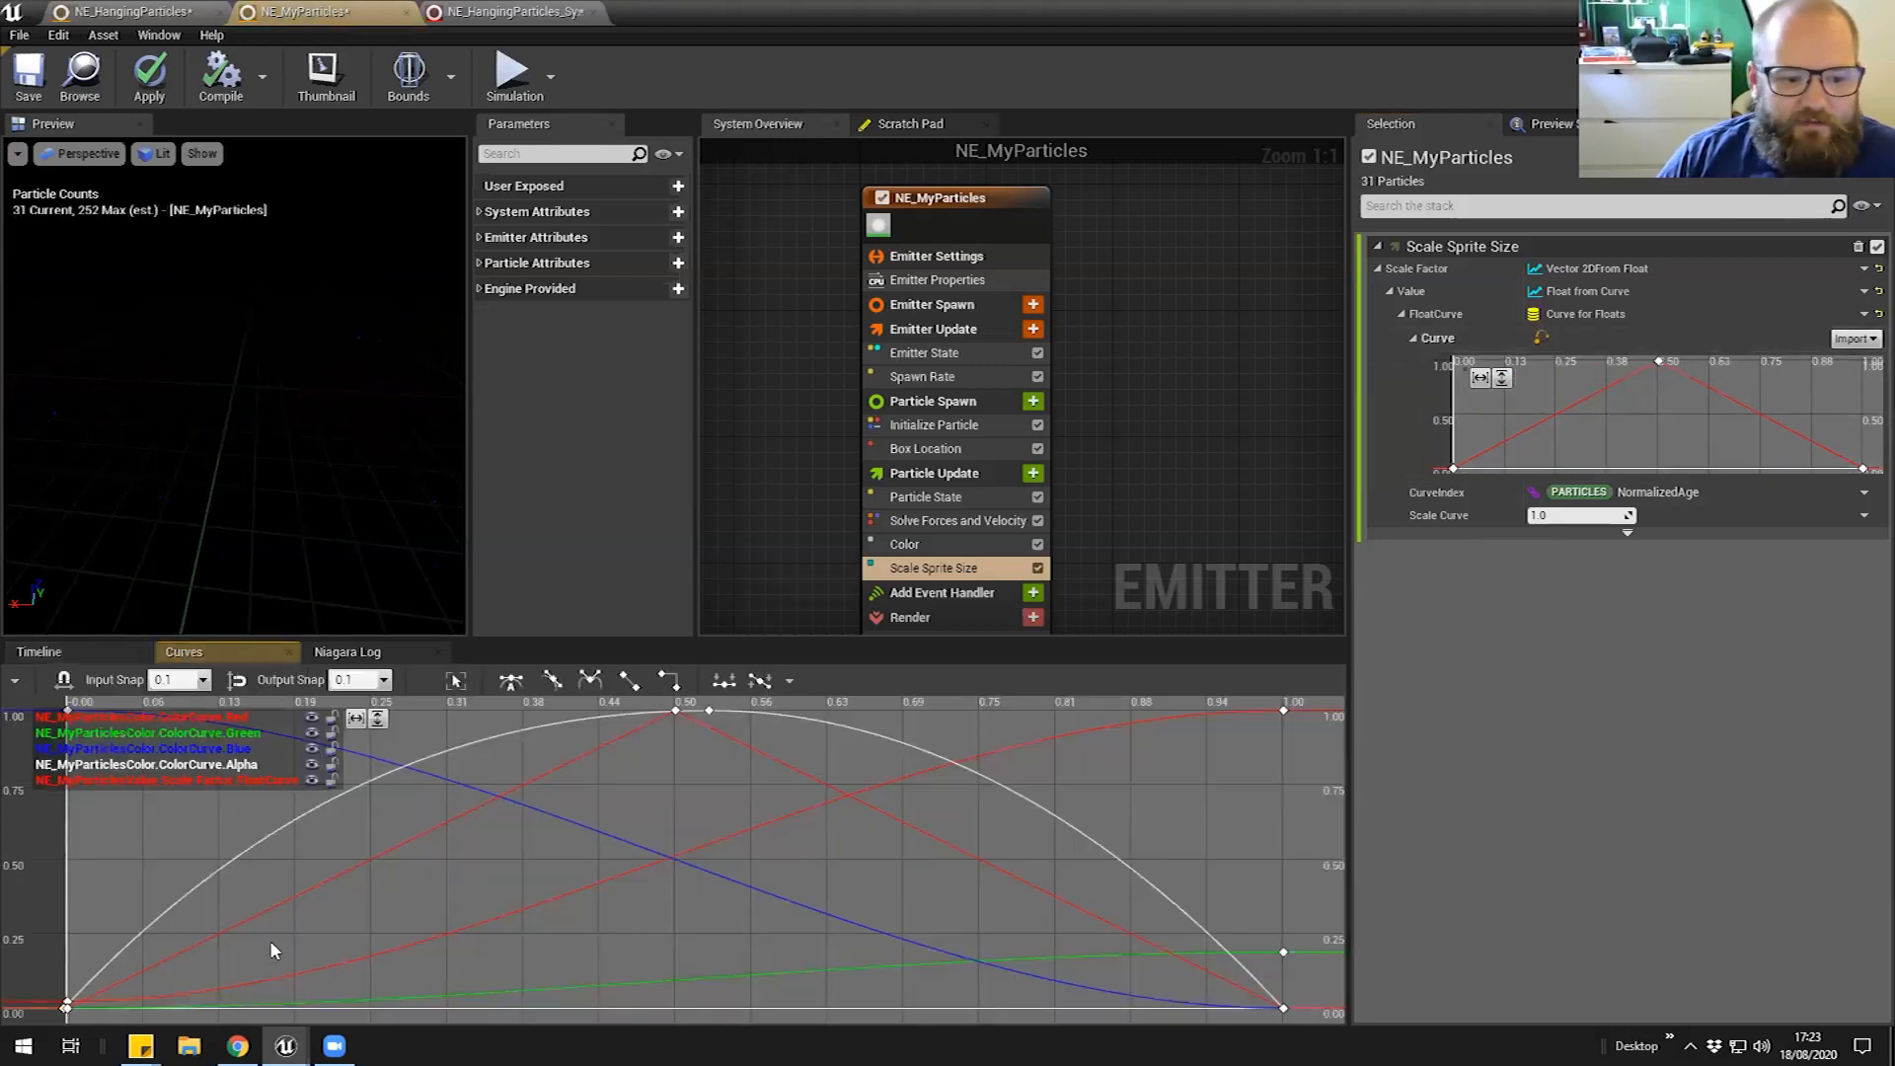
key(f)
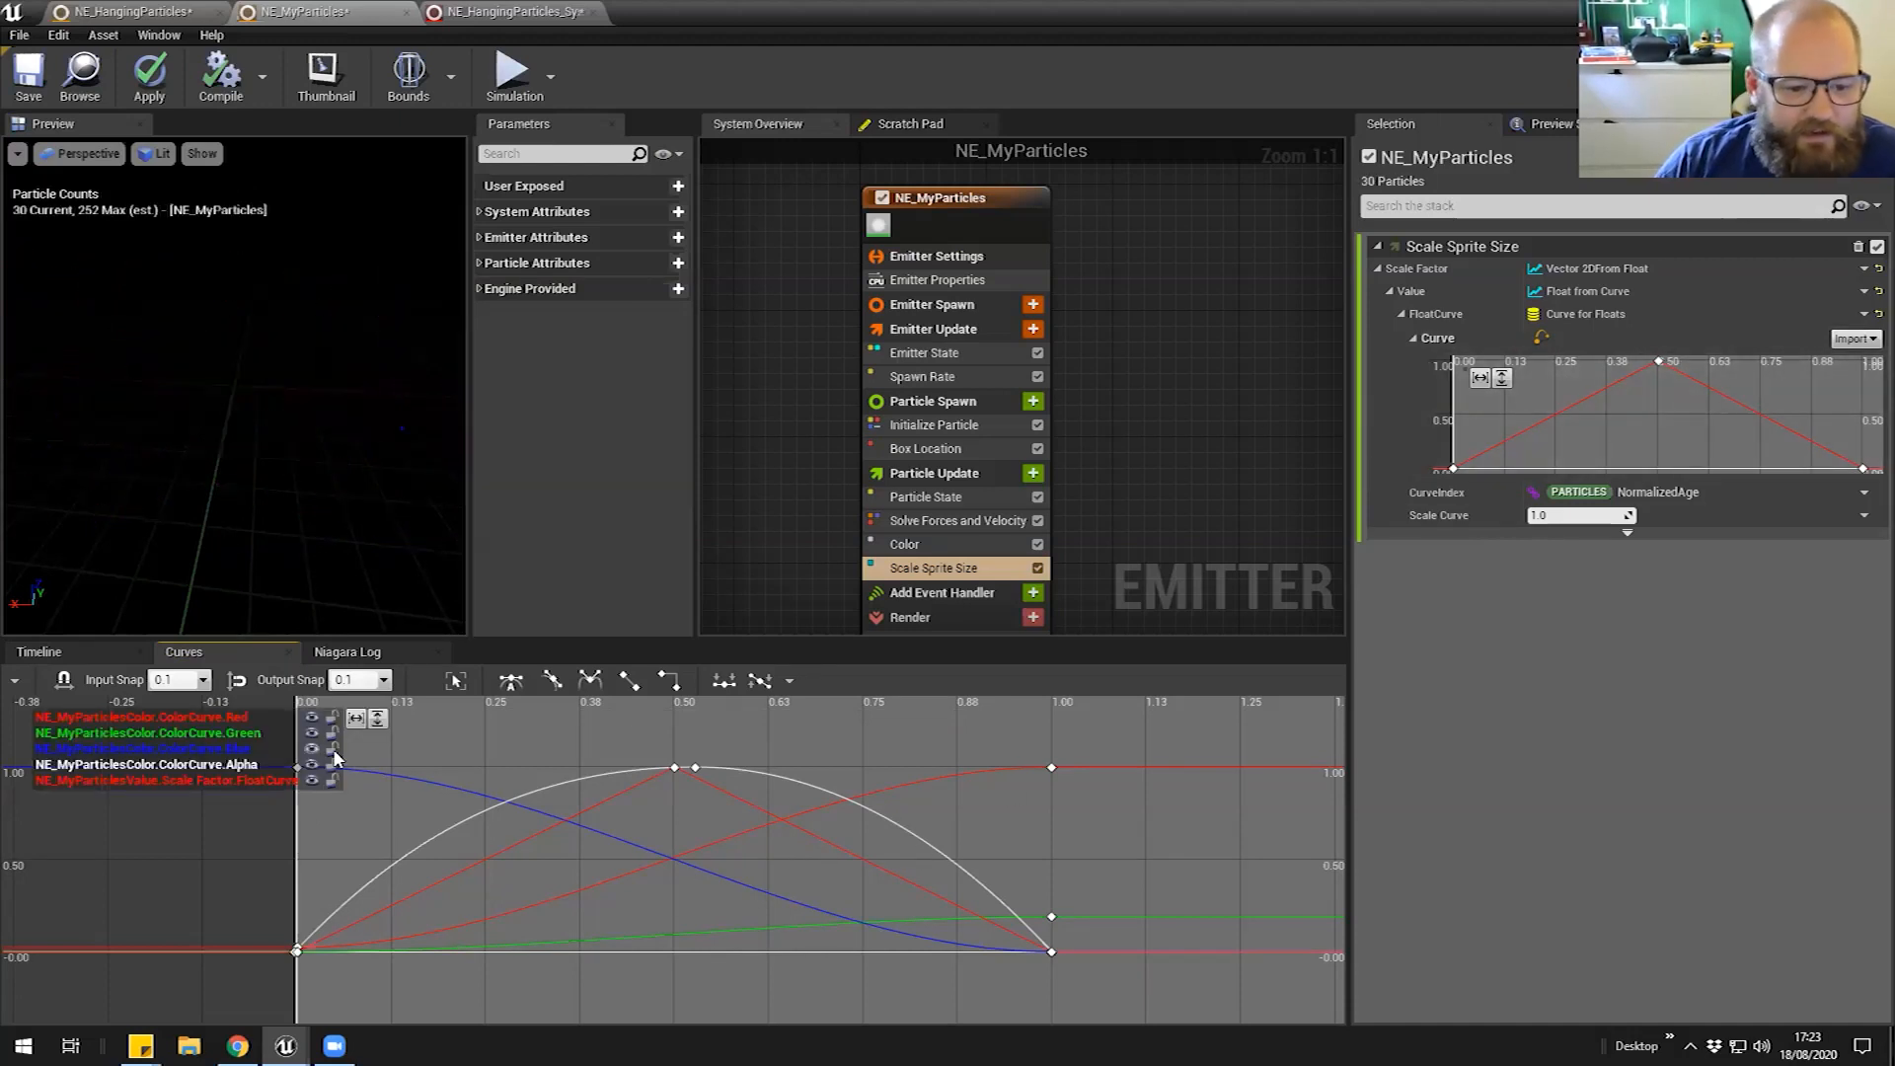
click(312, 765)
click(312, 749)
click(312, 734)
click(312, 717)
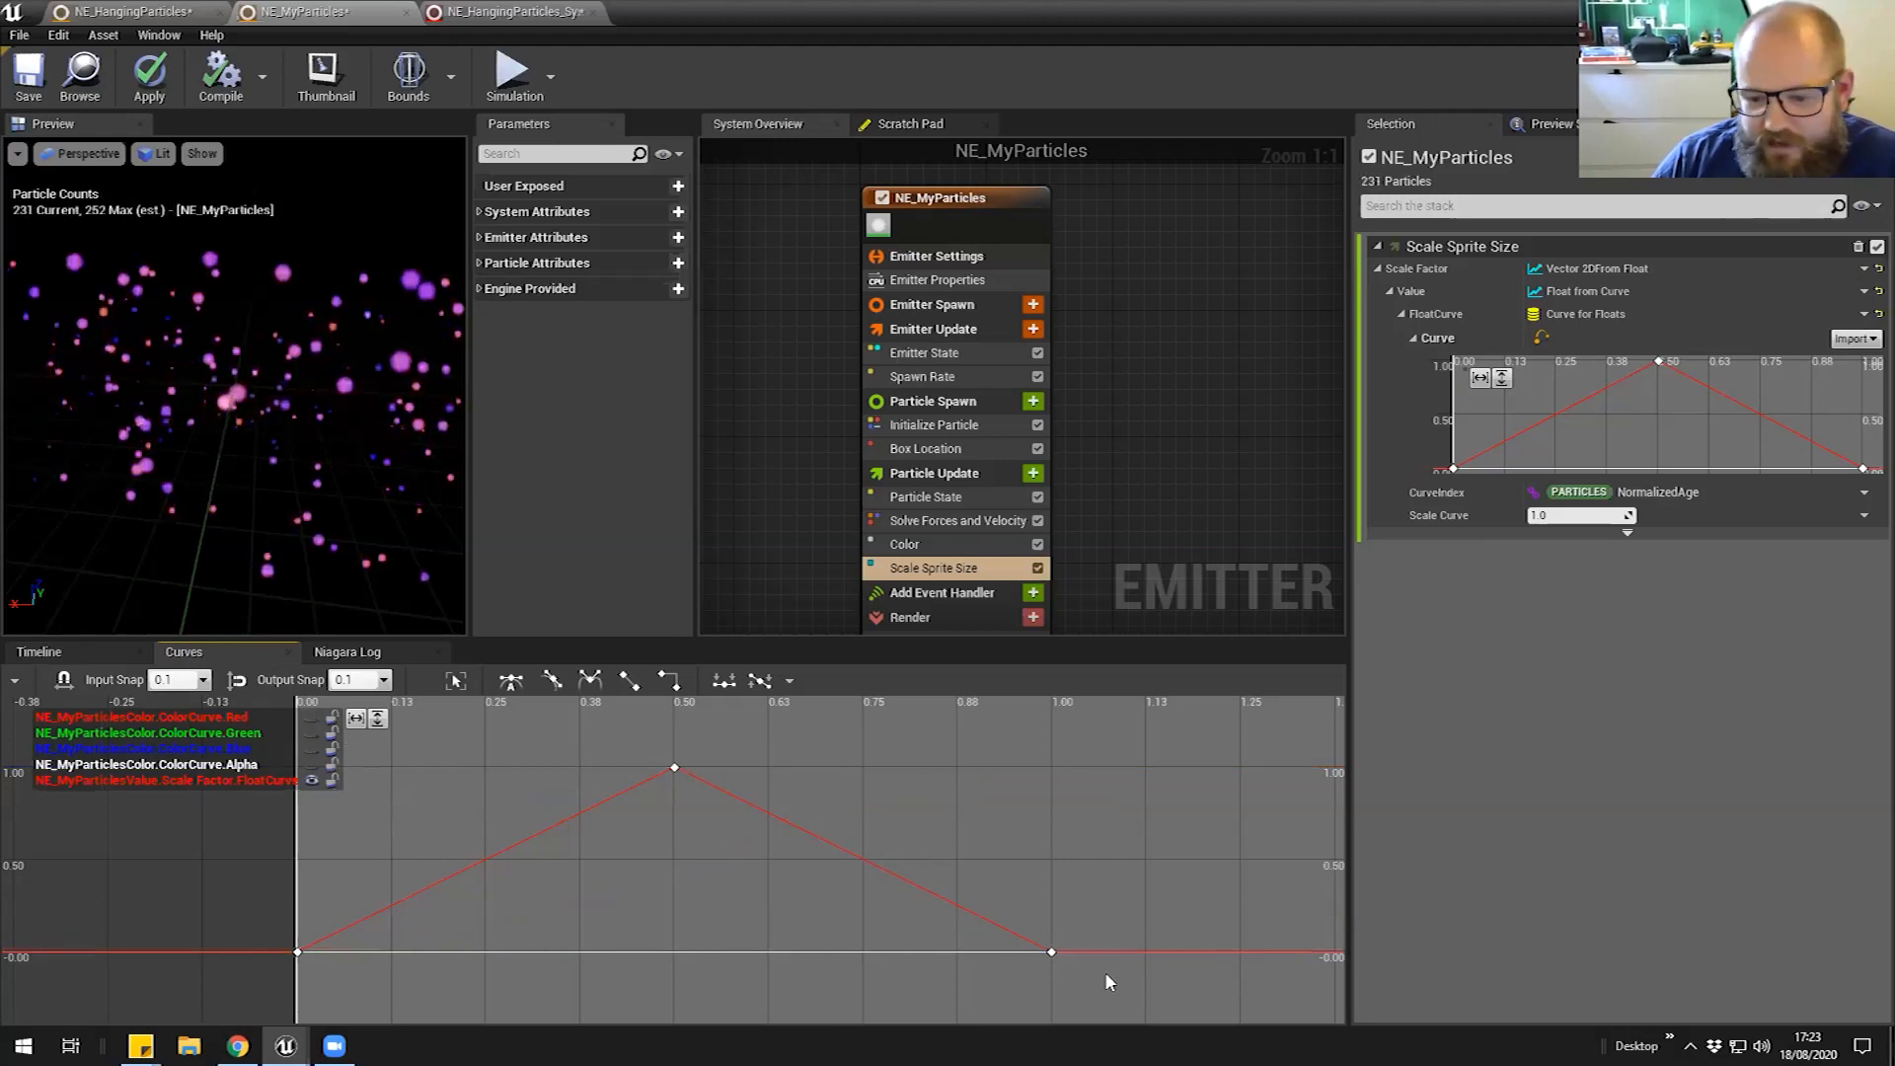
Smooth all keys of the sprite scale curve with automatic cubic interpolation and inspect the particles in the preview
drag(259, 976, 718, 742)
drag(1163, 770, 1187, 744)
click(510, 680)
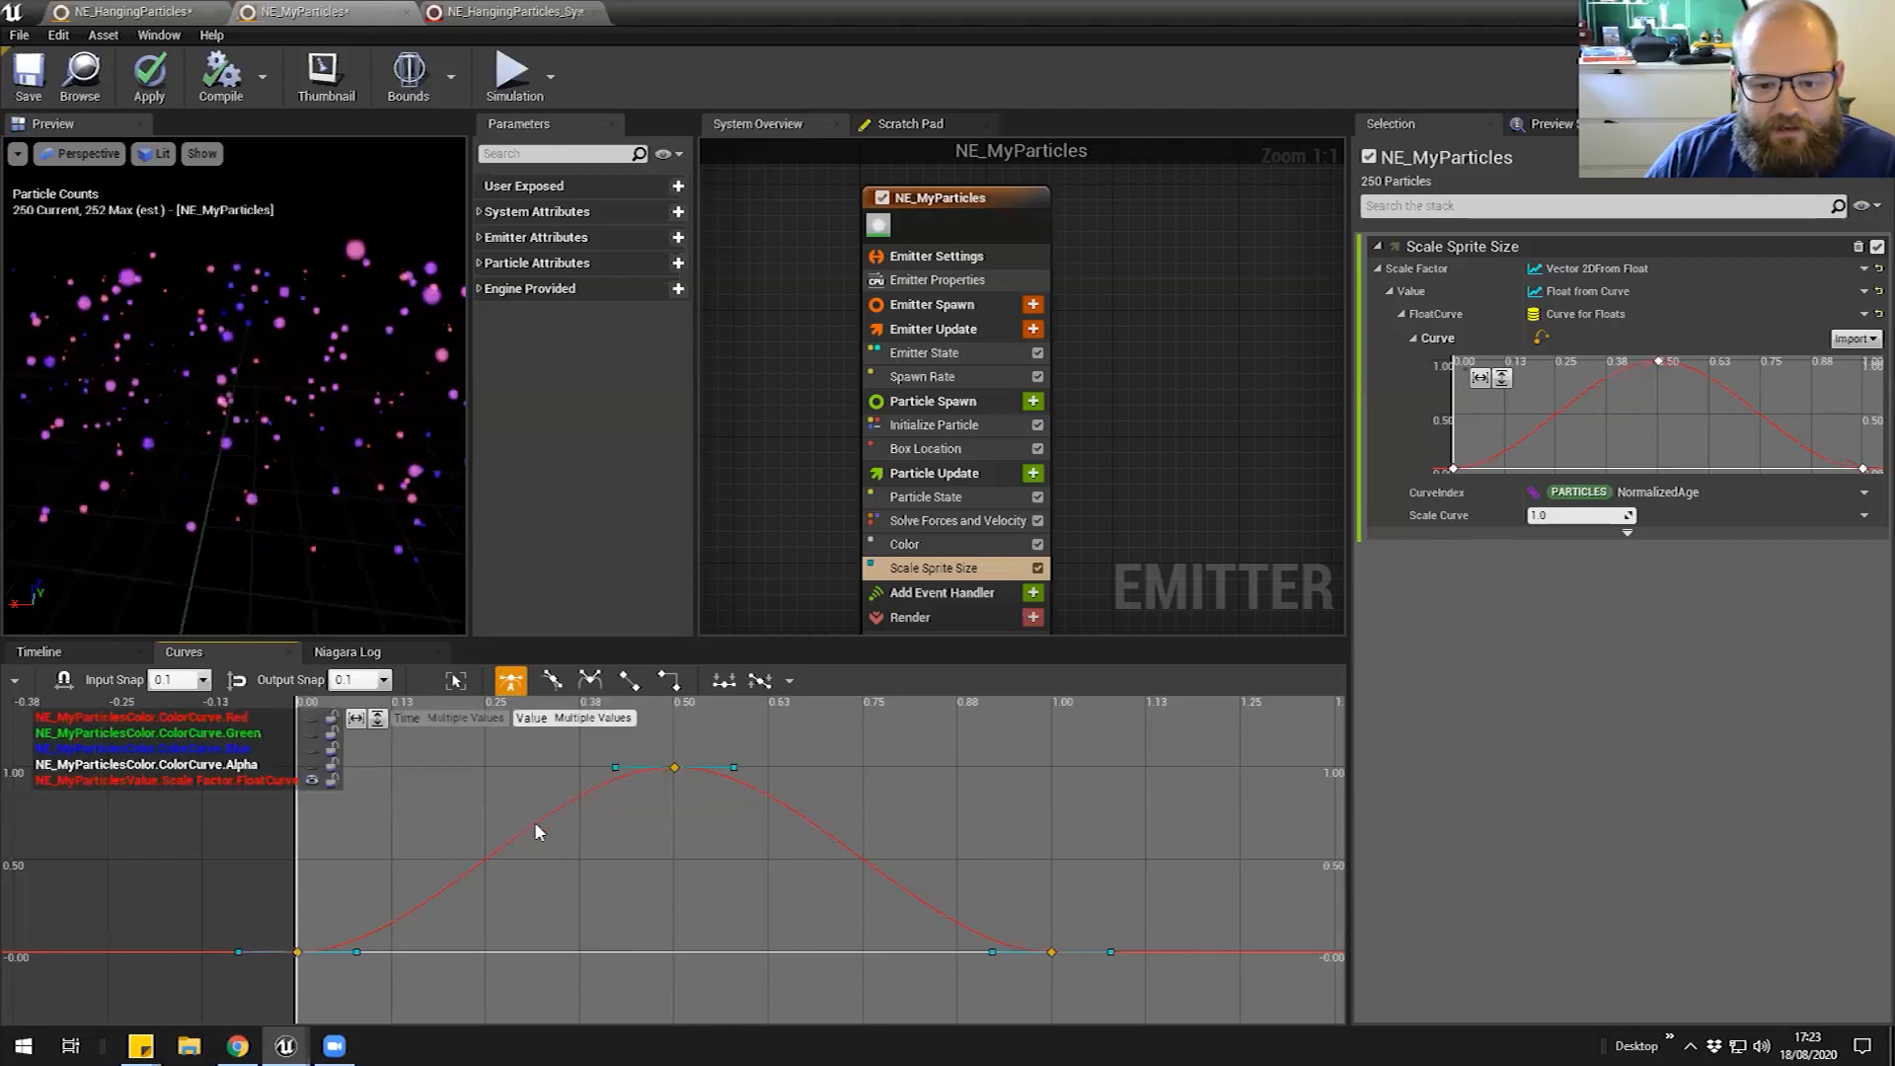
click(761, 846)
drag(257, 399, 244, 476)
scroll(245, 476, up, 5)
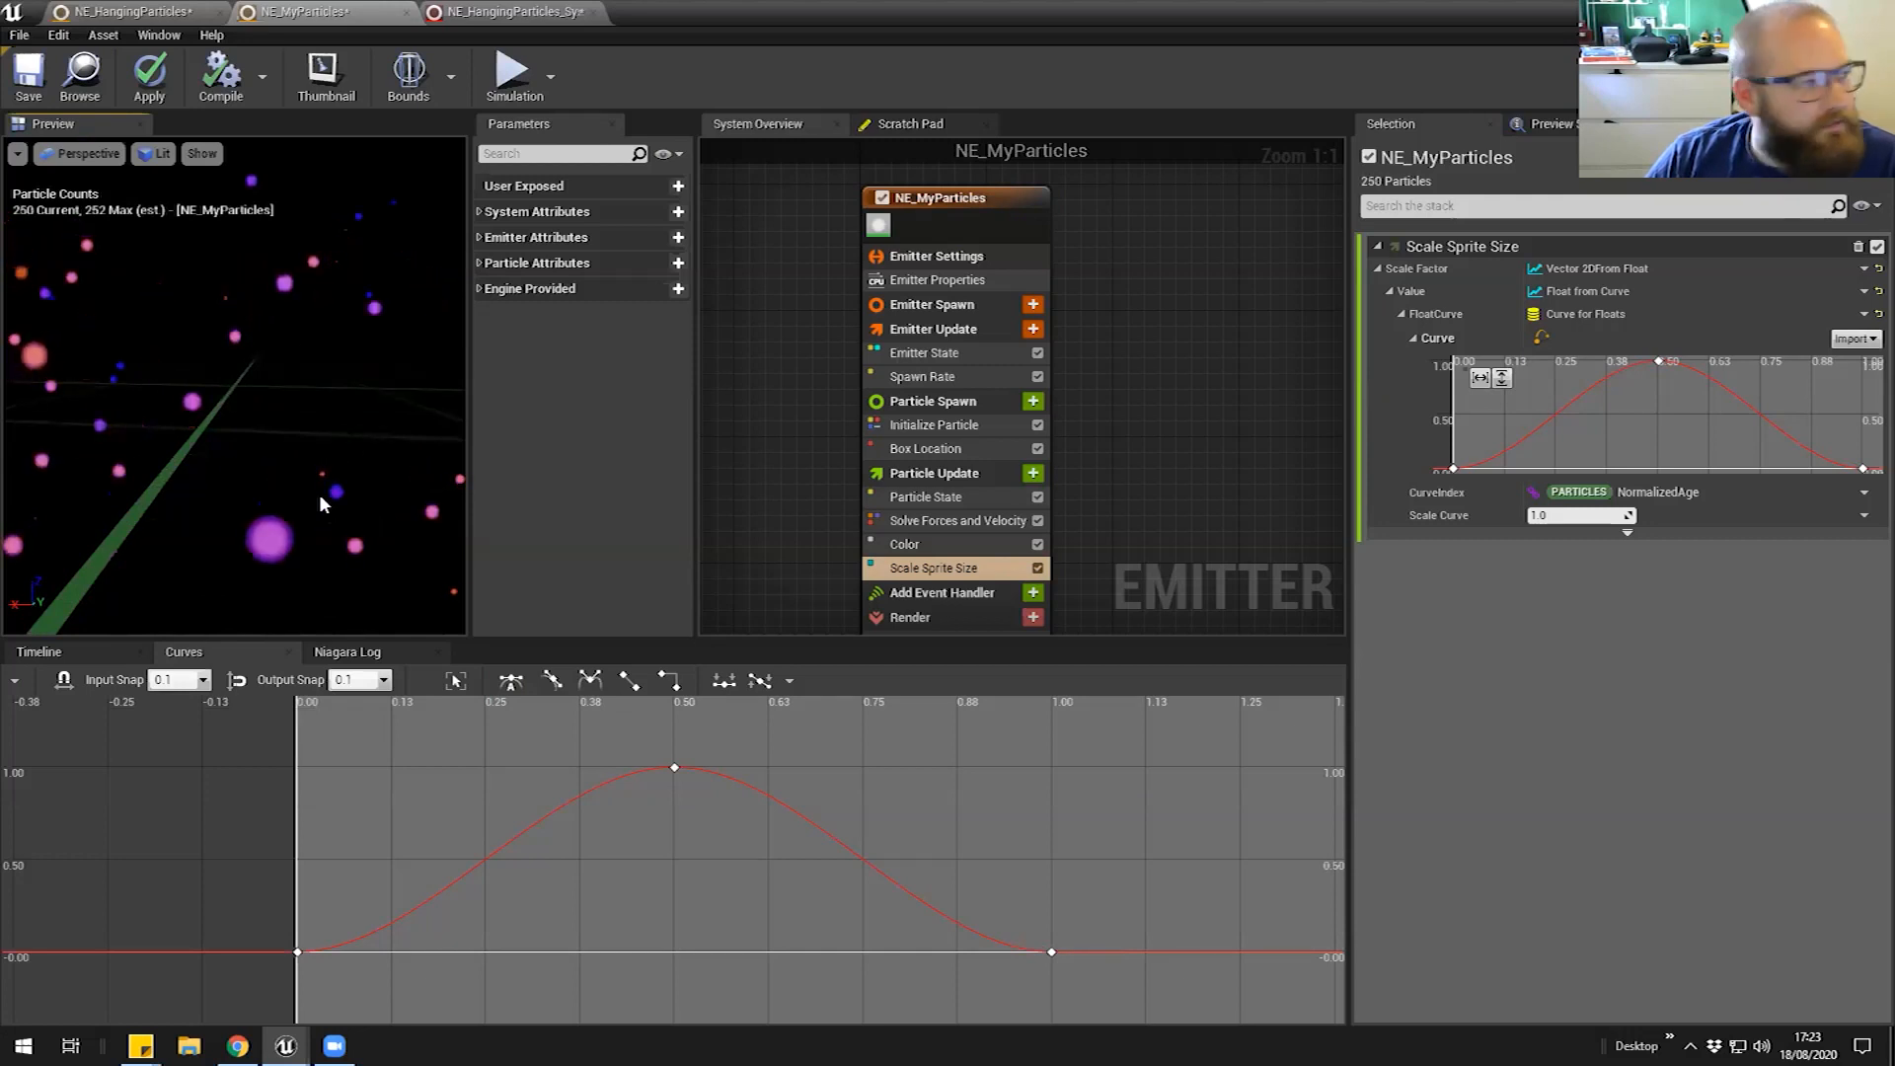
drag(163, 489, 227, 452)
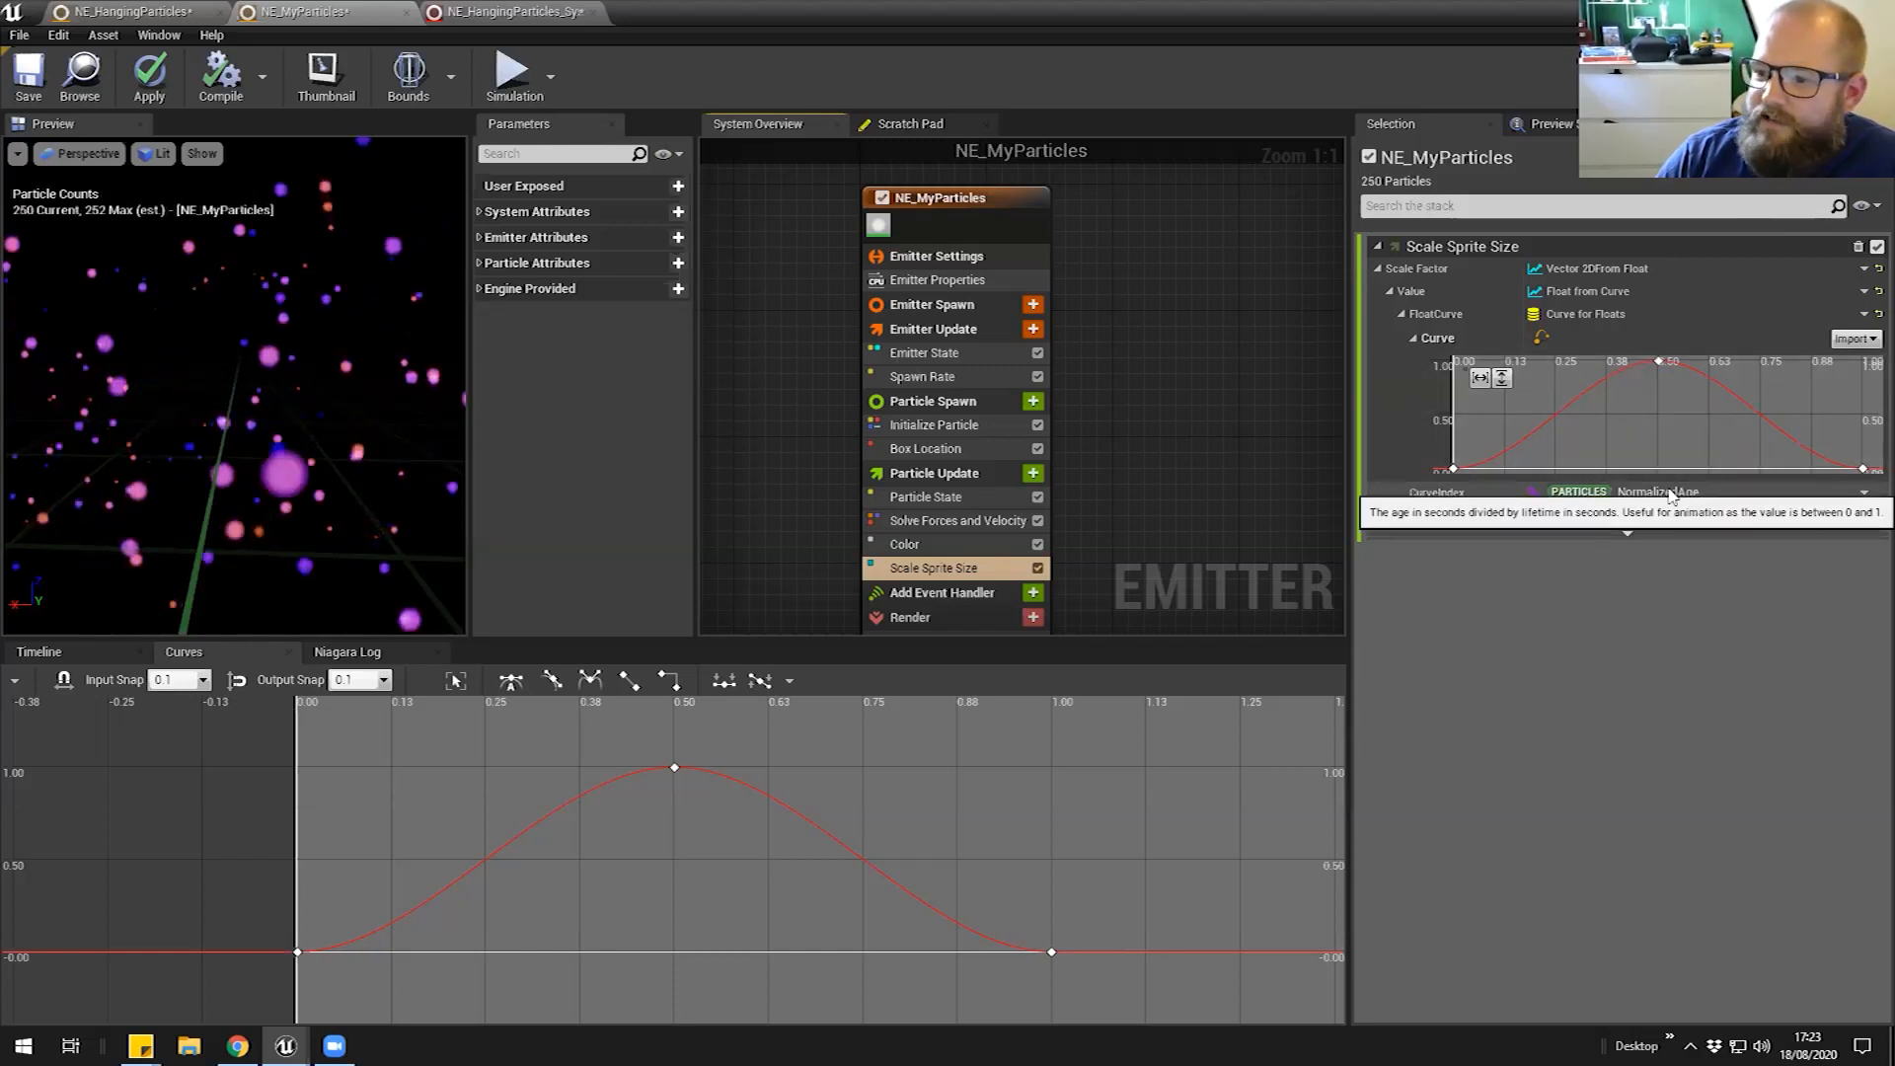
Reset the particle Lifetime in the Initialize Particle module to 1.0
click(952, 427)
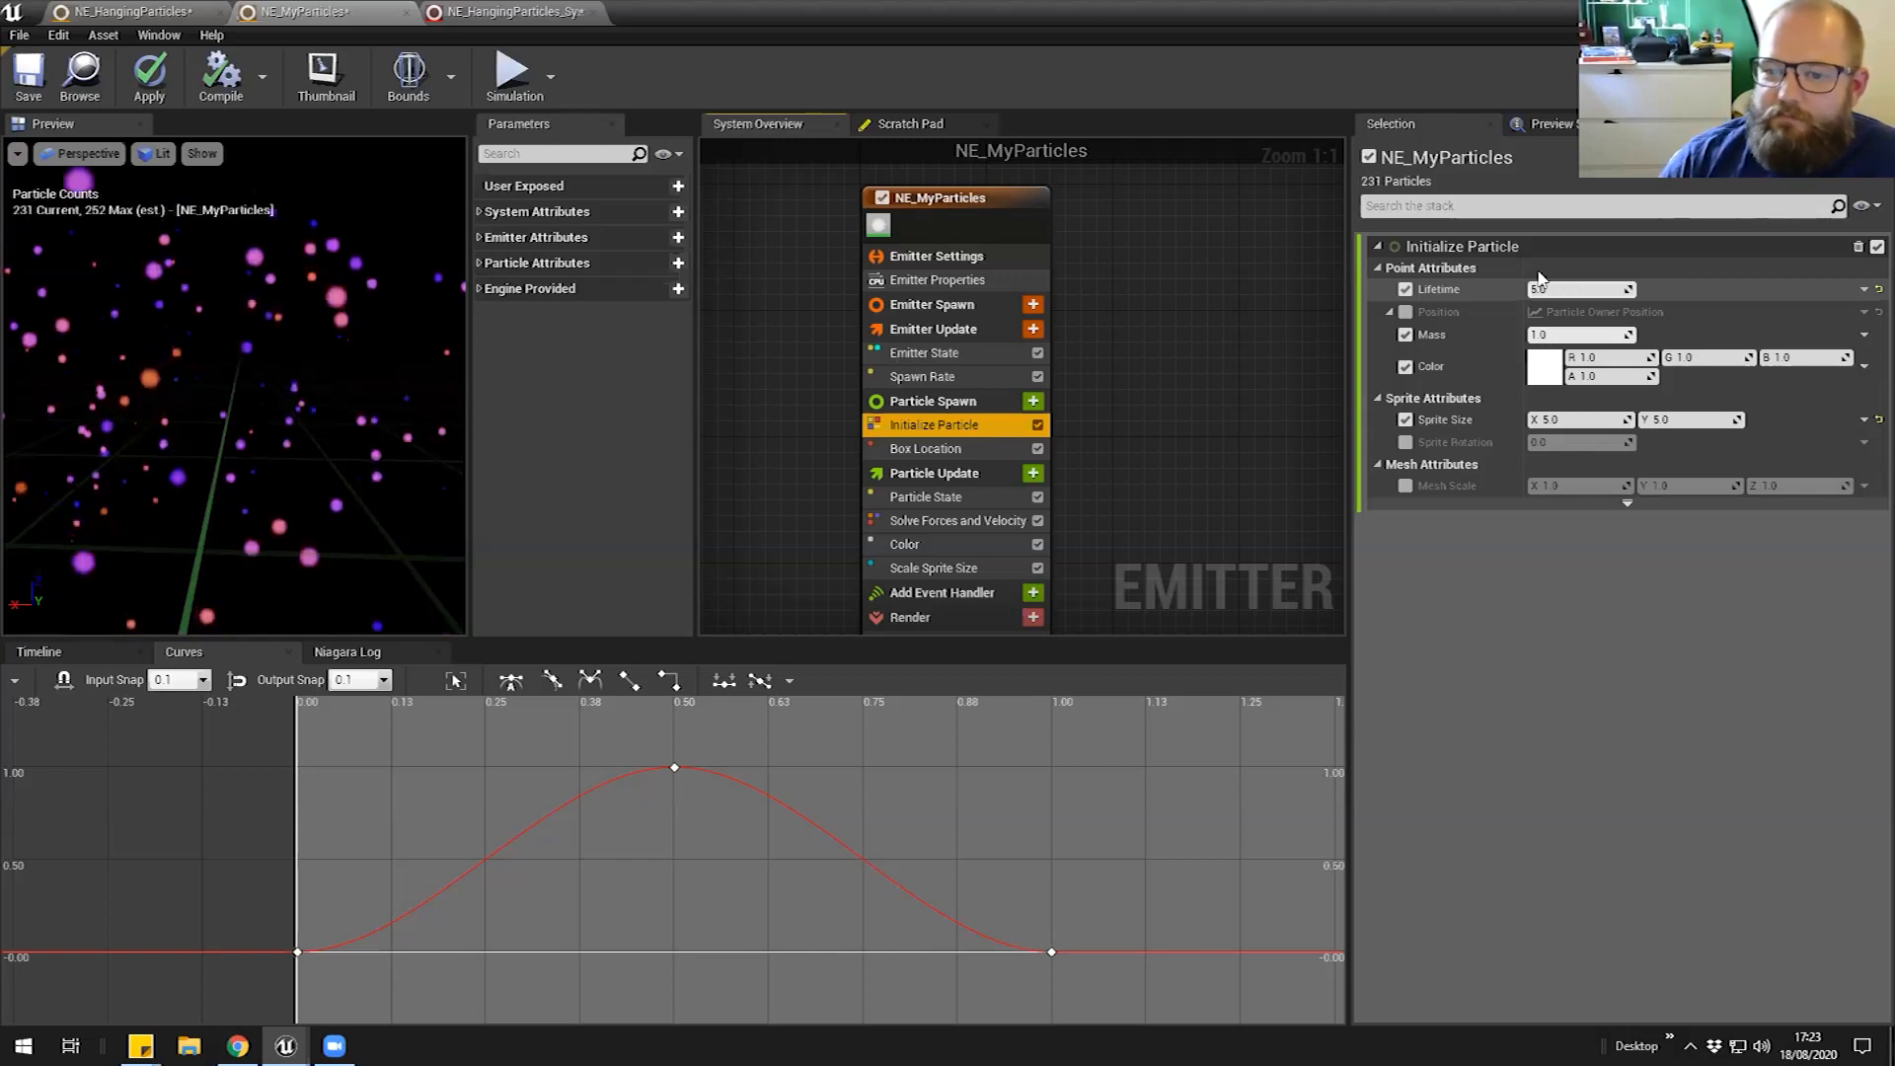
click(987, 569)
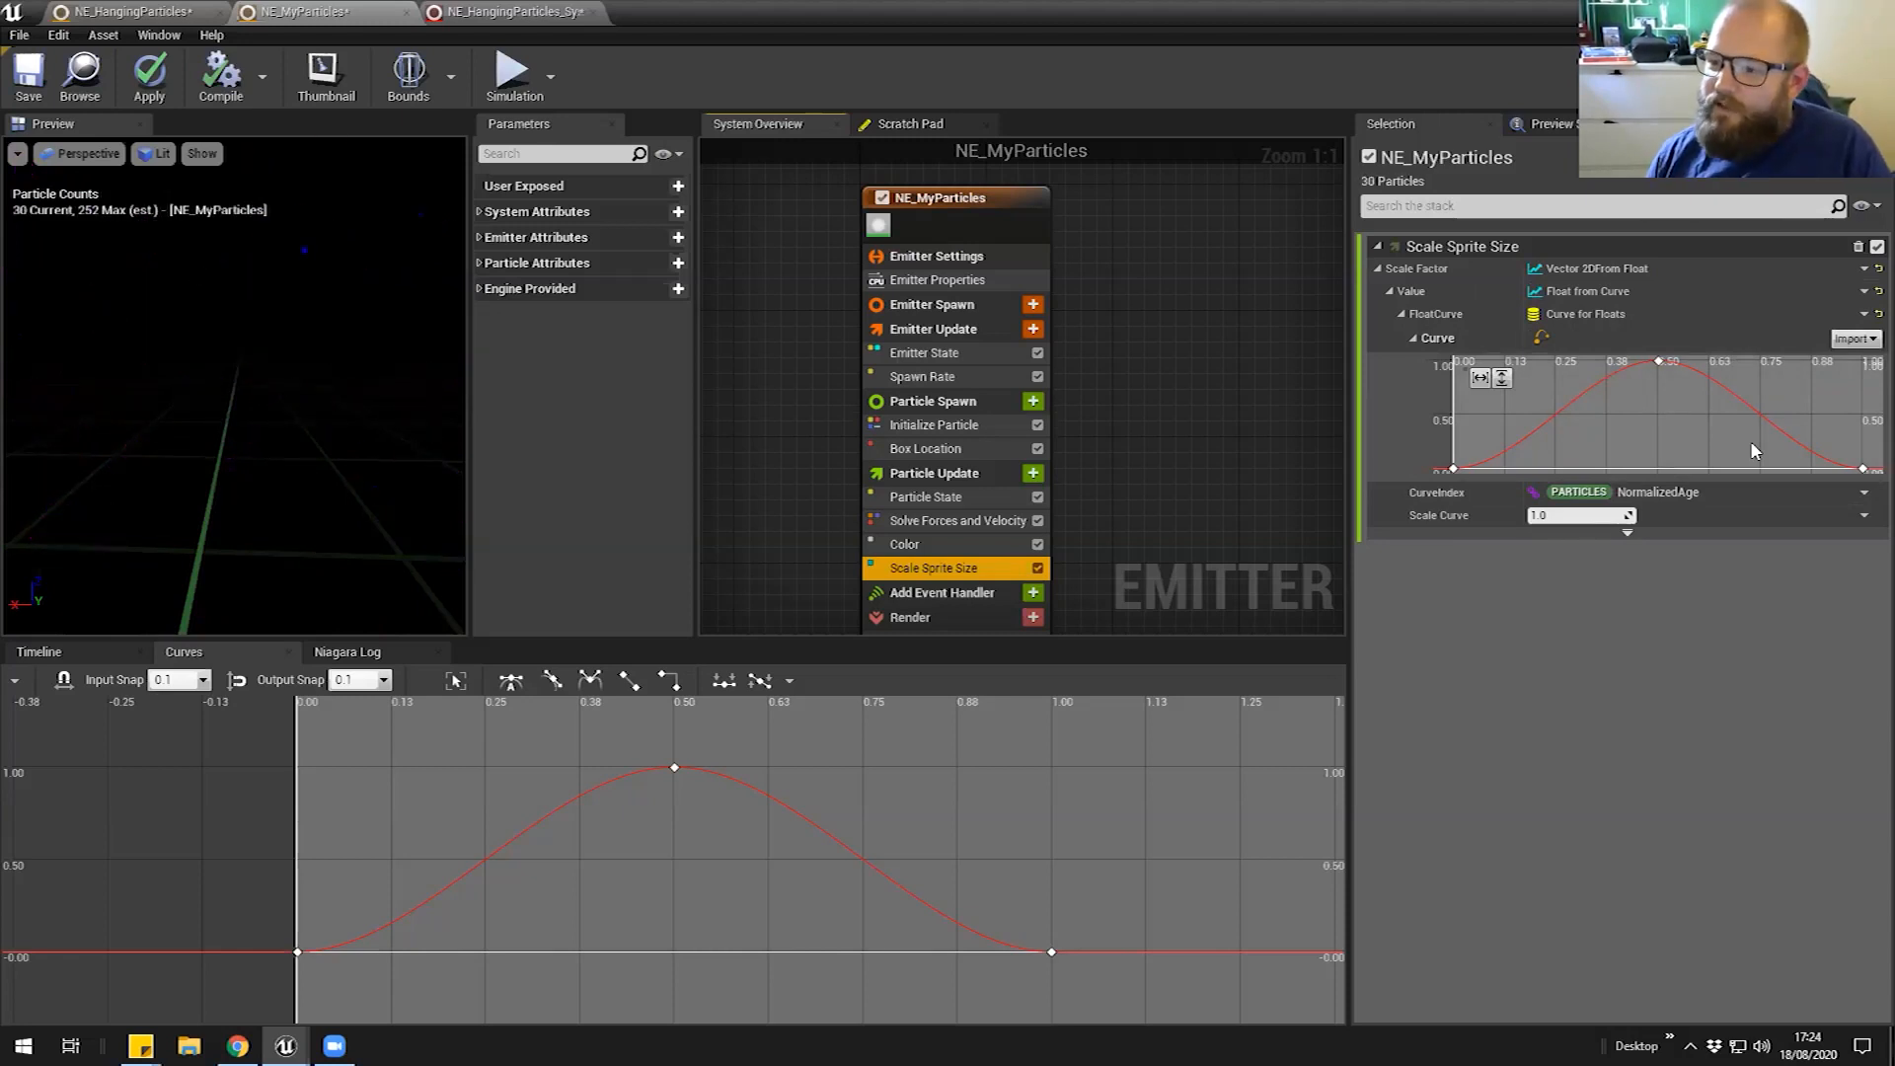
click(977, 422)
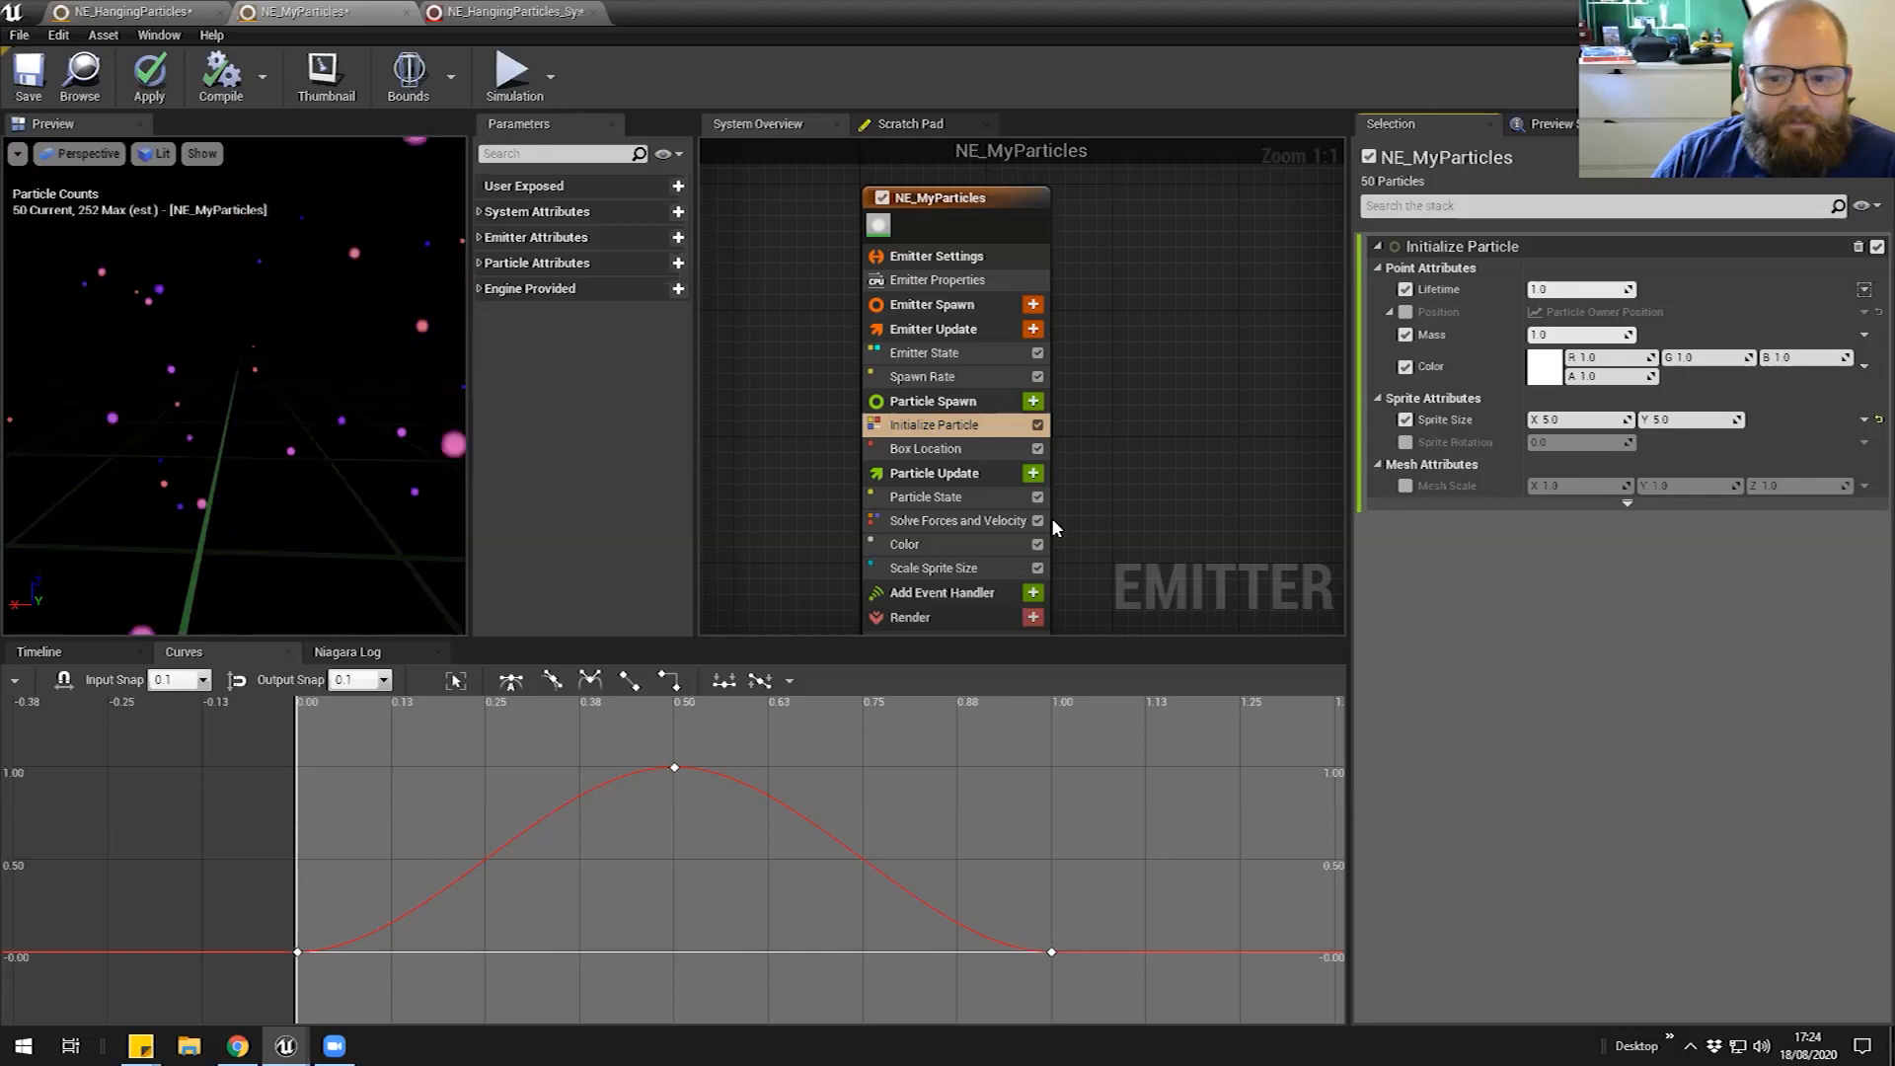
Examine the start and end keys of the sprite scale curve, its NormalizedAge index and the particles in the preview
drag(249, 925, 343, 997)
drag(991, 904, 1111, 1011)
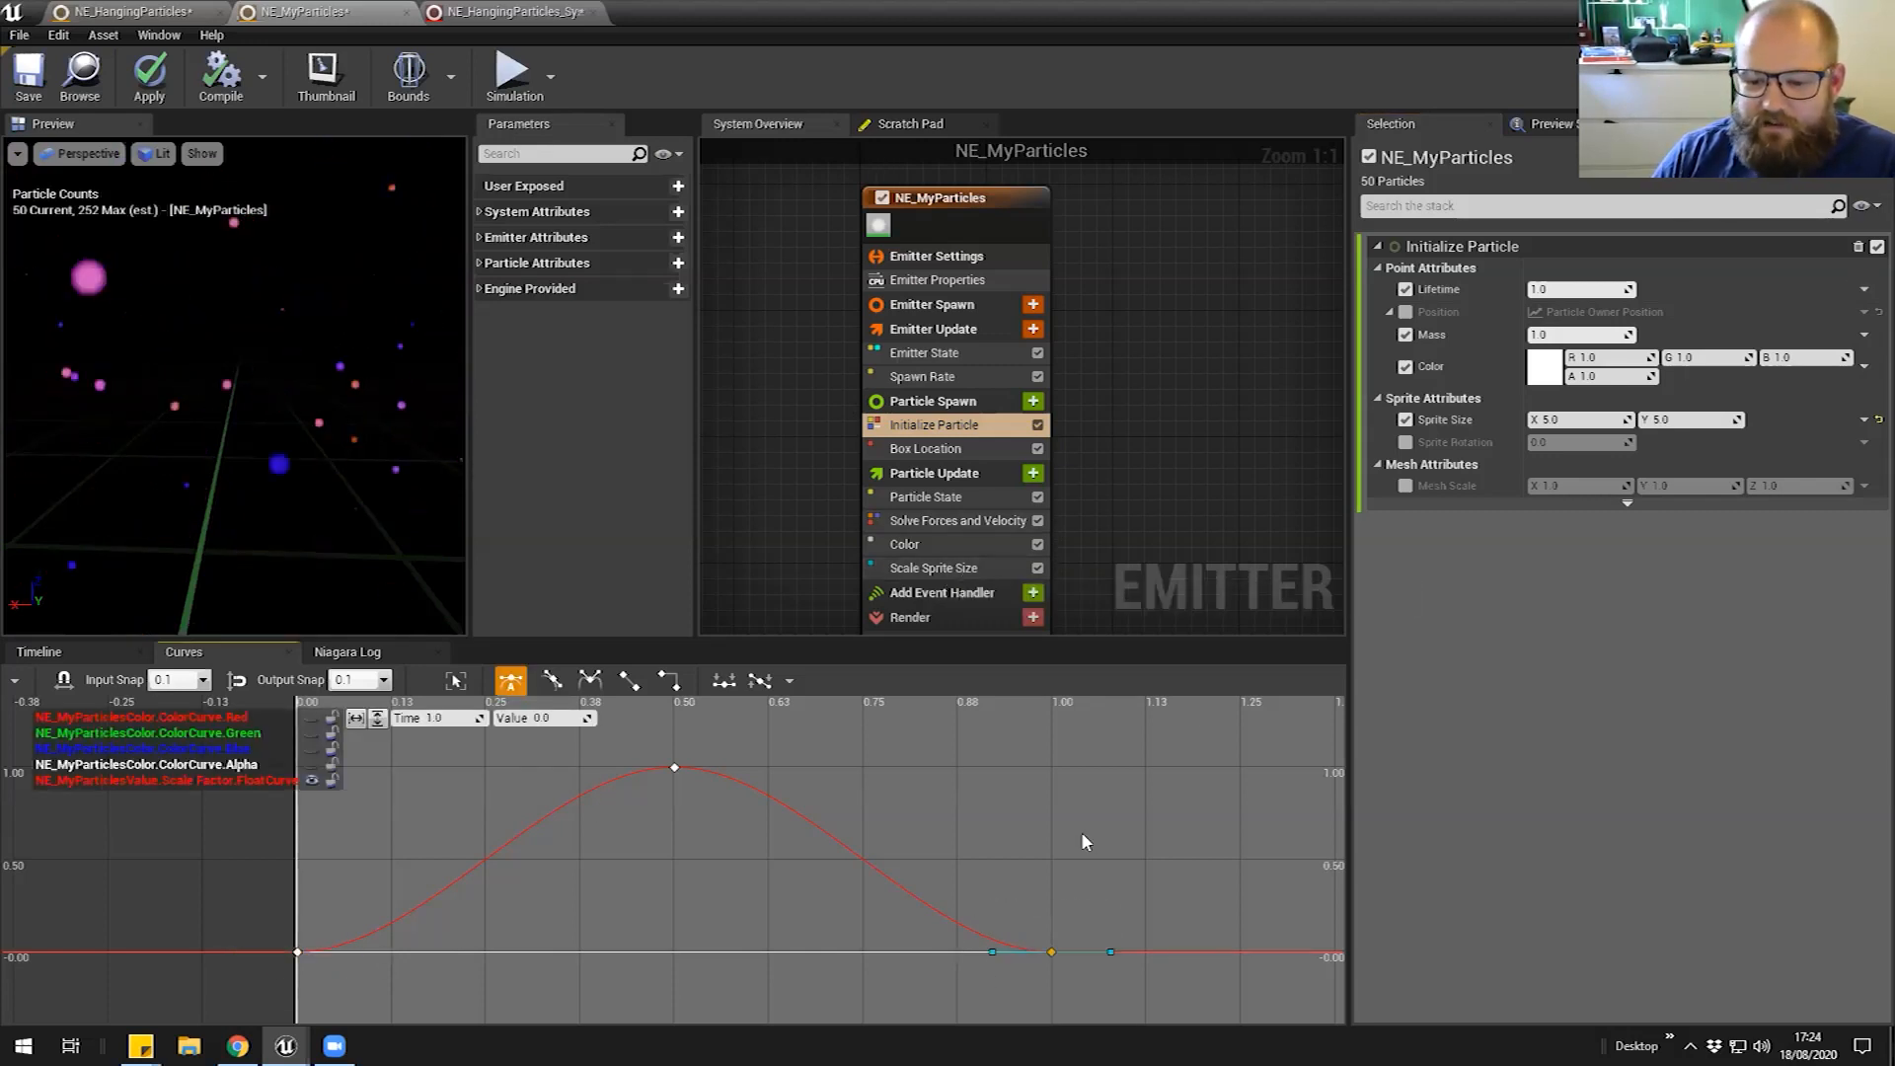
click(1082, 835)
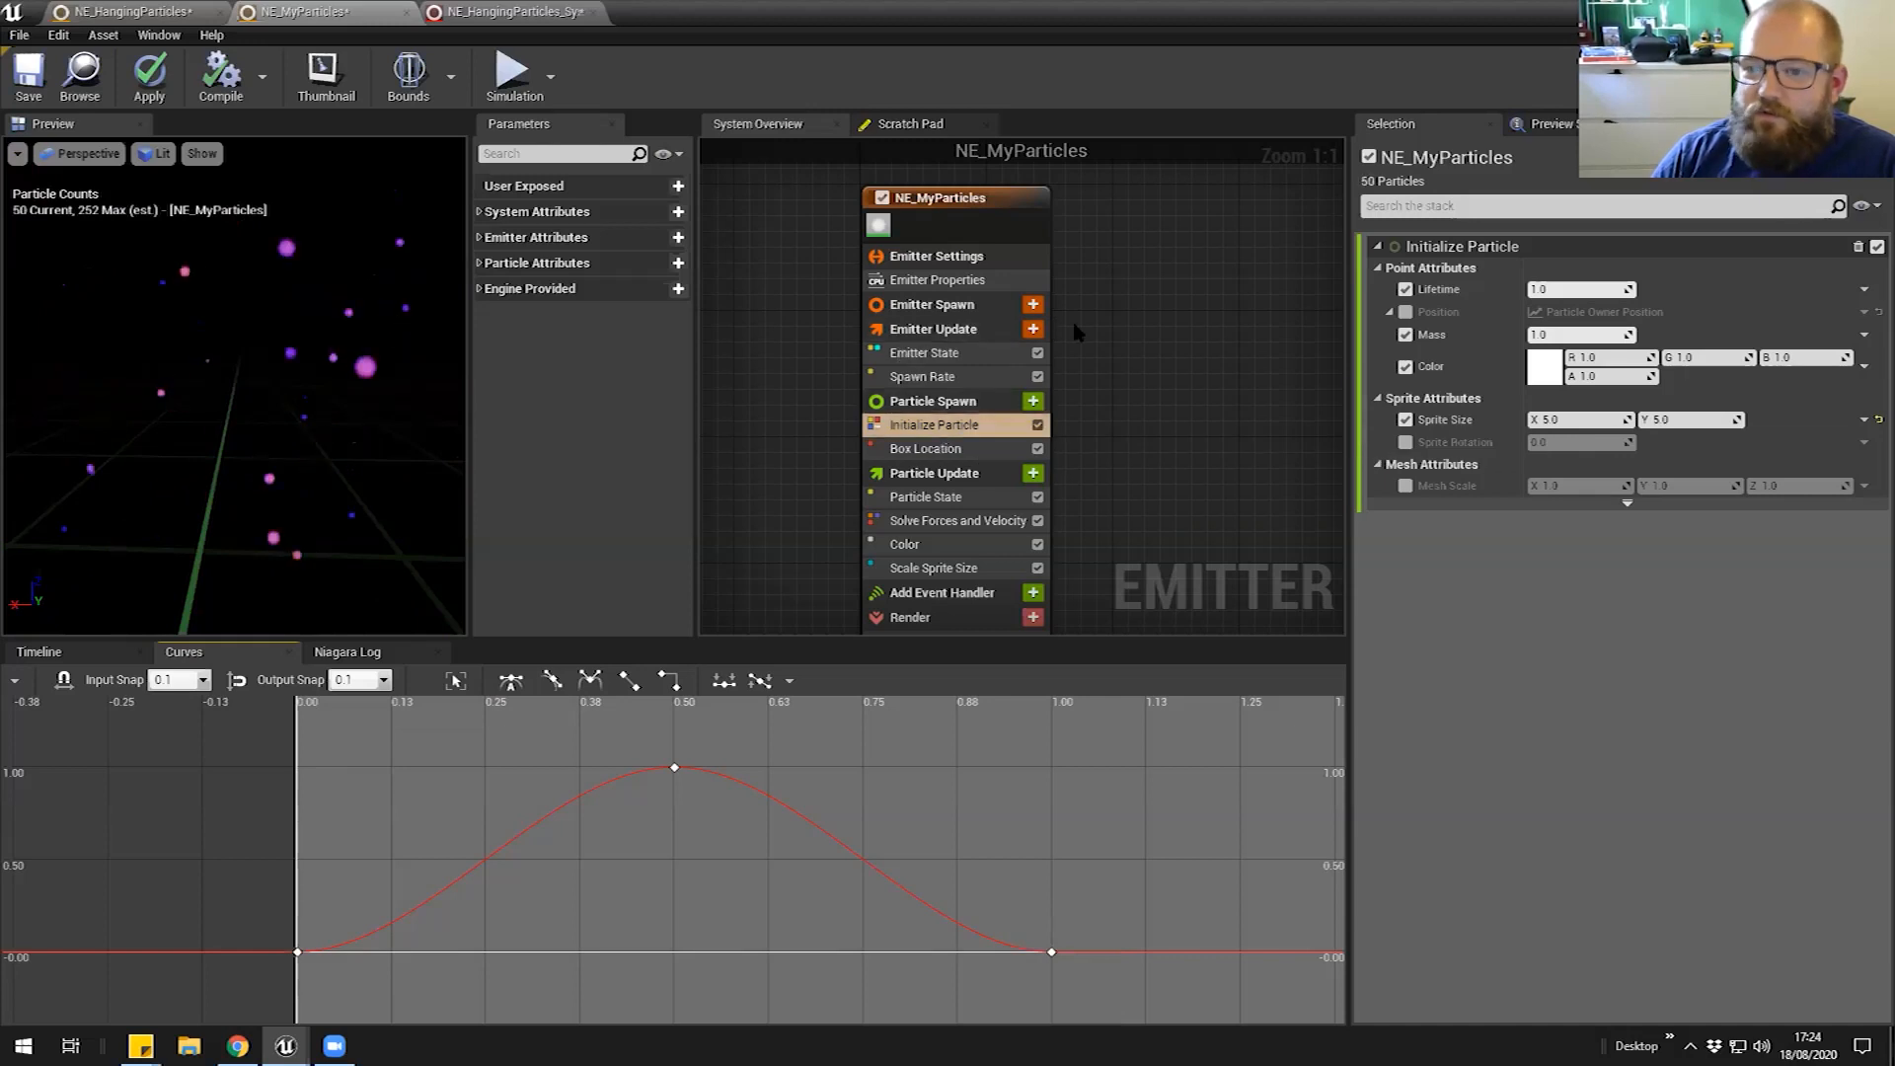
click(934, 571)
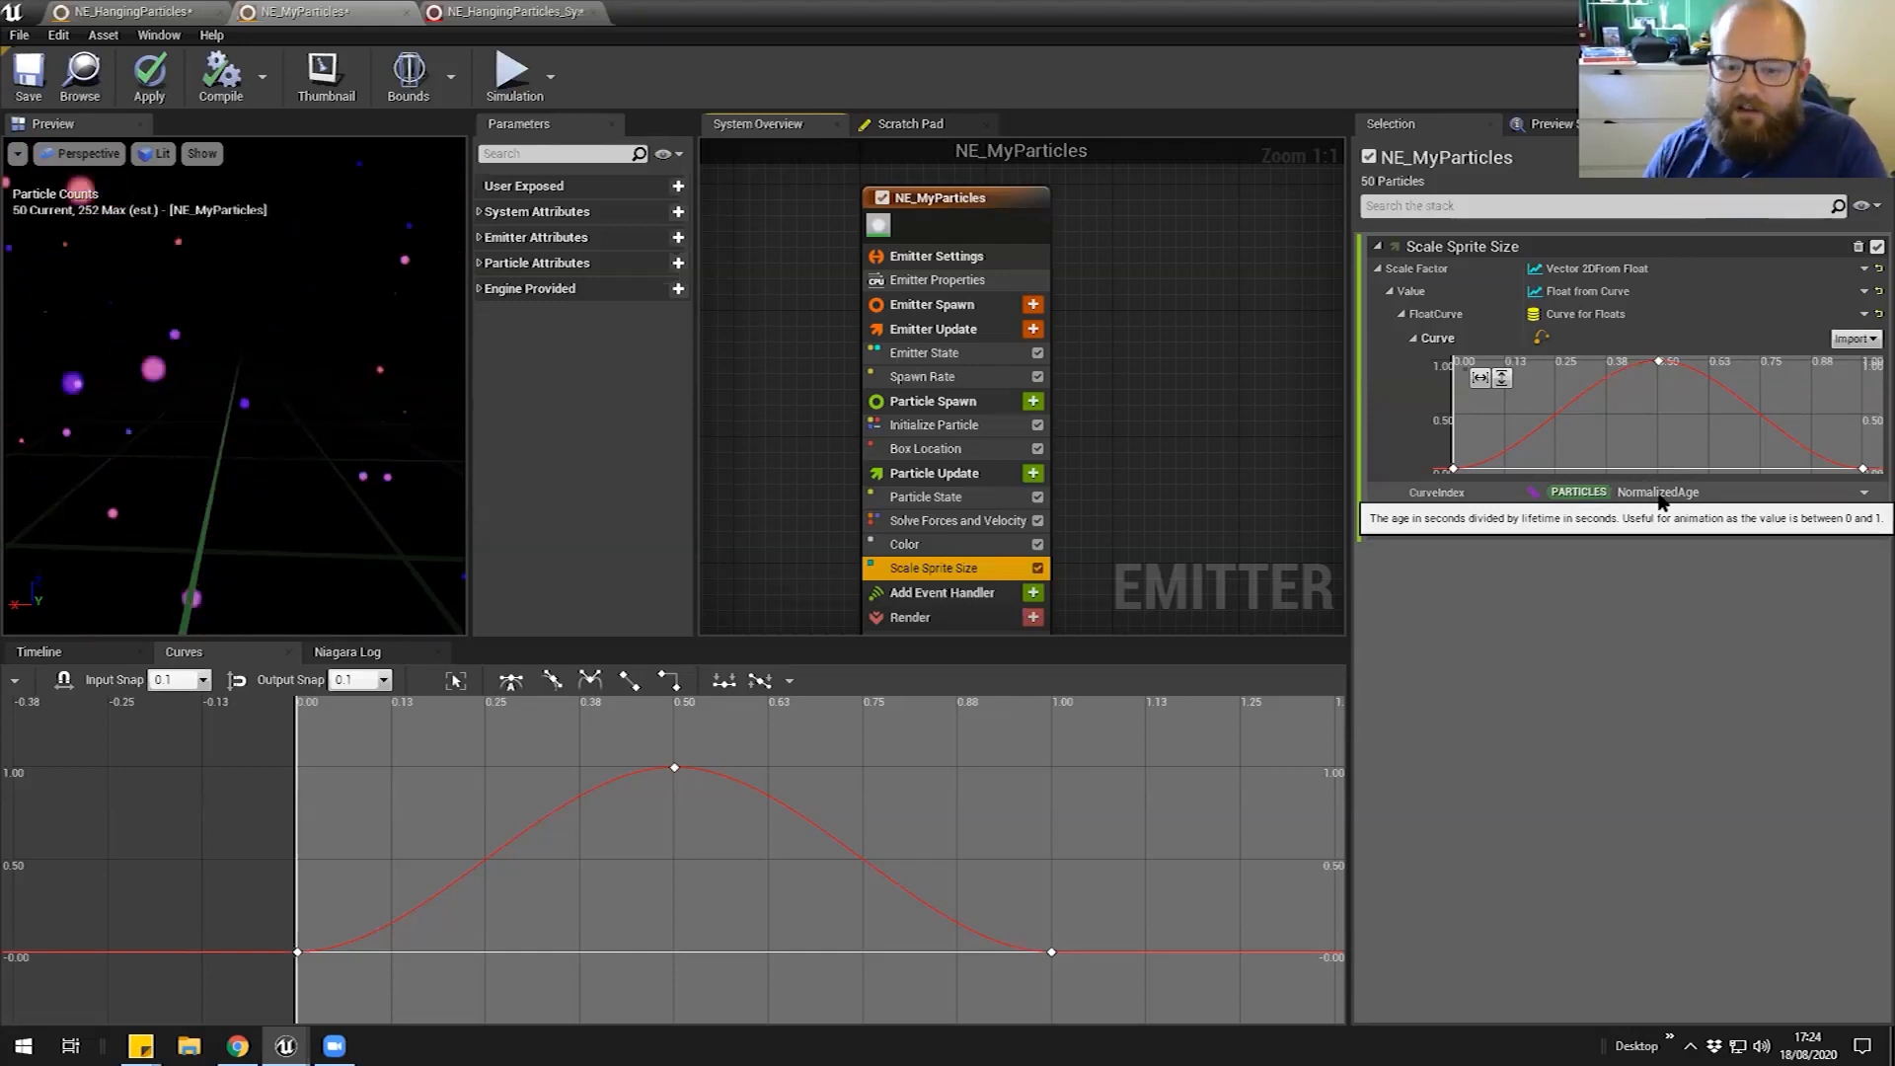
click(973, 422)
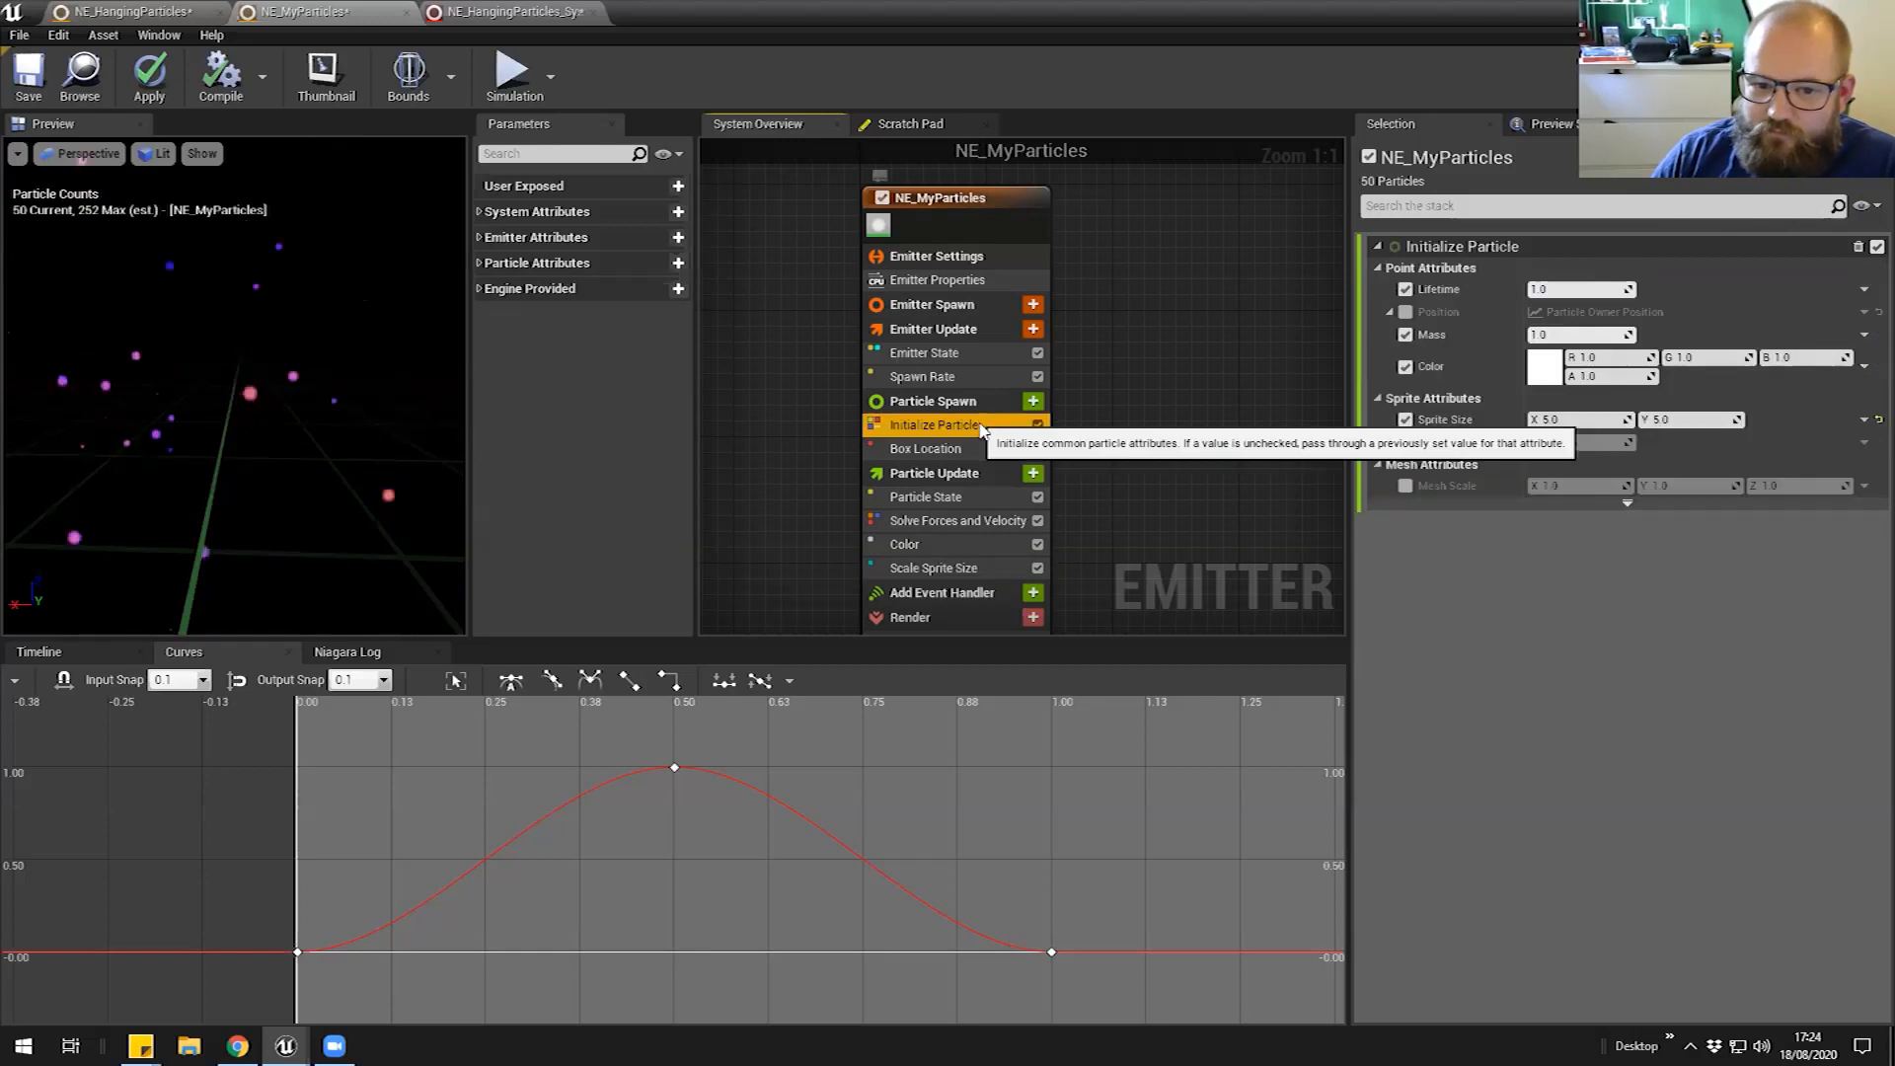
drag(296, 425, 227, 504)
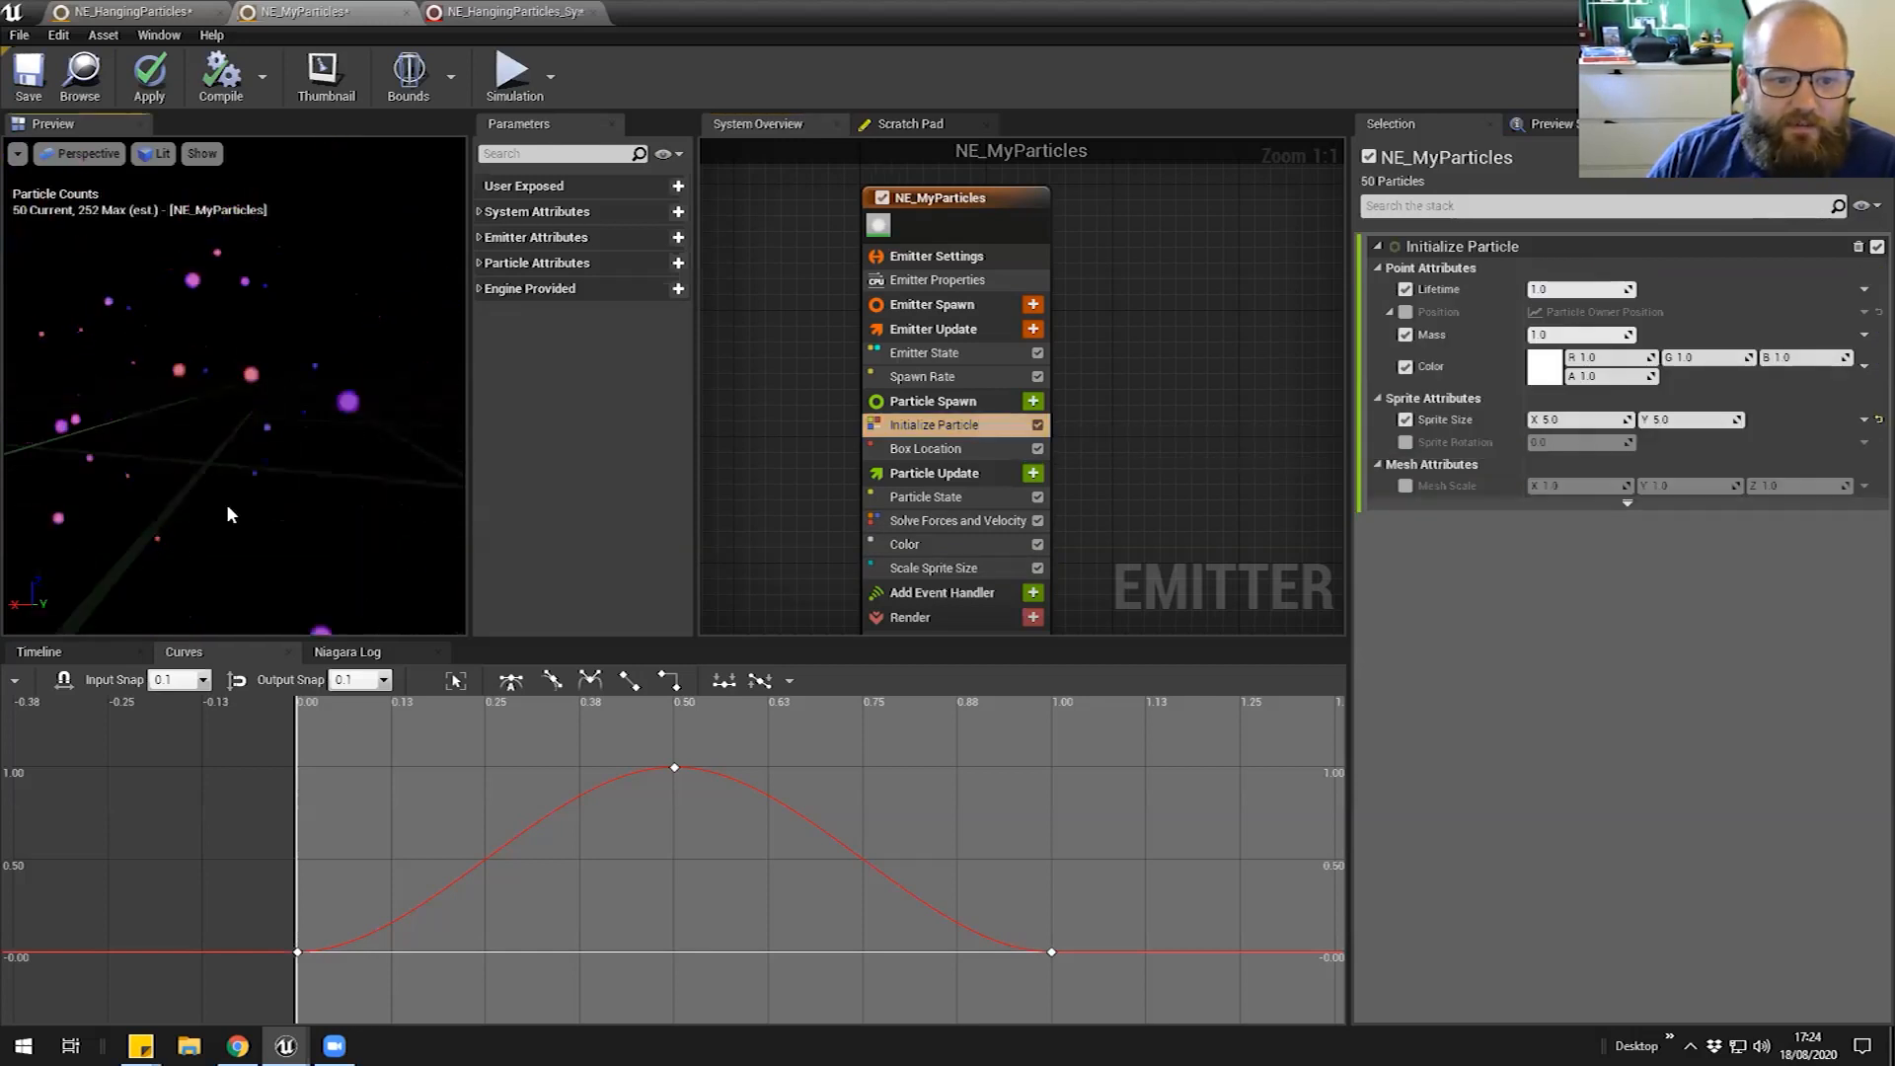
drag(227, 416, 84, 373)
scroll(251, 419, up, 4)
drag(251, 419, 77, 326)
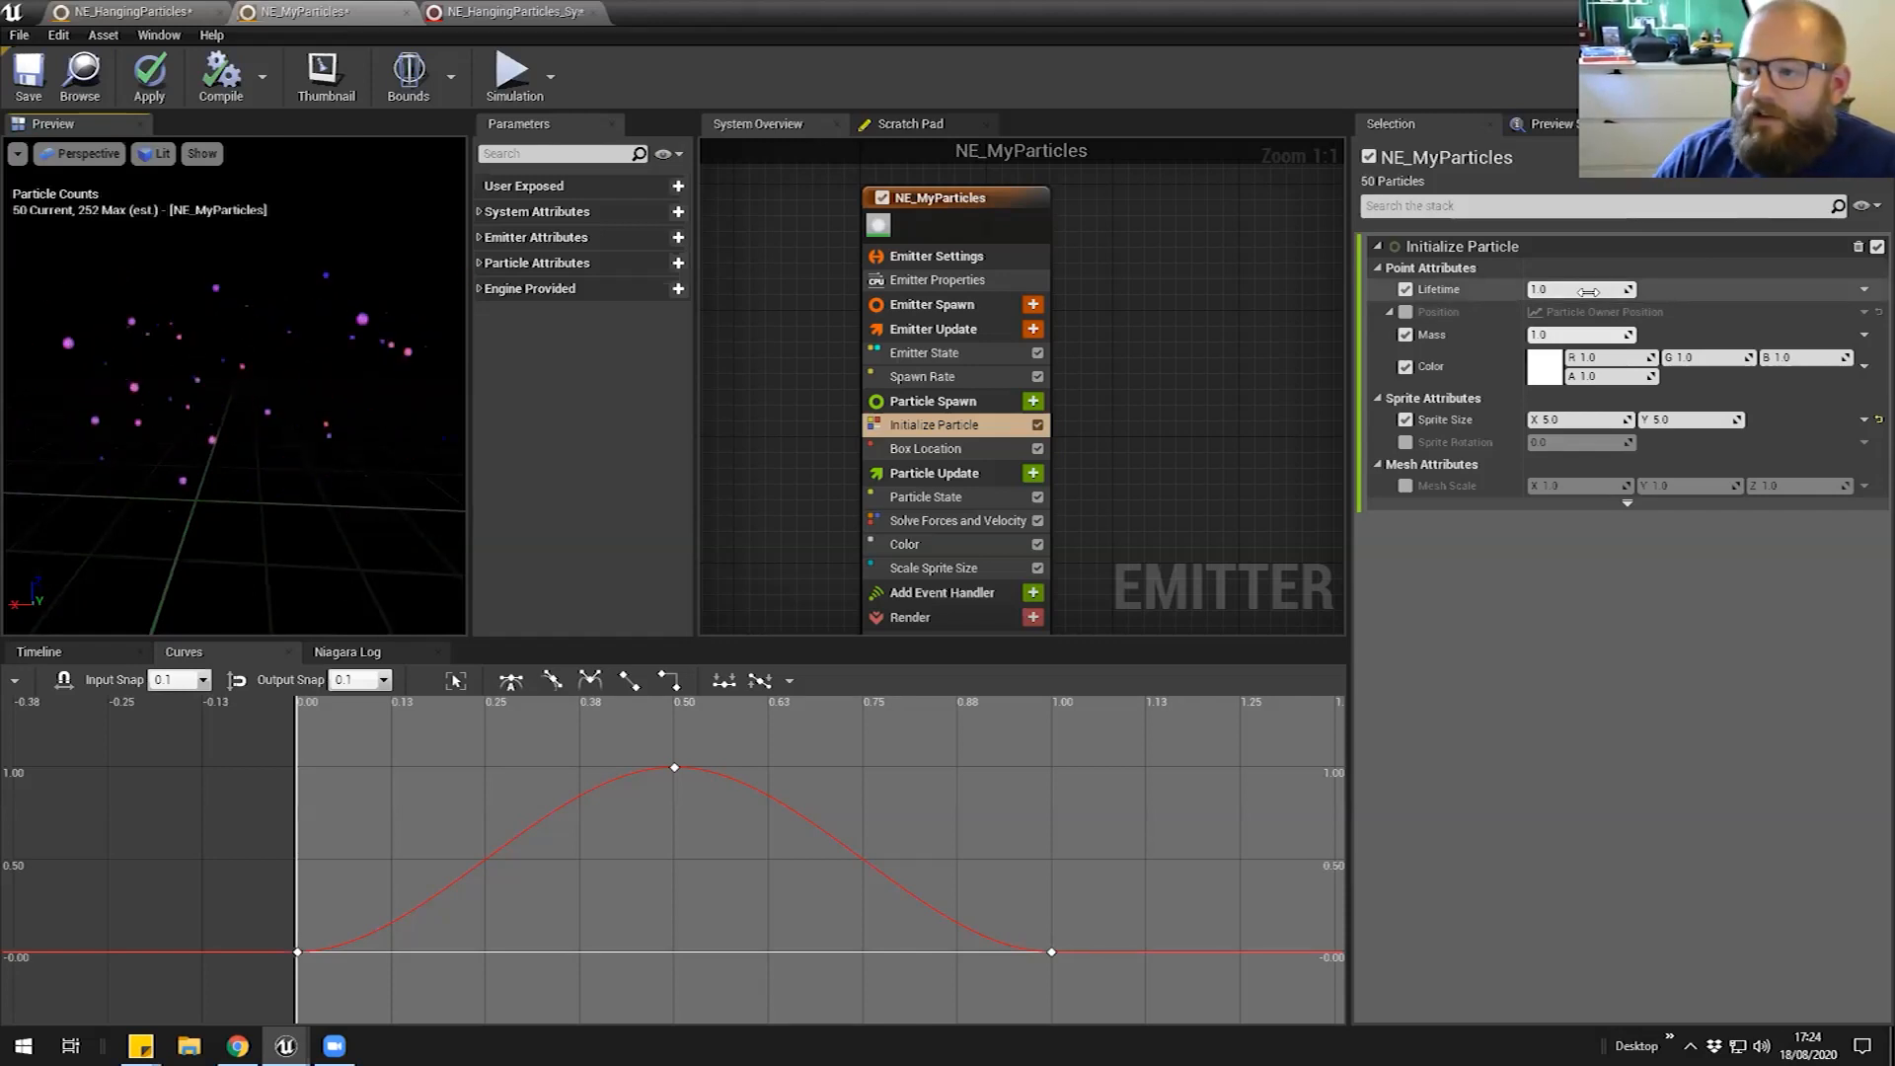
Randomize the particle Lifetime in Initialize Particle with a Uniform Ranged Float dynamic input
click(1863, 292)
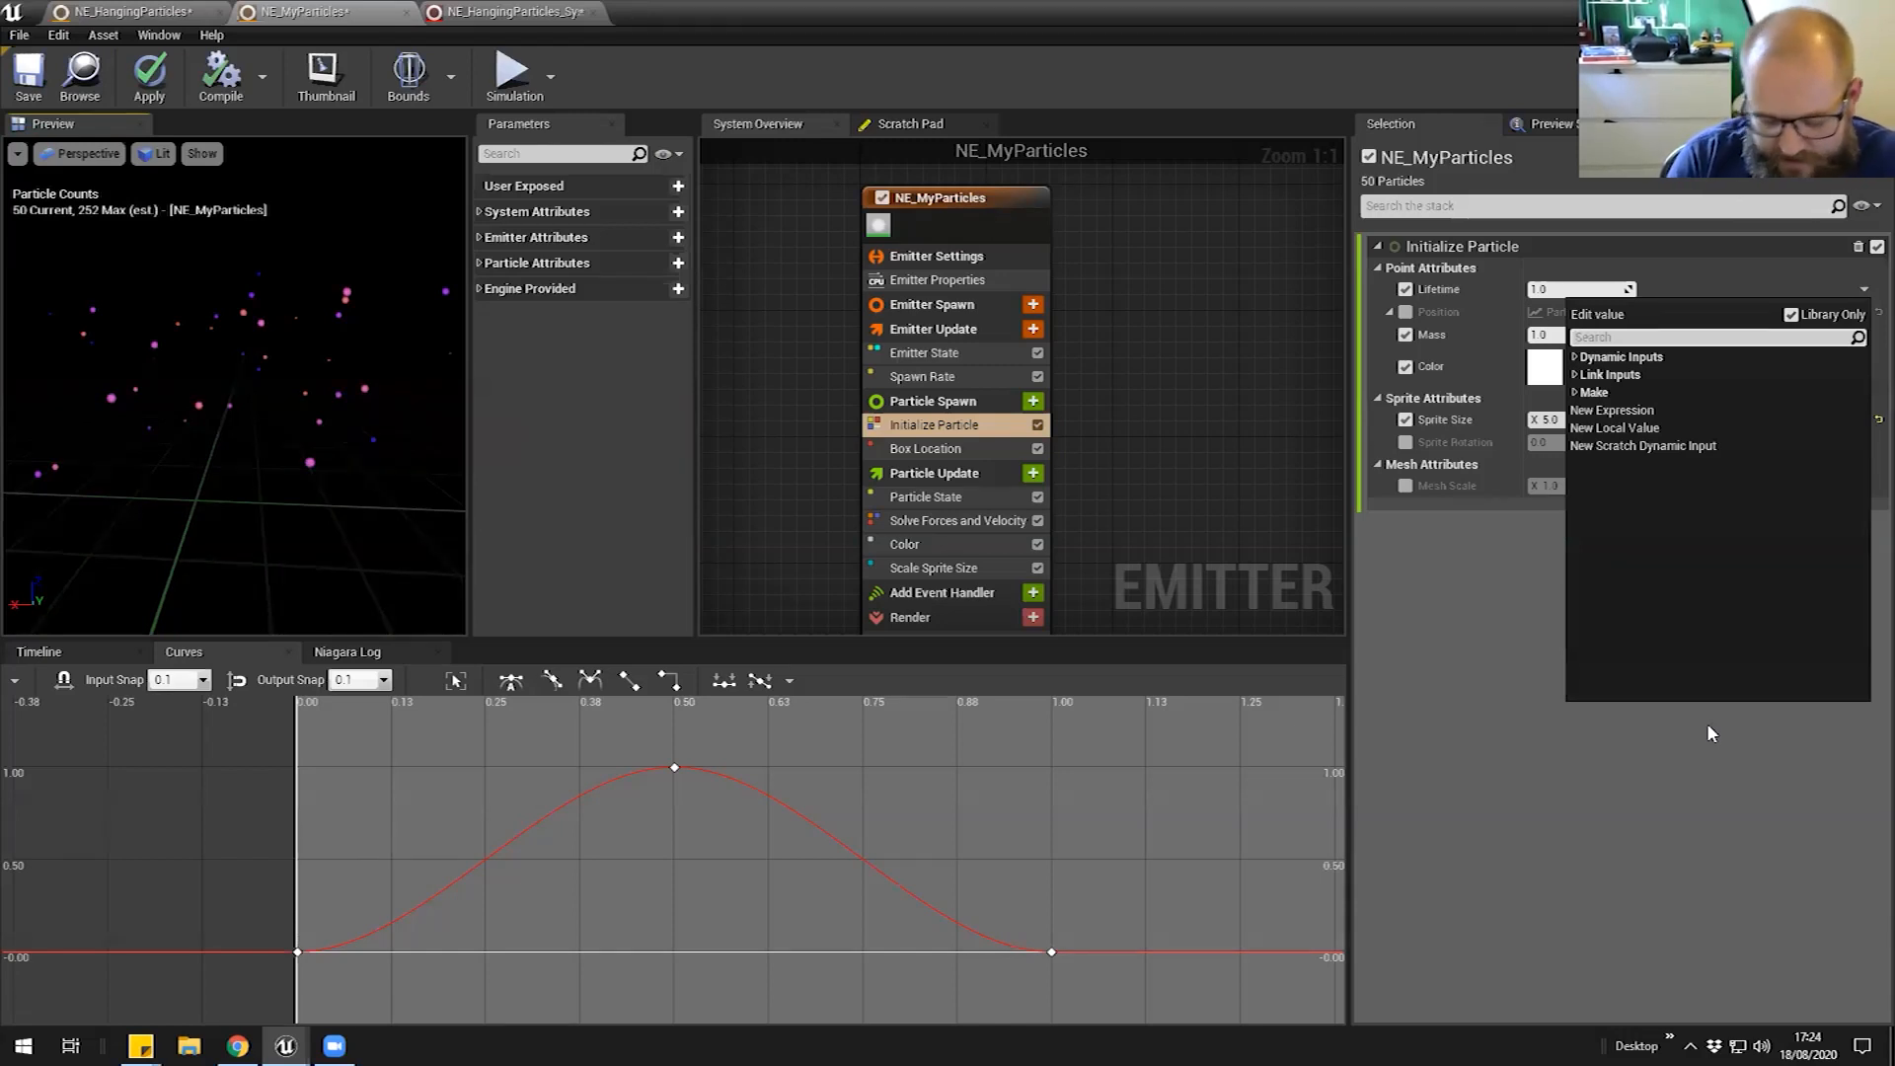
text(unif)
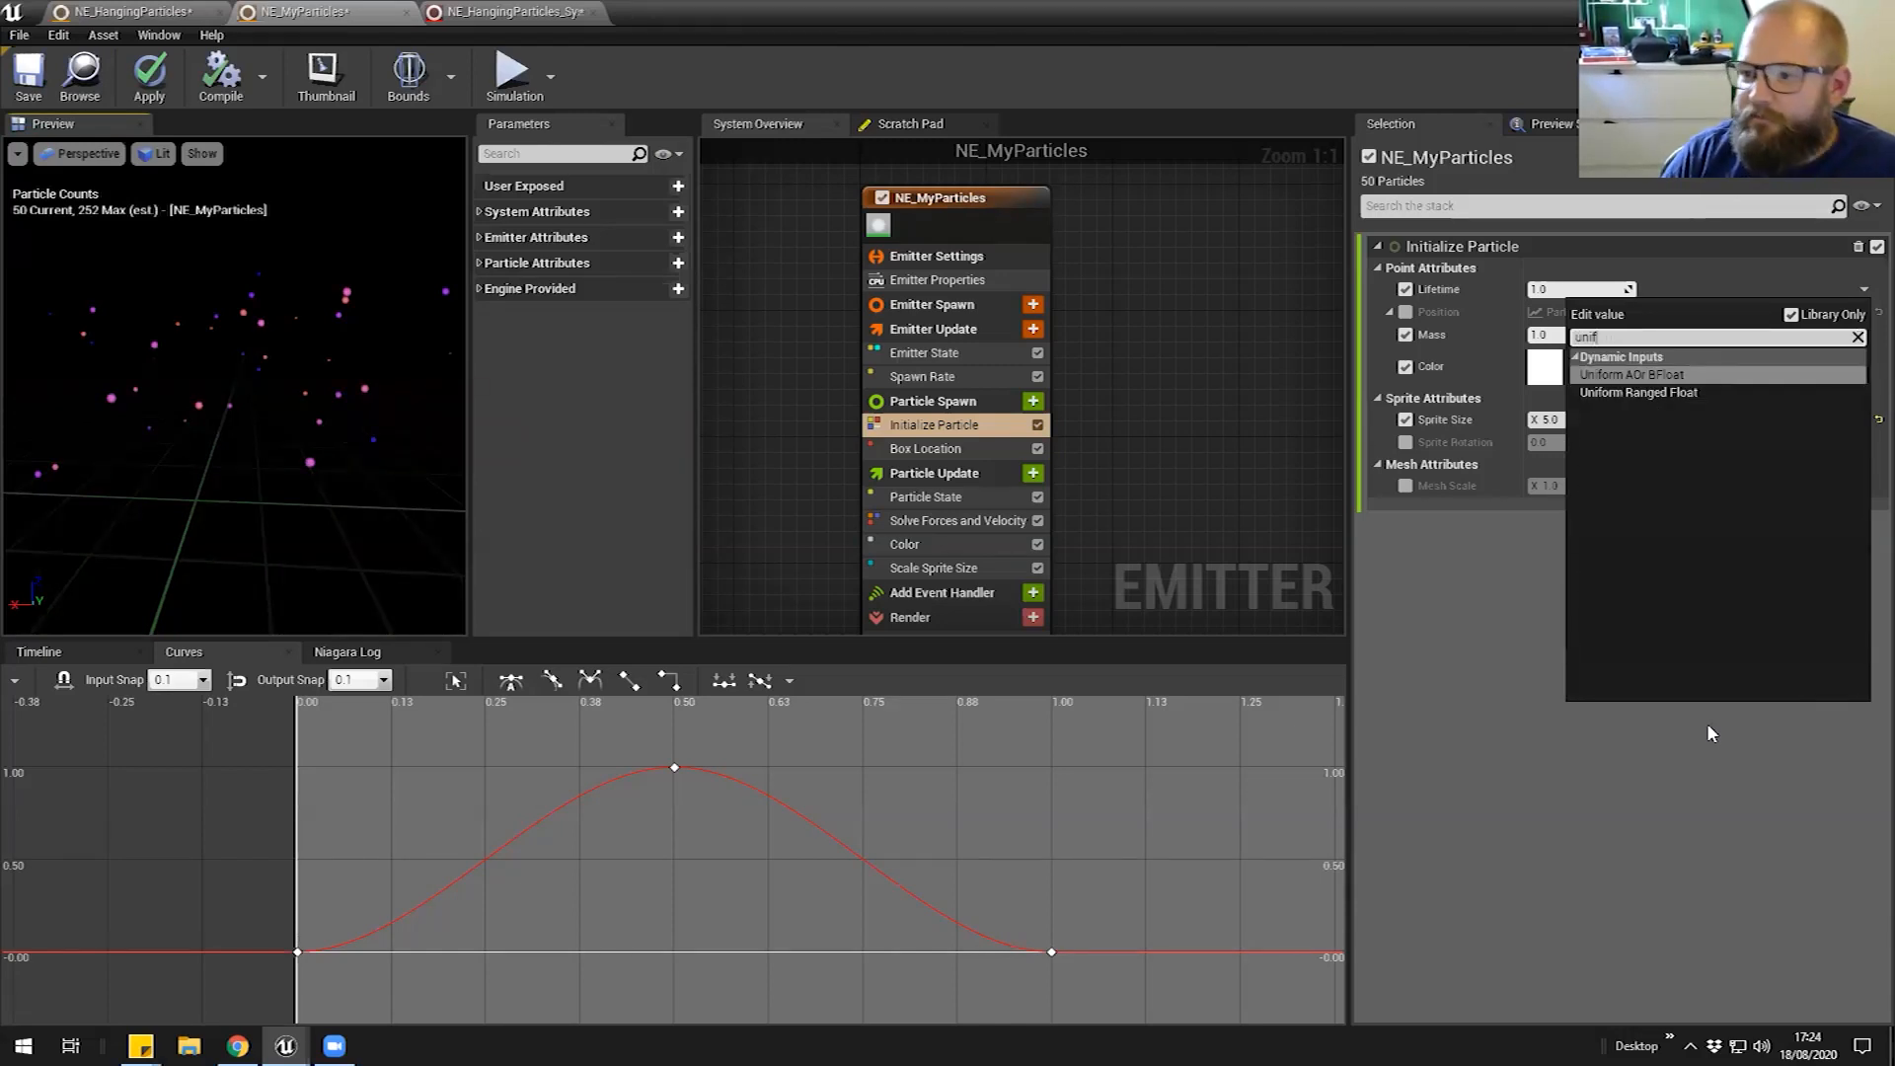
key(Down)
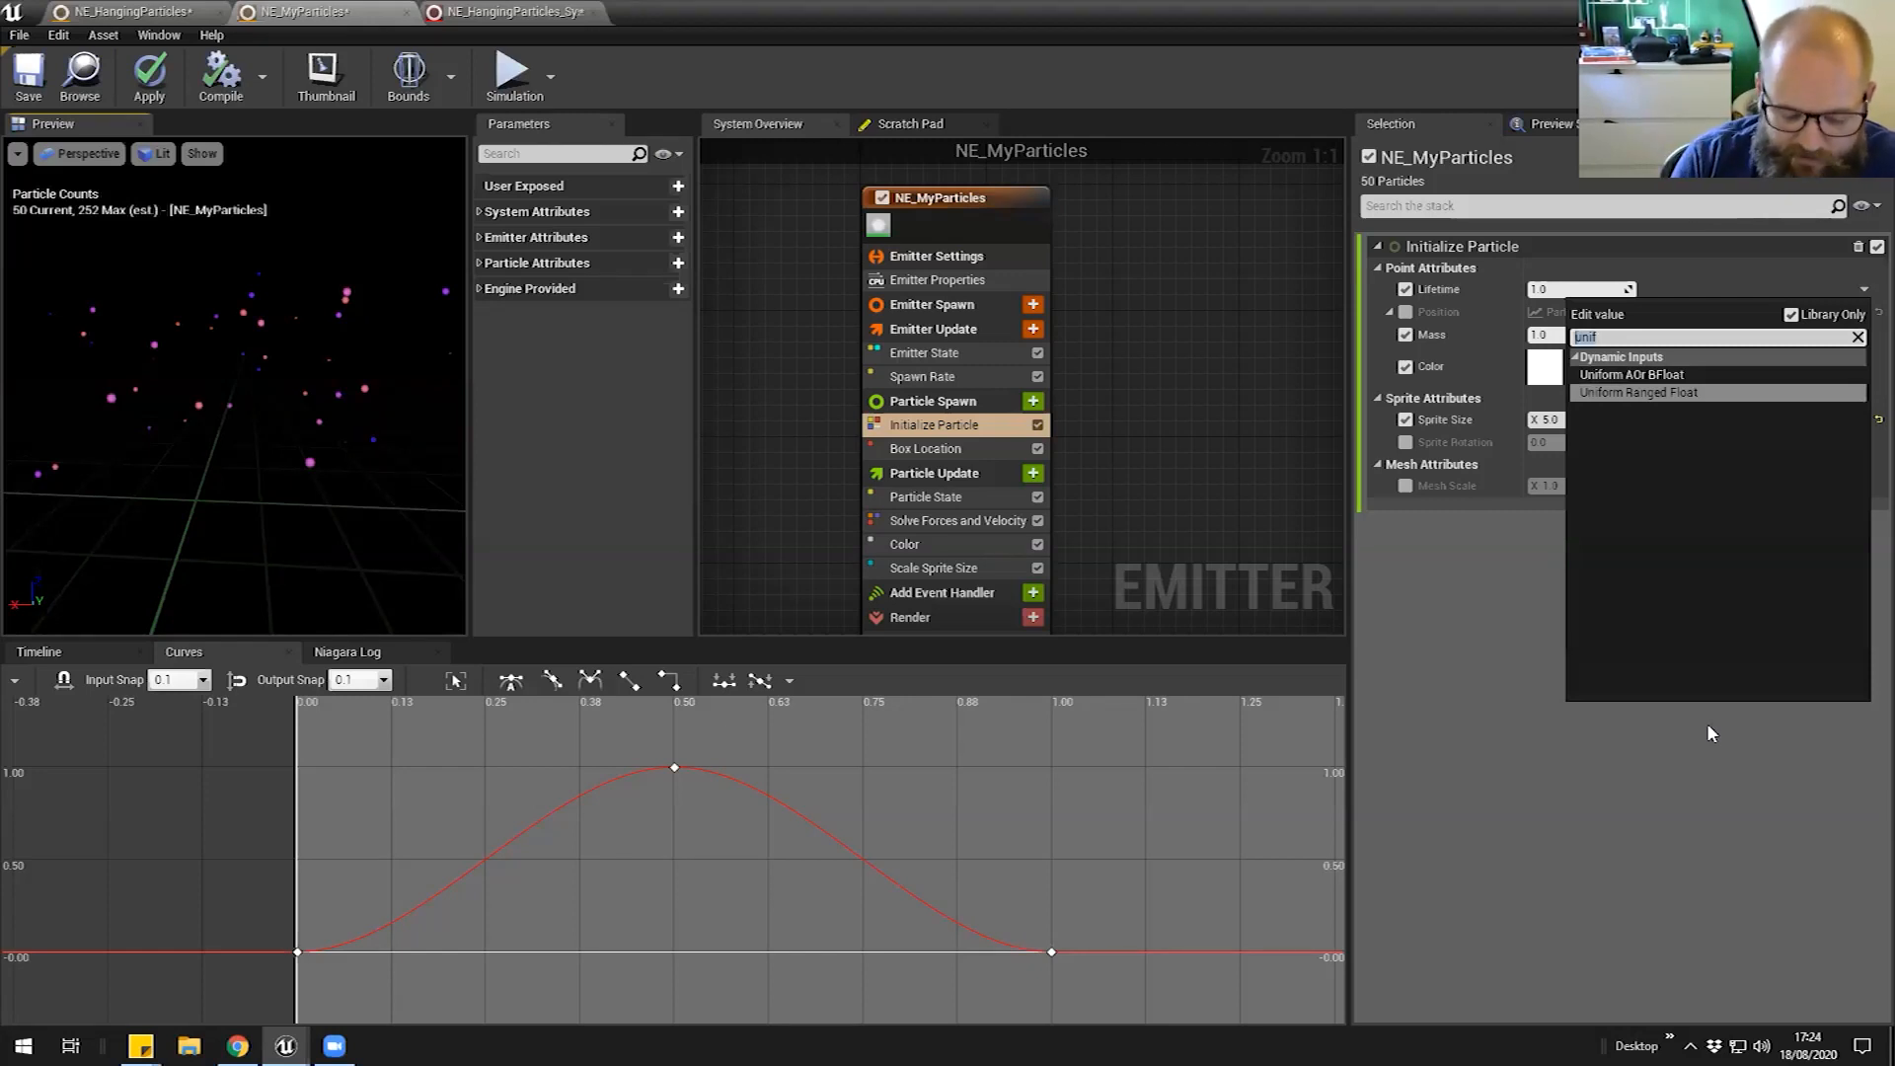
text(rand)
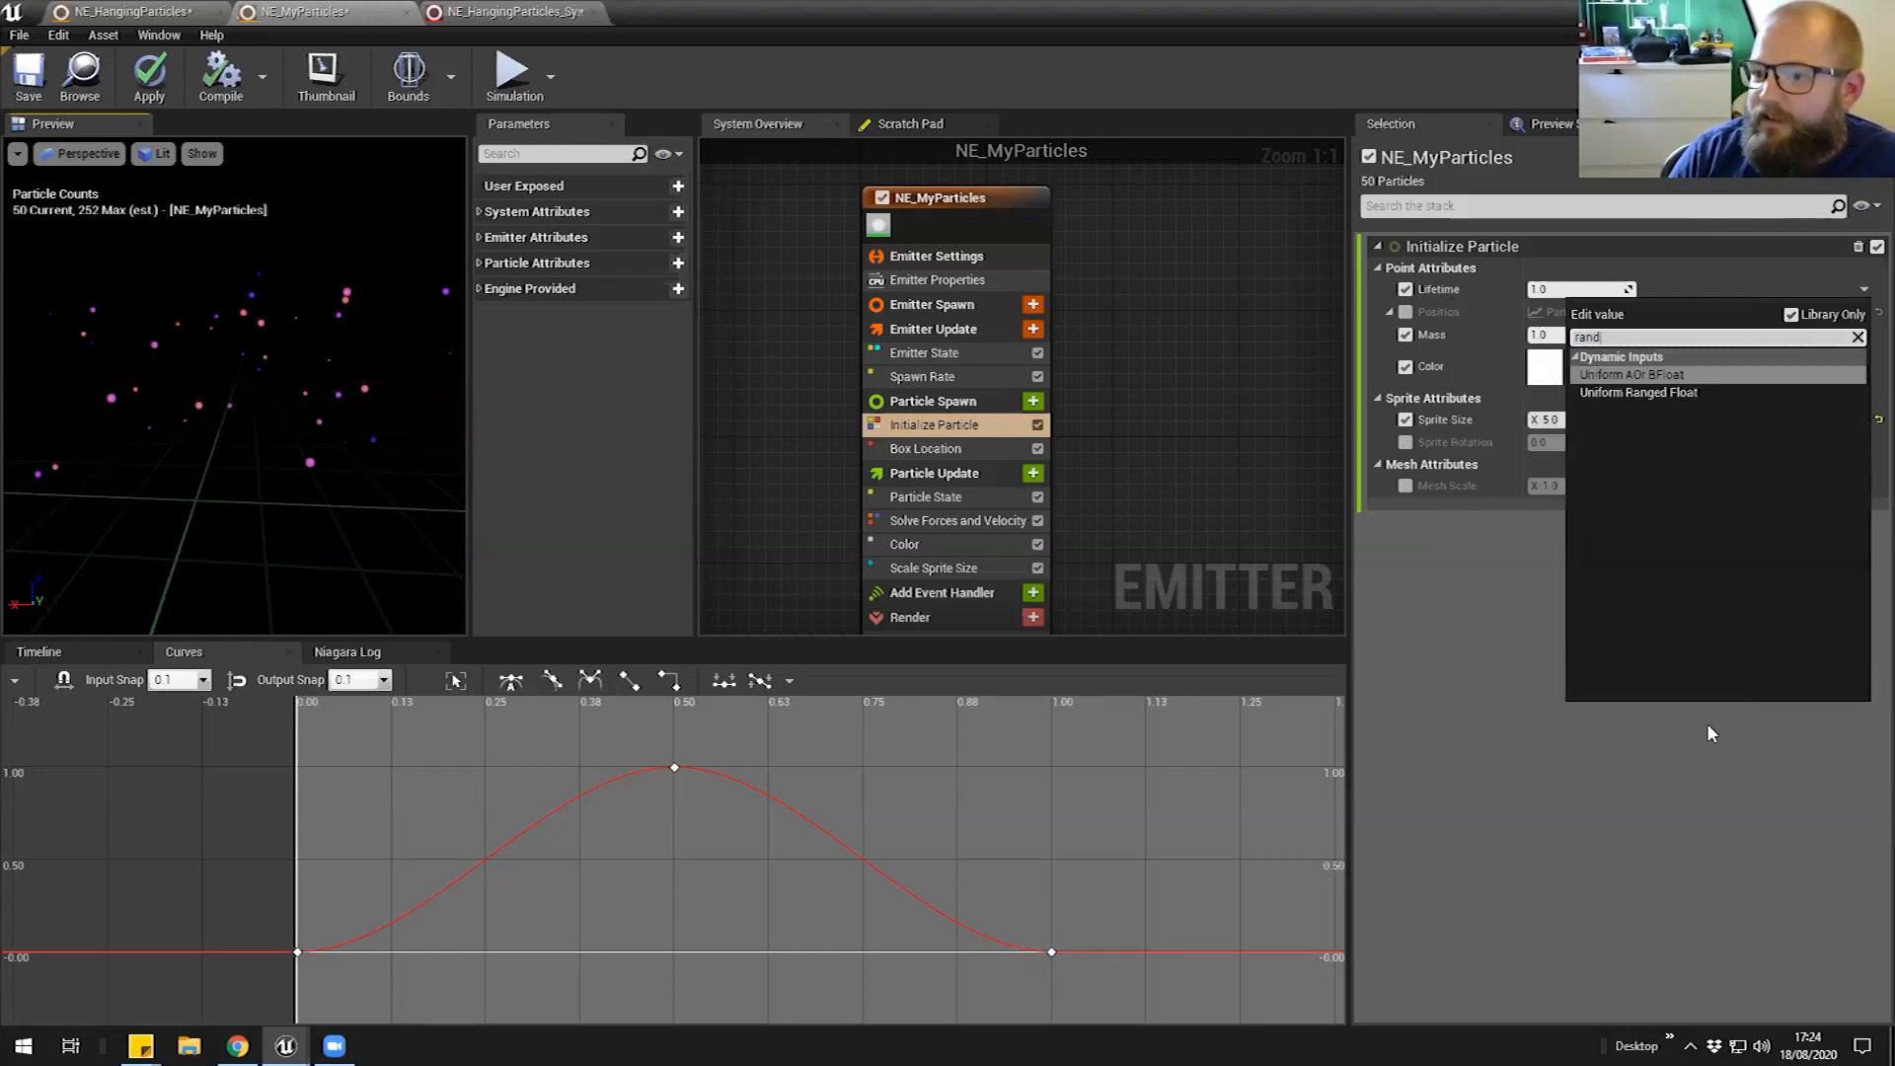
key(Down)
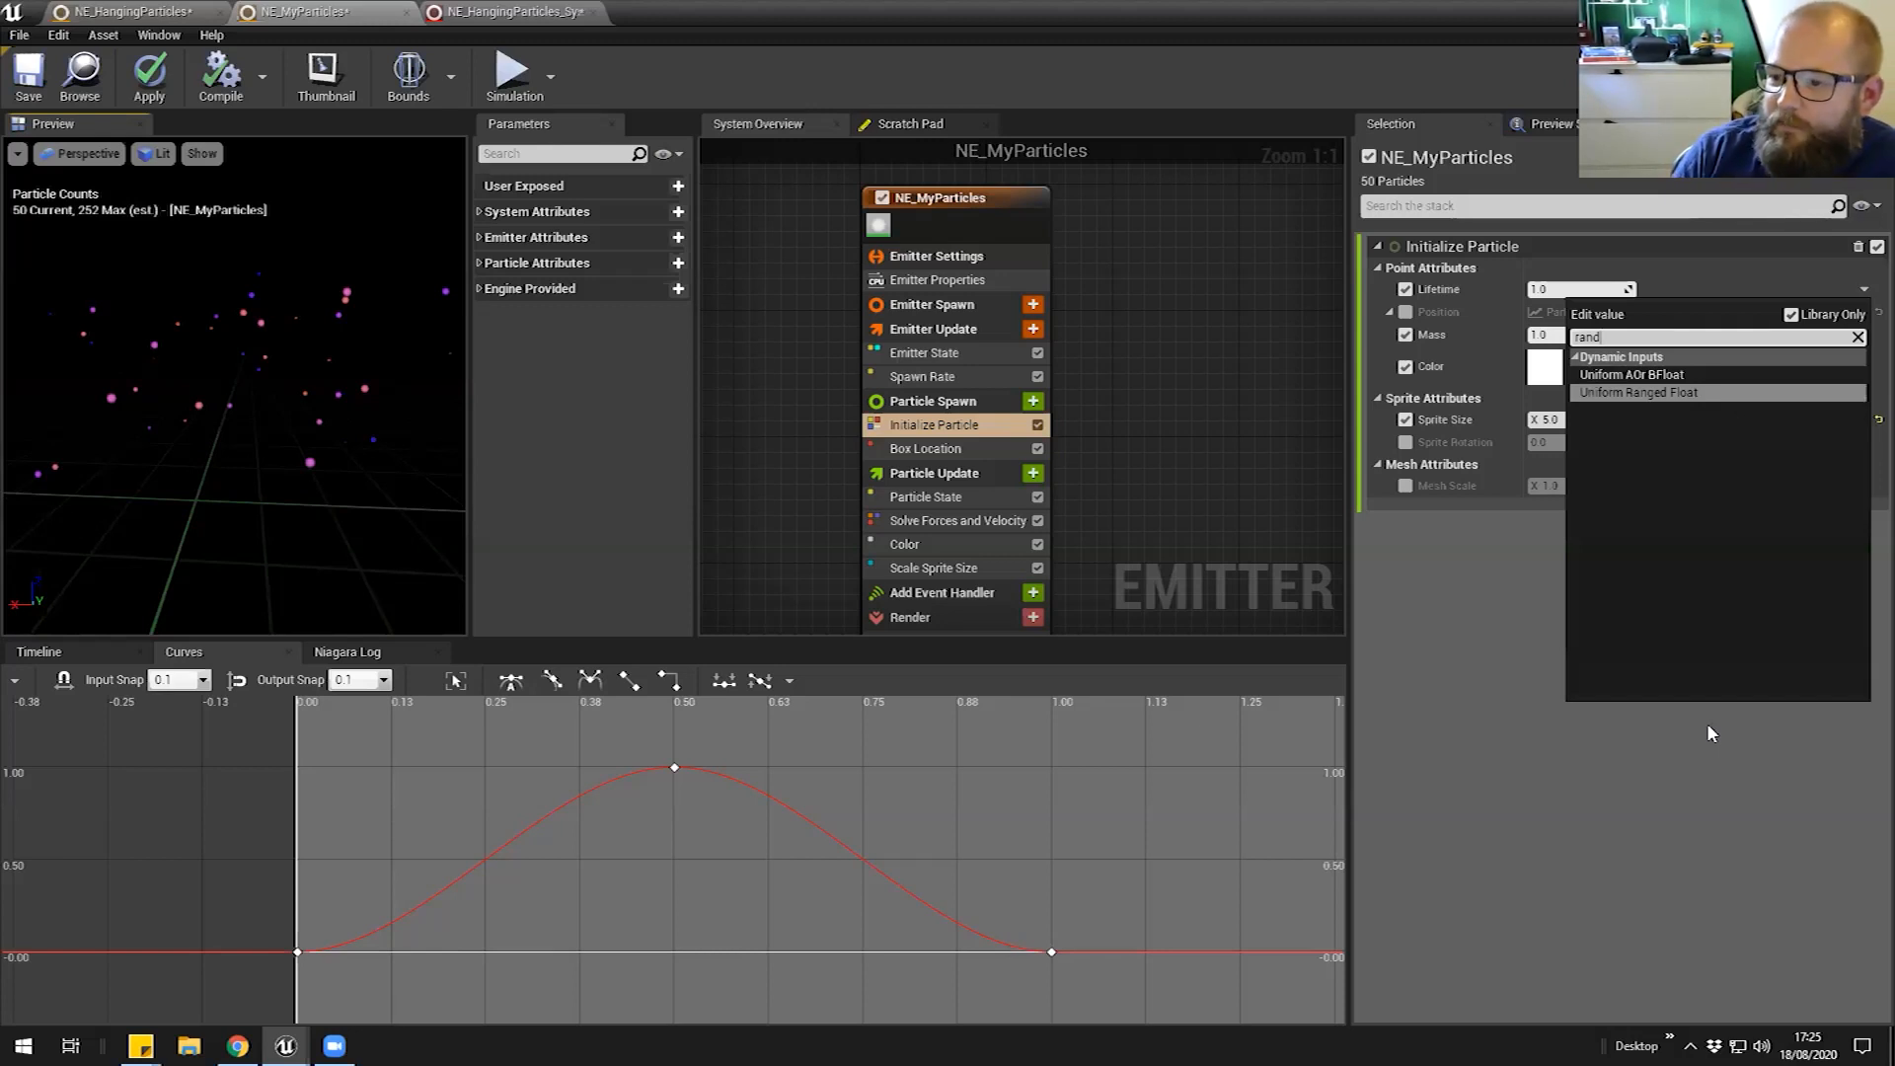
key(Return)
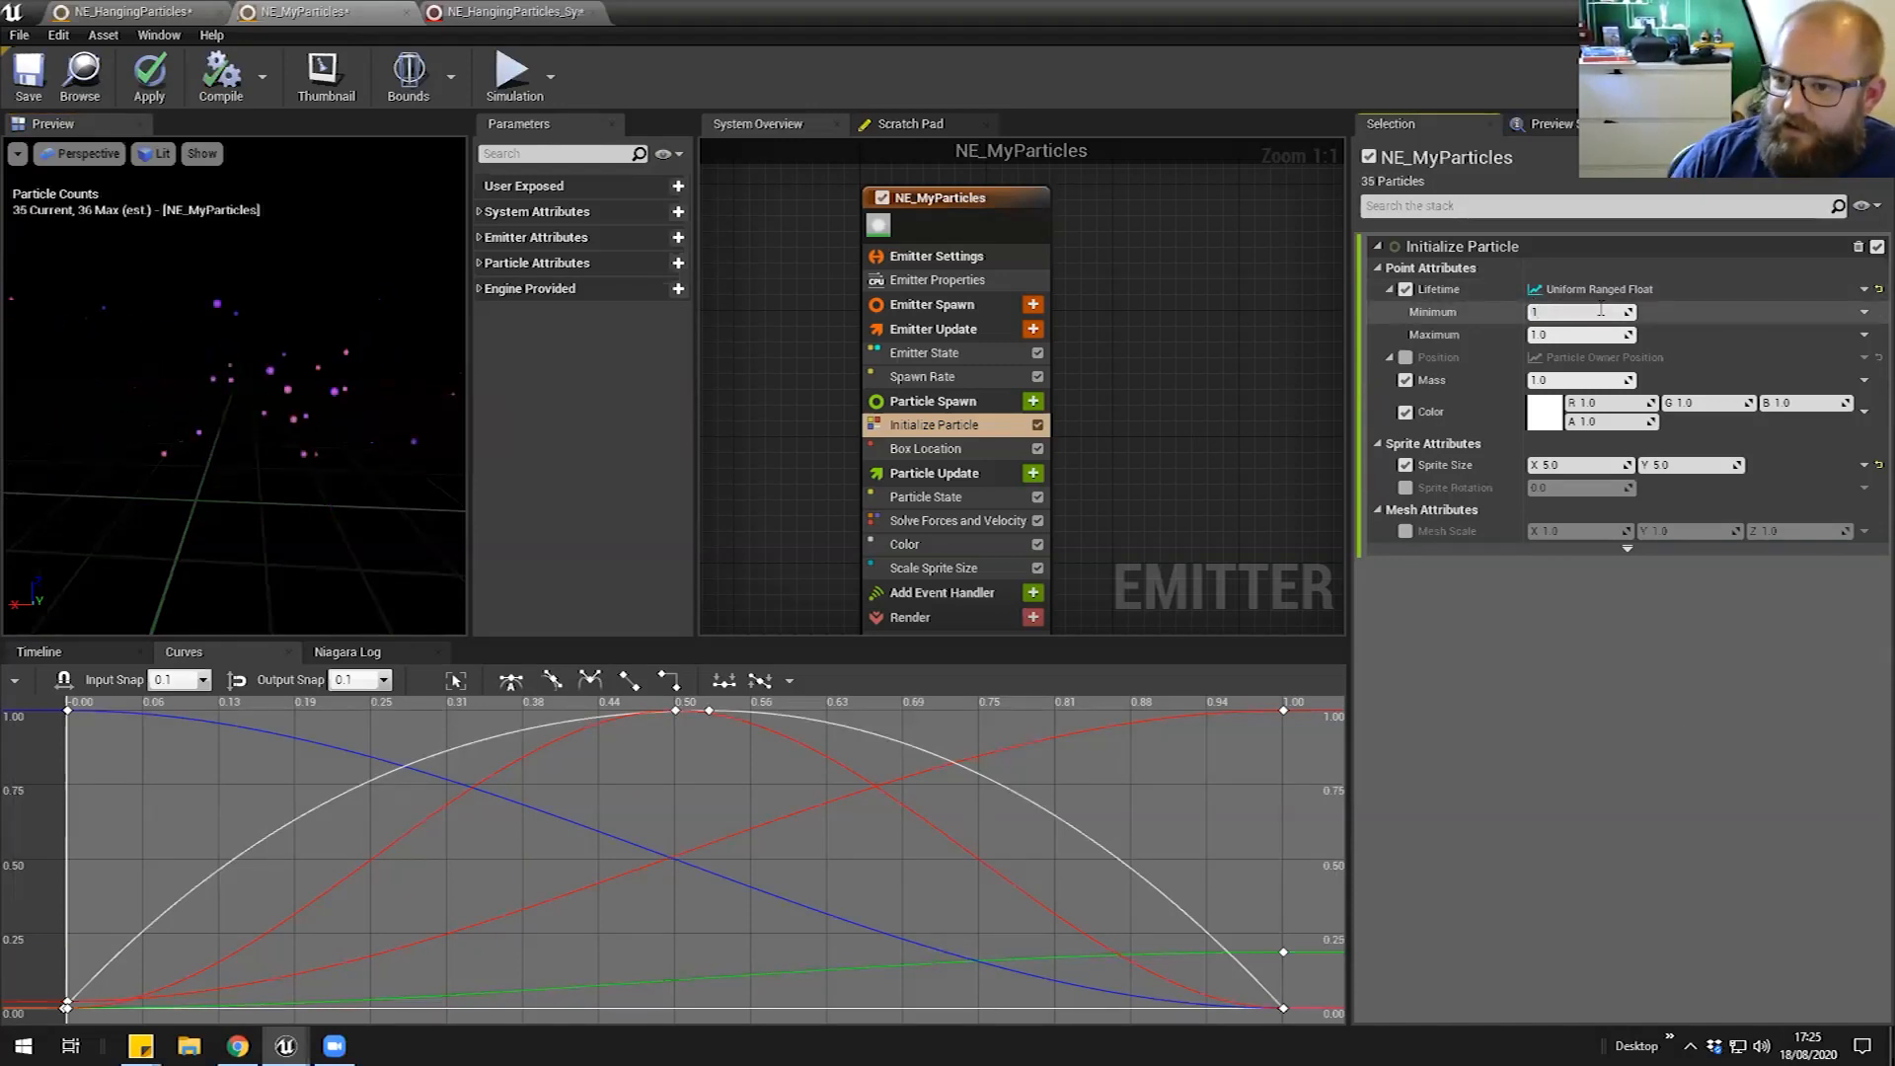
Set the Lifetime's Uniform Ranged Float to a minimum of 1.0 and a maximum of 5.0
text(5)
key(Return)
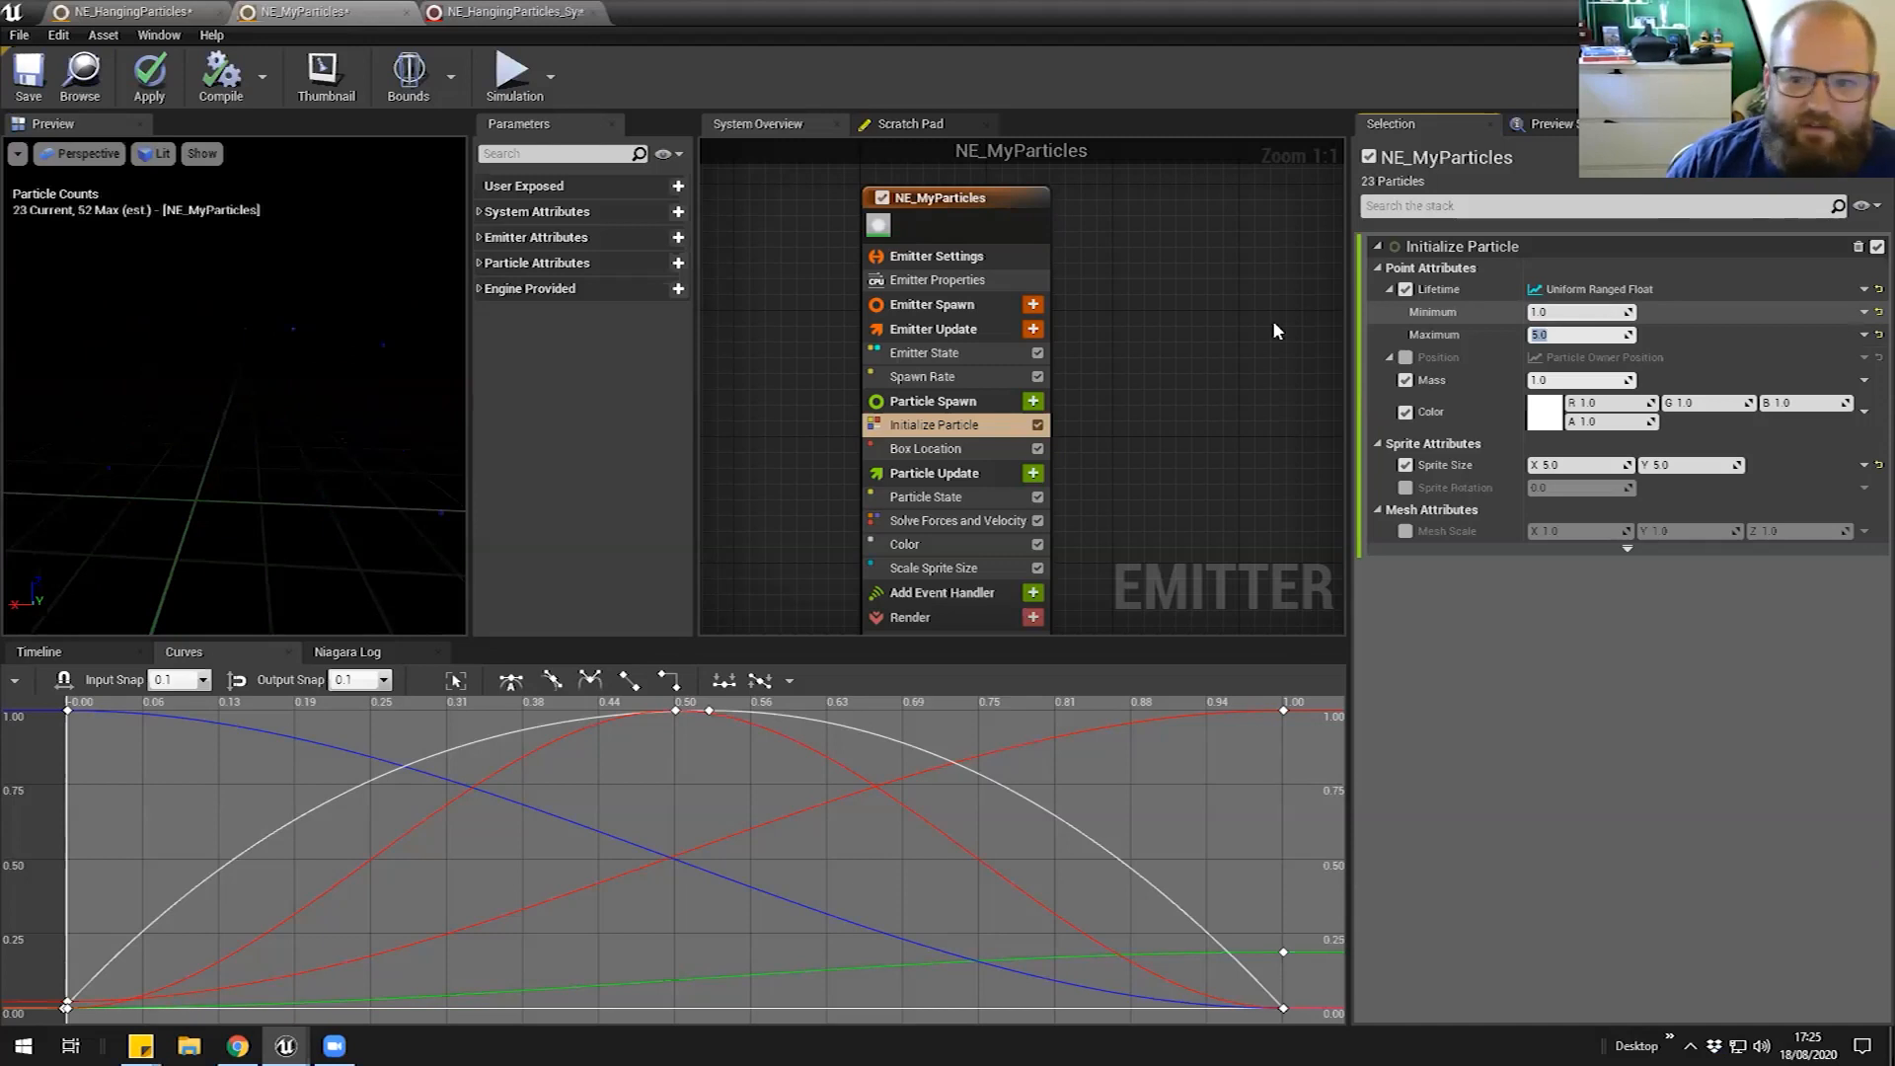
click(1189, 432)
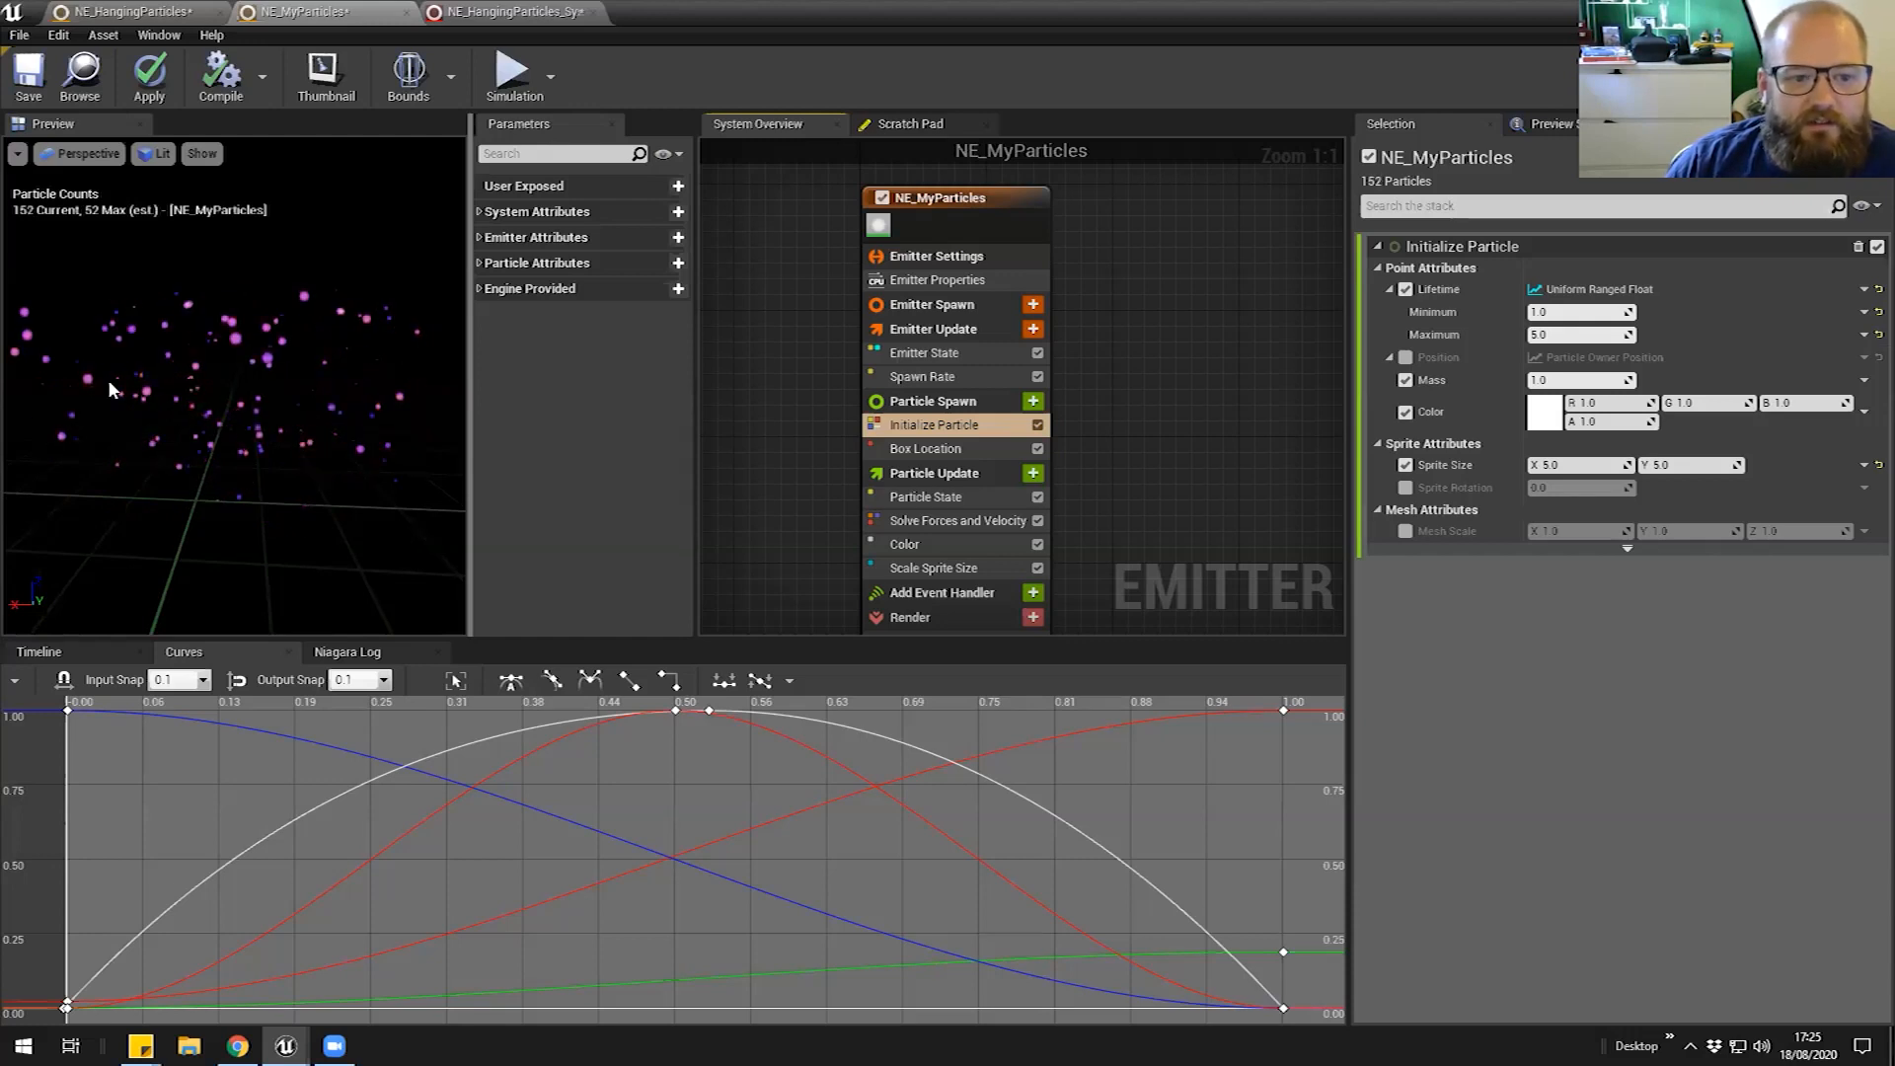
Compare the Scale Sprite Size curve and its keys with the Sprite Size set in Initialize Particle, checking the particles in the preview
click(929, 571)
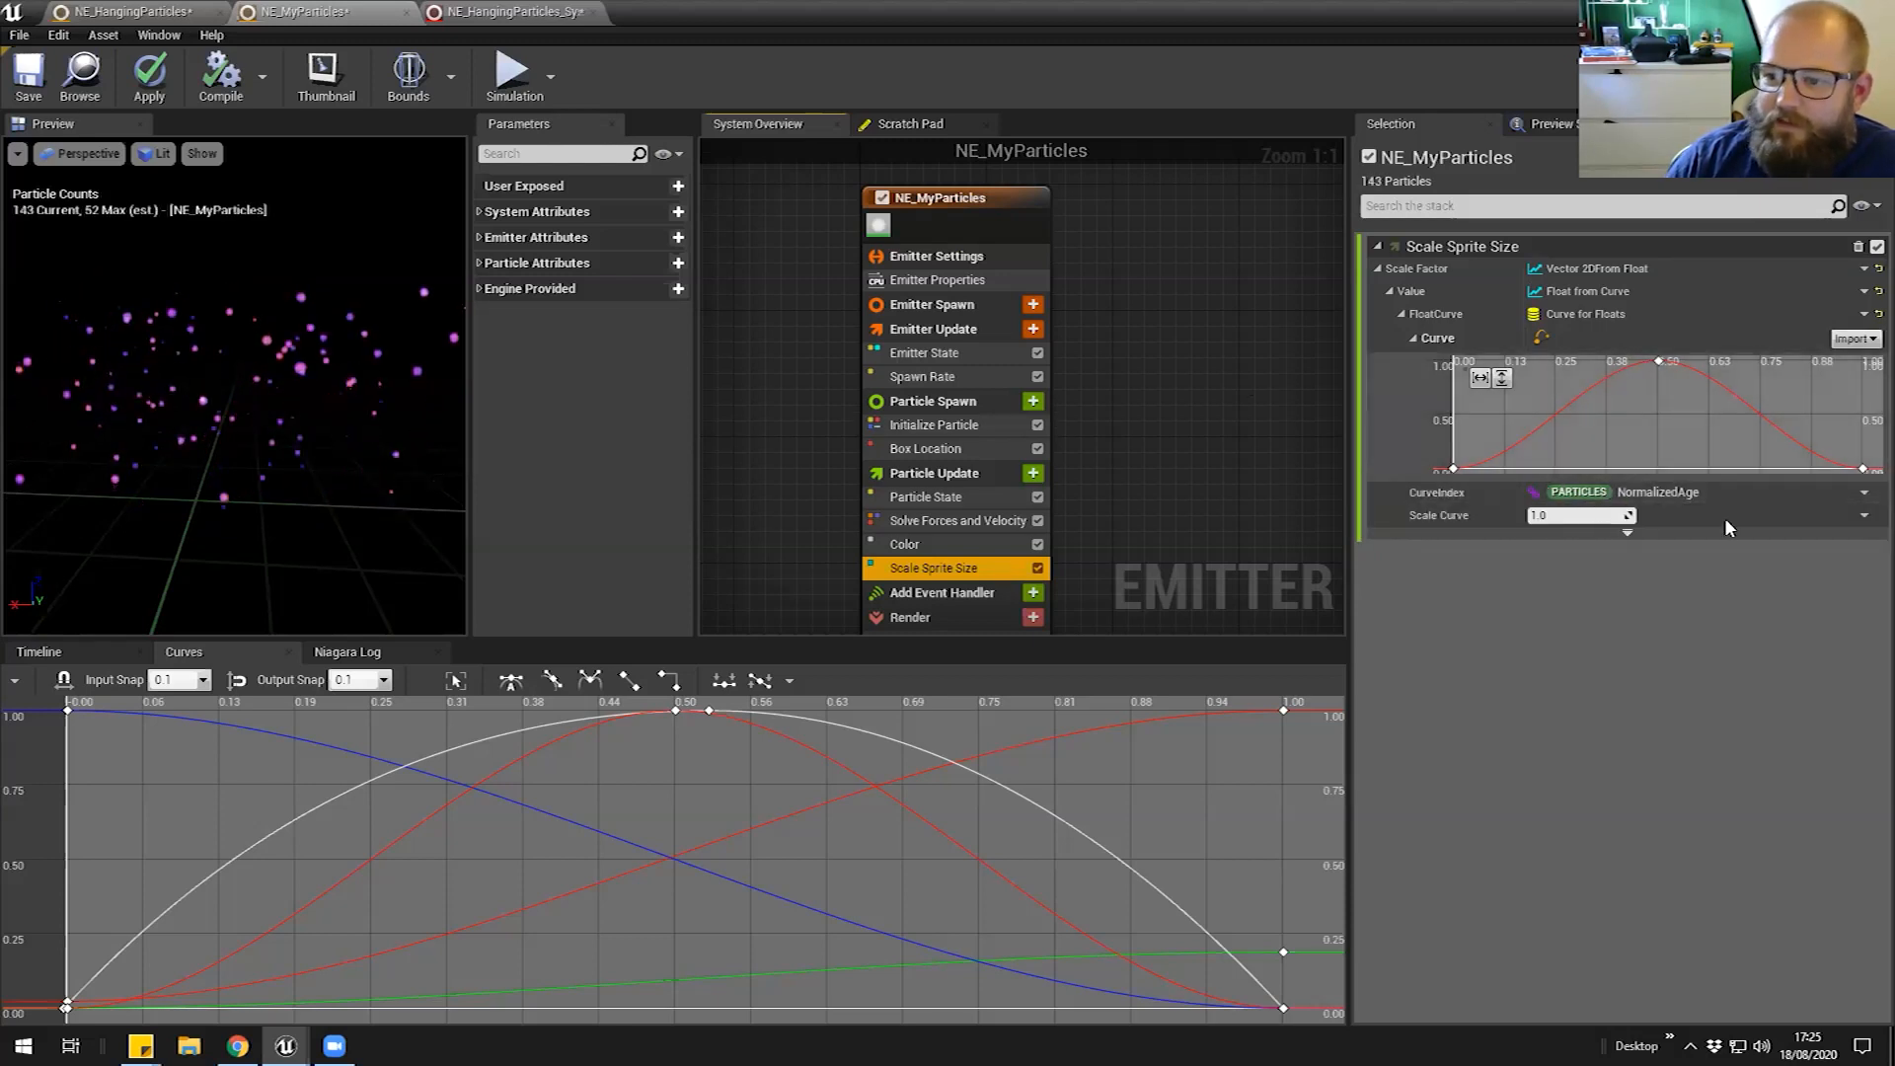
click(981, 423)
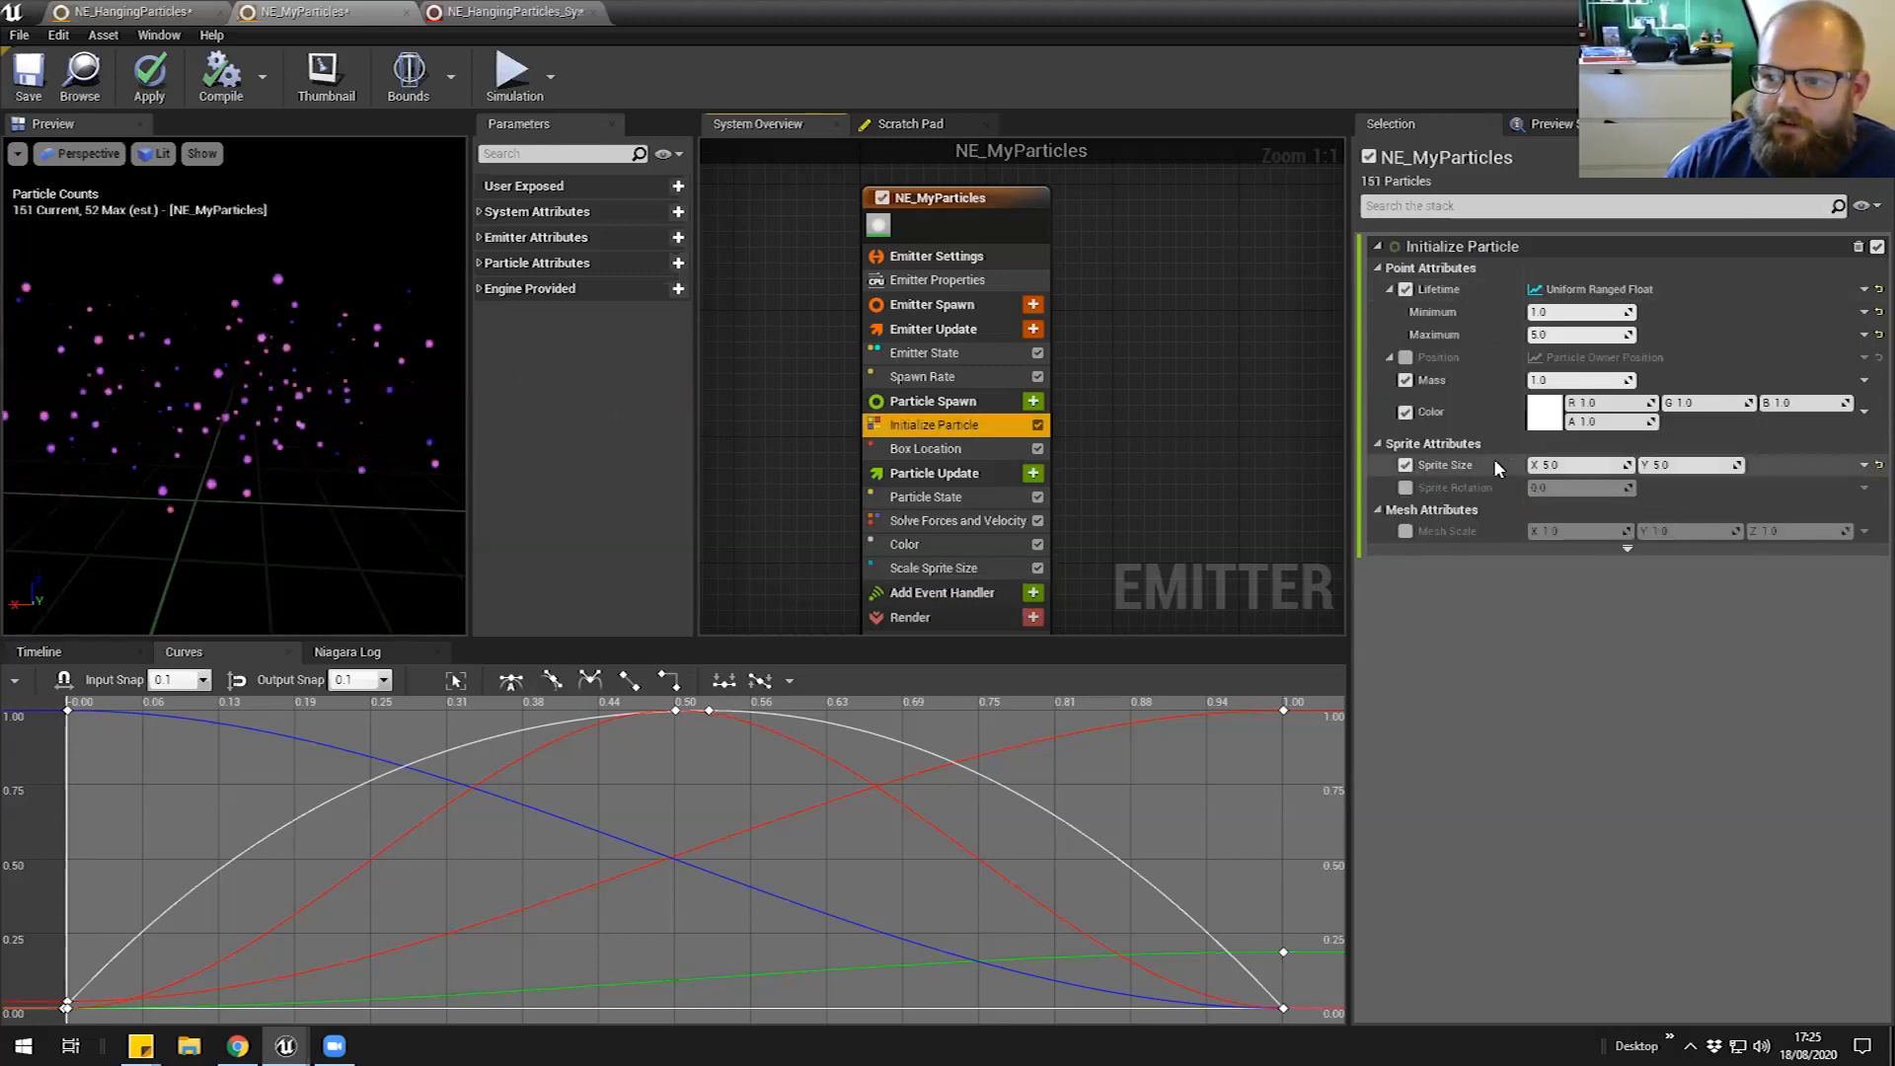
drag(229, 440, 246, 437)
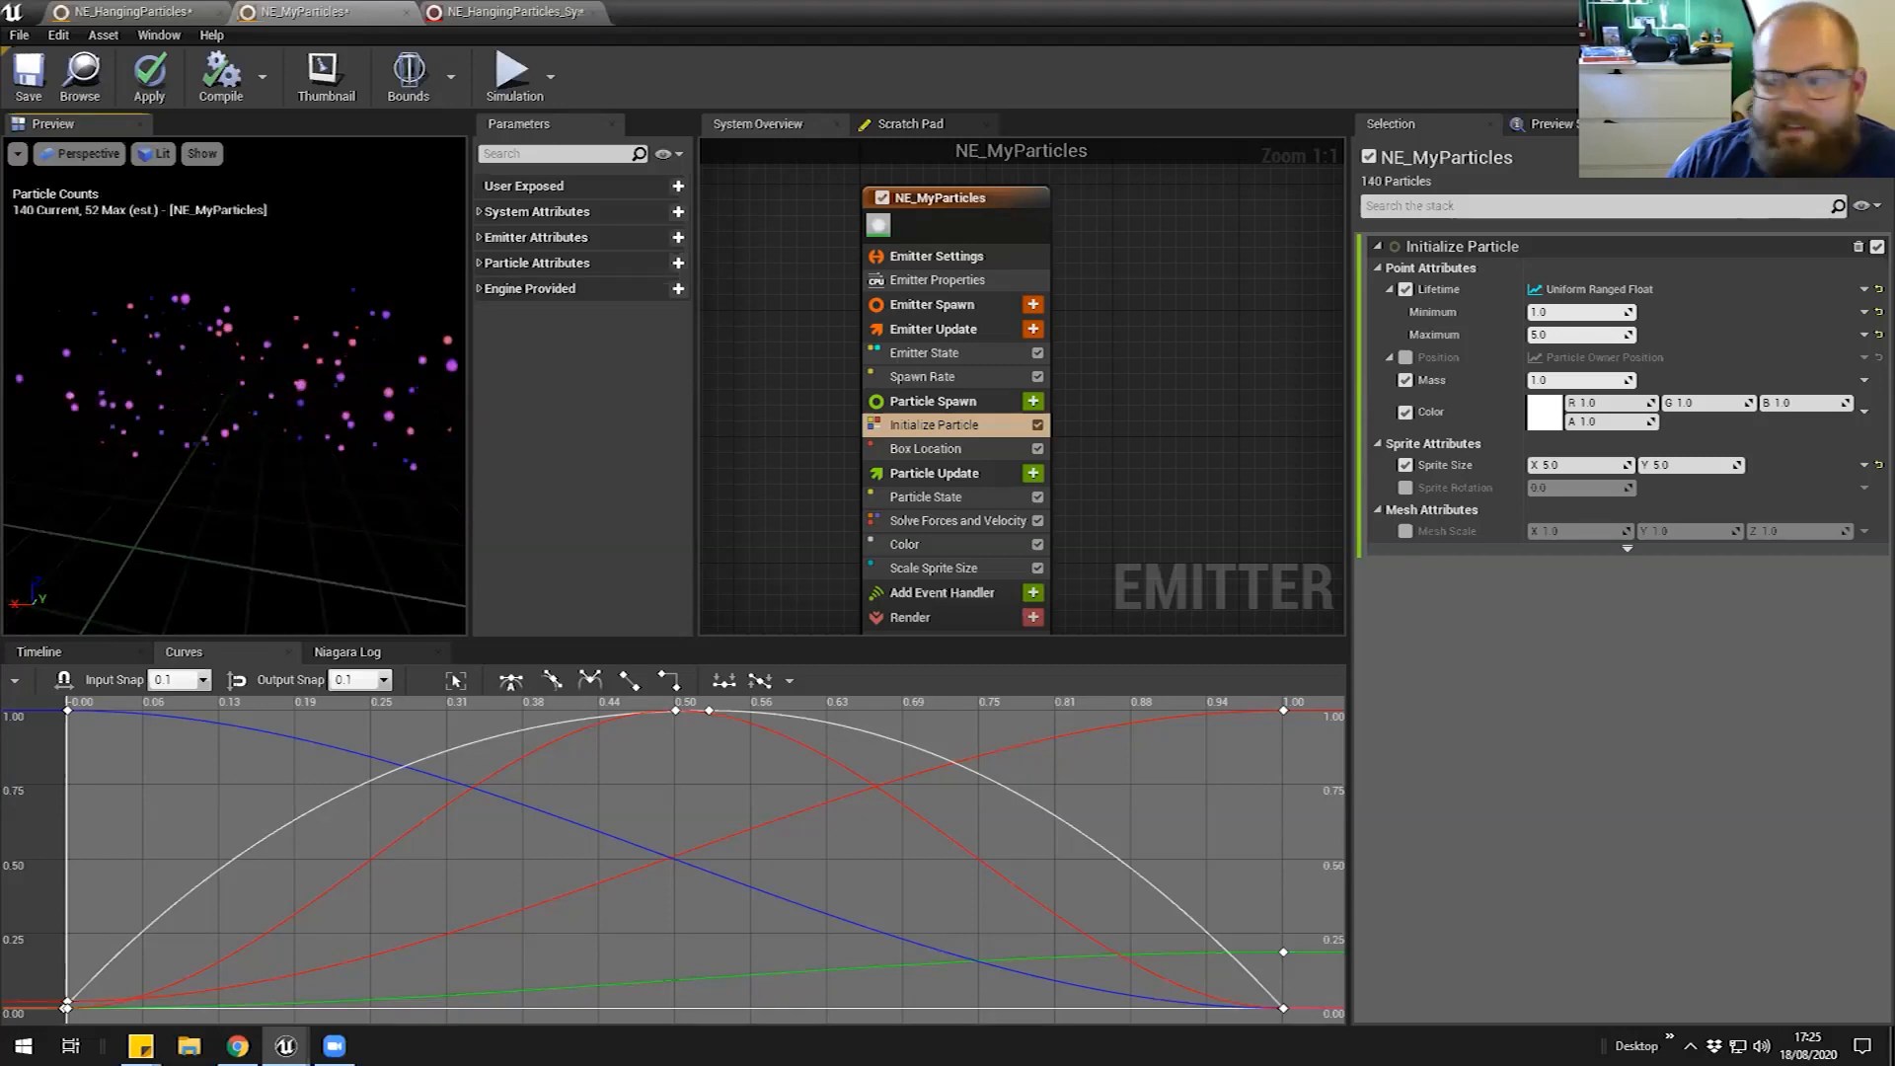
click(933, 568)
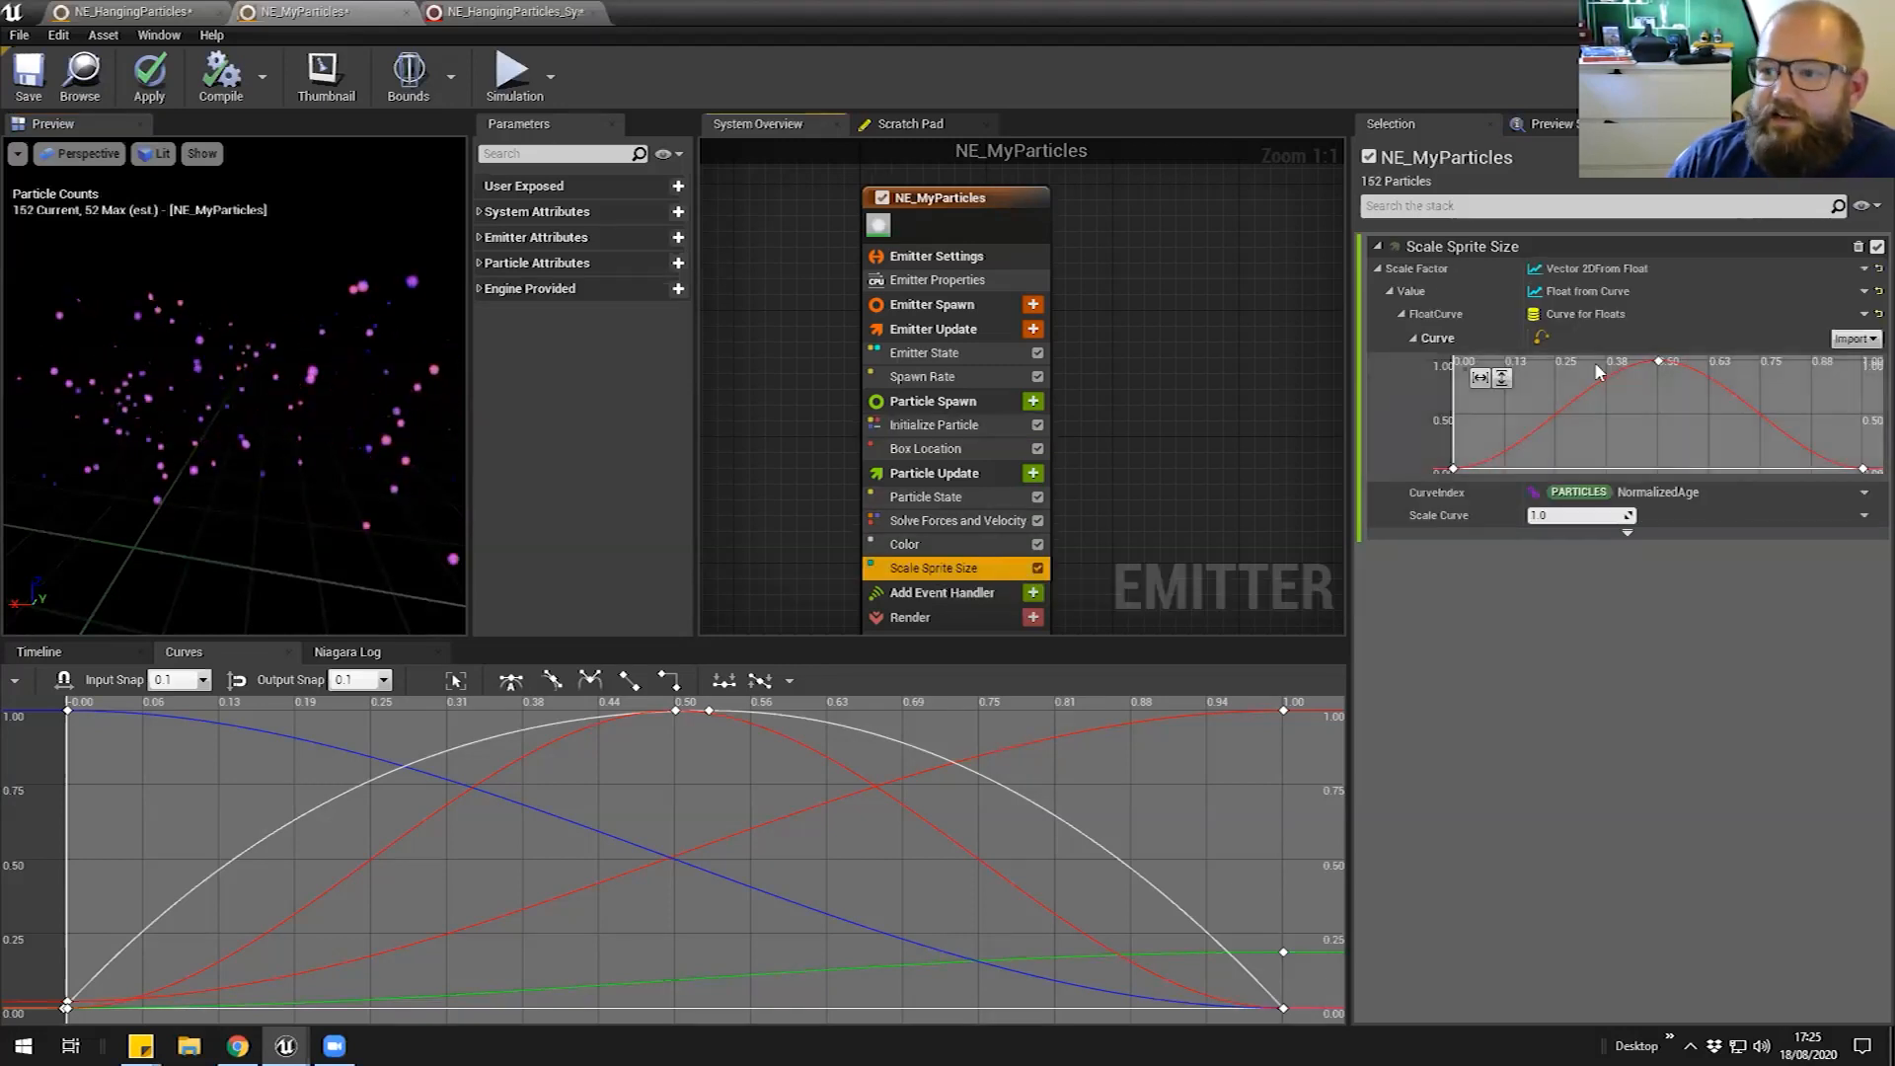
click(1453, 469)
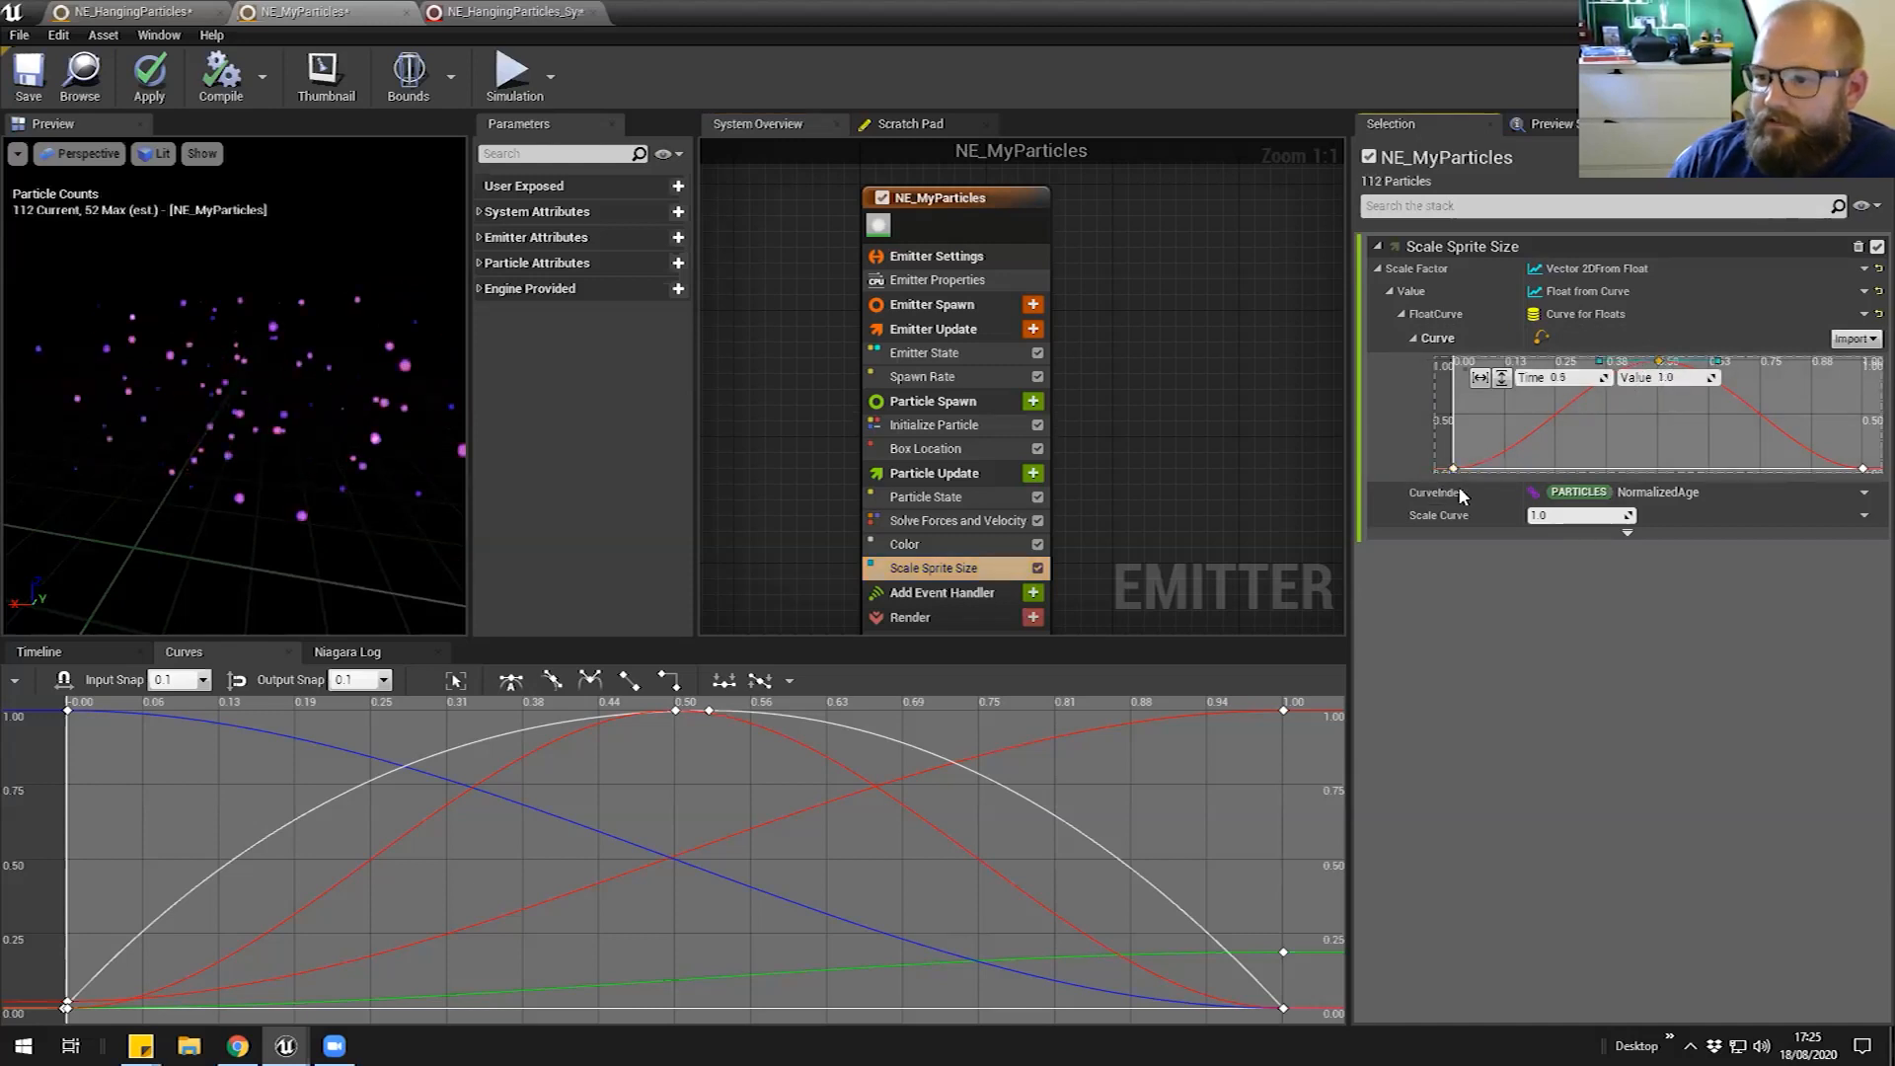
click(1624, 436)
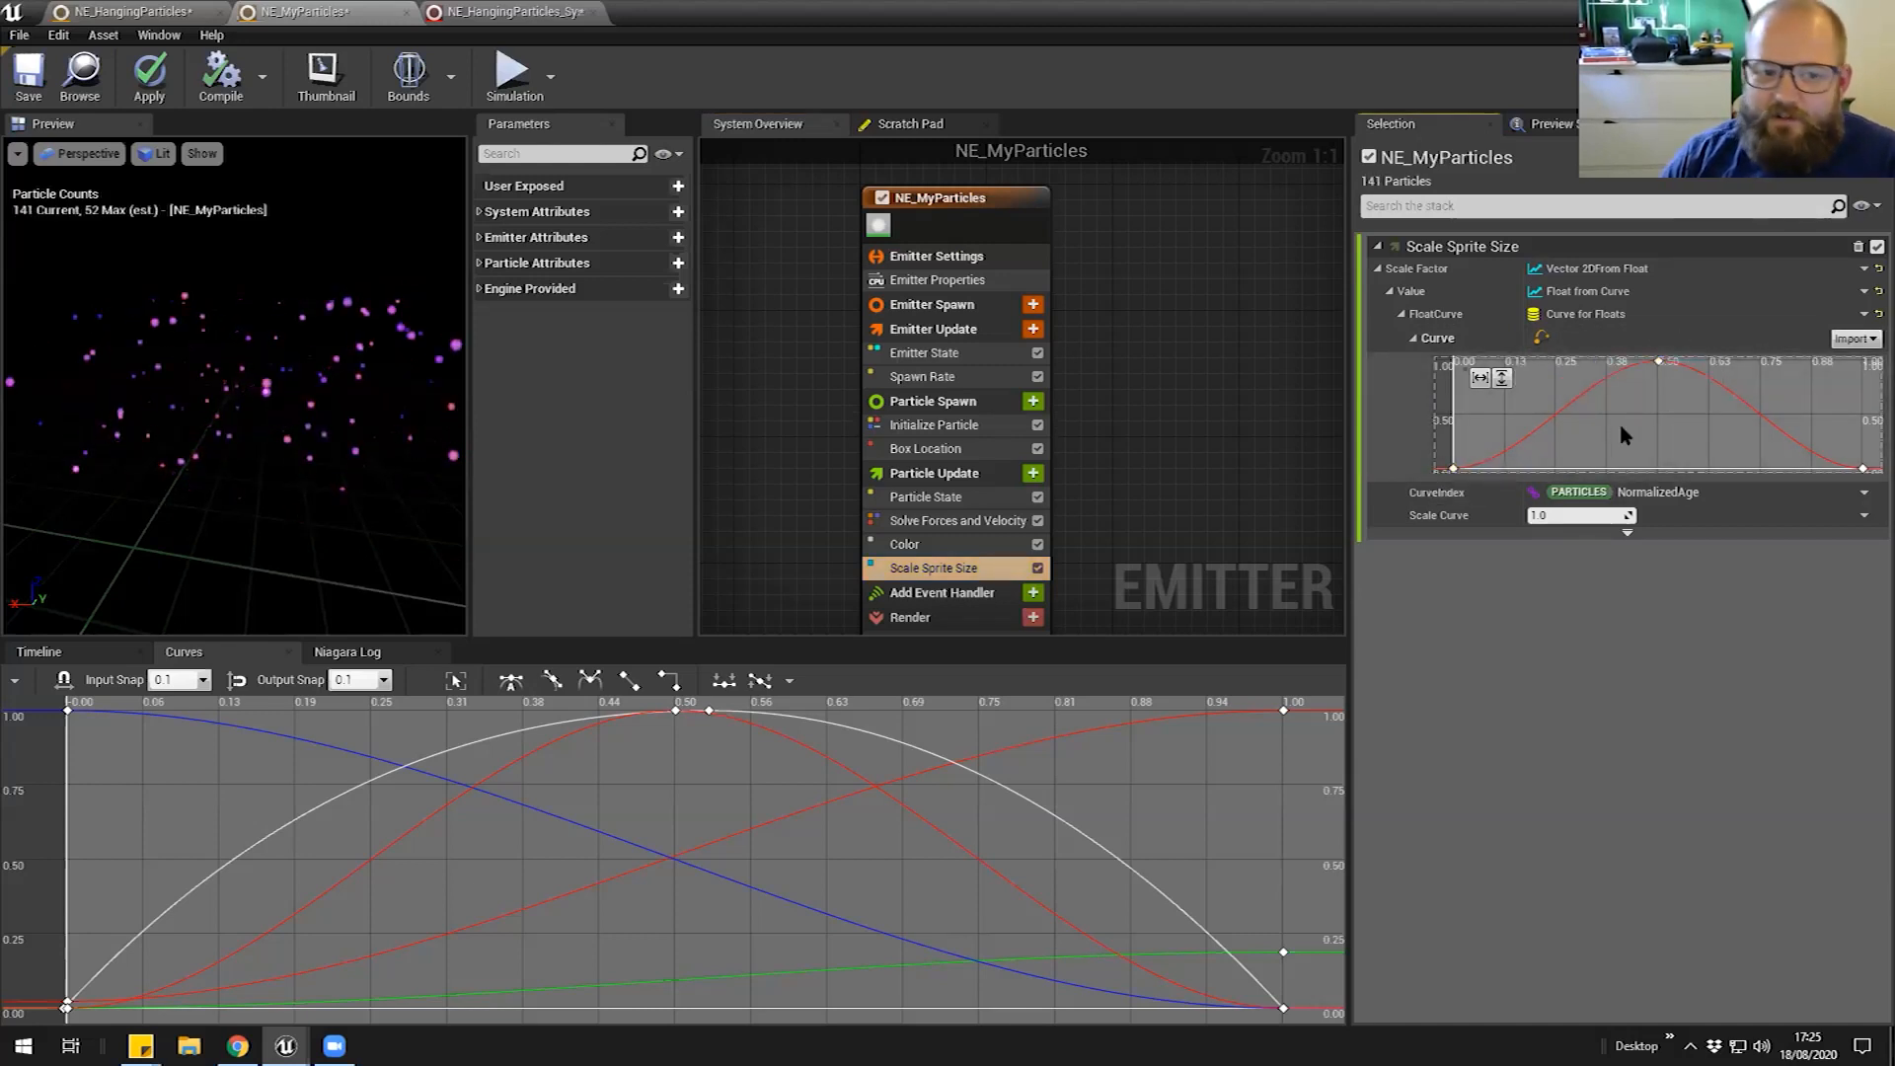
Try a stretched Sprite Size of X 50 and Y 10 in Initialize Particle, and return both values to 5.0
click(967, 426)
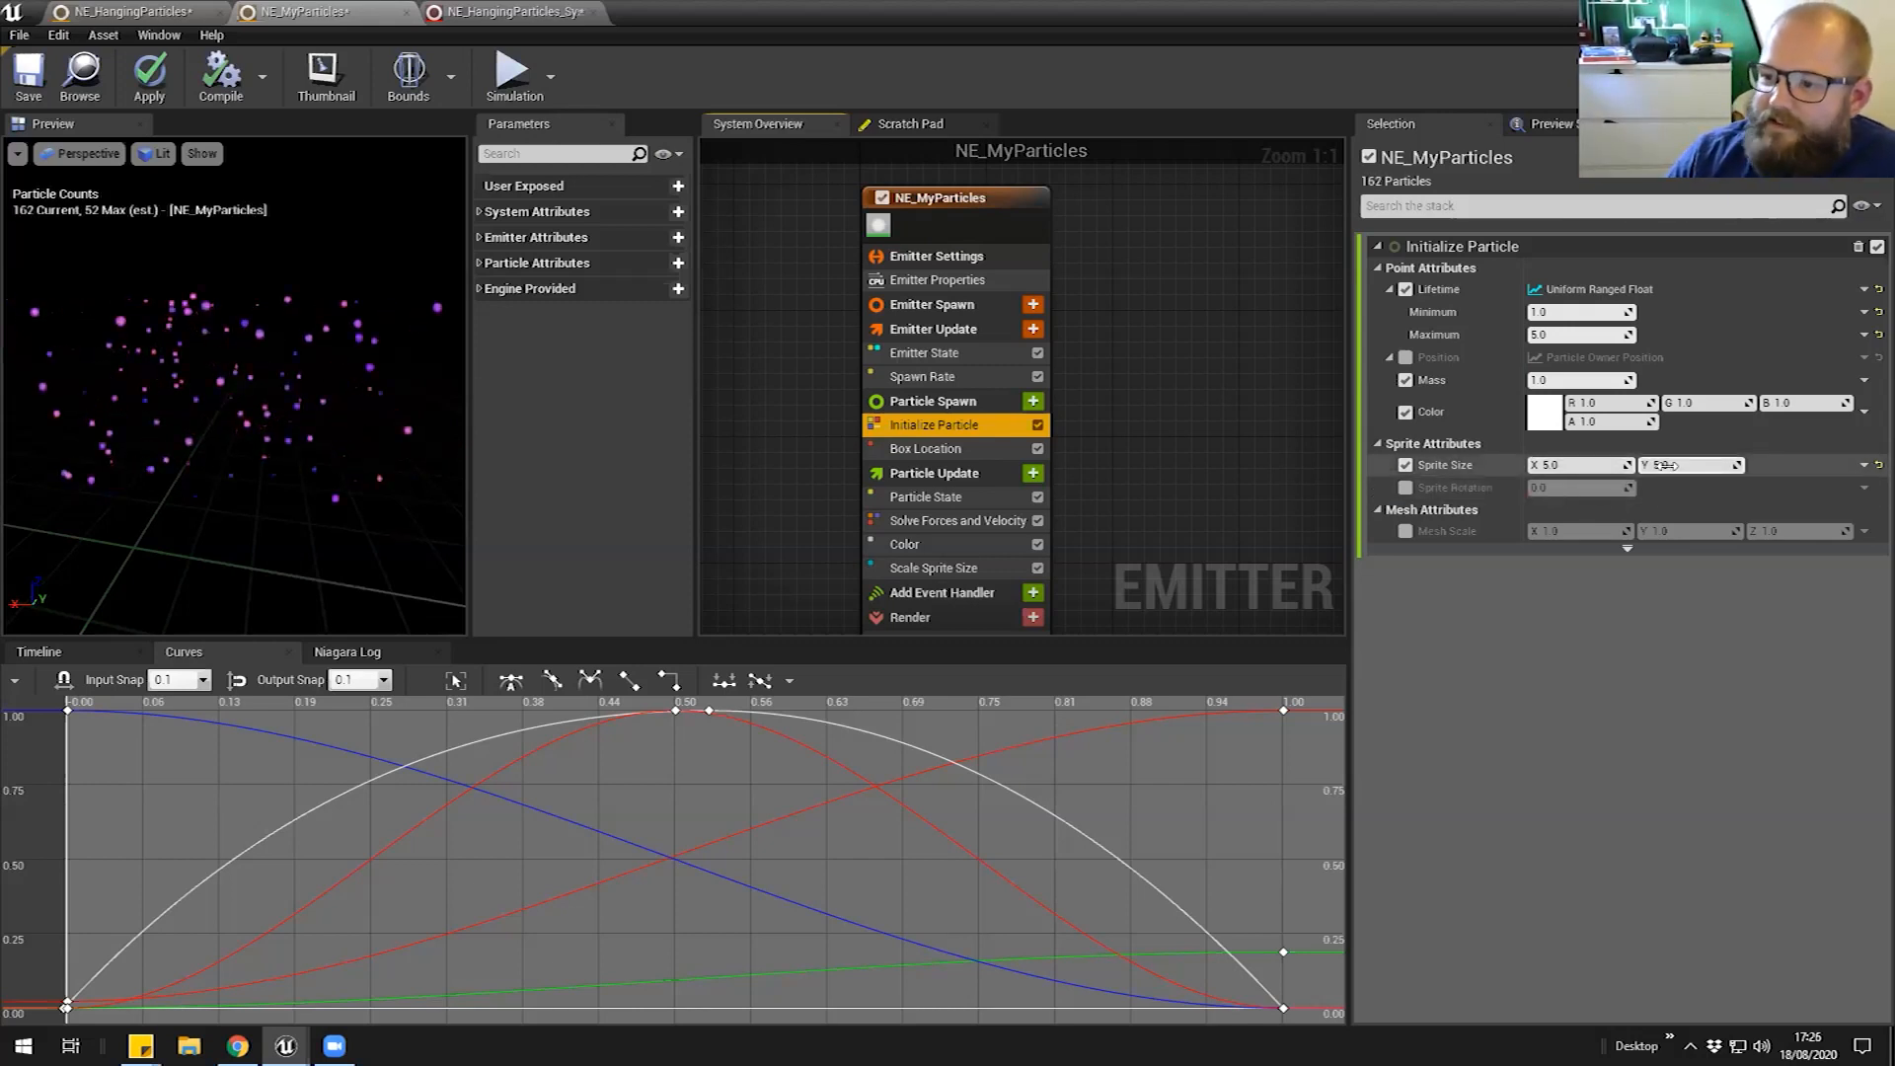
click(1616, 468)
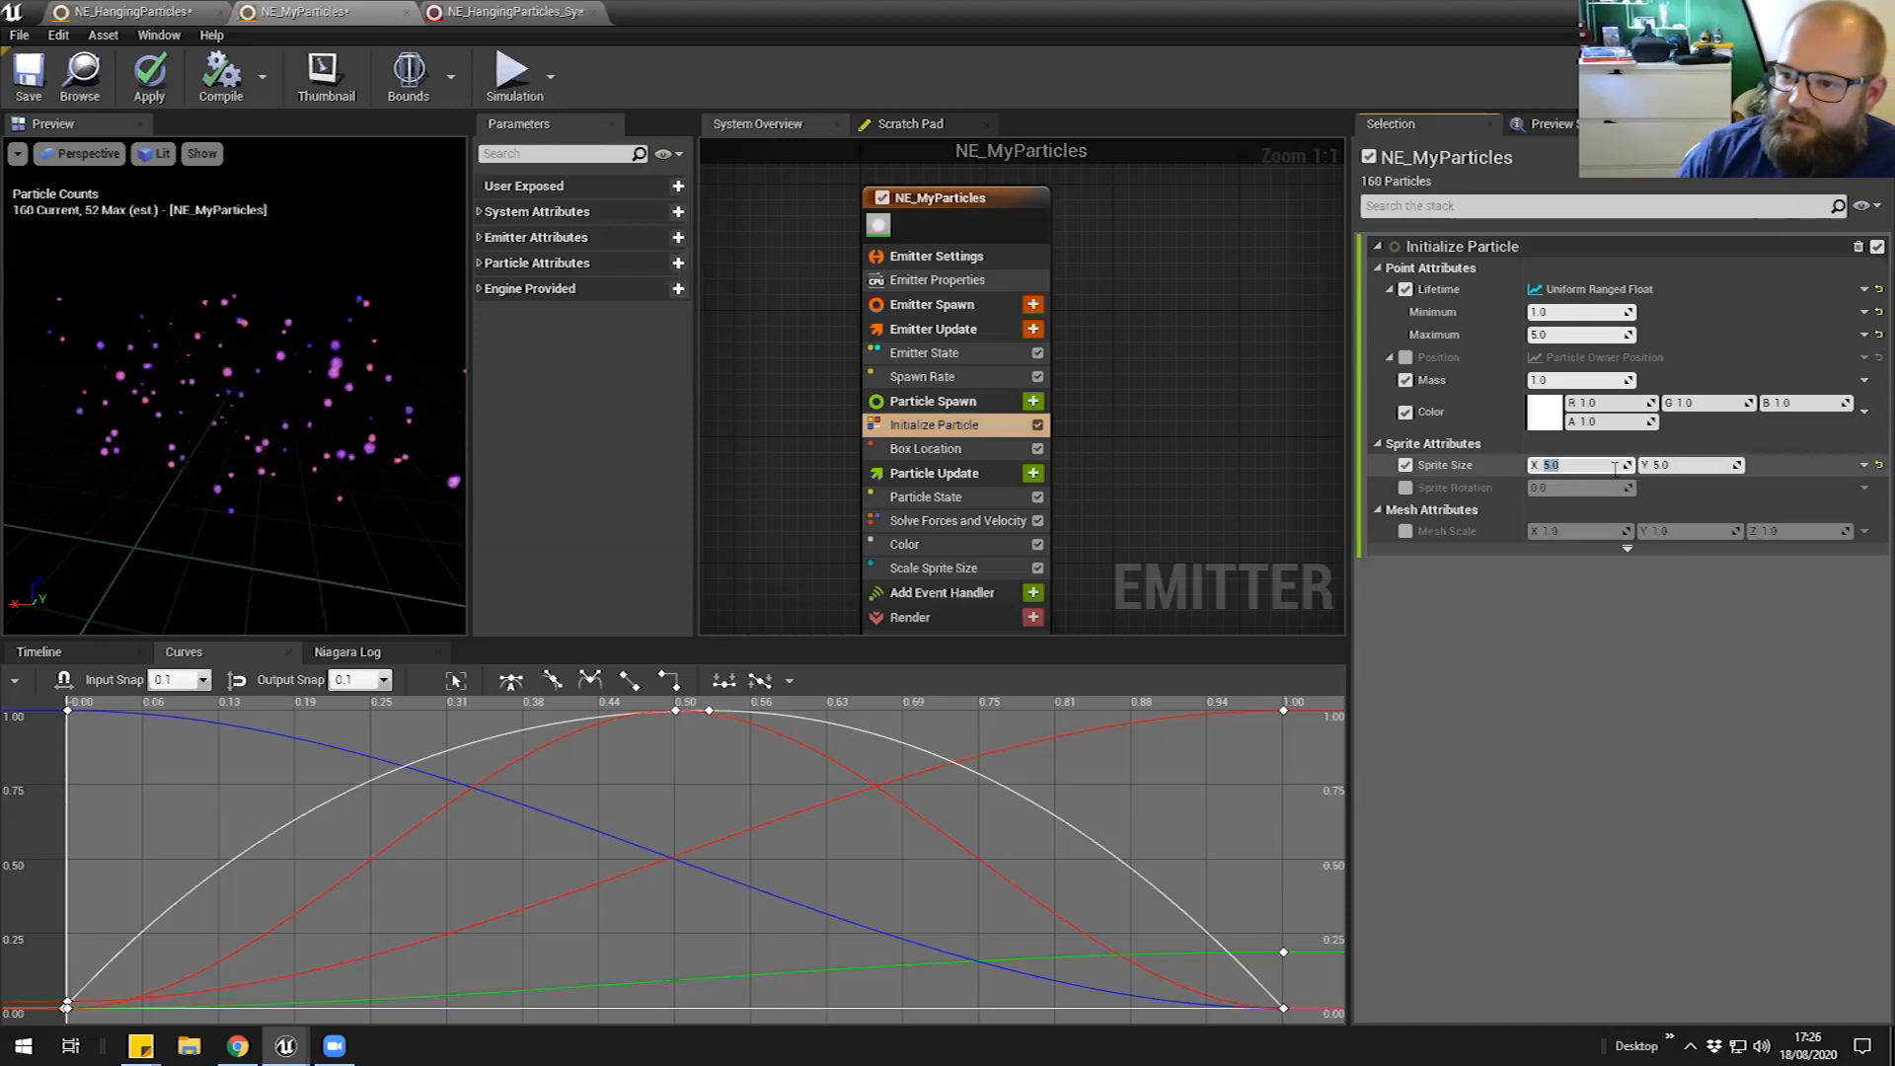
text(50)
key(Return)
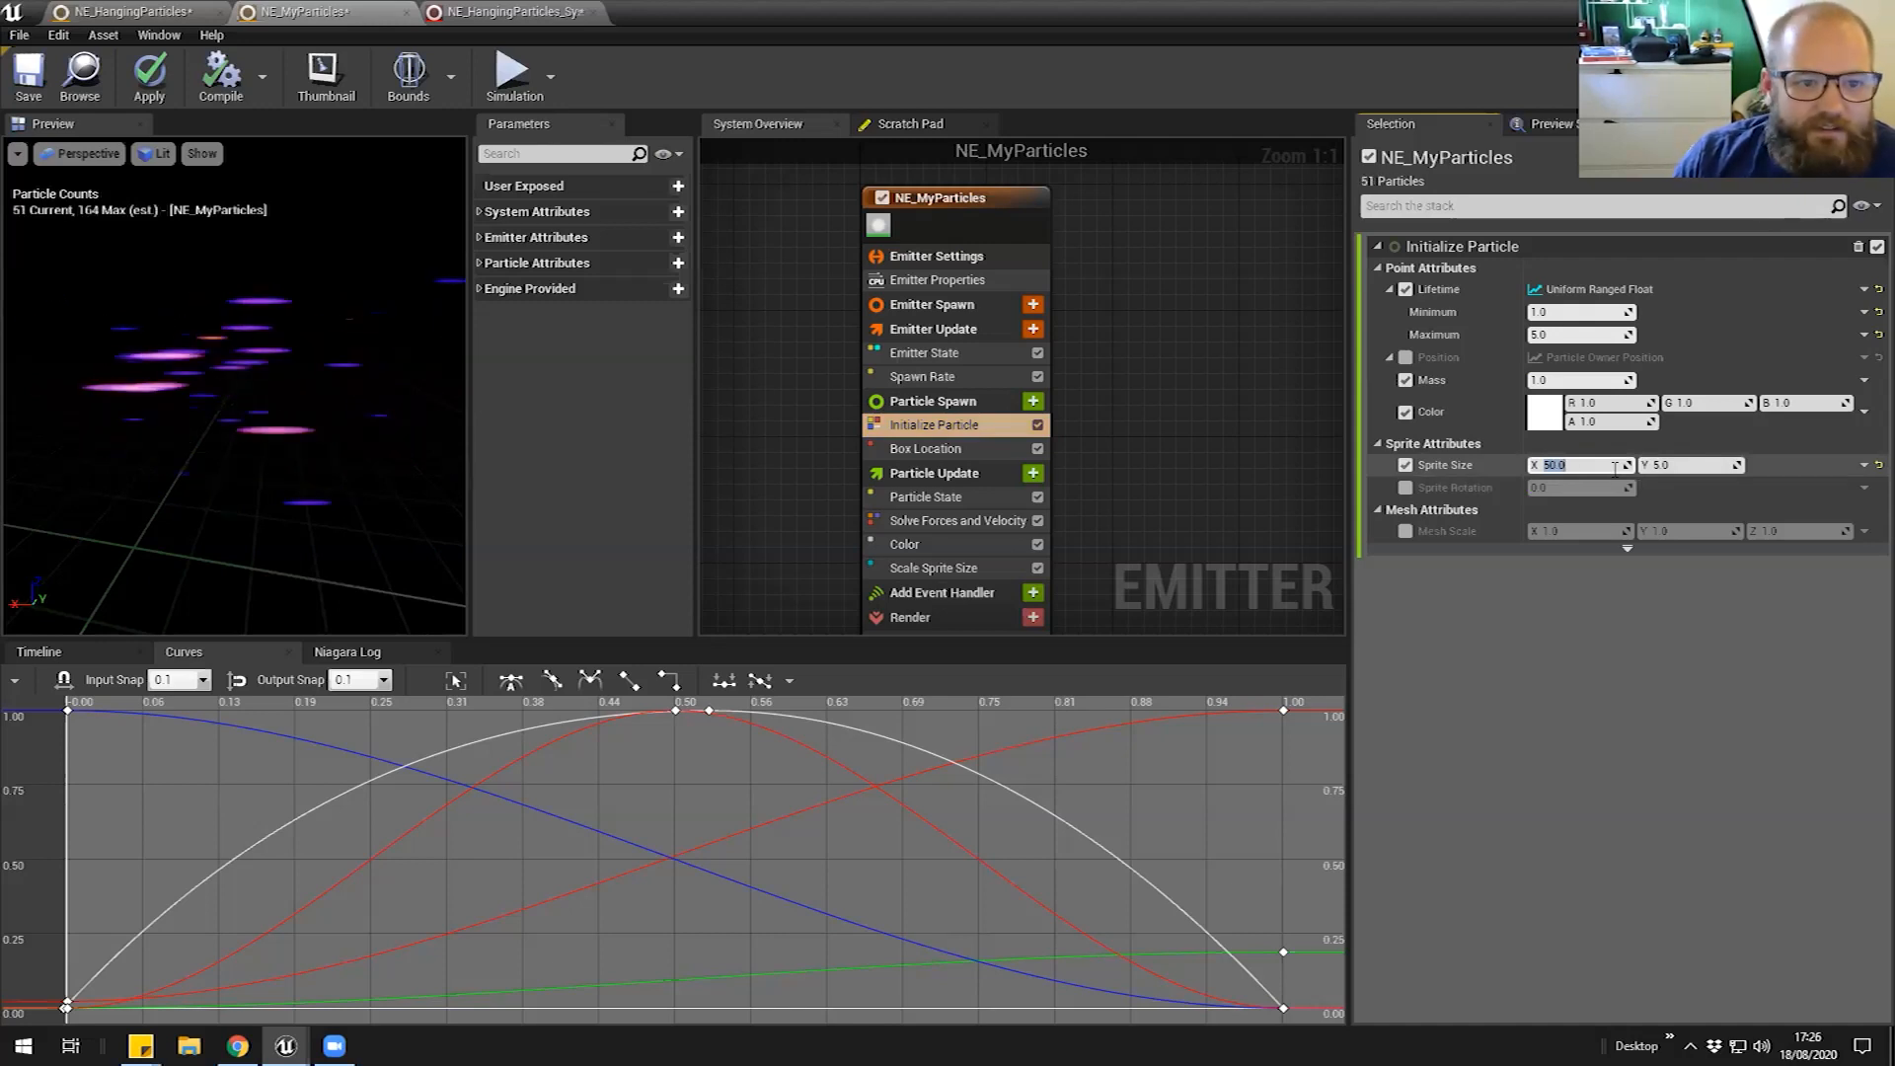
key(Tab)
text(10)
key(Return)
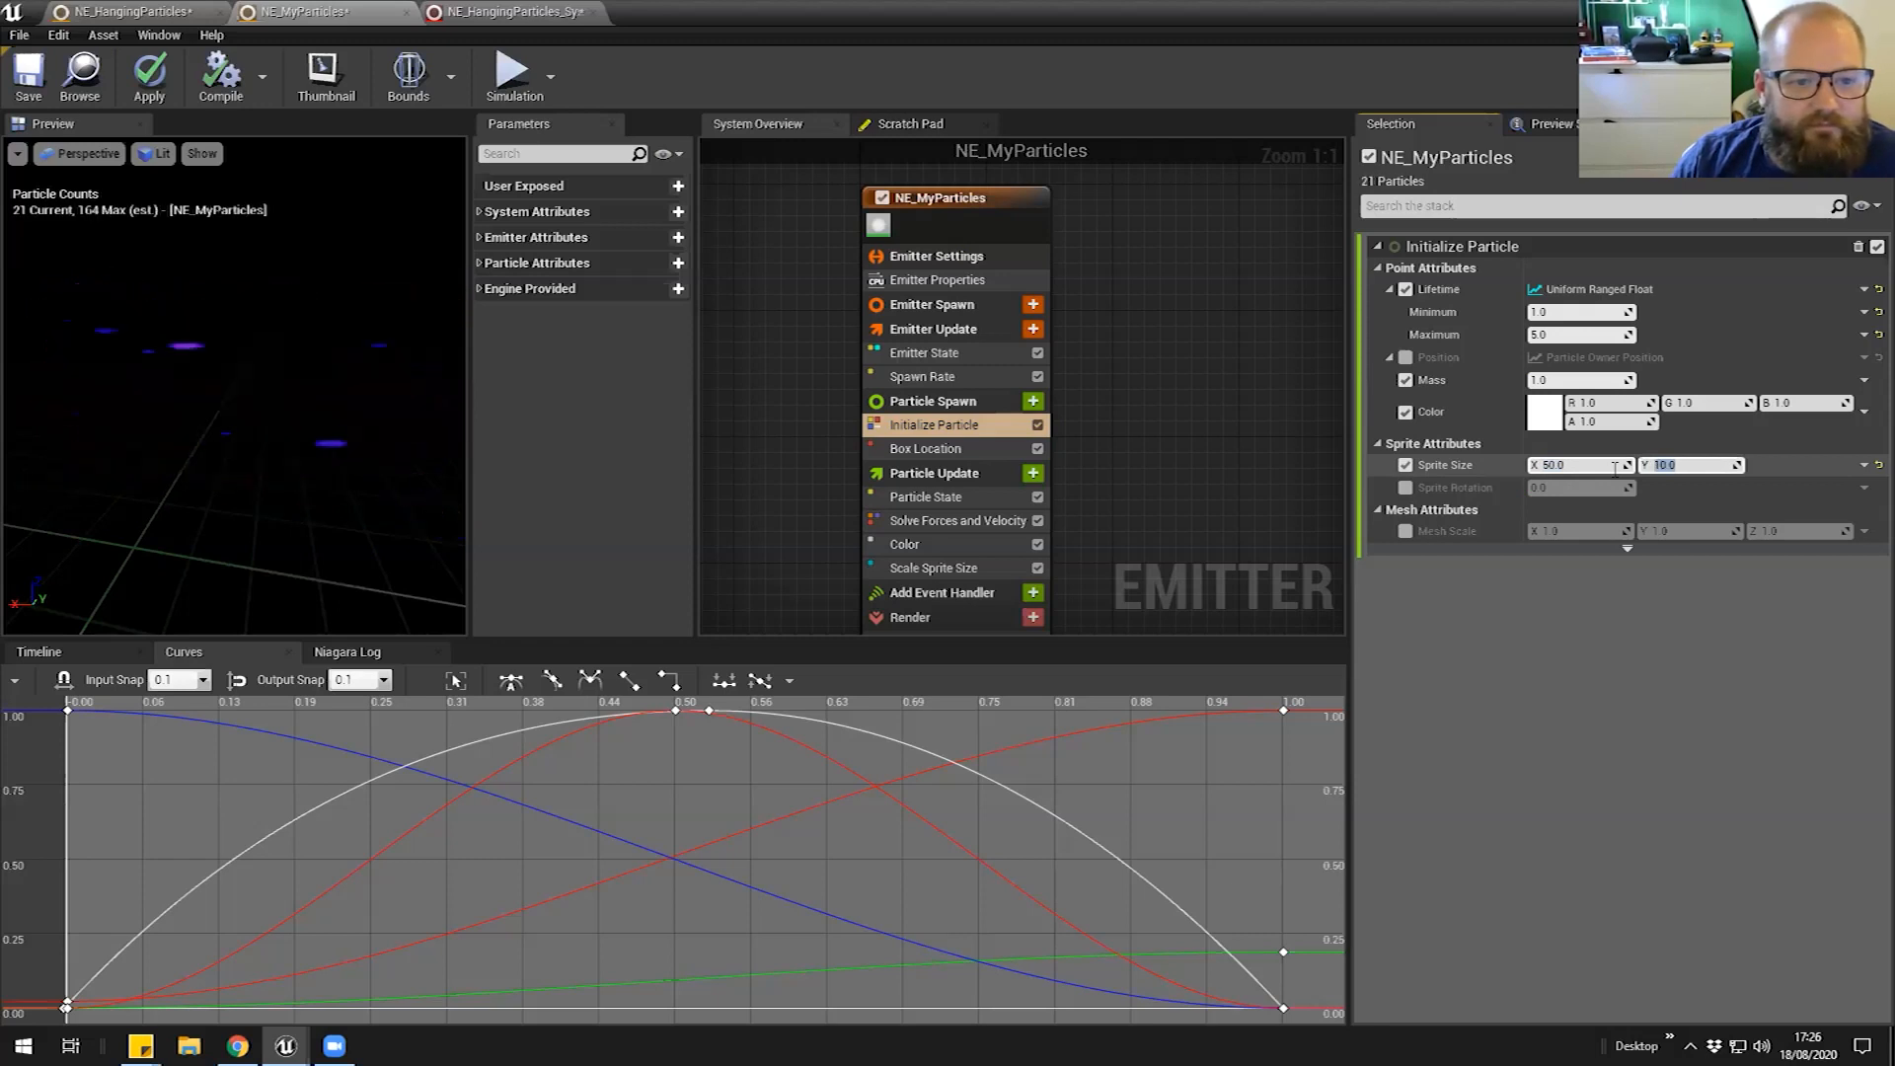
text(5)
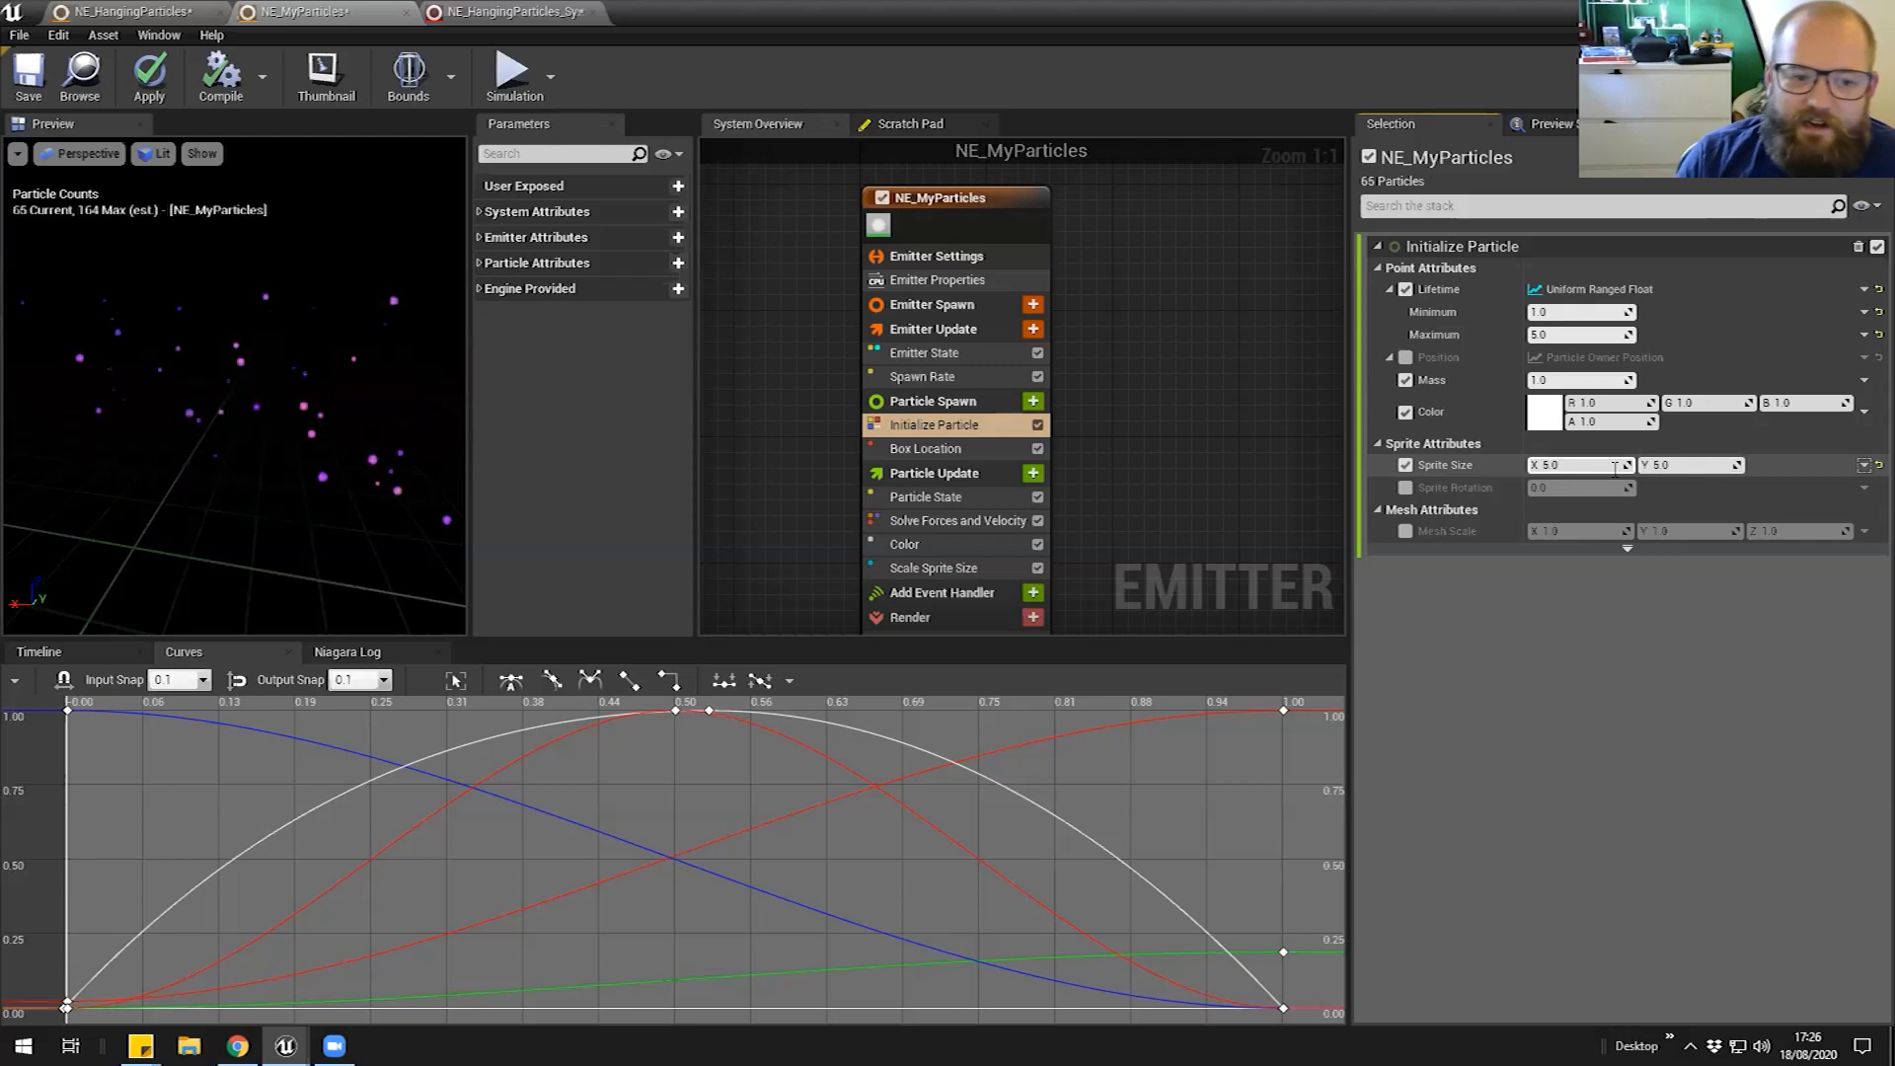
Drive the Sprite Size with a Vector 2D From Float input whose Value is a Uniform Ranged Float
click(1864, 465)
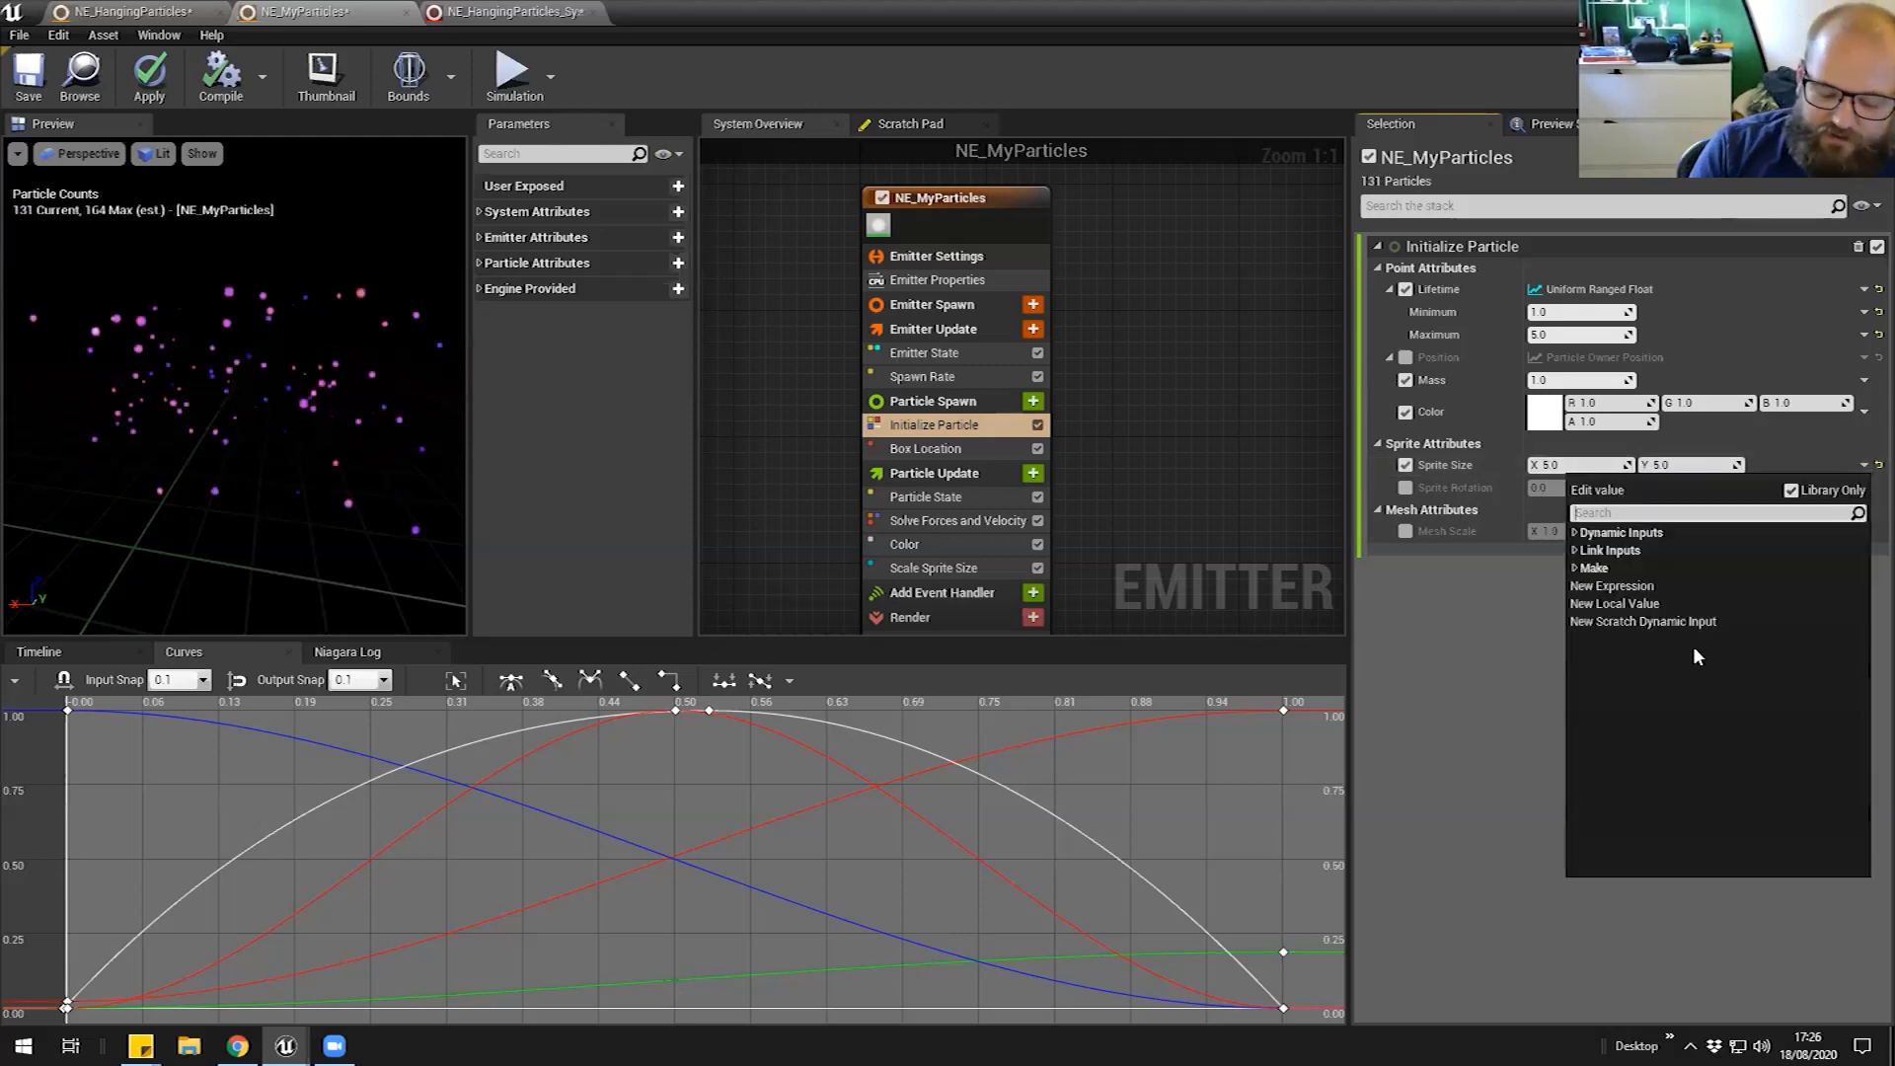
text(float)
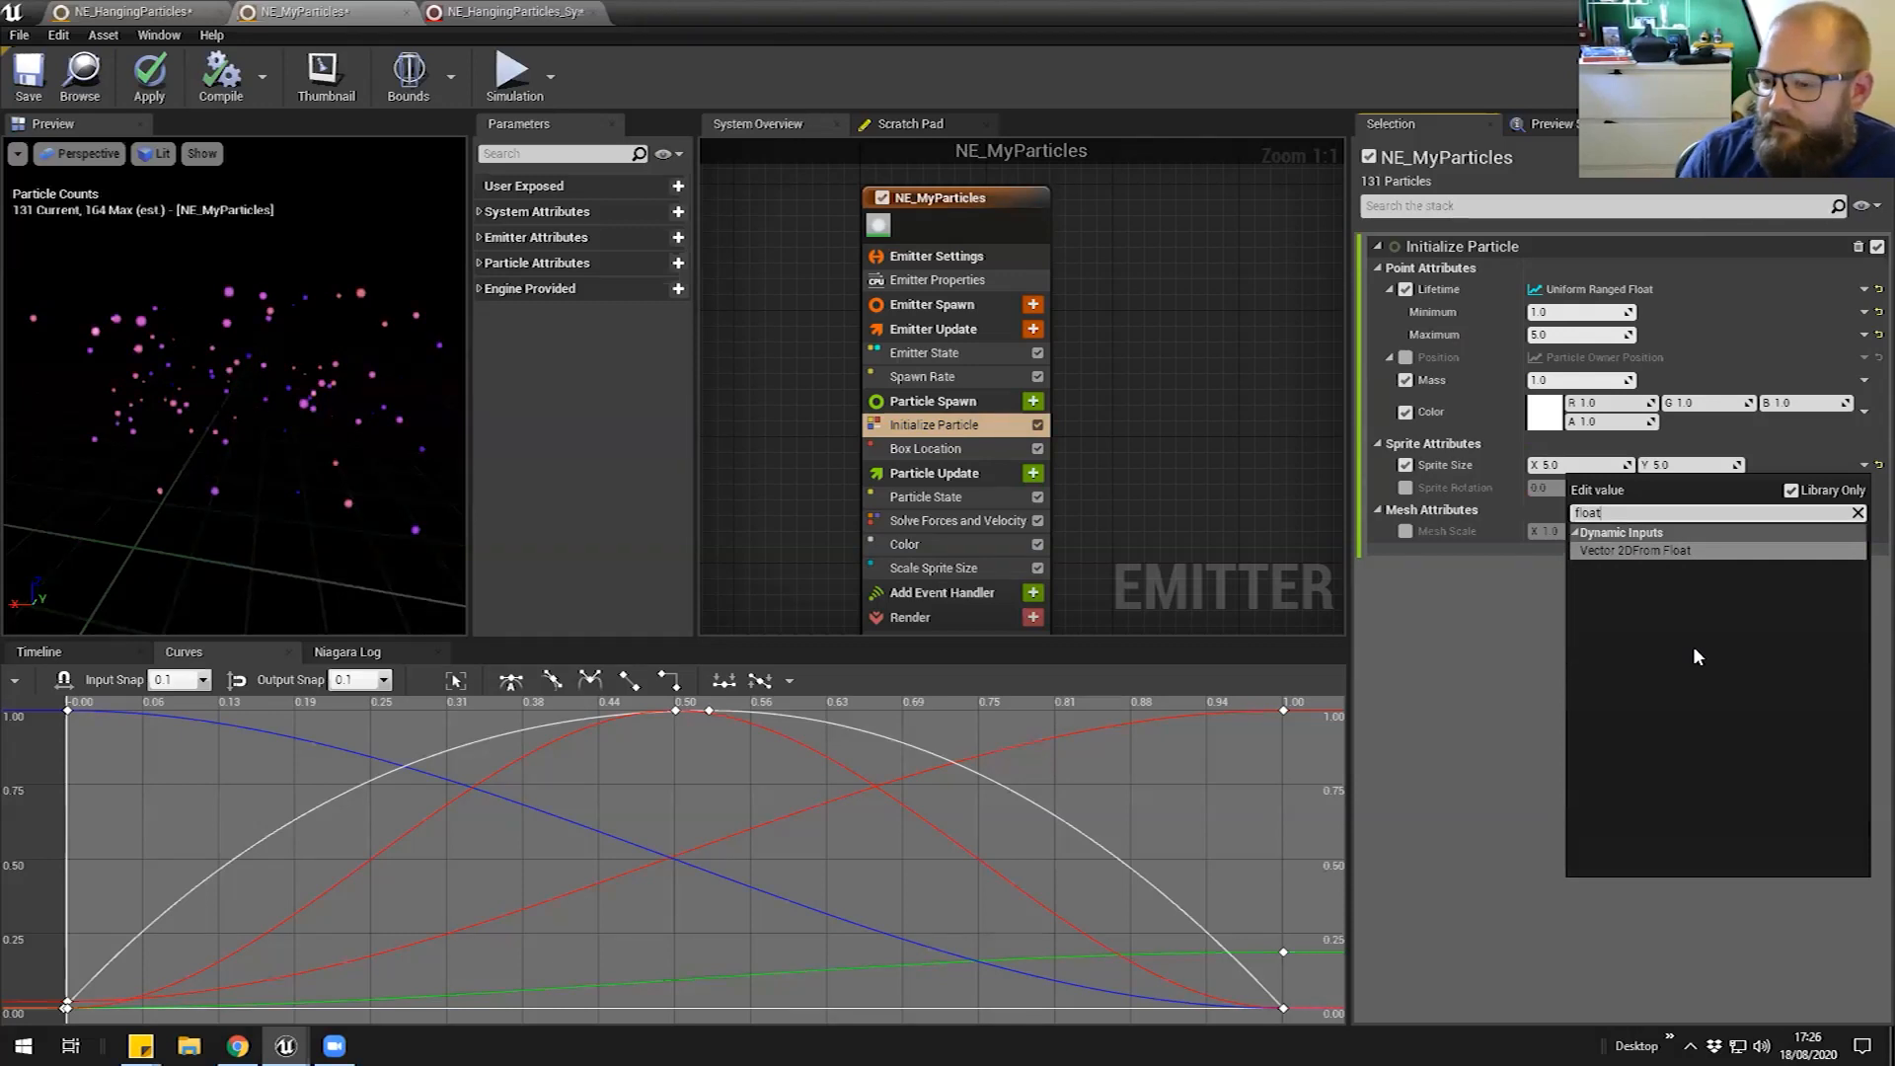
key(Return)
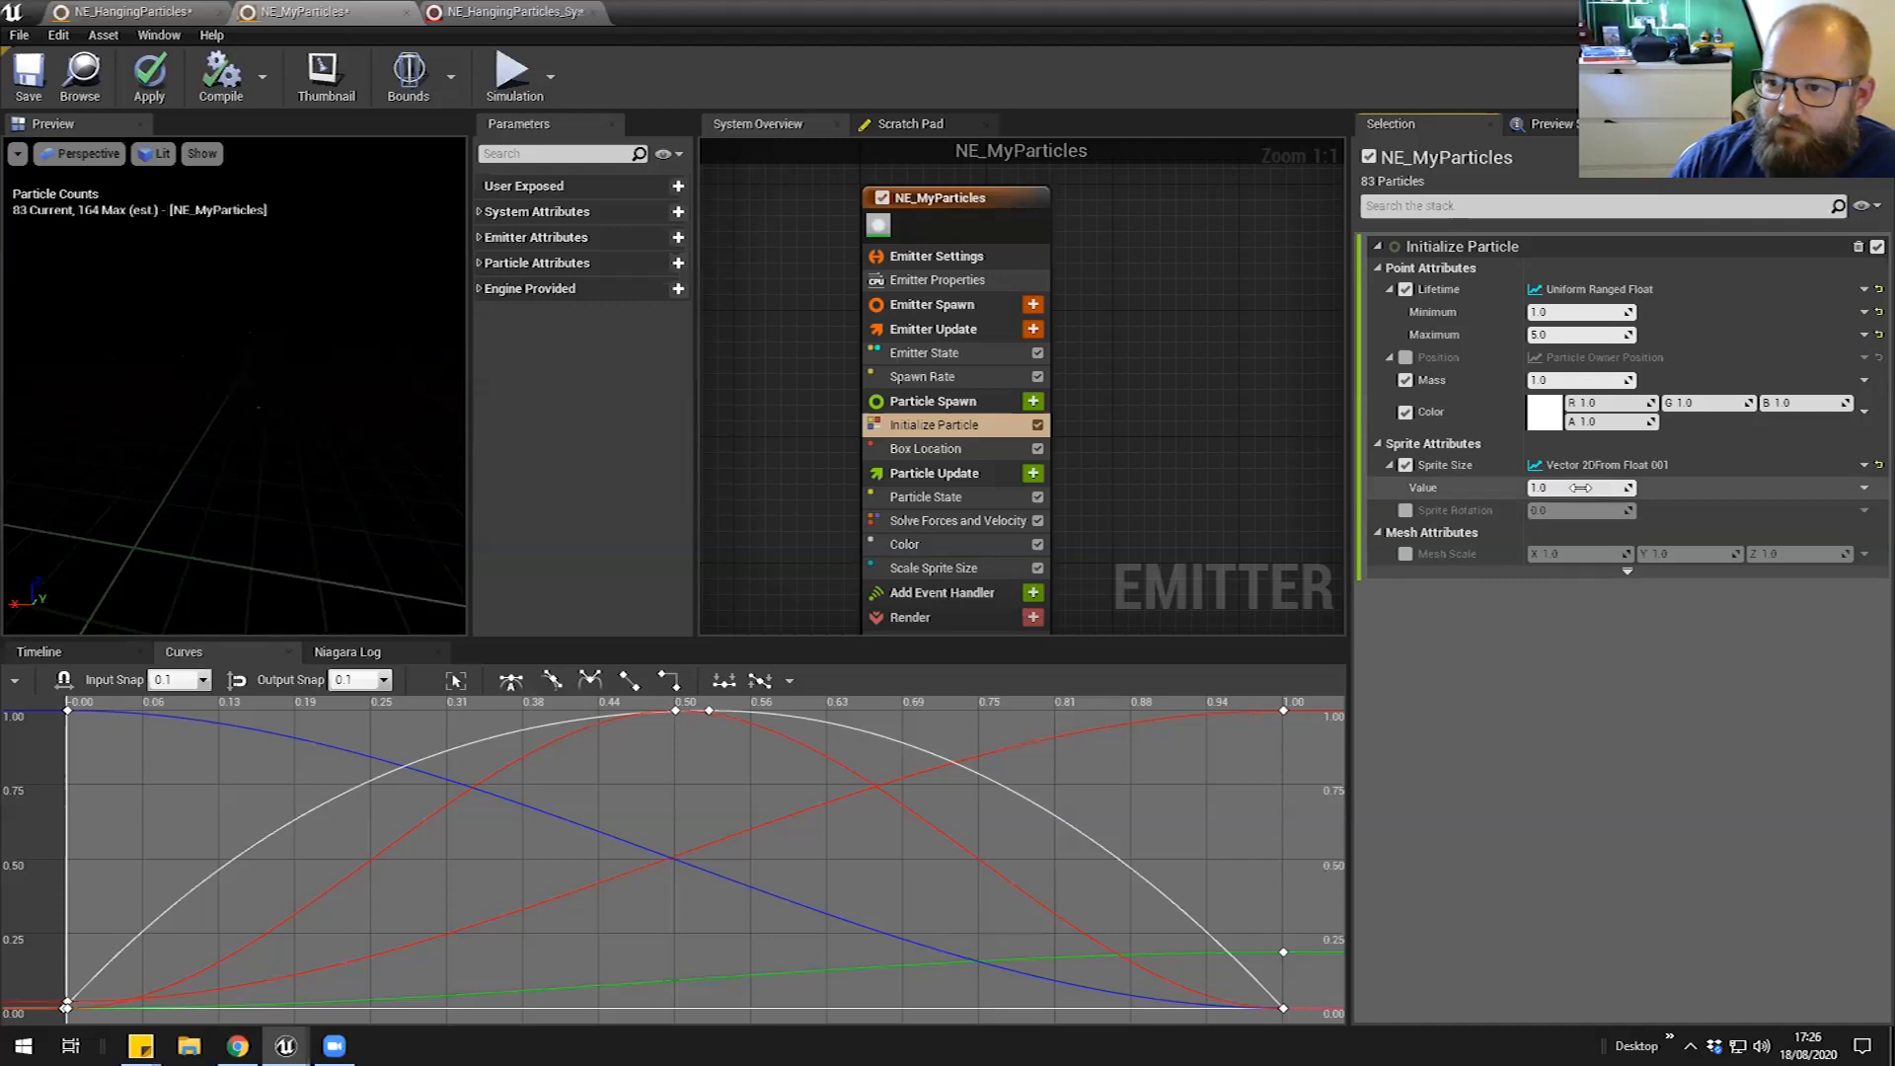
click(1864, 487)
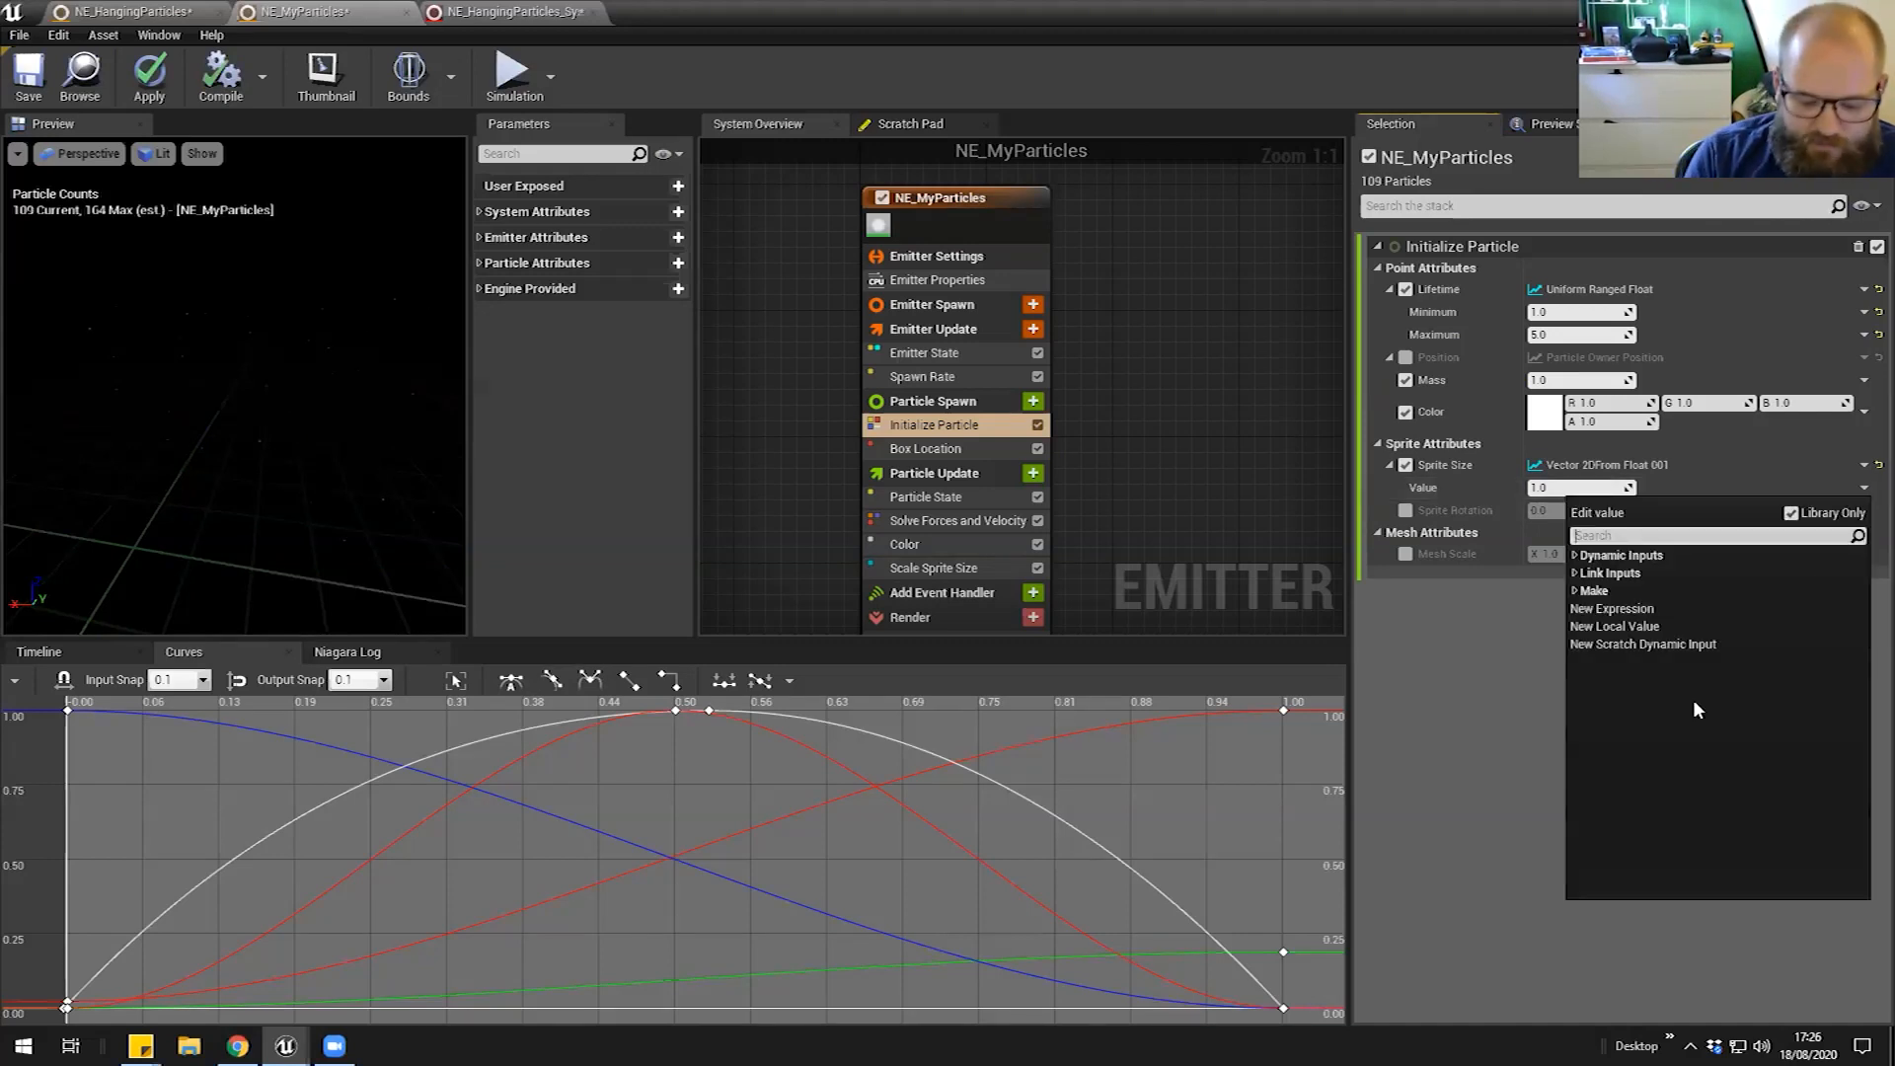
text(range)
key(Down)
key(Return)
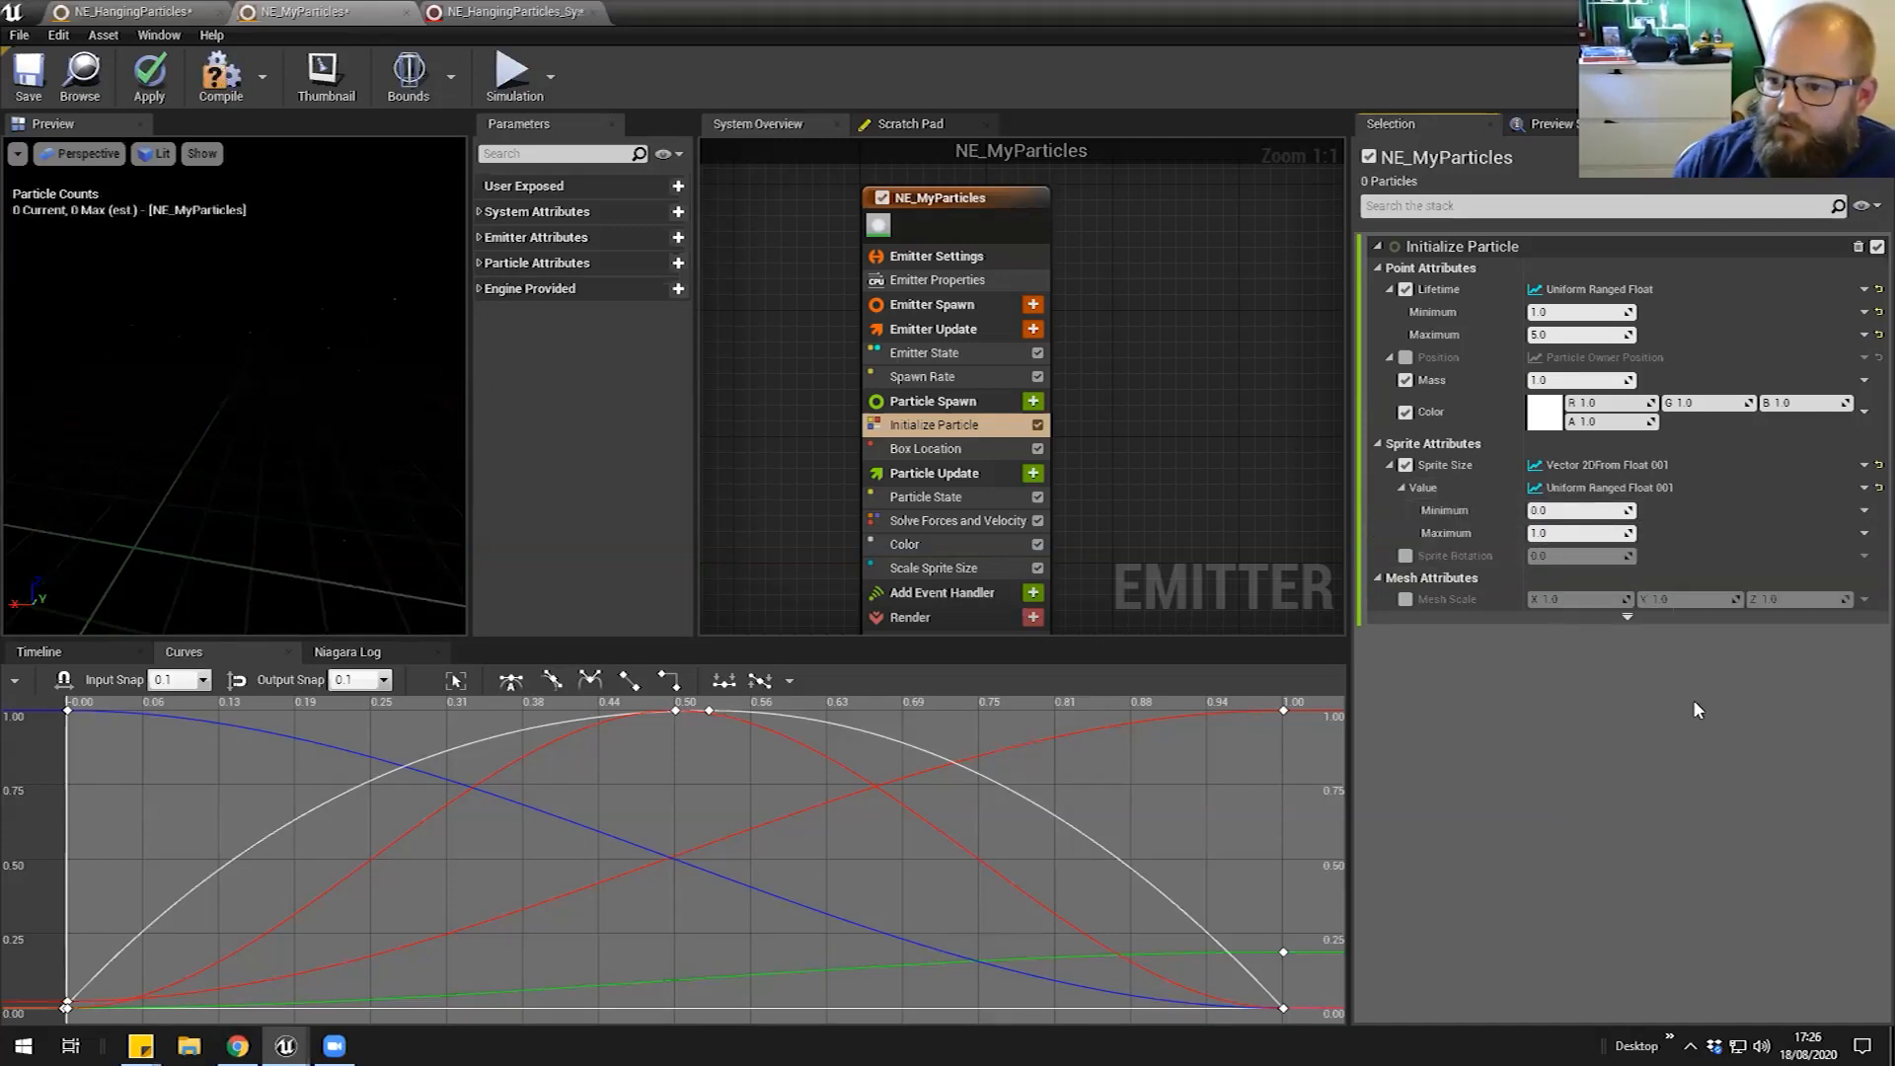
Set the random Sprite Size range to a minimum of 2.0 and a maximum of 10.0 and check the preview
click(1582, 509)
text(5)
key(Tab)
text(2)
key(Return)
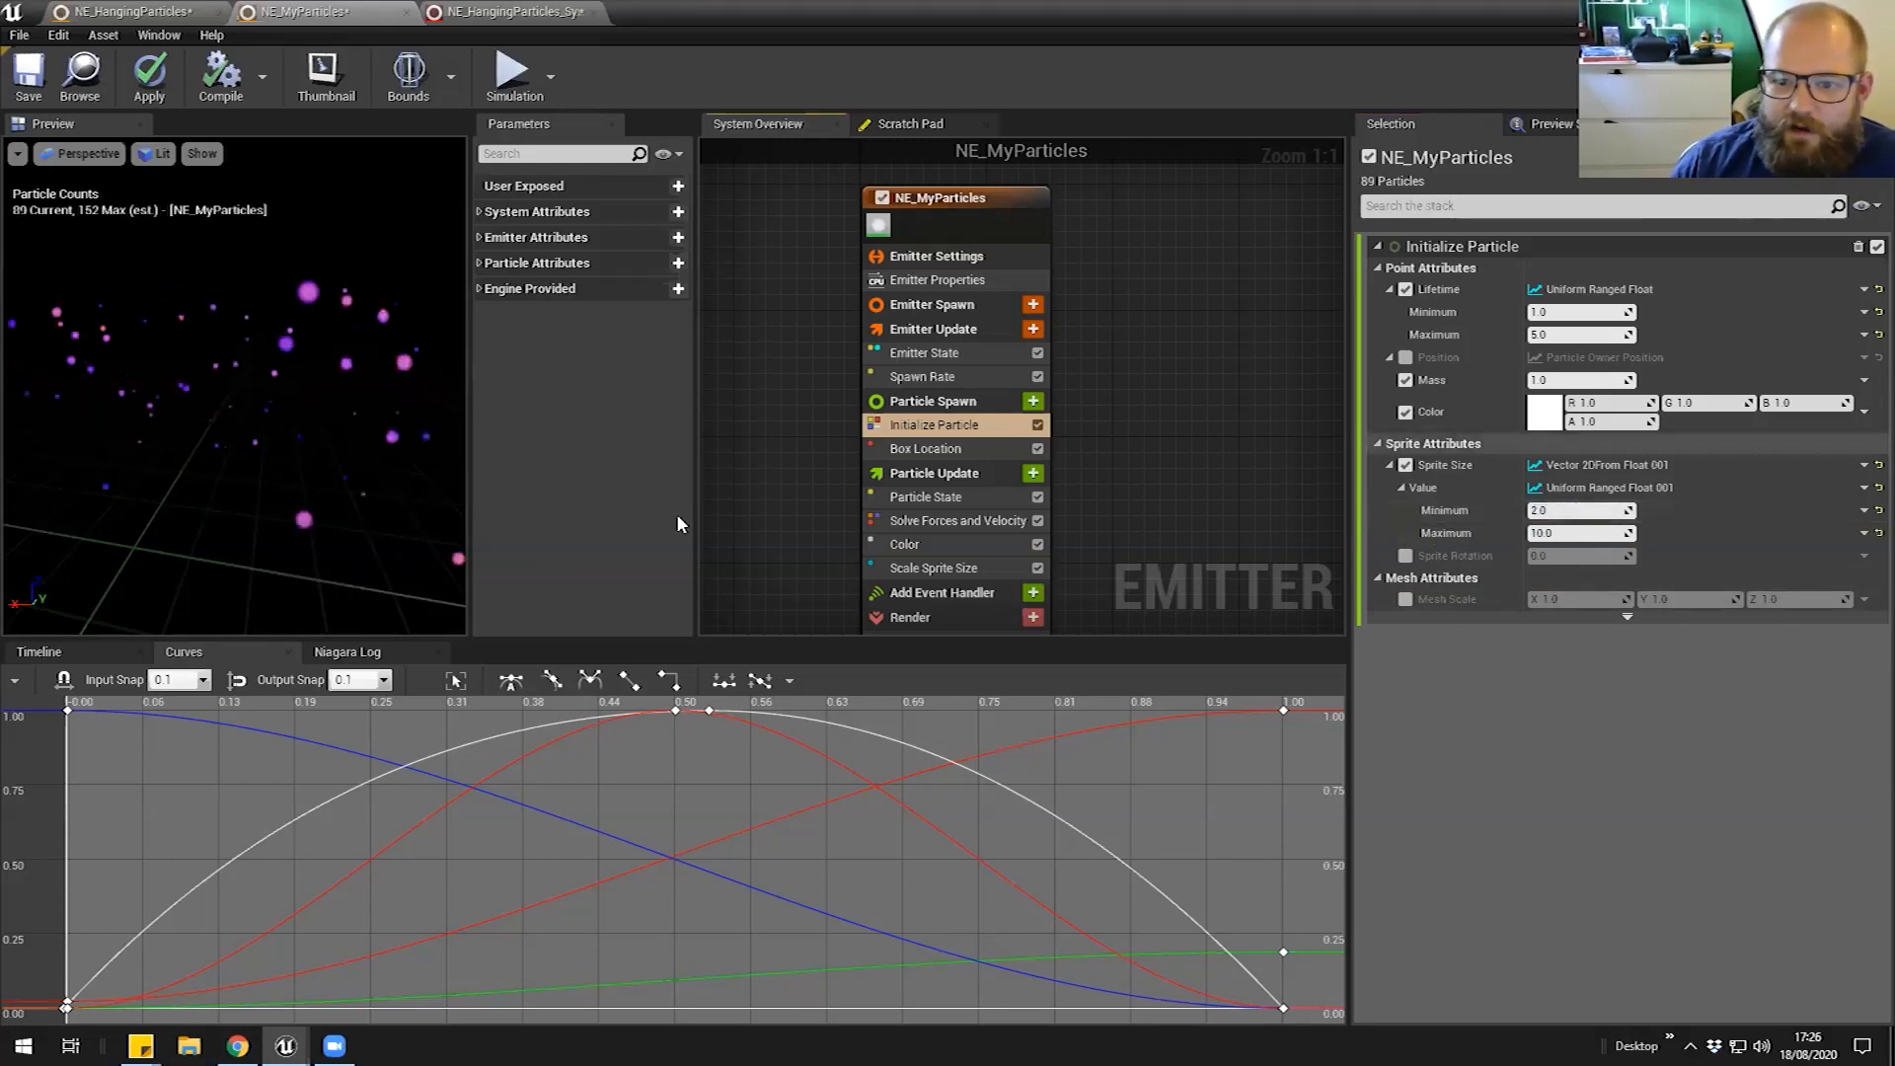
drag(253, 418, 424, 470)
Compare the preview with the NE_HangingParticles emitter and examine that emitter's Curl Noise Force settings
click(141, 14)
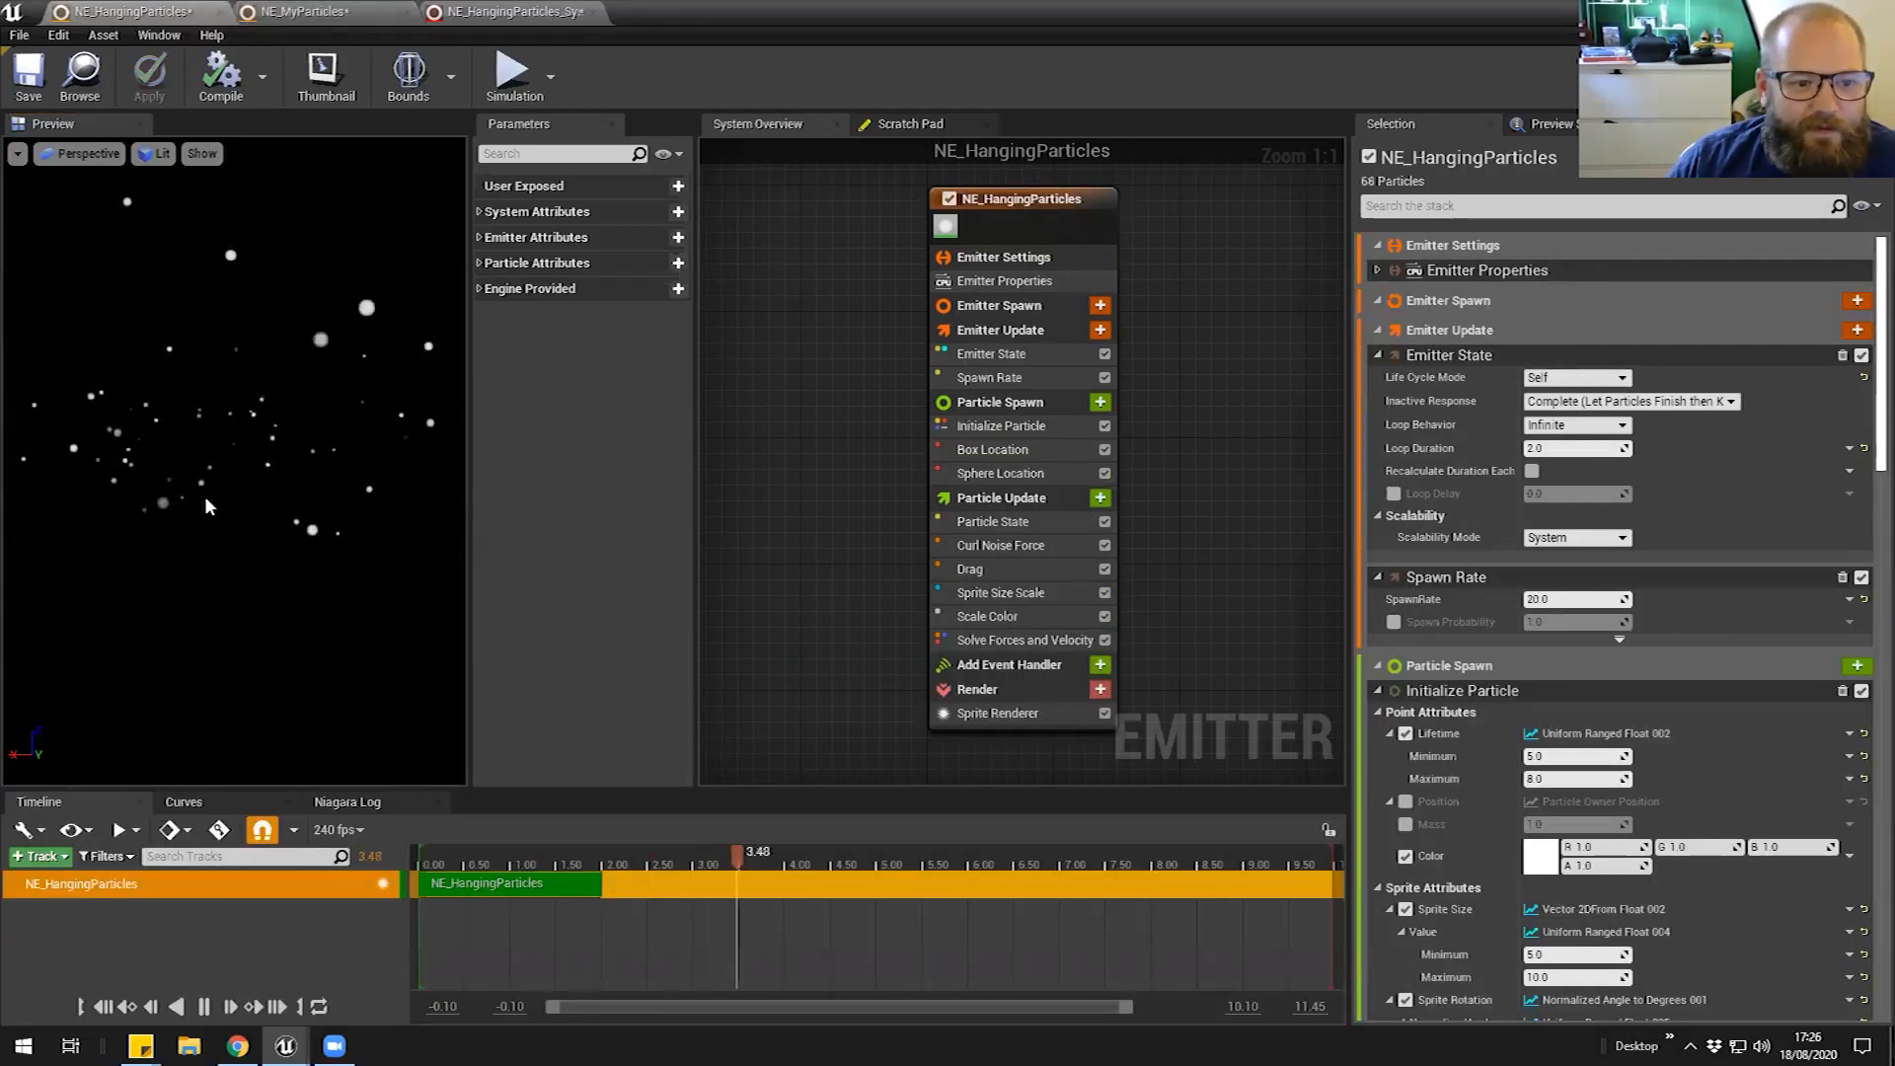
click(325, 14)
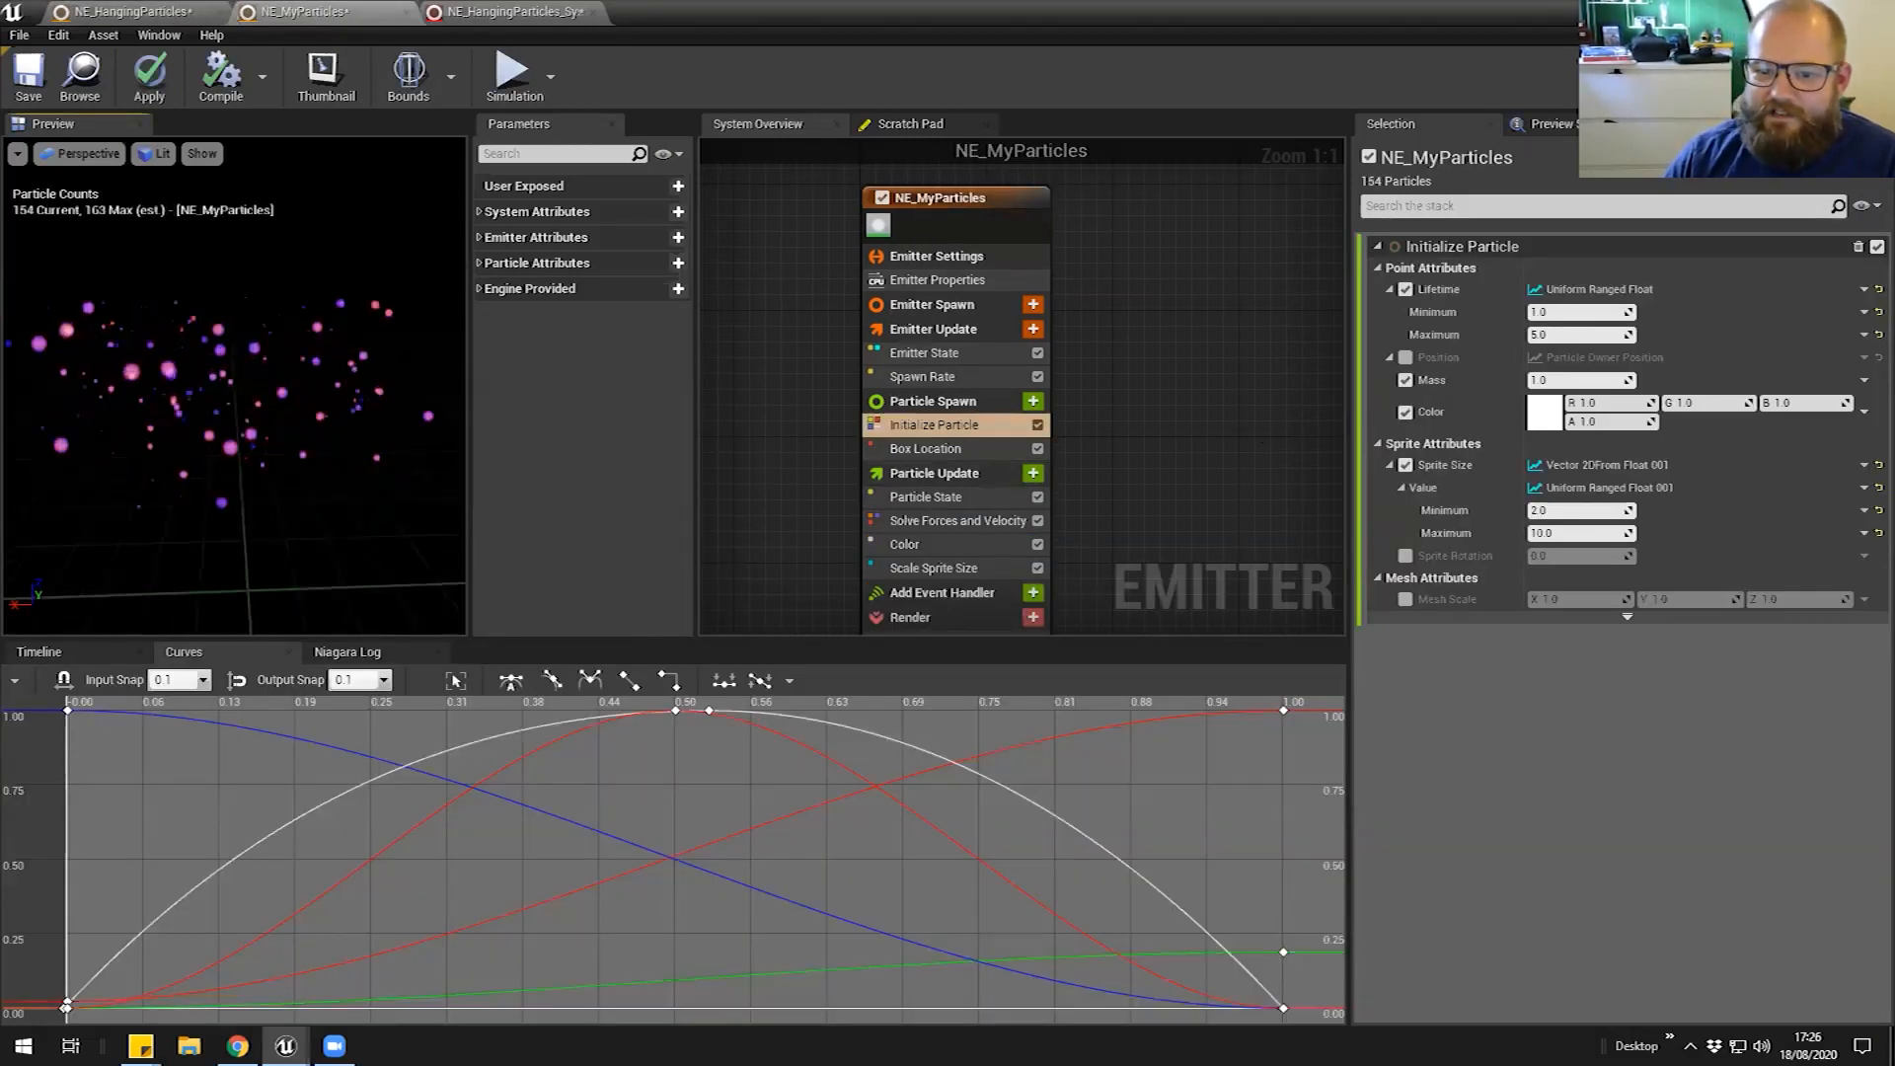
key(Home)
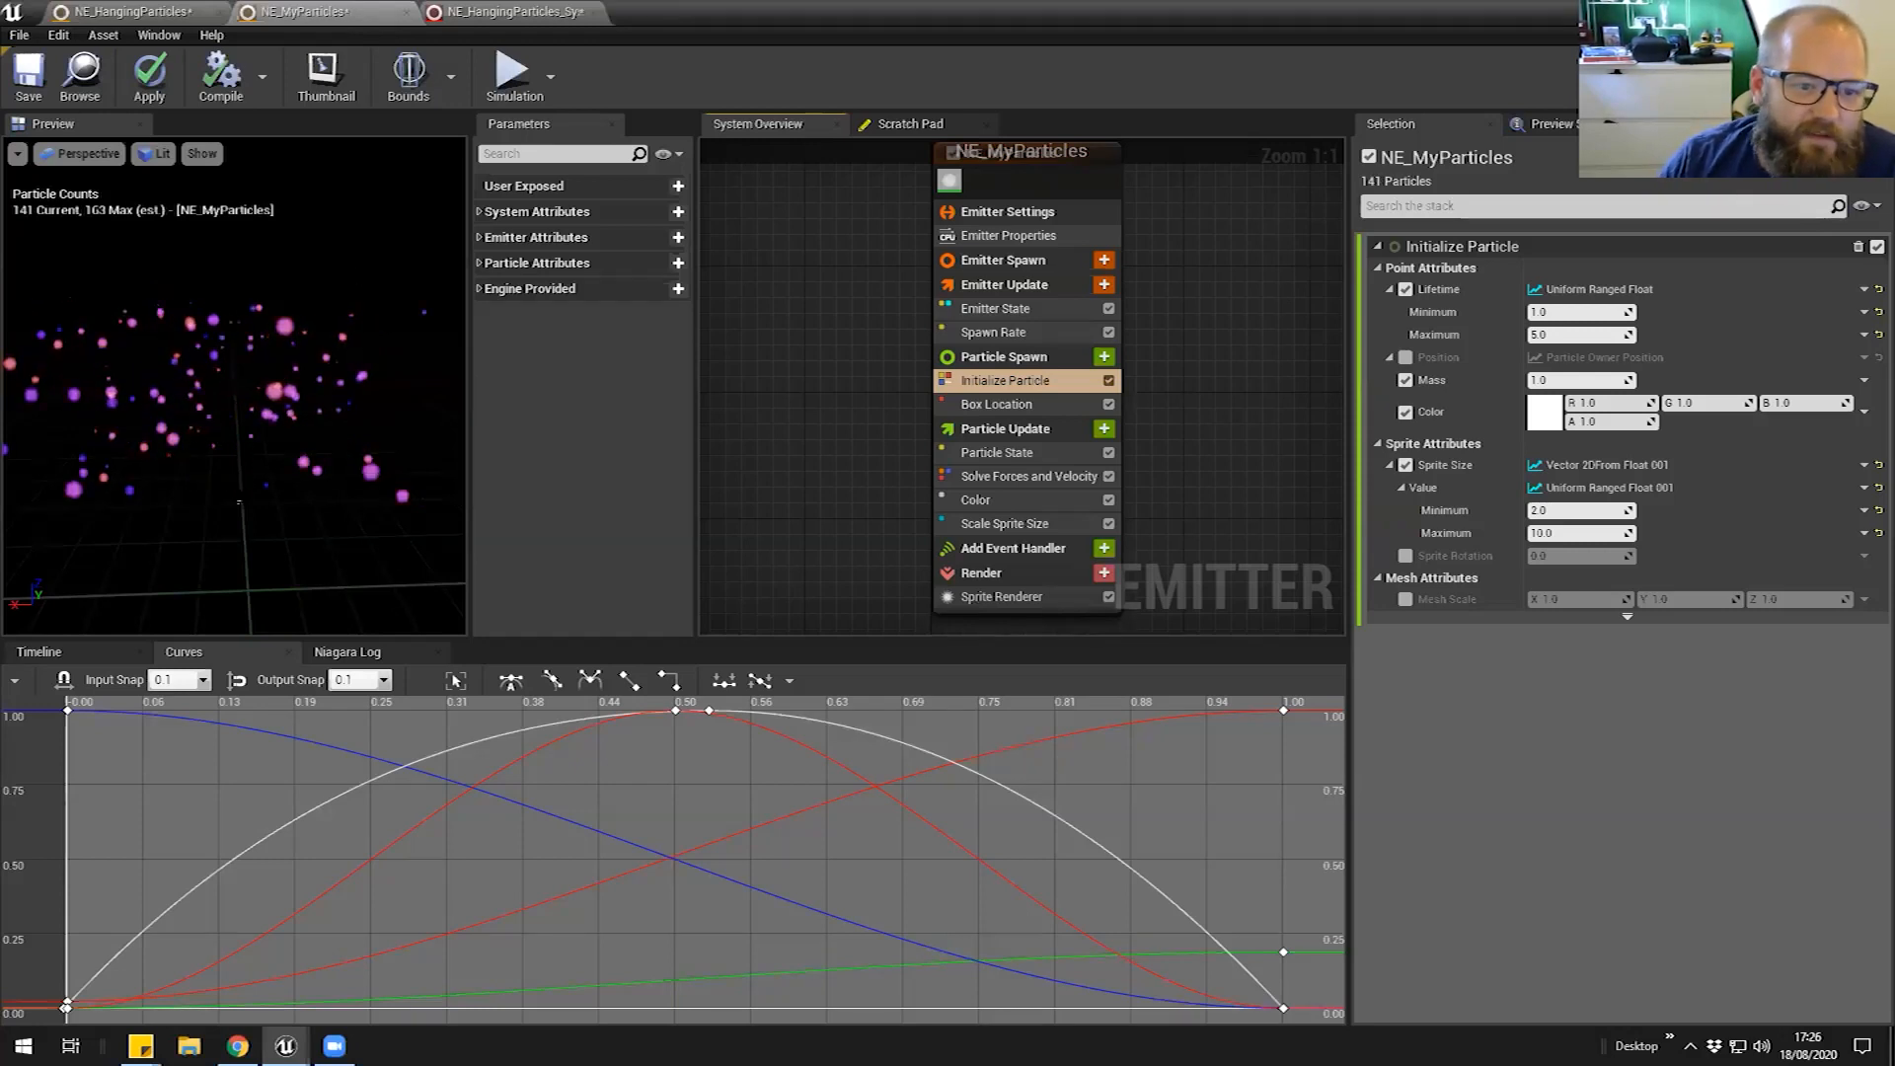
click(138, 12)
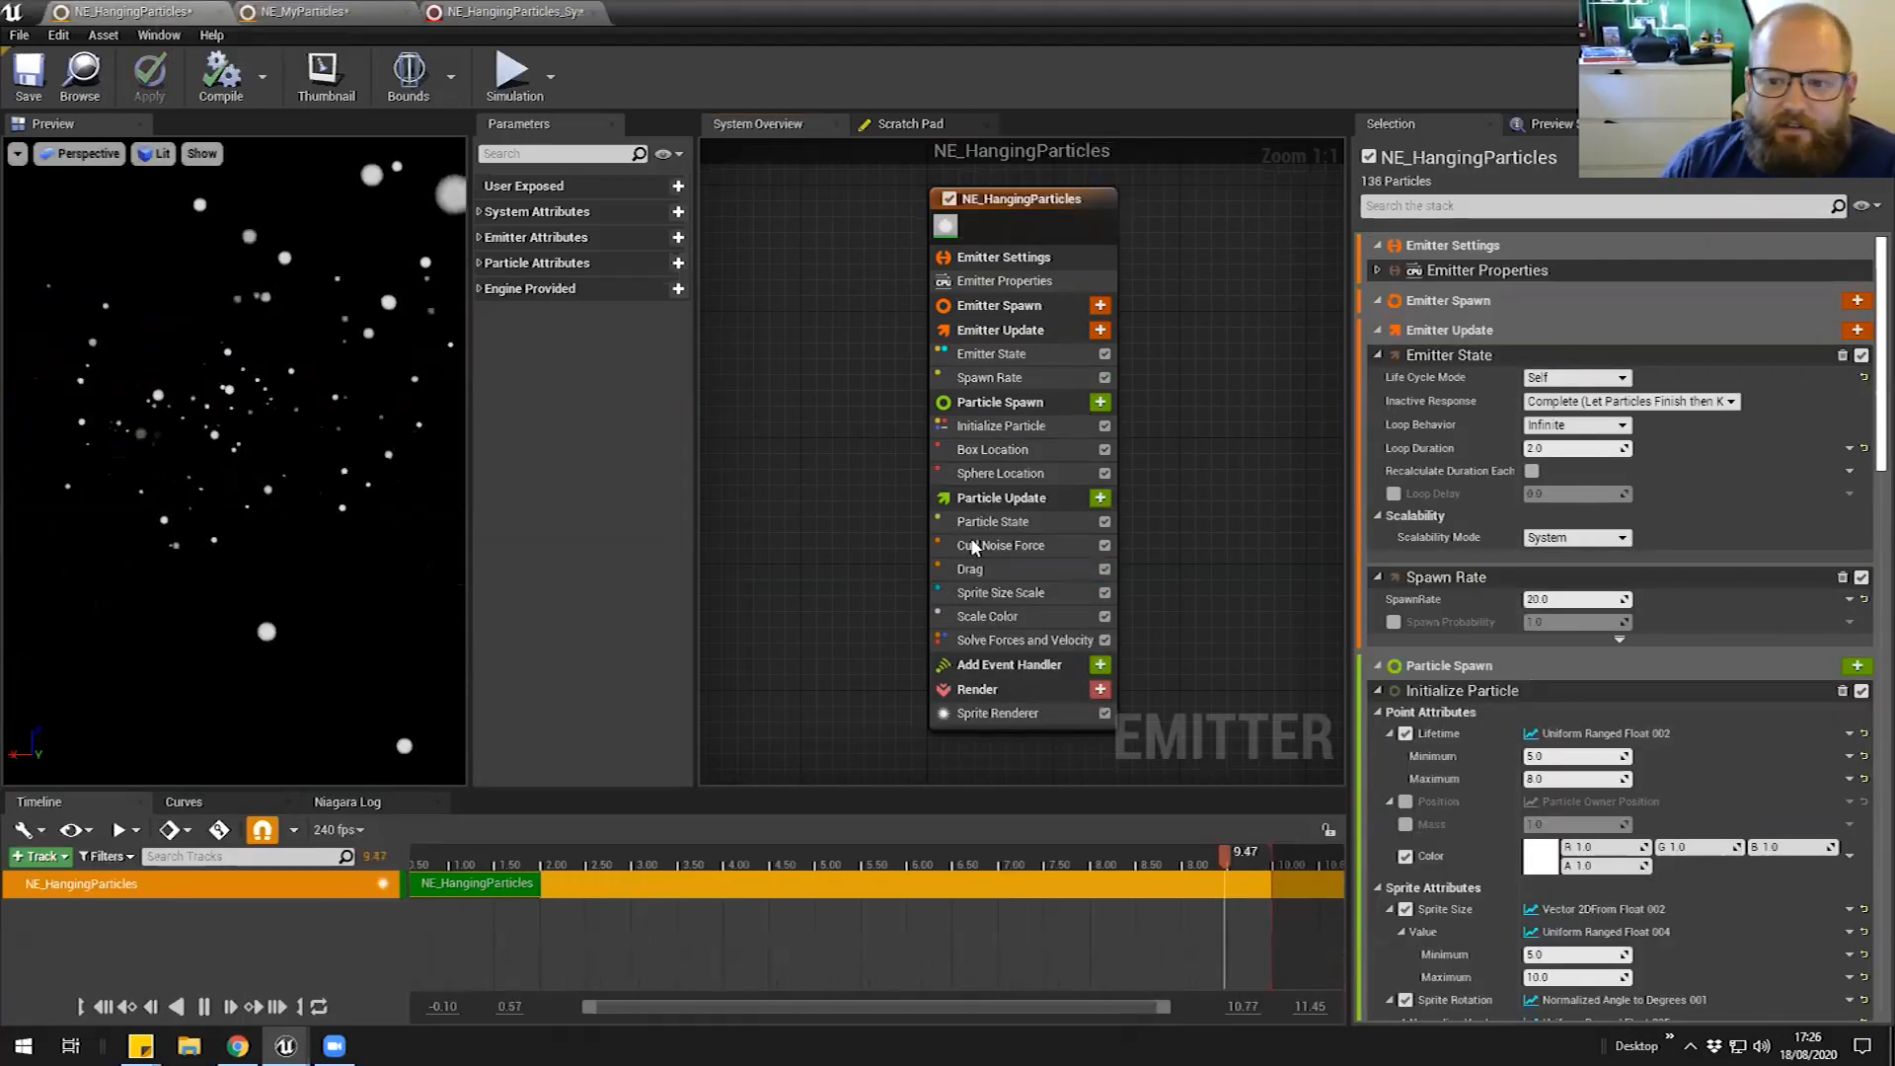
click(1025, 546)
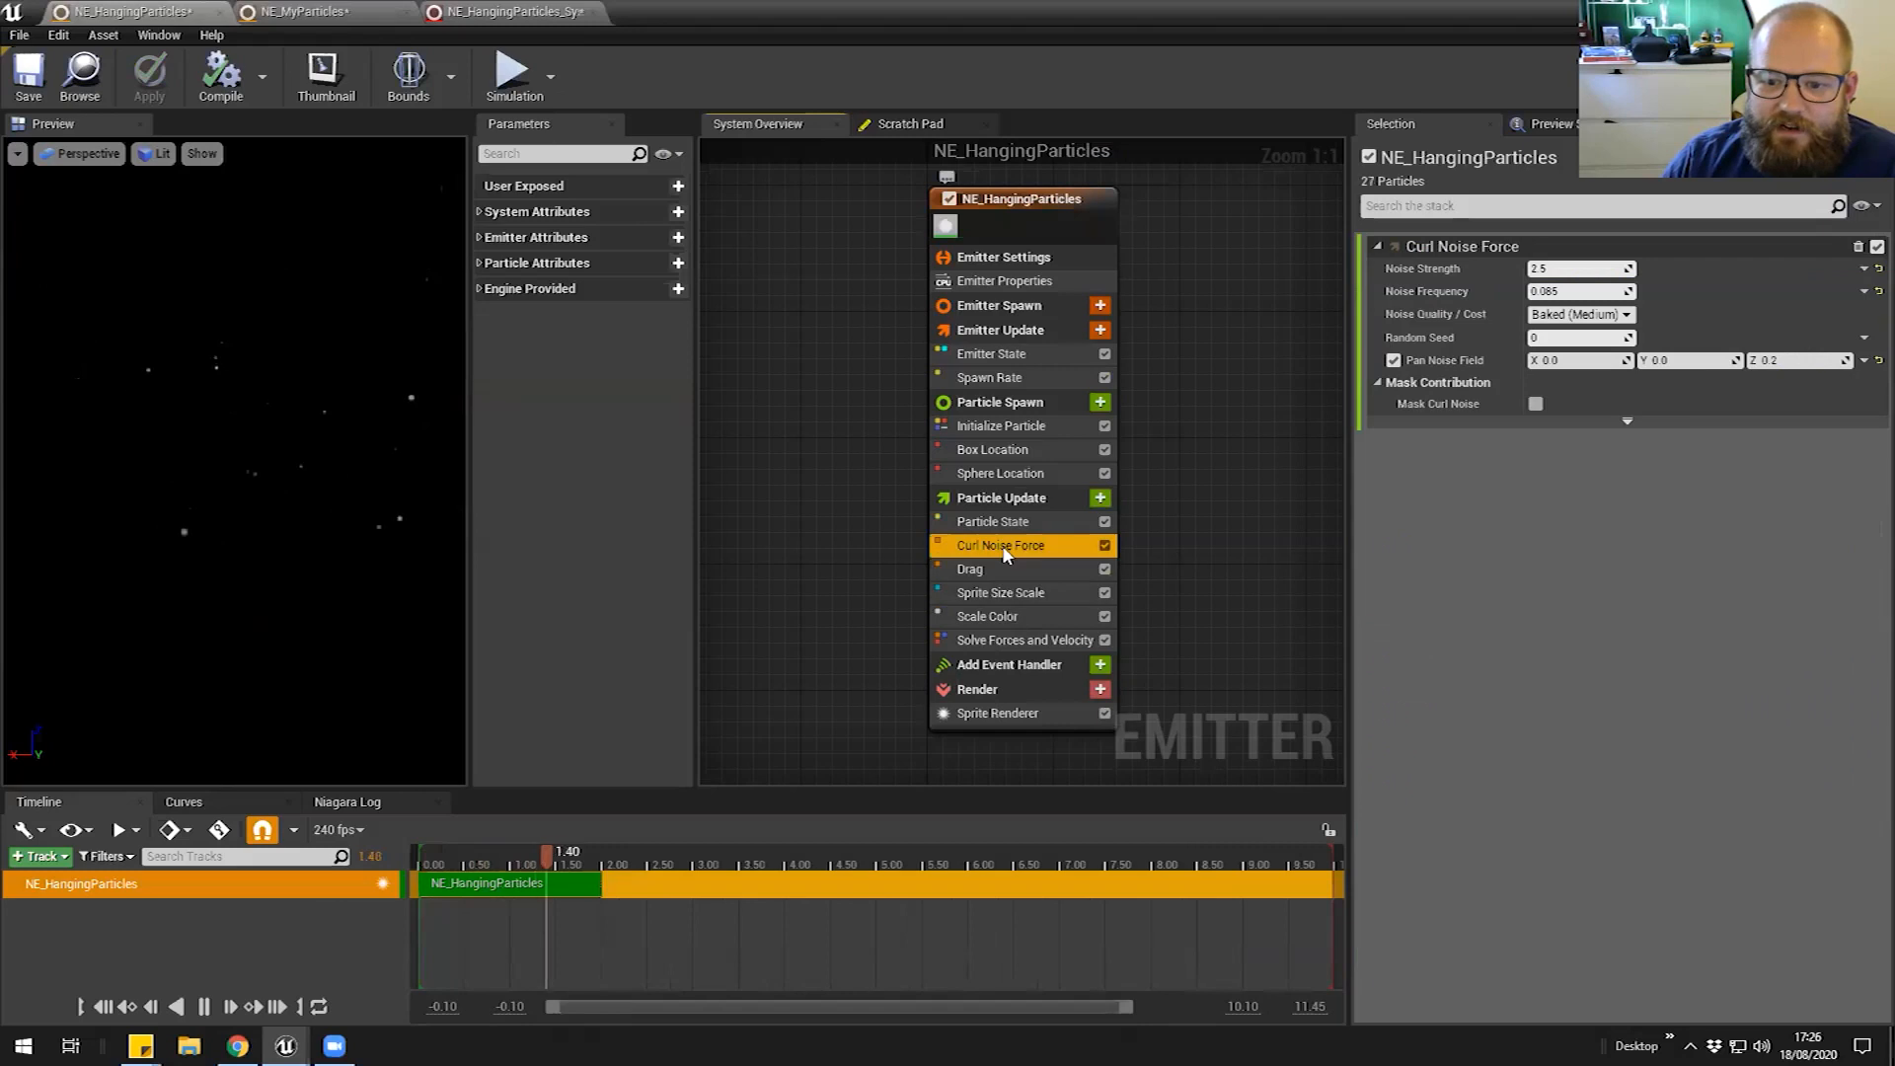
Add a Curl Noise Force module to the Particle Update stage of NE_MyParticles
click(311, 12)
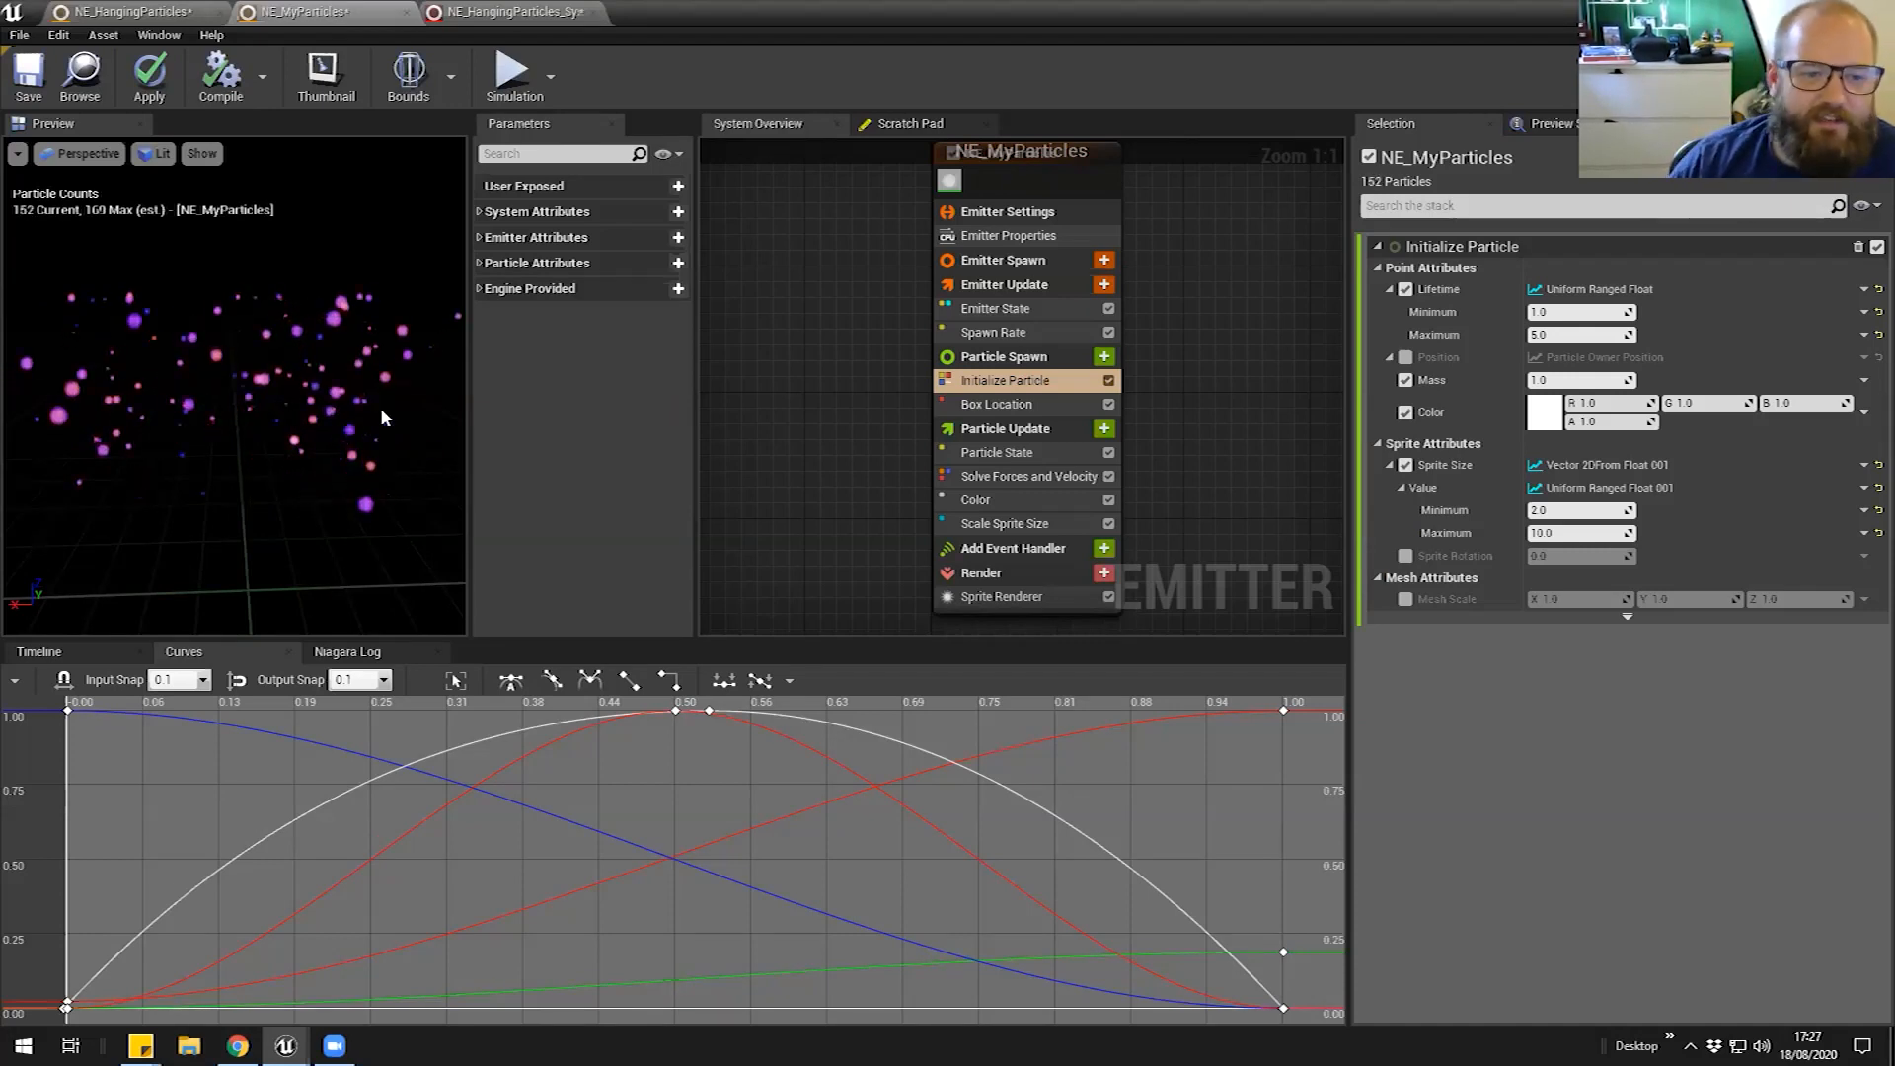
click(1086, 428)
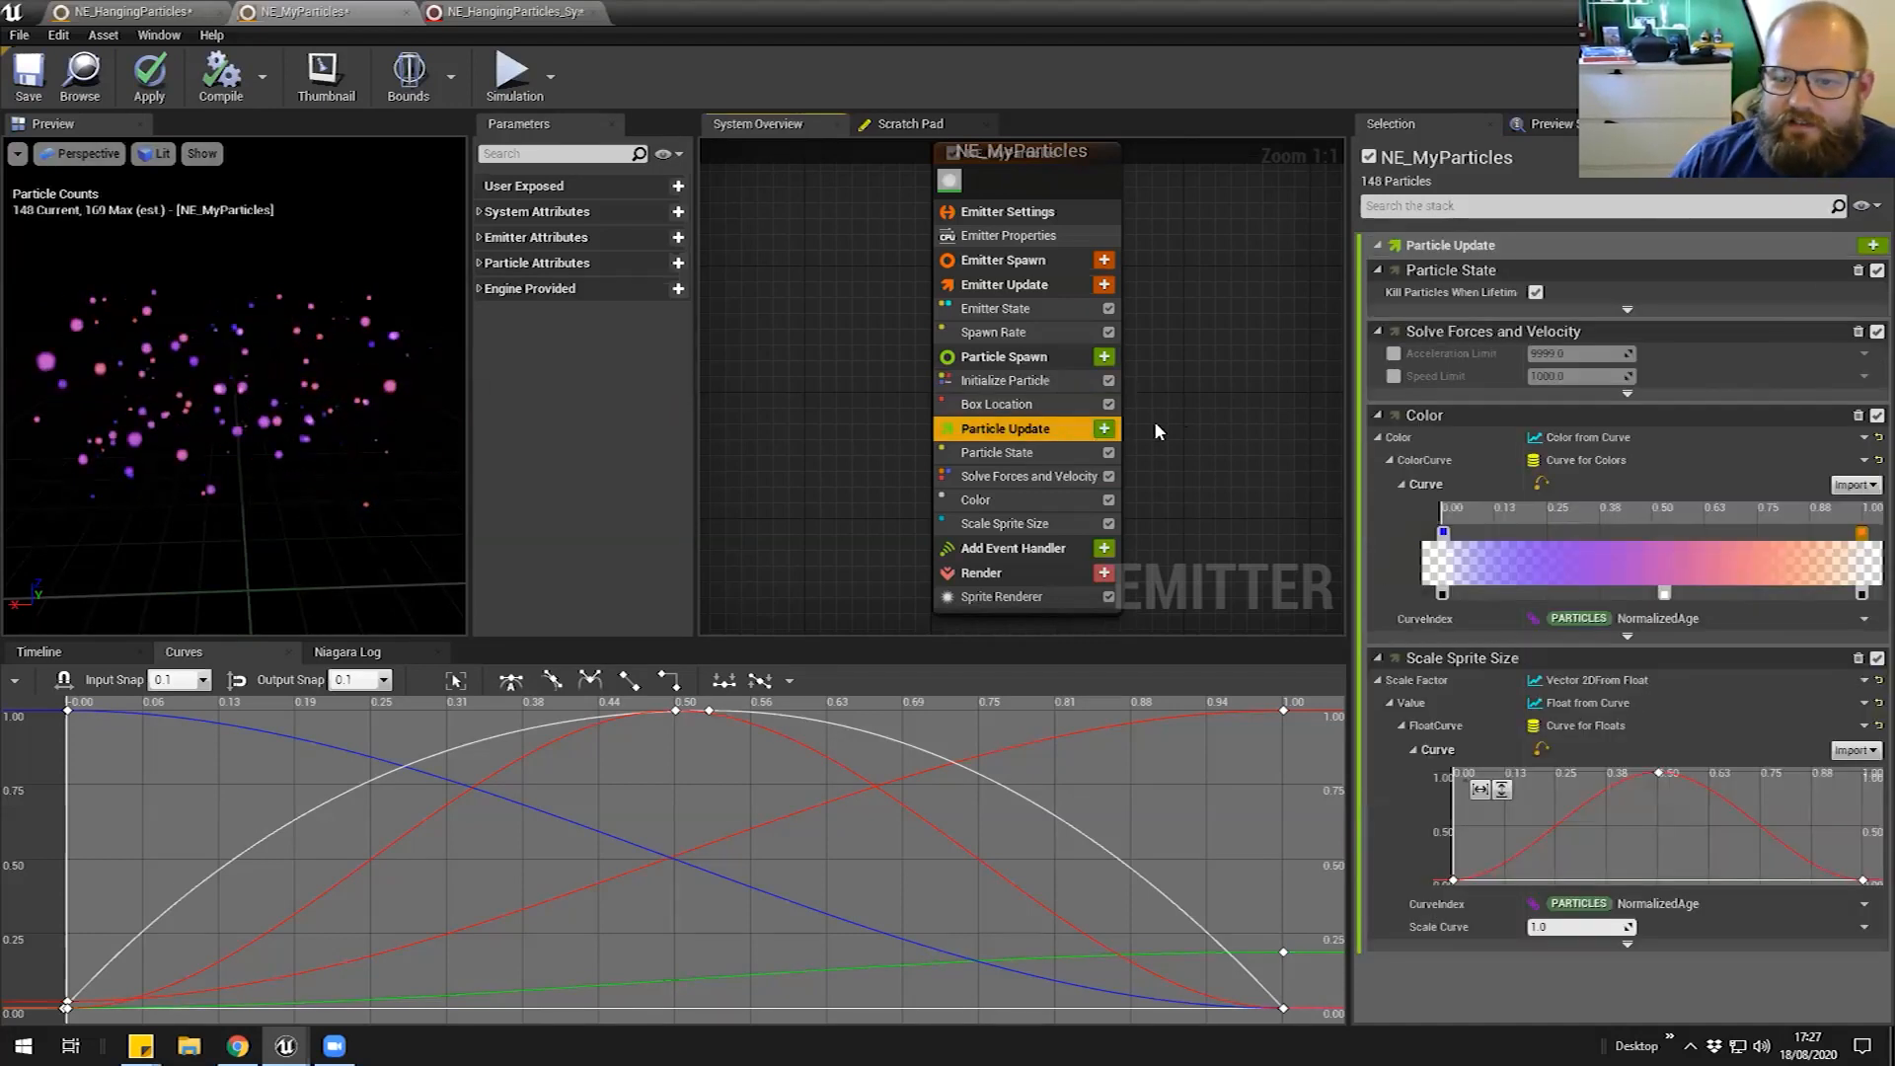
click(1104, 429)
text(curl)
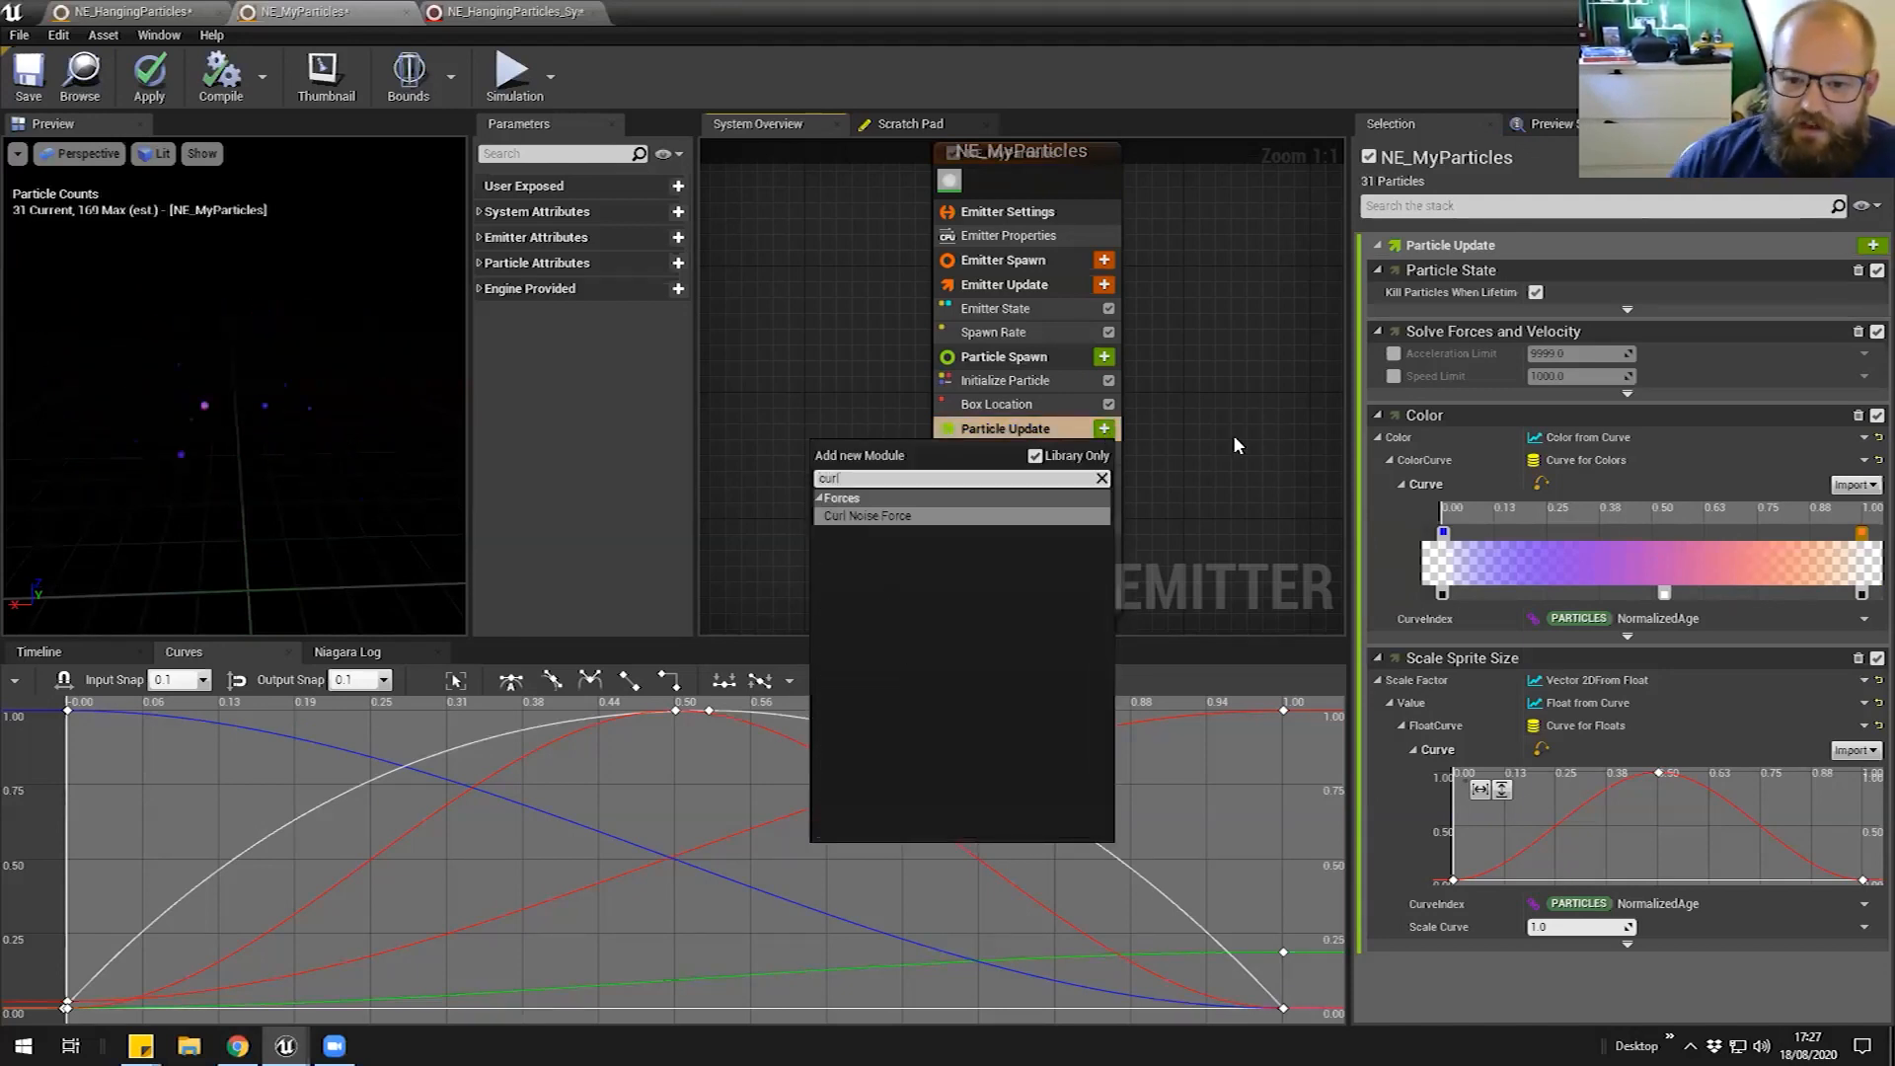
click(888, 518)
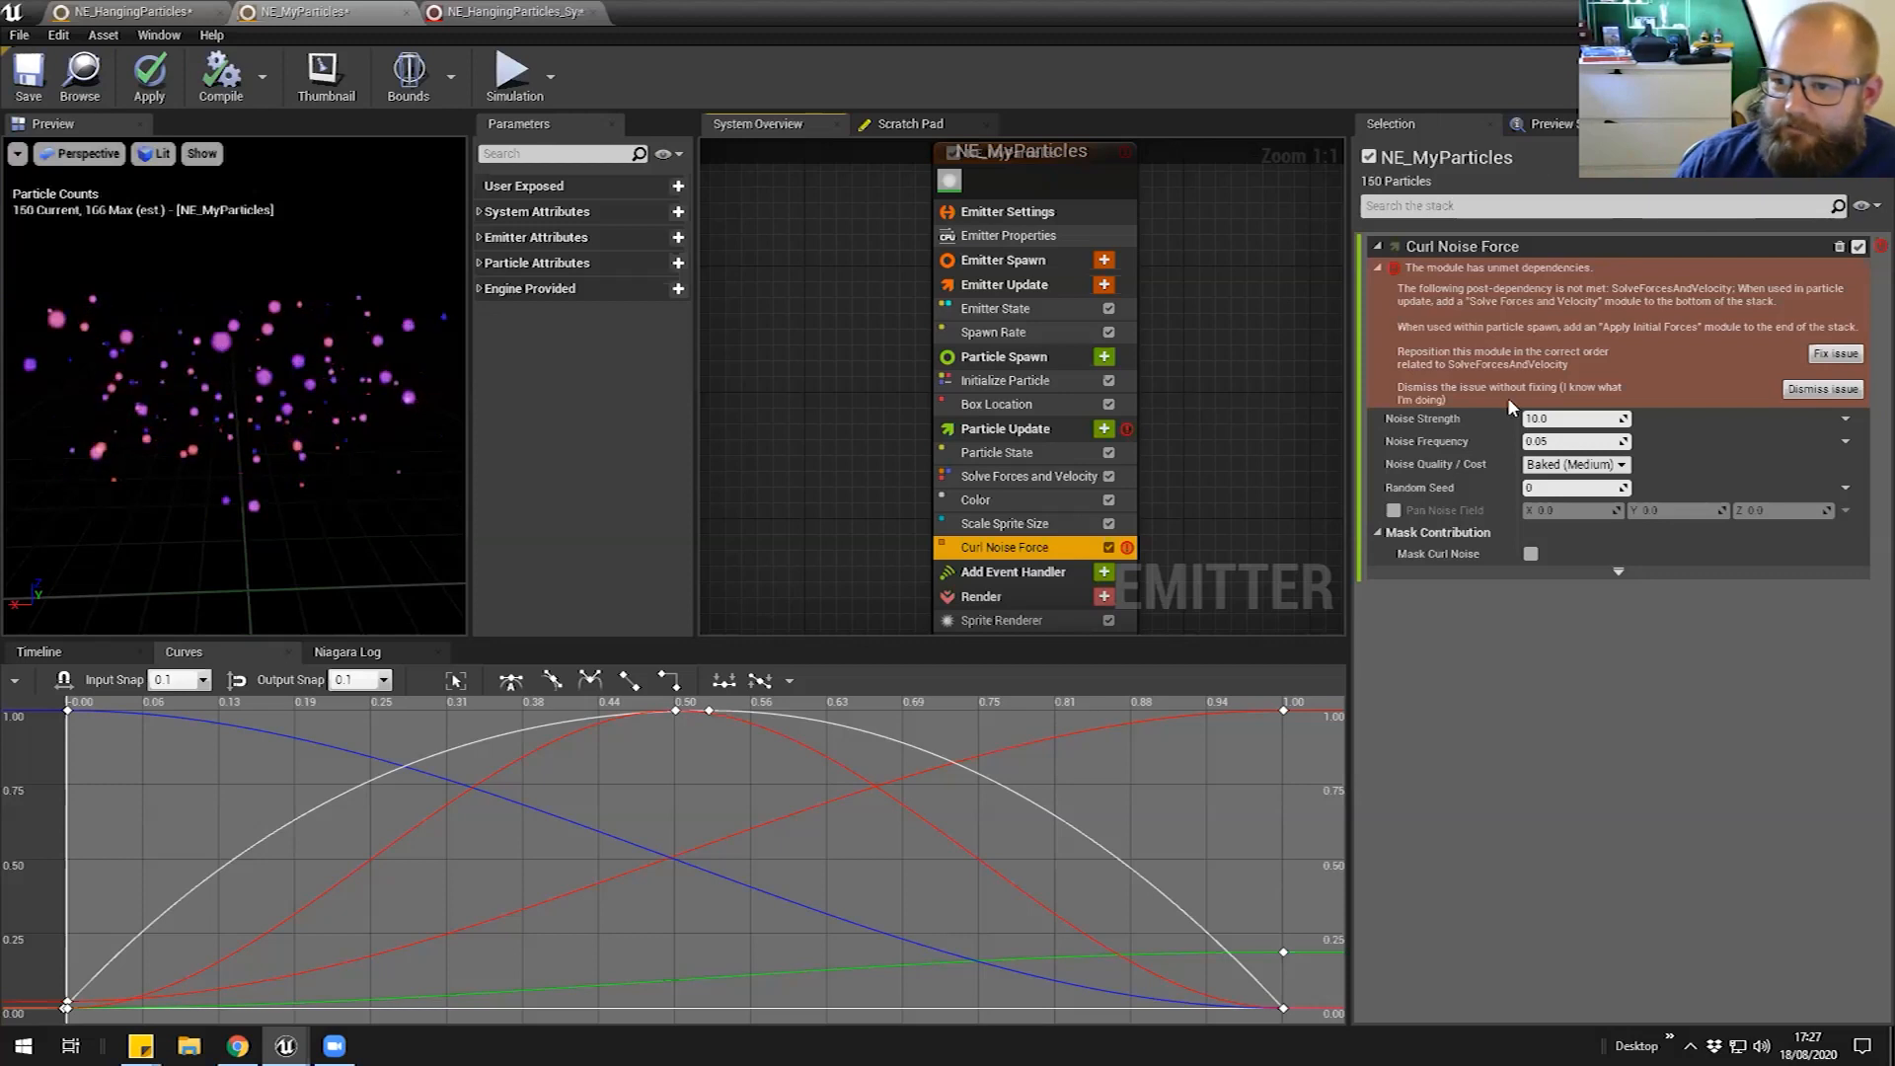
Move Solve Forces and Velocity below Scale Sprite Size and apply the suggested fix that repositions Curl Noise Force above it
right_drag(899, 536, 846, 503)
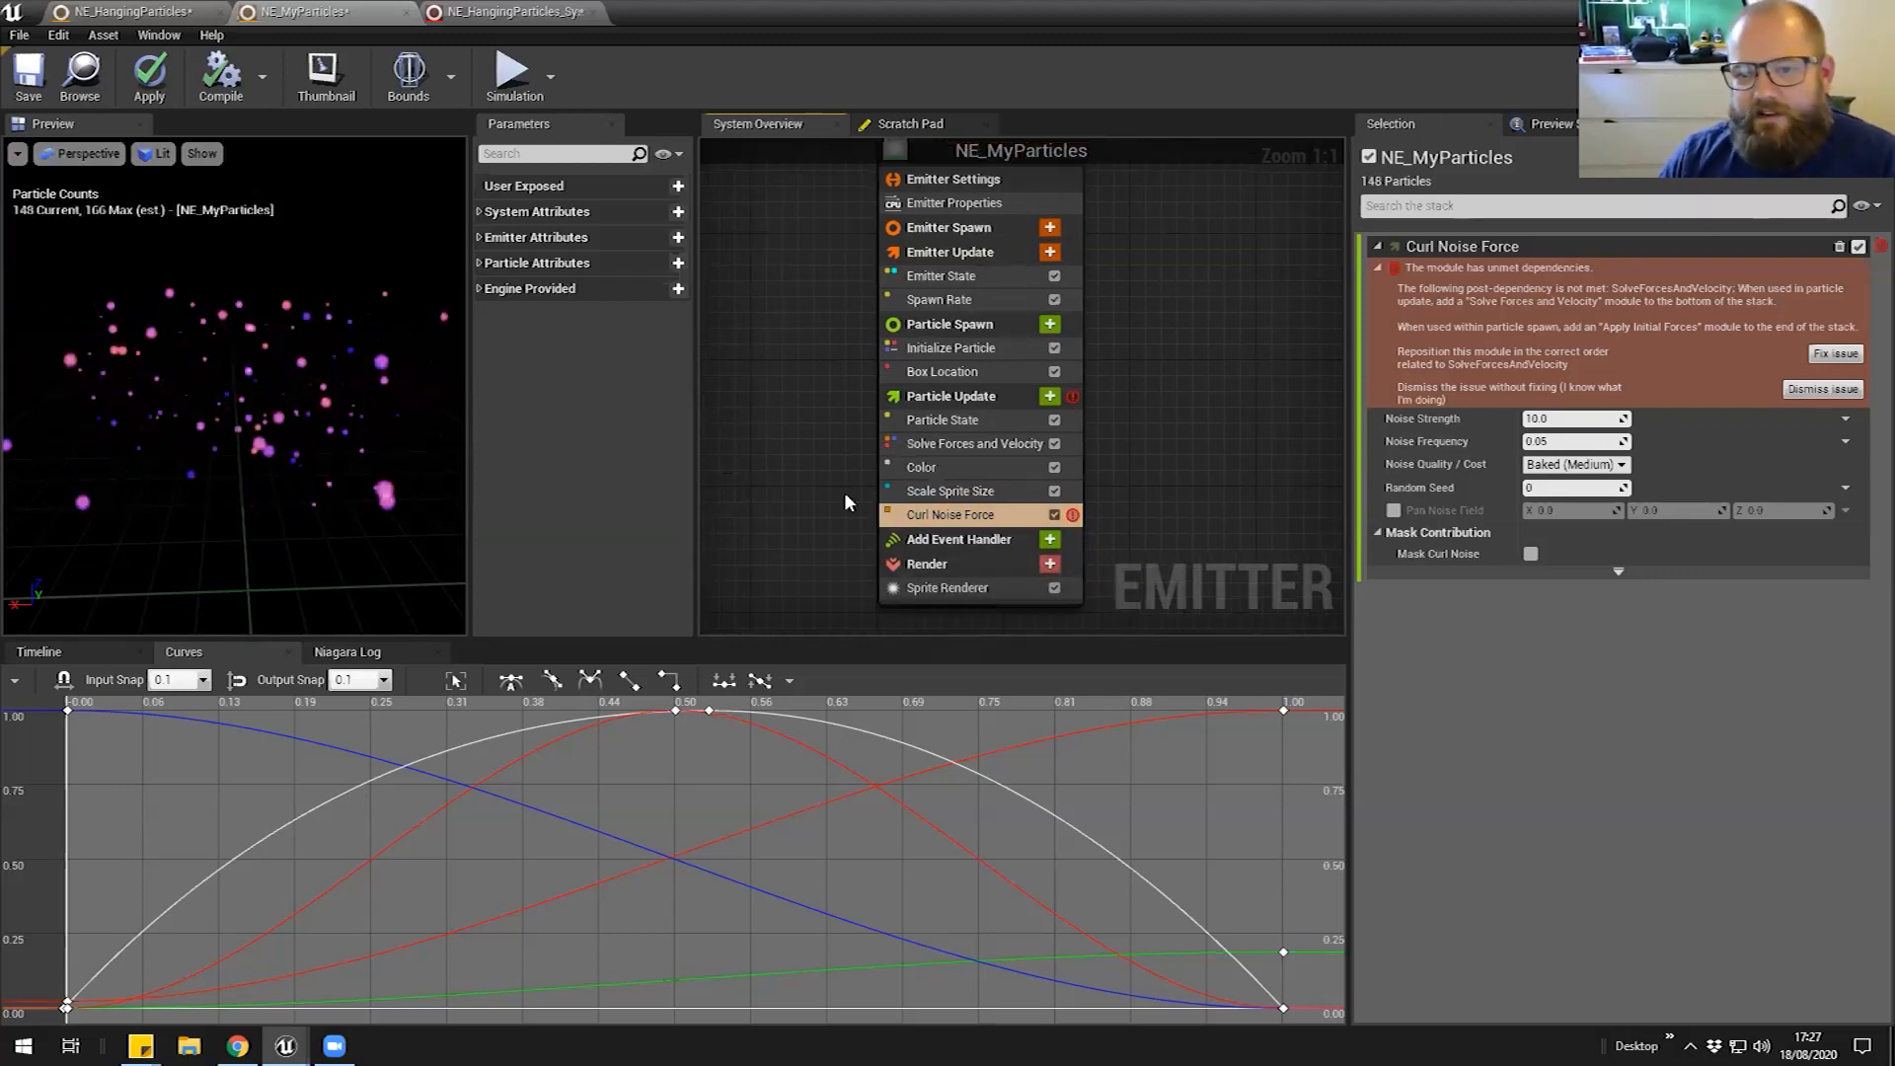
right_drag(1171, 524, 1159, 520)
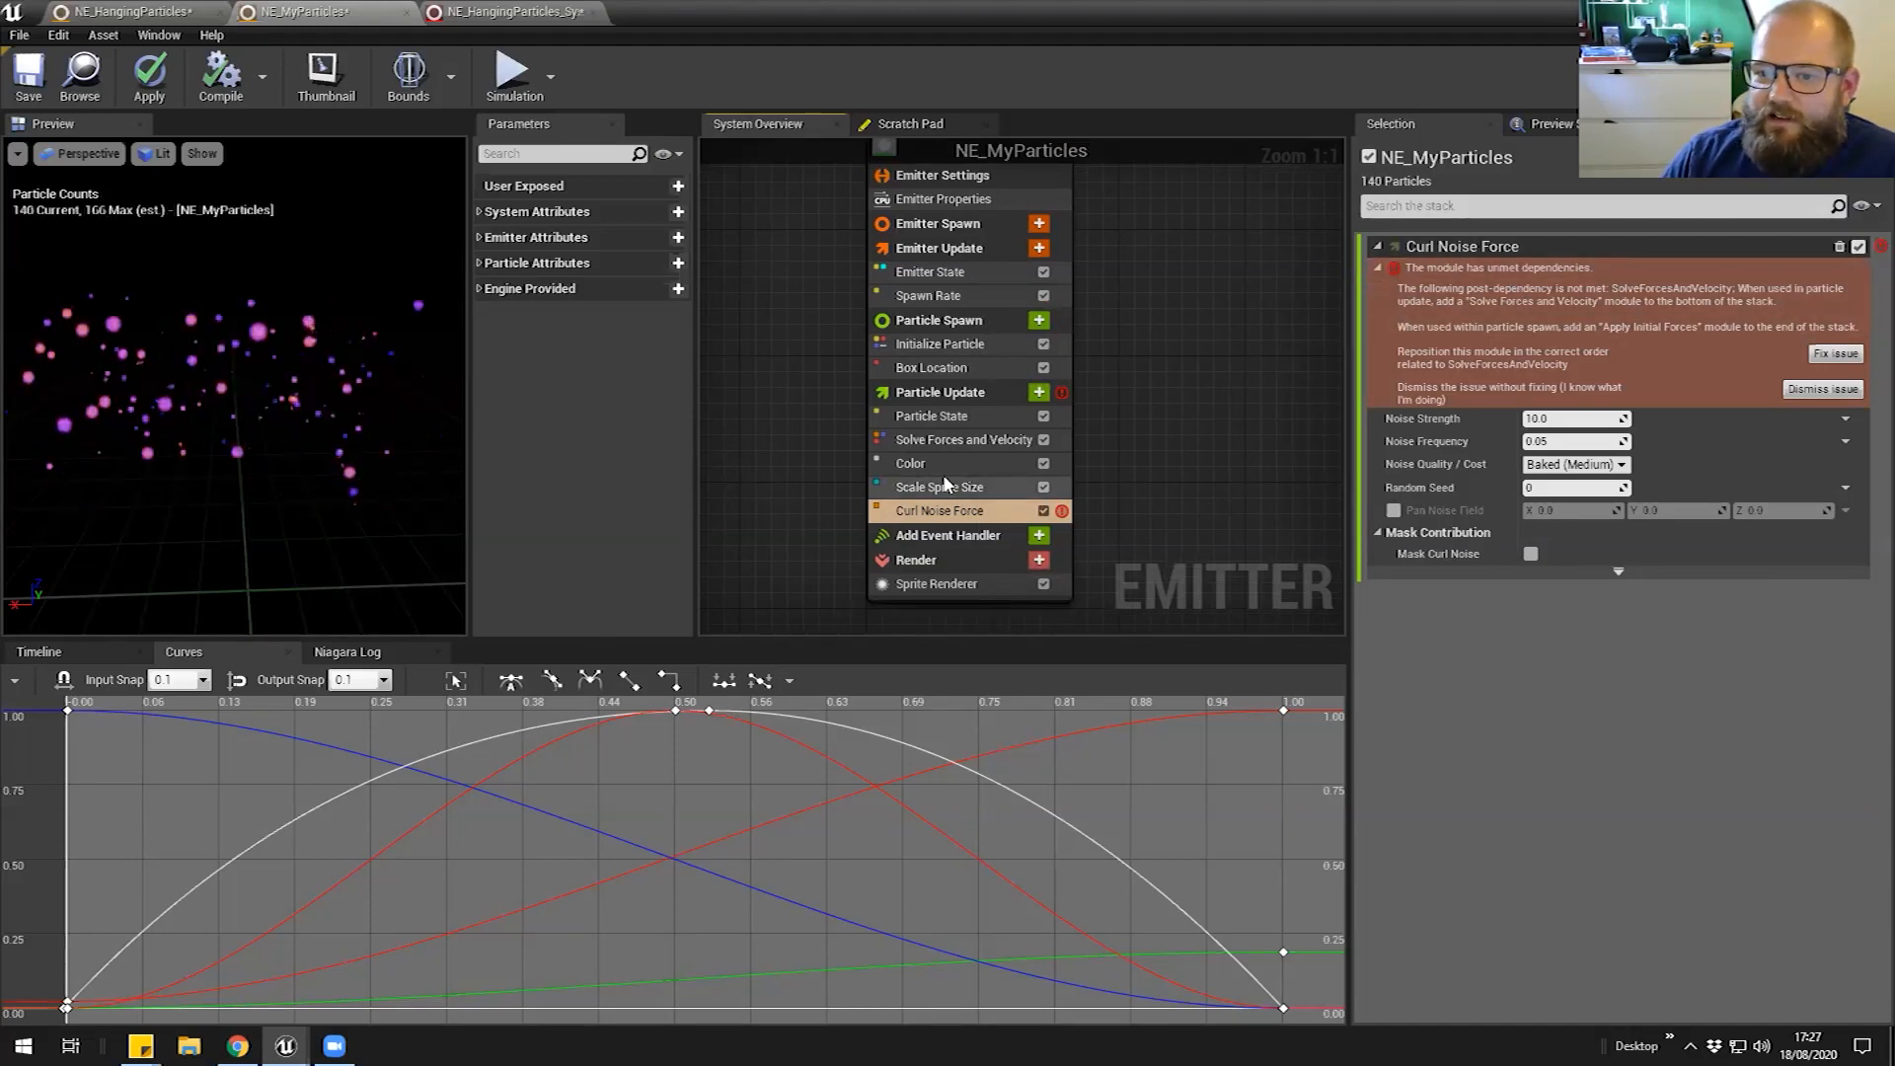
click(992, 441)
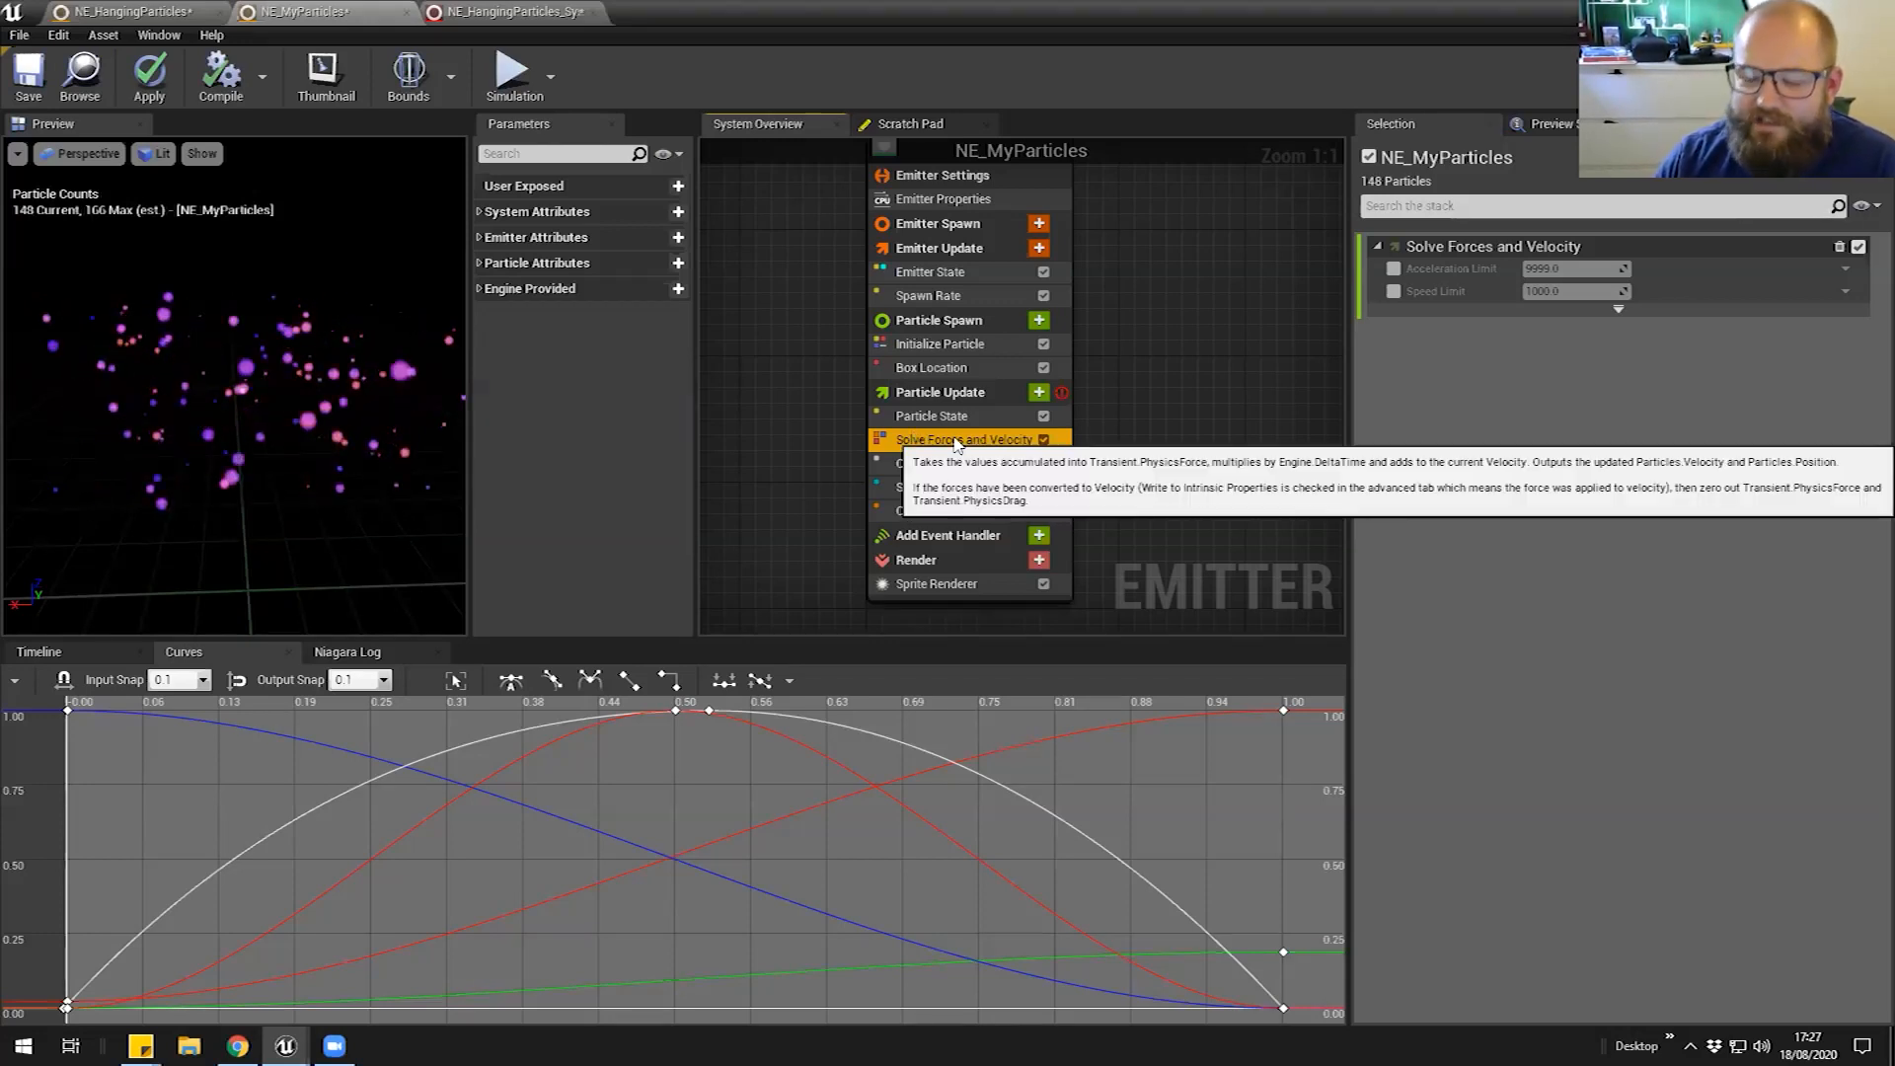
drag(972, 442, 964, 486)
click(972, 512)
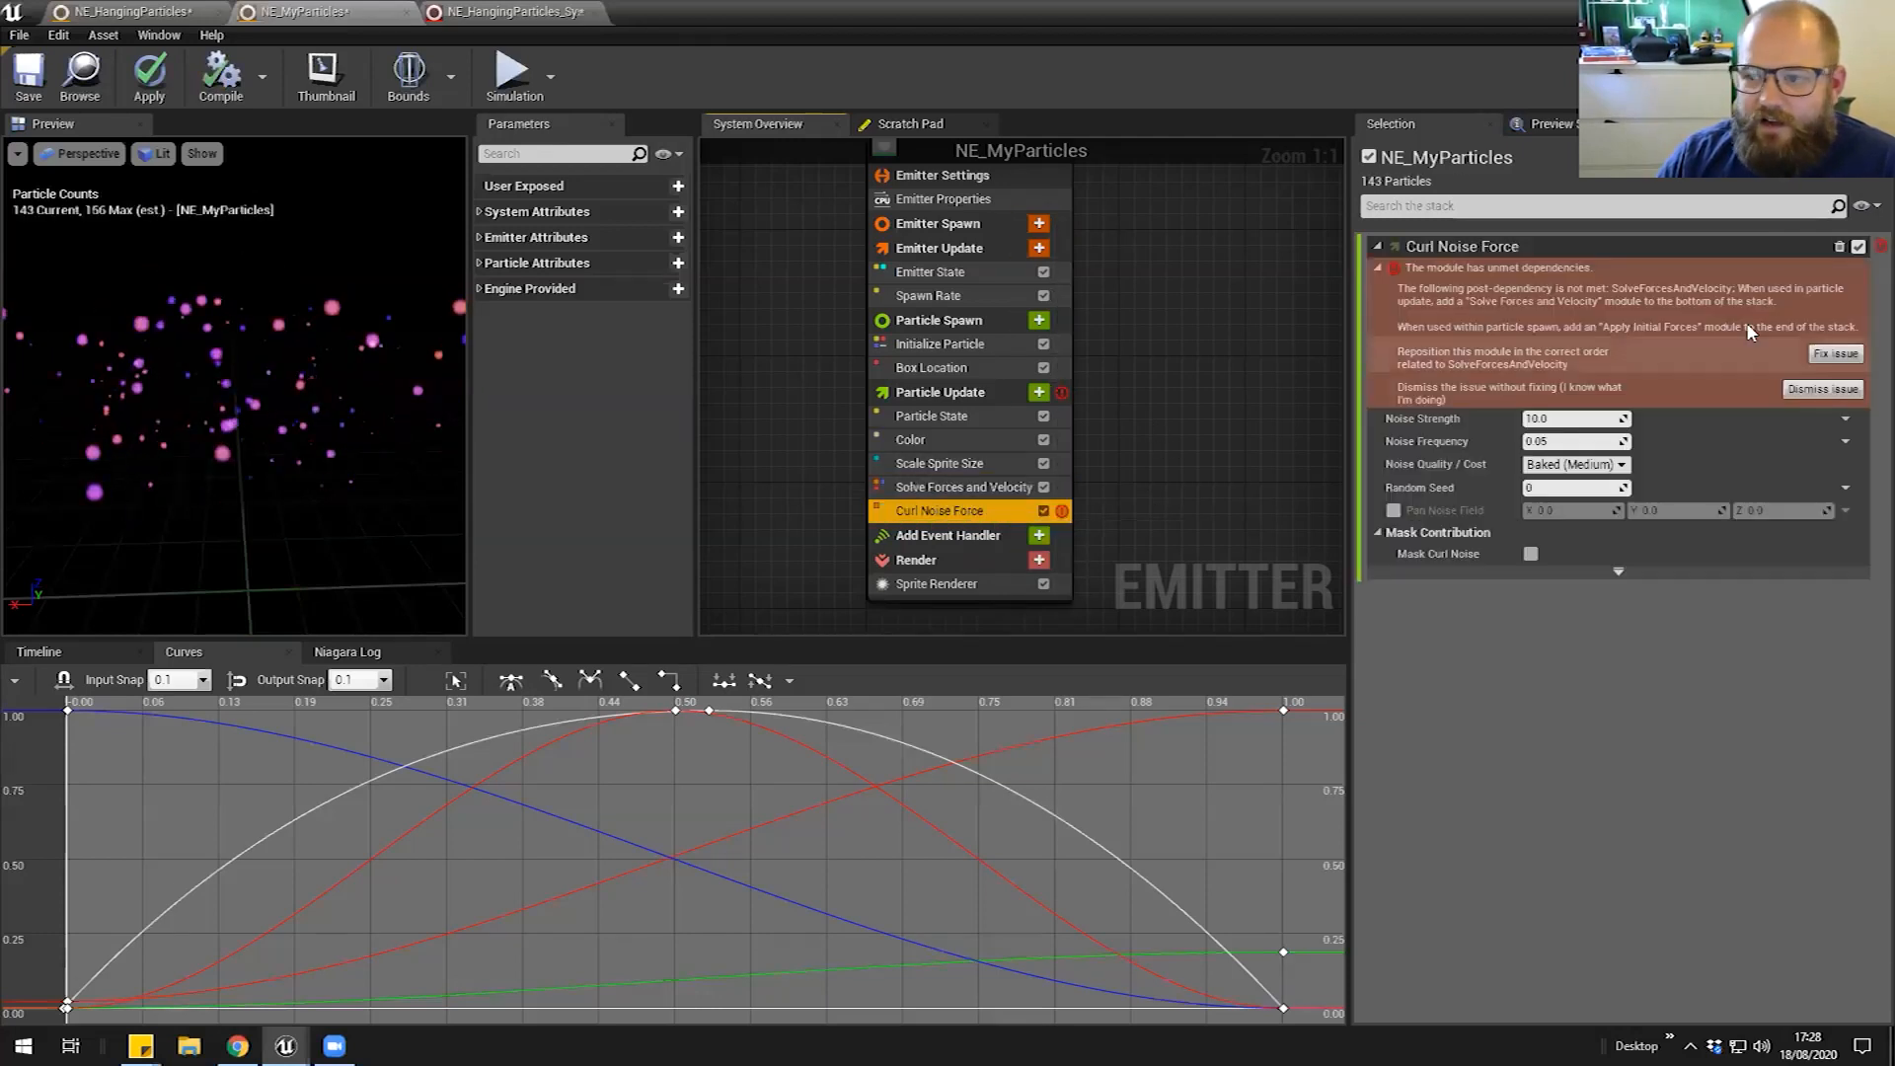
click(1836, 355)
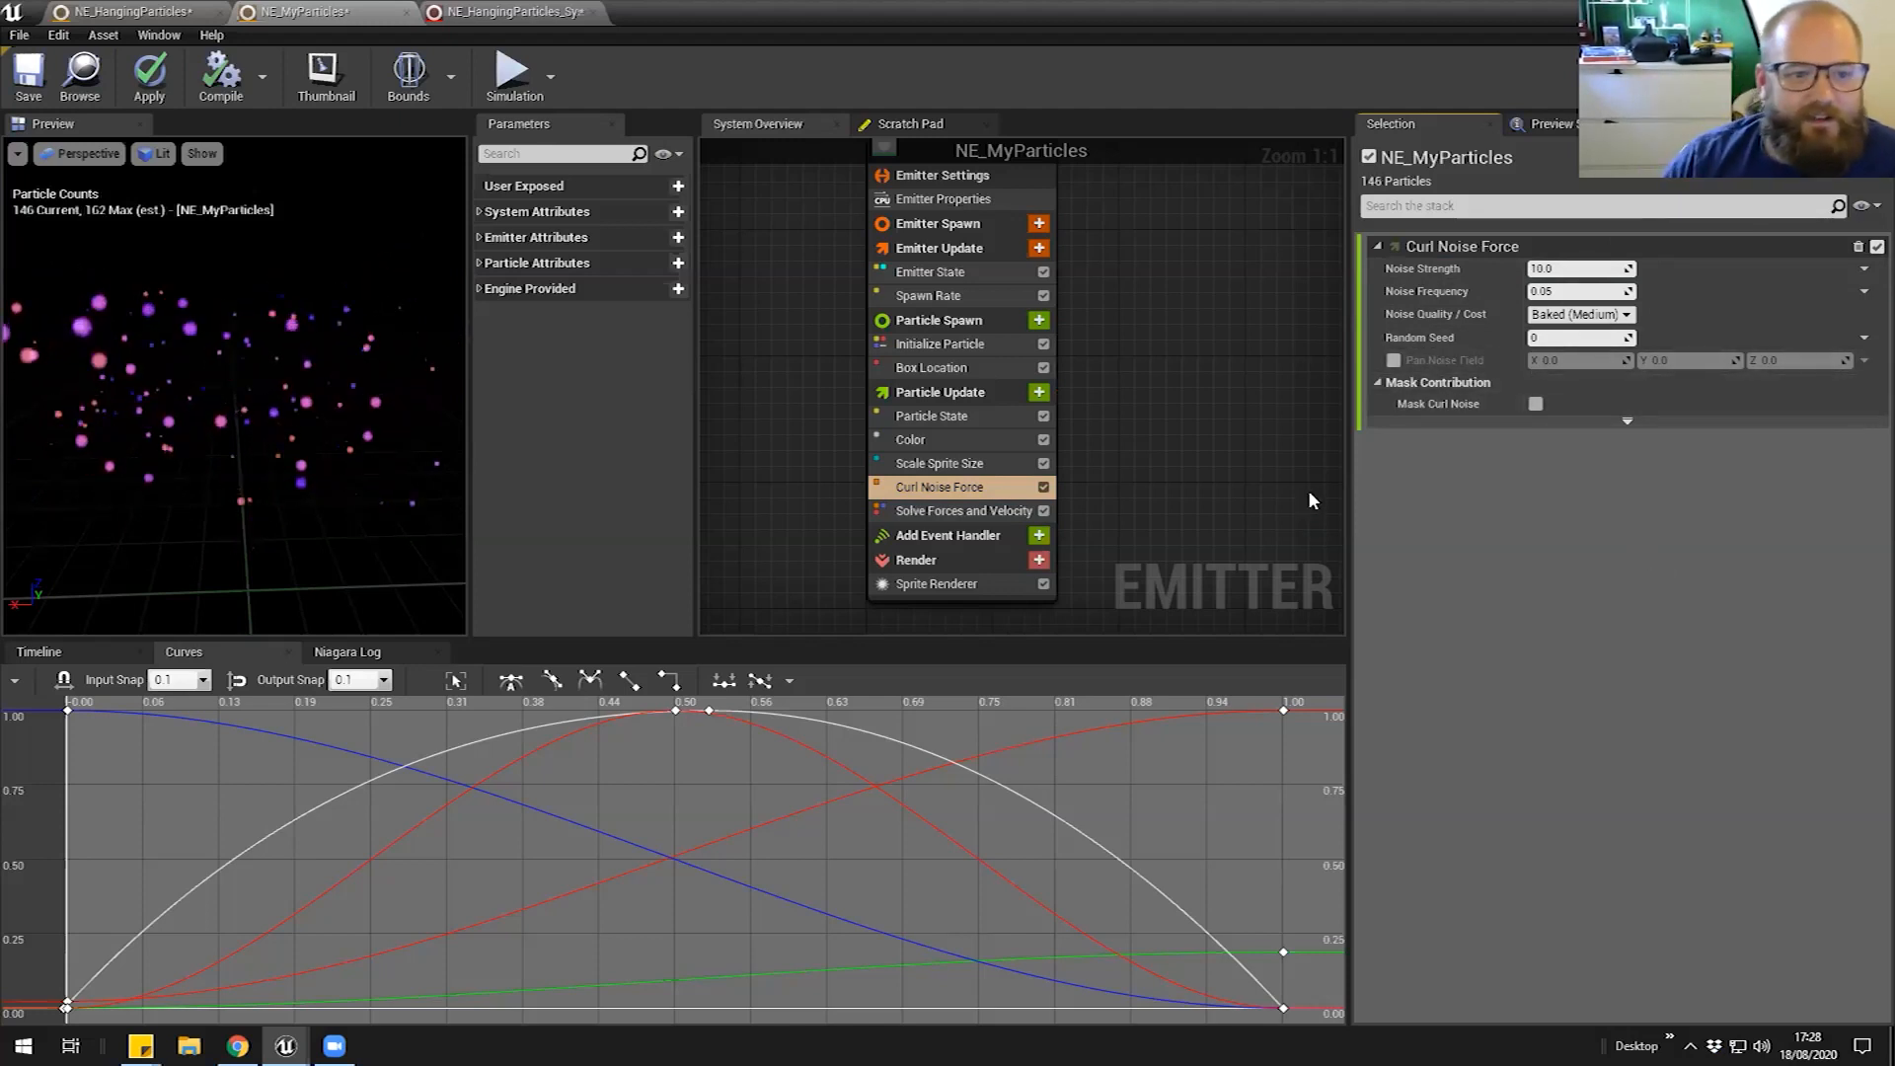
Inspect the effect of the curl noise on the particles up close in the preview
drag(179, 419, 290, 420)
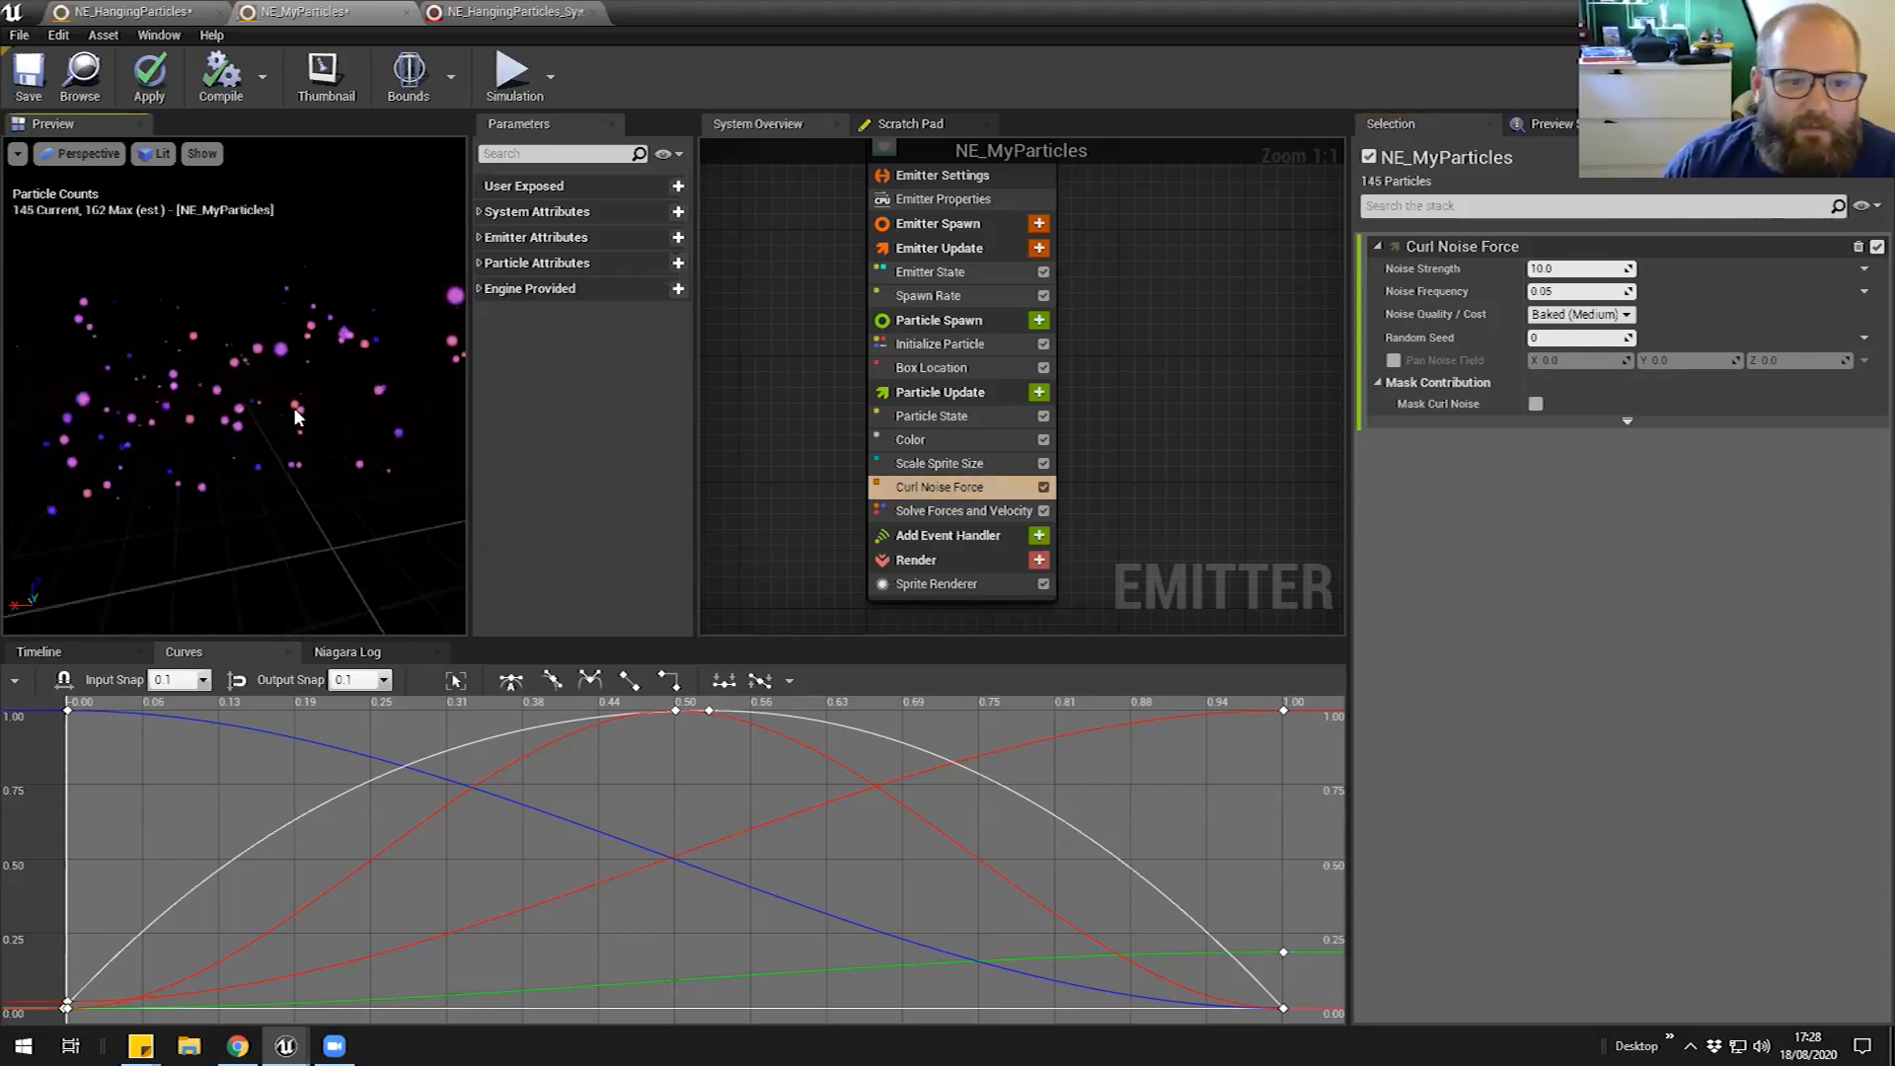
drag(296, 416, 256, 444)
scroll(255, 444, up, 4)
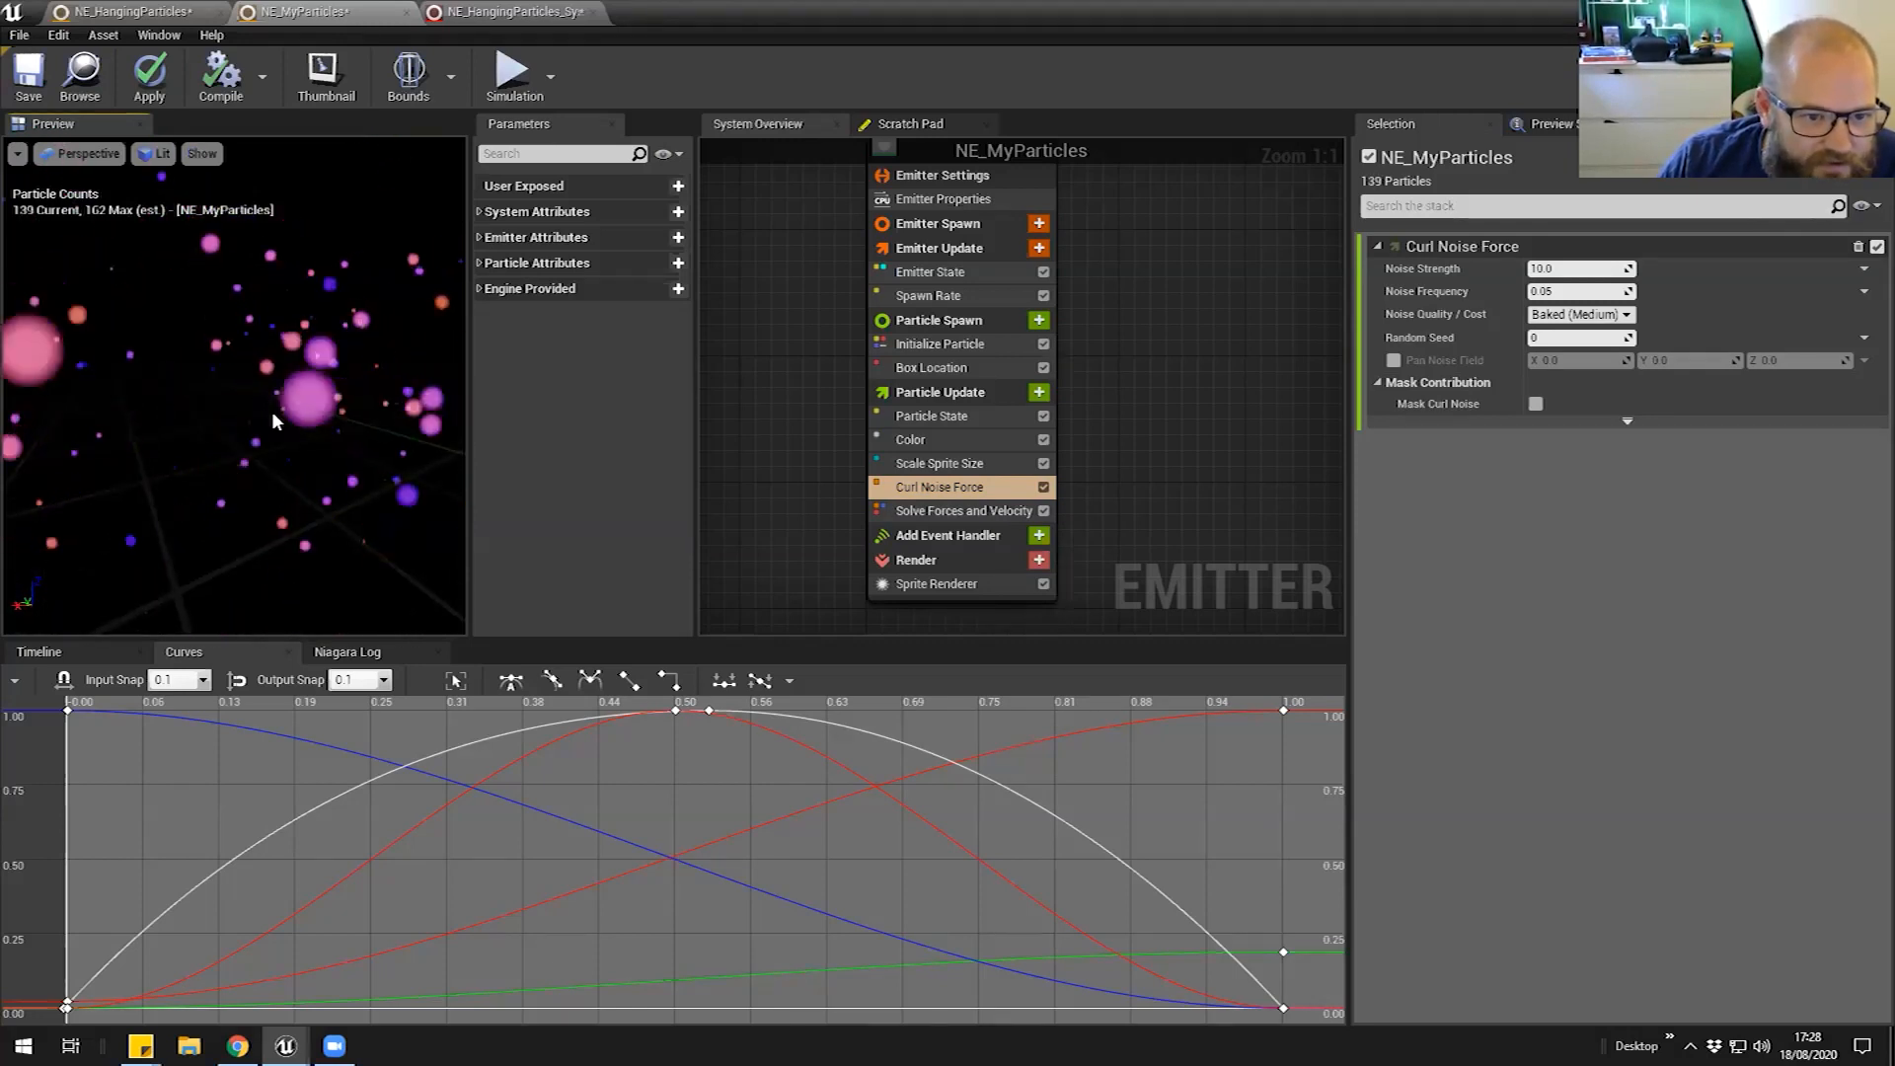
Check the Initialize Particle lifetime settings, and set the Curl Noise Force's Noise Strength to 50
click(948, 344)
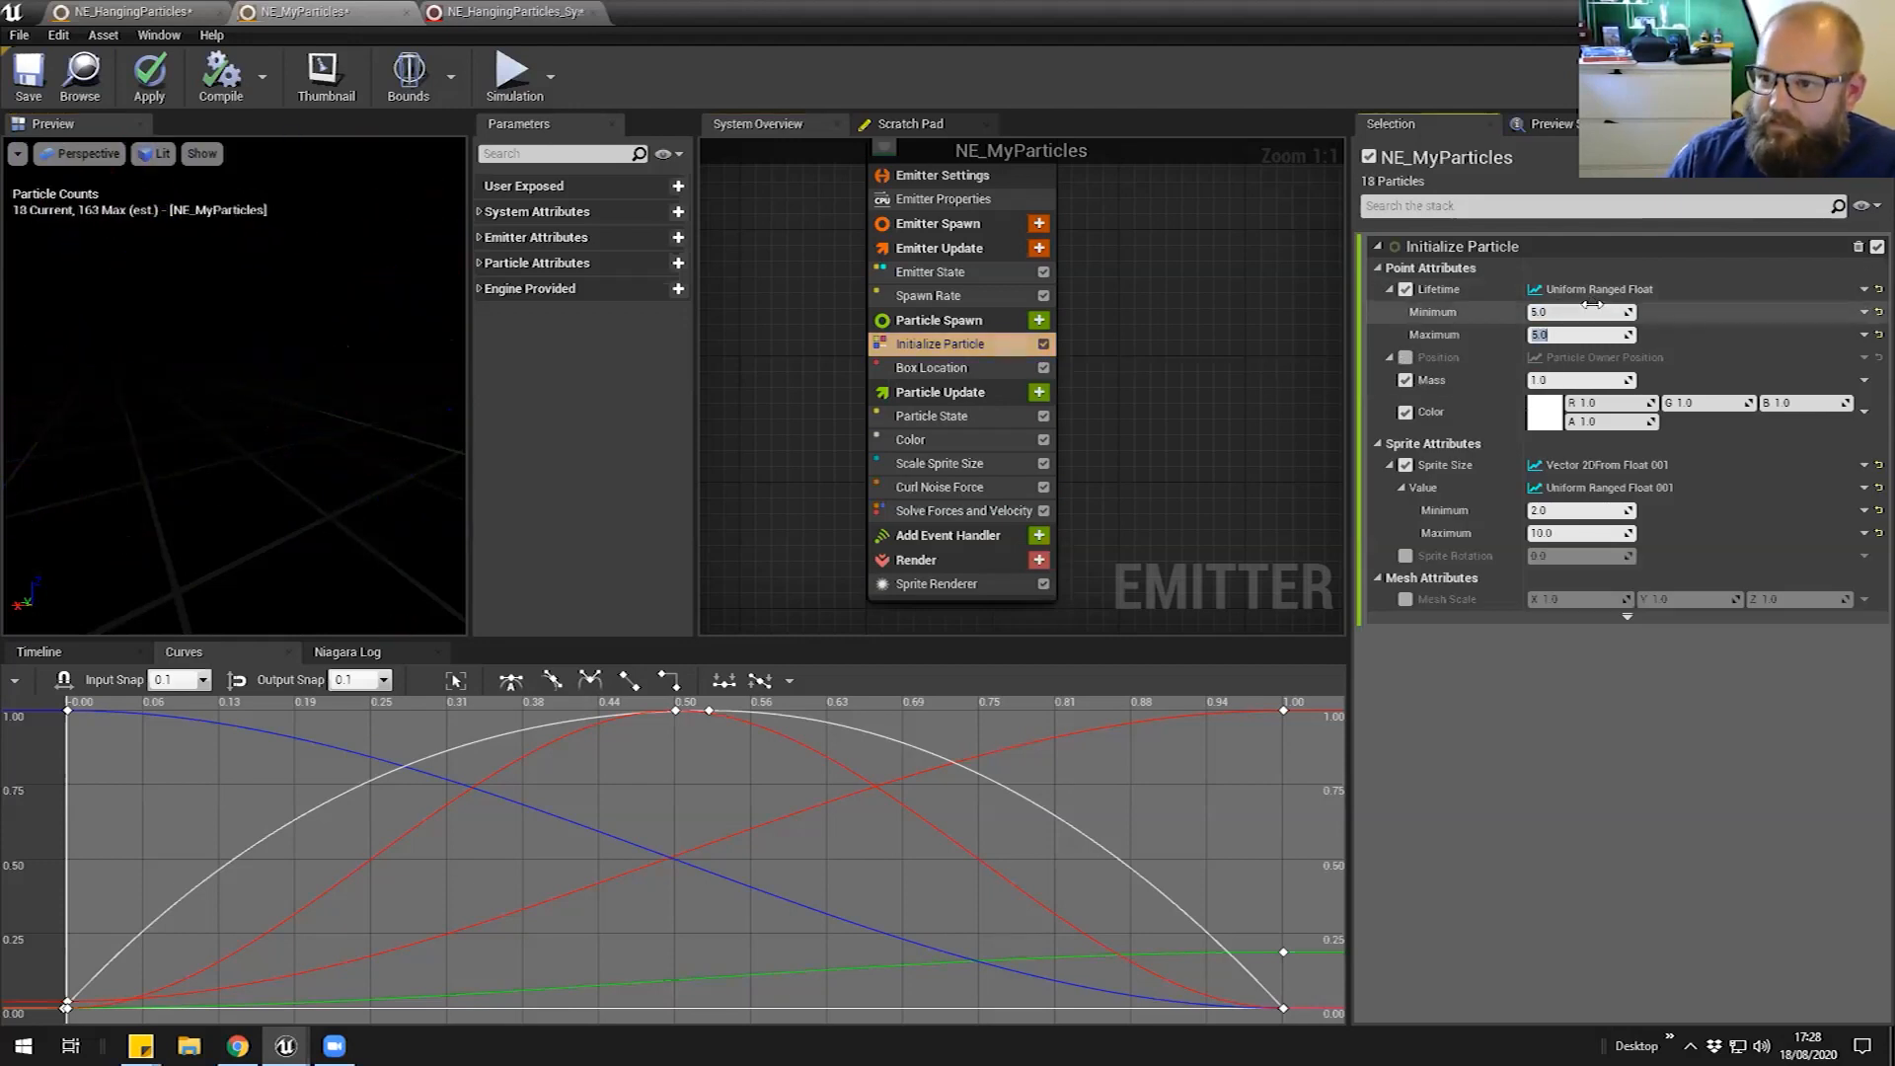
click(943, 487)
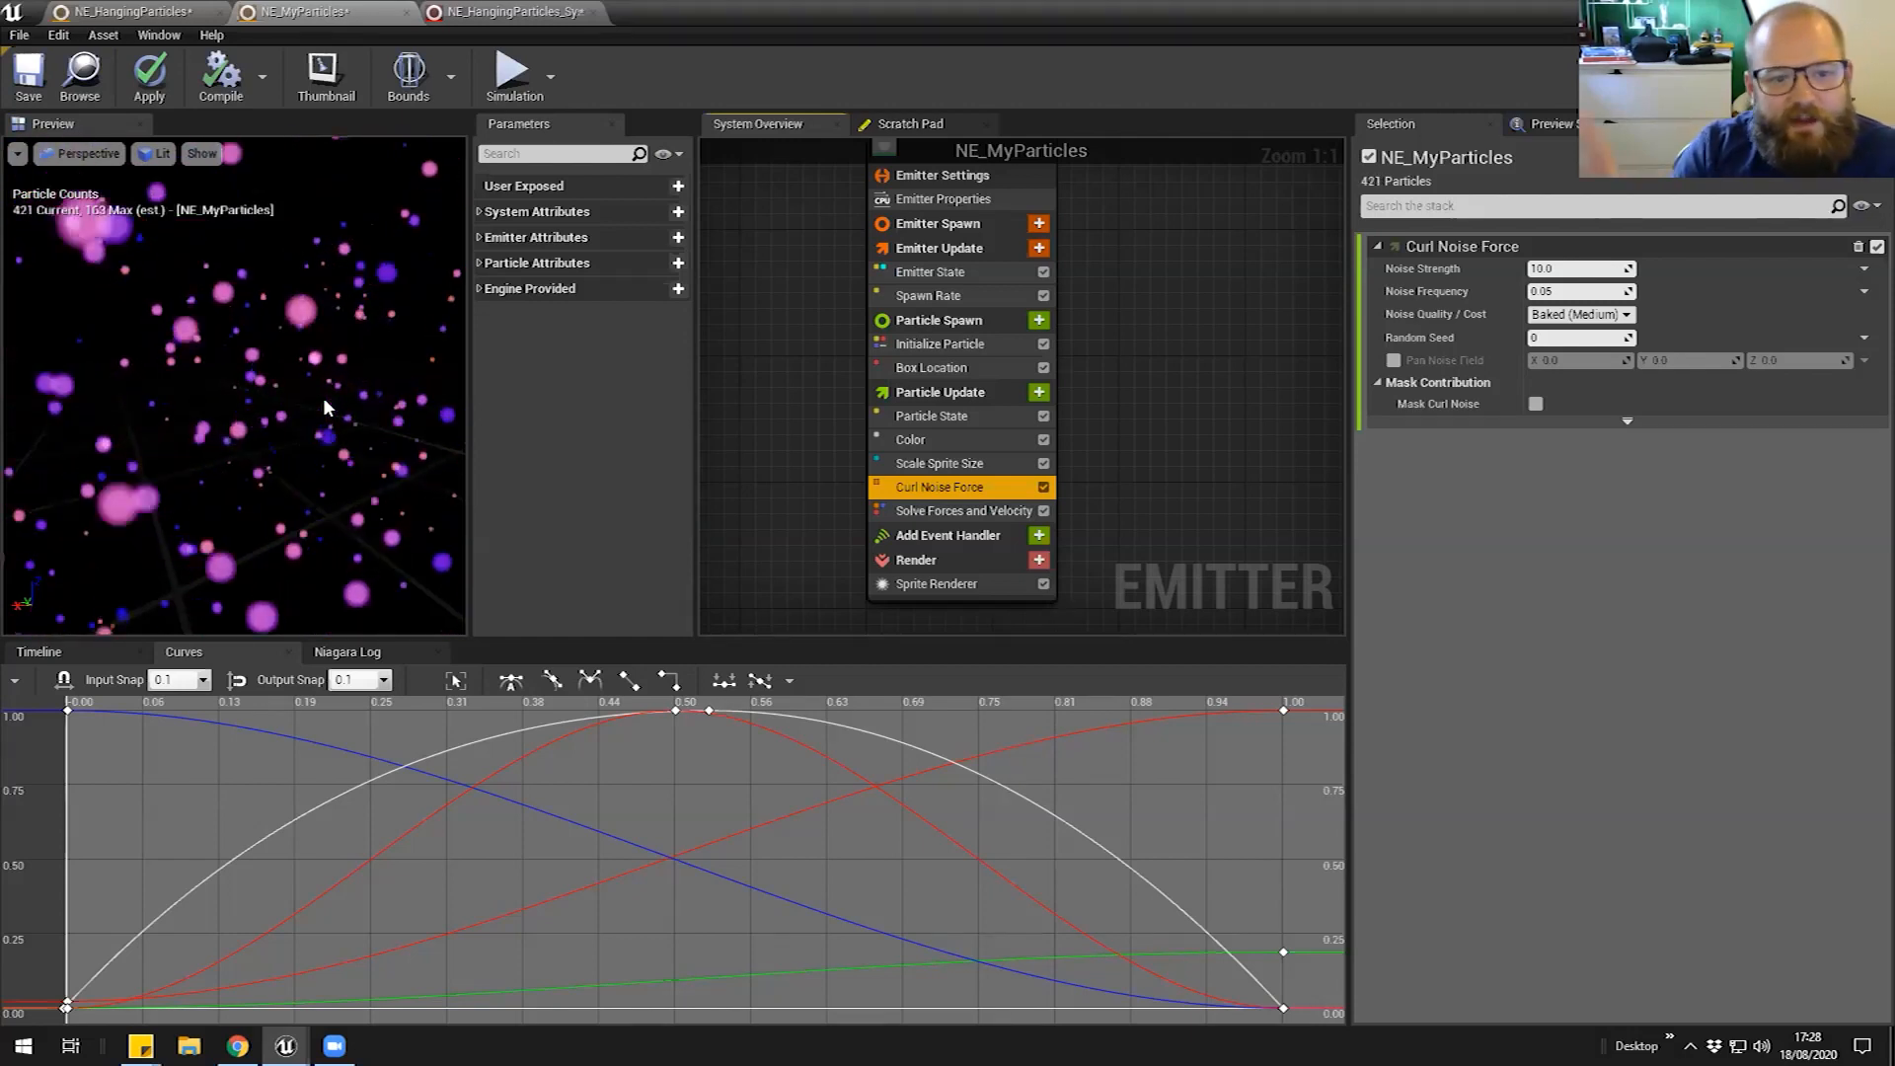
drag(340, 466, 253, 300)
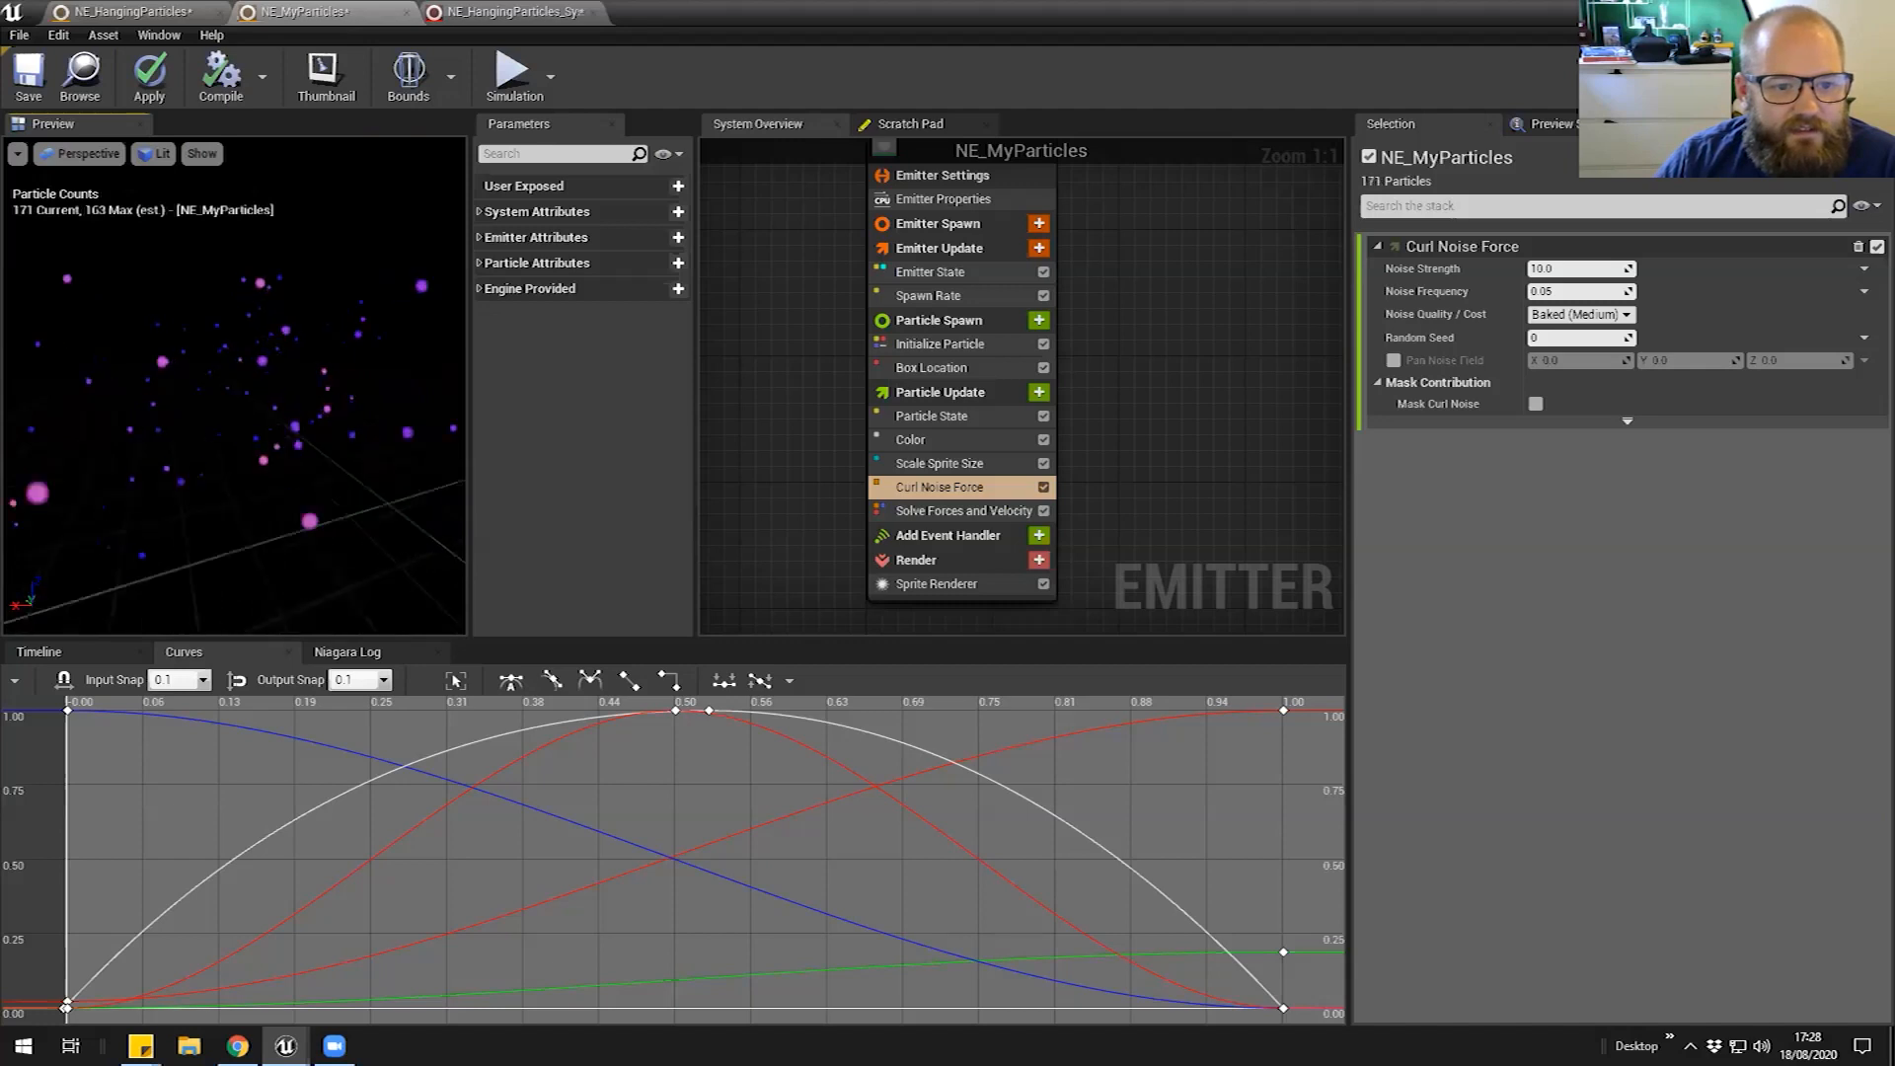
click(1587, 276)
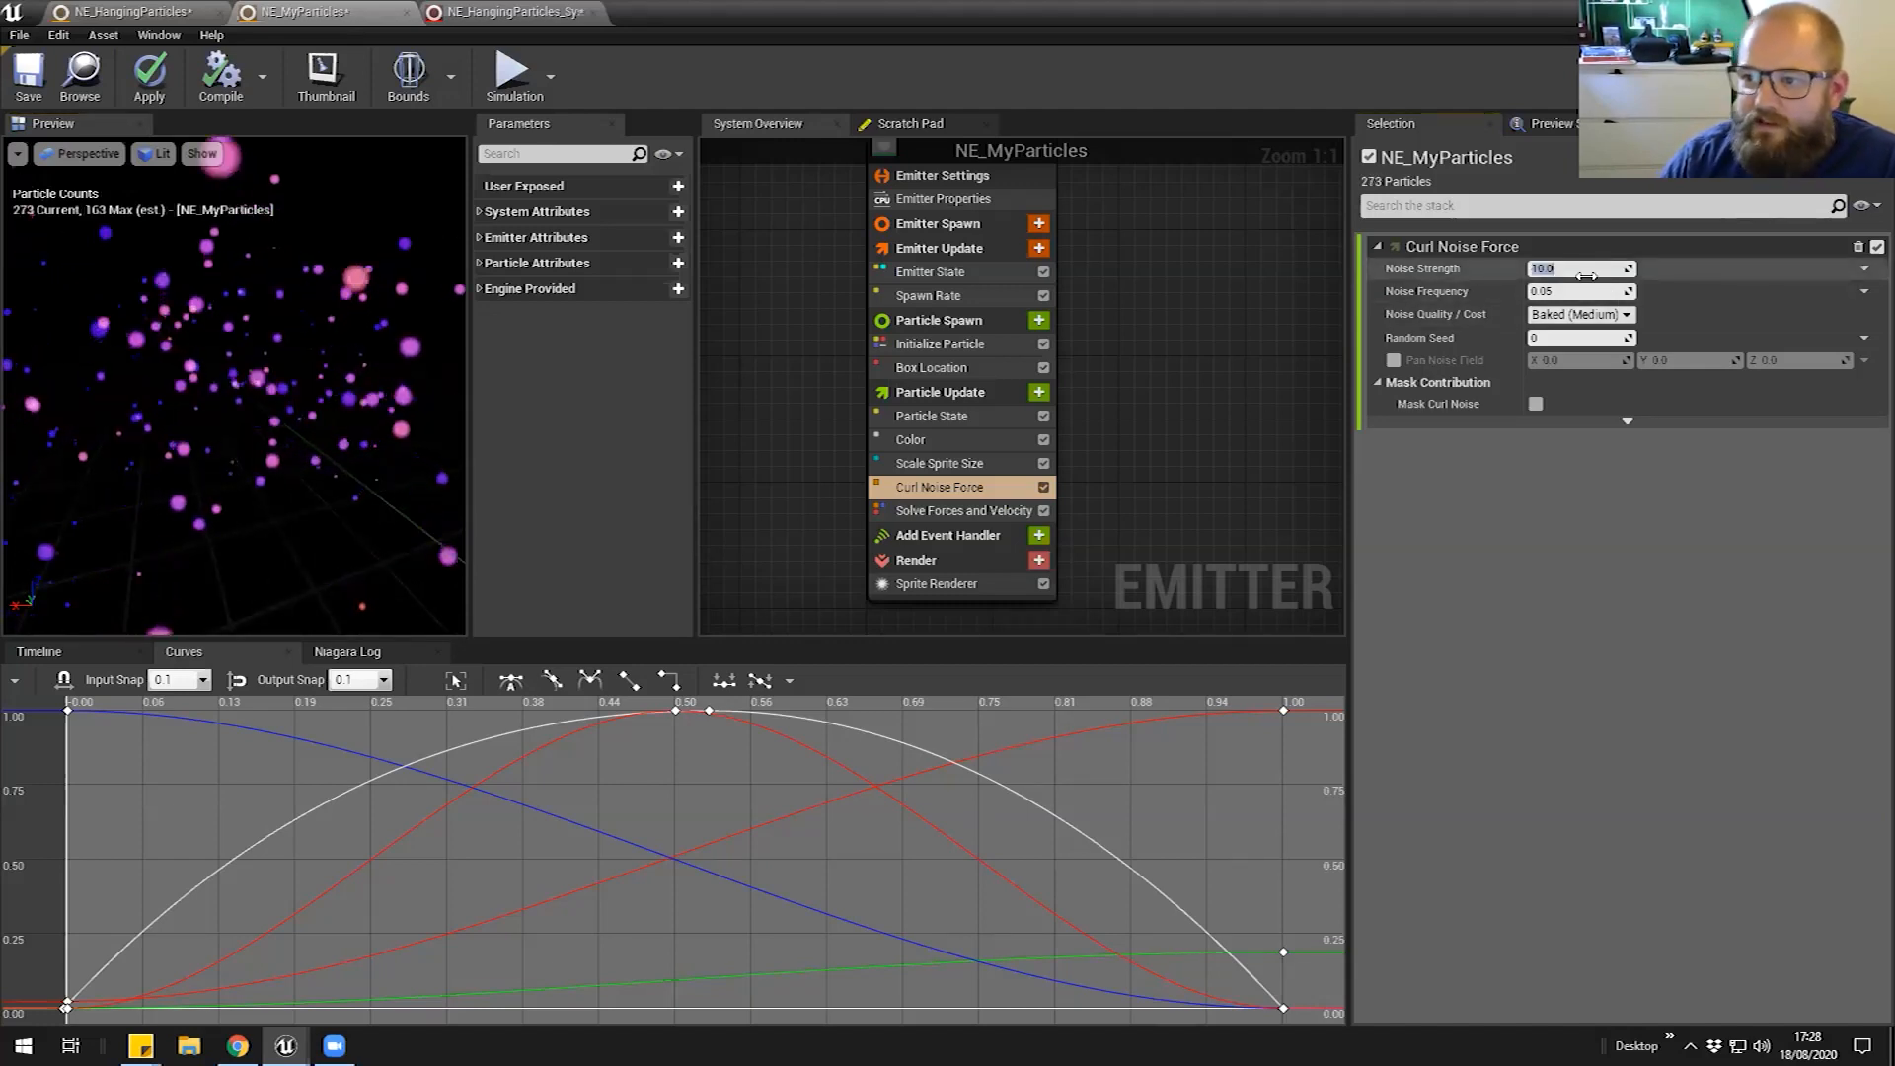
text(50)
key(Return)
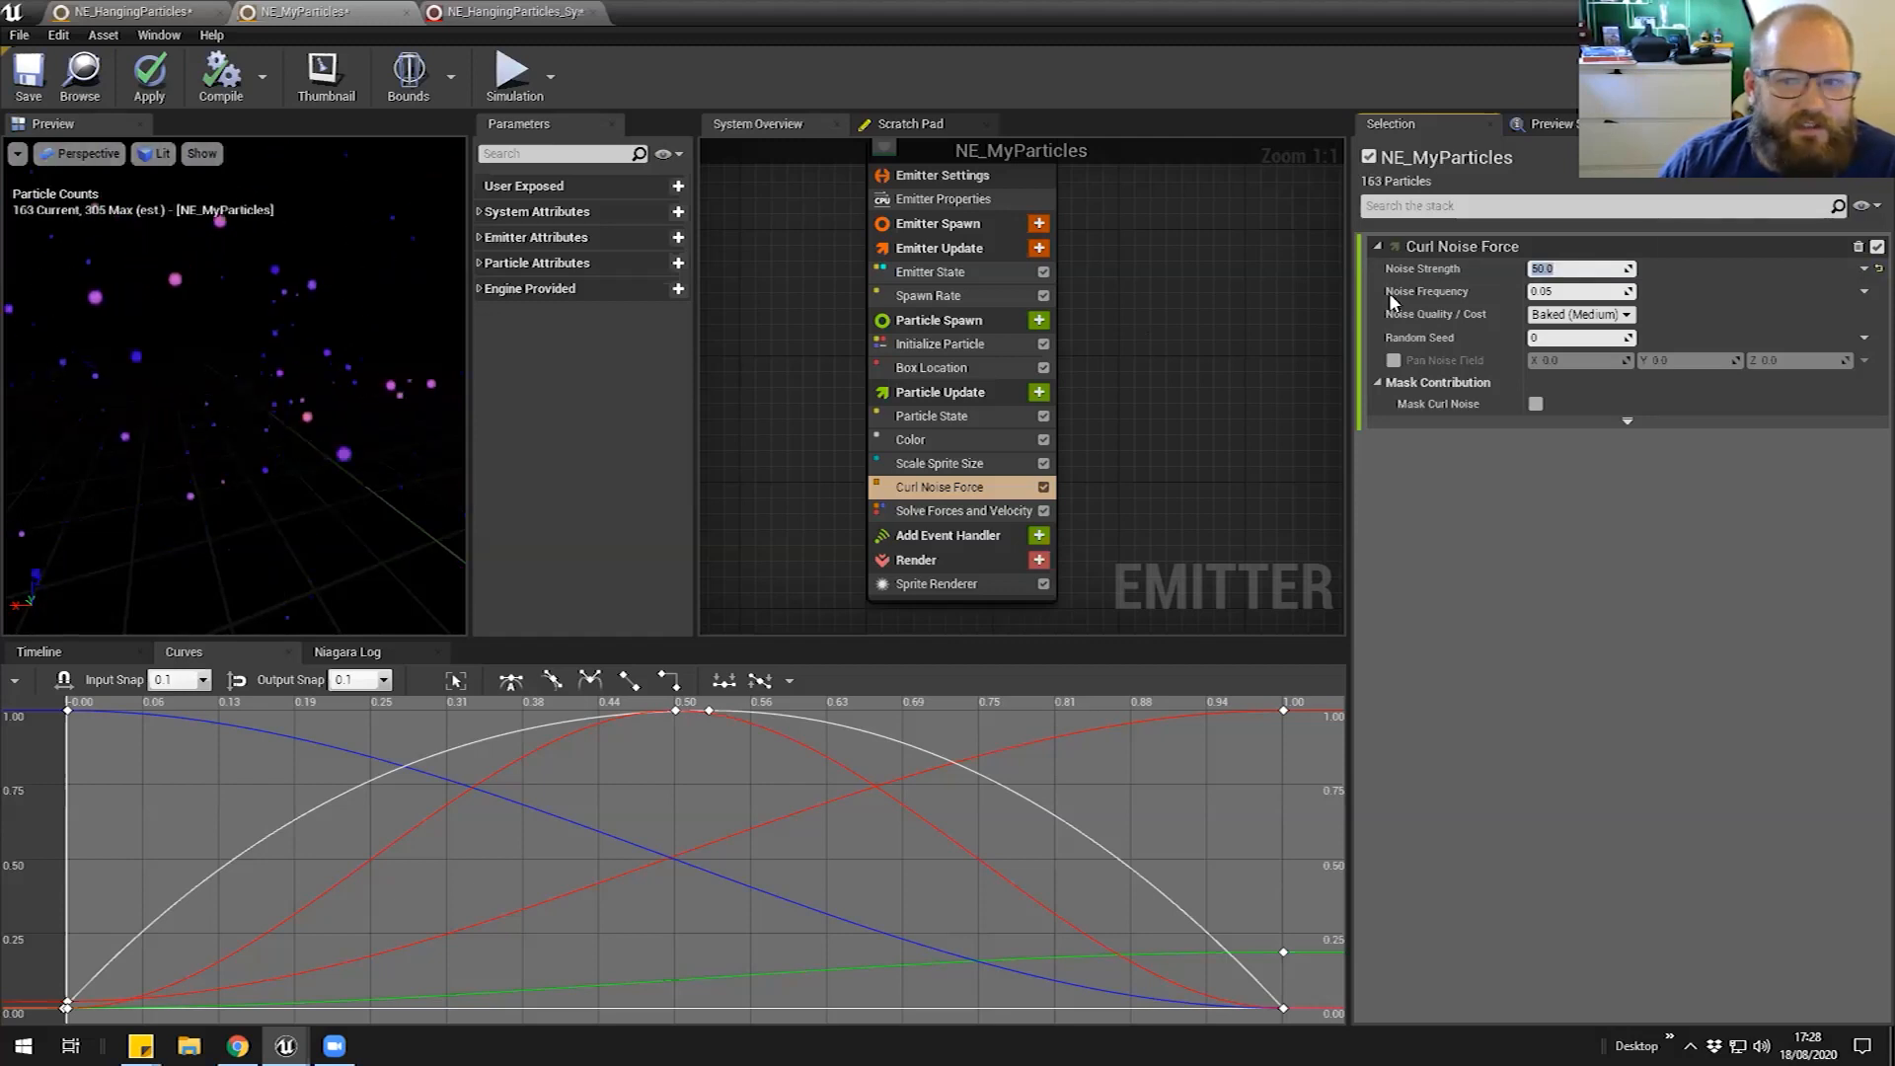
Set the Curl Noise Force's Noise Frequency to 0.2 and inspect the particle motion from several angles in the preview
click(1594, 291)
text(0.2)
key(Return)
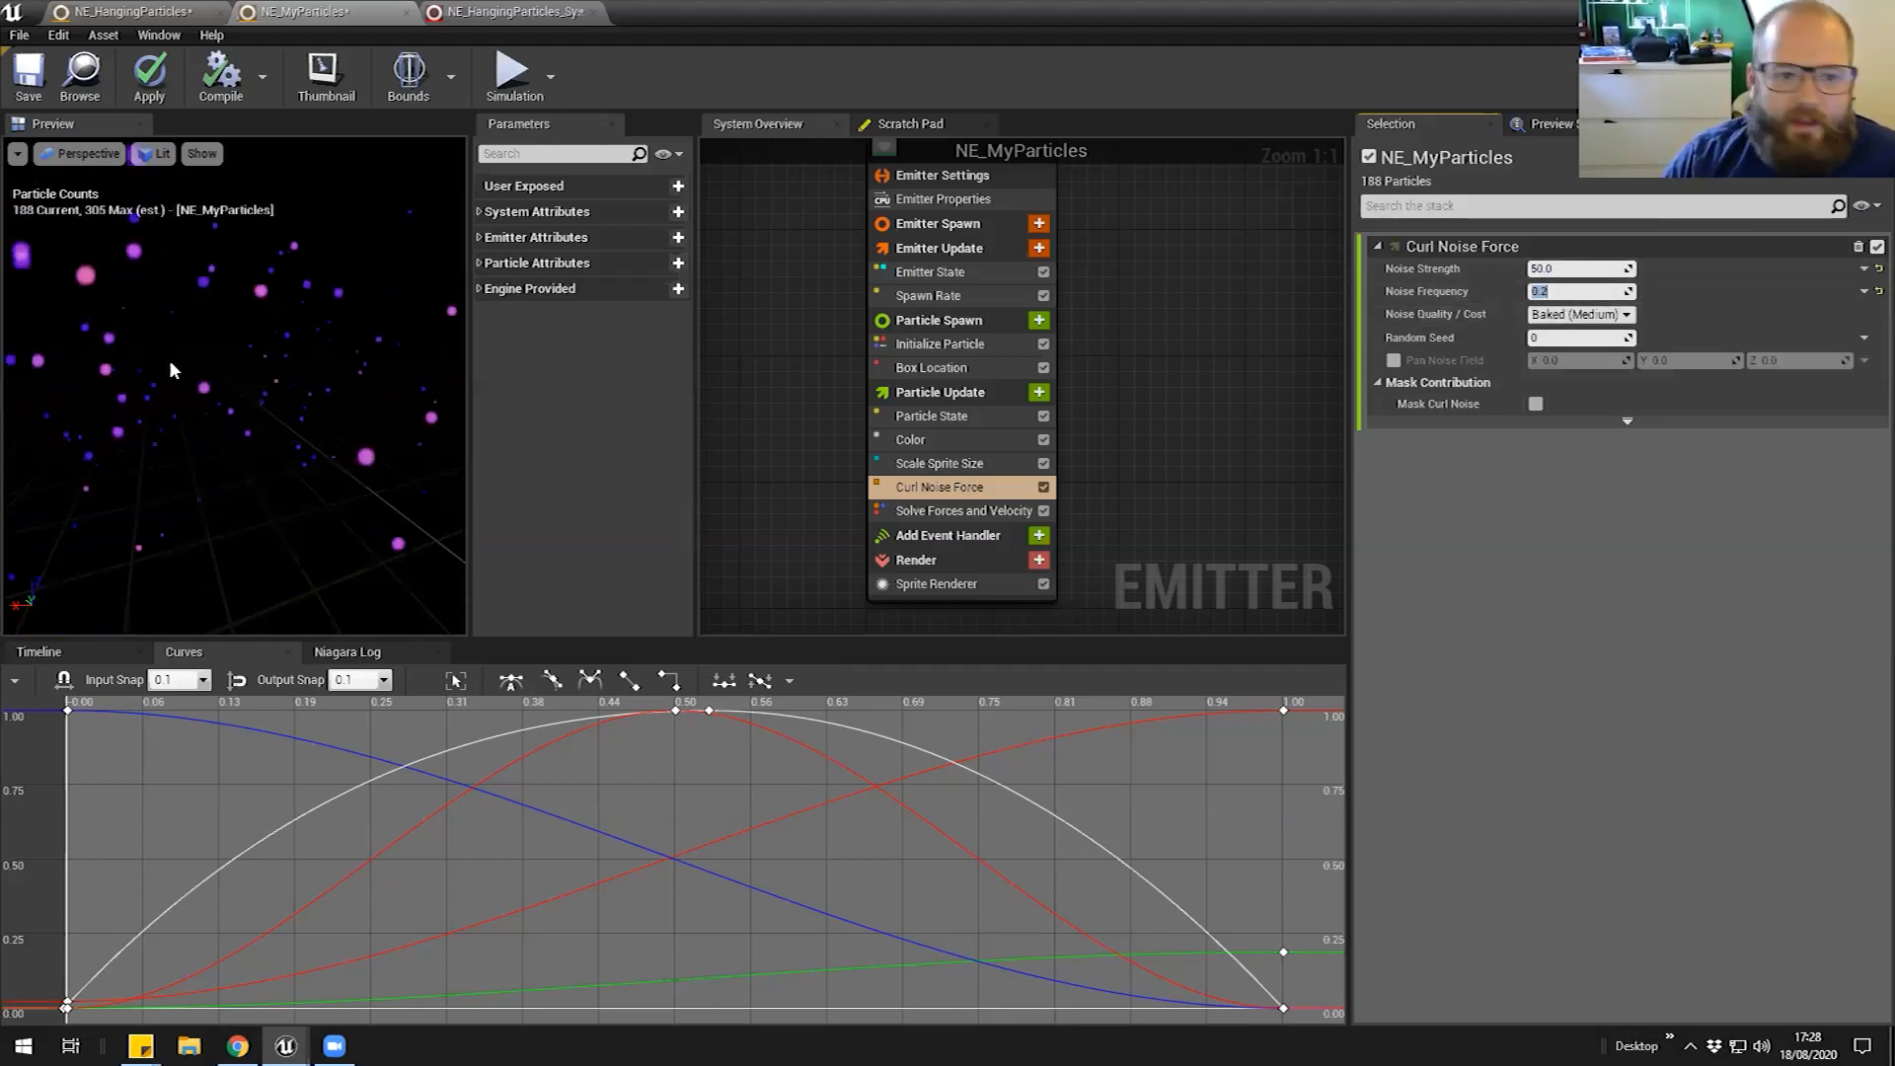
drag(266, 408, 631, 410)
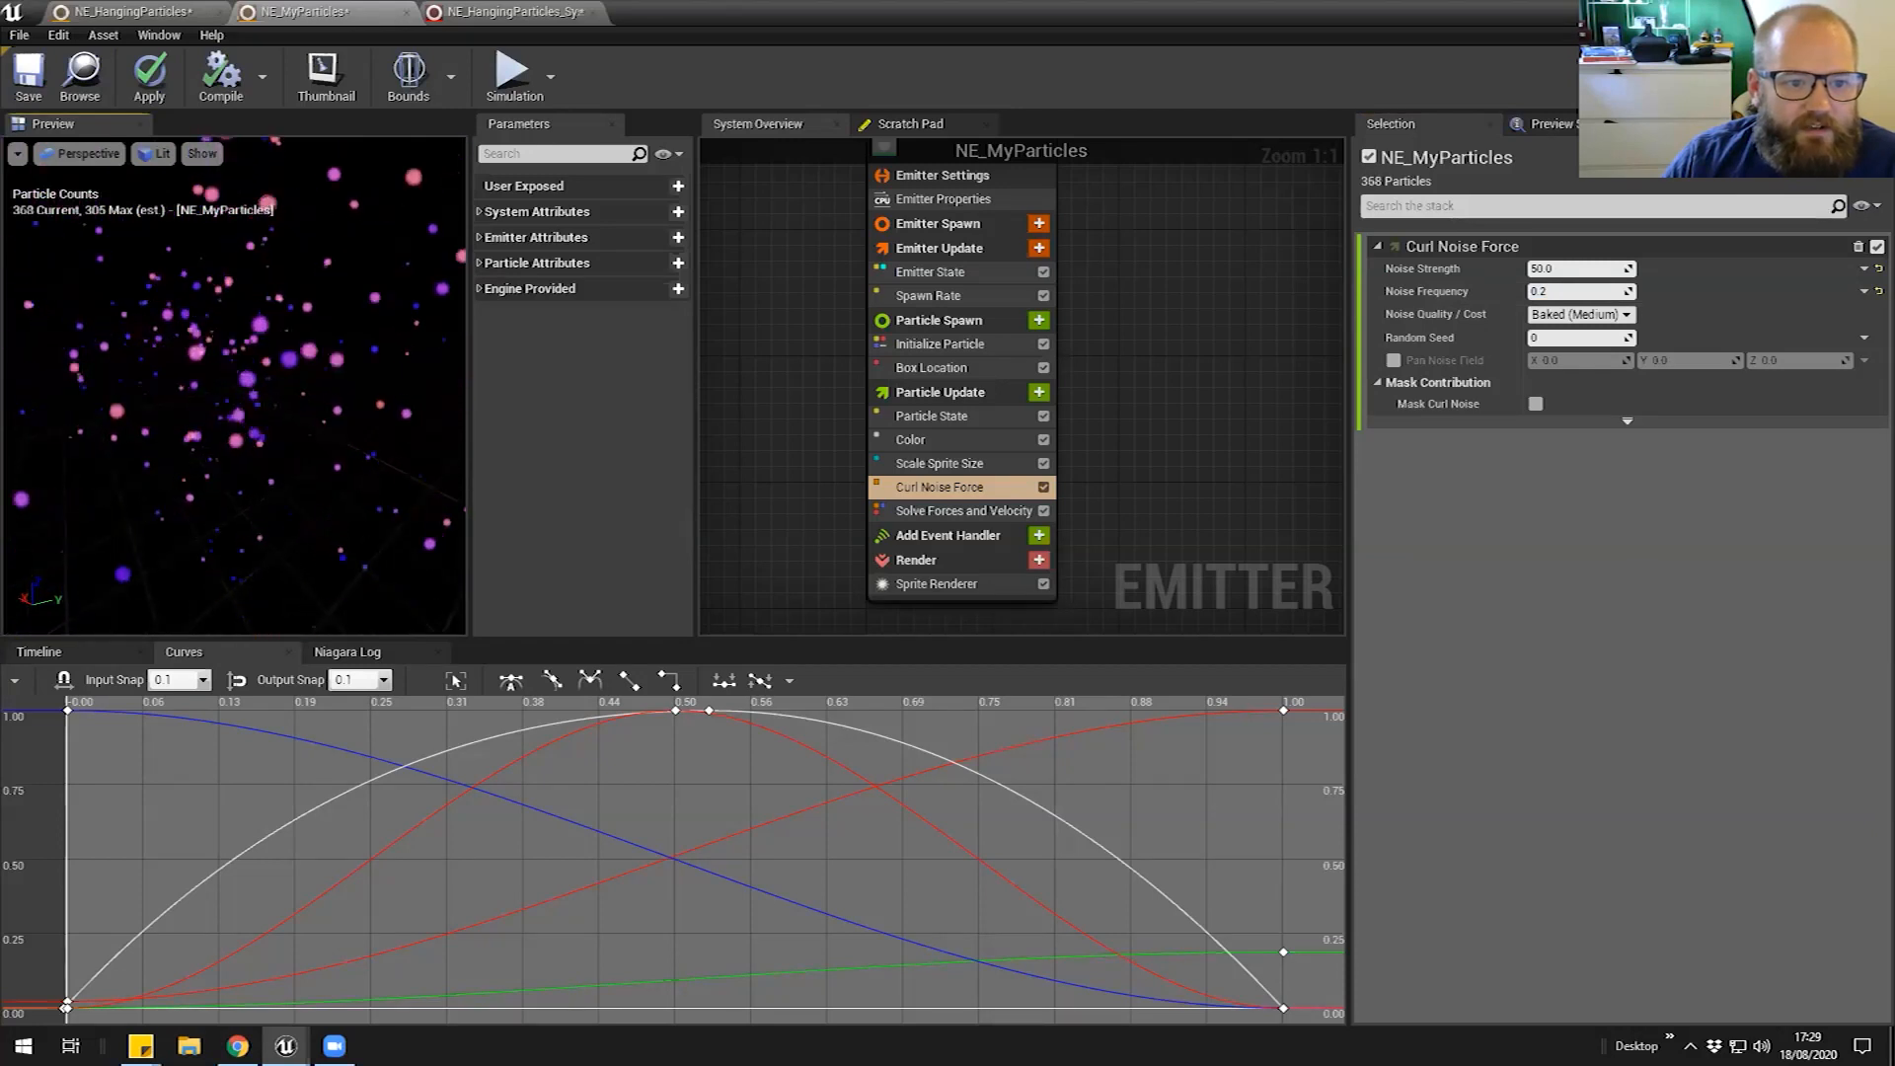
drag(237, 405, 385, 405)
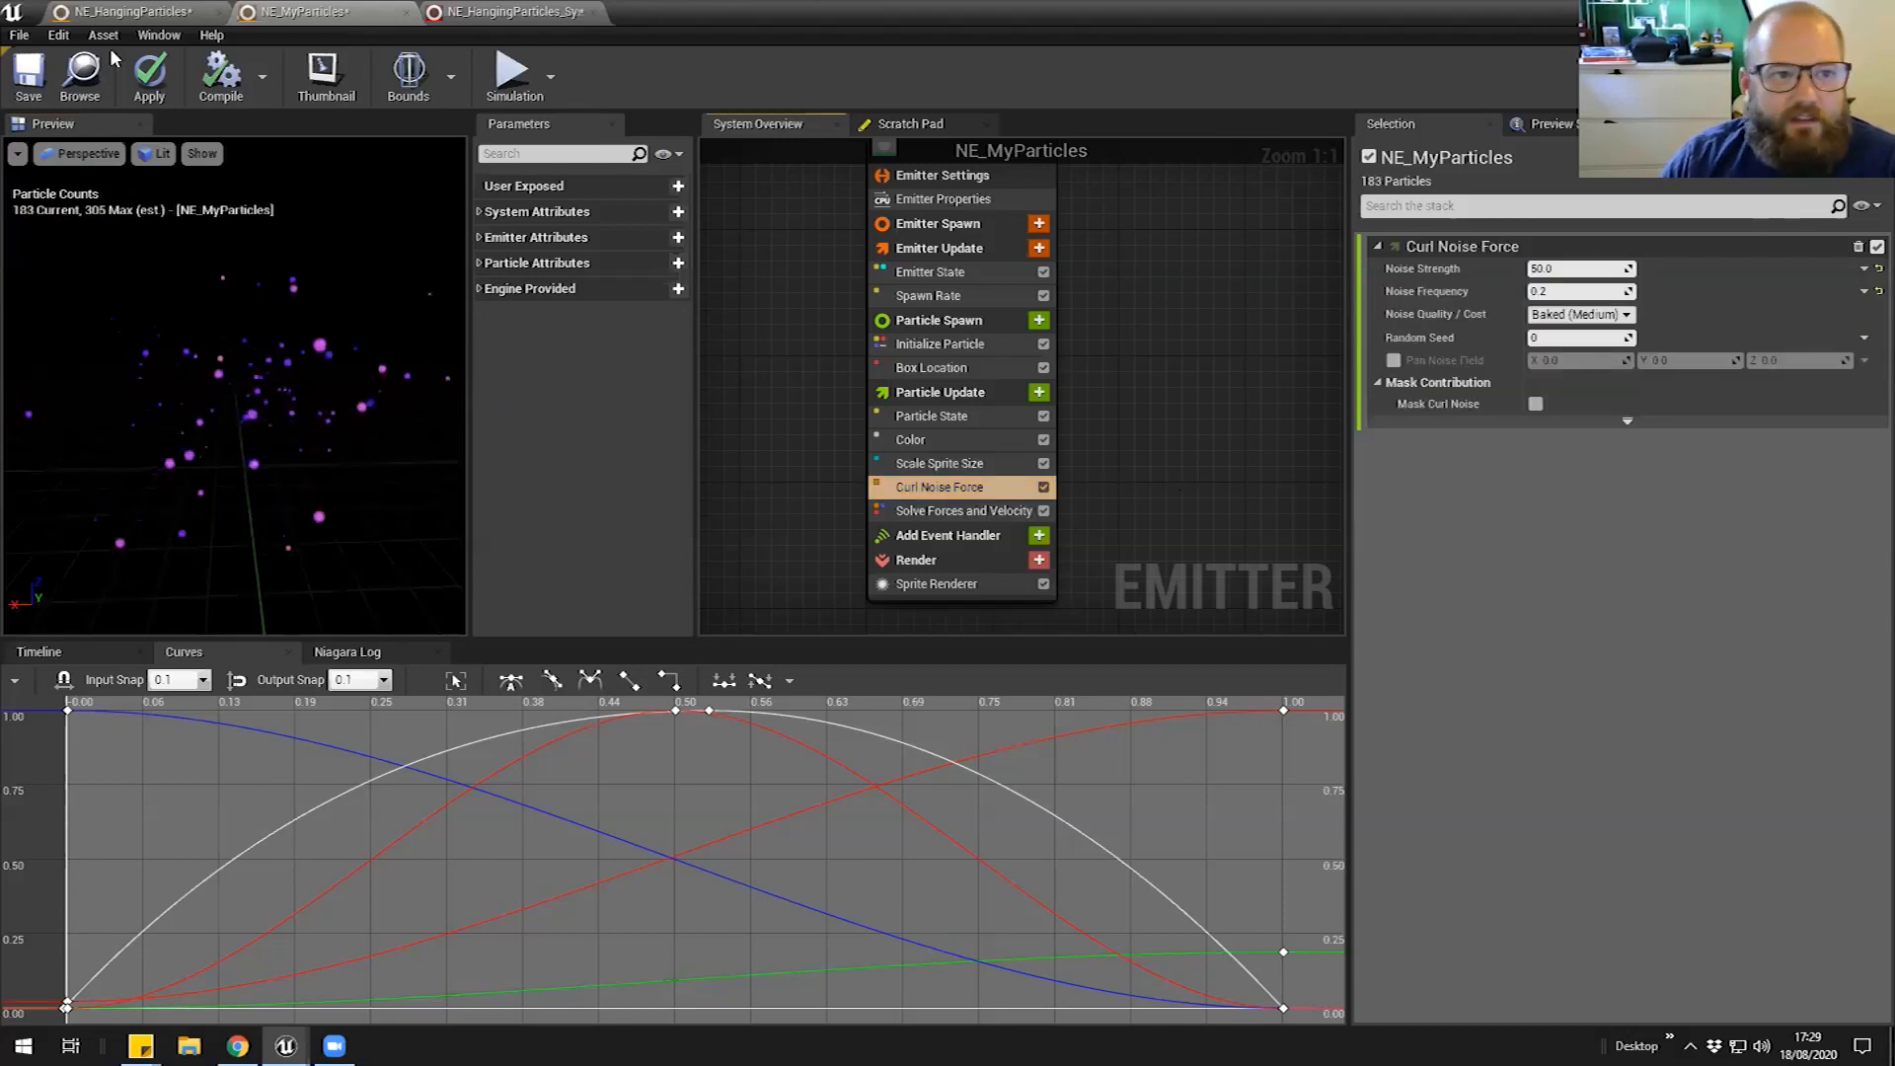
Add a Drag module to the Particle Update stage and apply the suggested fix that repositions it above Solve Forces and Velocity
click(124, 14)
click(328, 15)
click(977, 392)
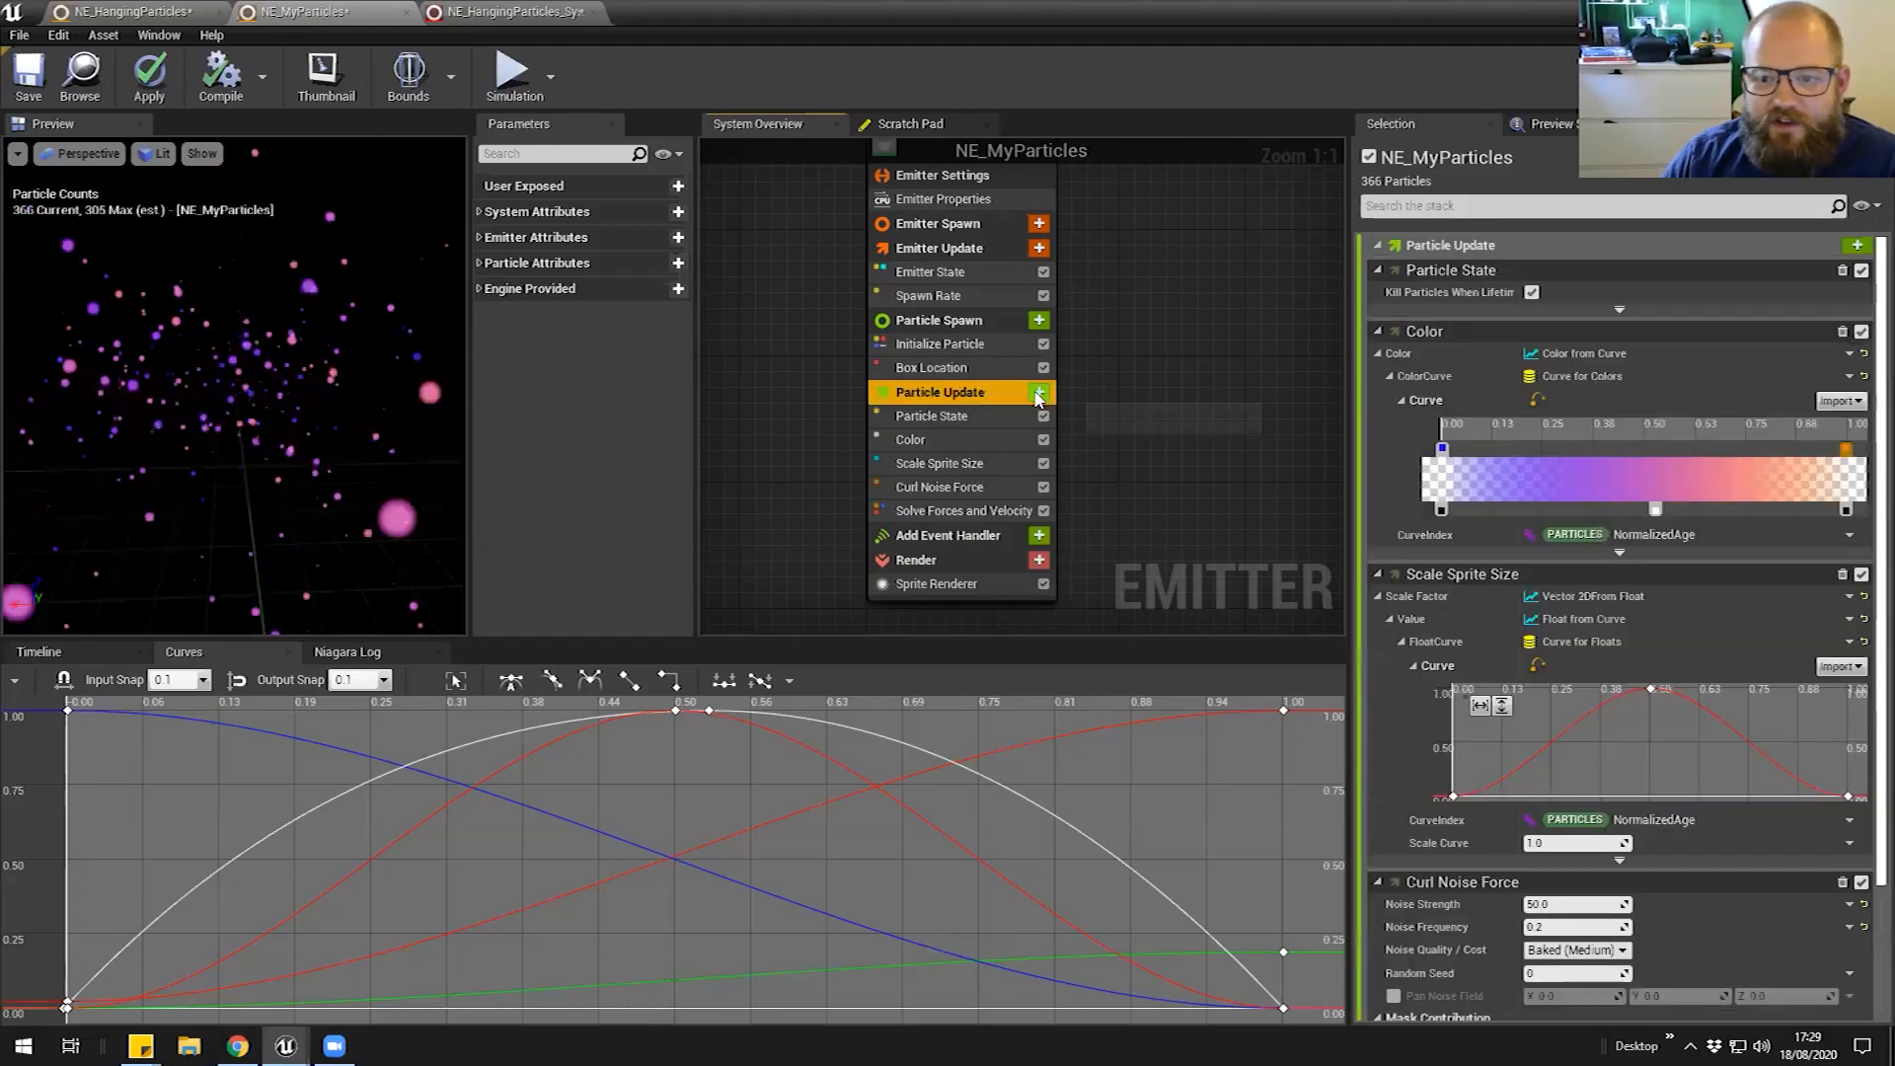
click(1038, 392)
text(drag)
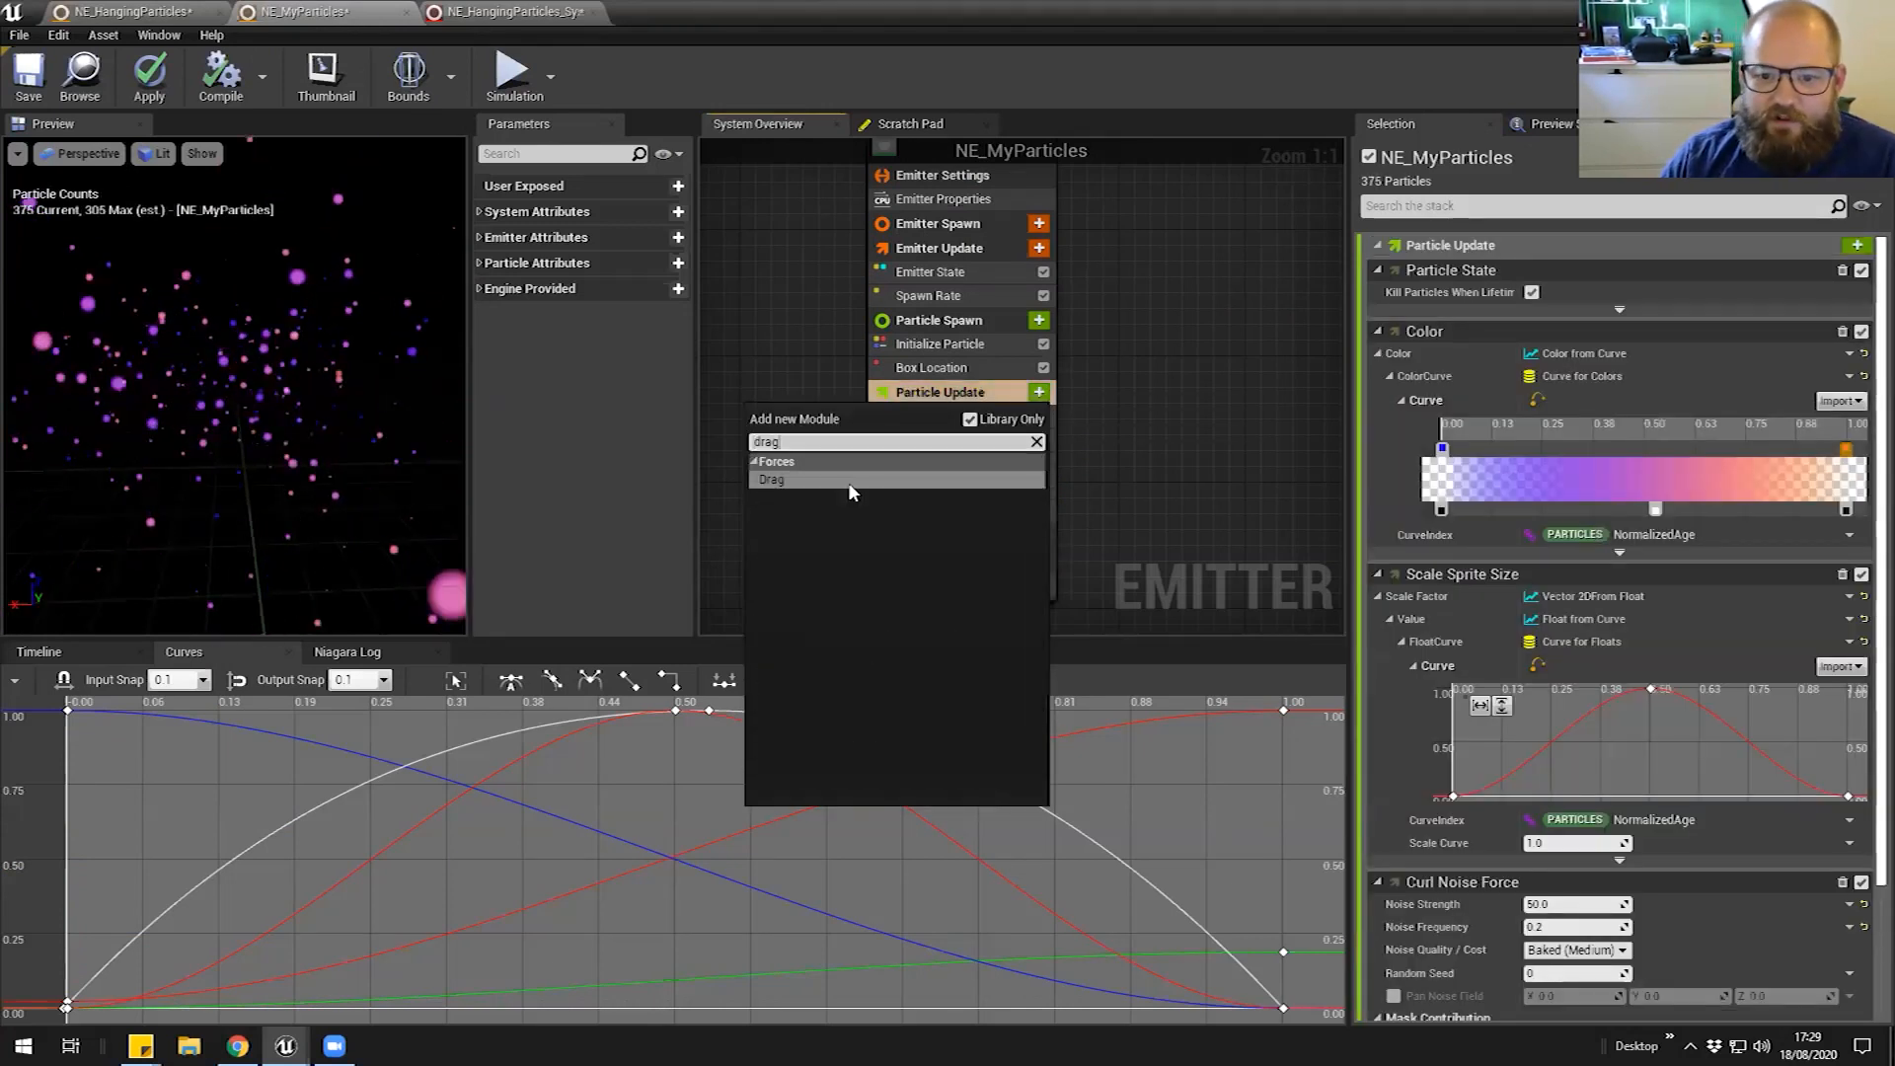
click(854, 480)
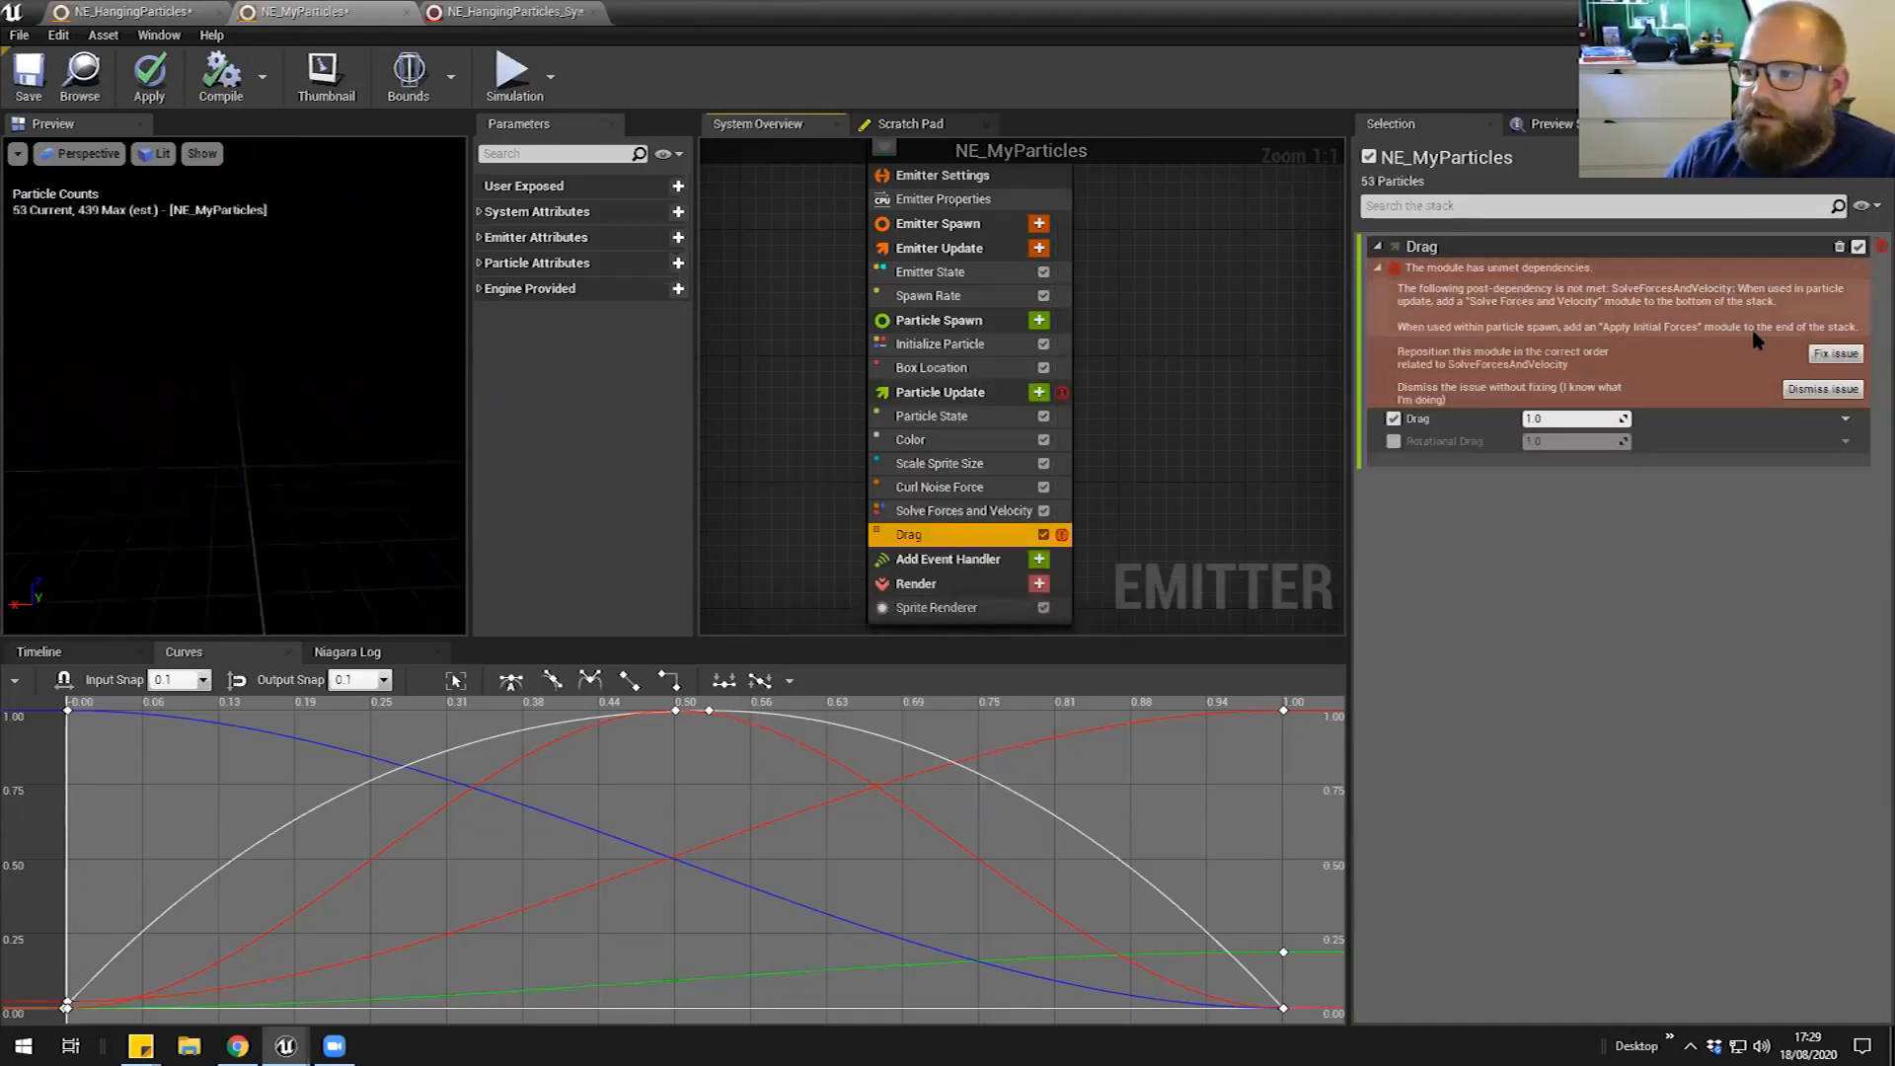
click(1835, 354)
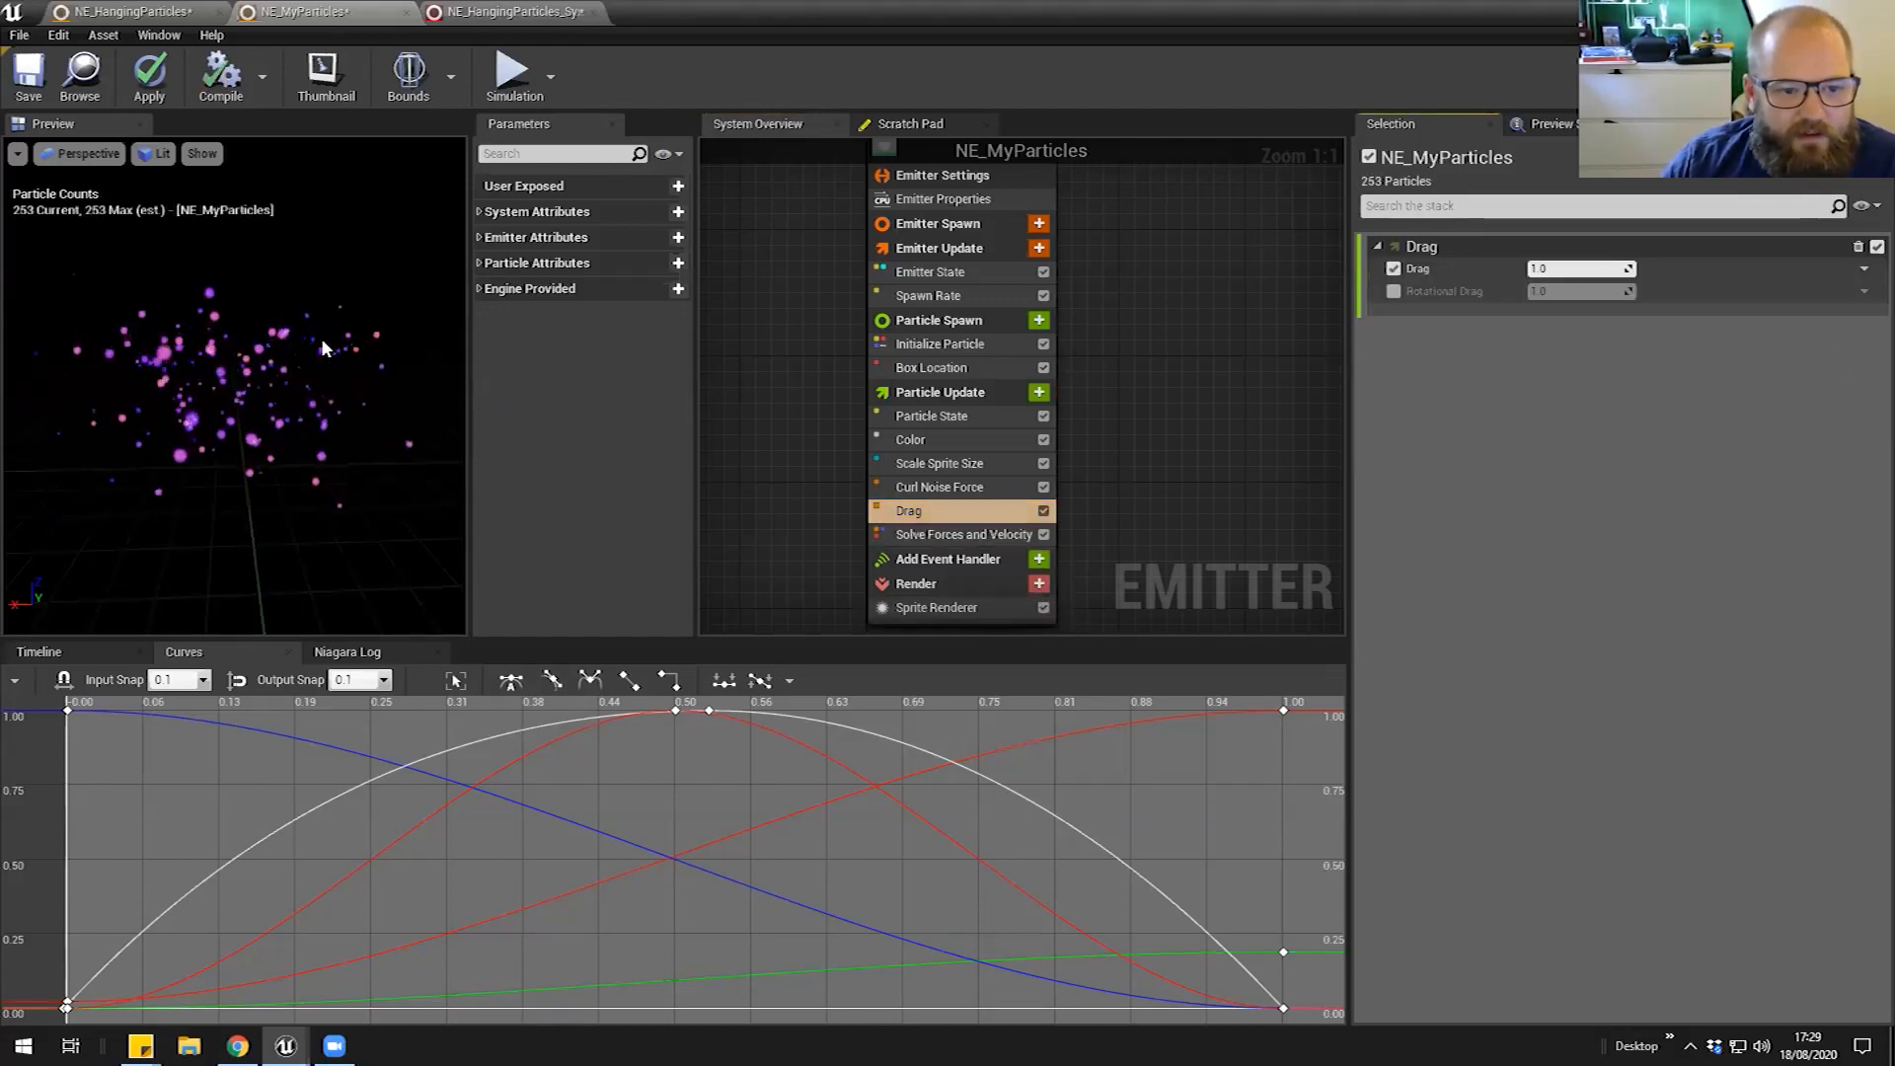
Set the Drag module's value to 2.0, inspect the particles in the preview, and apply the emitter changes
drag(1586, 257, 1619, 258)
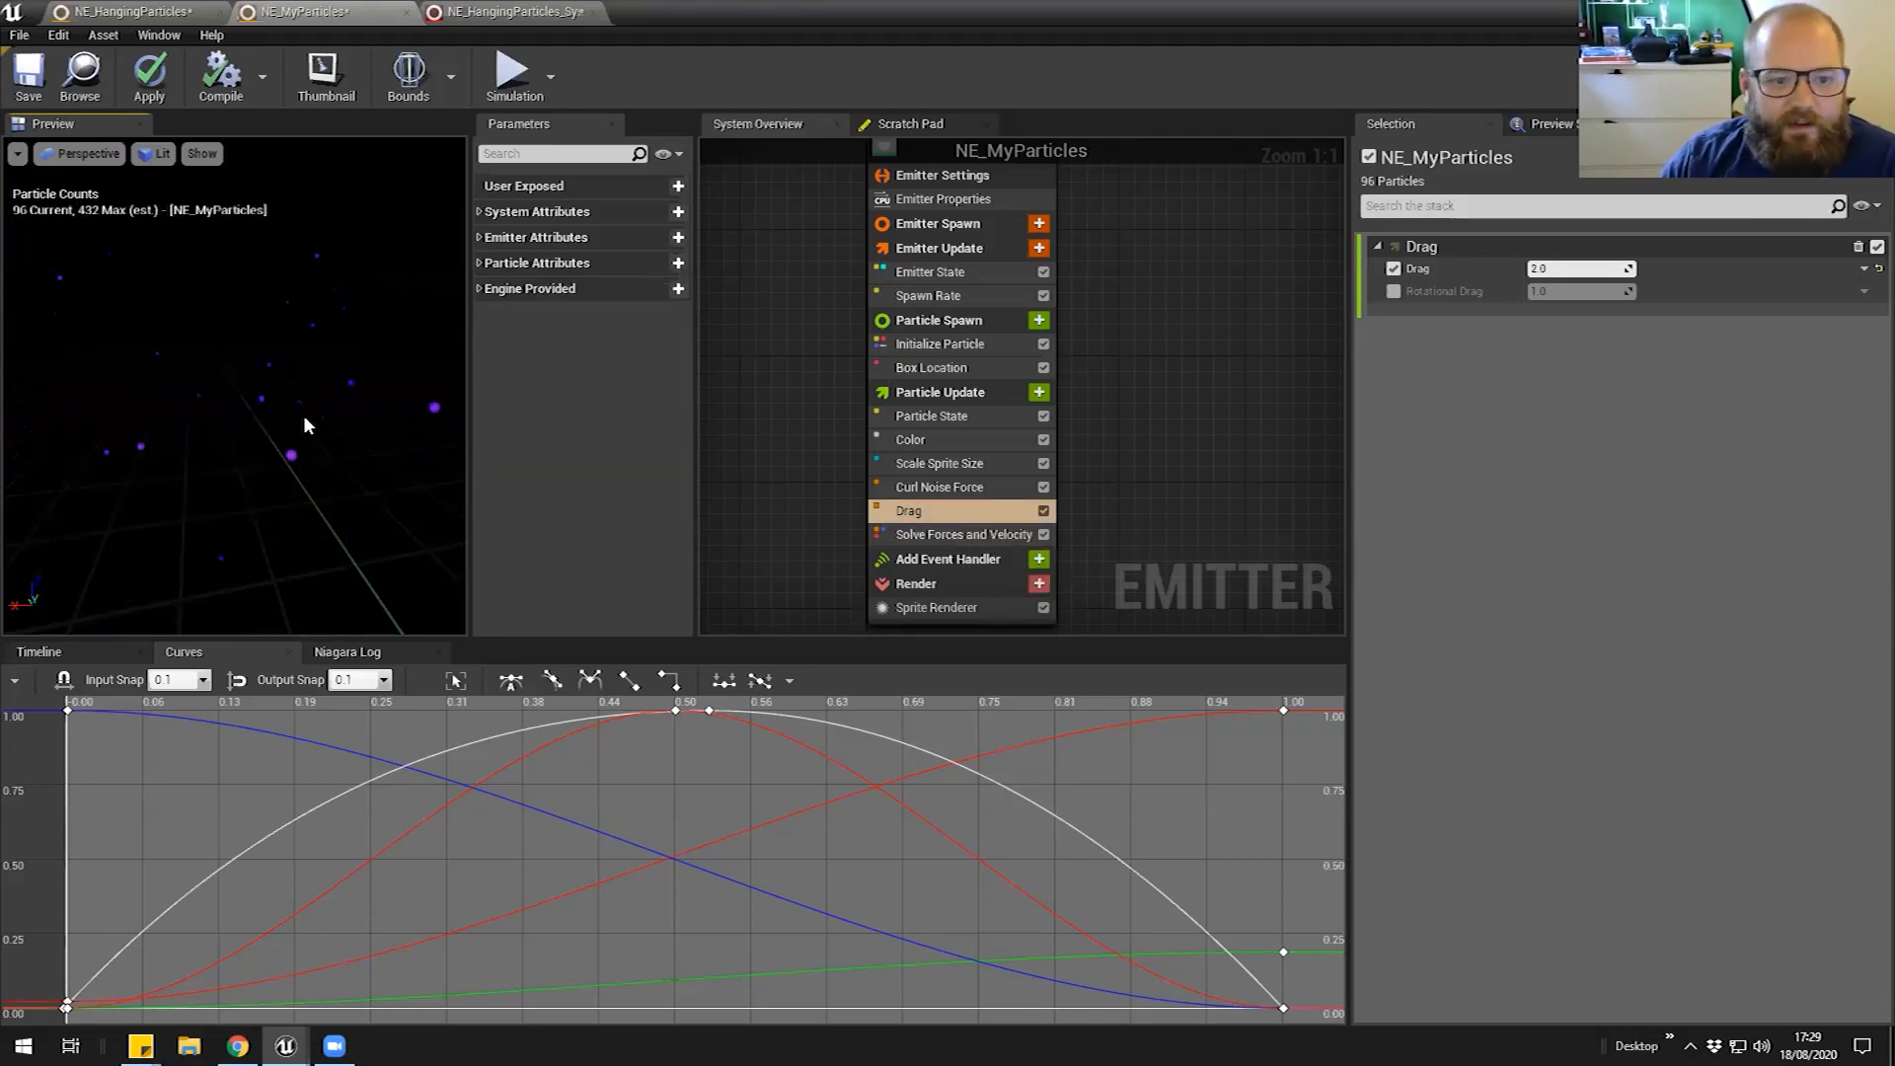
drag(246, 340, 167, 339)
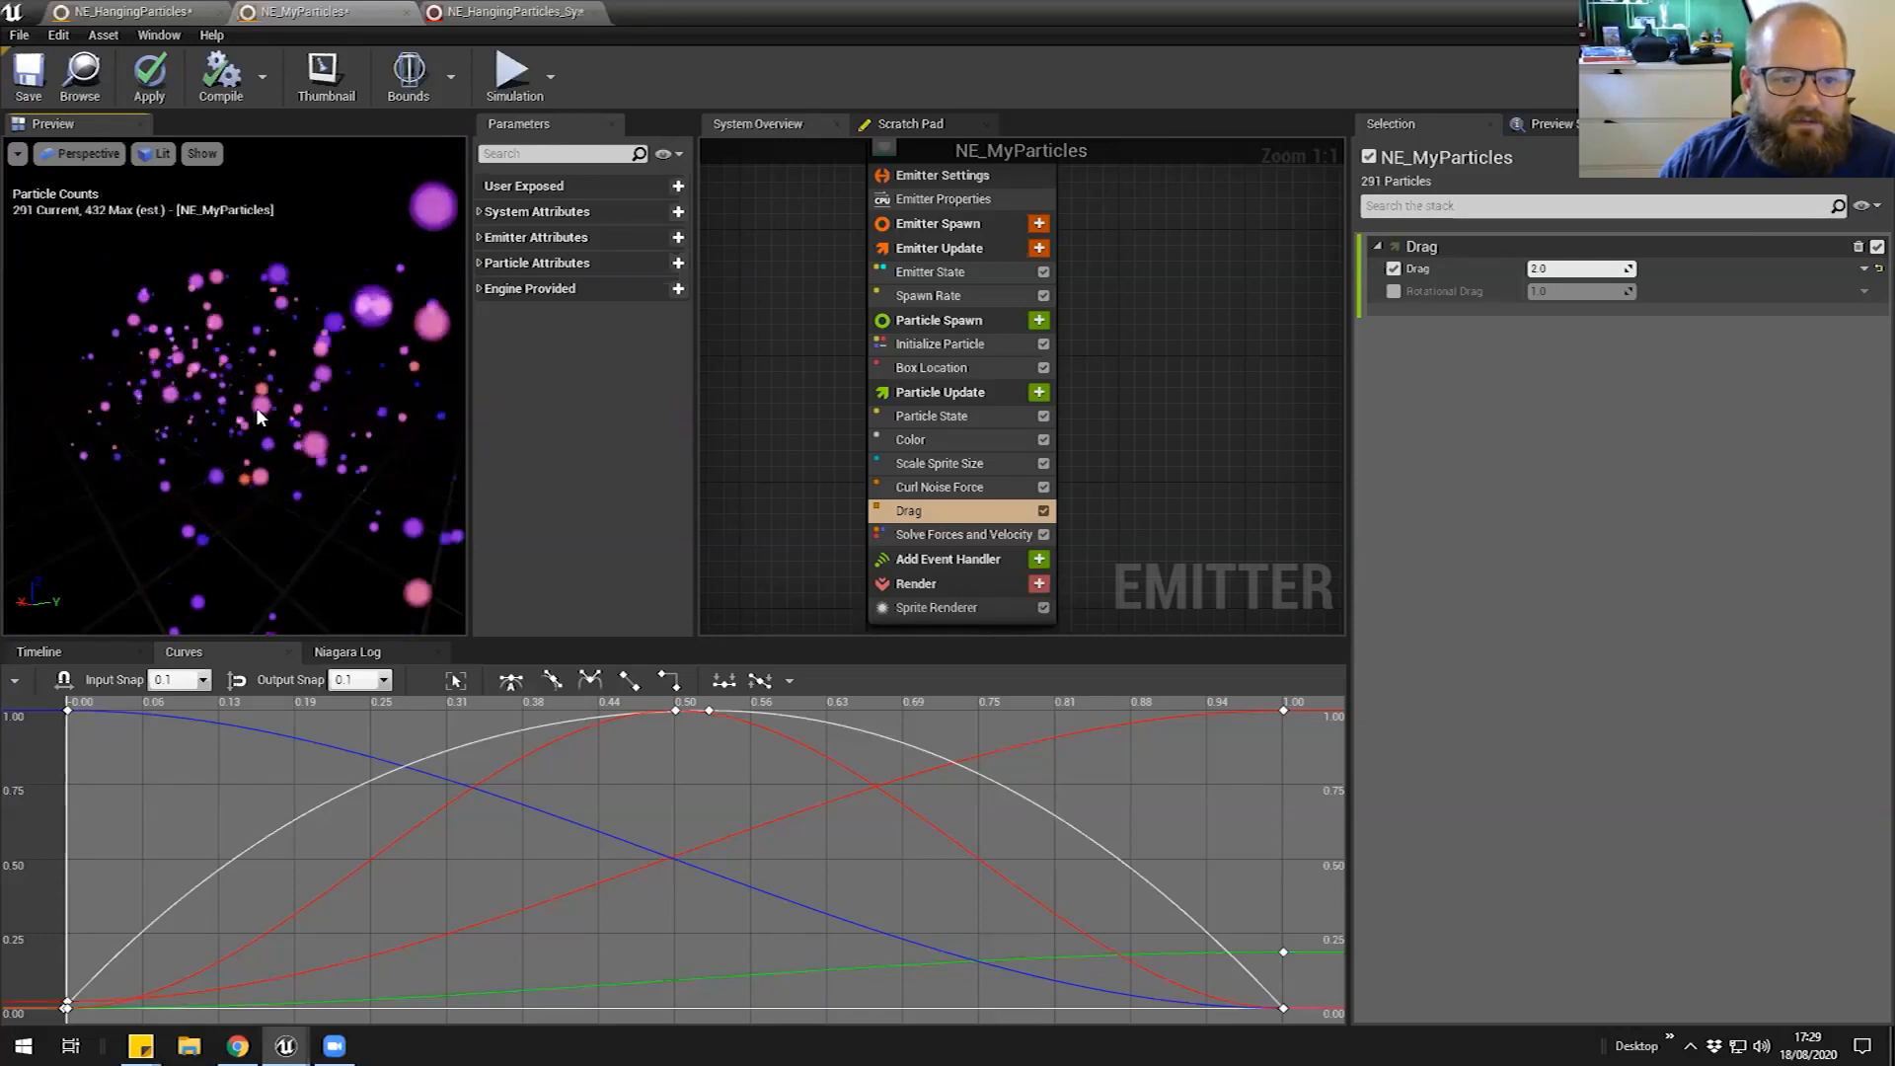
drag(324, 445, 424, 444)
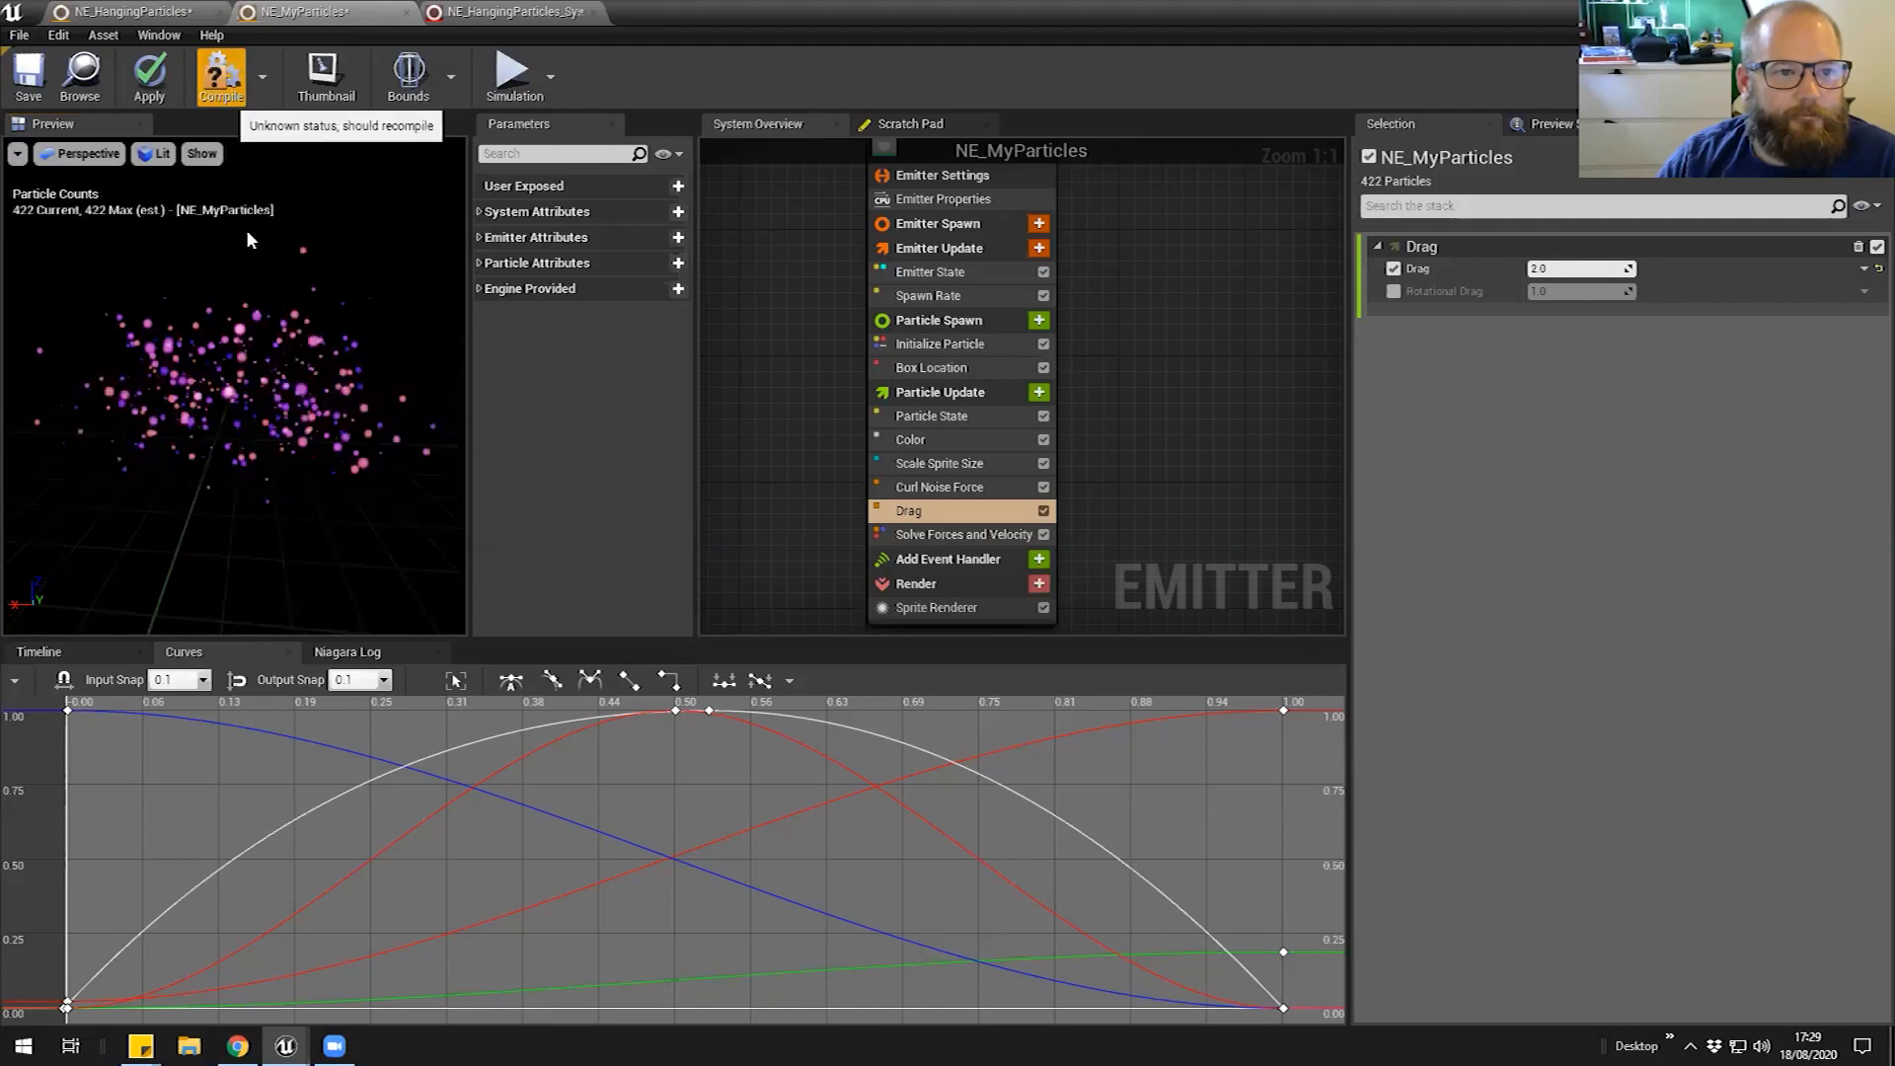
click(153, 79)
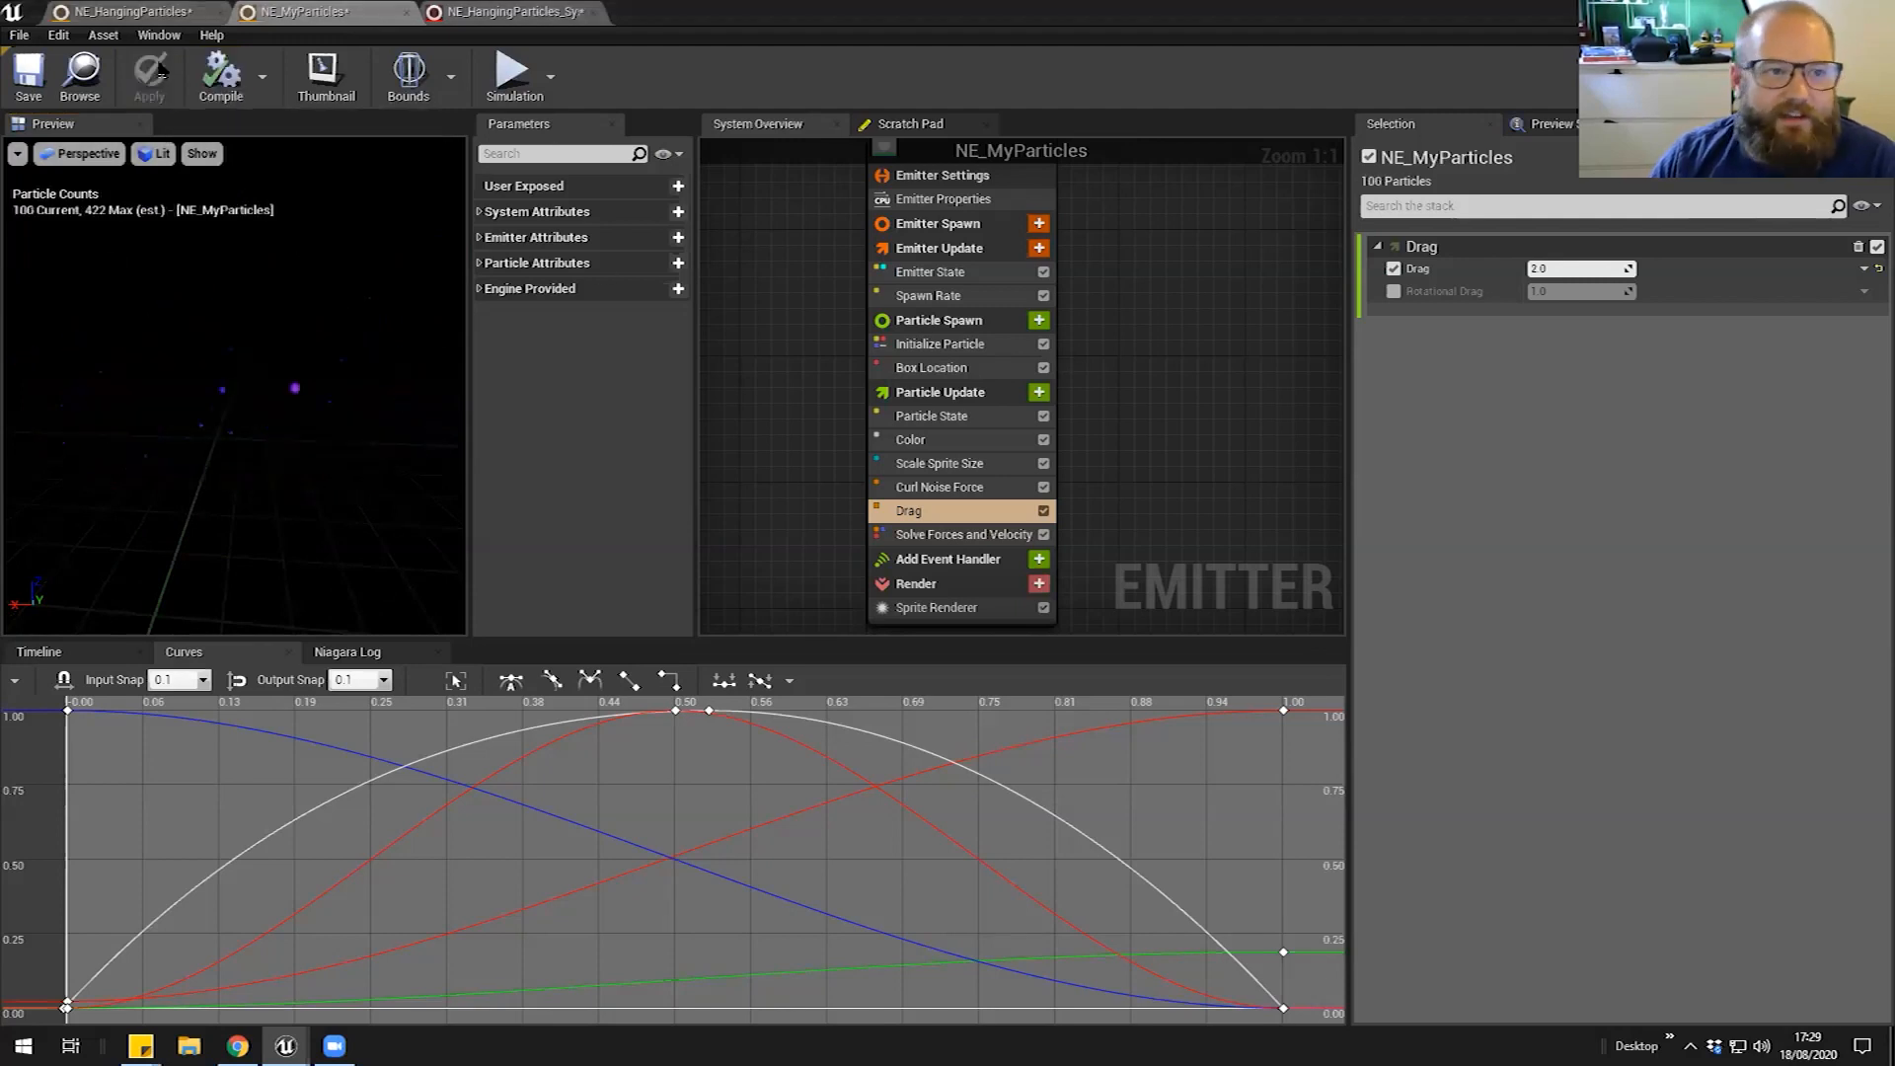
Compare NE_MyParticles with the NE_HangingParticles emitter and examine its preview and module stack
click(141, 14)
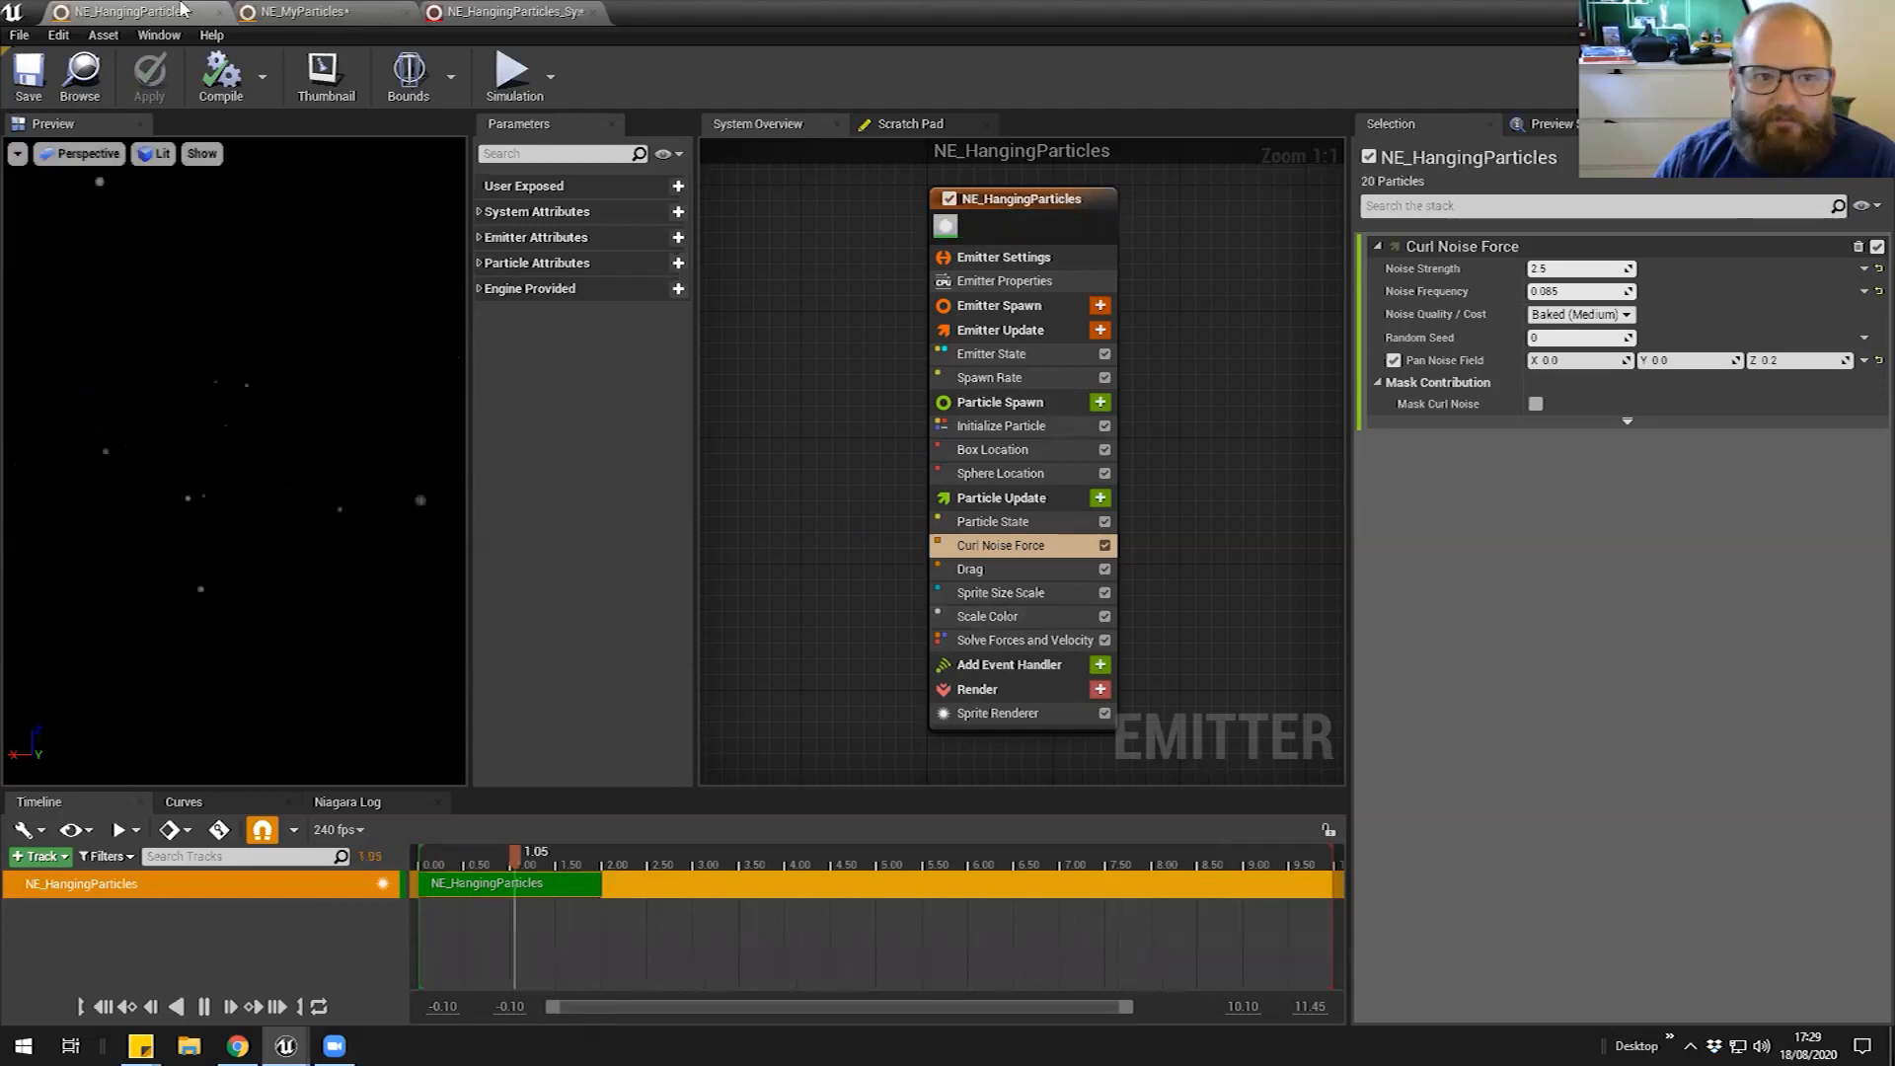
click(316, 12)
drag(310, 419, 243, 376)
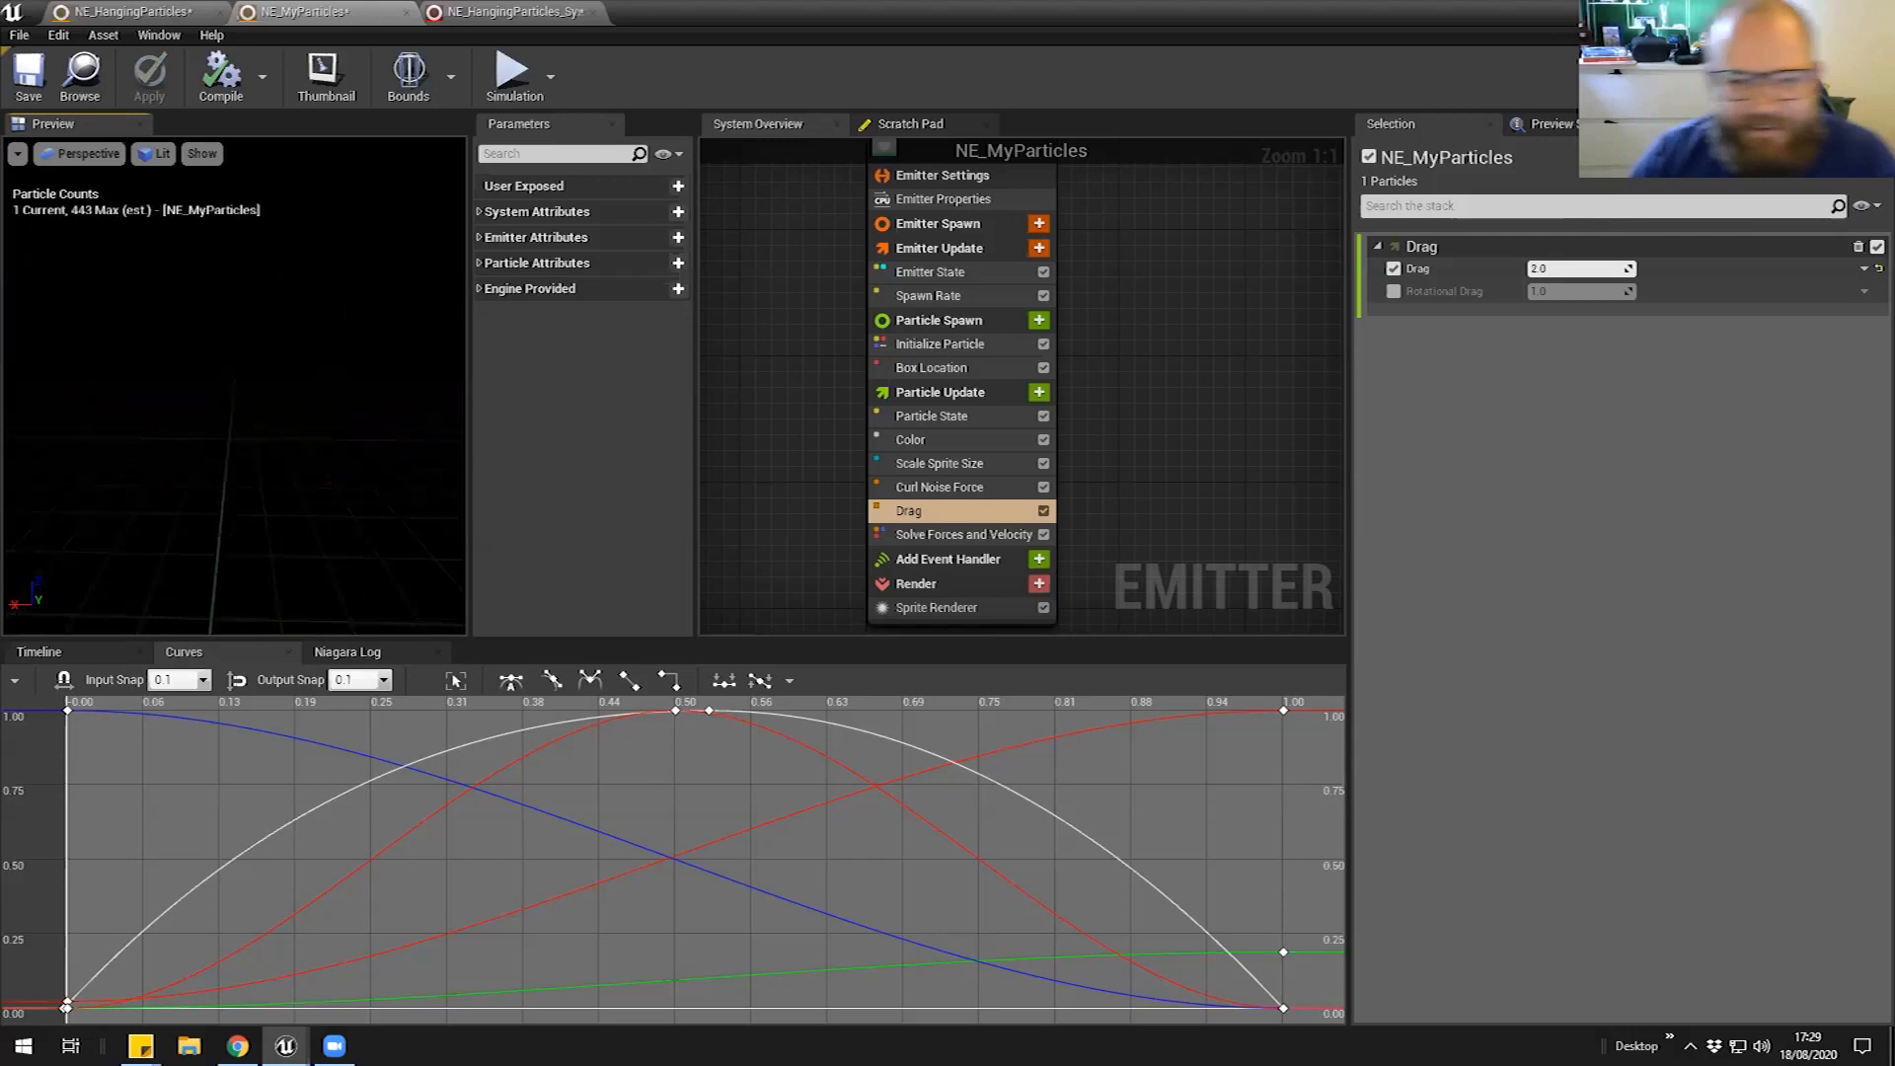
scroll(805, 425, down, 1)
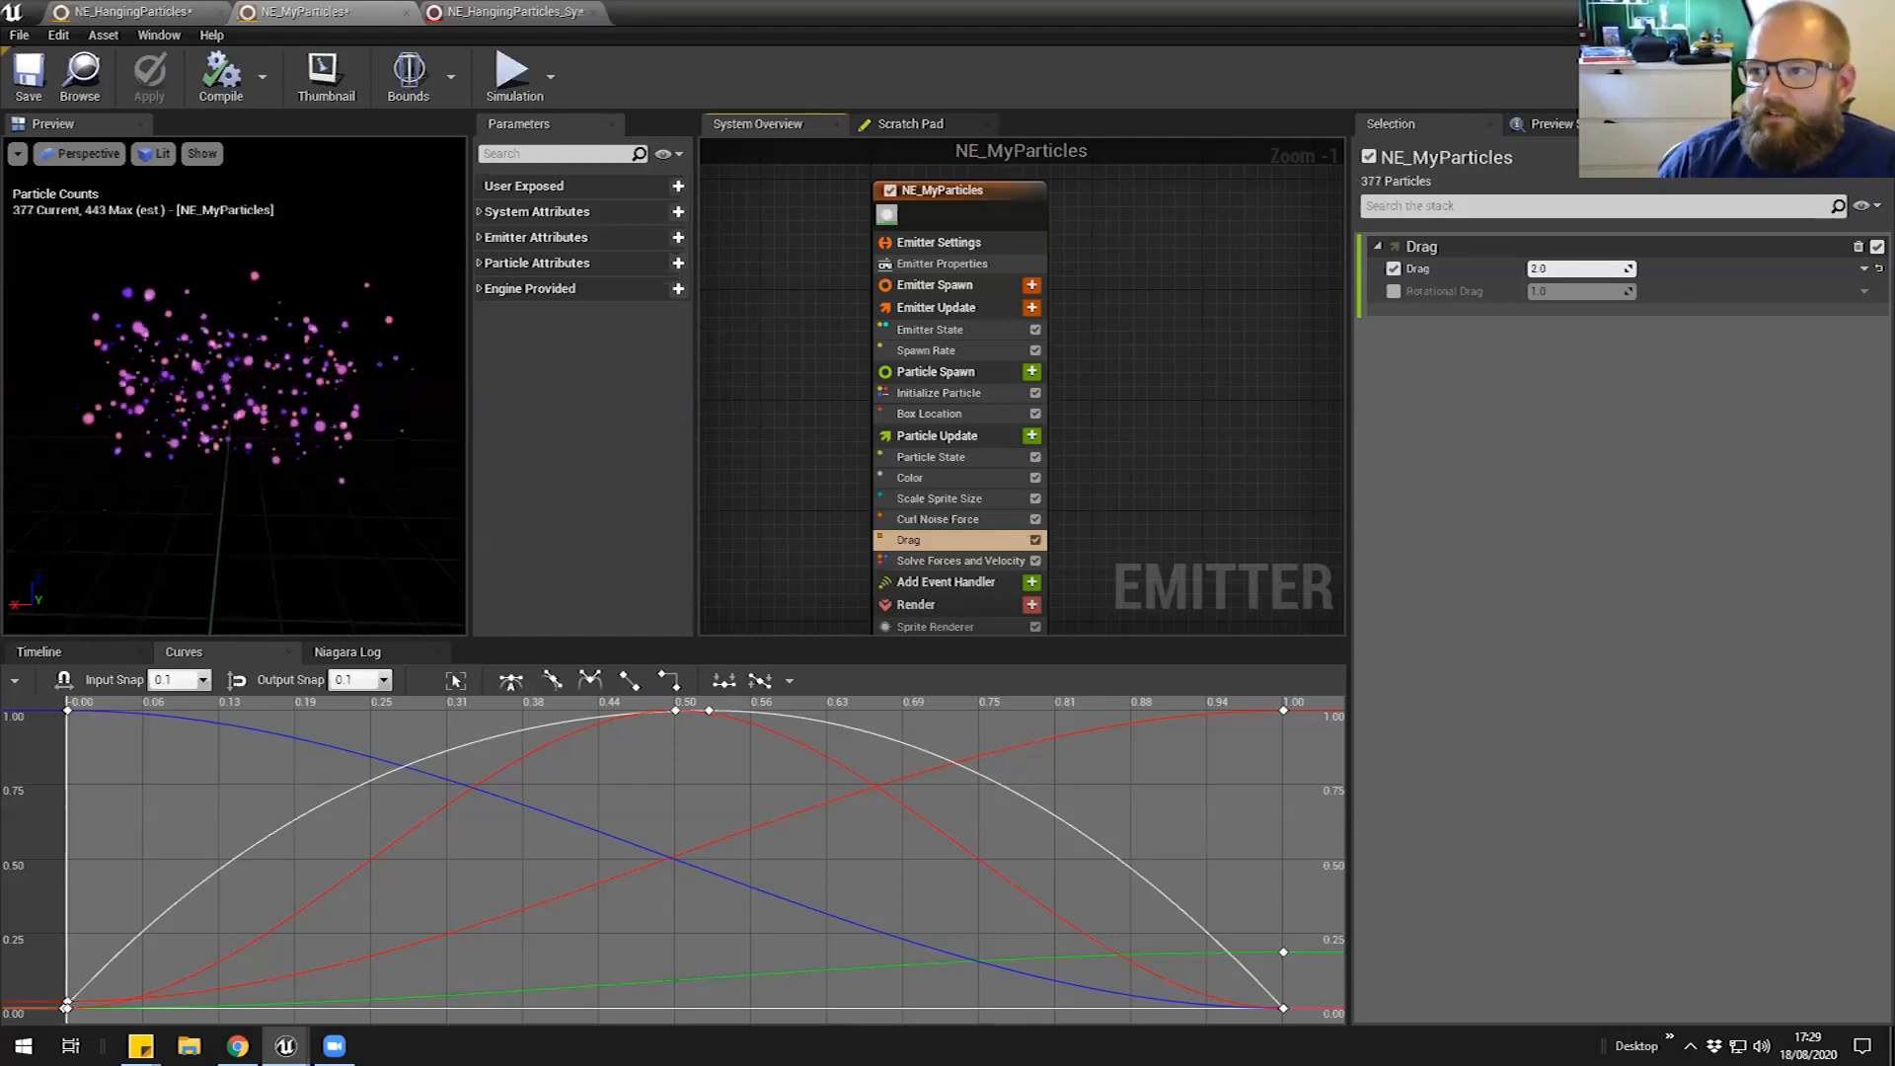
Switch to the level editor, view the updated particles in the scene, and remove the NE_MyParticles_System actor from the level
key(alt+Tab)
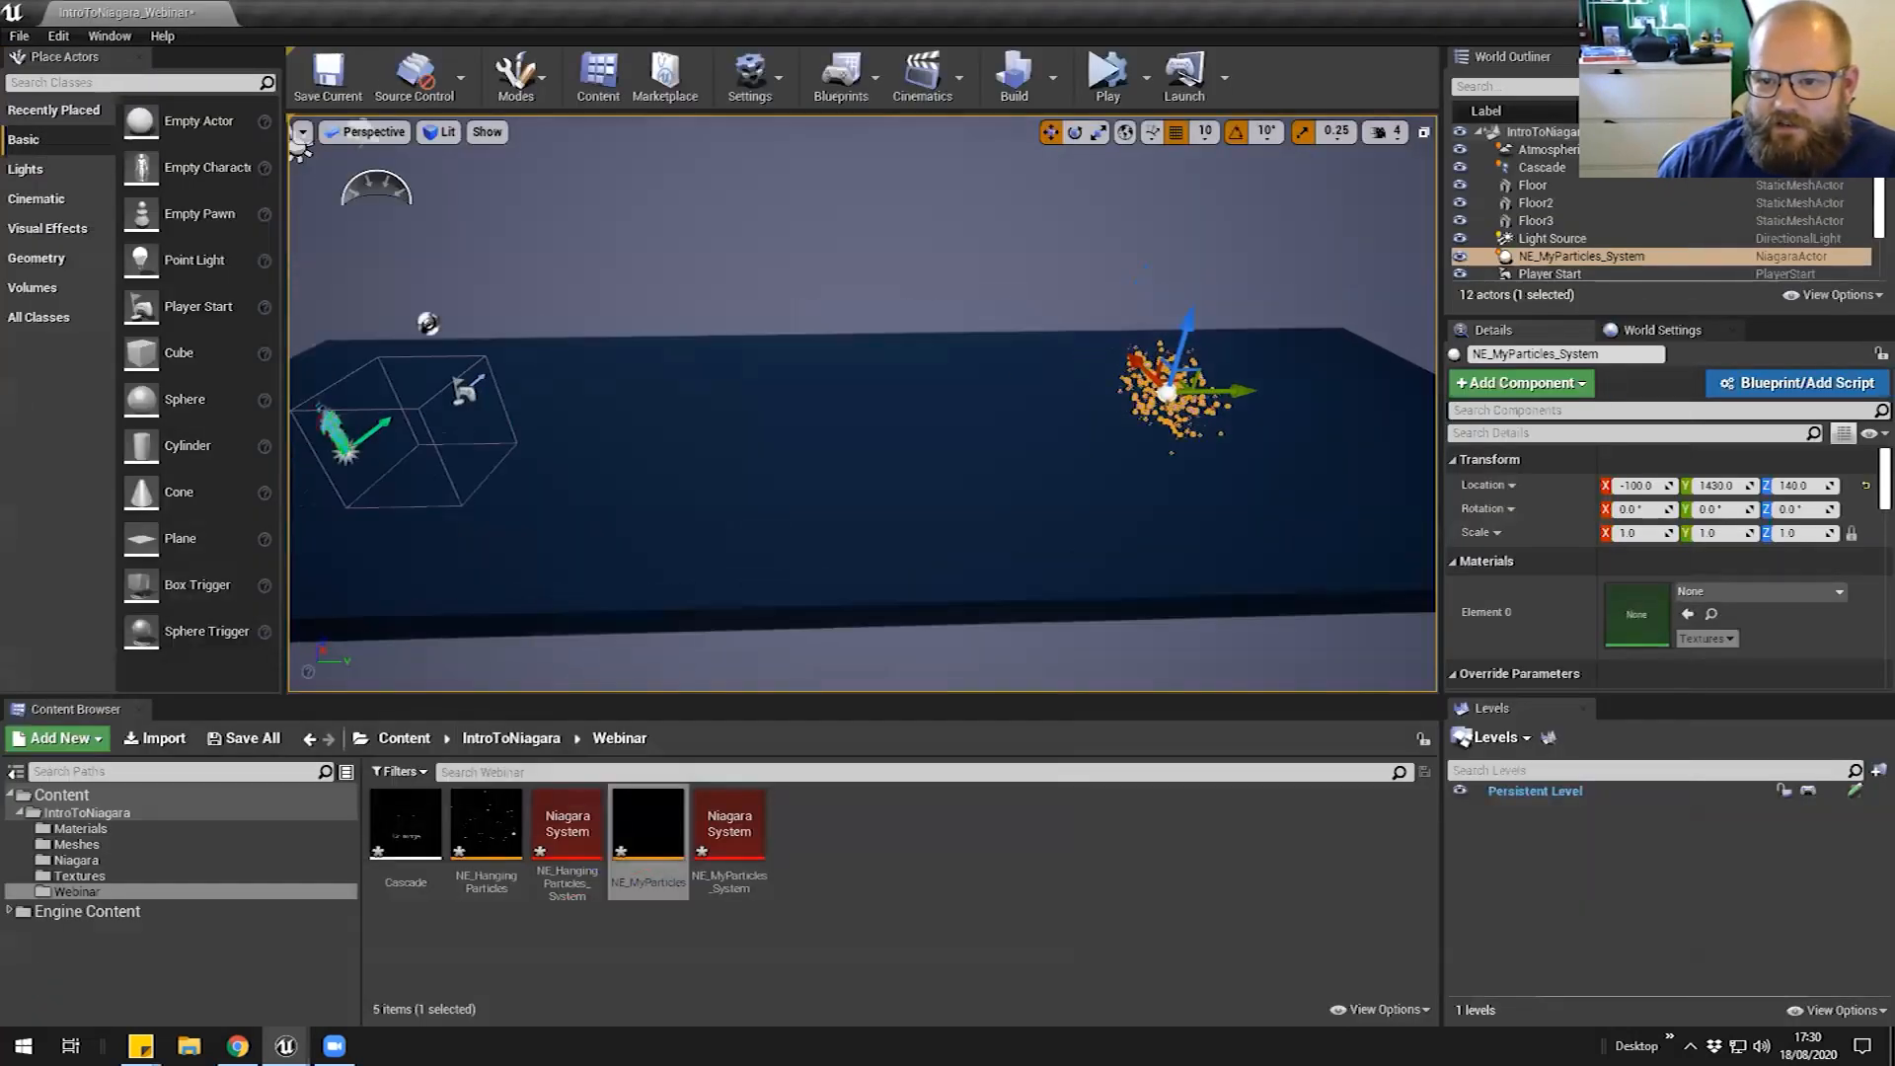
drag(943, 425, 957, 413)
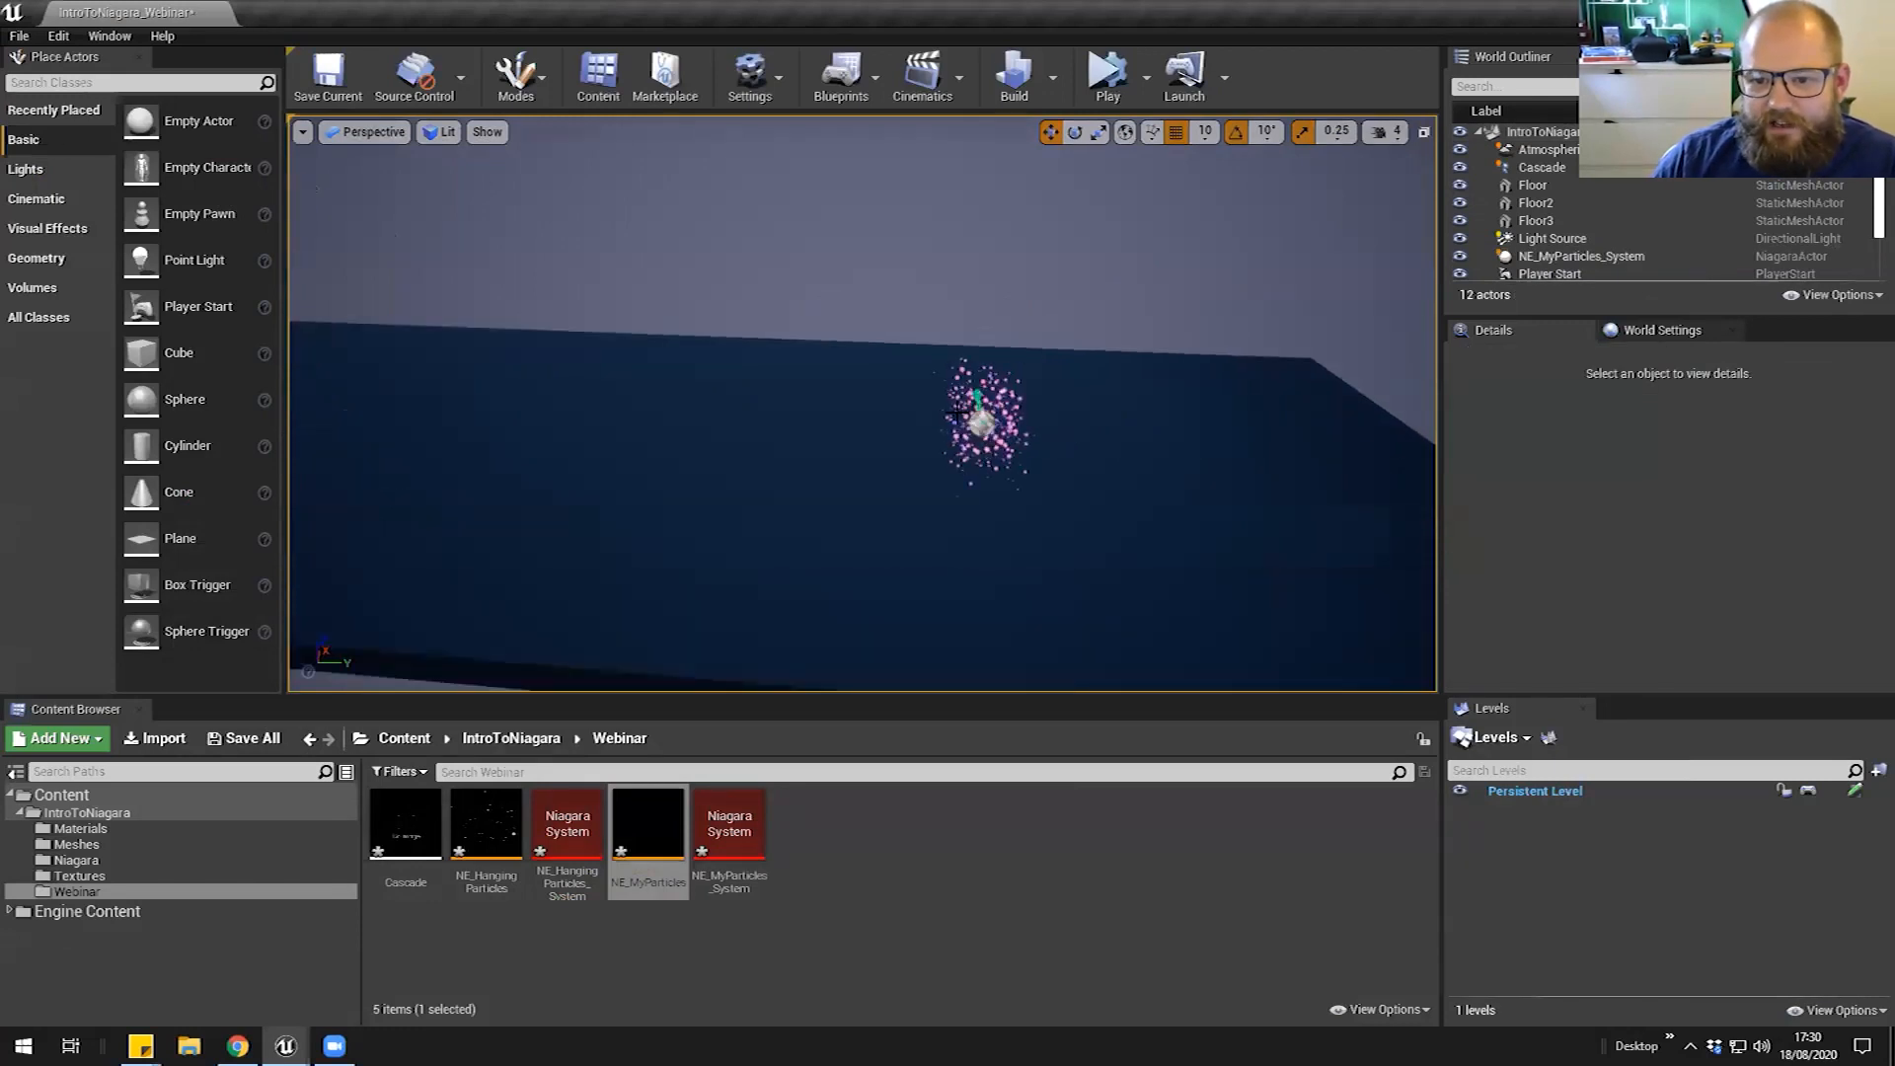
click(983, 426)
key(Escape)
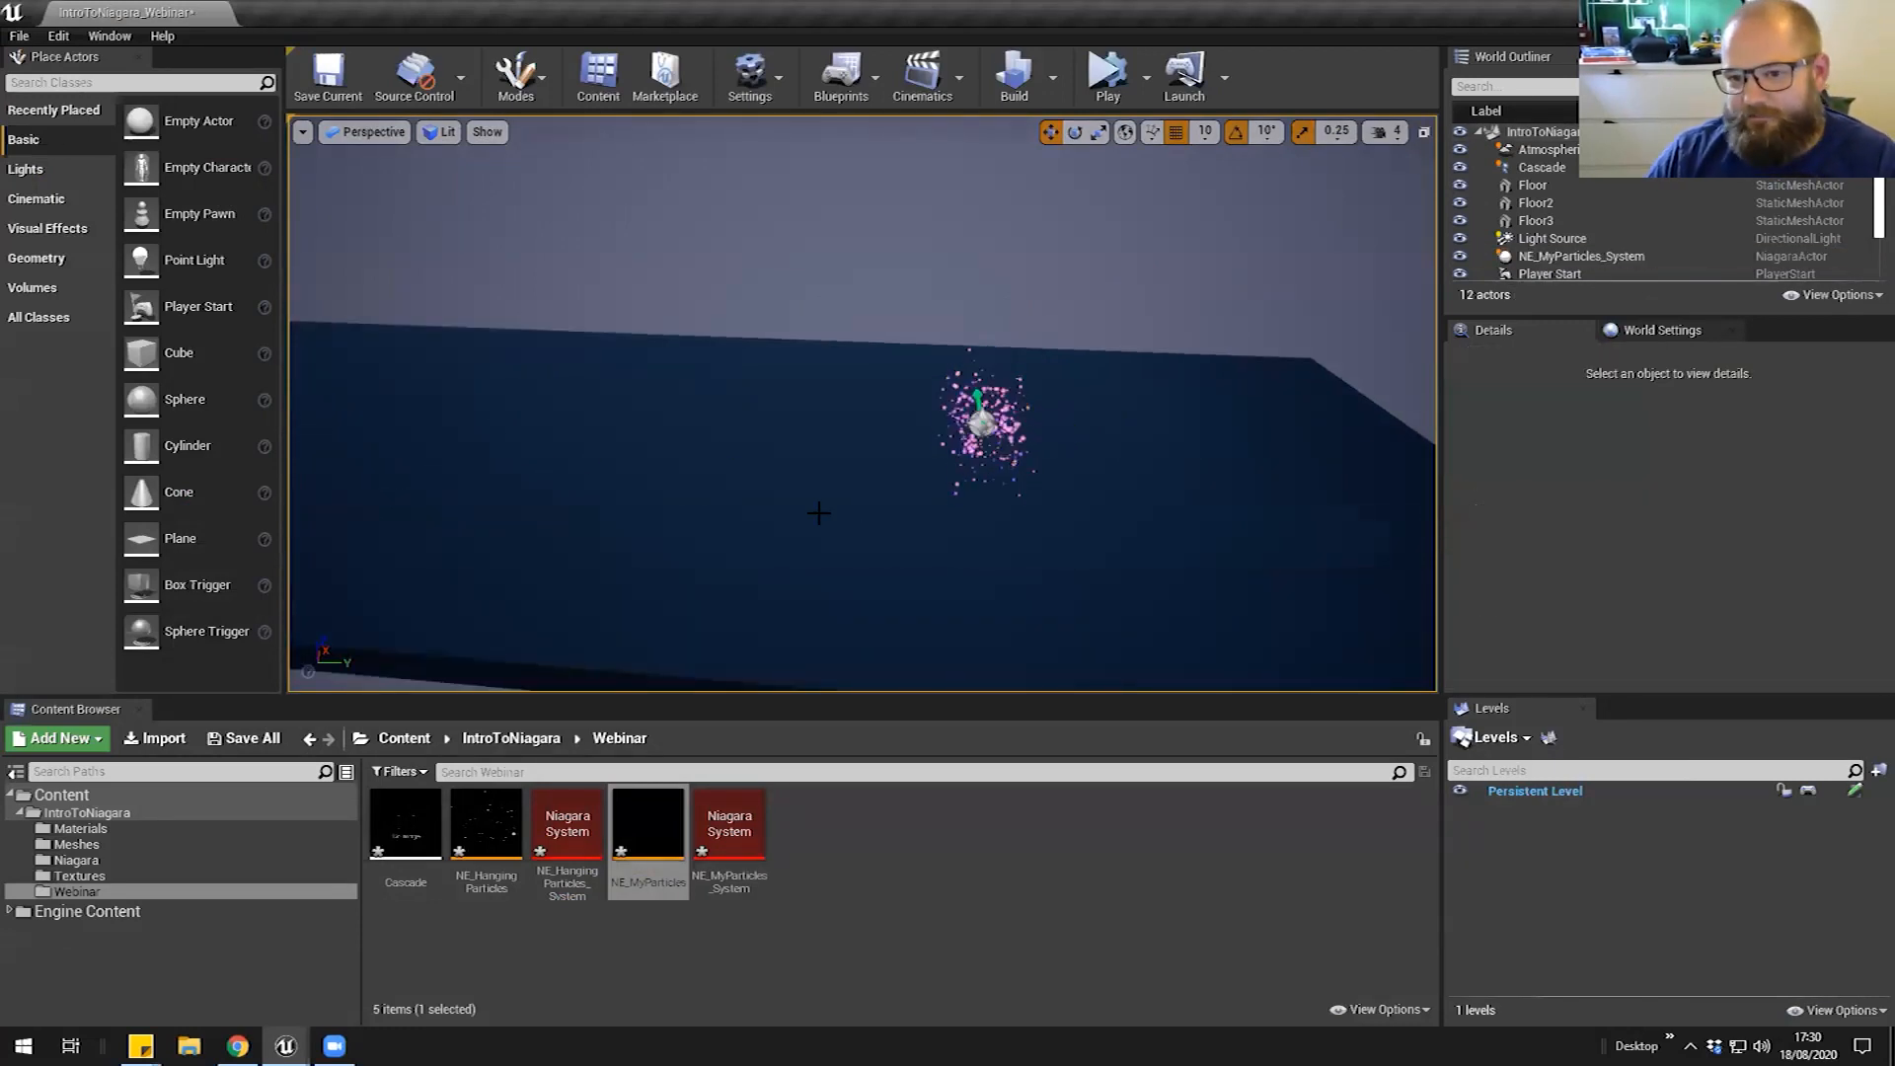
drag(787, 454, 1048, 518)
key(ctrl+z)
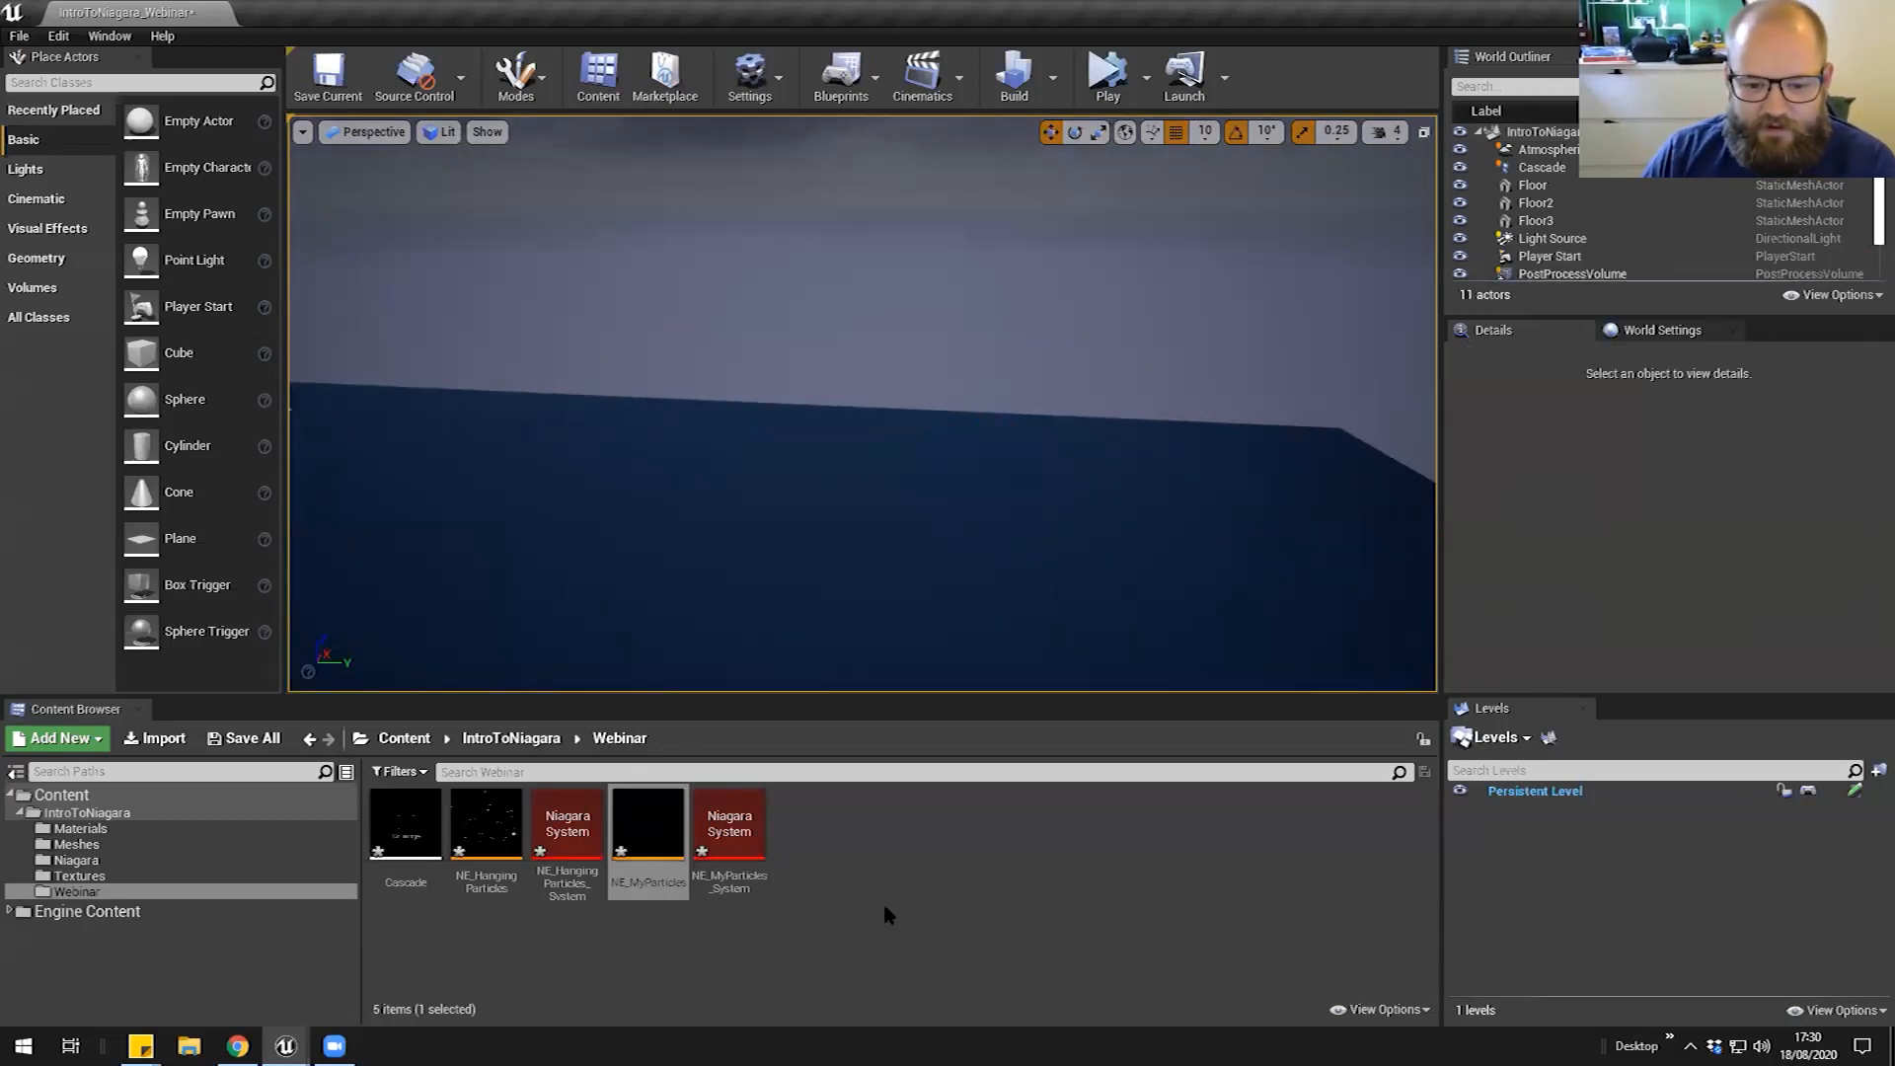
key(Right)
key(Delete)
Clear the asset selection and save all modified content, including the level and emitters
click(1085, 838)
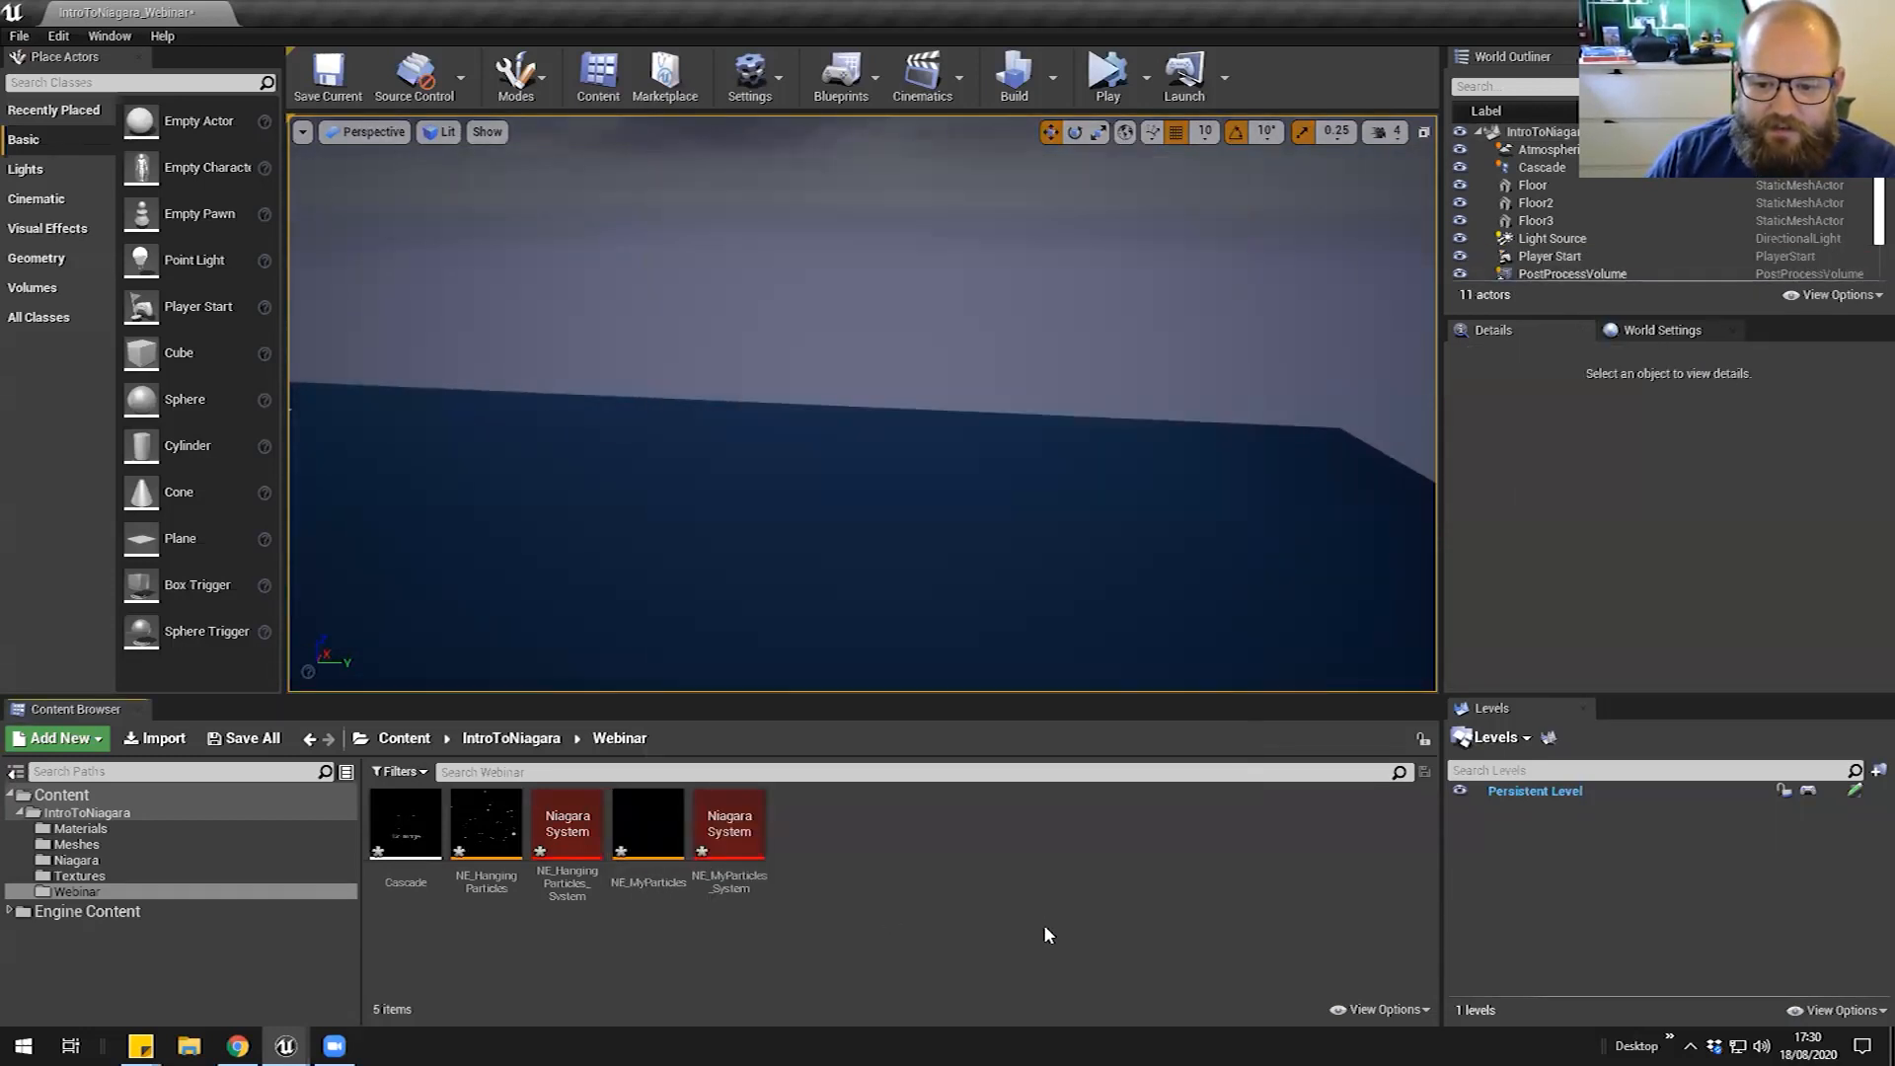
click(247, 739)
click(1133, 709)
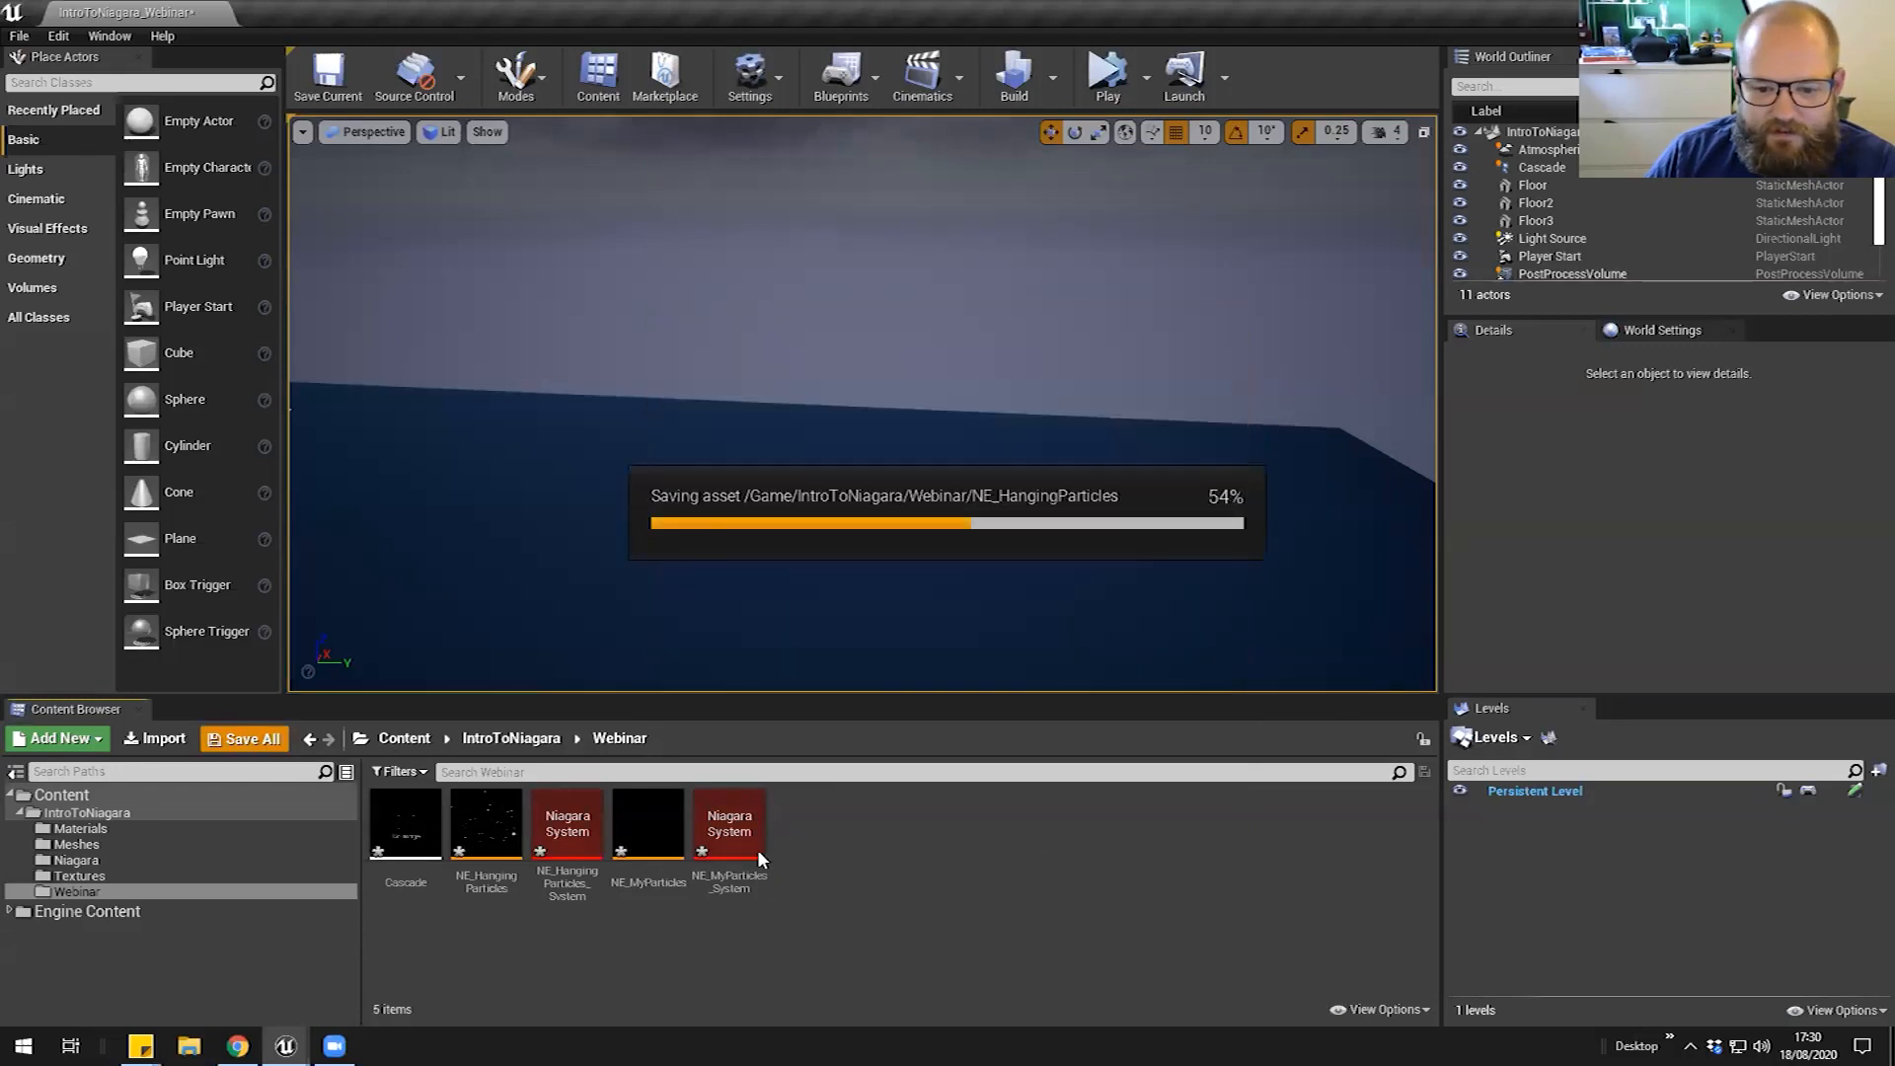
Try to delete the NE_MyParticles_System asset from the Webinar folder
click(746, 837)
key(Delete)
click(844, 839)
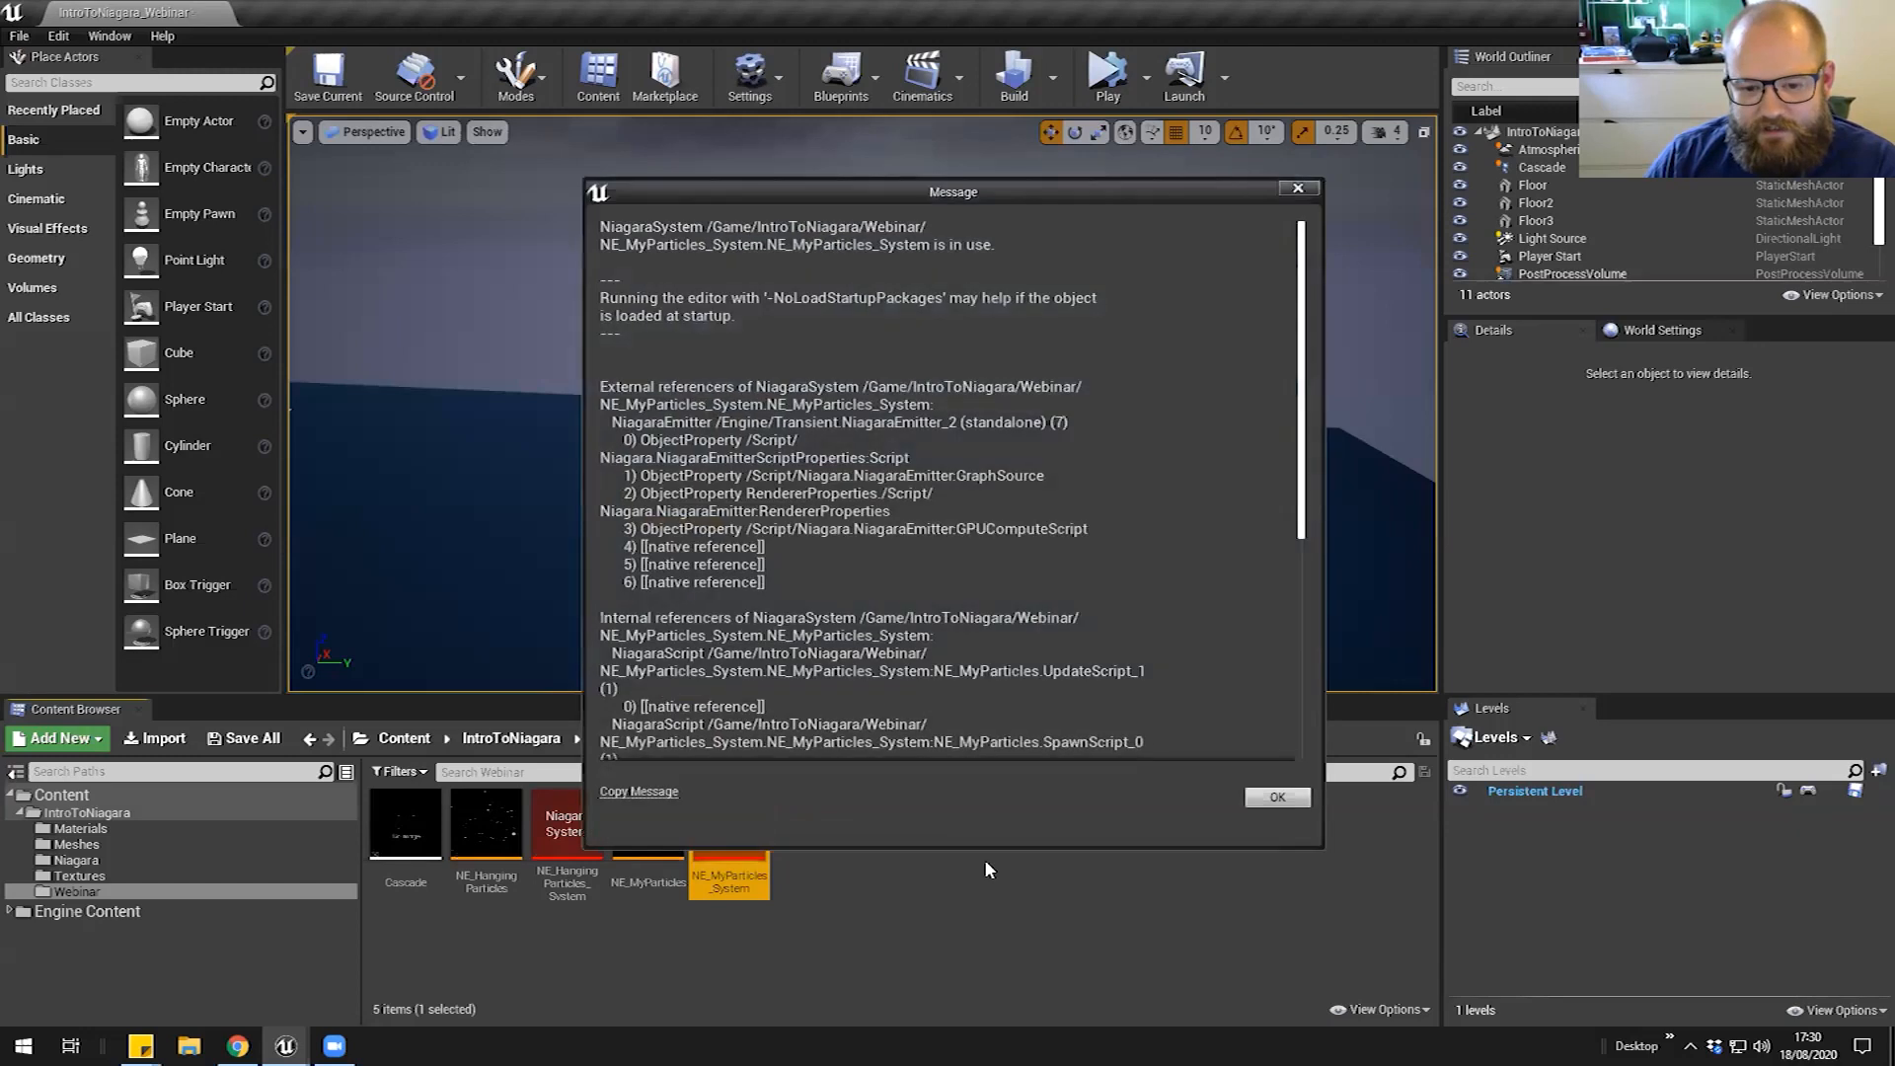
click(1275, 801)
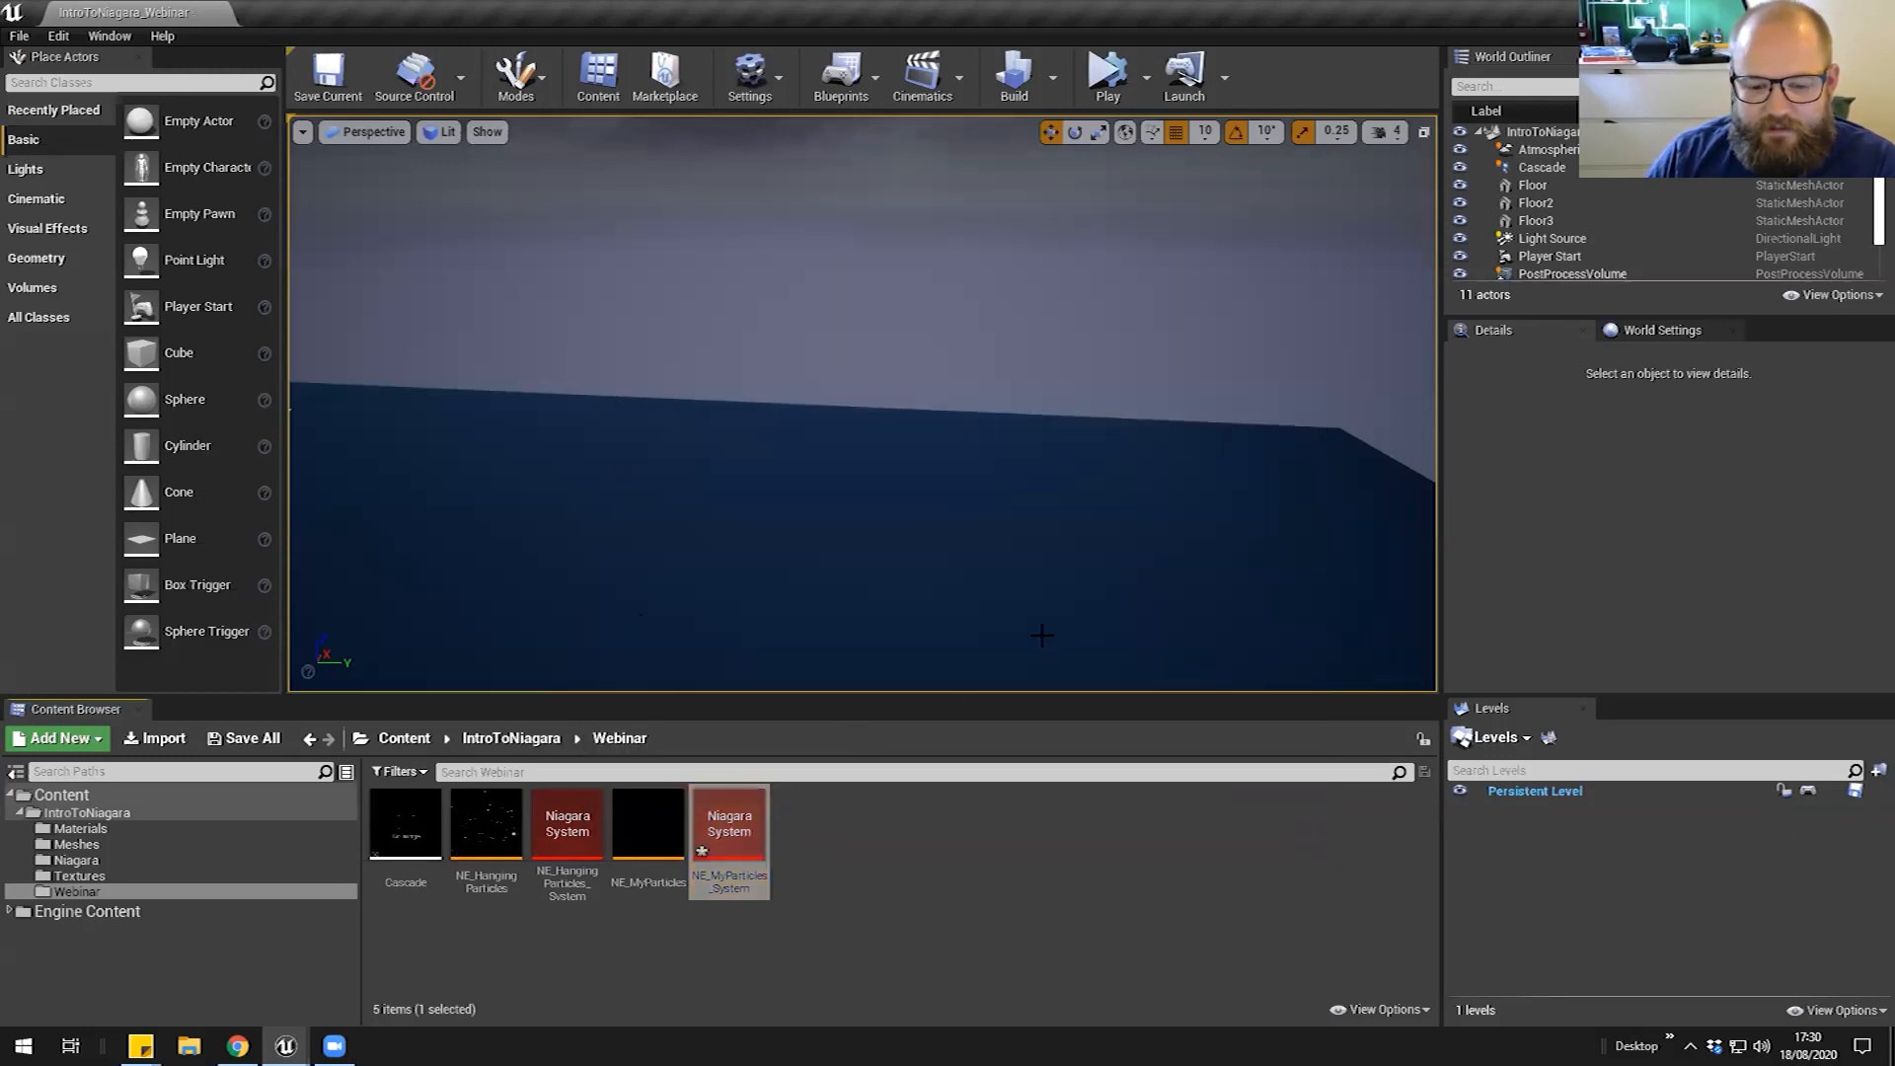
Open the NE_MyParticles emitter to review it, and return to the level editor
click(639, 821)
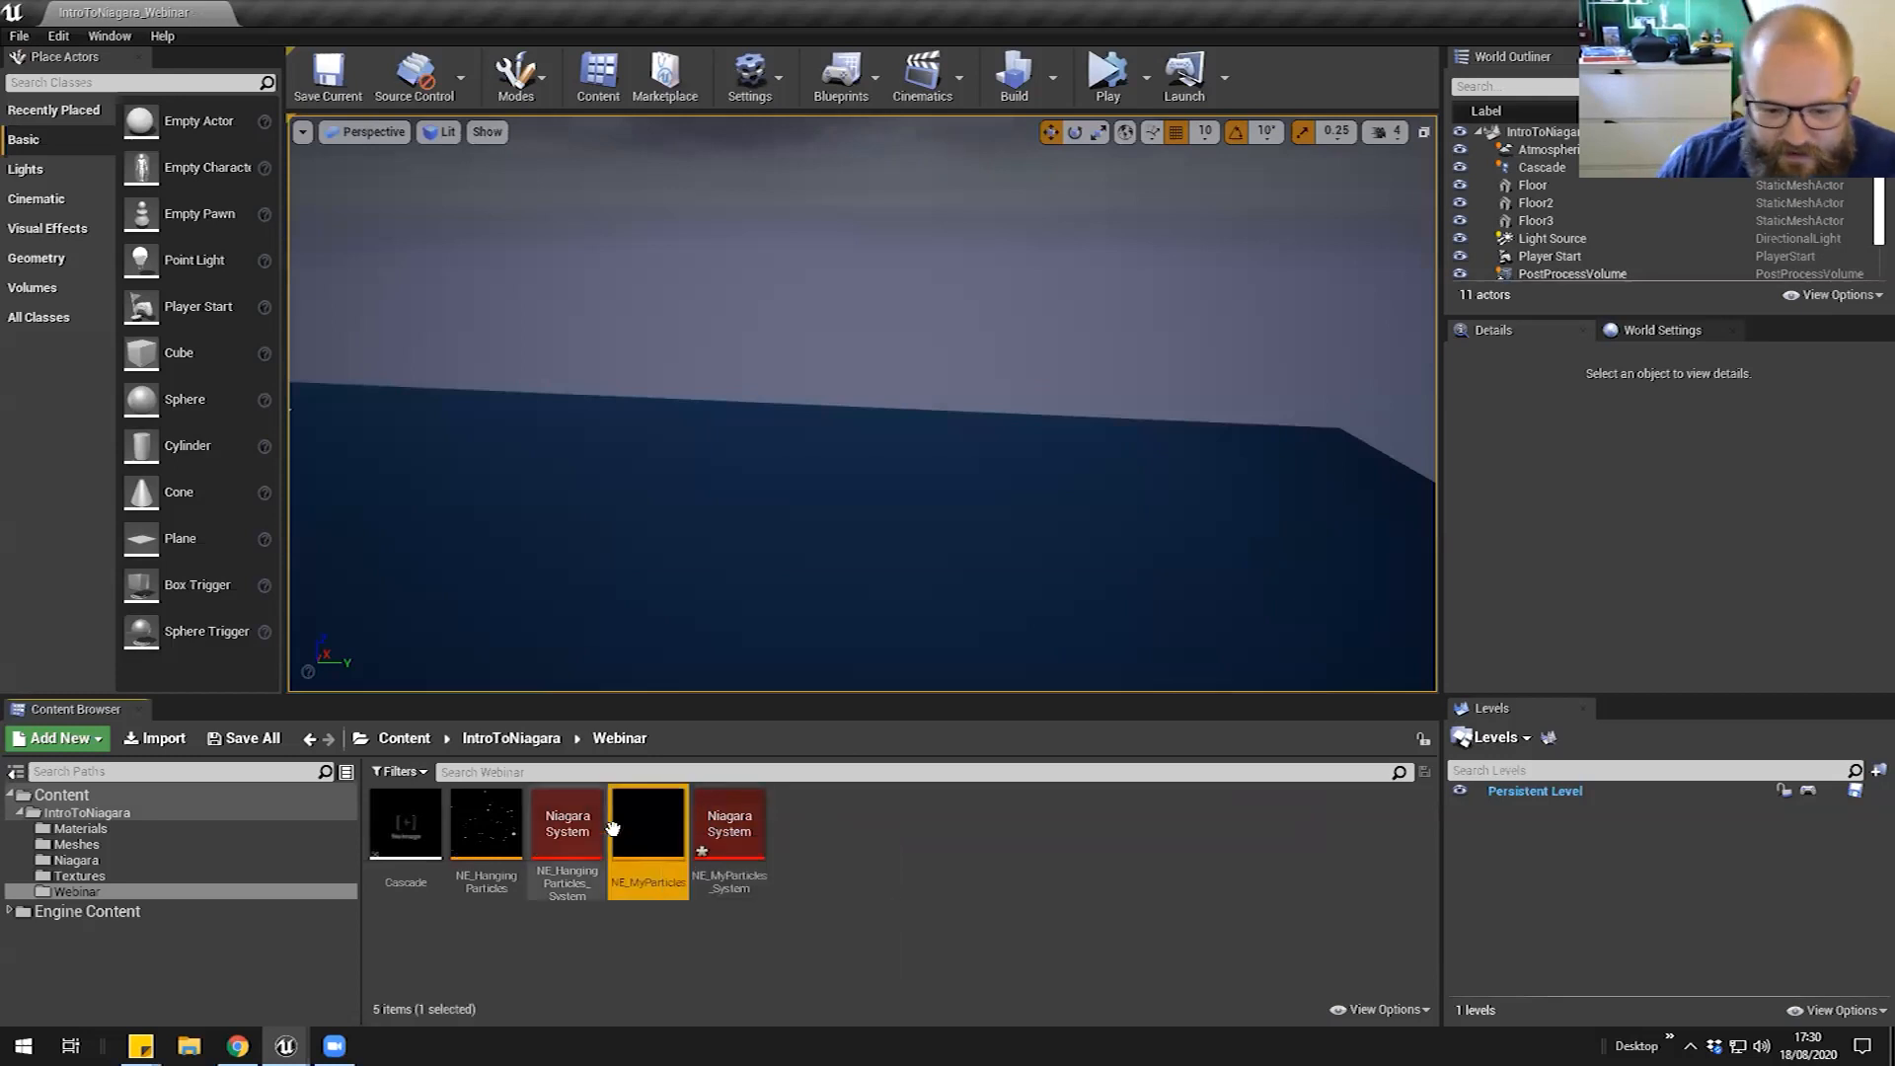
click(667, 965)
double_click(622, 882)
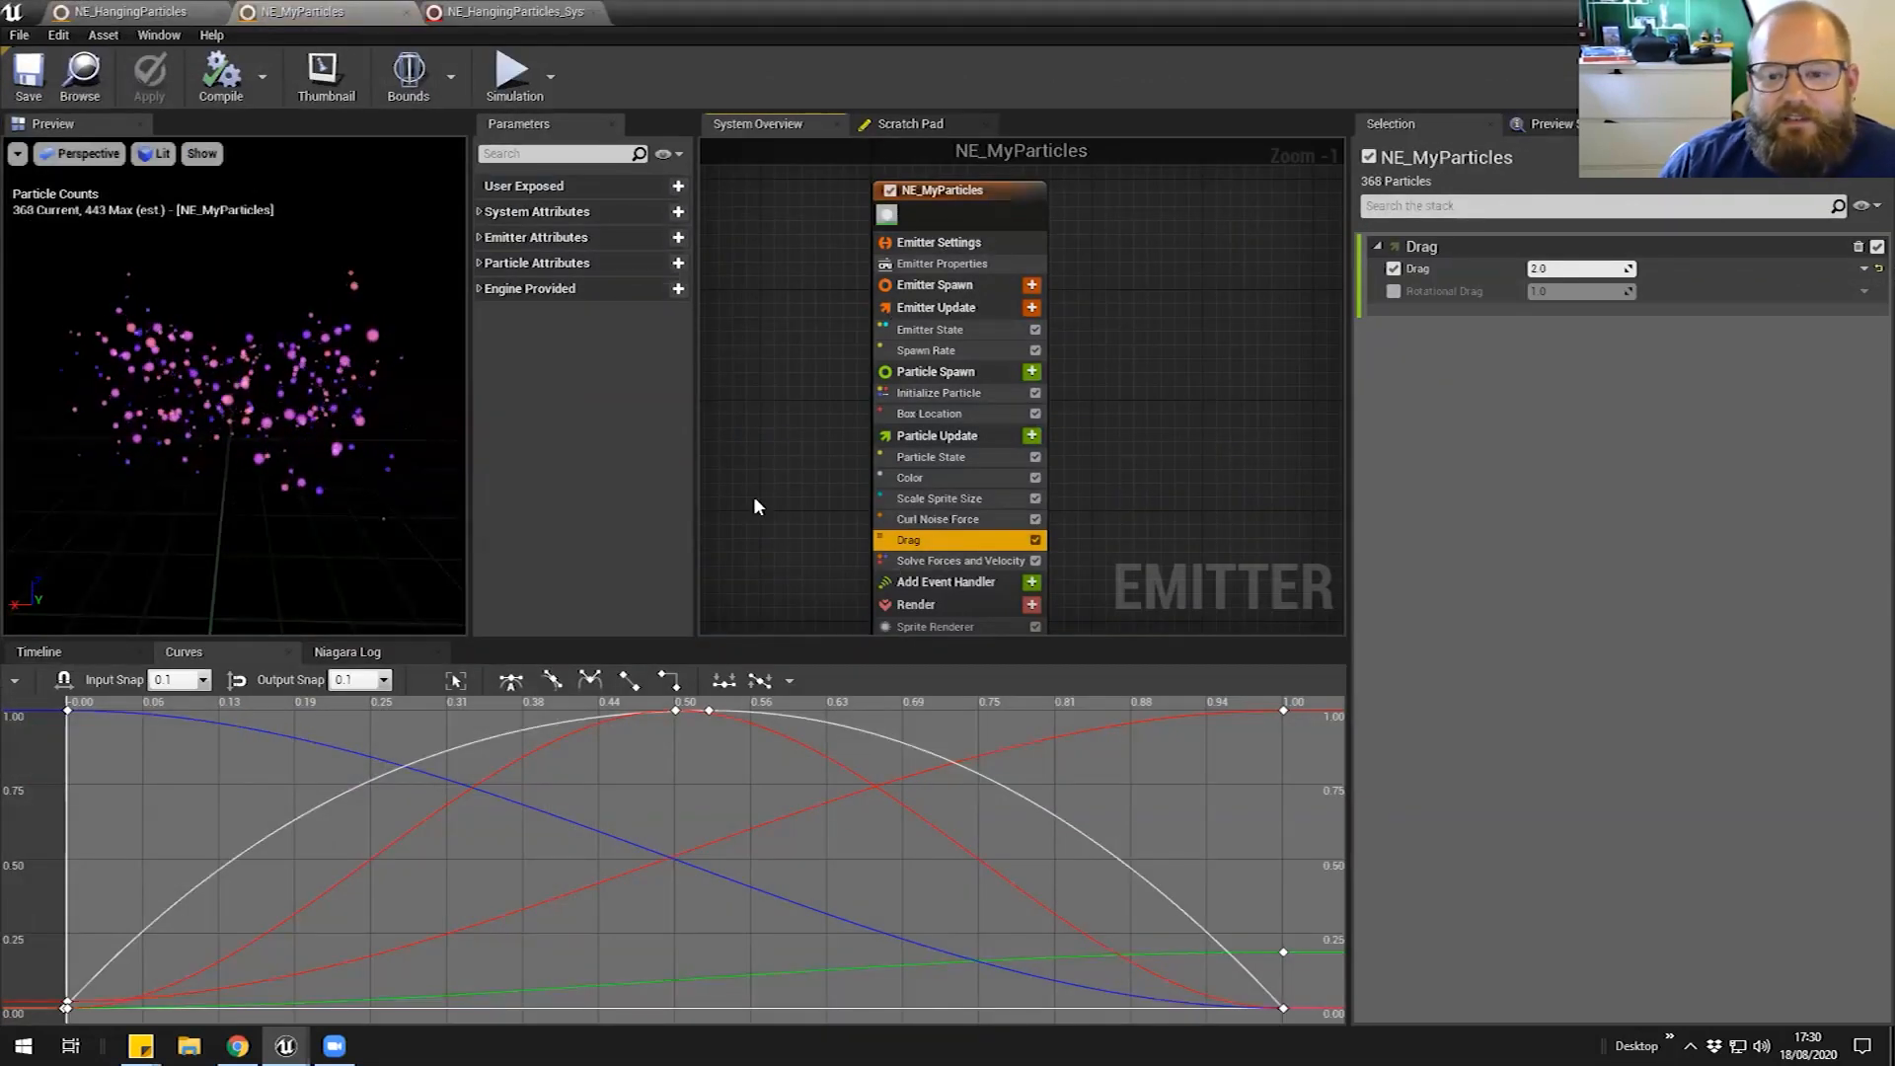
click(1801, 12)
click(875, 894)
Create a Niagara System from the NE_MyParticles emitter, name it NS_MySystem, and open it for editing
right_click(644, 827)
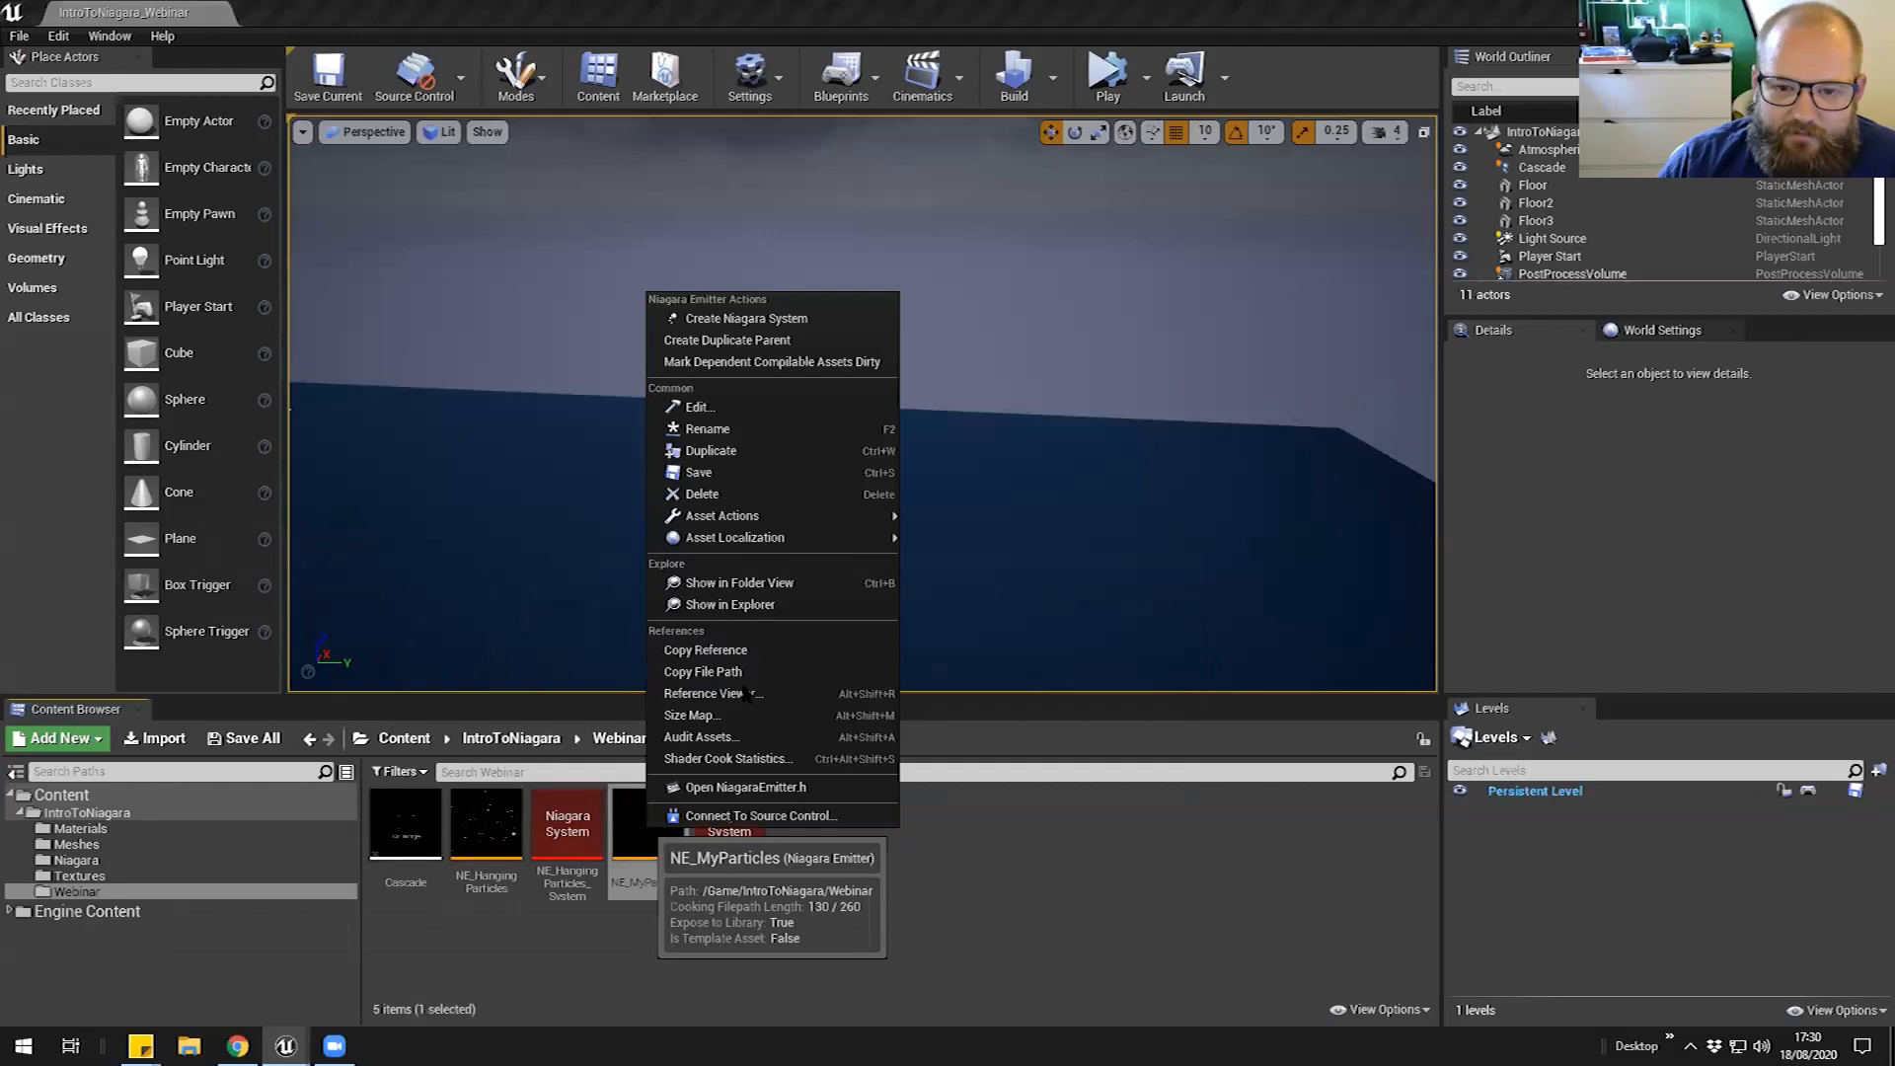
click(775, 322)
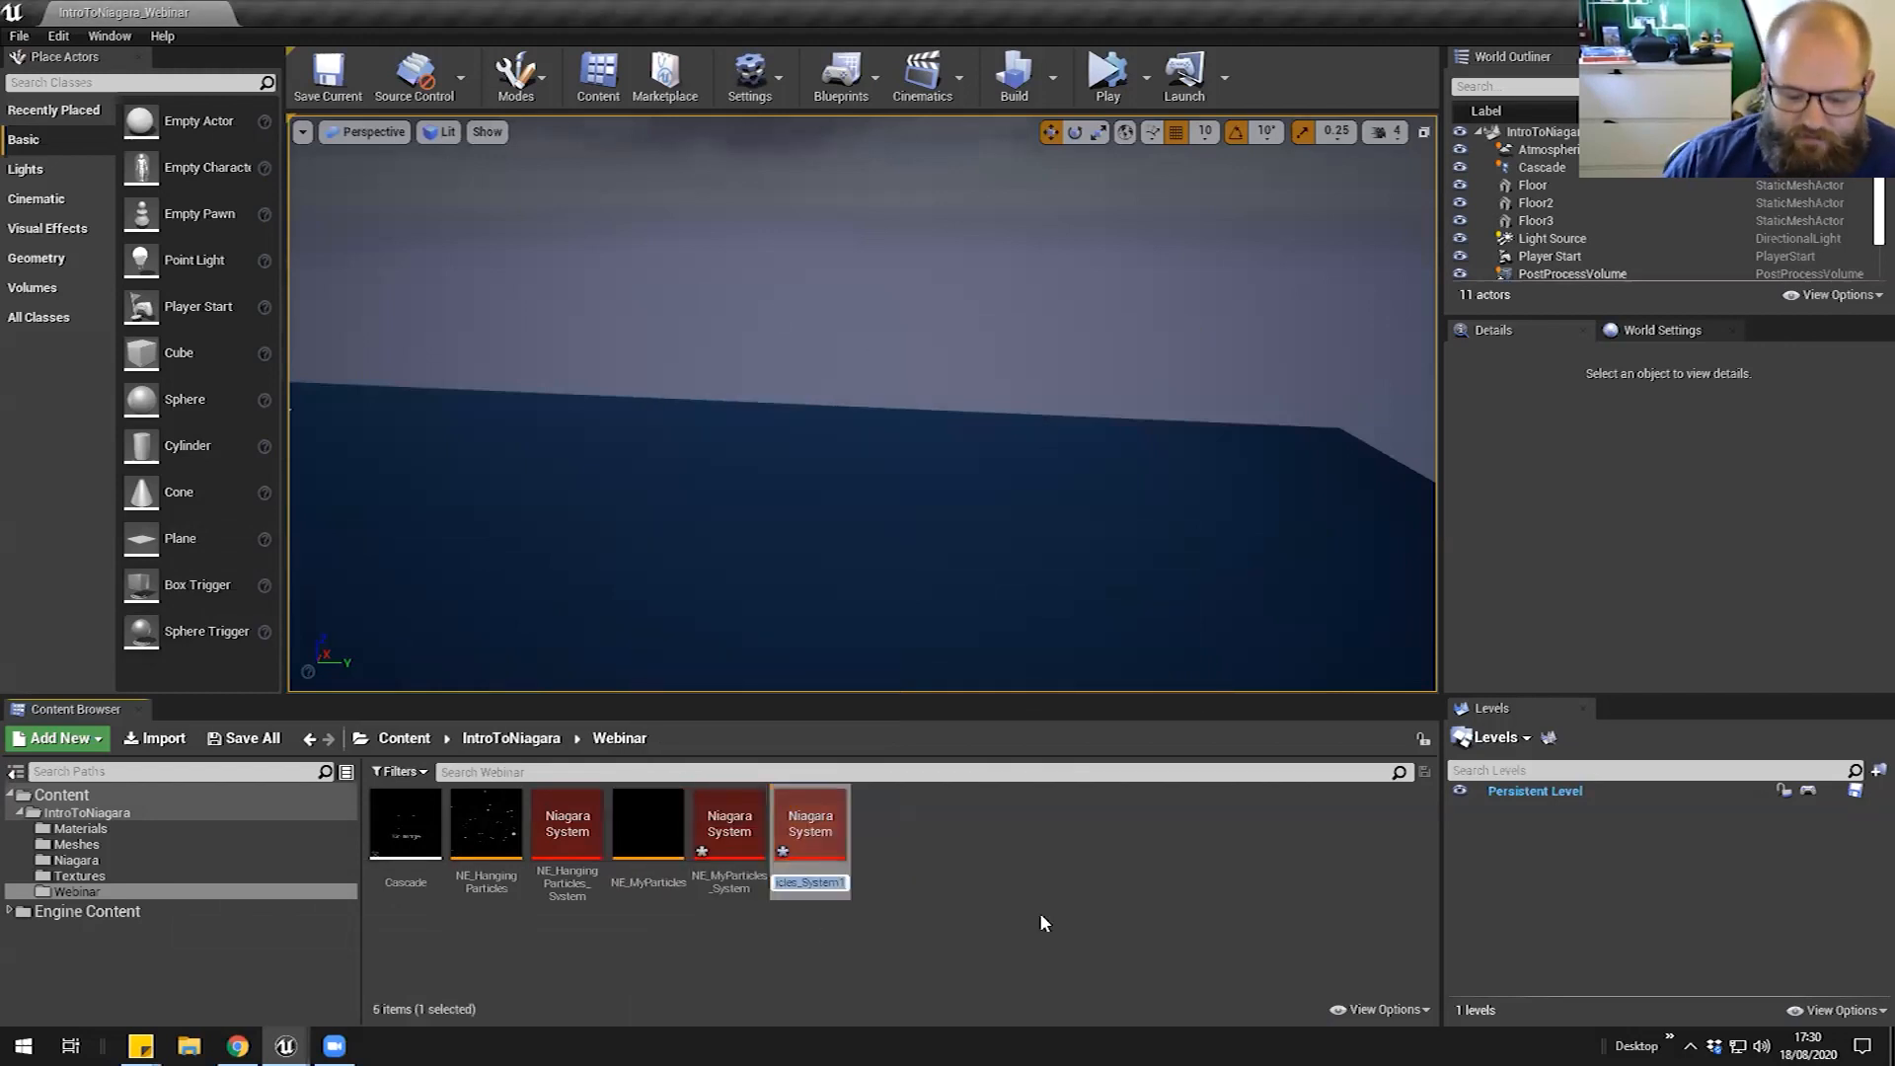
text(NS_)
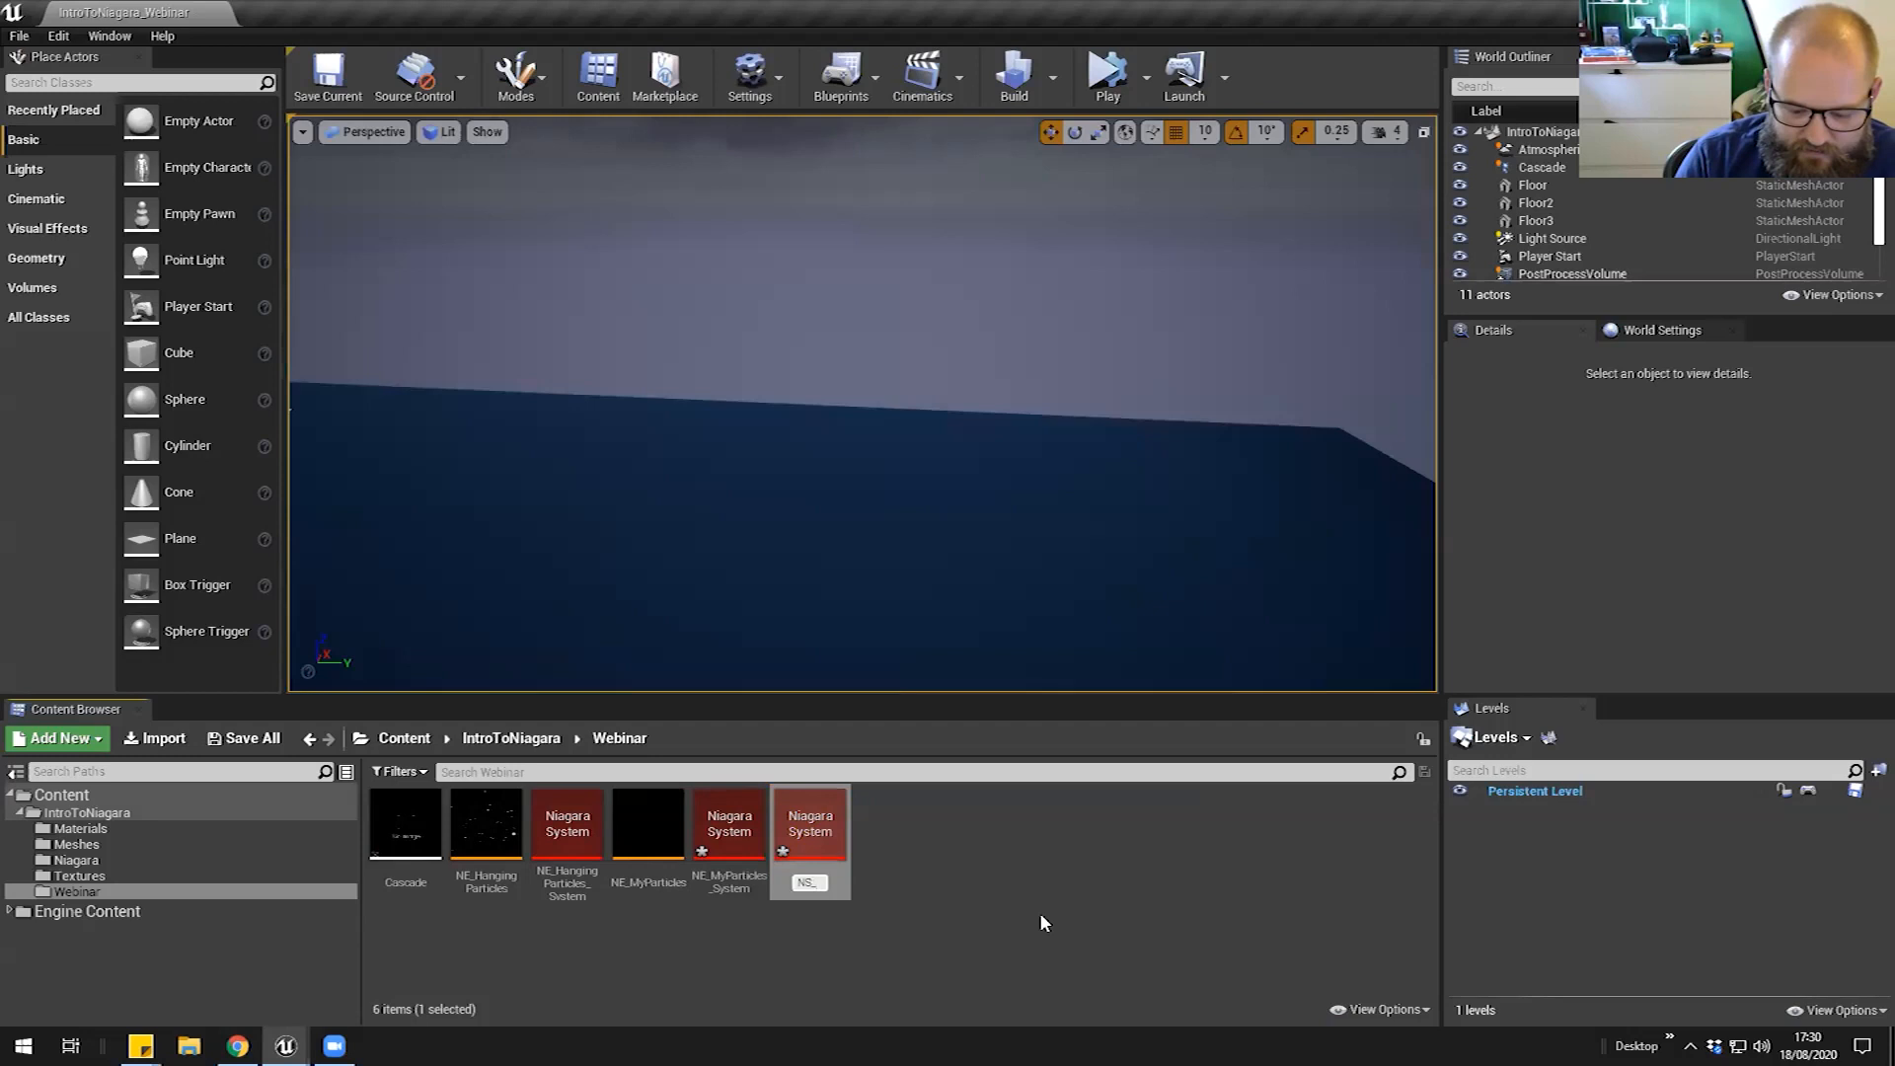
text(My)
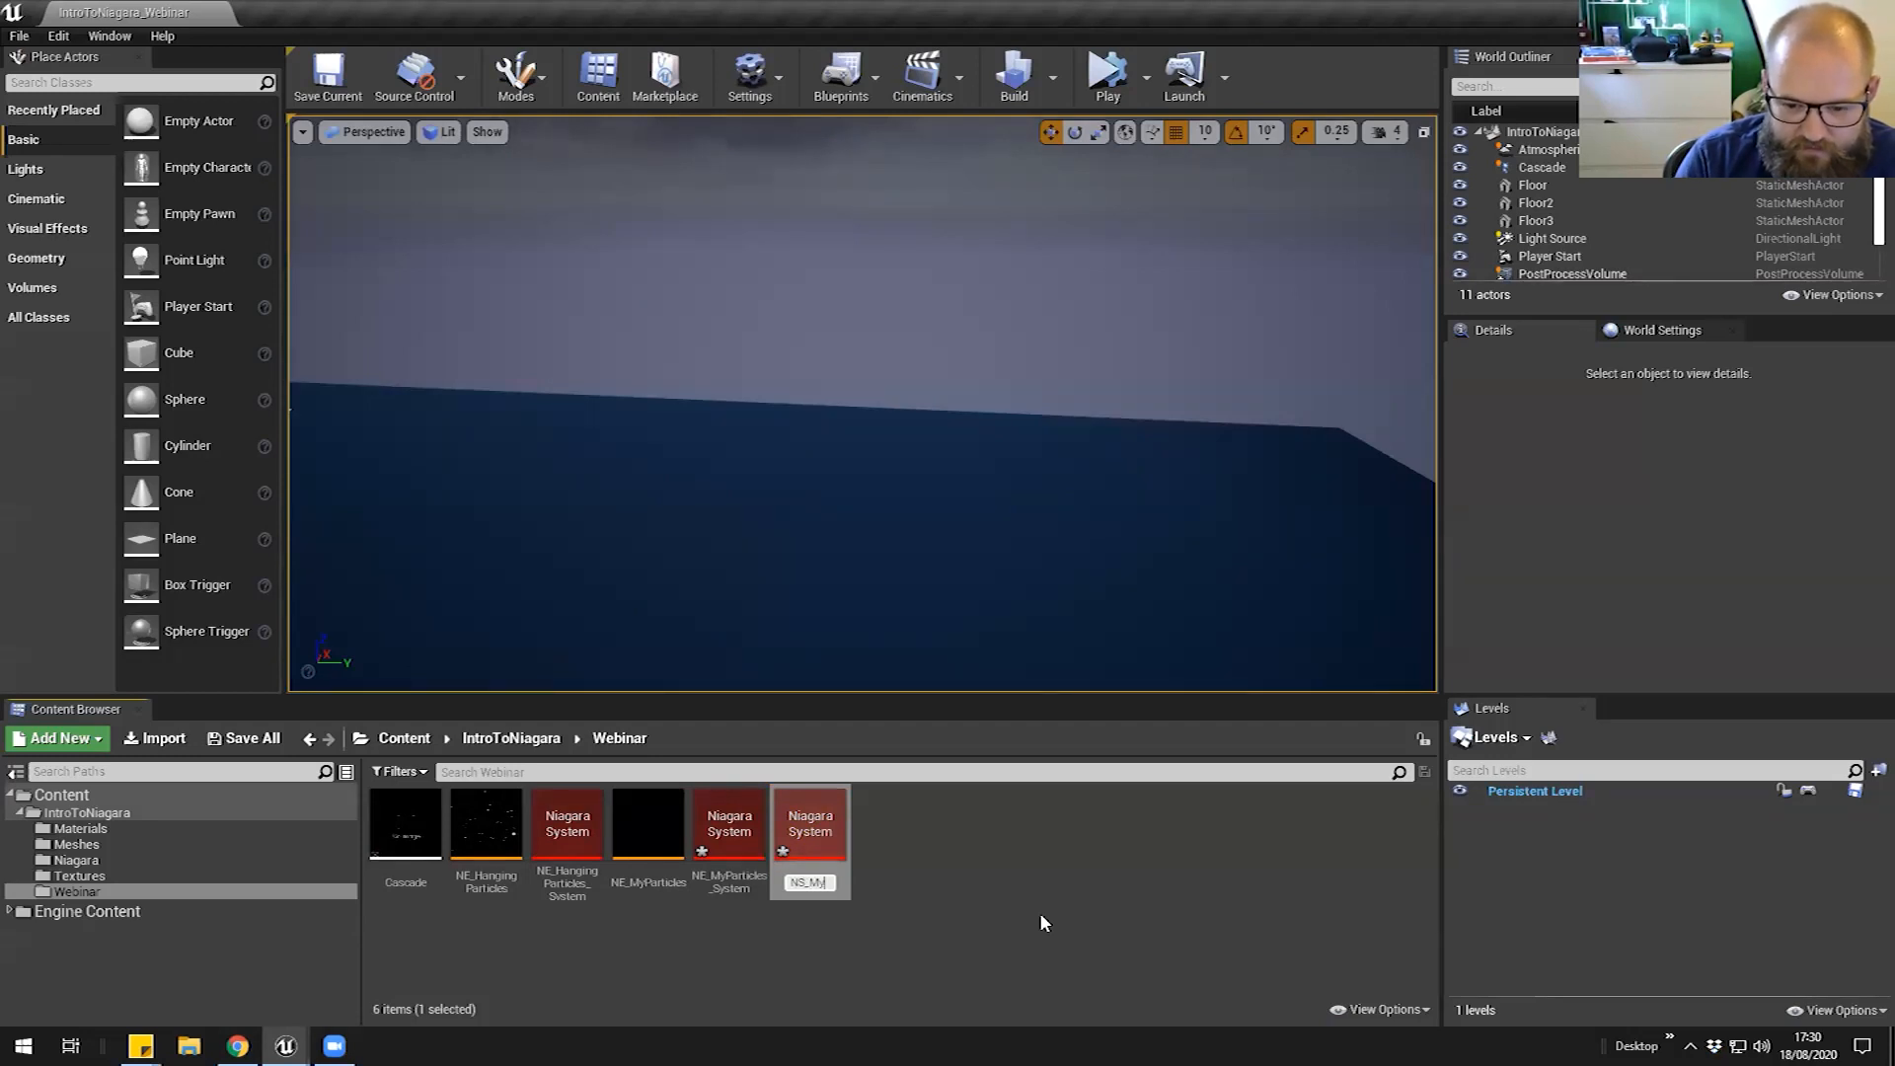
text(System)
key(Return)
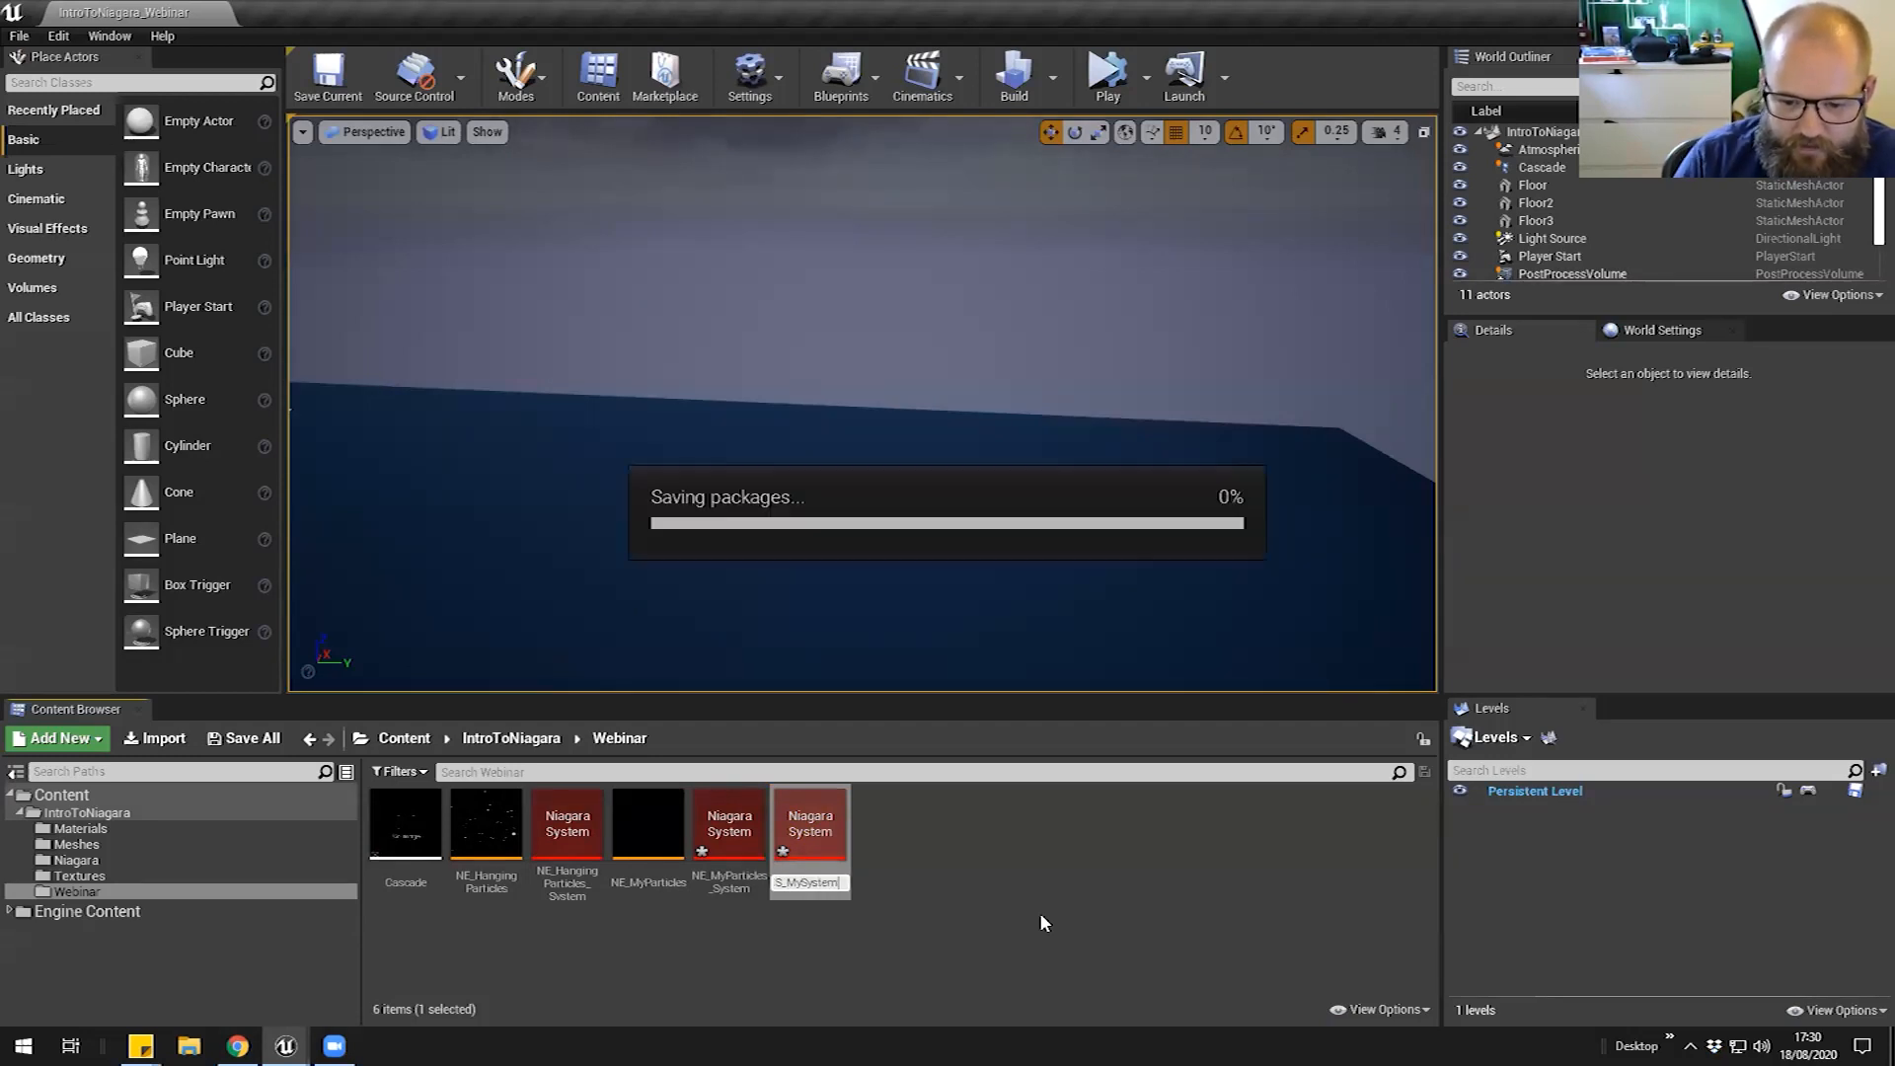
click(843, 786)
double_click(811, 823)
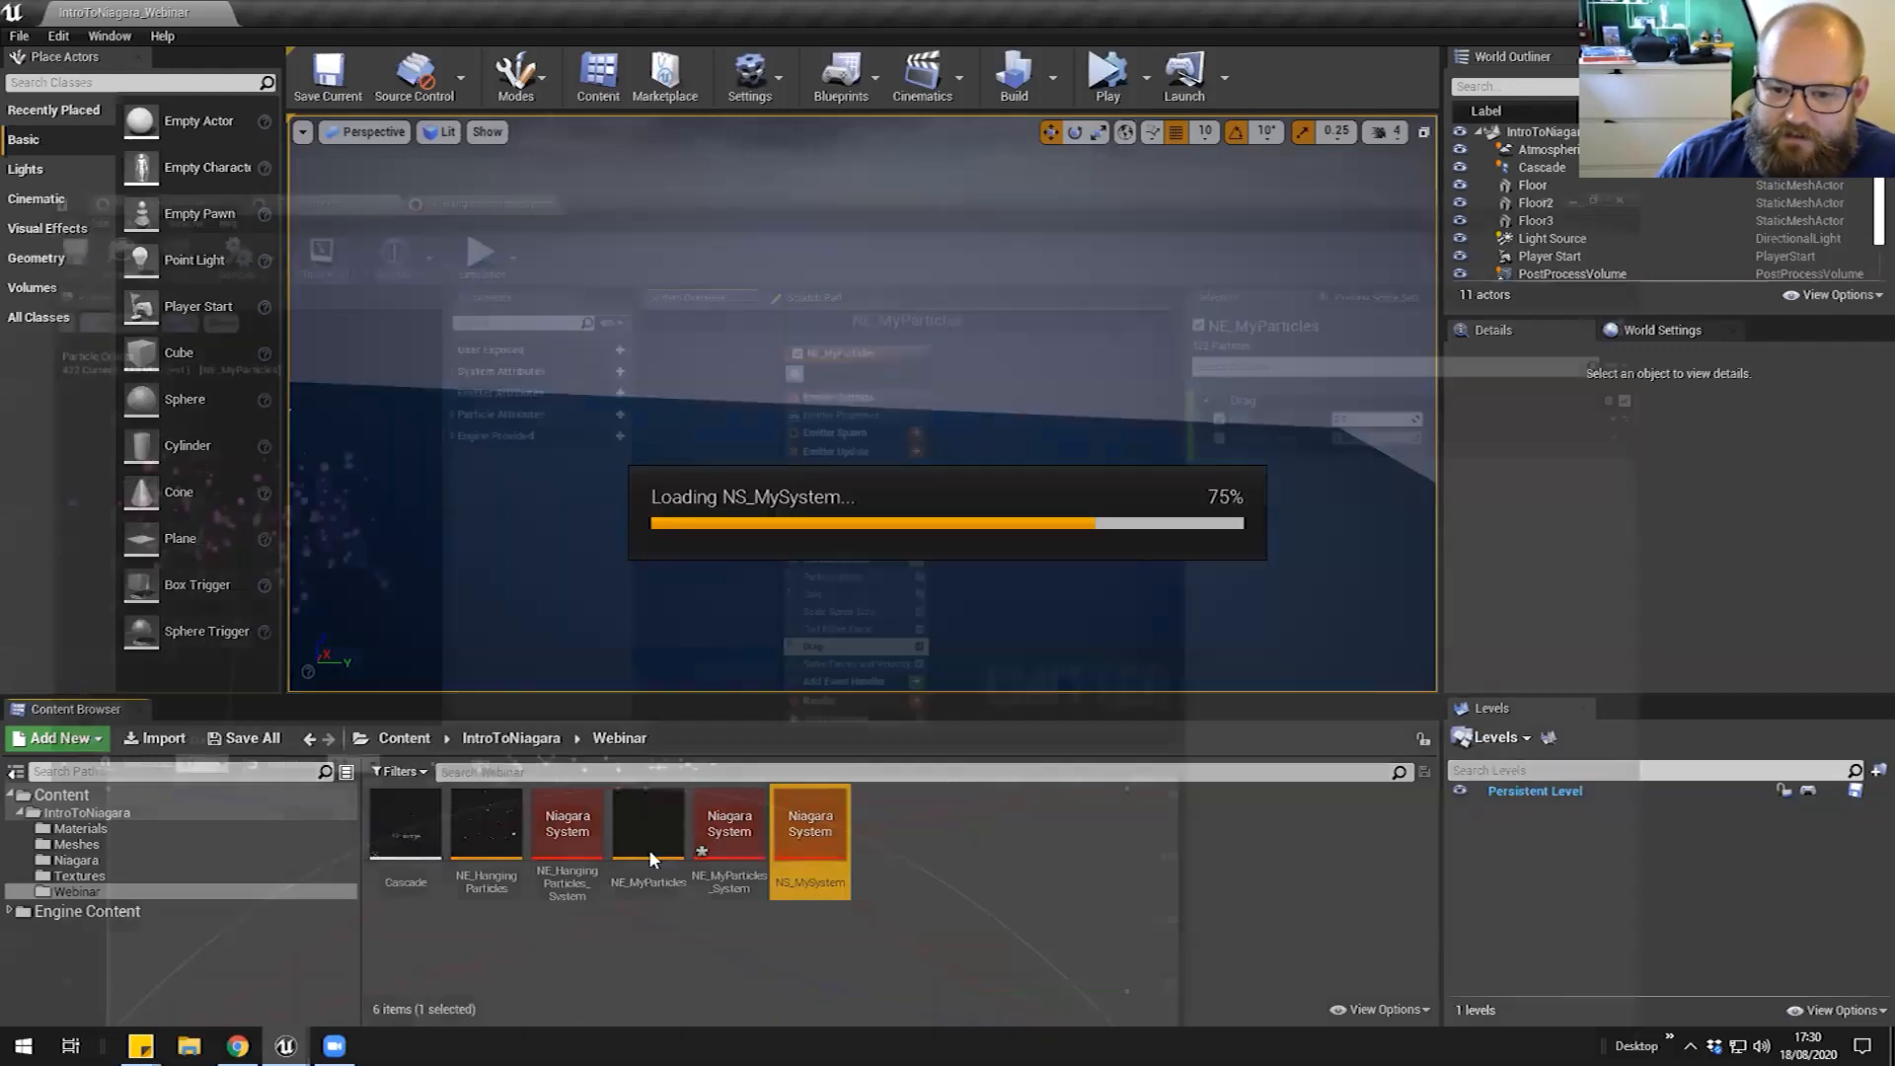
Compare the NS_MySystem system with the NE_HangingParticles_System and the source NE_MyParticles emitter in their editors
right_drag(920, 598, 871, 556)
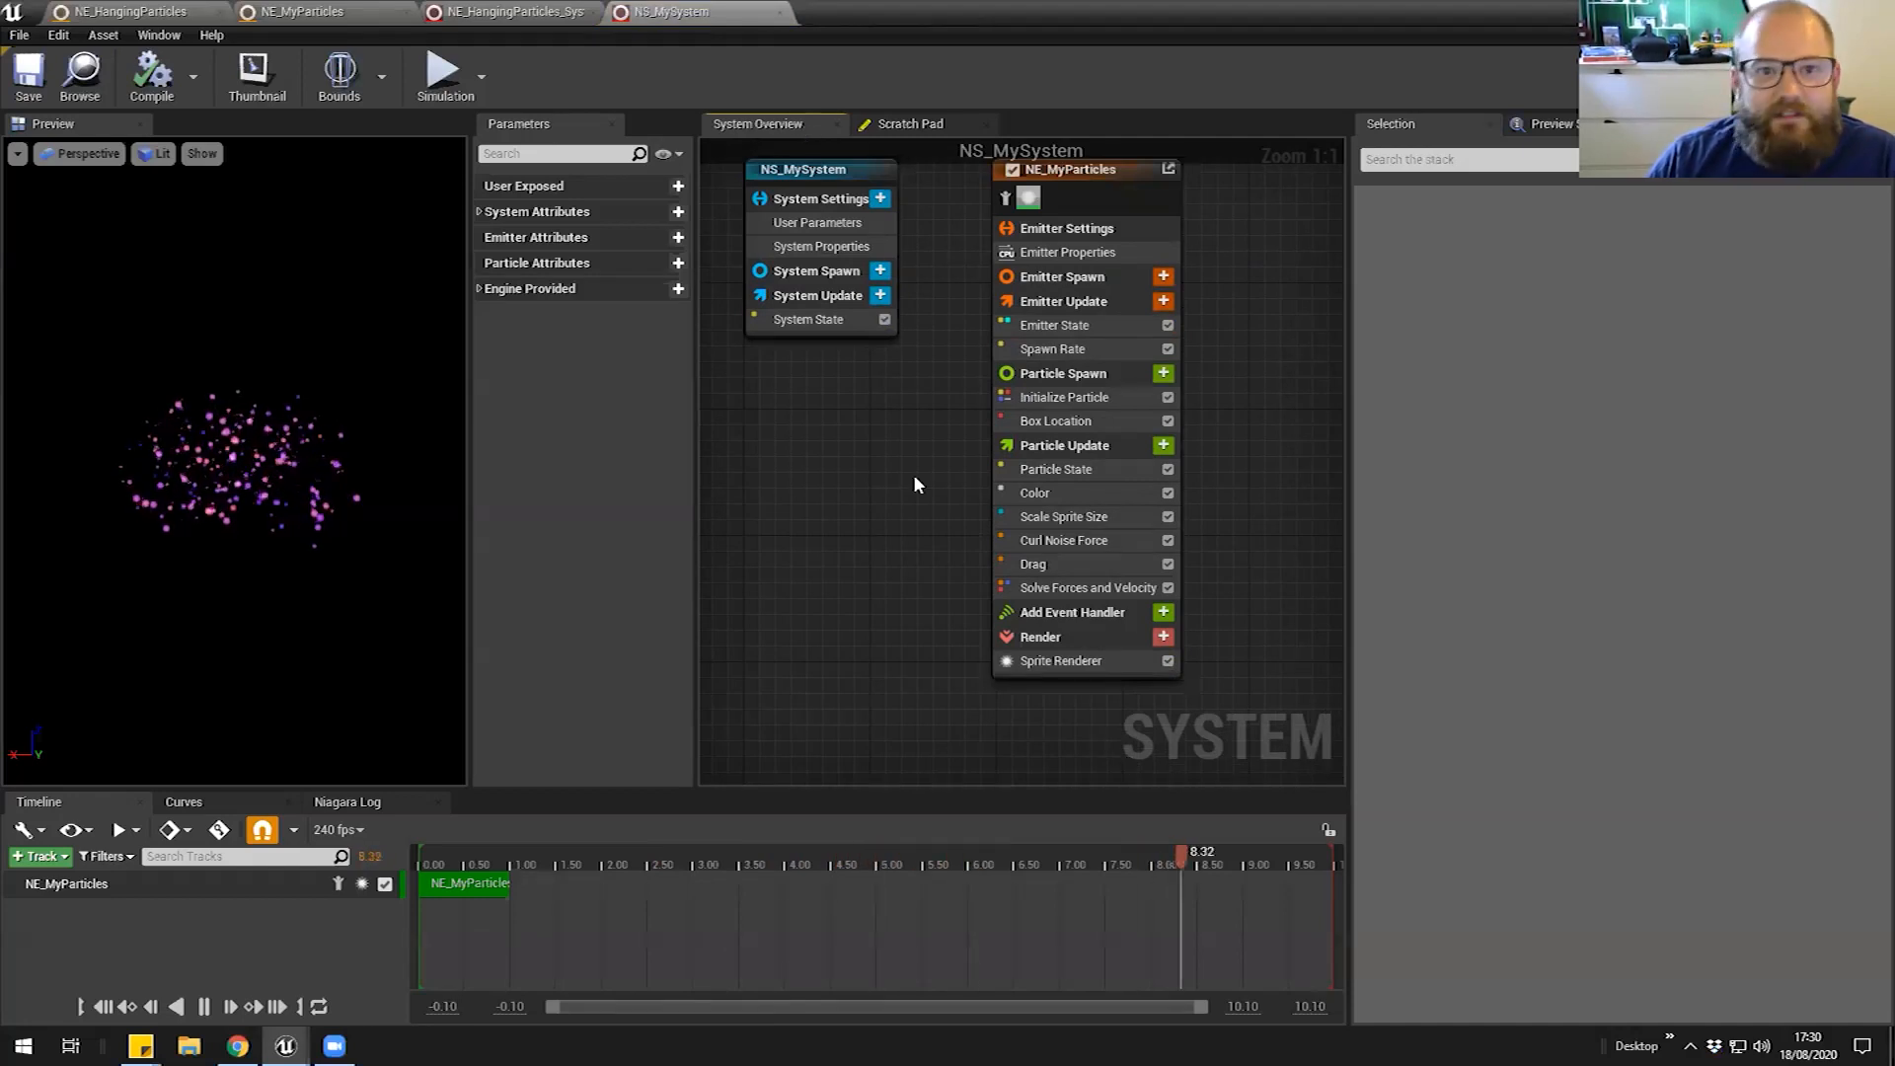
click(499, 12)
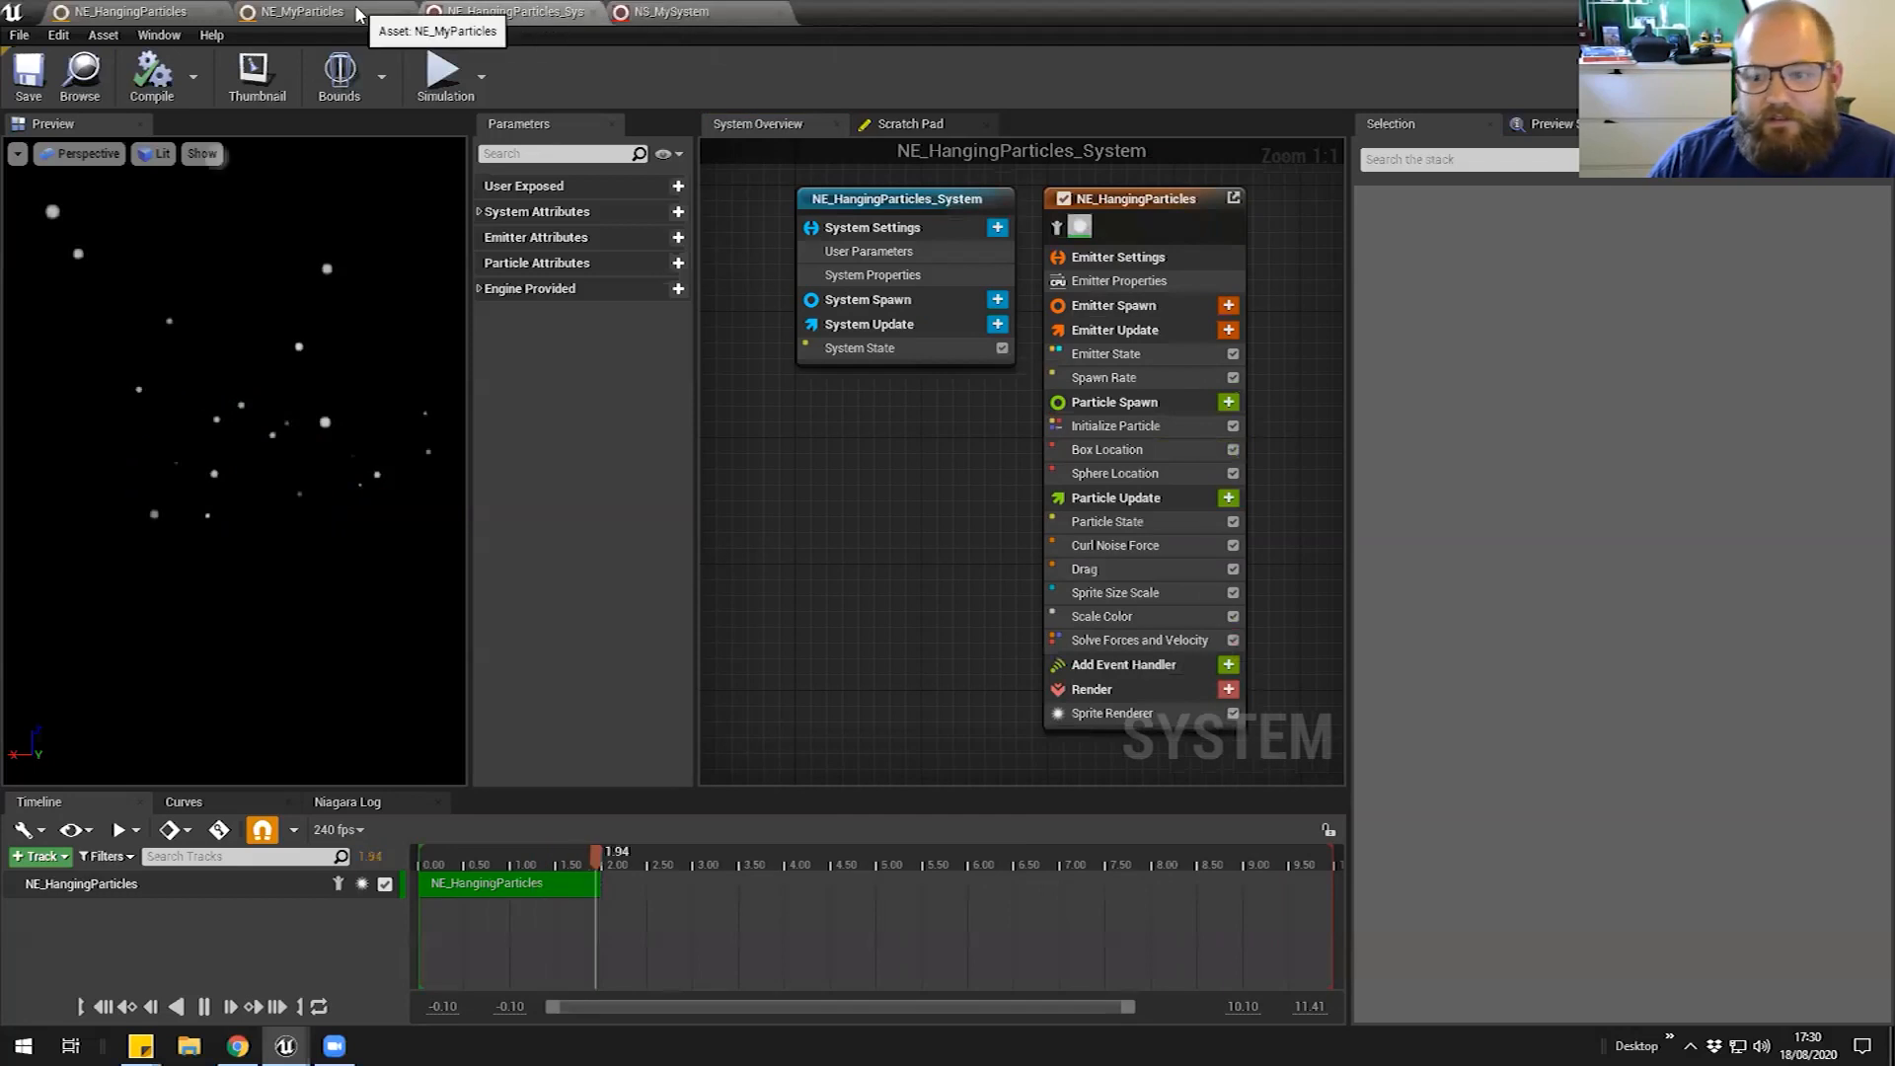
click(357, 14)
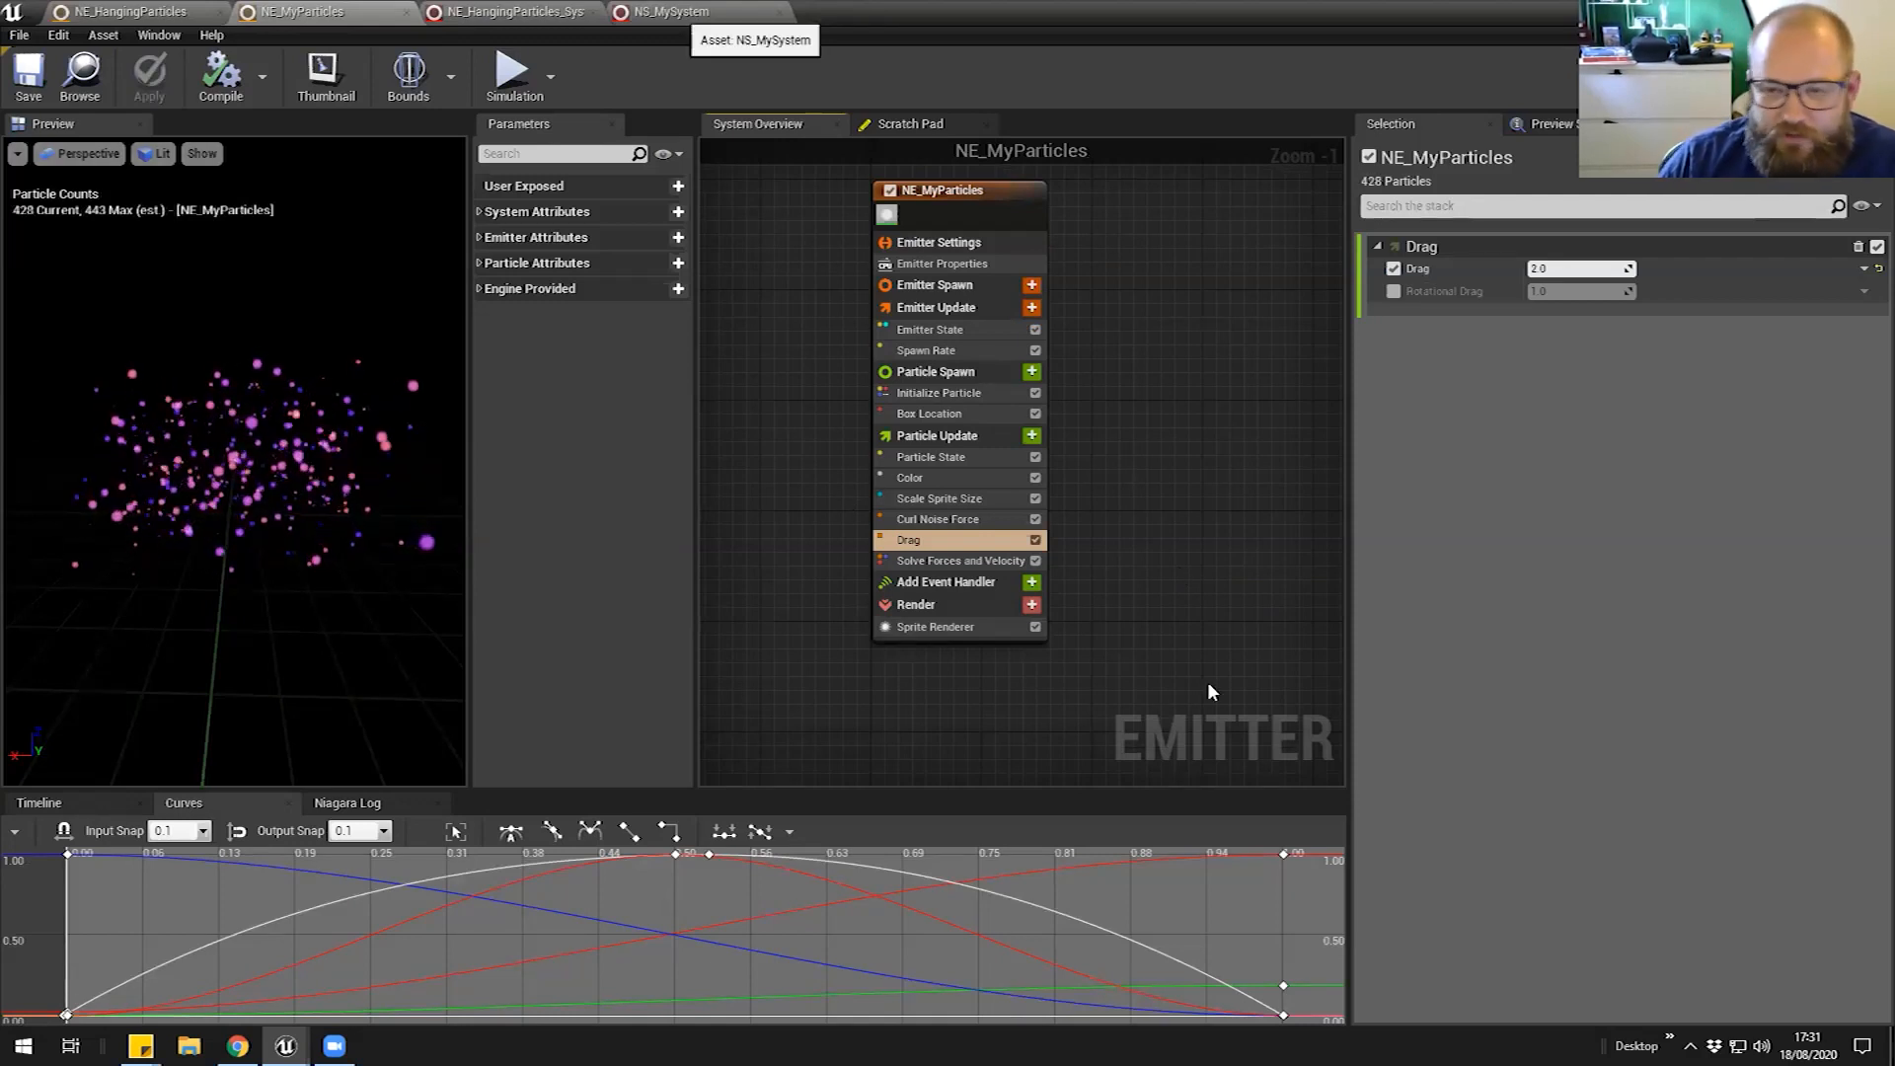
right_drag(847, 414, 872, 431)
click(693, 13)
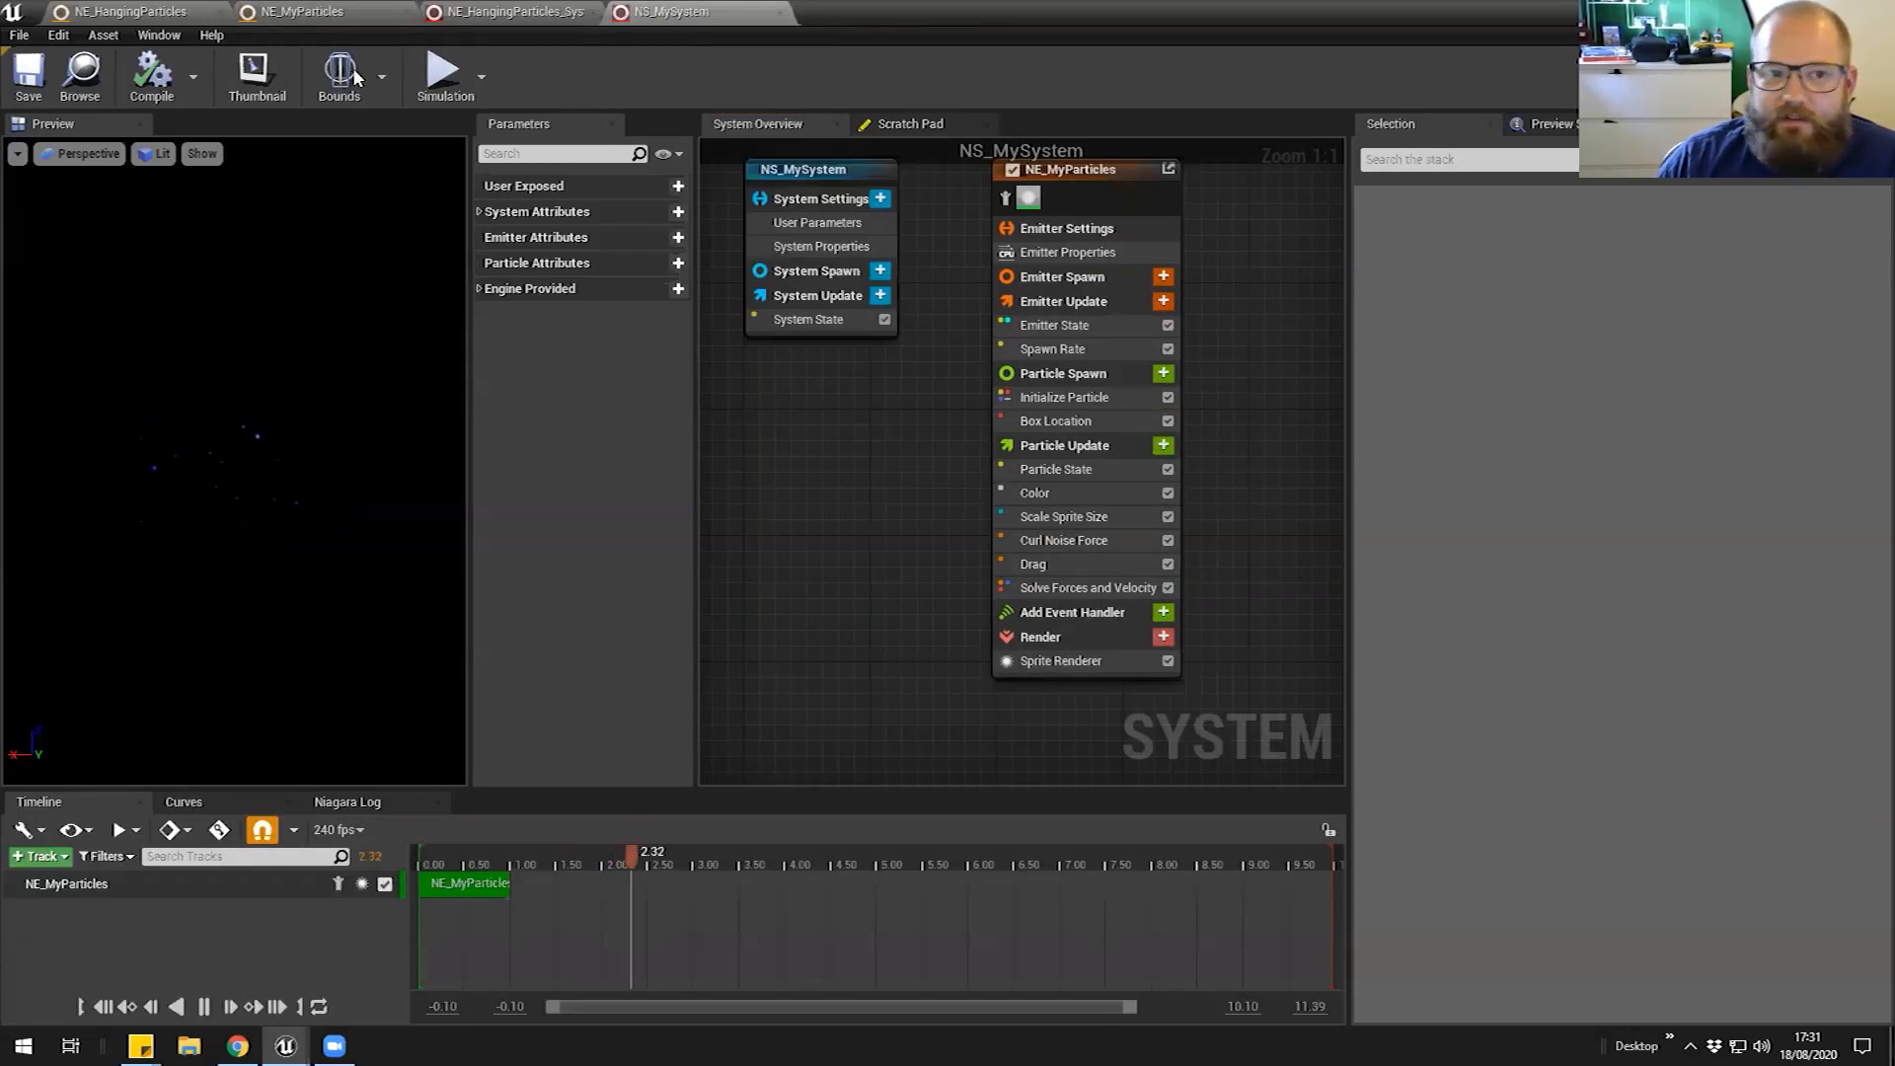
click(342, 14)
click(688, 14)
click(270, 18)
click(728, 18)
click(330, 14)
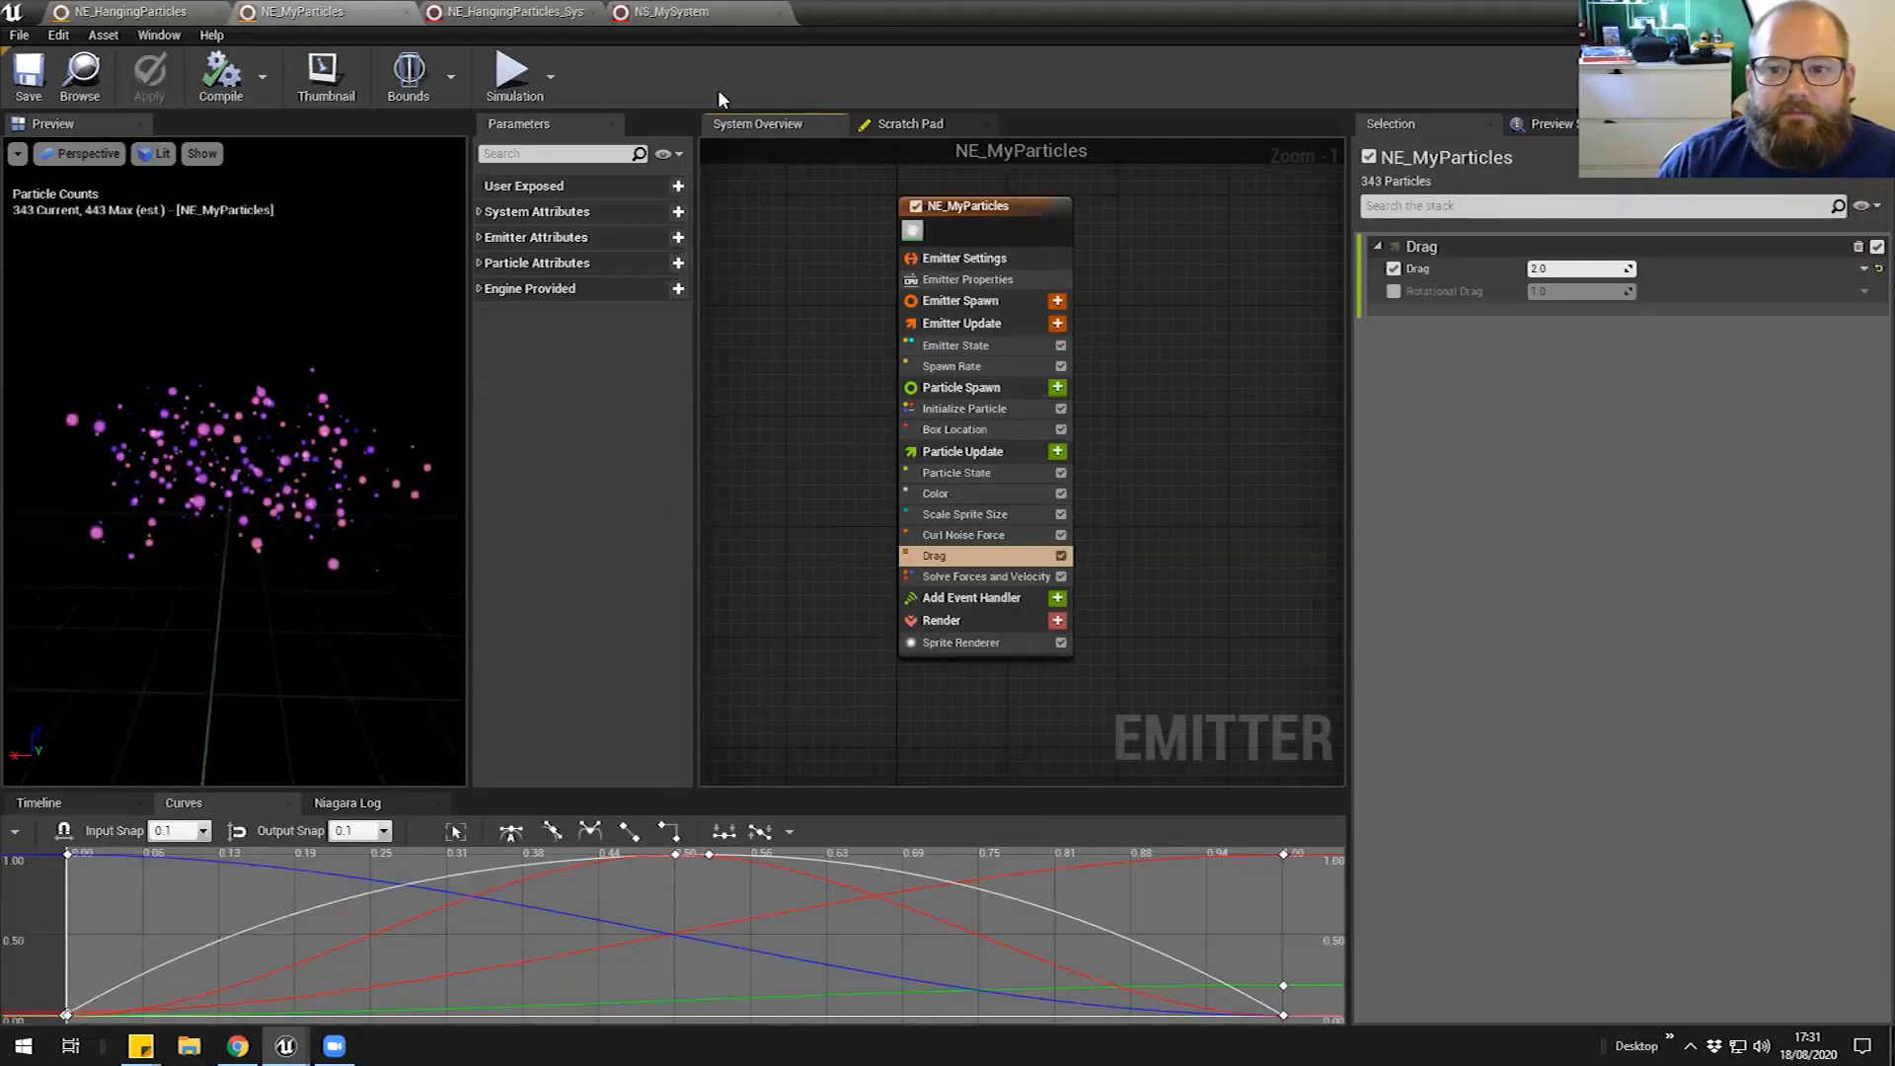
click(681, 12)
right_drag(935, 440, 933, 447)
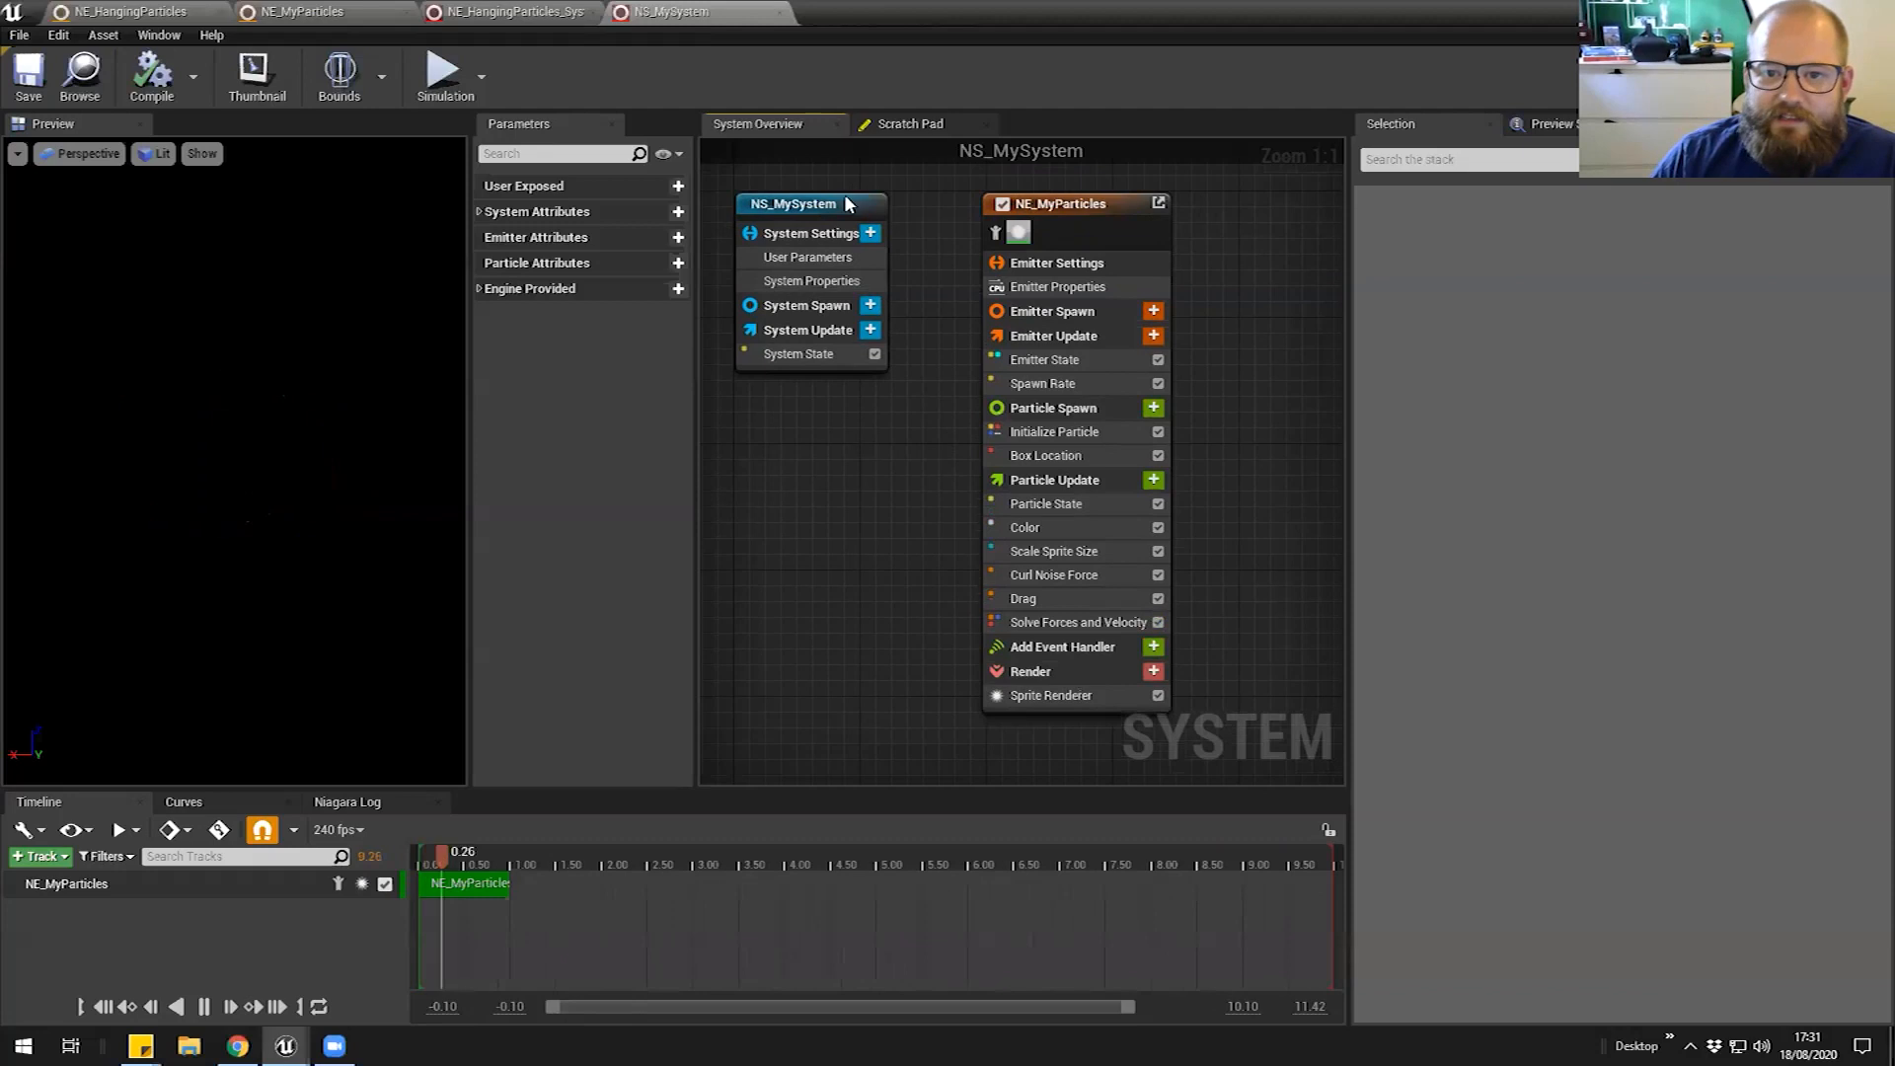
Examine the NS_MySystem node and the NE_MyParticles emitter node with its stack settings in the system overview
click(858, 204)
click(951, 307)
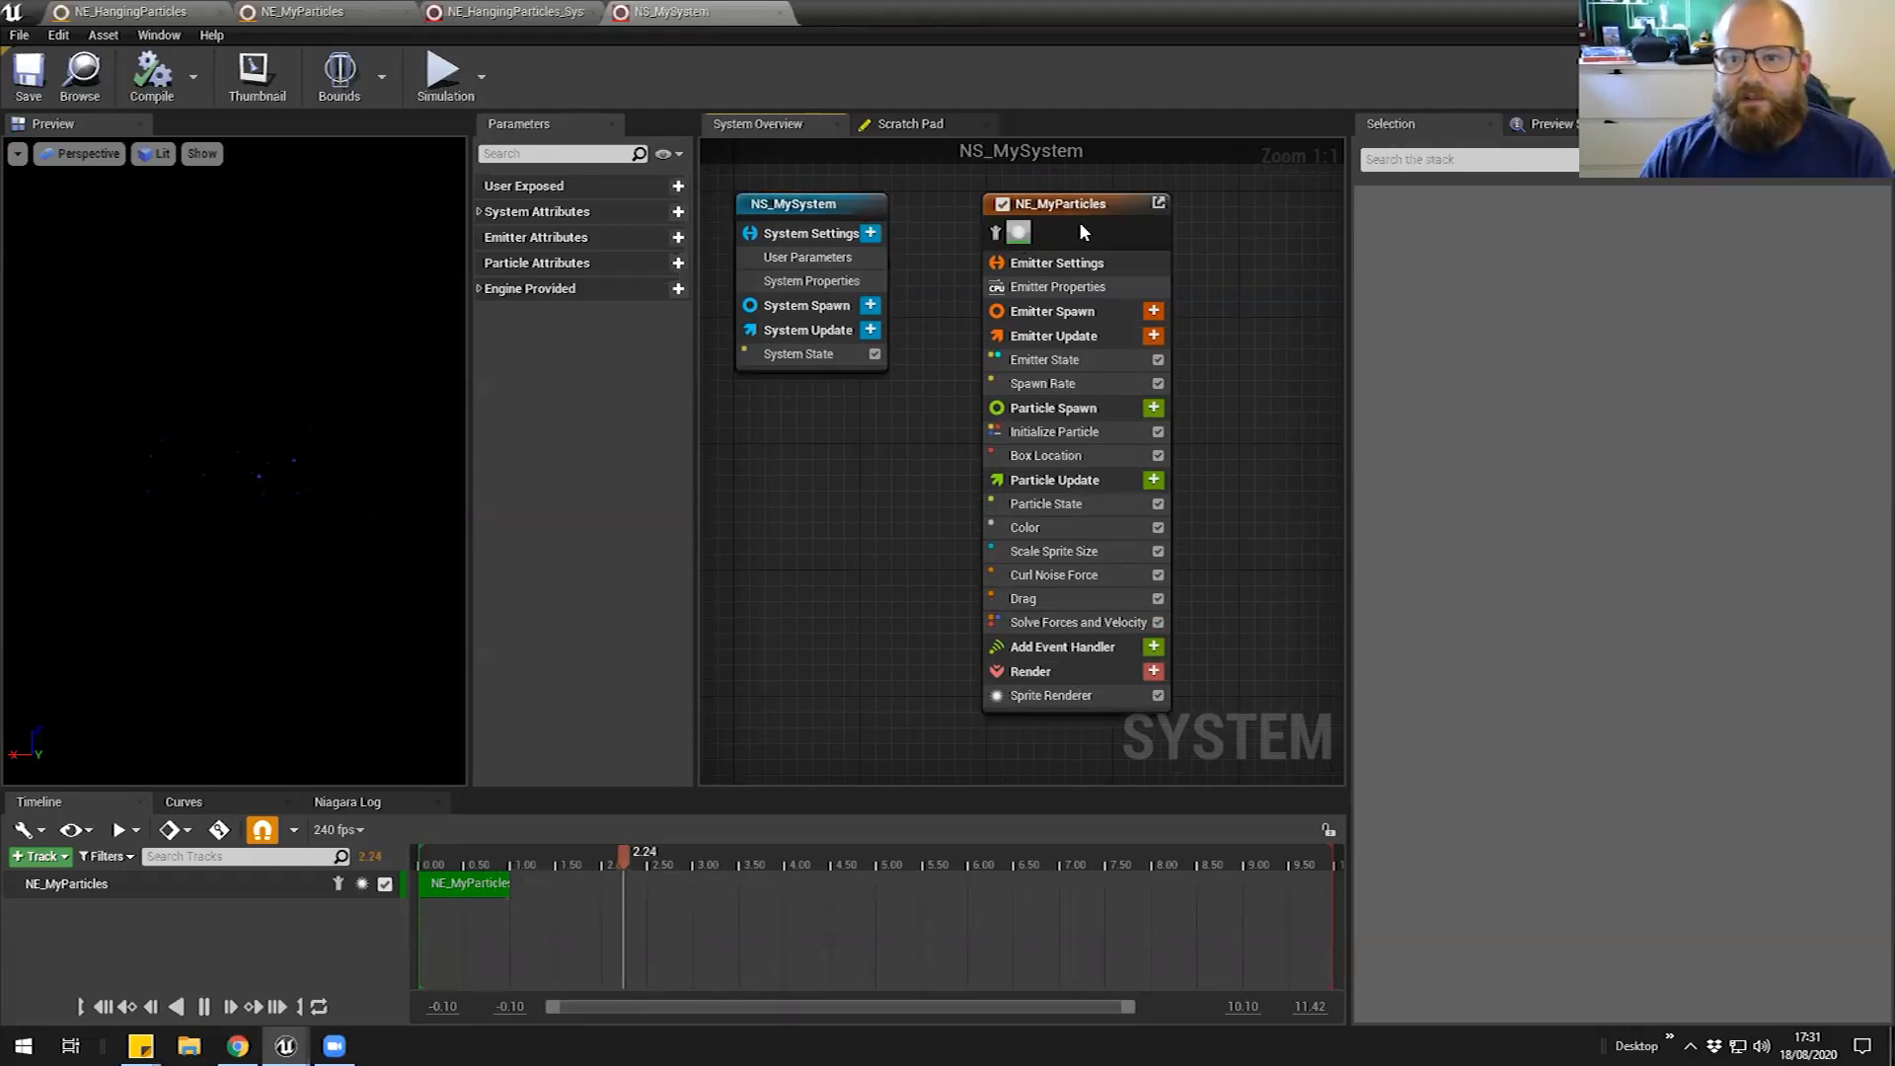
click(1117, 203)
click(851, 476)
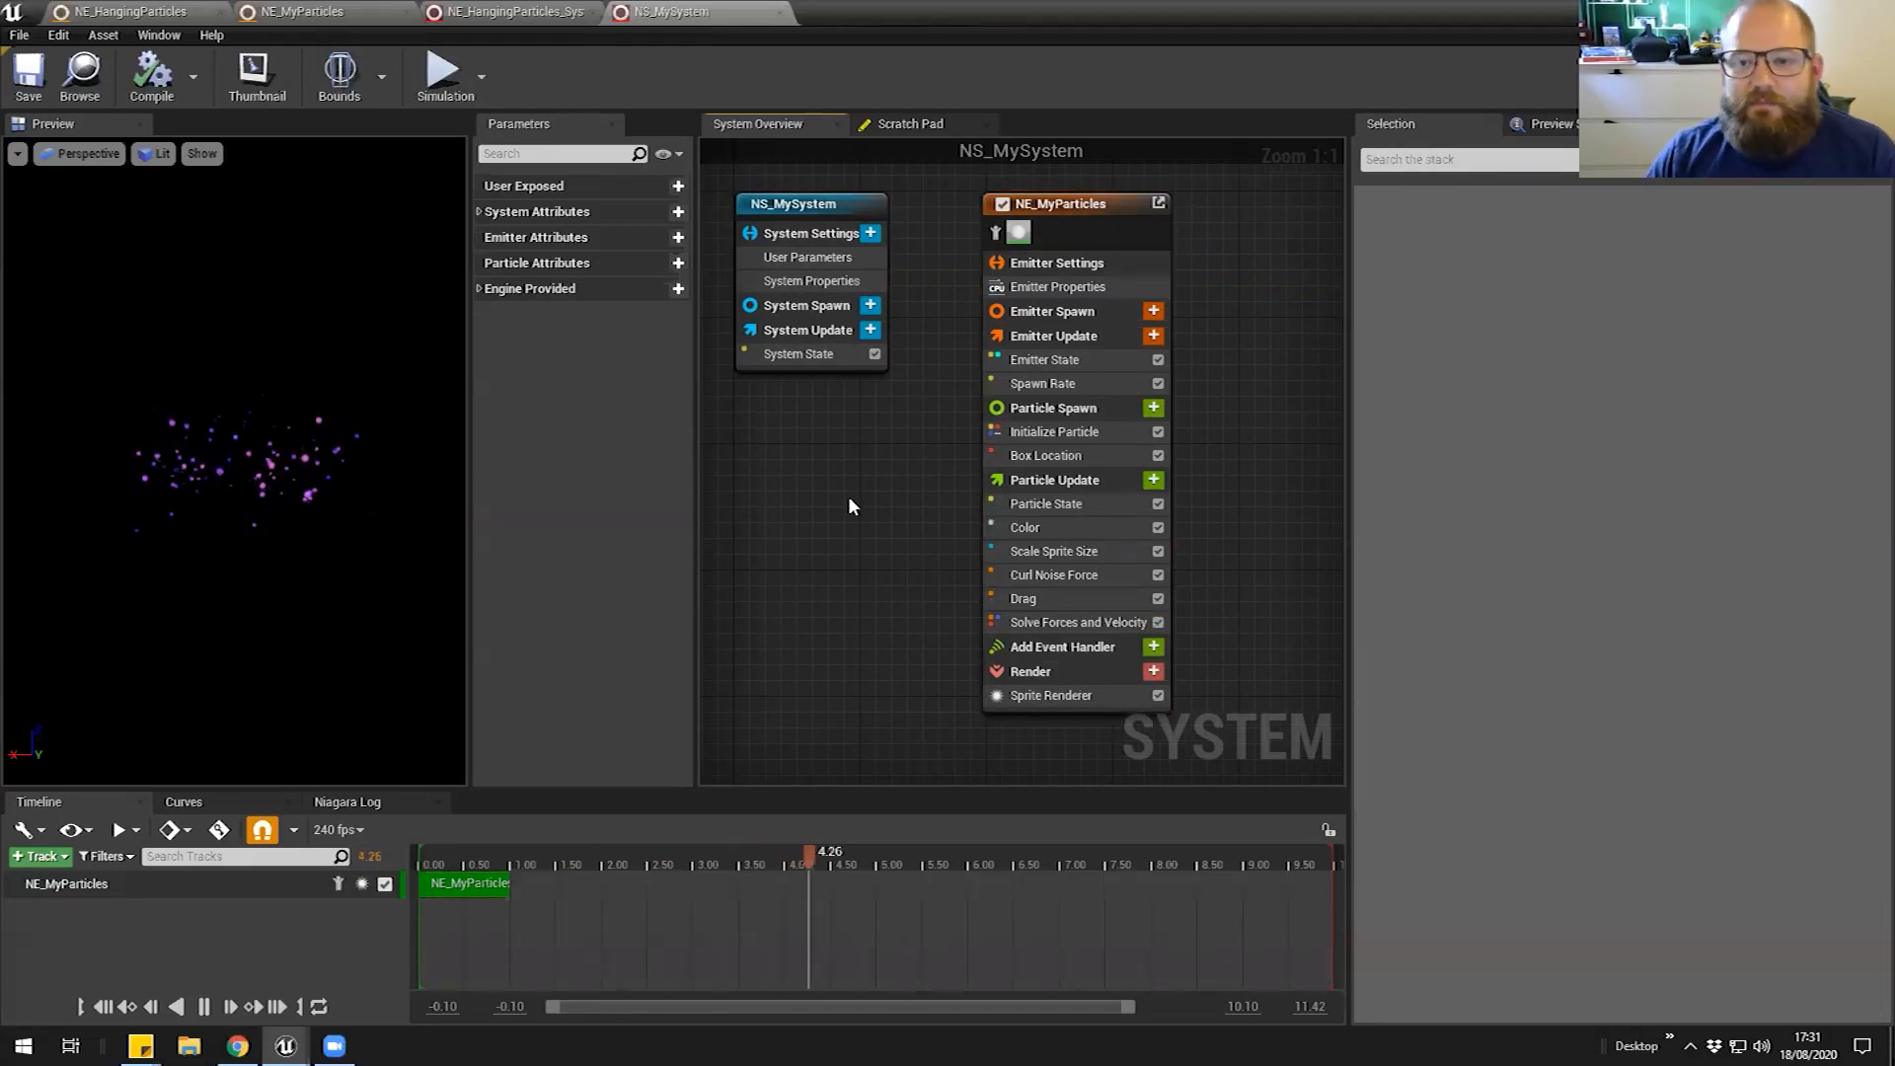
scroll(850, 500, down, 1)
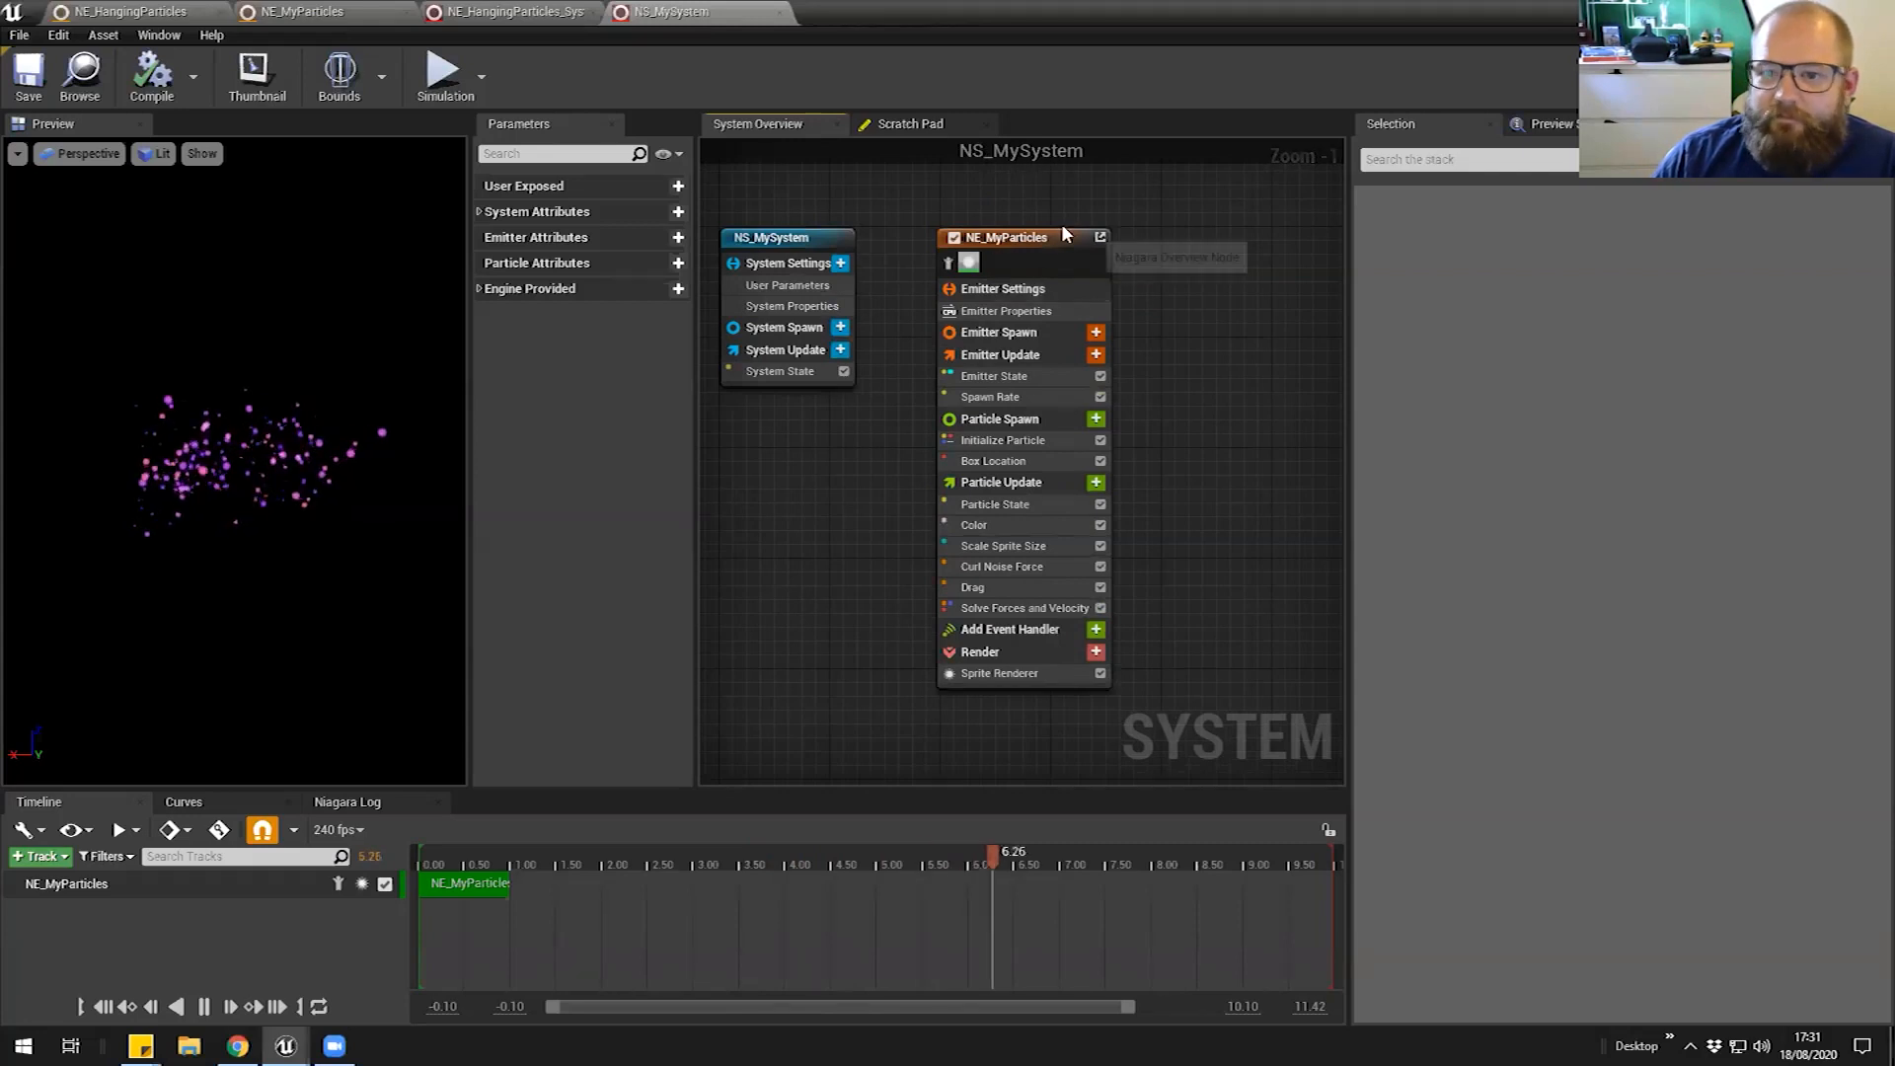
click(1071, 264)
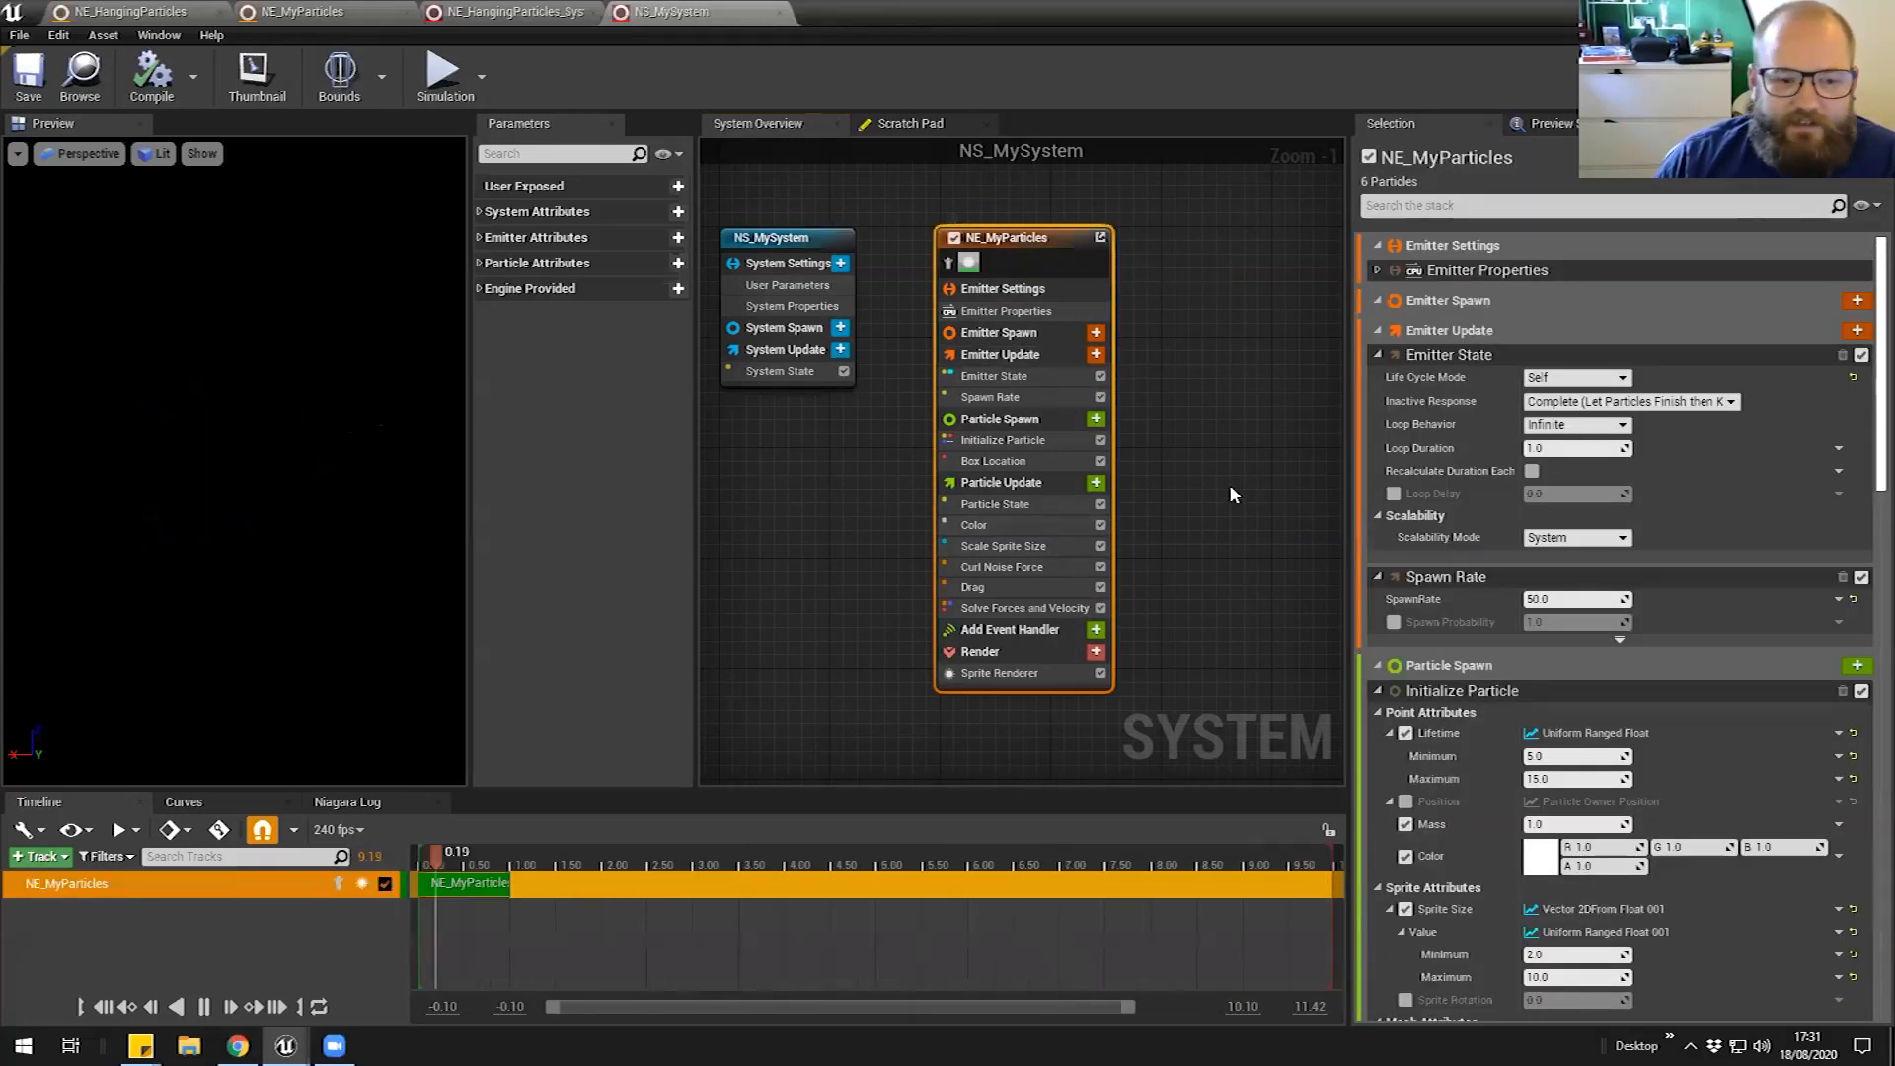
click(879, 482)
right_drag(1066, 199, 1076, 203)
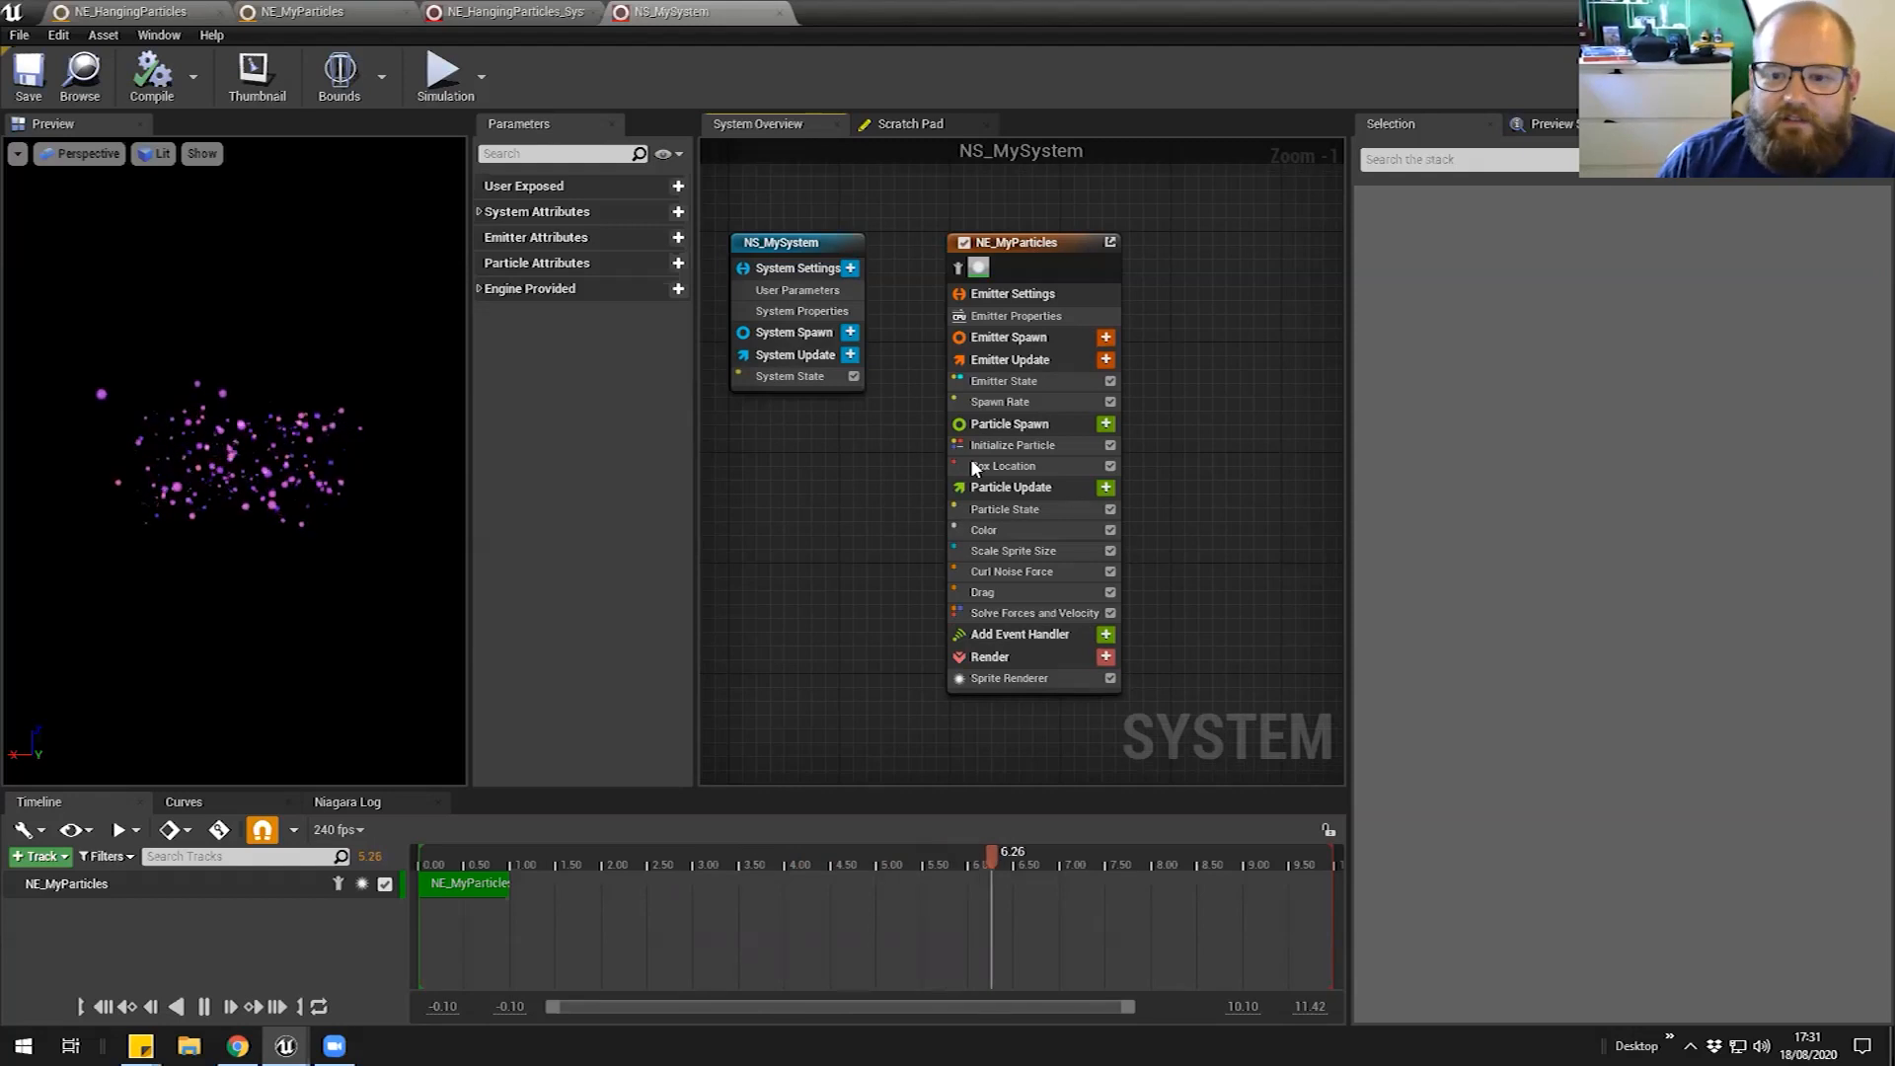
In the system's Initialize Particle module, set the sprite size range to minimum 10 and maximum 20
click(1023, 449)
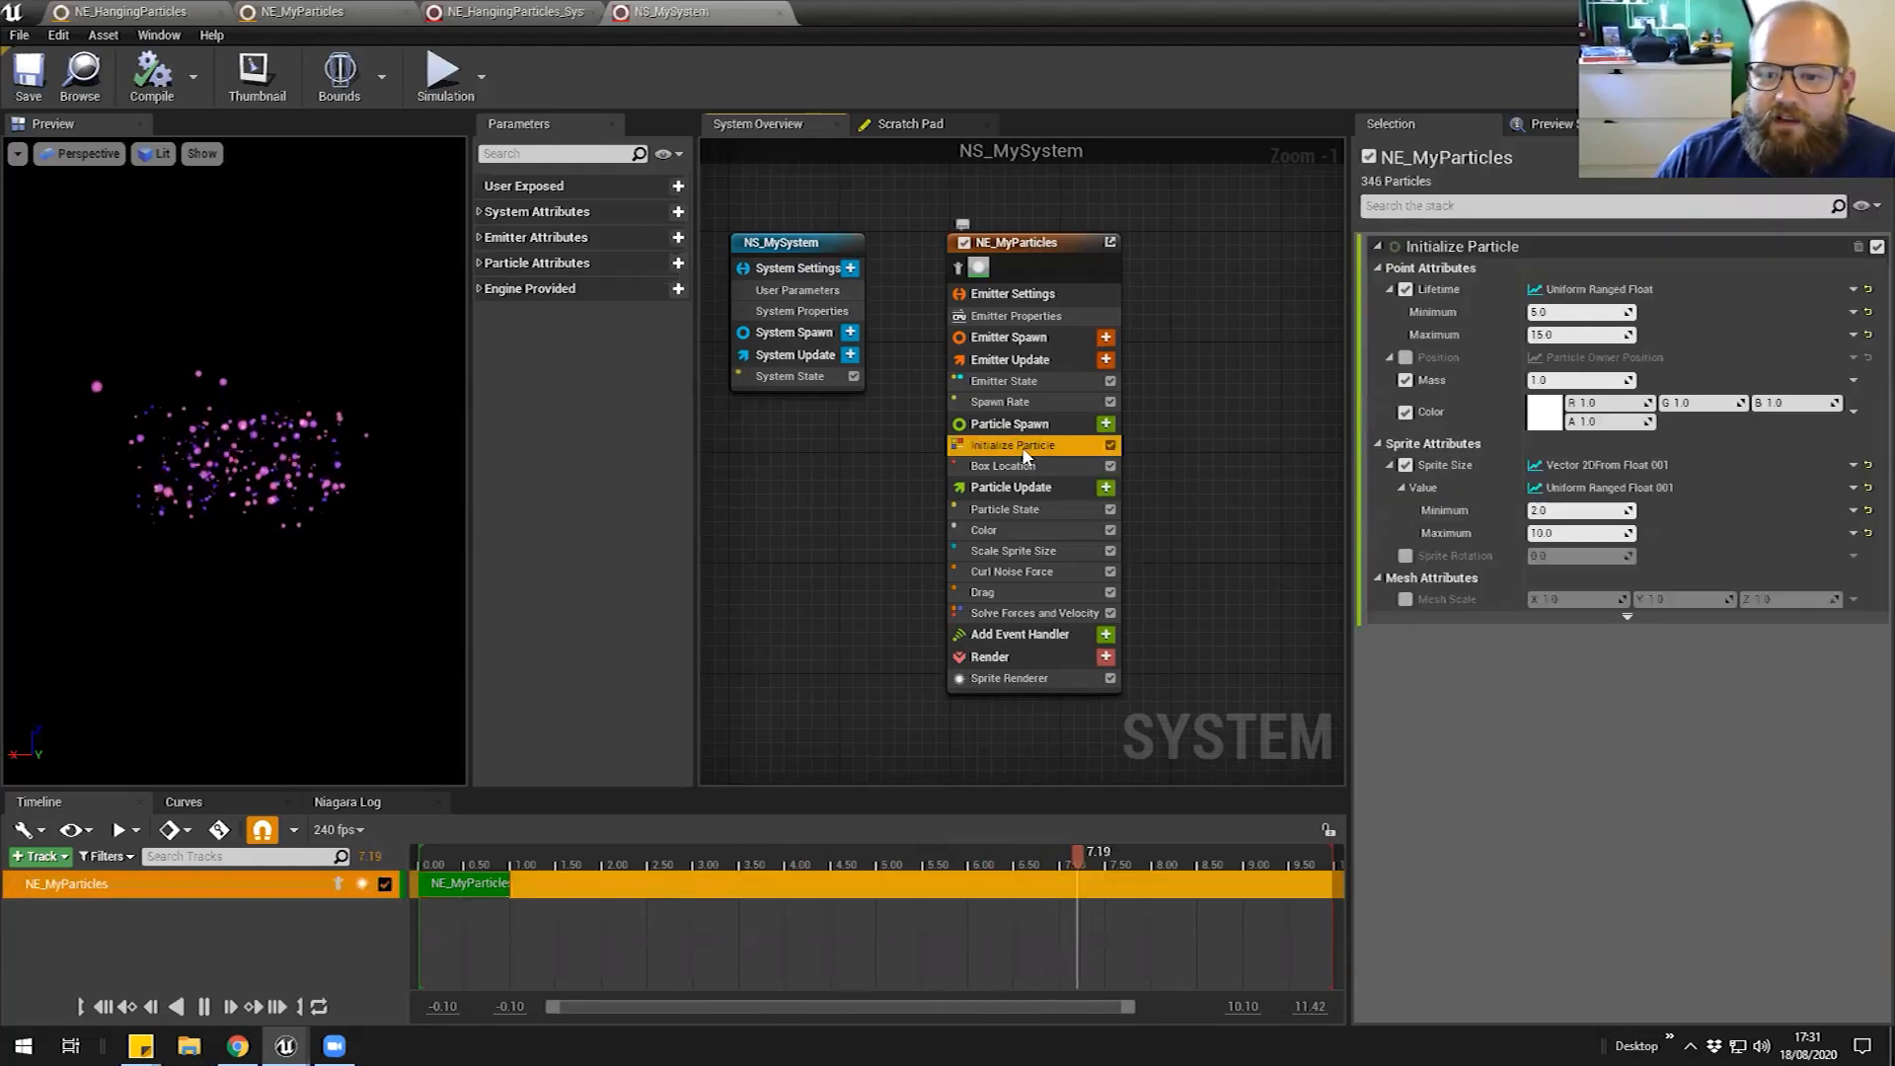
click(1583, 510)
text(10)
key(Tab)
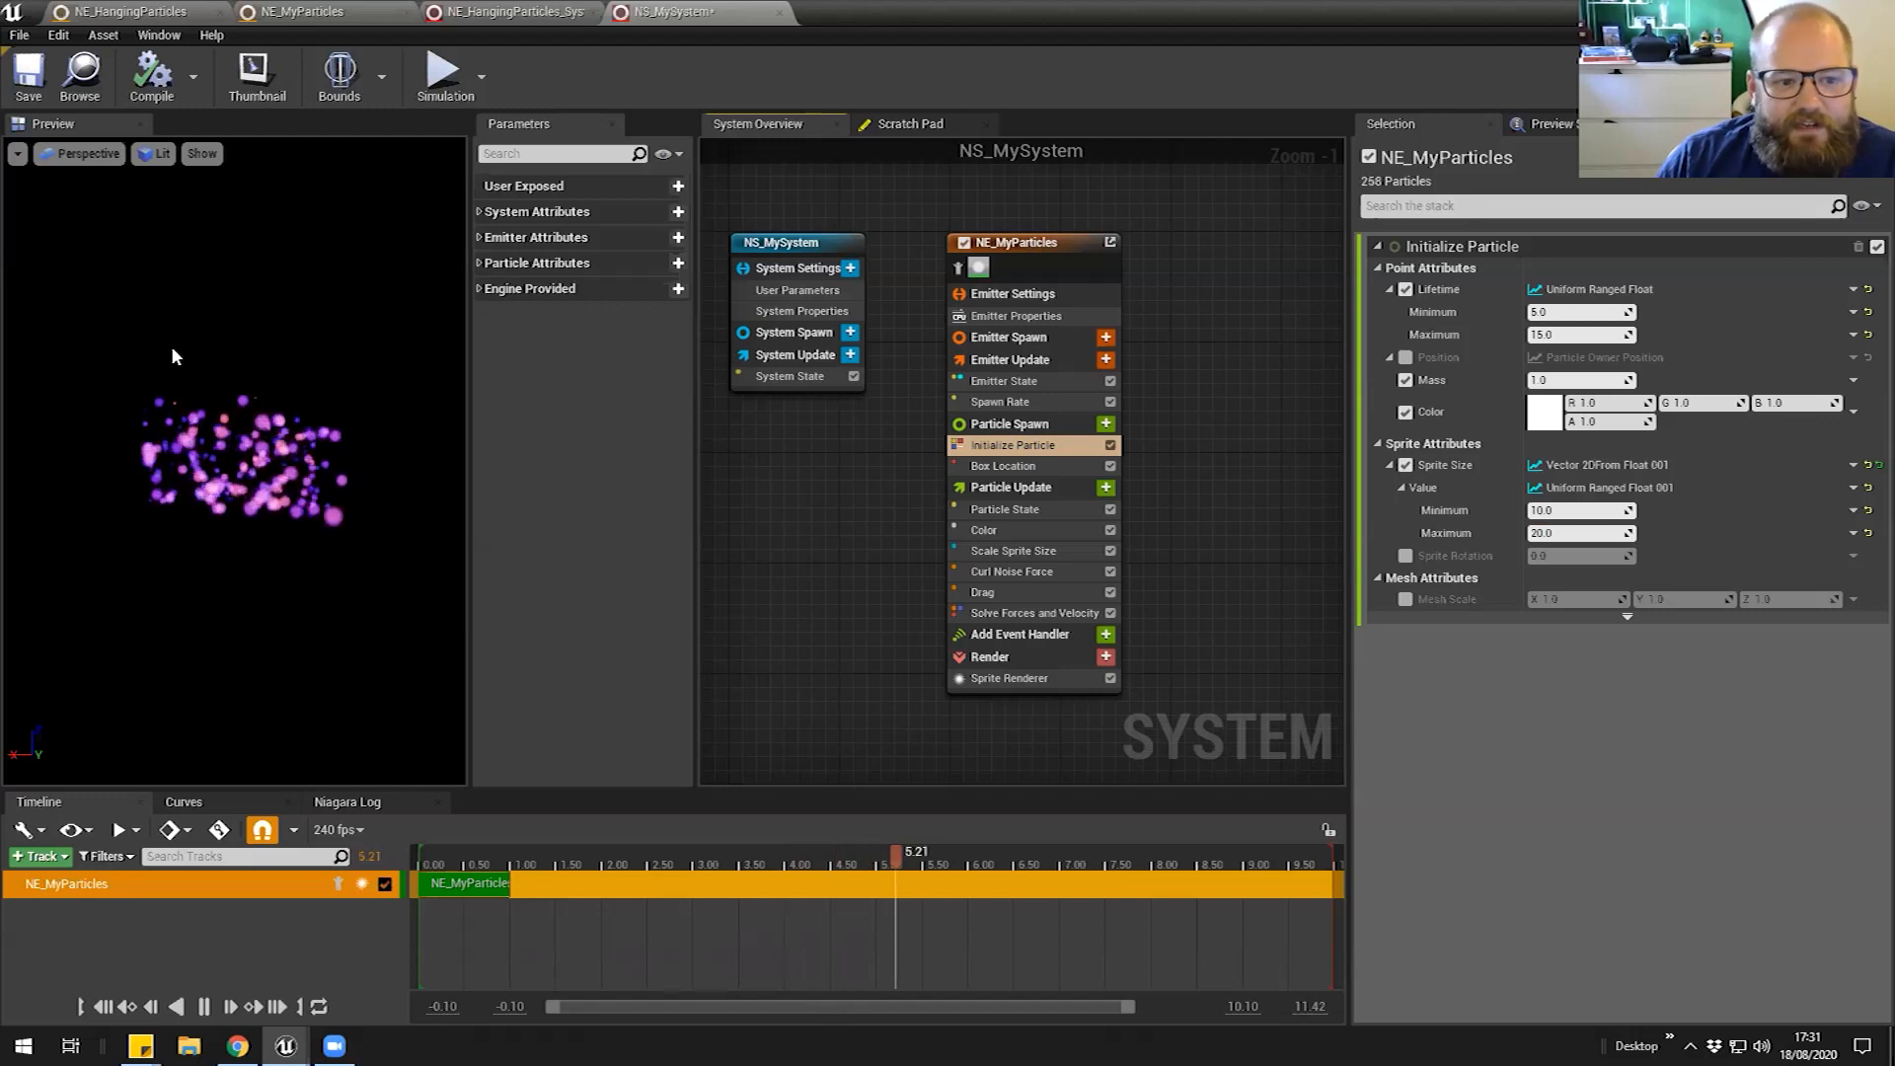
Close the NE_HangingParticles_System editor and compare the original NE_MyParticles emitter with its instance in NS_MySystem
click(514, 12)
middle_click(546, 13)
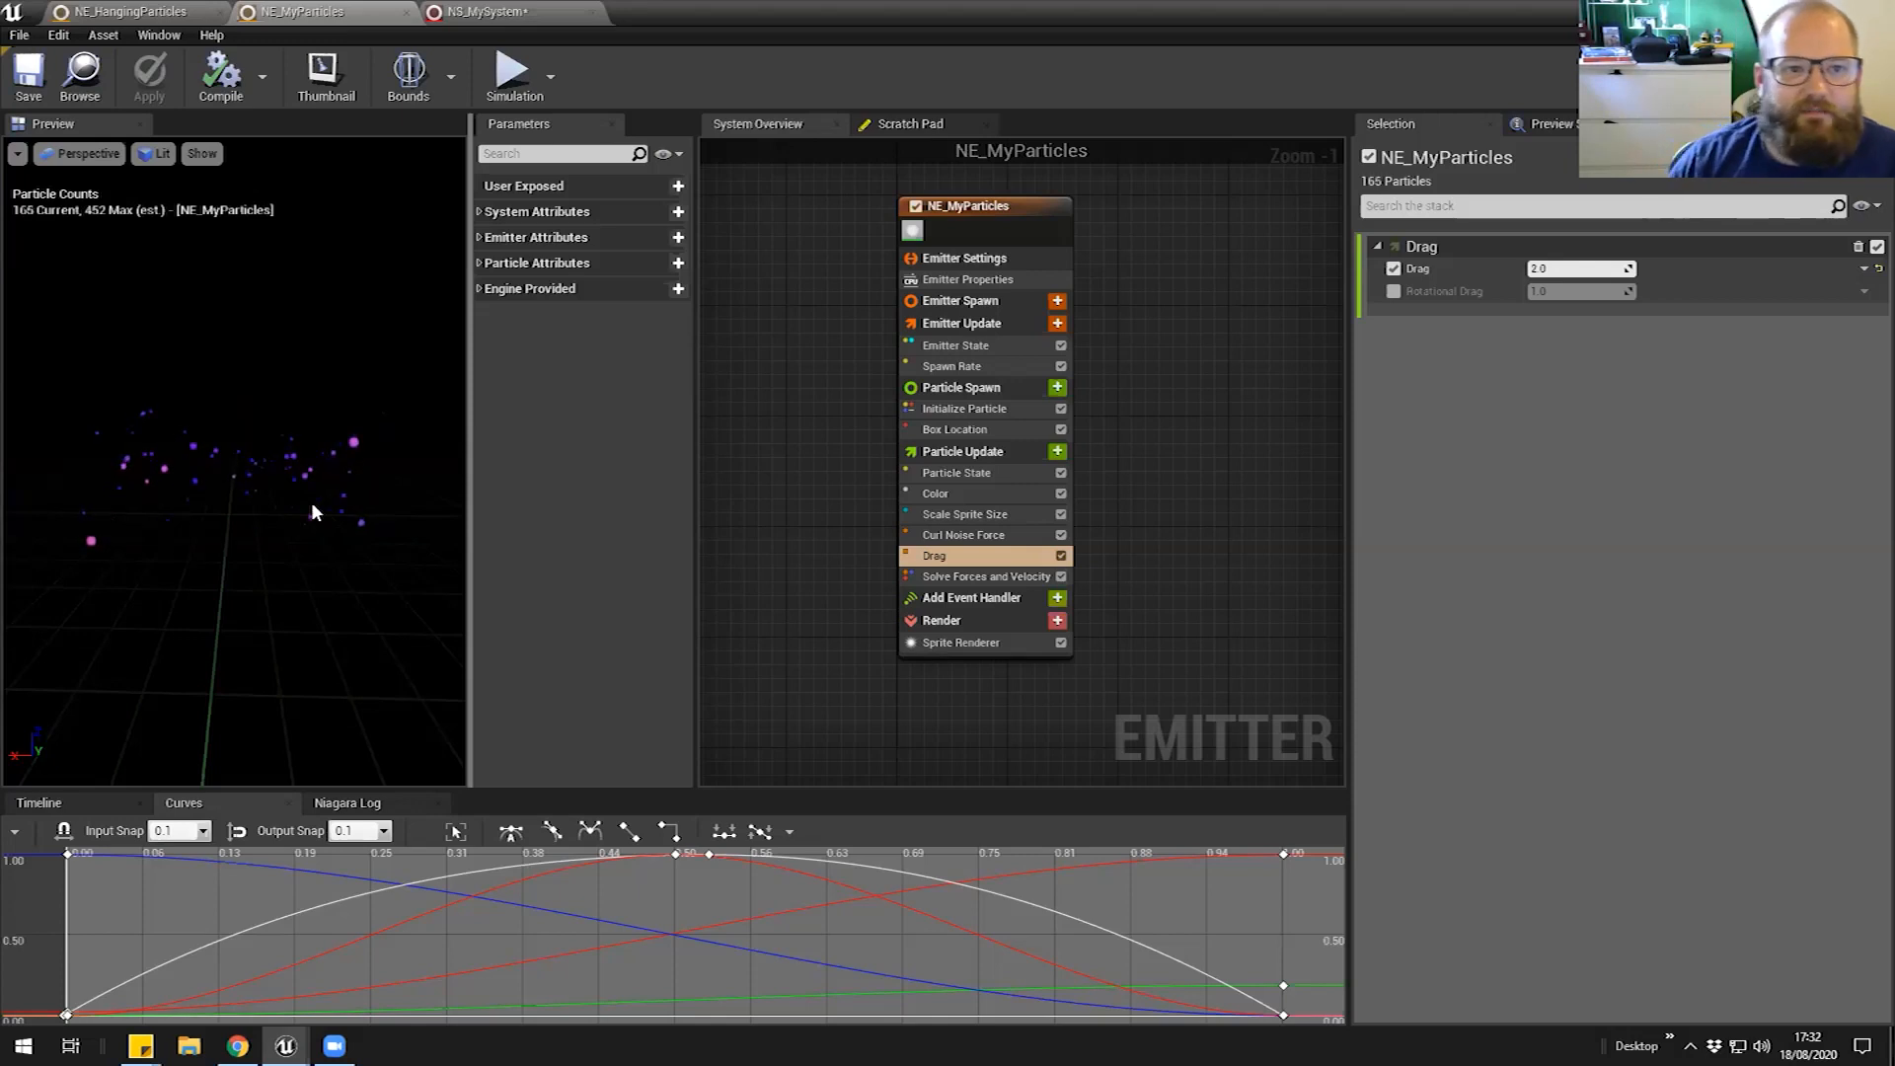
click(496, 12)
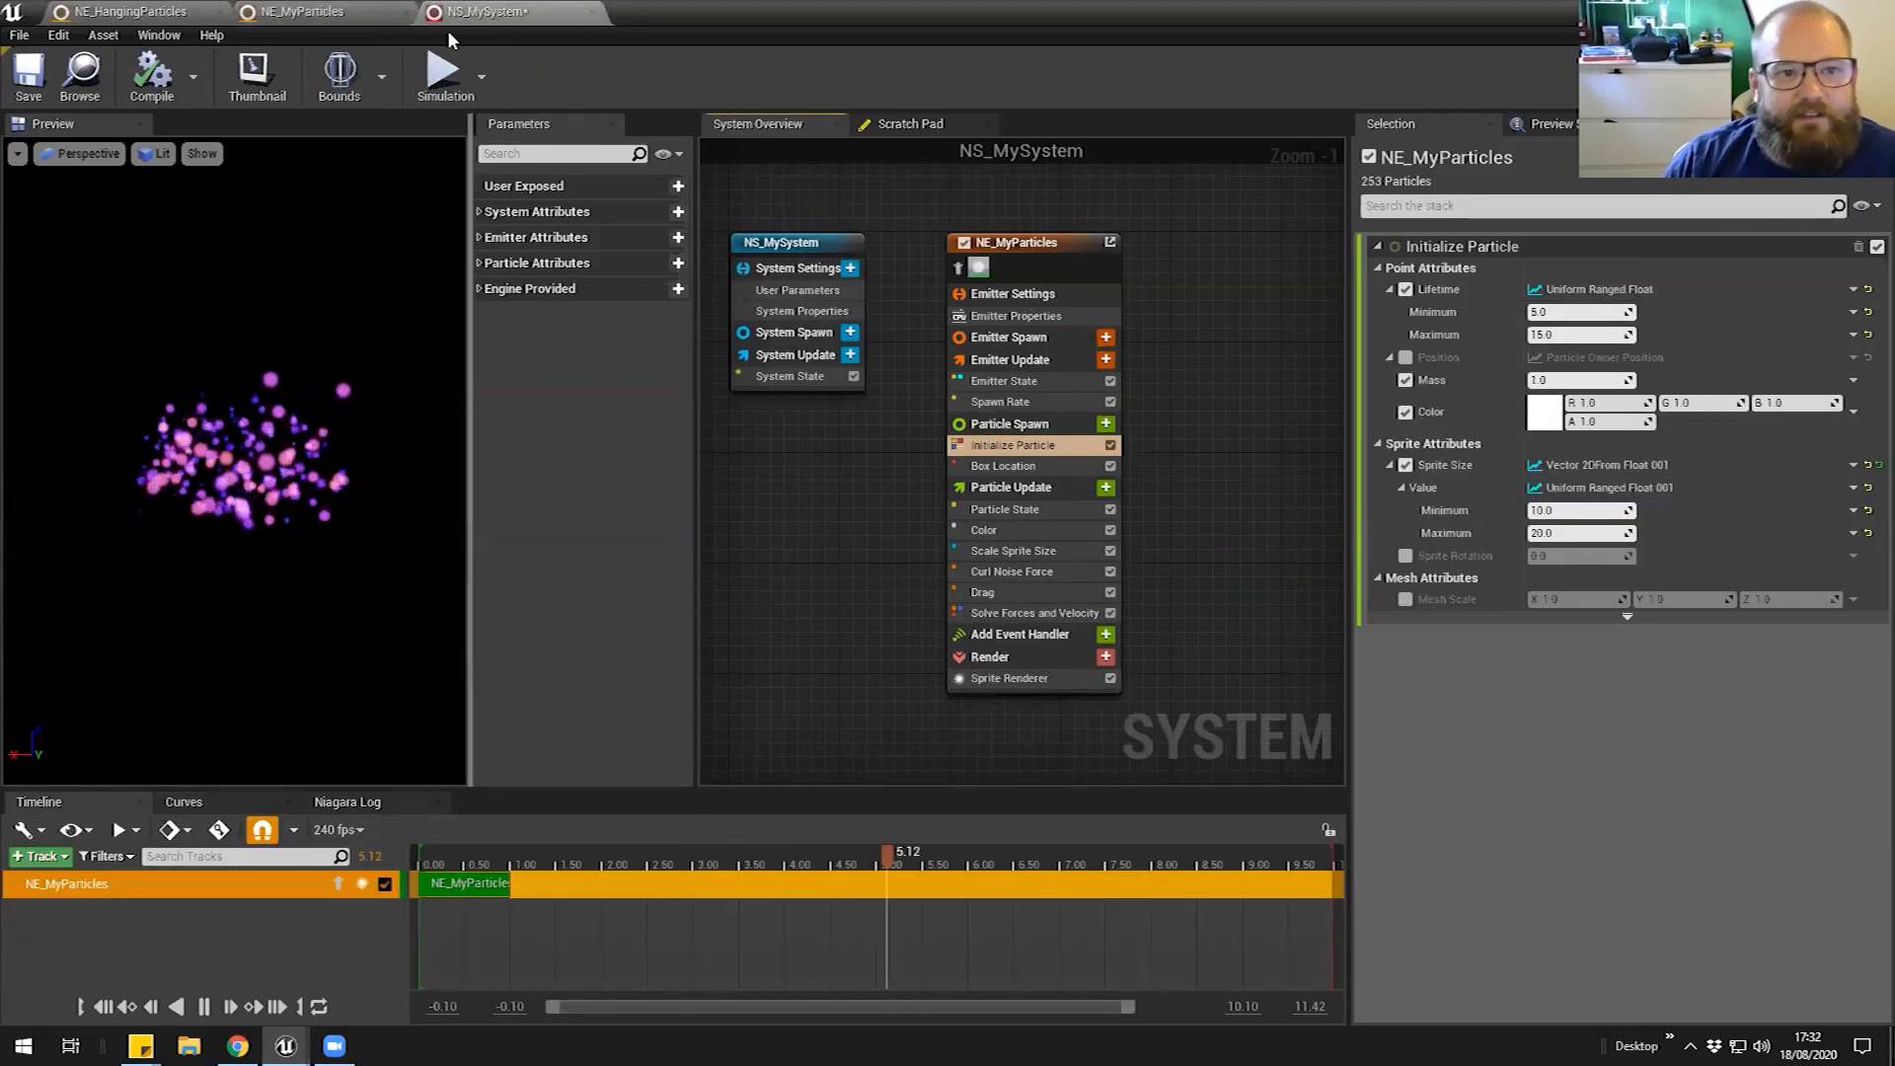
click(318, 12)
click(496, 12)
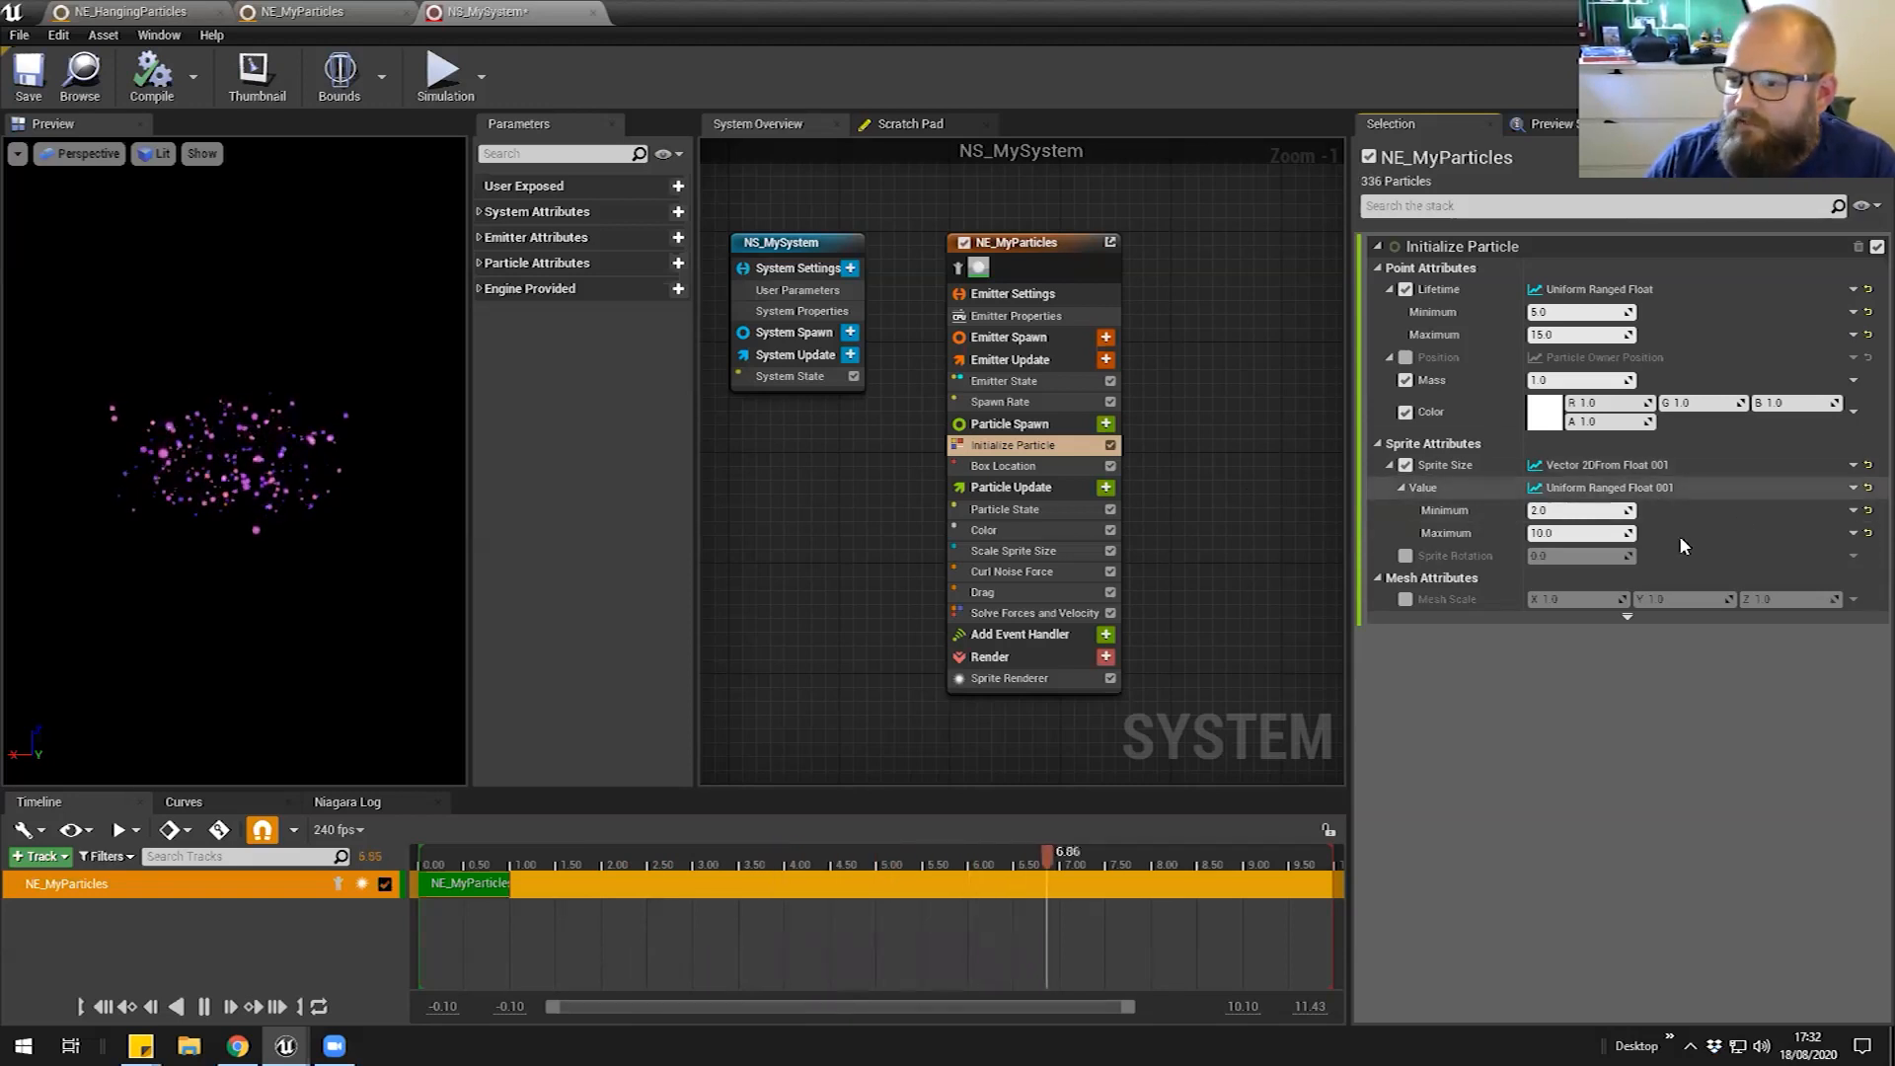
Set the sprite size in NS_MySystem's Initialize Particle module to a minimum of 10 and a maximum of 50
click(1575, 510)
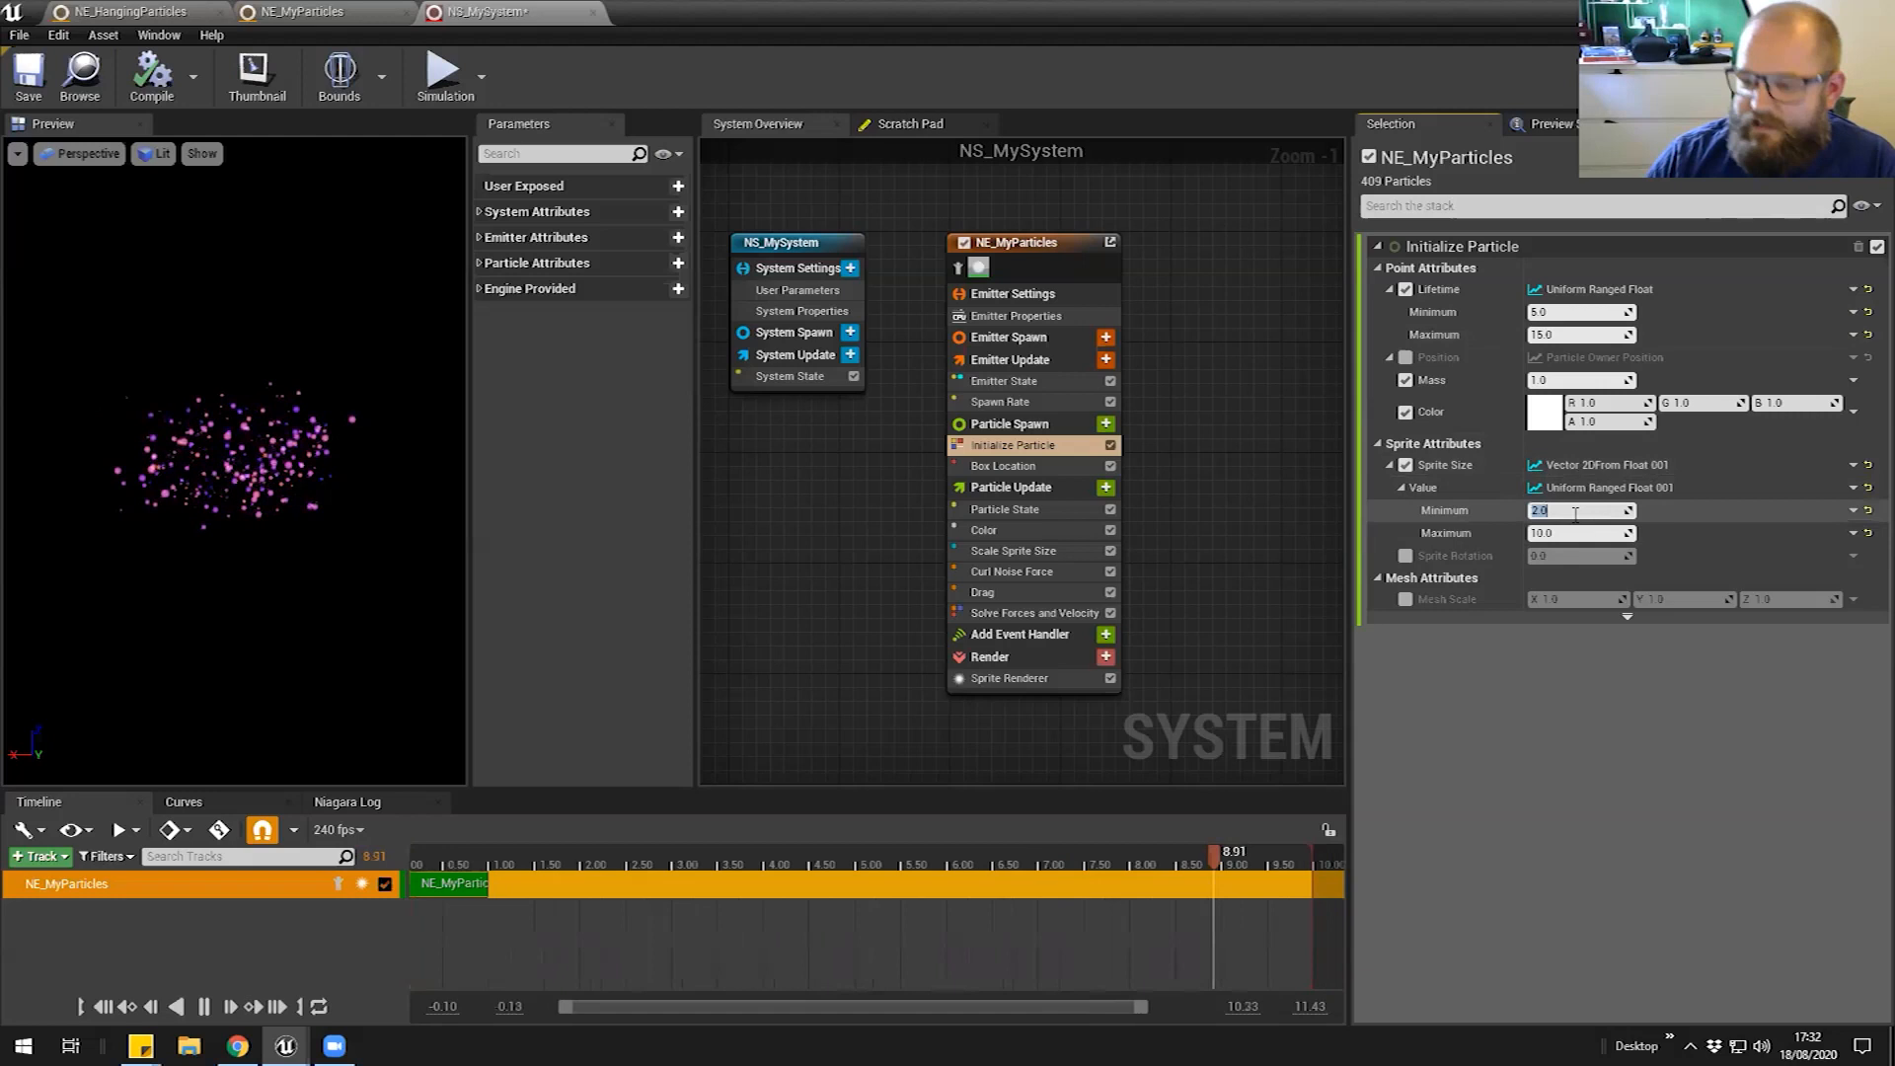
text(10)
key(Return)
key(Return)
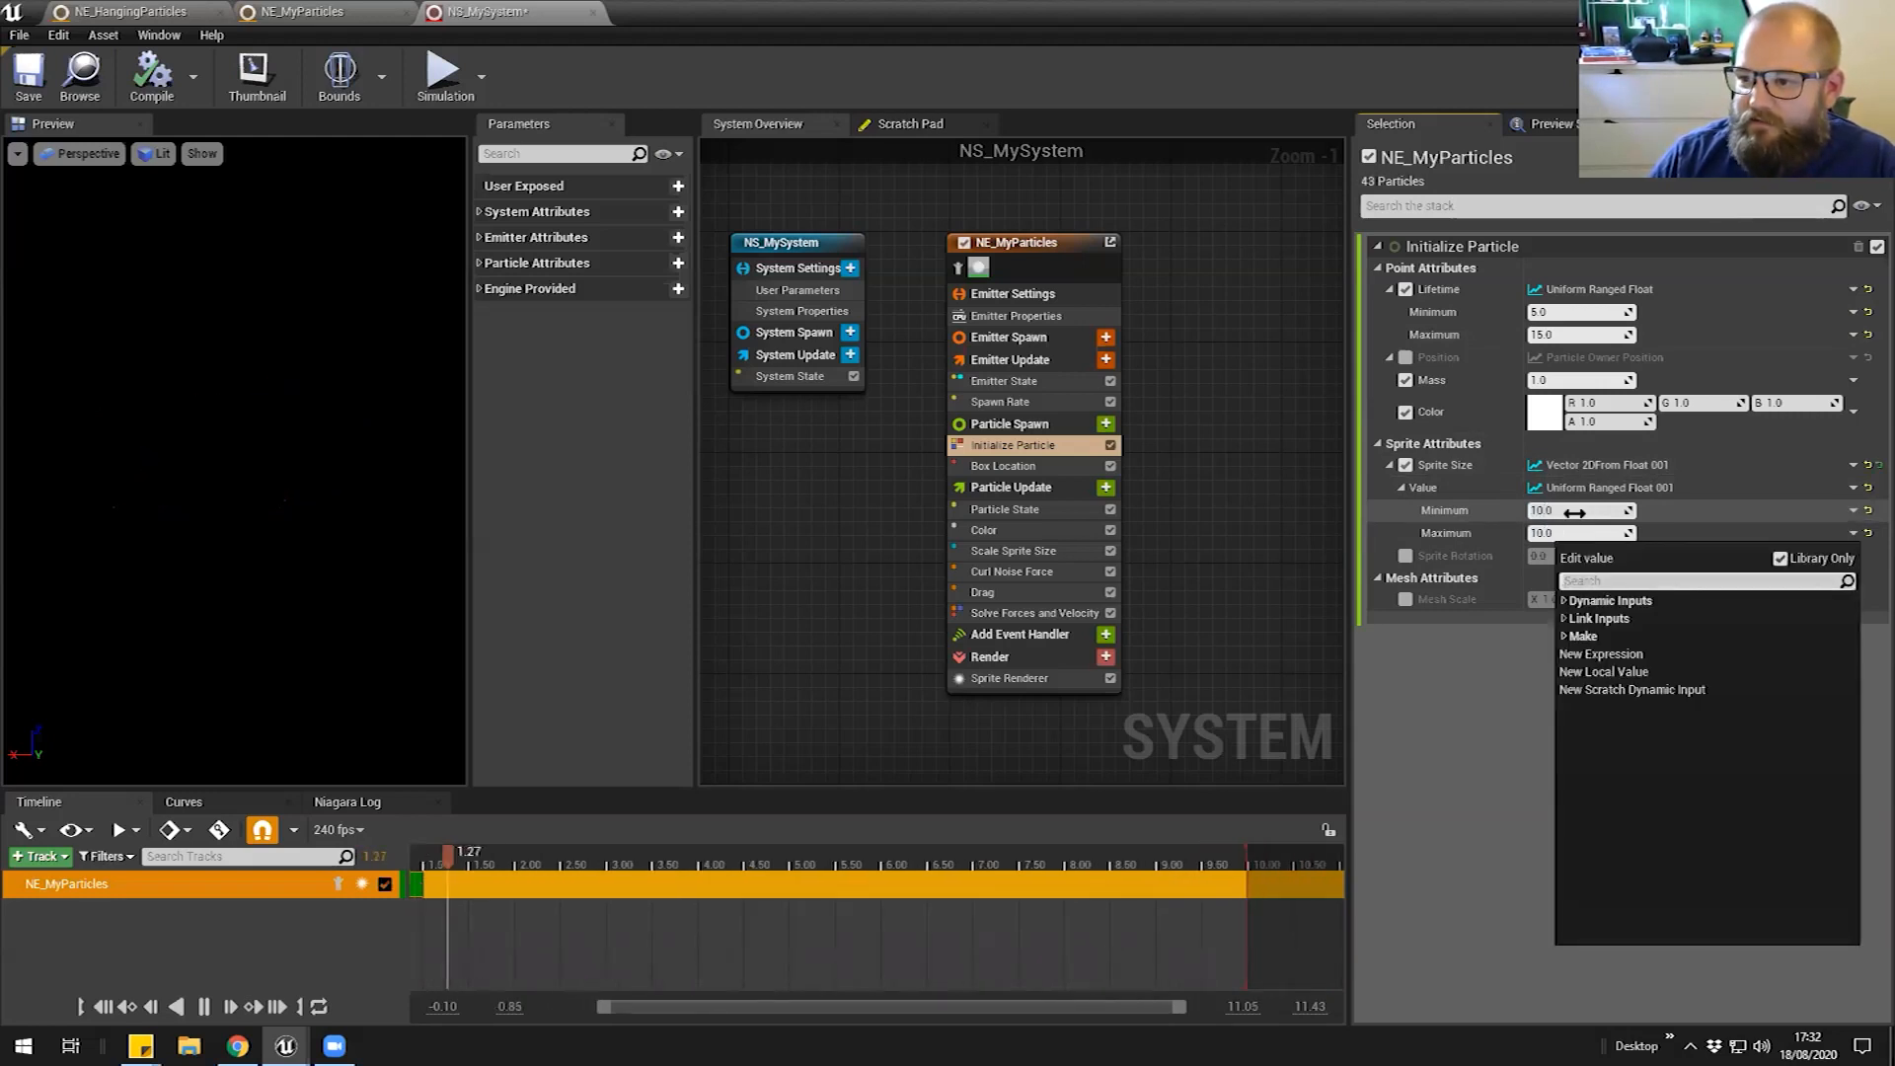
click(1585, 532)
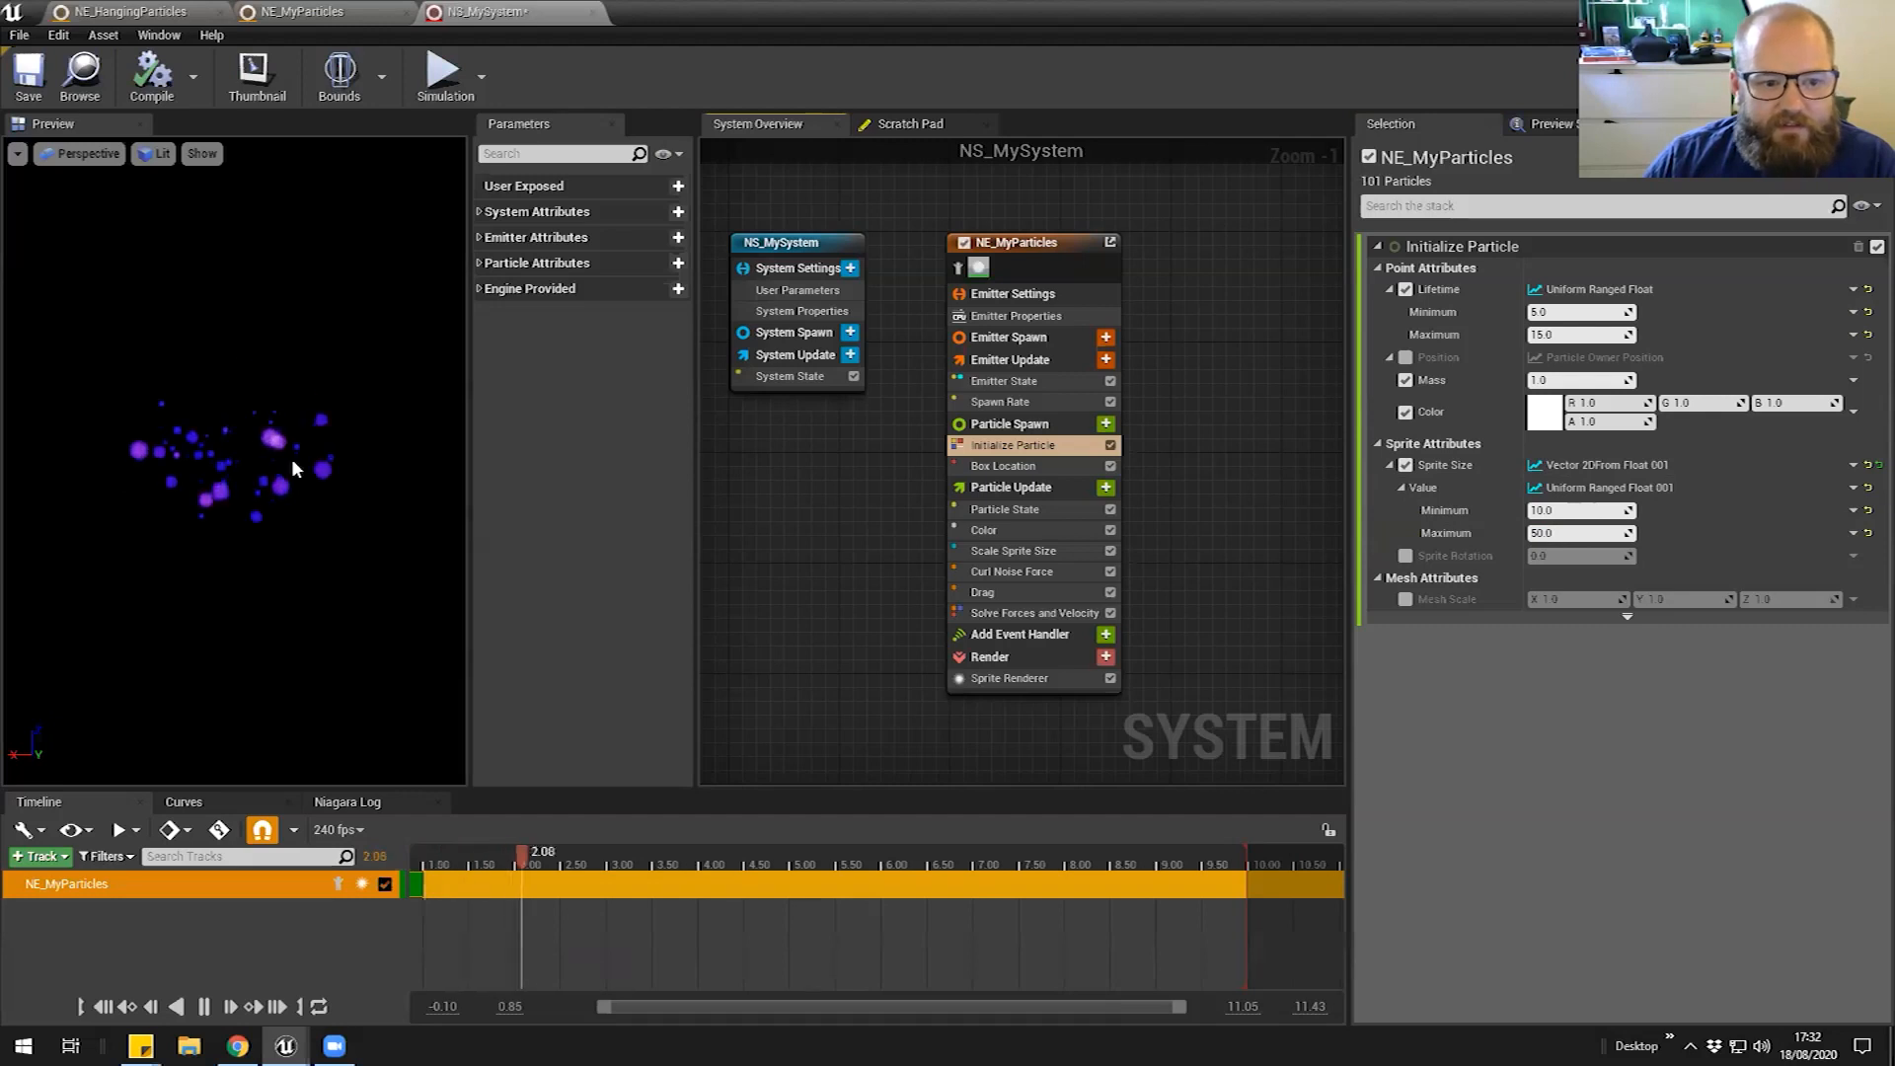
Add a Gravity Force module to the Particle Update stage of NE_MyParticles inside NS_MySystem
click(997, 488)
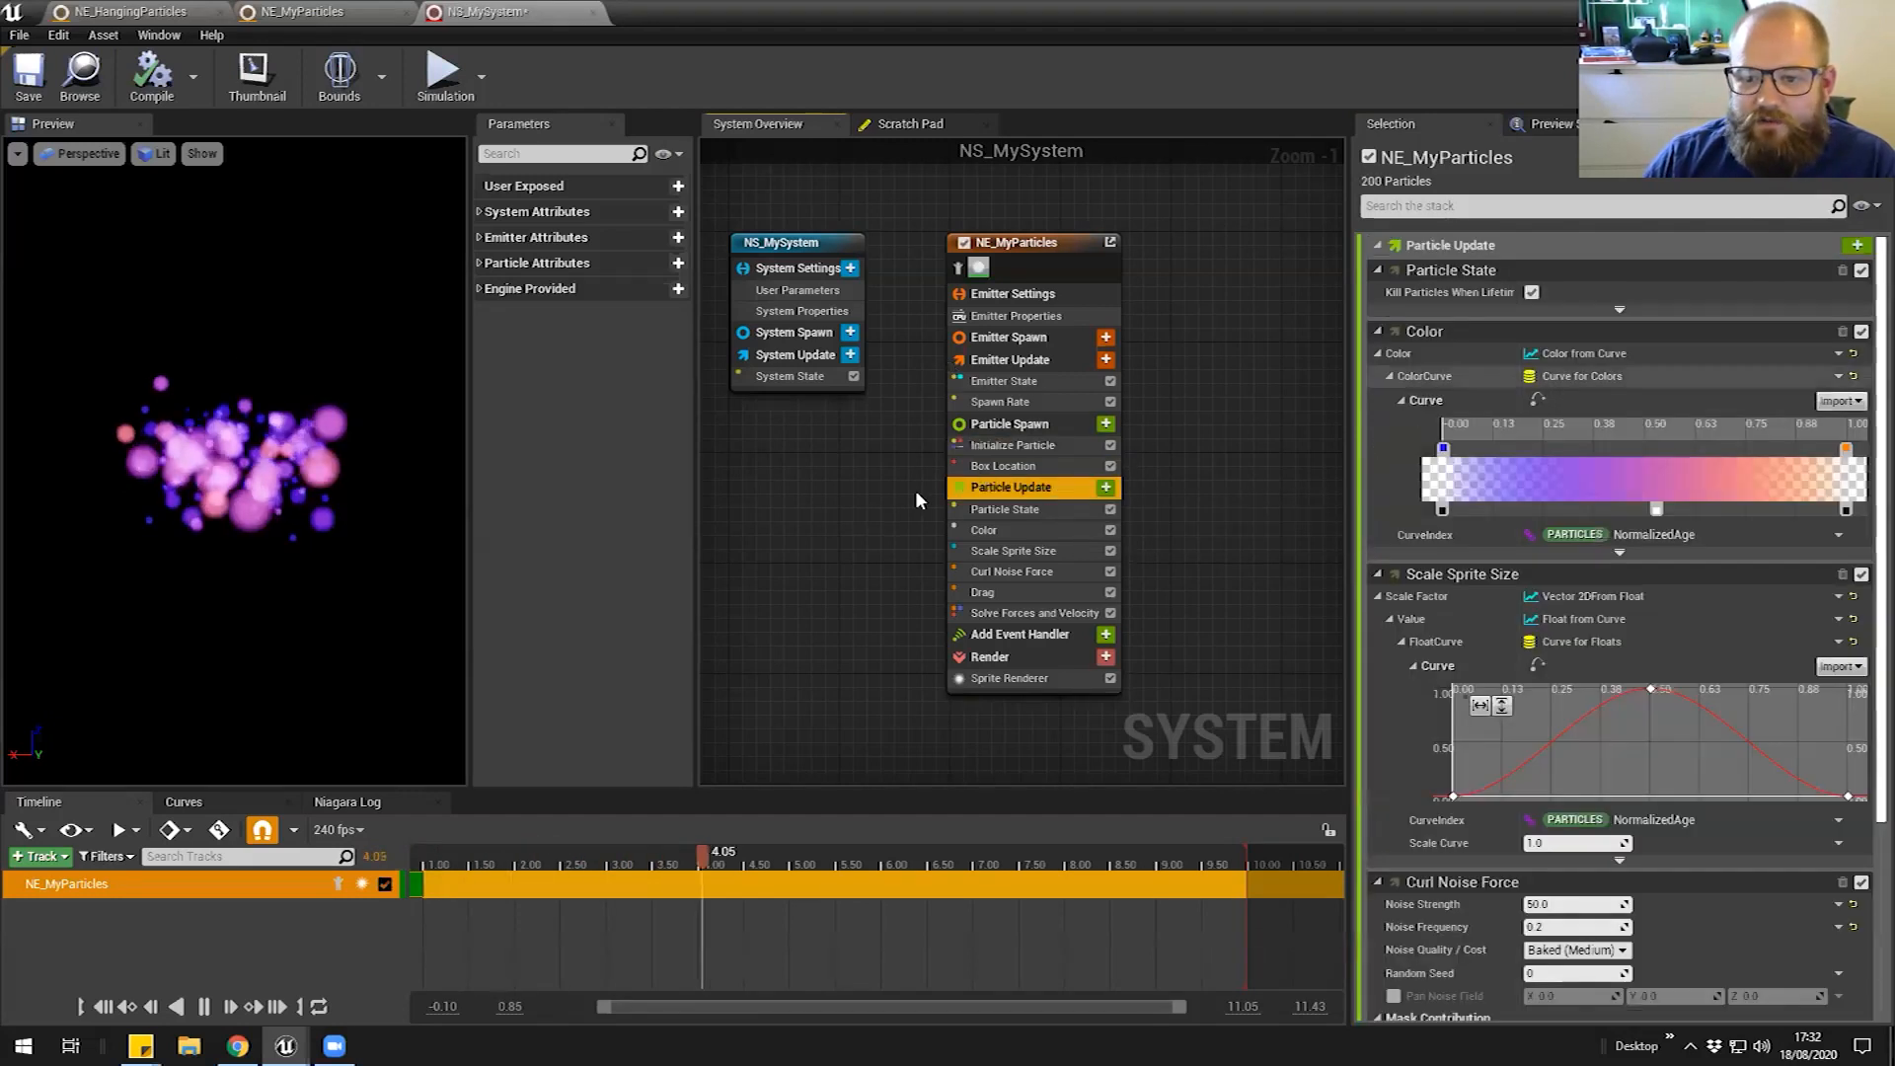
click(1105, 488)
text(gr)
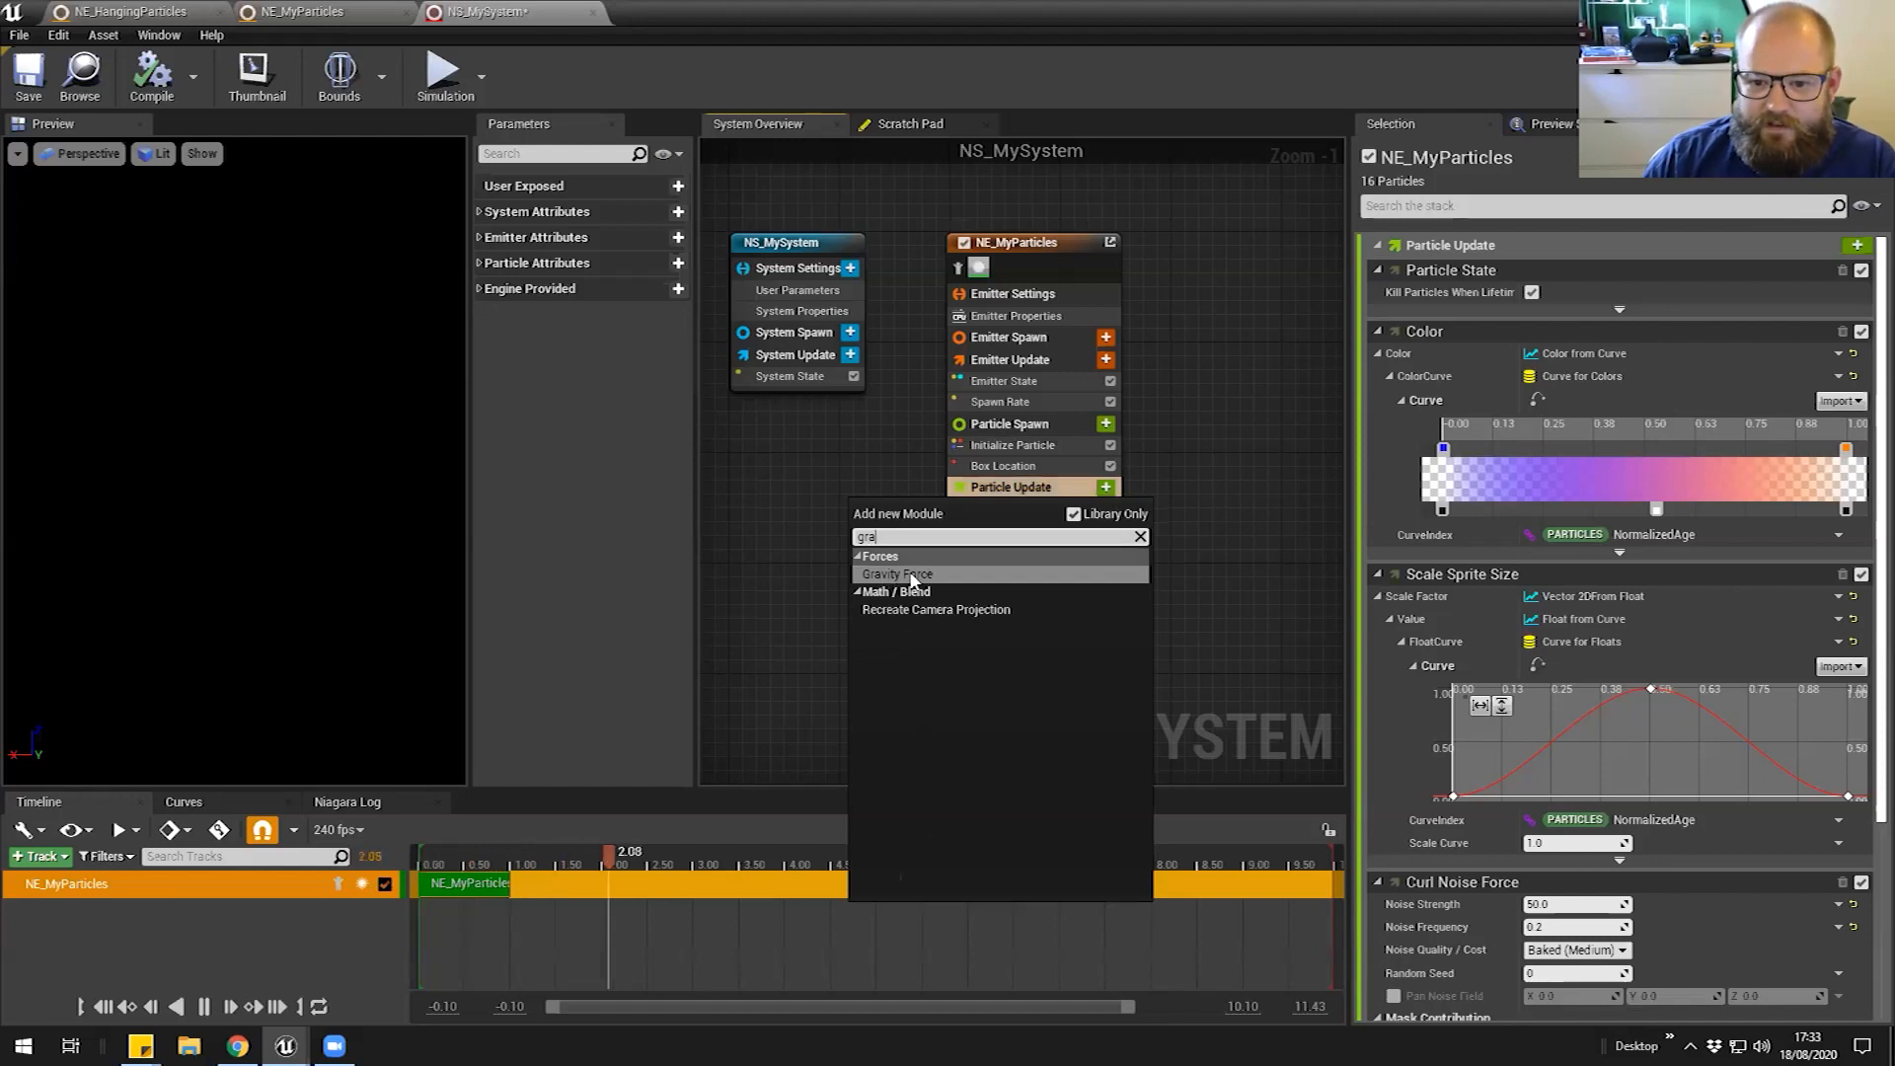
text(a)
click(898, 575)
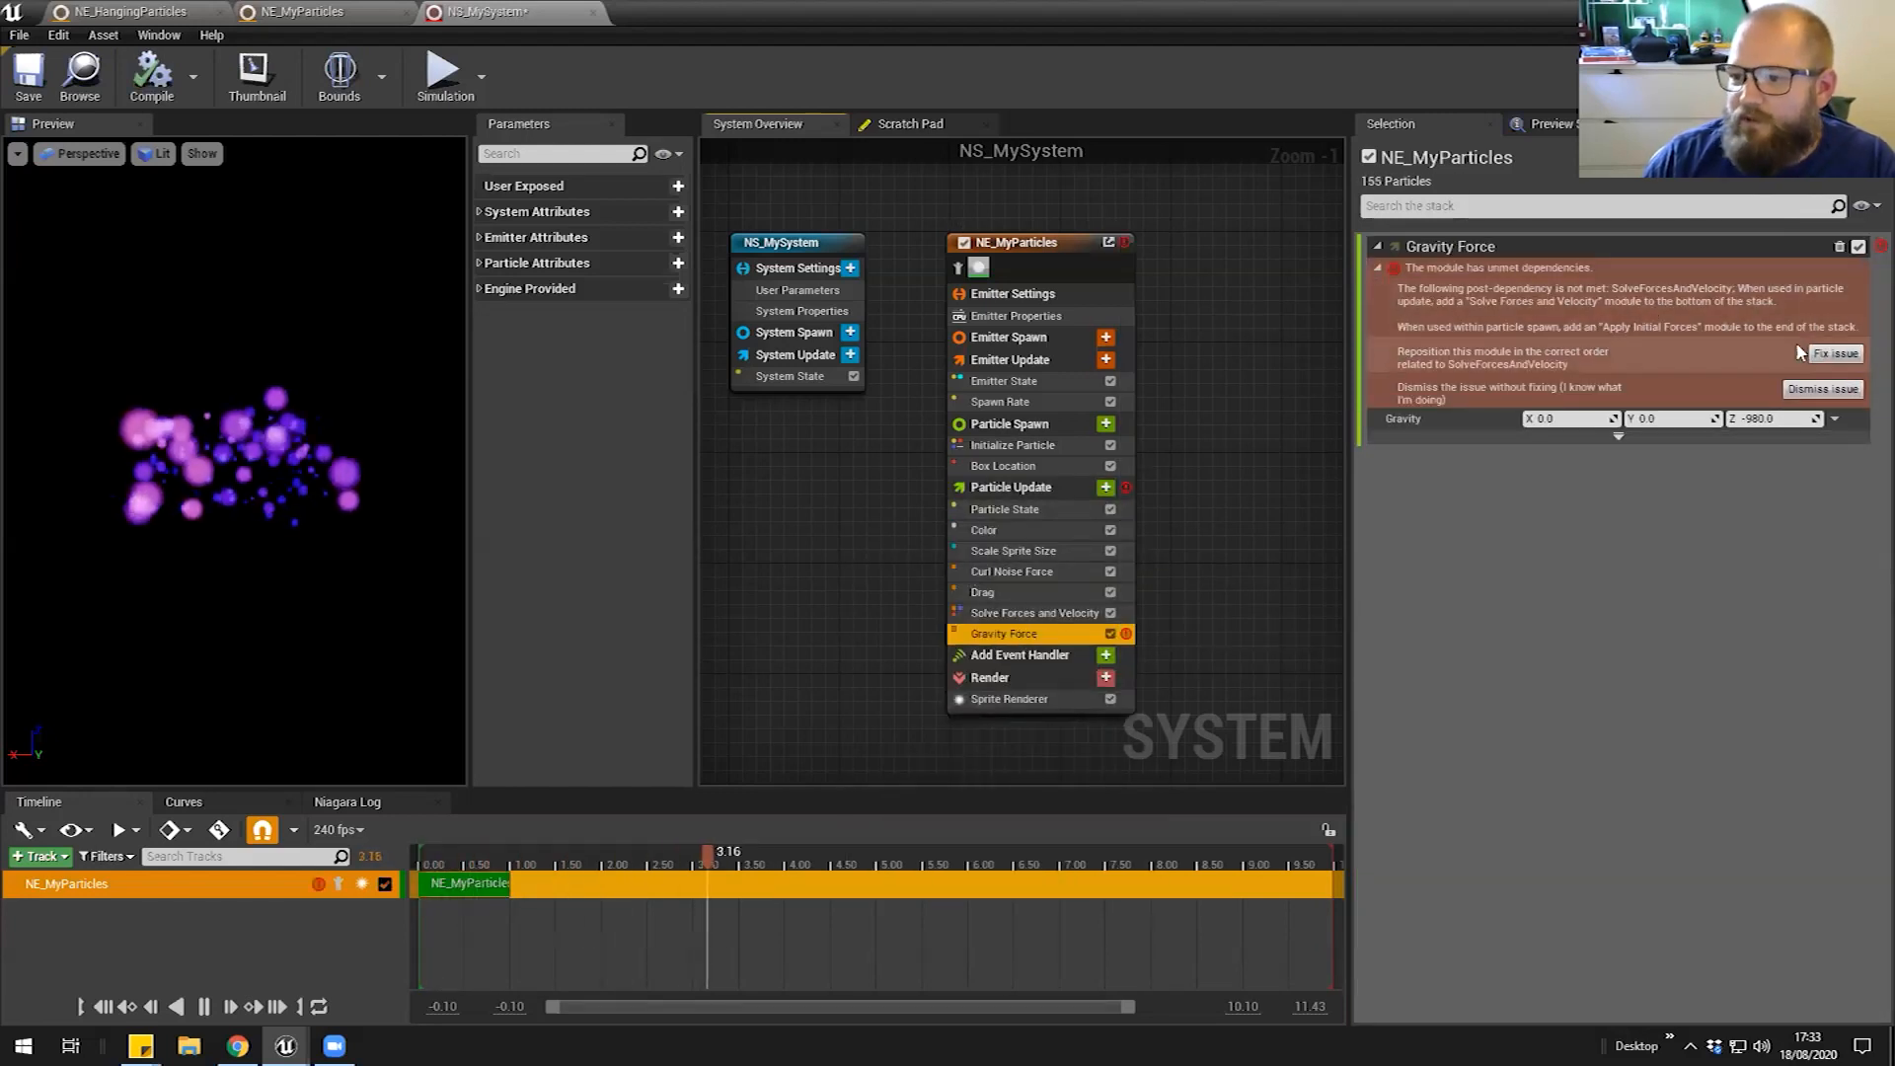
Fix the Gravity Force module's order relative to Solve Forces and Velocity, and set its Z gravity to -50
click(1836, 354)
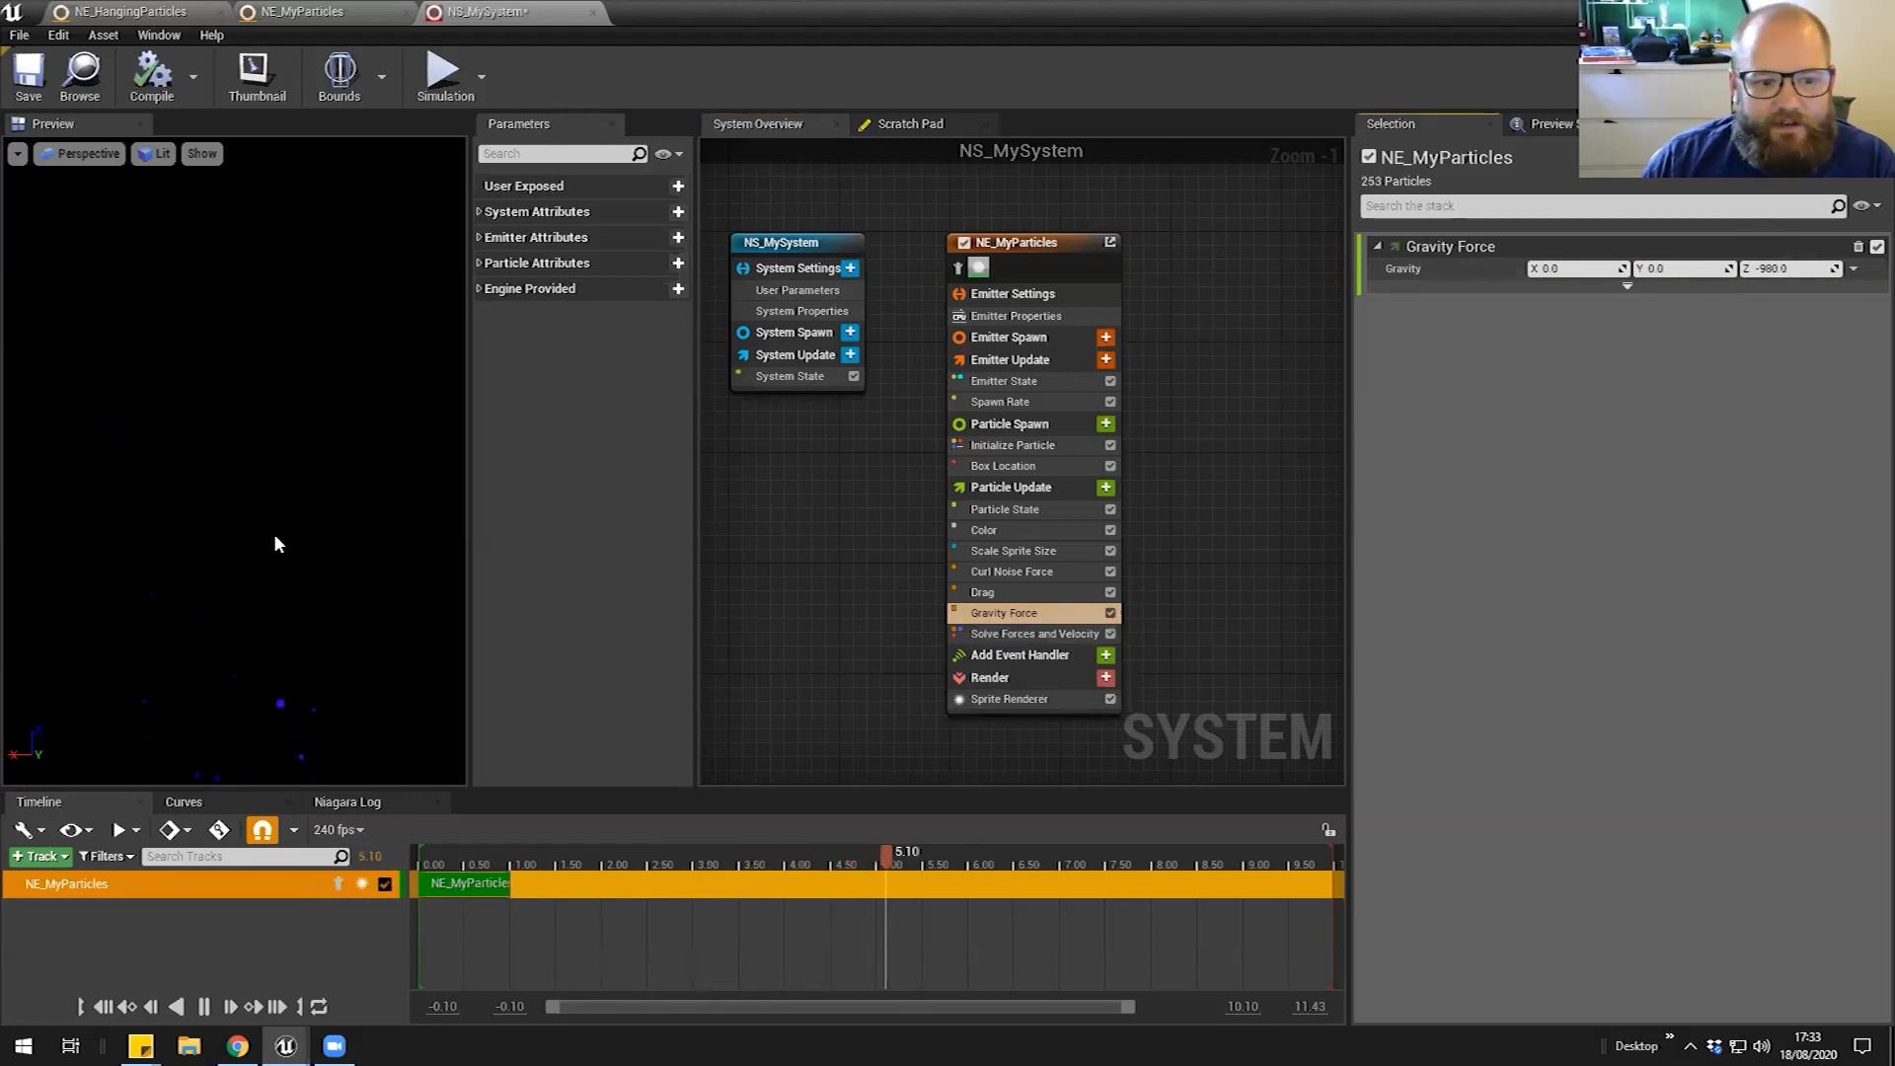
click(1816, 270)
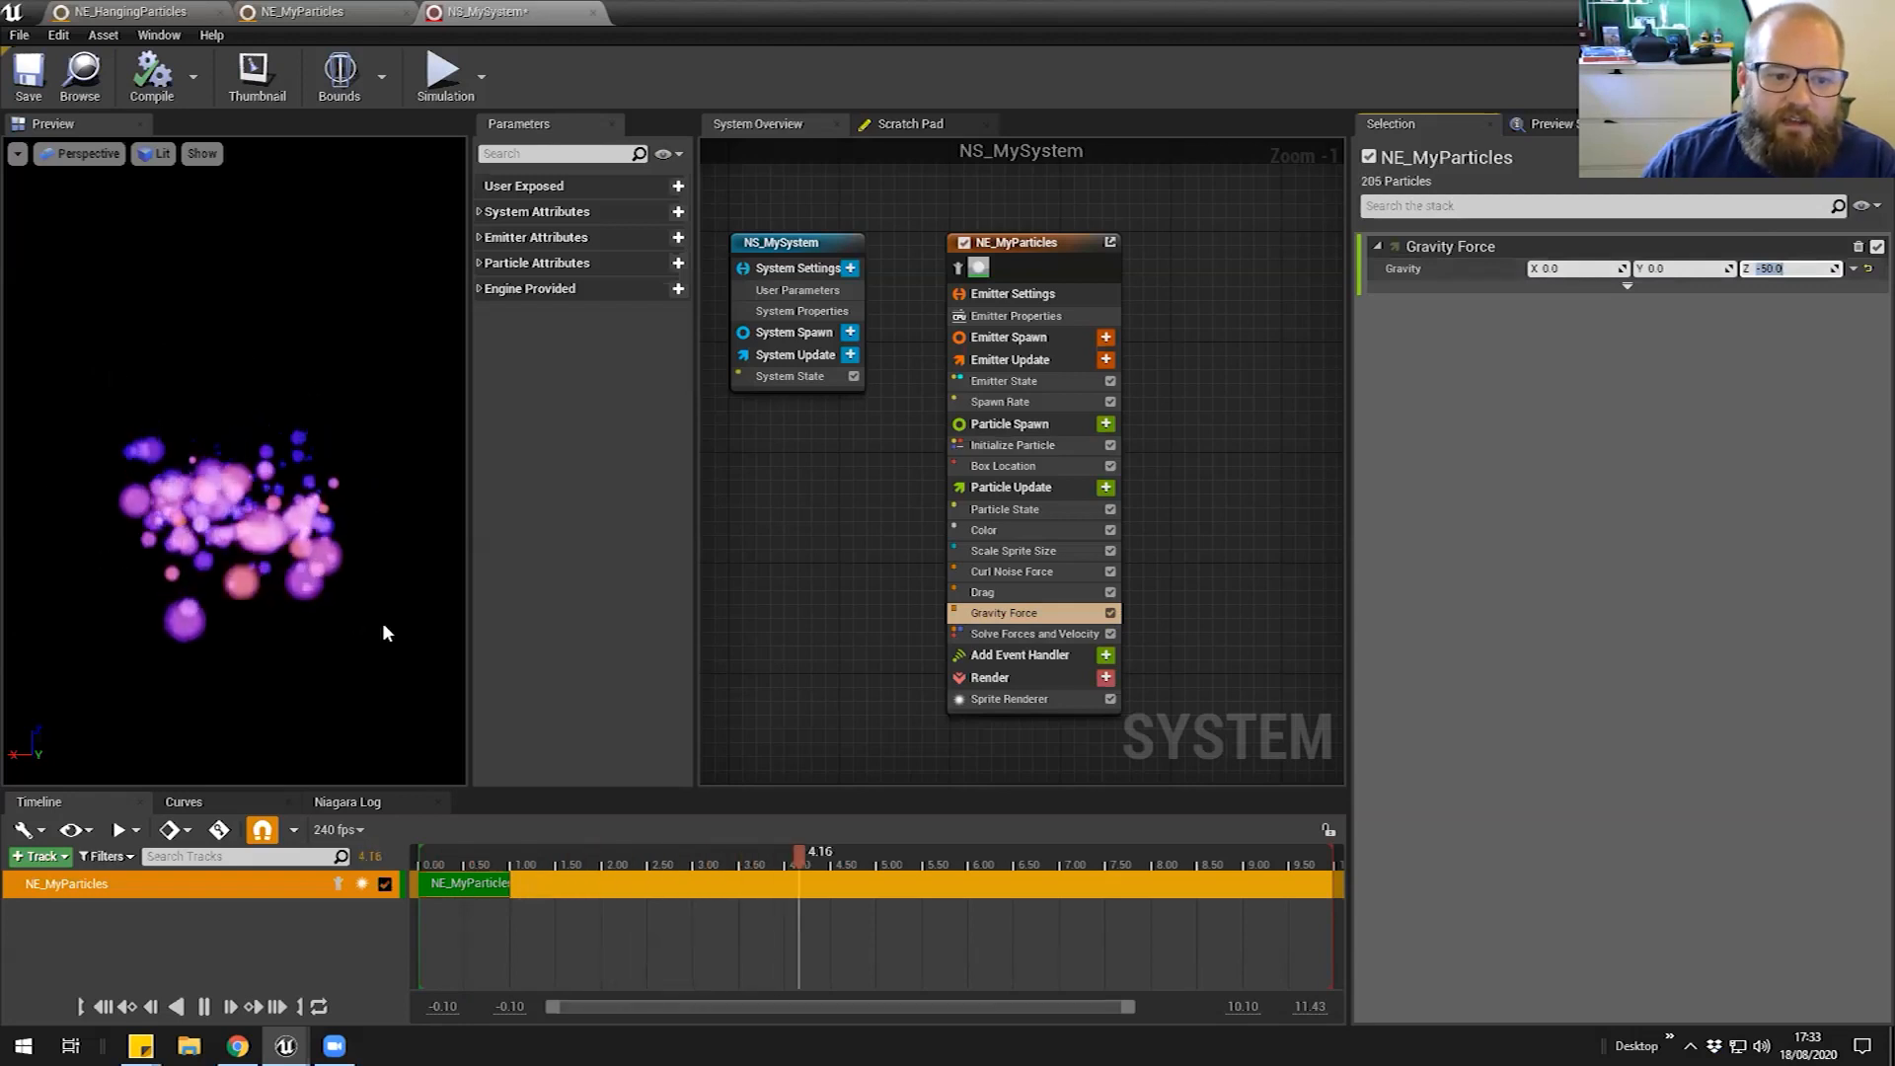
click(1031, 622)
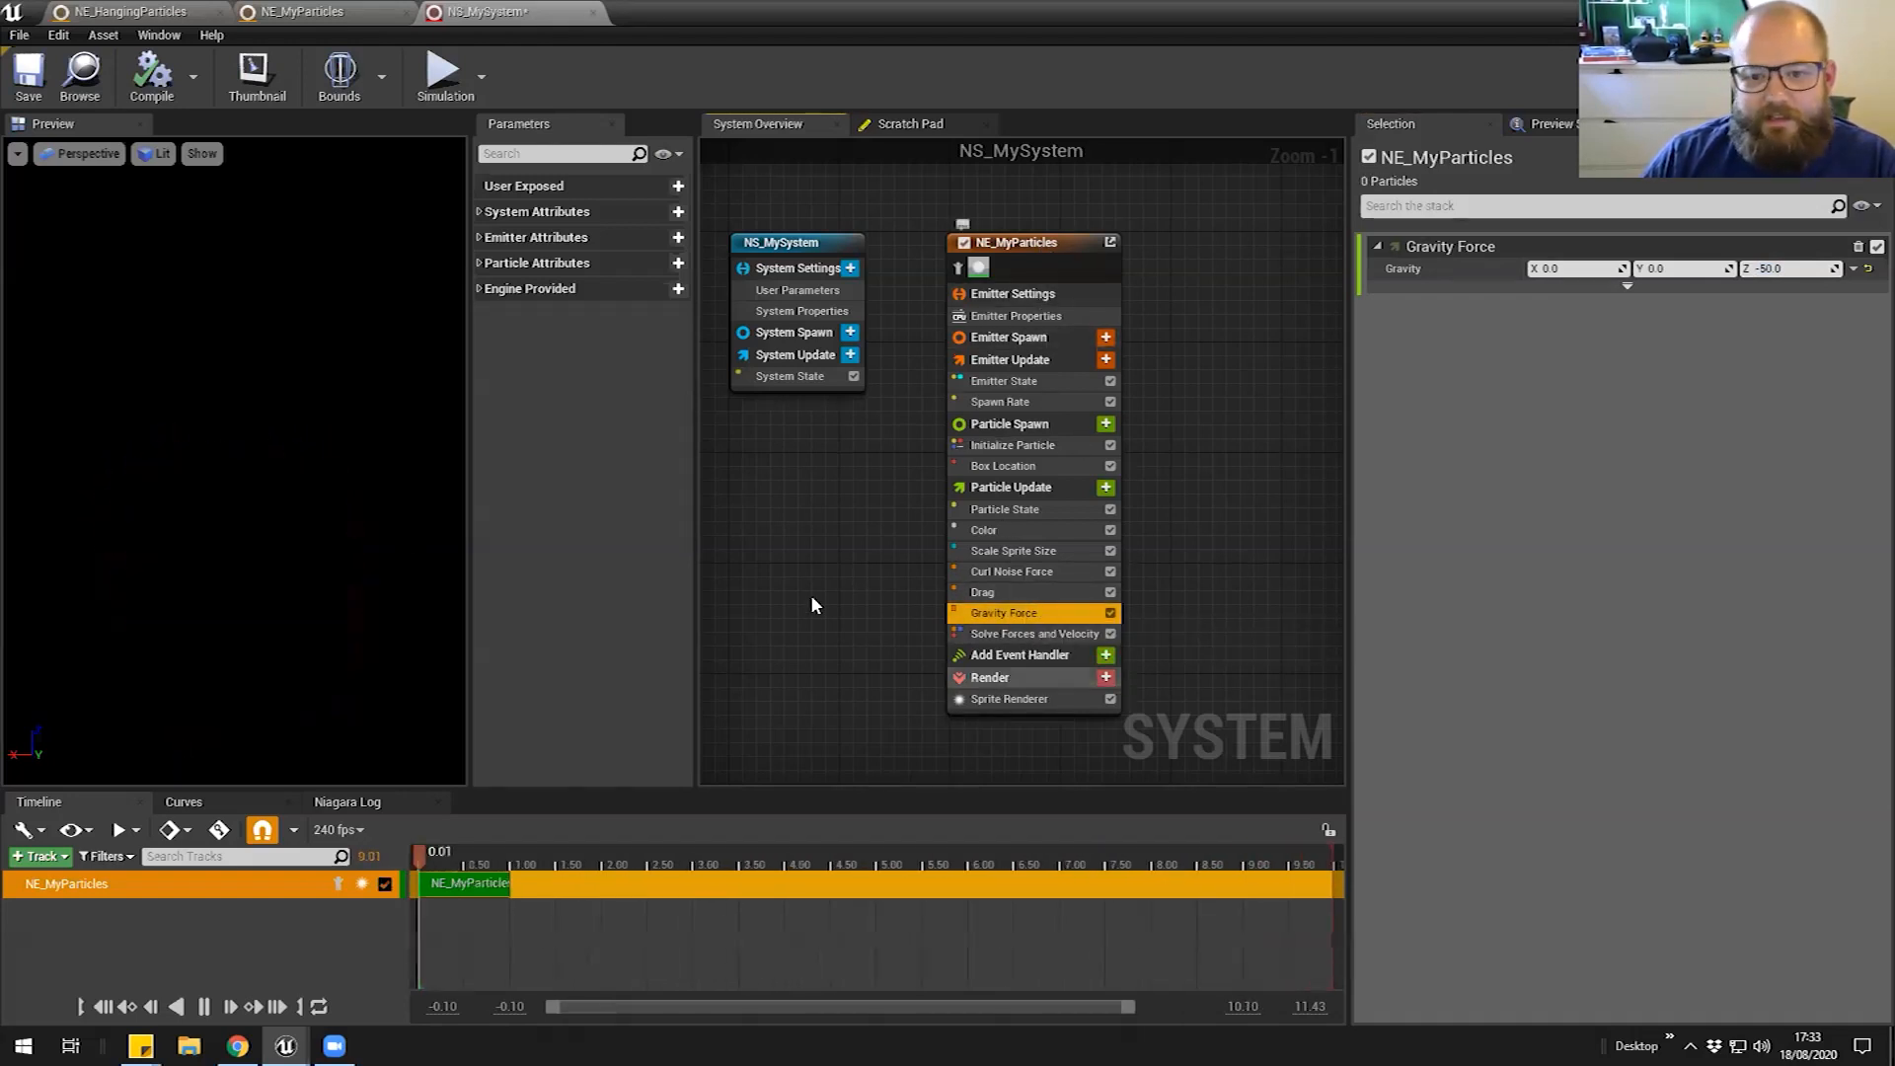
In the original NE_MyParticles emitter, change the Color module's gradient start colour to yellow-green
click(301, 12)
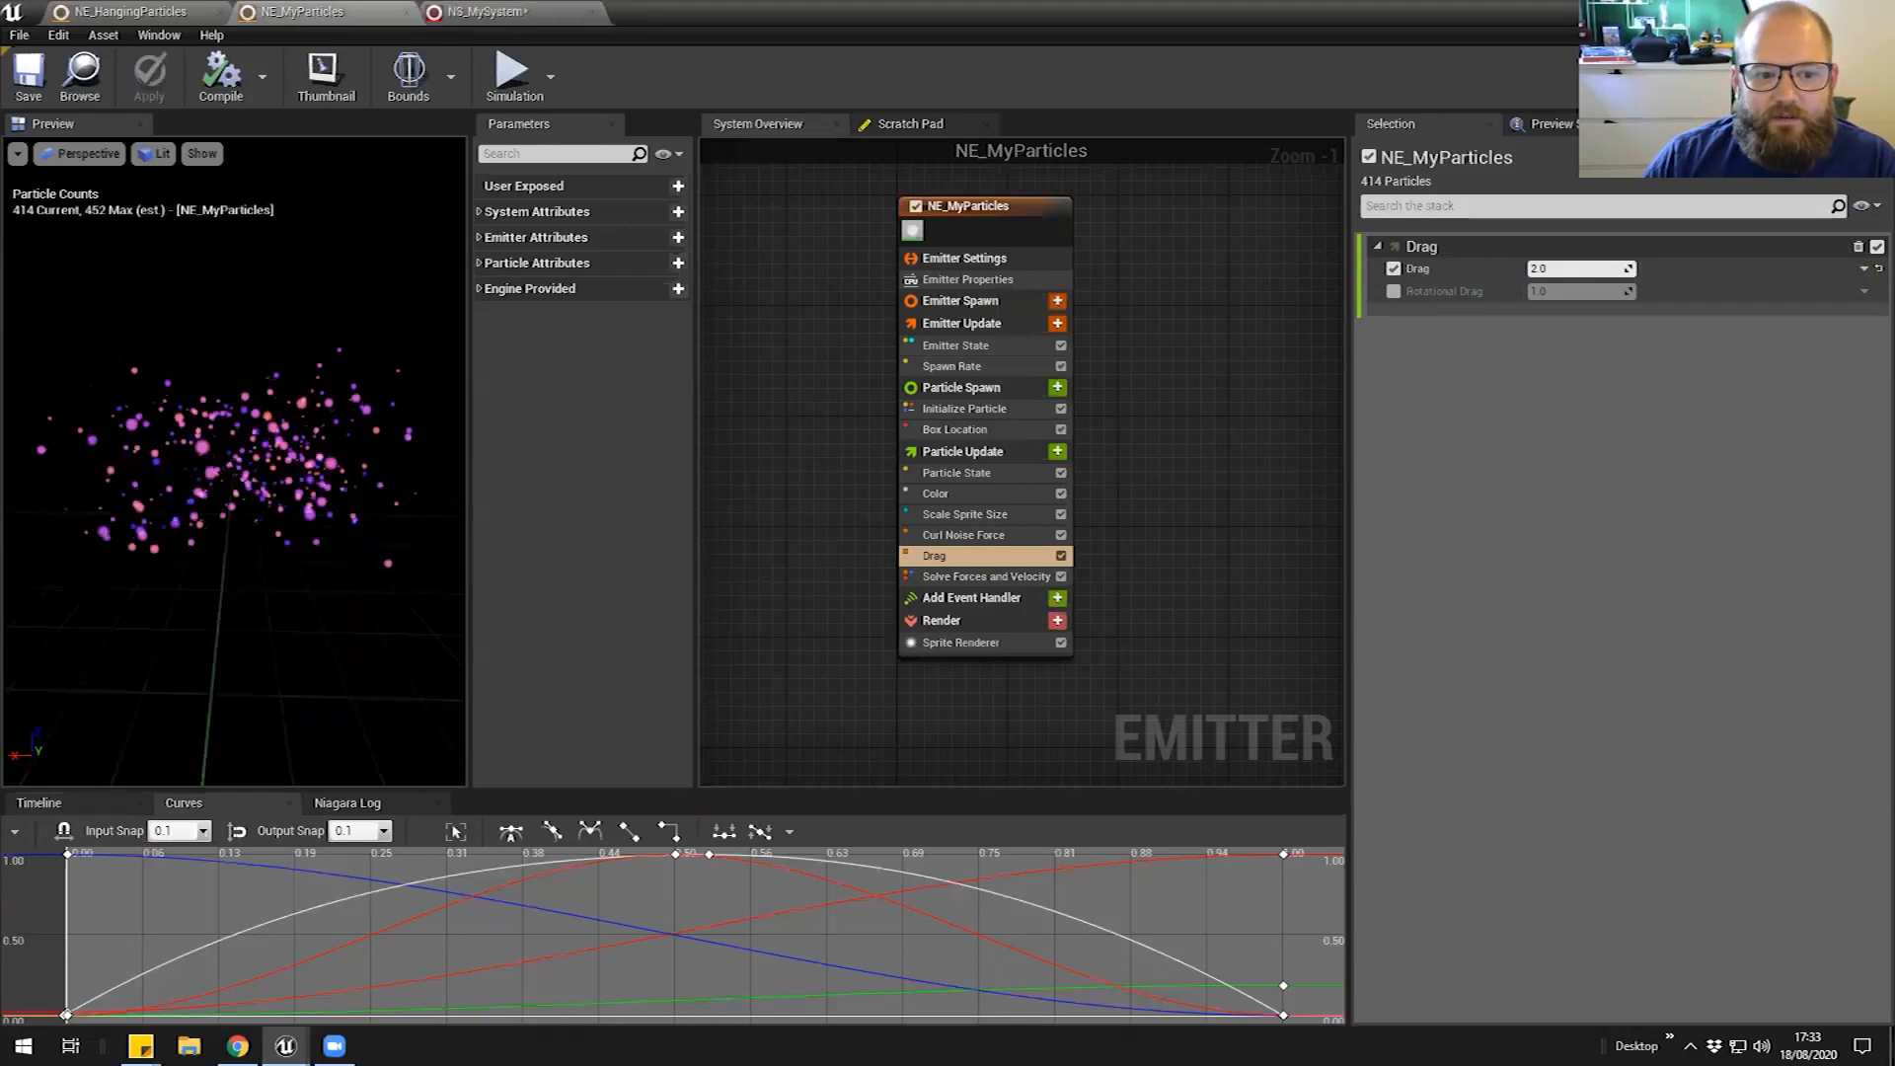
click(930, 496)
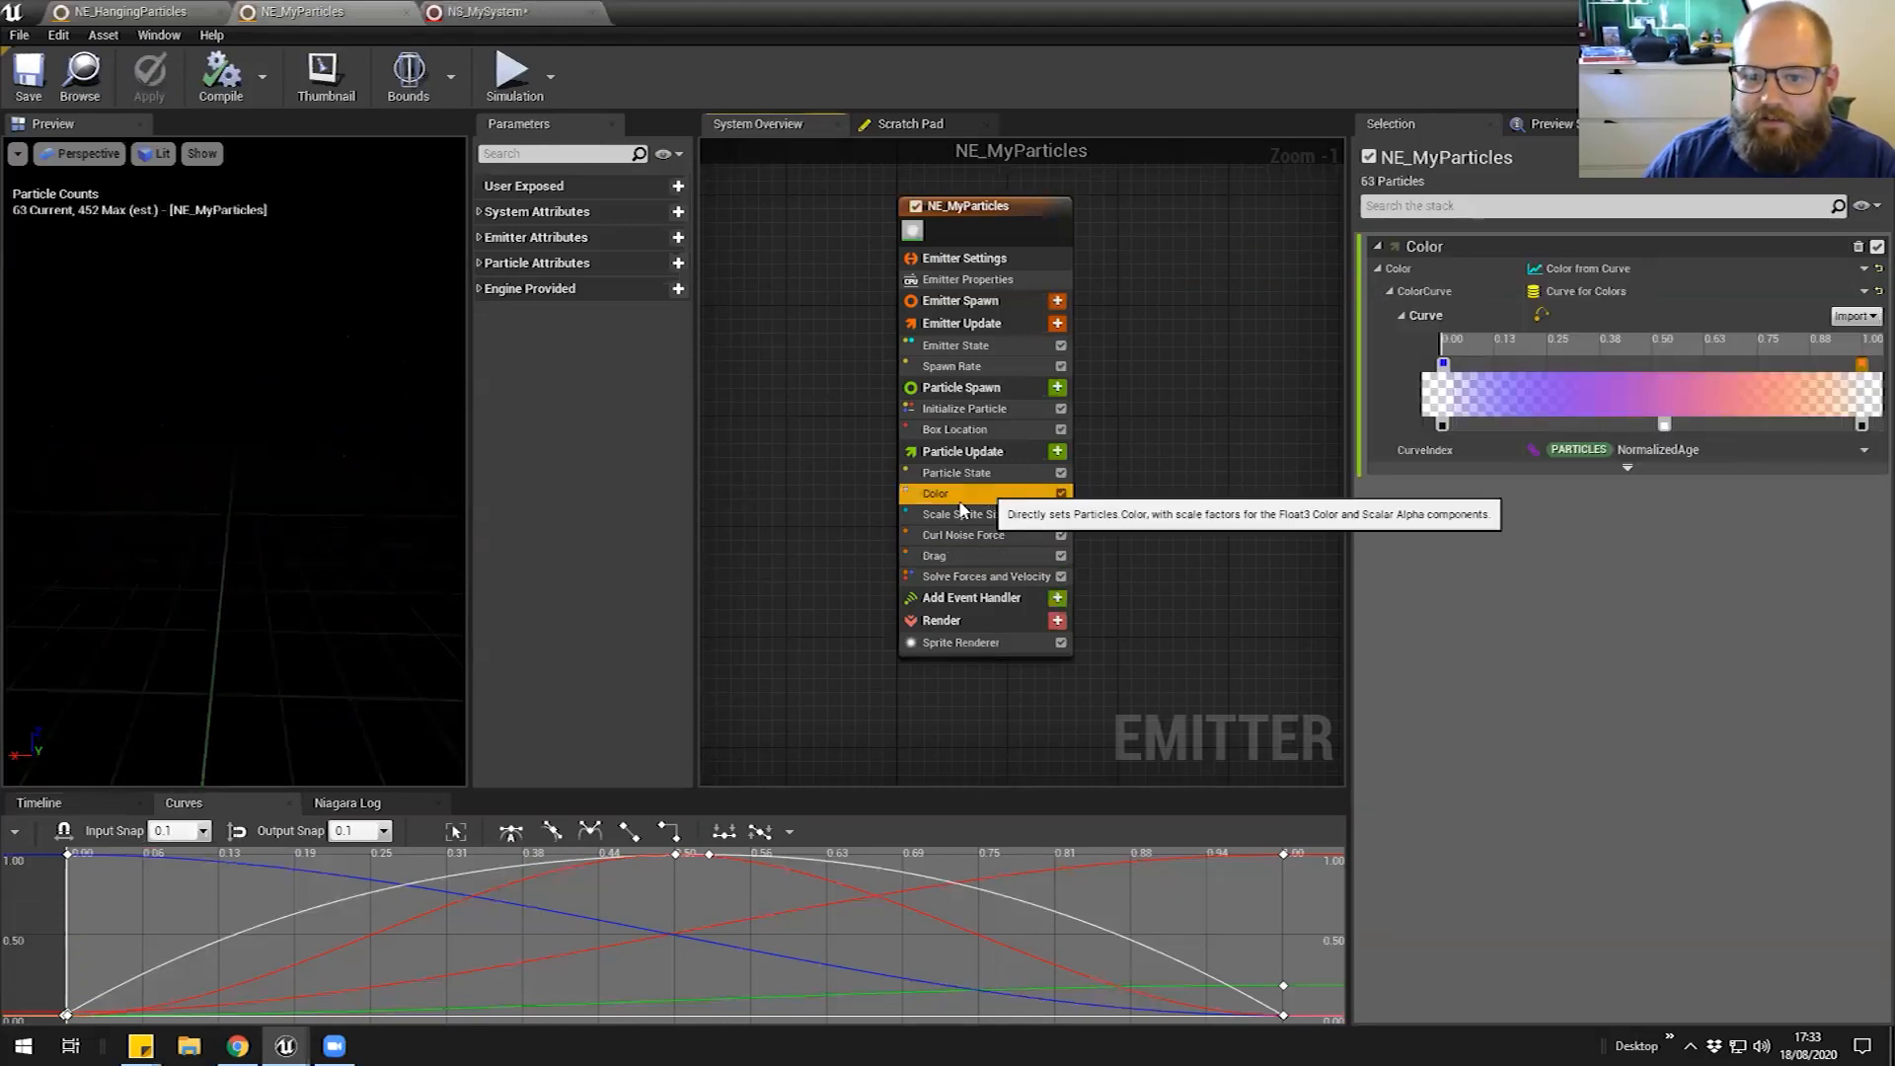
double_click(1443, 364)
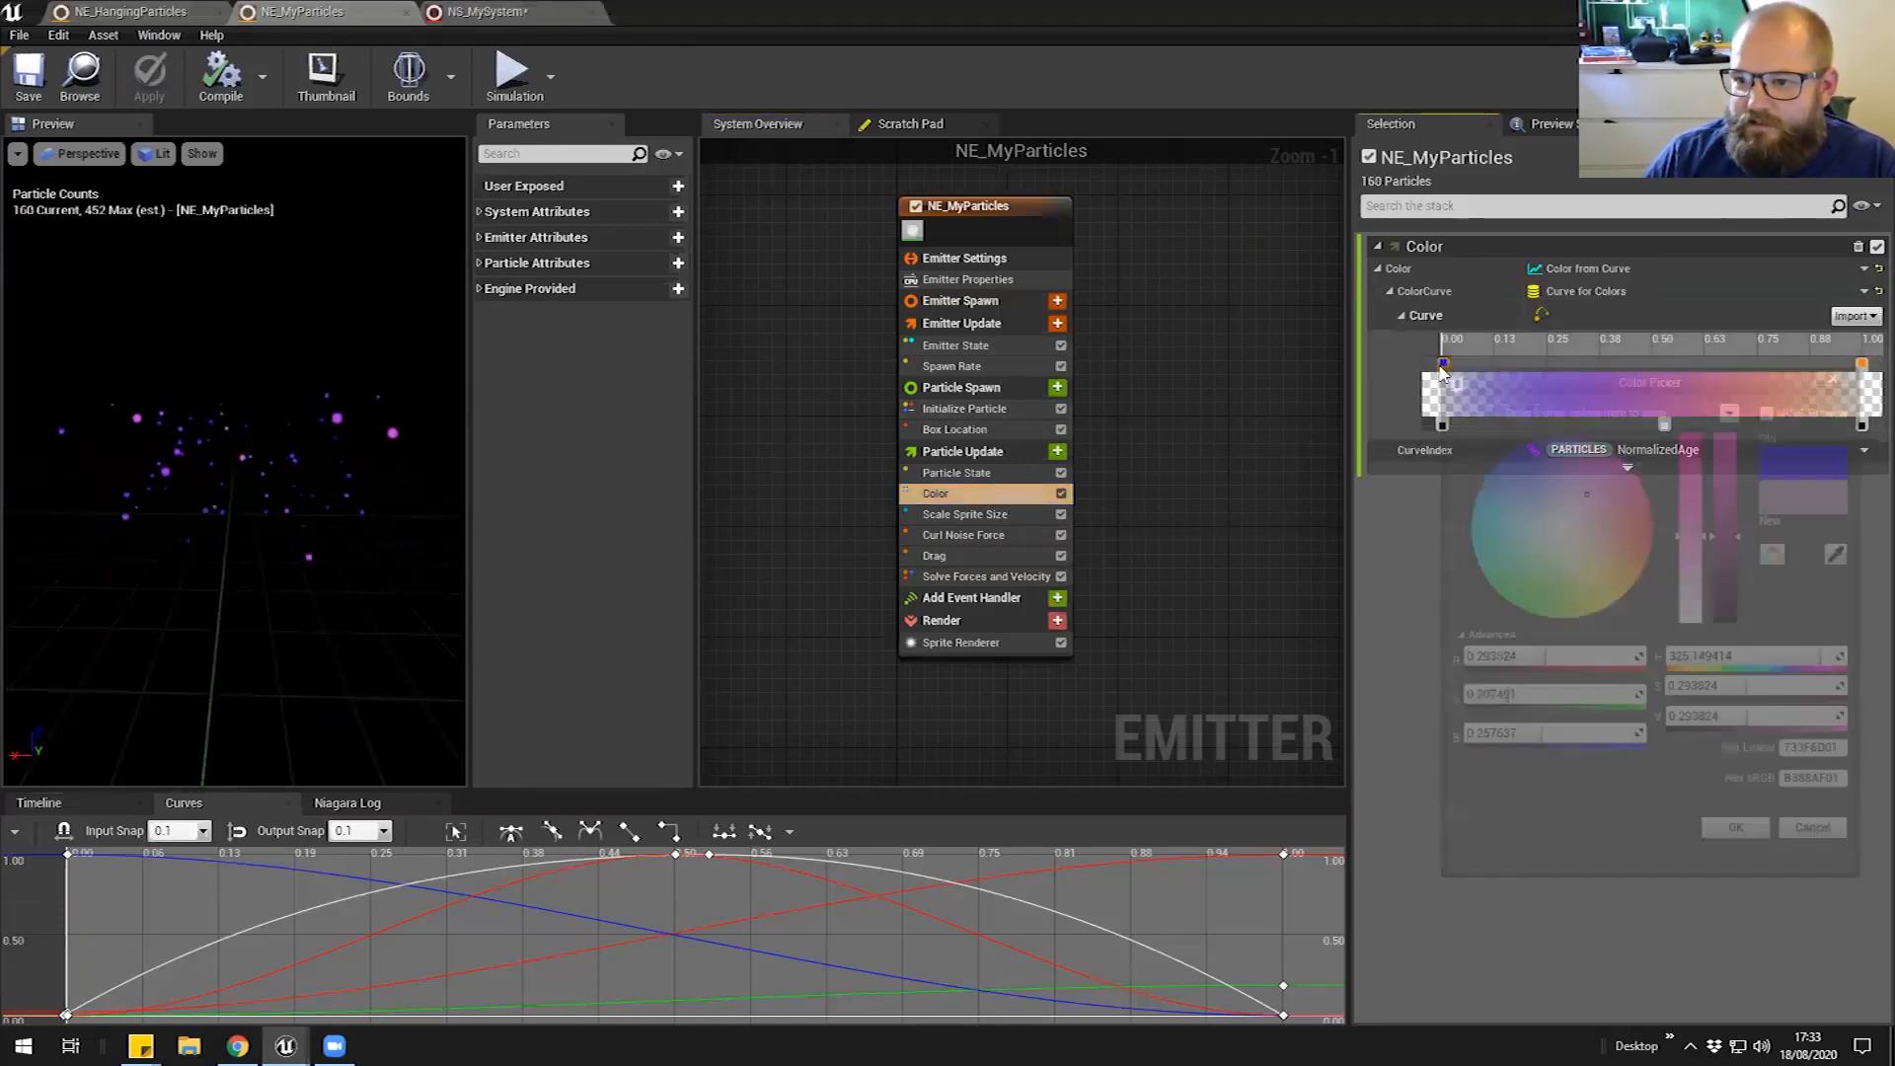
drag(1569, 542, 1534, 623)
click(1749, 842)
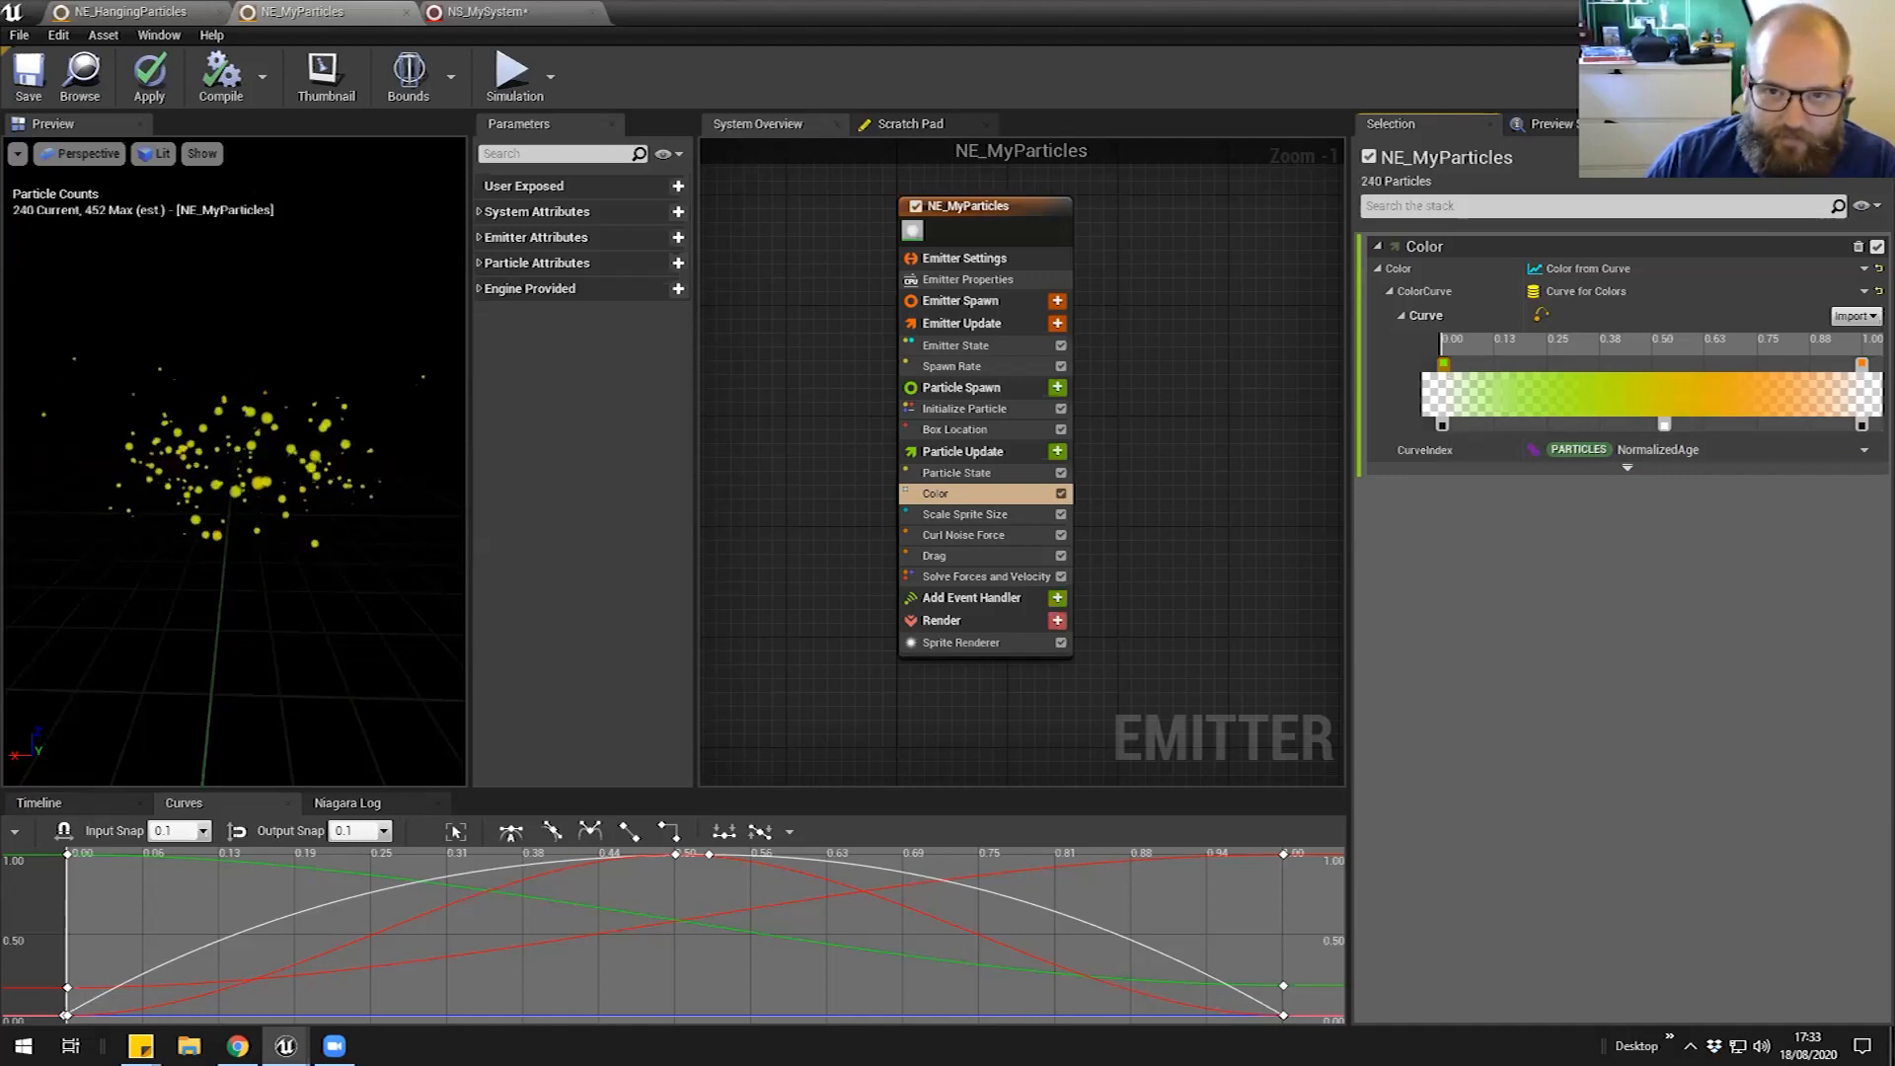
Check NS_MySystem against the edited emitter, and apply the NE_MyParticles colour change to the systems using it
click(482, 12)
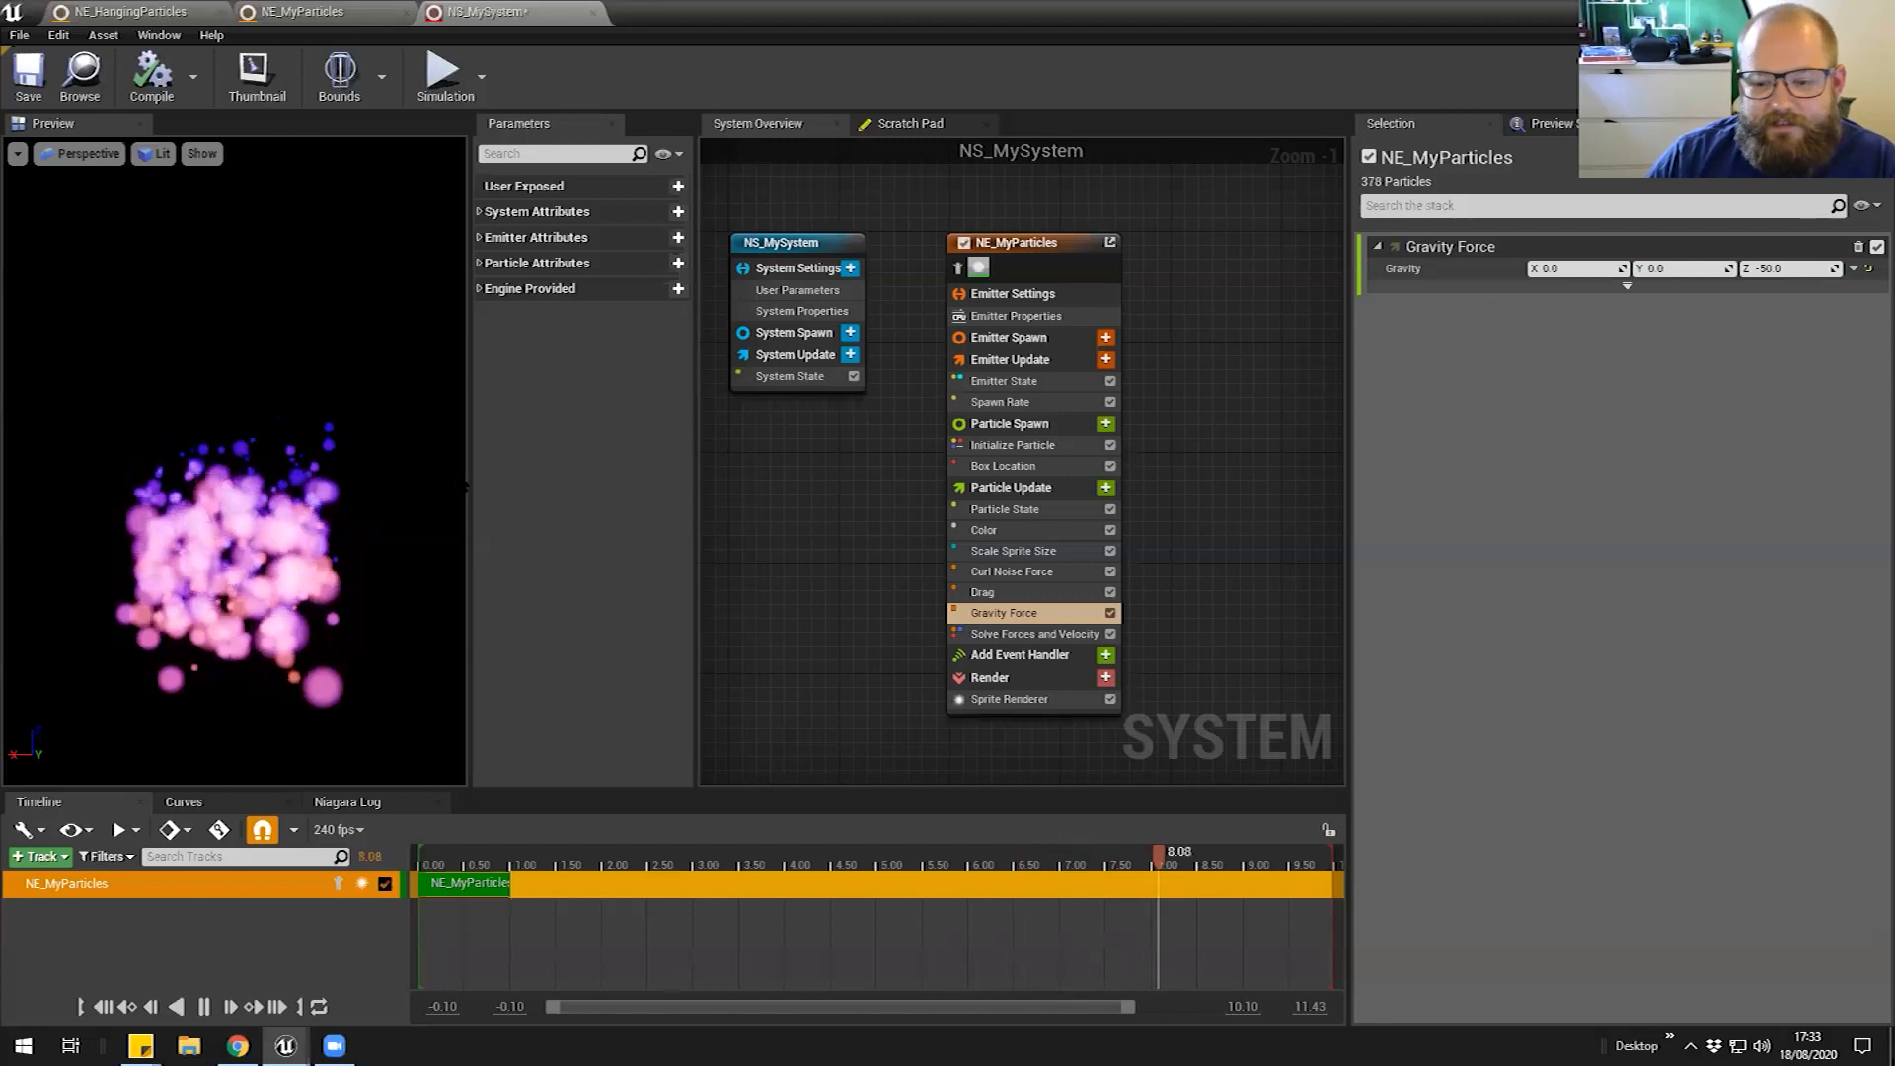
click(324, 15)
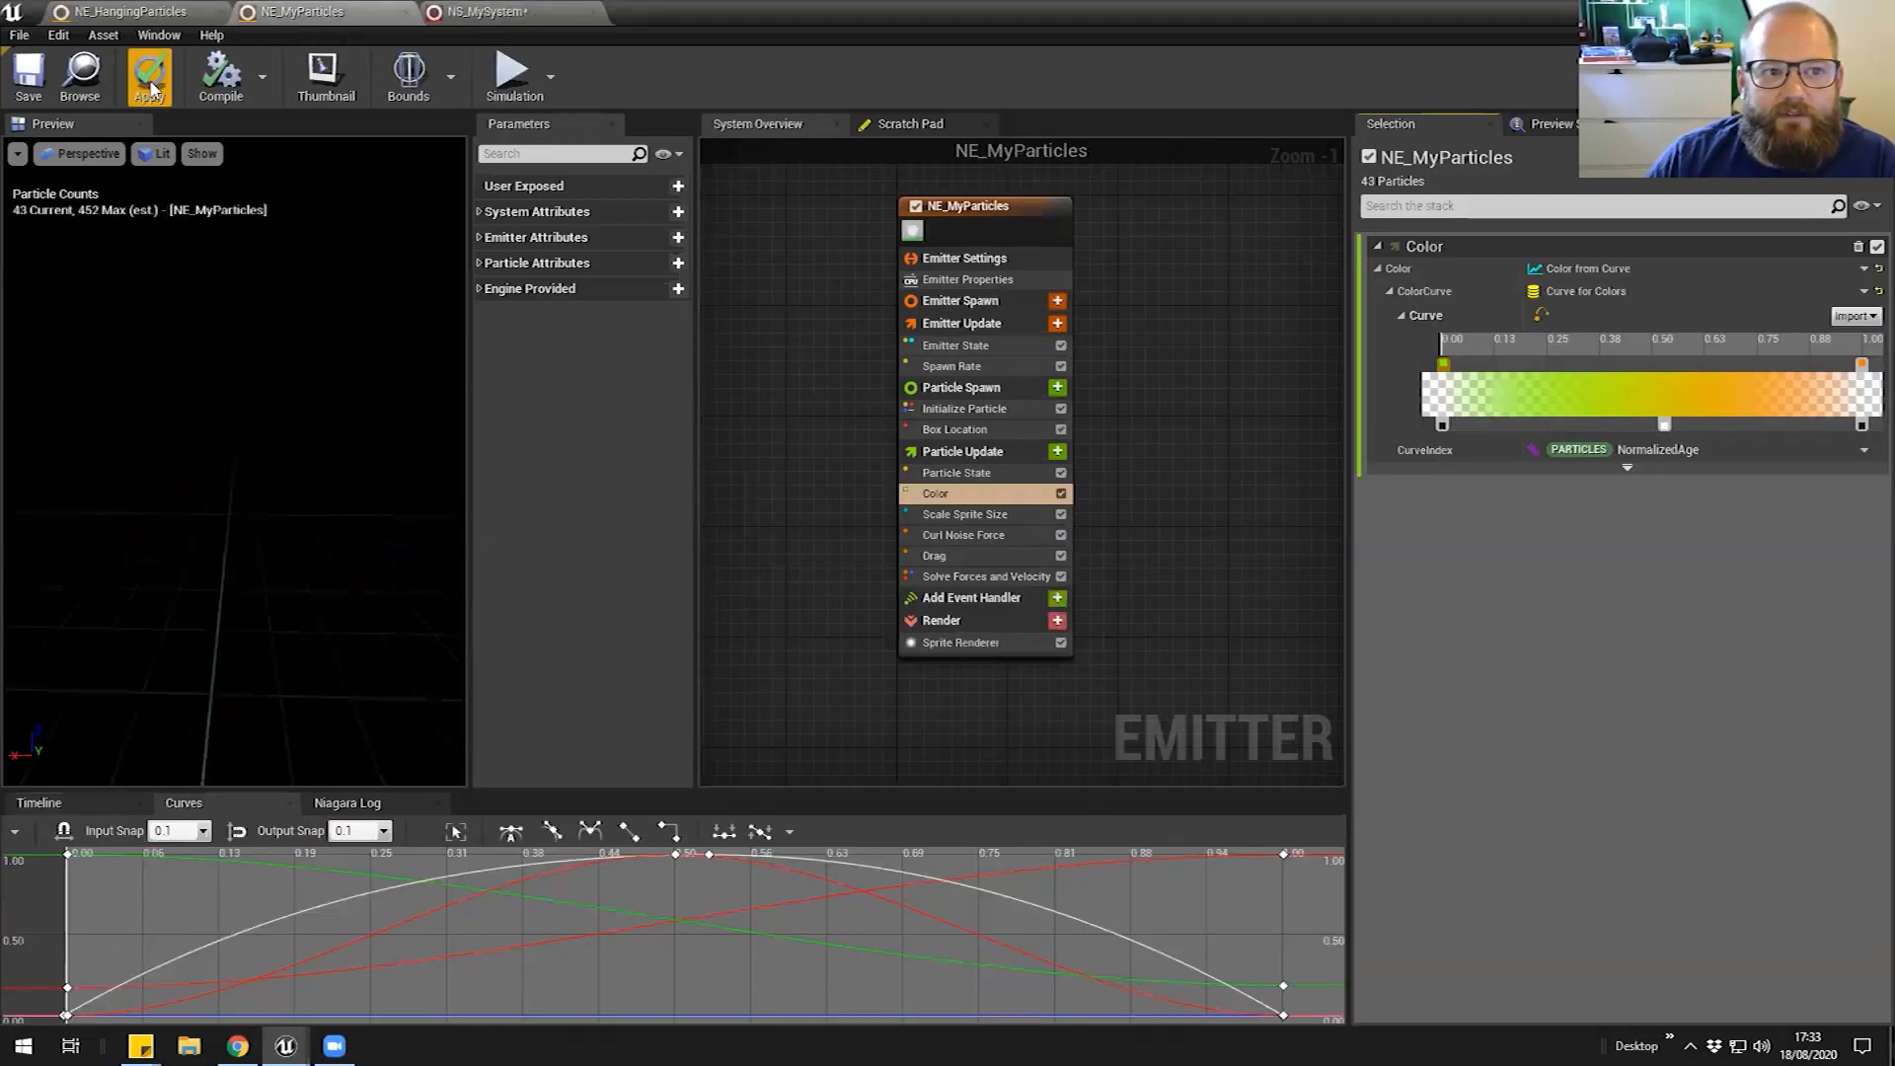
click(151, 89)
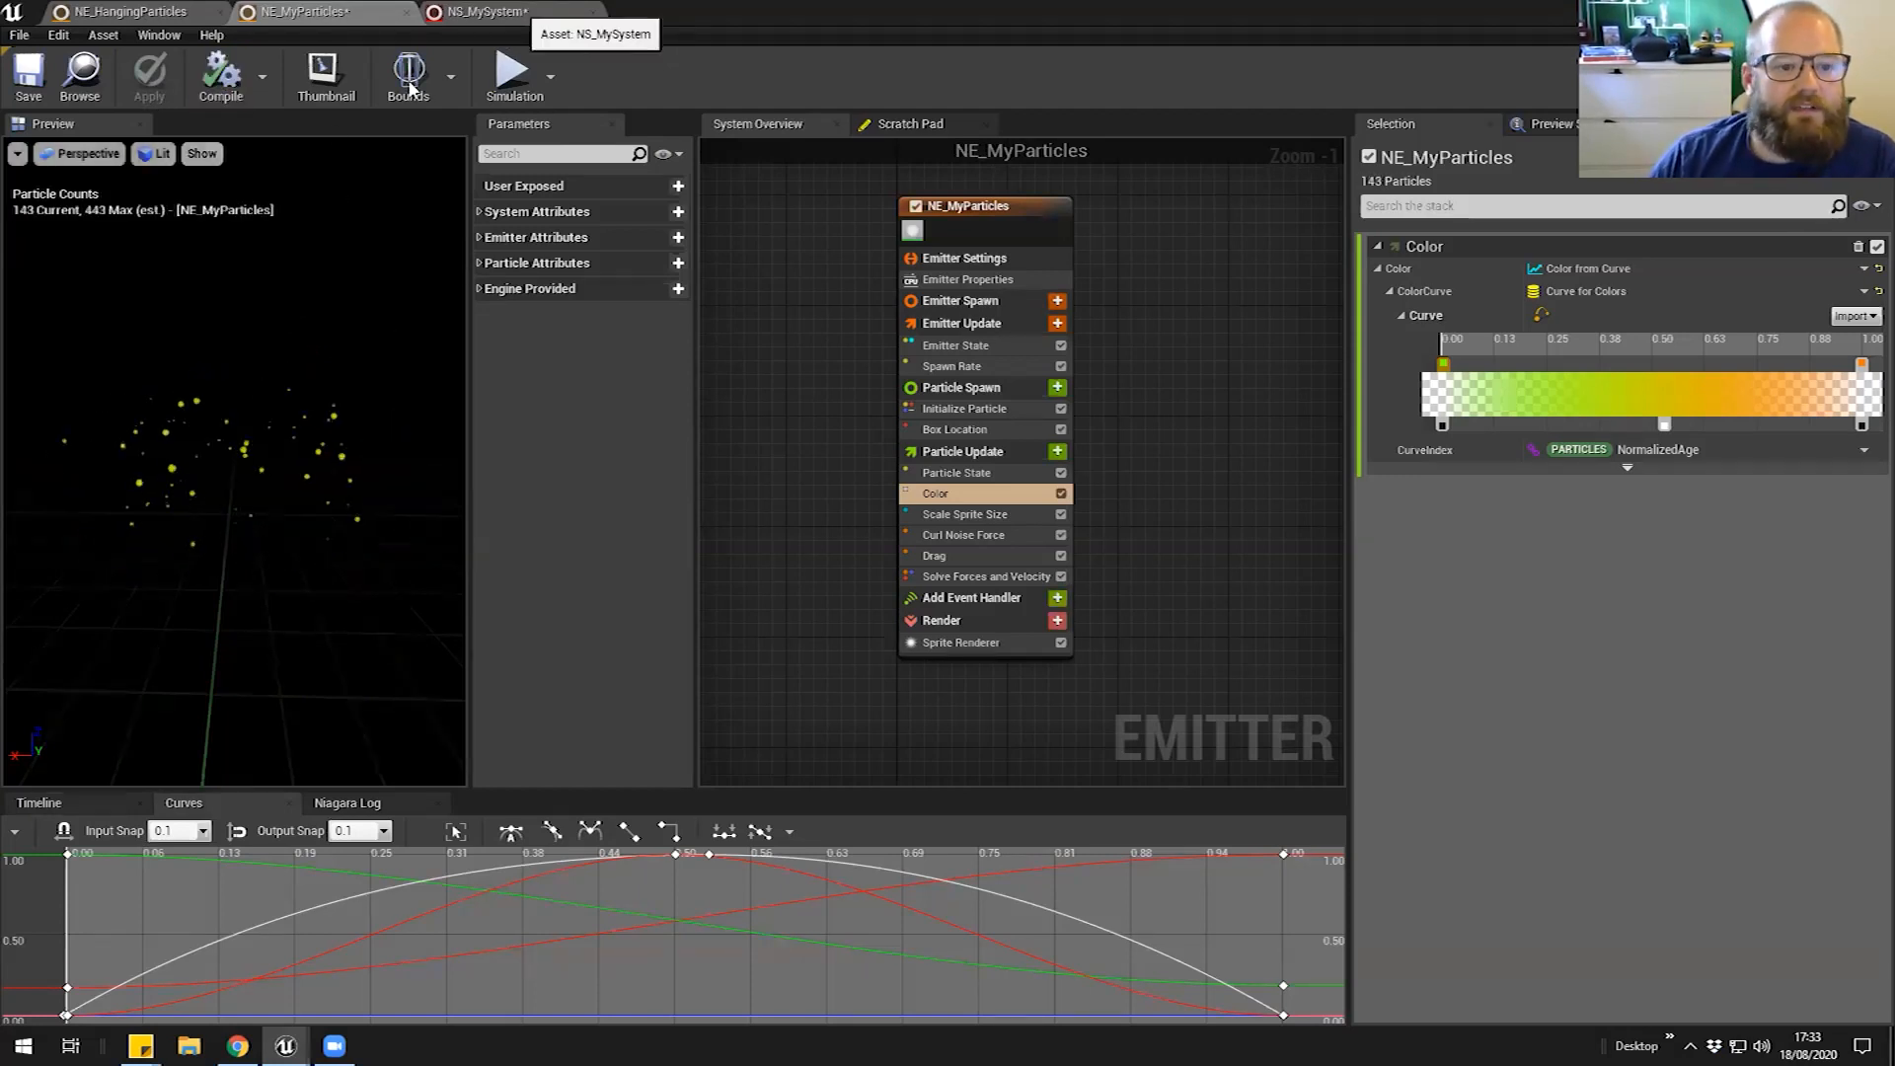
Review the particles in NS_MySystem's preview, and shrink the Niagara editor window to uncover the level editor
click(518, 12)
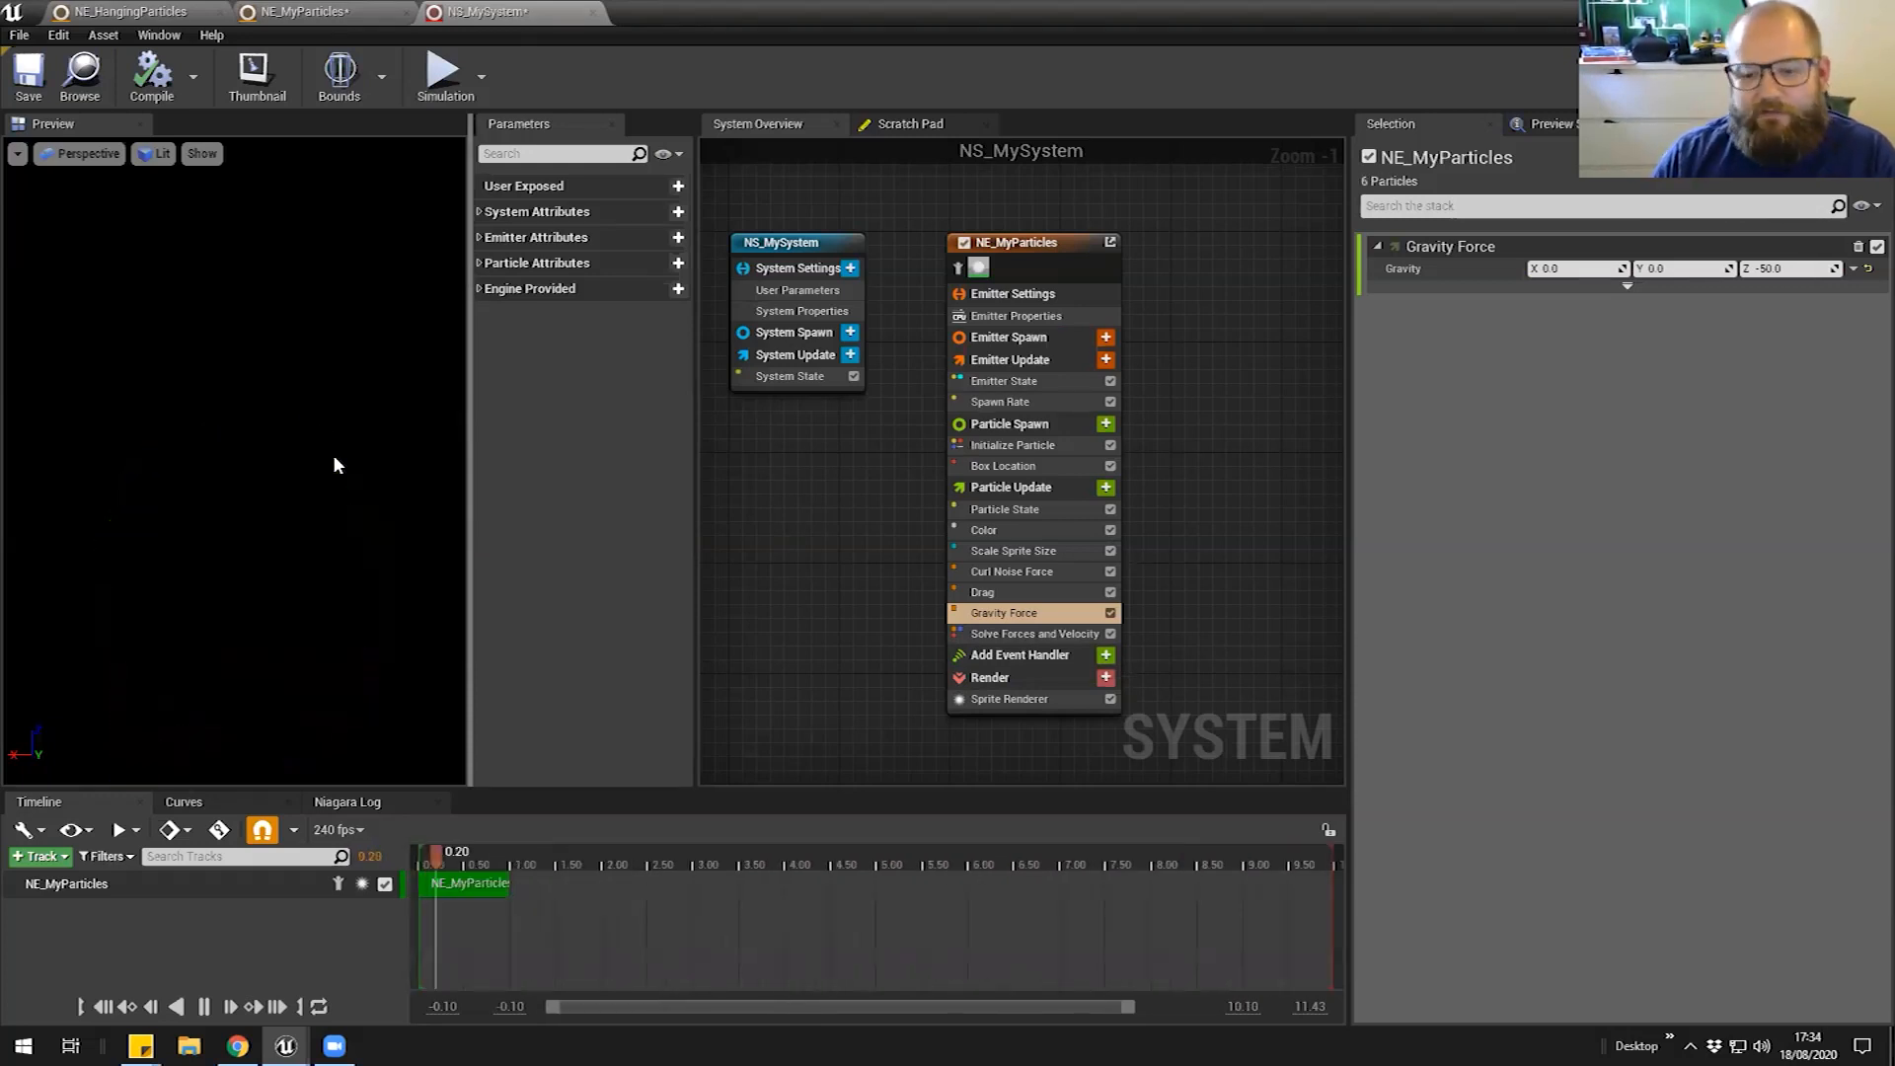
drag(333, 457, 332, 368)
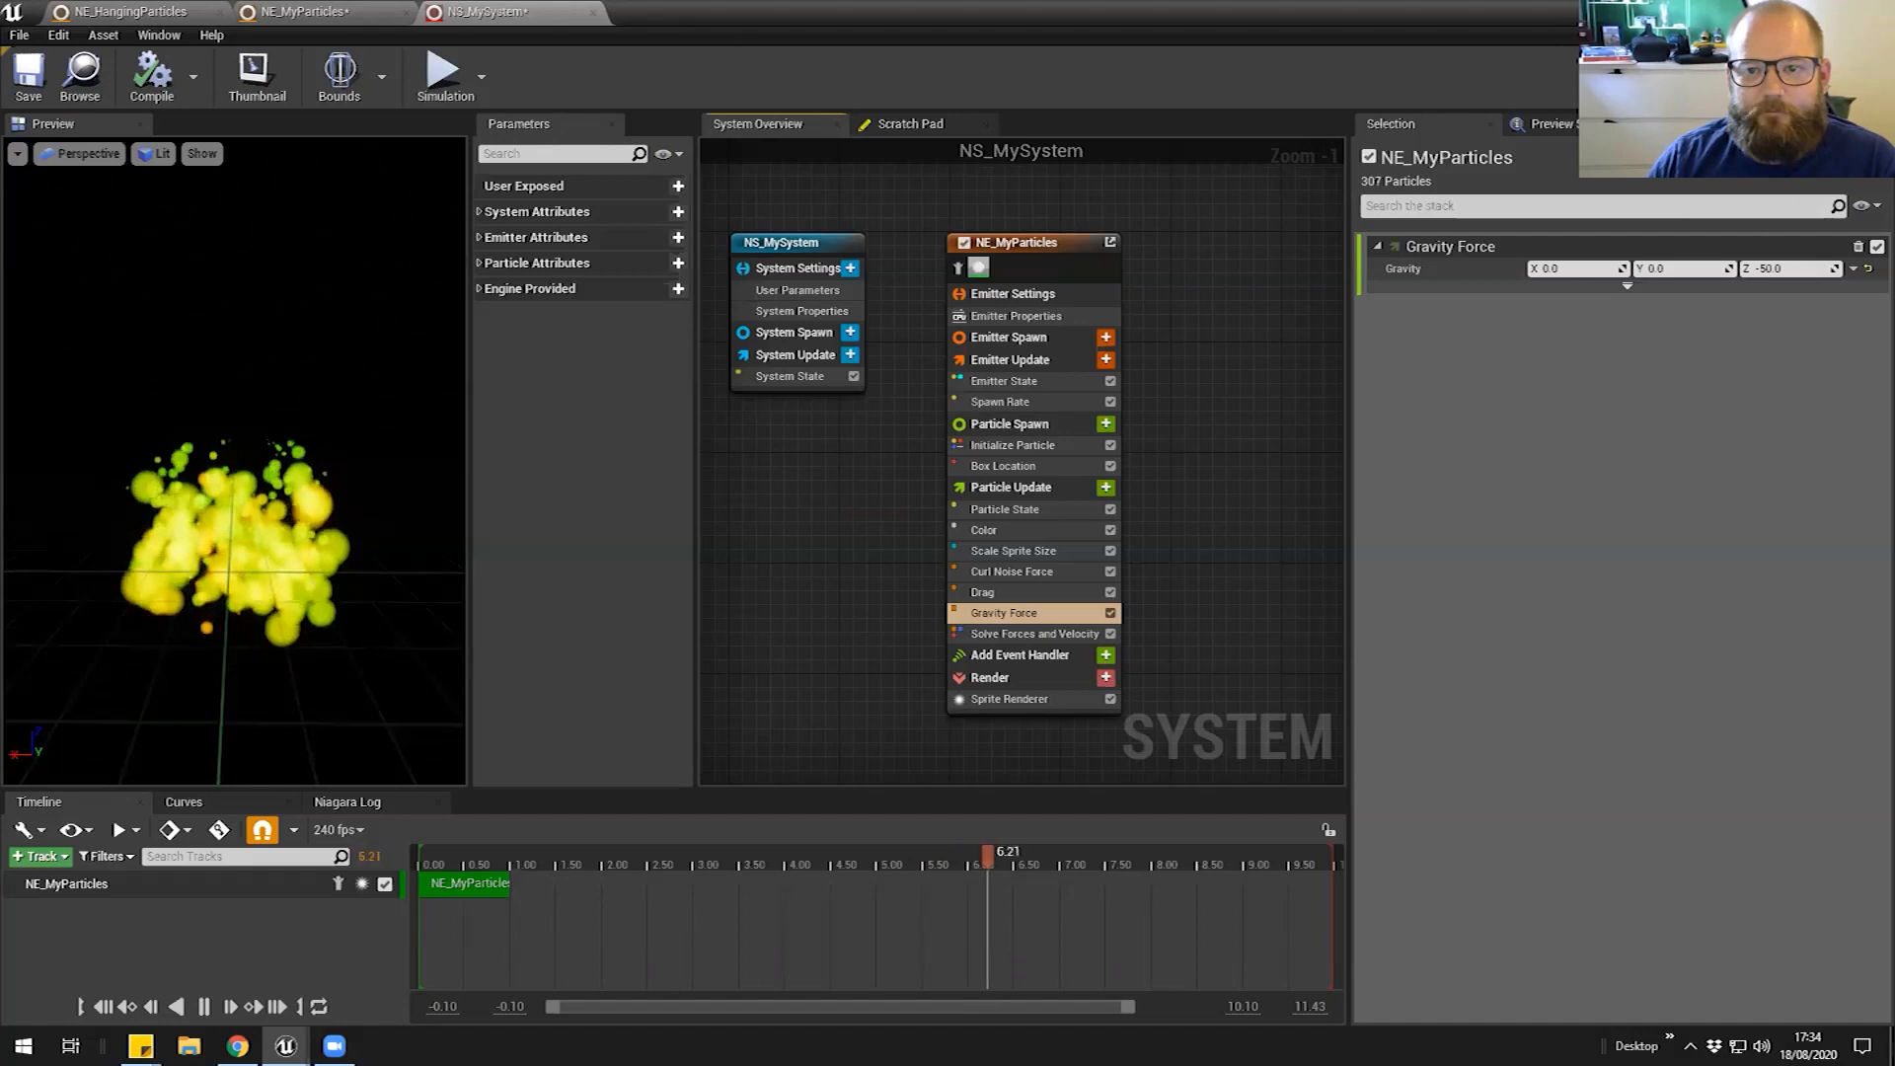
click(1838, 11)
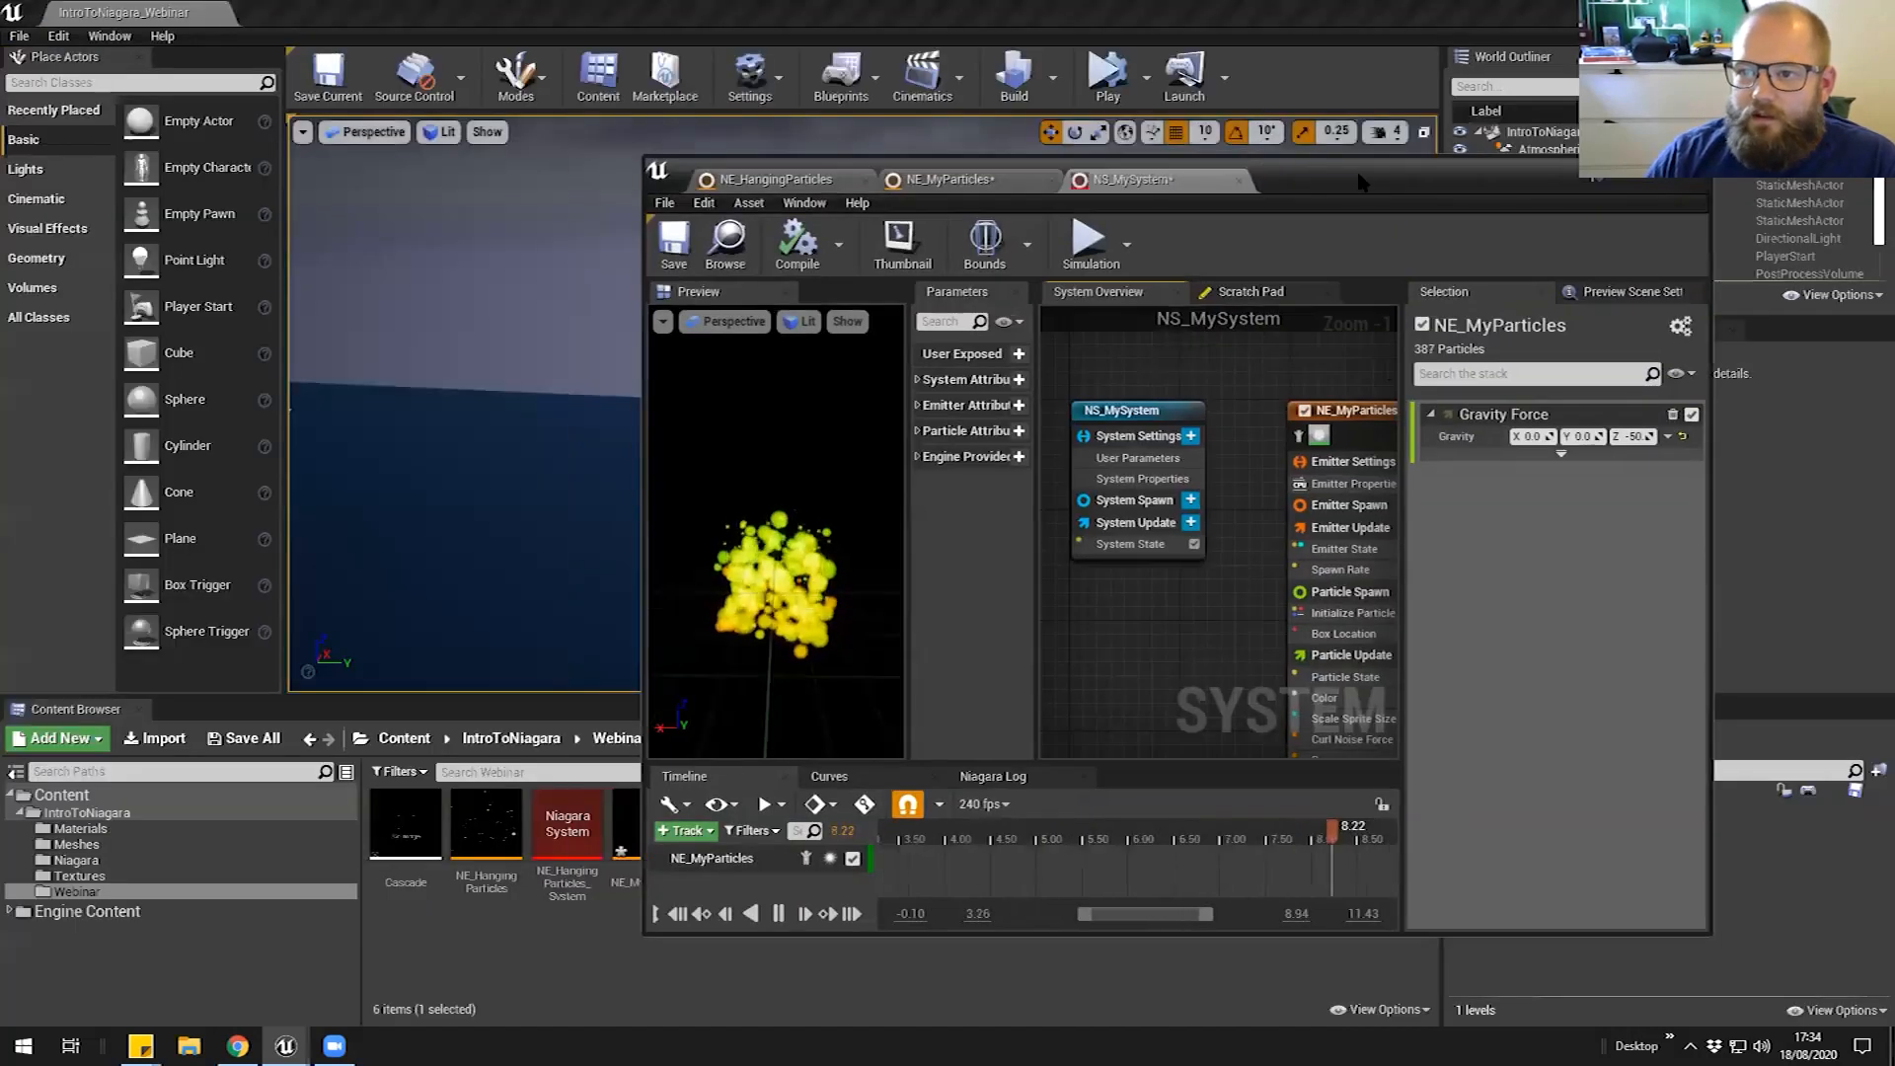
Move the Niagara editor window aside and switch the level viewport to game view to see the particle system without editor gizmos
drag(1360, 186, 1505, 173)
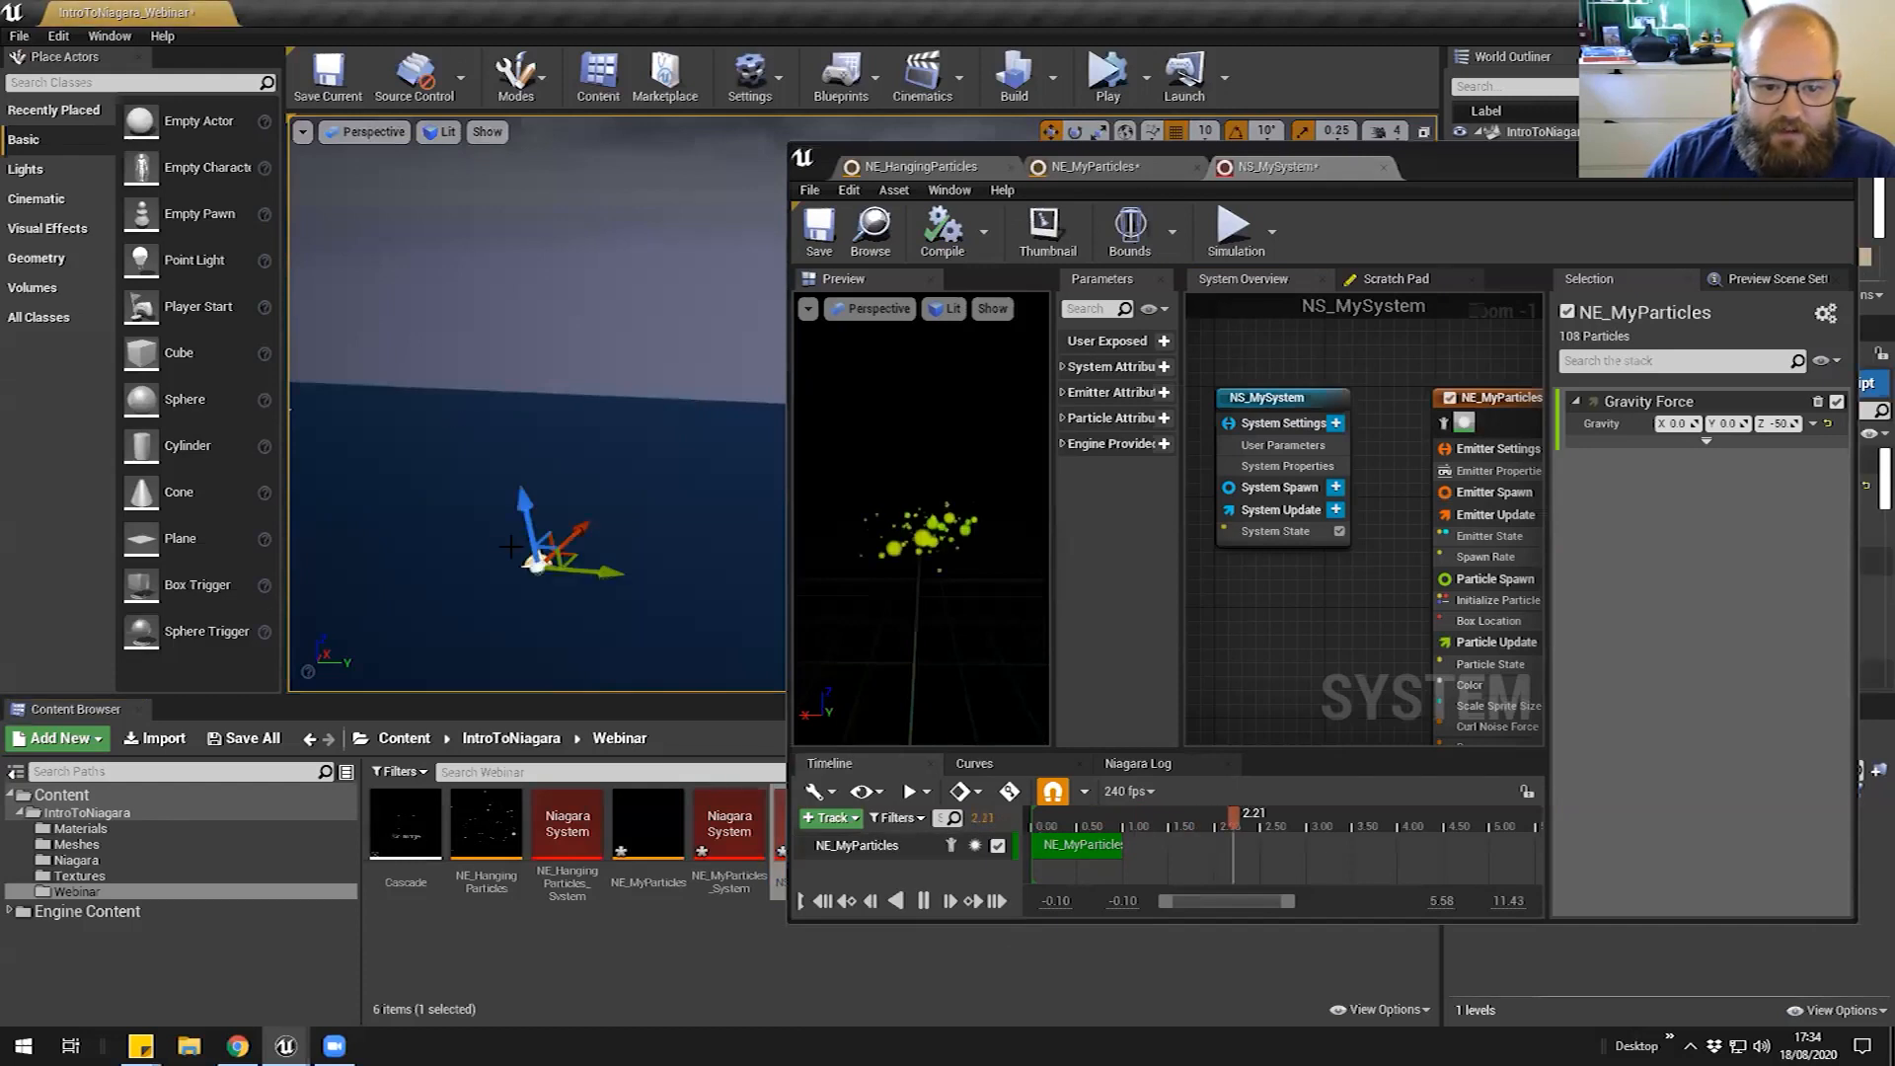
right_drag(650, 542, 635, 361)
key(g)
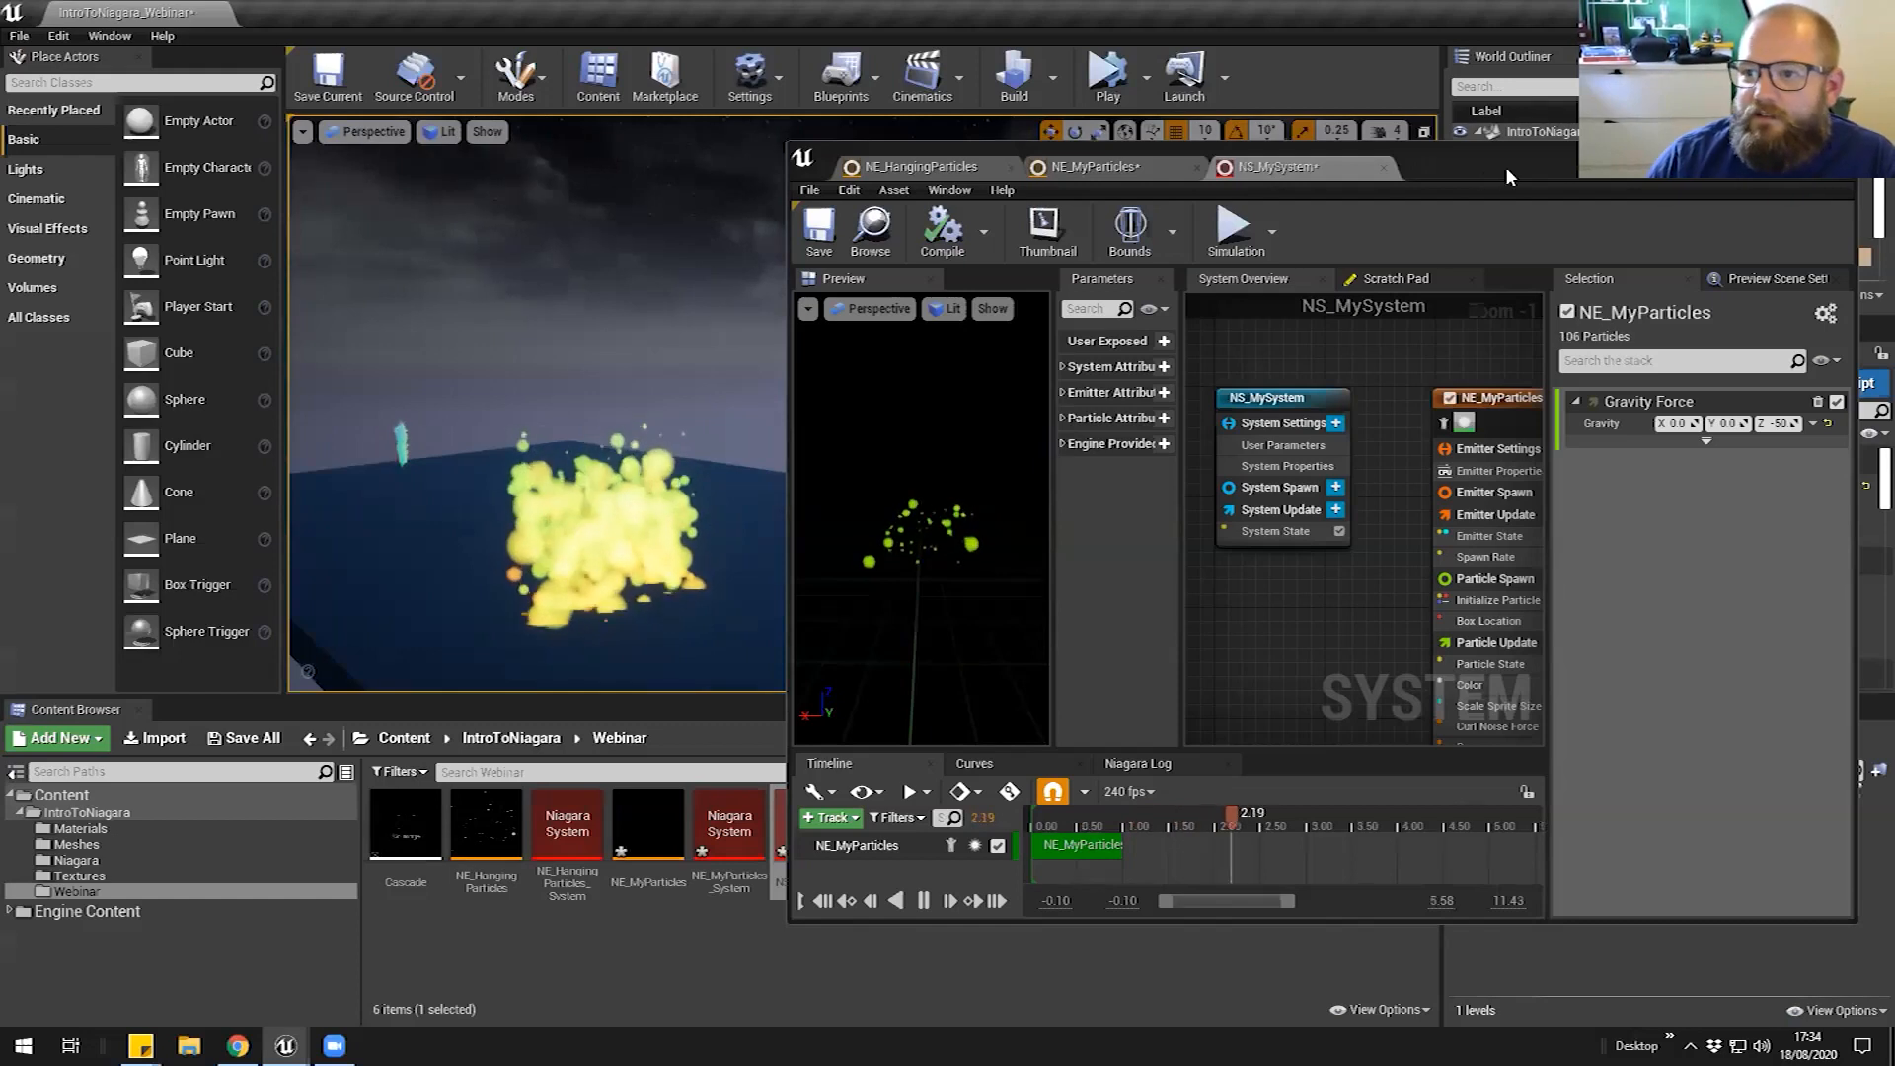
drag(1494, 158, 1469, 143)
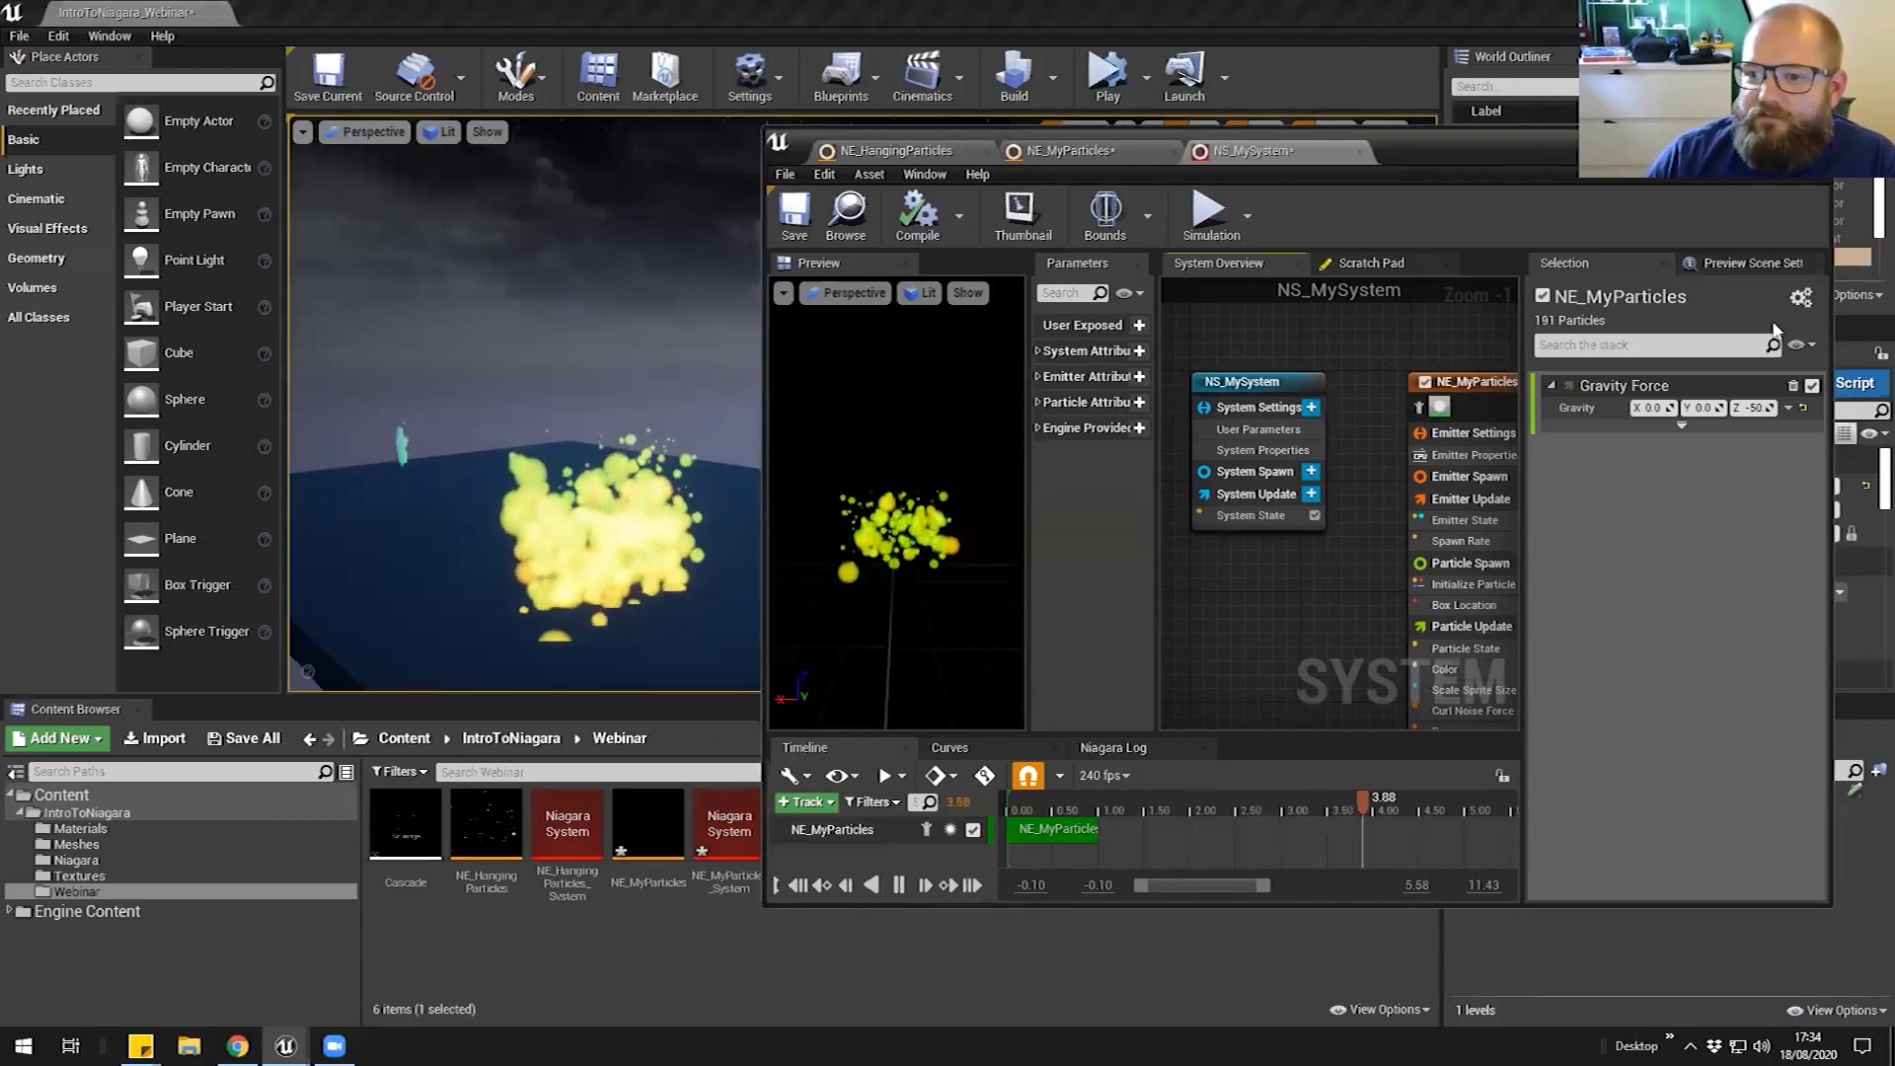
Enlarge the Niagara editor and examine the option for adding another emitter to NS_MySystem's graph
double_click(1502, 148)
right_drag(1201, 343, 1163, 355)
scroll(1157, 354, down, 2)
right_click(1141, 294)
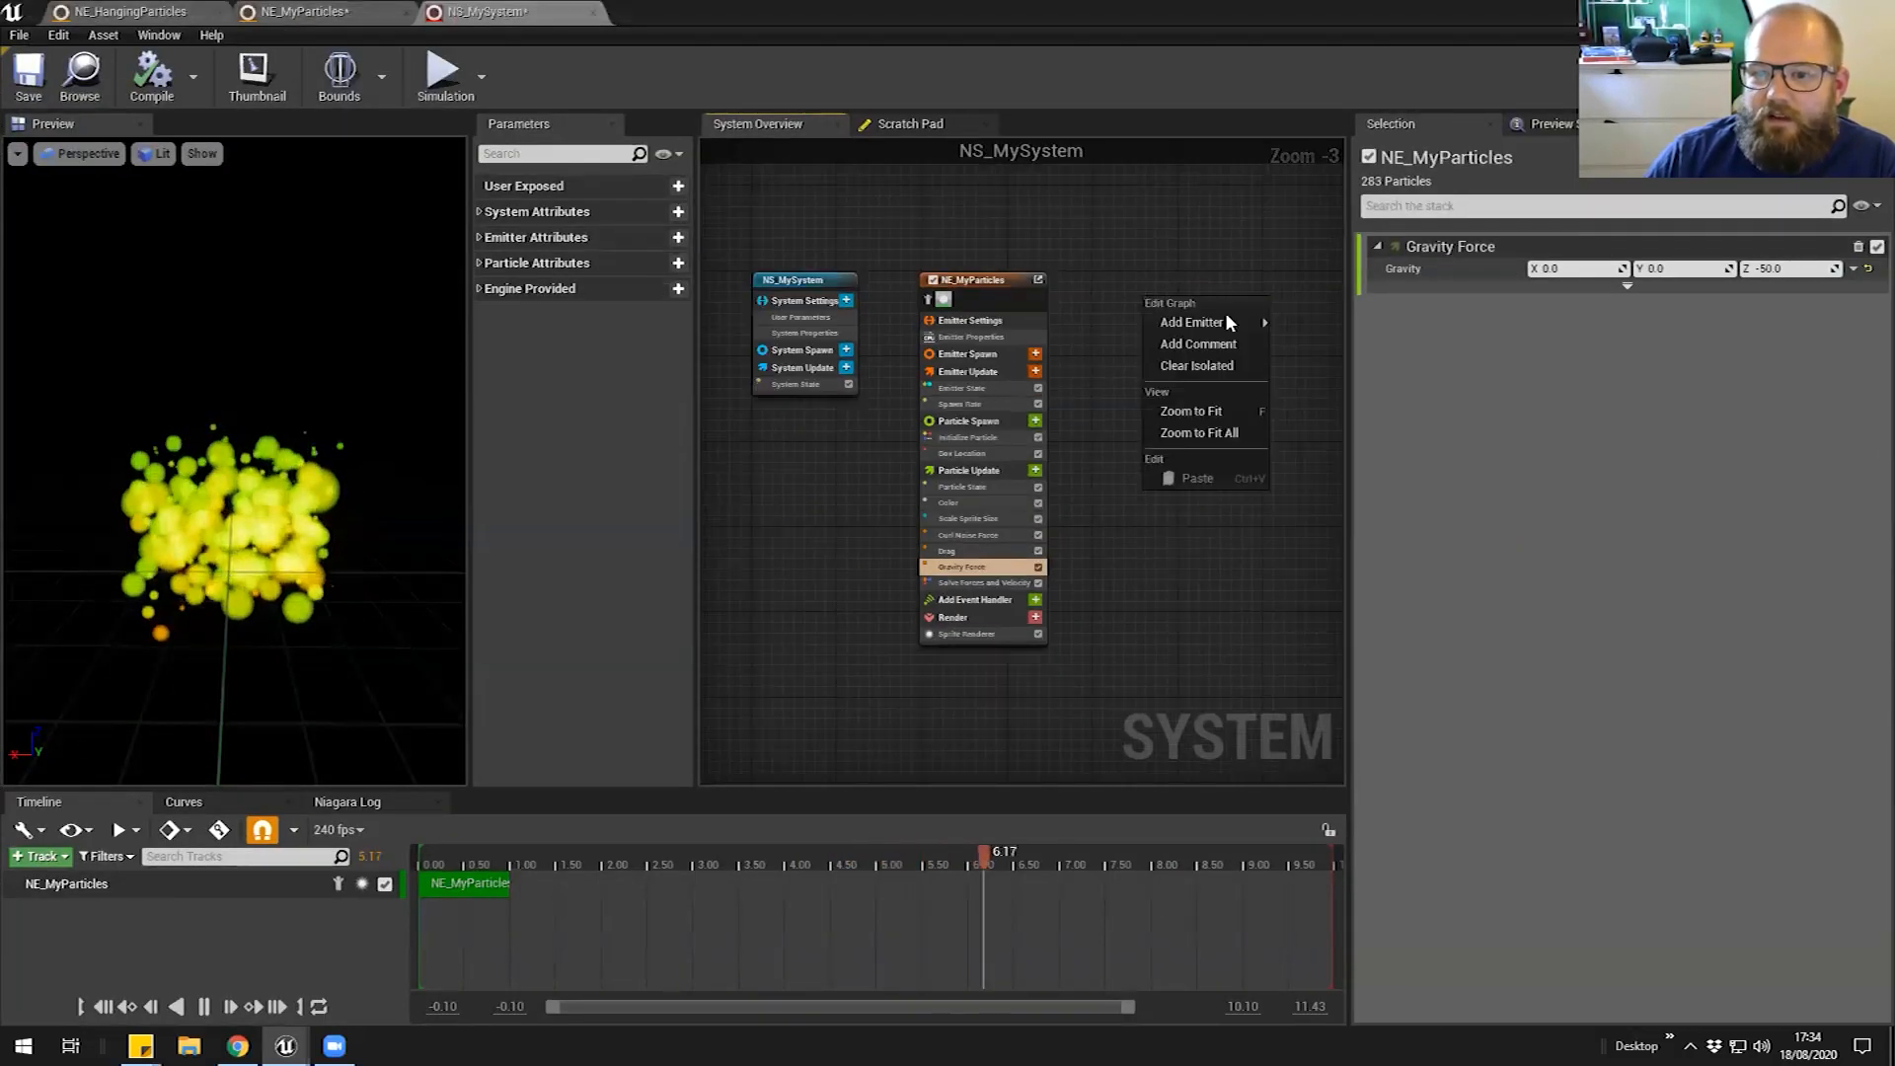
mouse_move(1244, 326)
click(1193, 233)
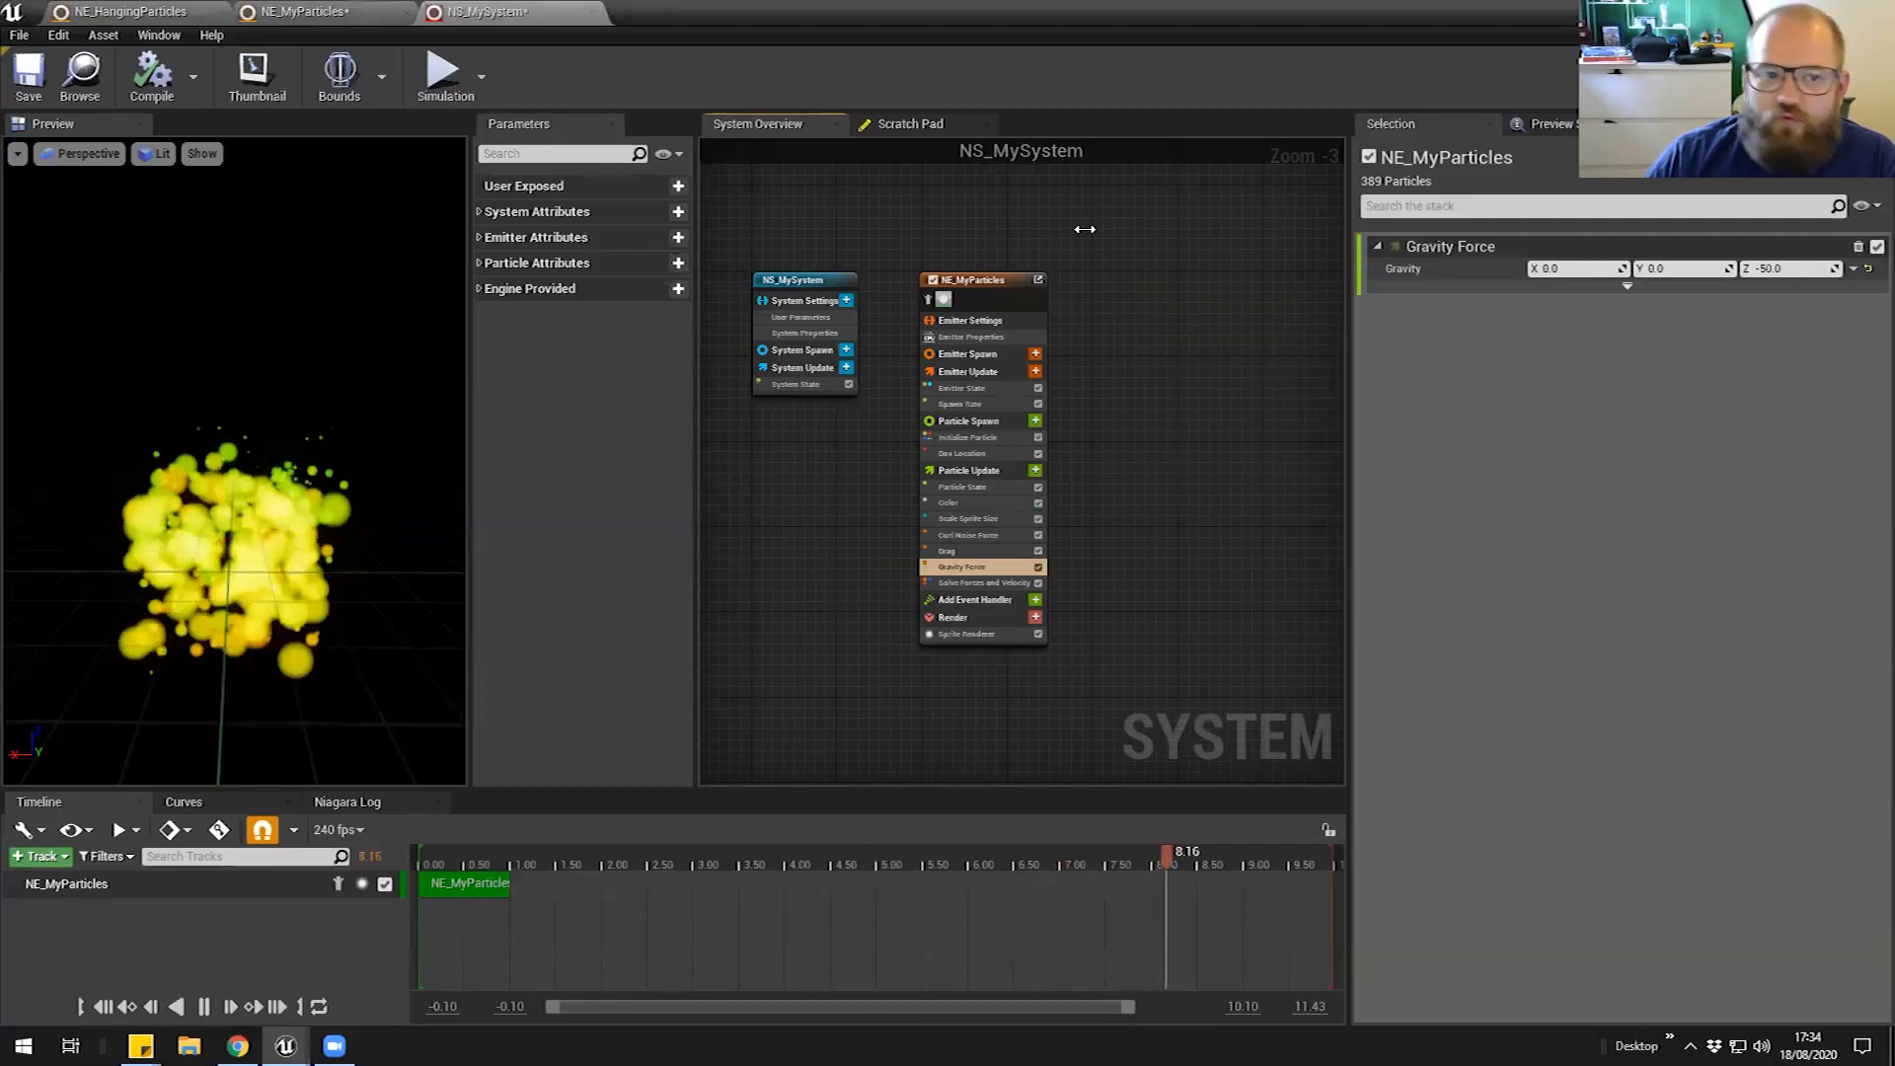
Uncover the level editor and save all modified content, including the level, NE_MyParticles, NE_MyParticles_System and NS_MySystem
key(super+Down)
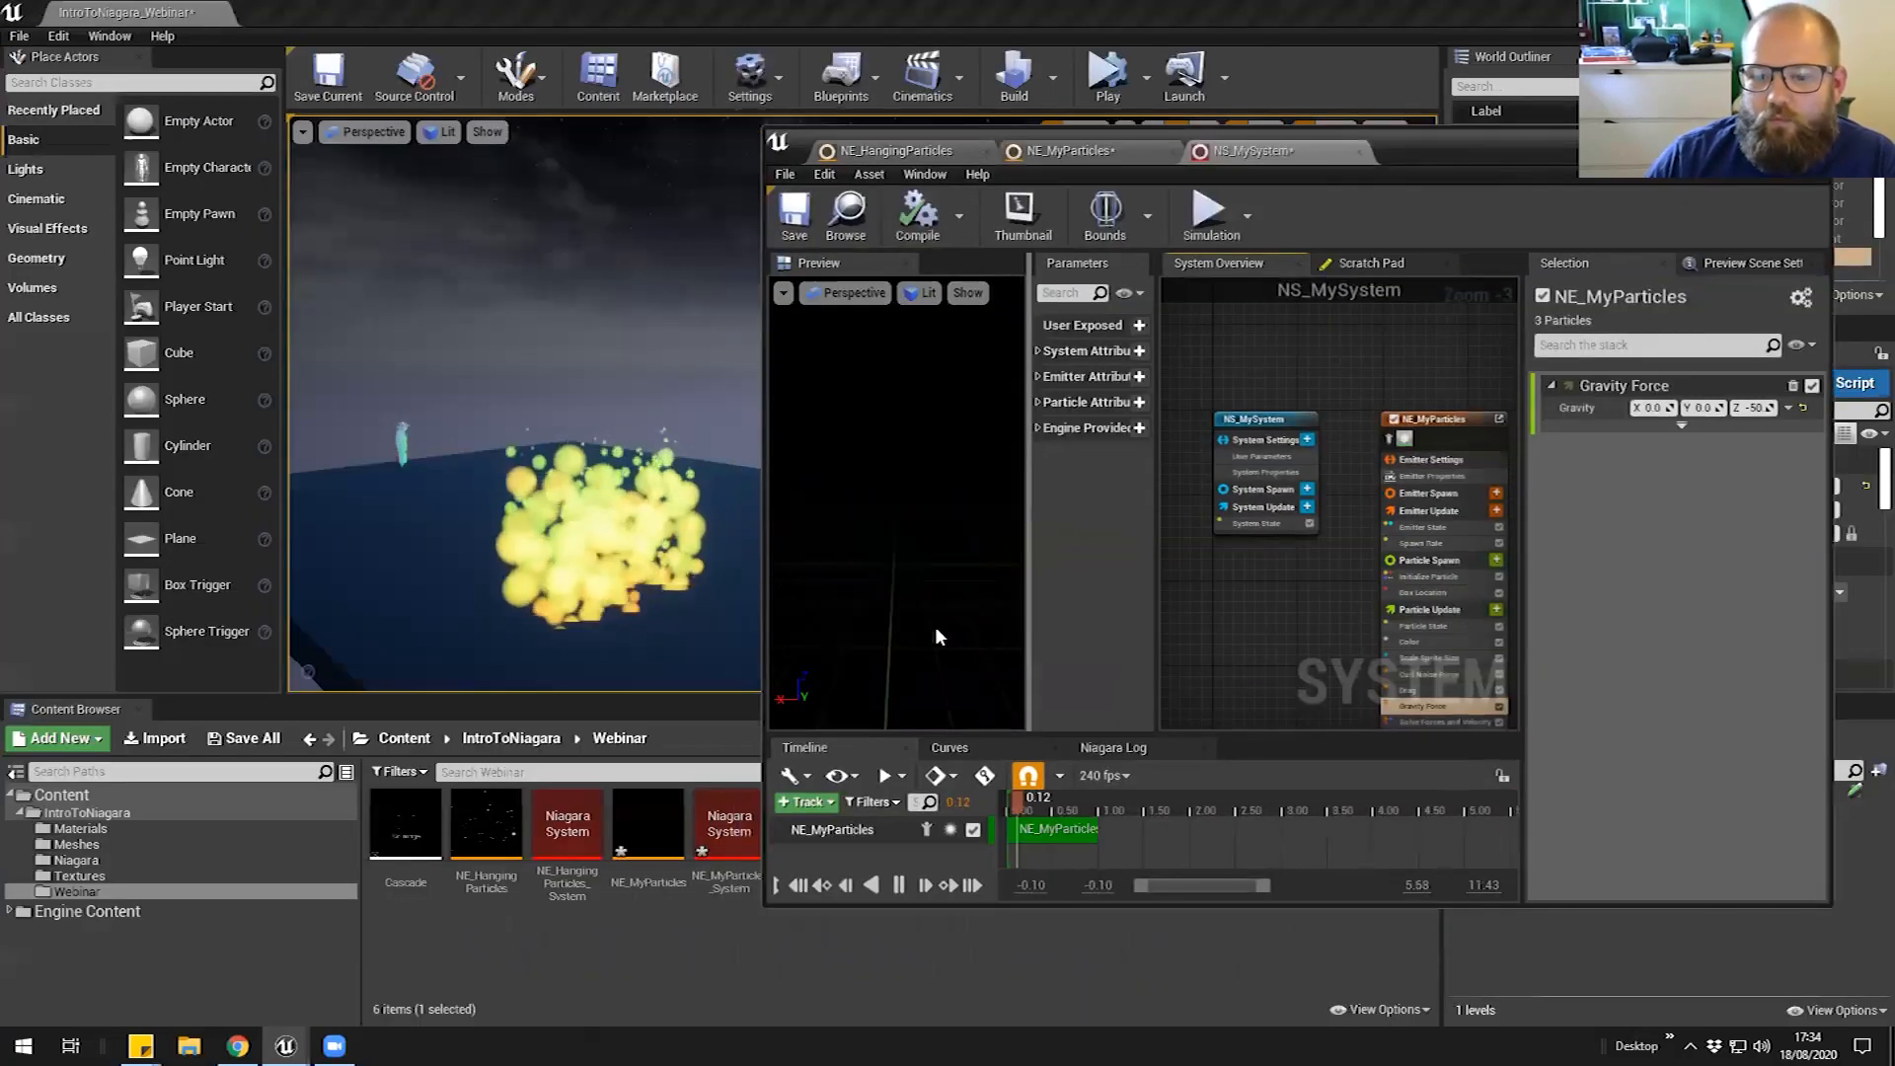
click(244, 738)
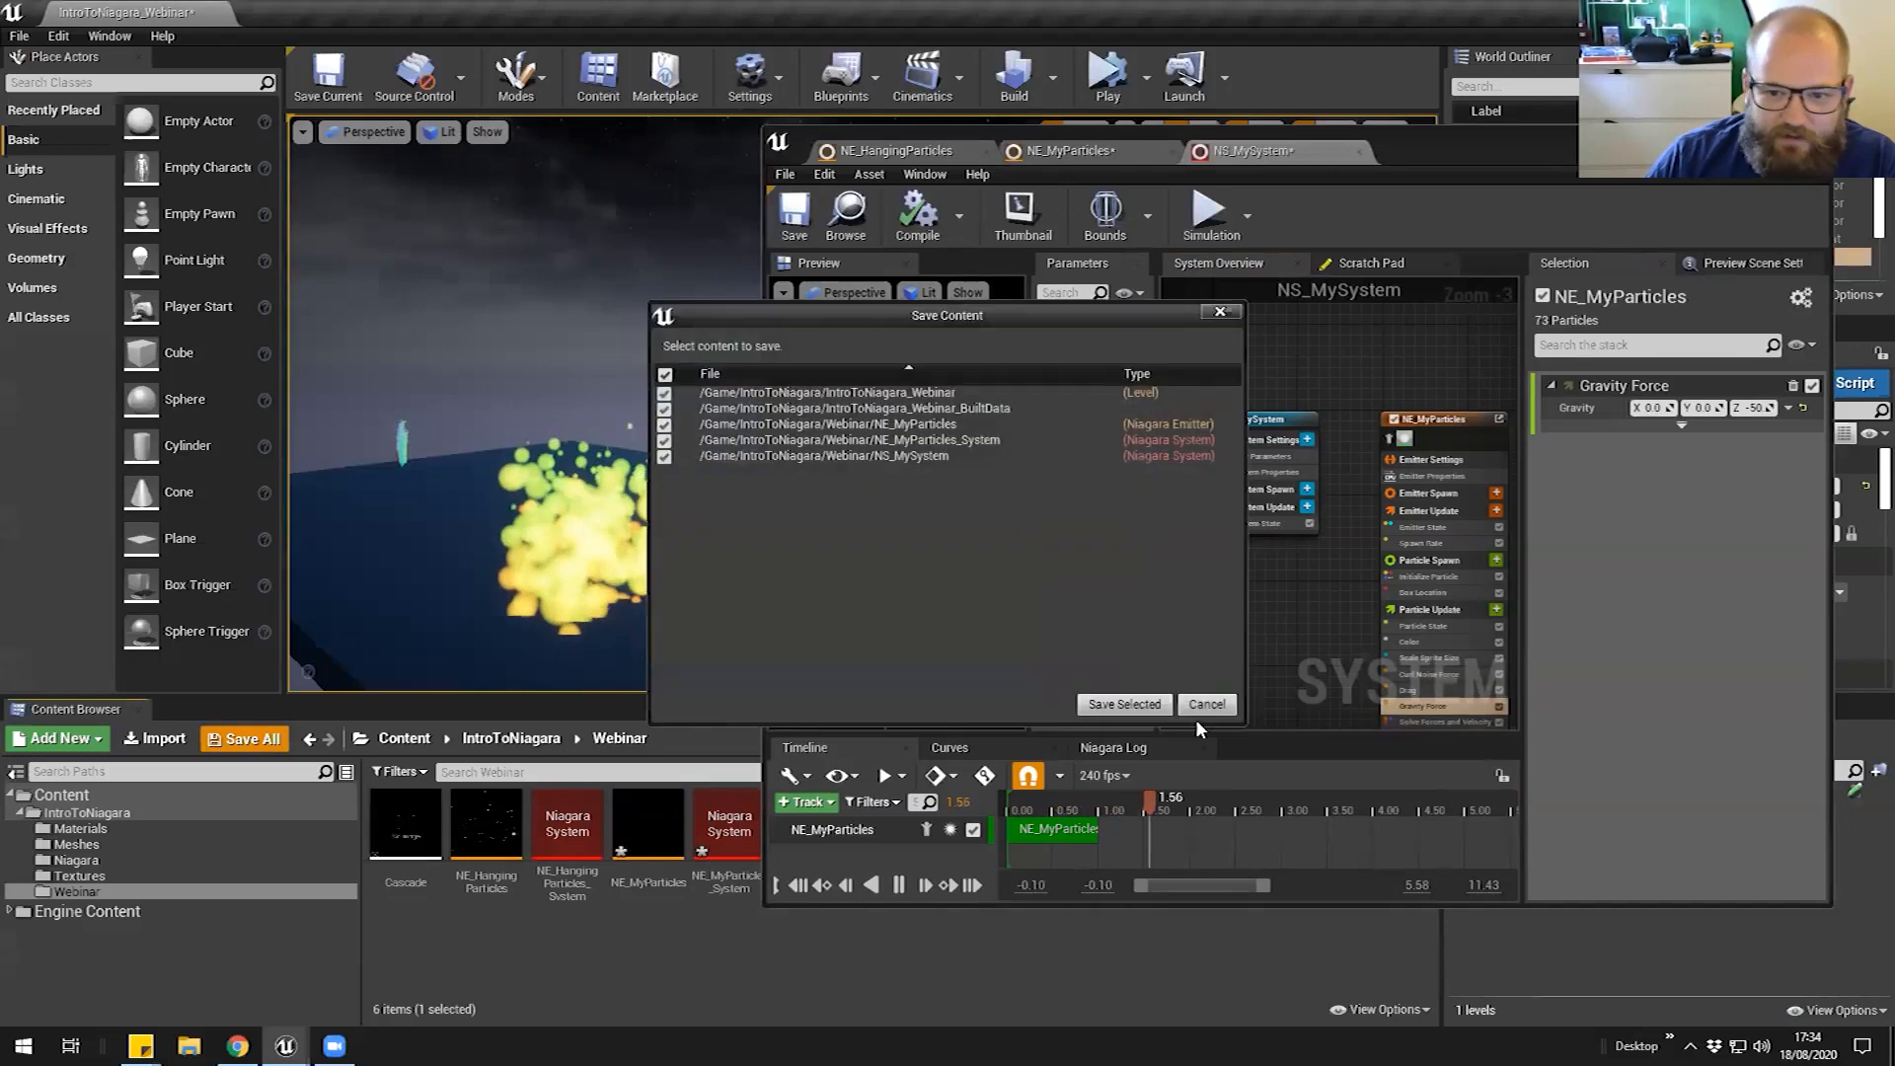
click(1125, 705)
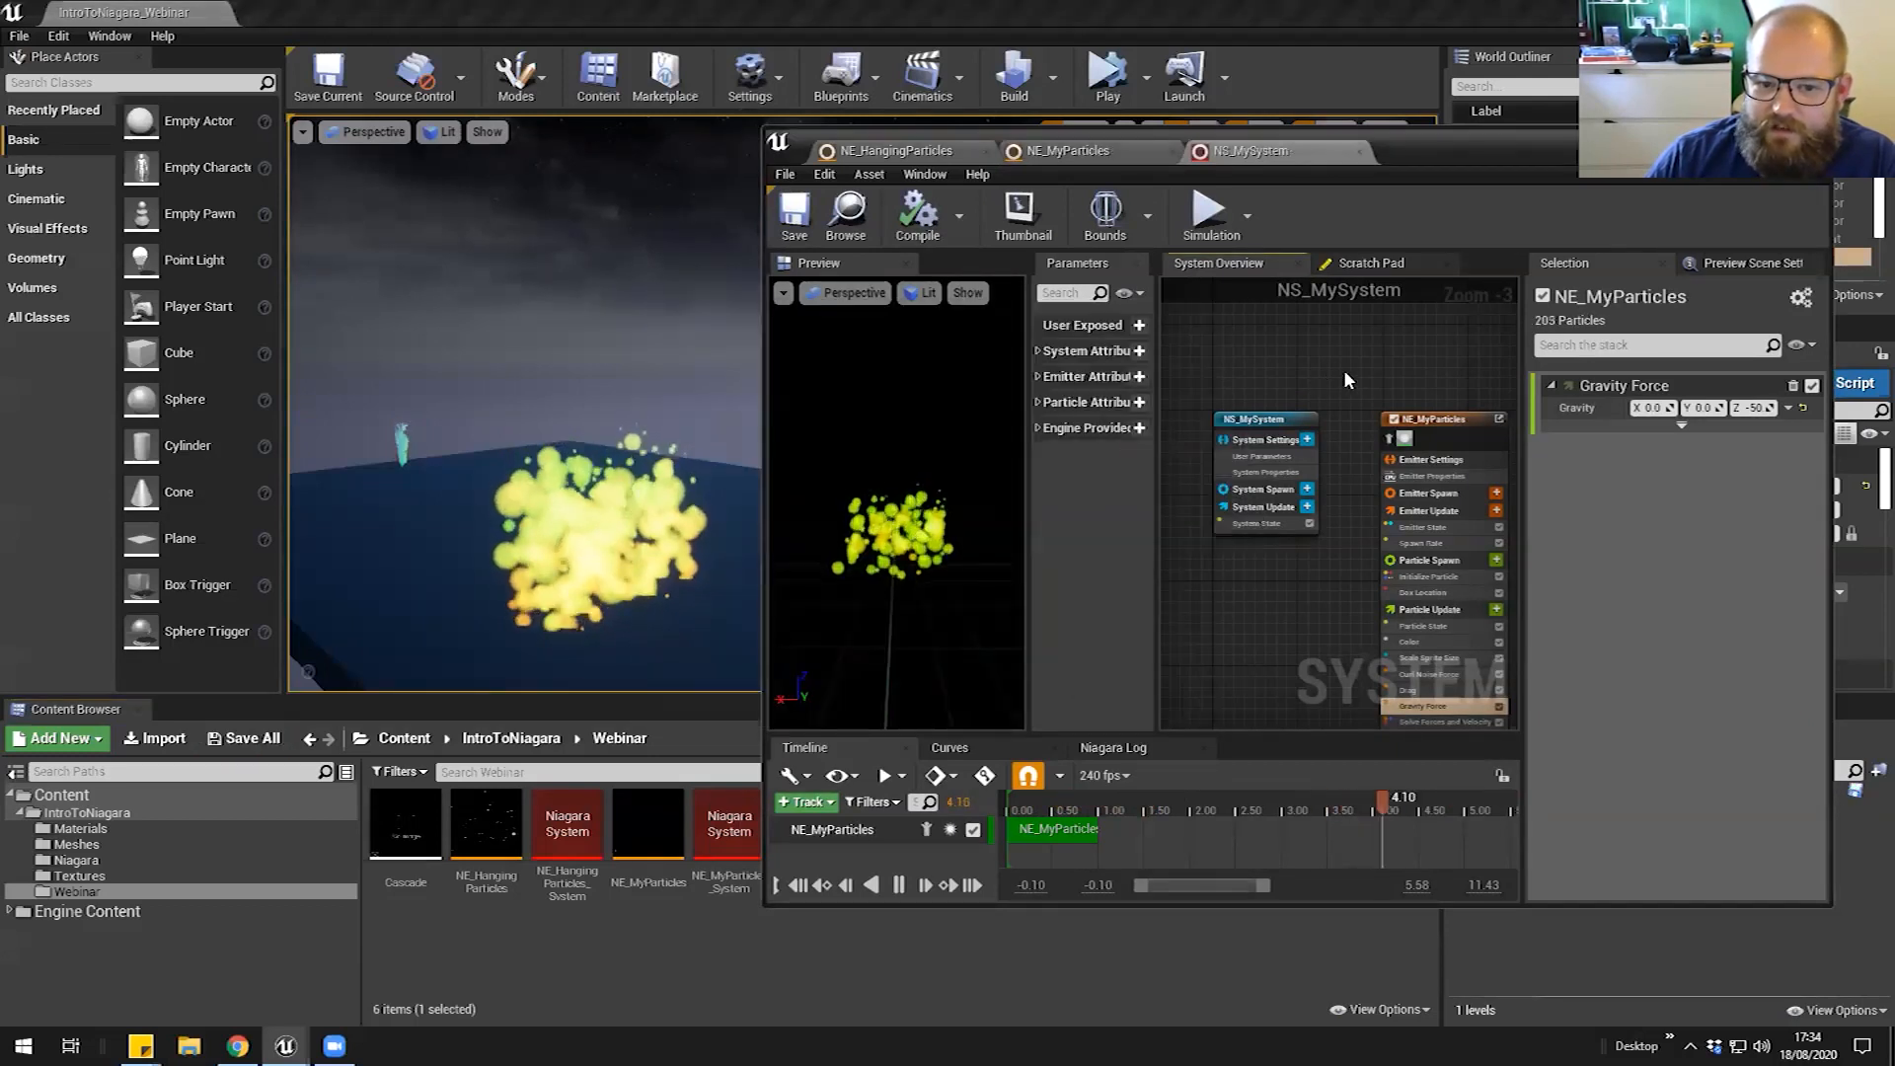
right_drag(1510, 543, 1395, 377)
right_click(1395, 373)
mouse_move(1451, 401)
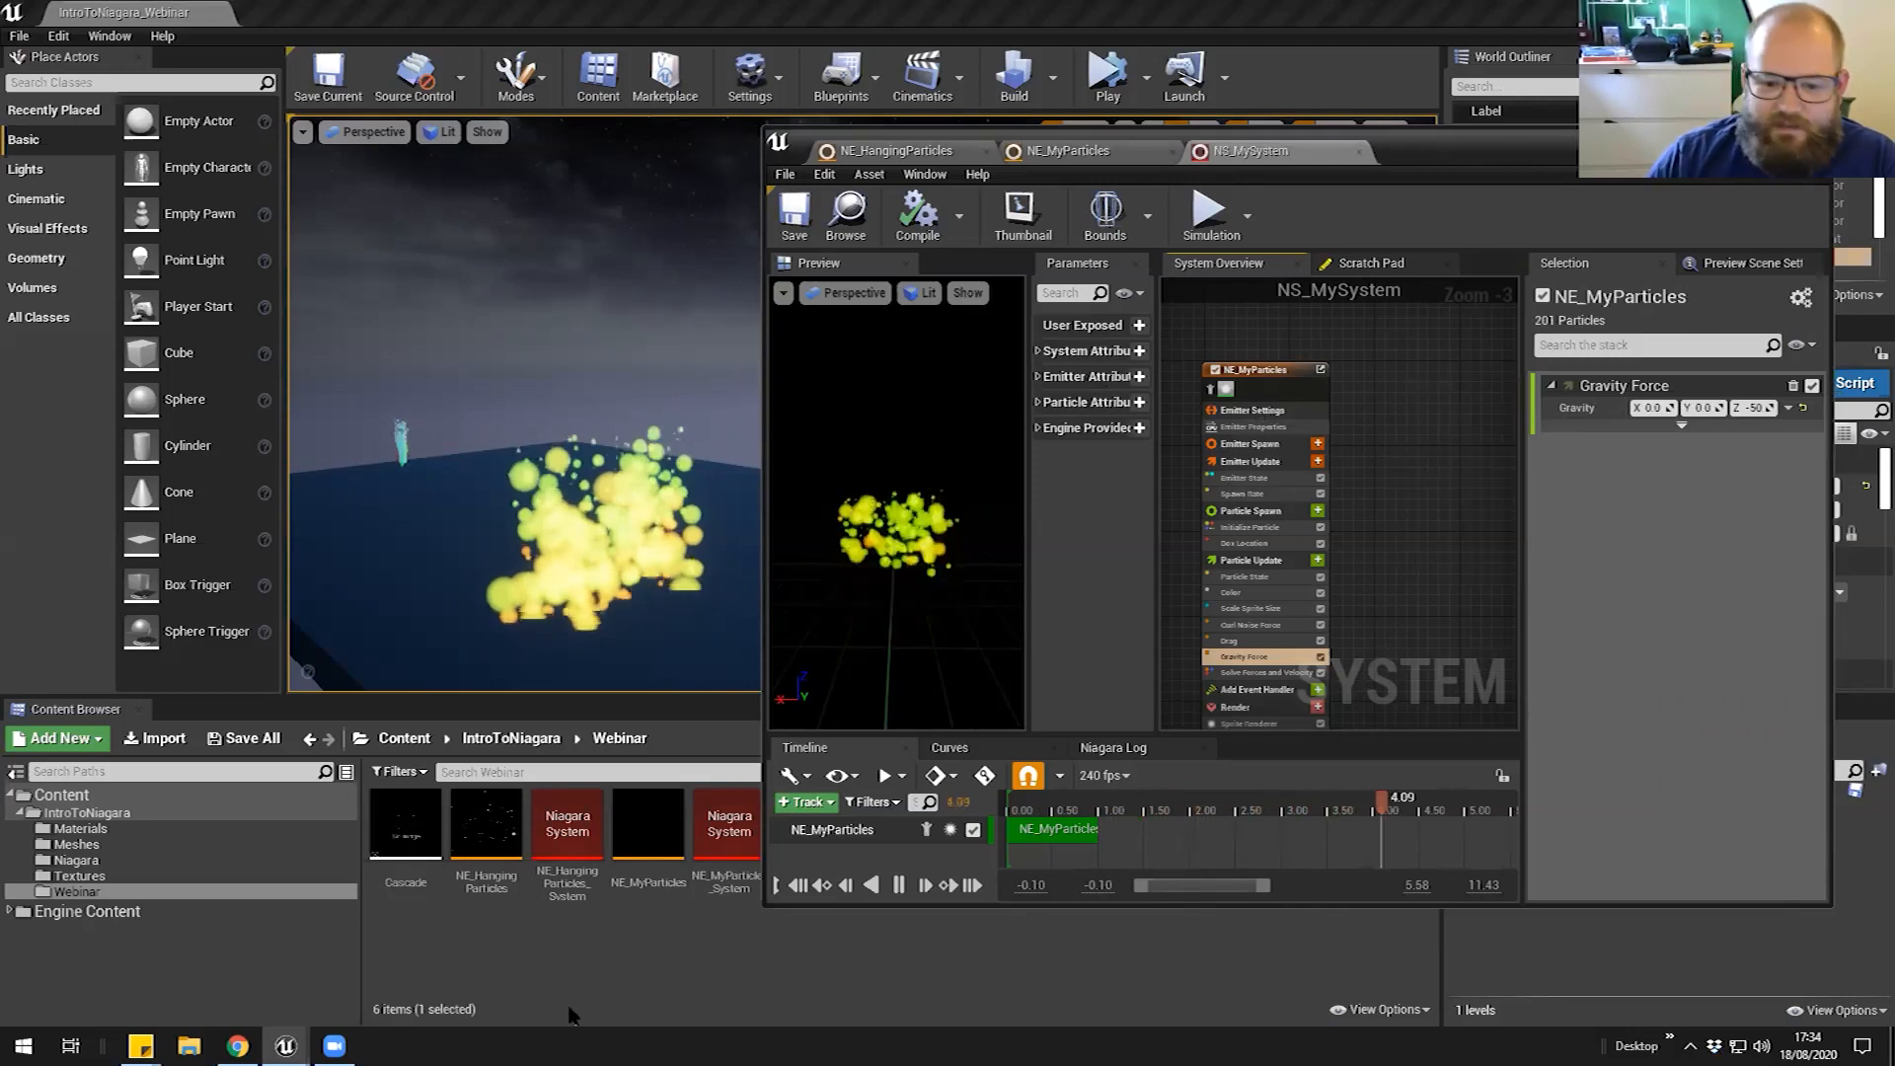
Open NS_Sunburst_Mesh from the Niagara content folder and examine the separate emitters it combines
click(76, 860)
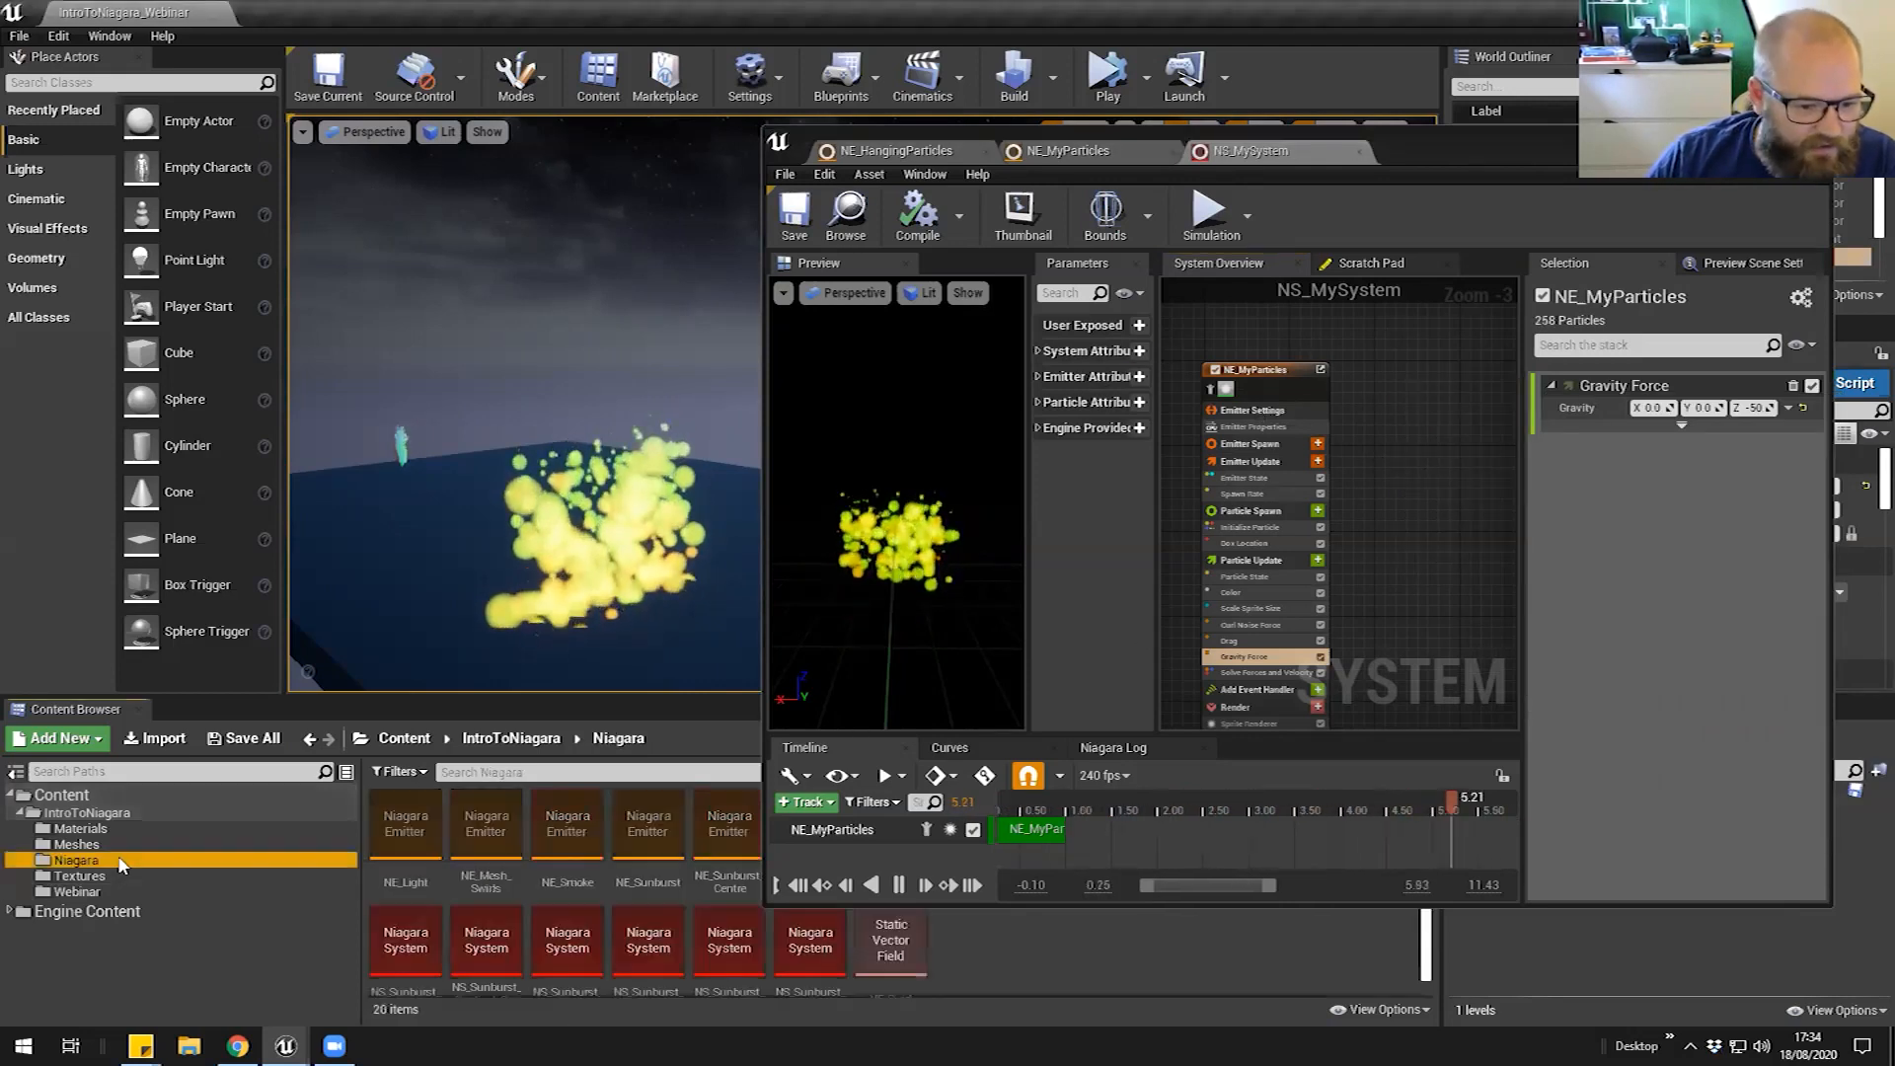
click(639, 944)
double_click(640, 945)
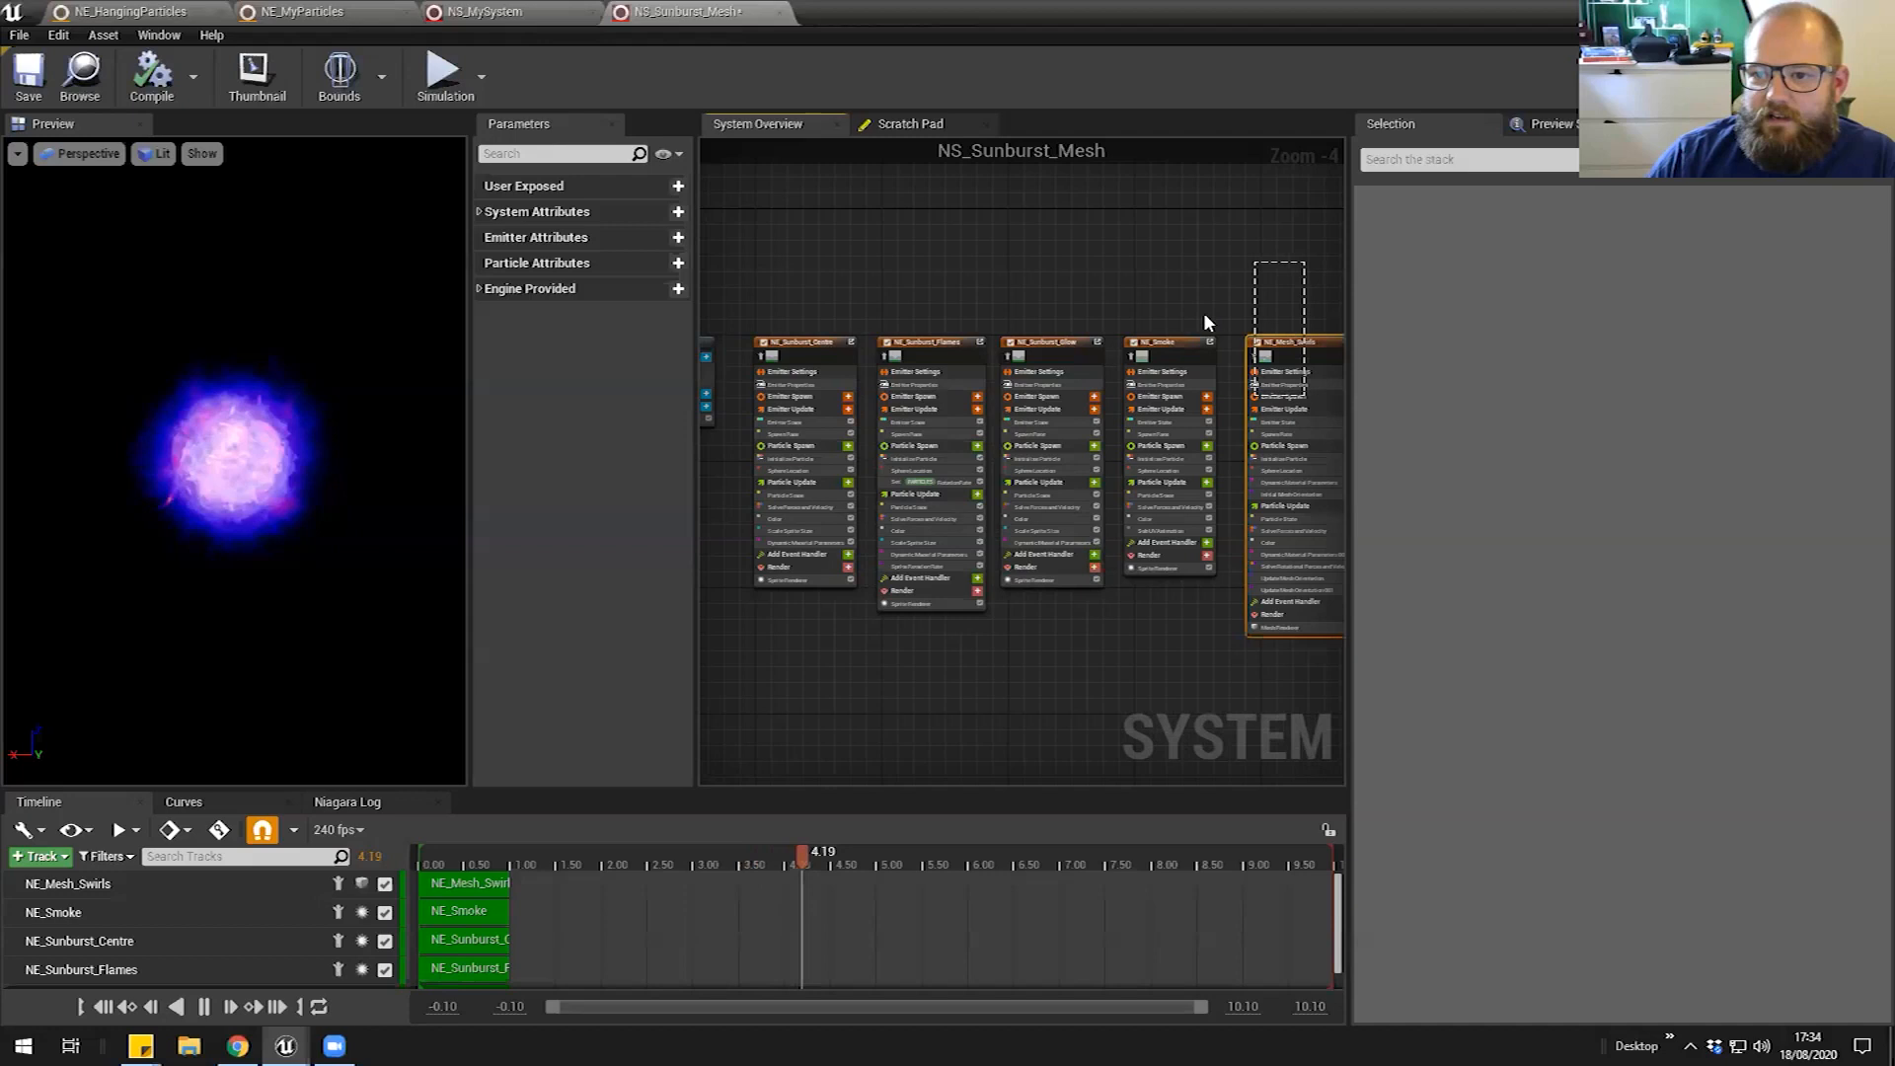
drag(1196, 291, 1141, 387)
drag(1082, 272, 1025, 385)
click(1023, 277)
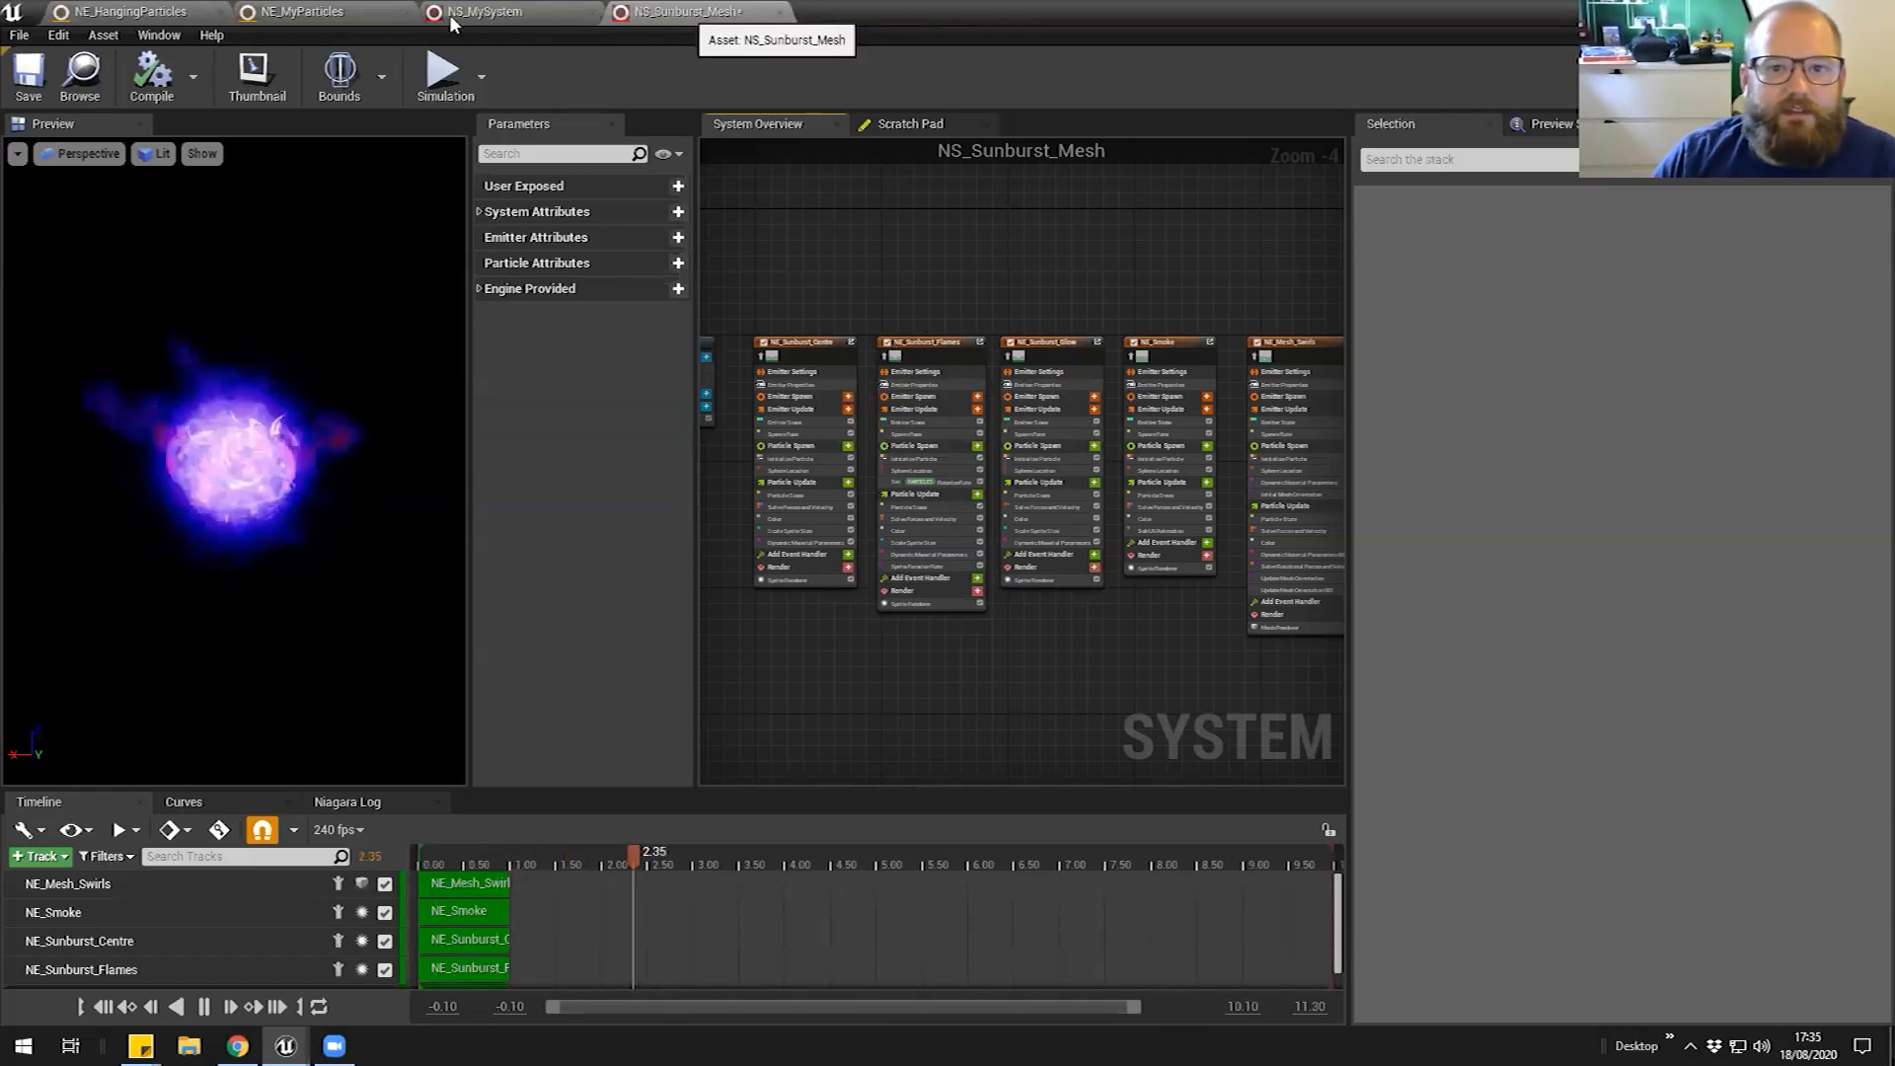
Return to NS_MySystem, inspect its system node beside the emitter, and uncover the particles in the level viewport
click(504, 20)
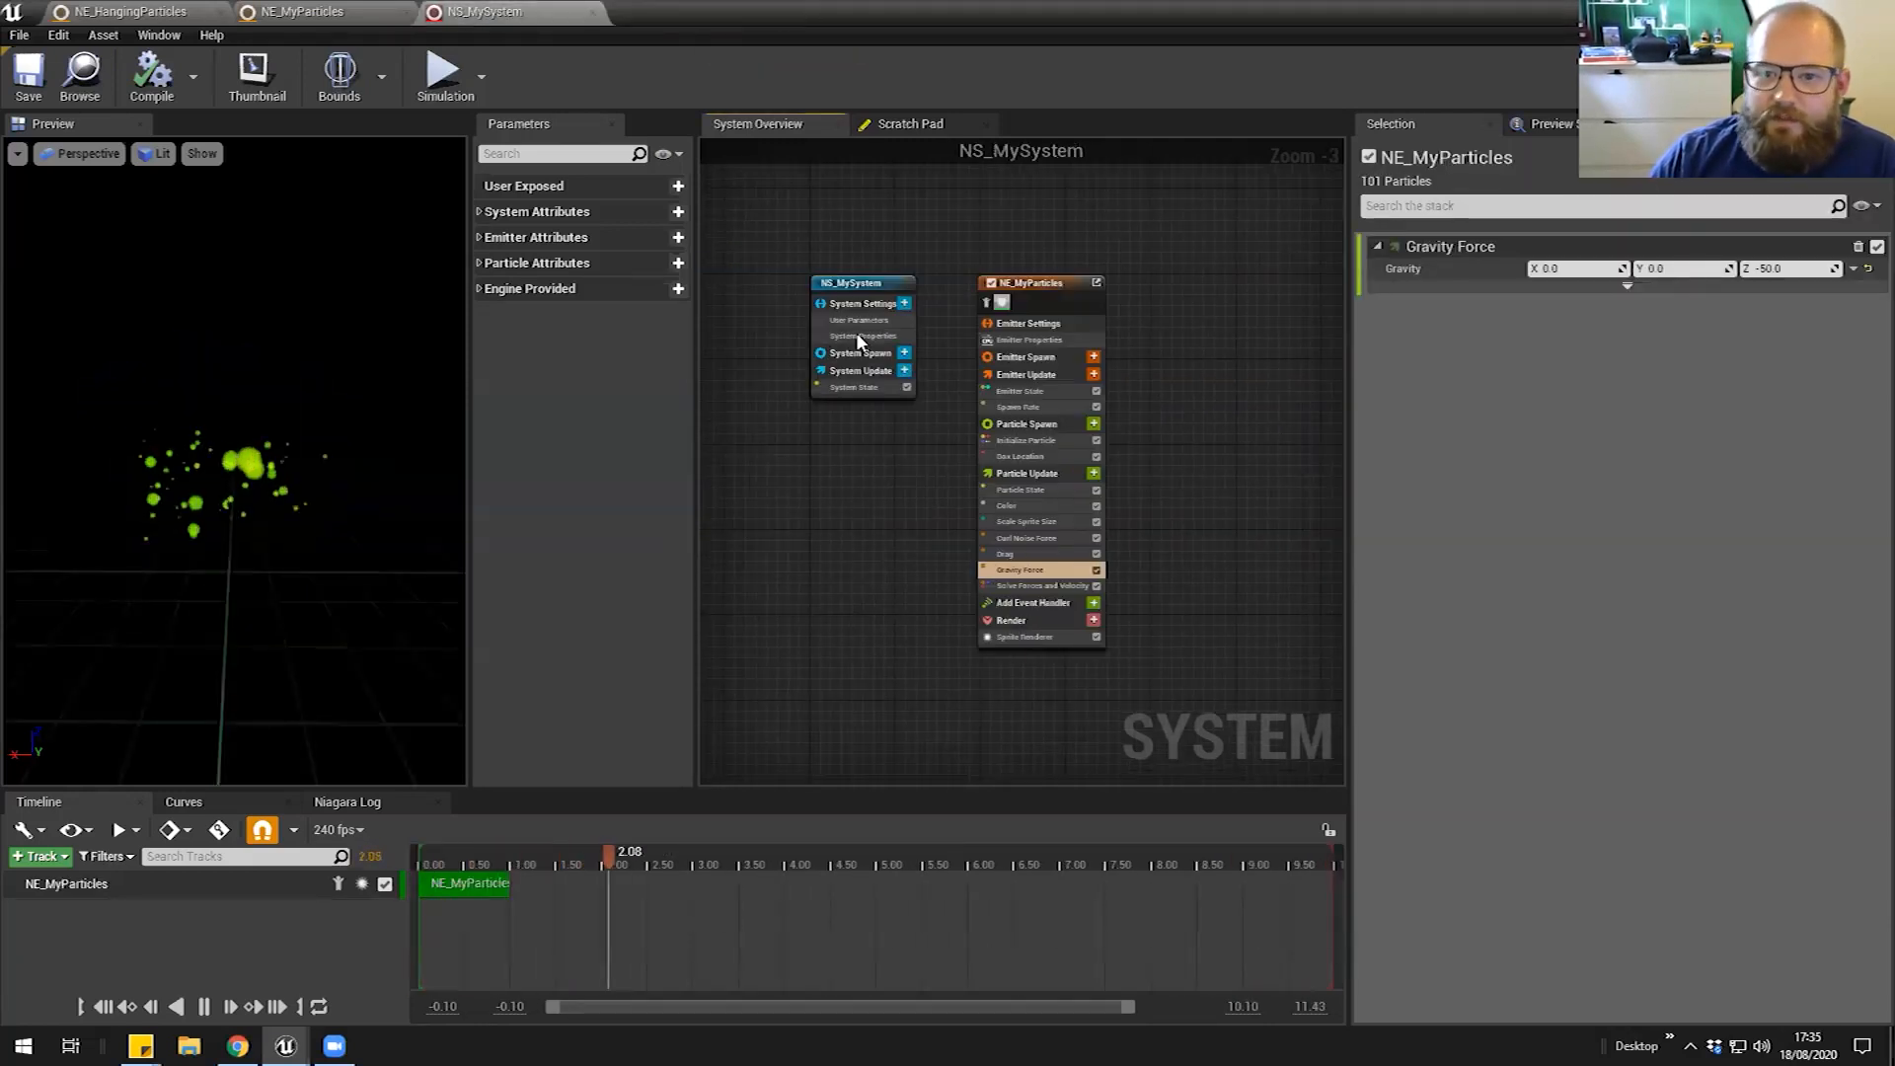
click(878, 285)
click(999, 239)
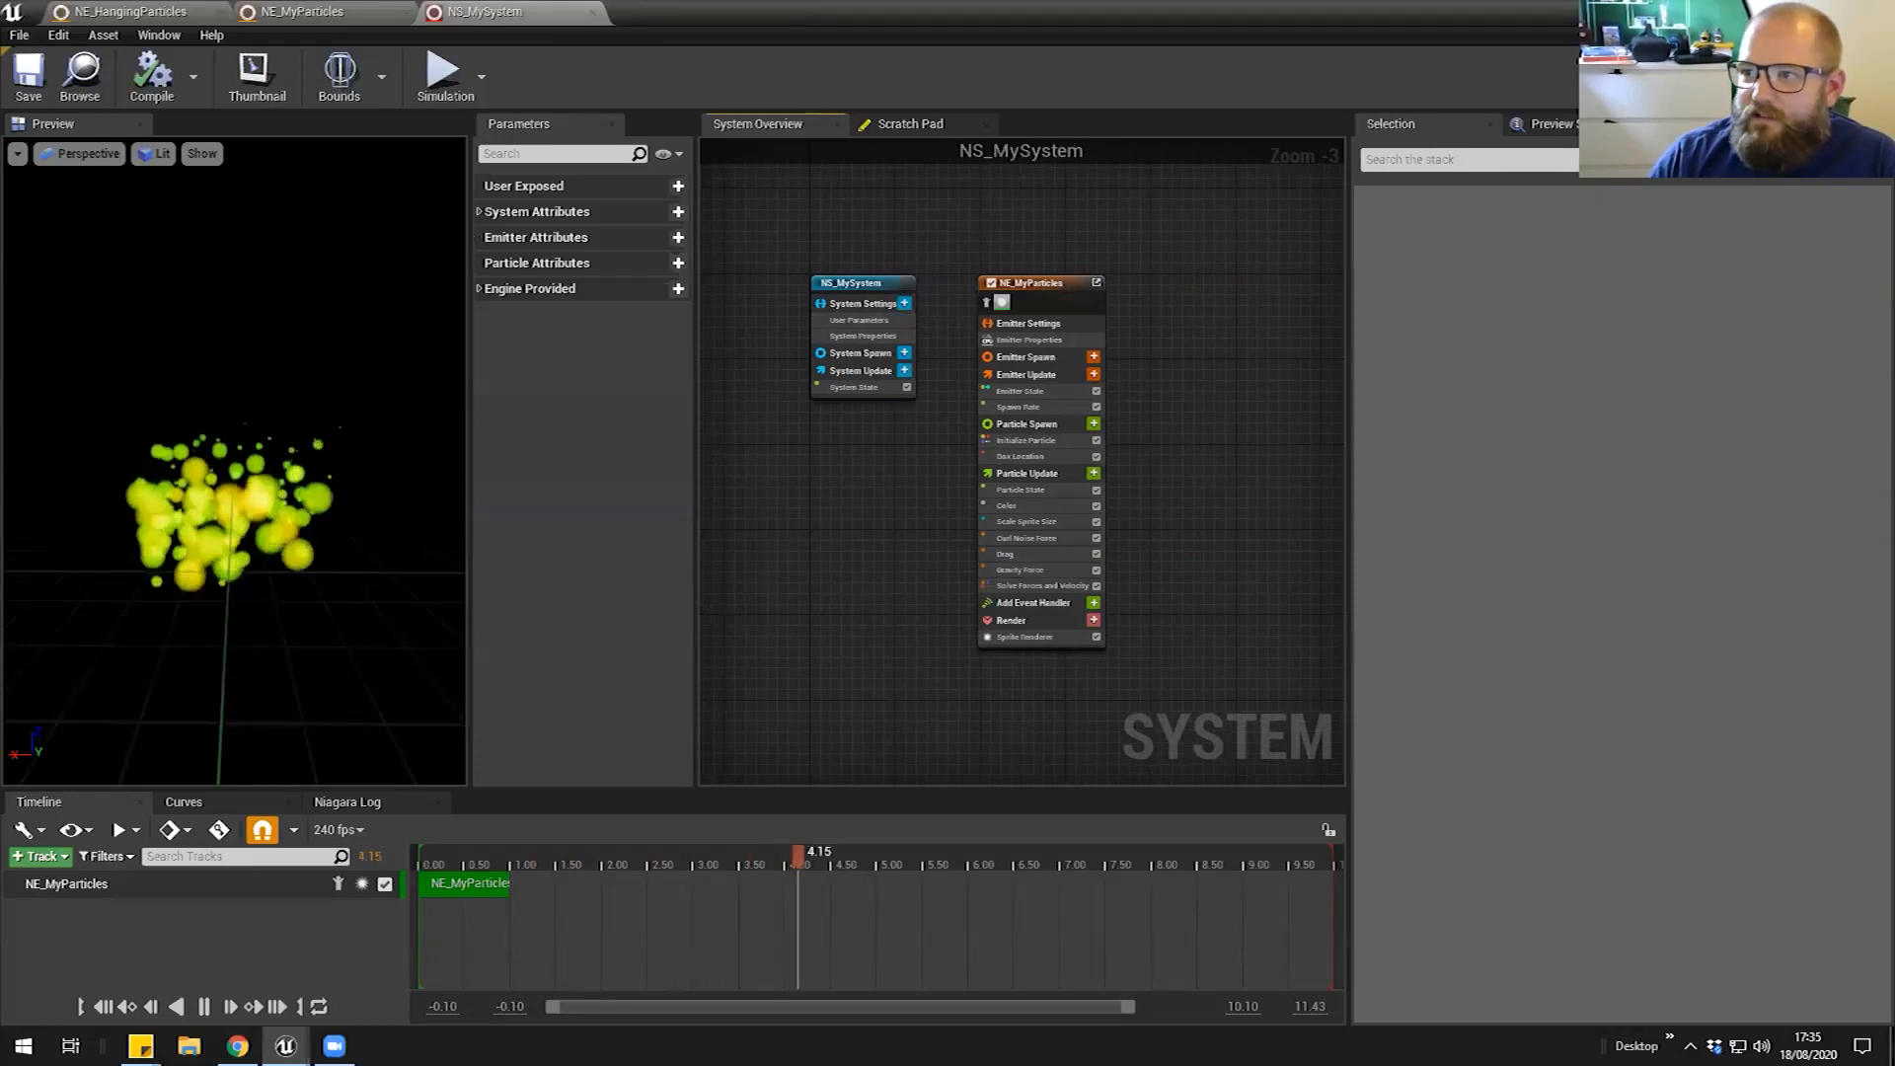
click(1844, 12)
drag(656, 402, 641, 405)
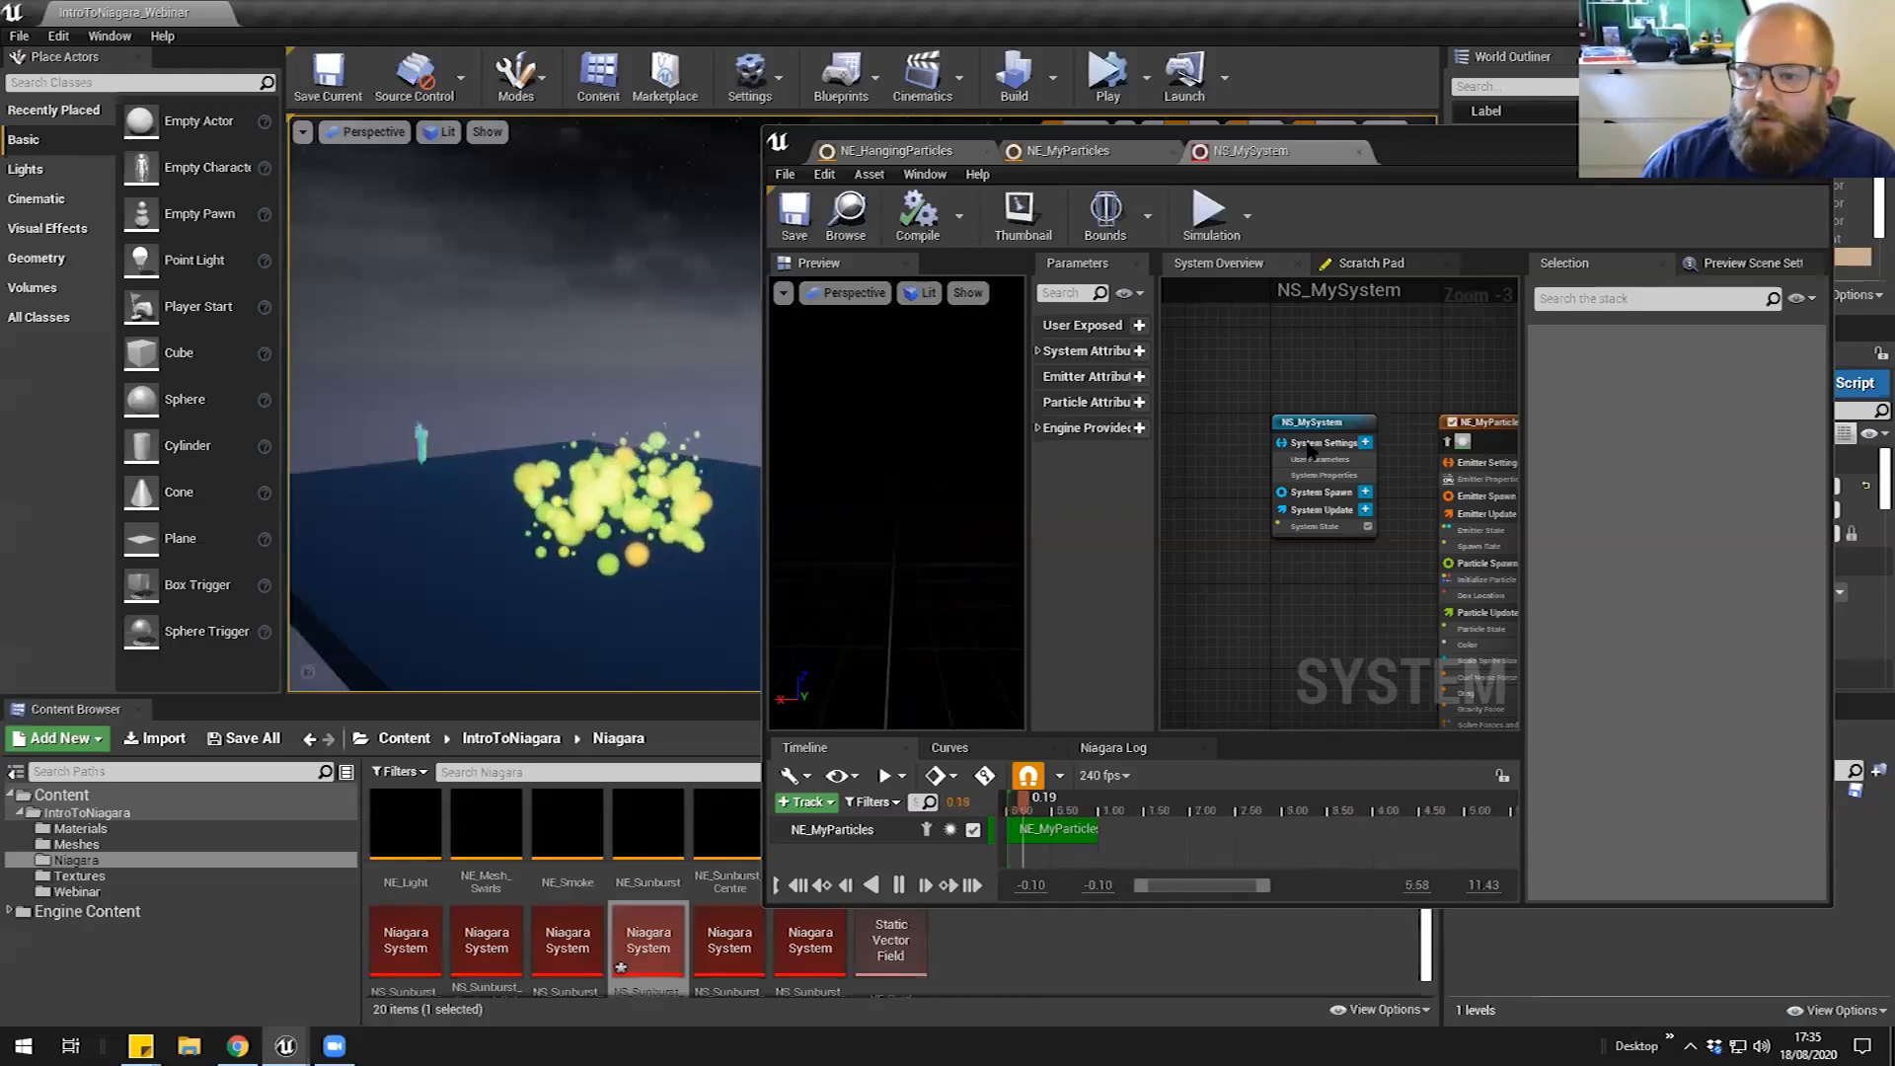
Select the NS_MySystem system node and examine its System Properties down to the fixed bounds, performance and warmup settings
click(1269, 368)
right_drag(1353, 400, 1304, 375)
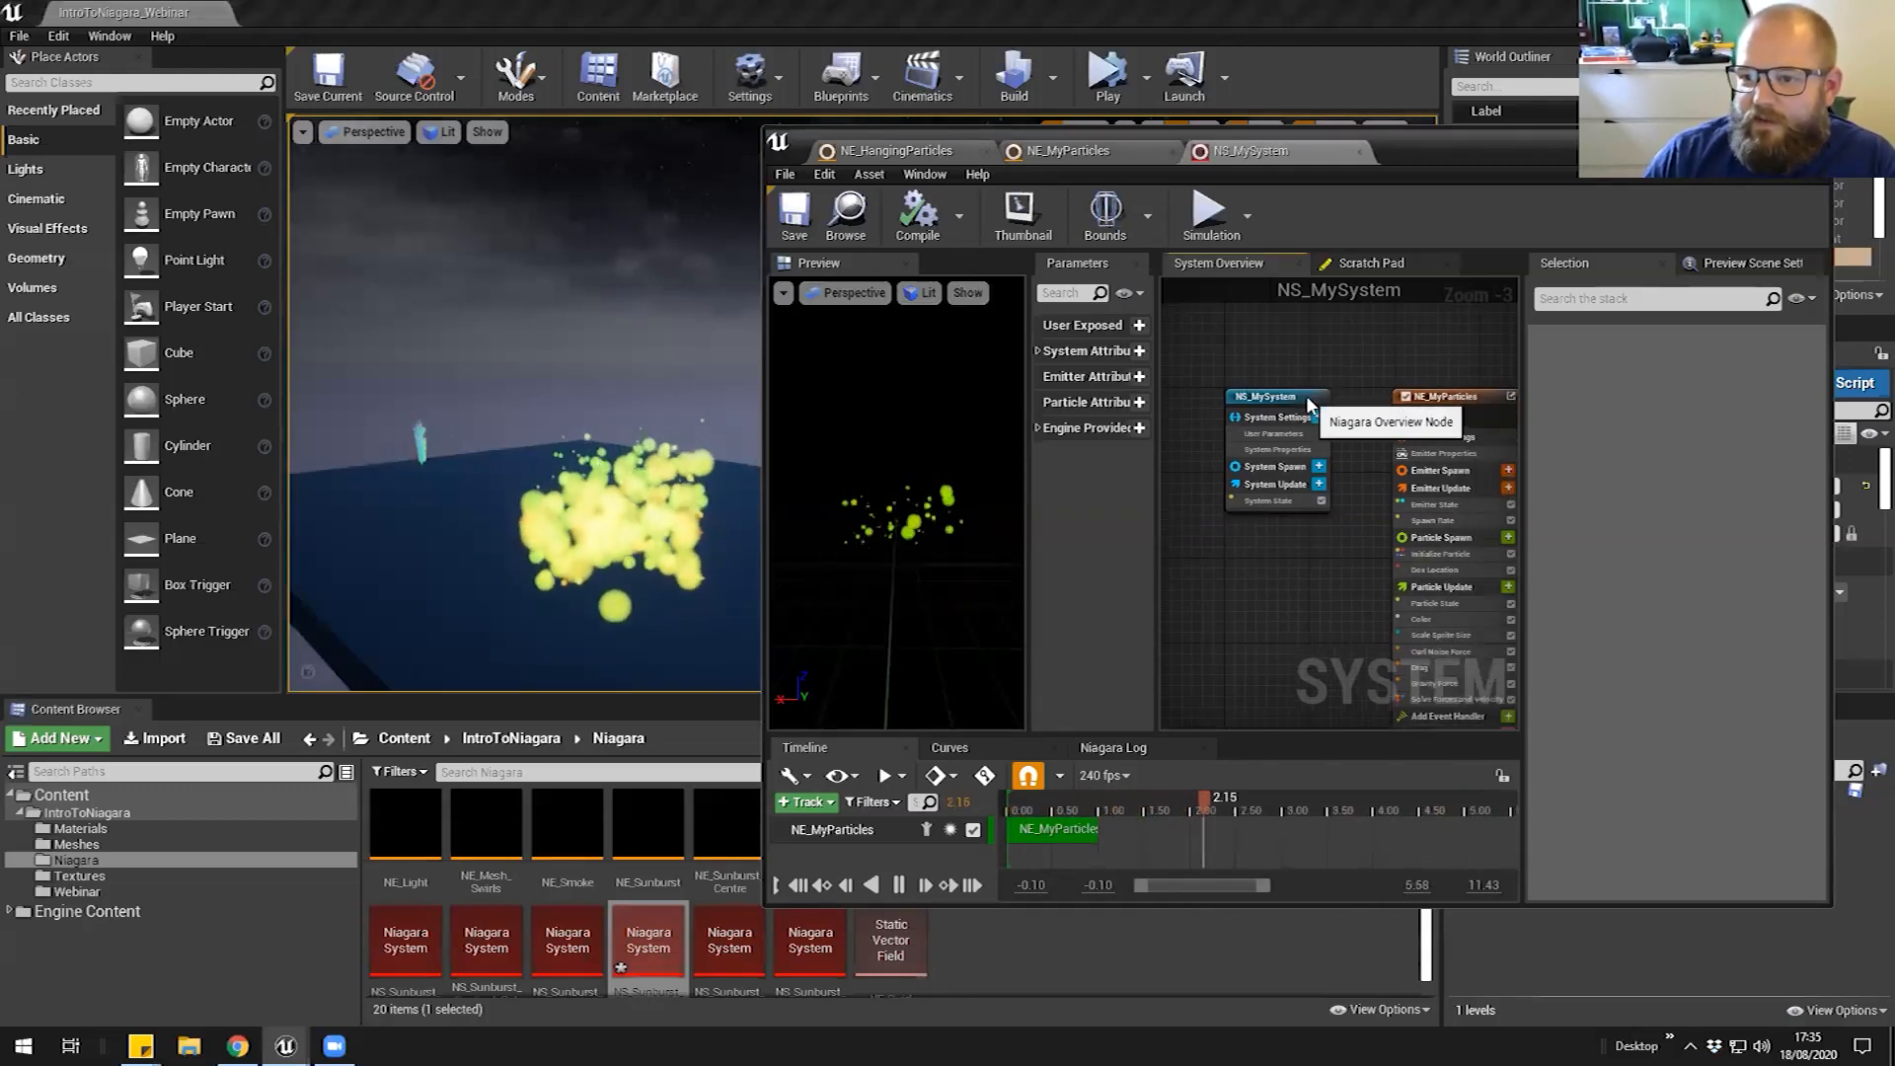
click(1293, 397)
right_drag(1299, 551, 1282, 495)
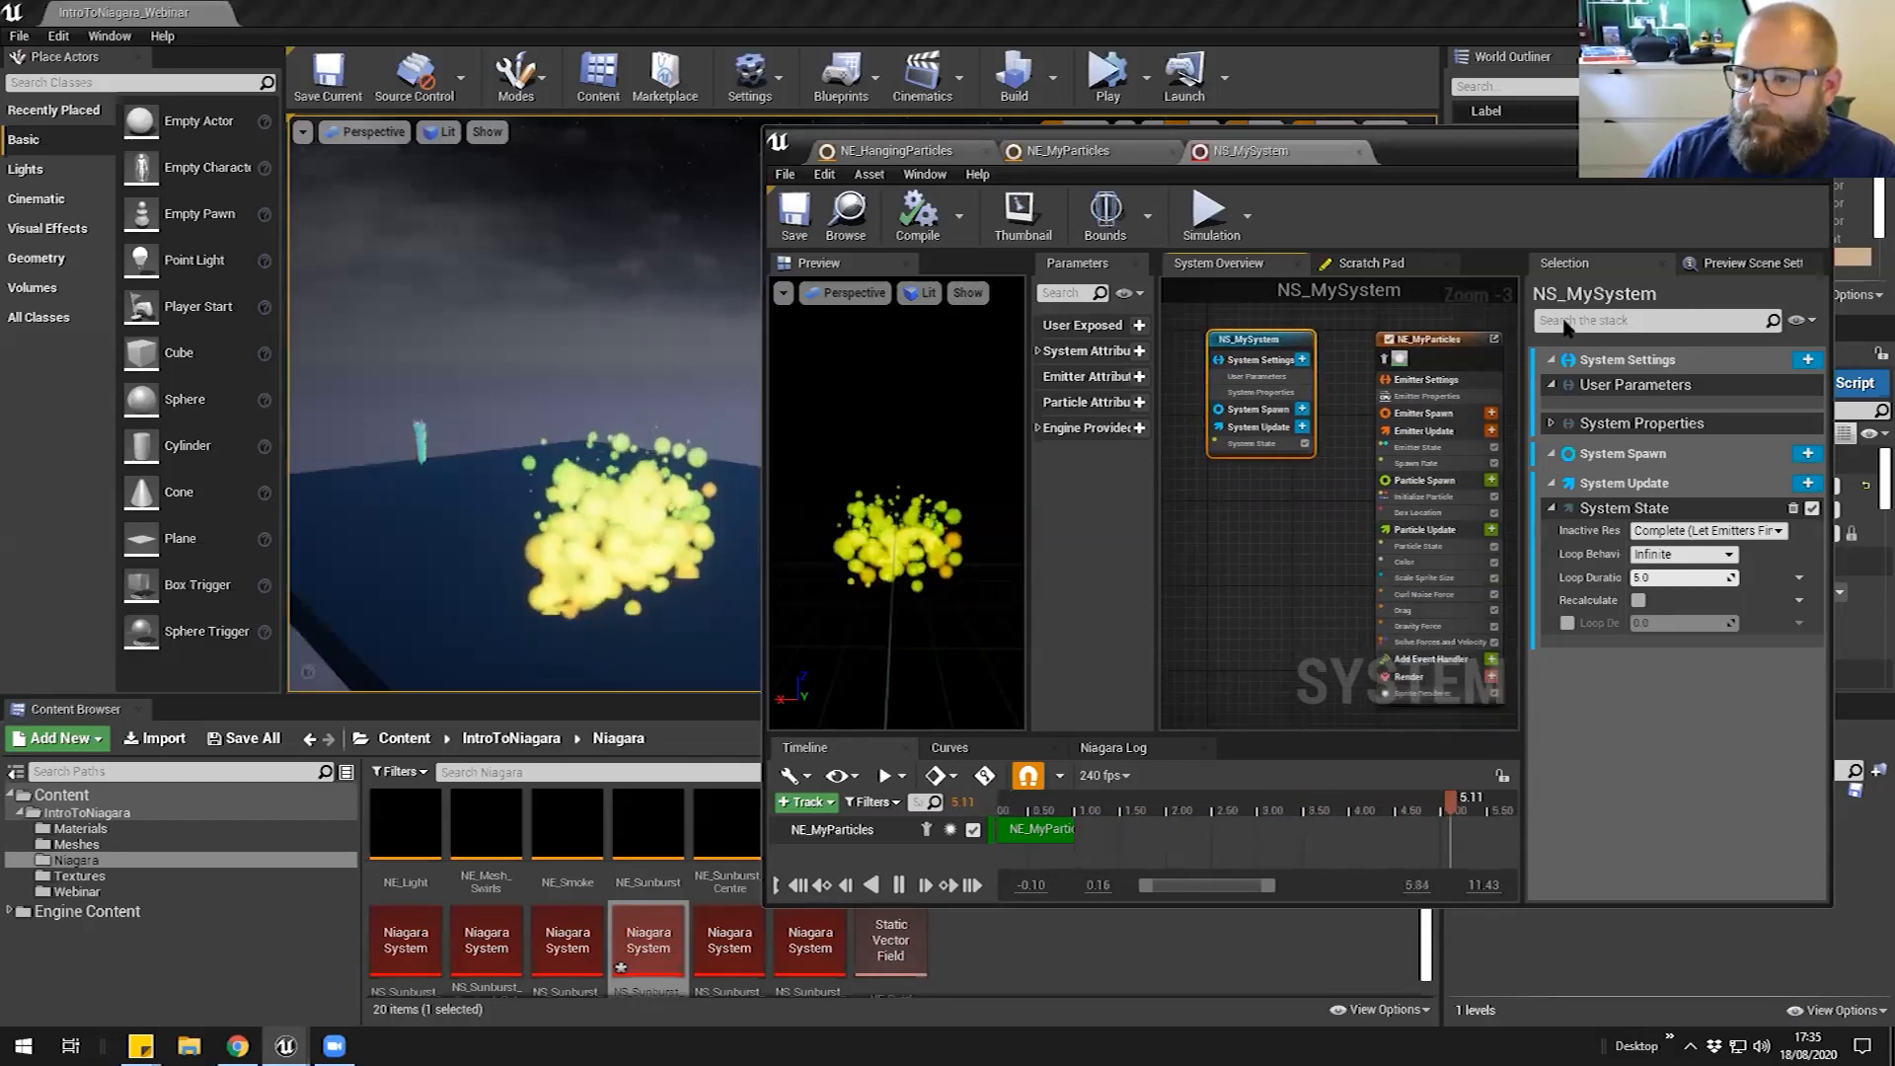
click(1262, 392)
scroll(1581, 483, down, 5)
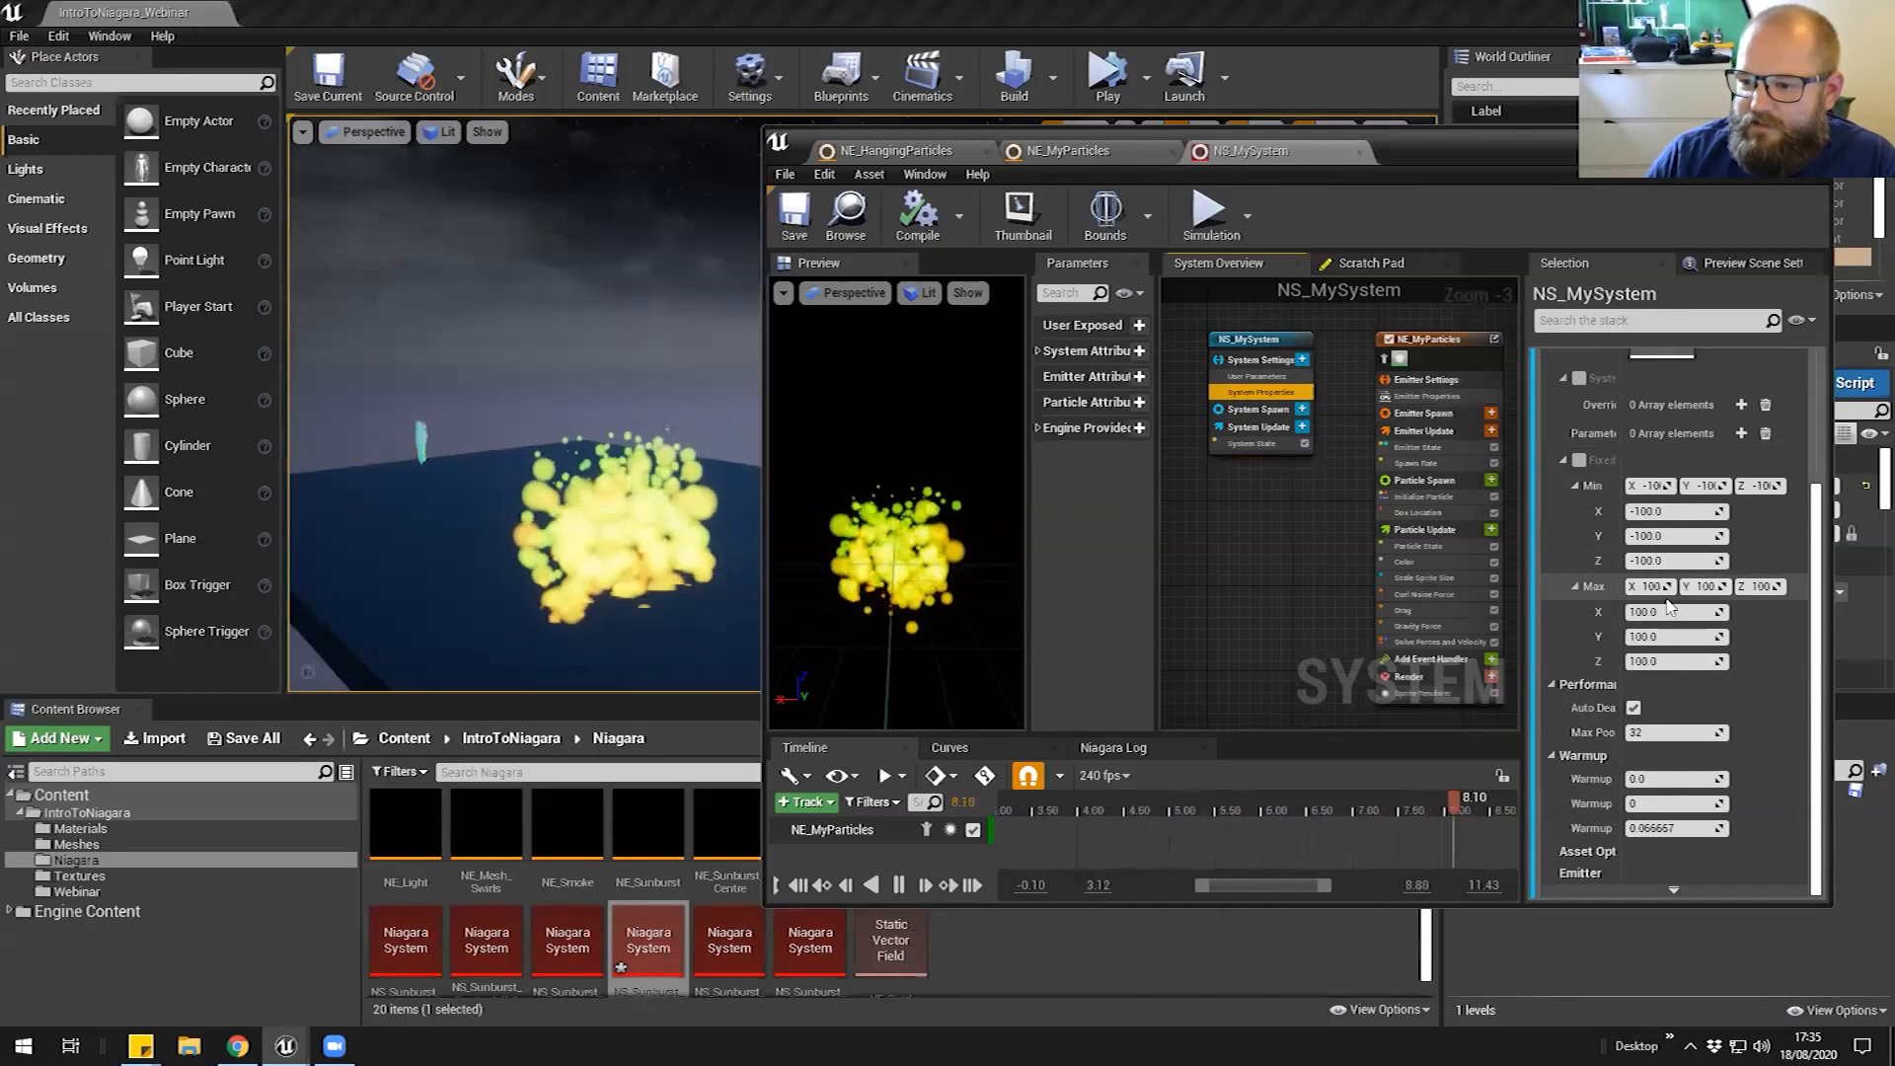
Enlarge the Niagara editor and set NS_MySystem's Warmup Time to 2 in the System Properties
click(1785, 139)
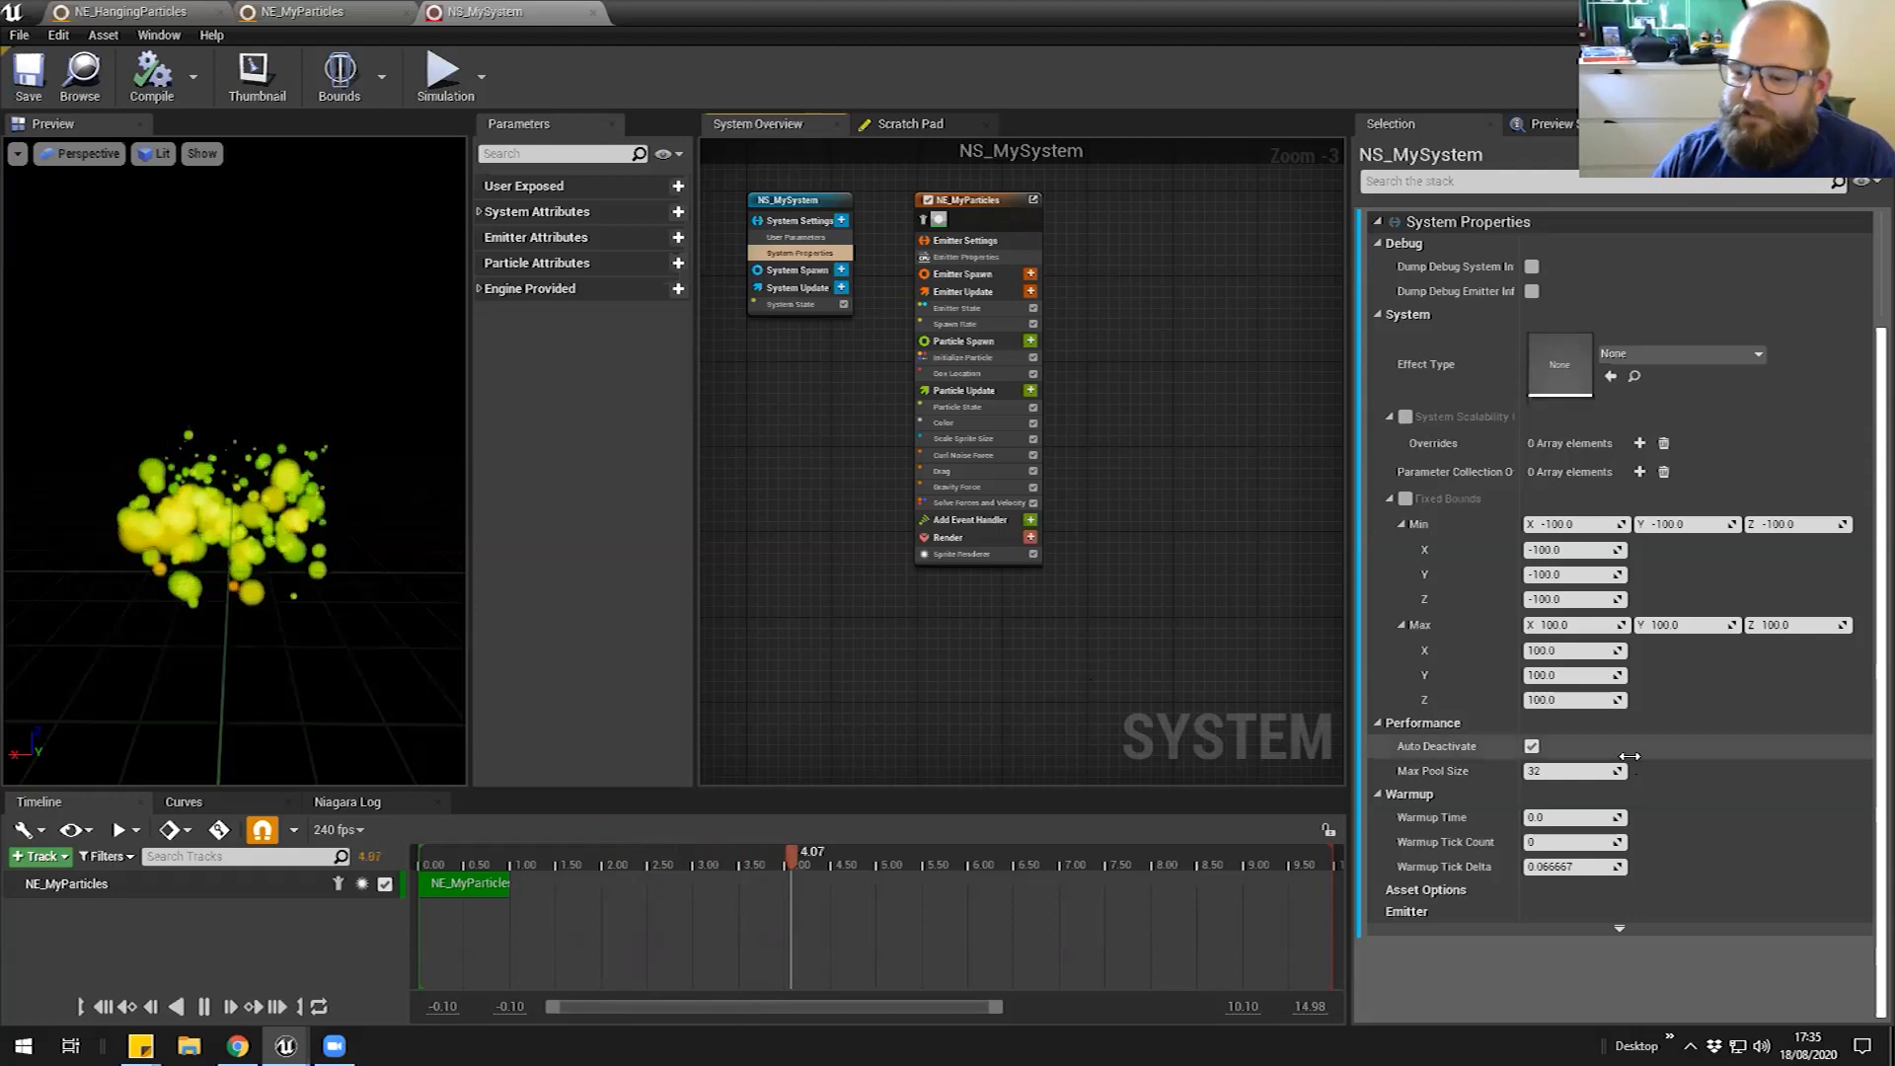
click(1556, 817)
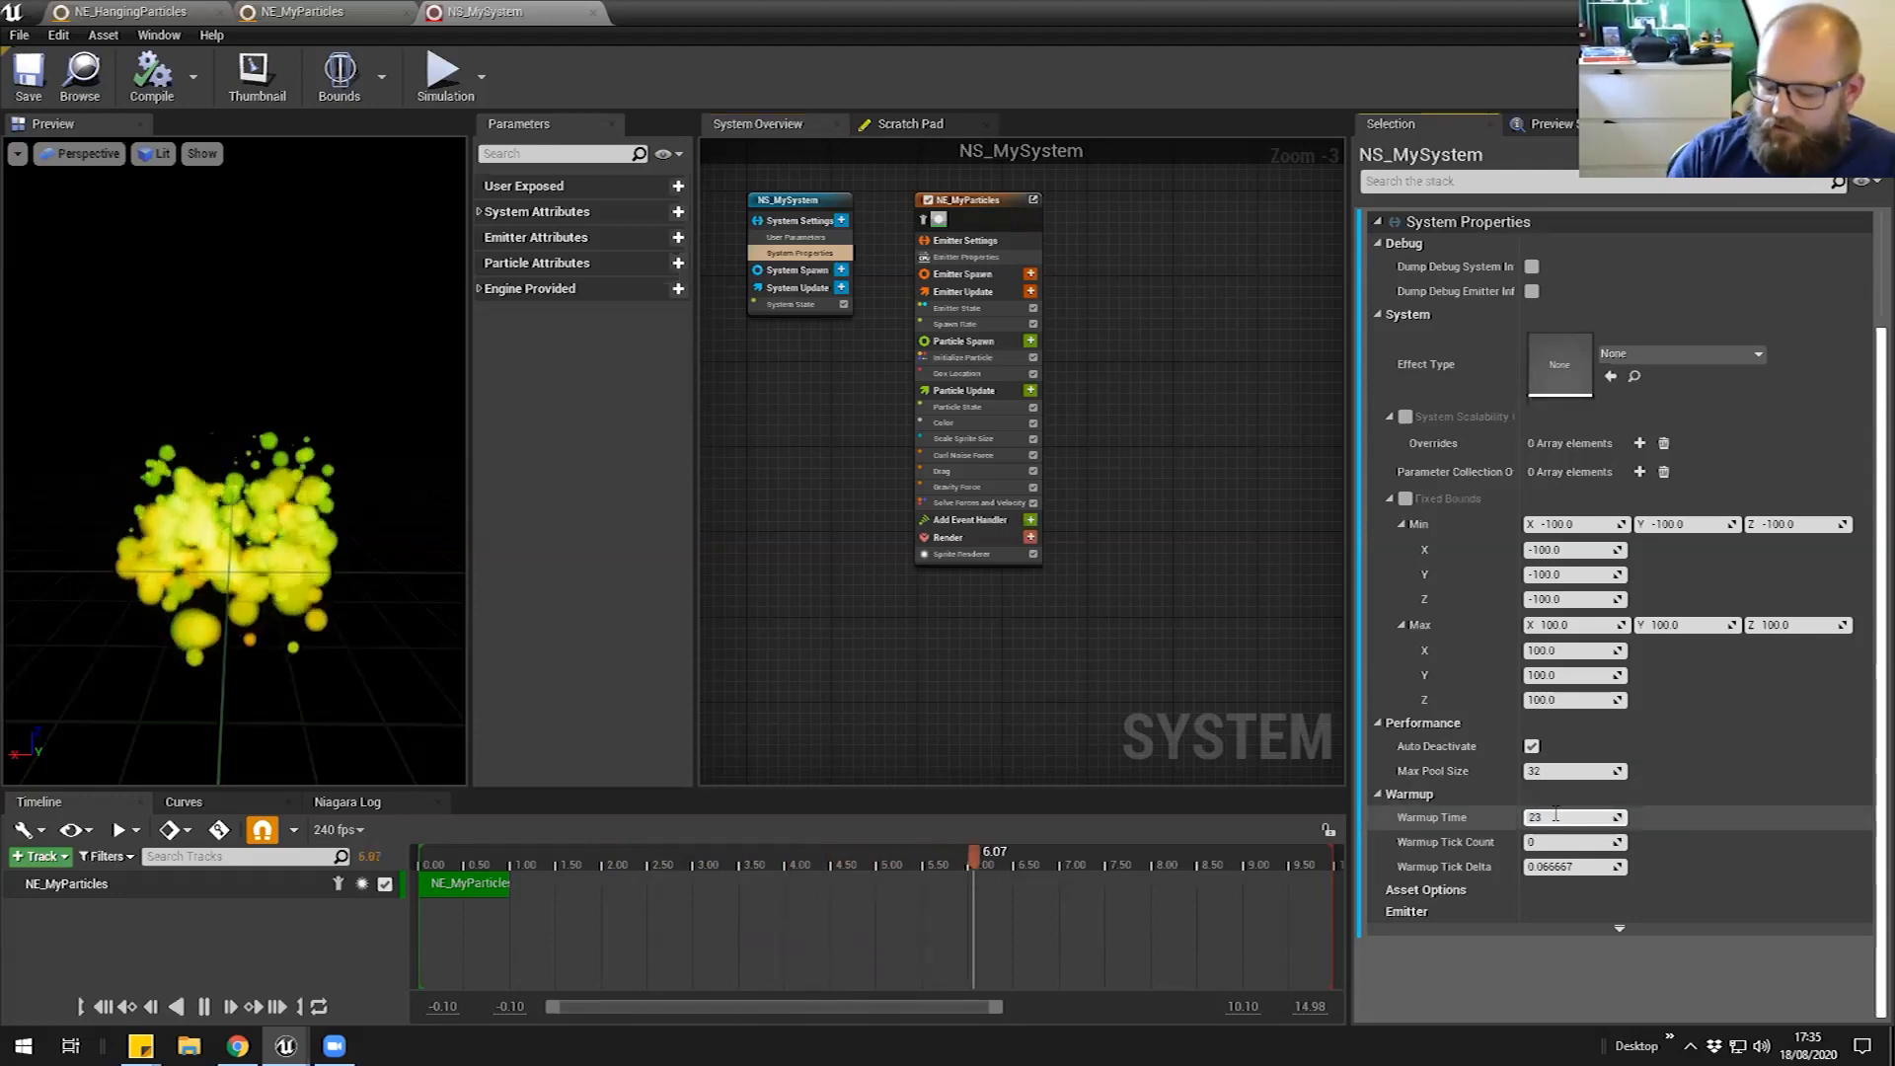
text(2)
key(Return)
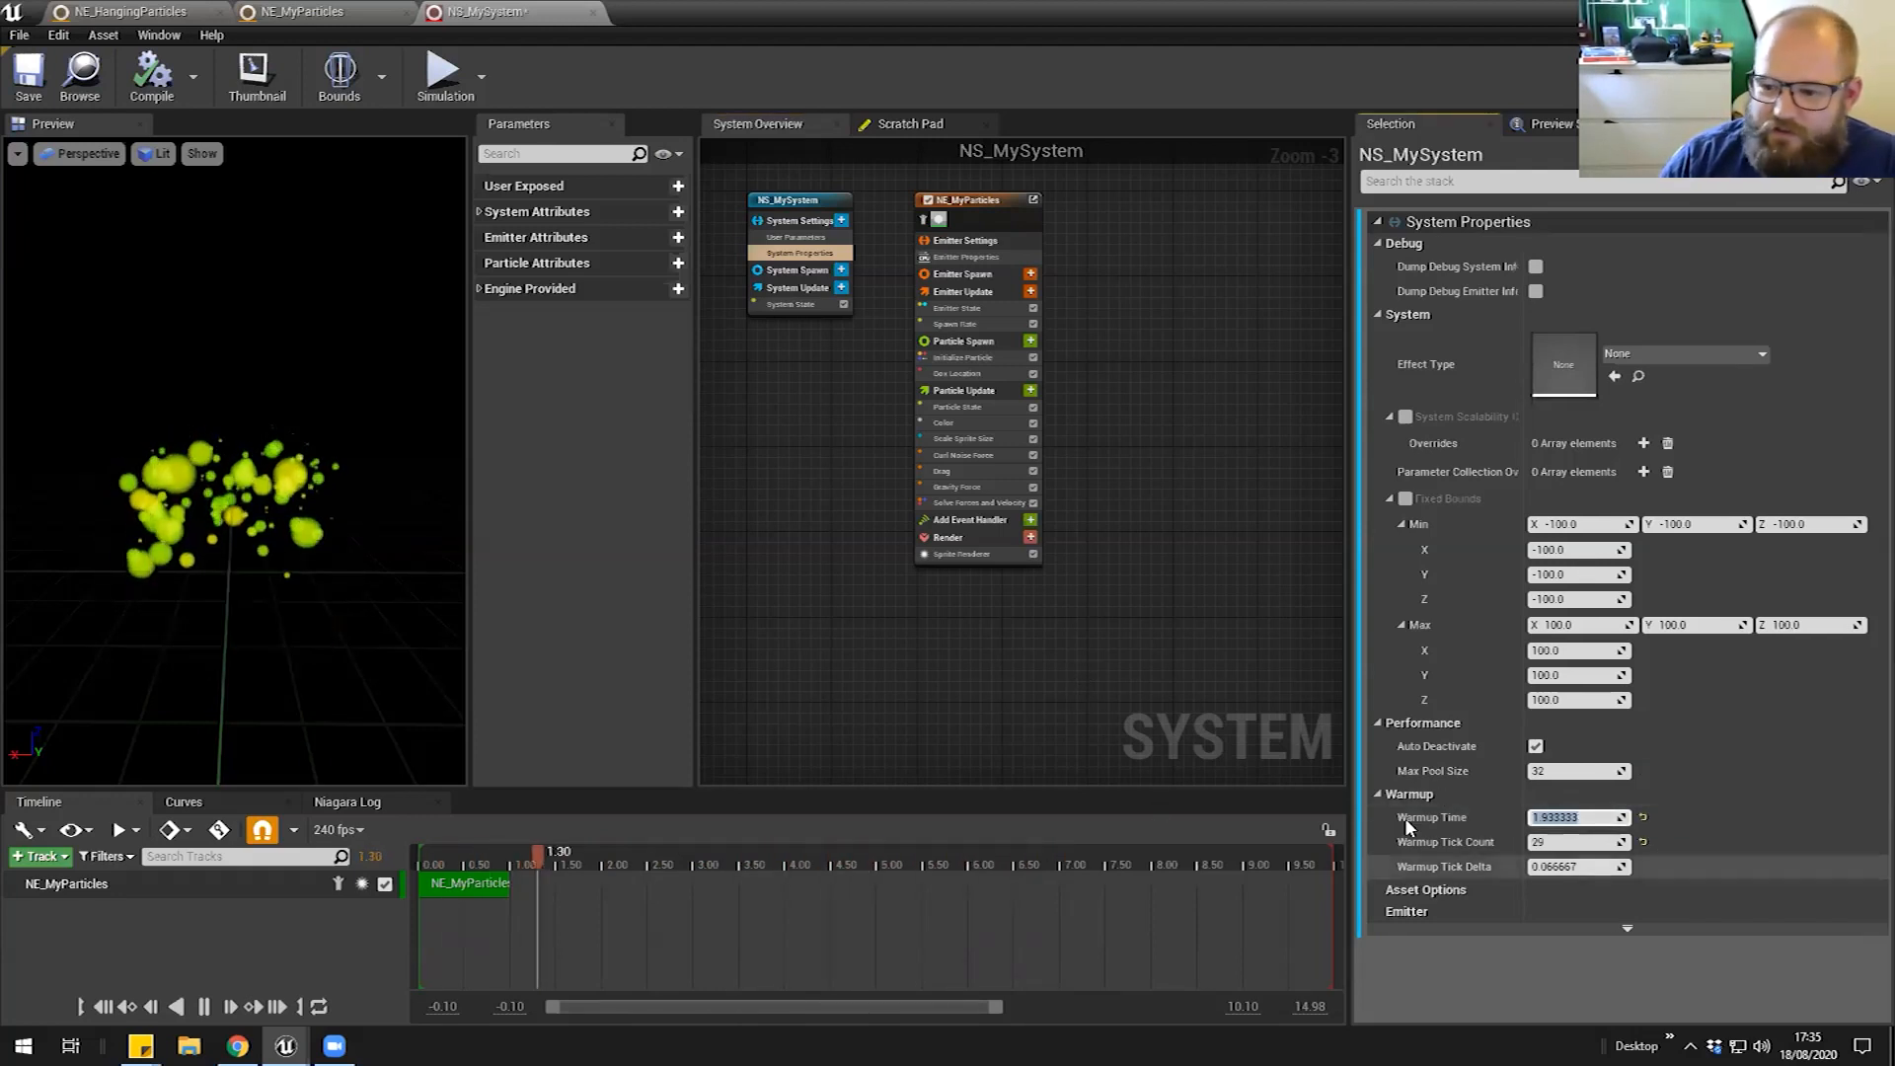
click(1204, 550)
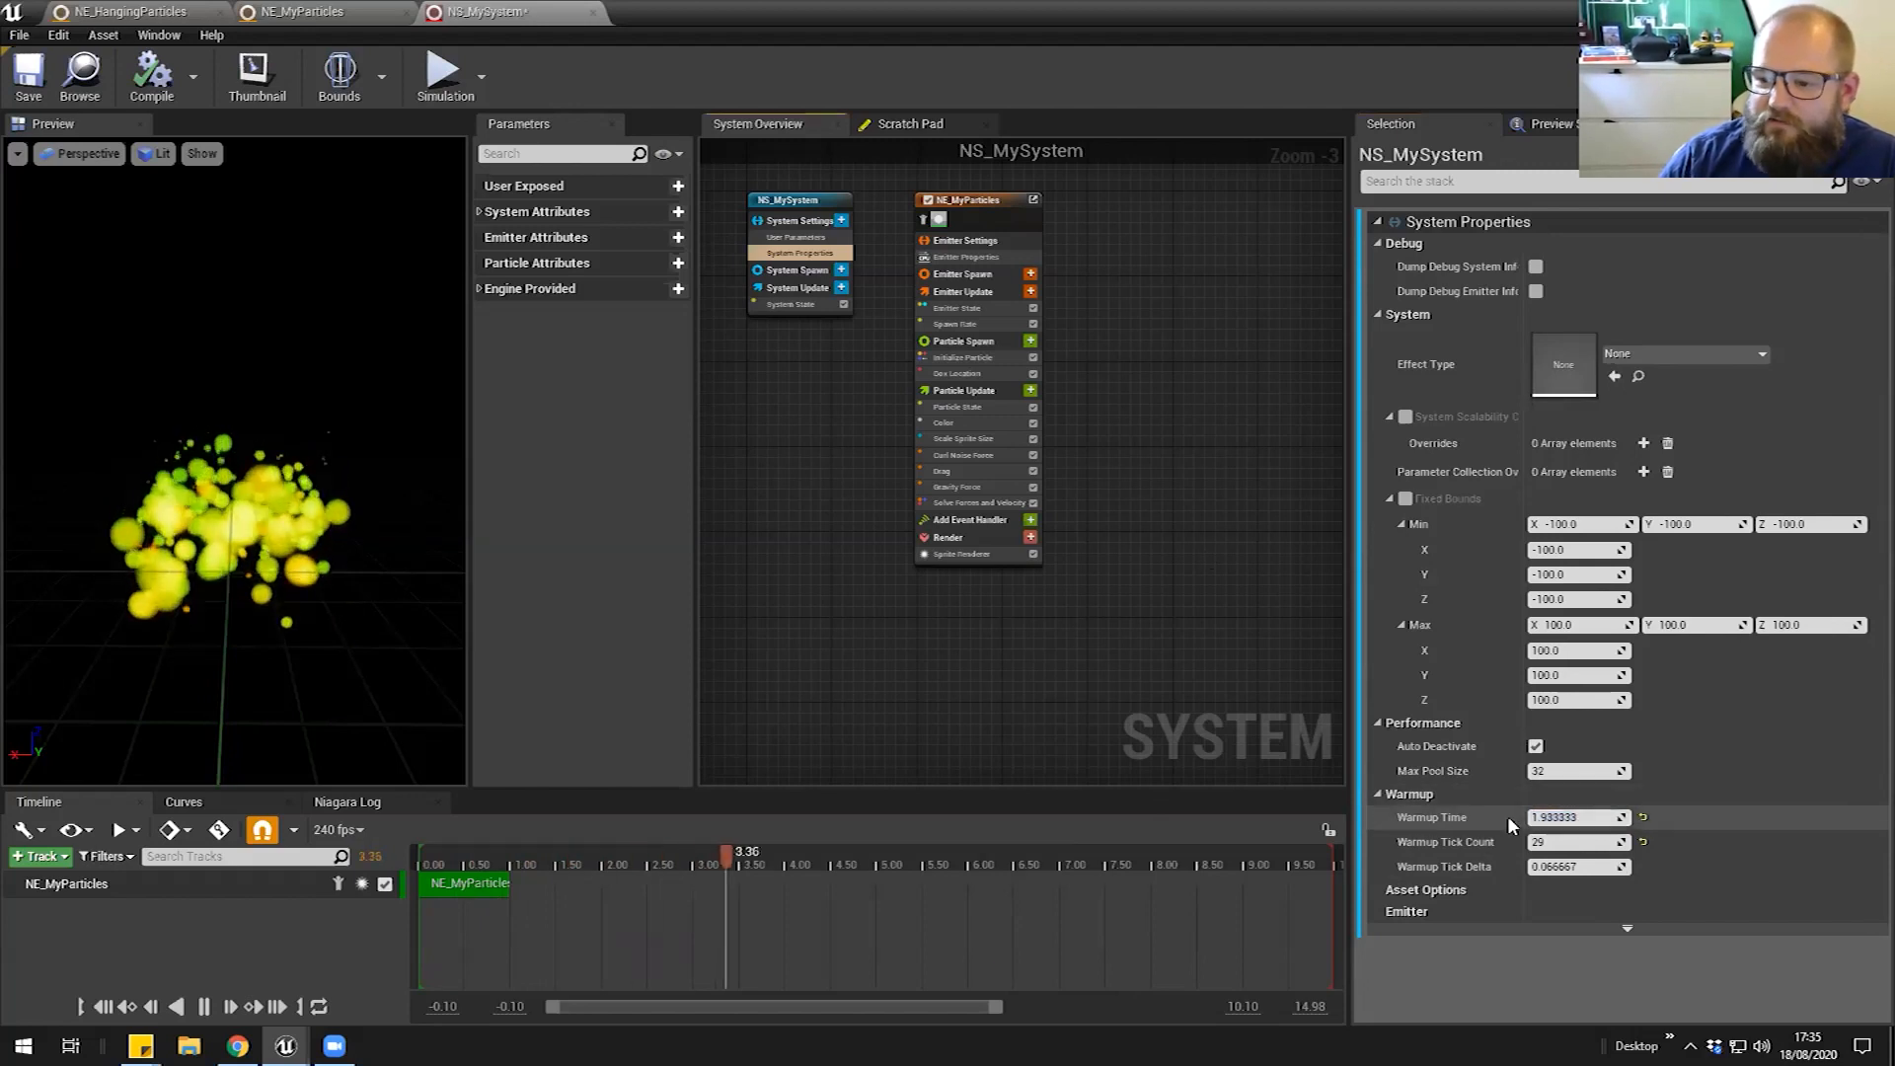
Uncover the level editor again, set NS_MySystem's Warmup Time to 2.933333, and check the particles in the level viewport
click(1838, 12)
mouse_move(605, 475)
right_down()
mouse_move(577, 466)
mouse_move(605, 476)
right_up()
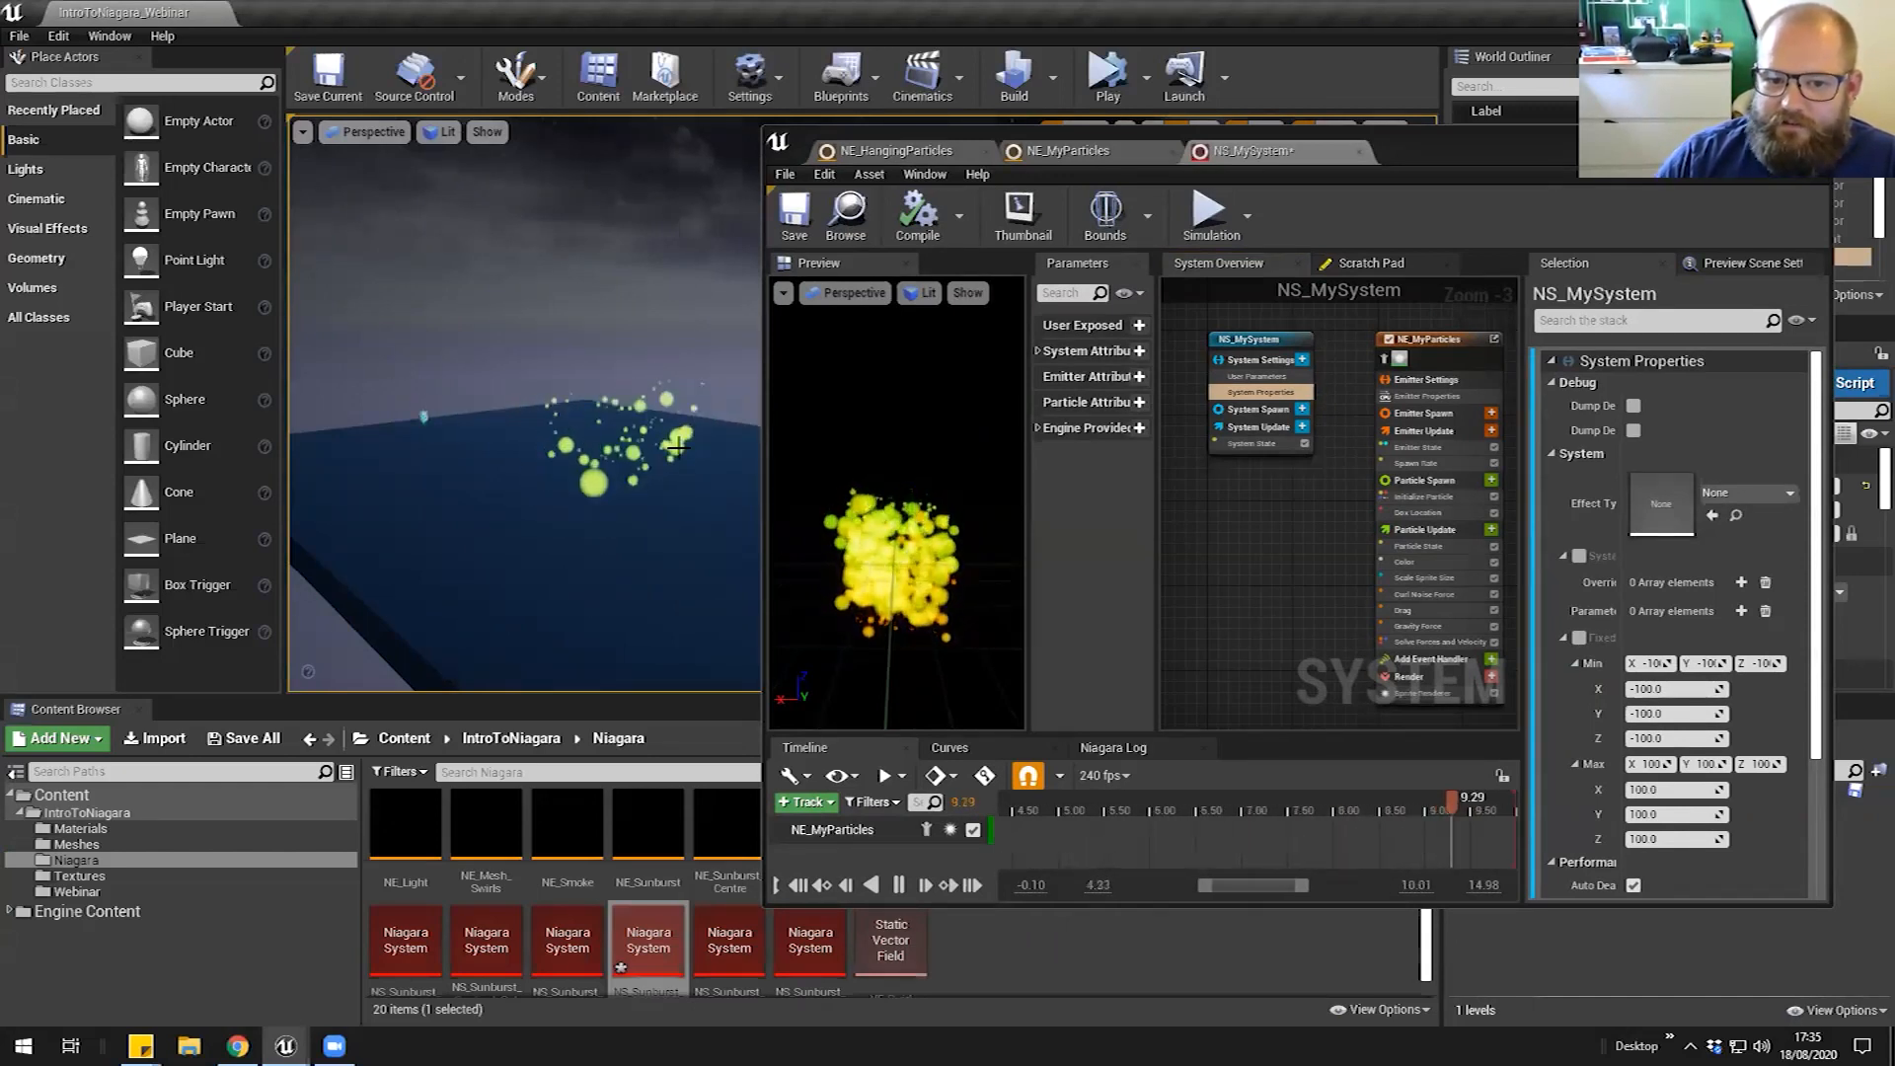
right_drag(1237, 591, 1174, 558)
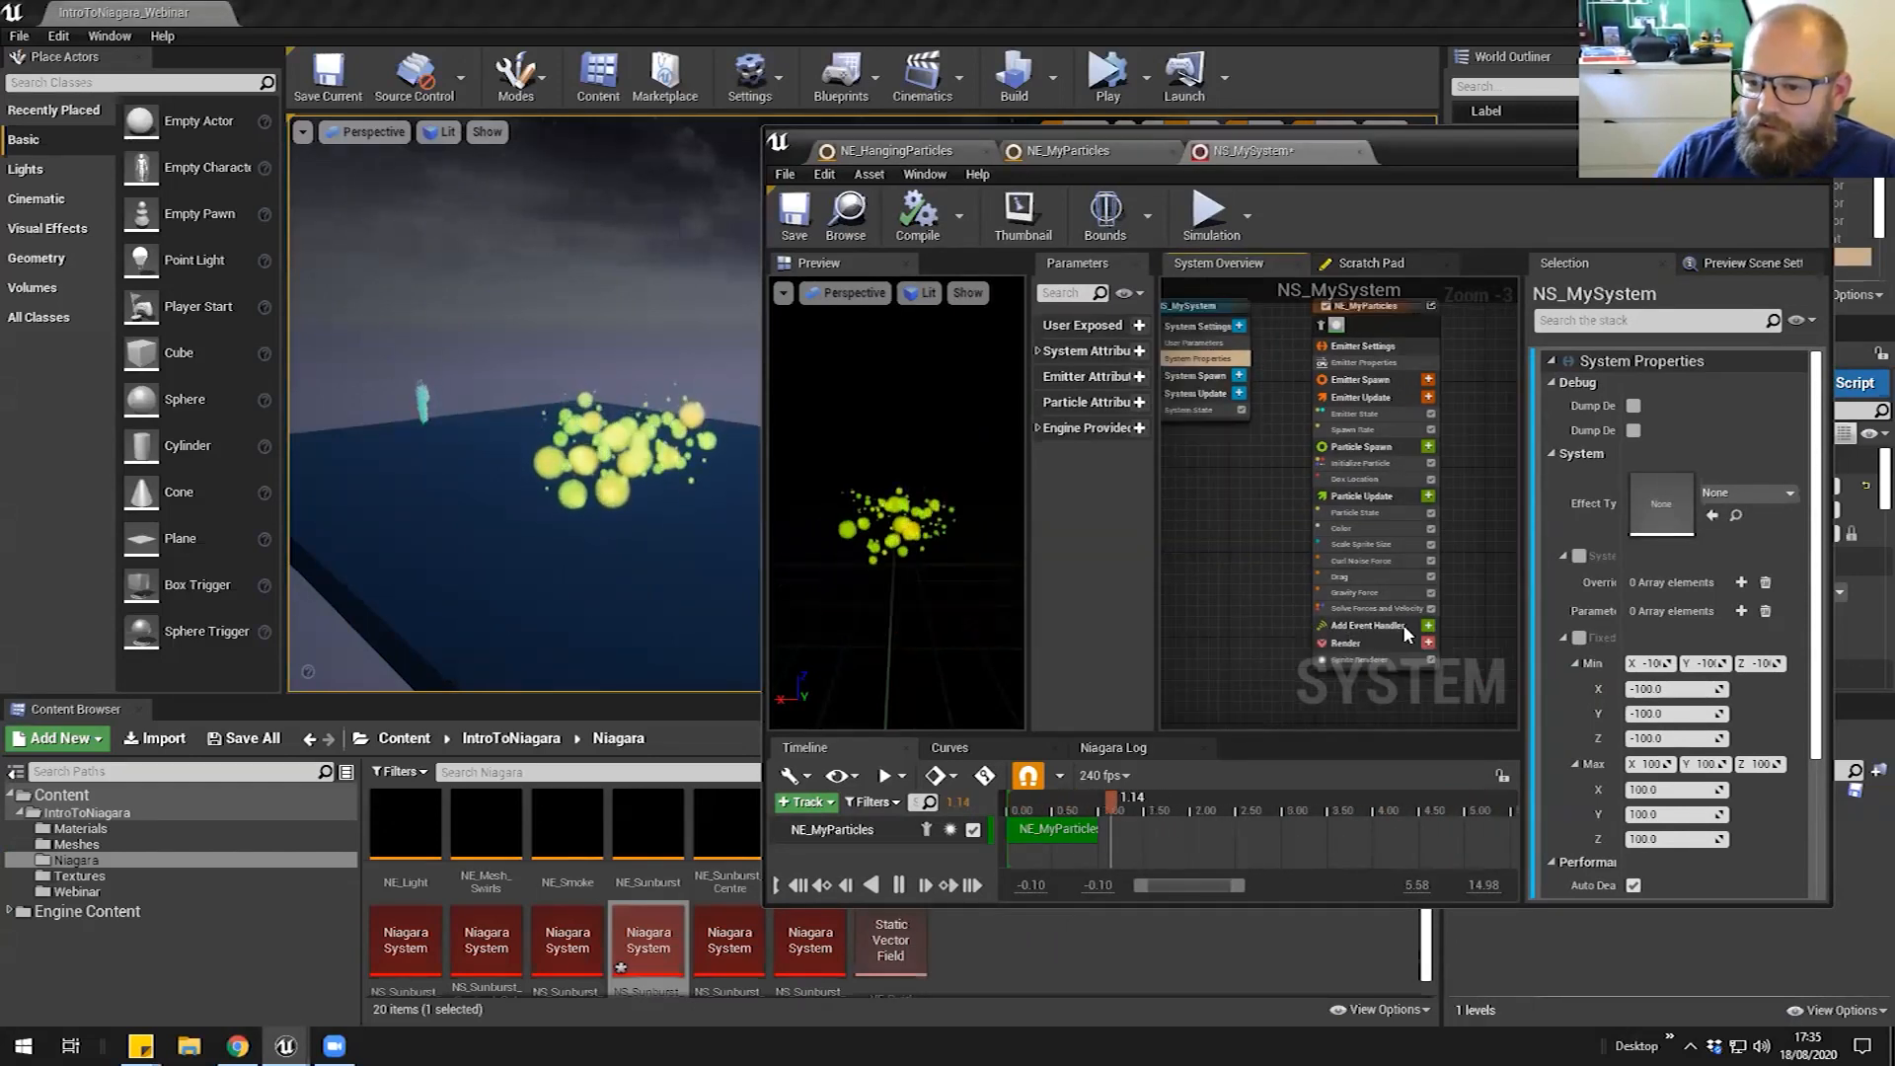
scroll(1658, 619, down, 3)
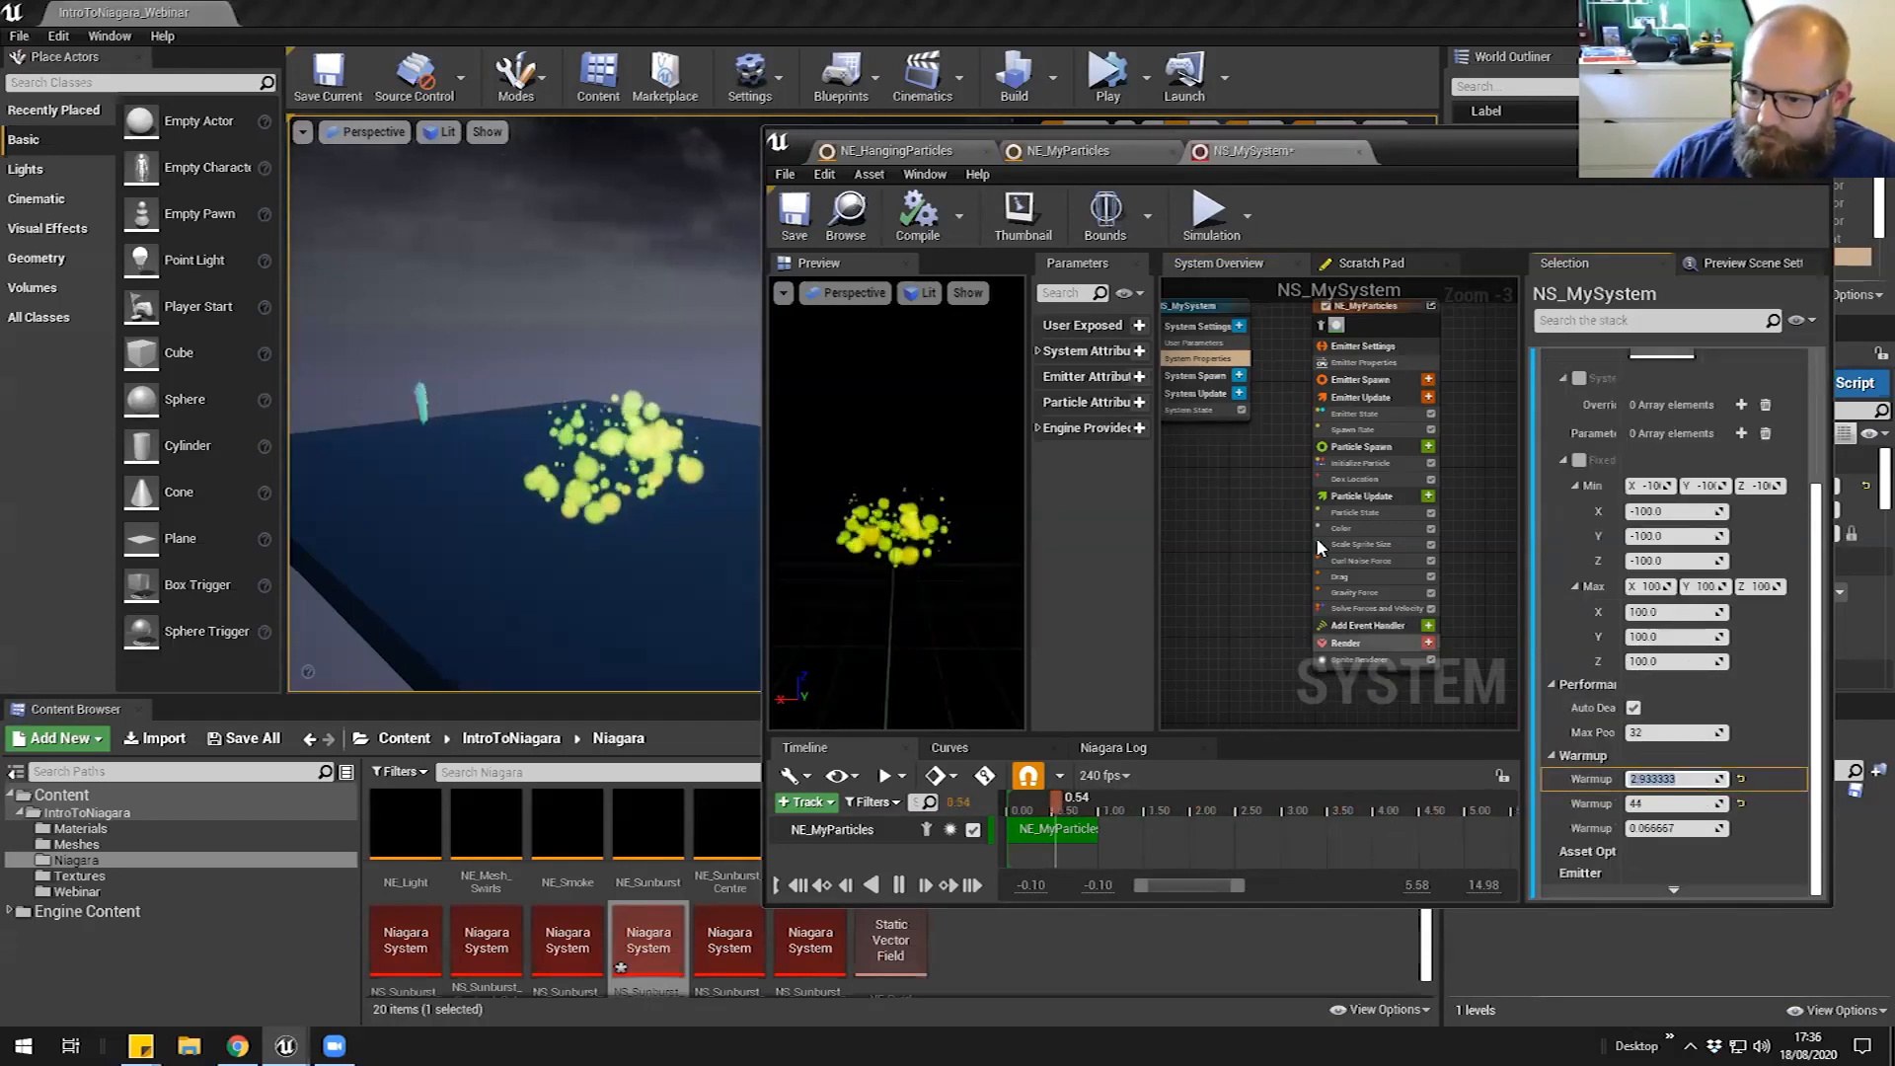
right_drag(731, 530, 620, 523)
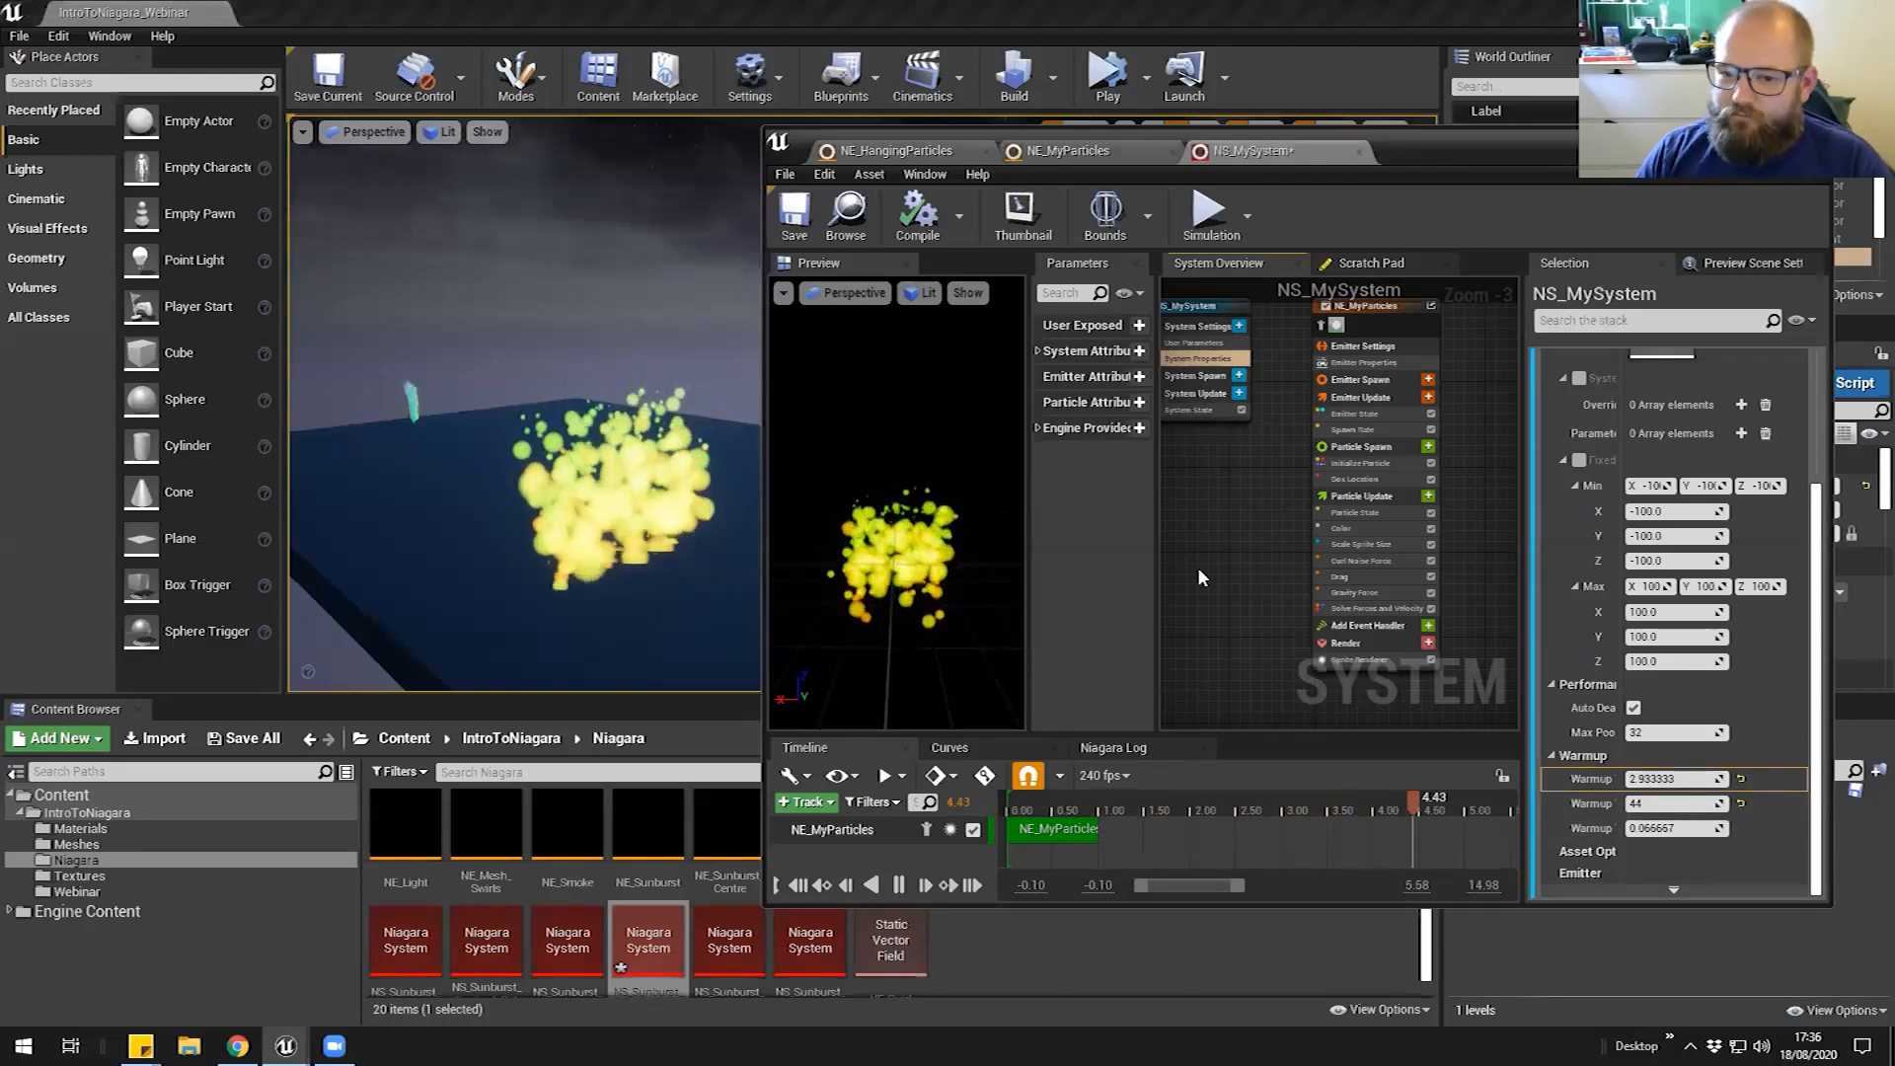
Review the NS_MySystem system node's settings against the NE_MyParticles emitter node, down to the warmup values
right_drag(1202, 458, 1238, 503)
click(1261, 357)
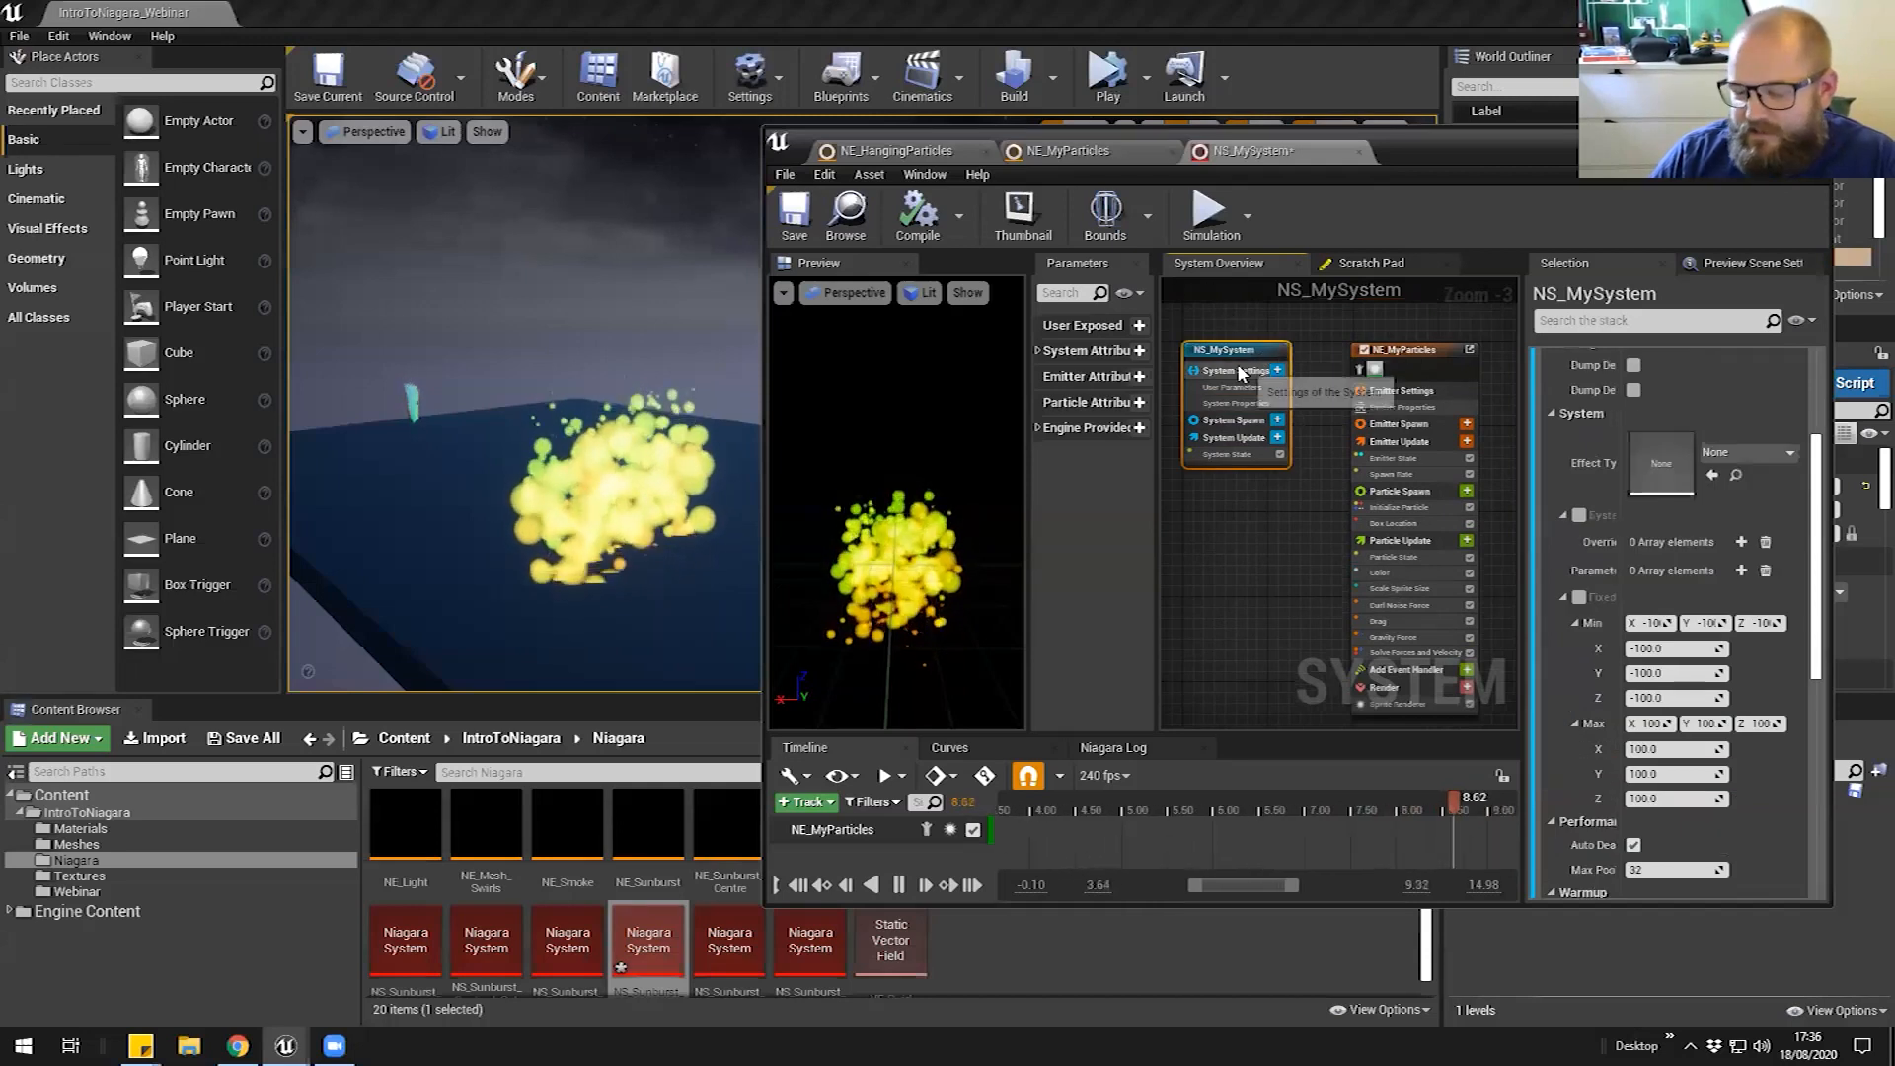
click(1444, 378)
click(1279, 610)
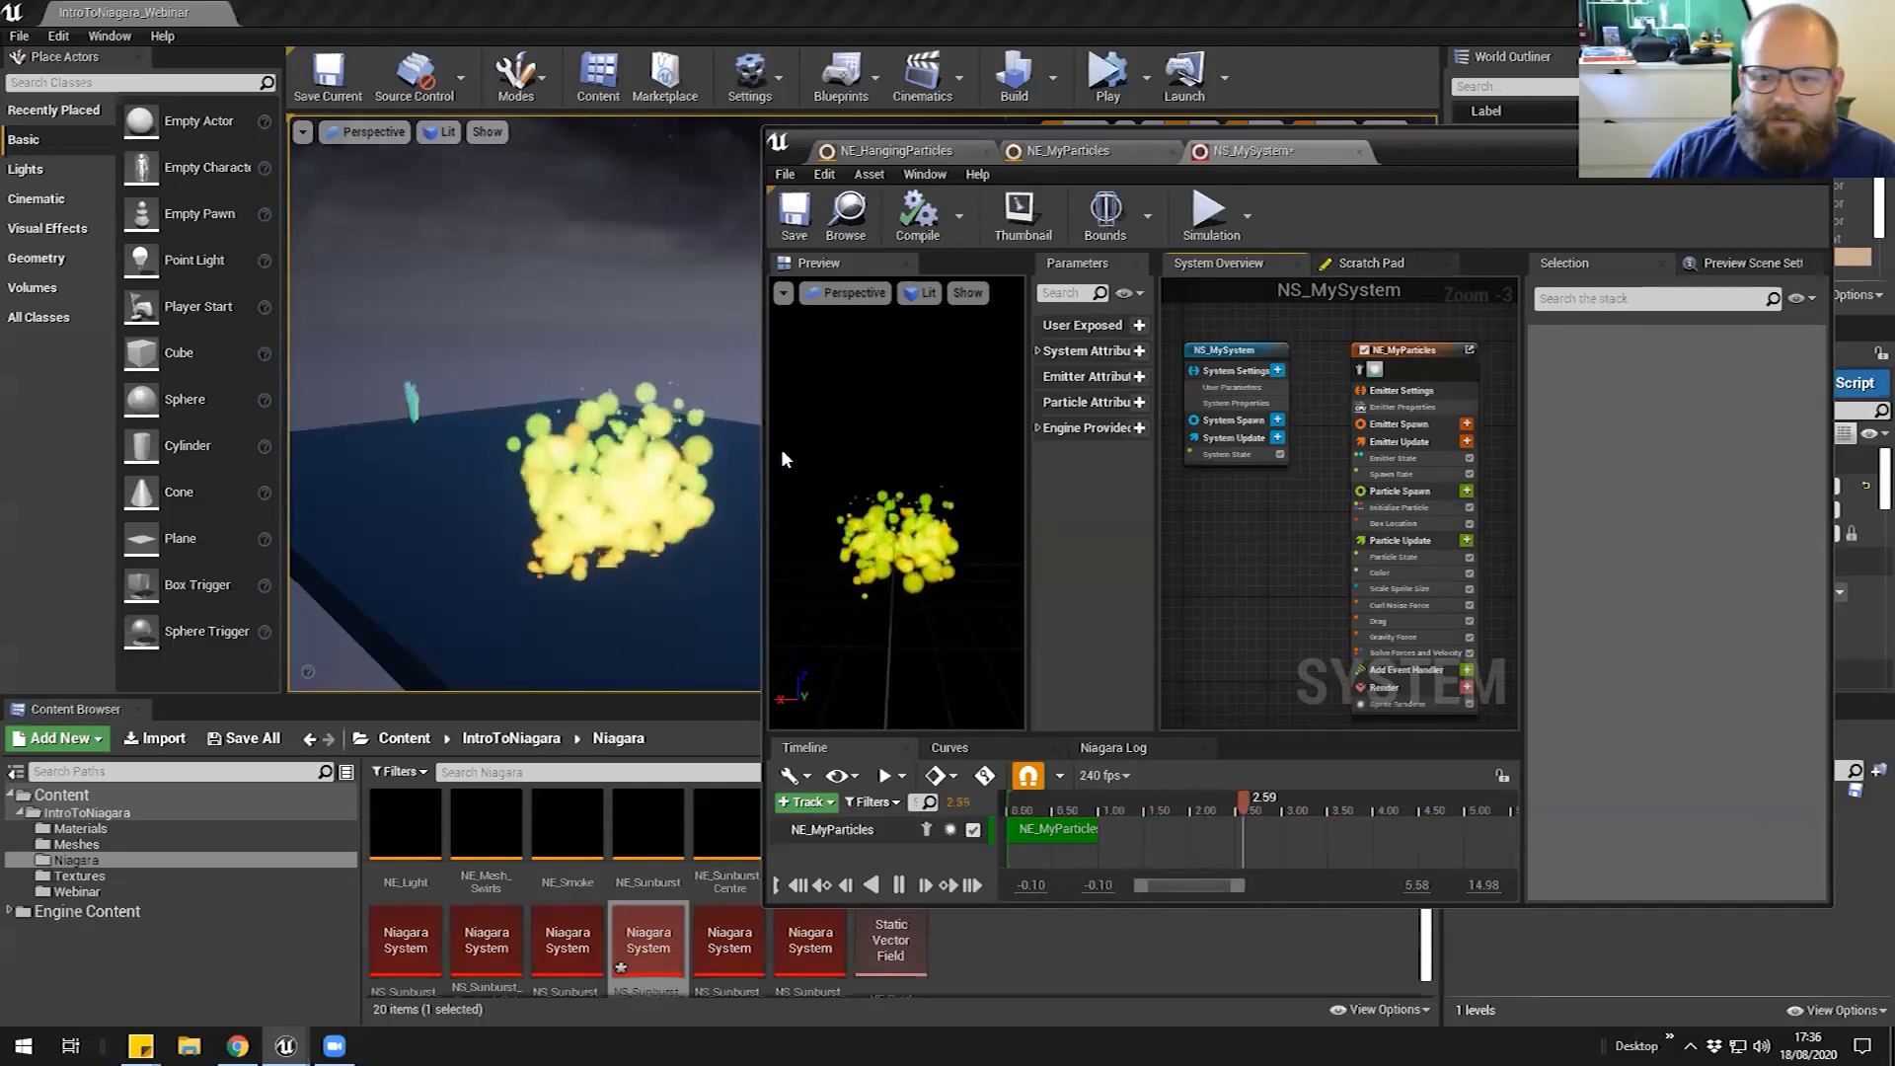
click(1241, 353)
scroll(1672, 656, down, 5)
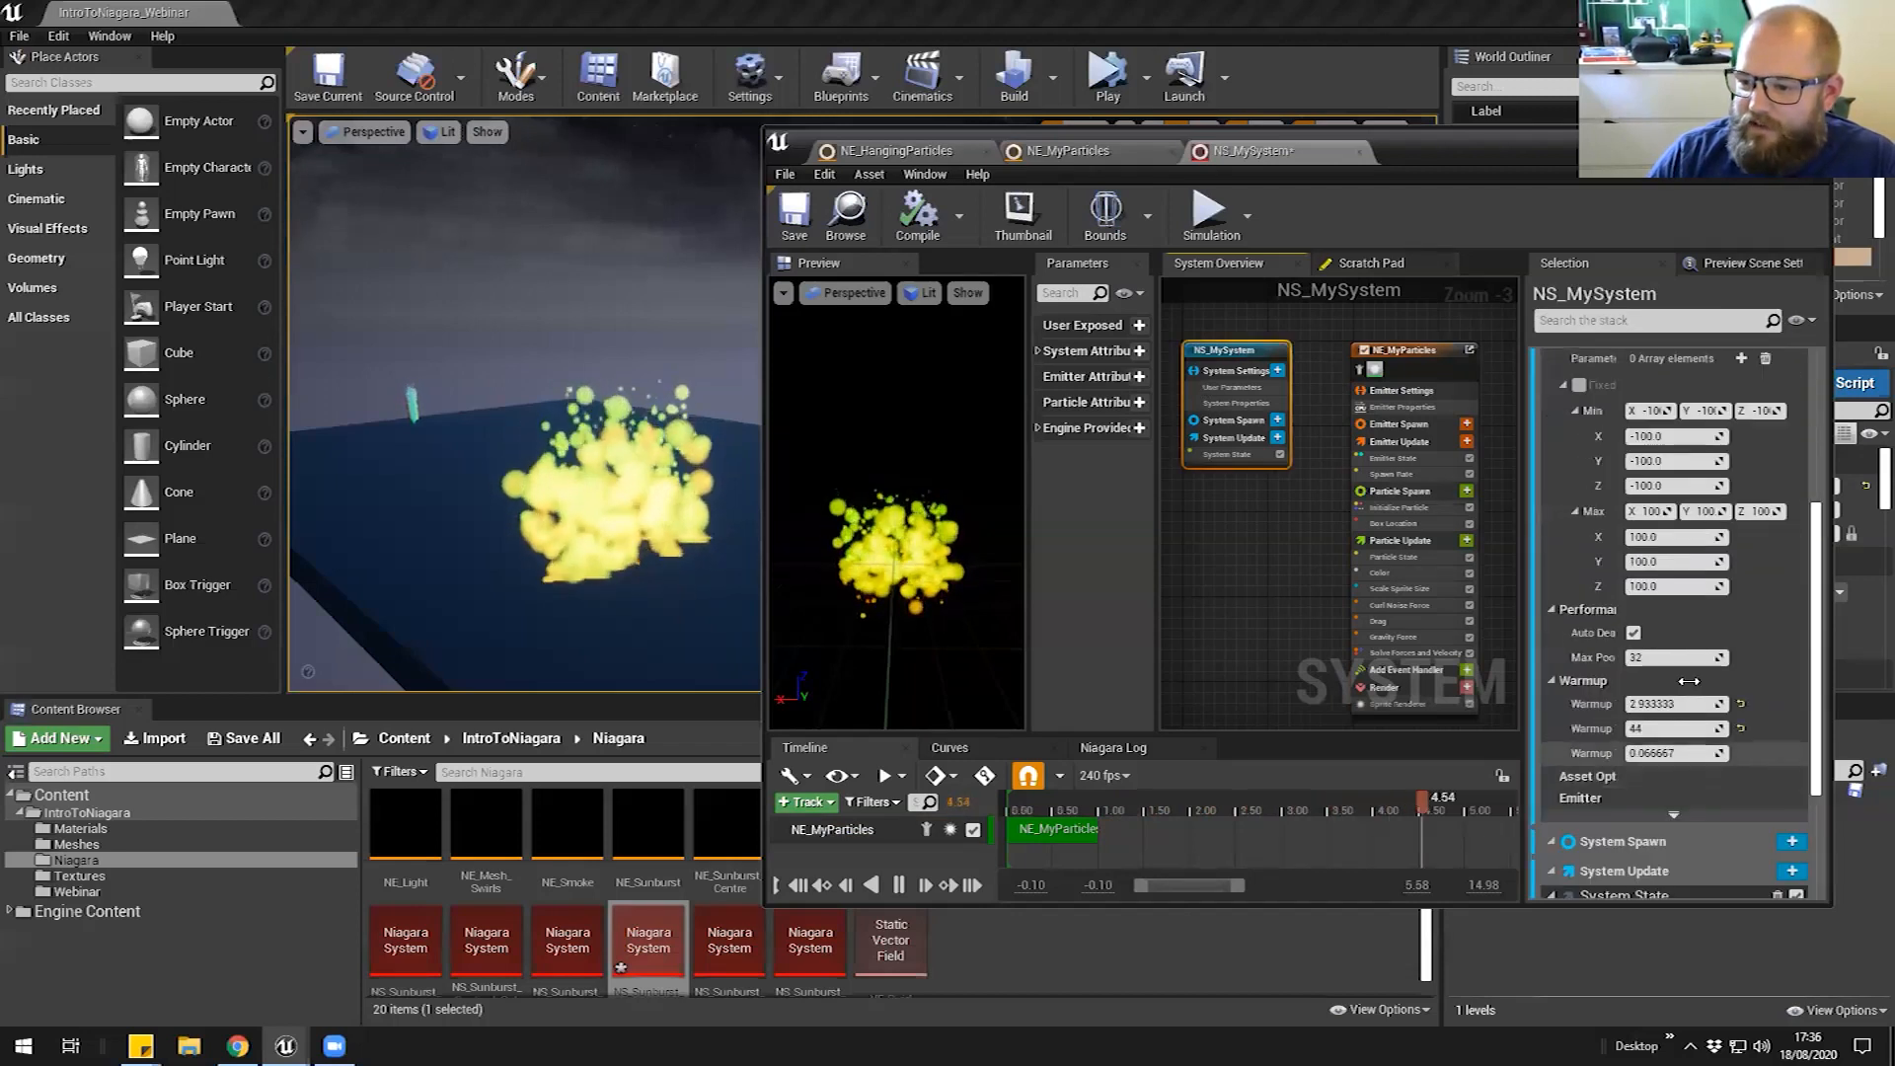
click(1296, 611)
right_drag(632, 461, 470, 351)
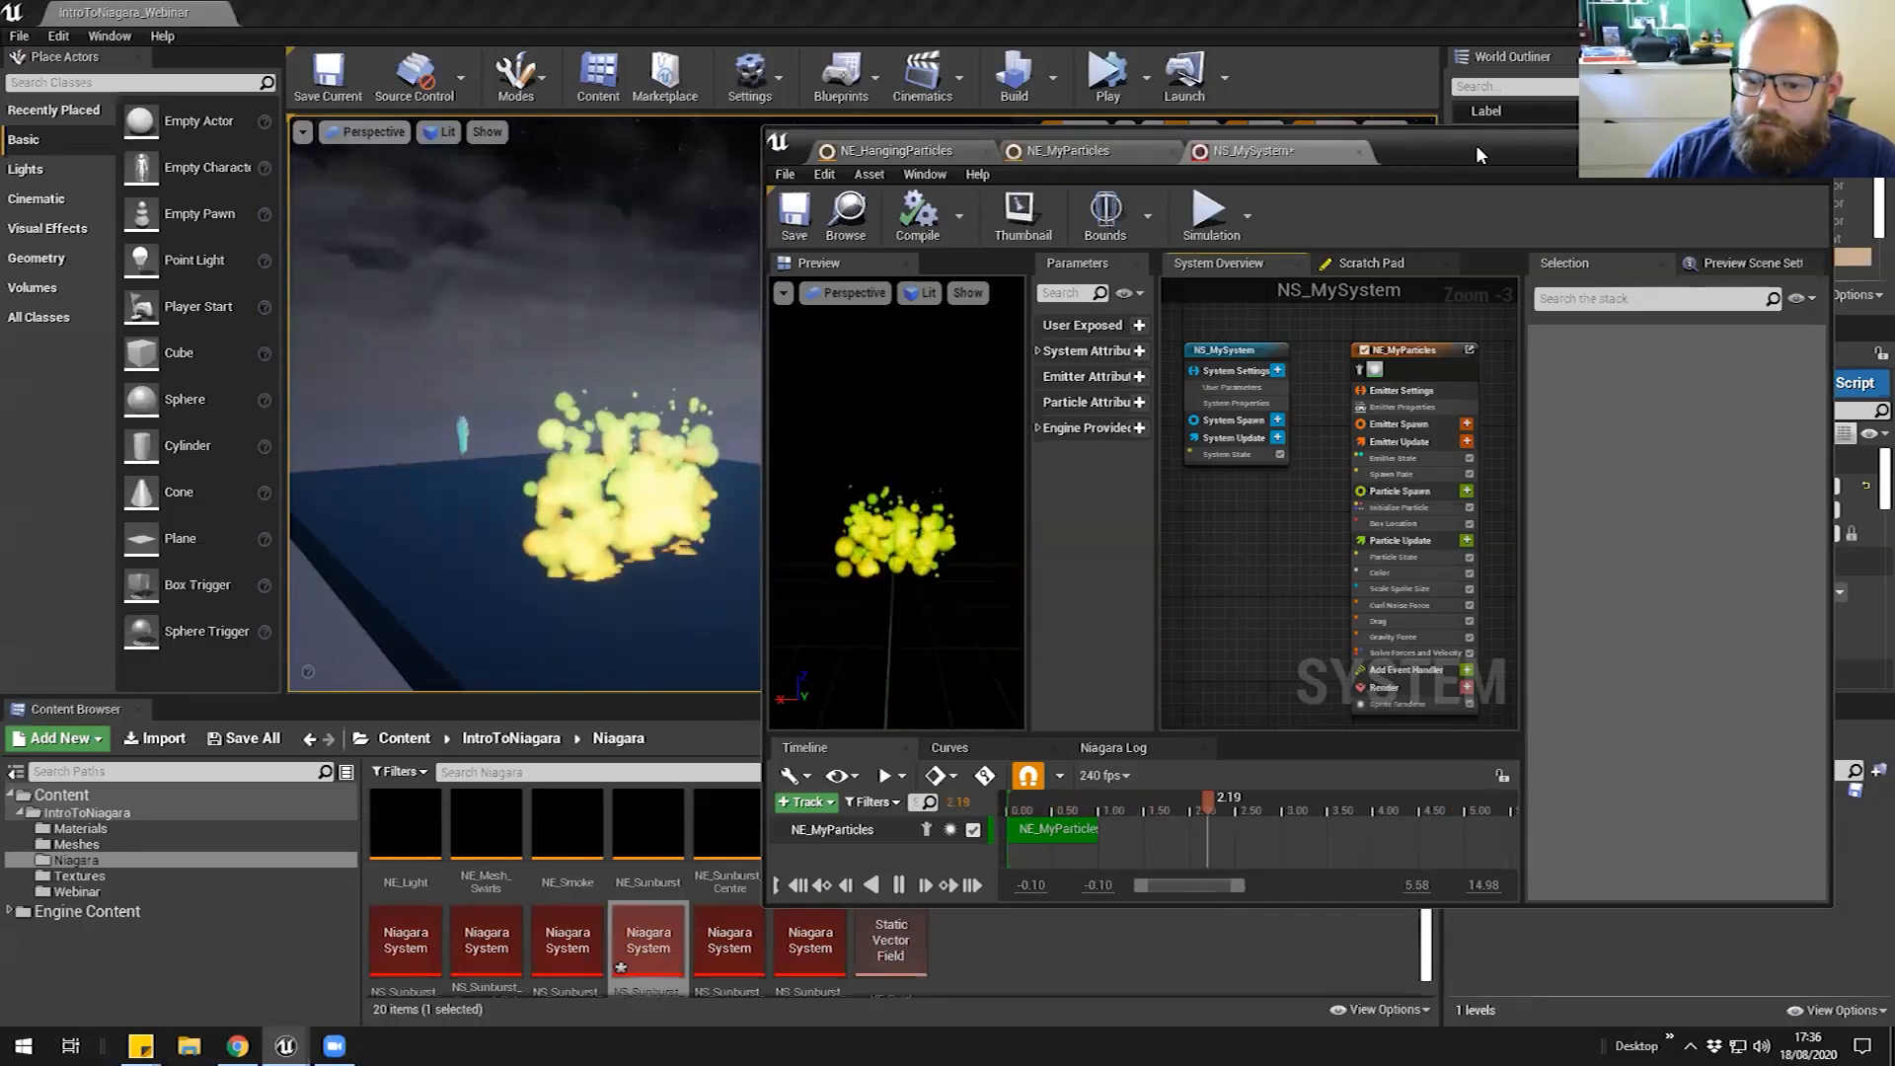
drag(1475, 147, 1487, 103)
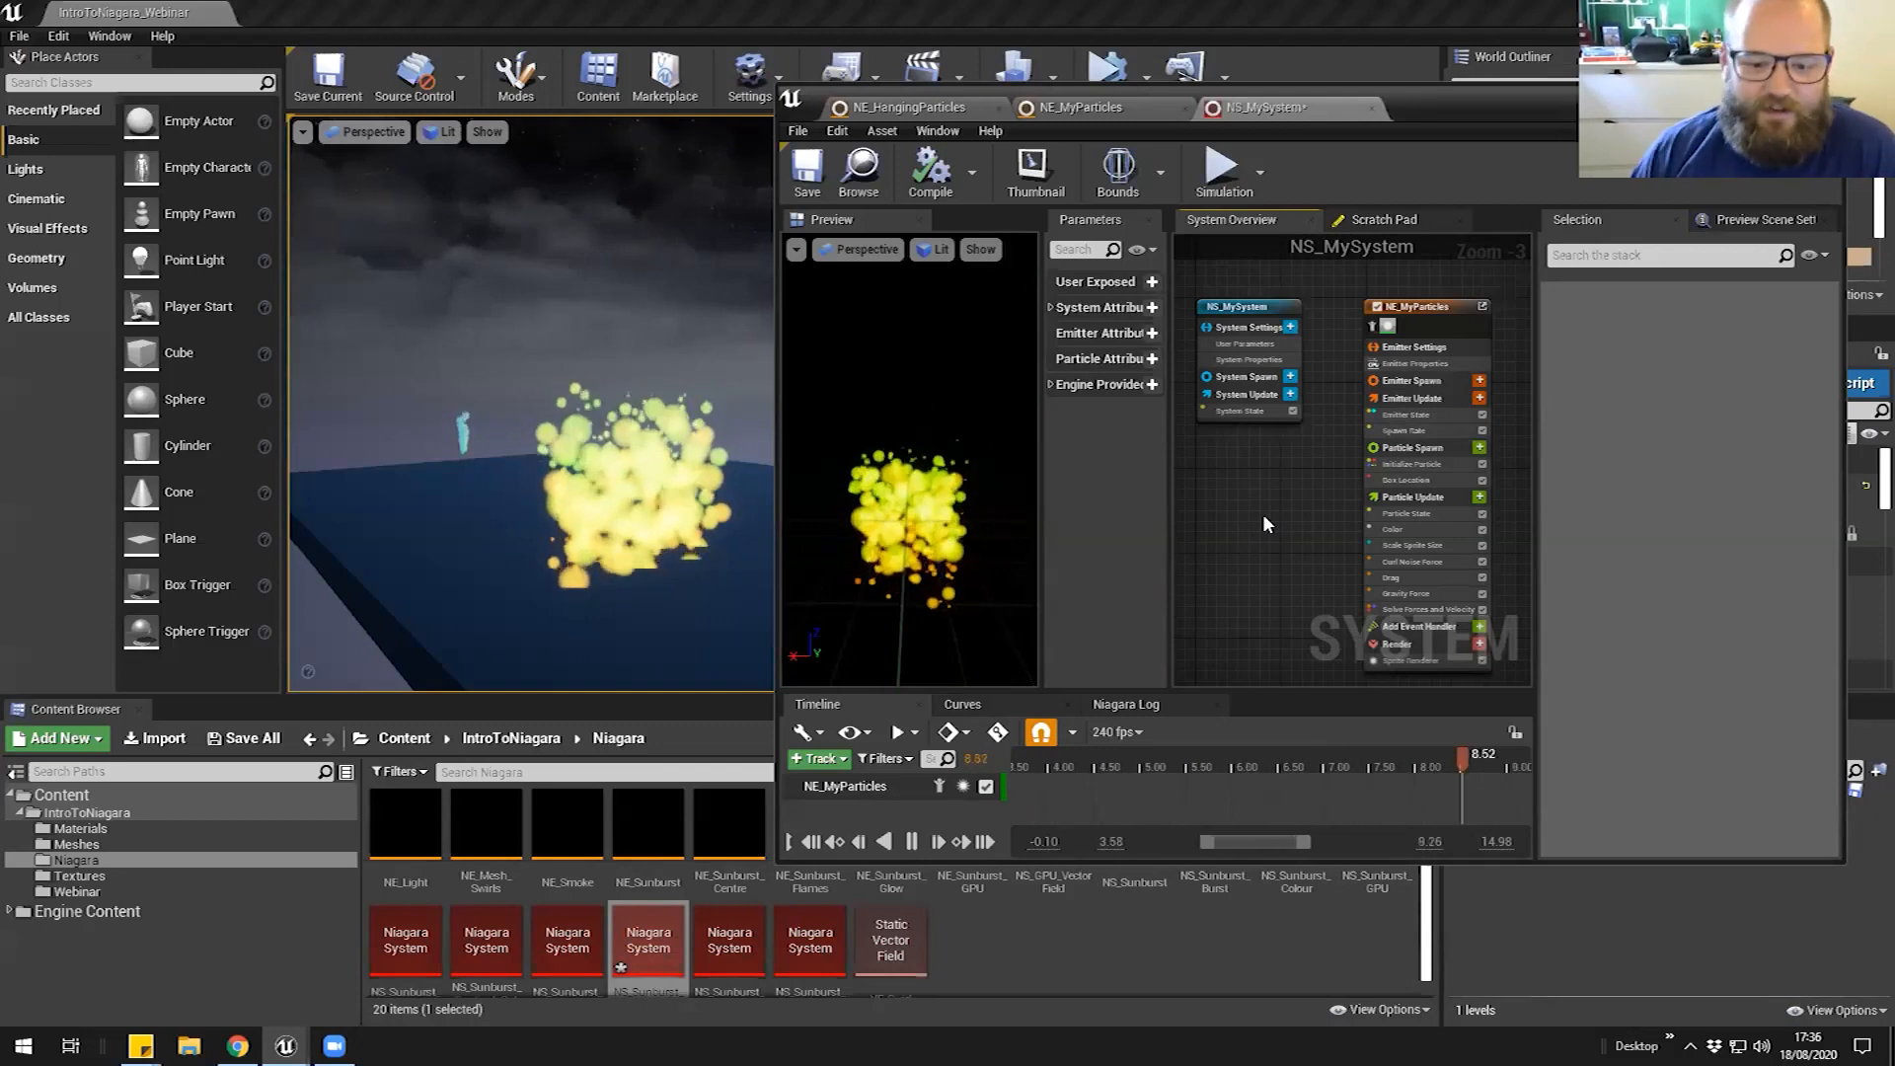
mouse_move(1263, 513)
right_down()
mouse_move(1252, 500)
mouse_move(1291, 518)
right_up()
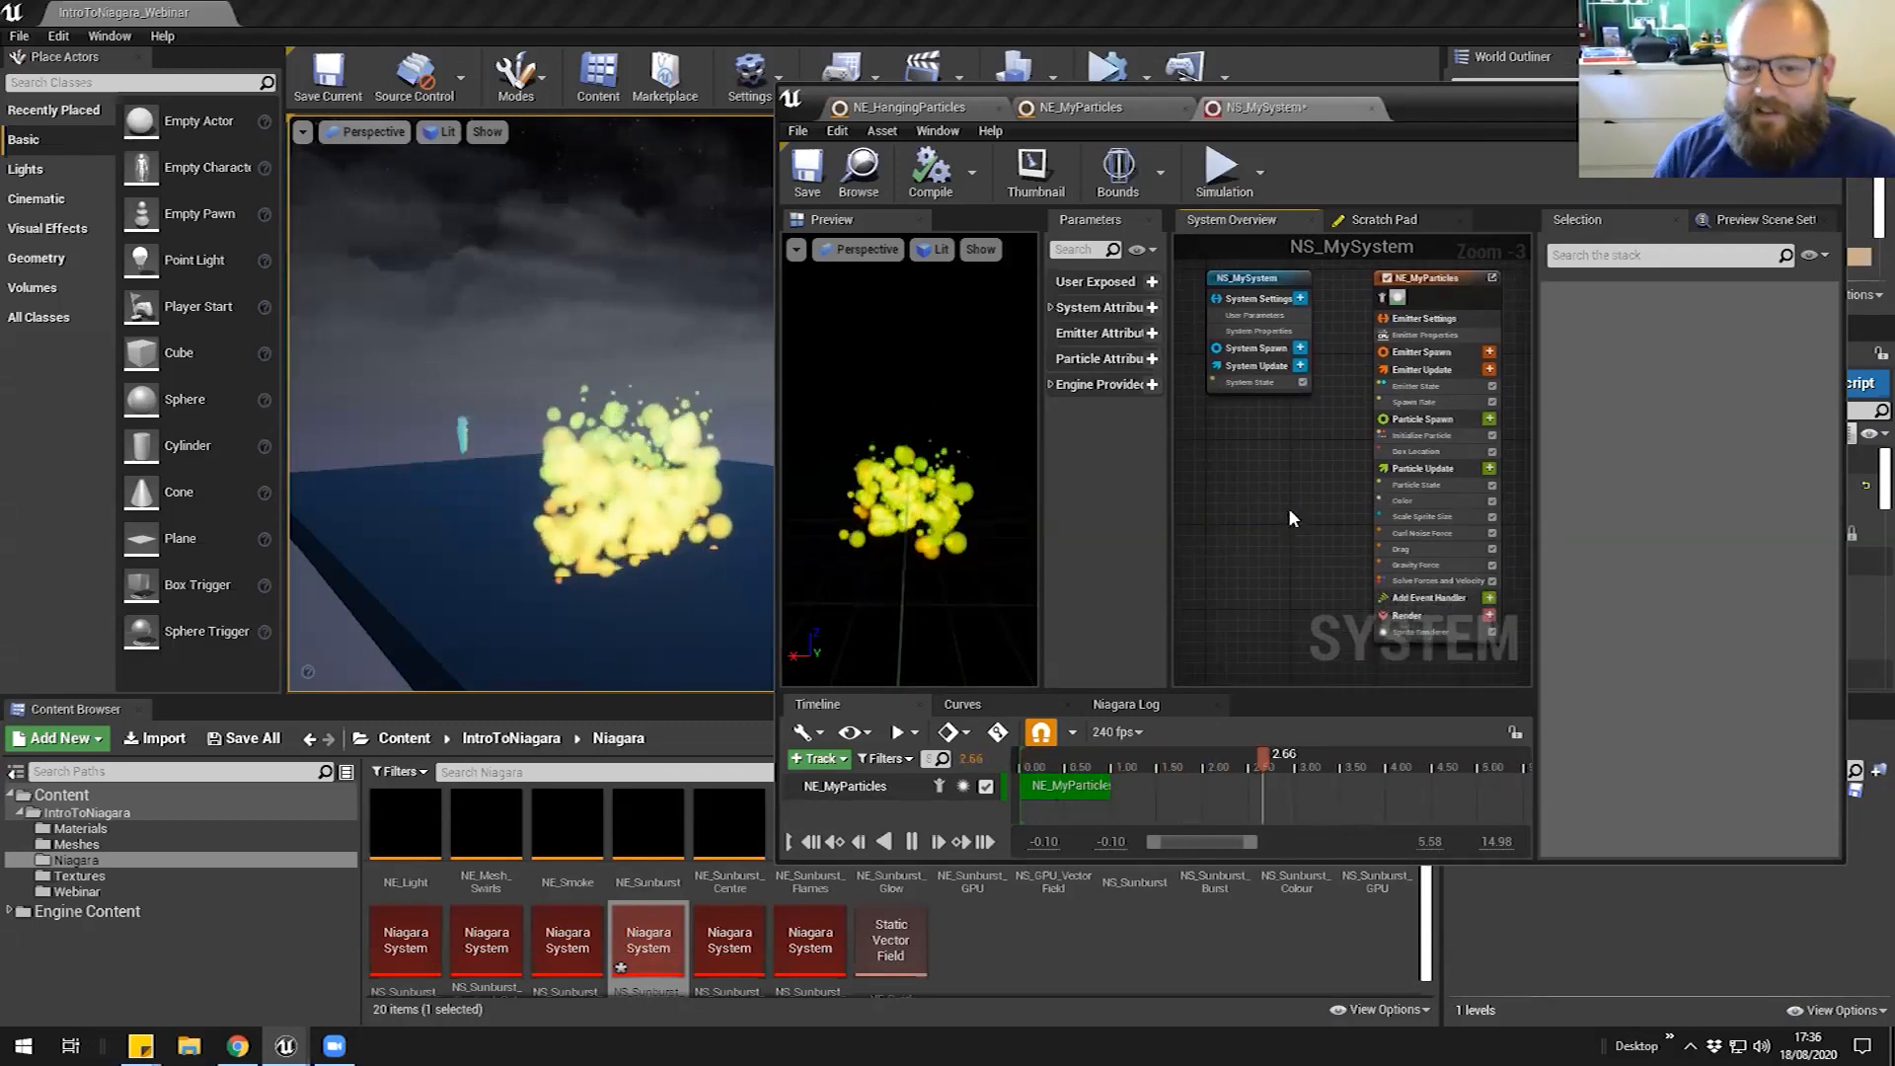
Review the module stacks of the NE_HangingParticles and NE_MyParticles emitters
click(908, 107)
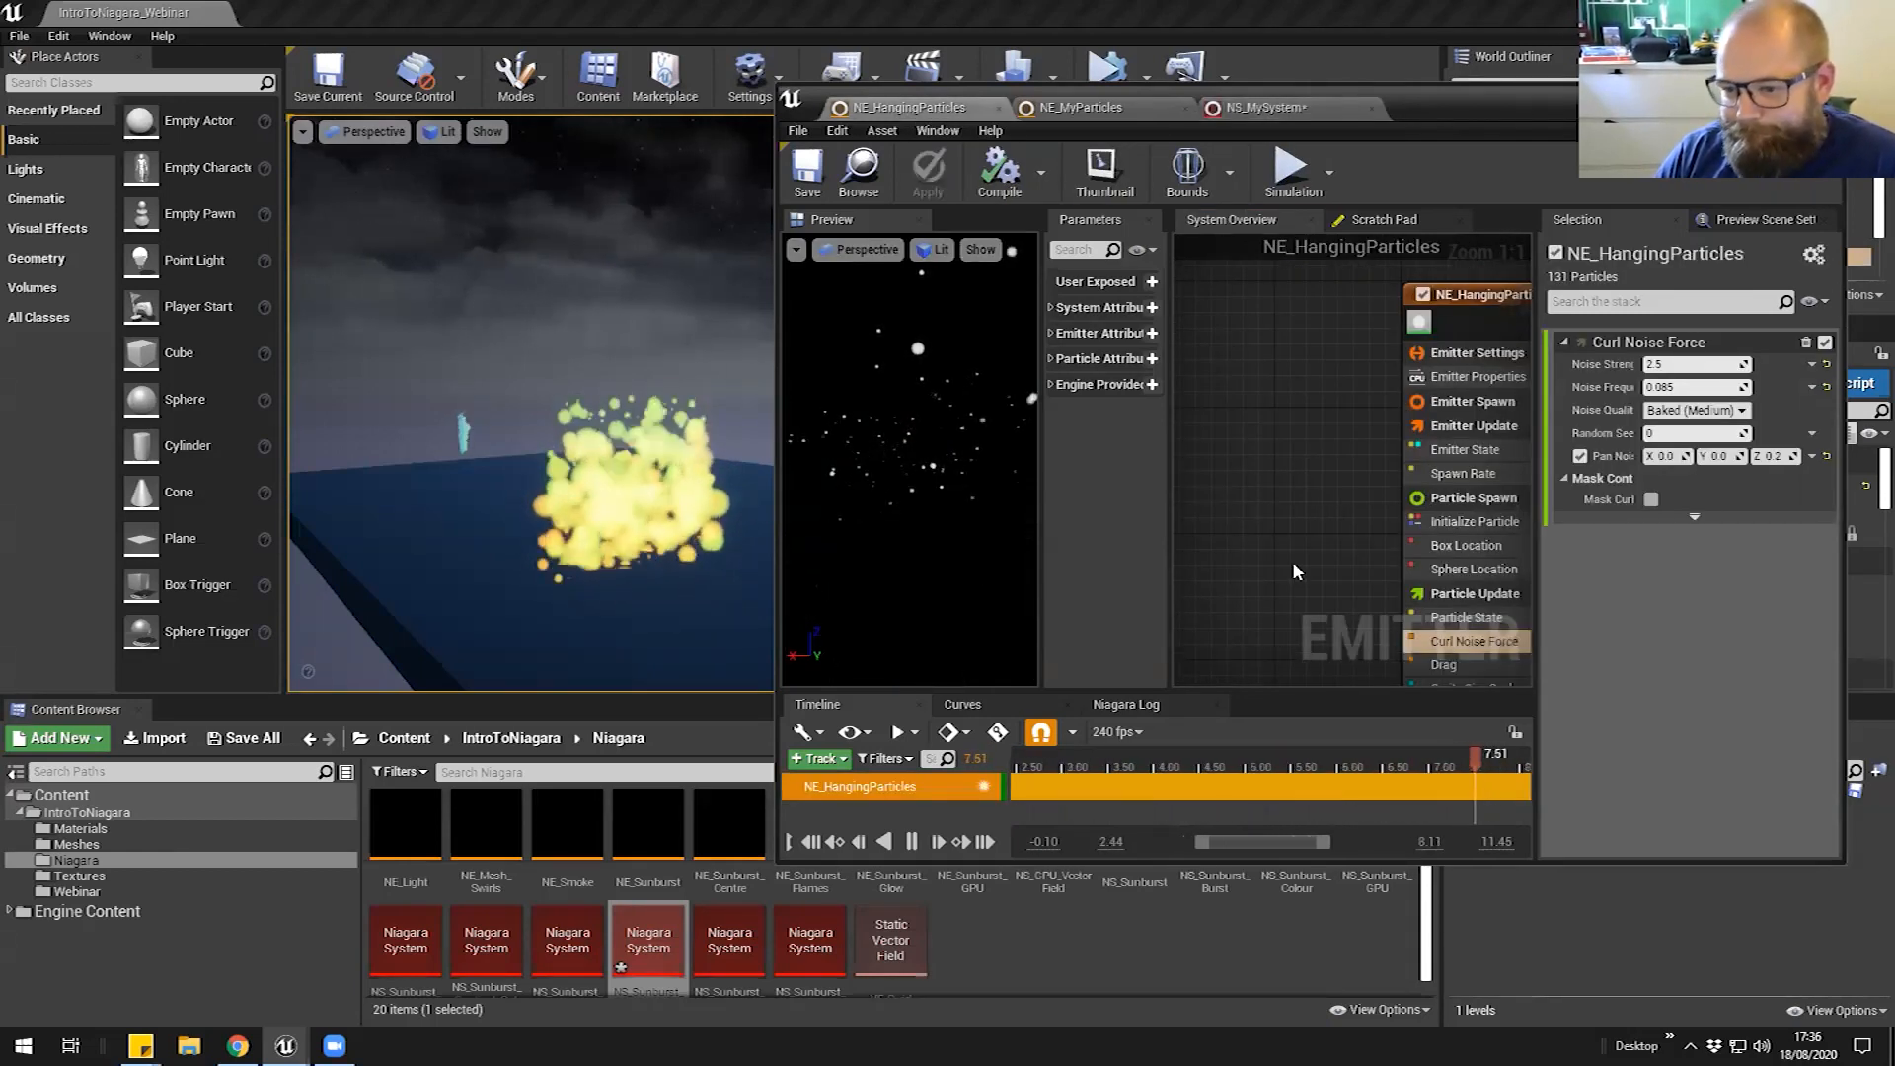
scroll(1481, 395, down, 2)
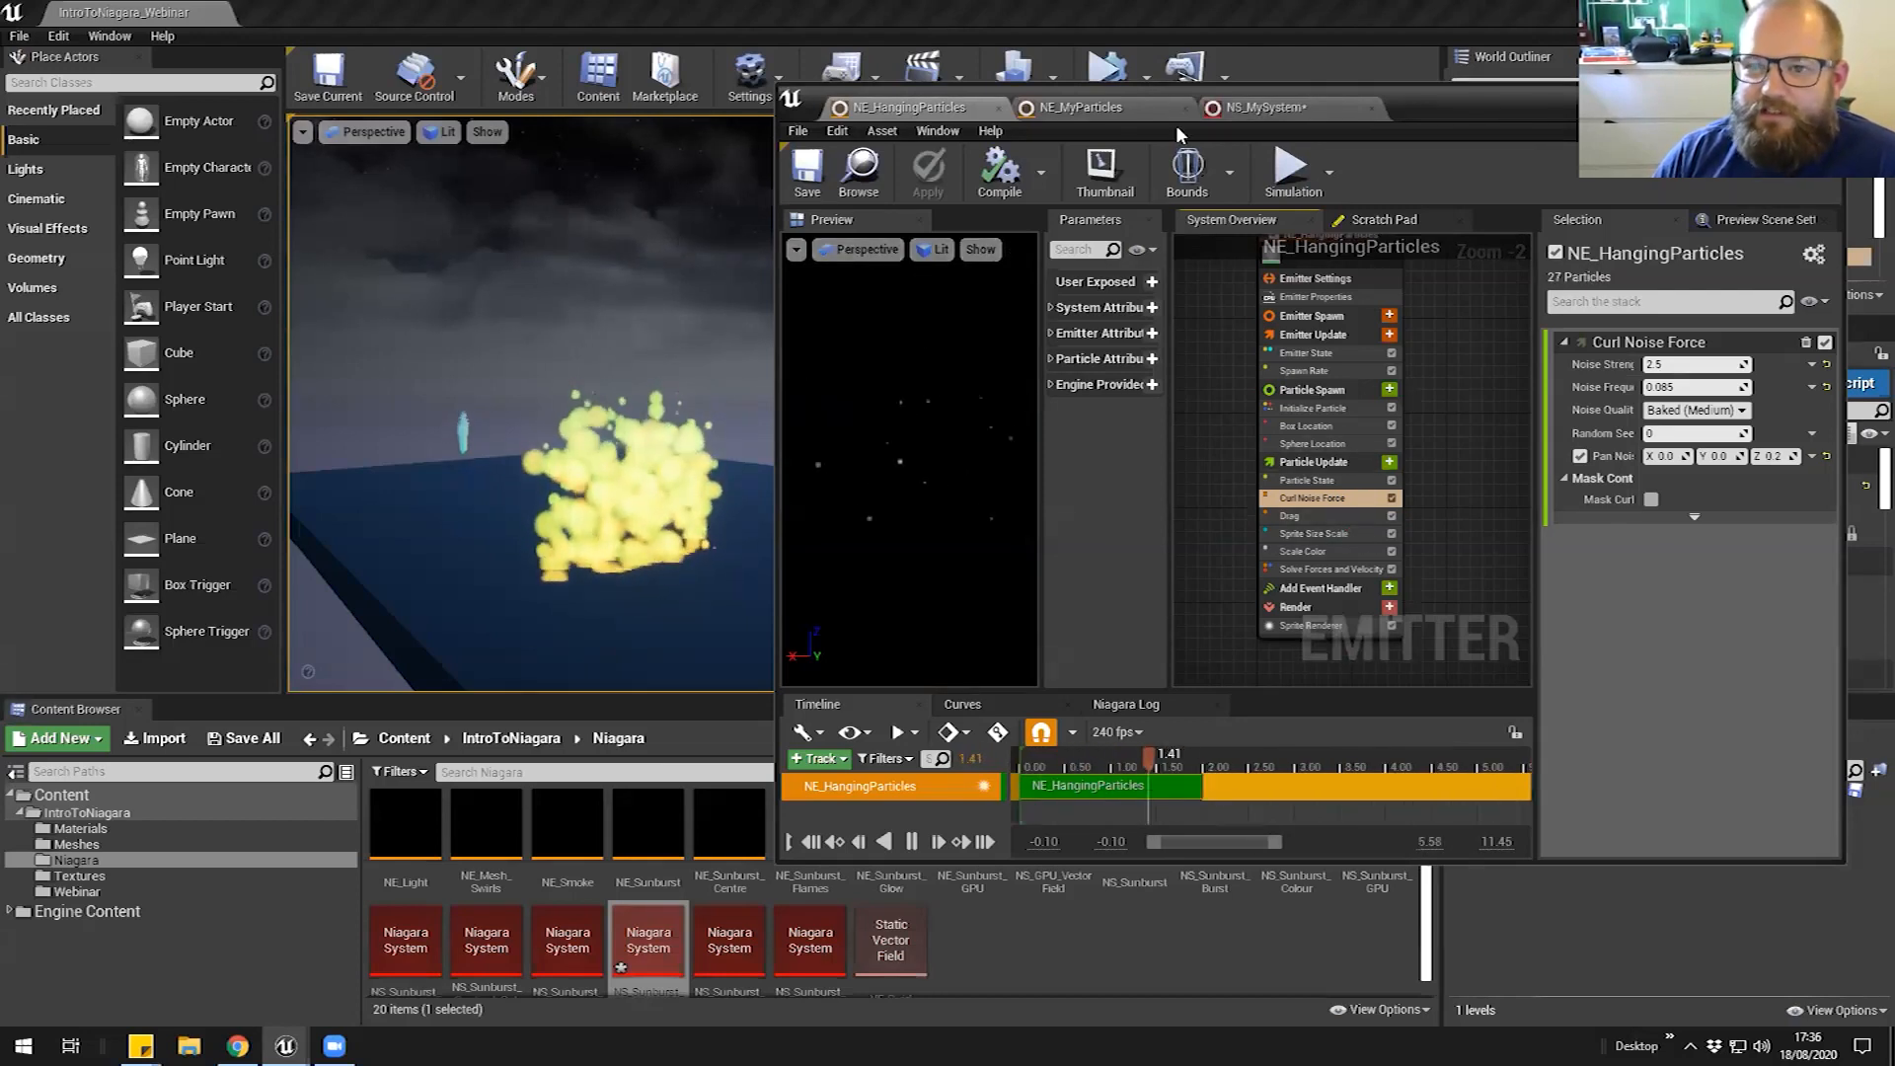
click(1131, 118)
scroll(1274, 355, up, 1)
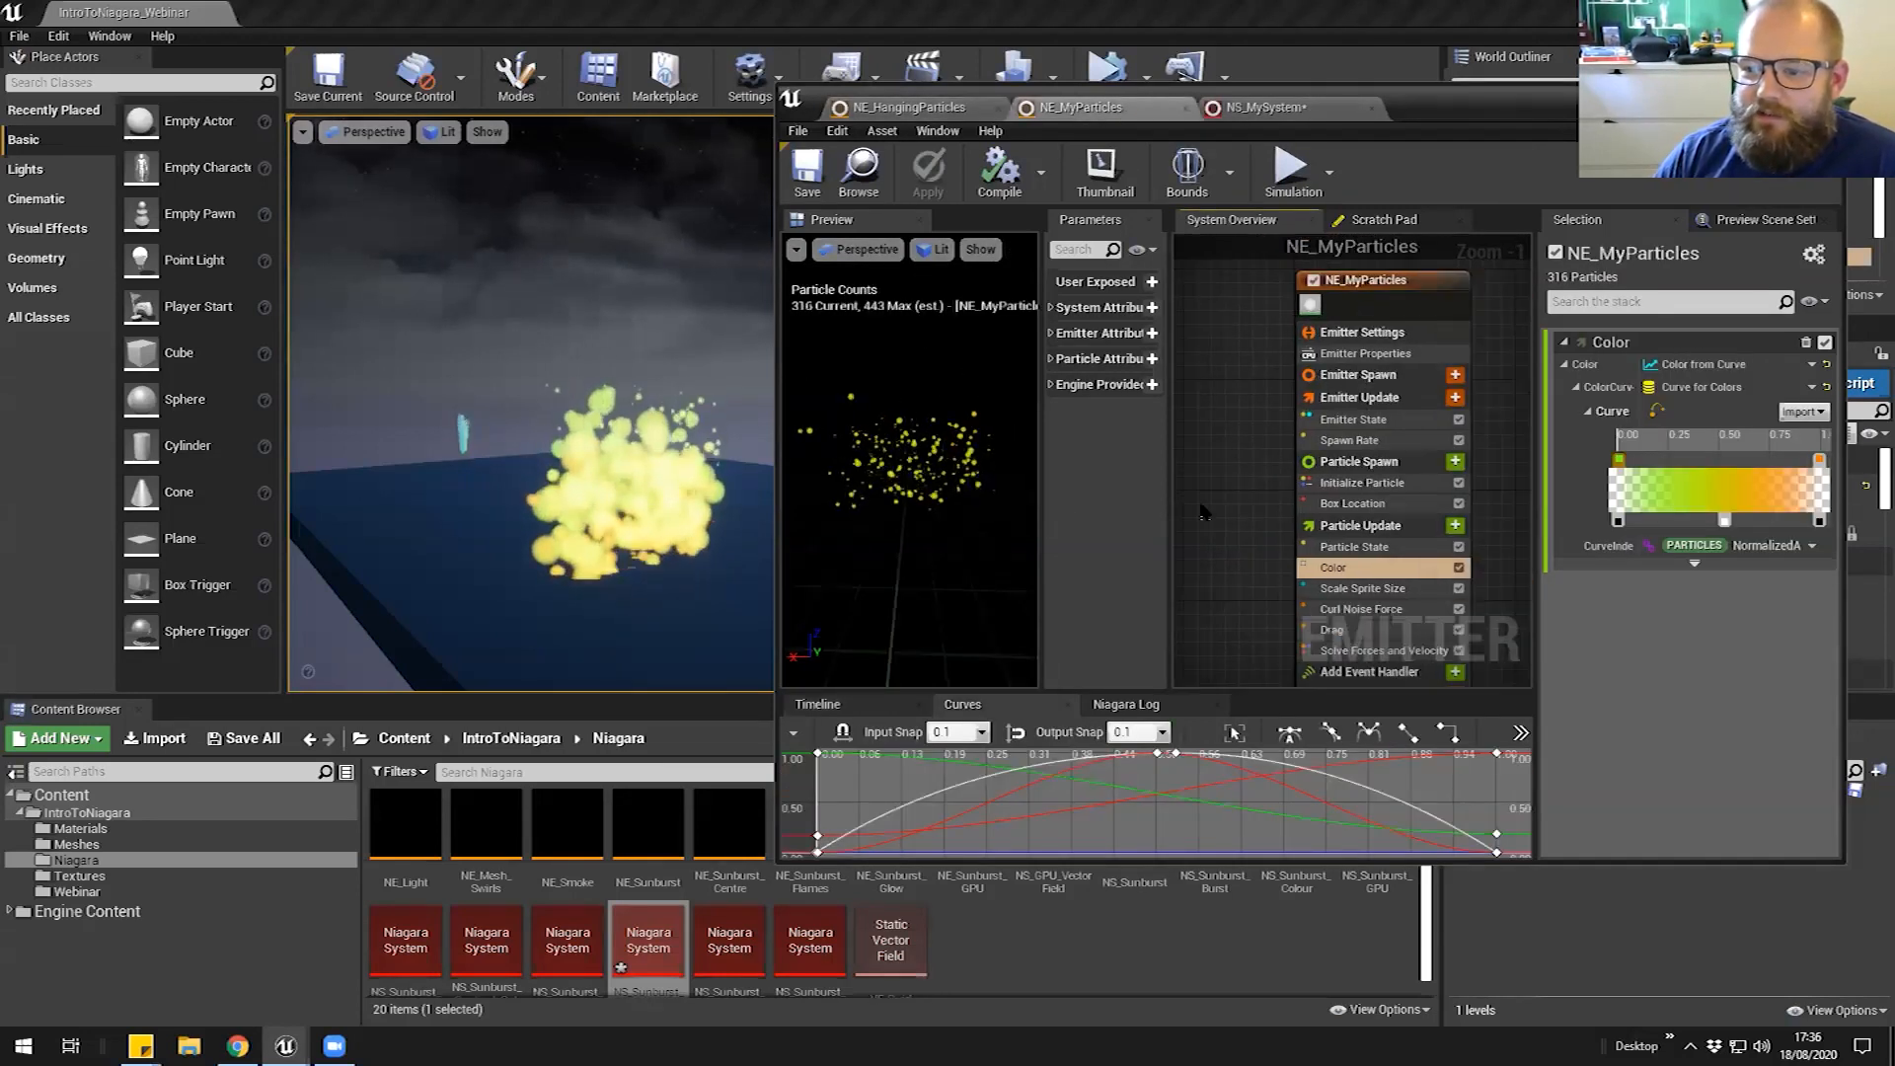
Compare the standalone NE_MyParticles module stack with its copy inside the NS_MySystem overview
right_drag(1221, 454, 1214, 404)
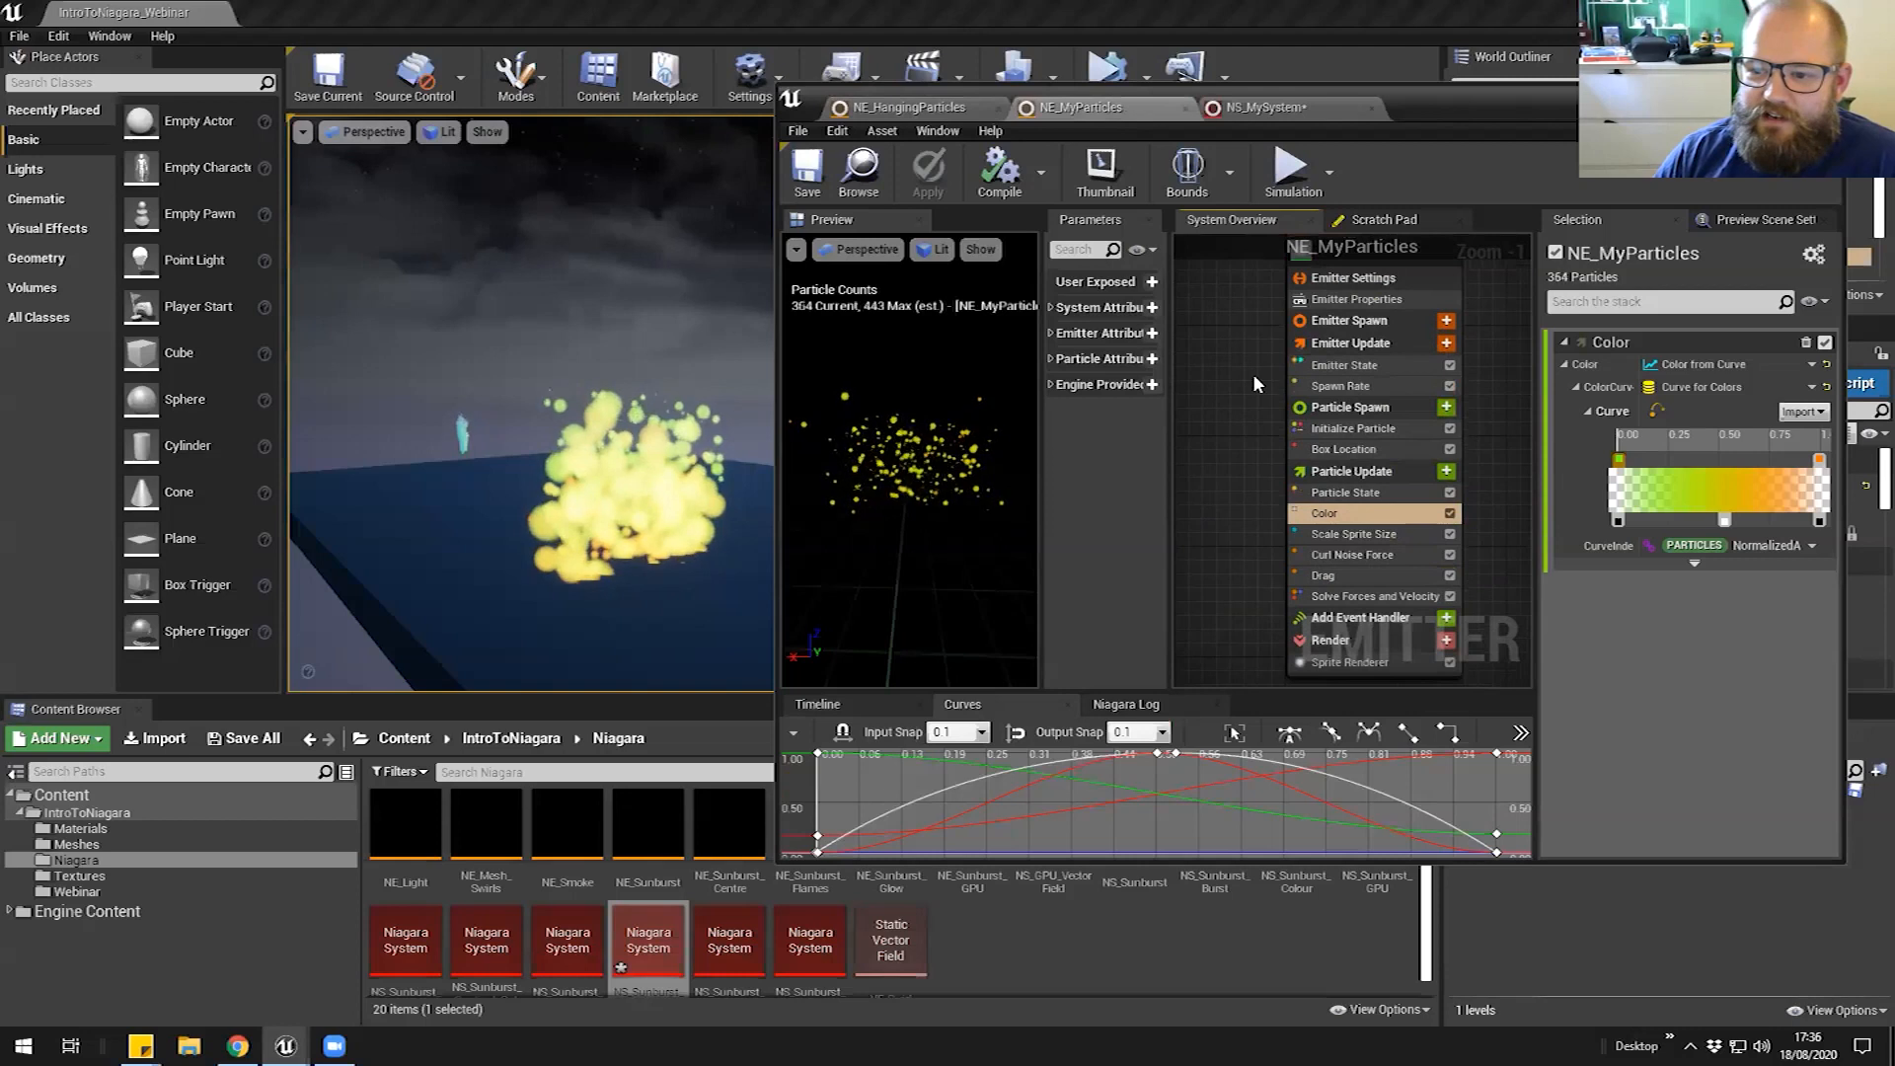
click(1276, 104)
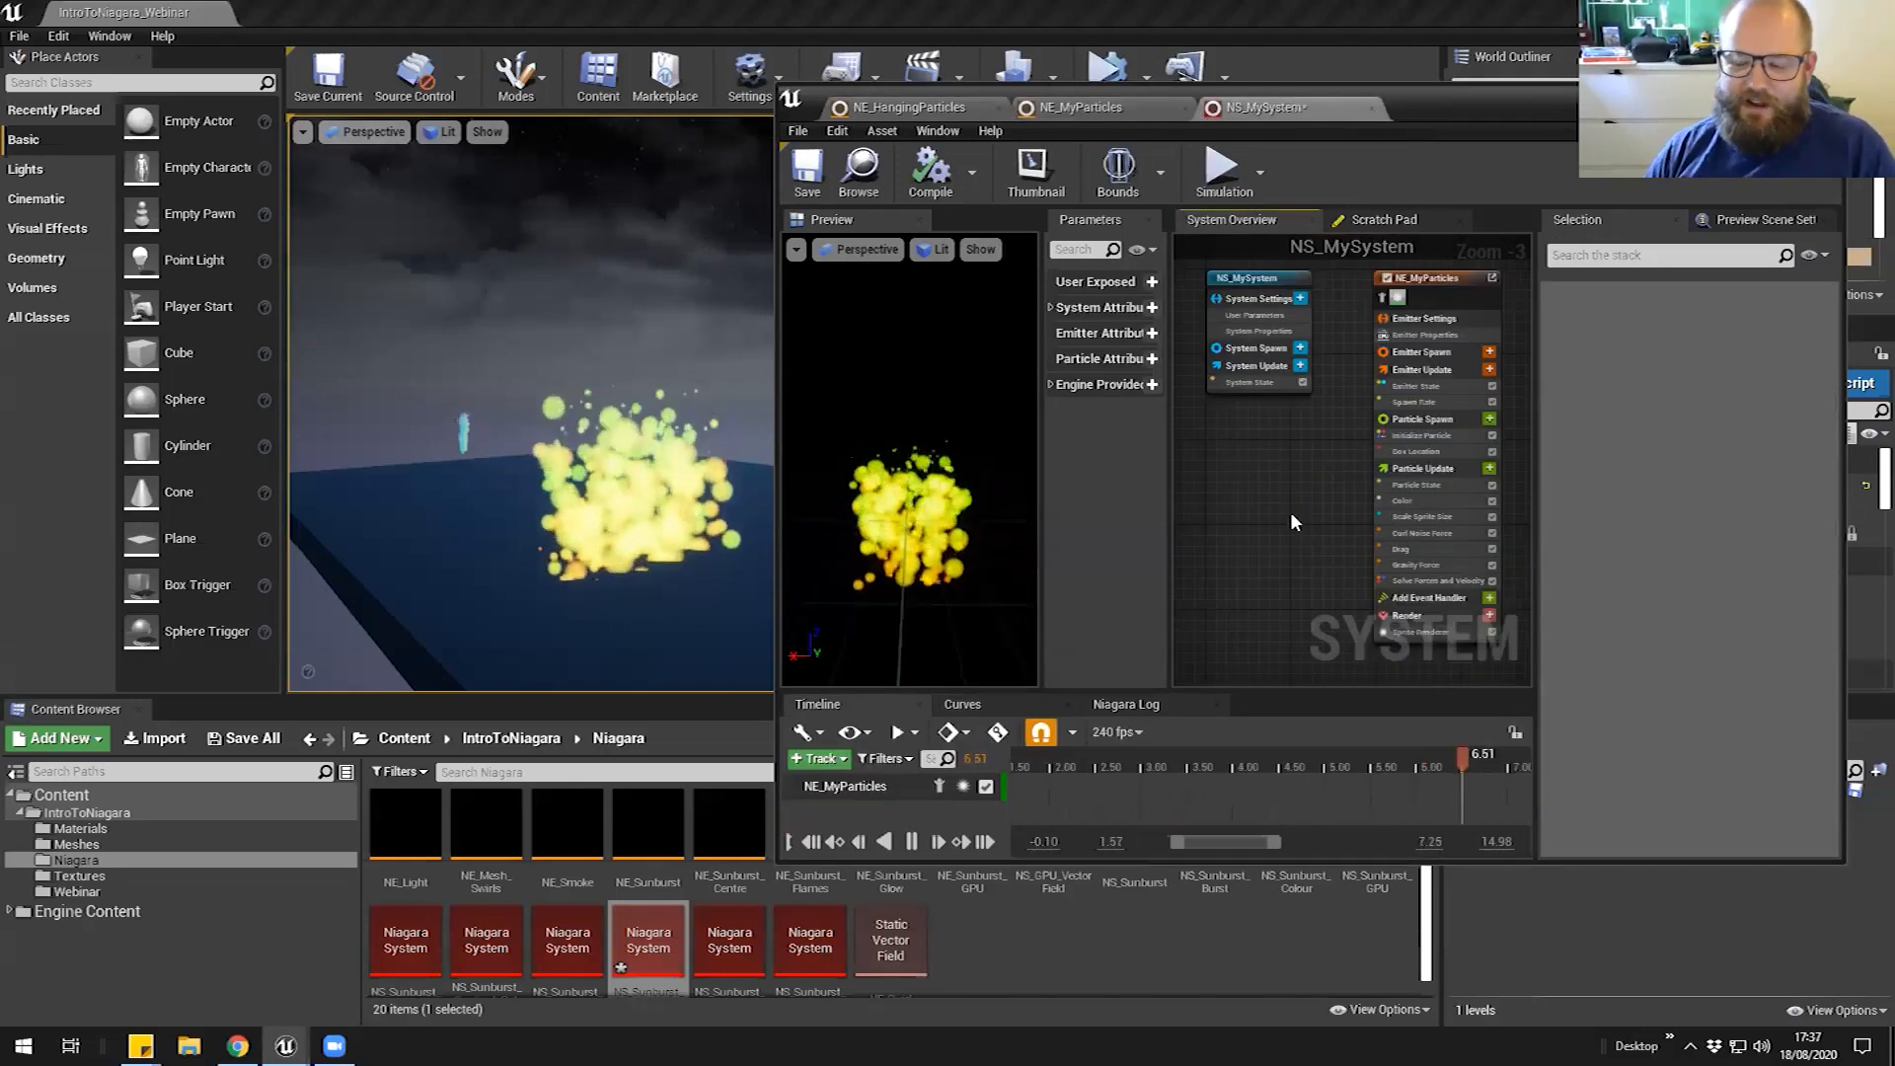
mouse_move(1291, 514)
right_down()
mouse_move(1293, 571)
mouse_move(1256, 515)
mouse_move(1282, 537)
right_up()
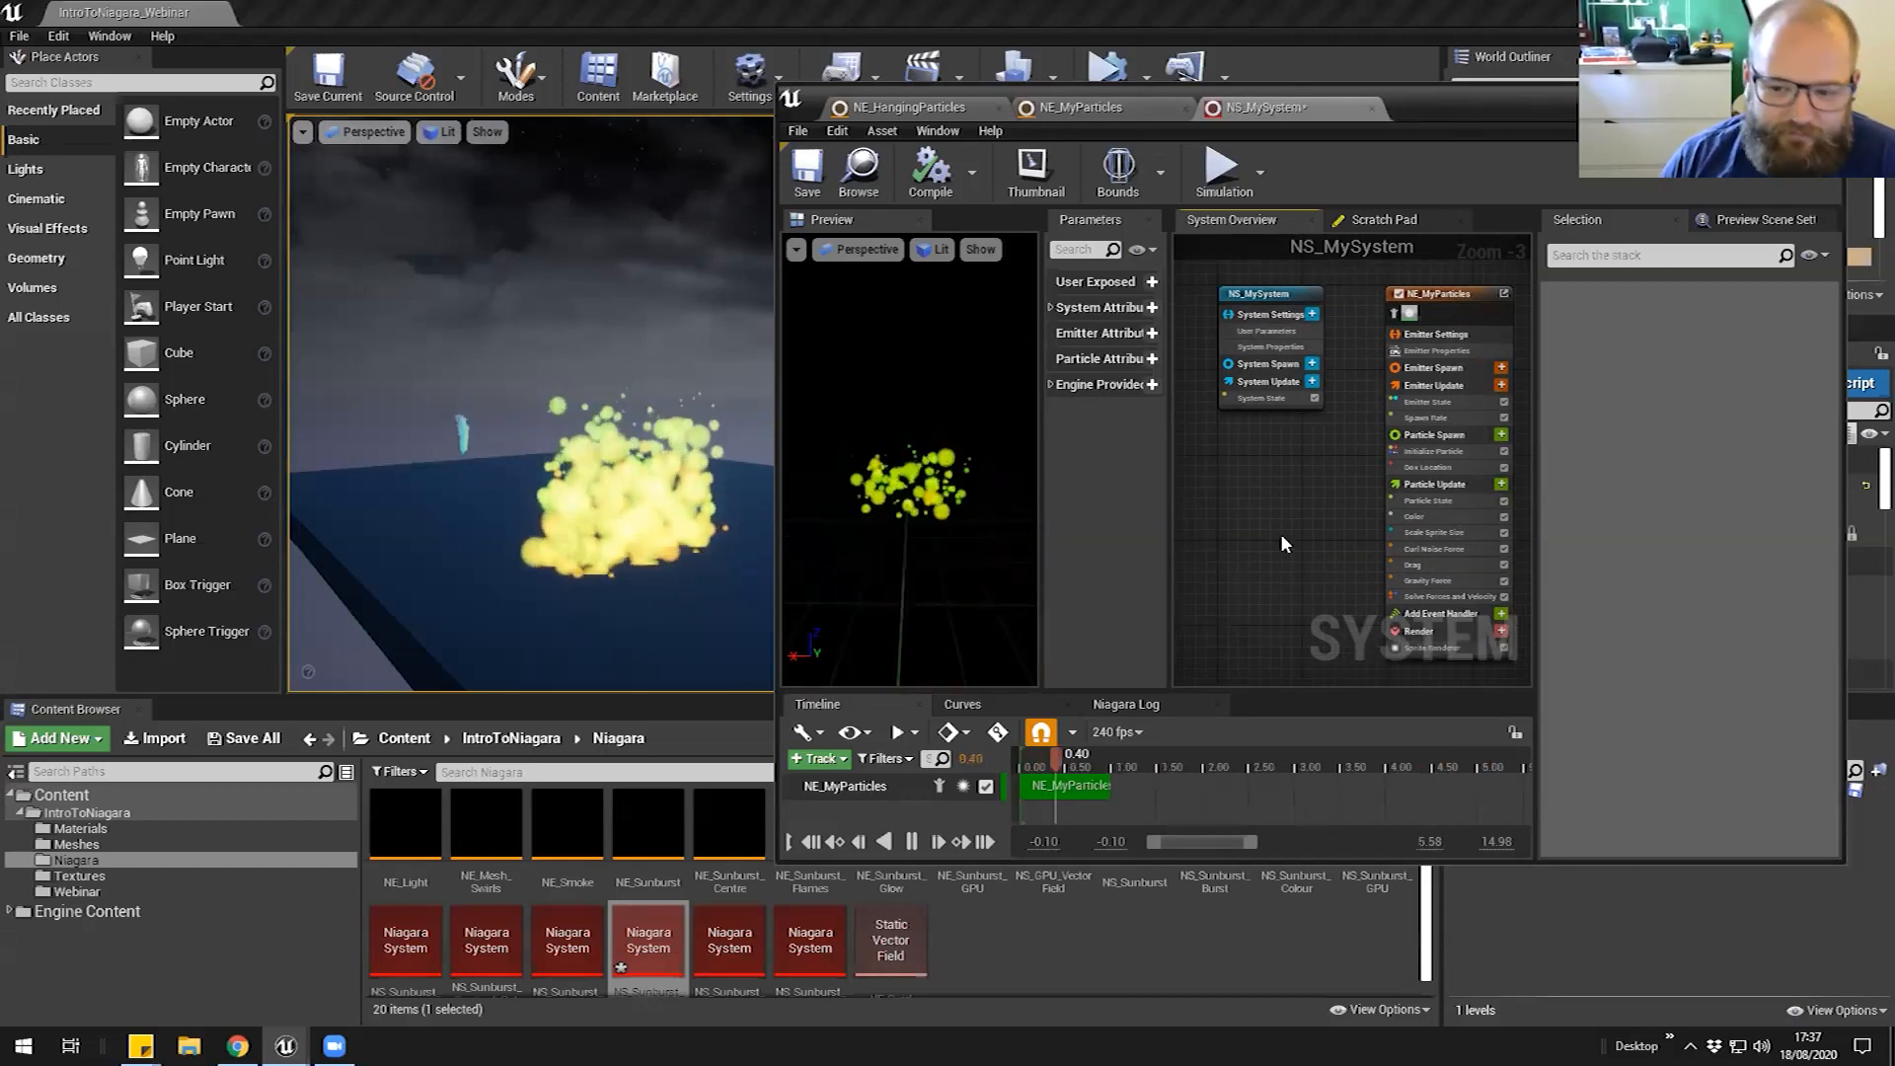
right_drag(1281, 545, 1287, 598)
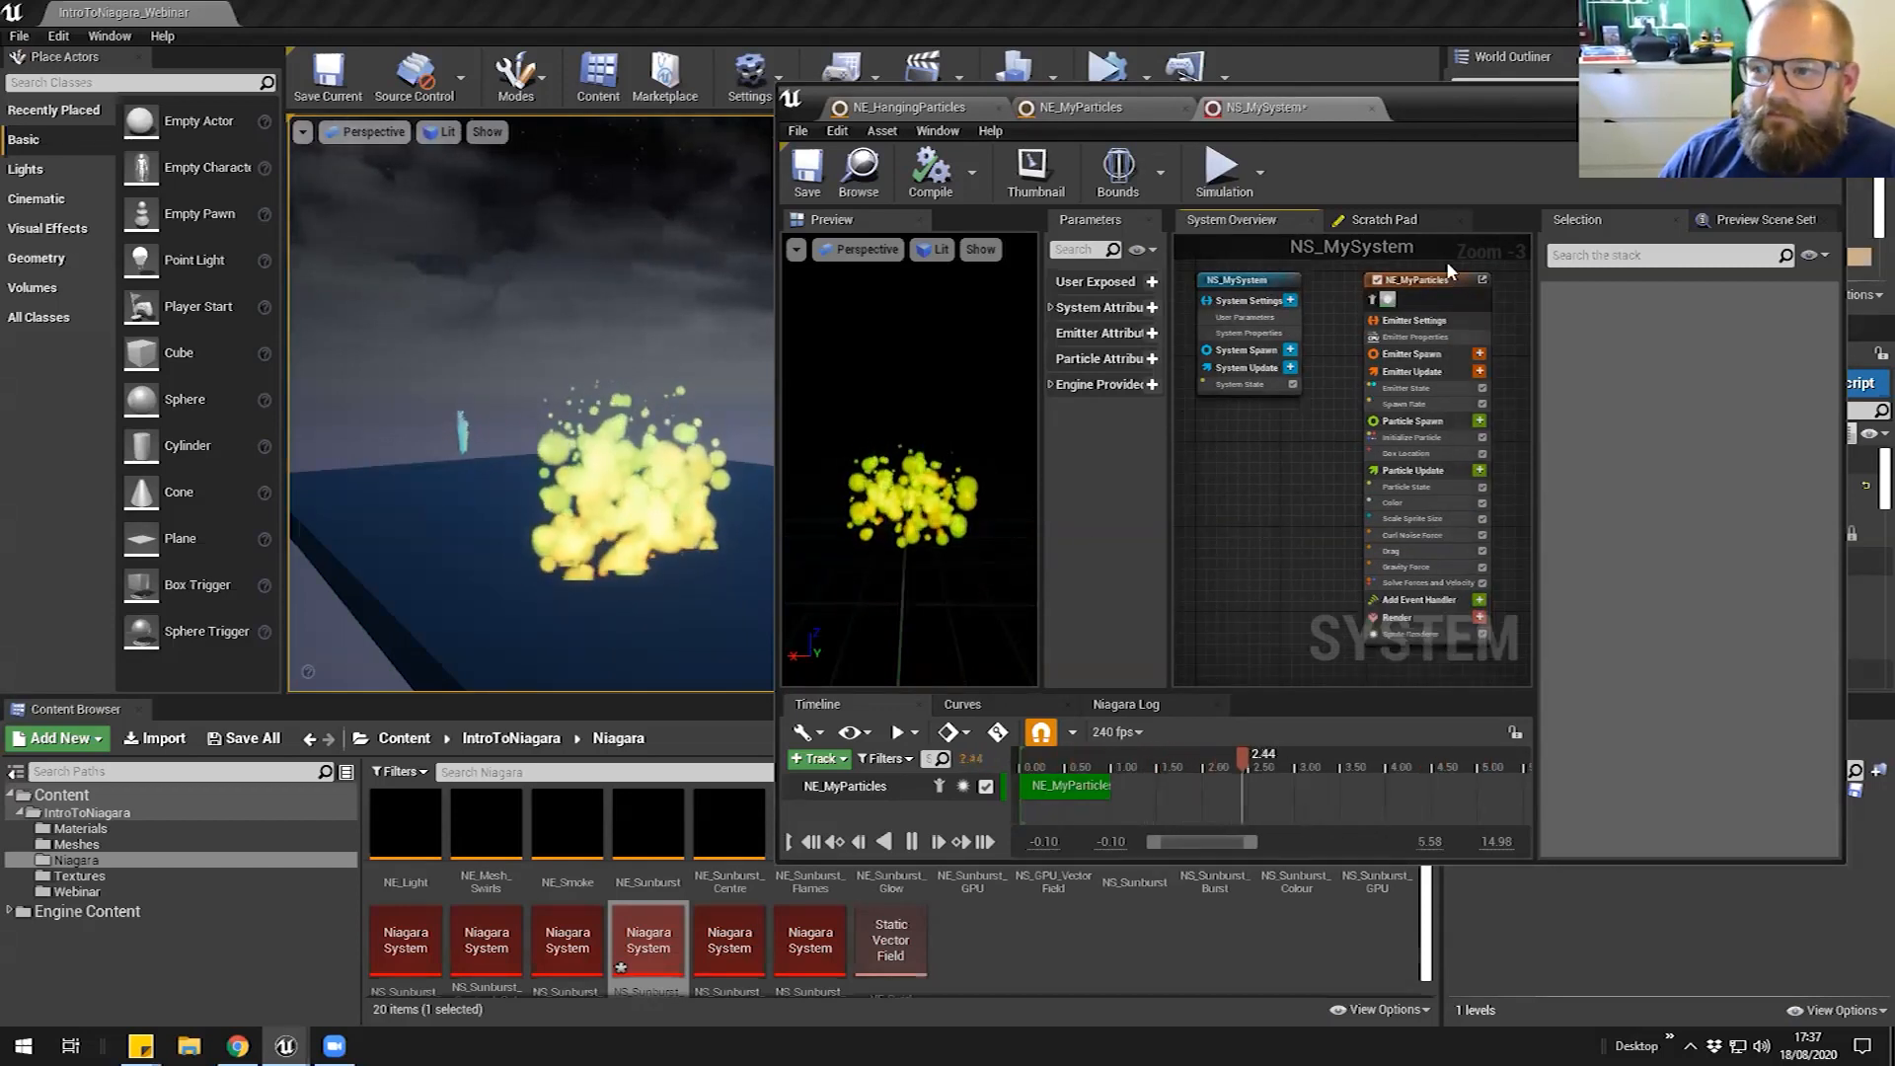
Enlarge the Niagara editor window and save the modified NS_Sunburst_Mesh and NS_MySystem assets
drag(1542, 95, 1538, 76)
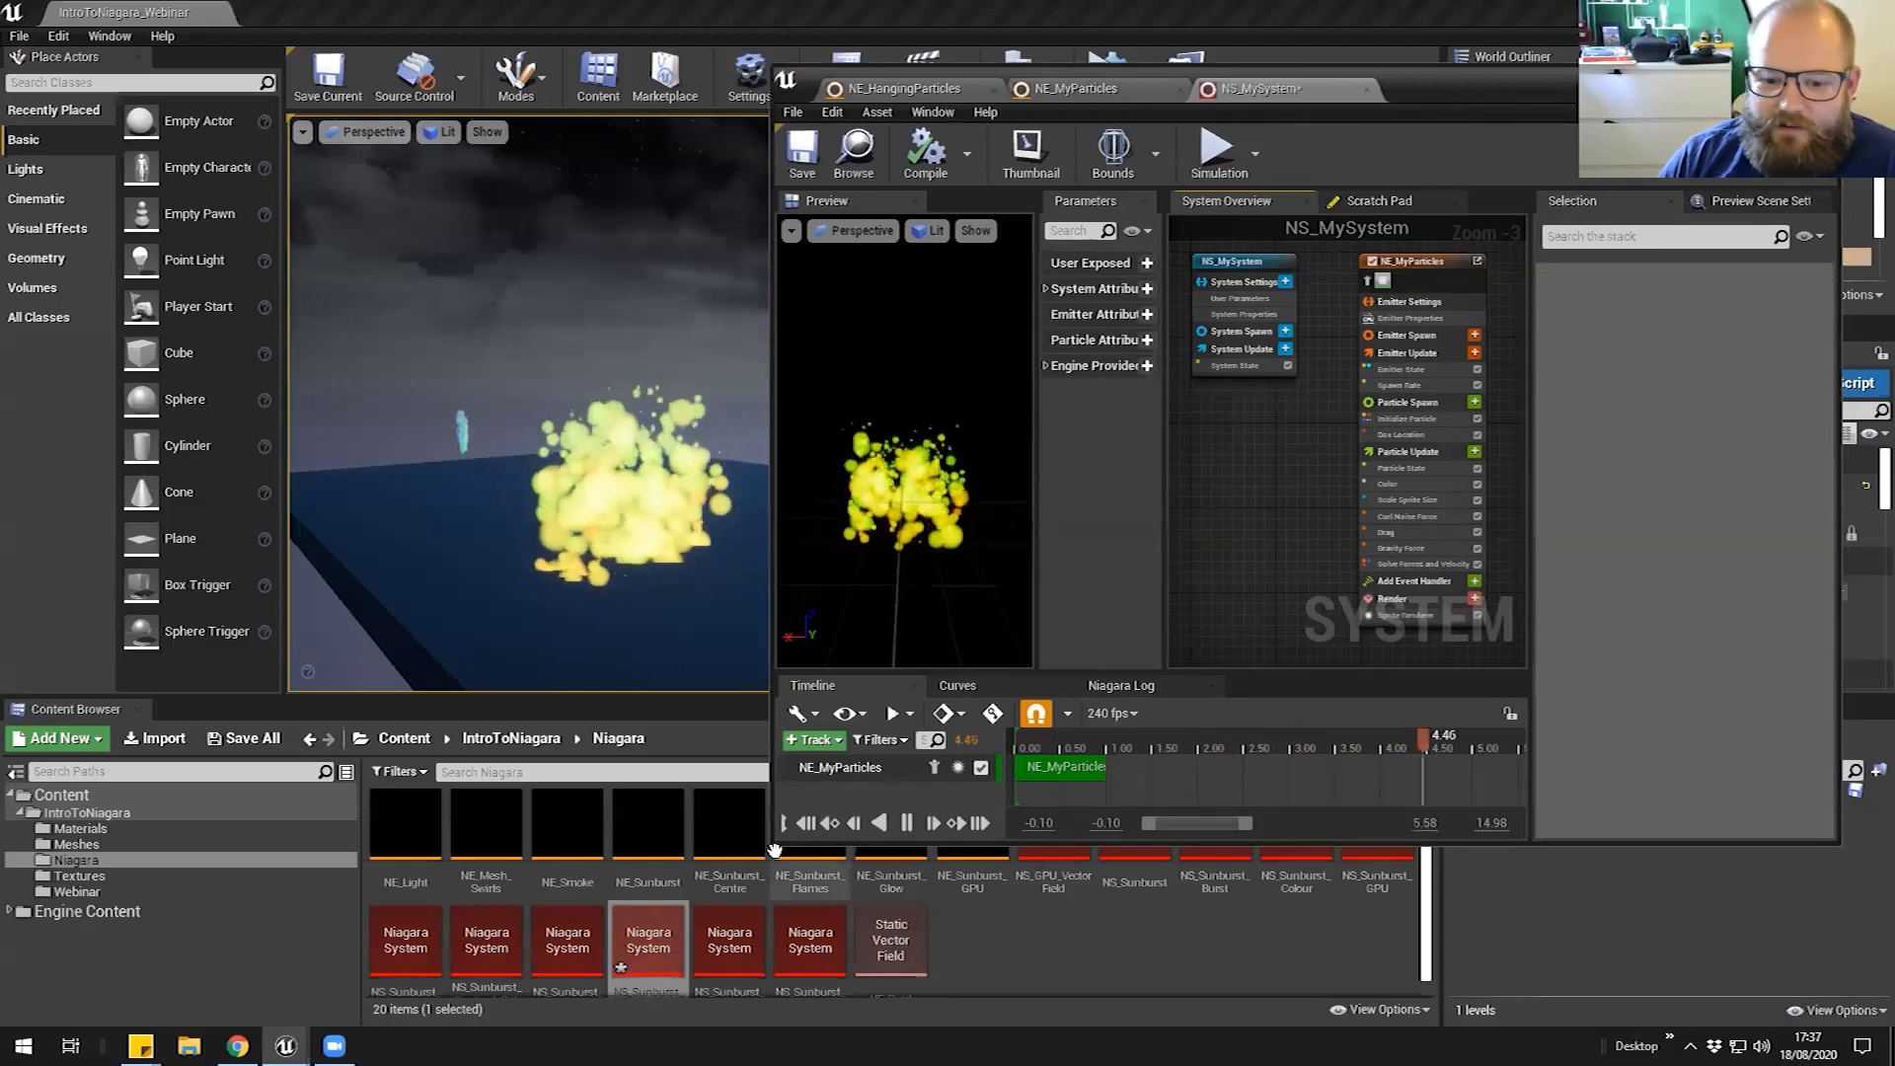
drag(772, 844, 635, 938)
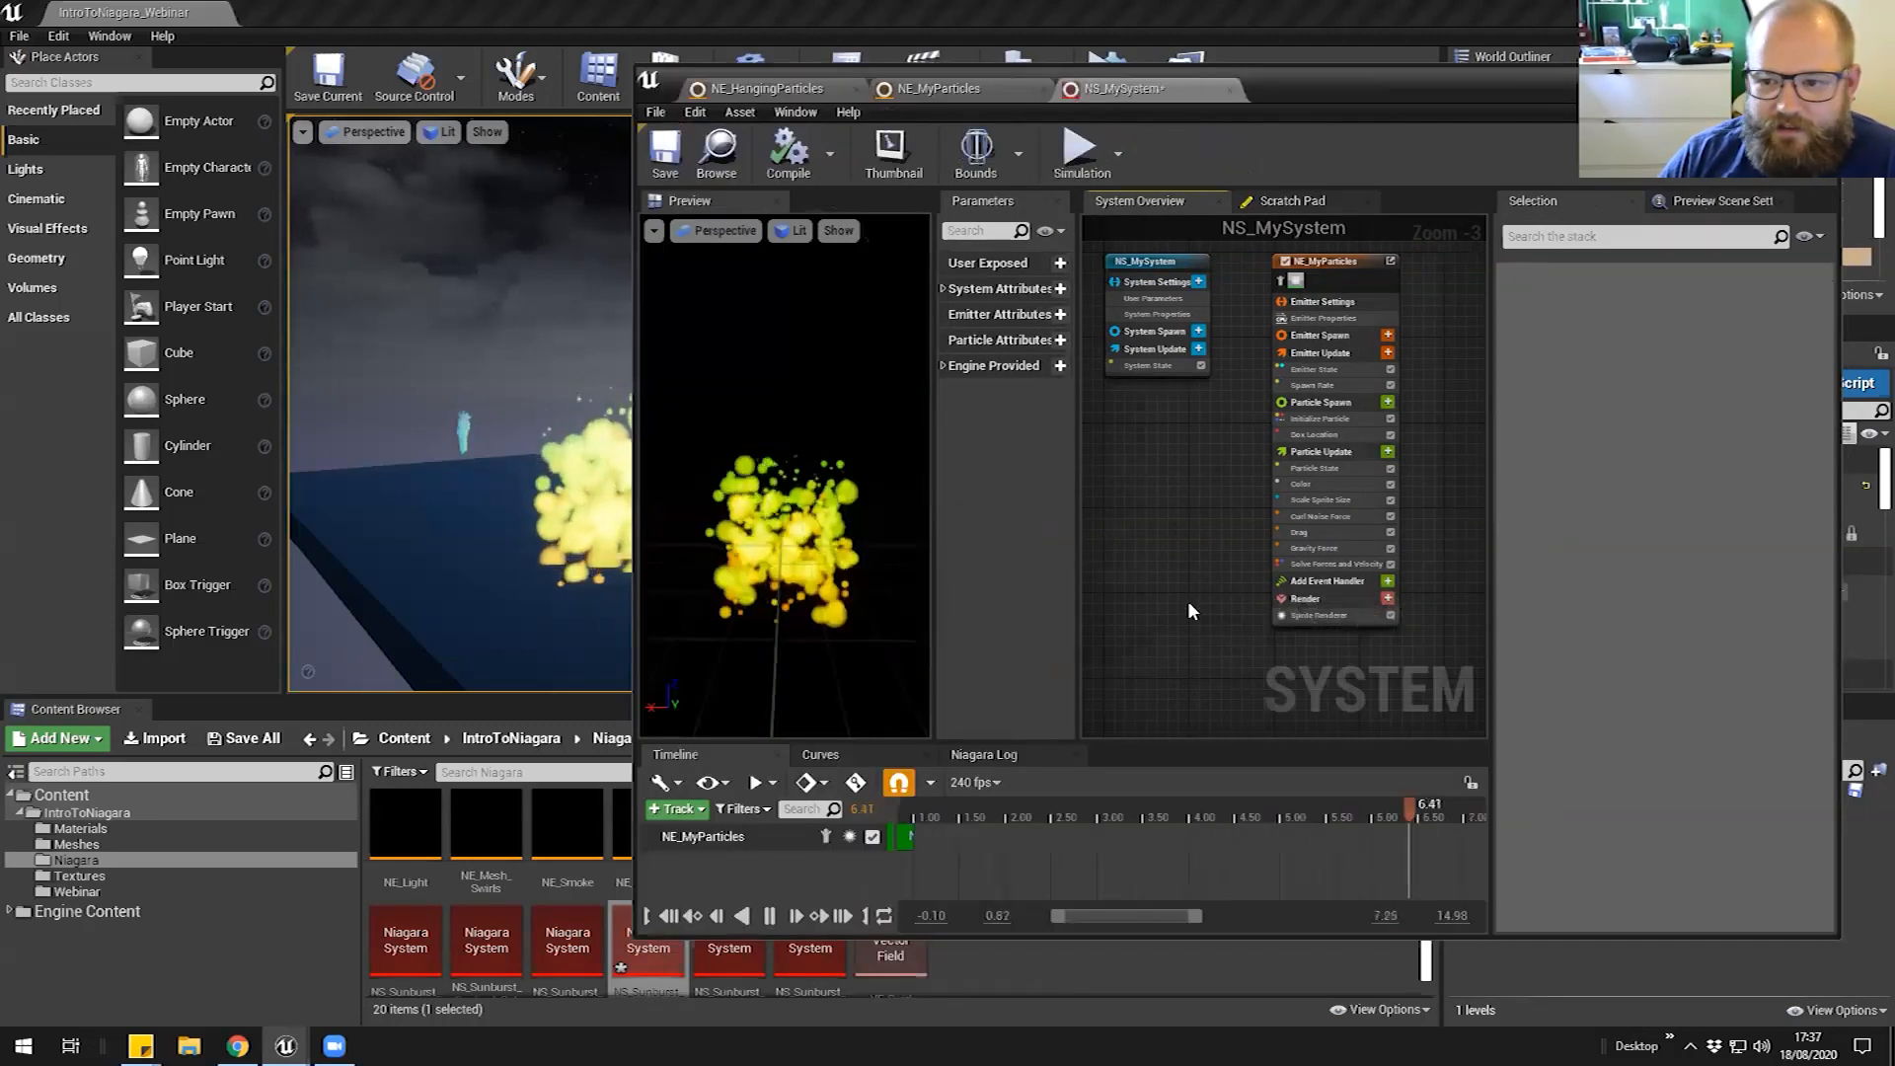
click(247, 748)
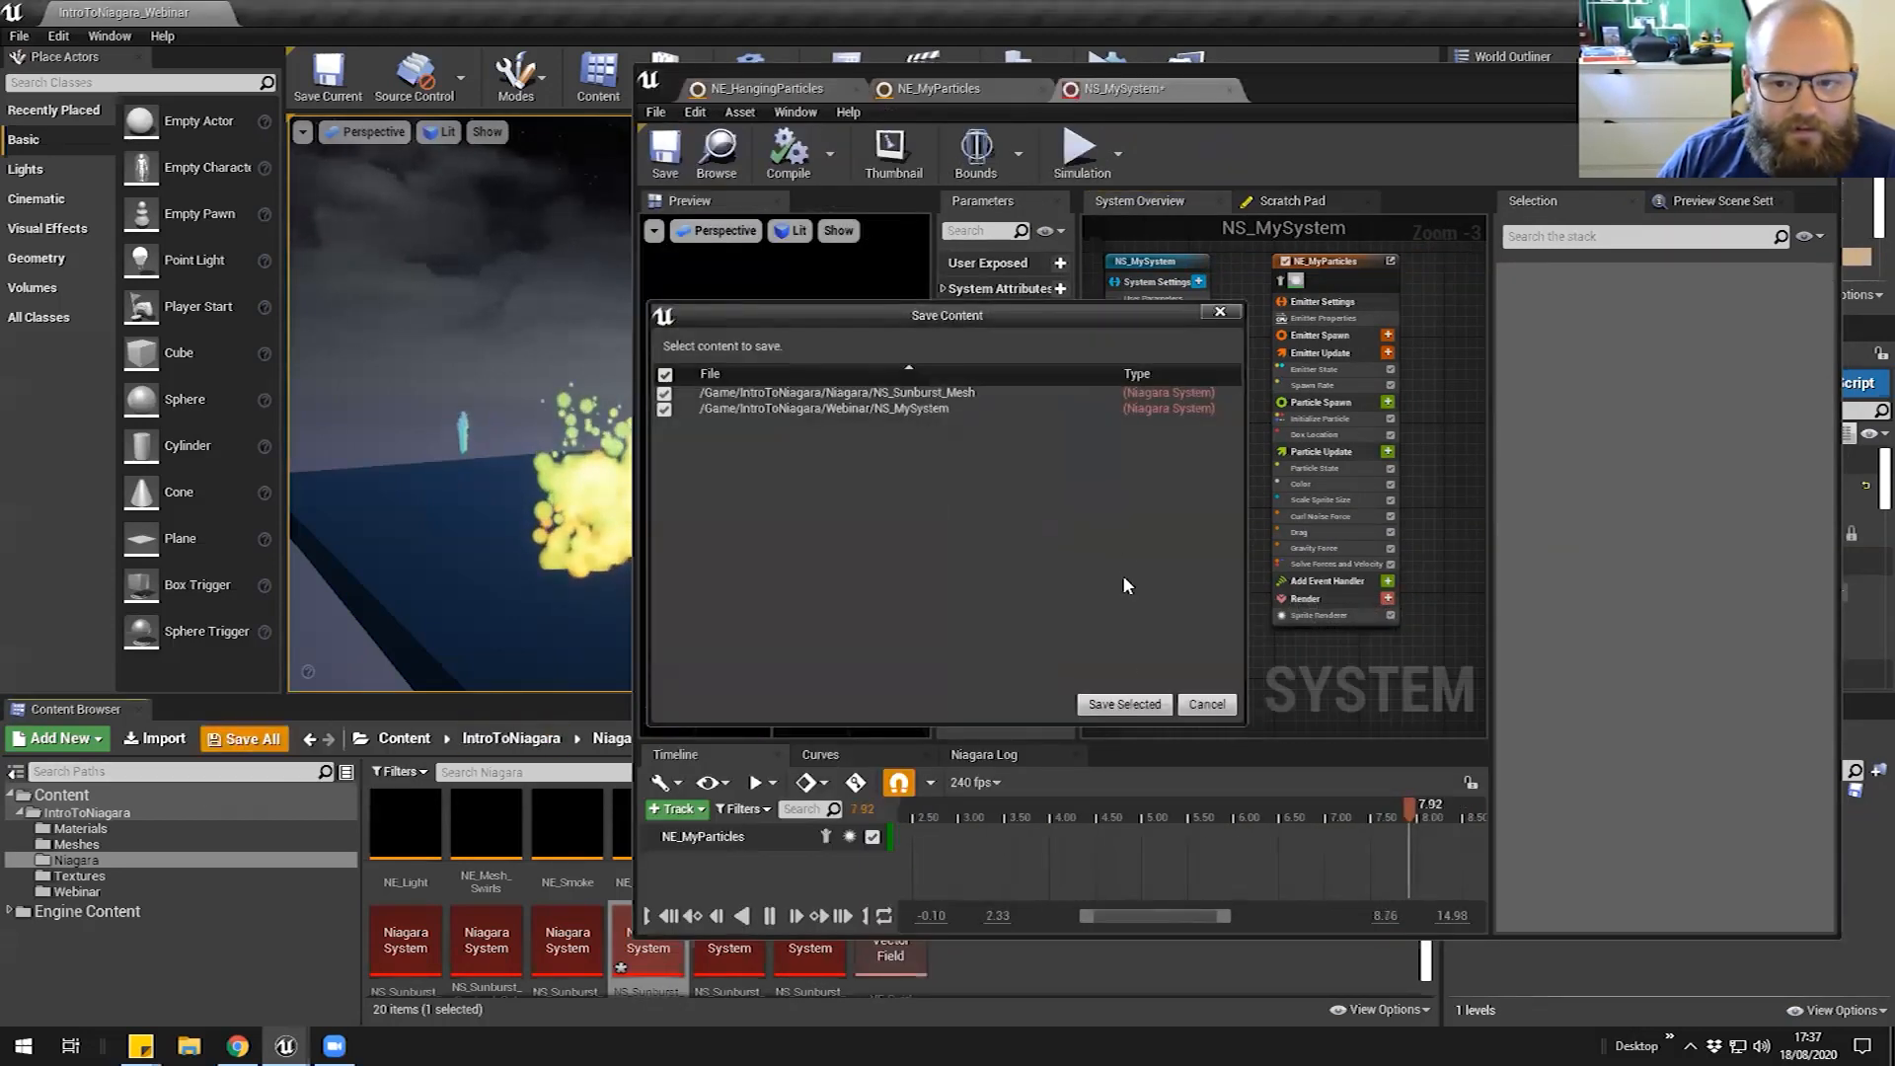
click(1125, 703)
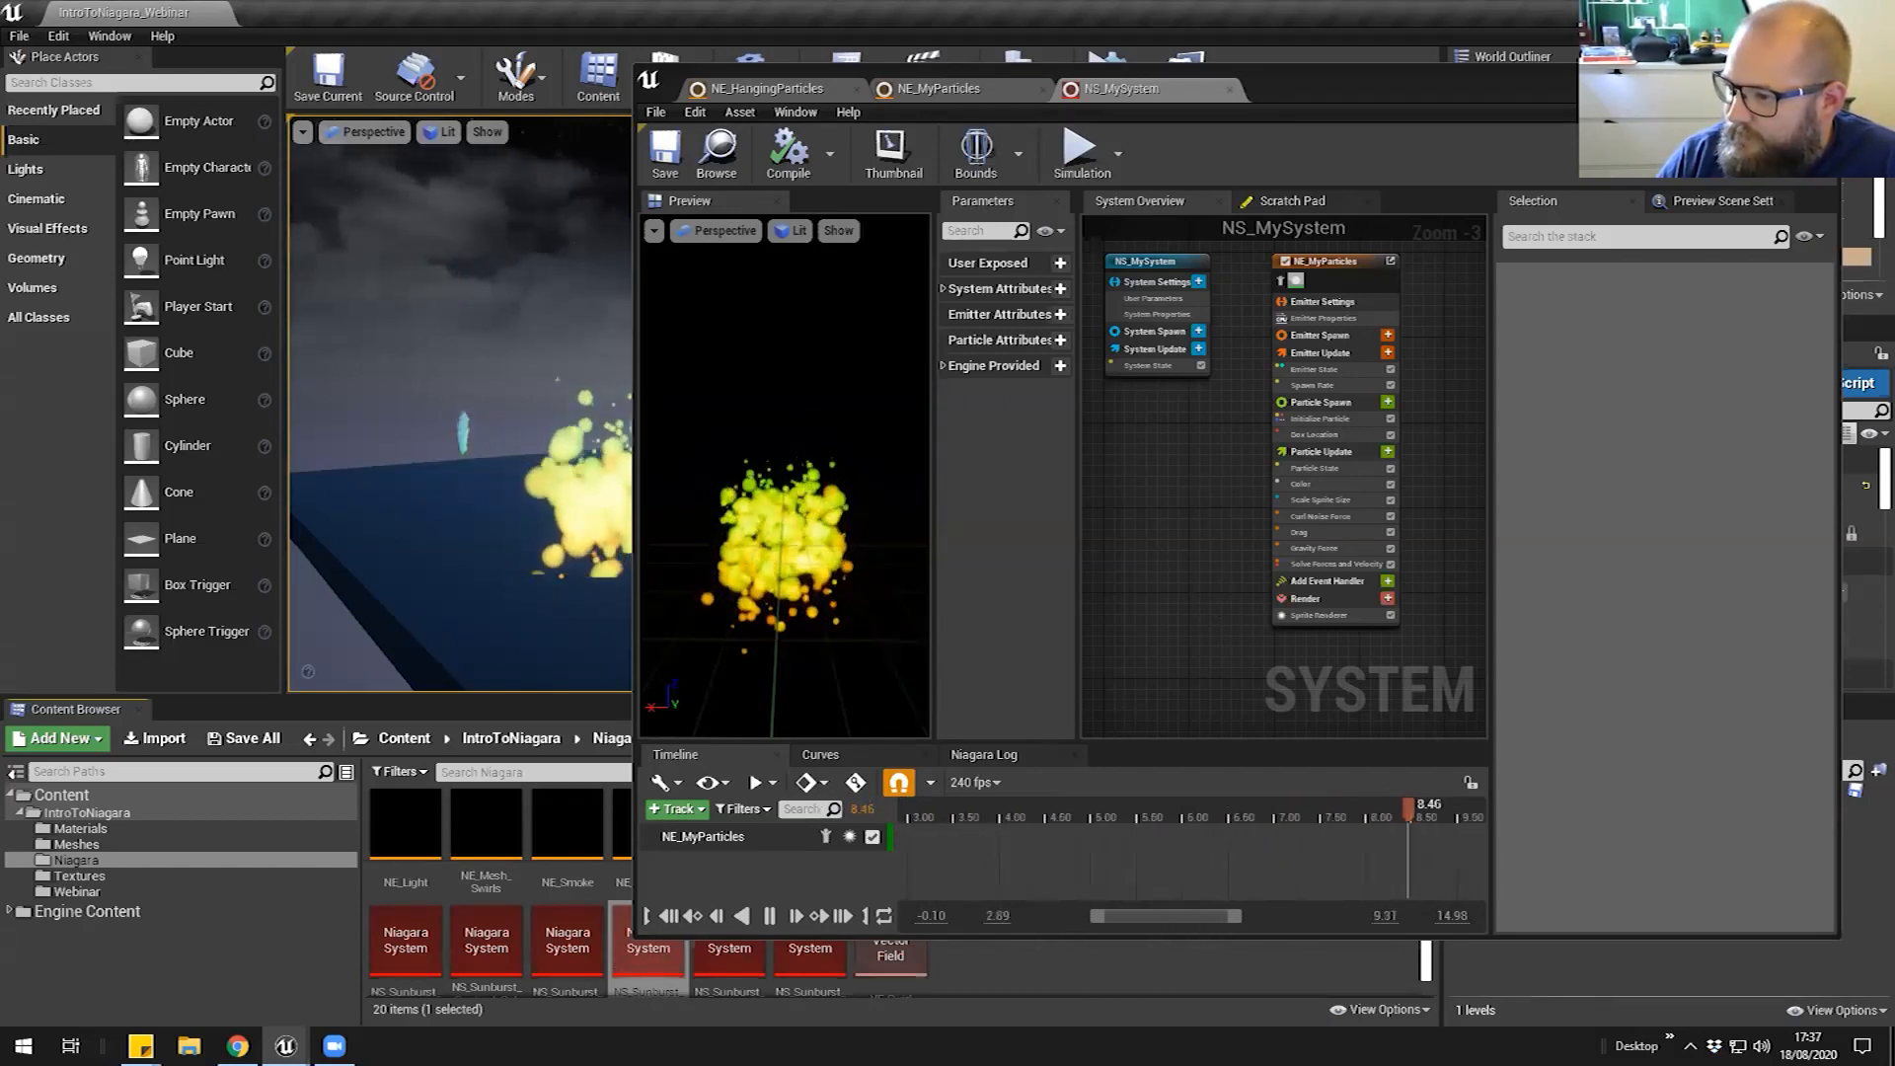
Add the Scale Sprite Size by Speed module to NE_MyParticles' Particle Update stage and apply the emitter changes
double_click(1433, 79)
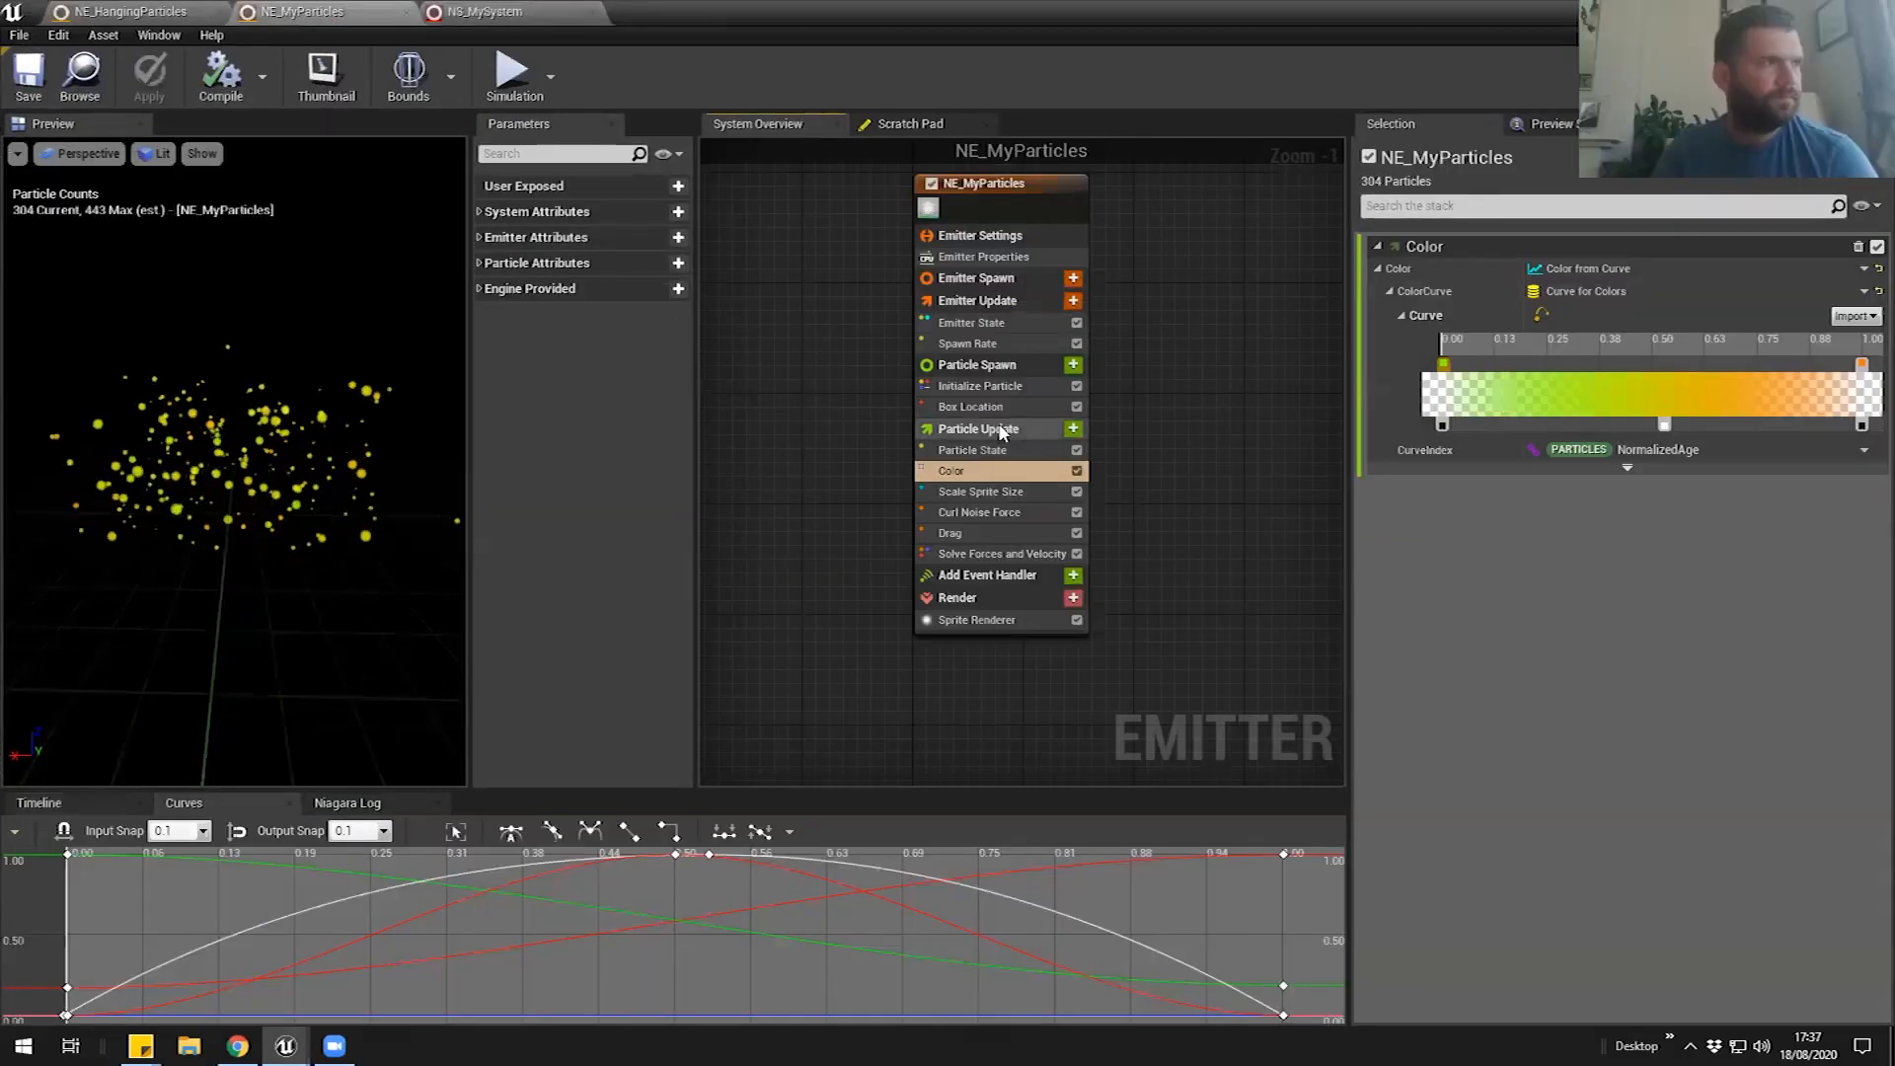
click(1072, 429)
text(zize)
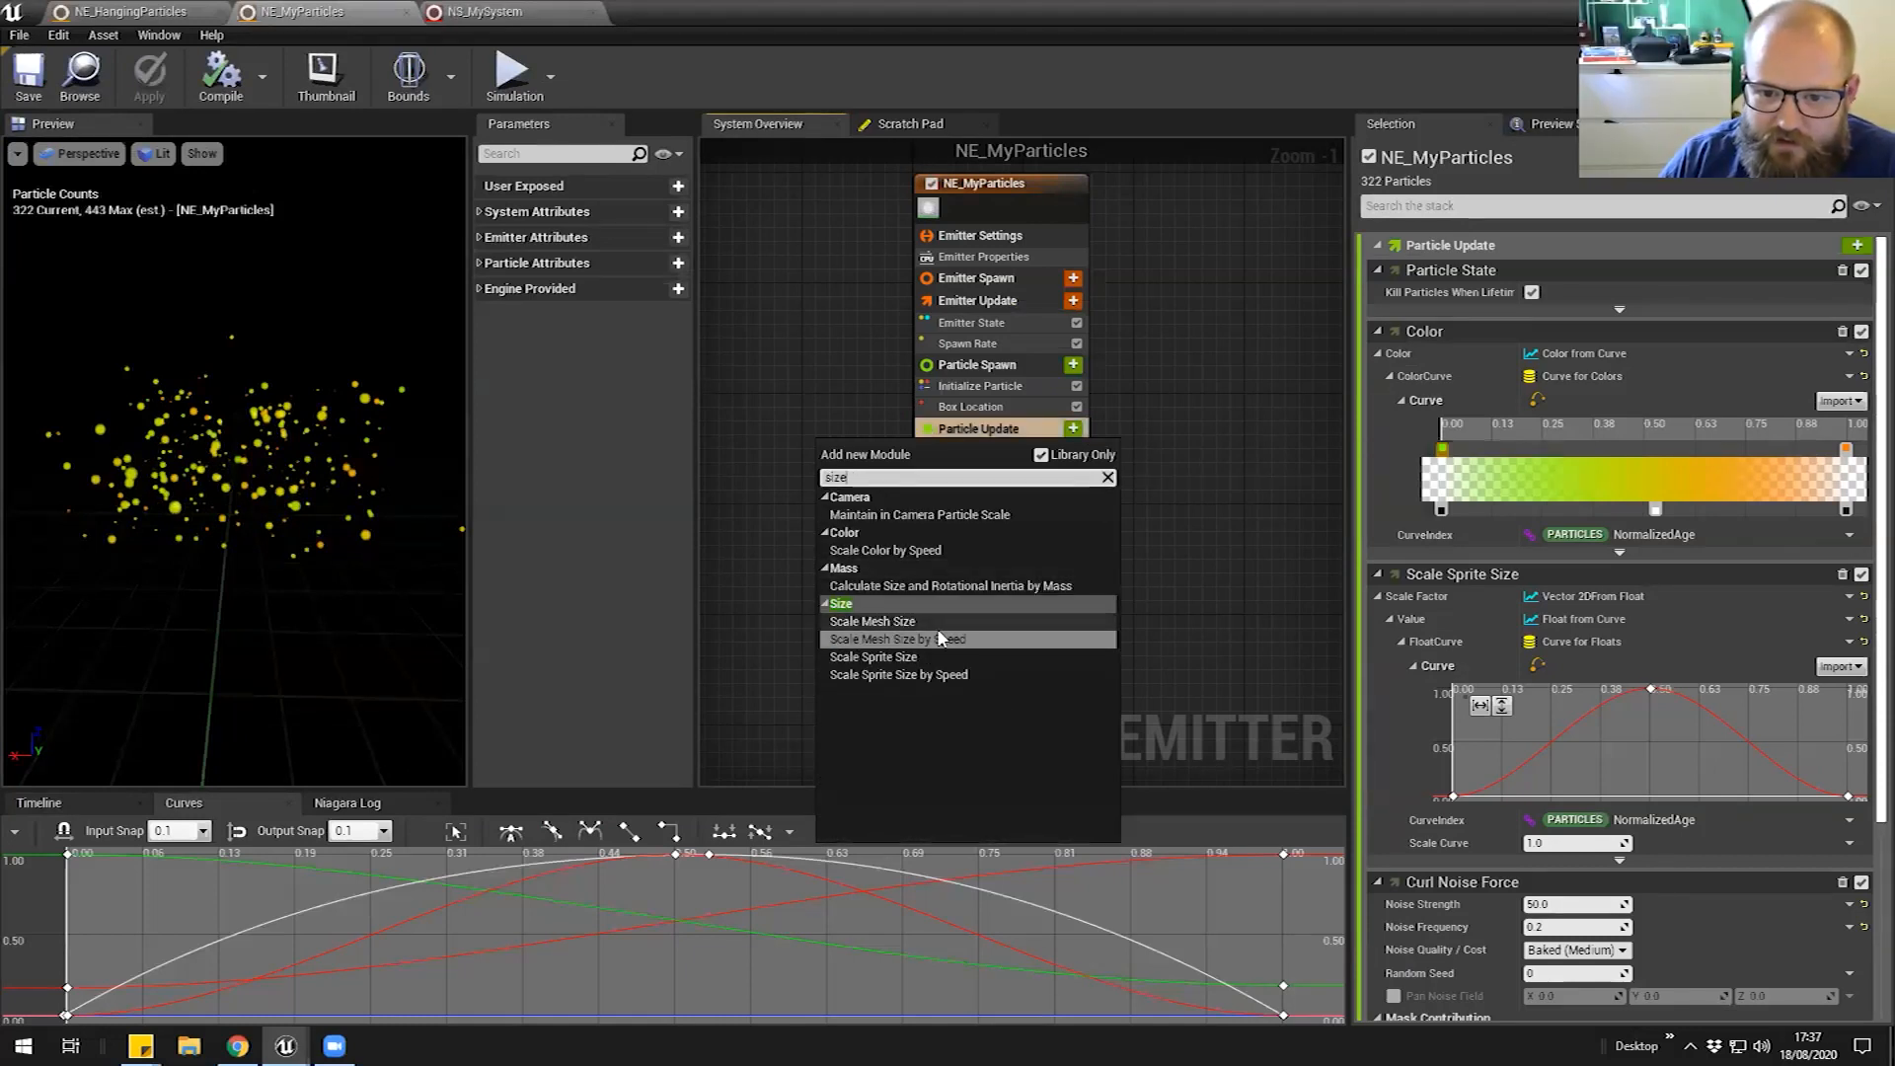
drag(865, 478, 748, 481)
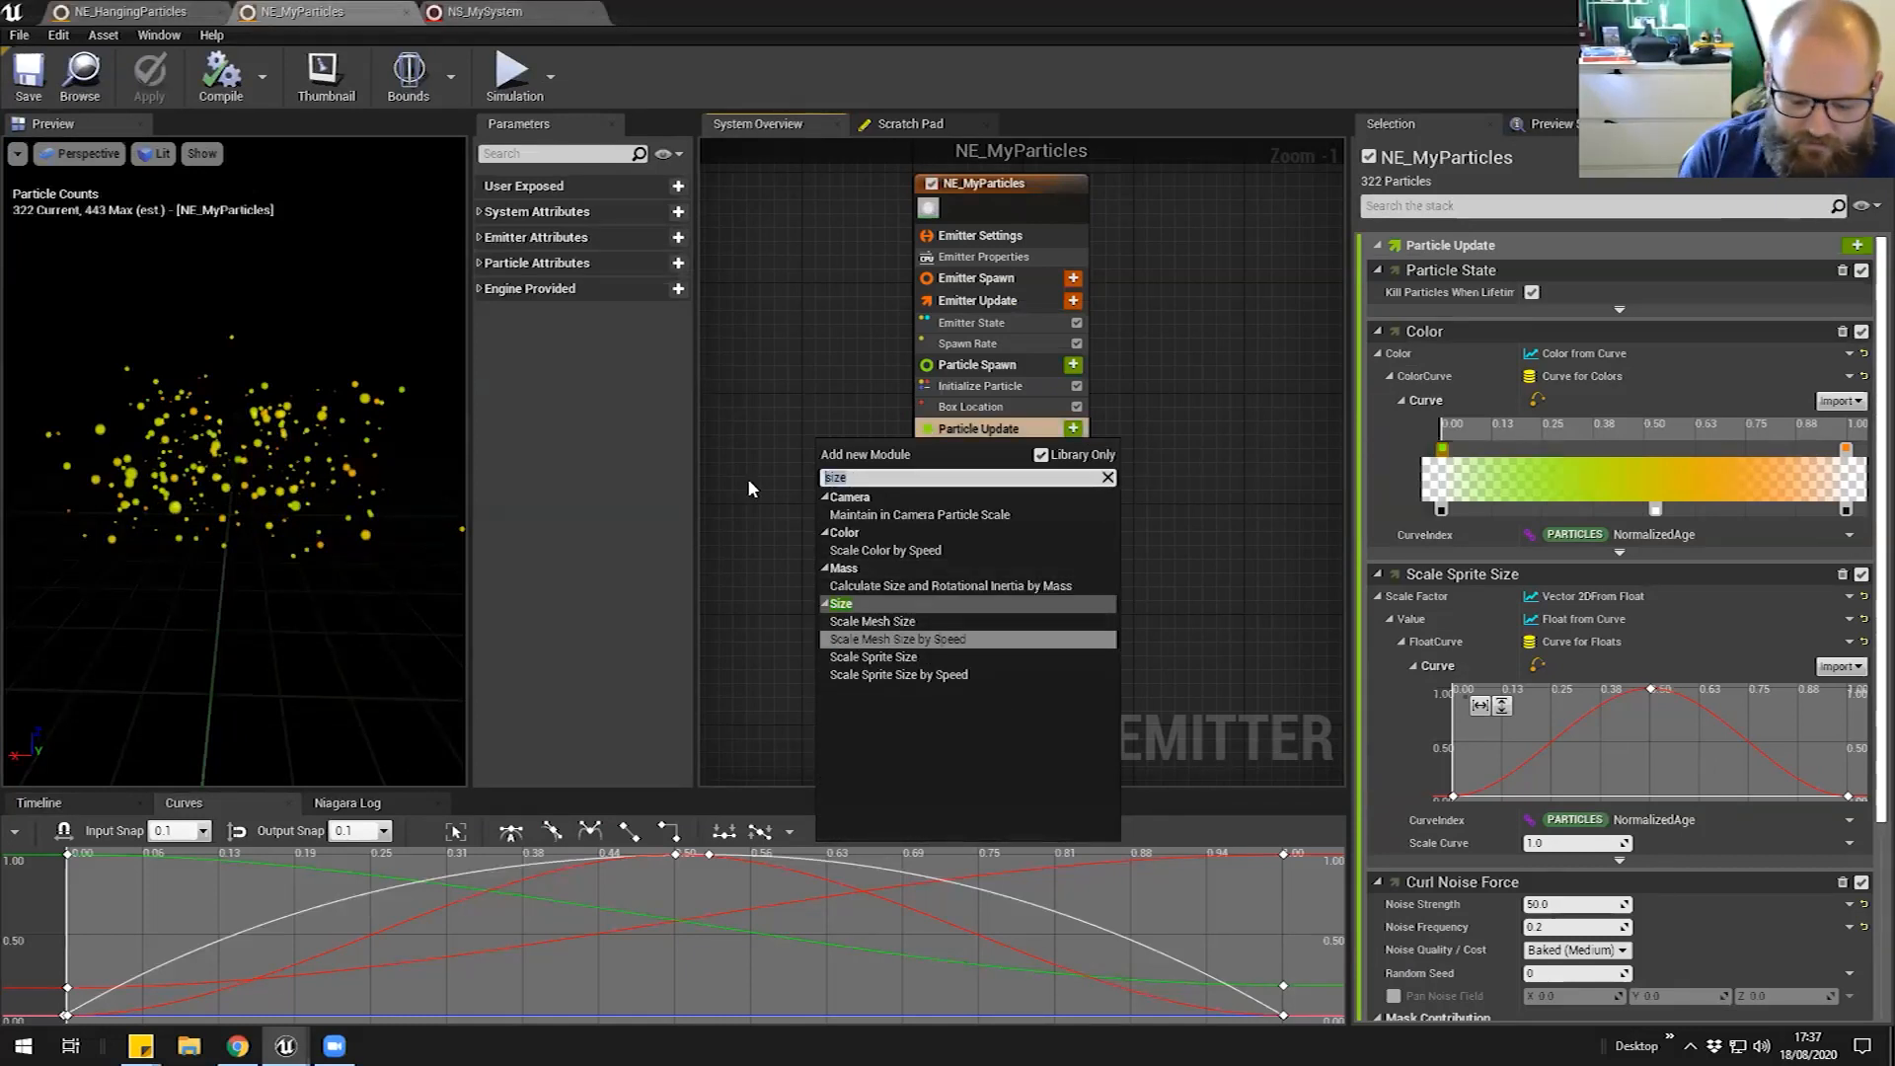
text(vel)
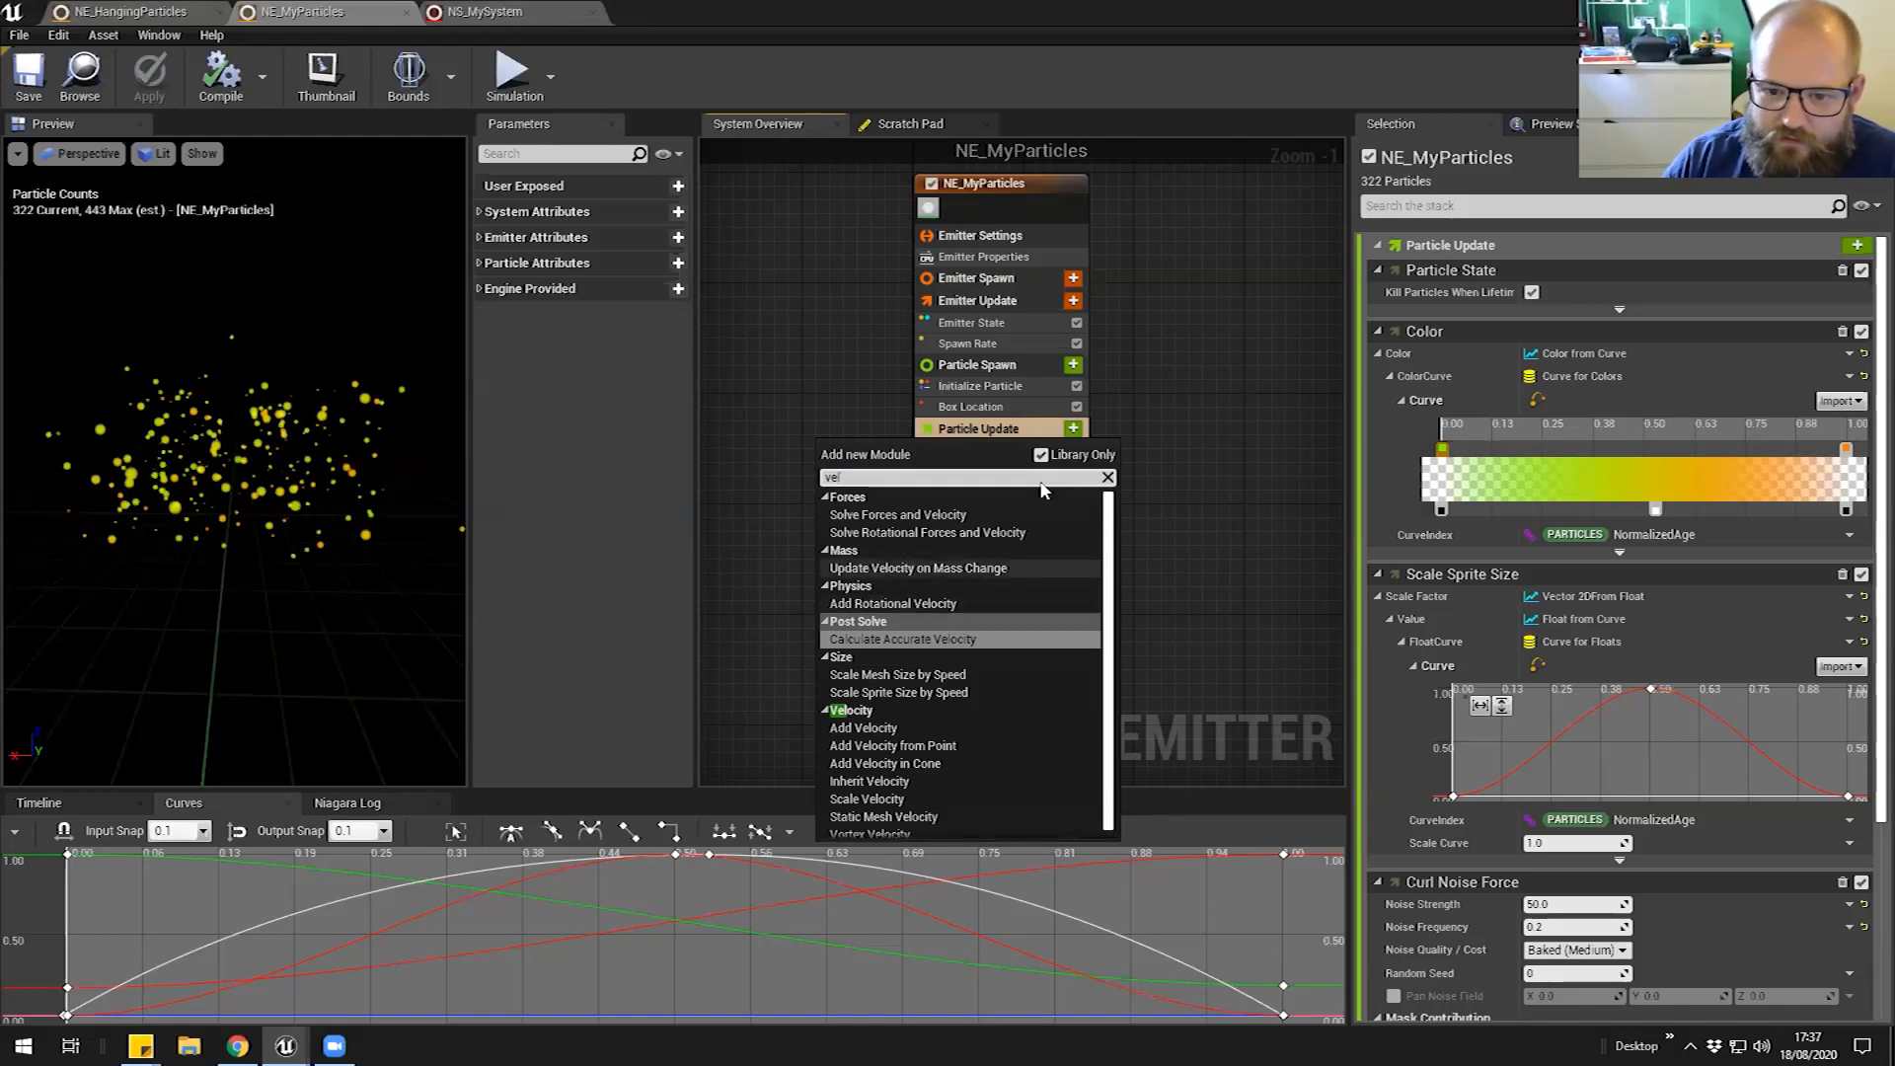
scroll(994, 587, down, 1)
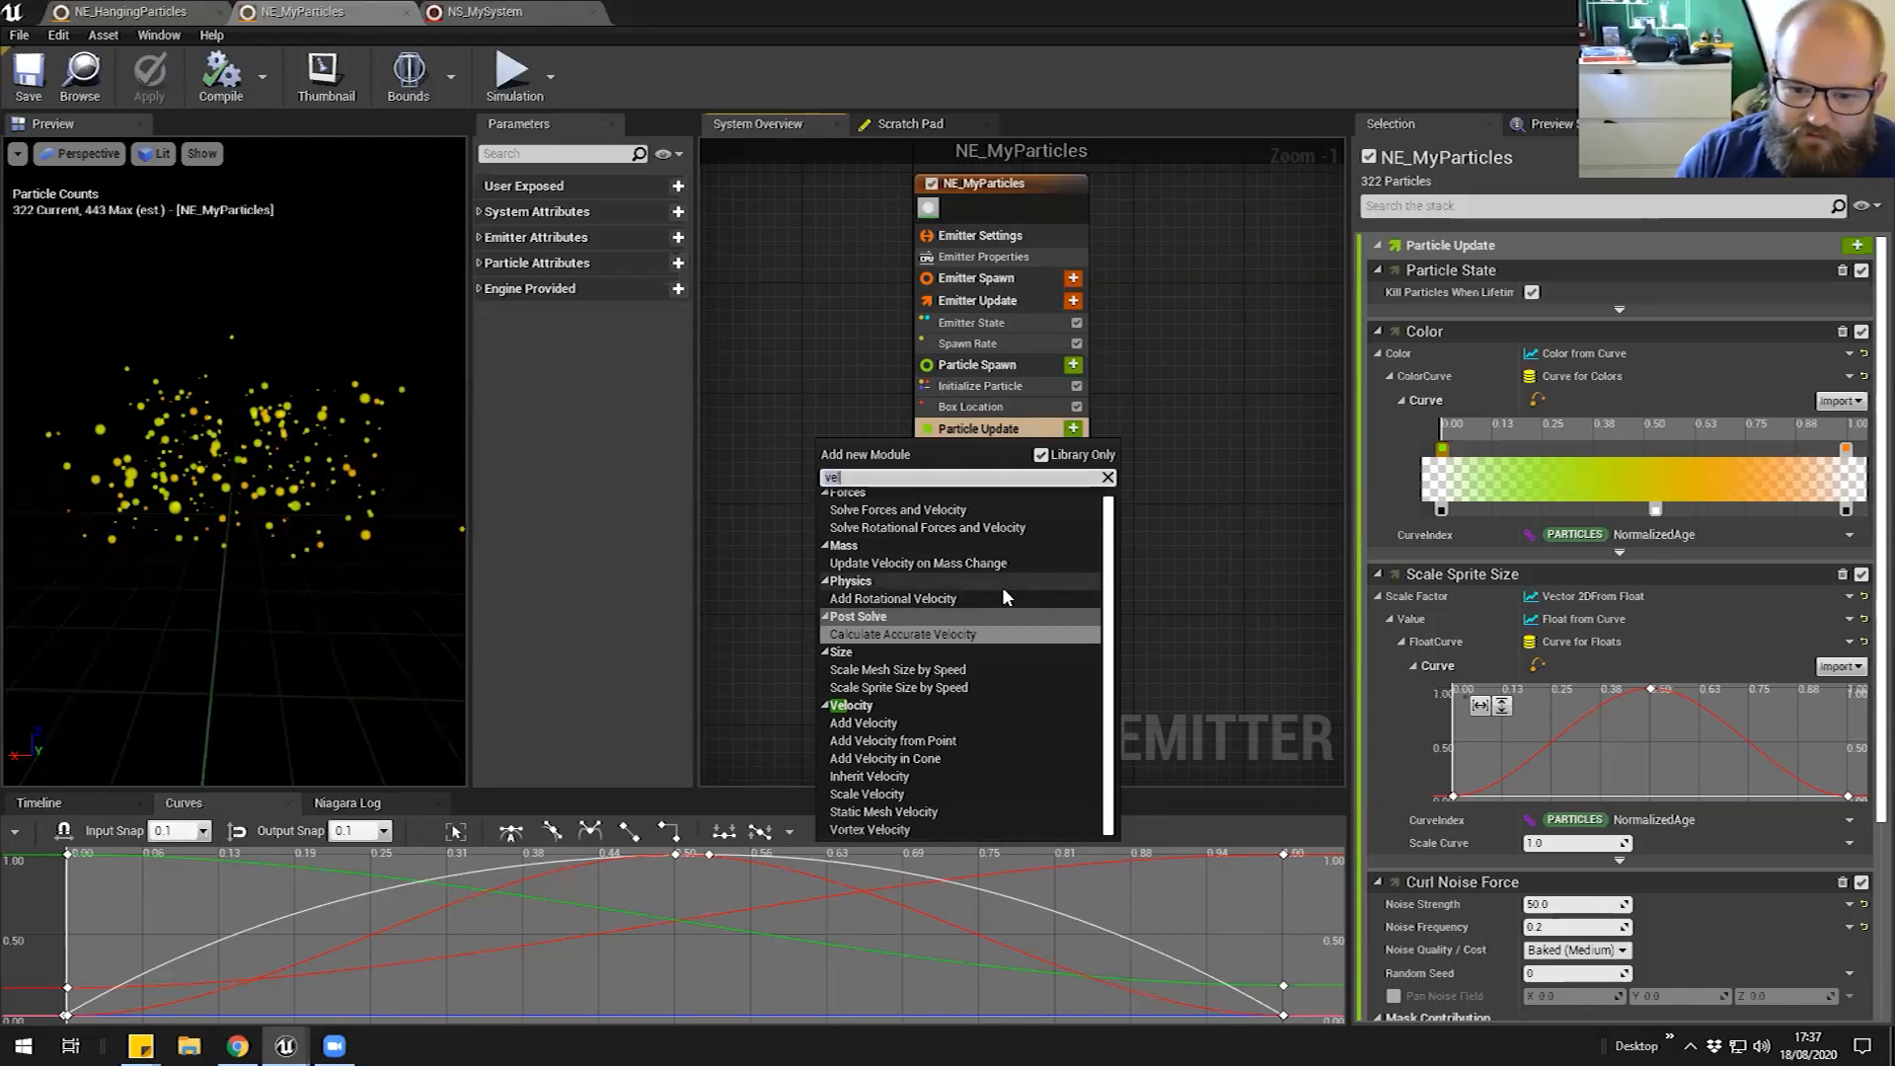
text(scla)
double_click(842, 479)
text(sca)
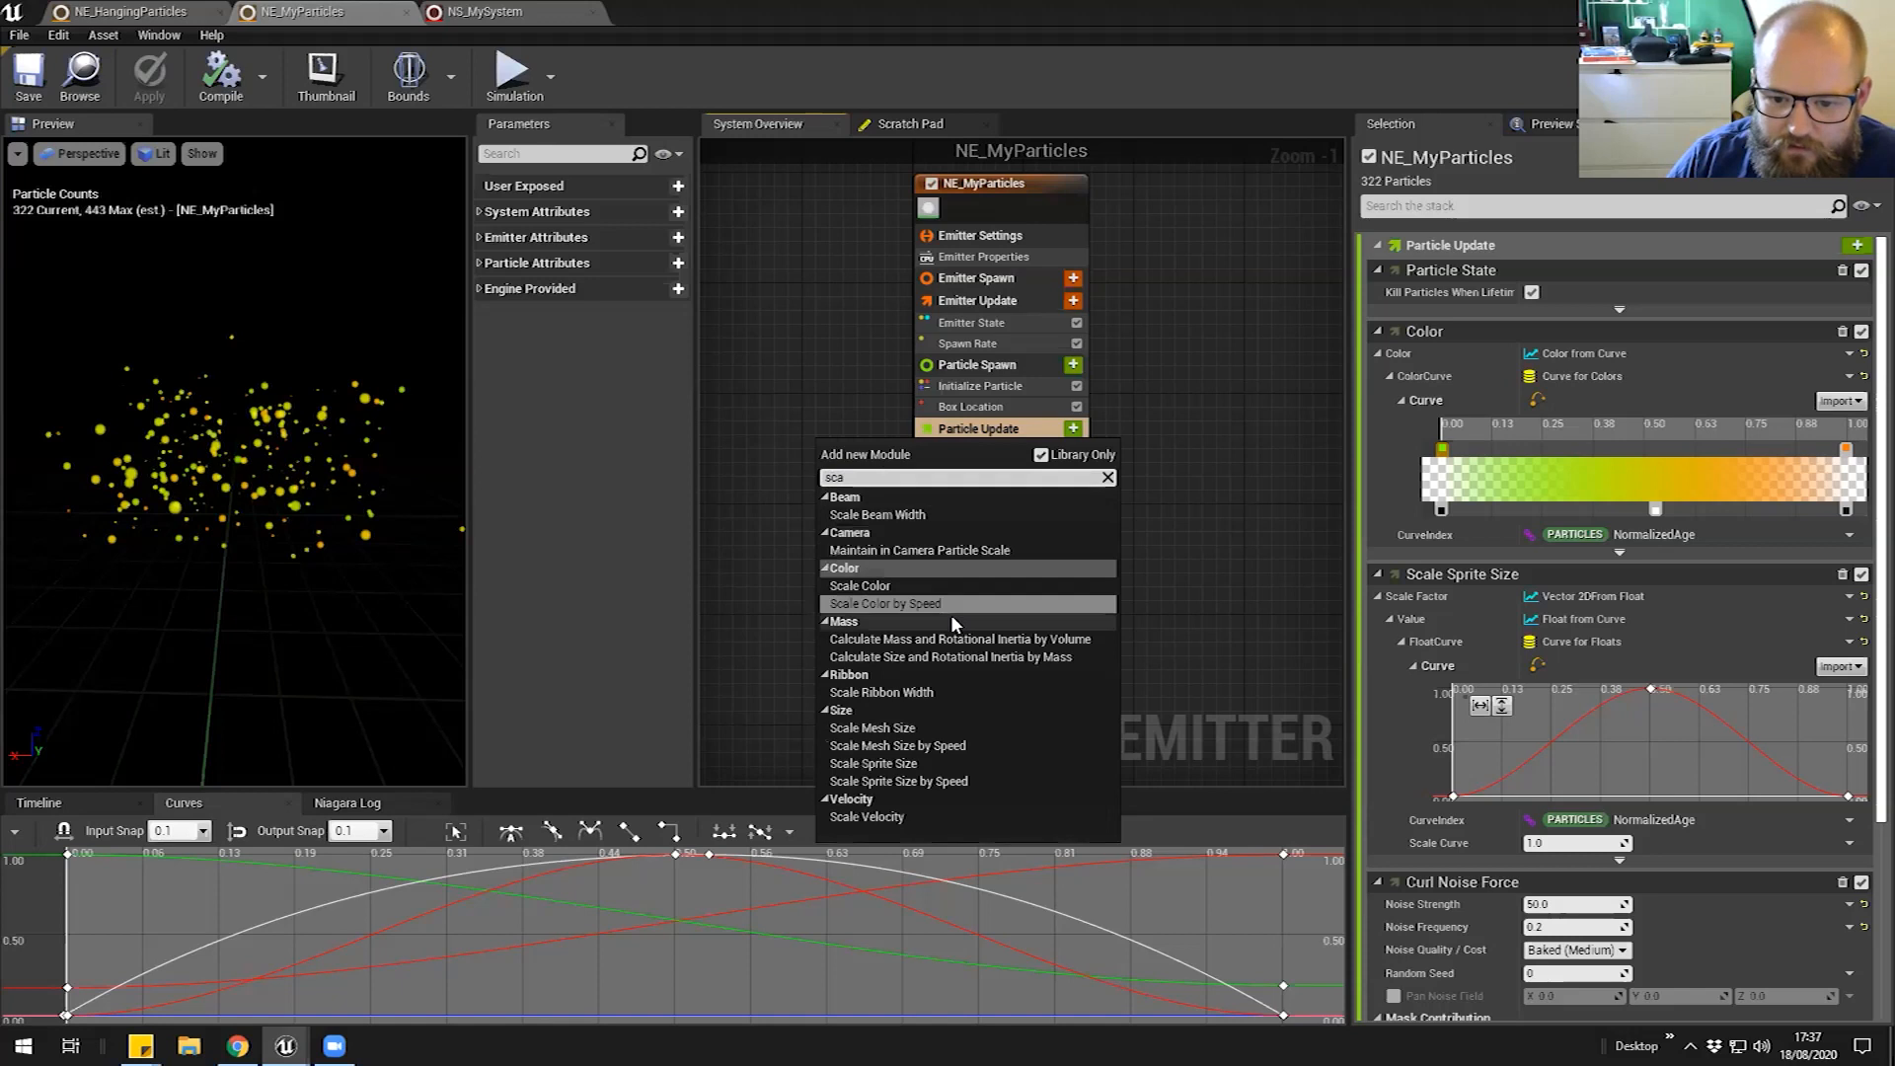
click(901, 781)
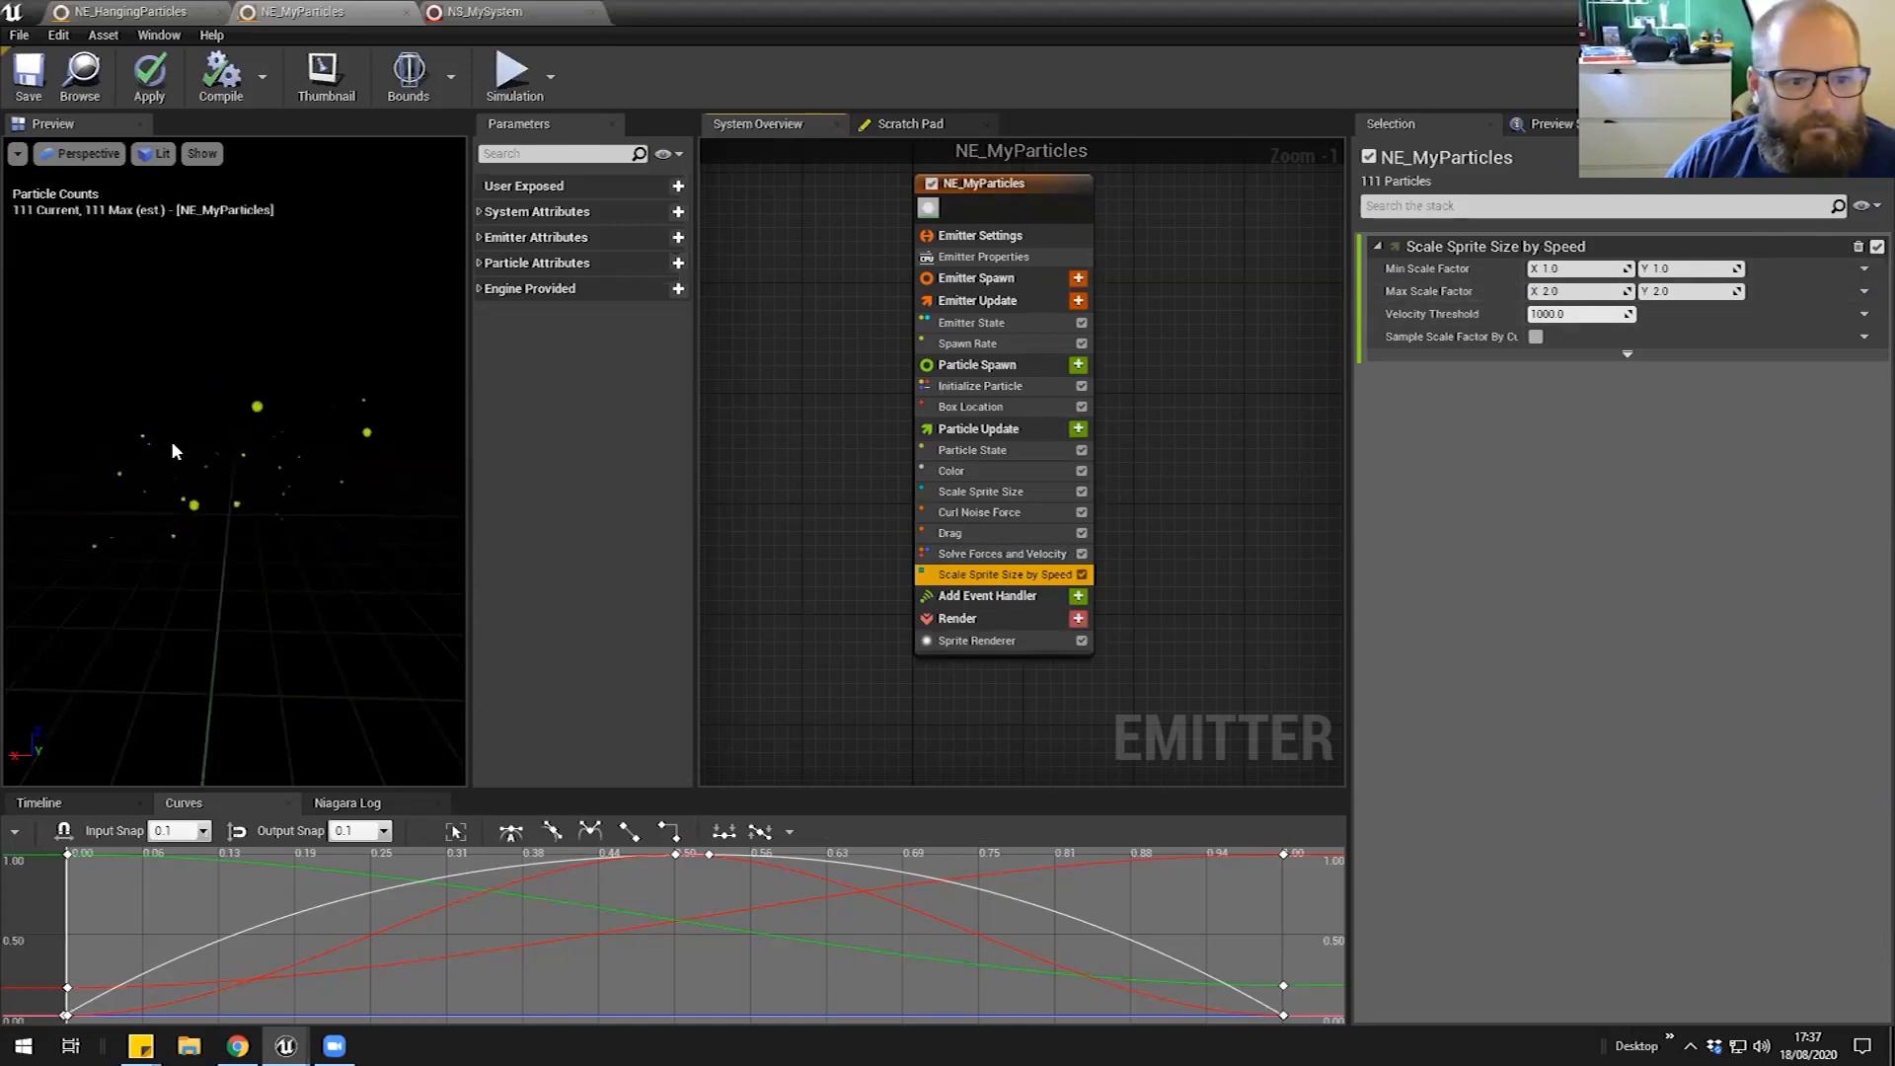
click(149, 71)
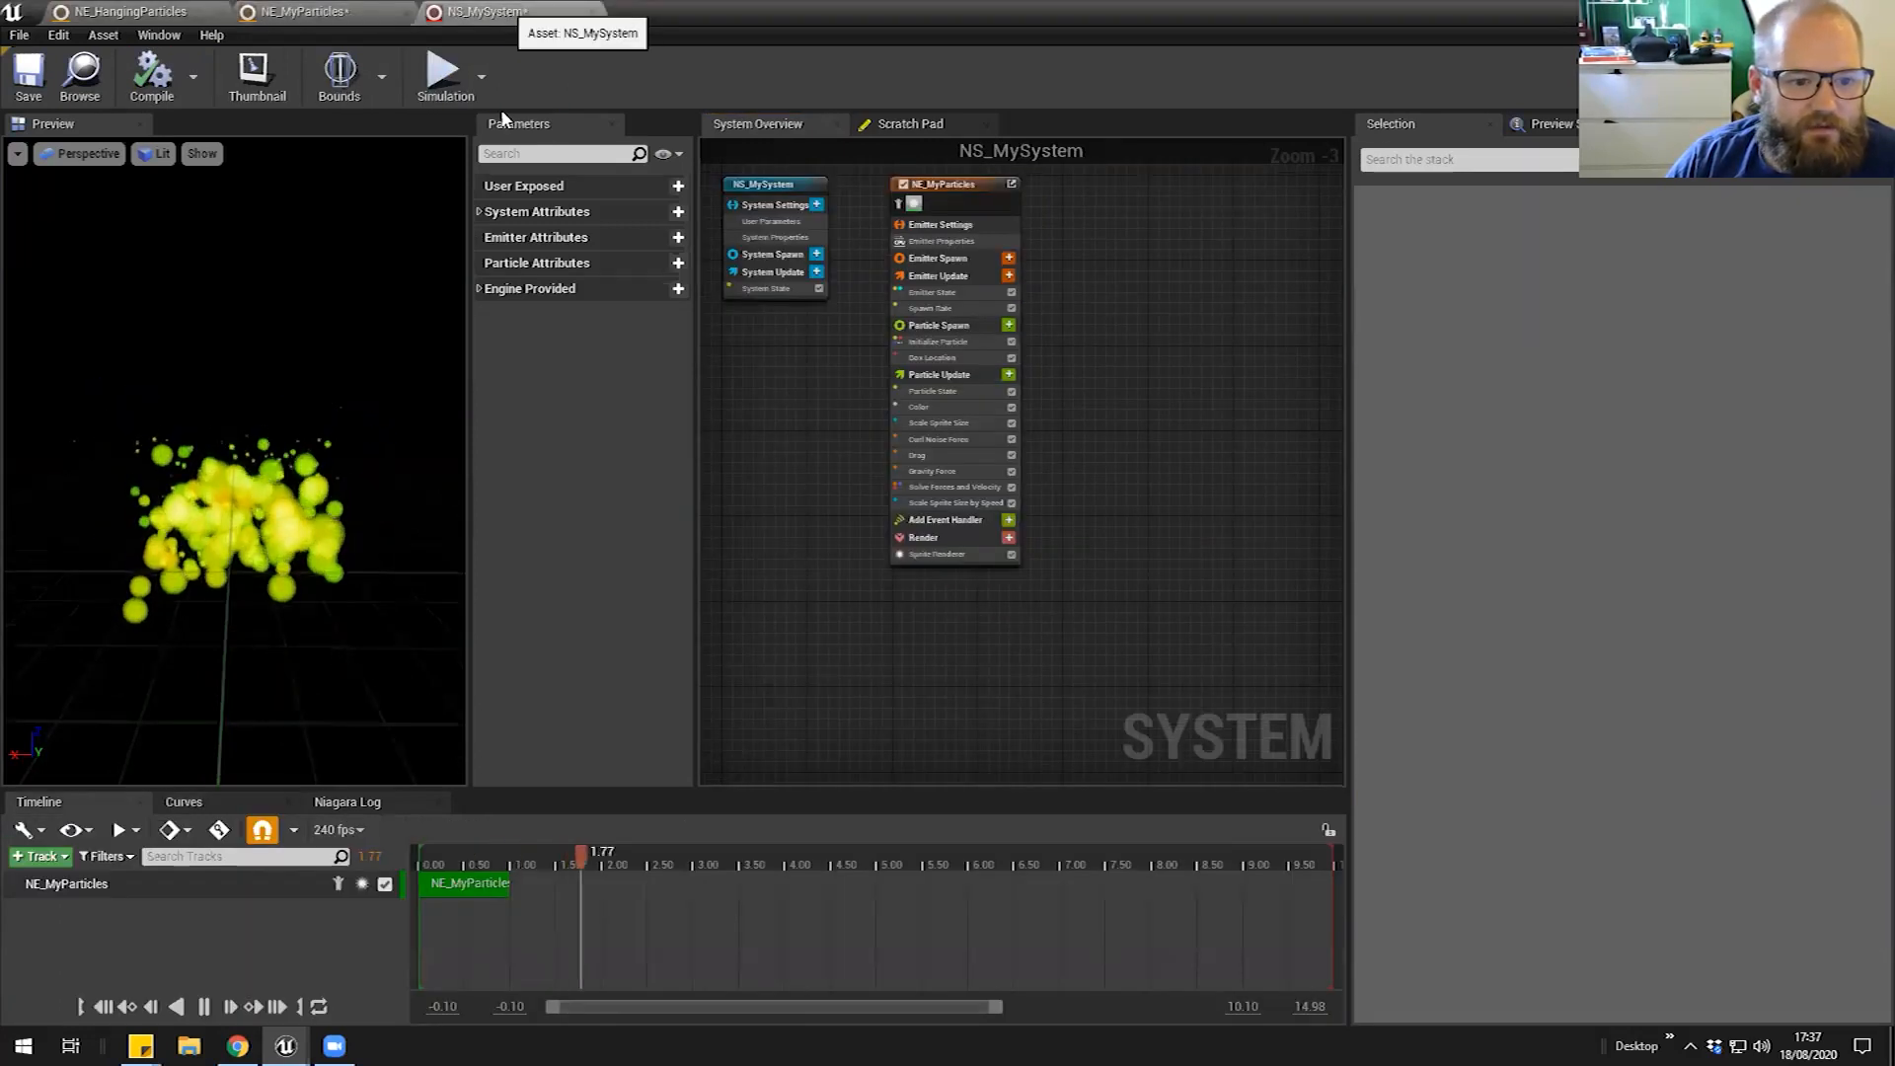
In NS_MySystem, set Scale Sprite Size by Speed's Max Scale Factor to 5.0 and Min Scale Factor to 0.5 in X and Y
click(955, 502)
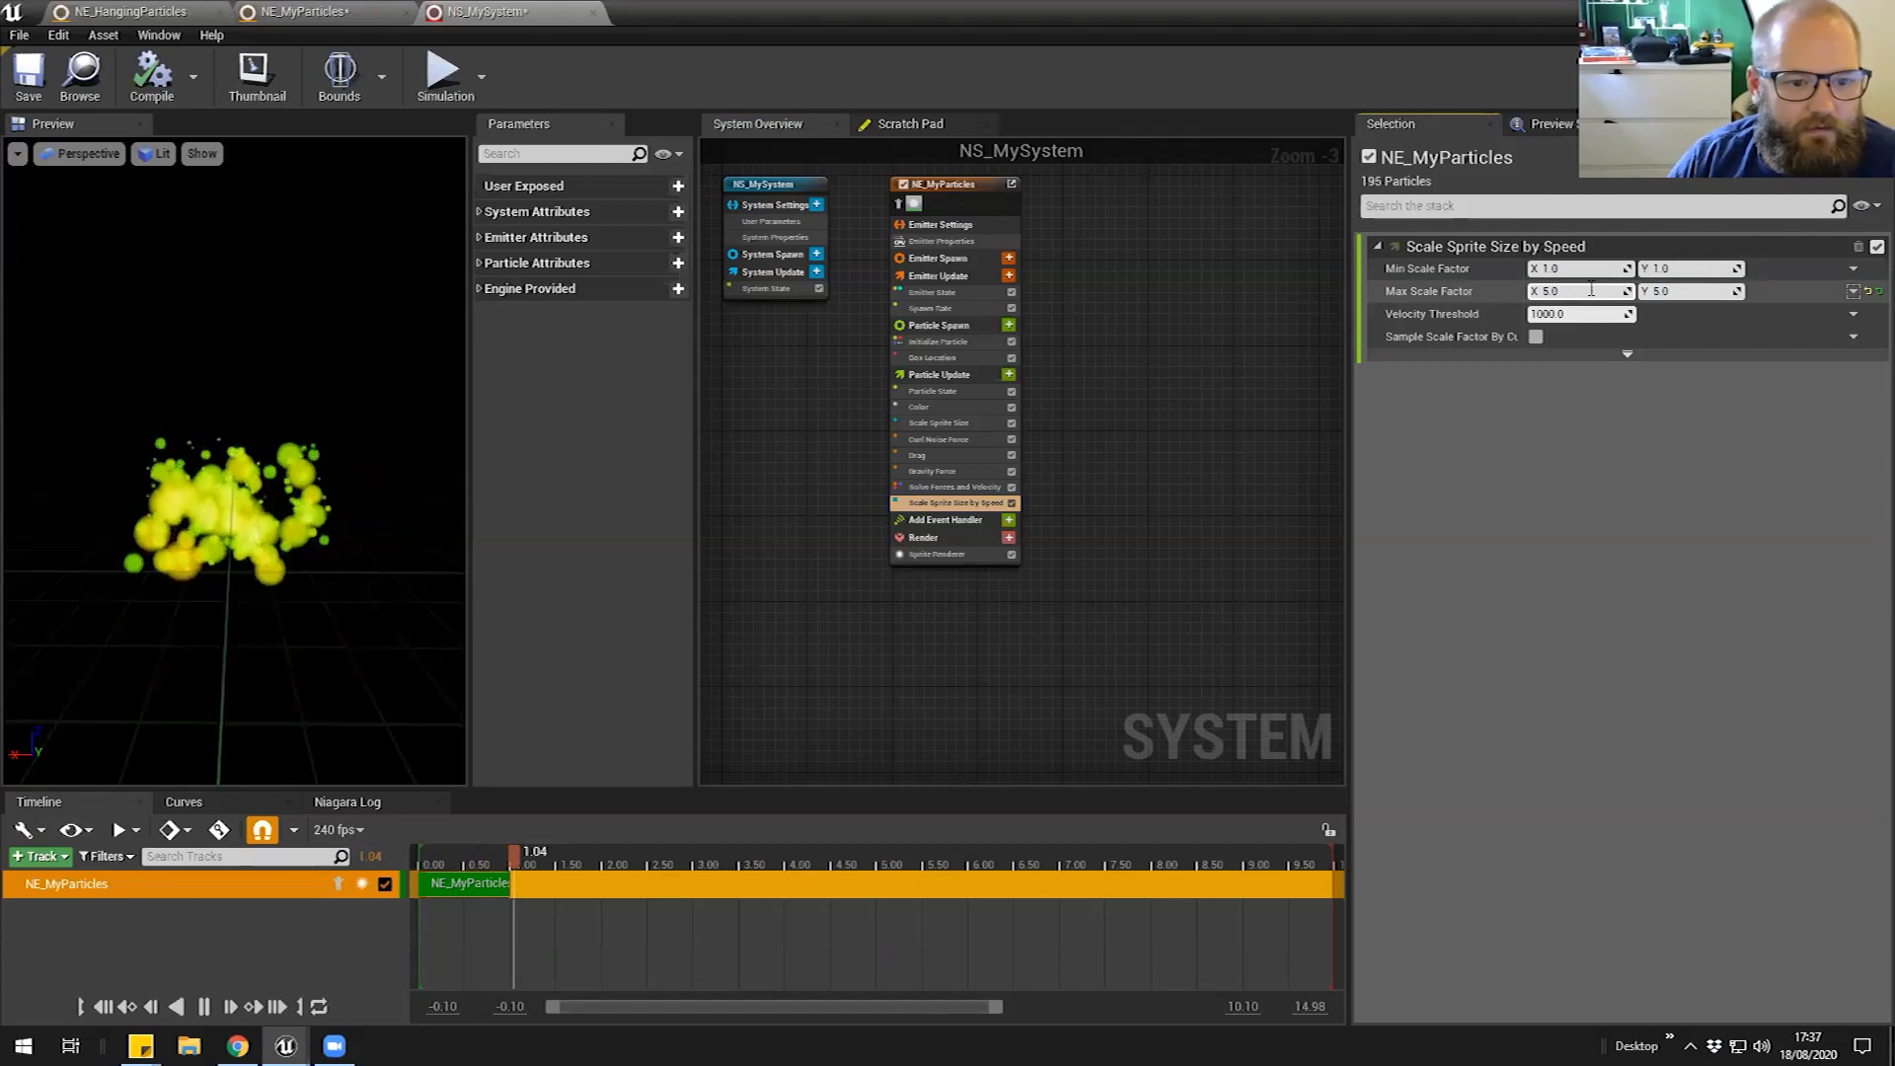
key(shift+Tab)
key(shift+Tab)
key(shift+Tab)
key(shift+Tab)
key(shift+Tab)
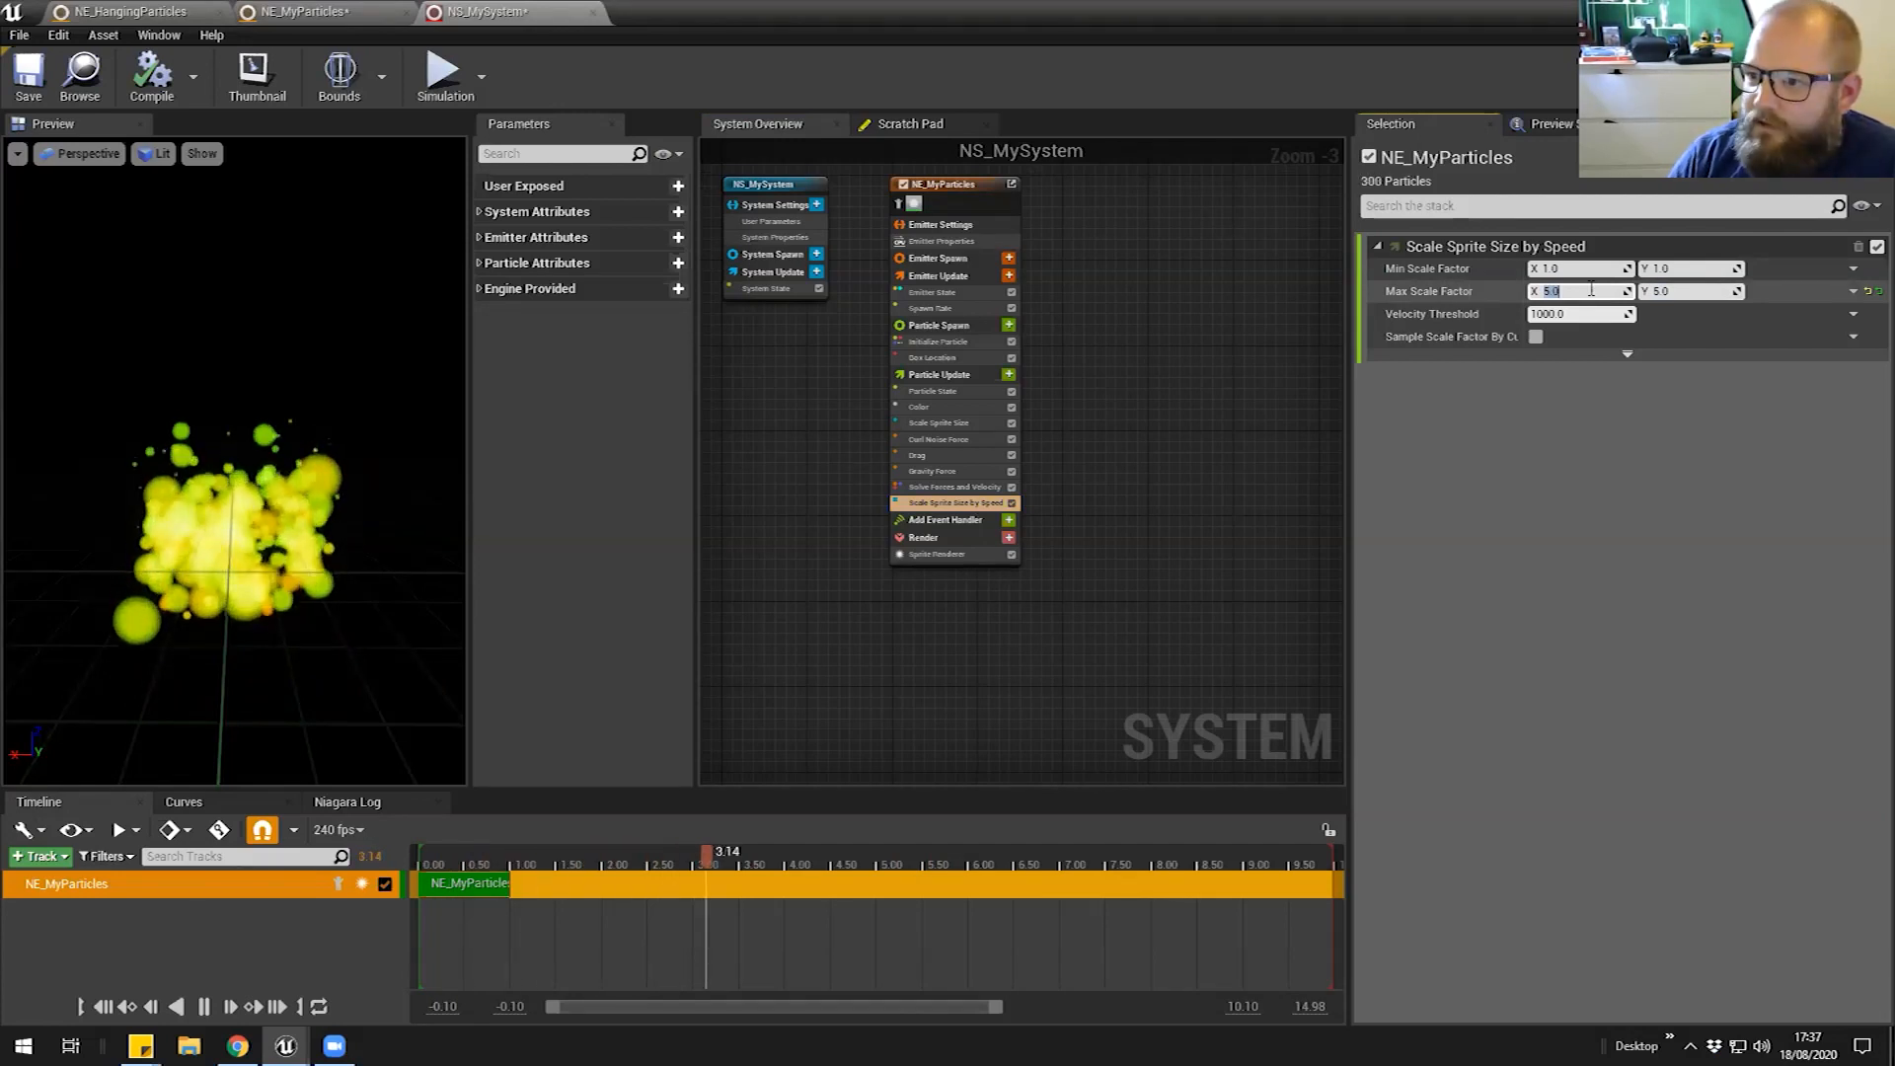
text(0.5)
key(Tab)
text(.5)
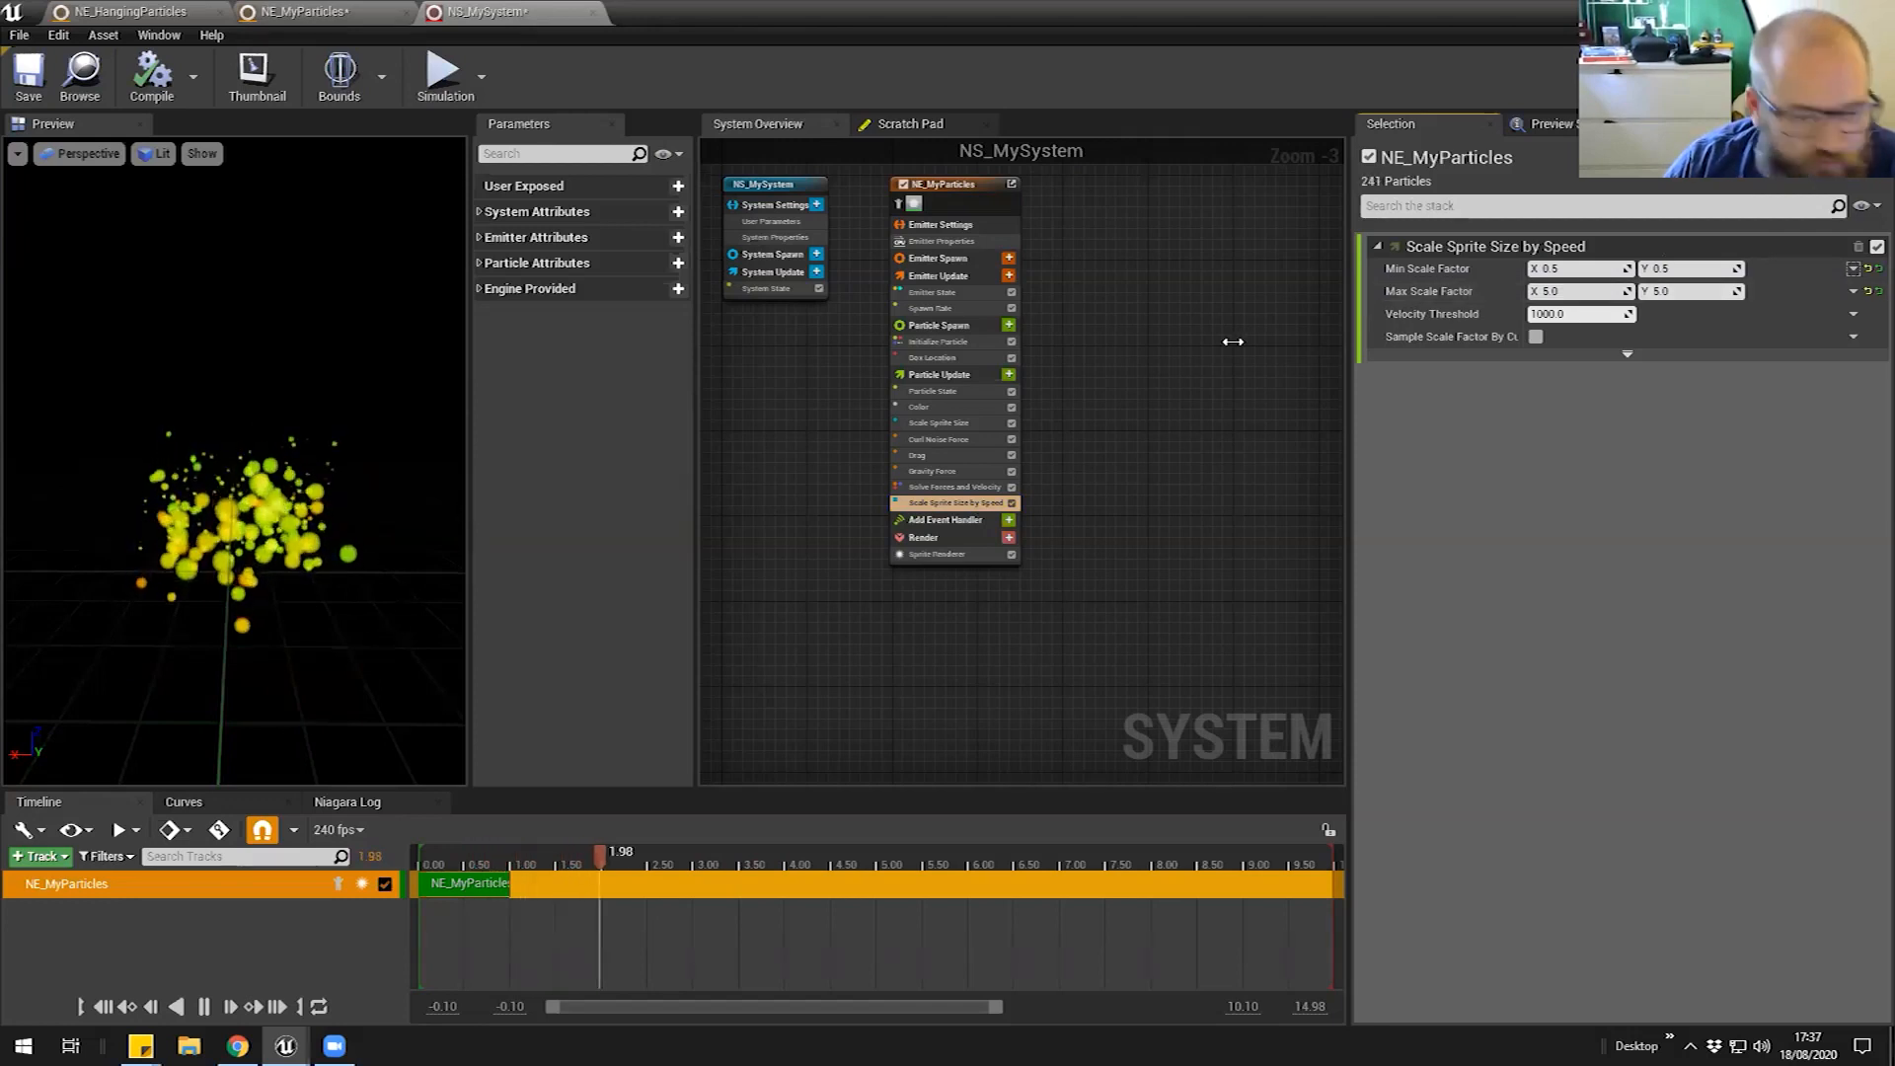
Set Scale Sprite Size by Speed's Min Scale Factor to 0.2 and Max Scale Factor to 50 in both X and Y
click(1595, 275)
text(.2)
key(Tab)
text(.2)
key(Tab)
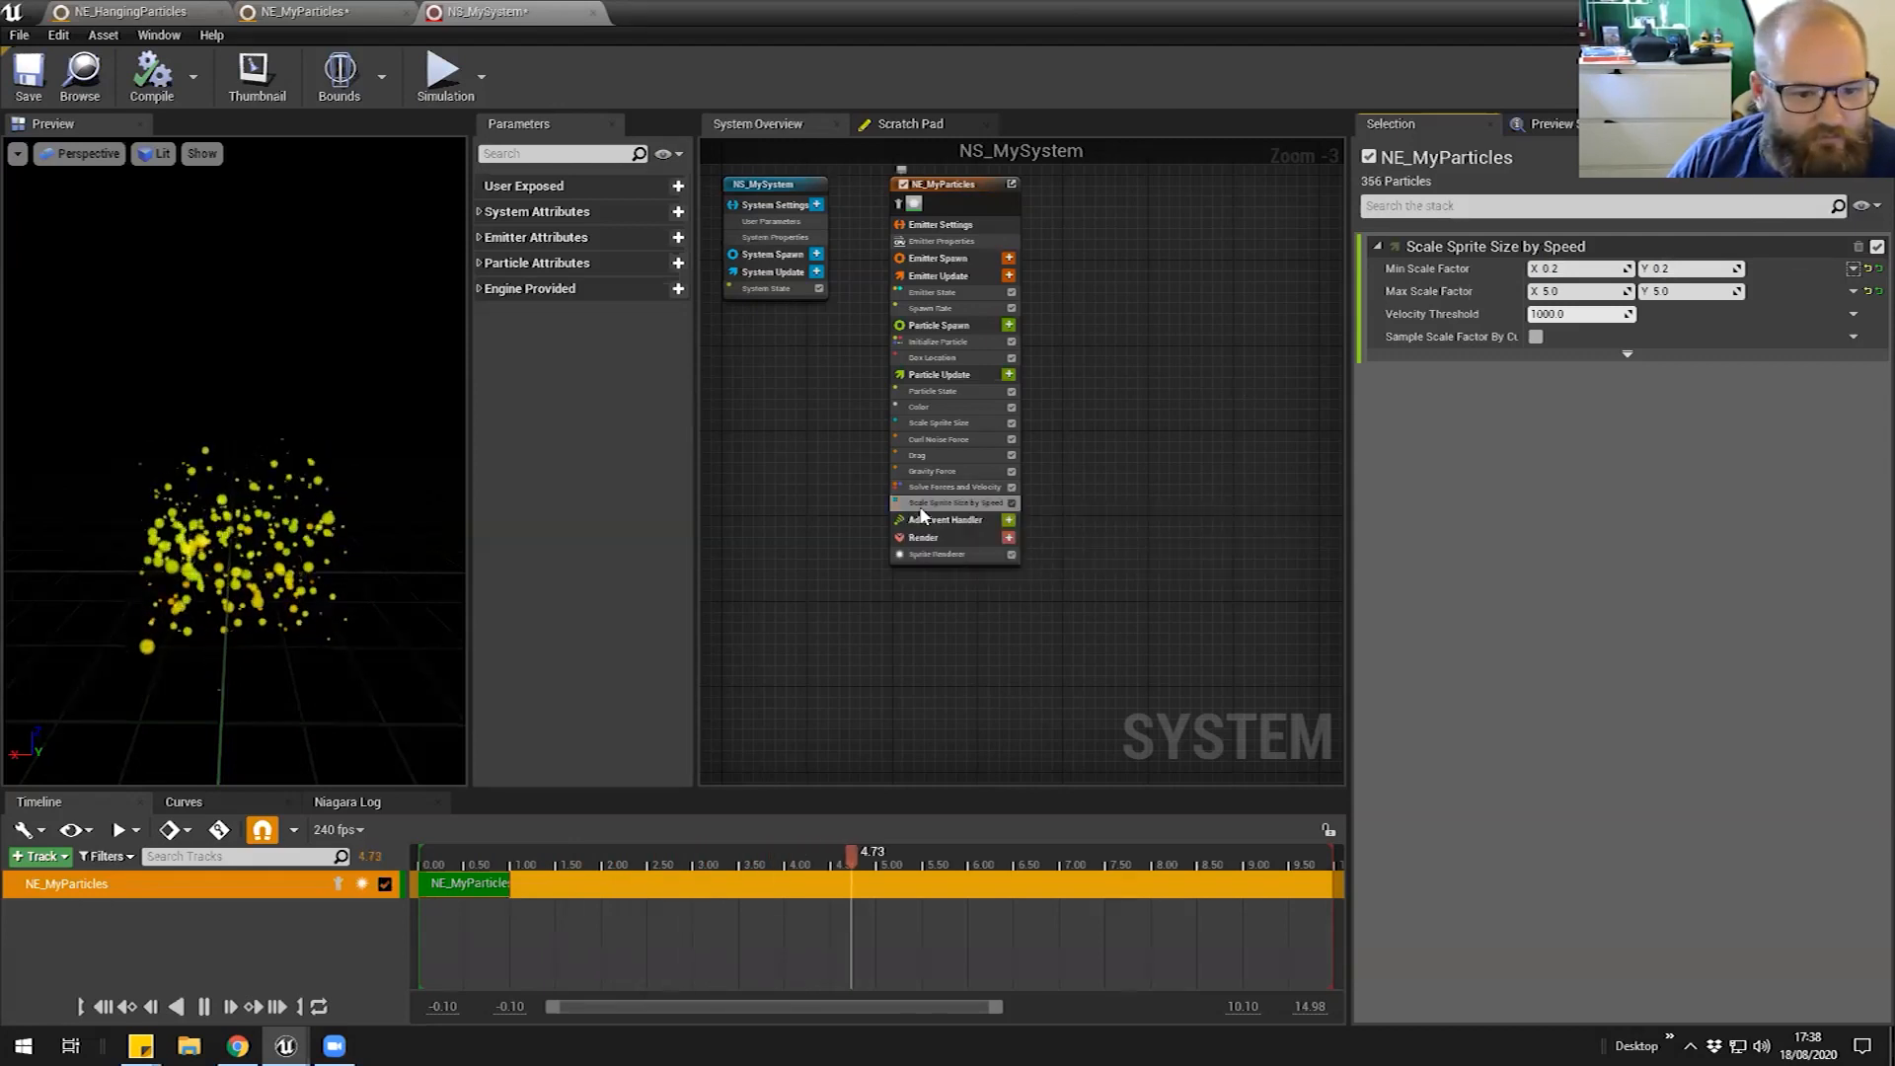
click(1584, 289)
text(50)
key(Tab)
text(50)
key(Tab)
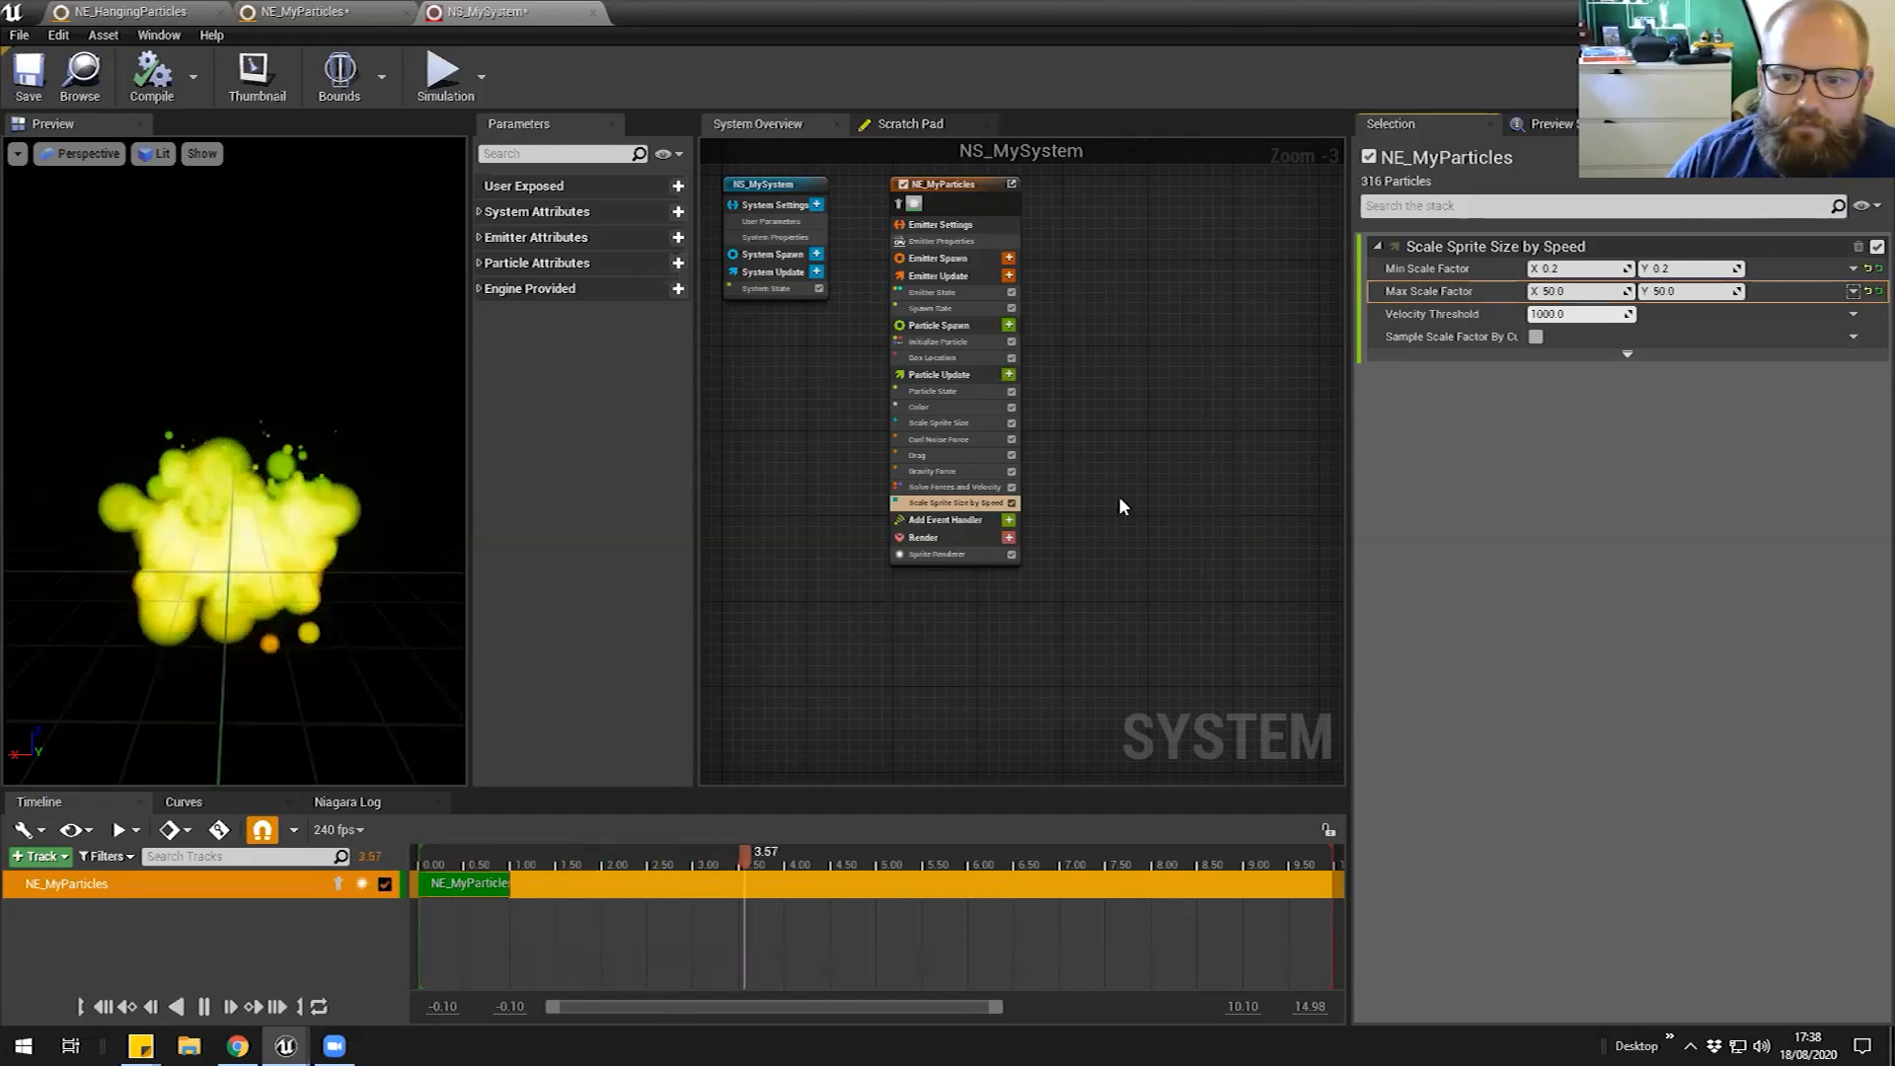
Drive NS_MySystem's Gravity Force with a Uniform Ranged Vector, with Minimum Z 50 and Maximum Z -50
click(933, 471)
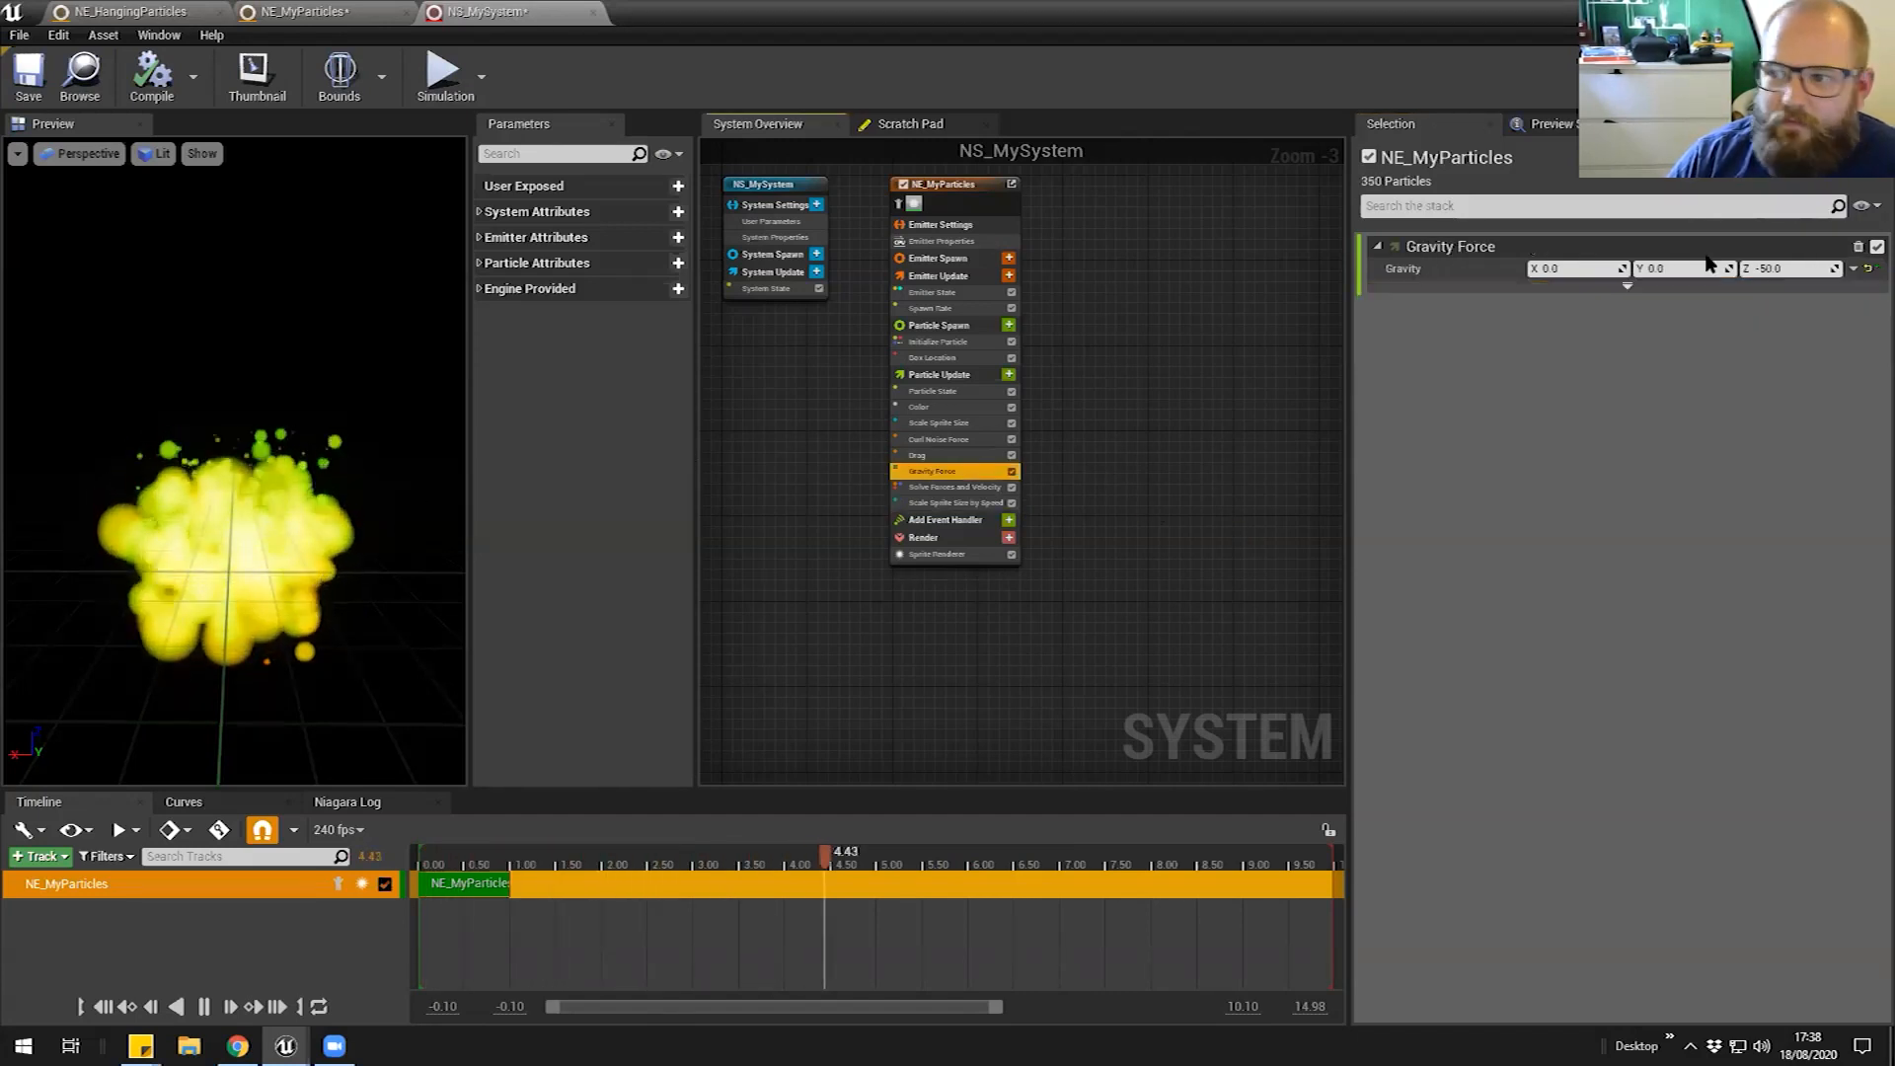
click(1853, 270)
text(rand)
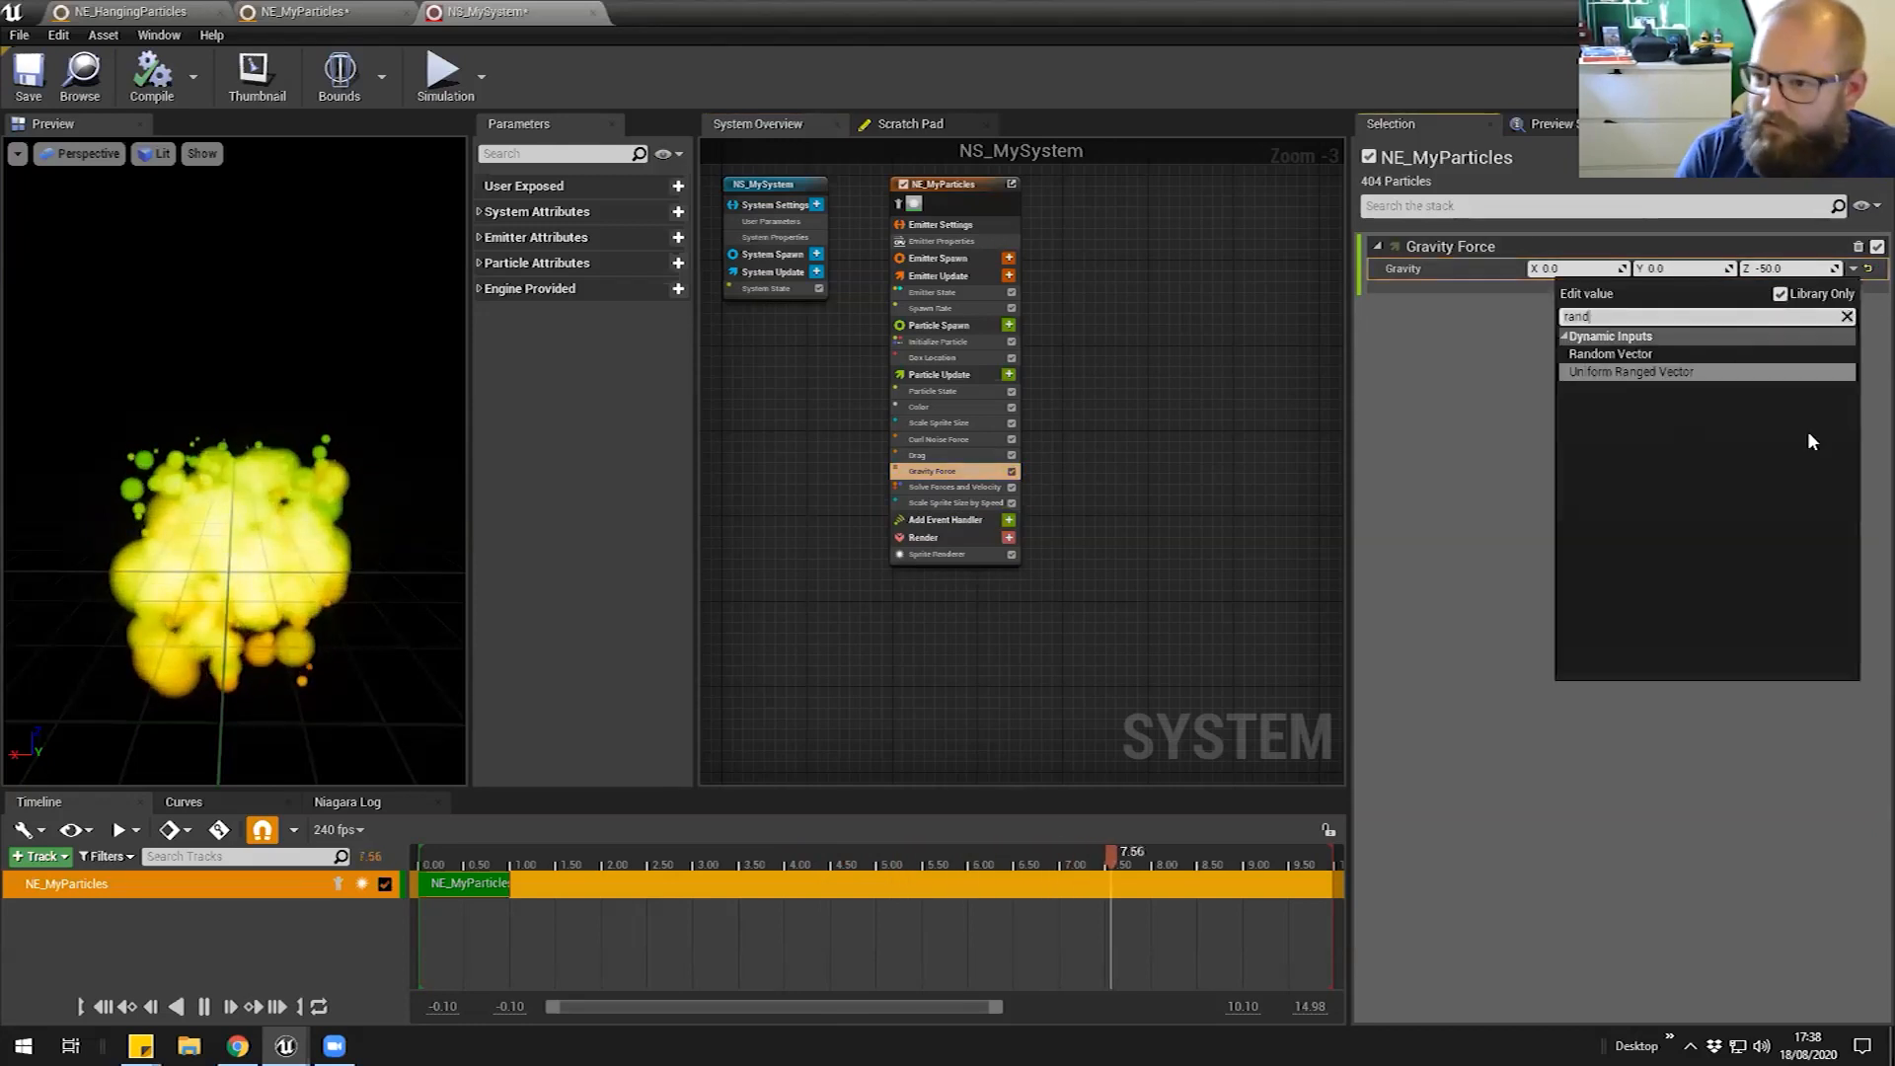
key(Return)
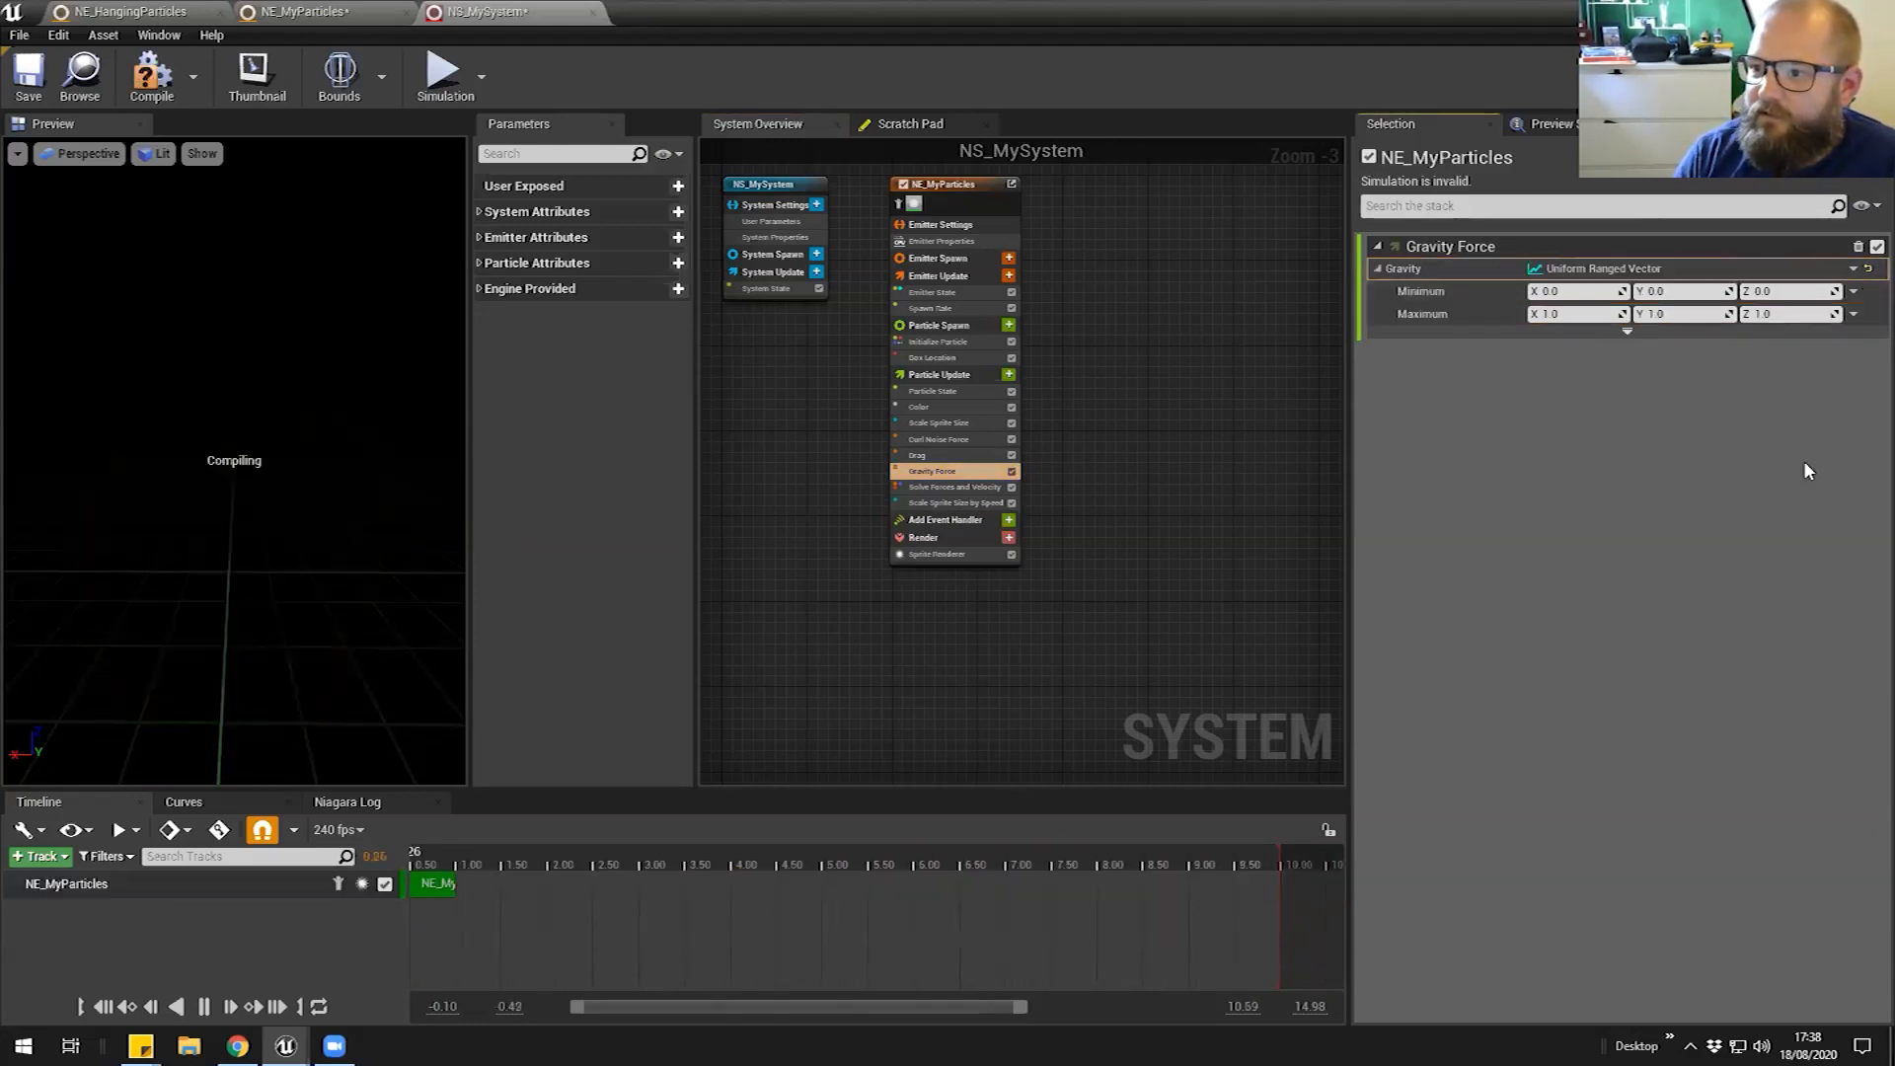
click(1792, 290)
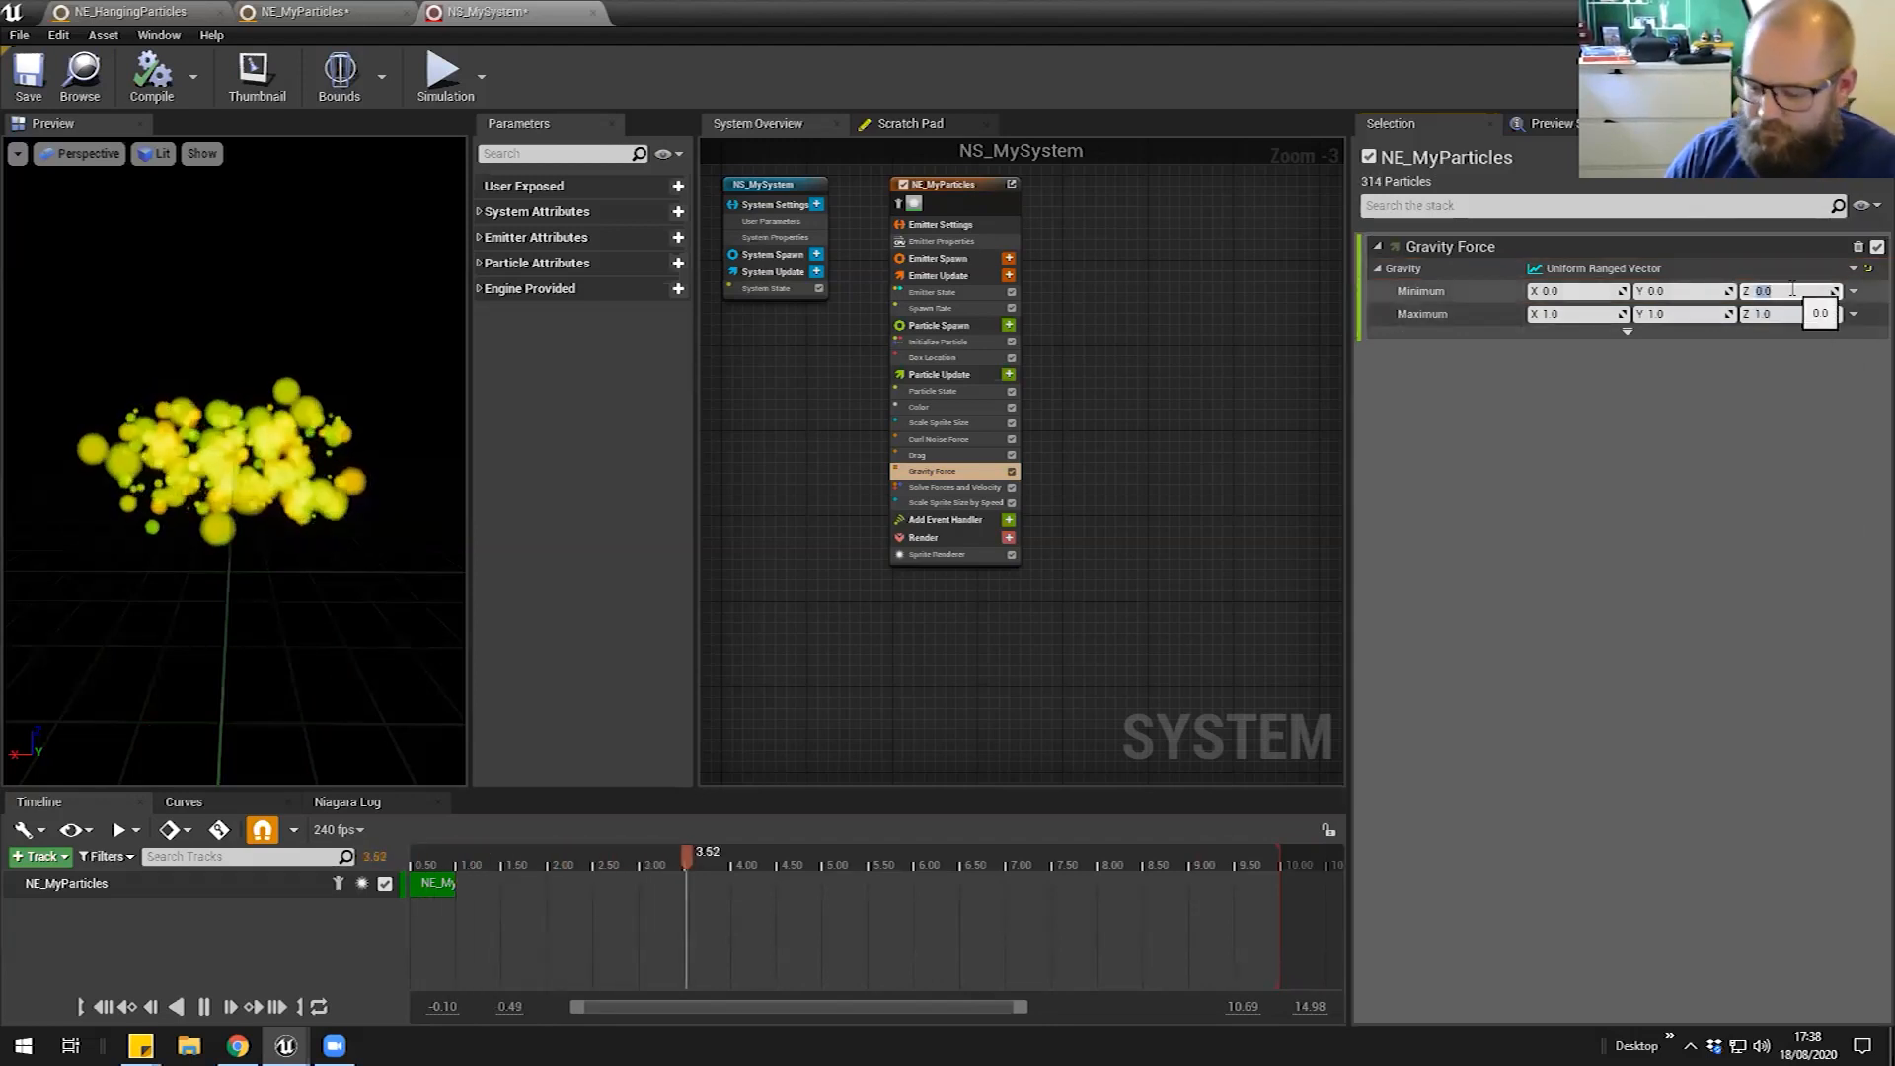
text(50)
click(1790, 314)
text(-50)
key(Return)
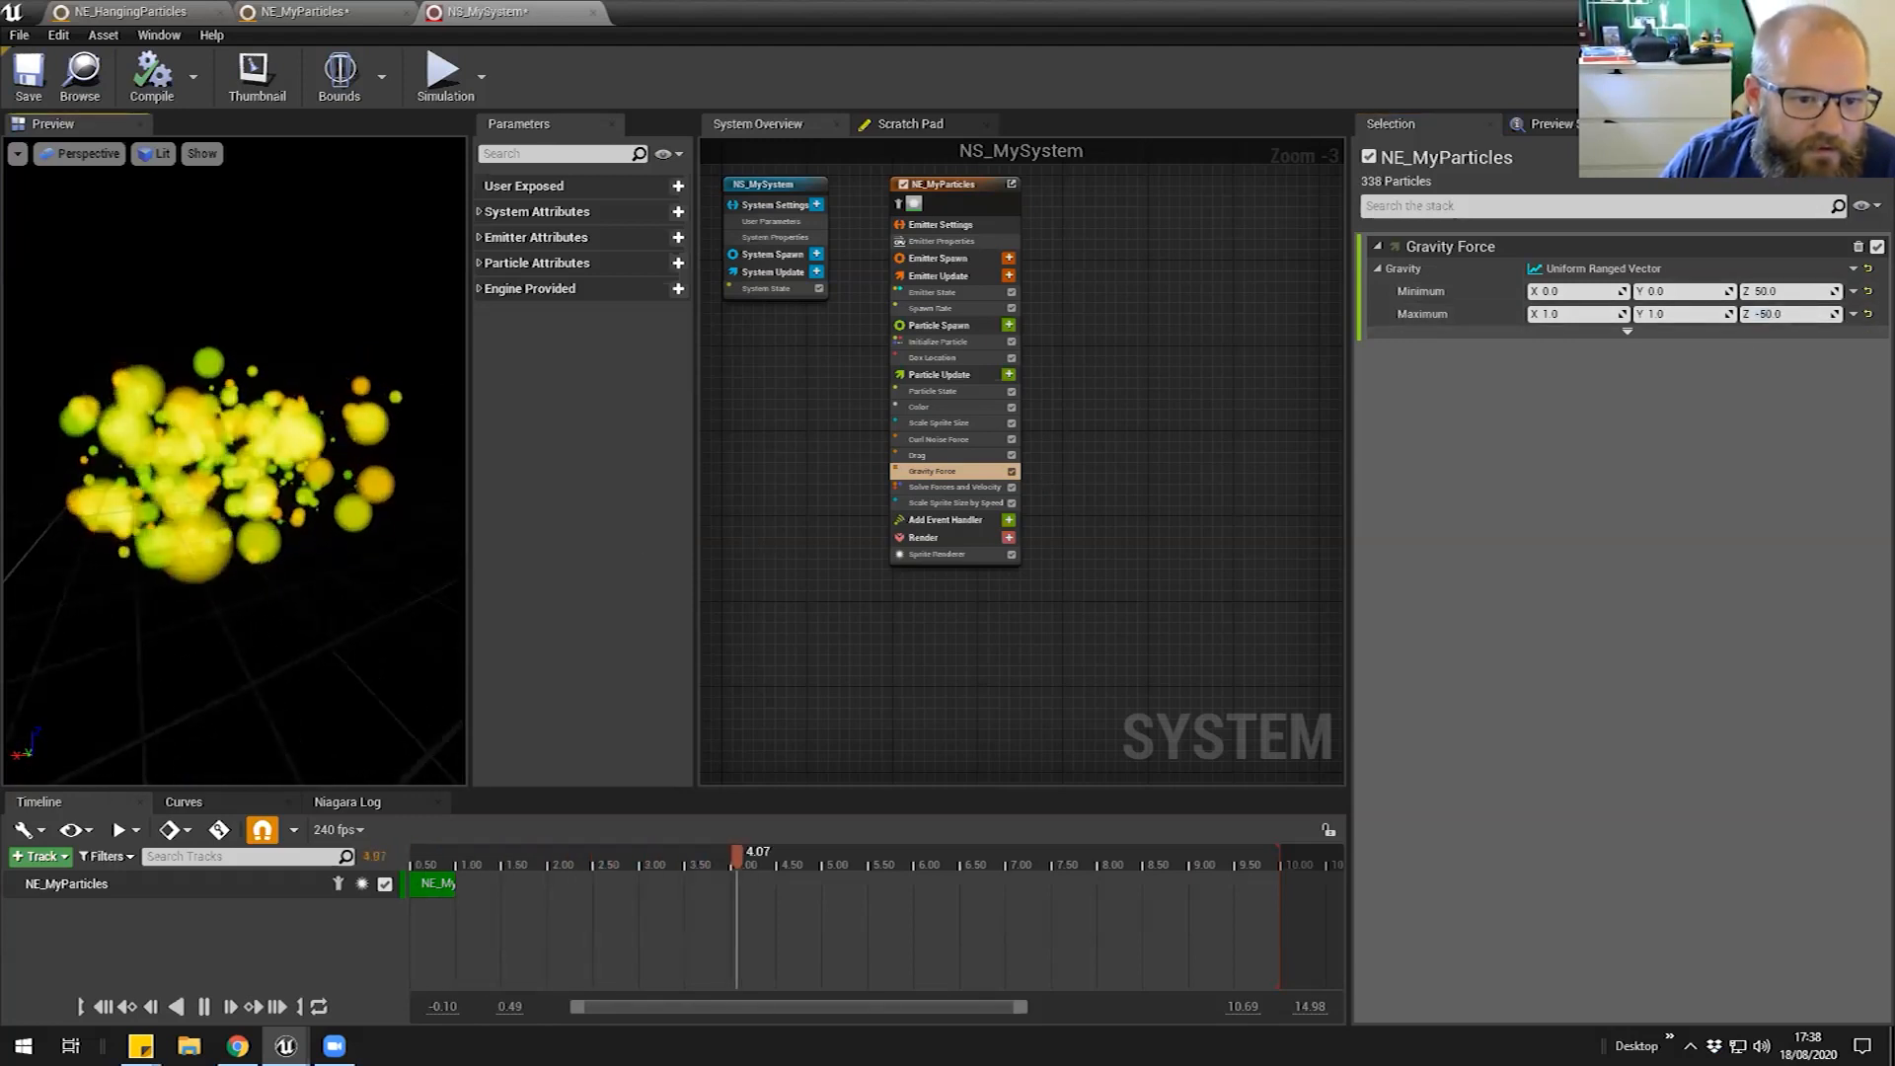
Disable the Drag module in NS_MySystem's NE_MyParticles stack and check the particle motion in the preview
click(1011, 456)
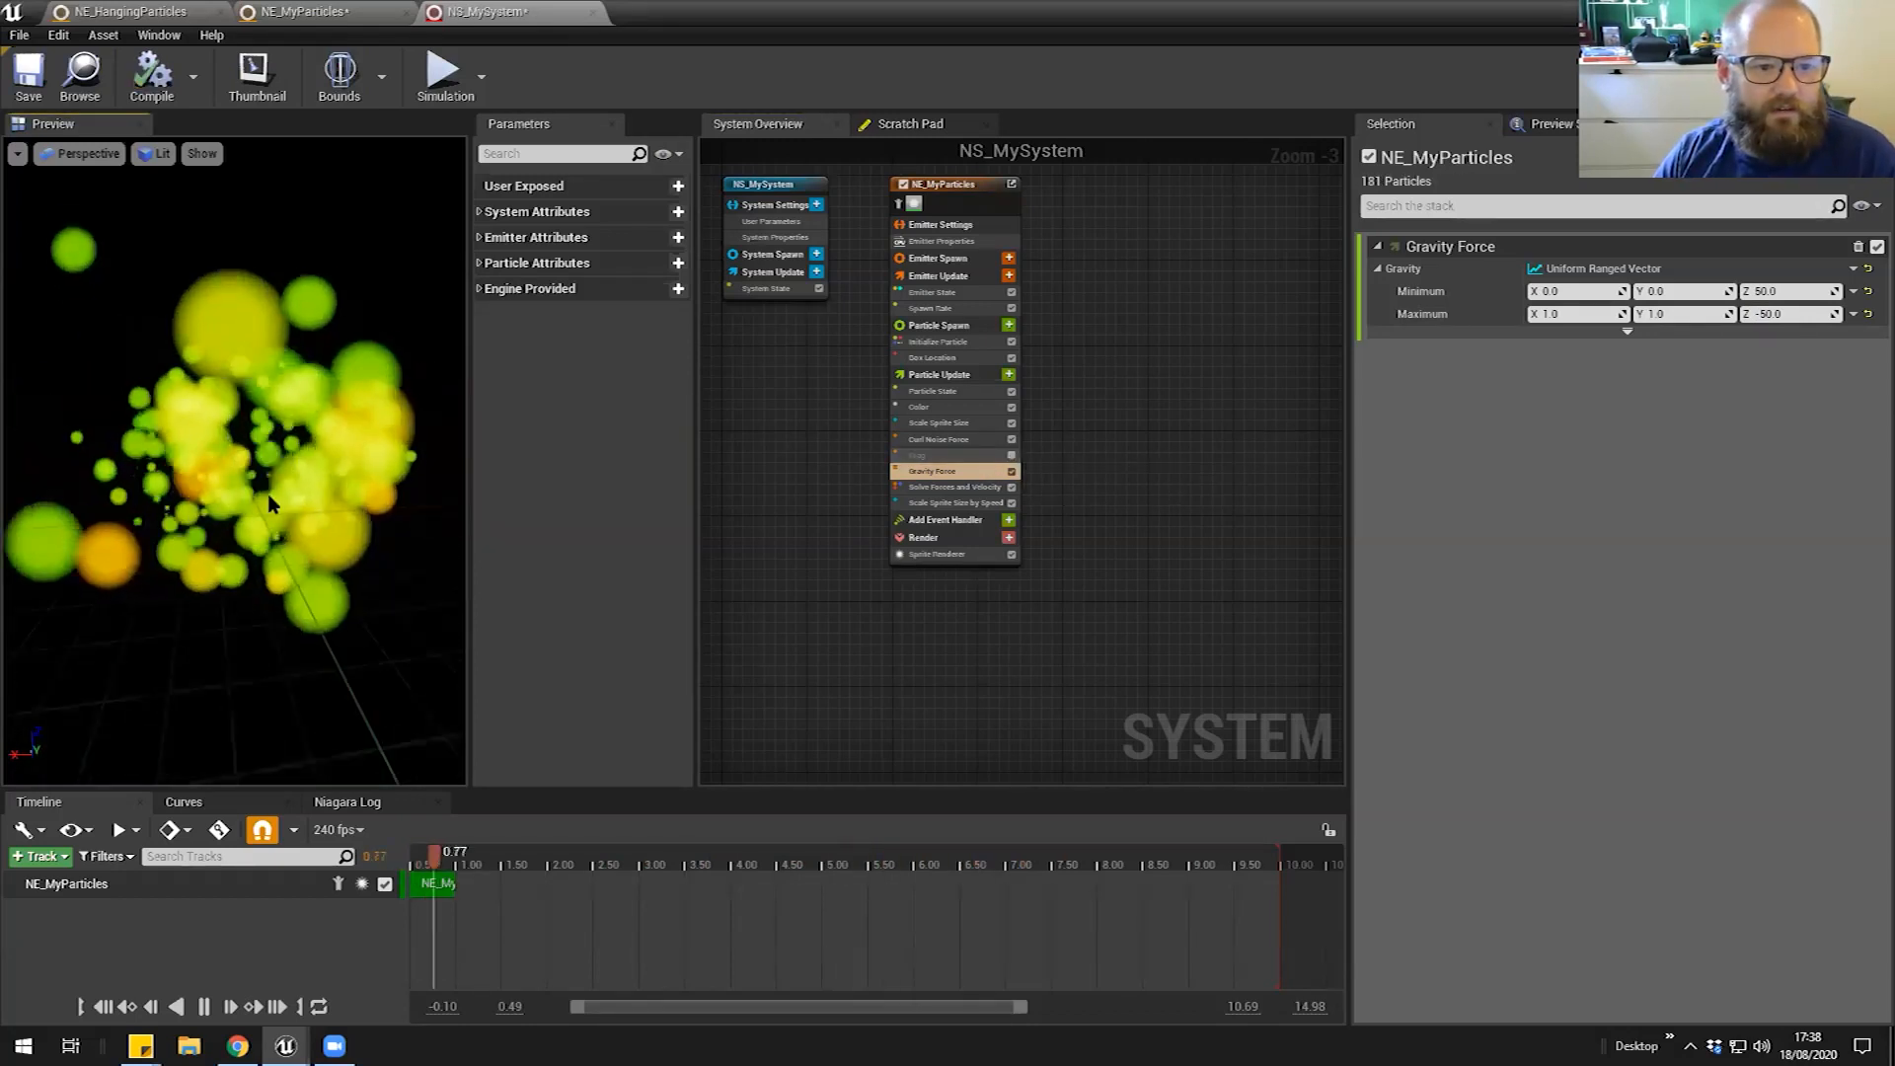
scroll(273, 504, down, 5)
drag(274, 504, 442, 501)
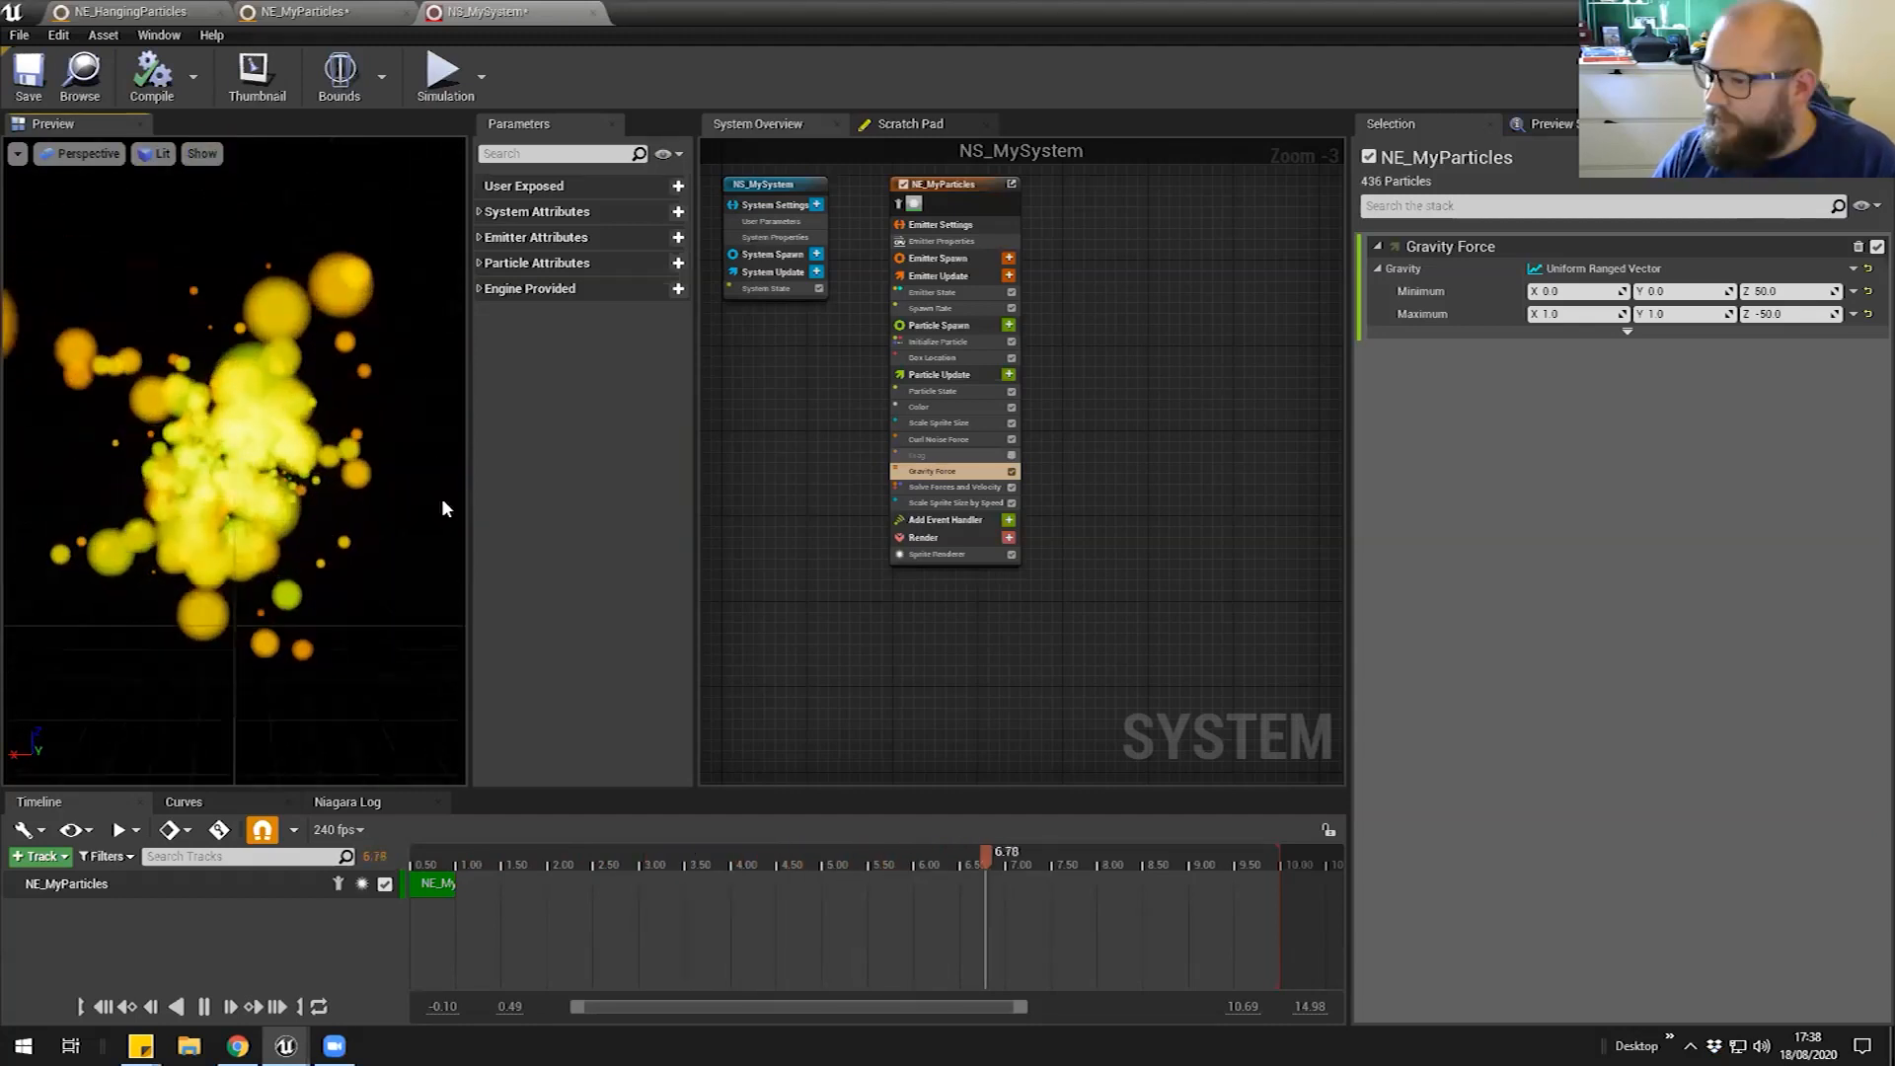
scroll(316, 487, up, 10)
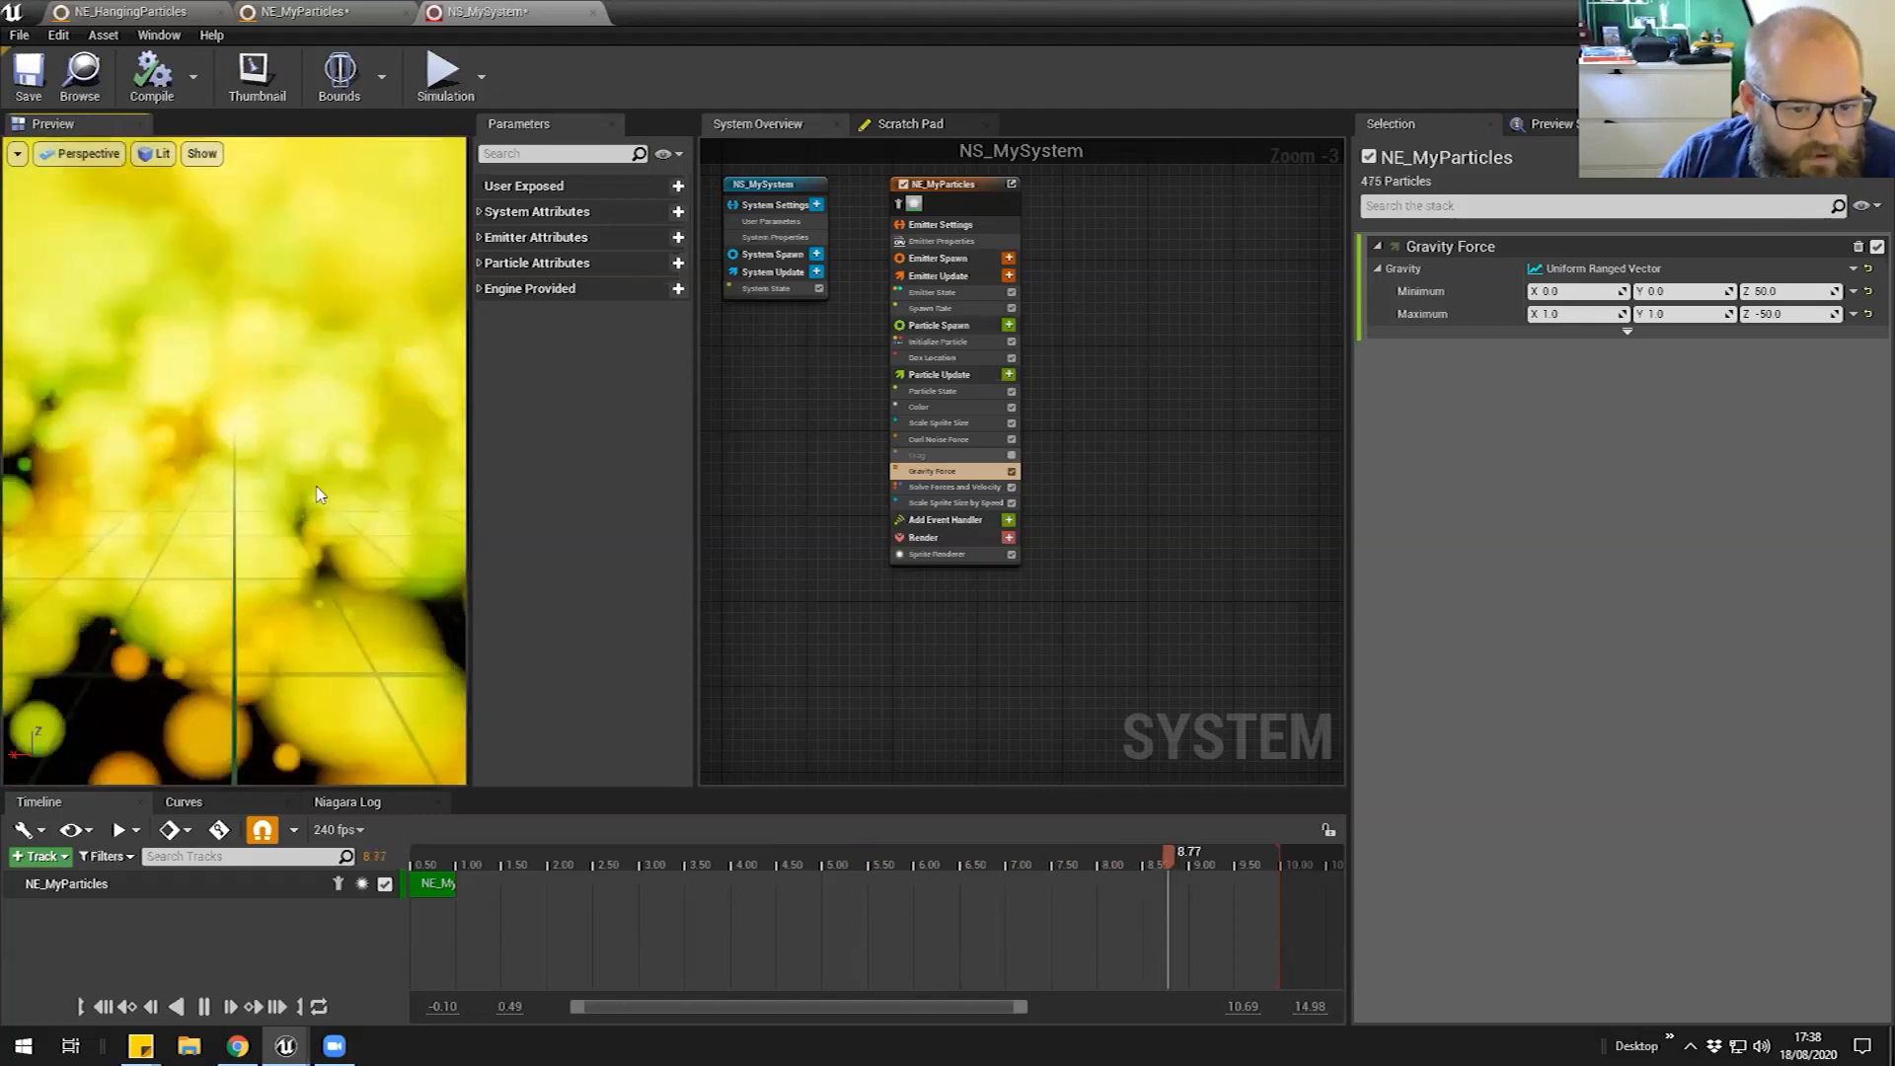
right_drag(356, 470, 346, 553)
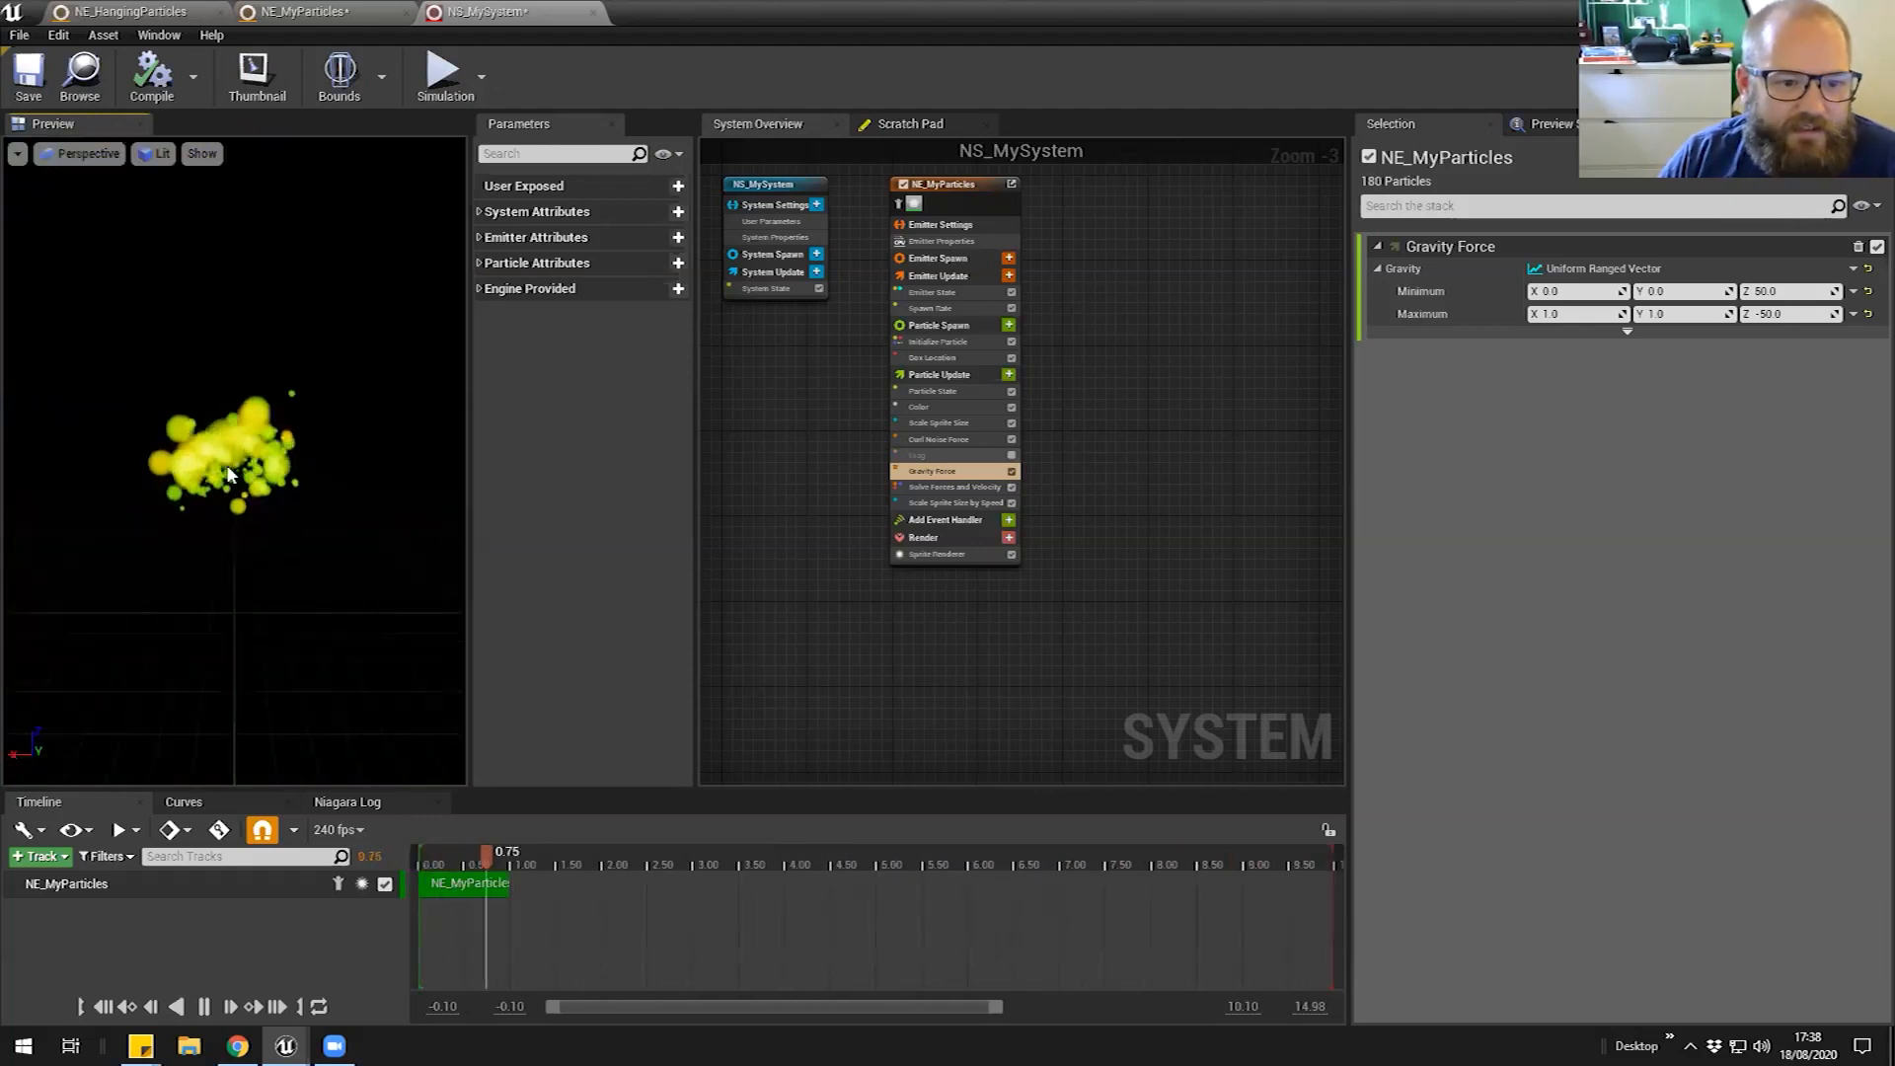
drag(229, 474, 345, 380)
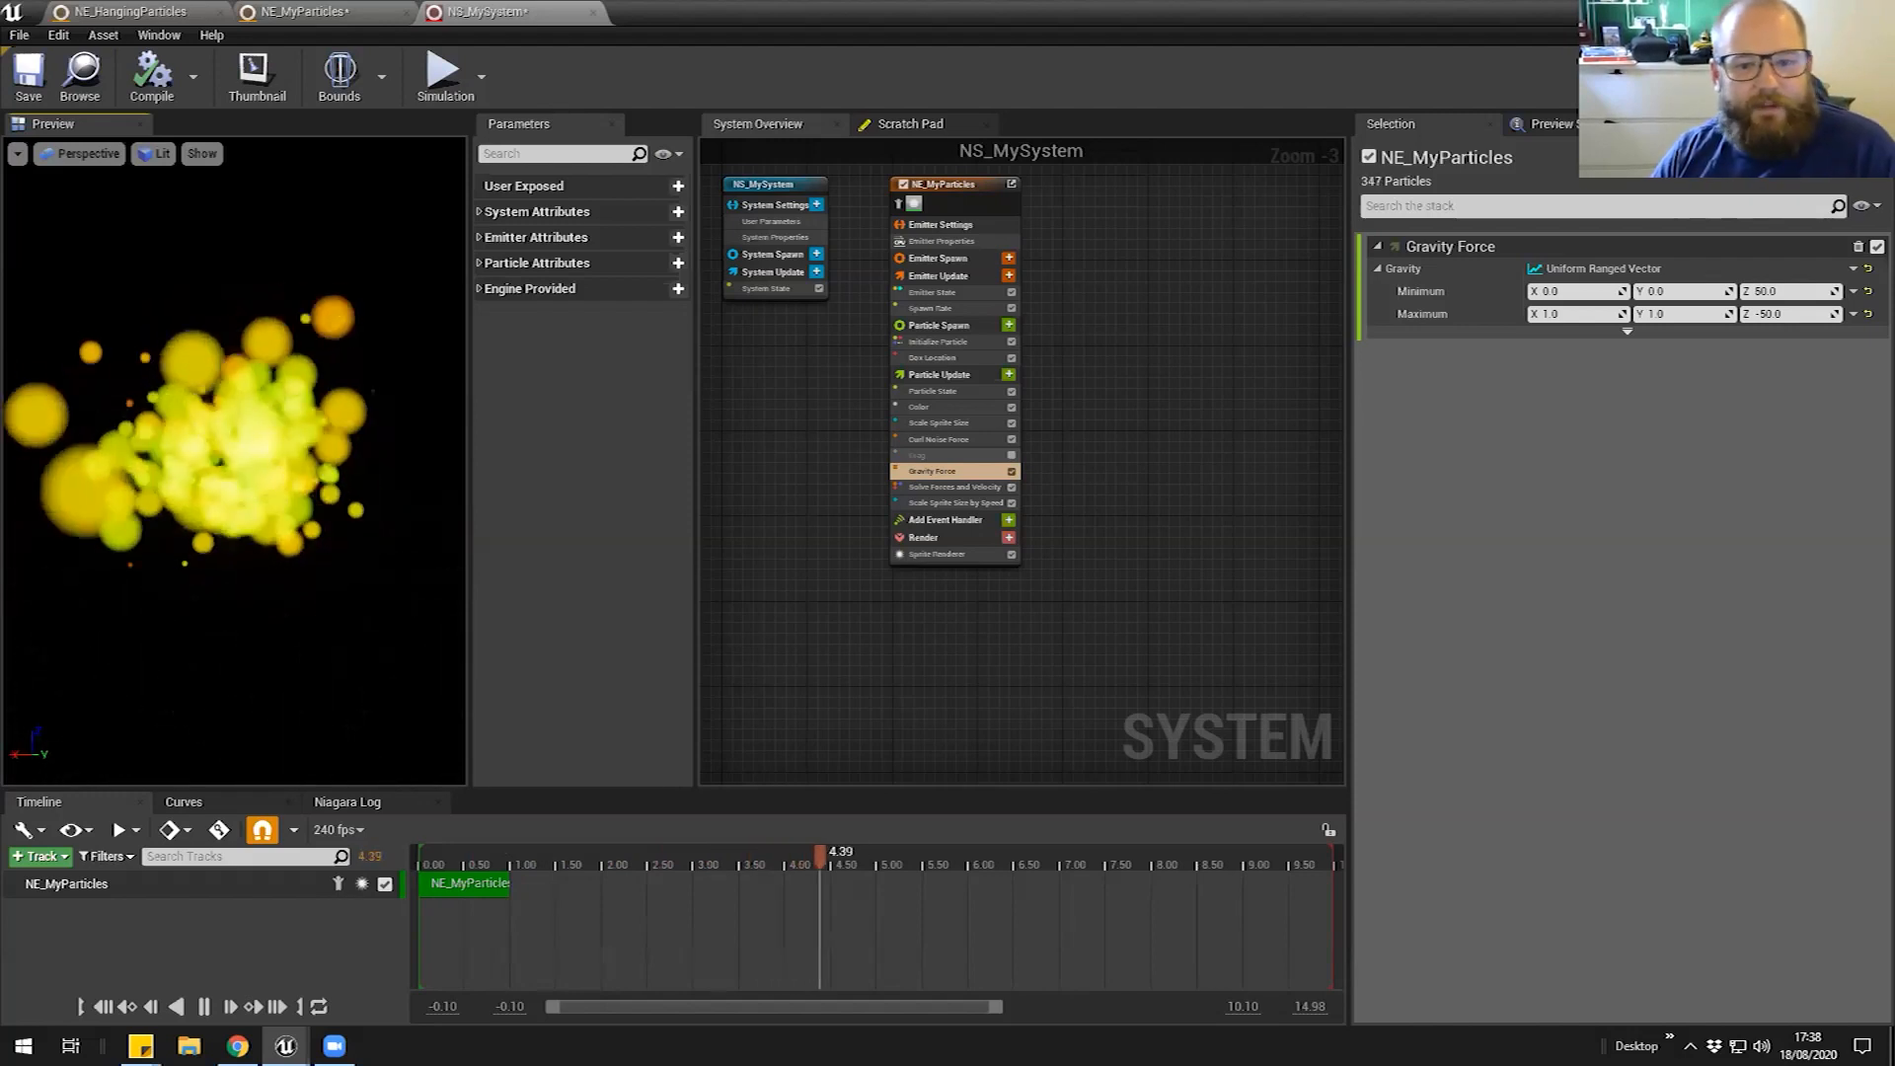
Review the inherited Scale Sprite Size by Speed module and its place in the NE_MyParticles stack
click(949, 505)
scroll(948, 503, up, 3)
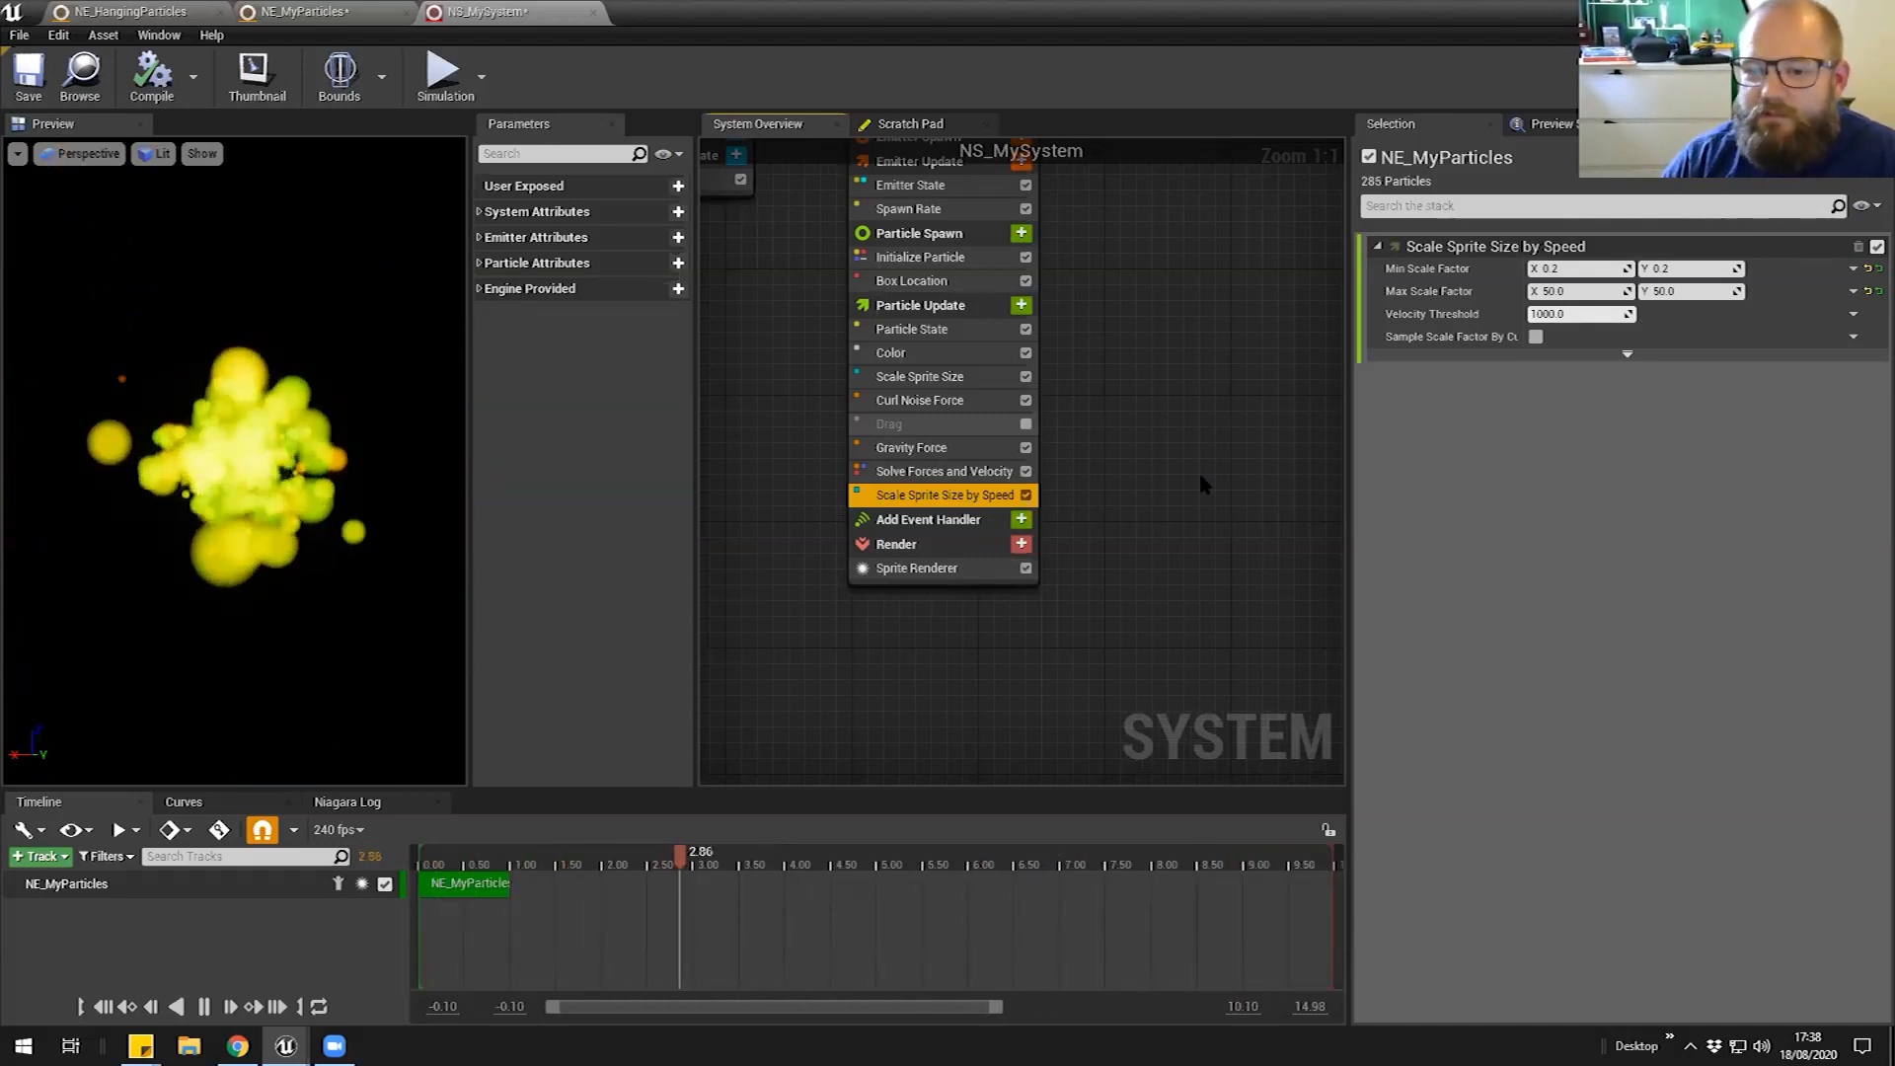
key(Home)
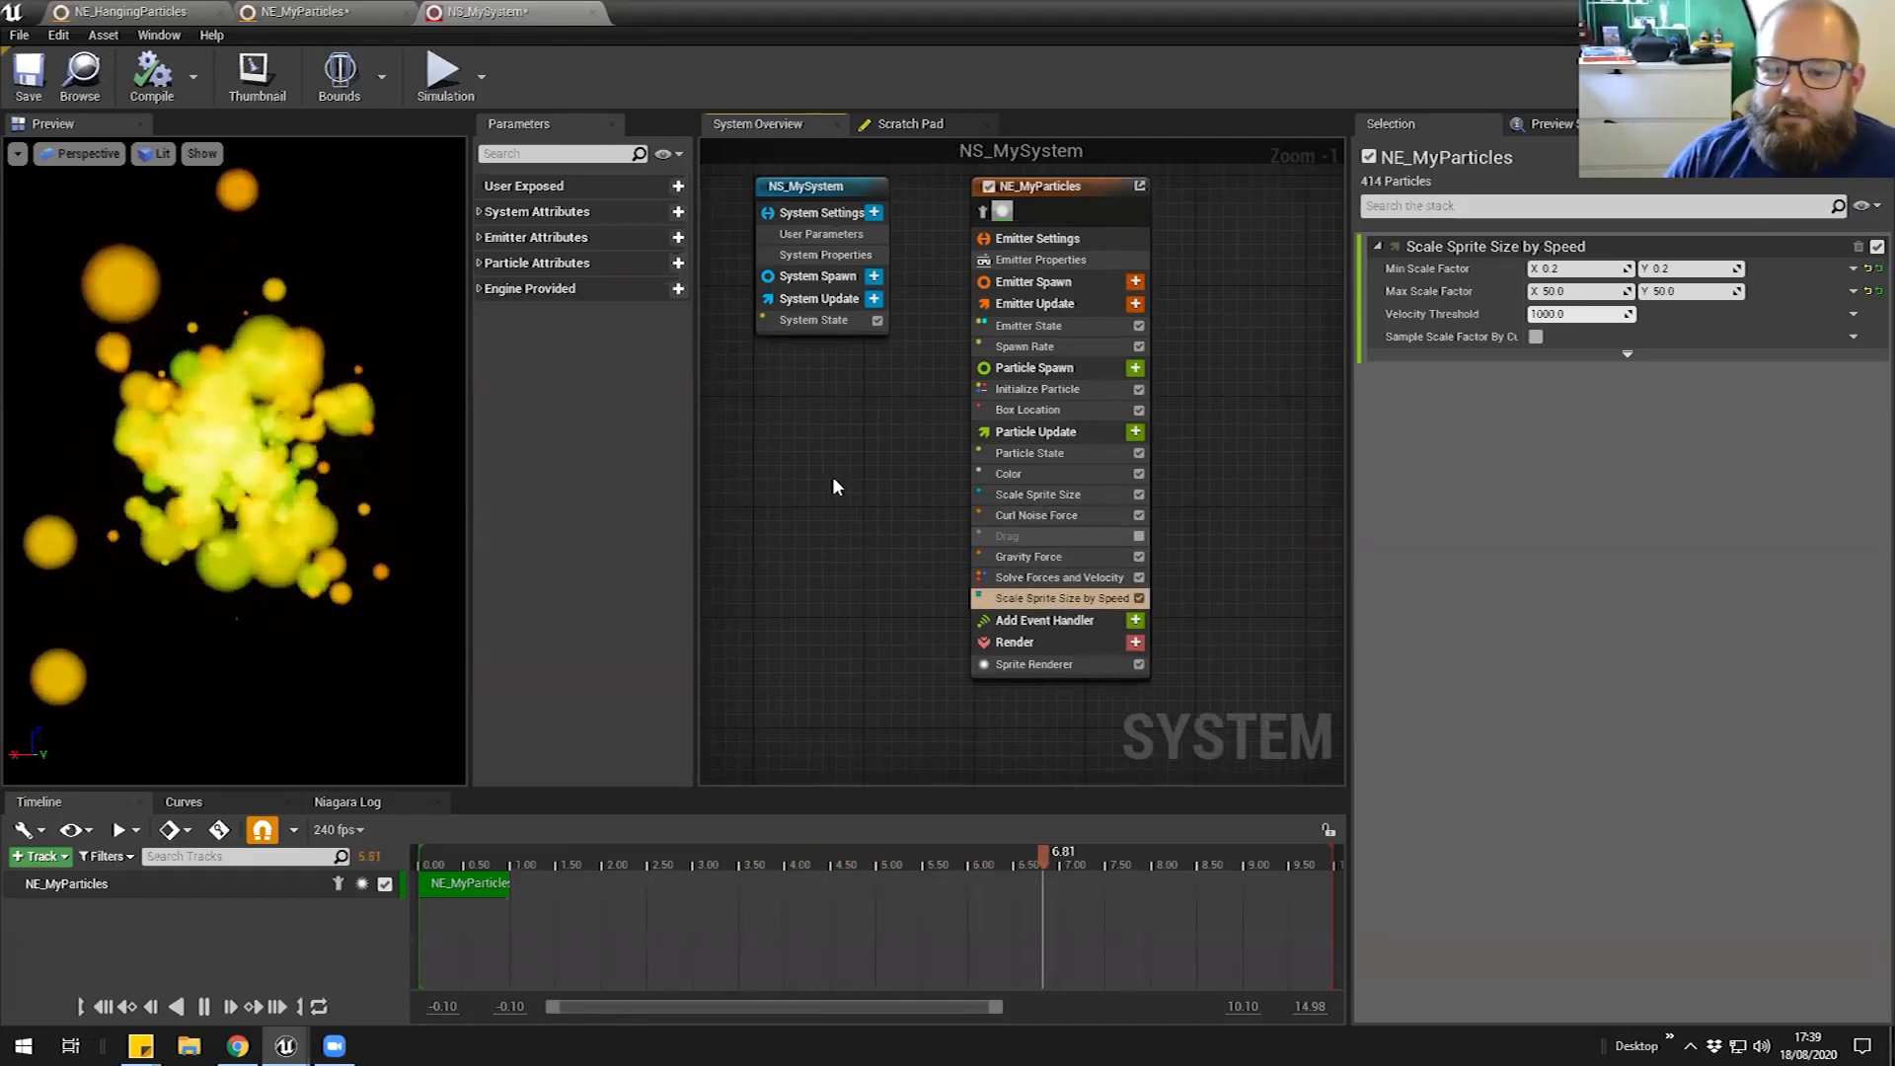
Uncover the level editor and show the Webinar folder's assets in the Content Browser
click(1806, 10)
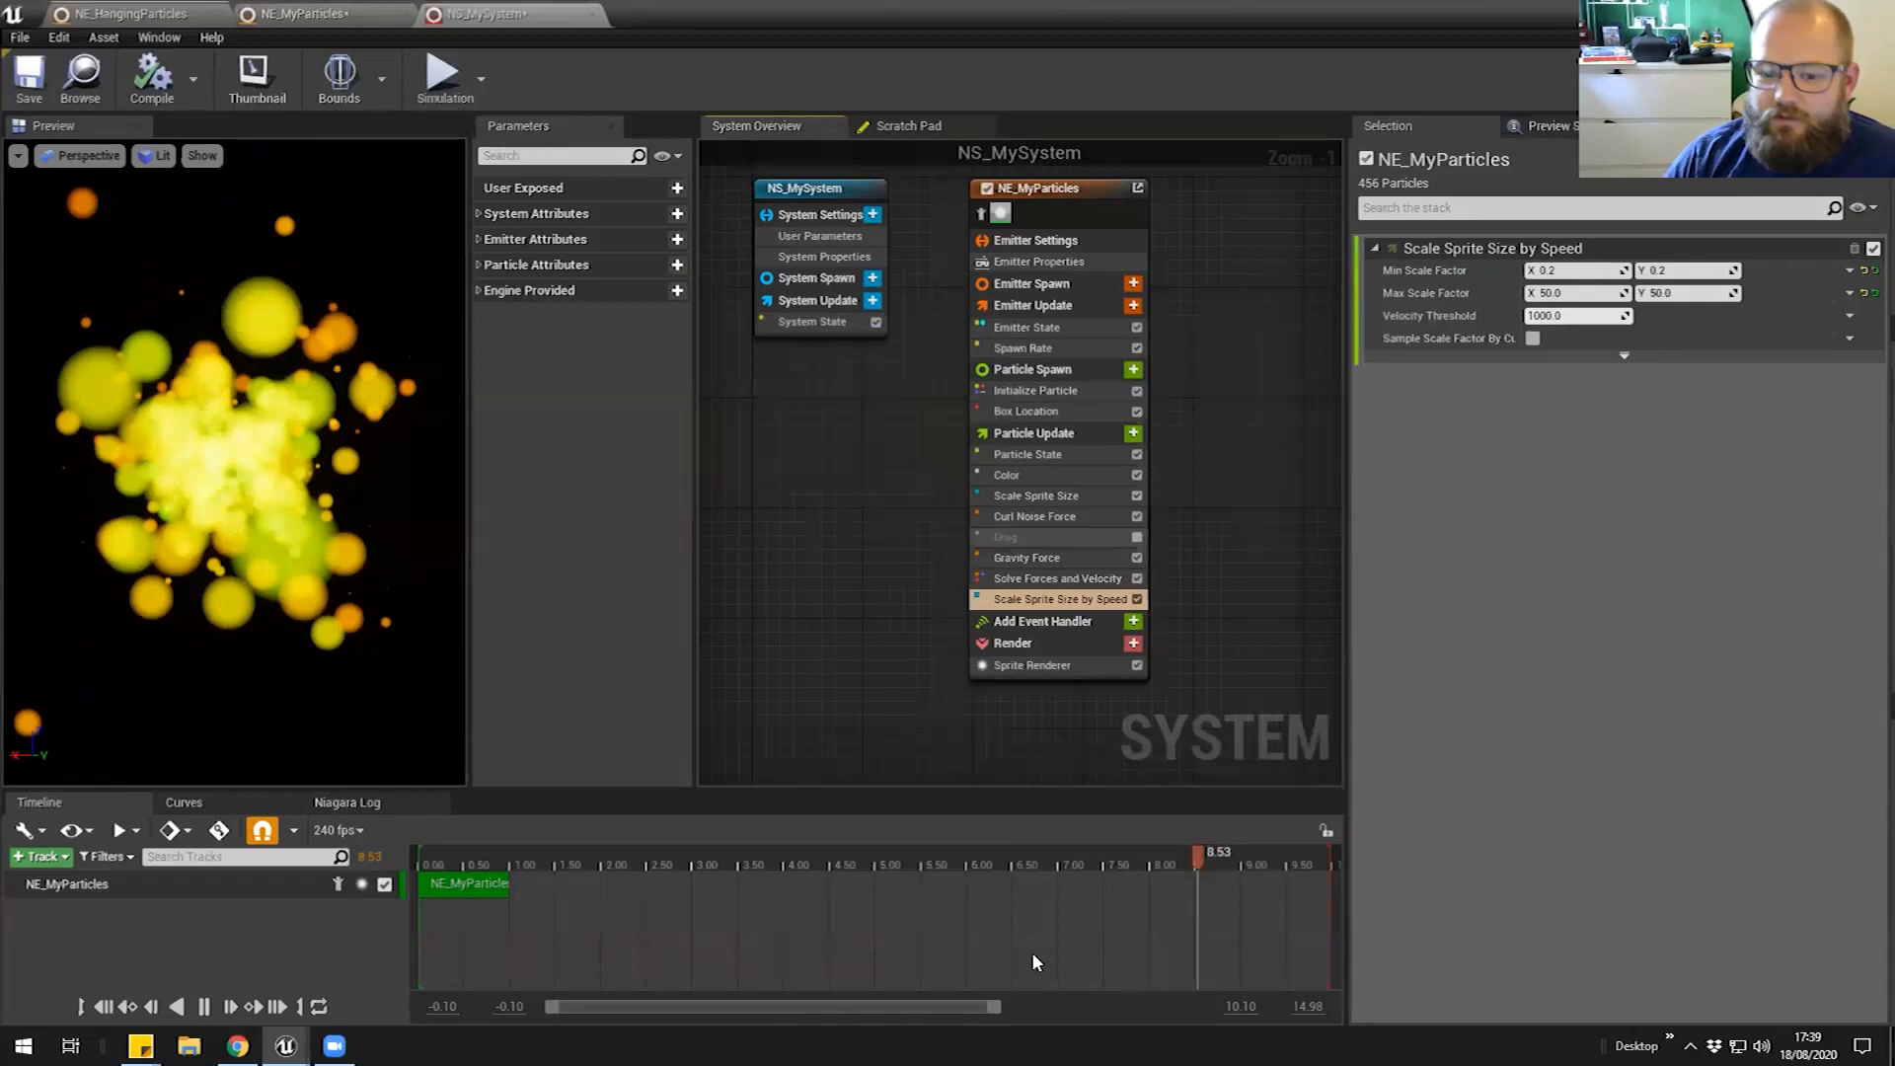
click(216, 888)
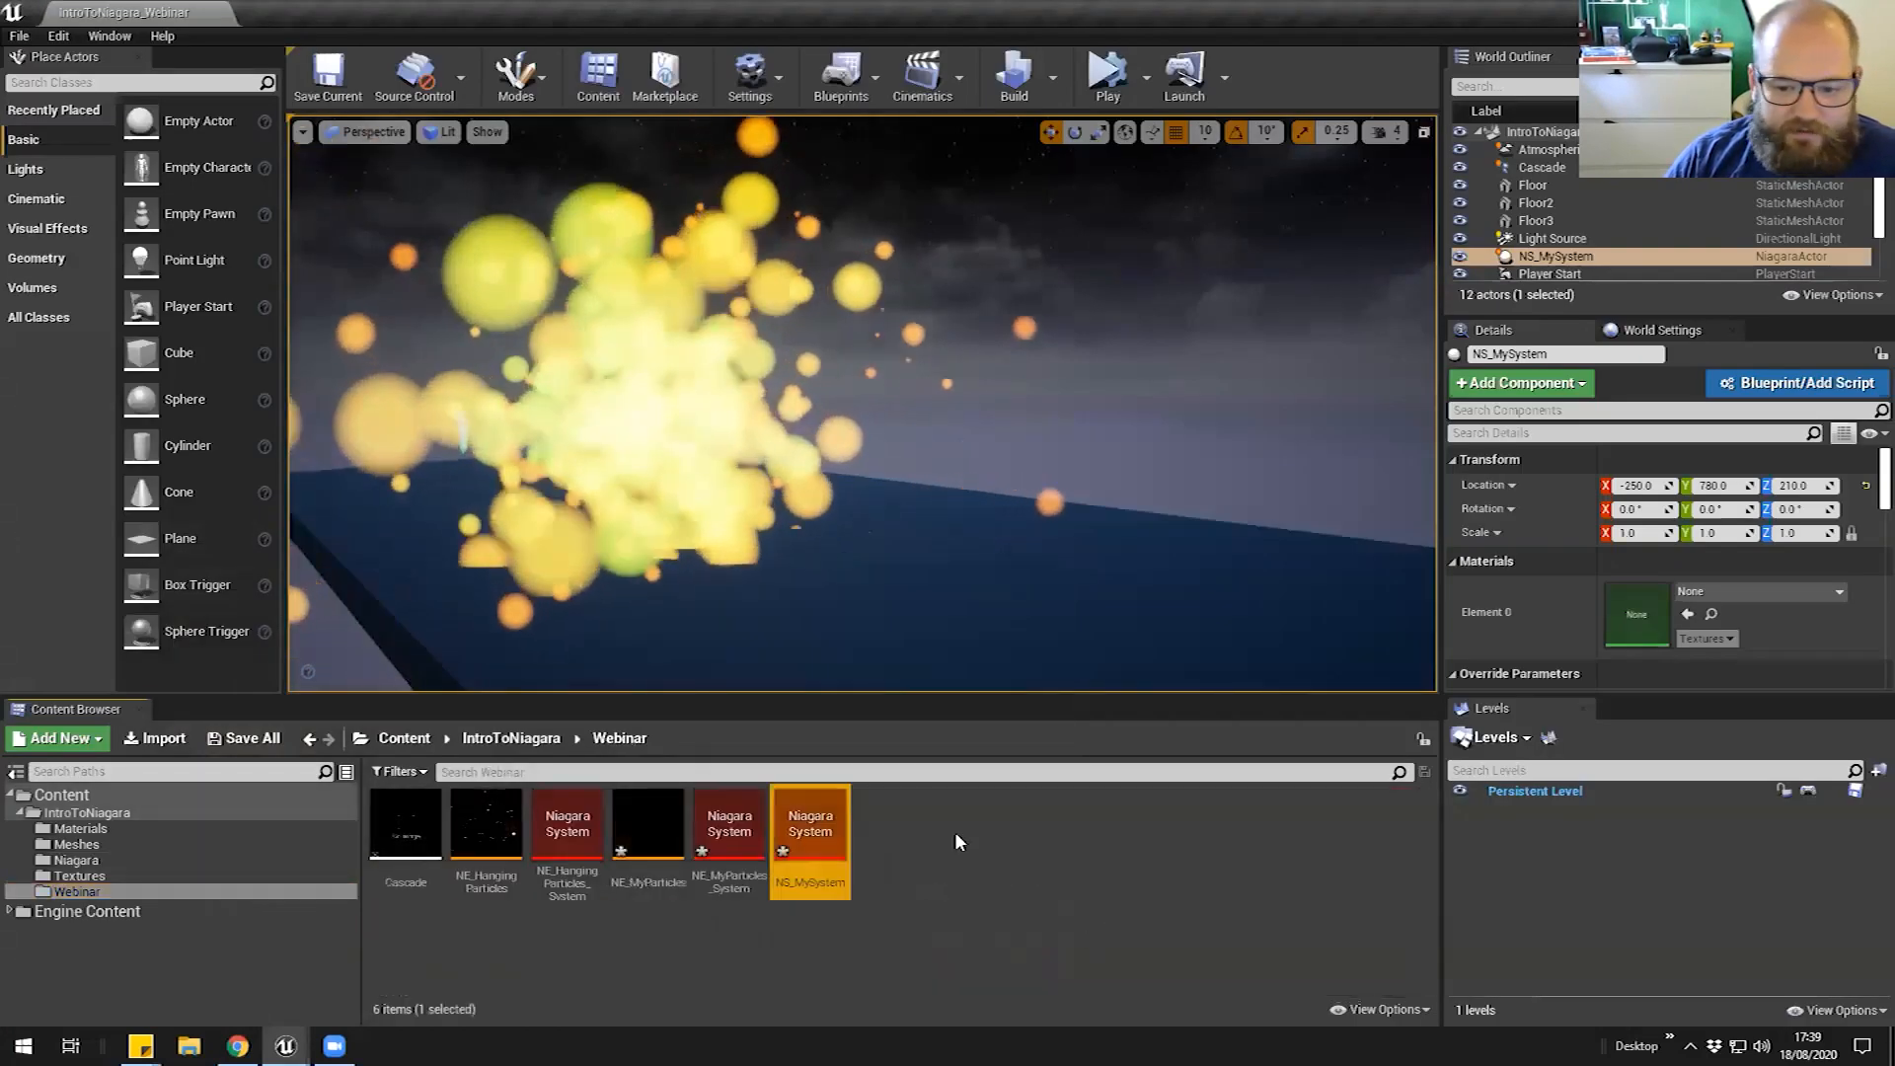
Create a Niagara Module Script in the Webinar folder, keeping the default name
right_click(955, 831)
mouse_move(1021, 679)
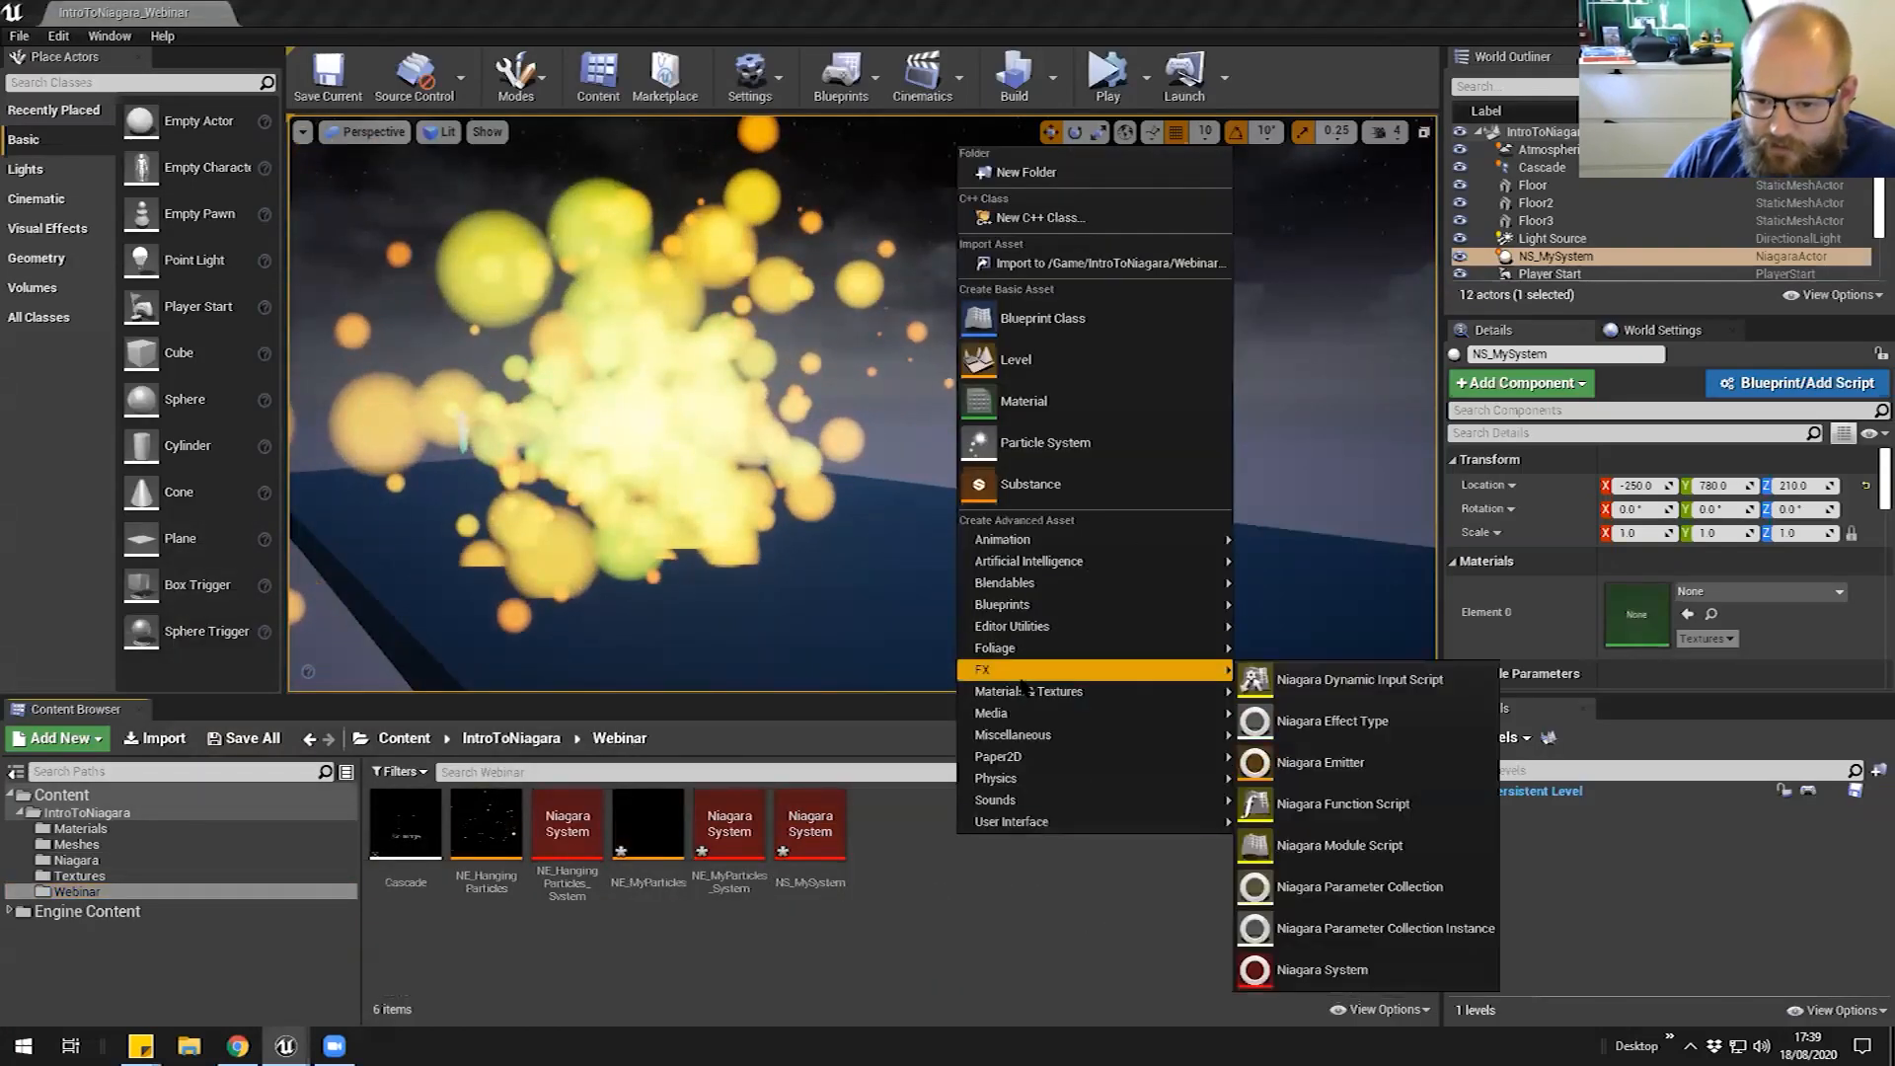
click(1366, 845)
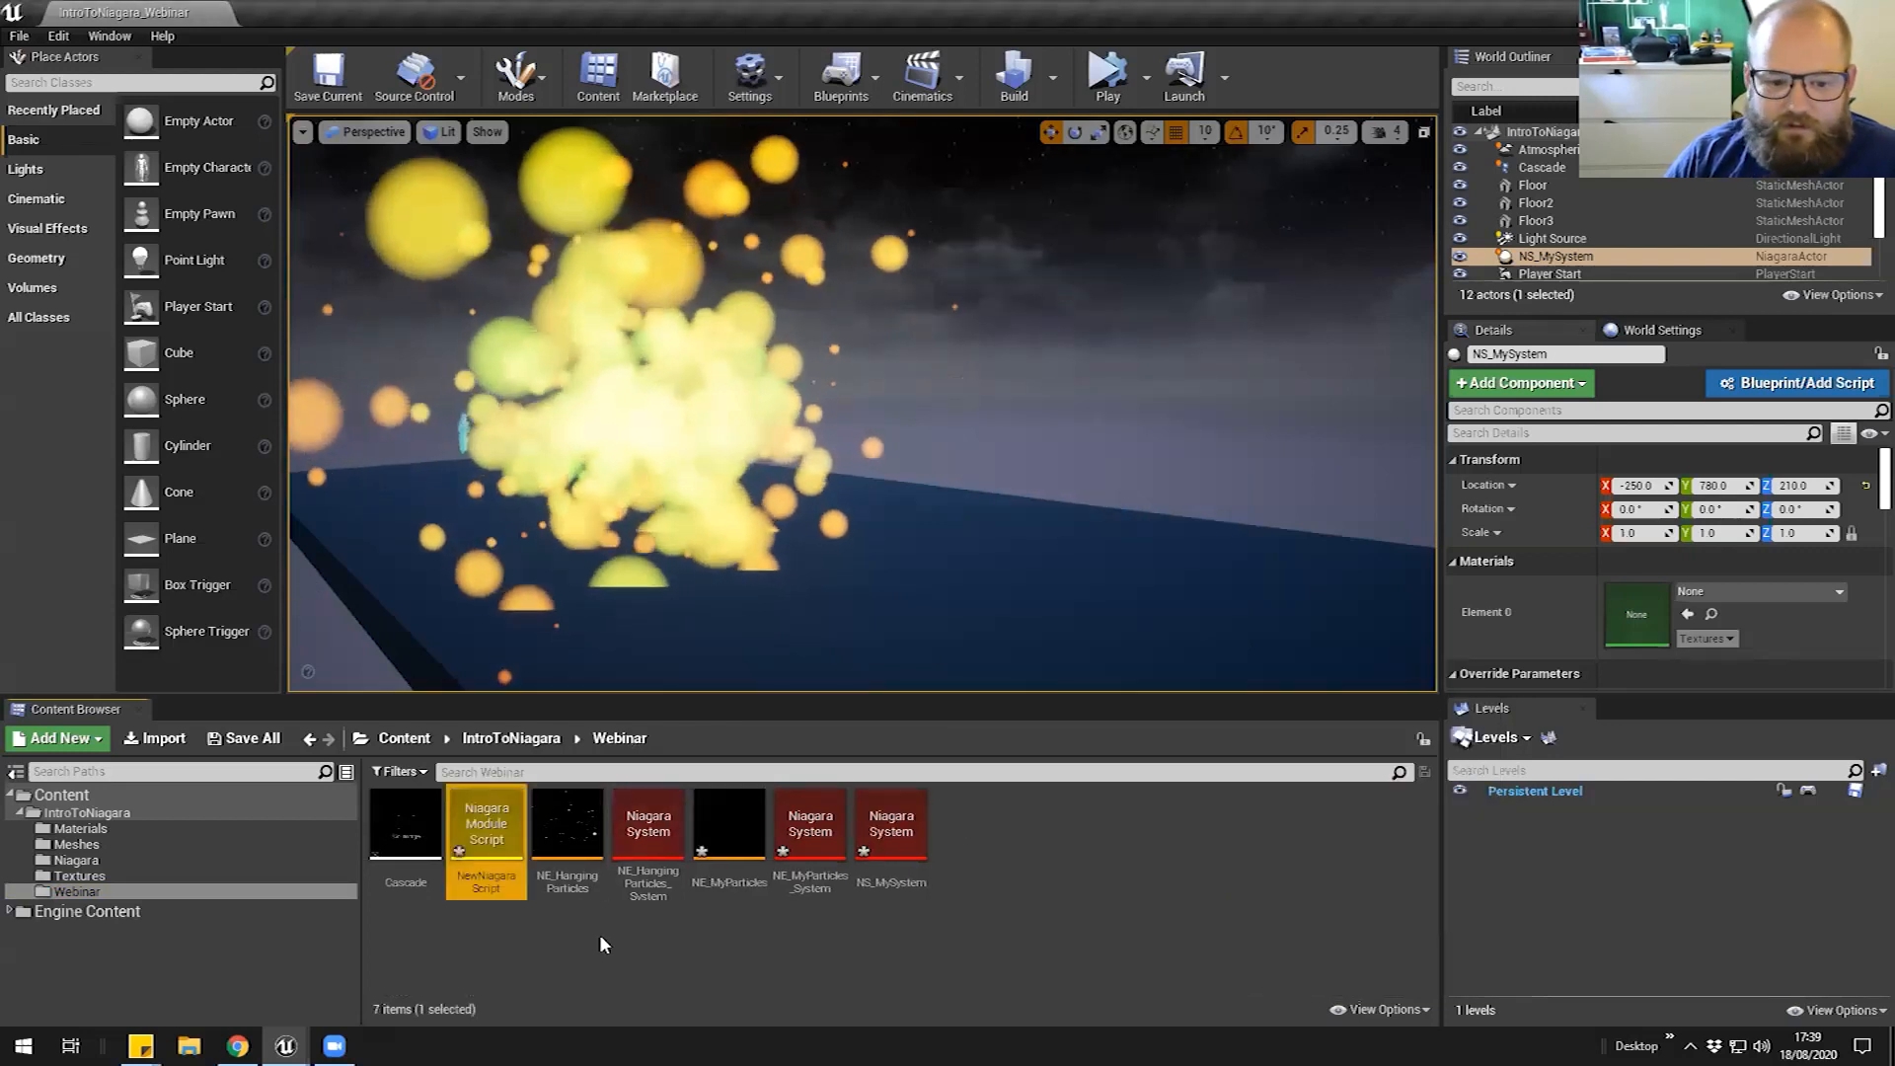
Open the new Niagara Module Script and examine its node graph from InputMap through Map Get and Map Set to Output Module
double_click(487, 829)
drag(1472, 331, 533, 688)
click(966, 385)
right_drag(967, 383, 906, 380)
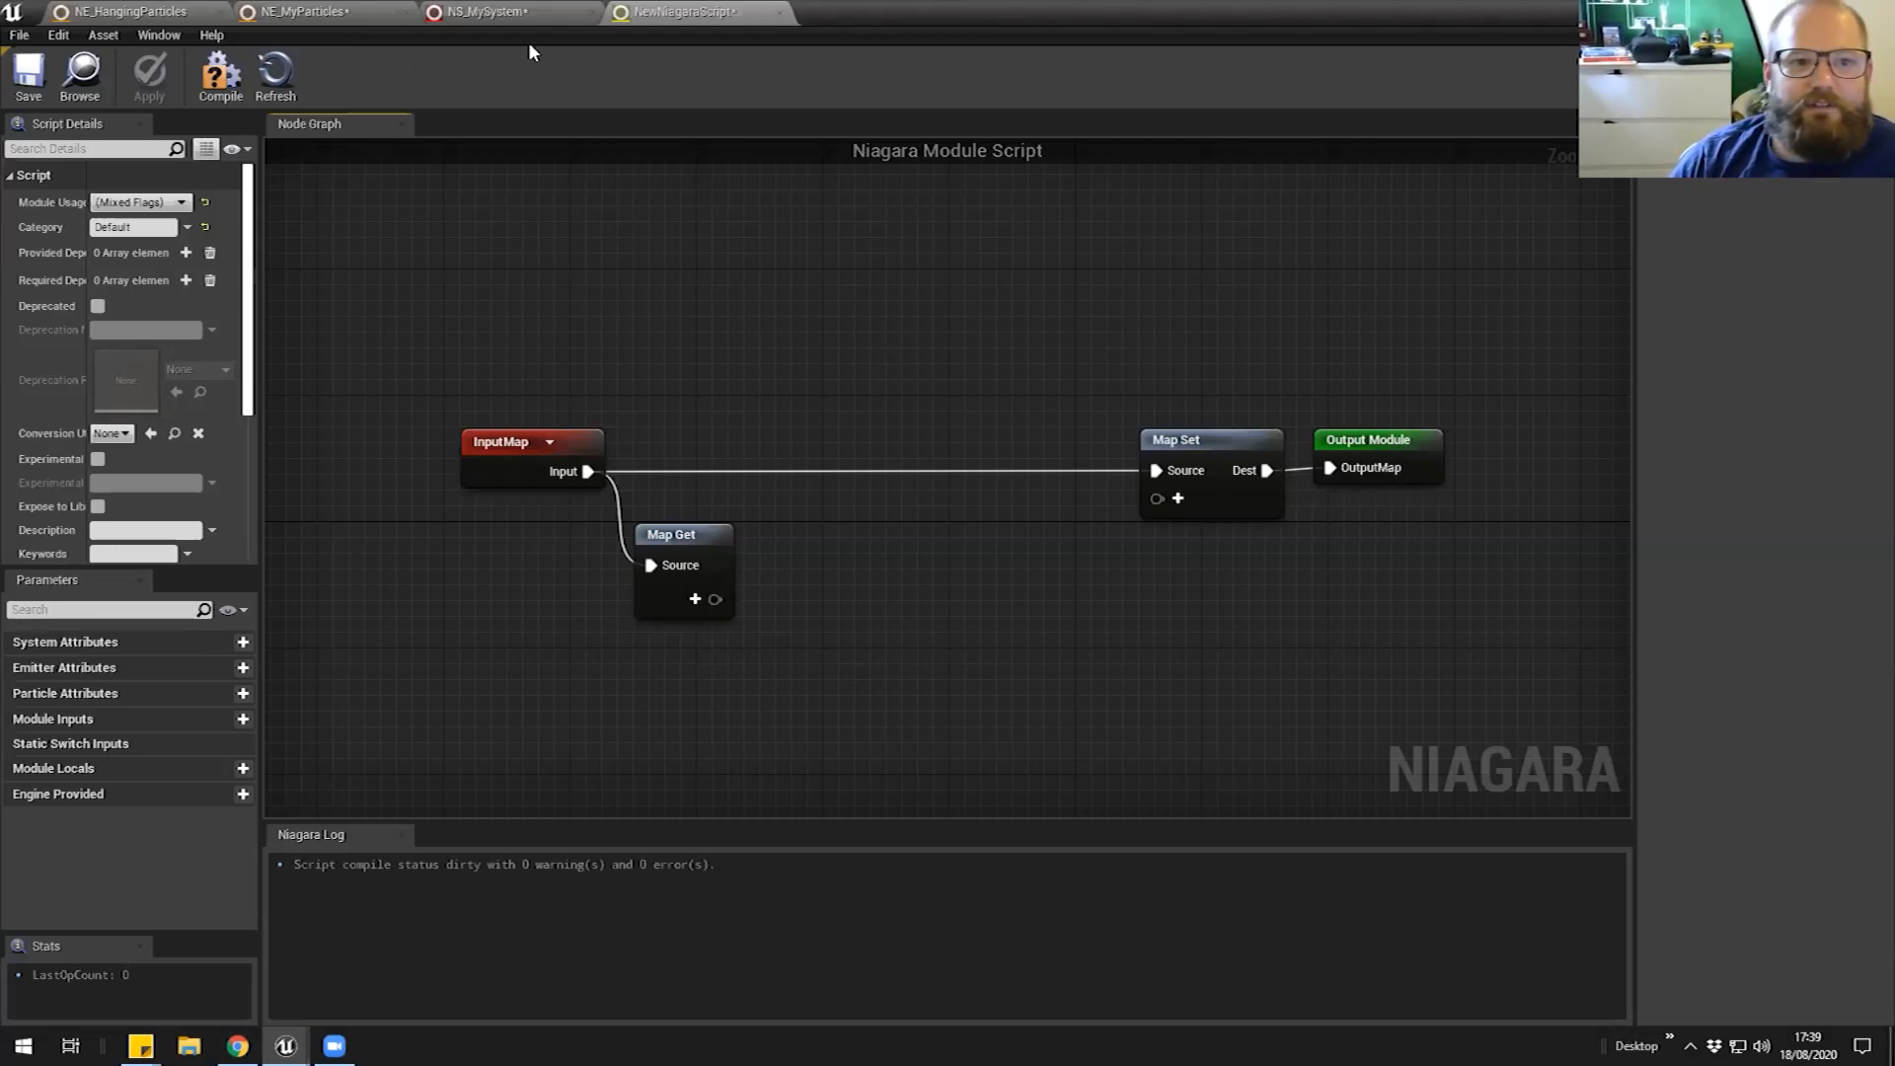
Close the editors of the module script, NS_MySystem, NE_MyParticles and NE_HangingParticles, and save all modified content
click(780, 12)
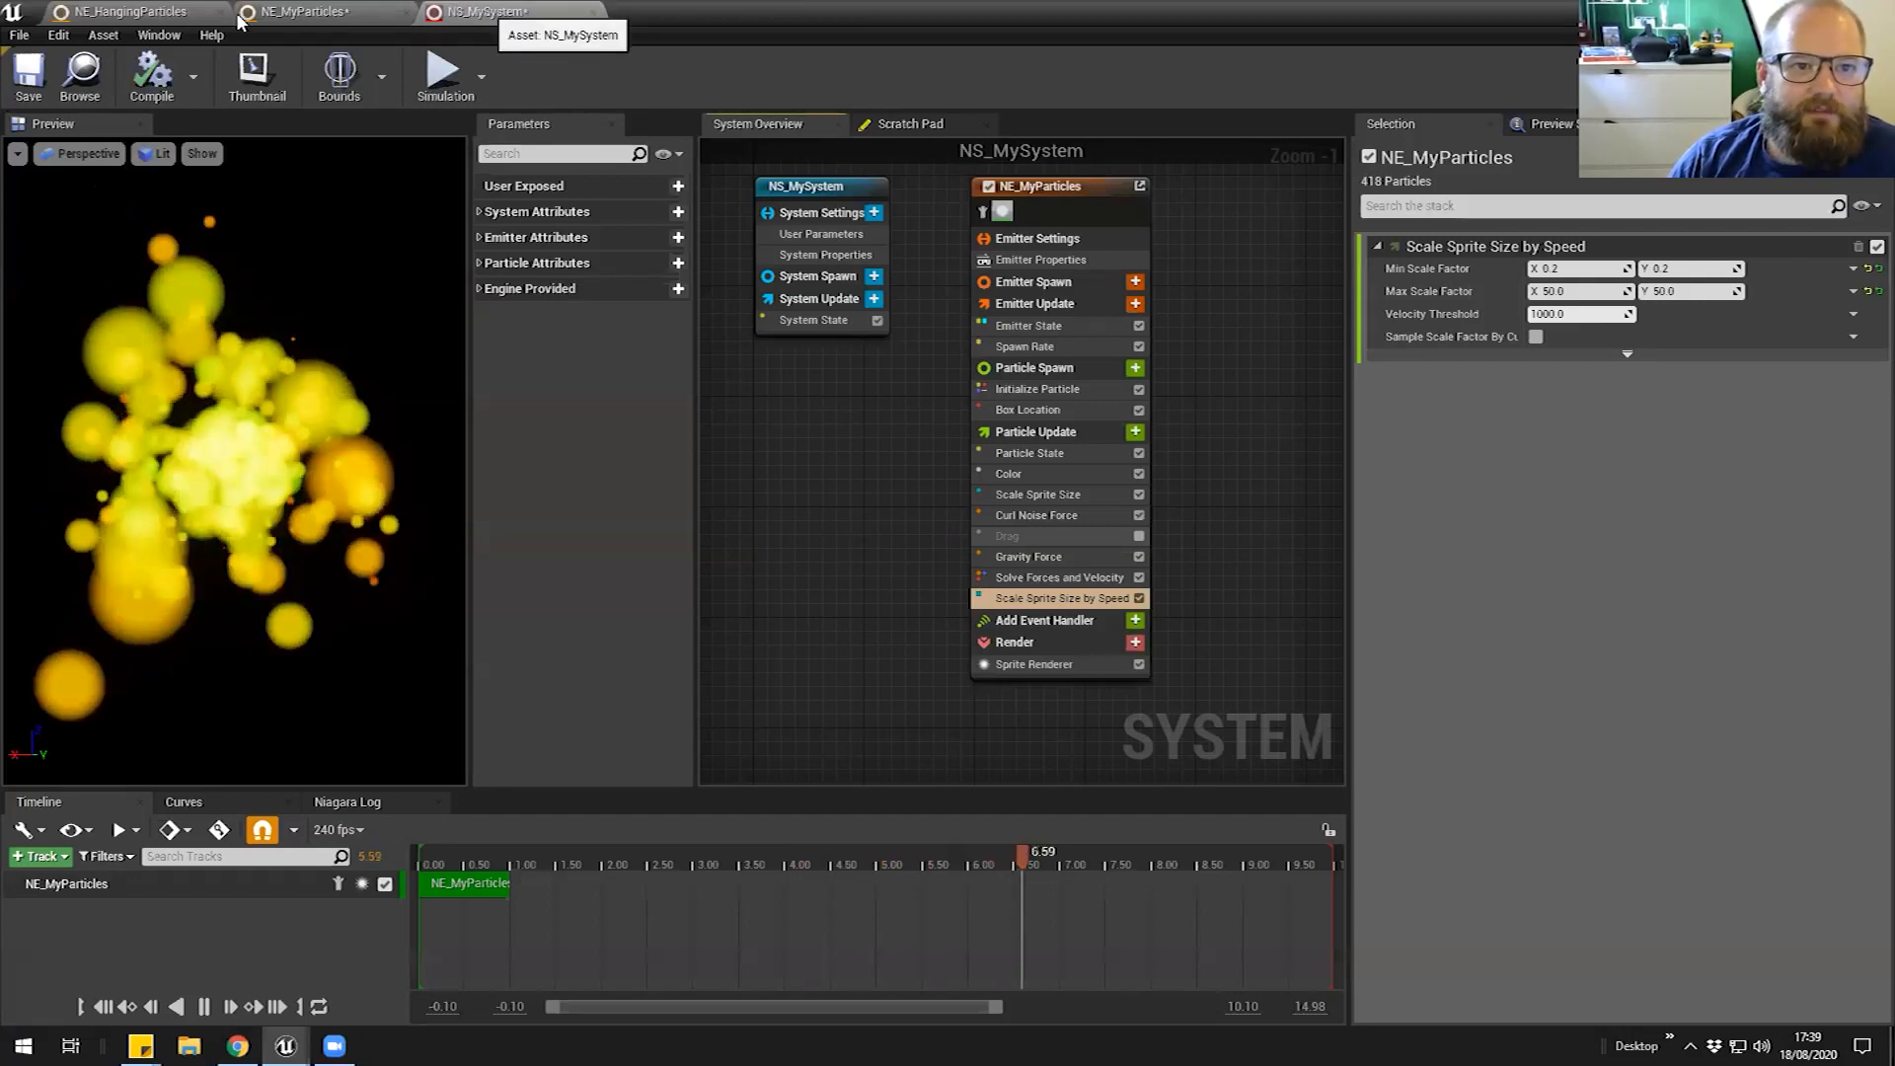
click(301, 12)
middle_click(303, 13)
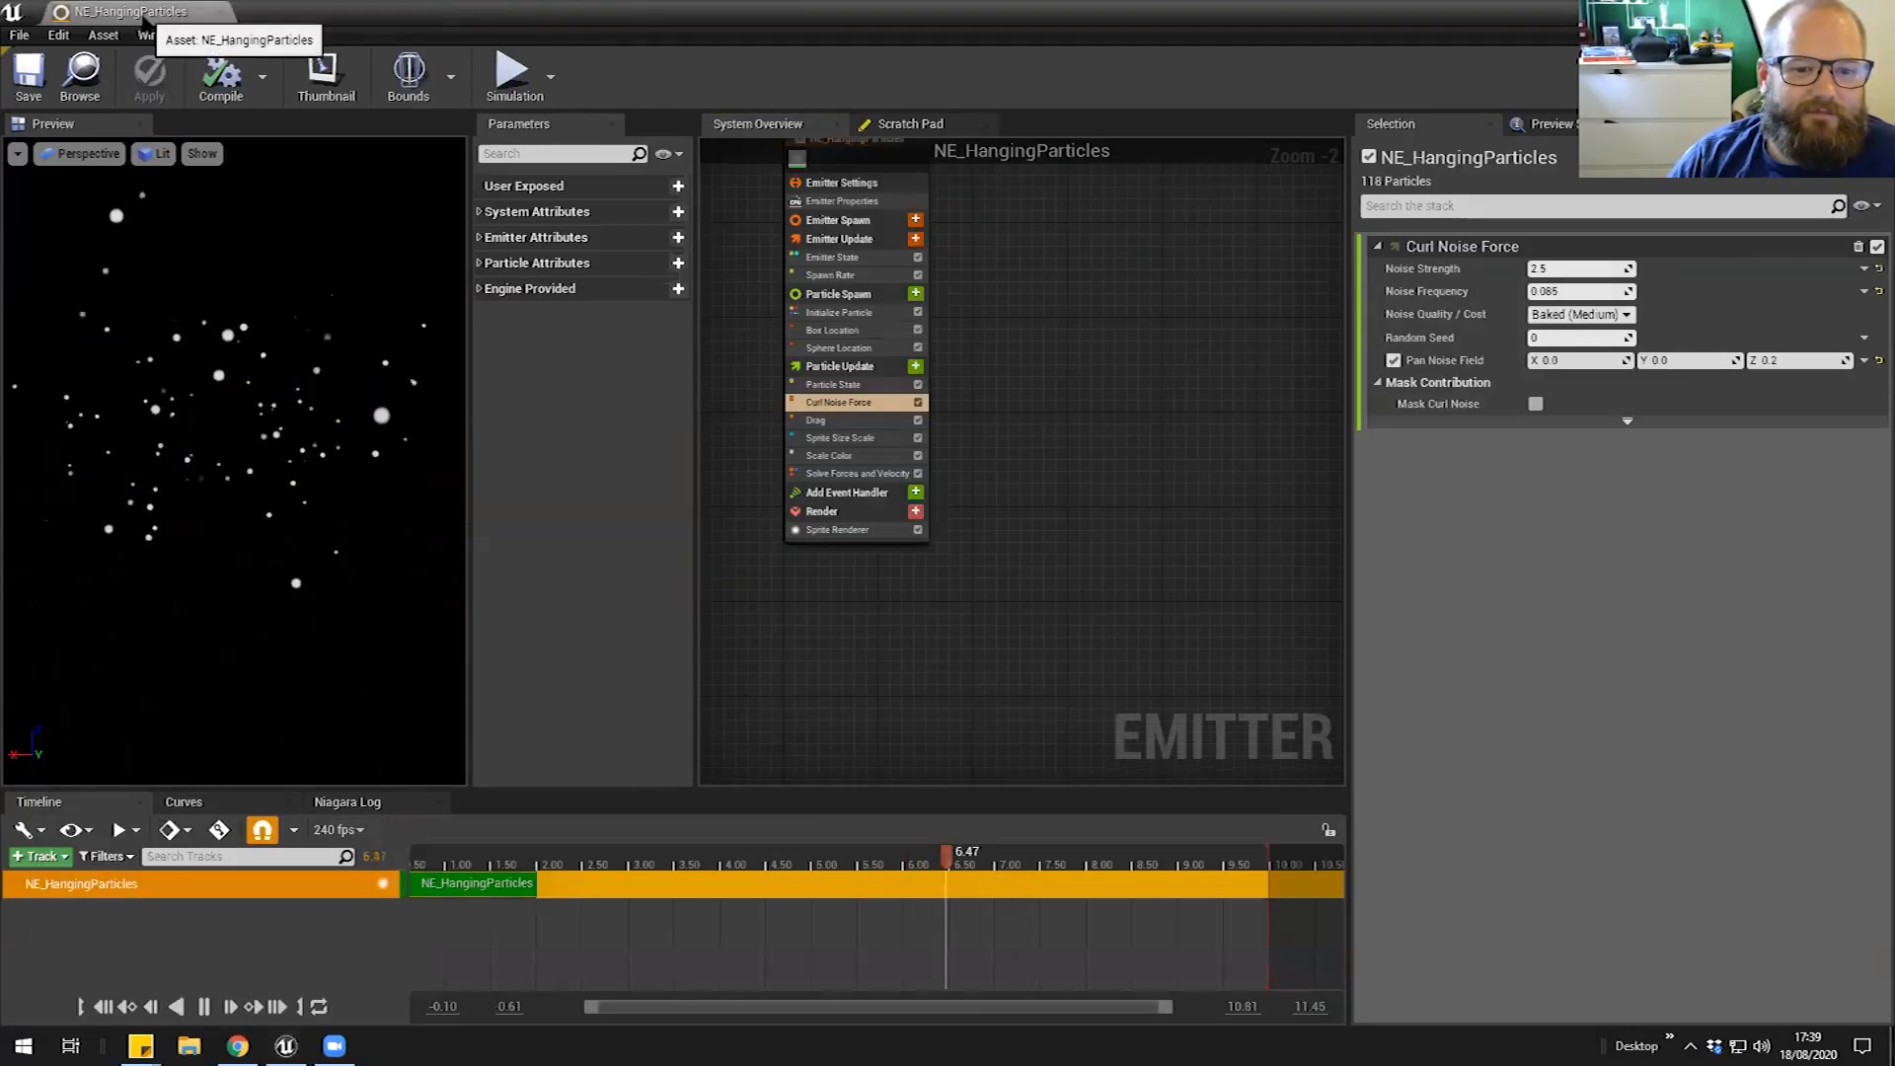
middle_click(143, 15)
key(ctrl+shift+s)
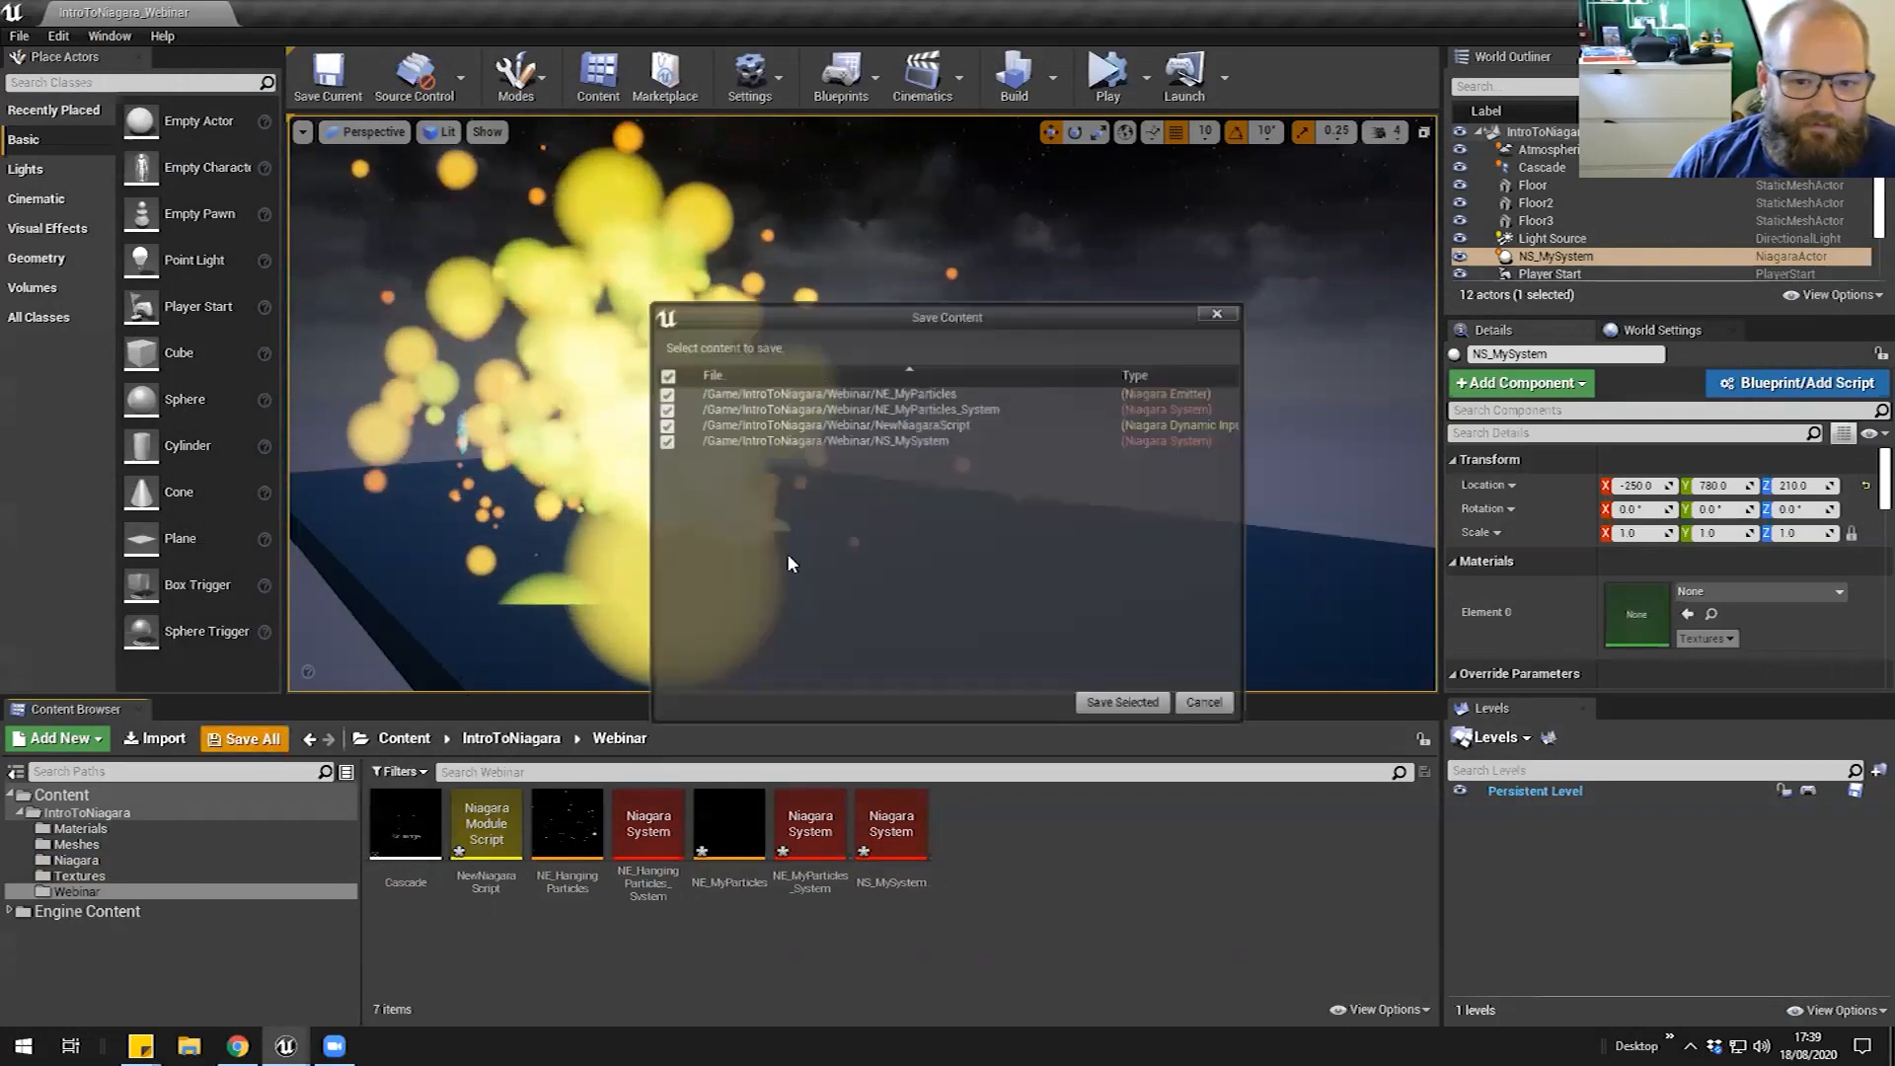
click(1121, 702)
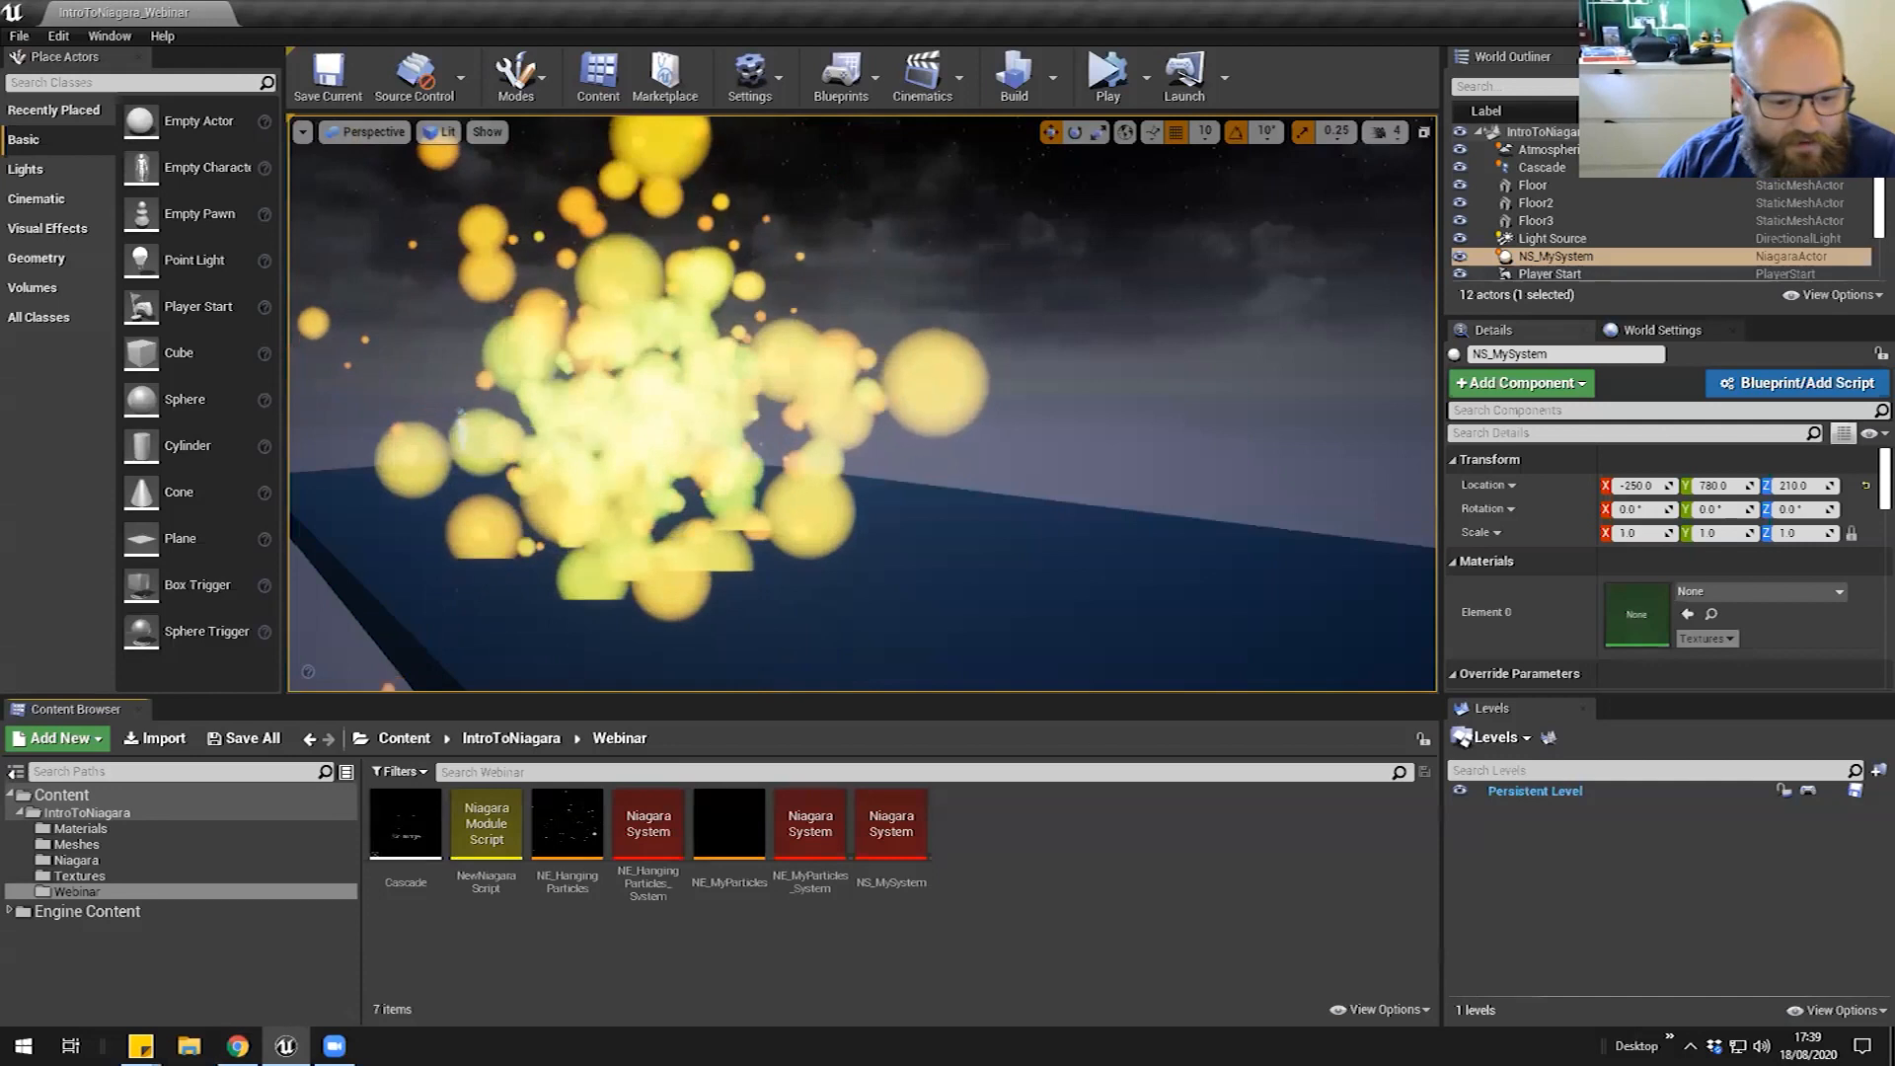
Switch to Chrome, open the tharlevfx channel's Niagara playlist on YouTube and look through its list of videos
key(alt+Tab)
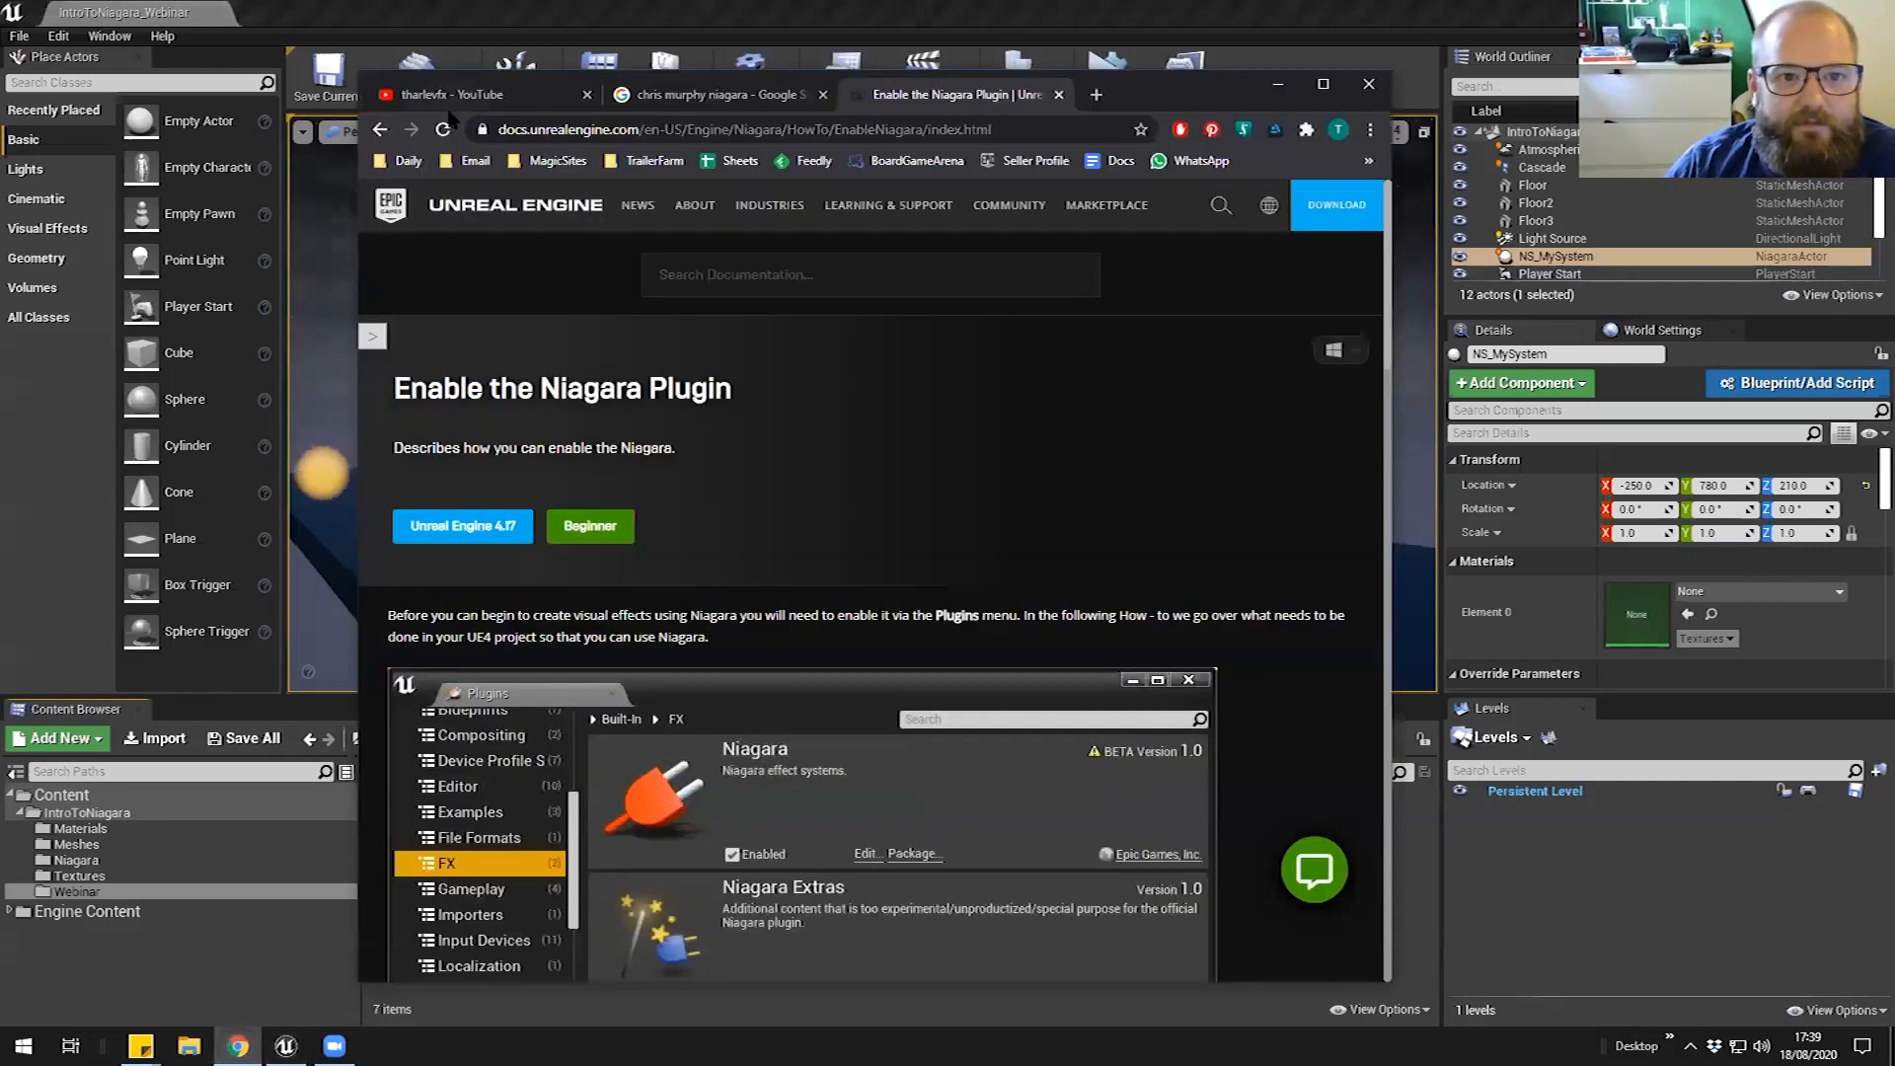
click(459, 94)
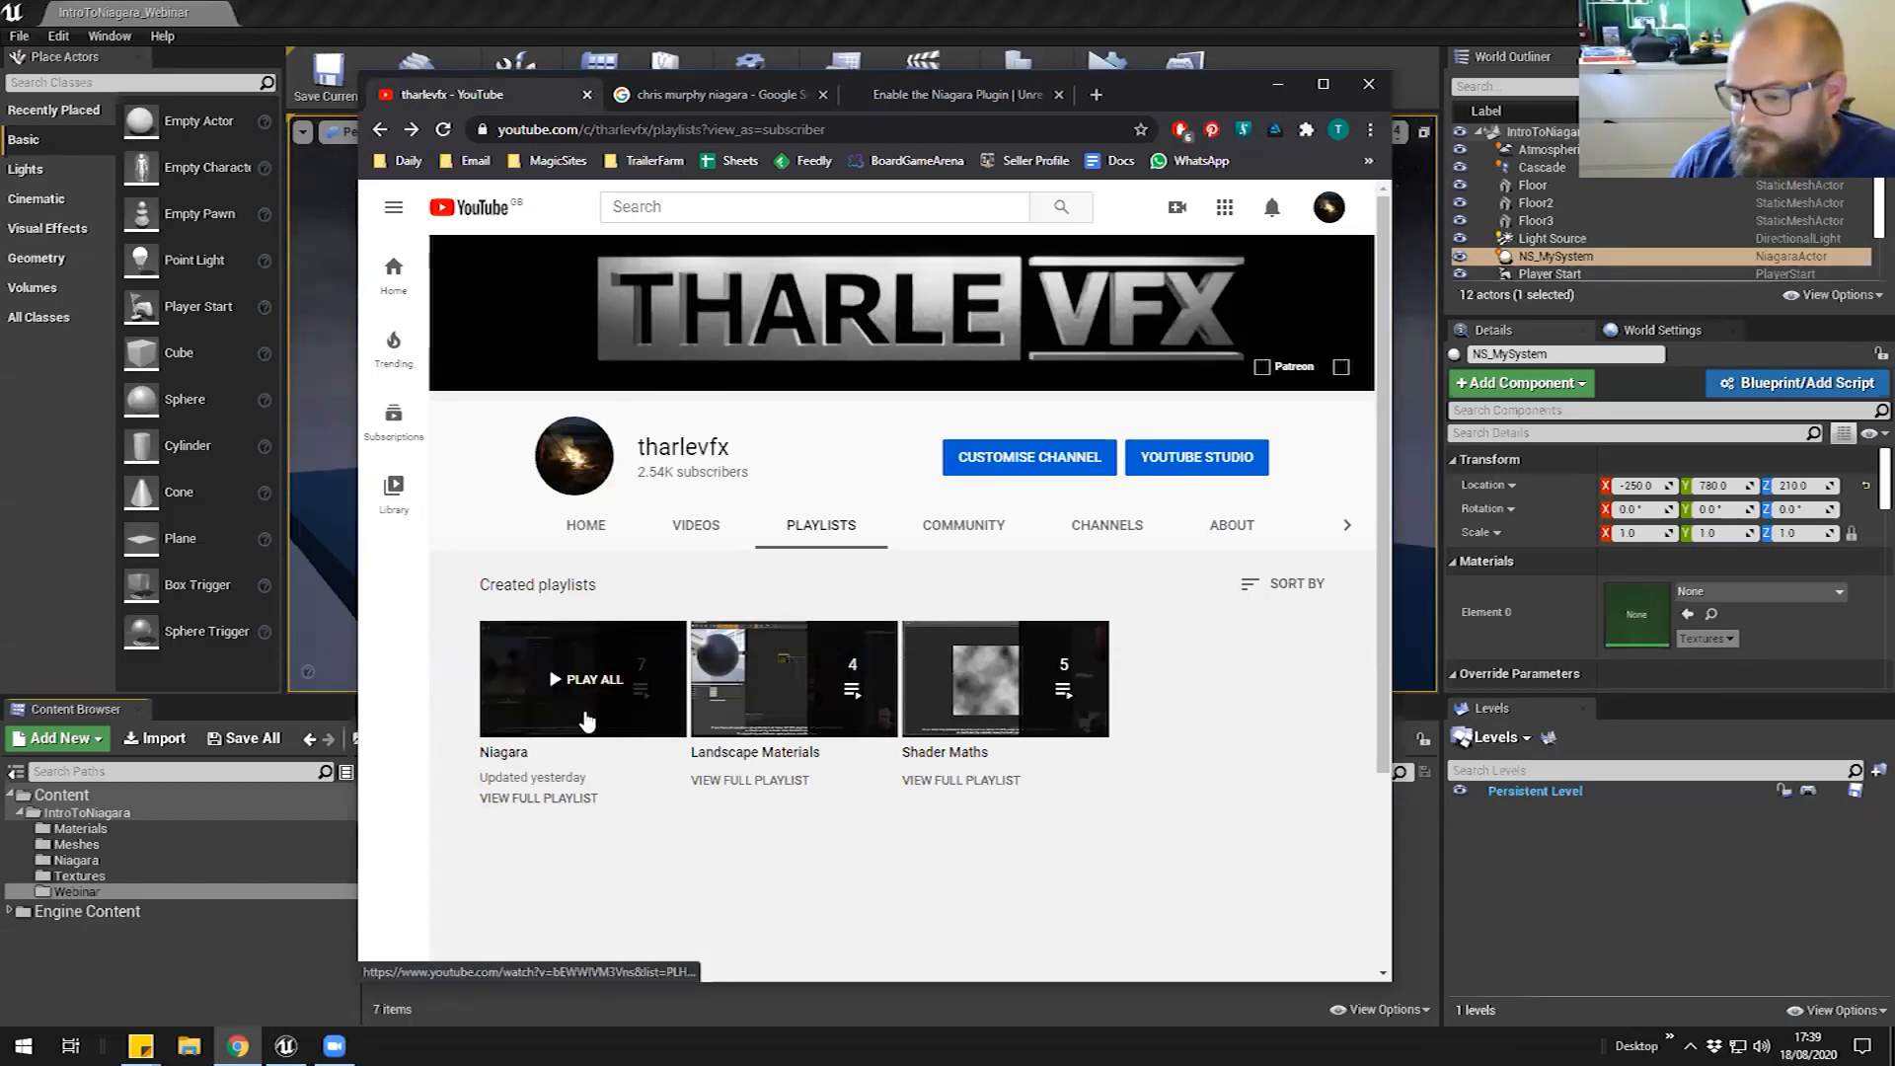
click(504, 754)
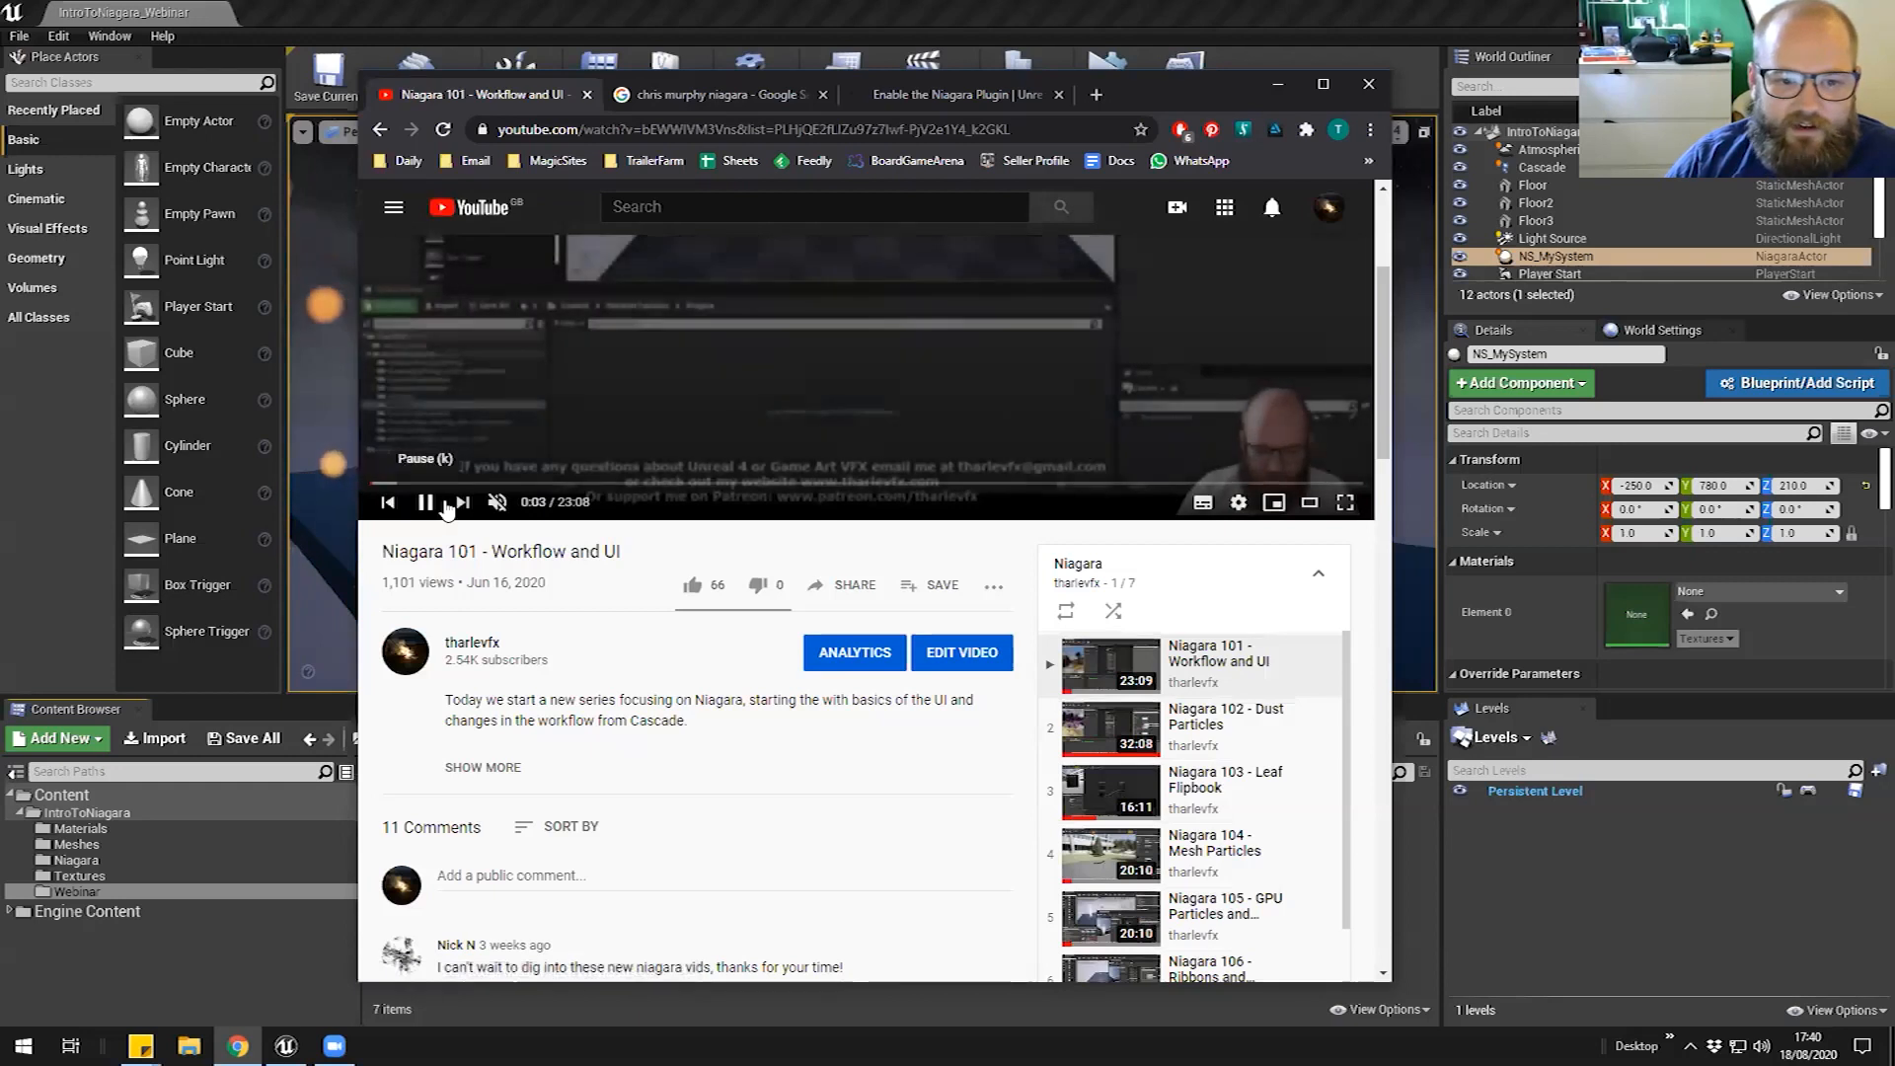
scroll(1341, 761, down, 2)
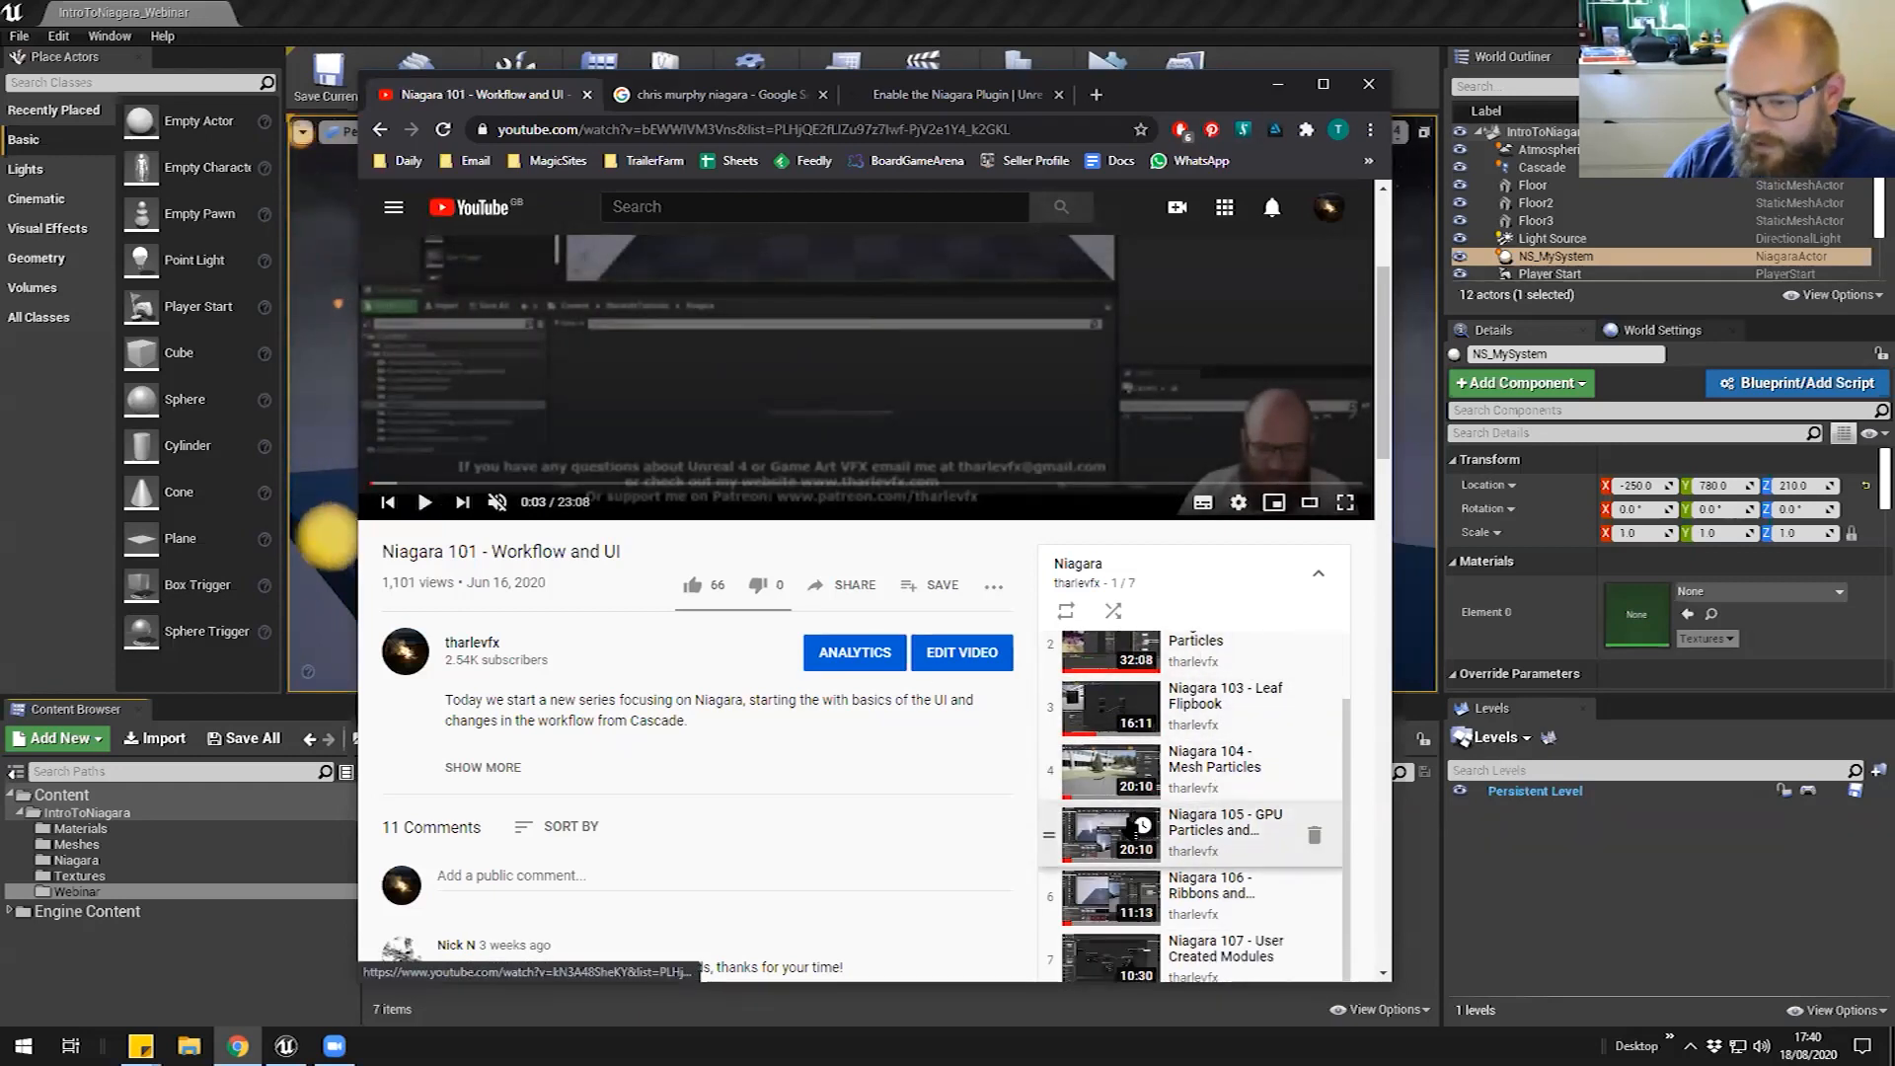
scroll(1136, 829, down, 3)
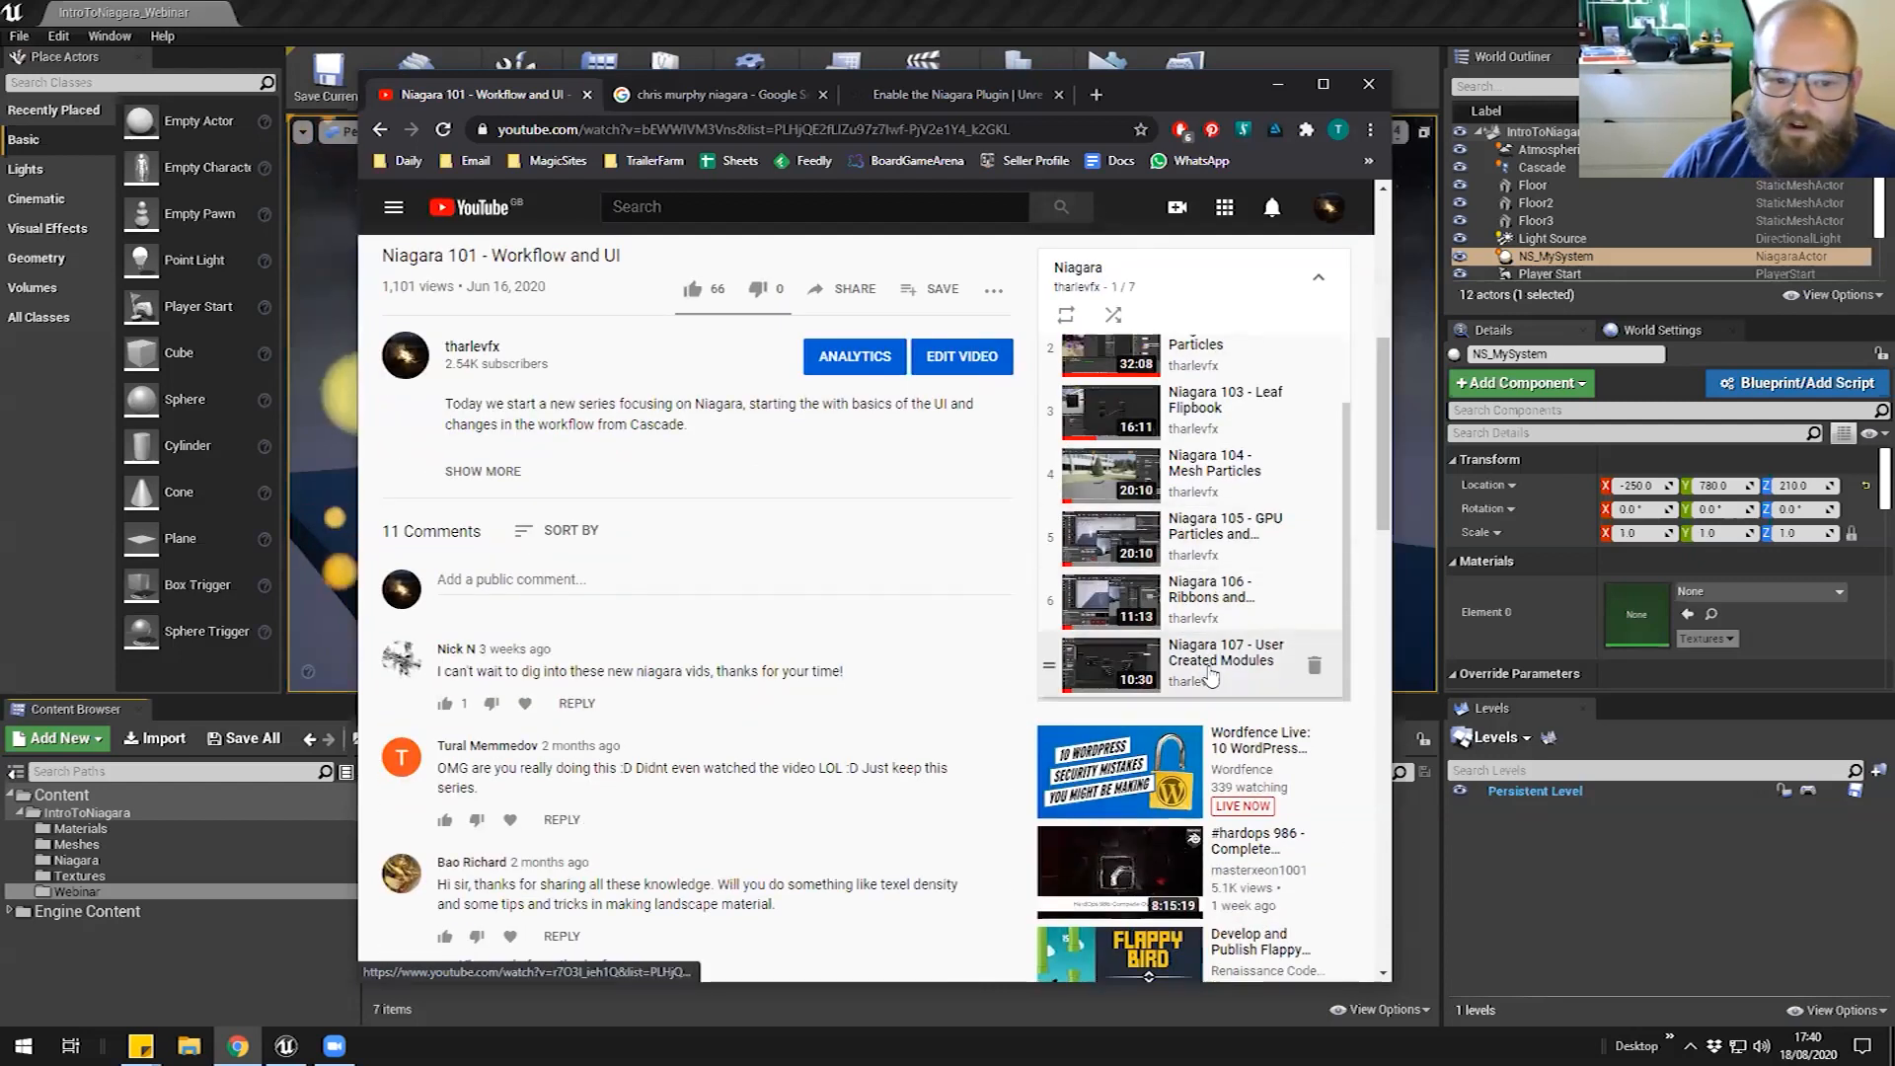
scroll(1212, 675, up, 7)
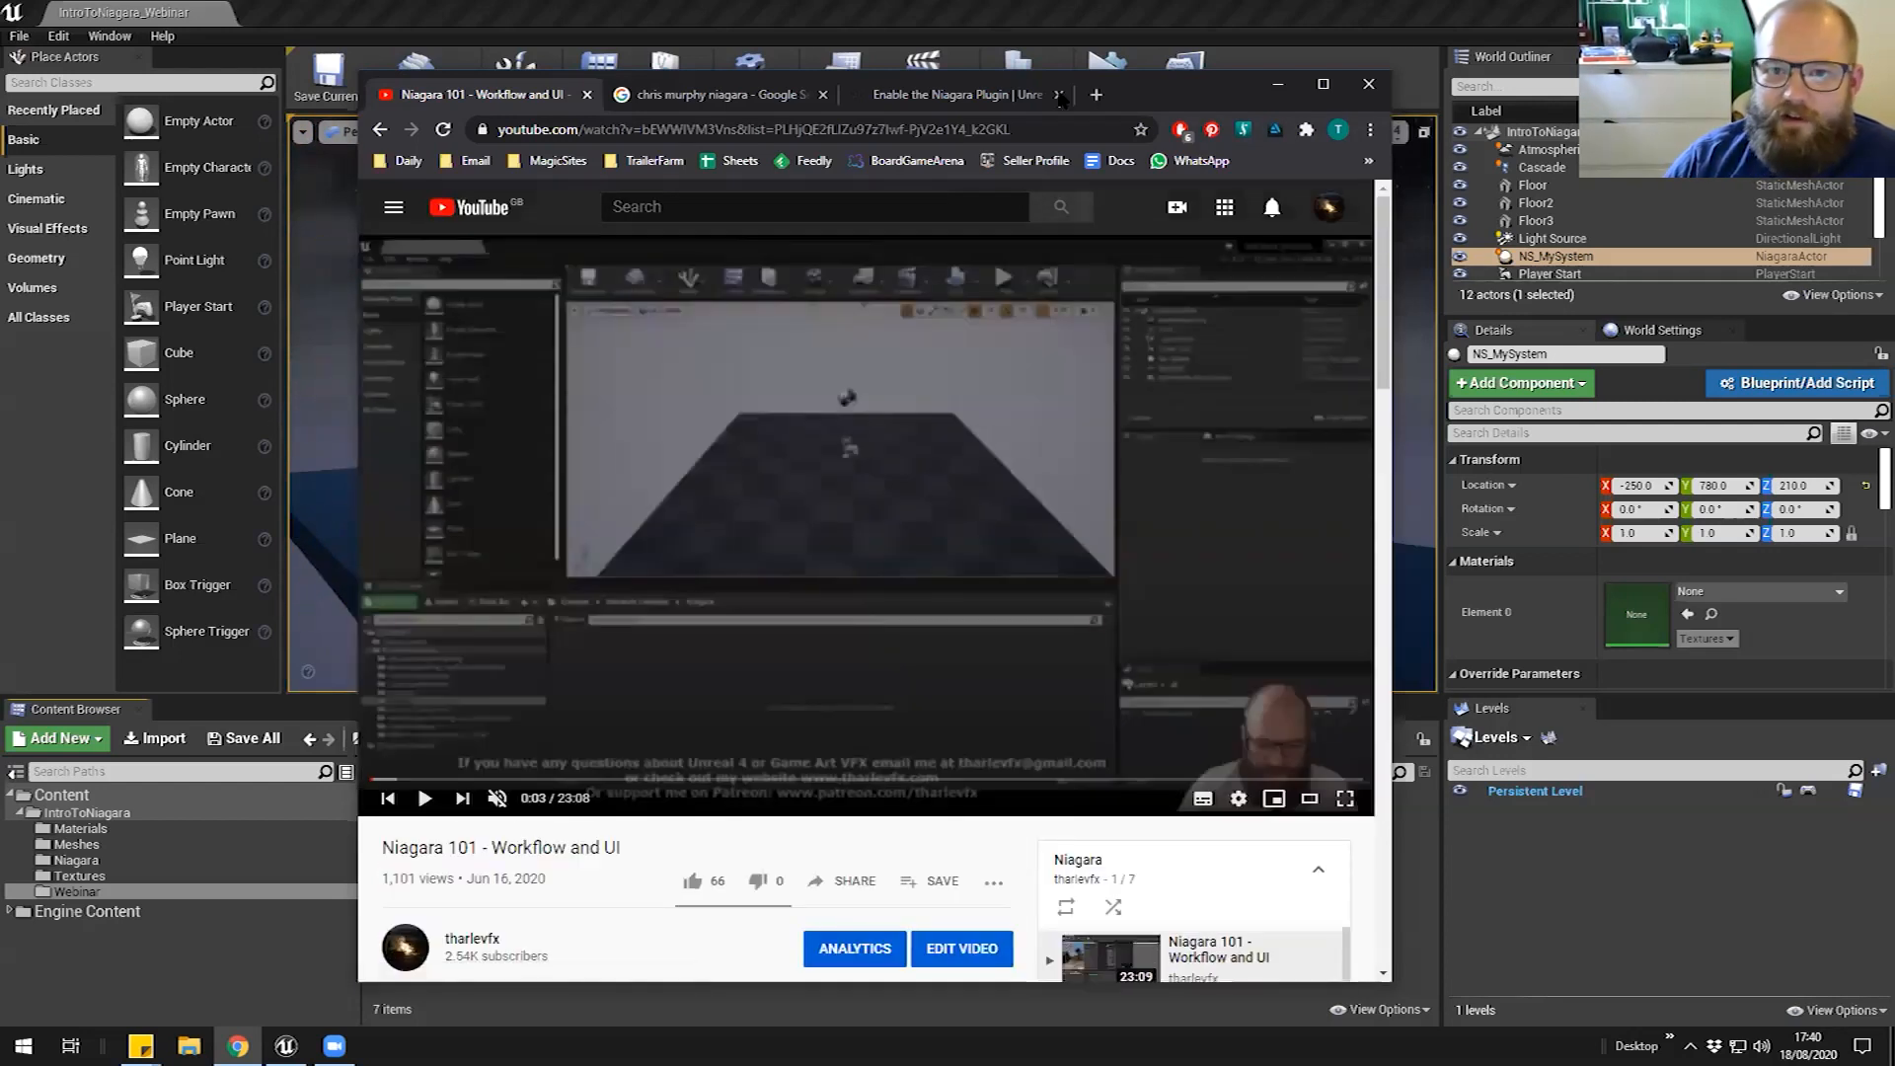
Look through the open Google results for Niagara tutorials, and return to the Unreal level editor
click(719, 93)
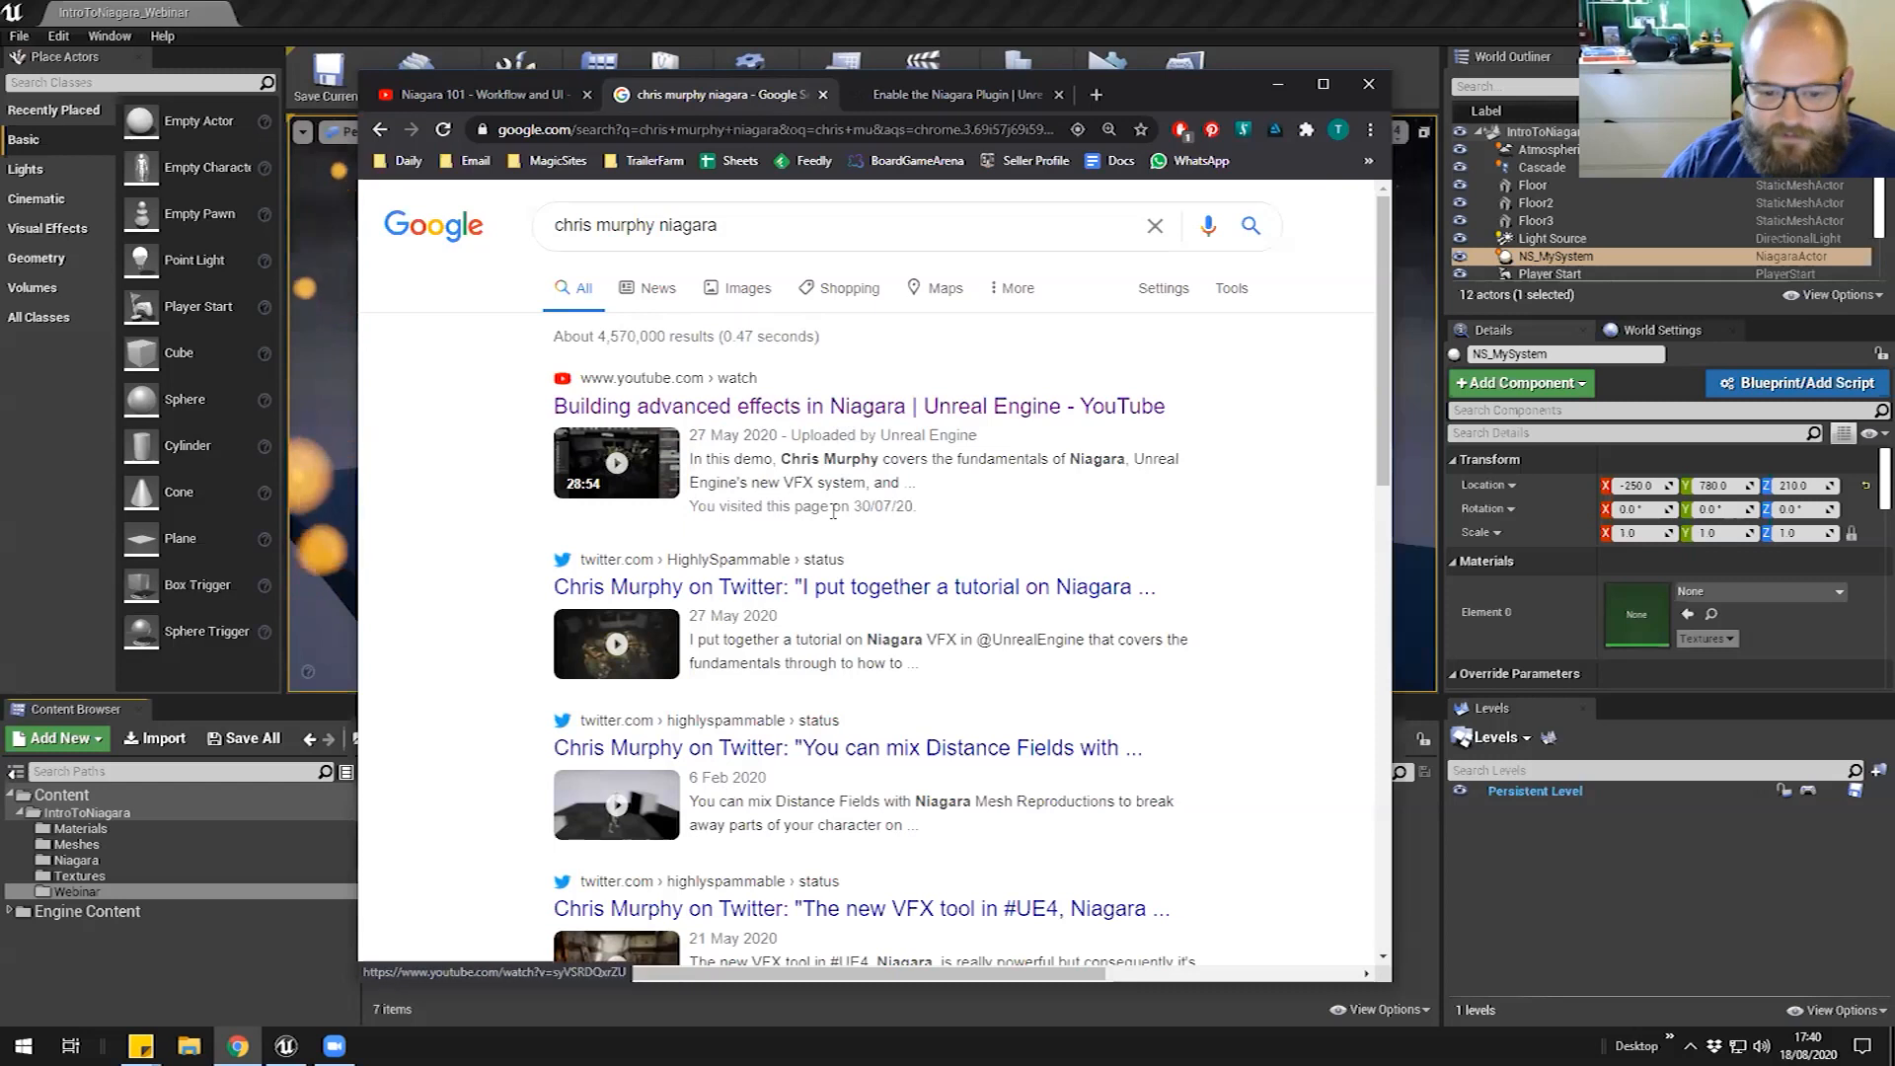
scroll(550, 579, down, 4)
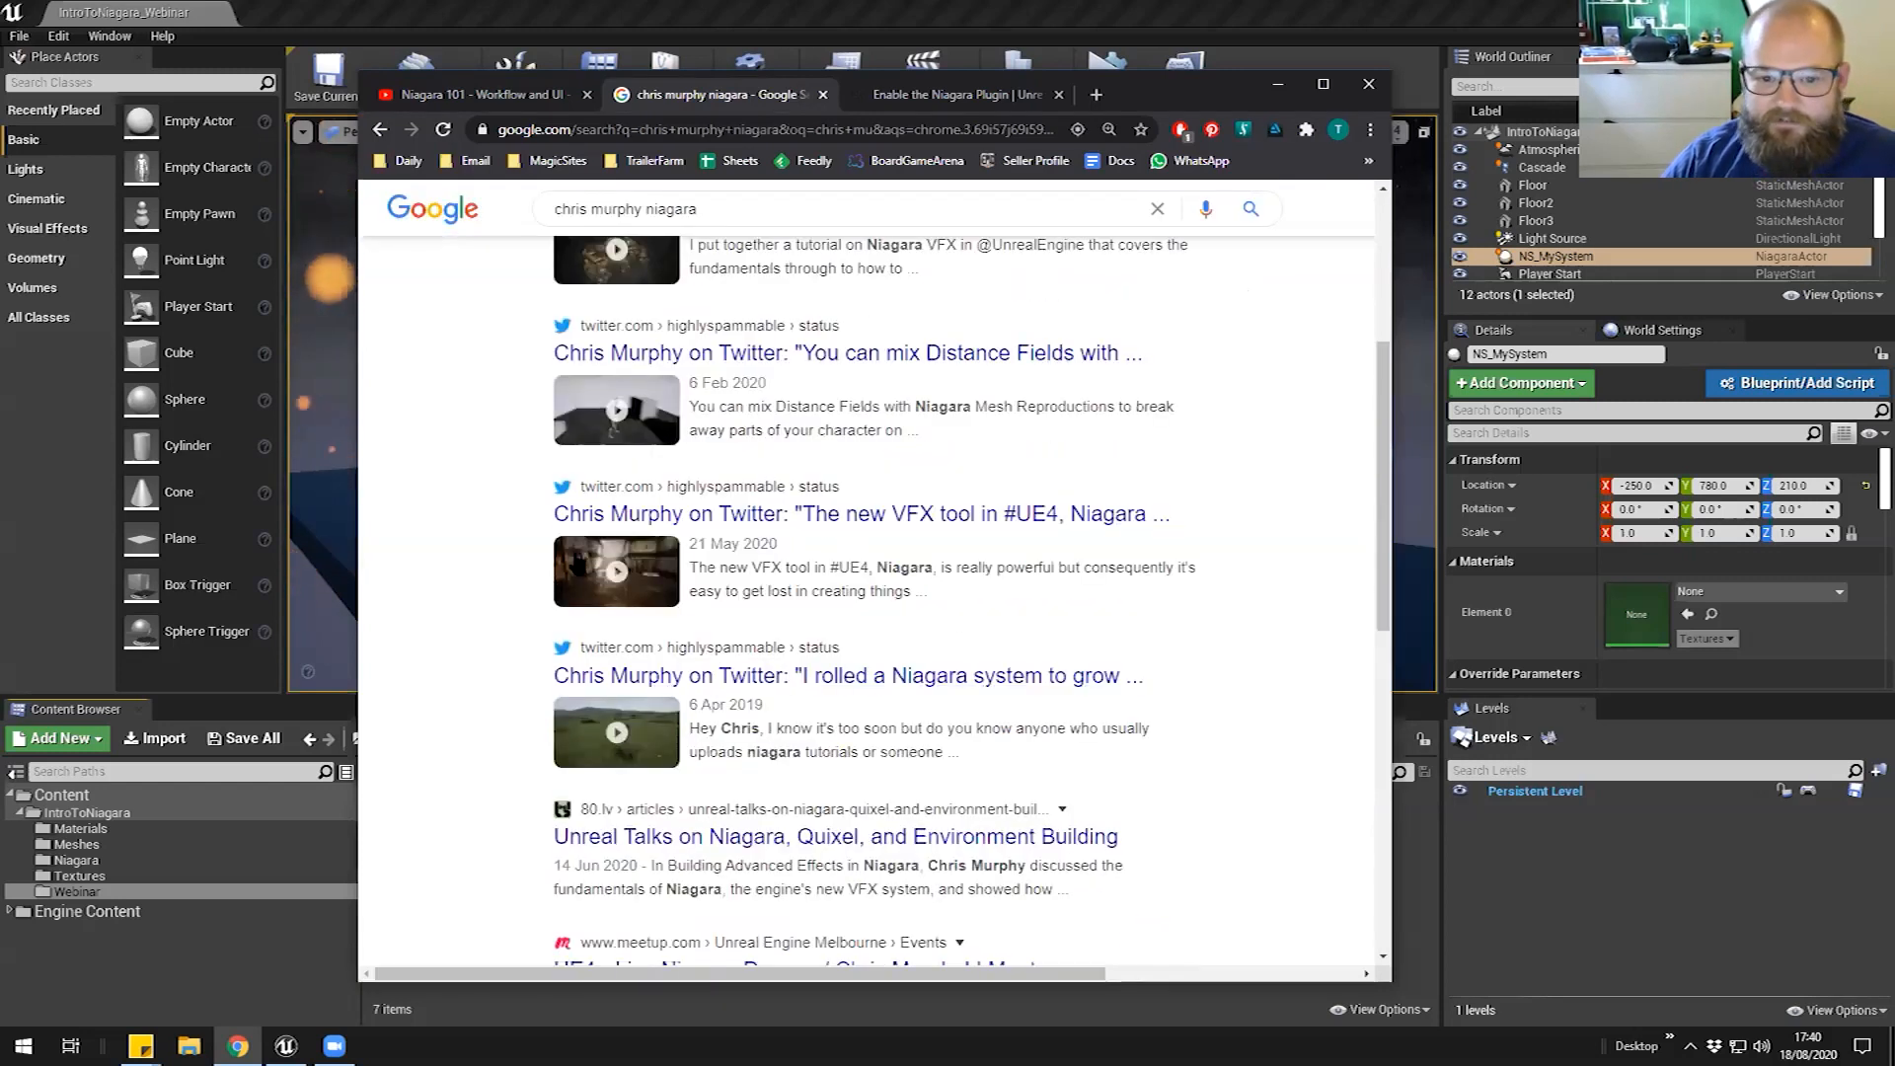
scroll(720, 350, up, 4)
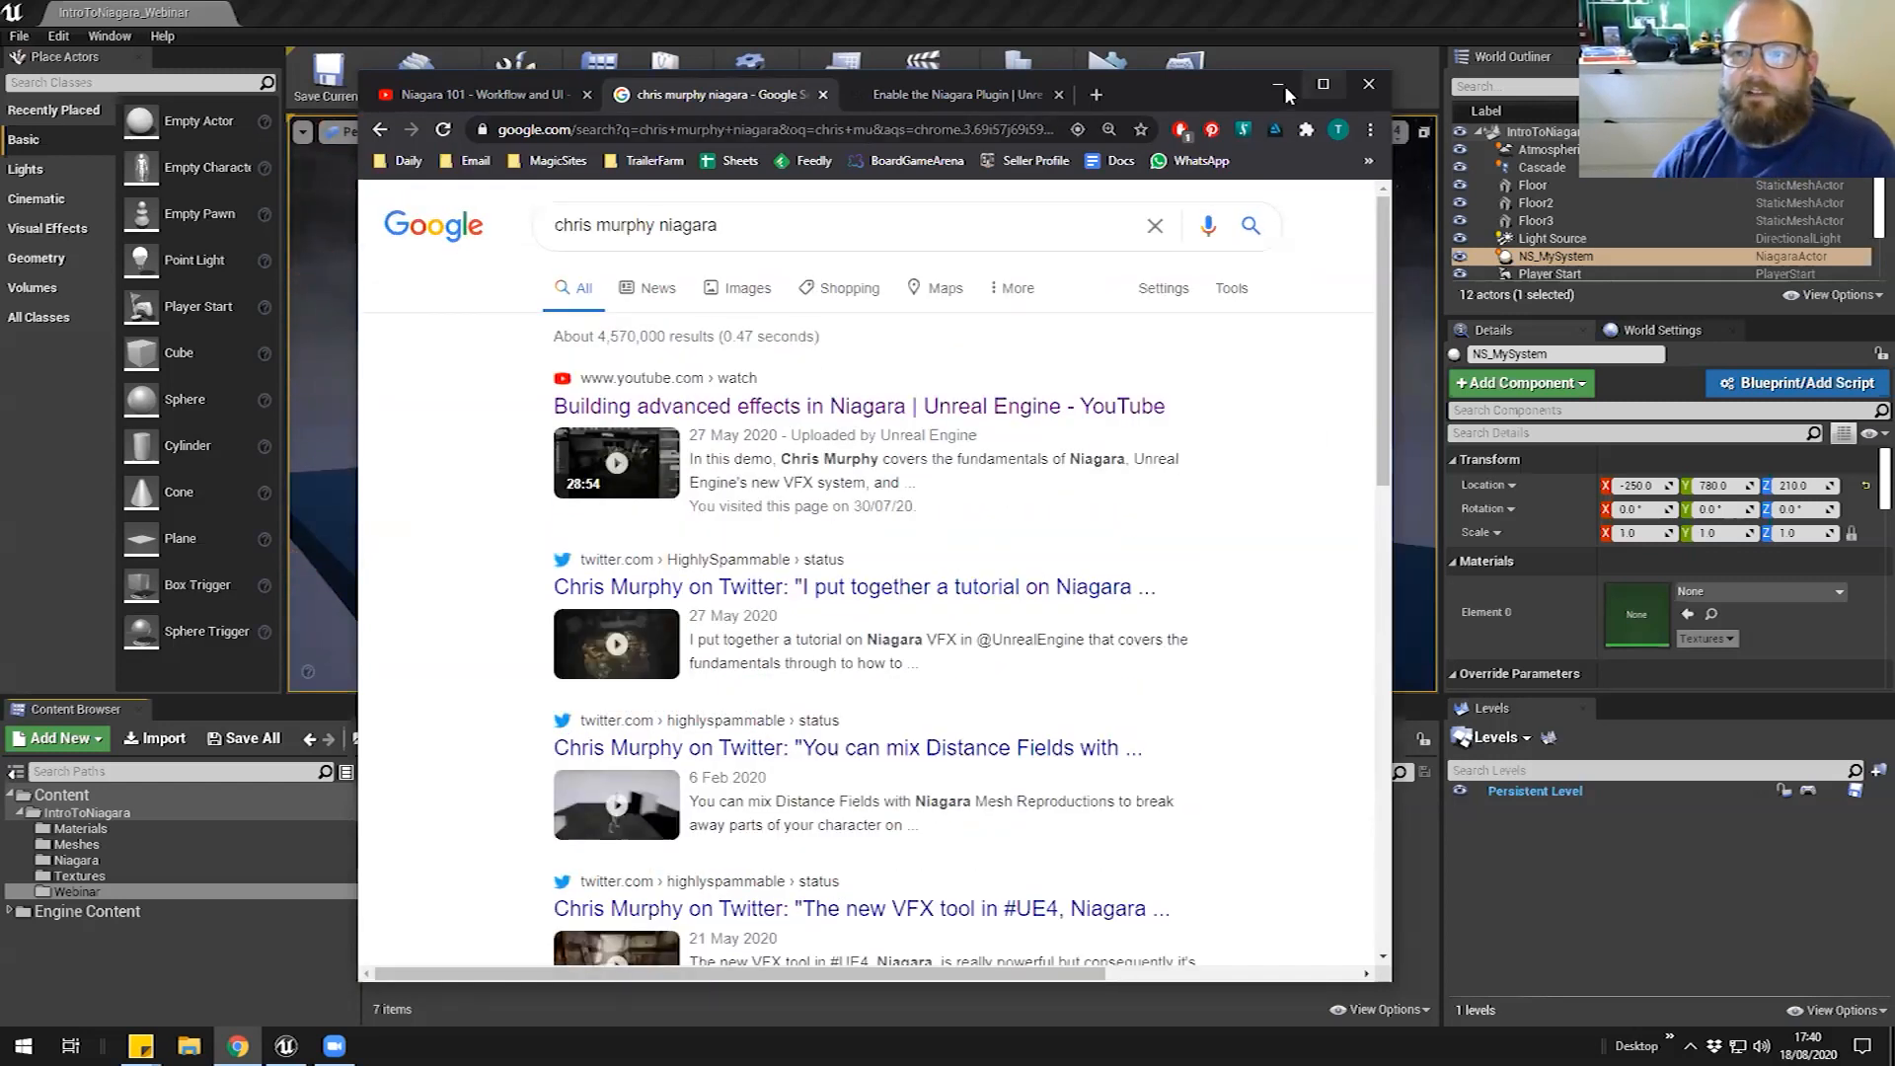
click(1281, 87)
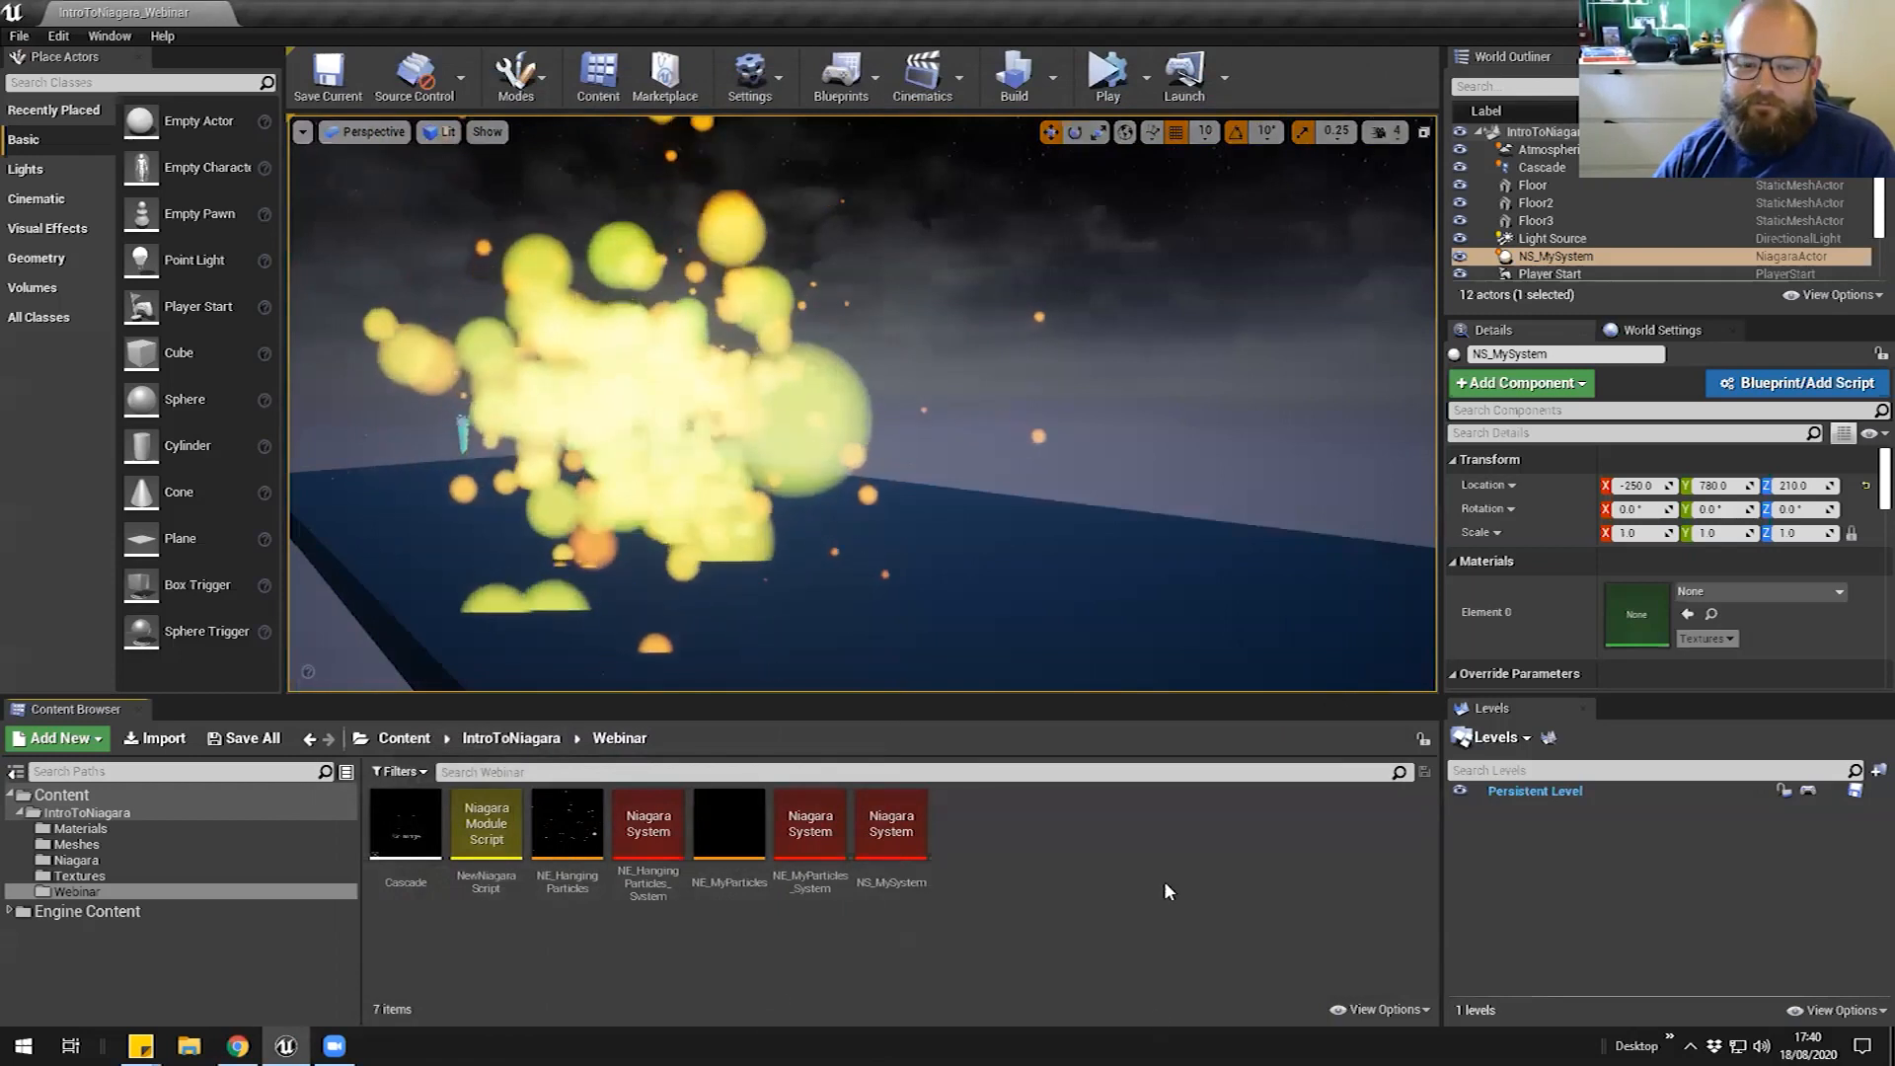